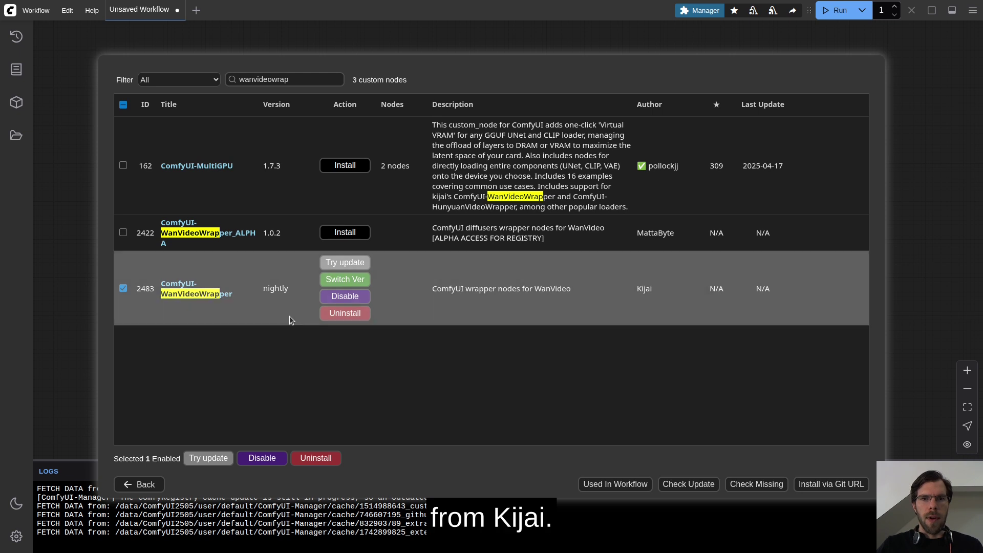
Search the custom node list for kjnodes and for segment-anything-2
{"action": "double_click", "coordinate": [294, 79]}
{"action": "type", "text": "kjnodes"}
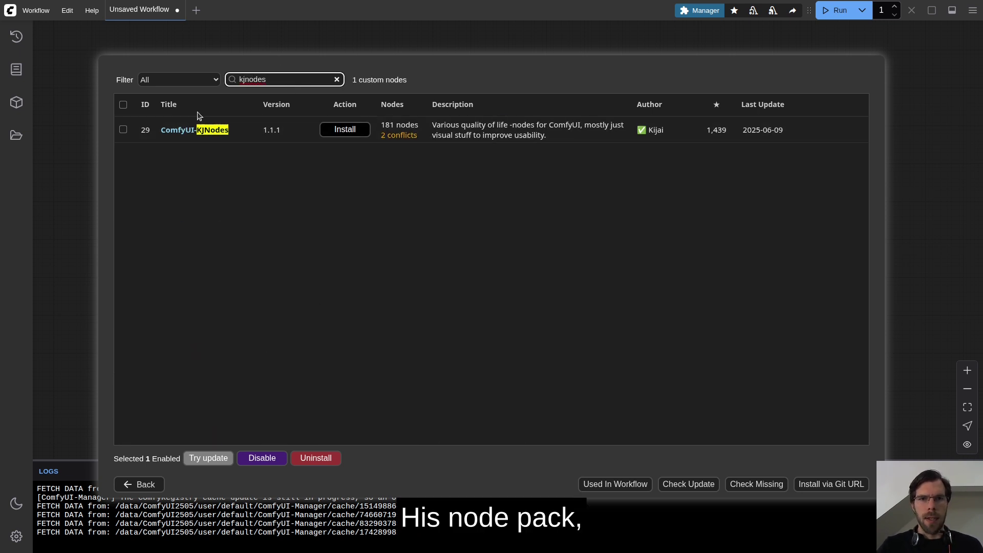
{"action": "double_click", "coordinate": [277, 76]}
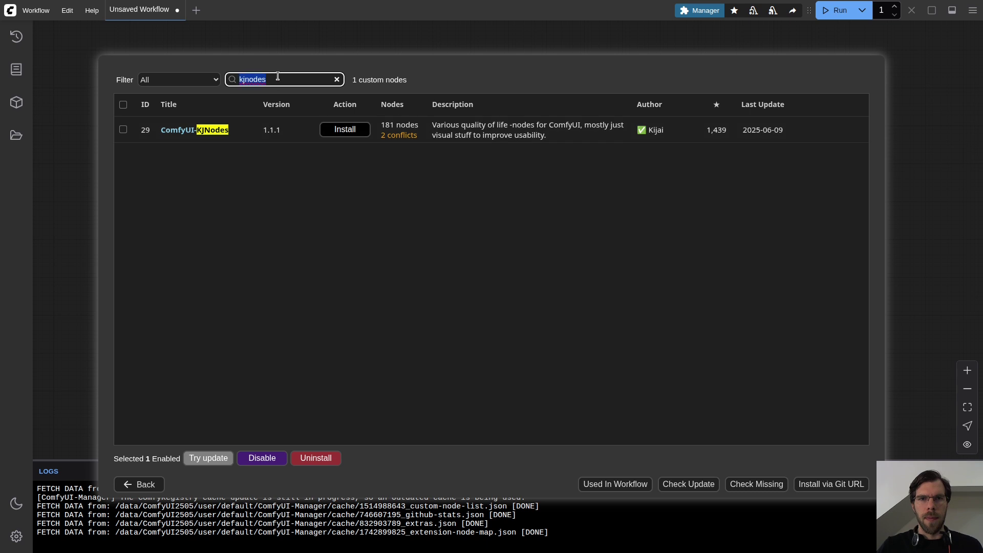
{"action": "type", "text": "segment-anyt"}
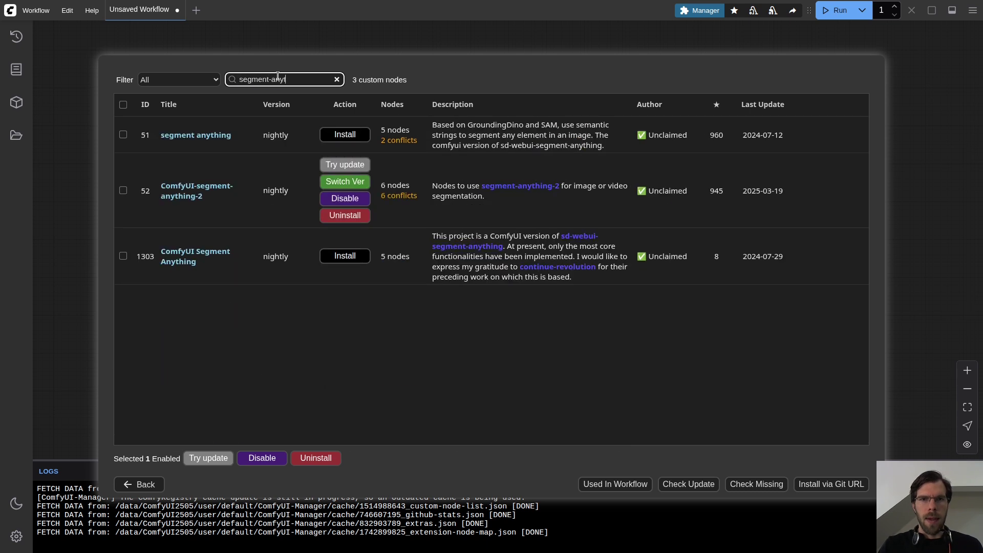
{"action": "type", "text": "hing-2"}
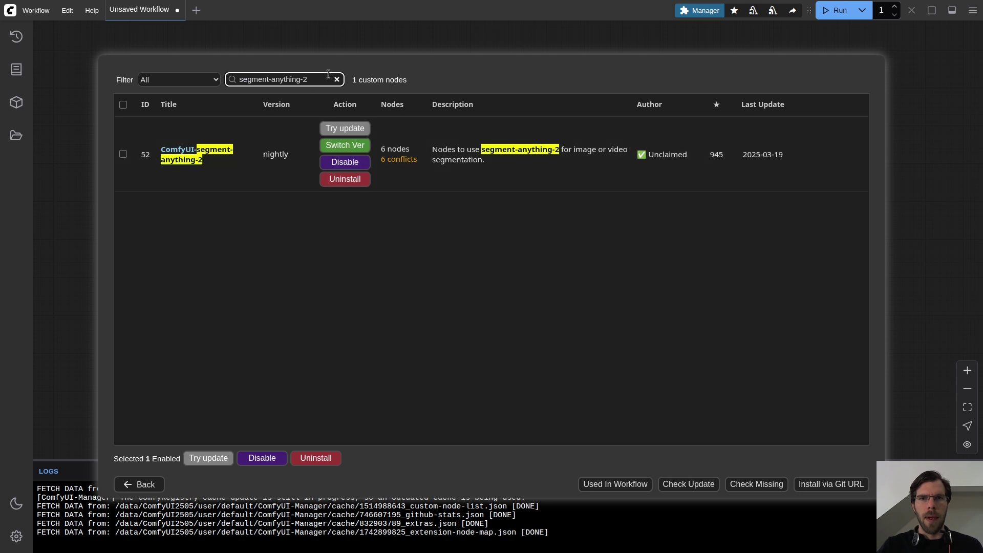
Search the custom node list for cotracker and video help, and leave the node manager
{"action": "left_click_drag", "start_coordinate": [328, 72], "coordinate": [123, 85]}
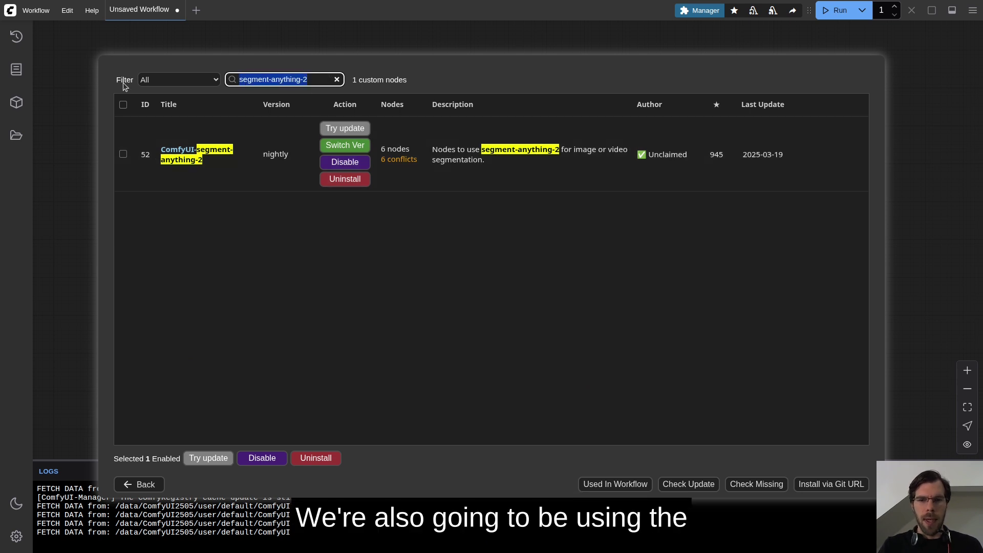
{"action": "type", "text": "cotracker"}
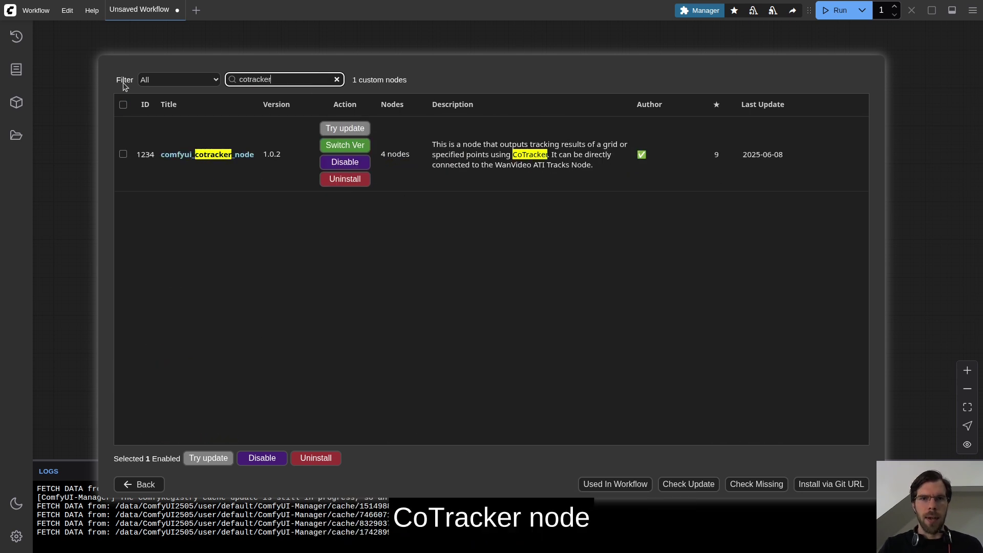
{"action": "double_click", "coordinate": [288, 76]}
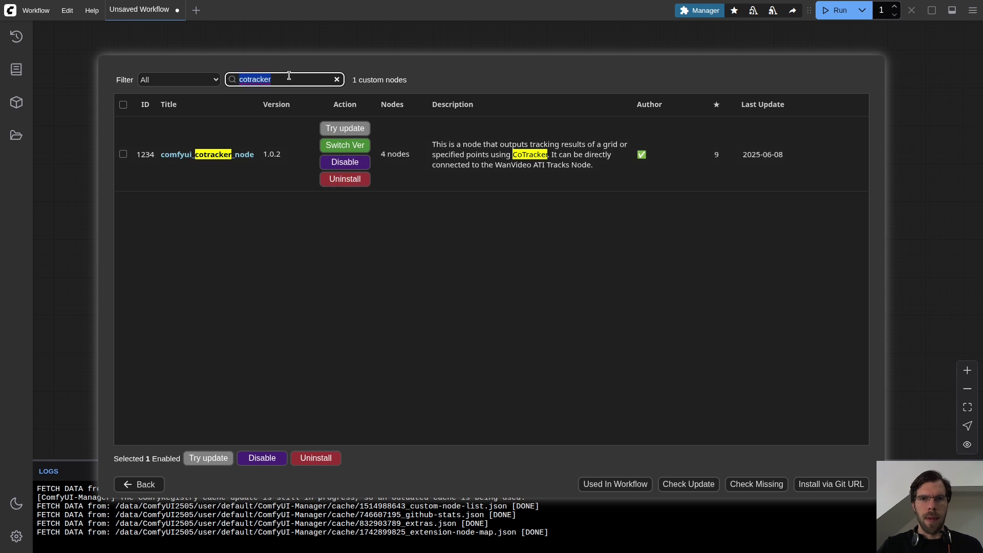
{"action": "type", "text": "video help"}
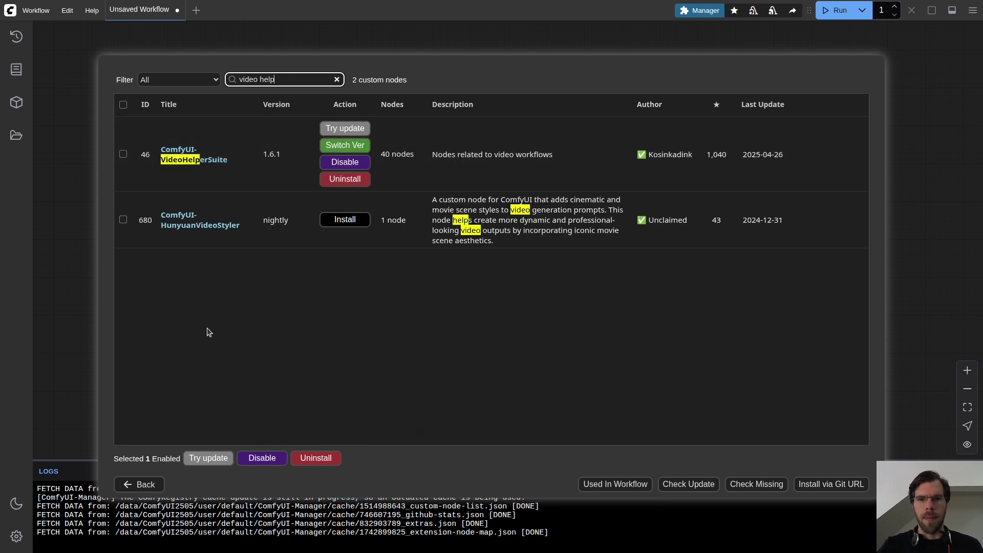
{"action": "left_click", "coordinate": [145, 490]}
{"action": "left_click", "coordinate": [491, 393]}
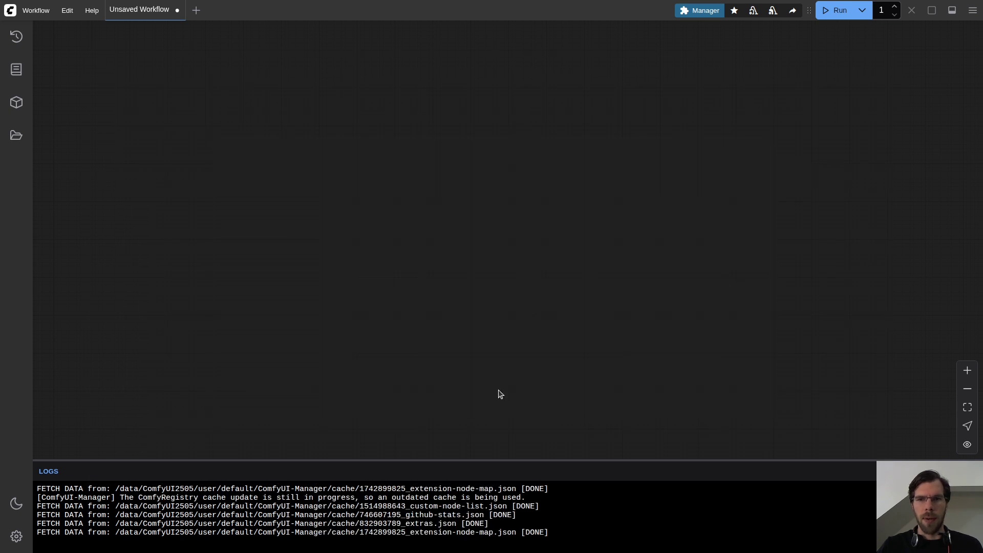
Load the wanvideo_ATI_testing_01 template from the ComfyUI-WanVideoWrapper custom node templates
{"action": "left_click", "coordinate": [39, 12]}
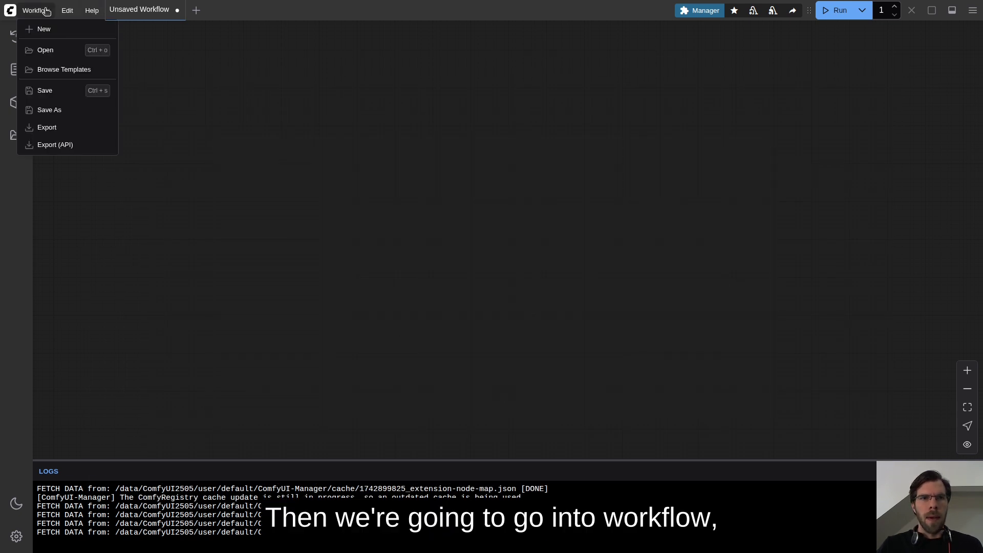
{"action": "left_click", "coordinate": [66, 70]}
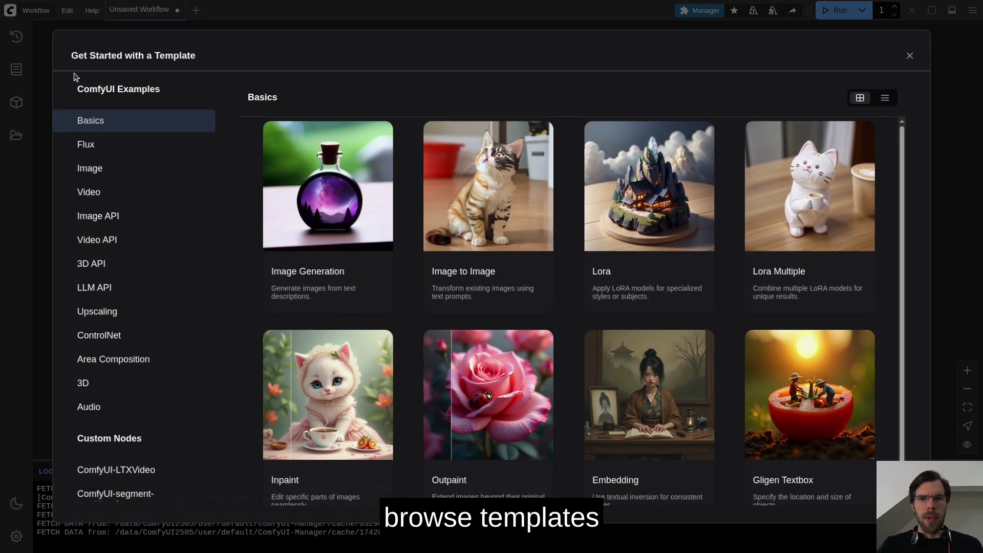
{"action": "scroll", "coordinate": [195, 425], "scroll_direction": "down", "scroll_amount": 2}
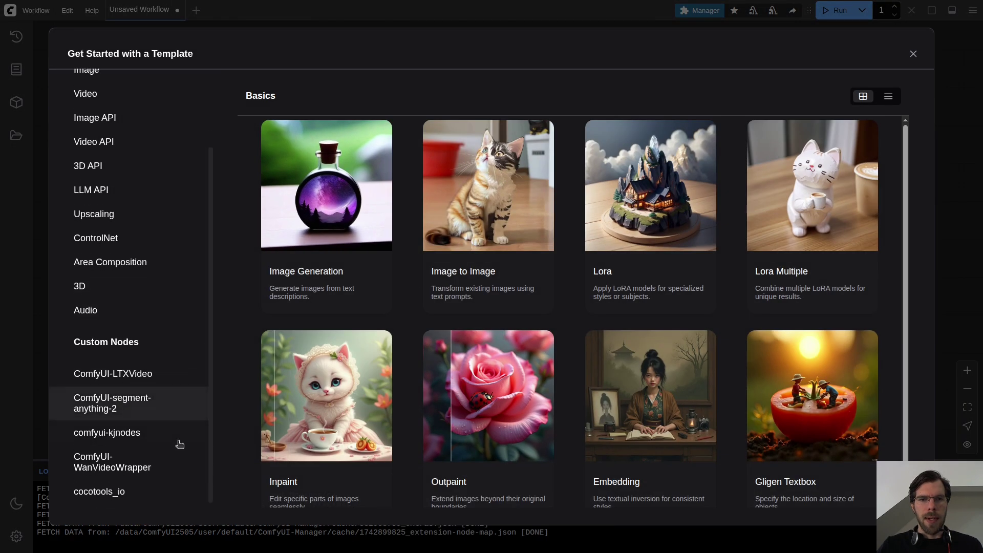
{"action": "left_click", "coordinate": [136, 464]}
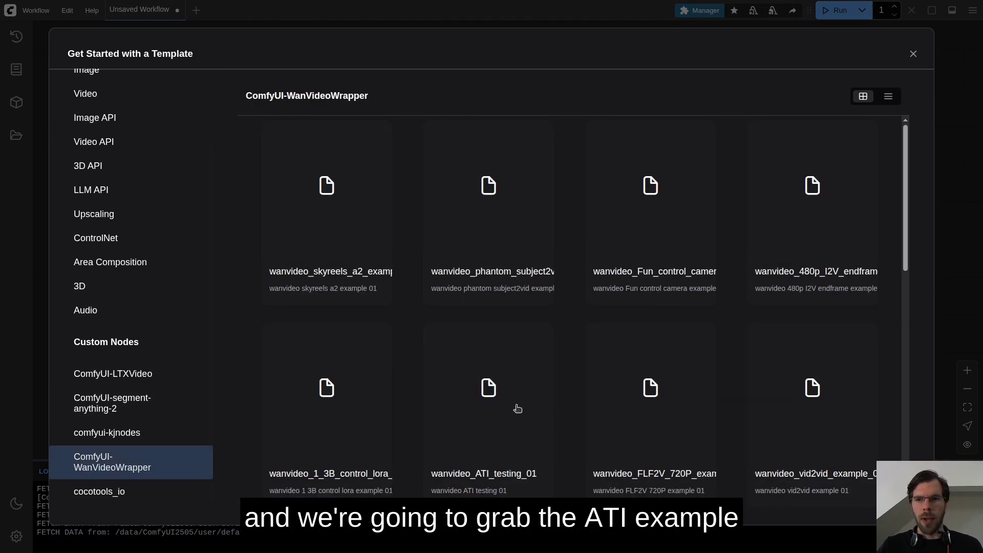
{"action": "left_click", "coordinate": [501, 420]}
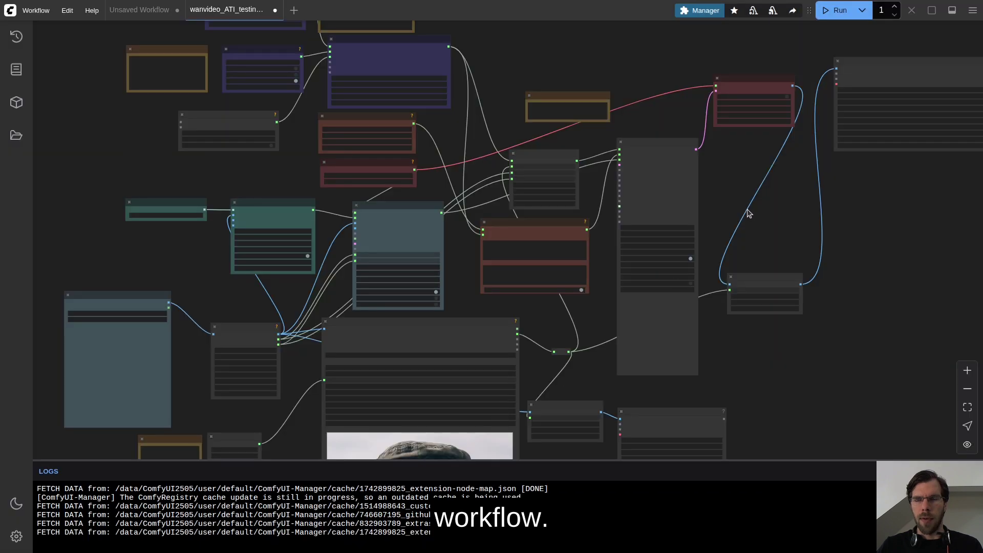
Highlight the Hugging Face models link inside the note above the WanVideo Model Loader
{"action": "scroll", "coordinate": [749, 212], "scroll_direction": "down", "scroll_amount": 5}
{"action": "scroll", "coordinate": [683, 116], "scroll_direction": "up", "scroll_amount": 8}
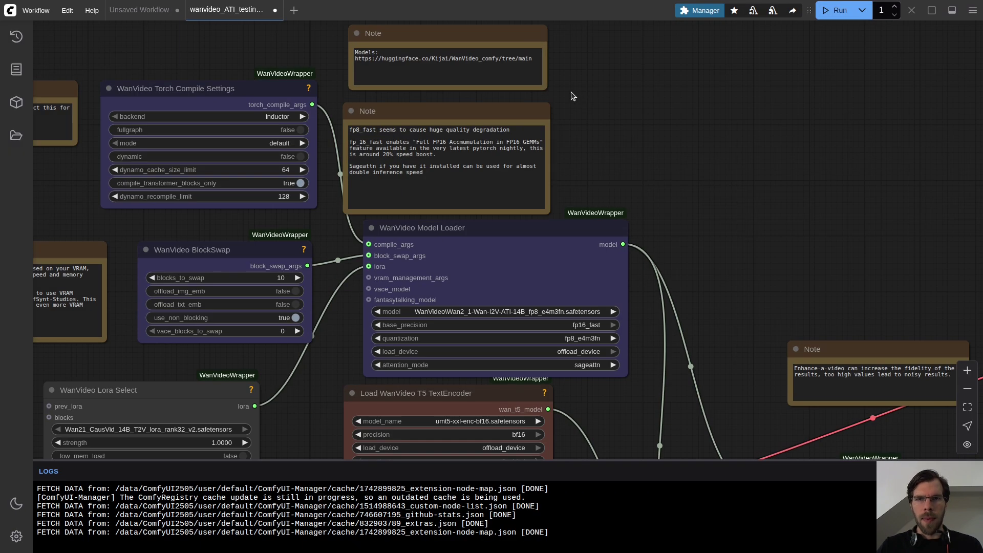
{"action": "left_click_drag", "start_coordinate": [683, 116], "coordinate": [721, 125]}
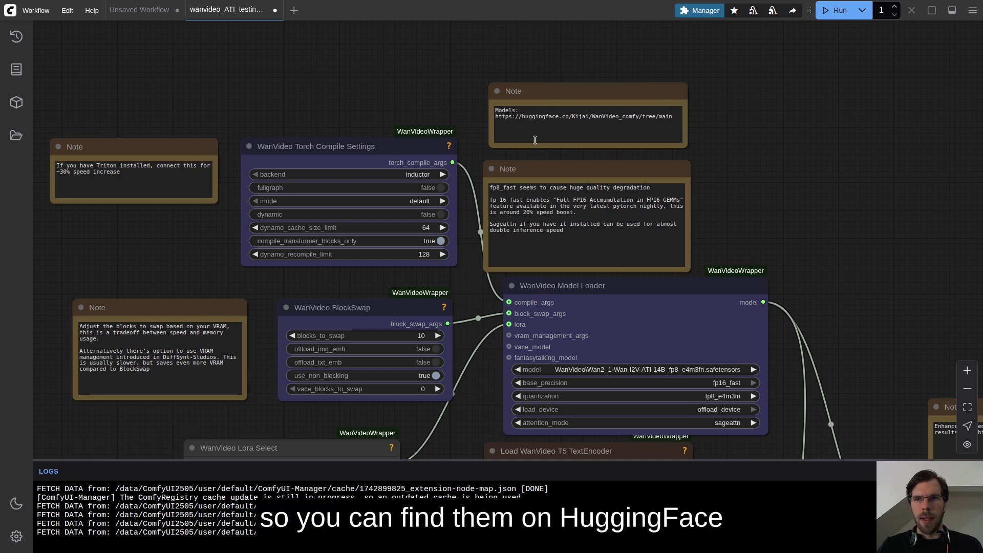
{"action": "left_click", "coordinate": [586, 117]}
{"action": "left_click_drag", "start_coordinate": [522, 117], "coordinate": [696, 118]}
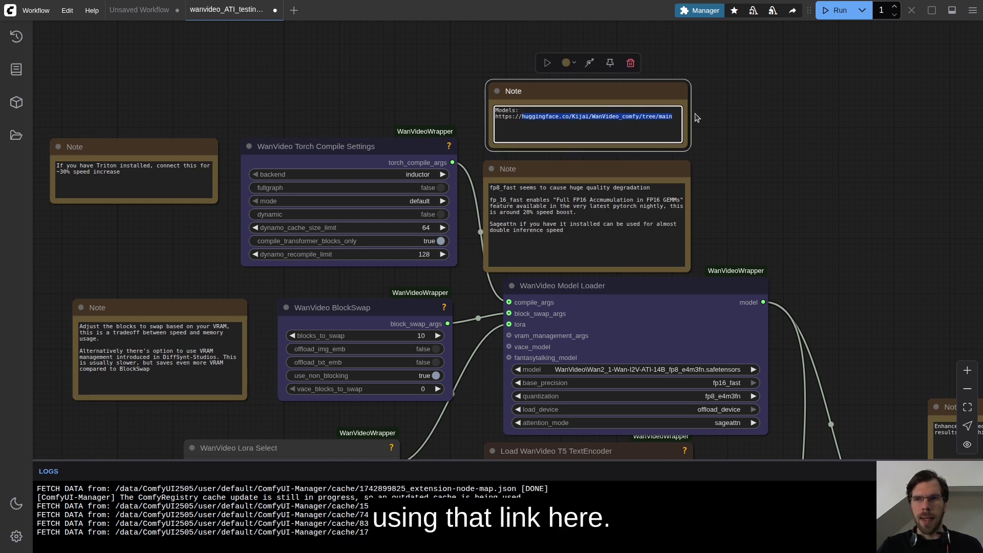
Set the WanVideo Model Loader's model to Wan2_1-I2V-ATI-14B_fp8_e4m3fn.safetensors
{"action": "scroll", "coordinate": [820, 376], "scroll_direction": "up", "scroll_amount": 15}
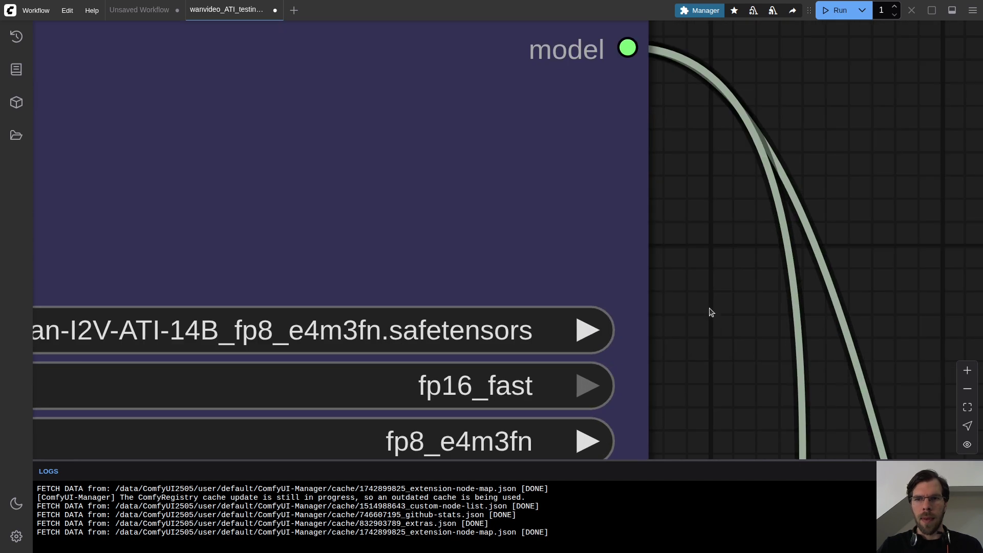
{"action": "scroll", "coordinate": [903, 248], "scroll_direction": "down", "scroll_amount": 5}
{"action": "scroll", "coordinate": [903, 249], "scroll_direction": "down", "scroll_amount": 11}
{"action": "left_click", "coordinate": [817, 259]}
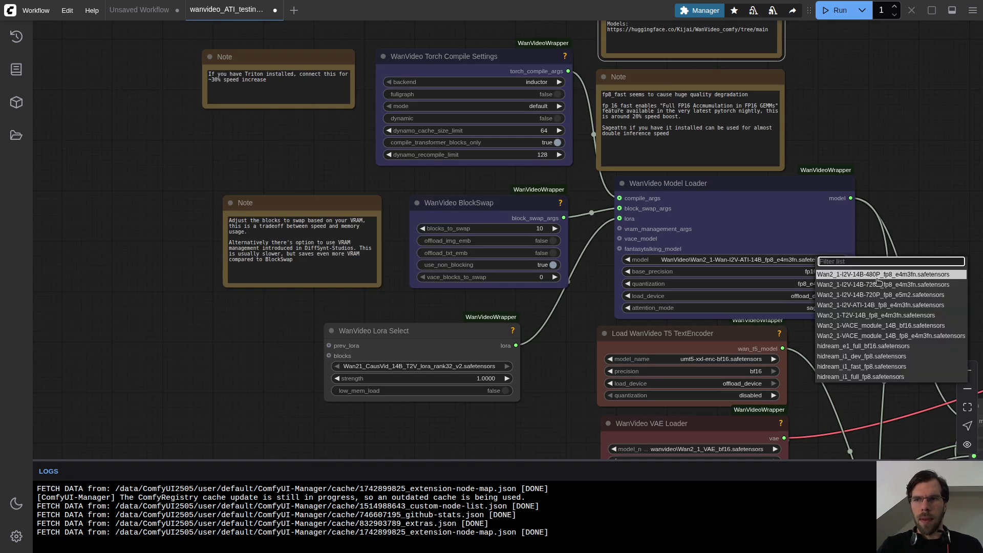
{"action": "left_click", "coordinate": [910, 306]}
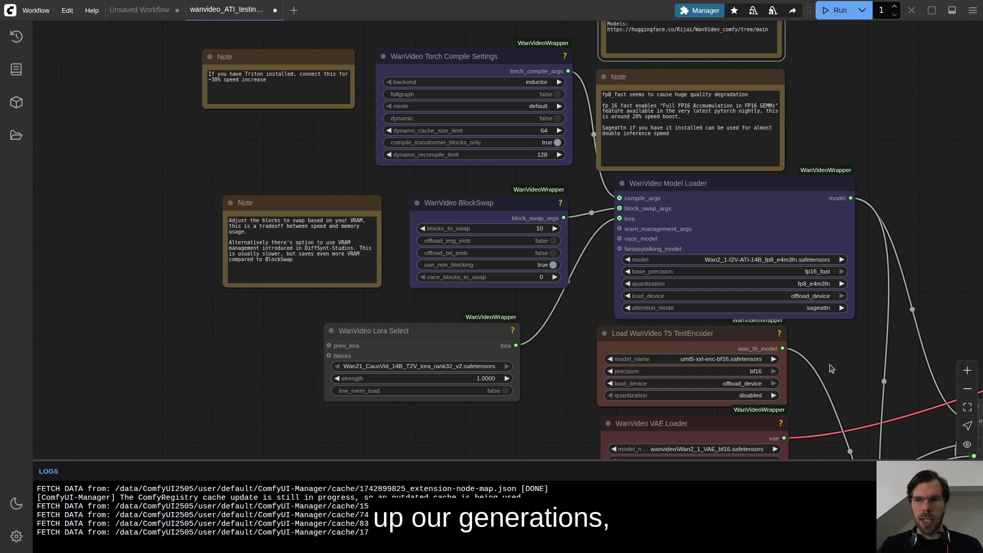
Choose umt5-xxl-enc-bf16.safetensors for the T5 text encoder and Wan2_1_VAE_bf16.safetensors for the VAE loader
{"action": "scroll", "coordinate": [838, 389], "scroll_direction": "down", "scroll_amount": 3}
{"action": "scroll", "coordinate": [528, 256], "scroll_direction": "up", "scroll_amount": 5}
{"action": "left_click", "coordinate": [526, 255]}
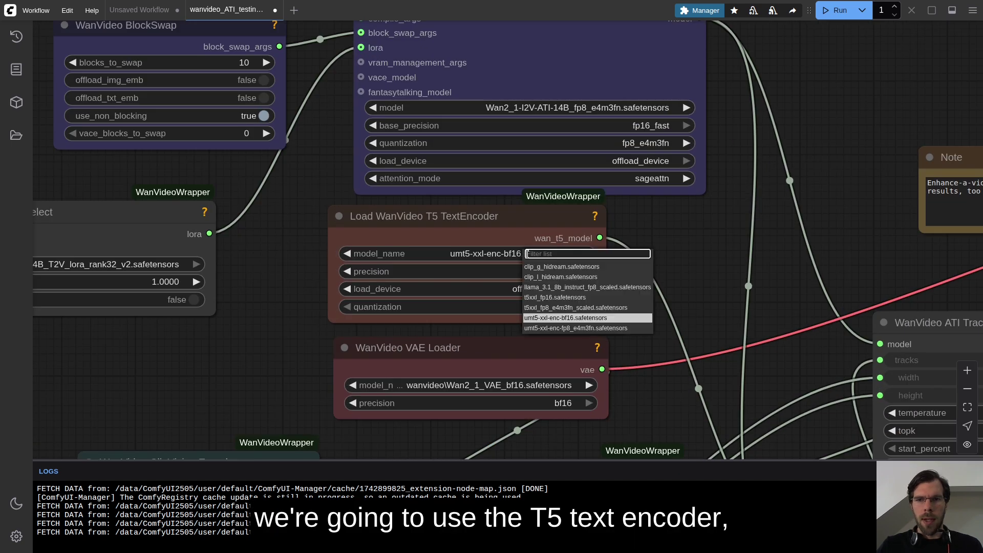
{"action": "left_click", "coordinate": [588, 321]}
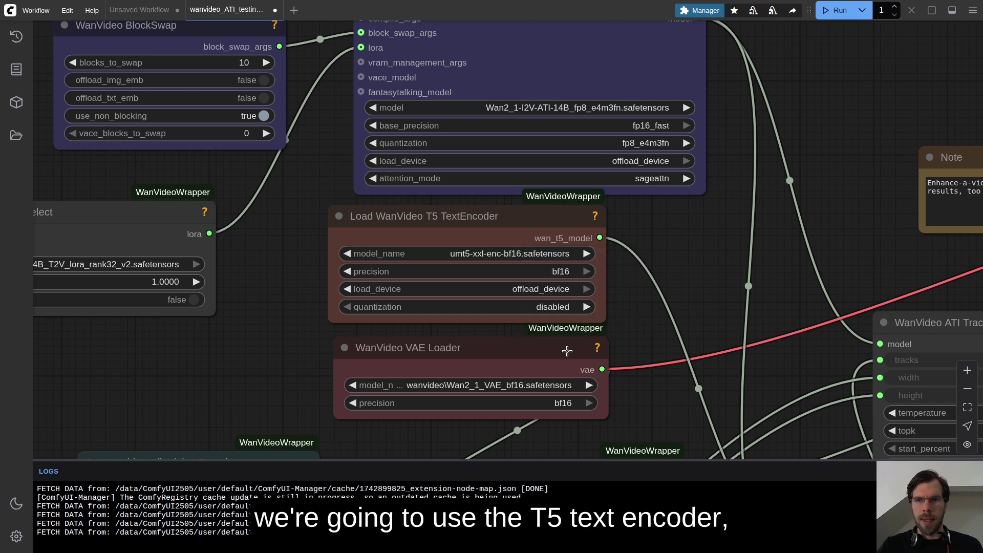
{"action": "left_click", "coordinate": [517, 386]}
{"action": "left_click", "coordinate": [540, 386]}
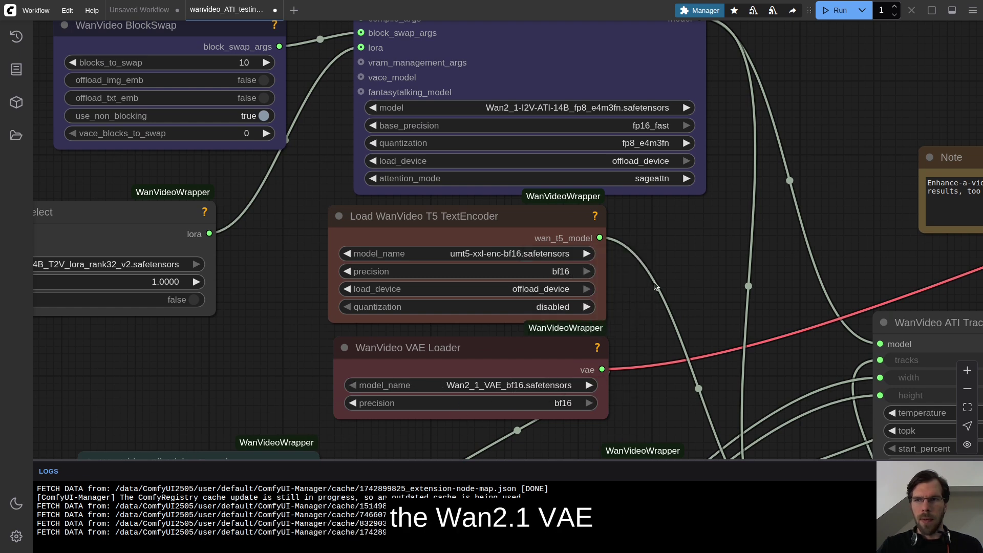
Check which model the Load CLIP Vision node uses
{"action": "scroll", "coordinate": [645, 283], "scroll_direction": "down", "scroll_amount": 4}
{"action": "left_click_drag", "start_coordinate": [373, 391], "coordinate": [553, 233]}
{"action": "scroll", "coordinate": [467, 308], "scroll_direction": "up", "scroll_amount": 4}
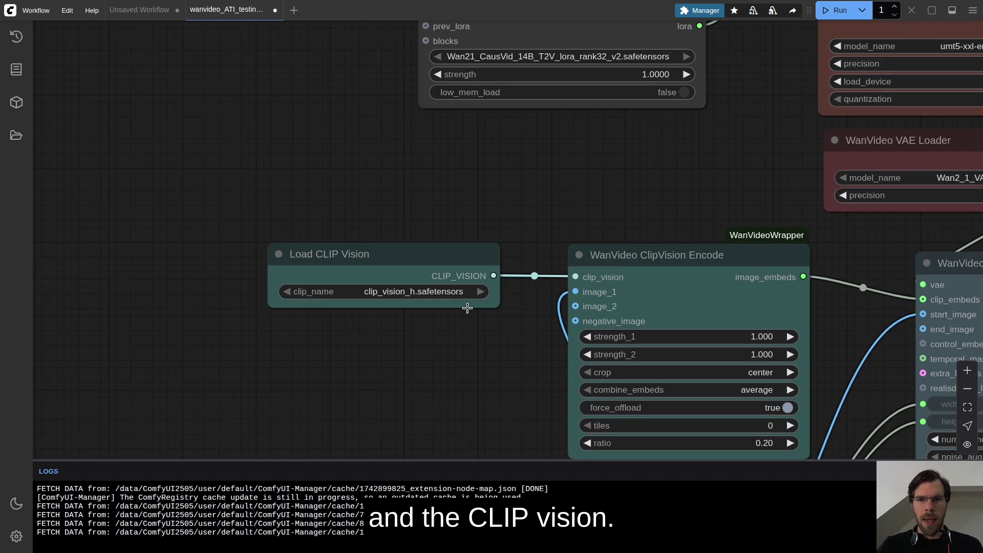
Move the Load Image and Resize Image v2 nodes side by side, well to the left of the remaining workflow nodes
{"action": "scroll", "coordinate": [550, 216], "scroll_direction": "down", "scroll_amount": 3}
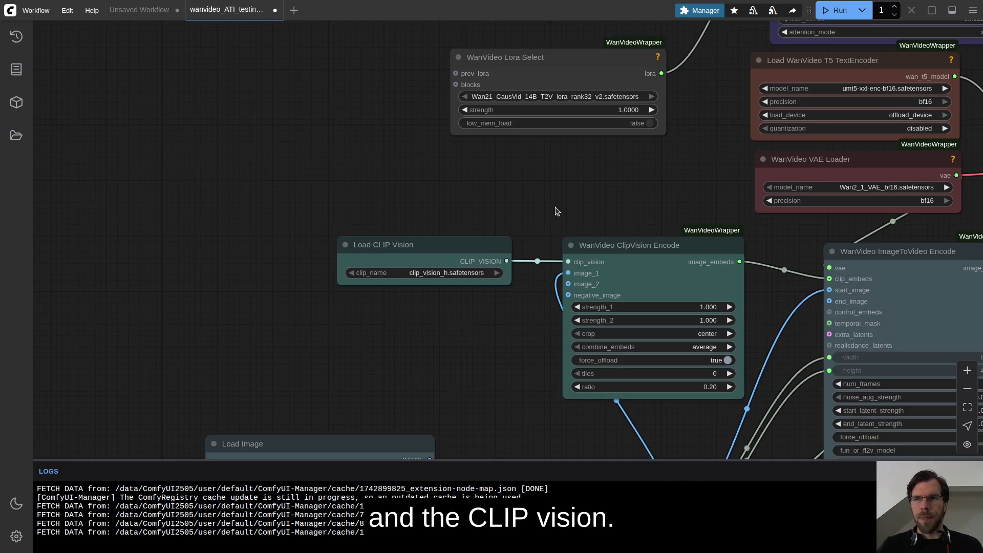
{"action": "scroll", "coordinate": [715, 106], "scroll_direction": "down", "scroll_amount": 4}
{"action": "left_click_drag", "start_coordinate": [439, 403], "coordinate": [160, 105]}
{"action": "left_click_drag", "start_coordinate": [702, 146], "coordinate": [279, 109]}
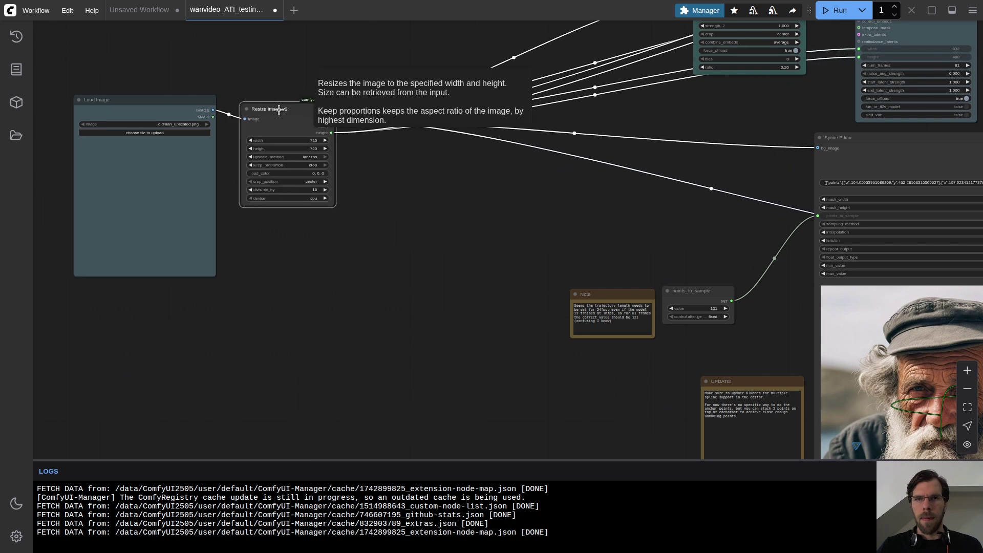
Load Lego.jpg as the input picture in the Load Image node
{"action": "scroll", "coordinate": [599, 190], "scroll_direction": "down", "scroll_amount": 3}
{"action": "scroll", "coordinate": [328, 126], "scroll_direction": "up", "scroll_amount": 5}
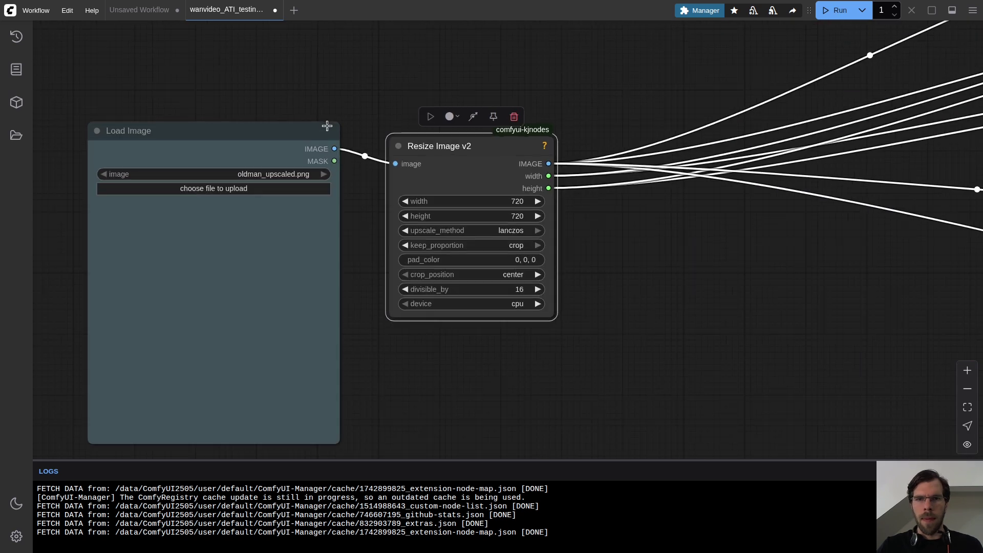
{"action": "left_click_drag", "start_coordinate": [368, 196], "coordinate": [502, 184]}
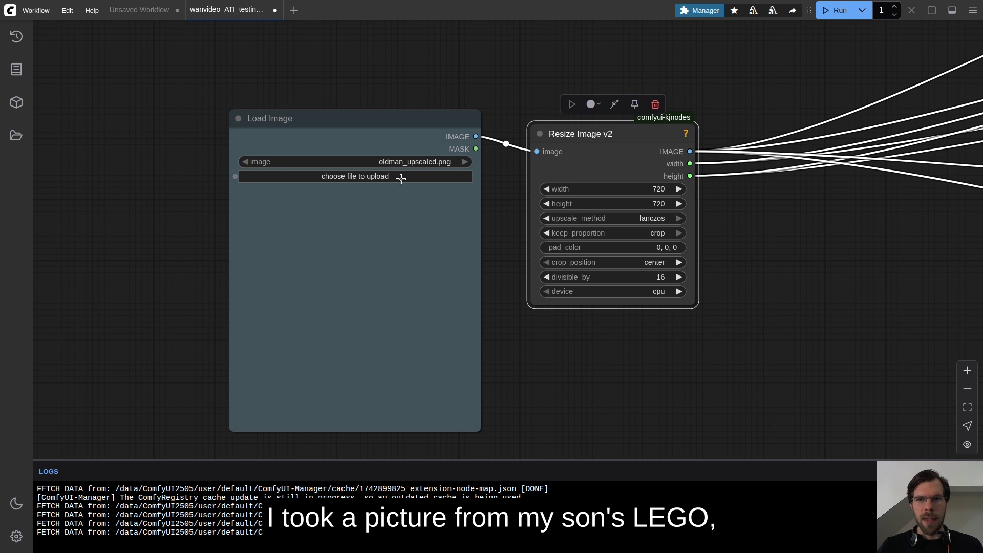
{"action": "left_click", "coordinate": [461, 162]}
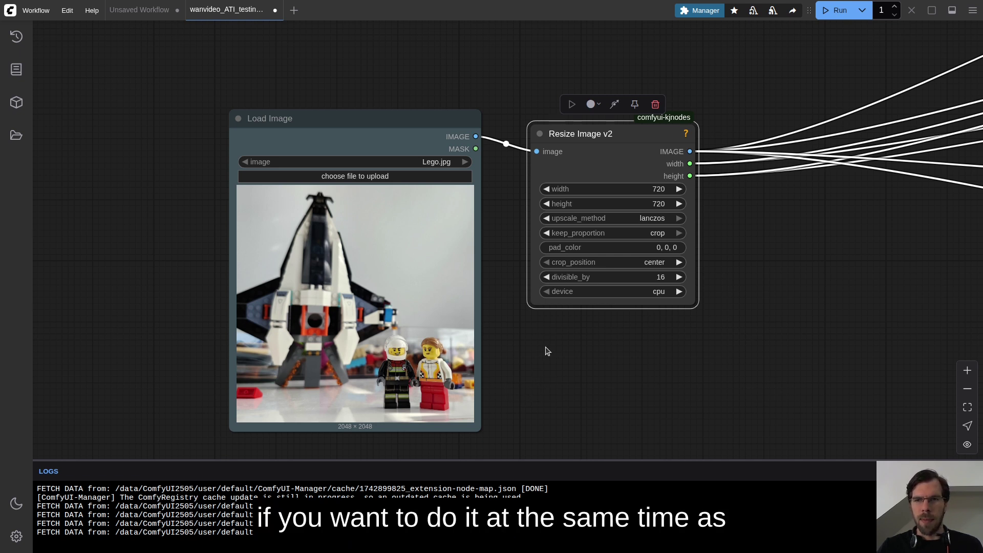
Set both width and height of the Resize Image v2 node to 512
{"action": "left_click", "coordinate": [666, 189]}
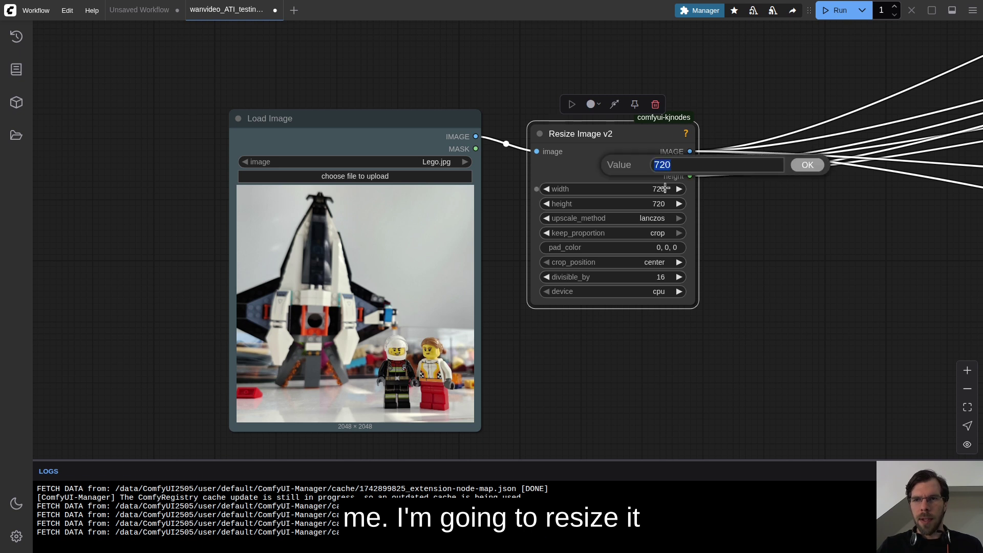
{"action": "type", "text": "512"}
{"action": "key", "text": "Return"}
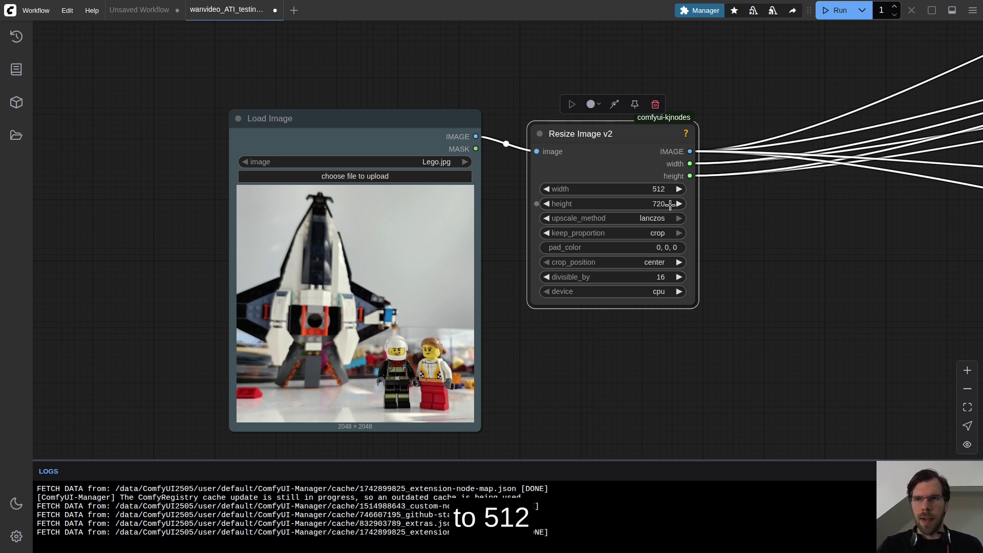
{"action": "left_click", "coordinate": [663, 203]}
{"action": "type", "text": "5"}
{"action": "key", "text": "Return"}
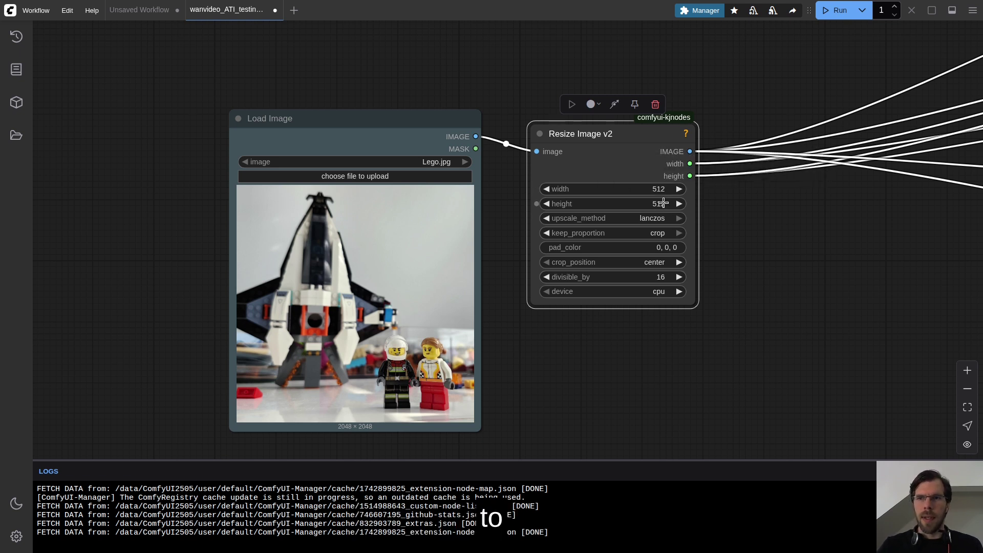
Move the trajectory length note from beside the points_to_sample node to below the Resize Image v2 node
{"action": "left_click_drag", "start_coordinate": [872, 285], "coordinate": [656, 180]}
{"action": "scroll", "coordinate": [668, 181], "scroll_direction": "down", "scroll_amount": 5}
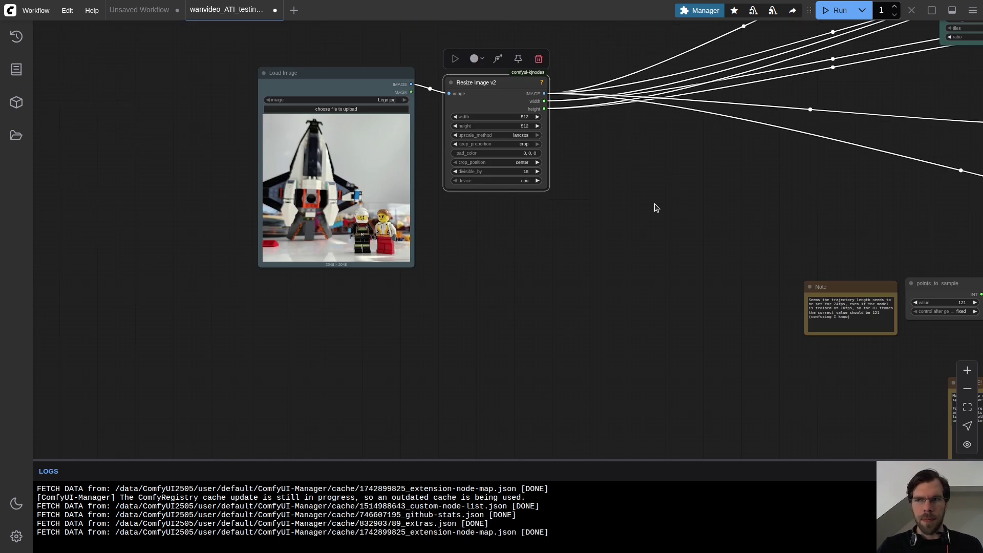
{"action": "left_click_drag", "start_coordinate": [753, 165], "coordinate": [575, 175]}
{"action": "scroll", "coordinate": [781, 248], "scroll_direction": "down", "scroll_amount": 1}
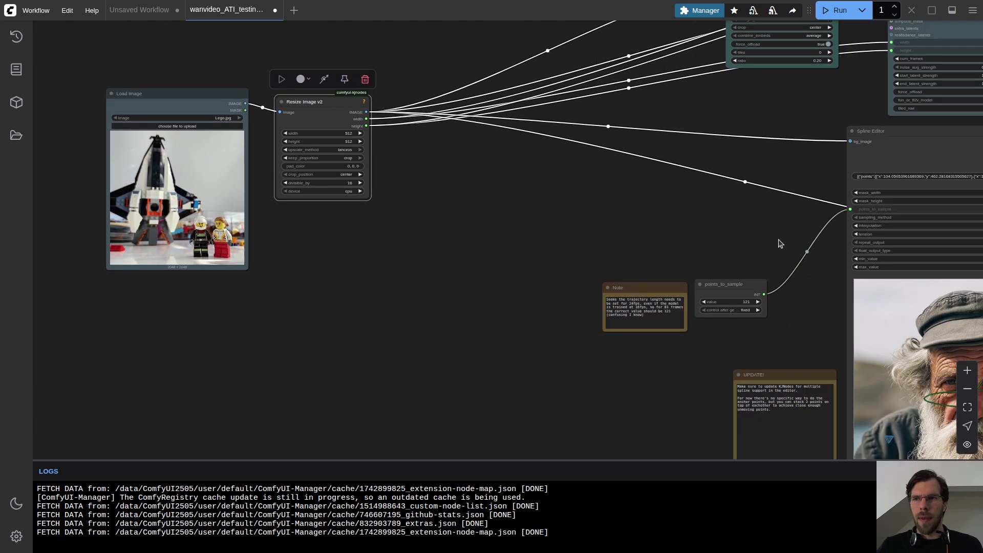
{"action": "scroll", "coordinate": [674, 228], "scroll_direction": "down", "scroll_amount": 7}
{"action": "scroll", "coordinate": [688, 236], "scroll_direction": "up", "scroll_amount": 6}
{"action": "left_click_drag", "start_coordinate": [638, 277], "coordinate": [440, 302]}
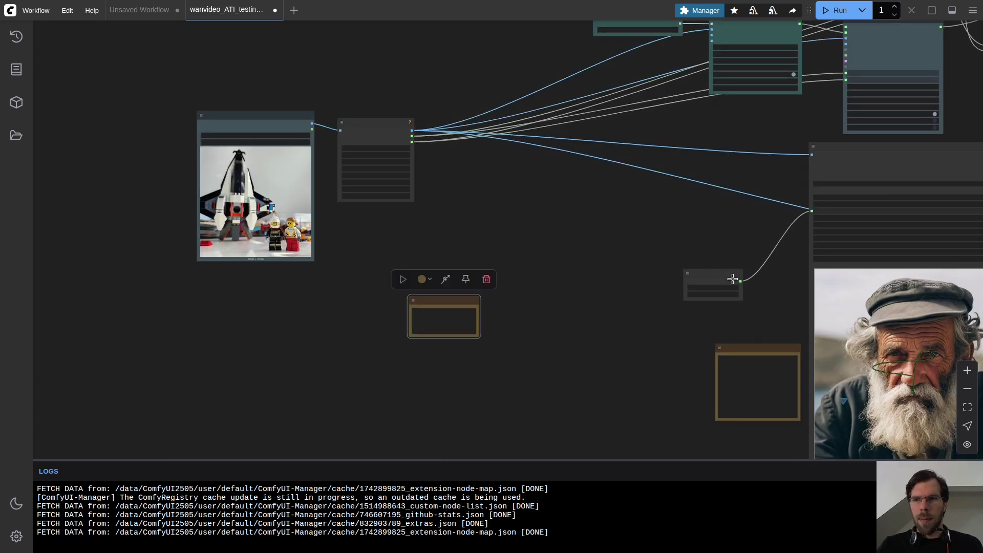
Move the points_to_sample and Spline Editor nodes next to the Resize Image v2 node
{"action": "left_click_drag", "start_coordinate": [720, 276], "coordinate": [489, 266]}
{"action": "left_click_drag", "start_coordinate": [907, 151], "coordinate": [568, 129]}
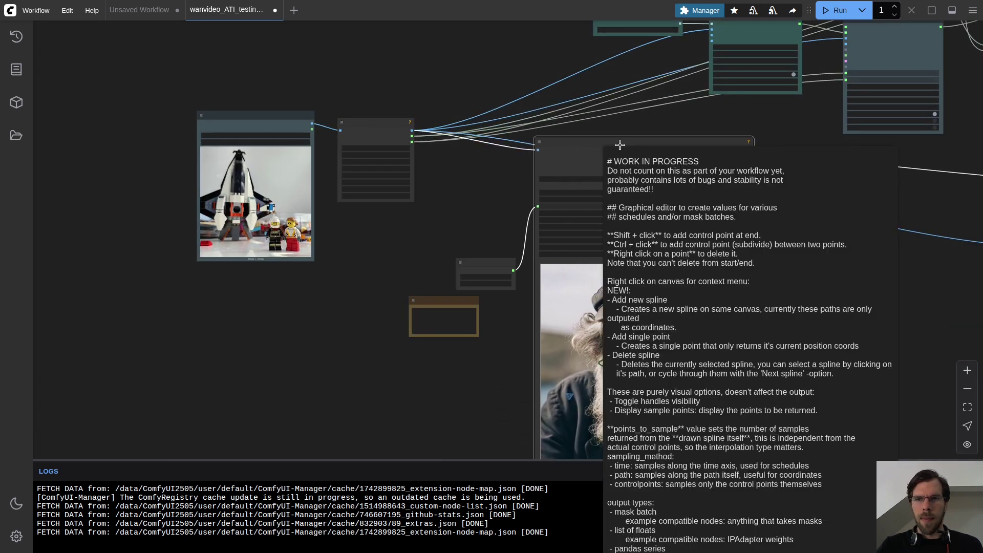
{"action": "scroll", "coordinate": [801, 292], "scroll_direction": "up", "scroll_amount": 3}
{"action": "left_click_drag", "start_coordinate": [801, 292], "coordinate": [635, 94]}
{"action": "left_click", "coordinate": [424, 332]}
{"action": "left_click_drag", "start_coordinate": [630, 112], "coordinate": [540, 244]}
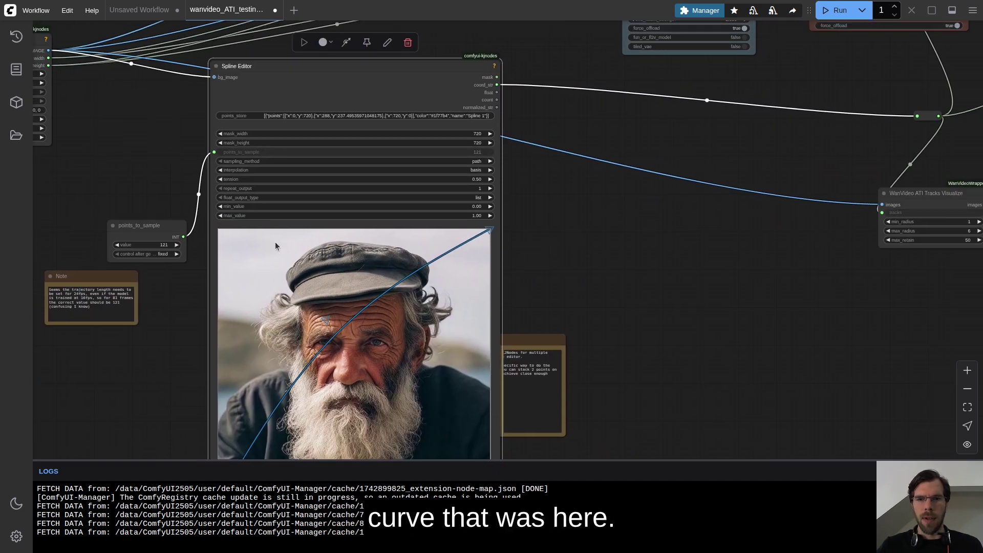
Bypass the final Video Combine node beyond the WanVideo Decode node
{"action": "scroll", "coordinate": [511, 290], "scroll_direction": "down", "scroll_amount": 2}
{"action": "scroll", "coordinate": [753, 217], "scroll_direction": "down", "scroll_amount": 4}
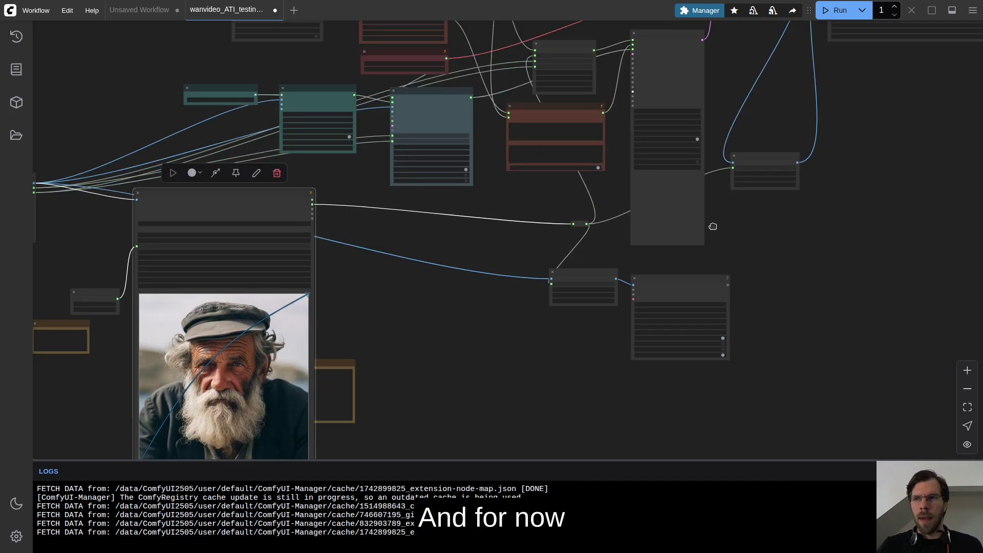
{"action": "scroll", "coordinate": [610, 95], "scroll_direction": "up", "scroll_amount": 5}
{"action": "left_click", "coordinate": [611, 100]}
{"action": "key", "text": "ctrl+b"}
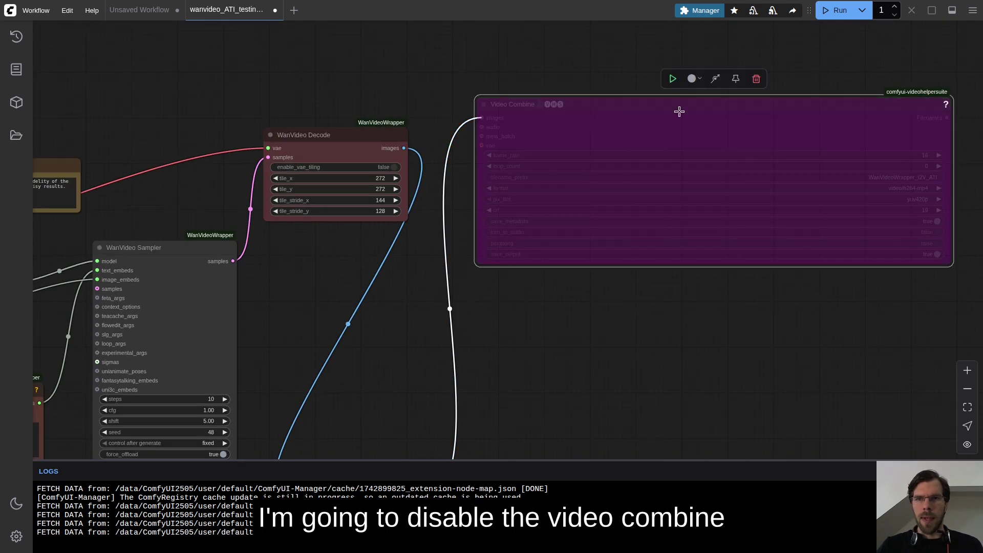
Run the workflow and inspect the trajectory preview in the Video Combine node fed by WanVideo ATI Tracks Visualize
{"action": "scroll", "coordinate": [814, 103], "scroll_direction": "down", "scroll_amount": 5}
{"action": "left_click_drag", "start_coordinate": [375, 328], "coordinate": [628, 245]}
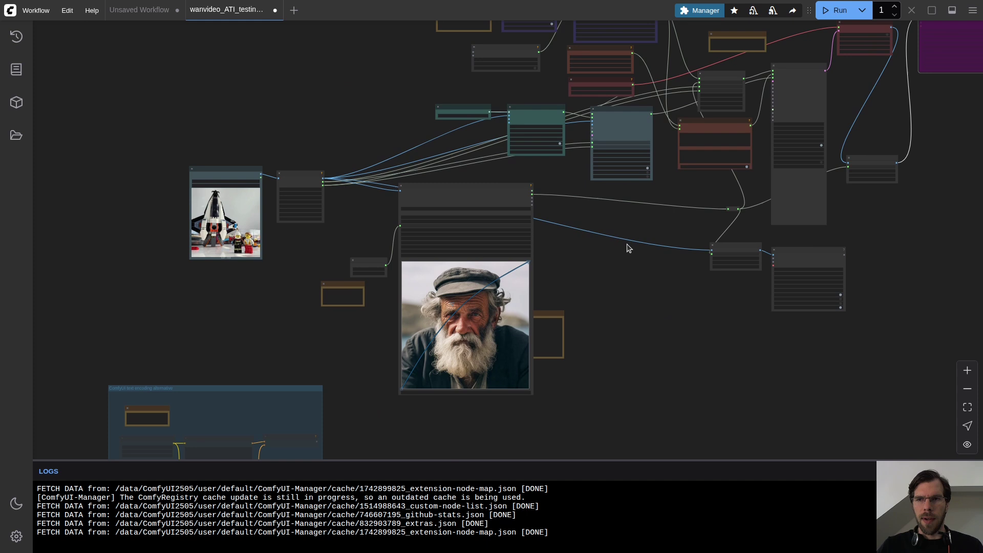
{"action": "left_click", "coordinate": [836, 11]}
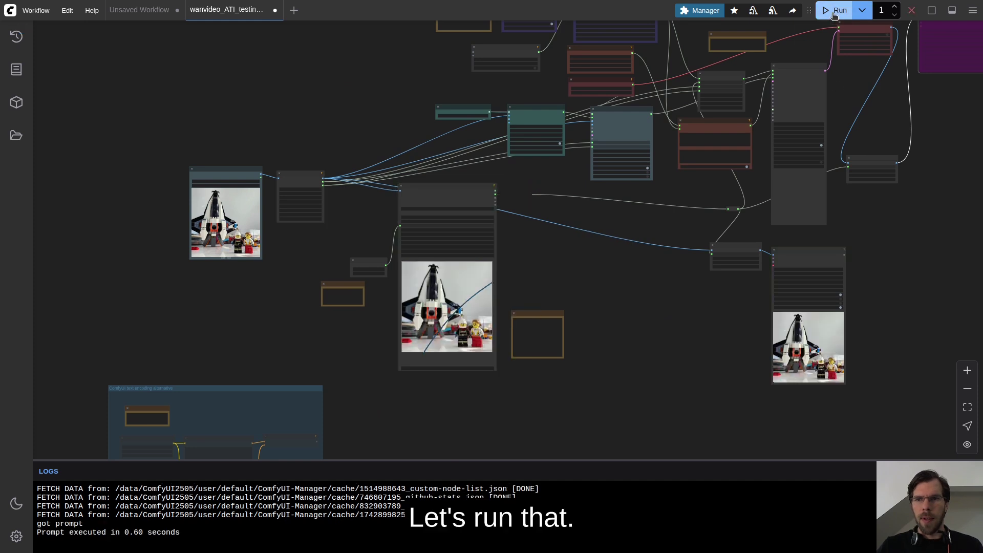
{"action": "scroll", "coordinate": [853, 357], "scroll_direction": "up", "scroll_amount": 5}
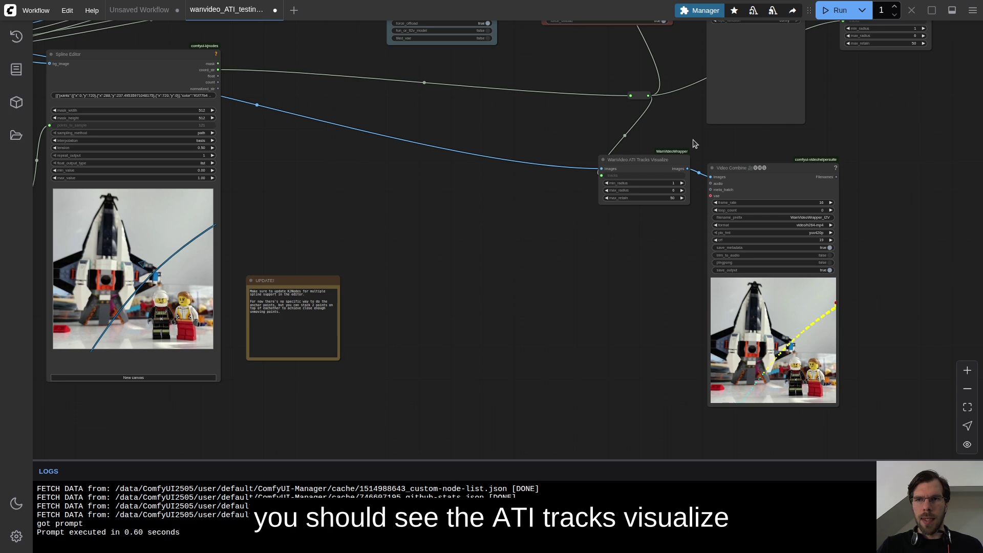
{"action": "scroll", "coordinate": [694, 141], "scroll_direction": "up", "scroll_amount": 3}
{"action": "left_click_drag", "start_coordinate": [544, 315], "coordinate": [354, 125]}
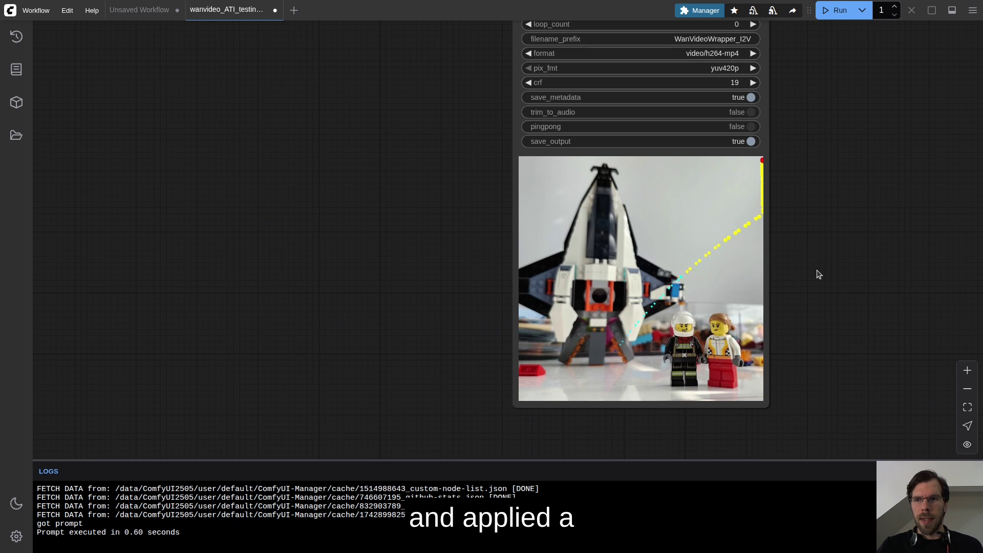
{"action": "scroll", "coordinate": [854, 328], "scroll_direction": "down", "scroll_amount": 5}
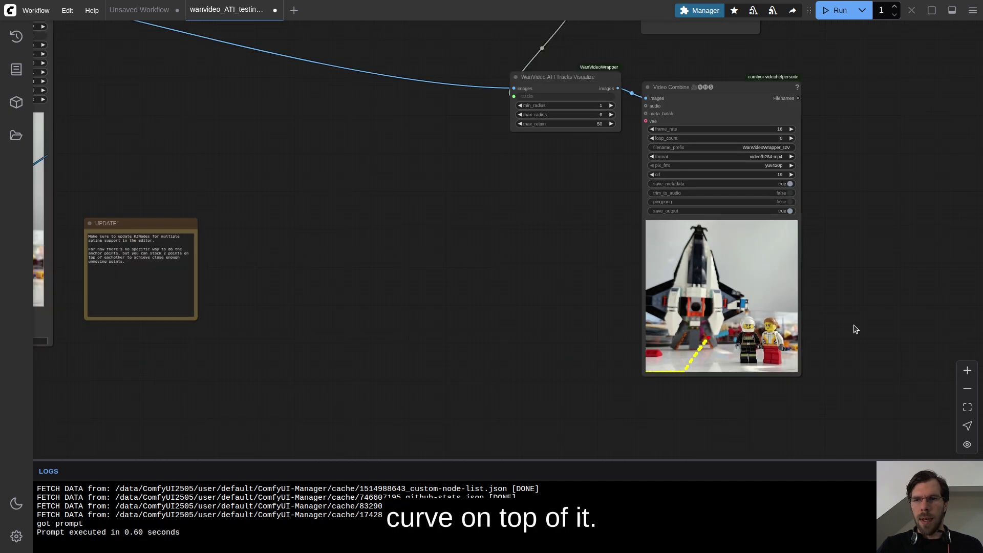
Move the WanVideo ATI Tracks Visualize node and its Video Combine node closer to the Spline Editor
{"action": "left_click_drag", "start_coordinate": [185, 139], "coordinate": [725, 254]}
{"action": "scroll", "coordinate": [656, 235], "scroll_direction": "down", "scroll_amount": 5}
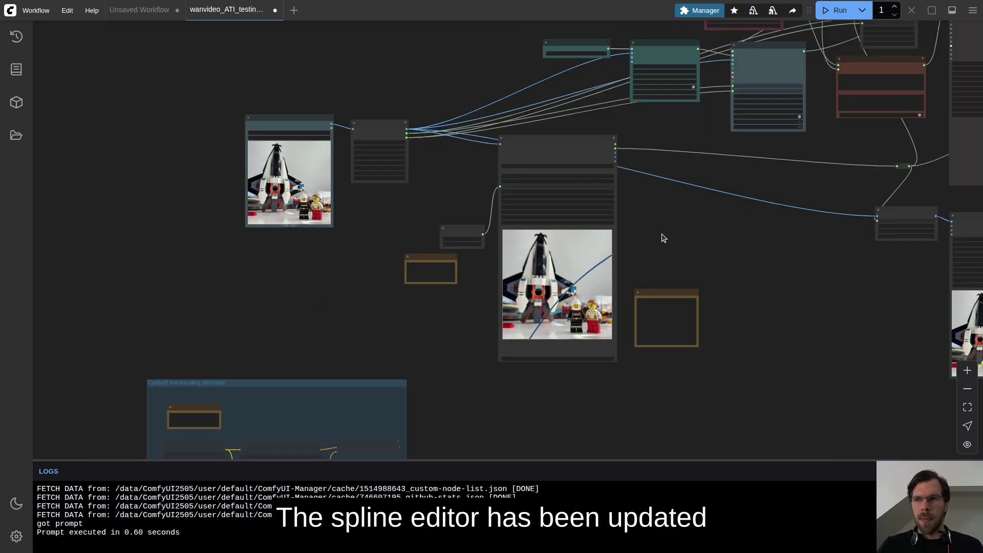
{"action": "left_click_drag", "start_coordinate": [917, 213], "coordinate": [707, 189]}
{"action": "left_click_drag", "start_coordinate": [974, 219], "coordinate": [774, 204]}
{"action": "scroll", "coordinate": [638, 197], "scroll_direction": "up", "scroll_amount": 5}
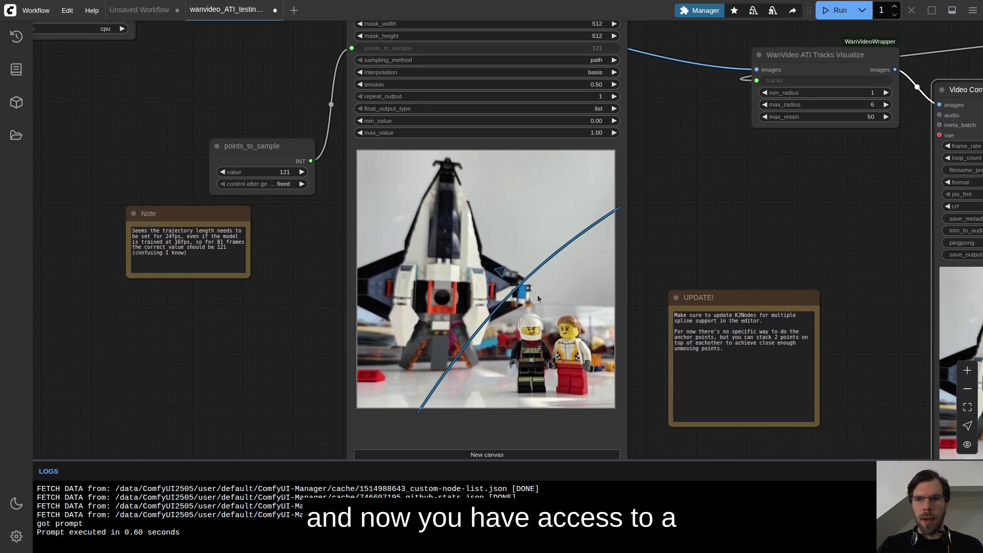
Add a new spline in the Spline Editor running from the spaceship's left wing up to the grey background right of its nose
{"action": "right_click", "coordinate": [538, 299]}
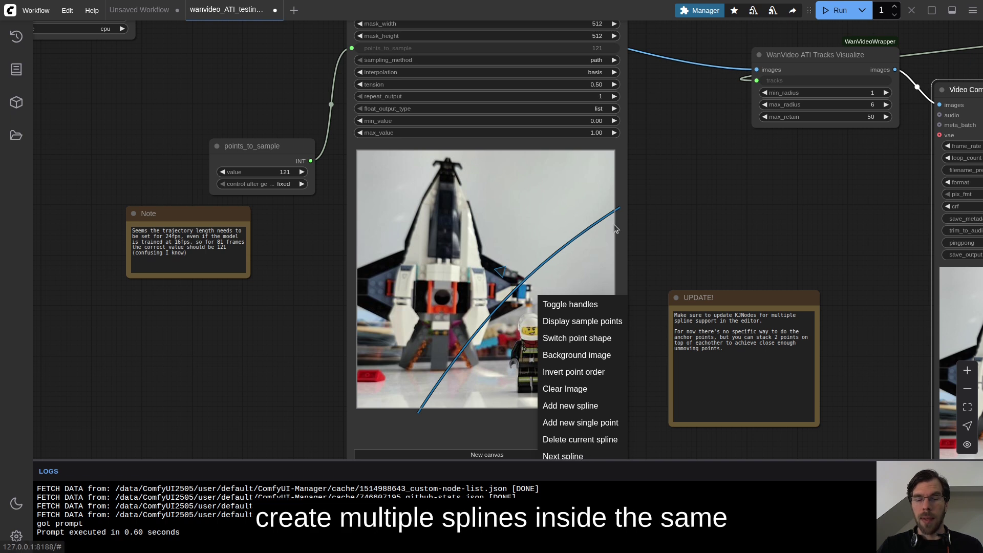
{"action": "left_click", "coordinate": [644, 240]}
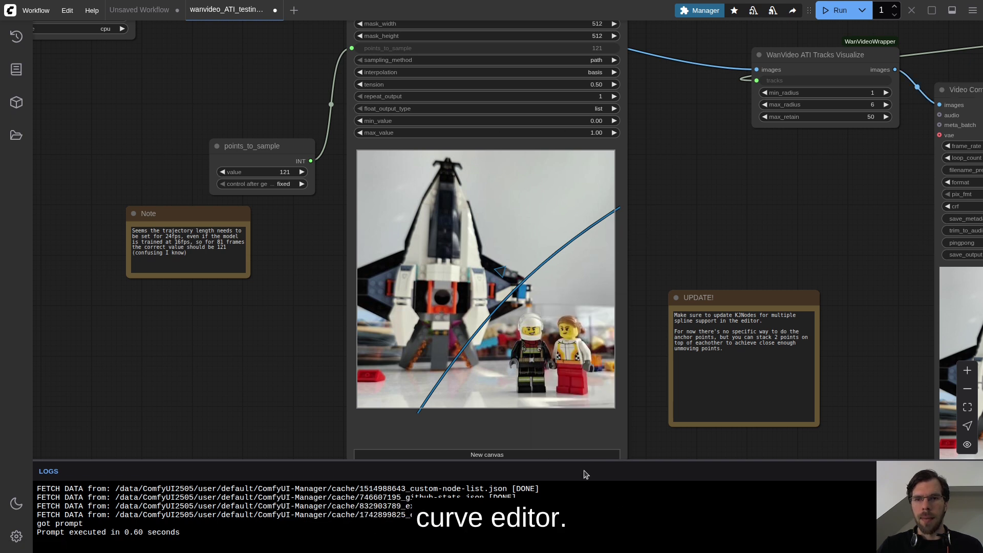
{"action": "scroll", "coordinate": [650, 230], "scroll_direction": "down", "scroll_amount": 1}
{"action": "right_click", "coordinate": [417, 191]}
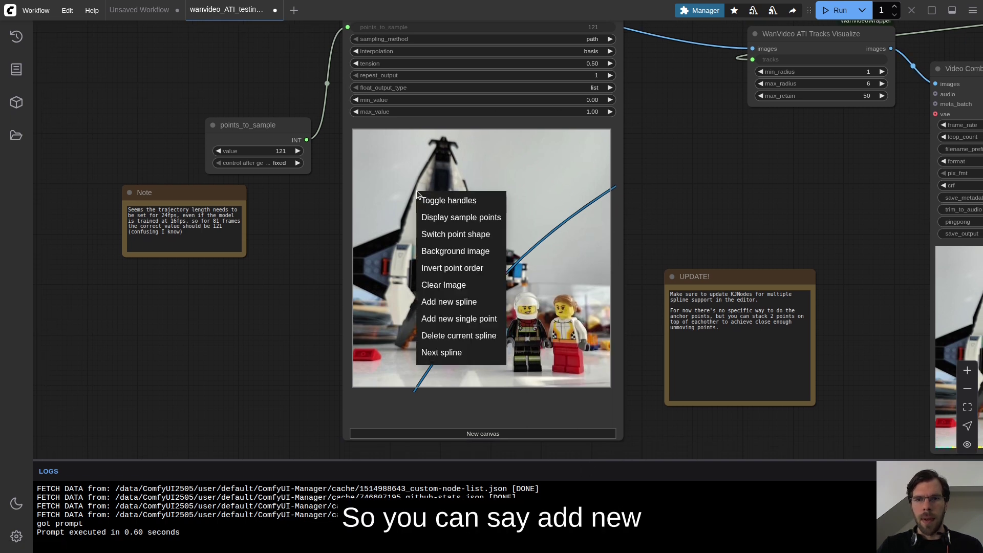
{"action": "left_click", "coordinate": [453, 302]}
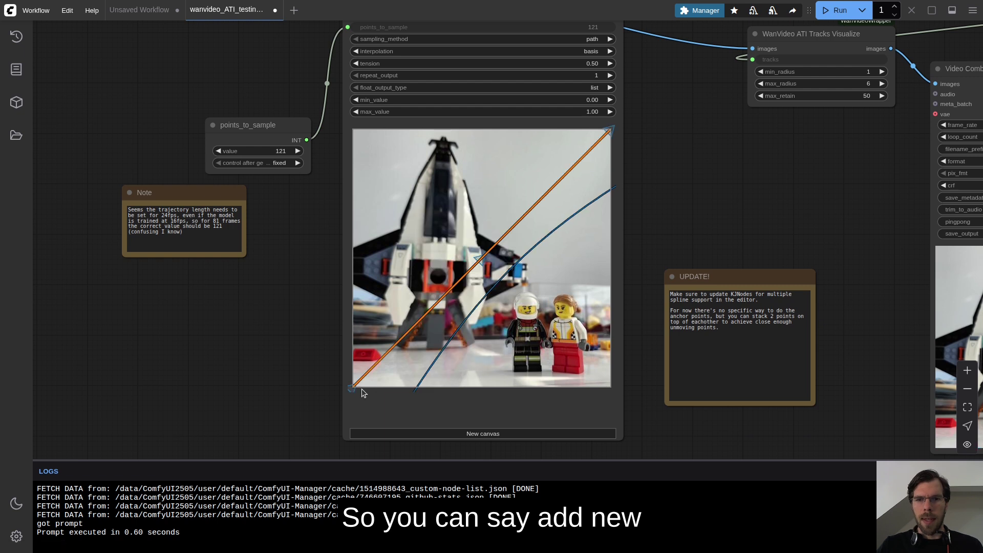
{"action": "left_click_drag", "start_coordinate": [350, 387], "coordinate": [368, 257]}
{"action": "left_click_drag", "start_coordinate": [609, 131], "coordinate": [524, 149]}
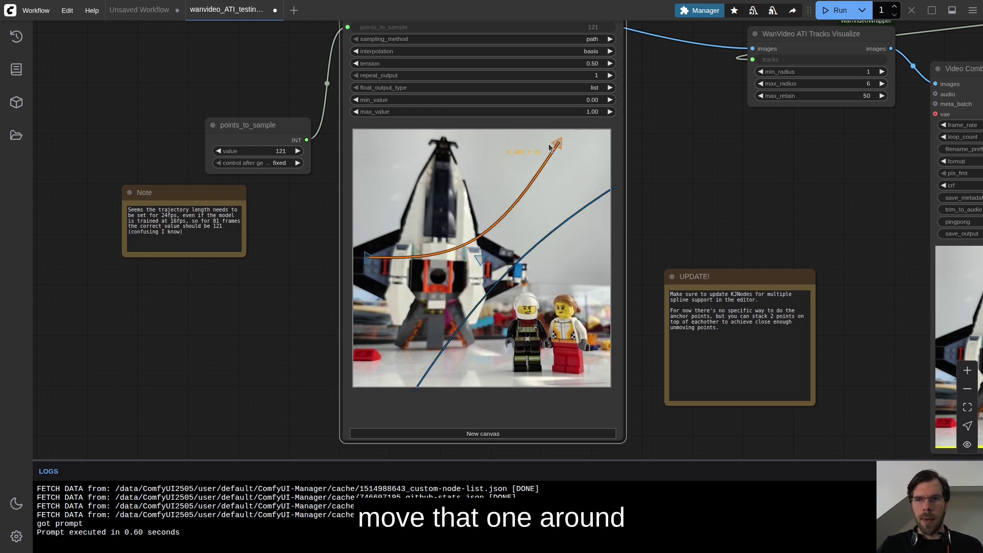
Add another spline running from the table beside the minifigures to just above the red-legged minifigure's head
{"action": "right_click", "coordinate": [512, 226]}
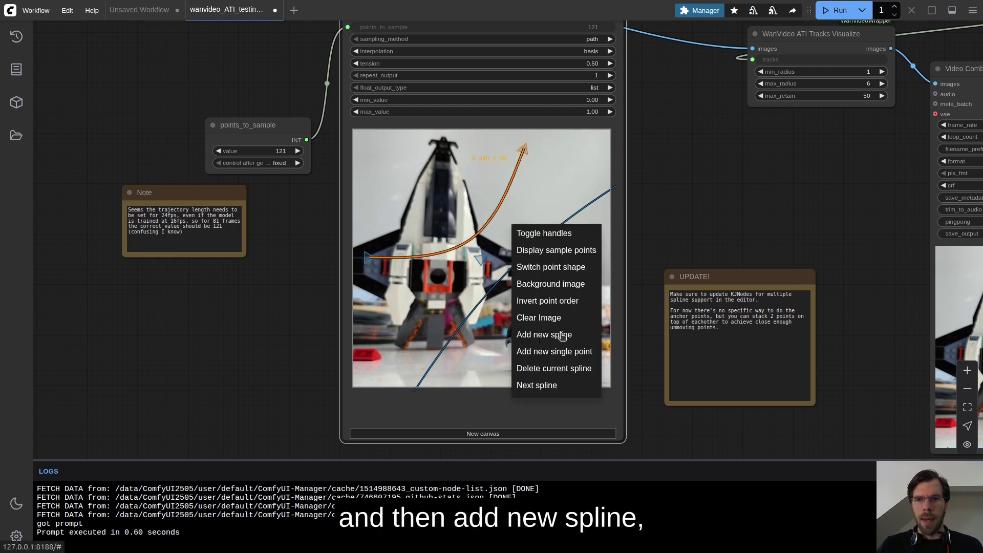
{"action": "left_click", "coordinate": [558, 332]}
{"action": "left_click_drag", "start_coordinate": [354, 386], "coordinate": [481, 367]}
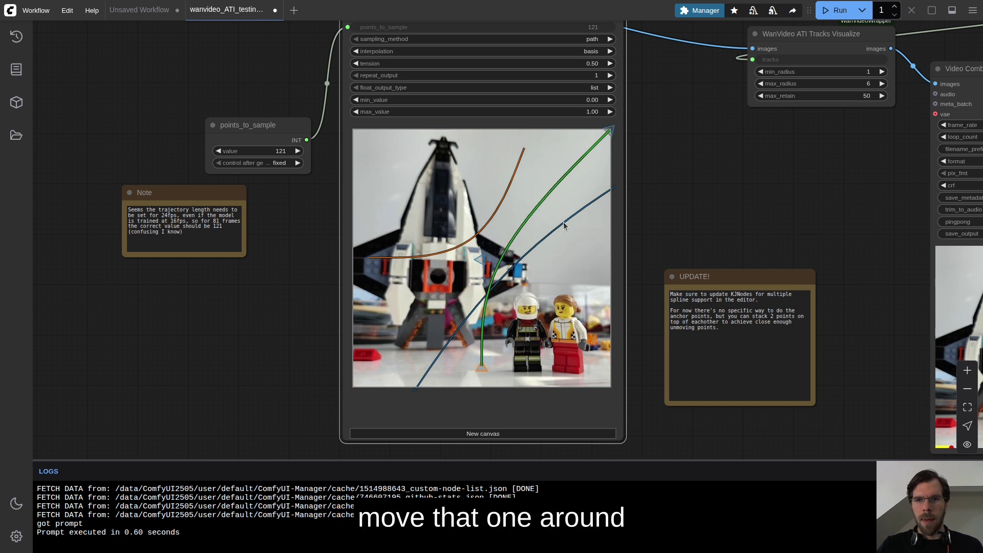
{"action": "left_click_drag", "start_coordinate": [610, 127], "coordinate": [583, 271]}
Add two single points to the canvas, one on the table at the lower left and one in the upper-right grey background
{"action": "right_click", "coordinate": [395, 283]}
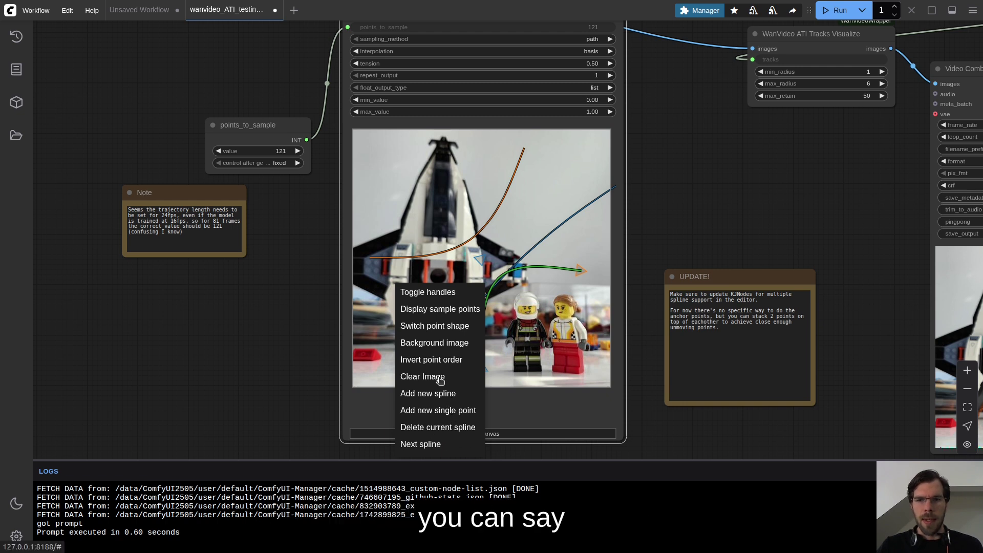
{"action": "left_click", "coordinate": [436, 412]}
{"action": "left_click_drag", "start_coordinate": [392, 329], "coordinate": [403, 377]}
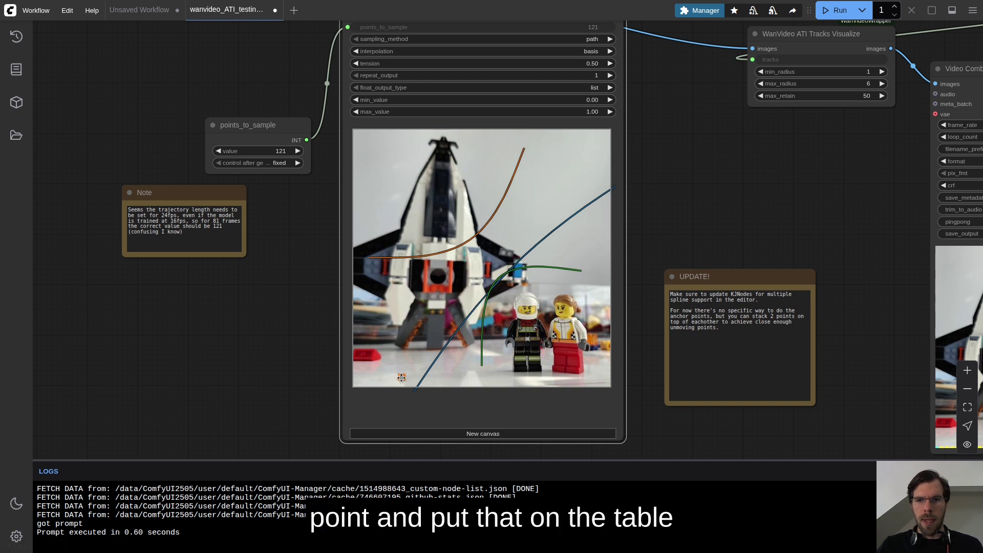
{"action": "right_click", "coordinate": [448, 289]}
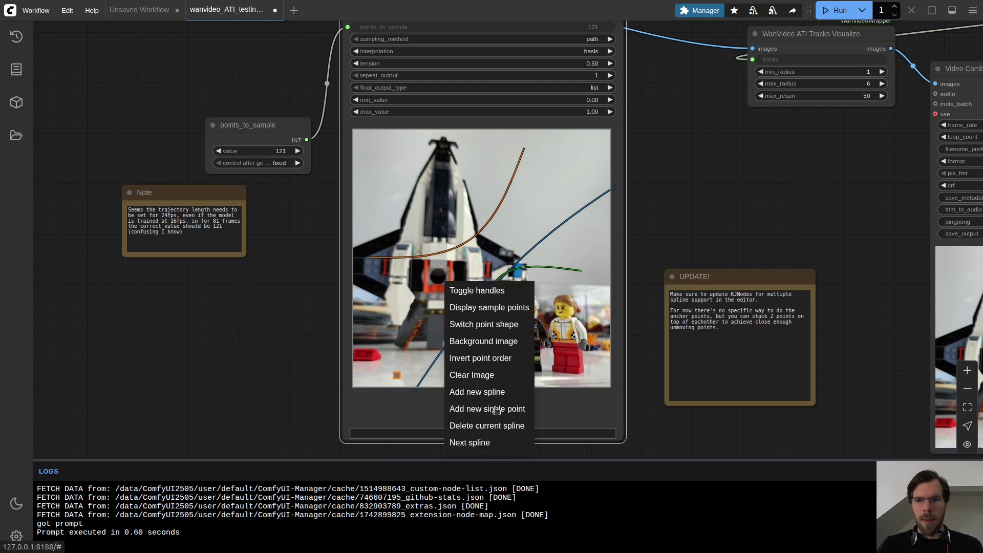
{"action": "left_click", "coordinate": [480, 409]}
{"action": "left_click_drag", "start_coordinate": [445, 280], "coordinate": [554, 160]}
Run the workflow again and inspect how all splines and single points move in the tracks preview
{"action": "left_click_drag", "start_coordinate": [702, 183], "coordinate": [416, 140]}
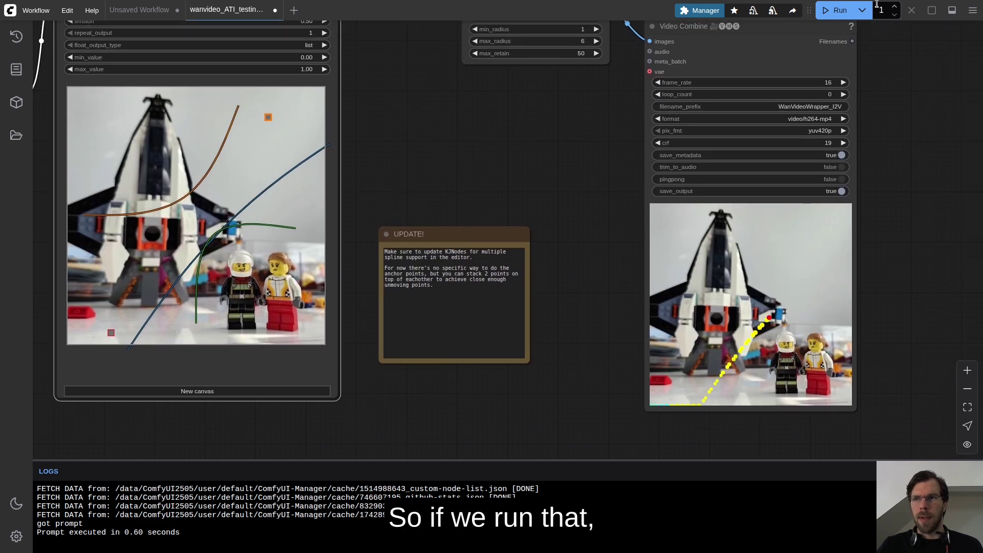
{"action": "left_click", "coordinate": [832, 11]}
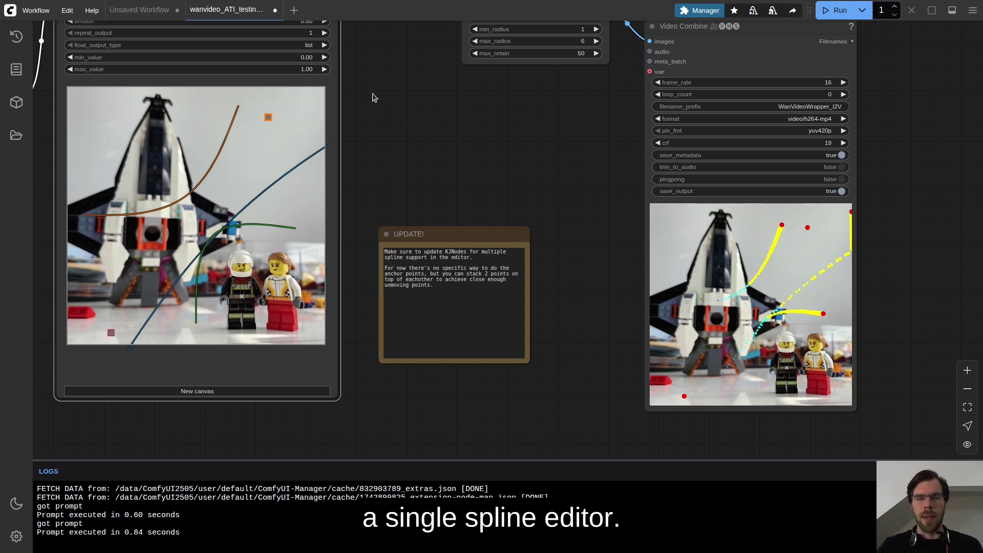
{"action": "left_click_drag", "start_coordinate": [473, 109], "coordinate": [649, 221]}
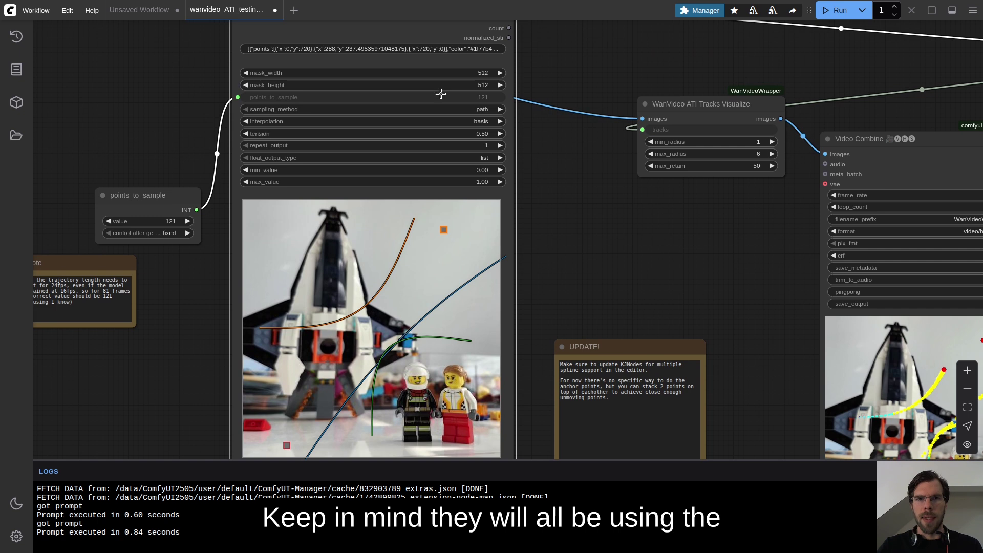
{"action": "left_click_drag", "start_coordinate": [603, 237], "coordinate": [566, 174]}
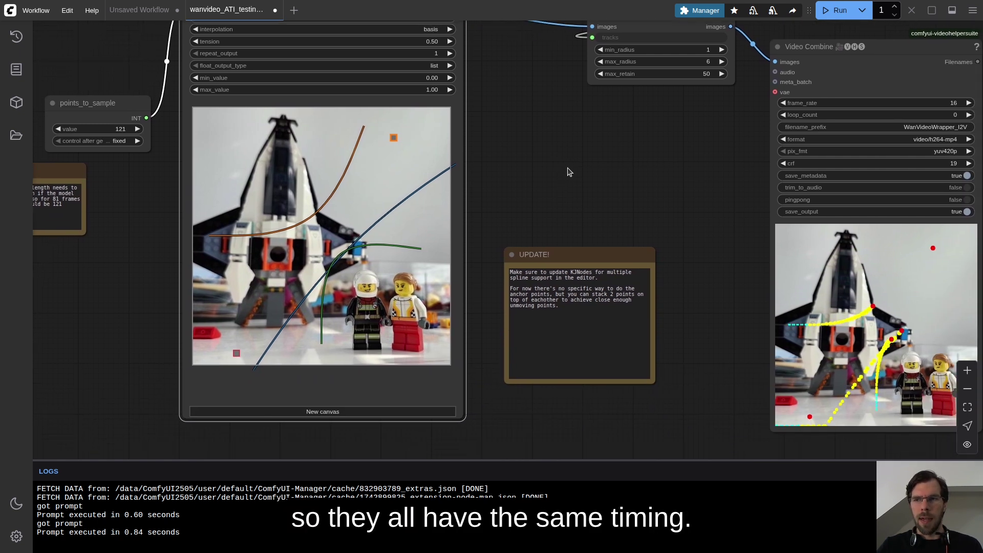
{"action": "left_click_drag", "start_coordinate": [474, 288], "coordinate": [491, 291]}
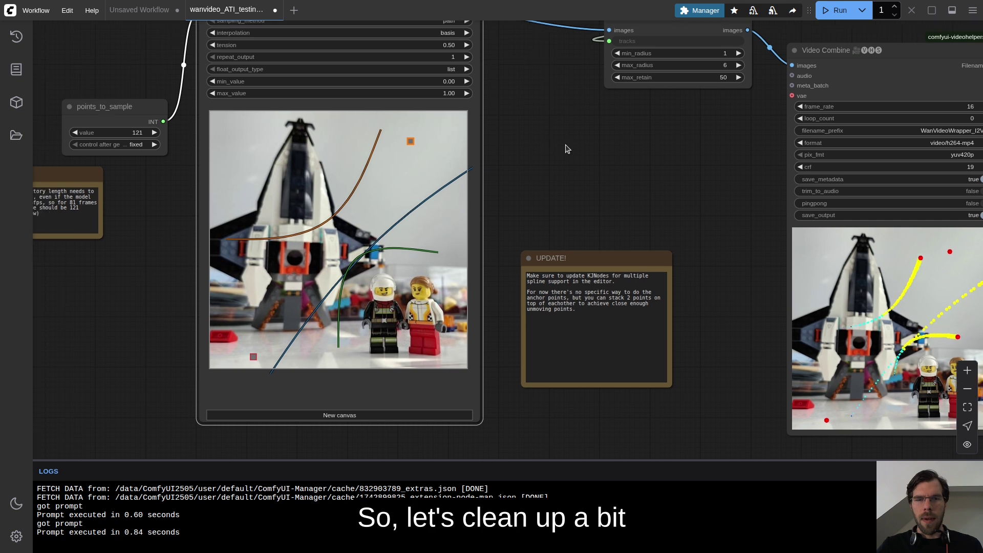
Delete the single point in the grey background, and cycle through the splines to delete the green one
{"action": "right_click", "coordinate": [393, 280]}
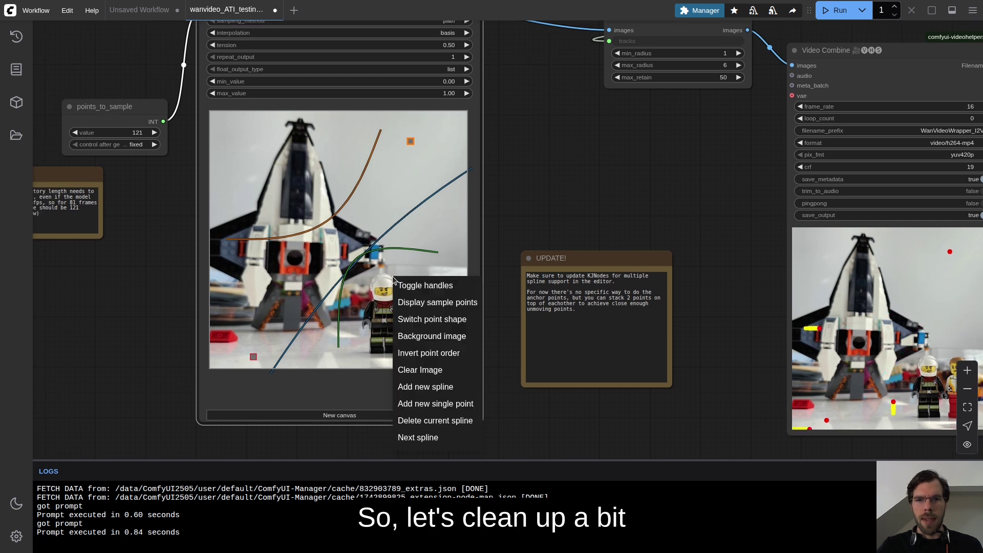
{"action": "left_click", "coordinate": [434, 421]}
{"action": "right_click", "coordinate": [330, 234]}
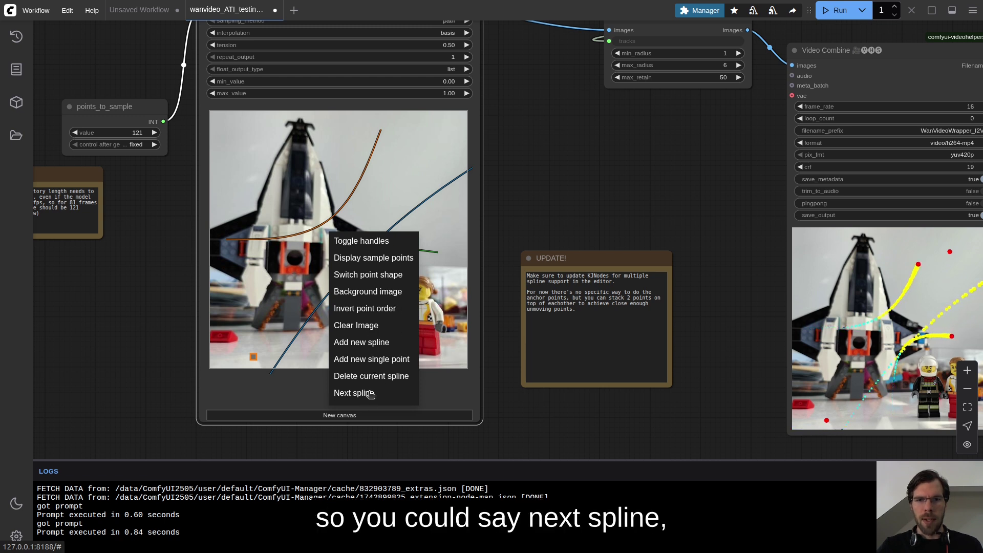
{"action": "left_click", "coordinate": [400, 394]}
{"action": "right_click", "coordinate": [372, 312]}
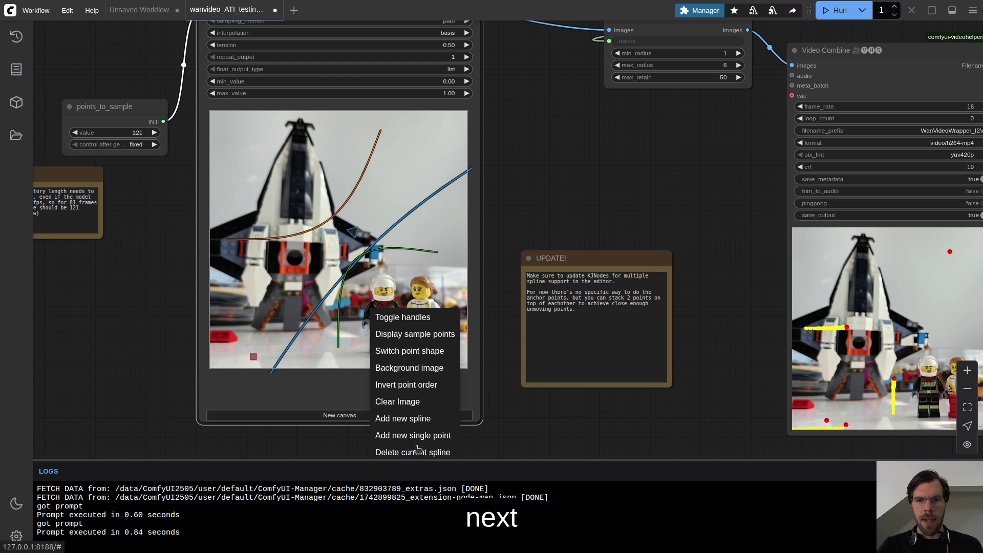
{"action": "right_click", "coordinate": [381, 158]}
{"action": "left_click", "coordinate": [416, 323]}
{"action": "right_click", "coordinate": [412, 286]}
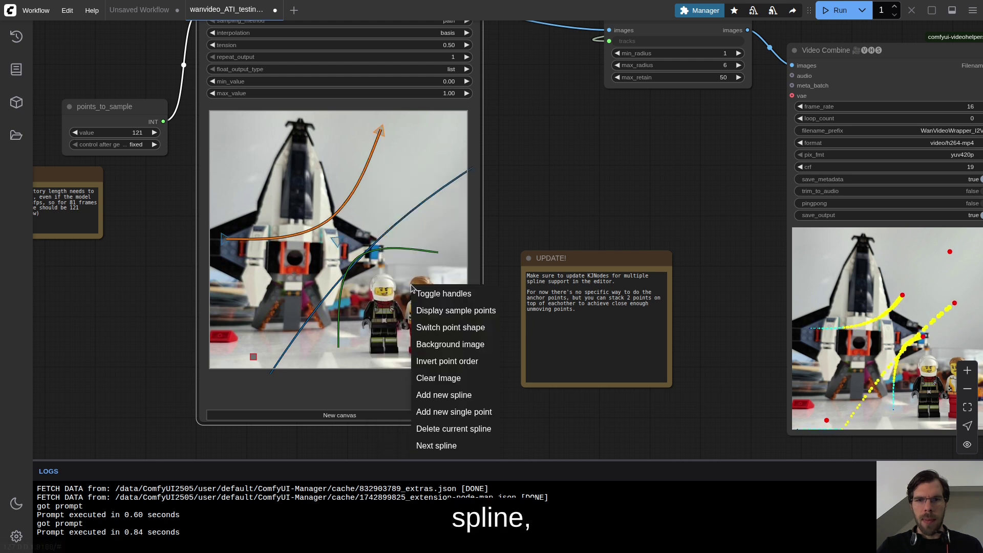
{"action": "left_click", "coordinate": [443, 443]}
{"action": "right_click", "coordinate": [399, 198]}
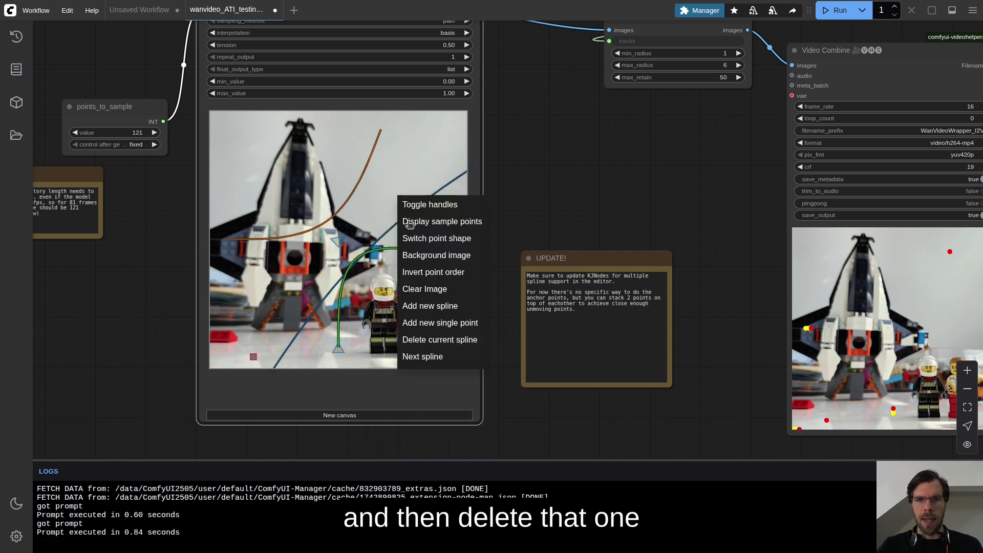
{"action": "left_click", "coordinate": [442, 340]}
Delete the single point on the table and the orange spline across the spaceship
{"action": "right_click", "coordinate": [398, 258]}
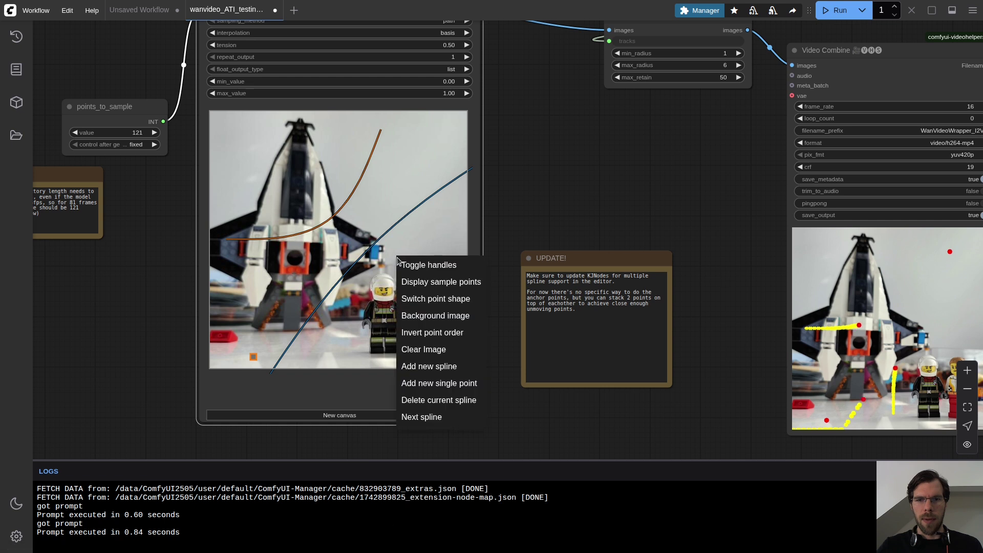
{"action": "left_click", "coordinate": [444, 415]}
{"action": "right_click", "coordinate": [378, 300]}
{"action": "left_click", "coordinate": [417, 442]}
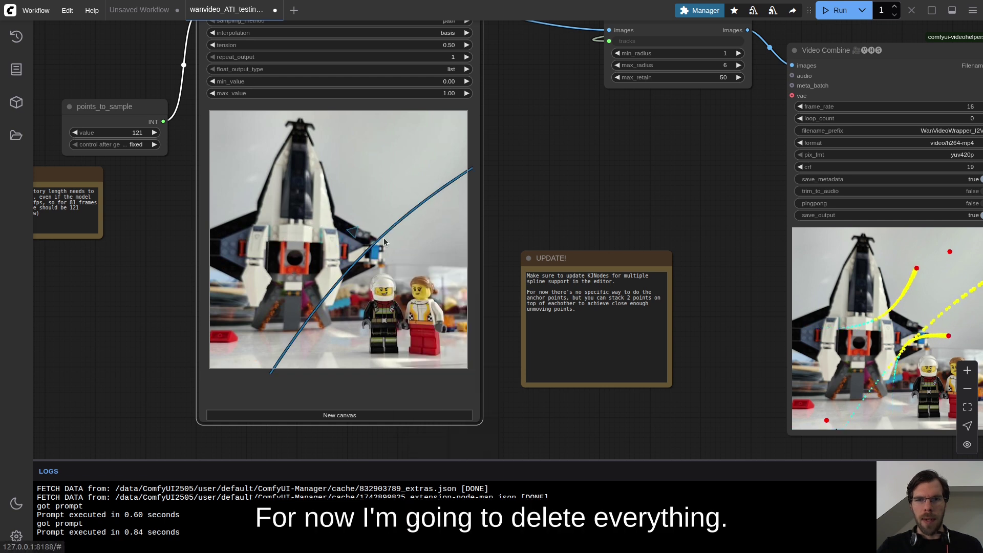
Try to delete the last remaining blue spline from the canvas
{"action": "right_click", "coordinate": [375, 198]}
{"action": "left_click", "coordinate": [422, 320]}
{"action": "right_click", "coordinate": [379, 197]}
{"action": "left_click", "coordinate": [423, 340]}
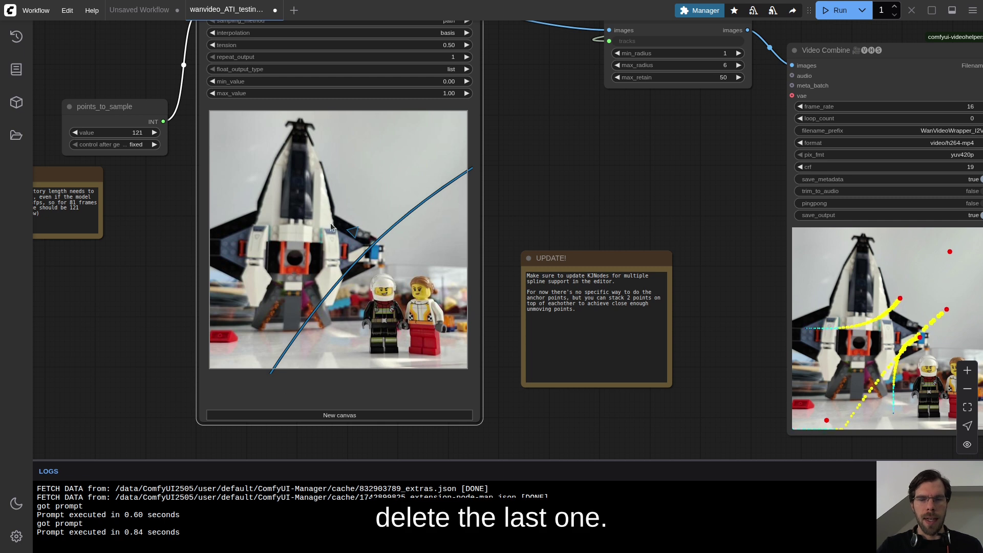
Add two single points to the canvas, one in the grey background beside the spaceship and one on the lower-left table
{"action": "right_click", "coordinate": [395, 136]}
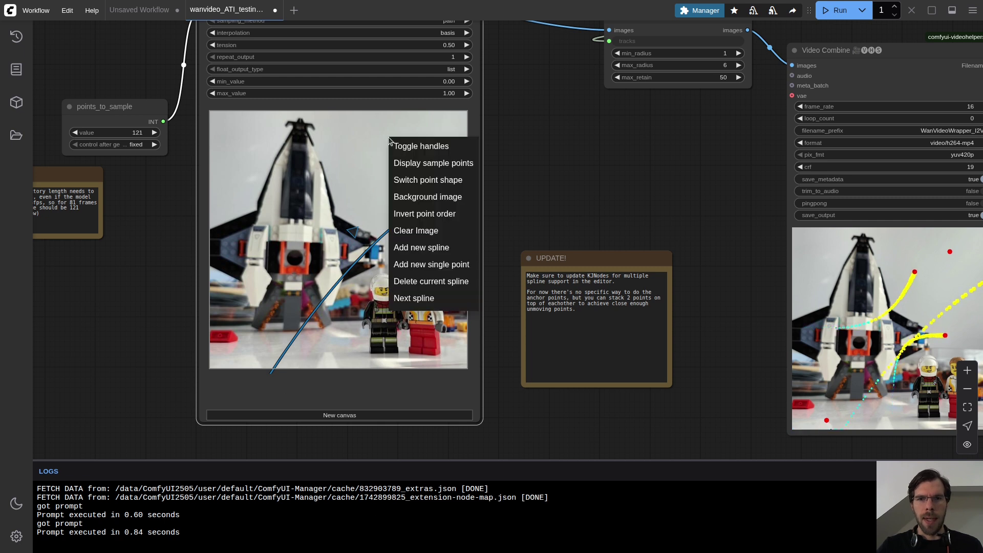
{"action": "left_click", "coordinate": [442, 265]}
{"action": "left_click_drag", "start_coordinate": [389, 136], "coordinate": [401, 152]}
{"action": "right_click", "coordinate": [370, 190]}
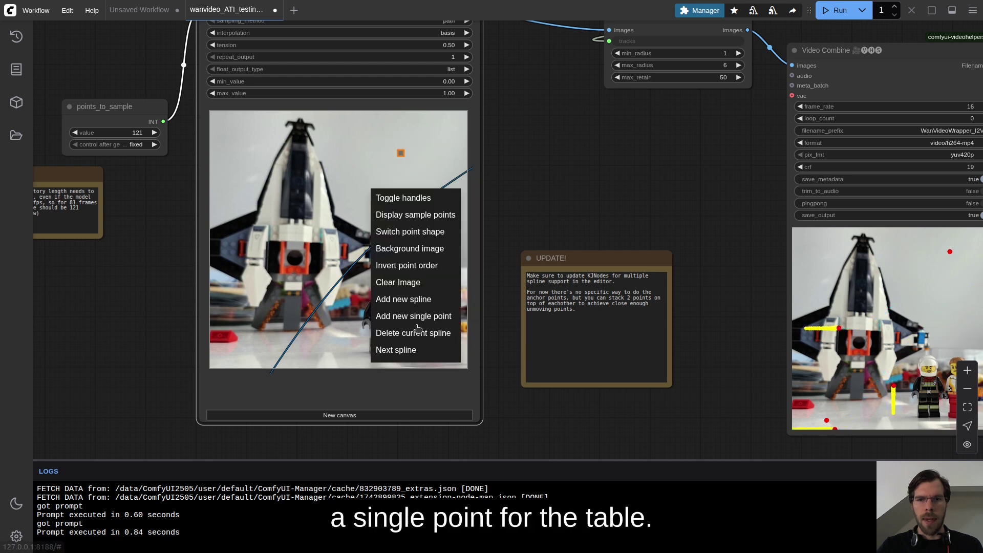
{"action": "left_click", "coordinate": [417, 314]}
{"action": "left_click_drag", "start_coordinate": [370, 189], "coordinate": [232, 359]}
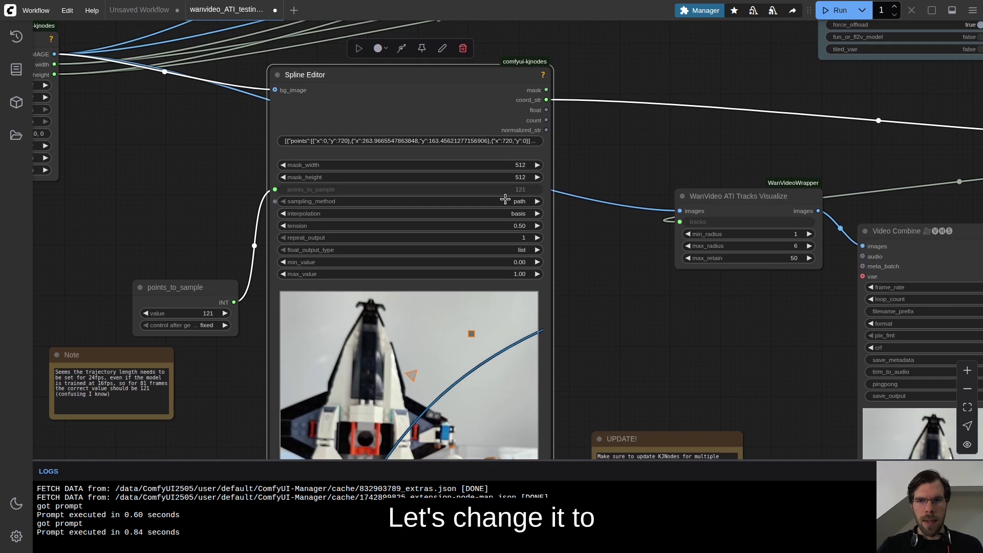
Set the Spline Editor's interpolation to linear and reset it with a new canvas
{"action": "left_click", "coordinate": [520, 211]}
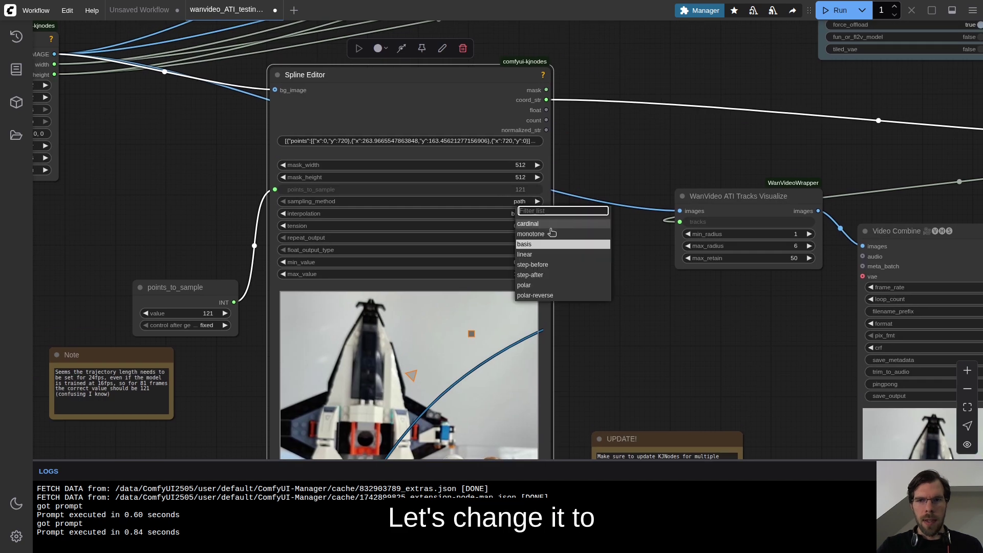
{"action": "left_click", "coordinate": [543, 256]}
{"action": "scroll", "coordinate": [587, 385], "scroll_direction": "down", "scroll_amount": 5}
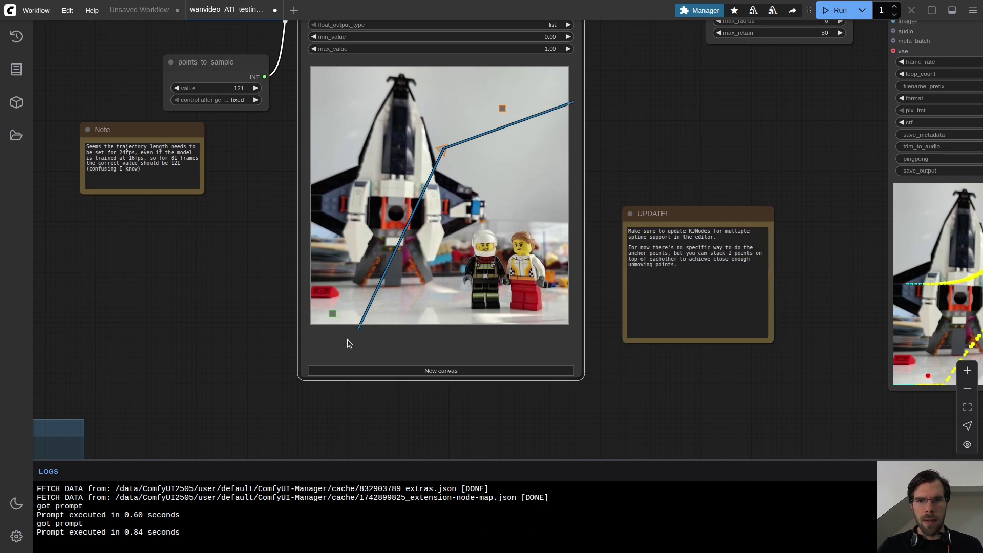
{"action": "left_click", "coordinate": [440, 370]}
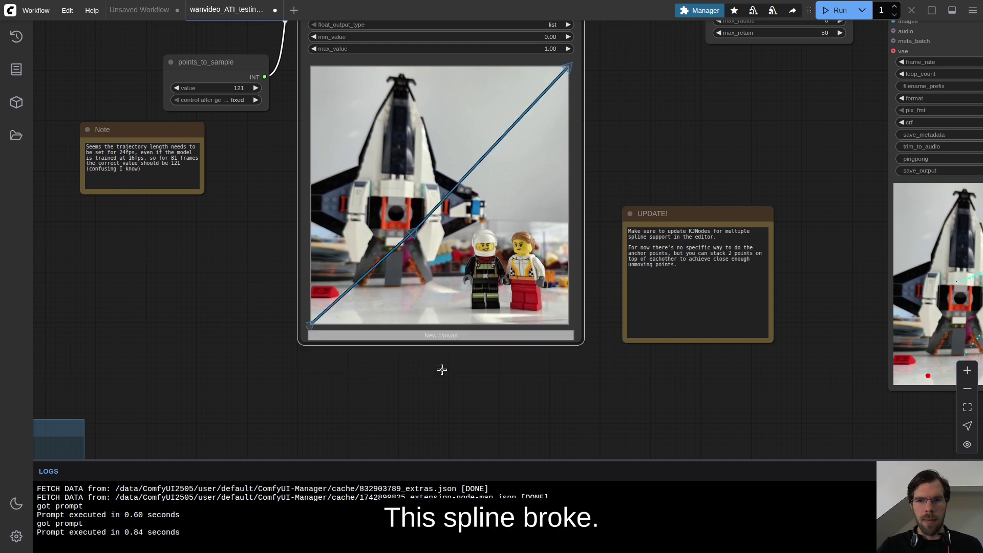
Shape the spline into a vertical path from the spaceship's central engine up to its nose tip, and set the interpolation to monotone
{"action": "scroll", "coordinate": [310, 318], "scroll_direction": "up", "scroll_amount": 3}
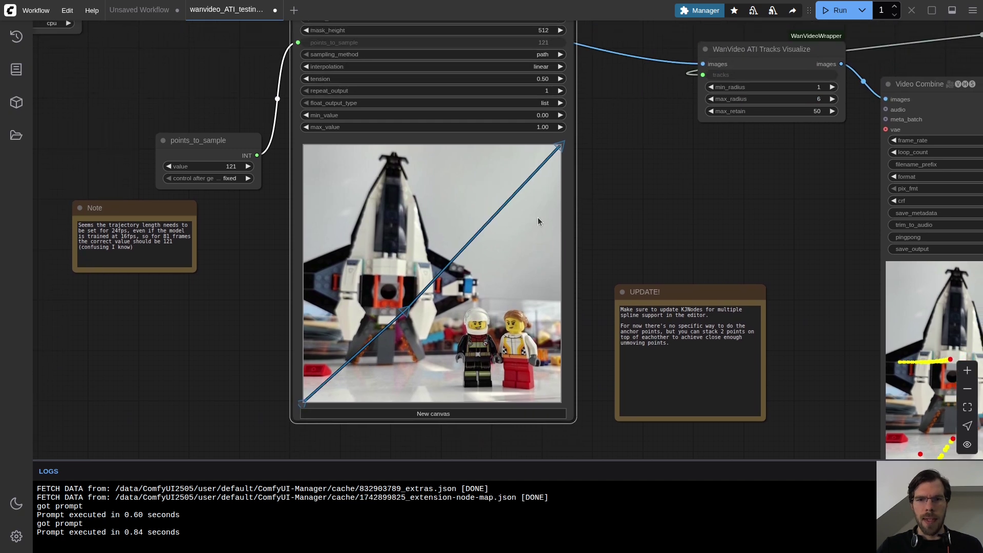
{"action": "left_click_drag", "start_coordinate": [302, 403], "coordinate": [388, 308]}
{"action": "left_click_drag", "start_coordinate": [560, 146], "coordinate": [397, 159]}
{"action": "left_click_drag", "start_coordinate": [406, 311], "coordinate": [392, 221]}
{"action": "left_click_drag", "start_coordinate": [400, 156], "coordinate": [392, 152]}
{"action": "left_click_drag", "start_coordinate": [387, 308], "coordinate": [390, 292]}
{"action": "left_click_drag", "start_coordinate": [392, 152], "coordinate": [393, 149]}
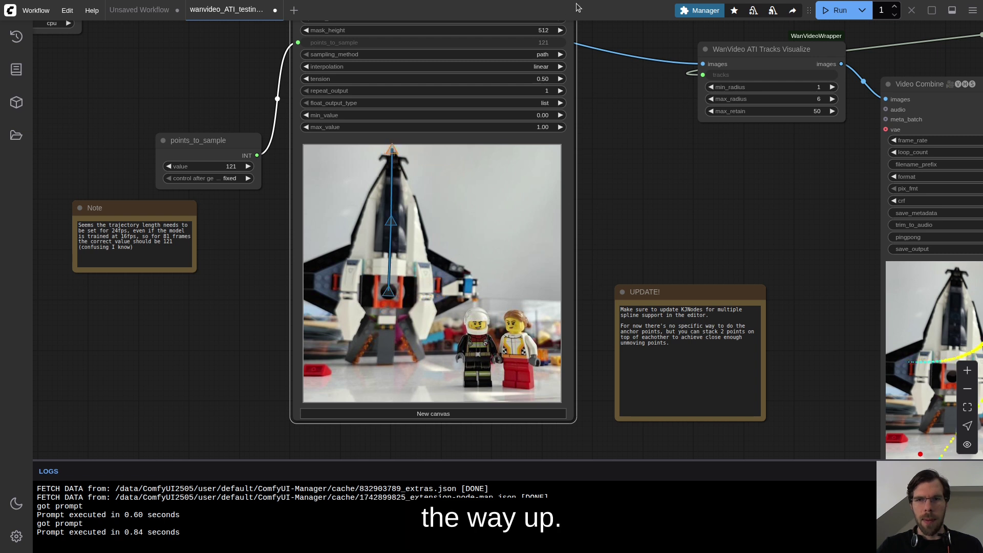
{"action": "left_click", "coordinate": [546, 67]}
{"action": "left_click", "coordinate": [576, 90]}
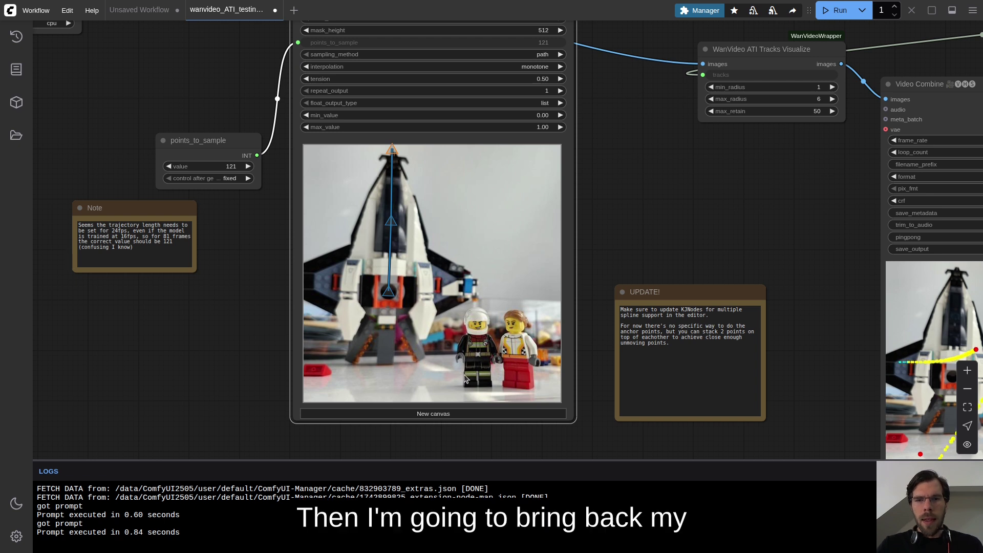
Add one single point in the upper-right grey background and another on the table in the lower-left corner of the image
{"action": "right_click", "coordinate": [495, 180]}
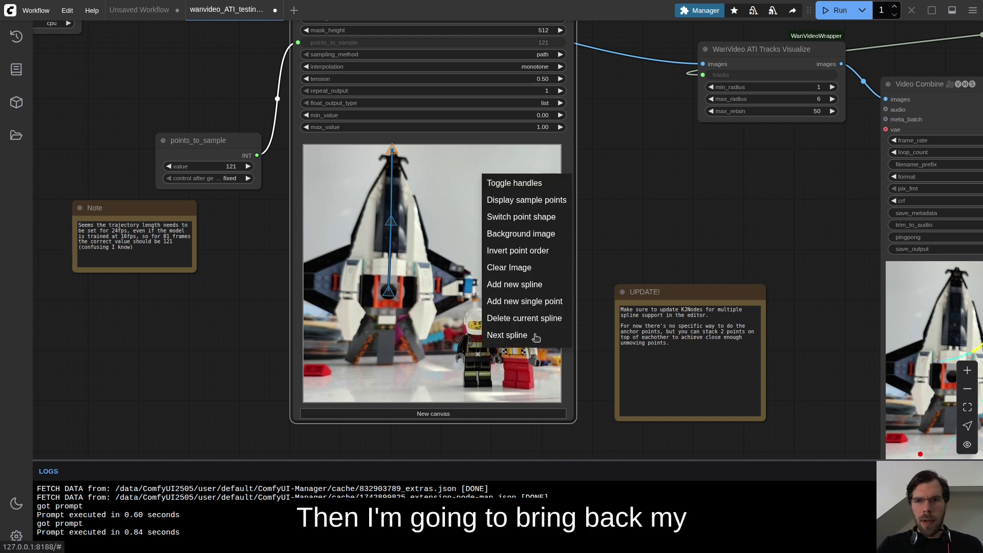
{"action": "left_click", "coordinate": [540, 302]}
{"action": "right_click", "coordinate": [370, 366]}
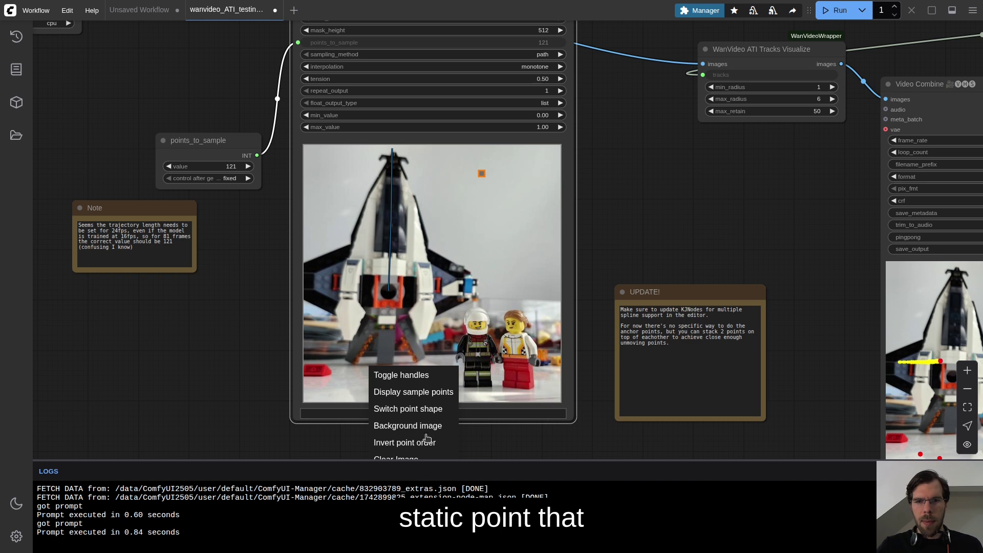
{"action": "left_click_drag", "start_coordinate": [623, 243], "coordinate": [623, 102]}
{"action": "right_click", "coordinate": [461, 137]}
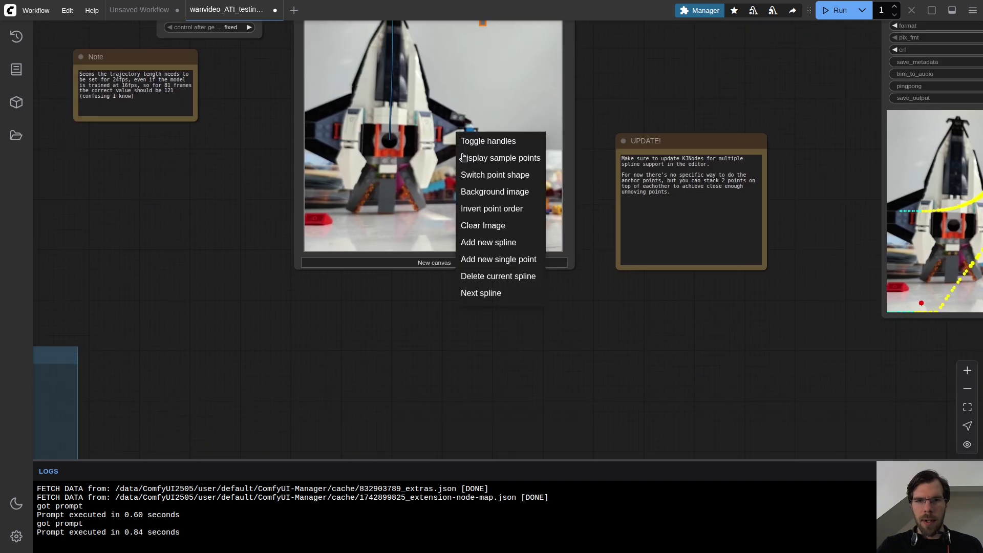
{"action": "left_click", "coordinate": [513, 291]}
{"action": "right_click", "coordinate": [461, 77]}
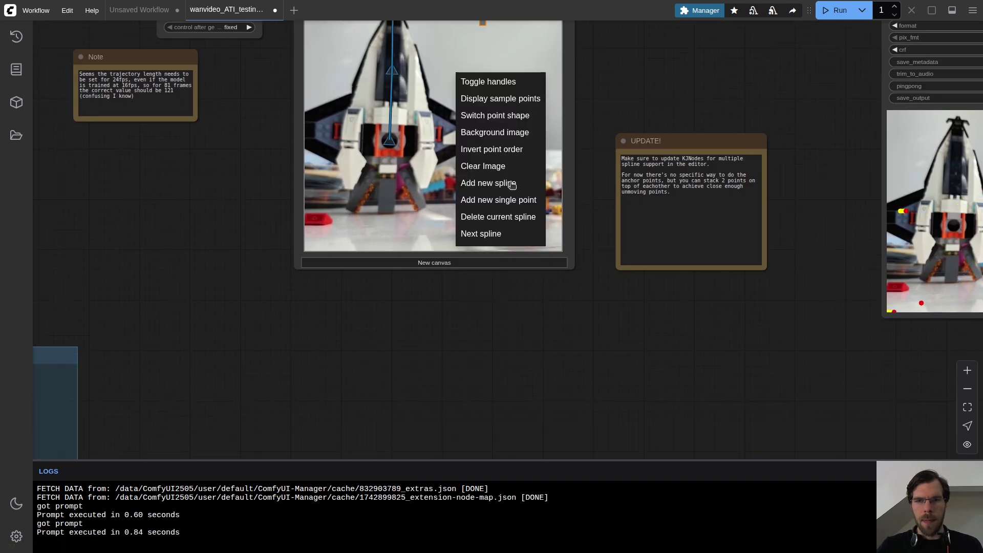
{"action": "left_click", "coordinate": [512, 201]}
{"action": "left_click_drag", "start_coordinate": [457, 74], "coordinate": [338, 243]}
Add a new spline and place its start point on the helmeted LEGO figure's face
{"action": "left_click_drag", "start_coordinate": [615, 80], "coordinate": [602, 224]}
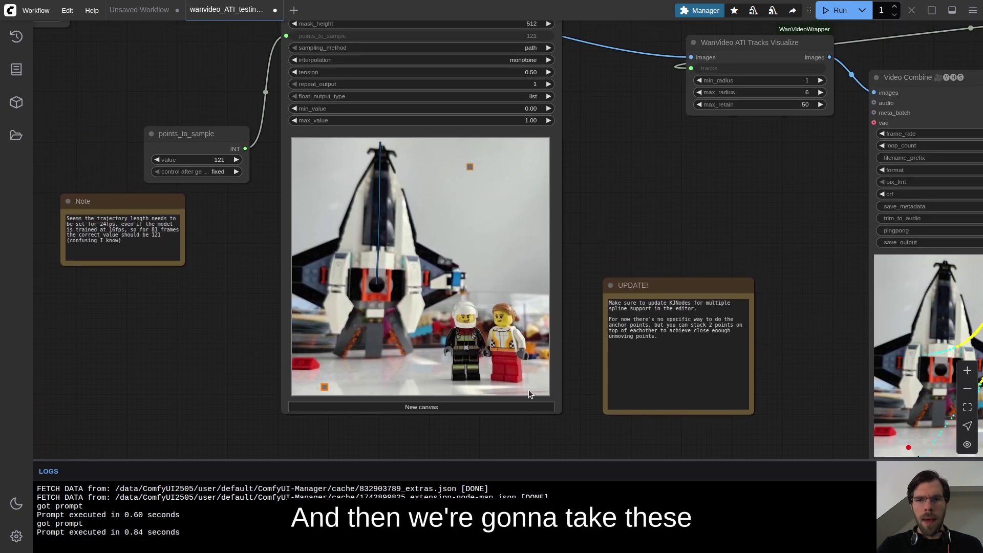
{"action": "scroll", "coordinate": [586, 317], "scroll_direction": "up", "scroll_amount": 10}
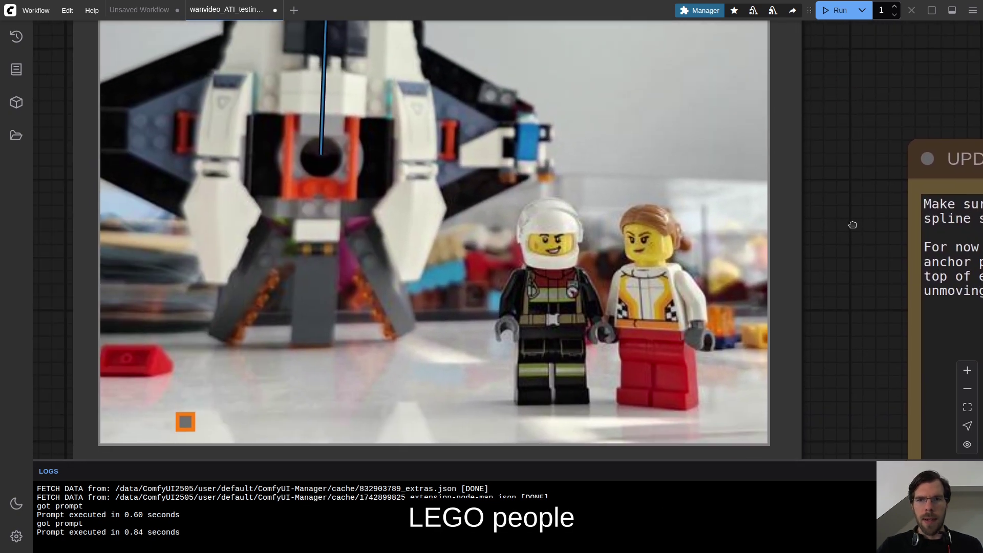
{"action": "left_click_drag", "start_coordinate": [853, 224], "coordinate": [852, 226]}
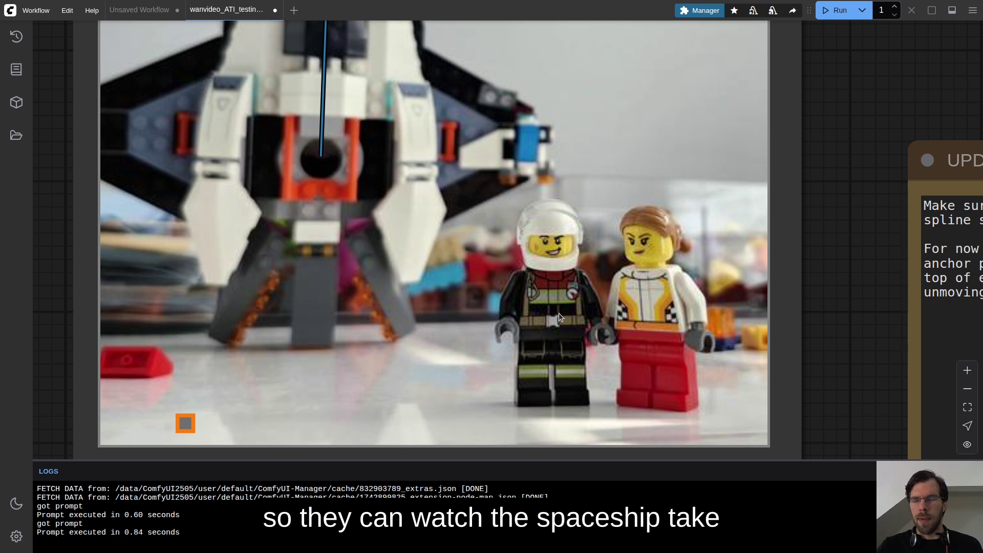
{"action": "right_click", "coordinate": [574, 122]}
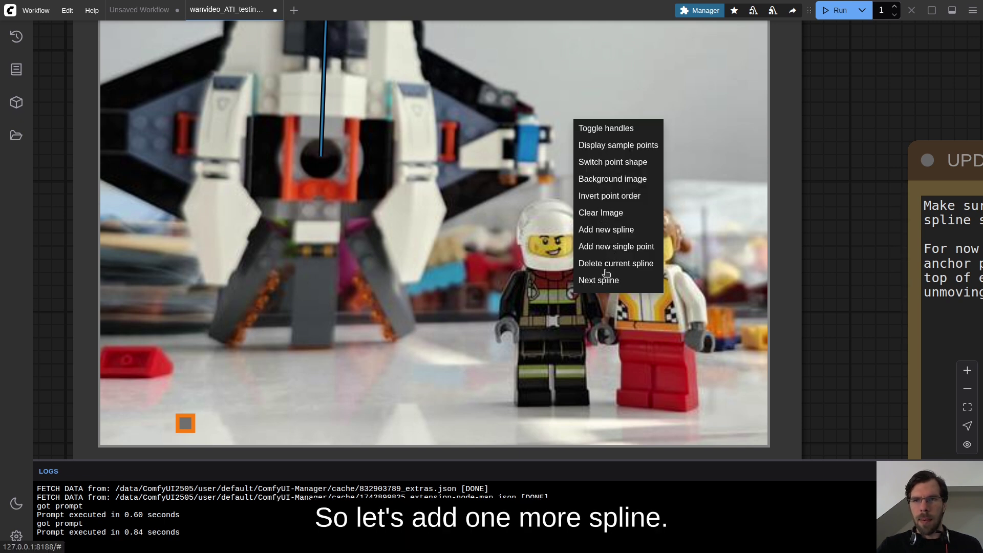
{"action": "left_click", "coordinate": [629, 232]}
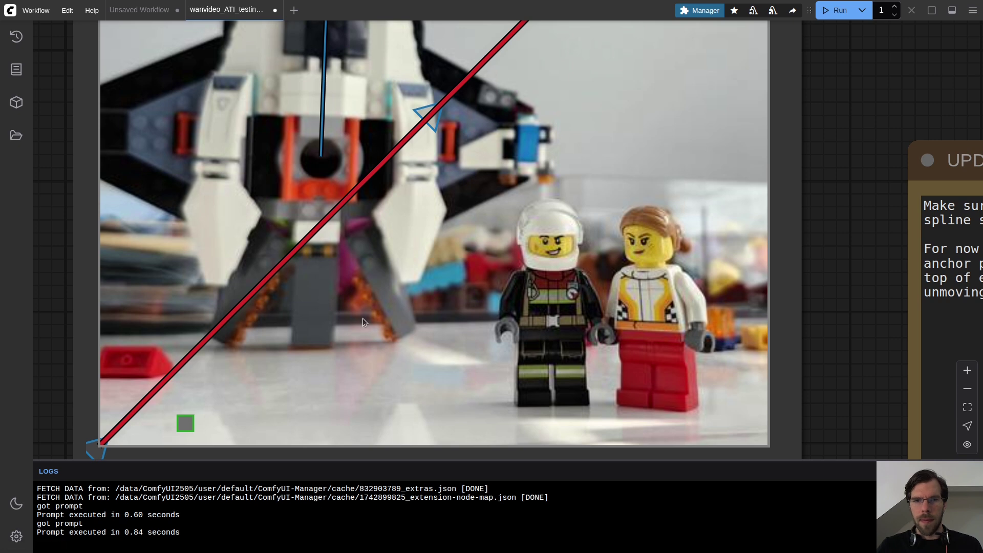
{"action": "scroll", "coordinate": [830, 197], "scroll_direction": "down", "scroll_amount": 5}
{"action": "left_click_drag", "start_coordinate": [373, 351], "coordinate": [666, 248]}
Set the interpolation to cardinal and reshape the red spline into a short curve from the helmeted figure's face toward the spaceship's base
{"action": "scroll", "coordinate": [671, 243], "scroll_direction": "up", "scroll_amount": 5}
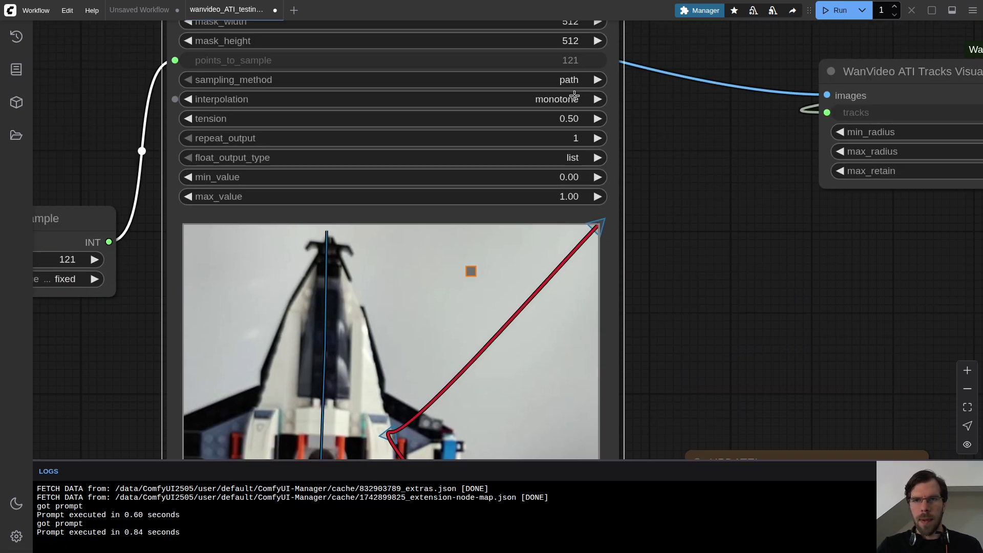
{"action": "left_click", "coordinate": [575, 98]}
{"action": "left_click", "coordinate": [586, 97]}
{"action": "scroll", "coordinate": [438, 211], "scroll_direction": "down", "scroll_amount": 5}
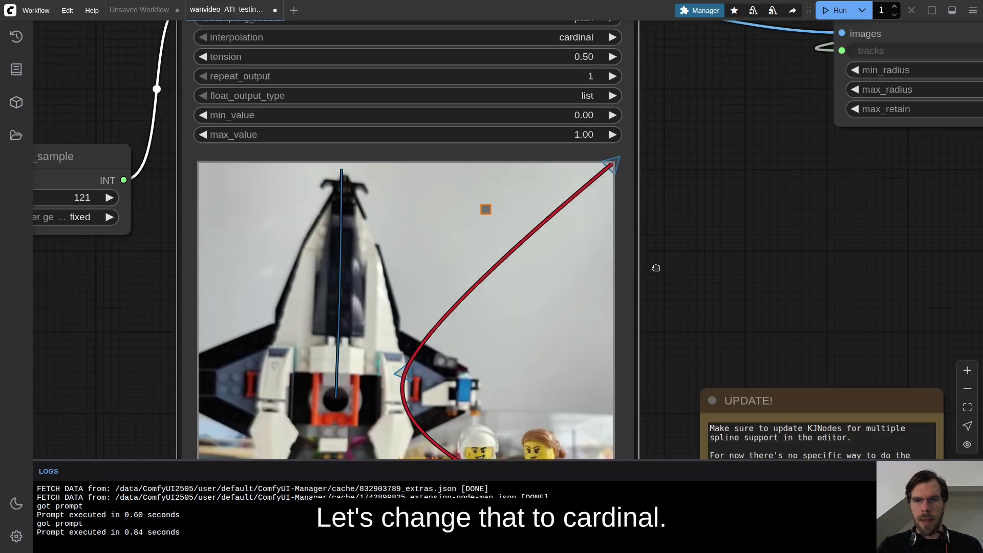
{"action": "left_click_drag", "start_coordinate": [432, 201], "coordinate": [443, 277]}
{"action": "scroll", "coordinate": [435, 231], "scroll_direction": "up", "scroll_amount": 5}
{"action": "left_click_drag", "start_coordinate": [619, 98], "coordinate": [432, 391]}
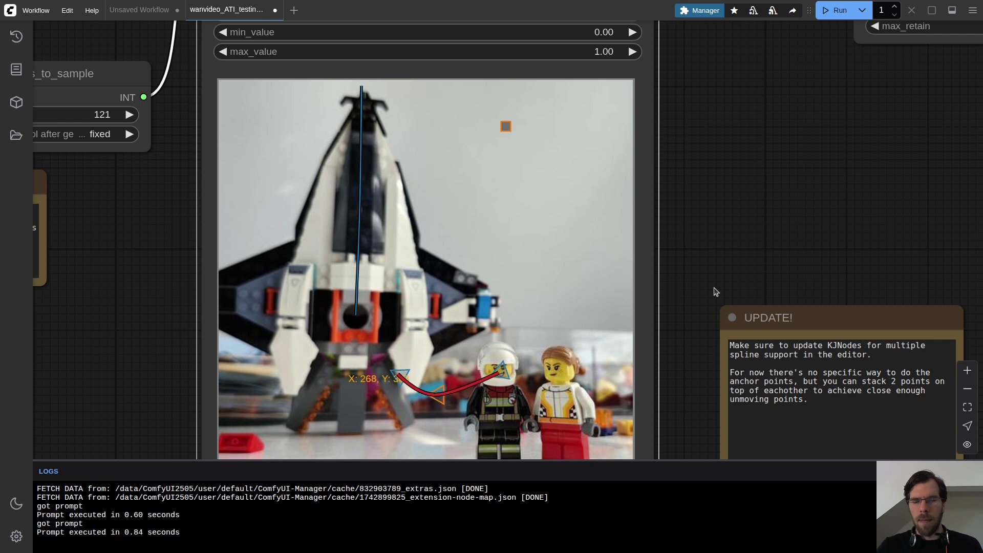
Add another spline and shape it into a shallow curve from the brown-haired figure's face toward the spaceship
{"action": "scroll", "coordinate": [512, 307], "scroll_direction": "down", "scroll_amount": 5}
{"action": "right_click", "coordinate": [559, 241]}
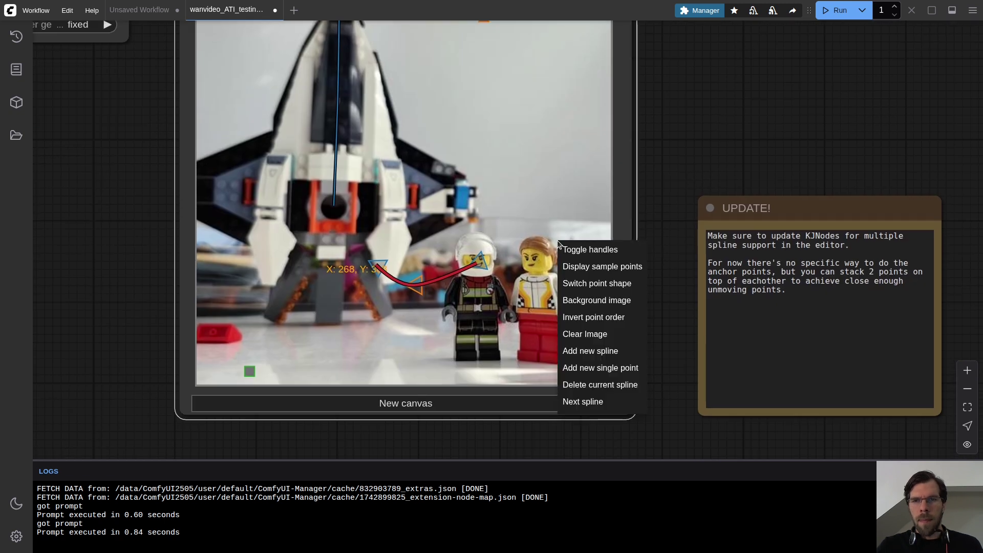
{"action": "left_click", "coordinate": [590, 351]}
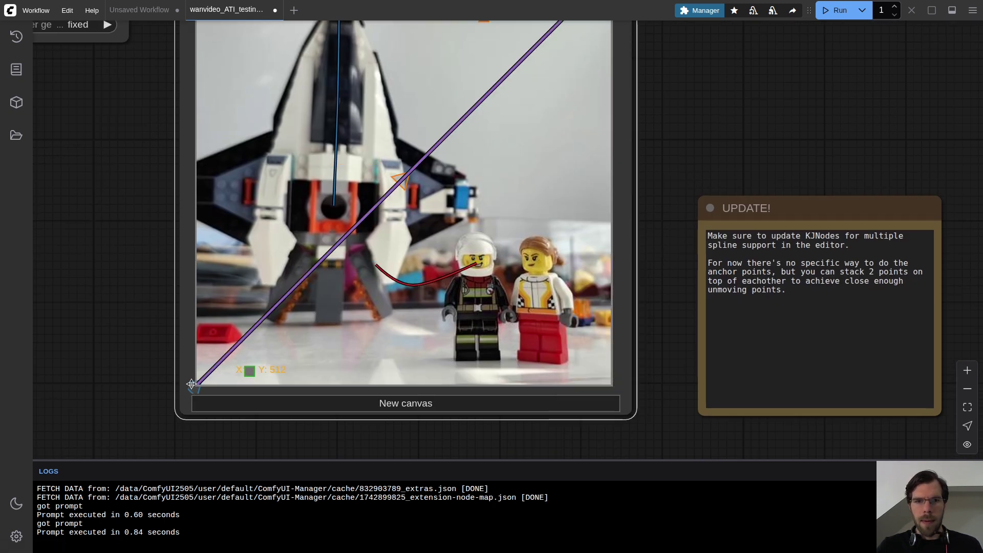
{"action": "left_click_drag", "start_coordinate": [190, 385], "coordinate": [535, 259]}
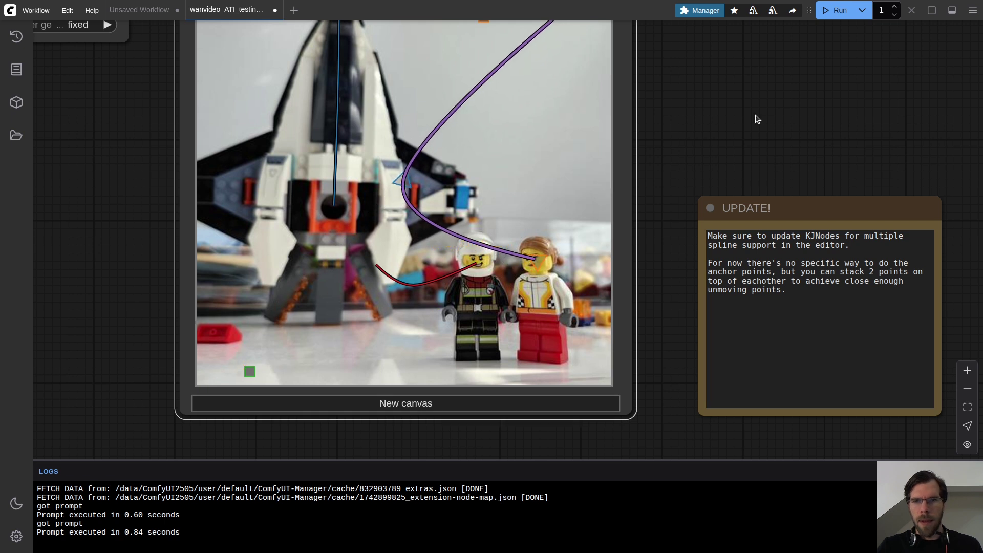
{"action": "scroll", "coordinate": [675, 209], "scroll_direction": "up", "scroll_amount": 2}
{"action": "left_click_drag", "start_coordinate": [397, 295], "coordinate": [449, 363]}
{"action": "left_click_drag", "start_coordinate": [606, 84], "coordinate": [448, 373]}
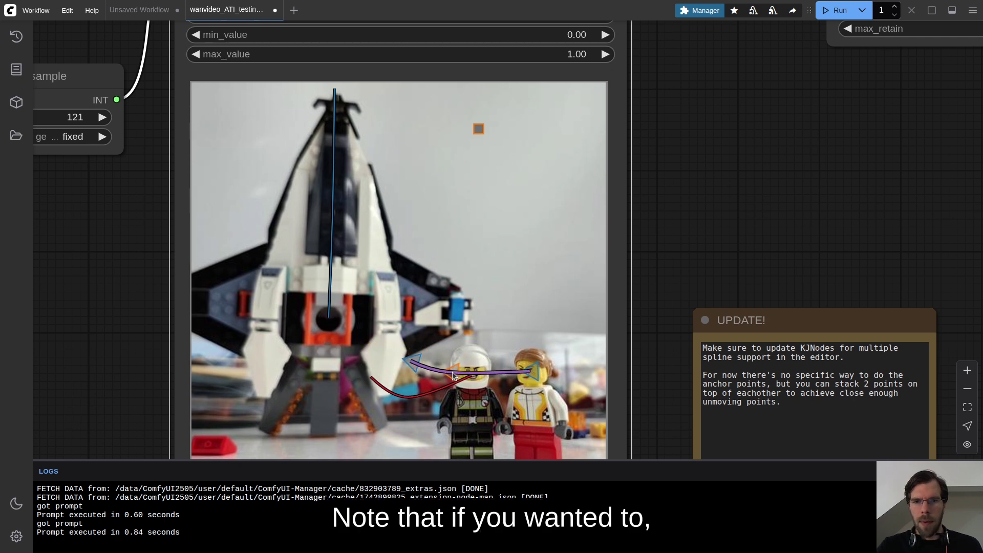
Invert the point order of the purple spline, and invert it back to its original direction
{"action": "right_click", "coordinate": [453, 377]}
{"action": "scroll", "coordinate": [667, 297], "scroll_direction": "down", "scroll_amount": 1}
{"action": "scroll", "coordinate": [667, 290], "scroll_direction": "down", "scroll_amount": 5}
{"action": "left_click", "coordinate": [577, 243]}
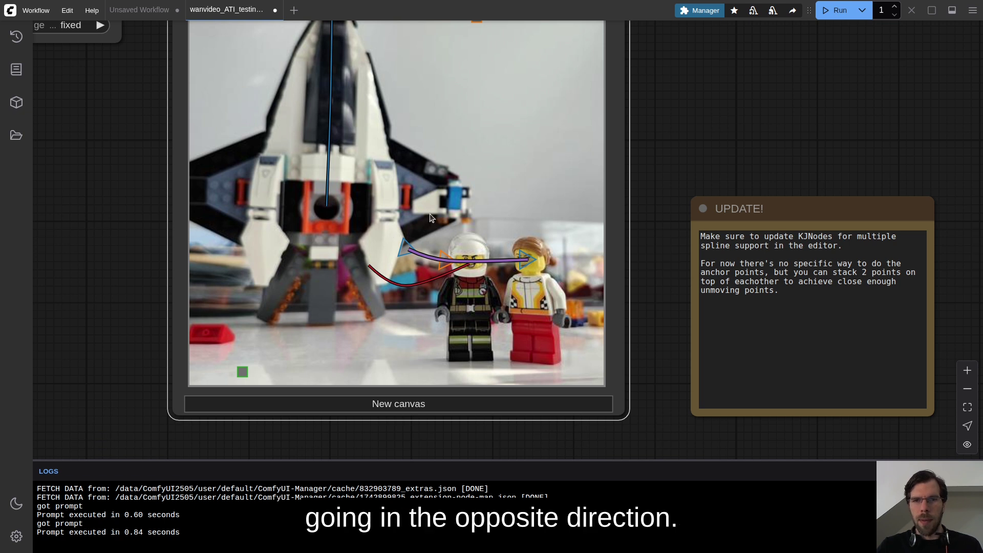
{"action": "right_click", "coordinate": [454, 197]}
{"action": "left_click", "coordinate": [516, 276]}
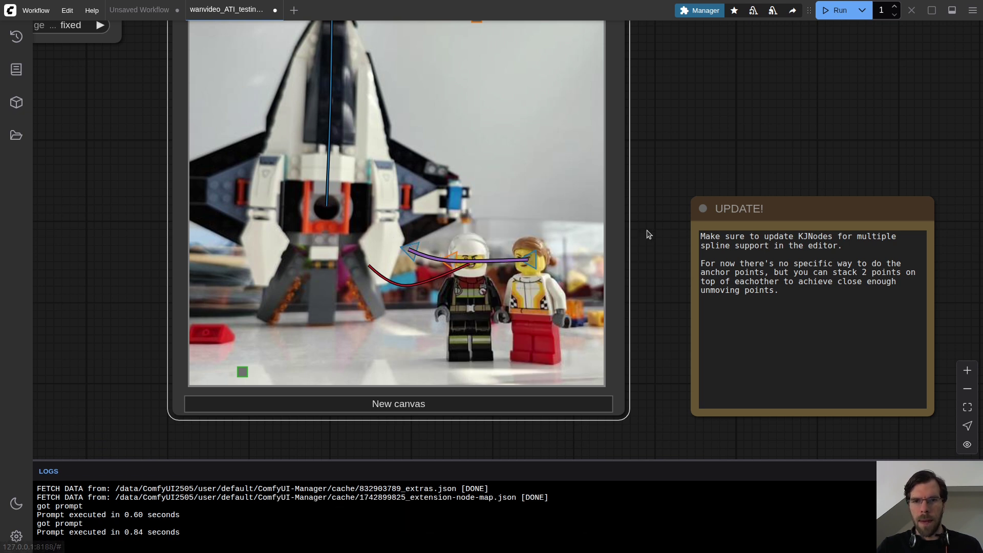
Run the workflow and inspect the spaceship, figure and static point movements in the tracks preview
{"action": "scroll", "coordinate": [698, 145], "scroll_direction": "right", "scroll_amount": 10}
{"action": "key", "text": "ctrl+Return"}
{"action": "scroll", "coordinate": [426, 164], "scroll_direction": "down", "scroll_amount": 9}
{"action": "scroll", "coordinate": [681, 249], "scroll_direction": "up", "scroll_amount": 4}
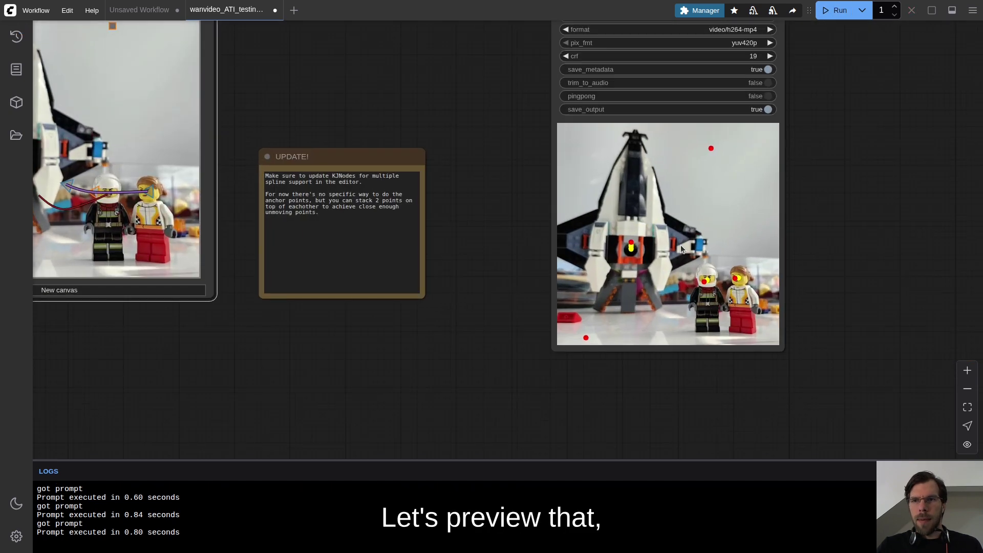
{"action": "scroll", "coordinate": [794, 271], "scroll_direction": "up", "scroll_amount": 5}
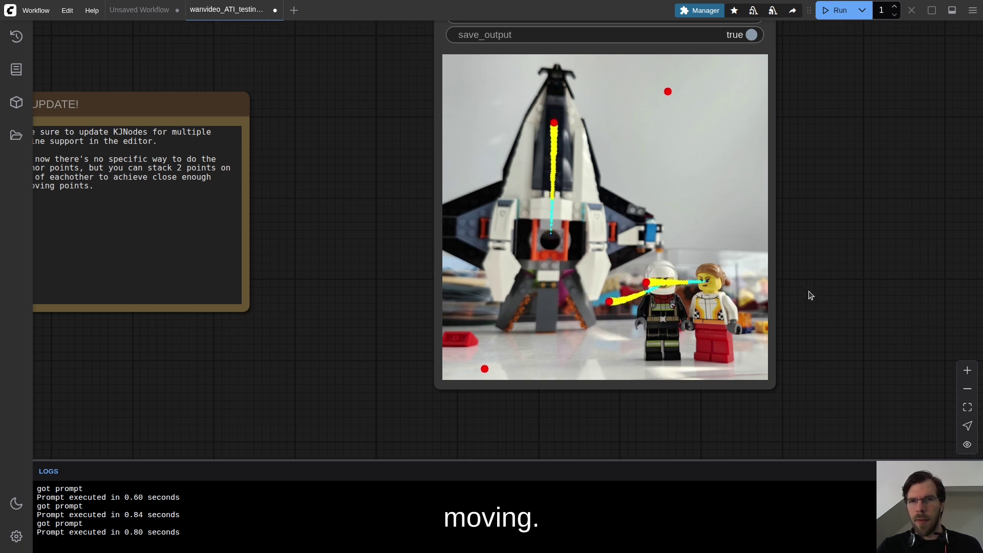
Re-enable the bypassed output Video Combine node beyond the WanVideo Sampler
{"action": "scroll", "coordinate": [810, 285], "scroll_direction": "down", "scroll_amount": 10}
{"action": "left_click_drag", "start_coordinate": [834, 180], "coordinate": [549, 345]}
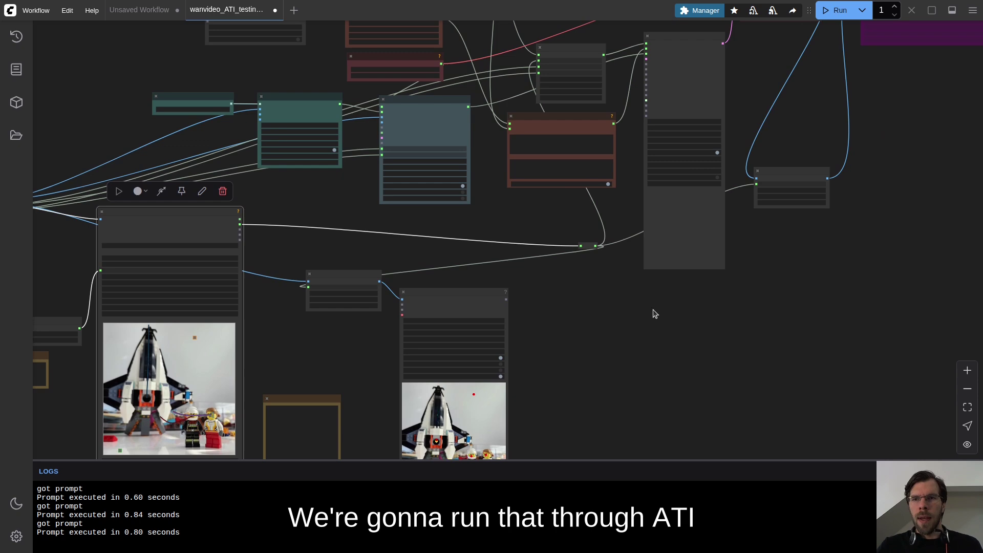
{"action": "scroll", "coordinate": [743, 82], "scroll_direction": "up", "scroll_amount": 9}
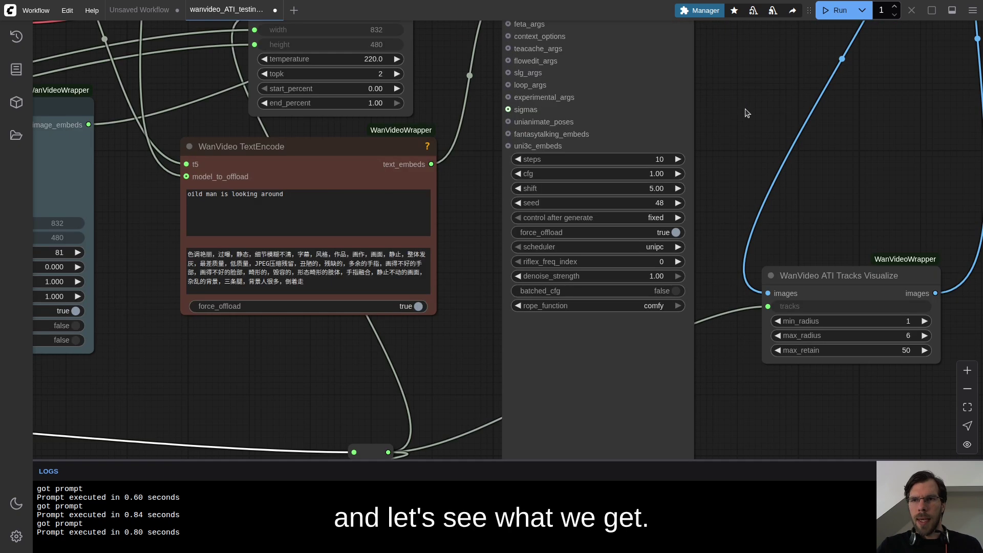
{"action": "scroll", "coordinate": [799, 119], "scroll_direction": "down", "scroll_amount": 10}
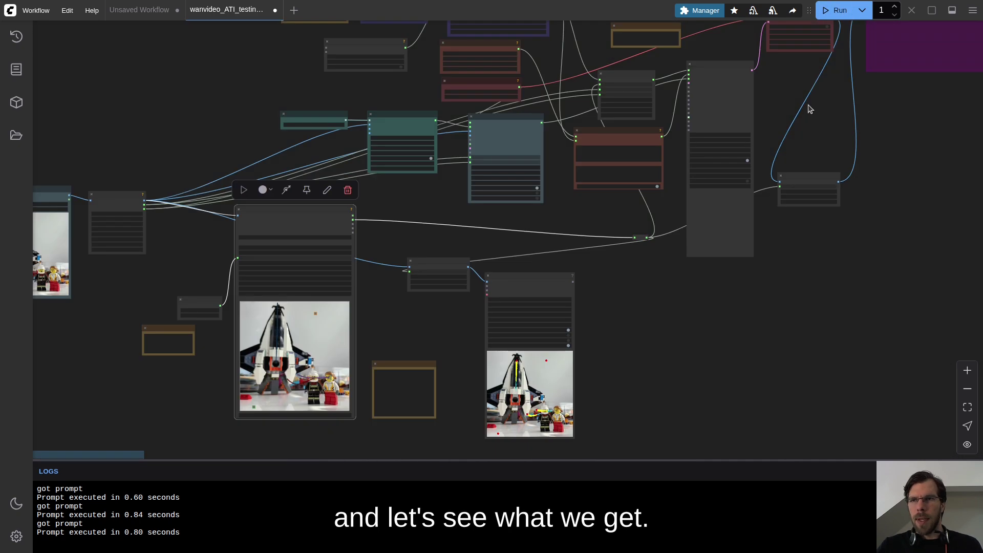
{"action": "left_click_drag", "start_coordinate": [806, 115], "coordinate": [555, 225]}
{"action": "scroll", "coordinate": [558, 229], "scroll_direction": "up", "scroll_amount": 5}
{"action": "left_click", "coordinate": [563, 233]}
{"action": "key", "text": "ctrl+b"}
Replace the positive prompt with "A lego spaceship launches into the air. Two lego people are turning to watch the take off."
{"action": "left_click_drag", "start_coordinate": [364, 413], "coordinate": [674, 135]}
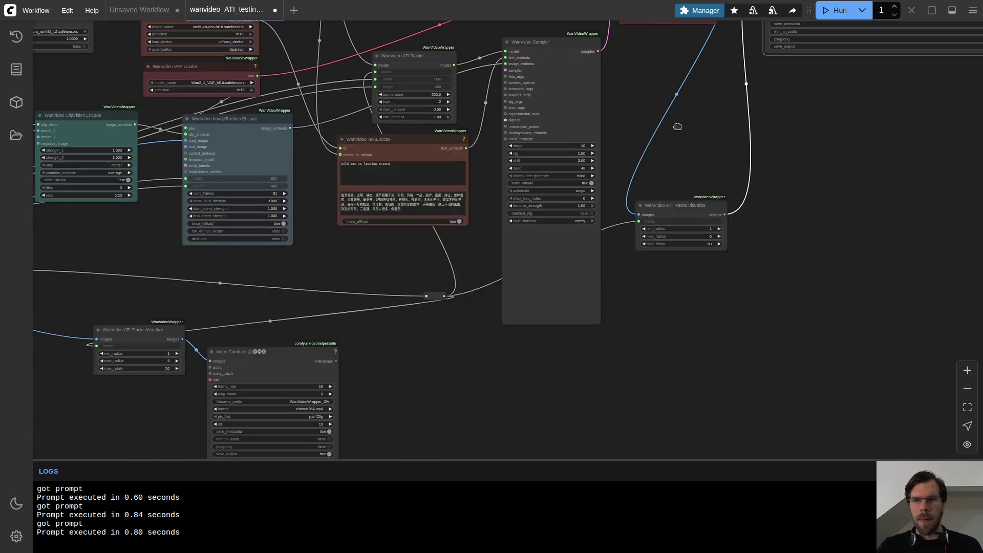
{"action": "scroll", "coordinate": [342, 141], "scroll_direction": "up", "scroll_amount": 10}
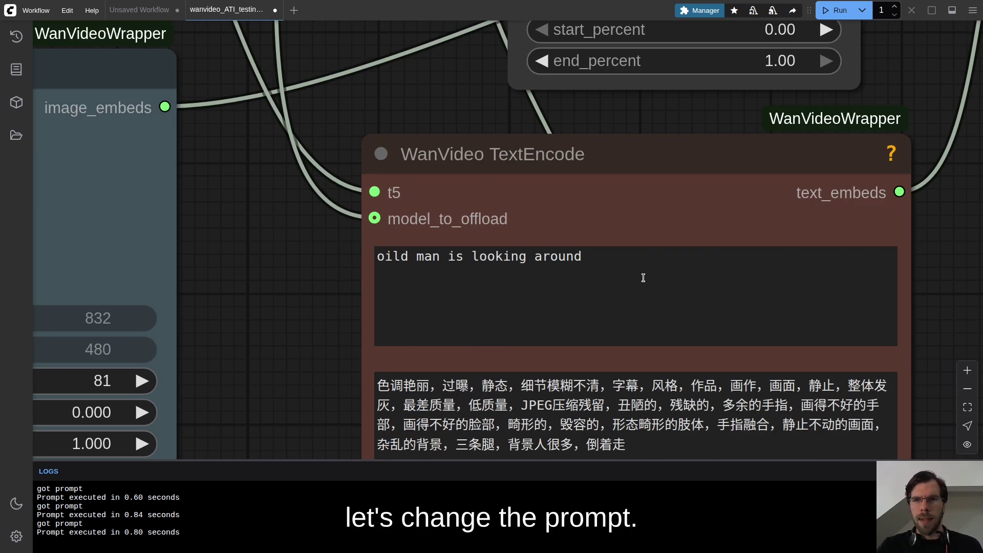
{"action": "left_click", "coordinate": [626, 275]}
{"action": "key", "text": "ctrl+a"}
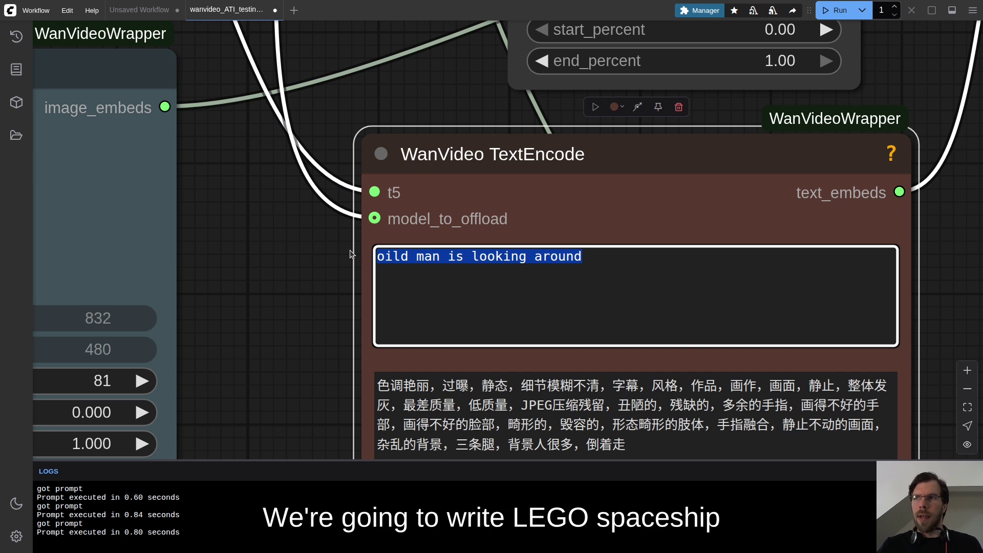
{"action": "type", "text": "A lego space"}
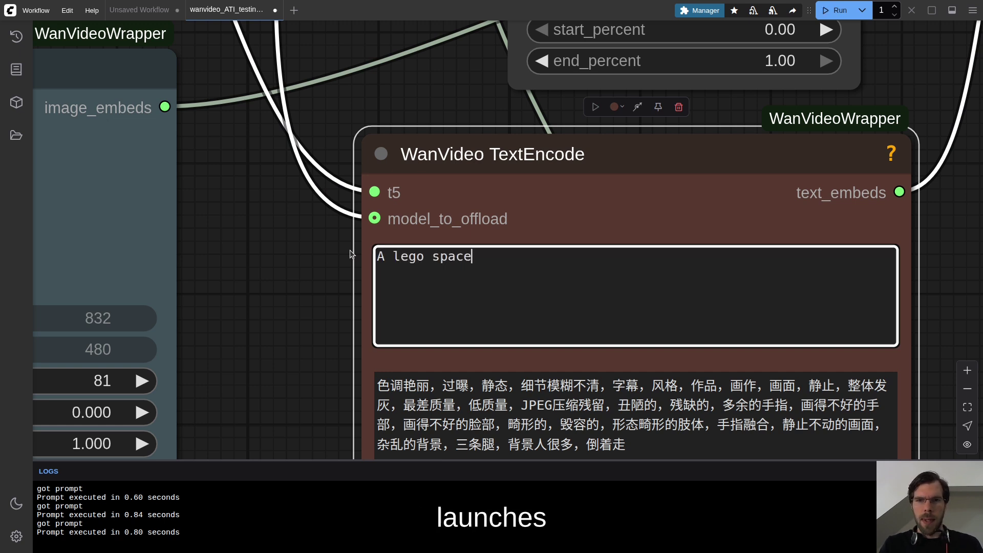
{"action": "type", "text": "ship launches into the air."}
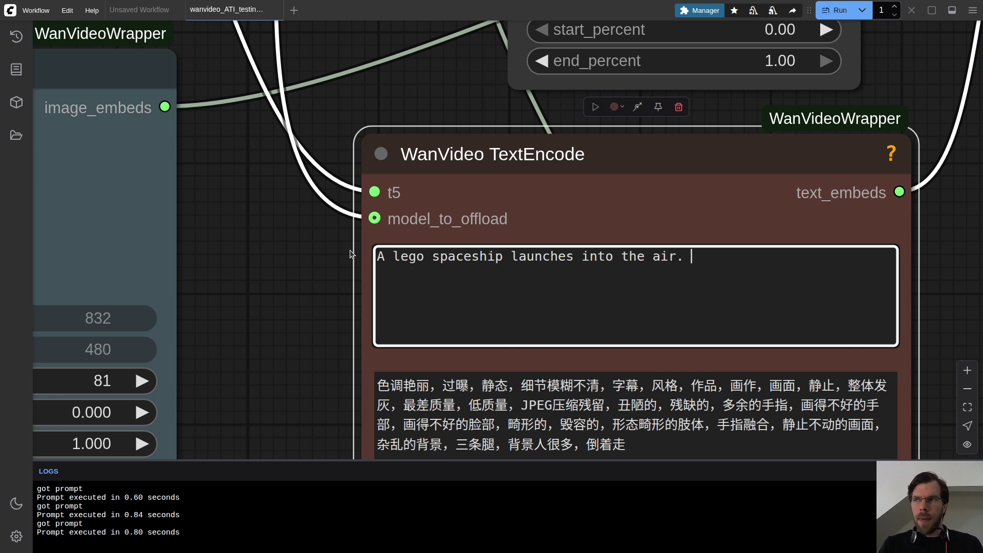
{"action": "key", "text": "ctrl+Return"}
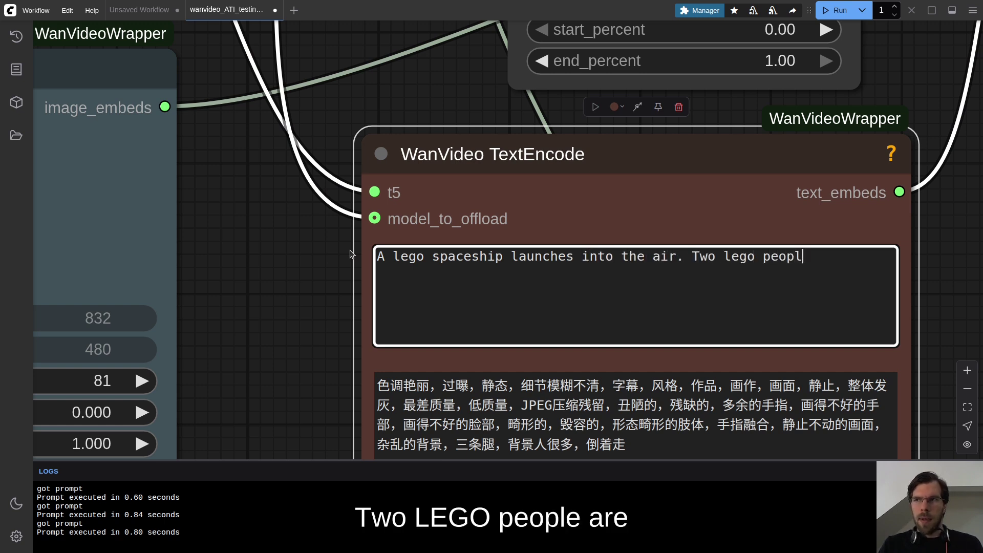
{"action": "type", "text": "e turning"}
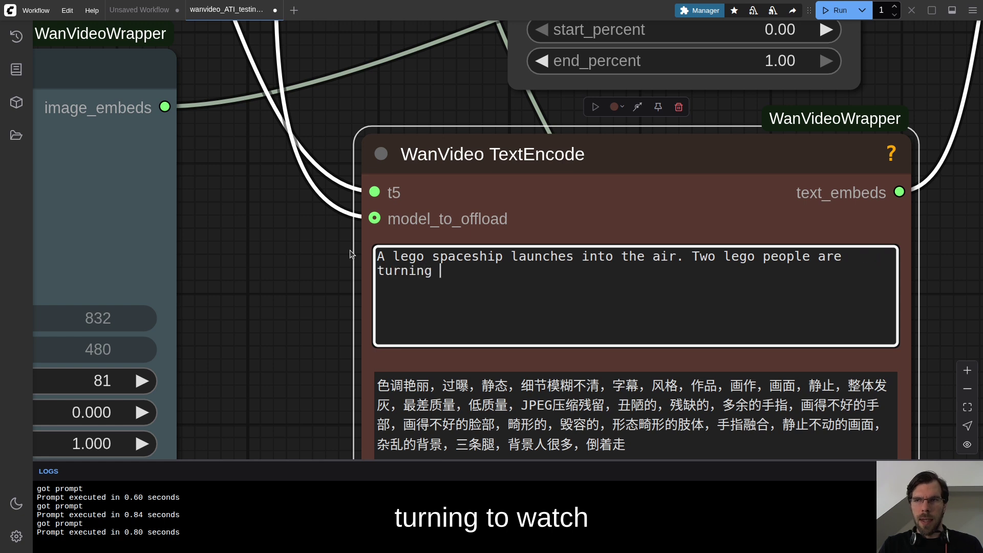
{"action": "type", "text": " to watch the t"}
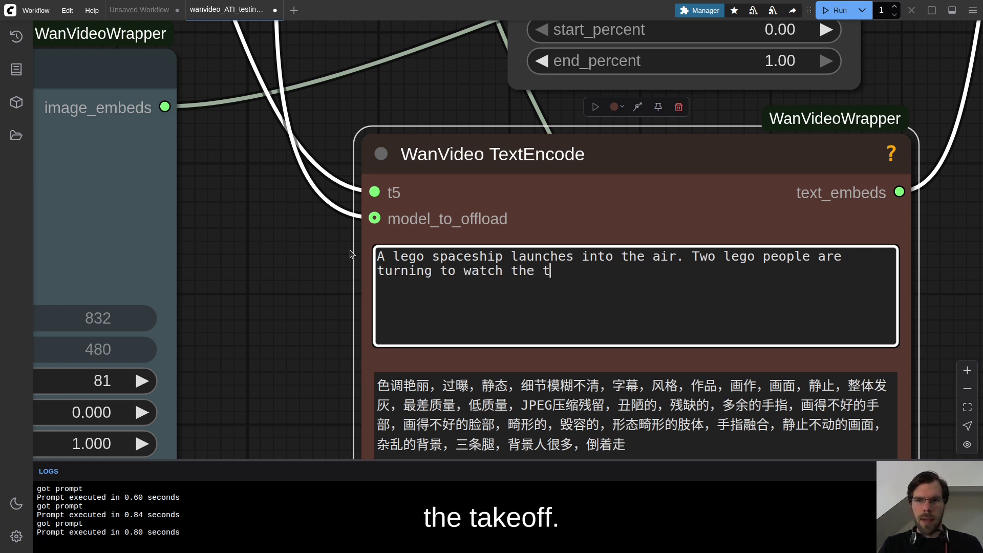
{"action": "type", "text": "ake off."}
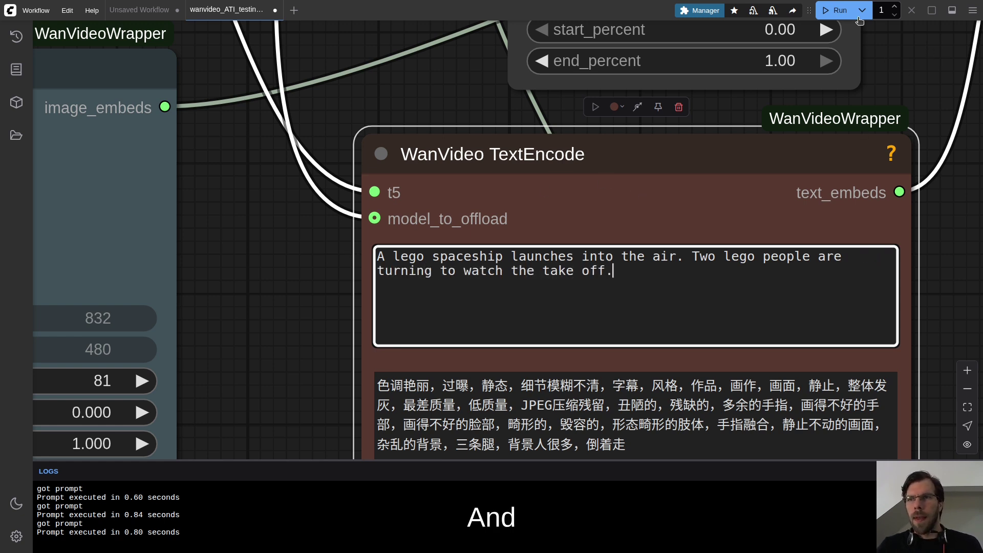
Try to generate the video with the new prompt, and dismiss the WanVideoSampler error dialog
{"action": "left_click", "coordinate": [835, 10]}
{"action": "scroll", "coordinate": [390, 188], "scroll_direction": "down", "scroll_amount": 5}
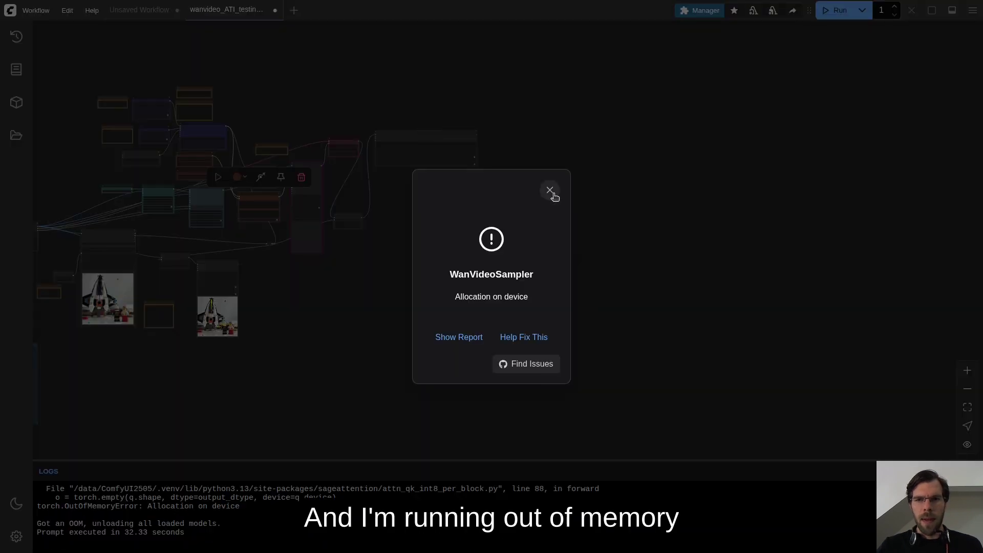
{"action": "left_click", "coordinate": [550, 191]}
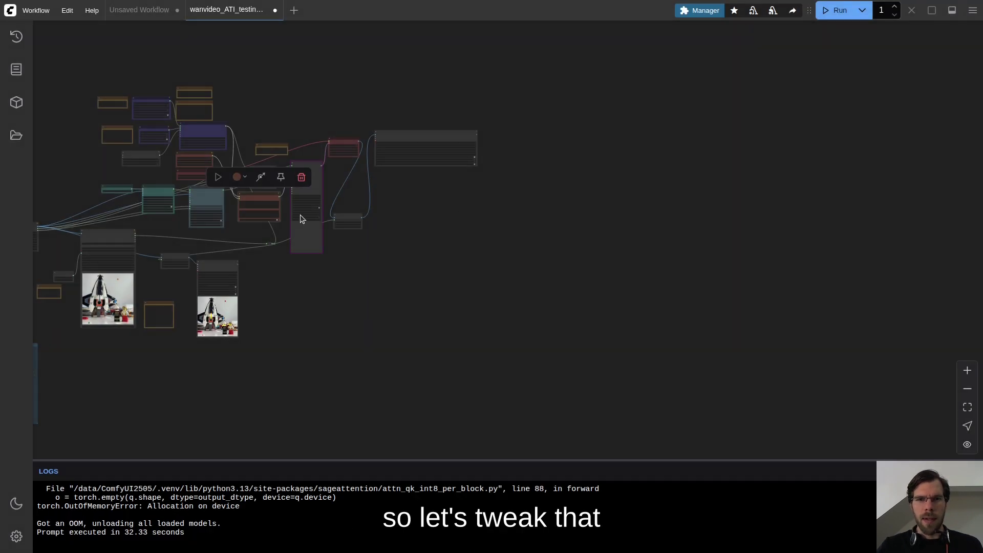
Set blocks_to_swap to 20 in the WanVideo BlockSwap node
{"action": "scroll", "coordinate": [505, 302], "scroll_direction": "up", "scroll_amount": 8}
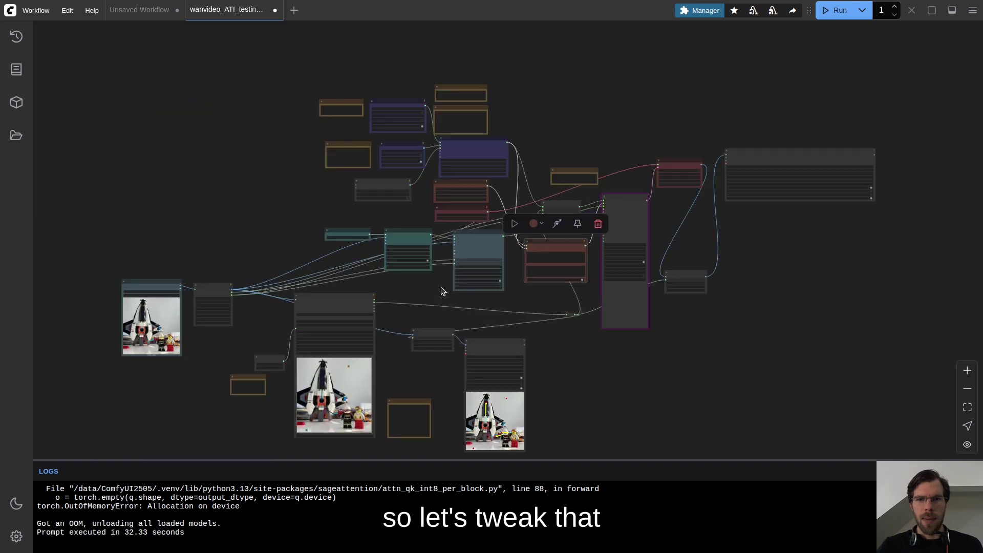
{"action": "scroll", "coordinate": [418, 128], "scroll_direction": "up", "scroll_amount": 1}
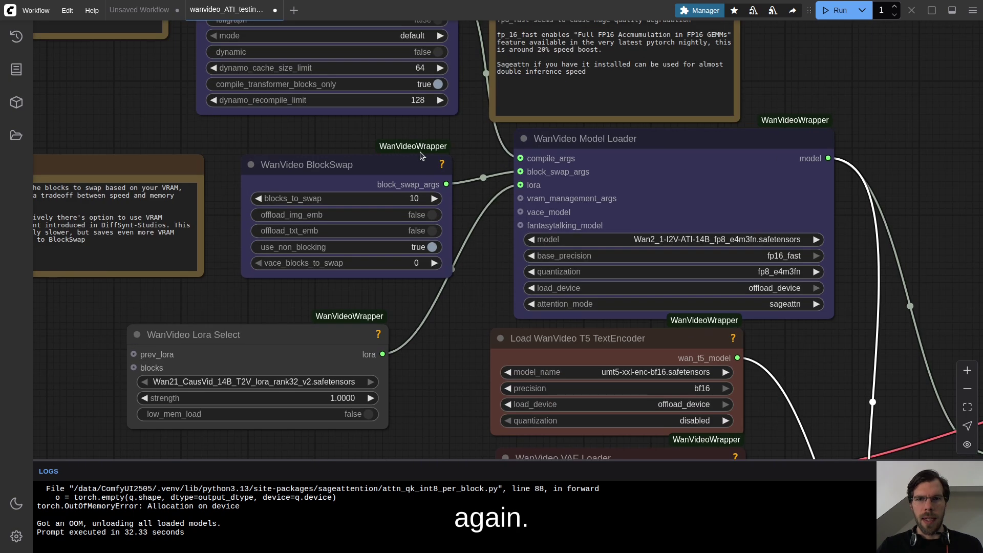
{"action": "left_click", "coordinate": [414, 198]}
{"action": "type", "text": "20"}
{"action": "key", "text": "Return"}
{"action": "scroll", "coordinate": [433, 155], "scroll_direction": "up", "scroll_amount": 3}
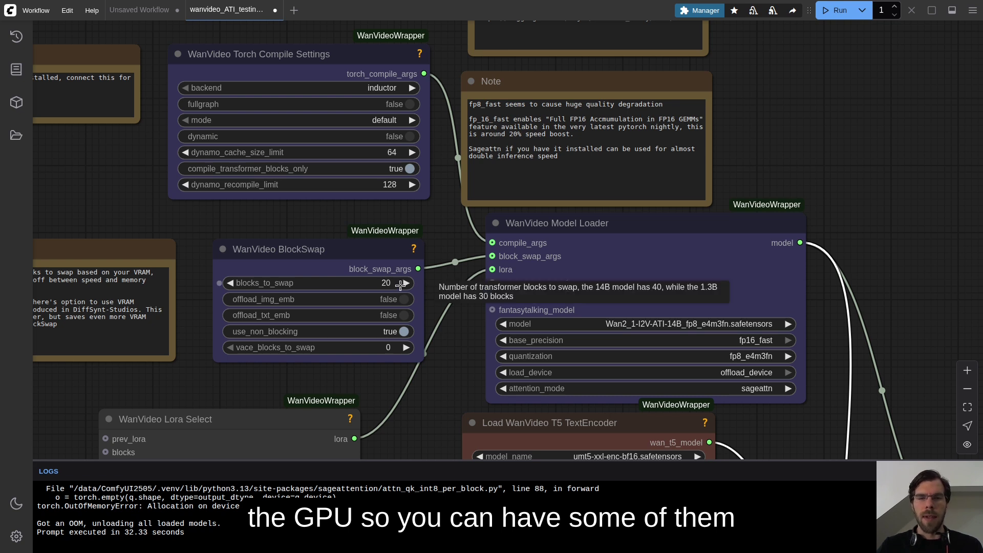
Run the workflow and view the generated spaceship video in the output Video Combine node
{"action": "left_click", "coordinate": [837, 11]}
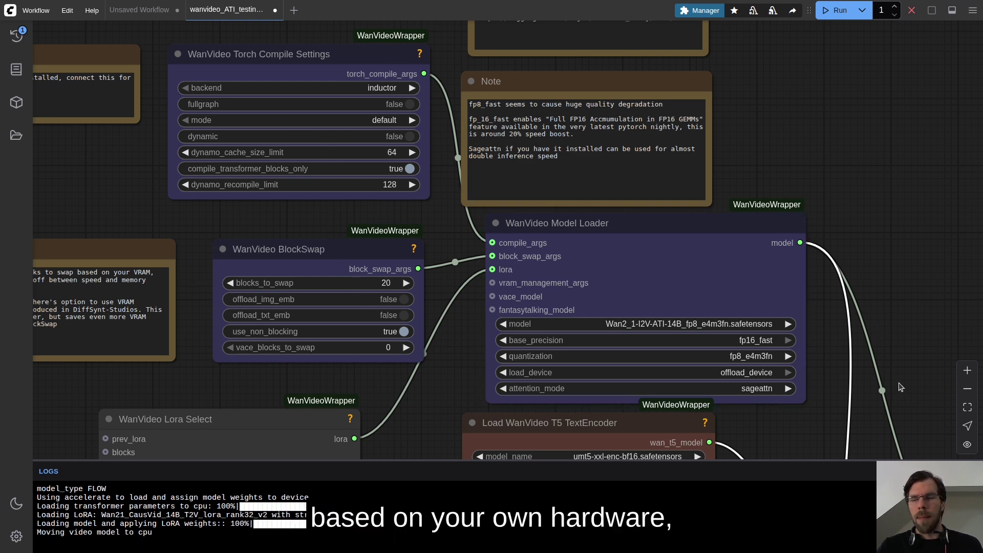
{"action": "scroll", "coordinate": [899, 374], "scroll_direction": "down", "scroll_amount": 6}
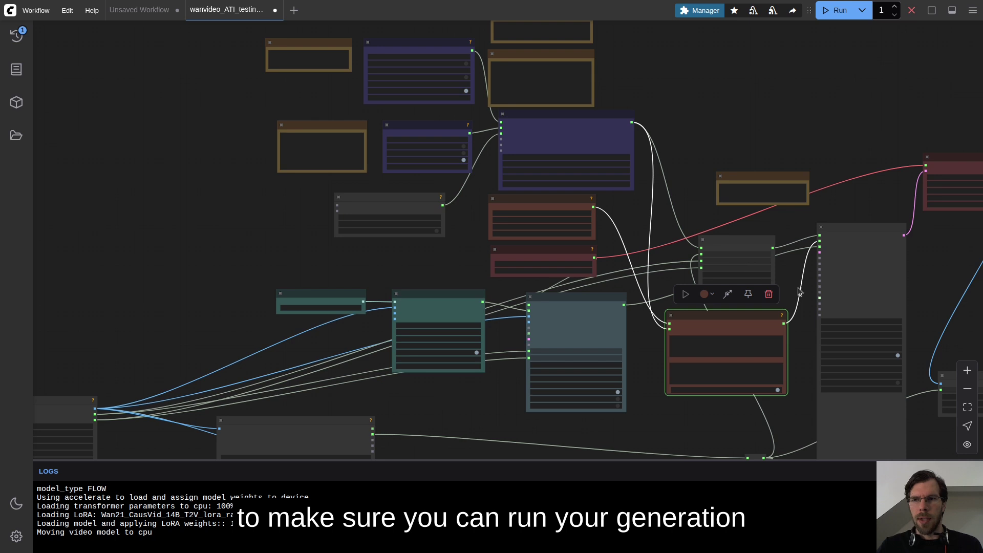
{"action": "left_click_drag", "start_coordinate": [801, 294], "coordinate": [518, 148]}
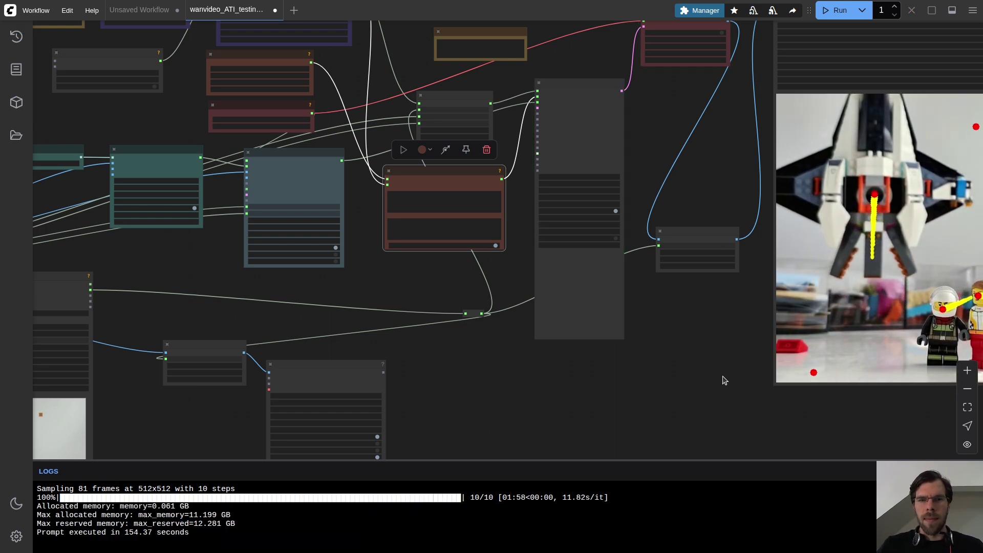
{"action": "left_click_drag", "start_coordinate": [638, 345], "coordinate": [323, 373]}
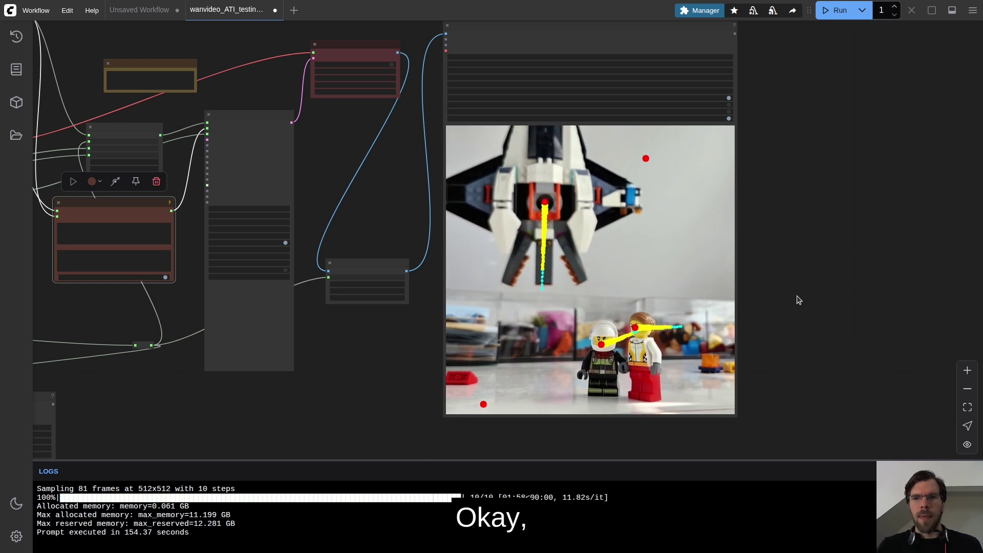
Delete the leftover blue nodes lying below the input picture node
{"action": "scroll", "coordinate": [811, 299], "scroll_direction": "down", "scroll_amount": 5}
{"action": "scroll", "coordinate": [811, 299], "scroll_direction": "down", "scroll_amount": 4}
{"action": "left_click_drag", "start_coordinate": [562, 391], "coordinate": [698, 226]}
{"action": "left_click_drag", "start_coordinate": [207, 266], "coordinate": [484, 408]}
{"action": "key", "text": "Delete"}
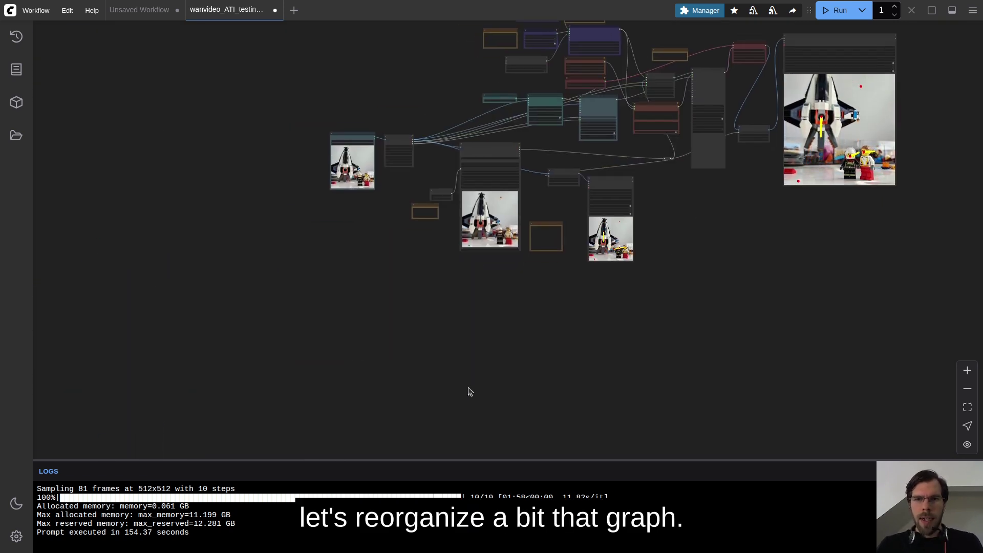
Move the output Video Combine node slightly downward and away from the final WanVideo ATI Tracks Visualize node
{"action": "left_click_drag", "start_coordinate": [373, 76], "coordinate": [358, 180]}
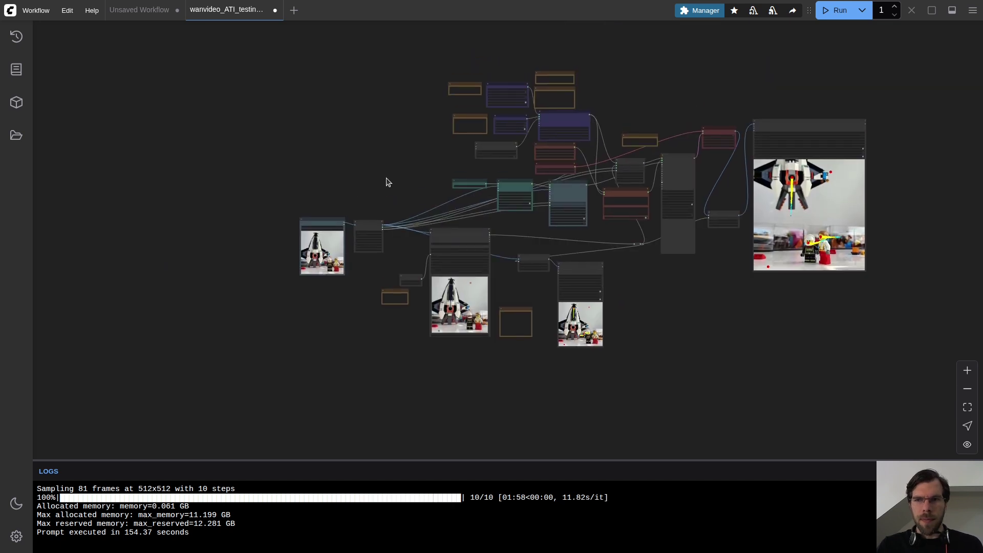
{"action": "left_click_drag", "start_coordinate": [969, 153], "coordinate": [738, 169]}
{"action": "left_click_drag", "start_coordinate": [633, 175], "coordinate": [668, 222]}
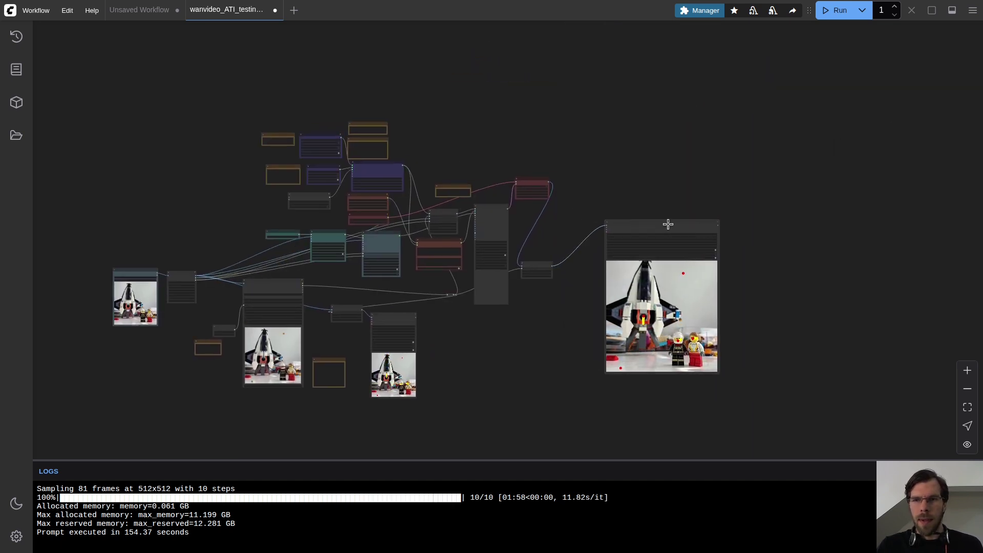
Spread out the input image and resize nodes, and relocate the spline editor and tracks preview nodes below the main graph
{"action": "scroll", "coordinate": [325, 191], "scroll_direction": "left", "scroll_amount": 5}
{"action": "left_click_drag", "start_coordinate": [303, 191], "coordinate": [430, 276]}
{"action": "left_click_drag", "start_coordinate": [413, 222], "coordinate": [277, 200]}
{"action": "left_click_drag", "start_coordinate": [650, 378], "coordinate": [391, 222]}
{"action": "left_click_drag", "start_coordinate": [501, 233], "coordinate": [333, 321]}
{"action": "left_click_drag", "start_coordinate": [590, 212], "coordinate": [619, 198]}
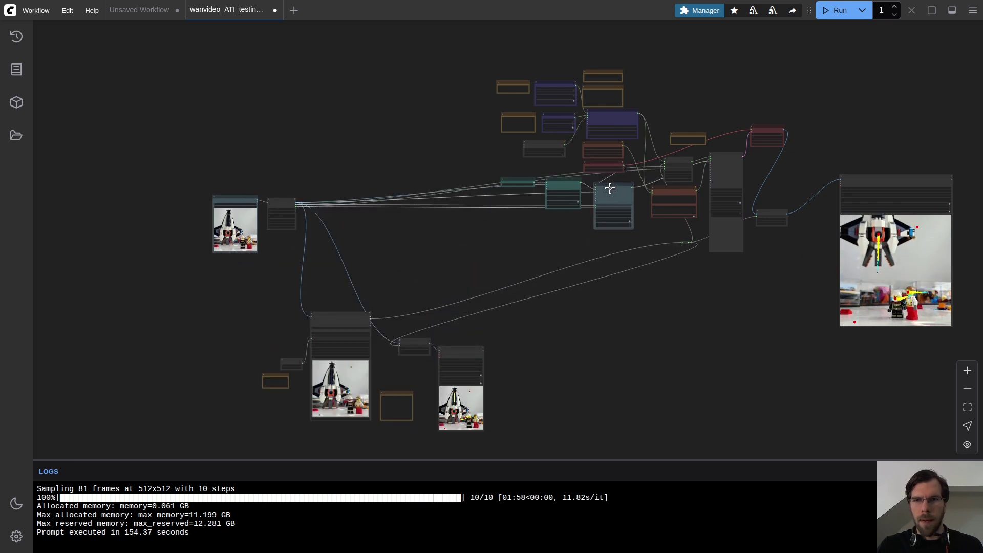
Relocate the coordinates reroute node so it sits directly beside the spline editor
{"action": "left_click_drag", "start_coordinate": [783, 239], "coordinate": [459, 344]}
{"action": "scroll", "coordinate": [458, 343], "scroll_direction": "up", "scroll_amount": 4}
{"action": "left_click_drag", "start_coordinate": [456, 306], "coordinate": [530, 221]}
{"action": "left_click_drag", "start_coordinate": [574, 256], "coordinate": [714, 210]}
{"action": "scroll", "coordinate": [515, 269], "scroll_direction": "down", "scroll_amount": 8}
{"action": "left_click_drag", "start_coordinate": [450, 274], "coordinate": [256, 324]}
{"action": "left_click_drag", "start_coordinate": [320, 368], "coordinate": [295, 341]}
Rearrange the output WanVideo ATI Tracks Visualize and Video Combine nodes so they have more space beyond the sampler
{"action": "scroll", "coordinate": [528, 196], "scroll_direction": "up", "scroll_amount": 16}
{"action": "left_click_drag", "start_coordinate": [527, 202], "coordinate": [680, 87]}
{"action": "left_click_drag", "start_coordinate": [717, 167], "coordinate": [757, 171]}
{"action": "scroll", "coordinate": [437, 223], "scroll_direction": "down", "scroll_amount": 12}
{"action": "left_click_drag", "start_coordinate": [693, 204], "coordinate": [628, 244]}
Duplicate the output Video Combine node and place the copy beside the original
{"action": "key", "text": "ctrl+c"}
{"action": "key", "text": "ctrl+v"}
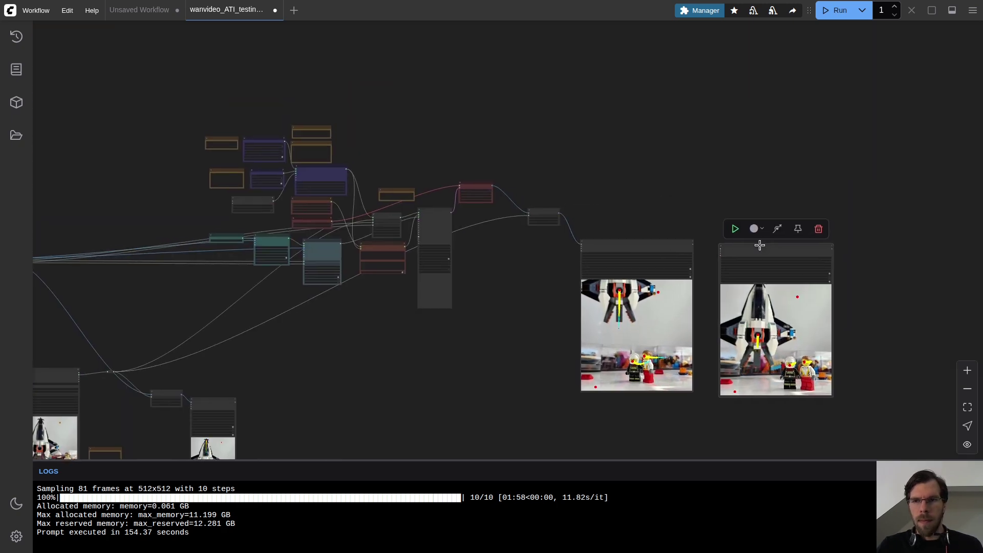
{"action": "left_click_drag", "start_coordinate": [761, 245], "coordinate": [747, 241]}
Connect the decoded images directly to the copied Video Combine node, skipping the tracks visualization
{"action": "scroll", "coordinate": [579, 221], "scroll_direction": "up", "scroll_amount": 7}
{"action": "scroll", "coordinate": [742, 256], "scroll_direction": "up", "scroll_amount": 6}
{"action": "left_click_drag", "start_coordinate": [403, 149], "coordinate": [626, 214]}
{"action": "left_click_drag", "start_coordinate": [449, 185], "coordinate": [142, 68]}
{"action": "scroll", "coordinate": [716, 117], "scroll_direction": "up", "scroll_amount": 4}
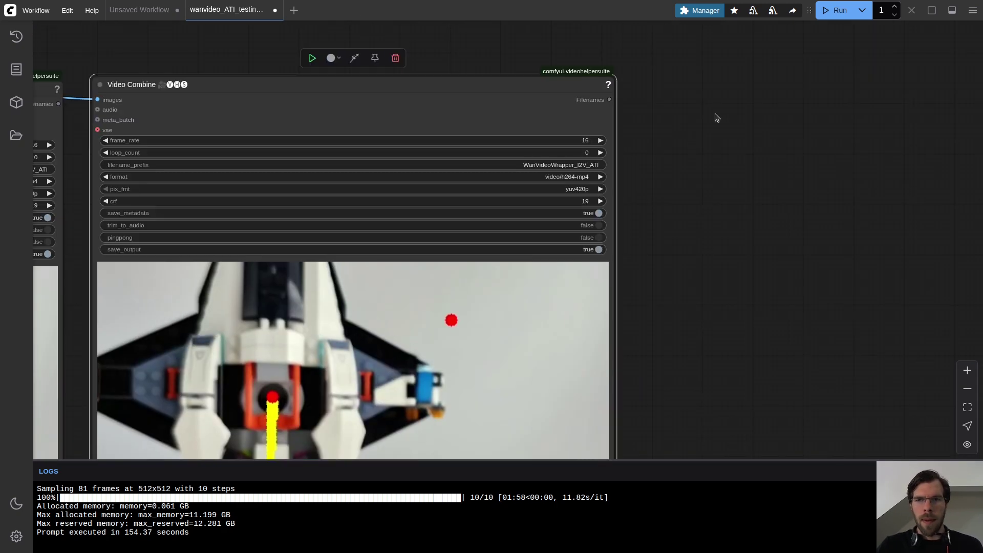
Set the copied Video Combine node's filename prefix to WanVideoWrapper_I2V_ATI_Final
{"action": "left_click_drag", "start_coordinate": [640, 160], "coordinate": [966, 148]}
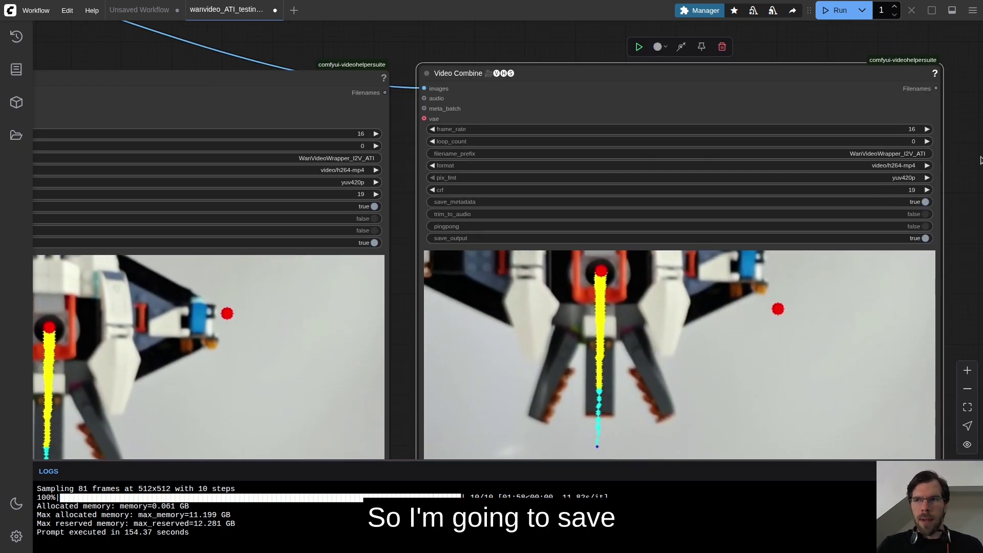
{"action": "scroll", "coordinate": [884, 184], "scroll_direction": "down", "scroll_amount": 6}
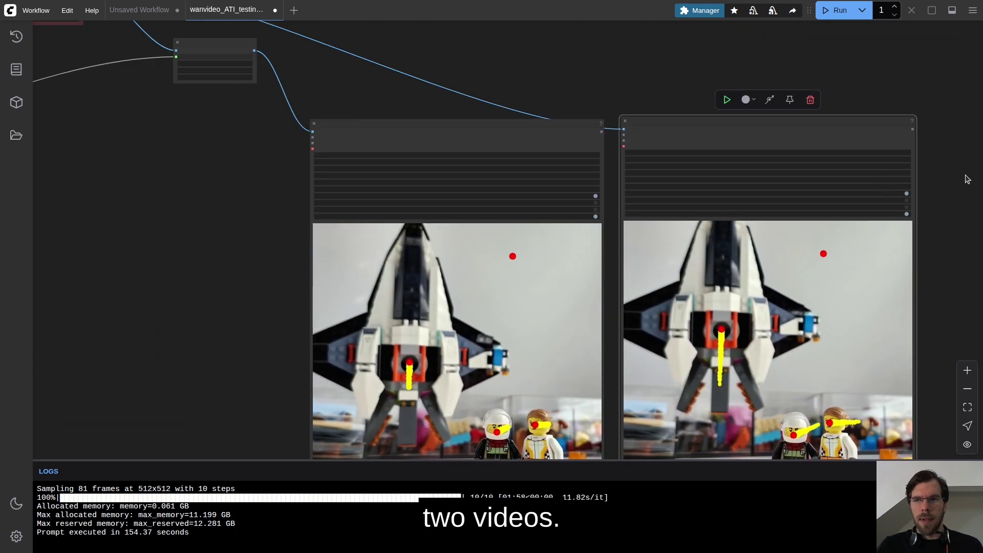
{"action": "left_click_drag", "start_coordinate": [763, 204], "coordinate": [736, 209]}
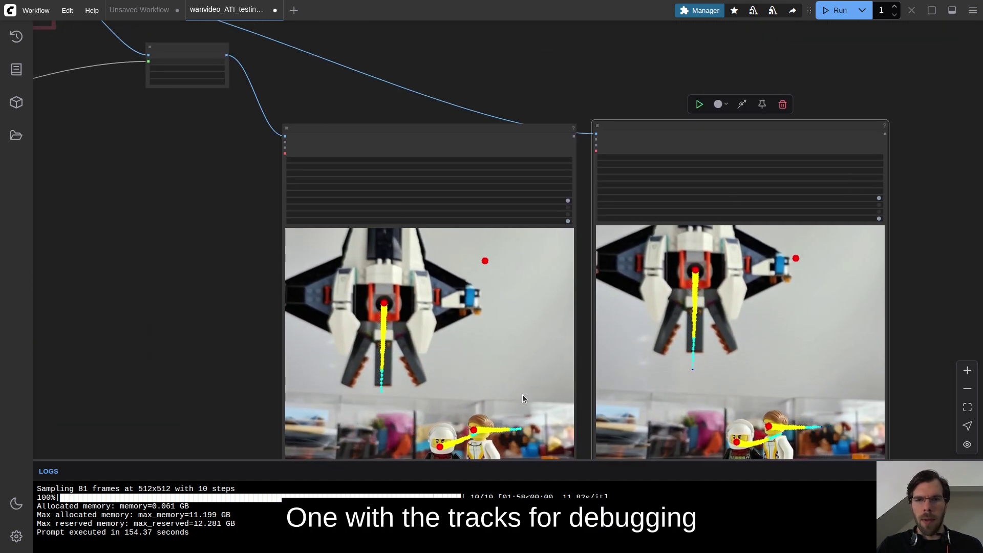
{"action": "scroll", "coordinate": [872, 209], "scroll_direction": "up", "scroll_amount": 6}
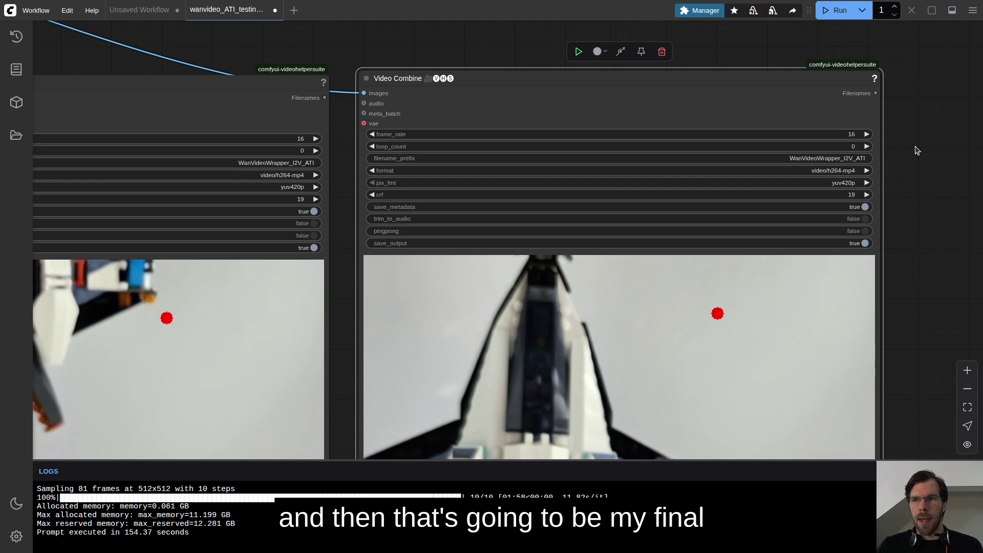
{"action": "left_click", "coordinate": [853, 158]}
{"action": "left_click", "coordinate": [953, 137]}
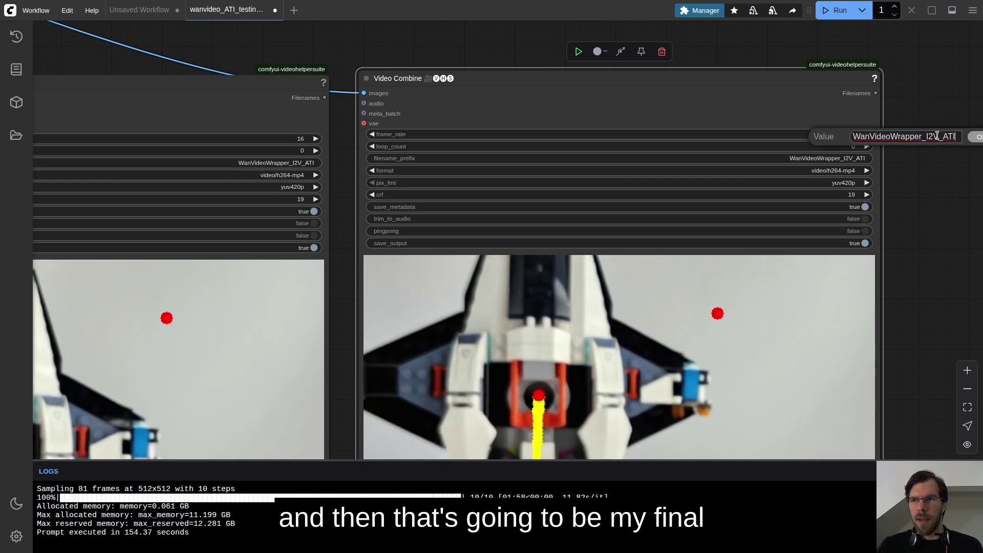
{"action": "type", "text": "_"}
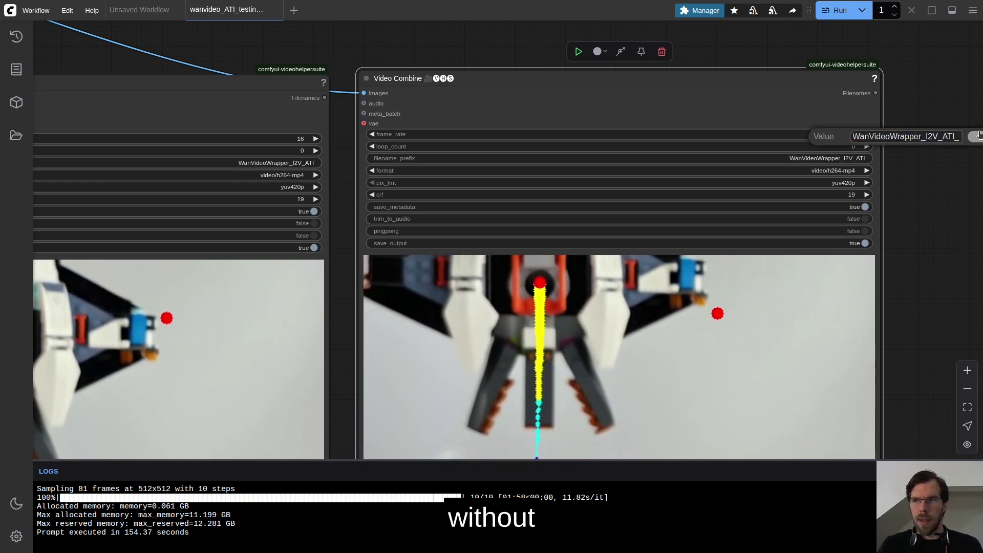
{"action": "type", "text": "Final"}
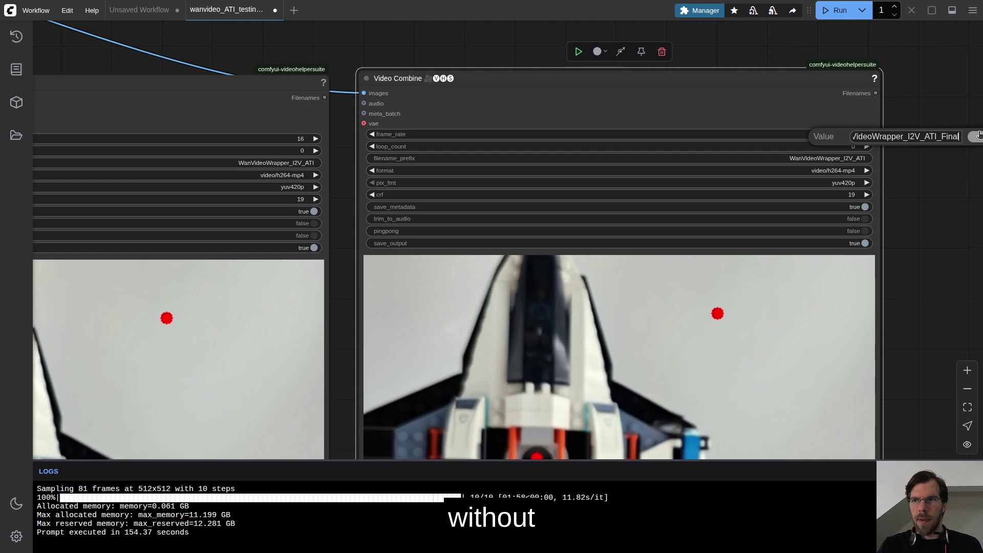
{"action": "key", "text": "Return"}
Place the UPDATE! note under the trajectory-length Note and move both notes away from the Spline Editor
{"action": "scroll", "coordinate": [911, 190], "scroll_direction": "down", "scroll_amount": 6}
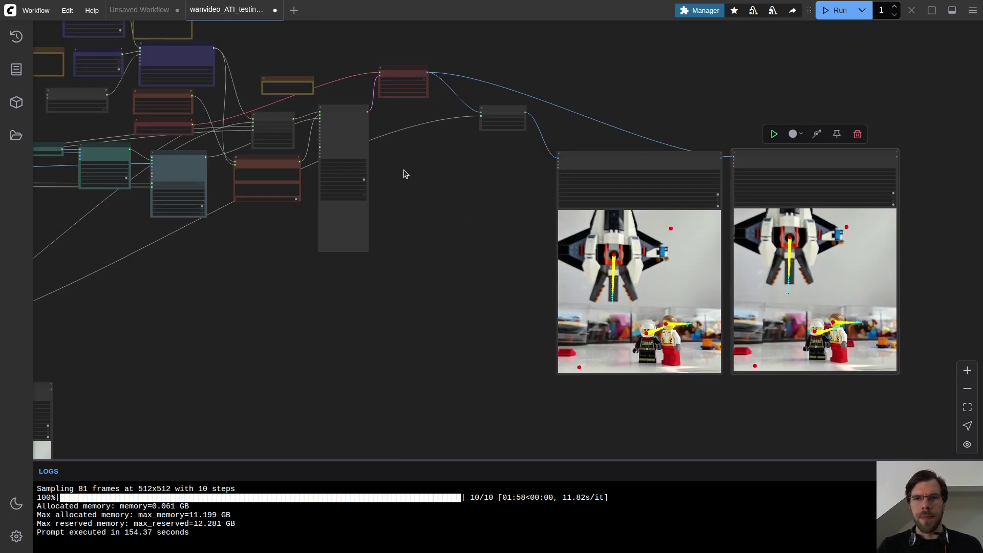
{"action": "left_click_drag", "start_coordinate": [406, 180], "coordinate": [746, 197]}
{"action": "scroll", "coordinate": [739, 154], "scroll_direction": "up", "scroll_amount": 2}
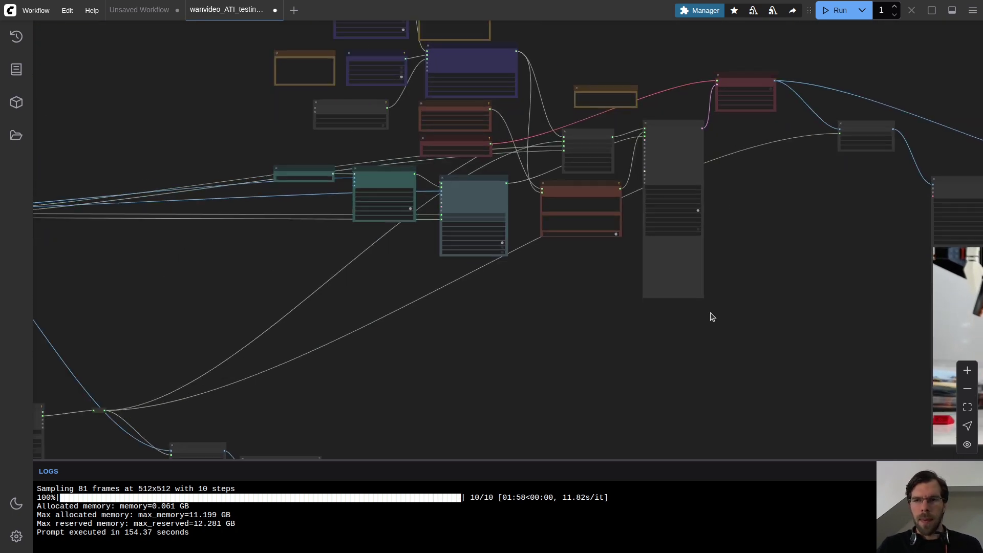
{"action": "left_click_drag", "start_coordinate": [479, 377], "coordinate": [850, 136]}
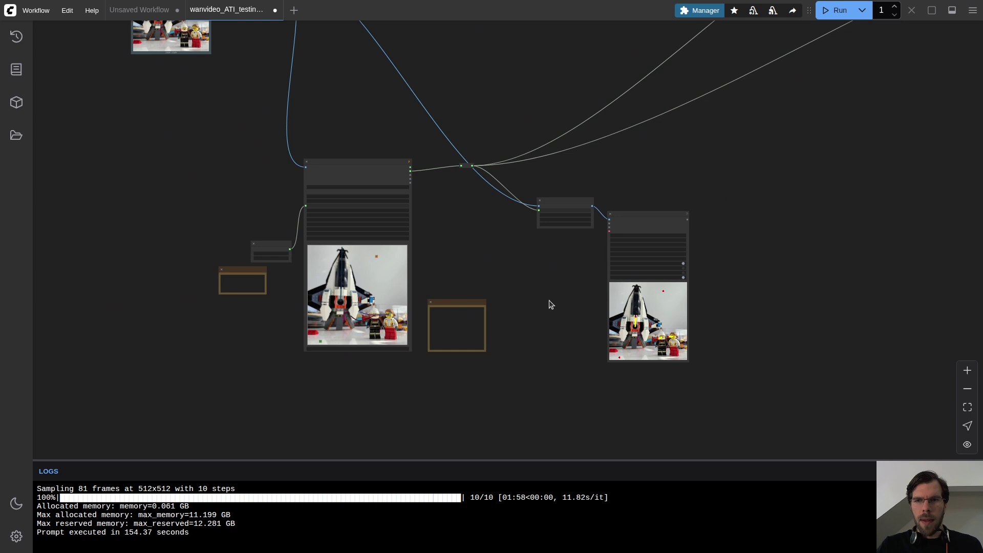
{"action": "scroll", "coordinate": [454, 239], "scroll_direction": "up", "scroll_amount": 3}
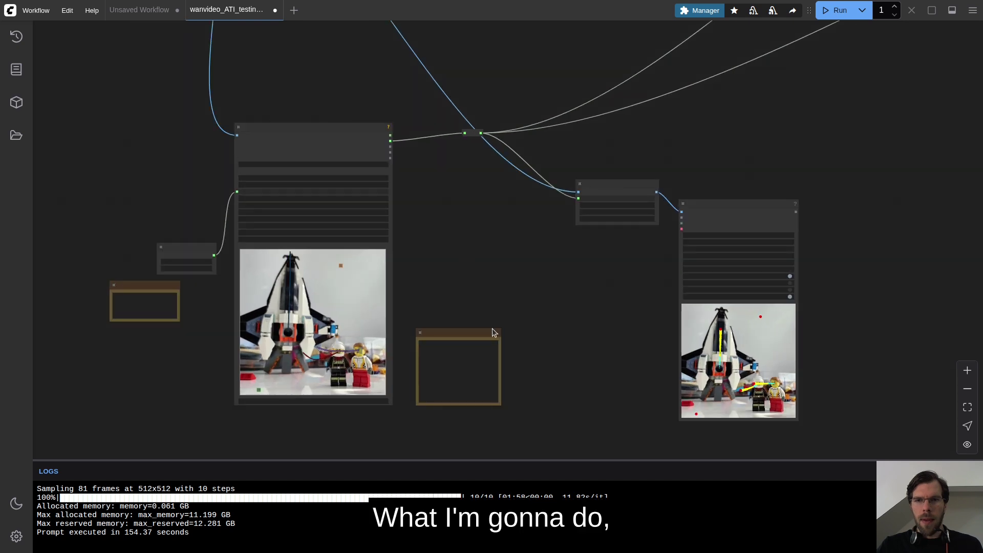
{"action": "scroll", "coordinate": [836, 391], "scroll_direction": "up", "scroll_amount": 3}
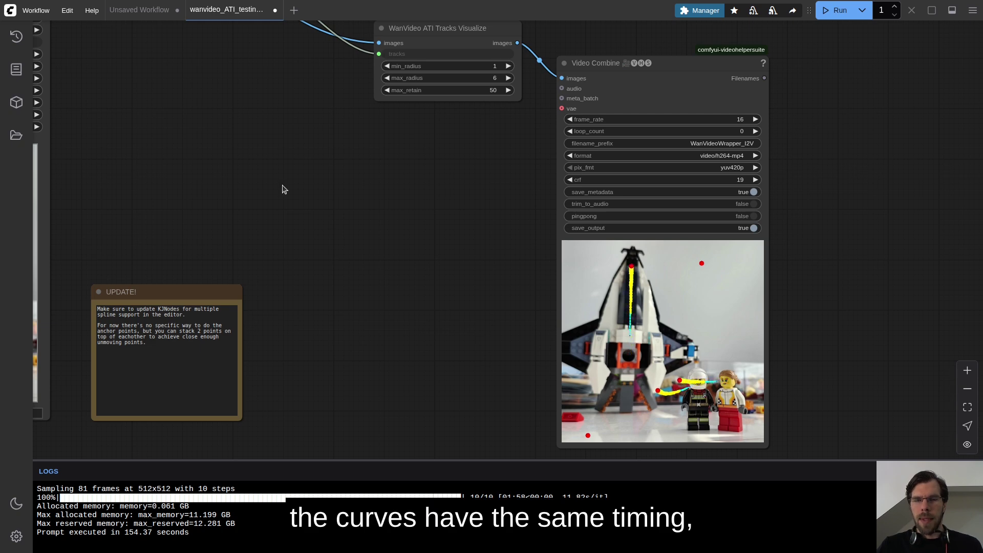
{"action": "left_click_drag", "start_coordinate": [294, 201], "coordinate": [803, 264]}
{"action": "scroll", "coordinate": [738, 259], "scroll_direction": "up", "scroll_amount": 2}
{"action": "scroll", "coordinate": [732, 261], "scroll_direction": "down", "scroll_amount": 4}
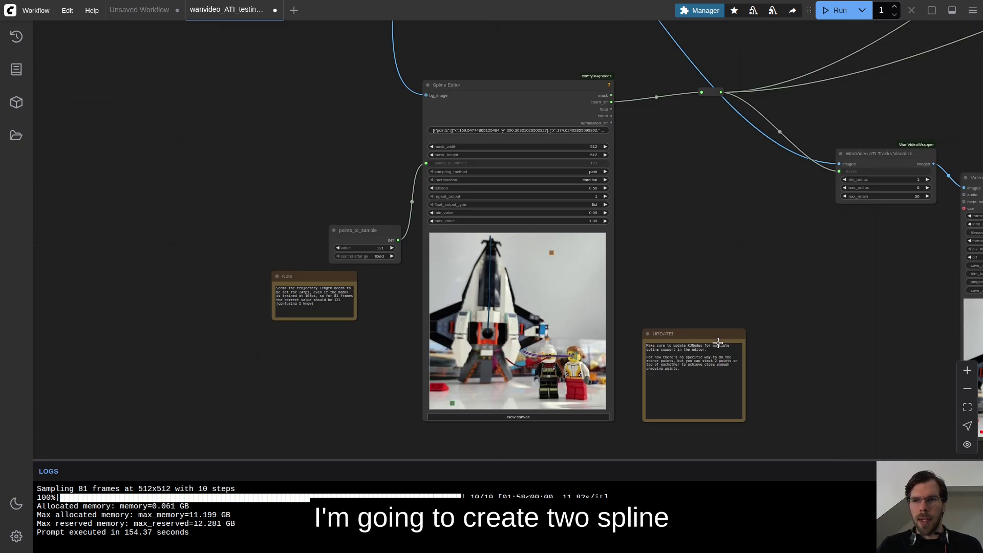
{"action": "left_click_drag", "start_coordinate": [703, 335], "coordinate": [313, 342]}
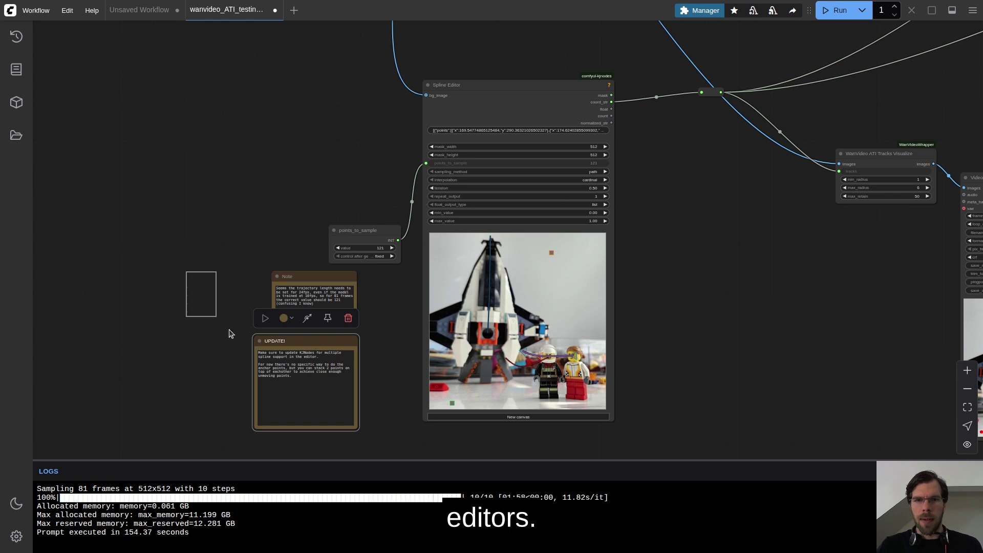
{"action": "left_click_drag", "start_coordinate": [201, 301], "coordinate": [366, 428]}
{"action": "left_click_drag", "start_coordinate": [307, 279], "coordinate": [72, 216]}
Shift the points_to_sample node and the Spline Editor toward the notes to free space for a second editor
{"action": "left_click", "coordinate": [243, 278]}
{"action": "left_click_drag", "start_coordinate": [375, 232], "coordinate": [300, 155]}
{"action": "left_click_drag", "start_coordinate": [472, 88], "coordinate": [403, 90]}
{"action": "left_click_drag", "start_coordinate": [264, 153], "coordinate": [223, 135]}
Duplicate the Spline Editor with its background image and points_to_sample connections, and arrange the two editors side by side
{"action": "left_click", "coordinate": [400, 88]}
{"action": "key", "text": "ctrl+c"}
{"action": "key", "text": "ctrl+v"}
{"action": "left_click_drag", "start_coordinate": [640, 129], "coordinate": [608, 161]}
{"action": "left_click_drag", "start_coordinate": [417, 91], "coordinate": [398, 126]}
{"action": "left_click_drag", "start_coordinate": [766, 197], "coordinate": [662, 250]}
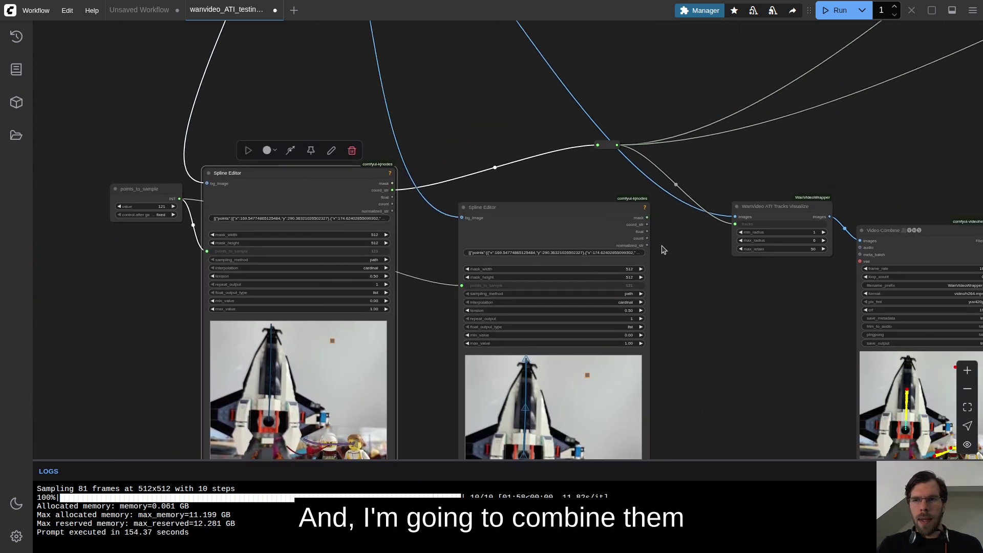
Add an Append Strings To List node and connect the coord_str outputs of both Spline Editors to string1 and string2
{"action": "double_click", "coordinate": [662, 250]}
{"action": "type", "text": "append"}
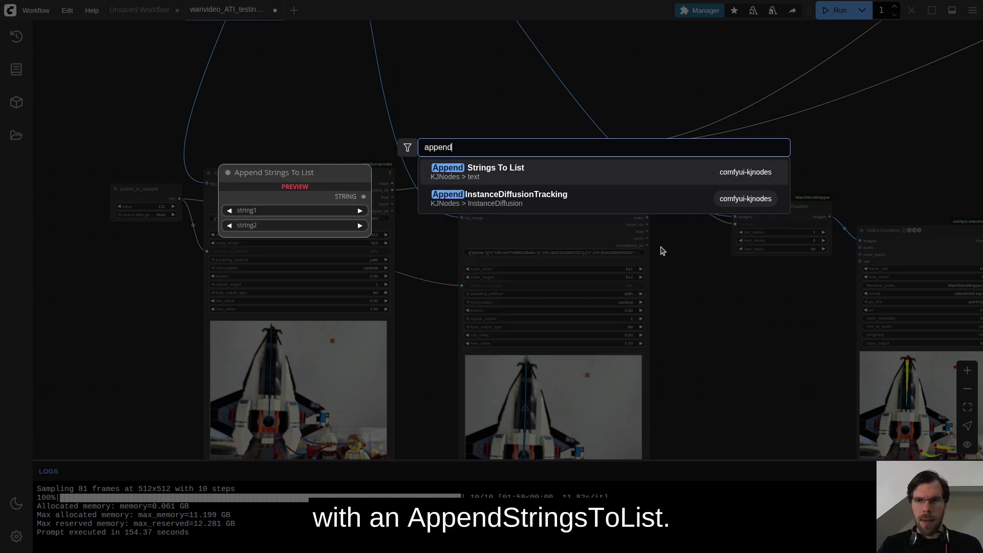
{"action": "left_click", "coordinate": [484, 174]}
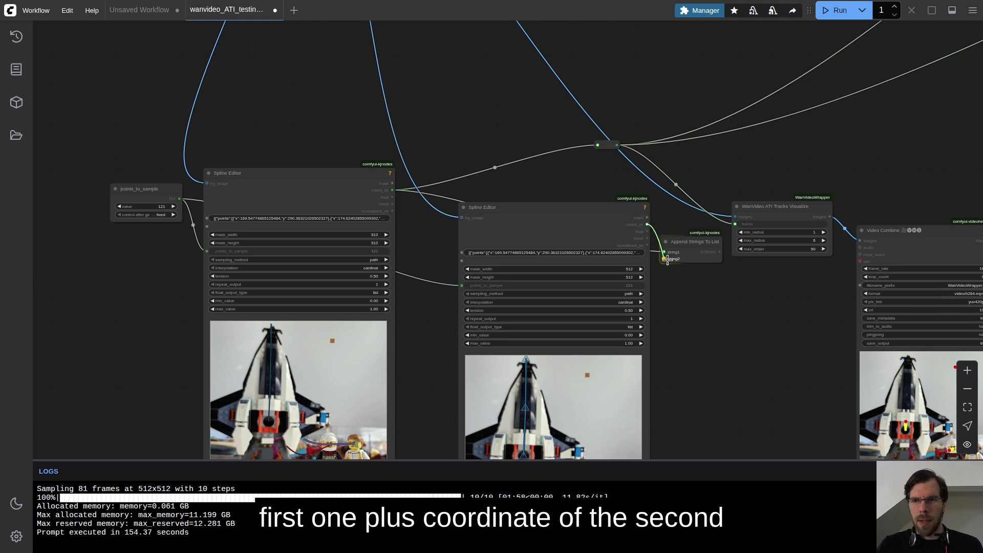
{"action": "left_click_drag", "start_coordinate": [685, 238], "coordinate": [533, 133]}
Feed the appended string output into the reroute, and space out the reroute, tracks visualization and preview Video Combine nodes
{"action": "left_click", "coordinate": [576, 187]}
{"action": "left_click", "coordinate": [684, 211], "text": "shift"}
{"action": "left_click_drag", "start_coordinate": [618, 179], "coordinate": [759, 133]}
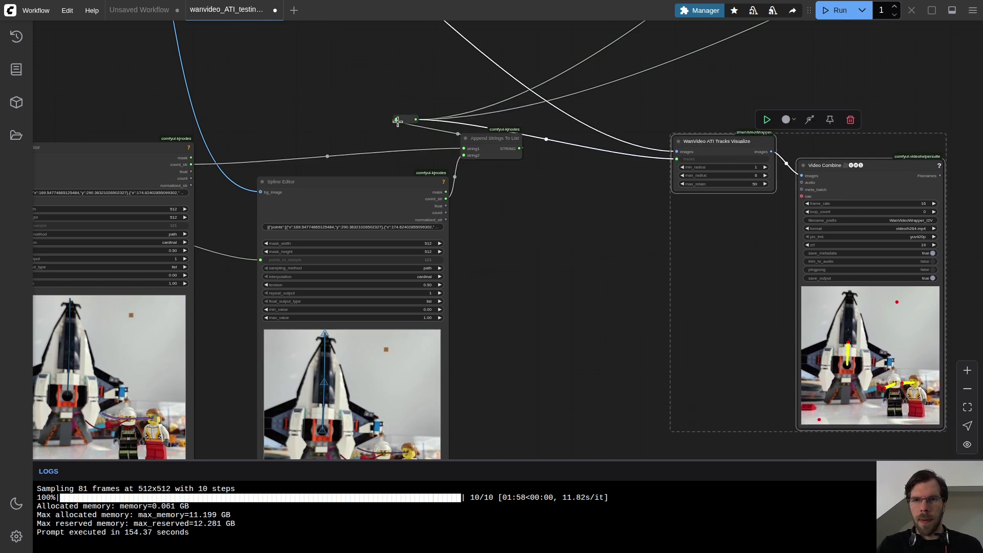
{"action": "left_click_drag", "start_coordinate": [407, 116], "coordinate": [605, 124]}
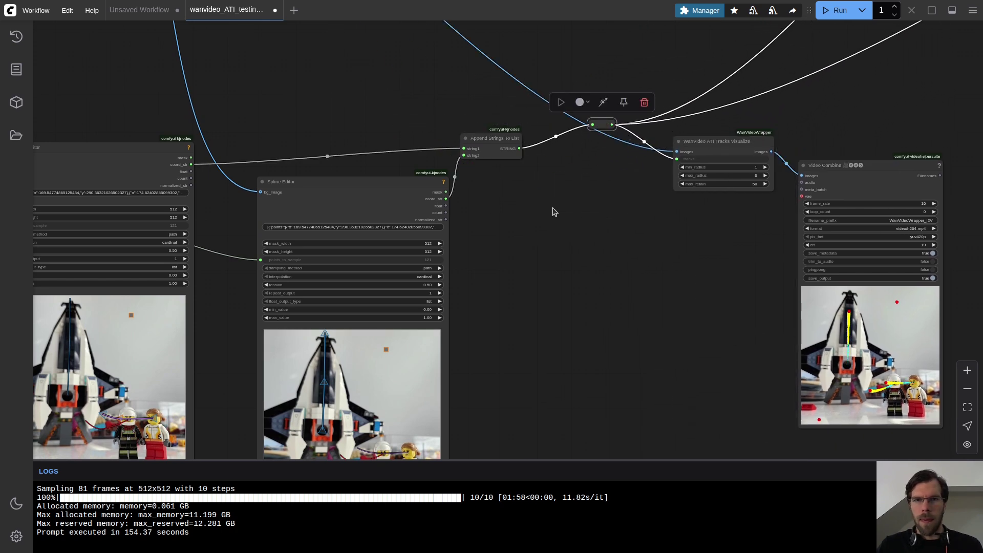
Delete the two minifigure motion splines from the first Spline Editor
{"action": "scroll", "coordinate": [482, 205], "scroll_direction": "up", "scroll_amount": 1}
{"action": "left_click_drag", "start_coordinate": [482, 205], "coordinate": [834, 193]}
{"action": "scroll", "coordinate": [674, 335], "scroll_direction": "down", "scroll_amount": 5}
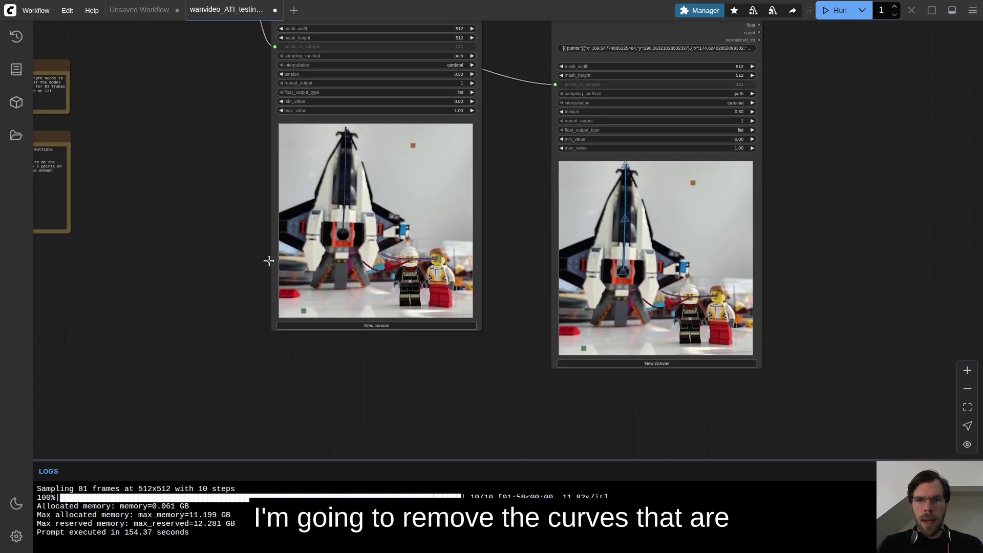
{"action": "scroll", "coordinate": [222, 189], "scroll_direction": "up", "scroll_amount": 4}
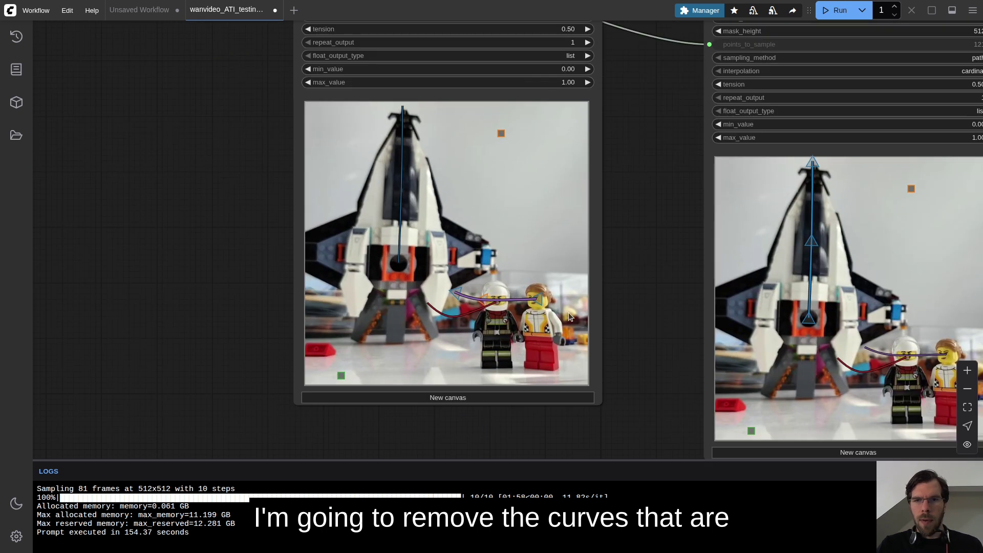
{"action": "scroll", "coordinate": [560, 323], "scroll_direction": "right", "scroll_amount": 3}
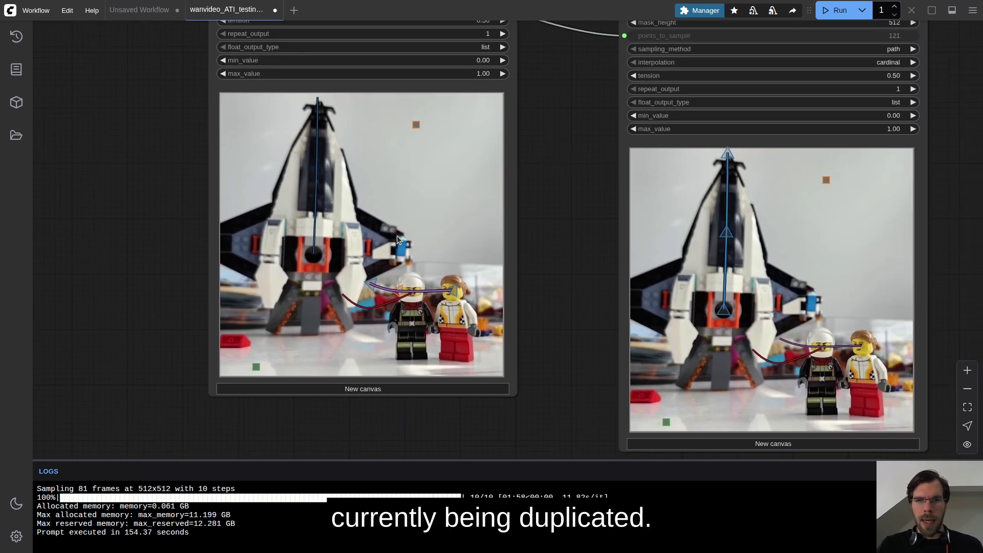
{"action": "right_click", "coordinate": [399, 236]}
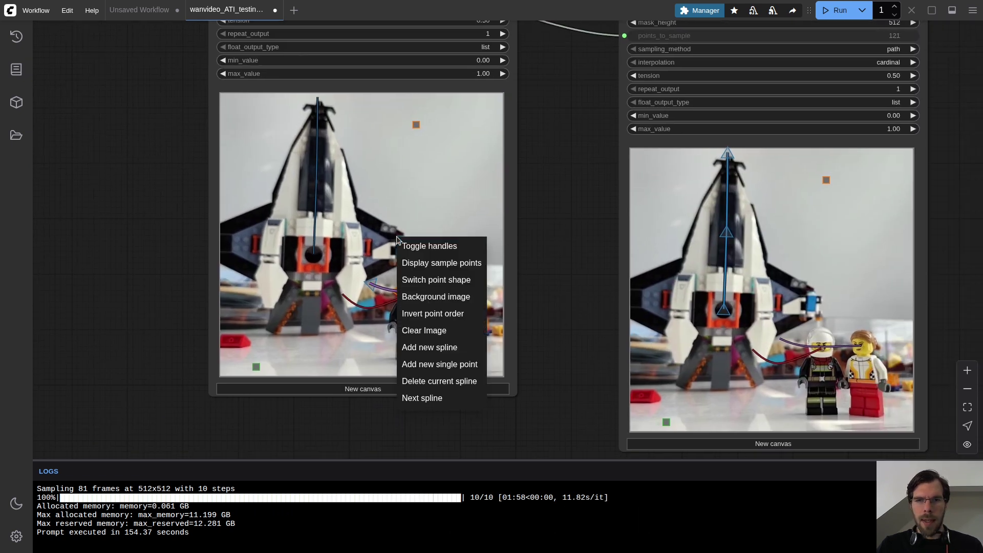
{"action": "left_click", "coordinate": [454, 381]}
{"action": "right_click", "coordinate": [428, 241]}
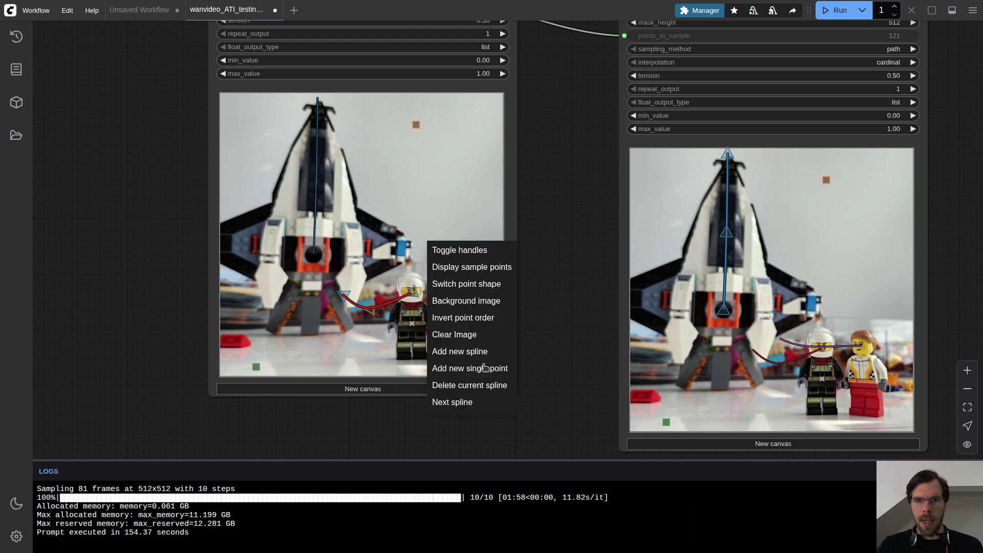
{"action": "left_click", "coordinate": [492, 390]}
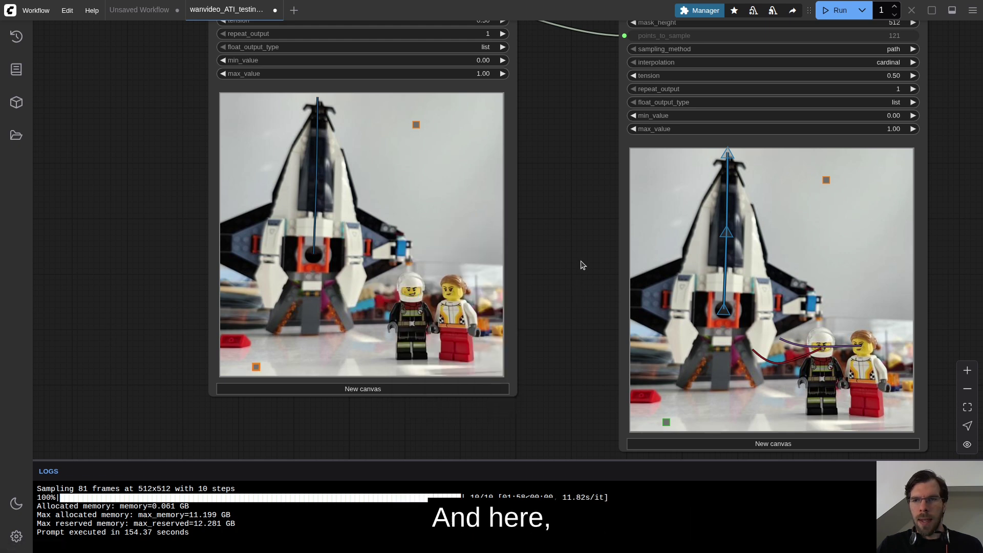
Delete the two single anchor points from the second Spline Editor
{"action": "left_click_drag", "start_coordinate": [580, 269], "coordinate": [358, 244]}
{"action": "right_click", "coordinate": [564, 241]}
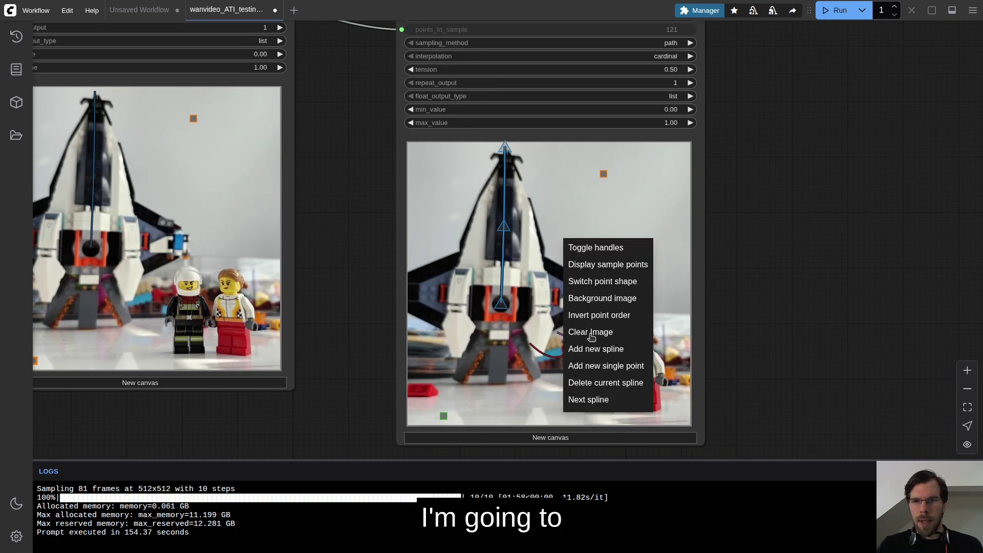
{"action": "left_click", "coordinate": [610, 403]}
{"action": "right_click", "coordinate": [604, 219]}
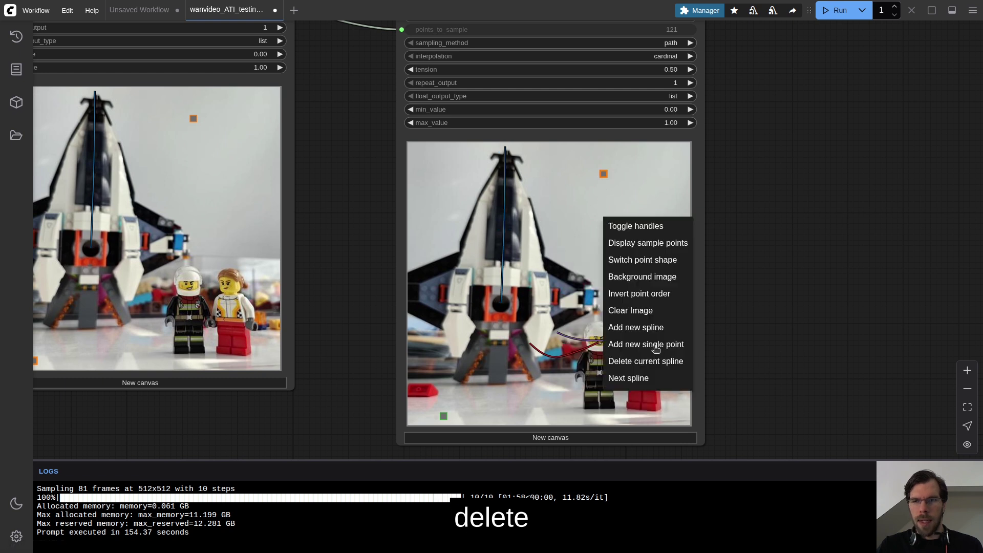
{"action": "left_click", "coordinate": [652, 365]}
{"action": "right_click", "coordinate": [589, 256]}
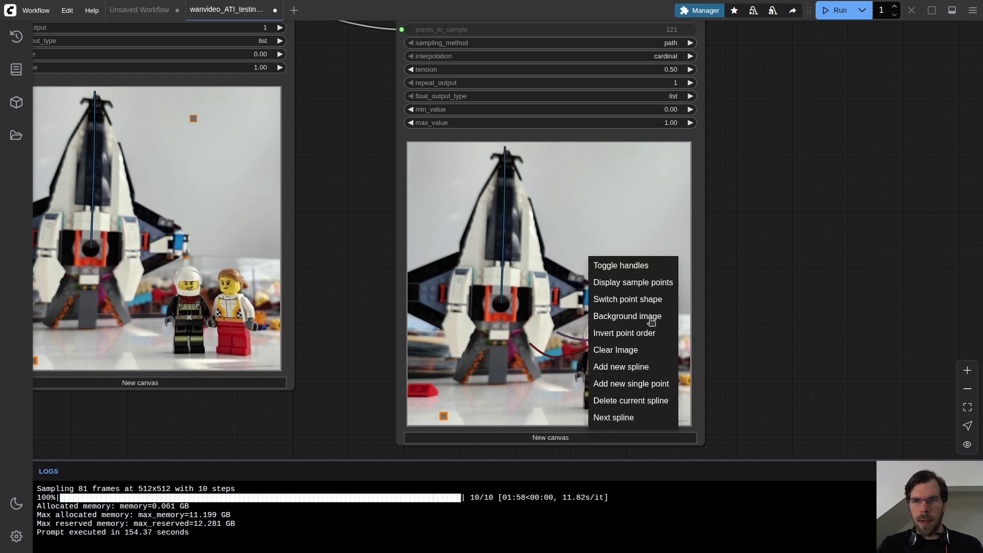
{"action": "left_click", "coordinate": [627, 403]}
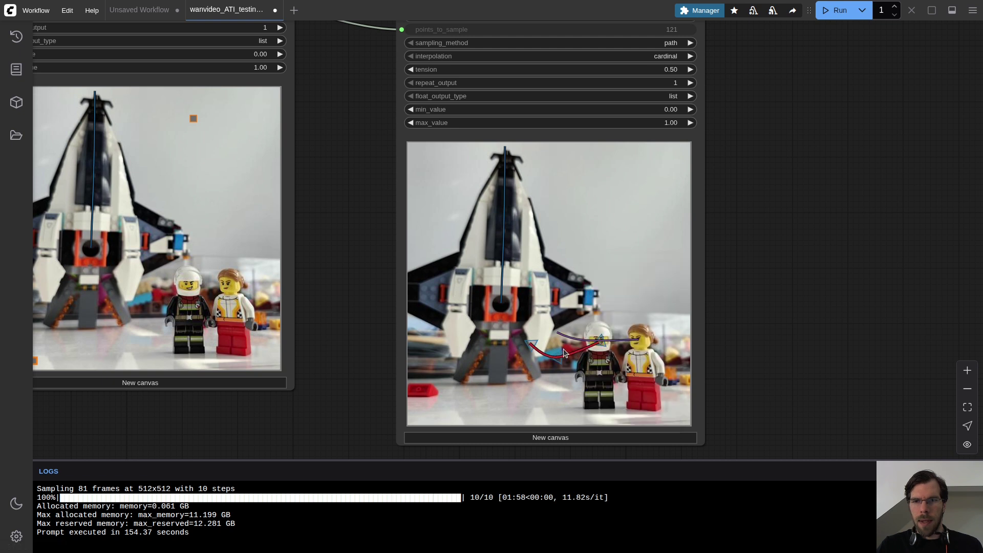
Cycle to the spaceship's vertical spline in the second Spline Editor and delete it, keeping only the minifigure curves
{"action": "right_click", "coordinate": [589, 249]}
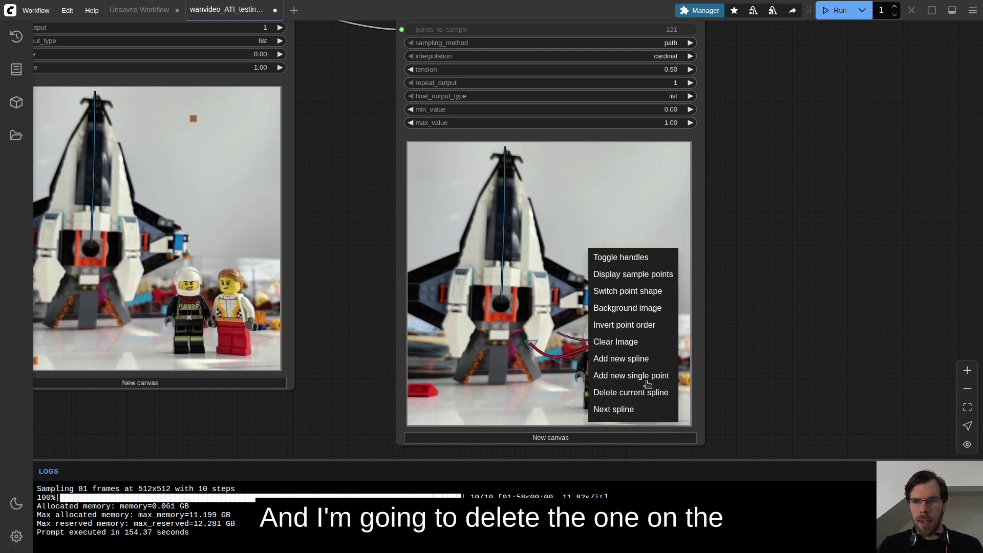
{"action": "left_click", "coordinate": [623, 403]}
{"action": "right_click", "coordinate": [623, 403]}
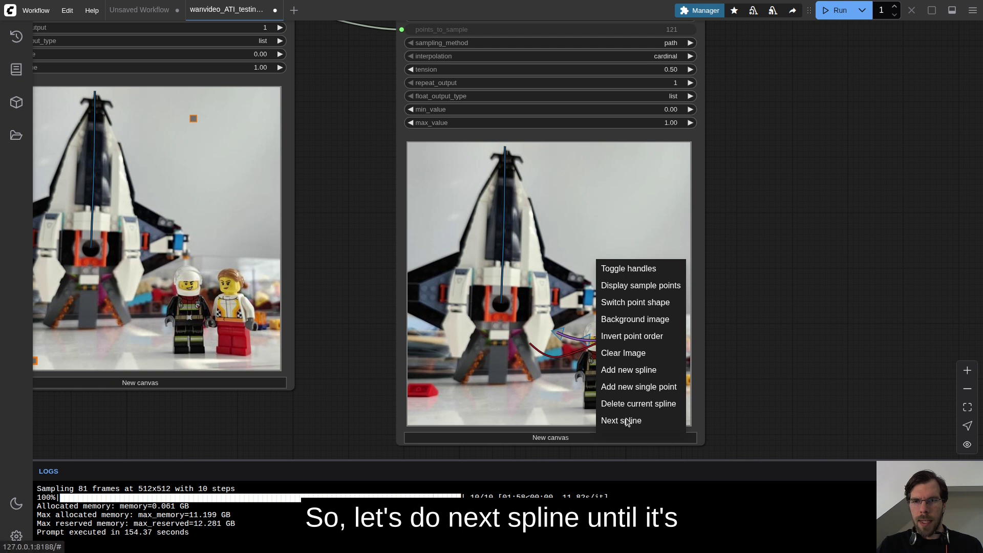
{"action": "left_click", "coordinate": [628, 421]}
{"action": "right_click", "coordinate": [564, 215]}
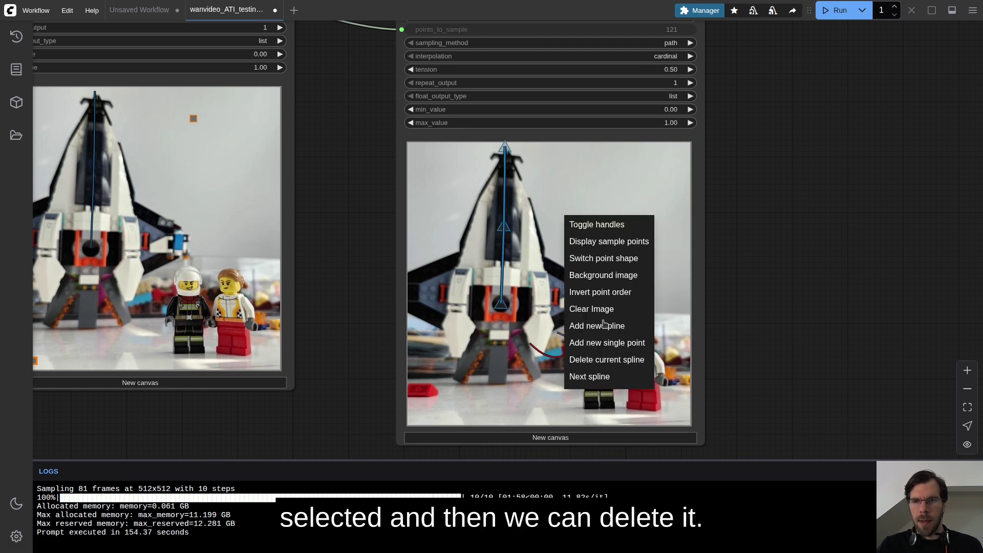
{"action": "left_click", "coordinate": [612, 361]}
Bypass both final output Video Combine nodes so only the tracks preview is executed
{"action": "scroll", "coordinate": [743, 260], "scroll_direction": "down", "scroll_amount": 5}
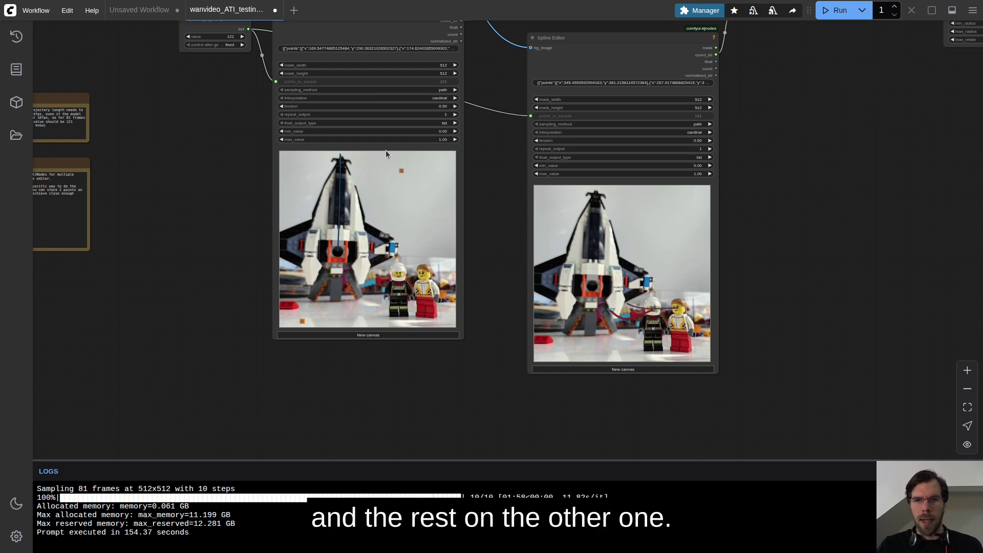
{"action": "scroll", "coordinate": [509, 206], "scroll_direction": "down", "scroll_amount": 8}
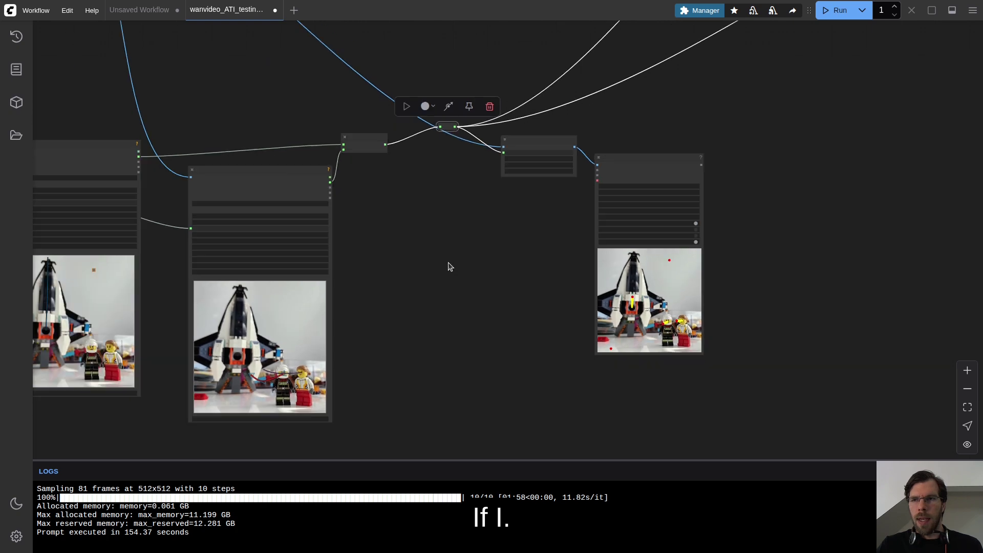
{"action": "scroll", "coordinate": [740, 170], "scroll_direction": "down", "scroll_amount": 3}
{"action": "scroll", "coordinate": [744, 180], "scroll_direction": "right", "scroll_amount": 2}
{"action": "left_click_drag", "start_coordinate": [714, 151], "coordinate": [804, 185]}
{"action": "key", "text": "ctrl+b"}
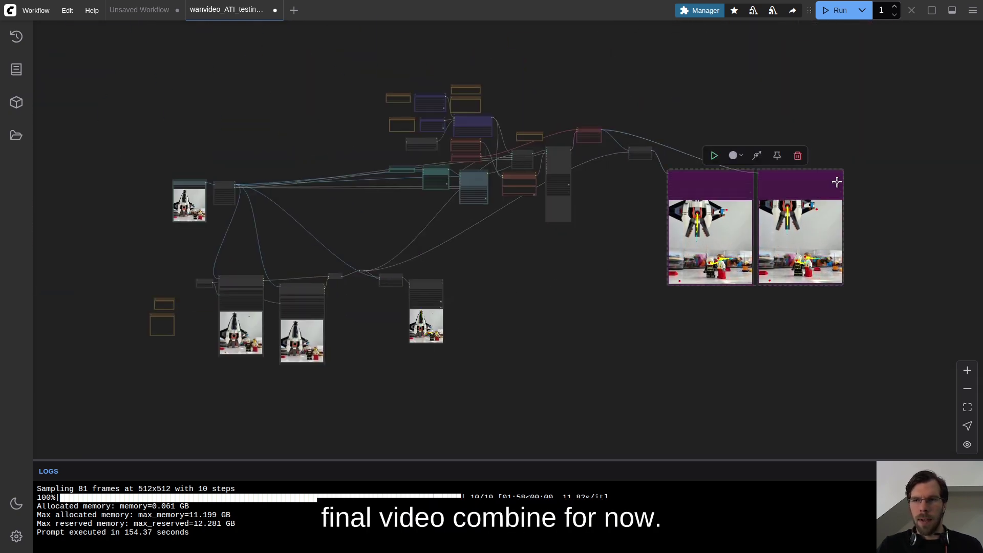
Run the workflow to test the combined spline tracks, and dismiss the resulting dialog
{"action": "scroll", "coordinate": [368, 322], "scroll_direction": "up", "scroll_amount": 10}
{"action": "left_click_drag", "start_coordinate": [367, 321], "coordinate": [509, 235]}
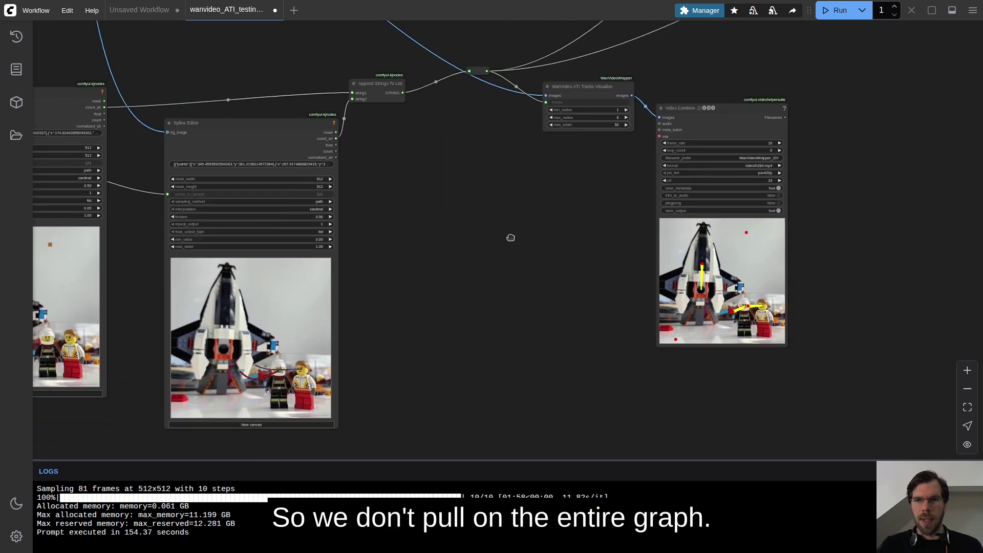
{"action": "left_click", "coordinate": [839, 11]}
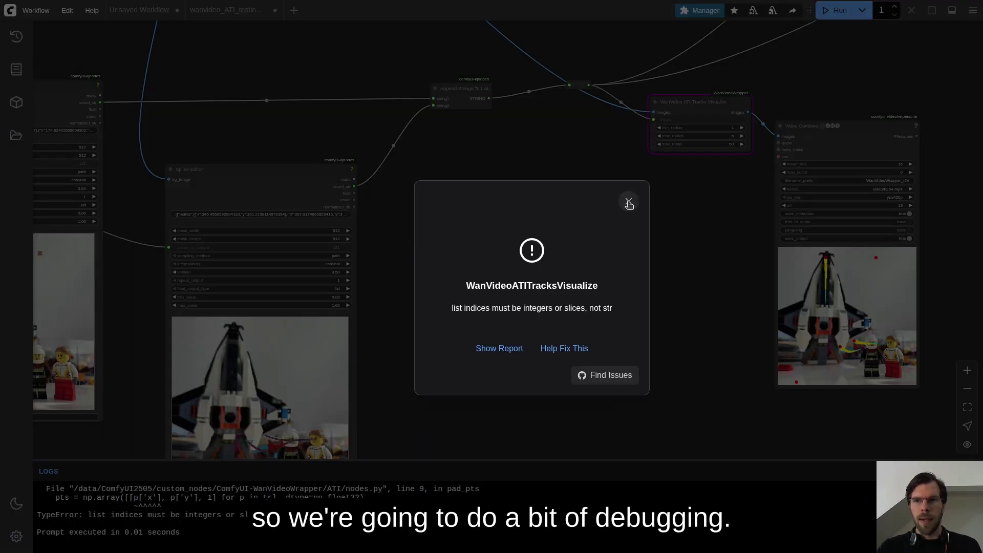
{"action": "left_click", "coordinate": [629, 202]}
Save the workflow under the filename Lego_ATI
{"action": "key", "text": "ctrl+s"}
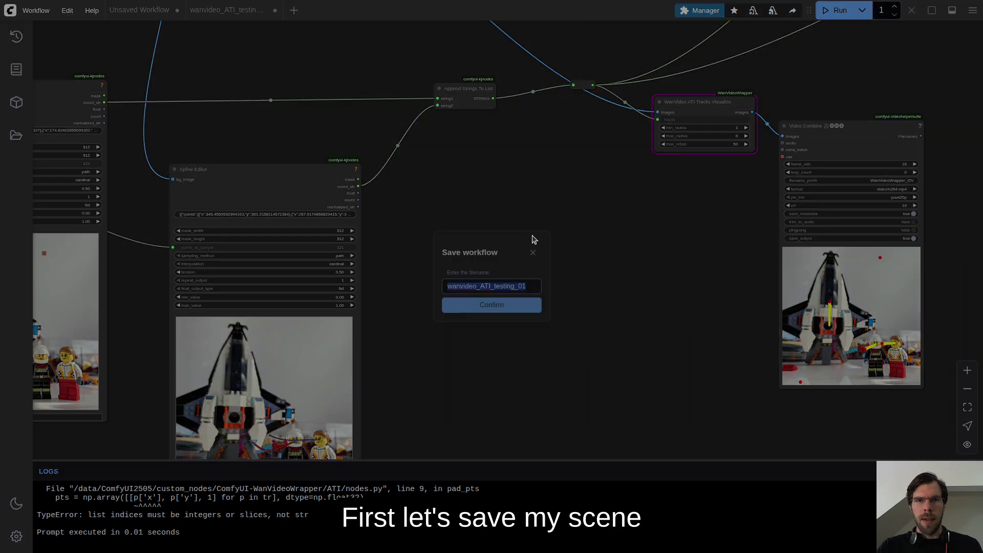
{"action": "type", "text": "A"}
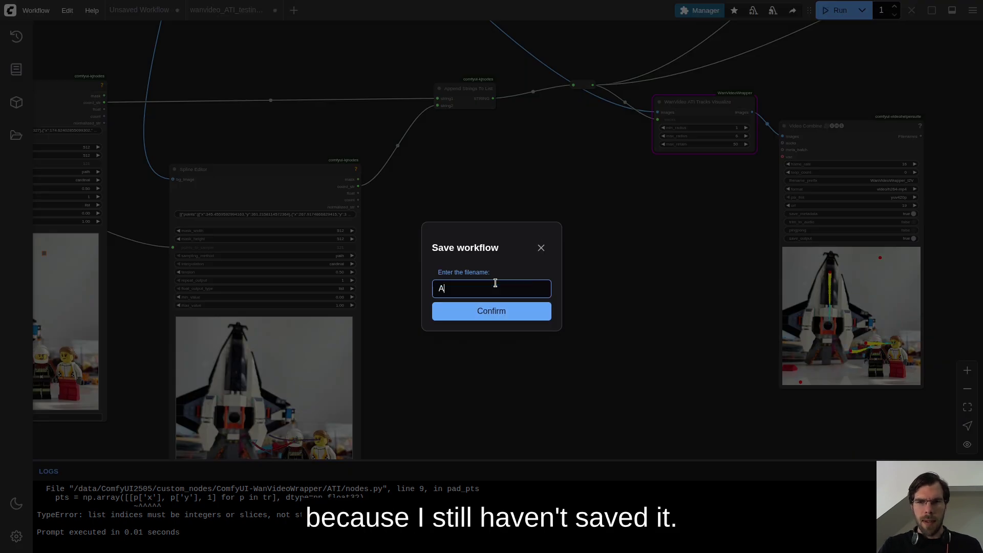
{"action": "key", "text": "BackSpace"}
{"action": "type", "text": "Le"}
{"action": "key", "text": "Return"}
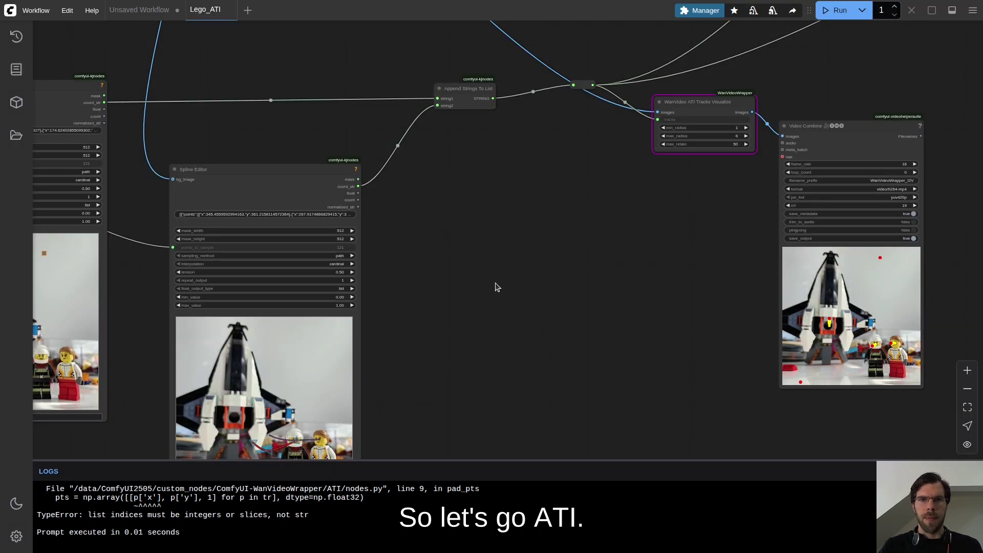
Copy the second Spline Editor with the tracks visualization and preview Video Combine nodes, and paste the copies below the existing graph
{"action": "scroll", "coordinate": [495, 286], "scroll_direction": "down", "scroll_amount": 5}
{"action": "scroll", "coordinate": [563, 312], "scroll_direction": "down", "scroll_amount": 3}
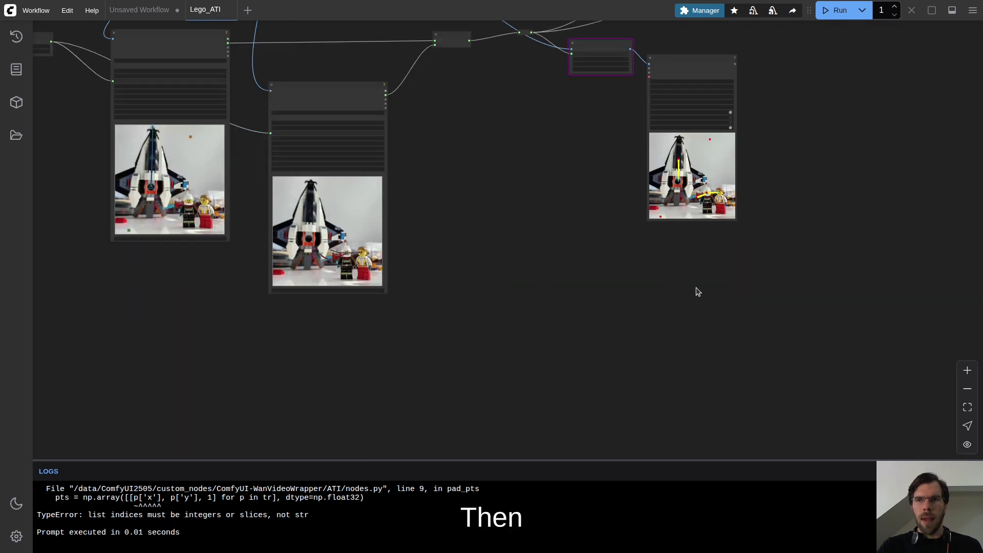
{"action": "left_click_drag", "start_coordinate": [597, 101], "coordinate": [588, 142]}
{"action": "left_click_drag", "start_coordinate": [790, 344], "coordinate": [358, 114]}
{"action": "scroll", "coordinate": [445, 414], "scroll_direction": "down", "scroll_amount": 5}
{"action": "key", "text": "ctrl+c"}
{"action": "key", "text": "ctrl+v"}
{"action": "left_click", "coordinate": [311, 340]}
{"action": "scroll", "coordinate": [379, 358], "scroll_direction": "up", "scroll_amount": 5}
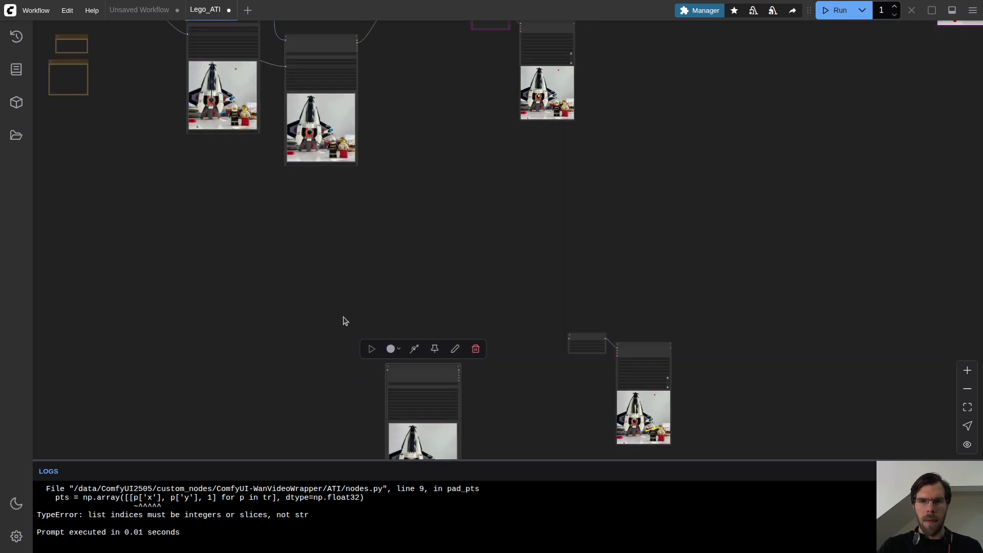
Connect the IMAGE output of the Resize Image v2 node to the bg_image input of the copied Spline Editor
{"action": "scroll", "coordinate": [231, 296], "scroll_direction": "up", "scroll_amount": 5}
{"action": "scroll", "coordinate": [314, 297], "scroll_direction": "up", "scroll_amount": 2}
{"action": "left_click_drag", "start_coordinate": [610, 266], "coordinate": [417, 385]}
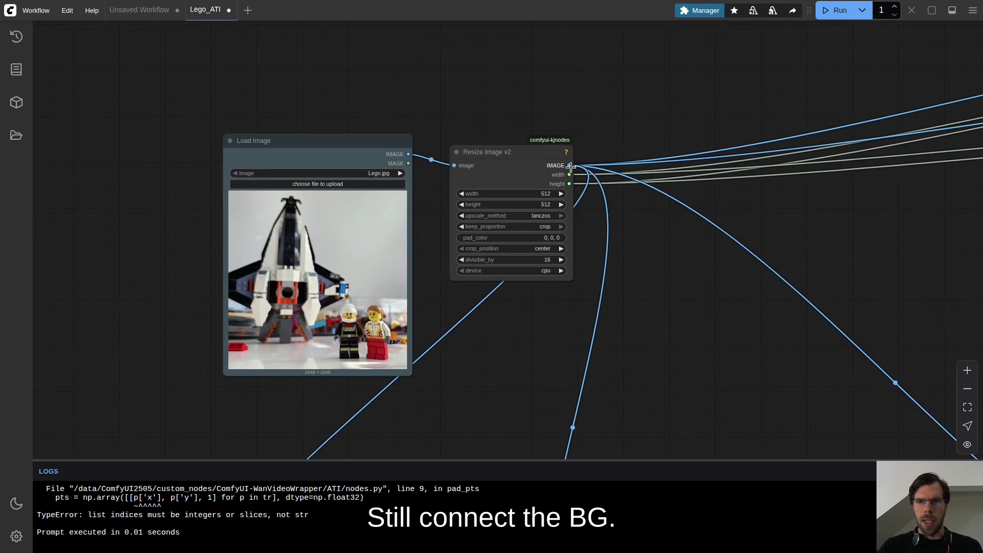
{"action": "scroll", "coordinate": [568, 123], "scroll_direction": "down", "scroll_amount": 10}
{"action": "scroll", "coordinate": [621, 340], "scroll_direction": "up", "scroll_amount": 15}
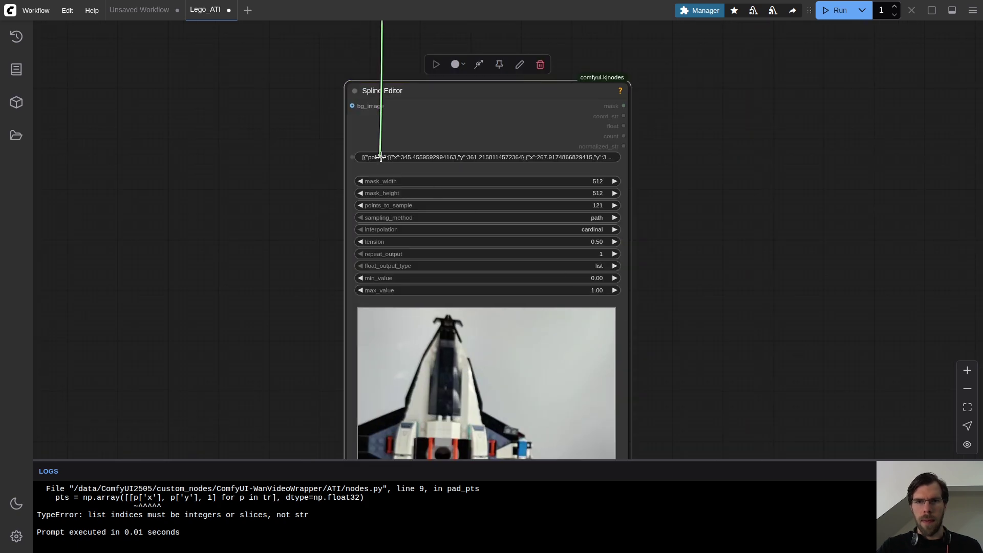
{"action": "left_click_drag", "start_coordinate": [349, 120], "coordinate": [353, 117]}
Connect the copied Spline Editor's coord_str output to the tracks input of the copied WanVideo ATI Tracks Visualize node
{"action": "scroll", "coordinate": [665, 195], "scroll_direction": "down", "scroll_amount": 4}
{"action": "scroll", "coordinate": [553, 153], "scroll_direction": "right", "scroll_amount": 3}
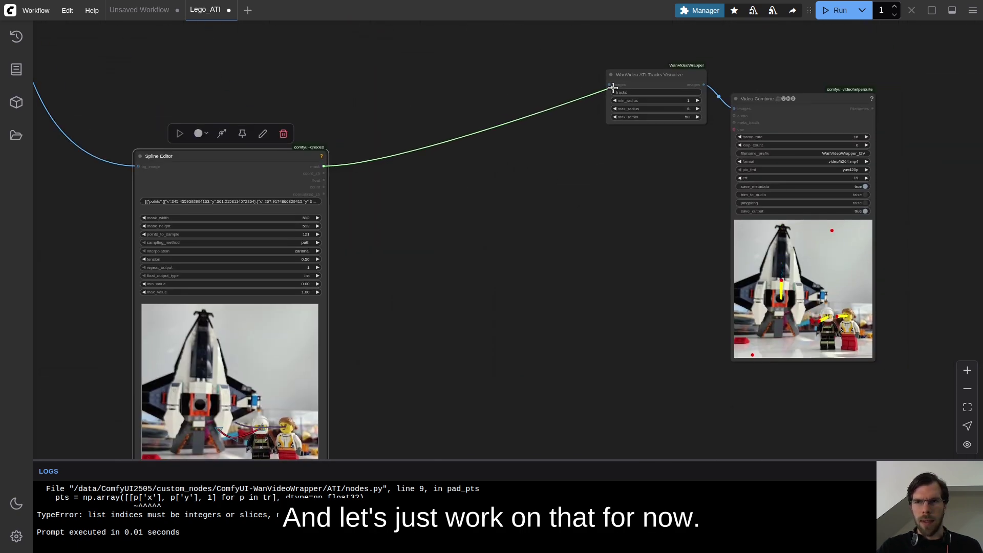
{"action": "left_click_drag", "start_coordinate": [486, 157], "coordinate": [486, 154]}
{"action": "left_click", "coordinate": [352, 217]}
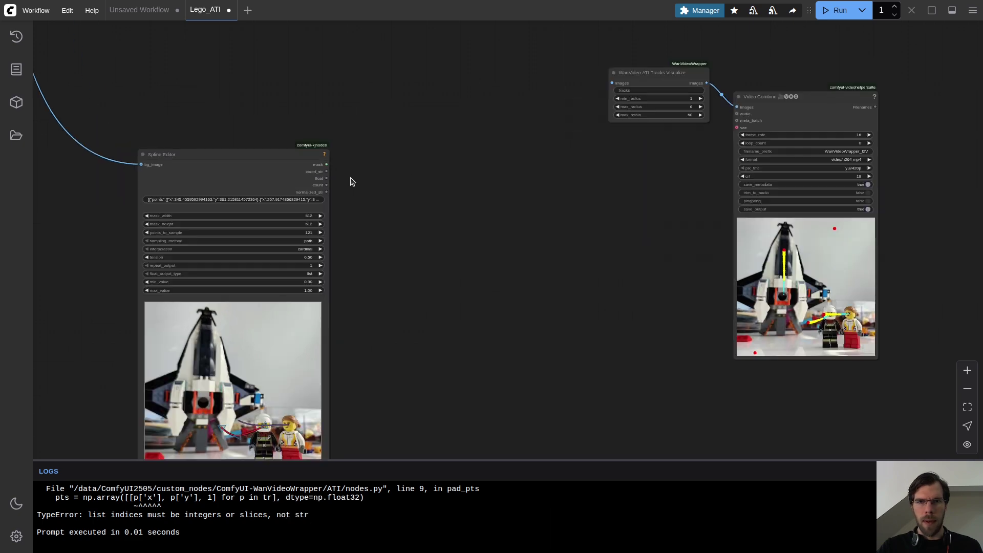
{"action": "scroll", "coordinate": [333, 173], "scroll_direction": "up", "scroll_amount": 5}
{"action": "scroll", "coordinate": [334, 177], "scroll_direction": "down", "scroll_amount": 4}
{"action": "left_click_drag", "start_coordinate": [333, 187], "coordinate": [682, 94]}
{"action": "scroll", "coordinate": [592, 106], "scroll_direction": "up", "scroll_amount": 3}
{"action": "left_click_drag", "start_coordinate": [681, 93], "coordinate": [641, 134]}
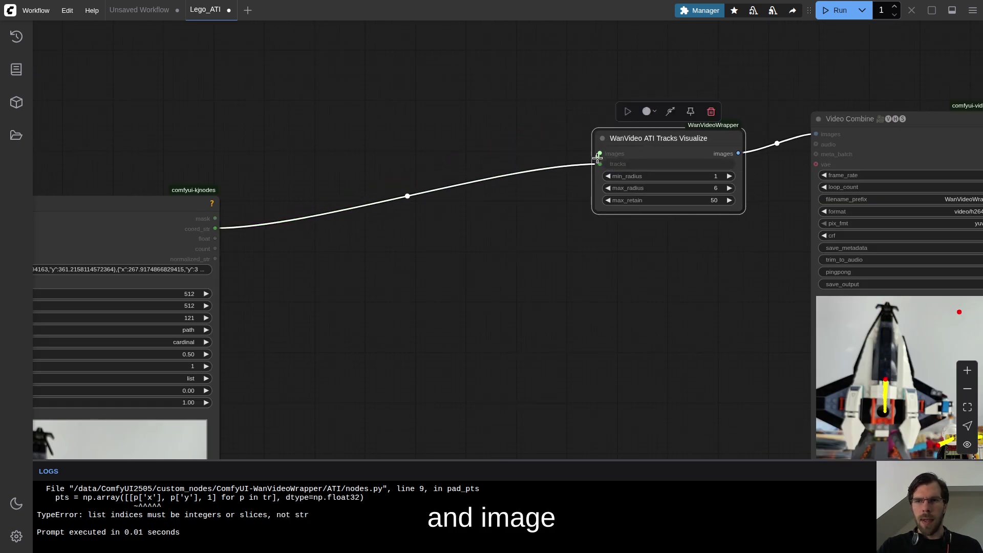
Link the images input of the copied tracks visualization node to the Resize Image v2 node's IMAGE output
{"action": "scroll", "coordinate": [591, 139], "scroll_direction": "down", "scroll_amount": 5}
{"action": "scroll", "coordinate": [507, 31], "scroll_direction": "up", "scroll_amount": 3}
{"action": "scroll", "coordinate": [506, 28], "scroll_direction": "down", "scroll_amount": 3}
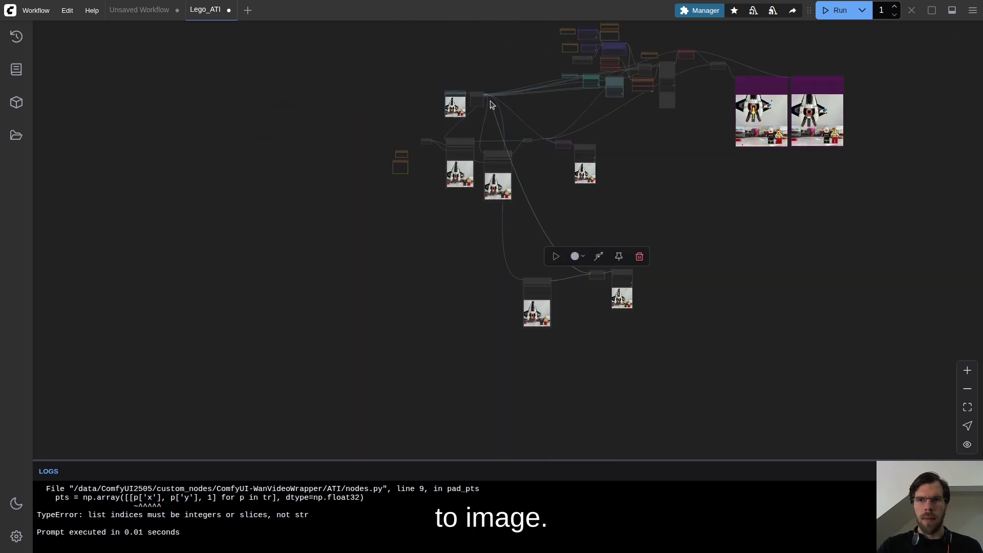
{"action": "scroll", "coordinate": [502, 108], "scroll_direction": "up", "scroll_amount": 10}
{"action": "left_click_drag", "start_coordinate": [521, 186], "coordinate": [522, 186]}
{"action": "scroll", "coordinate": [491, 129], "scroll_direction": "down", "scroll_amount": 12}
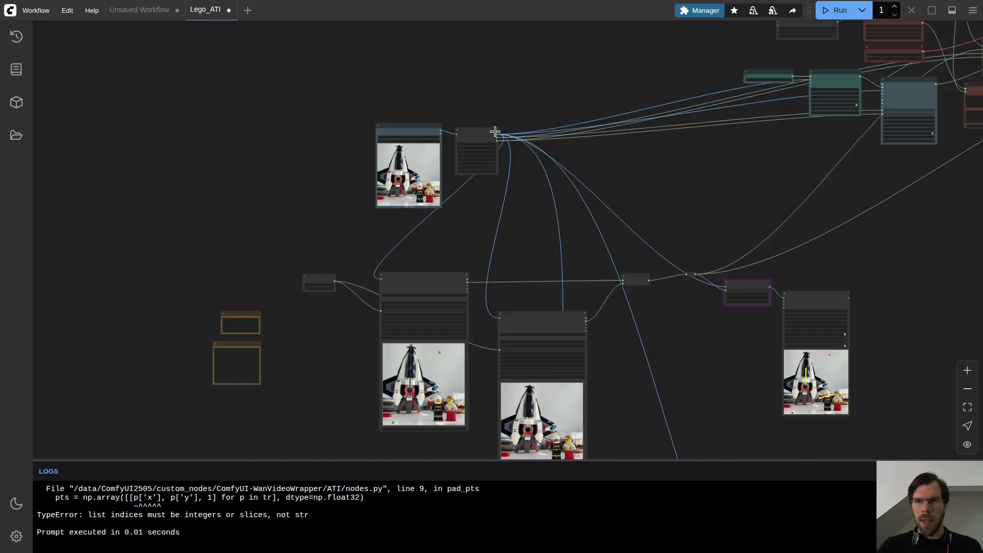
Bypass the original tracks preview Video Combine node so that only the copied preview branch is executed
{"action": "left_click_drag", "start_coordinate": [917, 309], "coordinate": [662, 150]}
{"action": "left_click", "coordinate": [614, 133]}
{"action": "key", "text": "ctrl+b"}
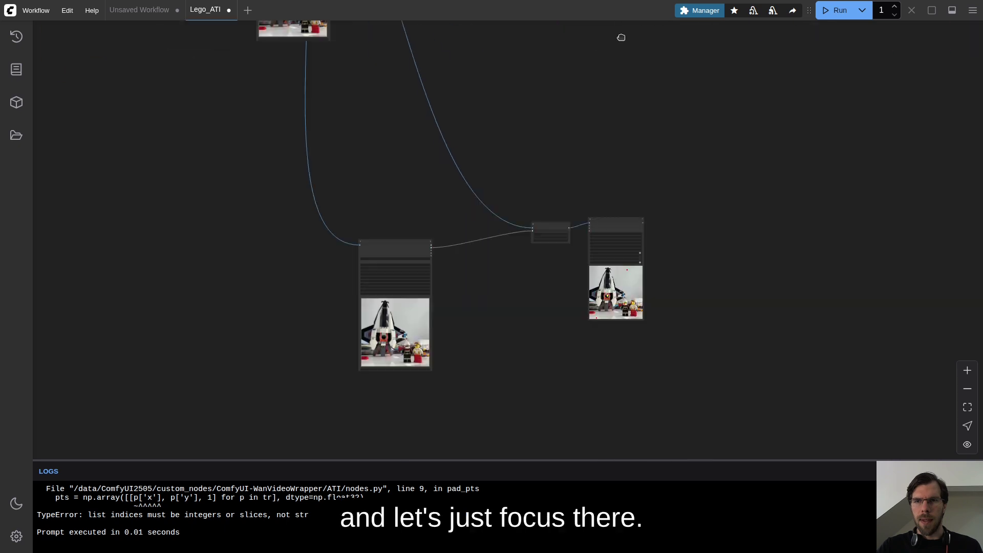
Move the copied Spline Editor up and closer to the copied WanVideo ATI Tracks Visualize node
{"action": "scroll", "coordinate": [538, 307], "scroll_direction": "up", "scroll_amount": 5}
{"action": "scroll", "coordinate": [538, 305], "scroll_direction": "down", "scroll_amount": 2}
{"action": "scroll", "coordinate": [394, 188], "scroll_direction": "up", "scroll_amount": 8}
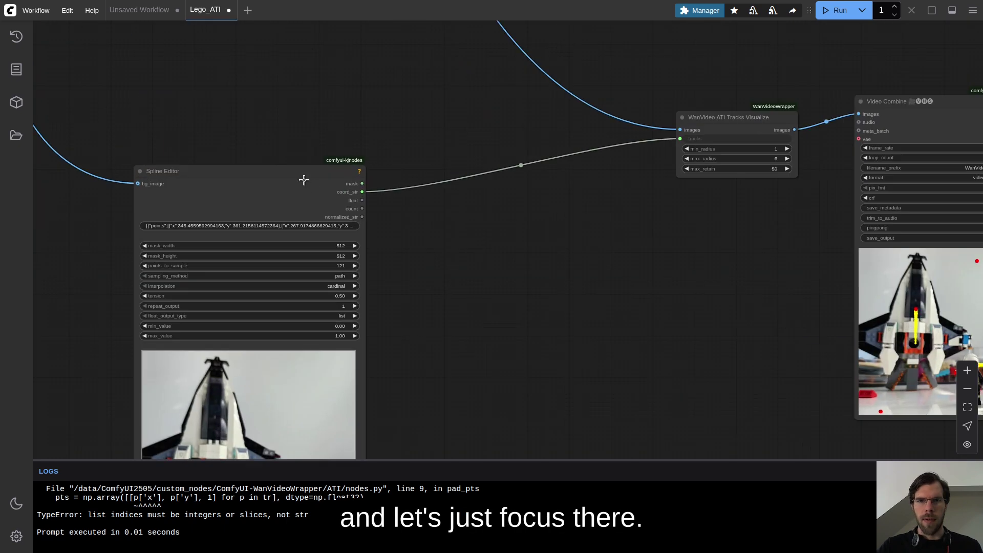
{"action": "left_click_drag", "start_coordinate": [300, 176], "coordinate": [439, 133]}
{"action": "left_click_drag", "start_coordinate": [703, 218], "coordinate": [524, 201]}
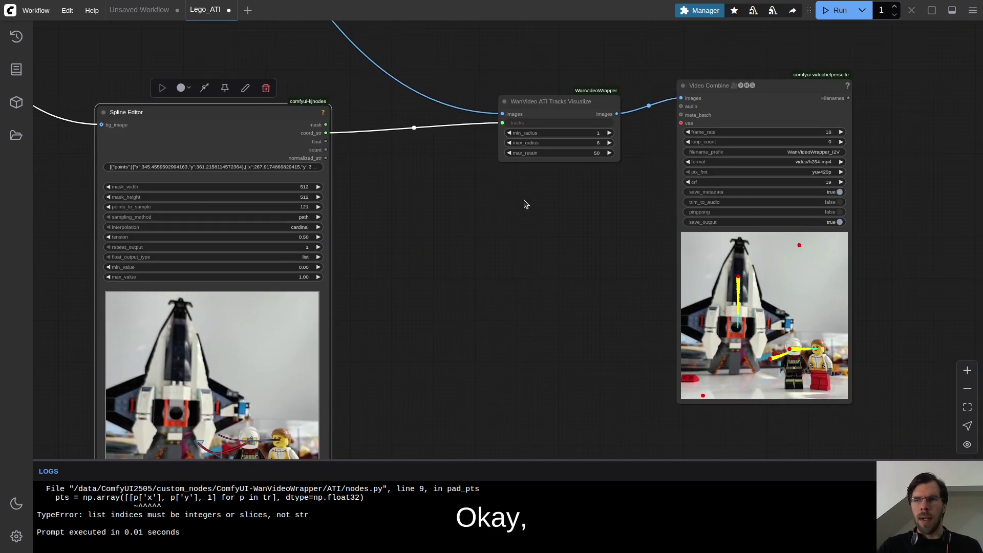
Run the isolated preview branch, reset the copied Spline Editor to a new canvas, and run it again
{"action": "left_click", "coordinate": [838, 10]}
{"action": "left_click_drag", "start_coordinate": [526, 352], "coordinate": [536, 281]}
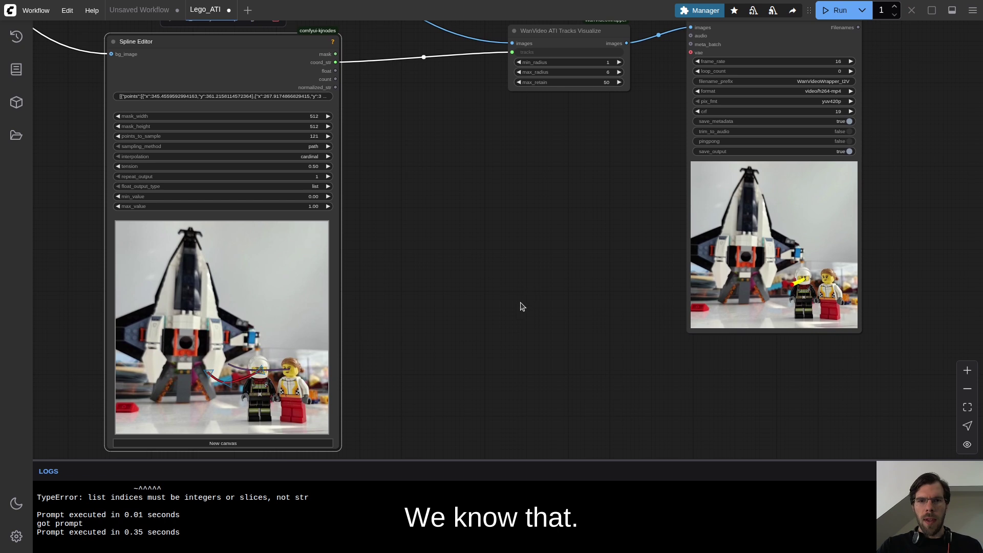
{"action": "left_click", "coordinate": [237, 444]}
{"action": "left_click", "coordinate": [848, 10]}
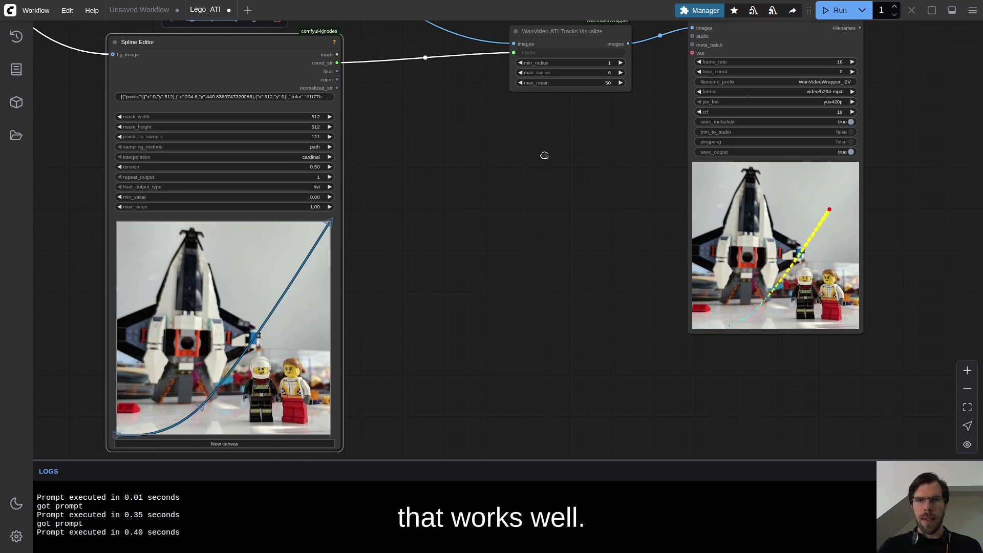
Add a Preview Any node below the tracks visualization node and connect the copied Spline Editor's coord_str output to its source
{"action": "left_click_drag", "start_coordinate": [535, 156], "coordinate": [760, 176]}
{"action": "left_click_drag", "start_coordinate": [624, 112], "coordinate": [567, 141]}
{"action": "double_click", "coordinate": [566, 141]}
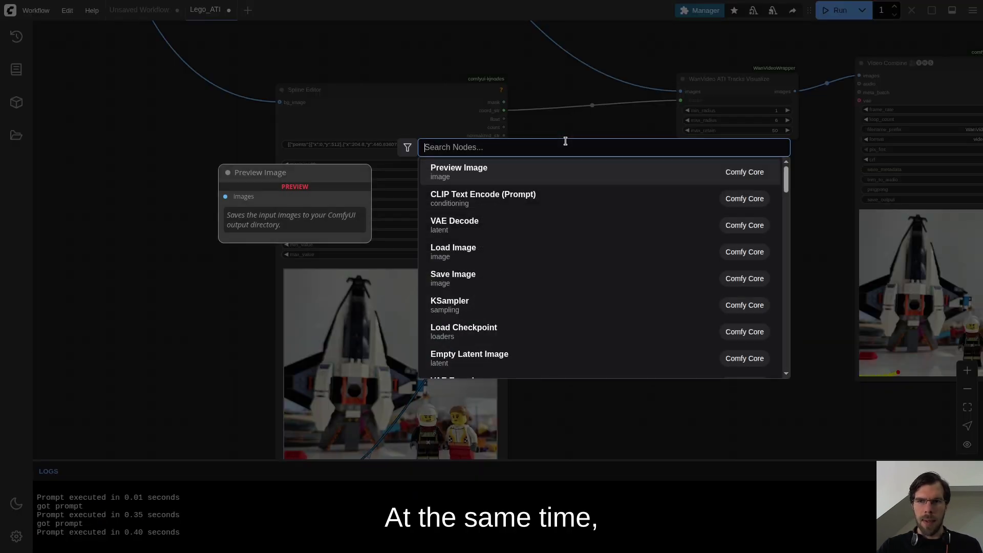
{"action": "type", "text": "preview a"}
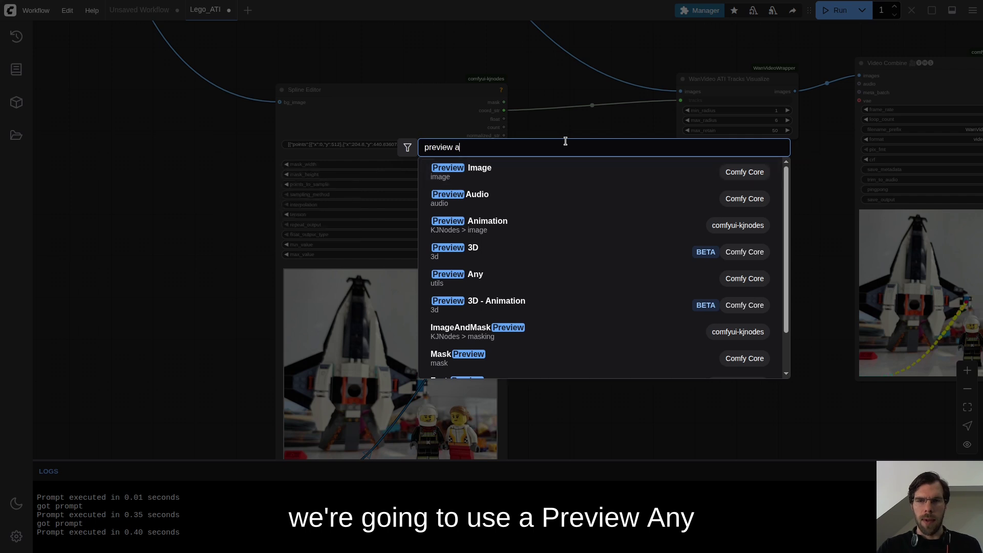
{"action": "type", "text": "n"}
{"action": "left_click", "coordinate": [503, 200]}
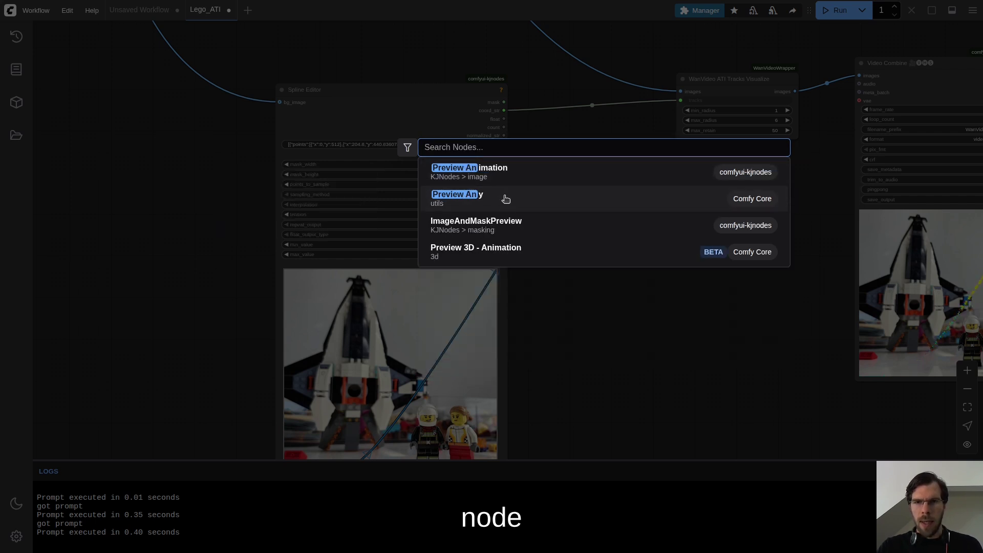
{"action": "left_click_drag", "start_coordinate": [622, 170], "coordinate": [708, 251]}
{"action": "left_click_drag", "start_coordinate": [504, 110], "coordinate": [570, 147]}
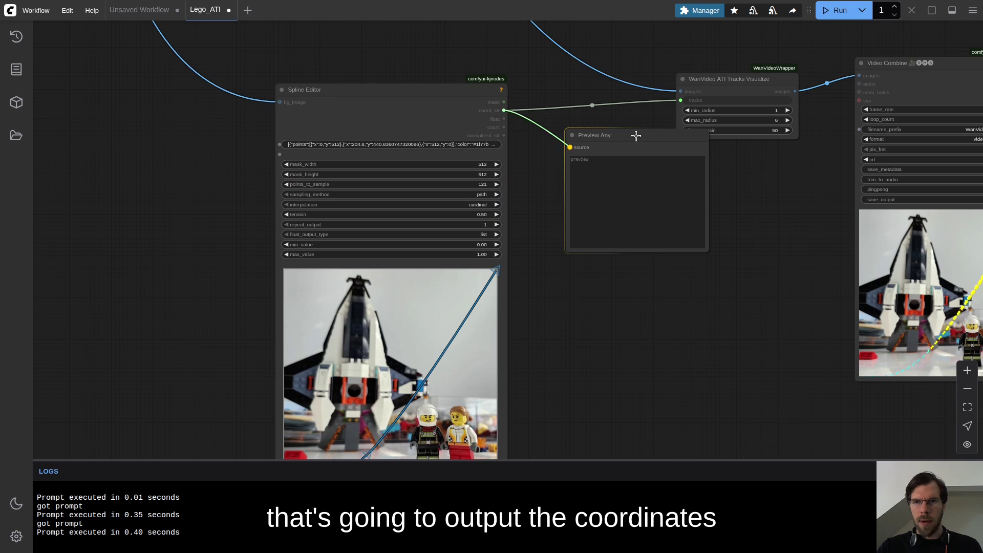
{"action": "left_click_drag", "start_coordinate": [629, 138], "coordinate": [622, 165]}
Run the workflow to output the coordinate string, and enlarge the Preview Any node to show the full text
{"action": "left_click", "coordinate": [836, 11]}
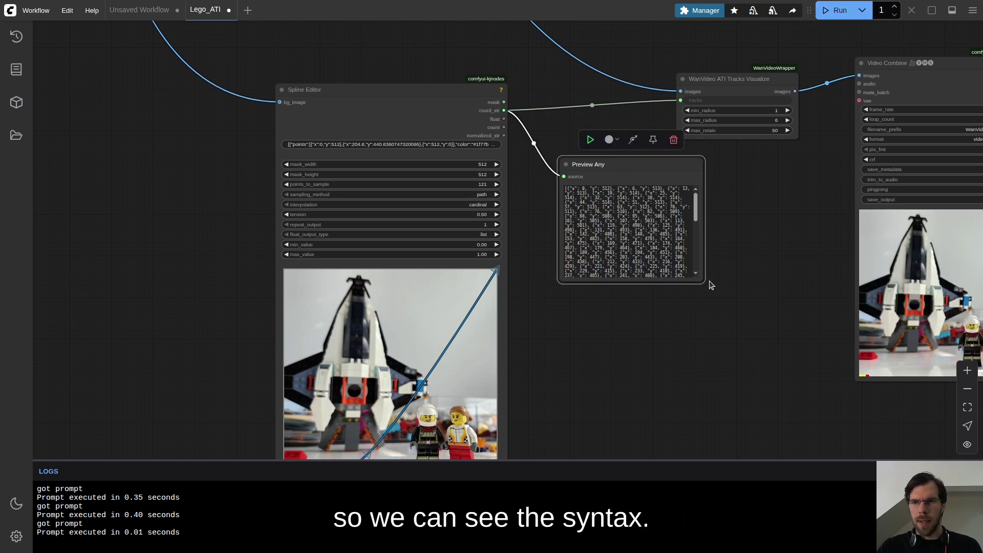
{"action": "left_click_drag", "start_coordinate": [706, 285], "coordinate": [806, 404]}
{"action": "scroll", "coordinate": [544, 277], "scroll_direction": "up", "scroll_amount": 4}
{"action": "left_click_drag", "start_coordinate": [543, 252], "coordinate": [501, 205]}
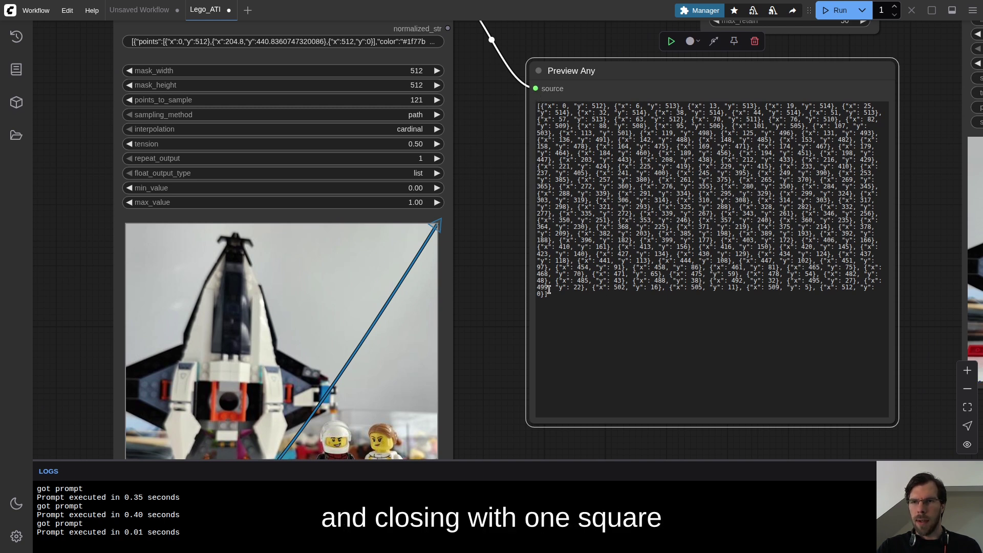
Add a second spline to the copied Spline Editor's canvas and run the workflow again
{"action": "left_click_drag", "start_coordinate": [450, 233], "coordinate": [332, 176]}
{"action": "left_click_drag", "start_coordinate": [343, 212], "coordinate": [368, 129]}
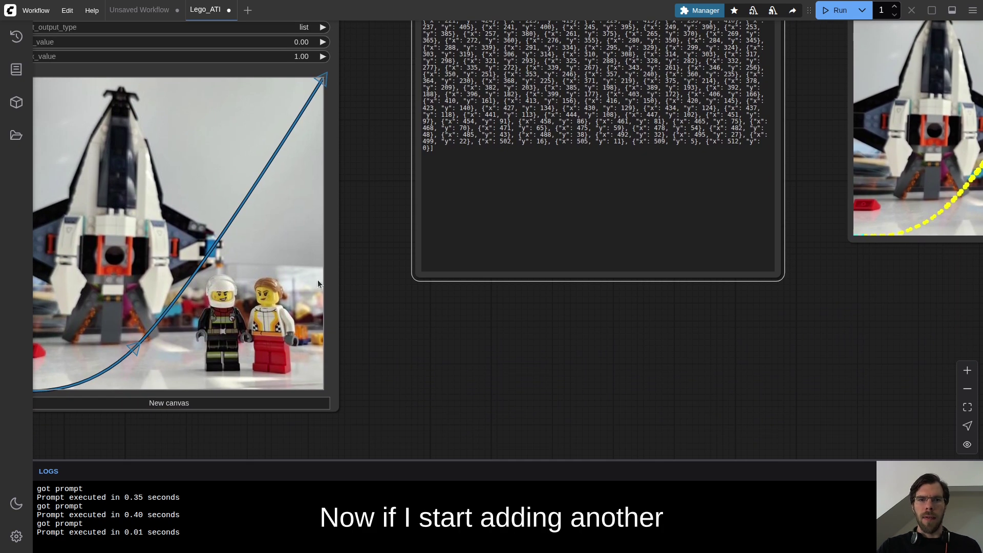
{"action": "right_click", "coordinate": [171, 172]}
{"action": "left_click", "coordinate": [223, 278]}
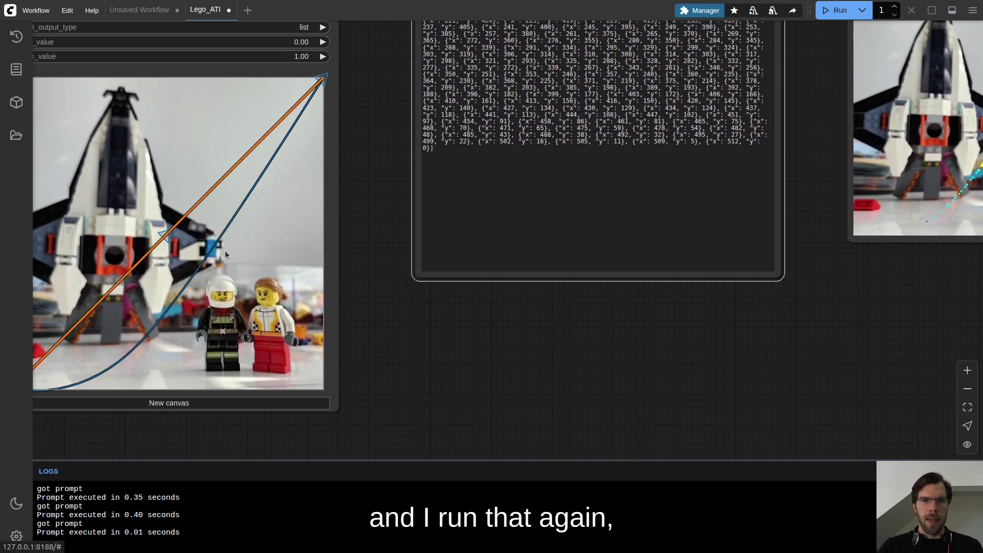
{"action": "left_click_drag", "start_coordinate": [404, 109], "coordinate": [299, 303]}
{"action": "left_click", "coordinate": [835, 10]}
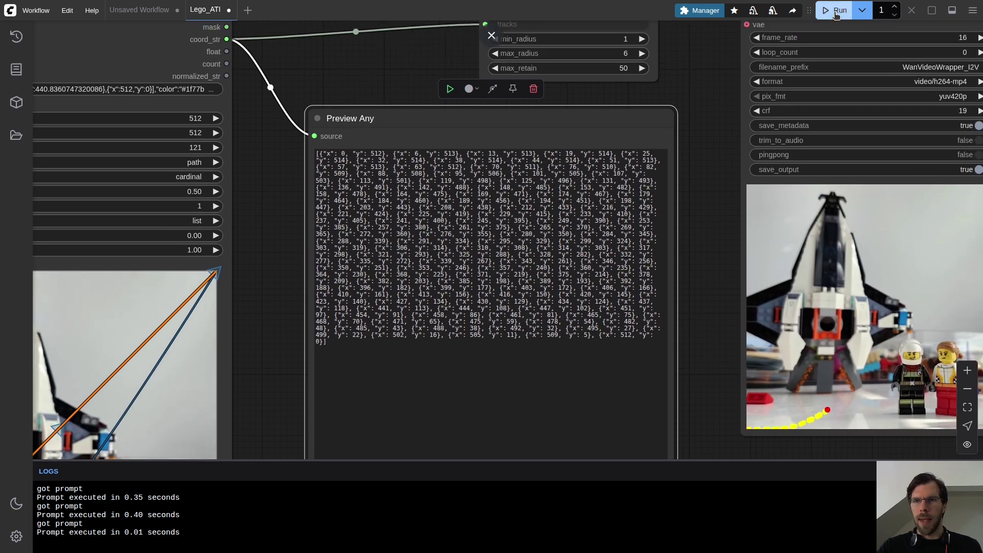
Examine the opening and closing square brackets of the two-spline coordinate string in the Preview Any node
{"action": "left_click_drag", "start_coordinate": [708, 192], "coordinate": [650, 154]}
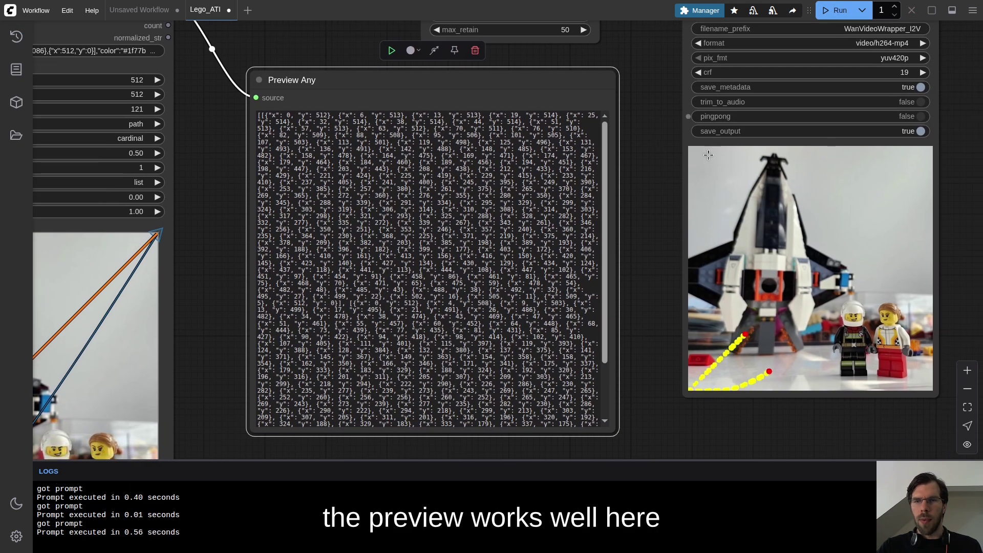
{"action": "scroll", "coordinate": [230, 109], "scroll_direction": "up", "scroll_amount": 5}
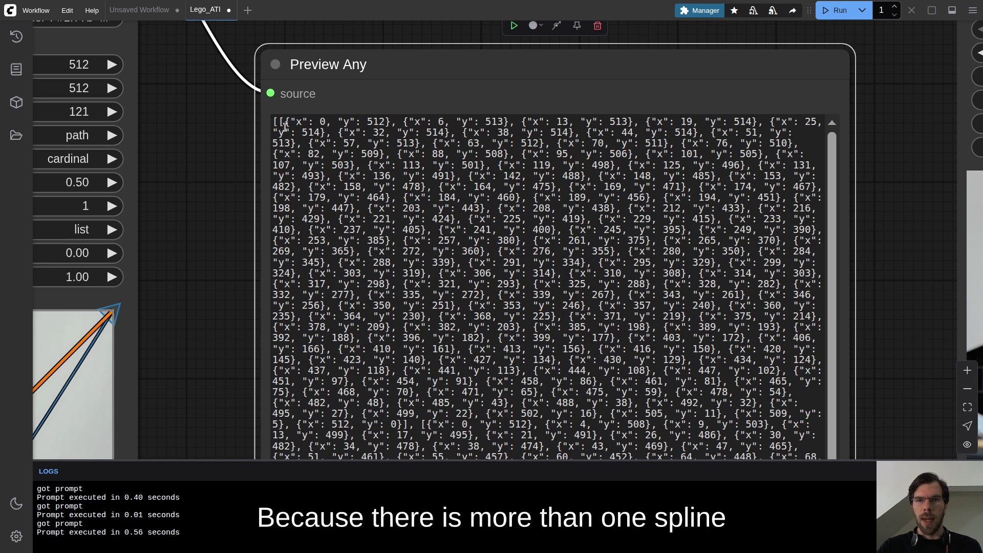
{"action": "left_click_drag", "start_coordinate": [280, 122], "coordinate": [287, 122]}
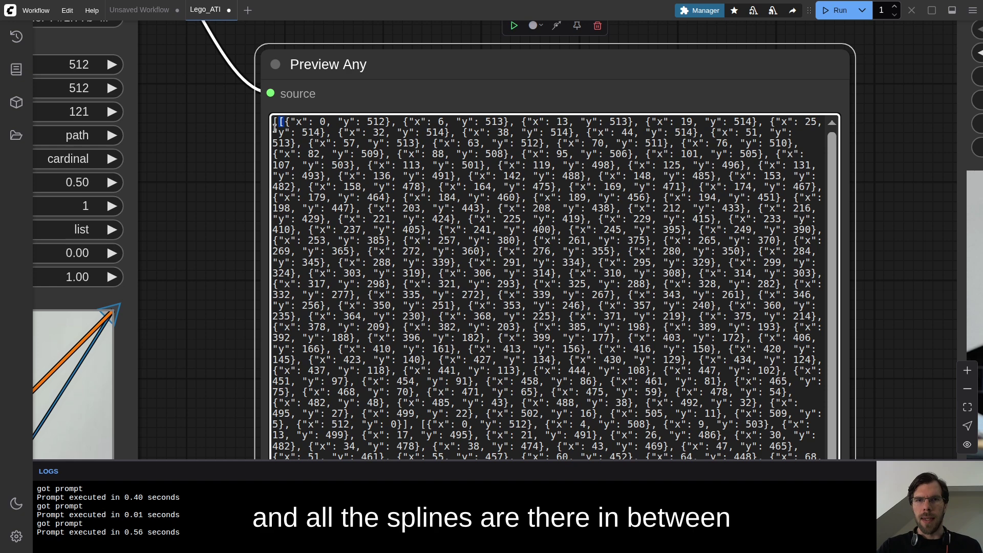
{"action": "left_click", "coordinate": [281, 133]}
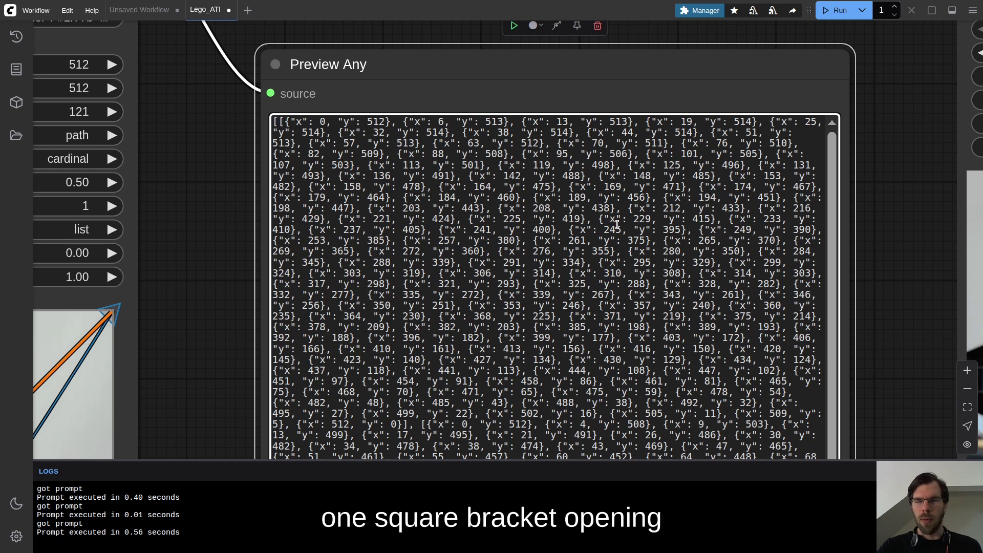
{"action": "left_click_drag", "start_coordinate": [904, 257], "coordinate": [753, 62]}
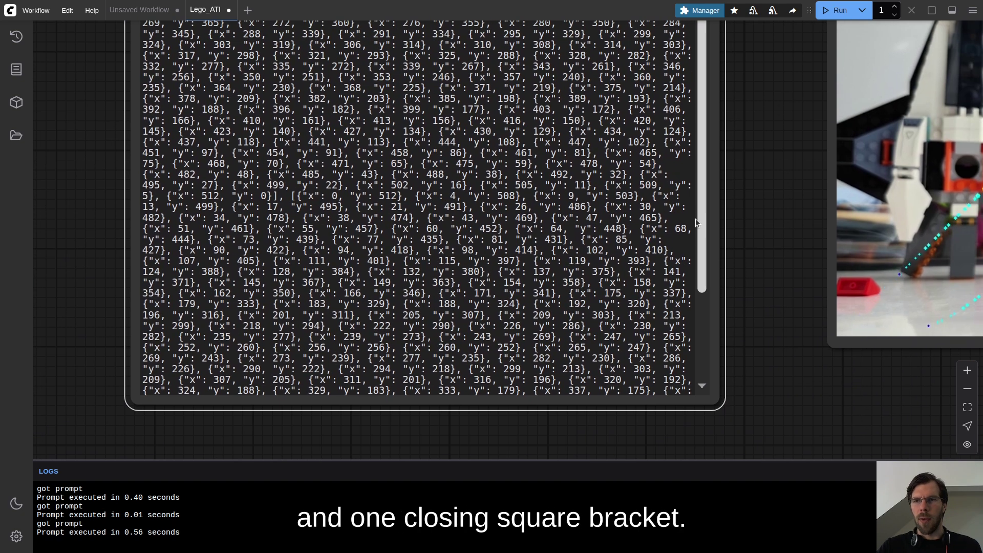
{"action": "scroll", "coordinate": [698, 222], "scroll_direction": "down", "scroll_amount": 3}
{"action": "mouse_move", "coordinate": [327, 388]}
{"action": "left_mouse_down"}
{"action": "mouse_move", "coordinate": [356, 383]}
{"action": "mouse_move", "coordinate": [334, 388]}
{"action": "left_mouse_up"}
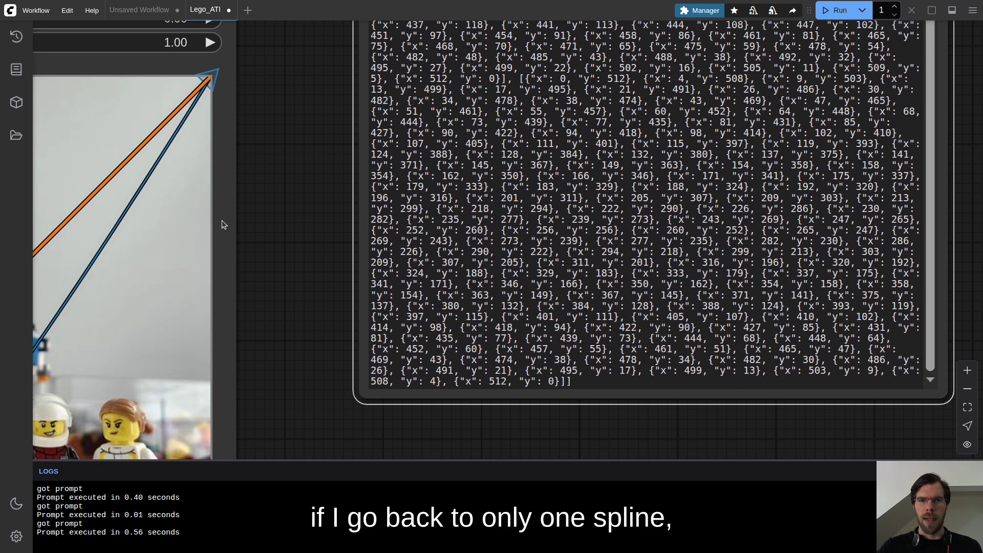
Delete the current spline from the copied Spline Editor, rerun the workflow, and check the closing bracket for a single spline
{"action": "right_click", "coordinate": [177, 210]}
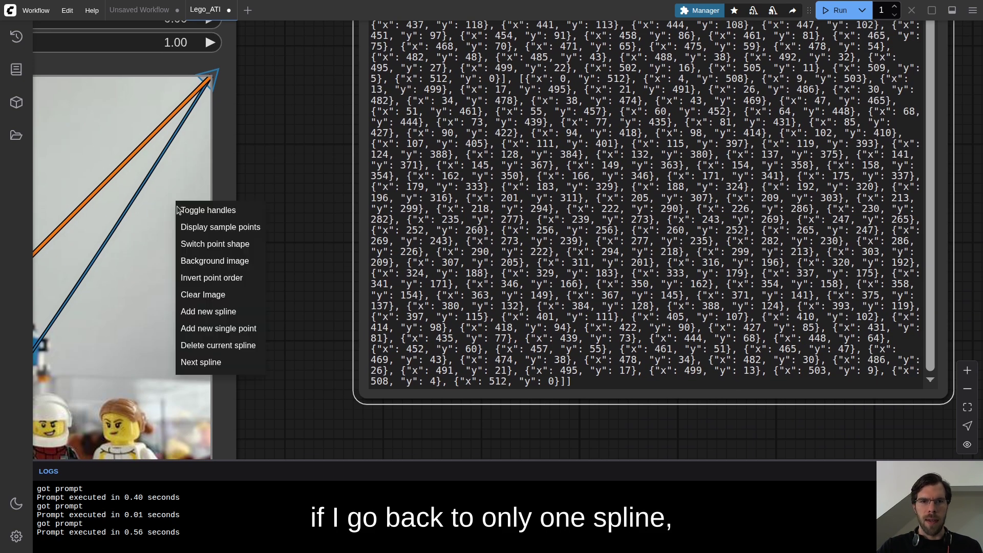
{"action": "left_click", "coordinate": [228, 344]}
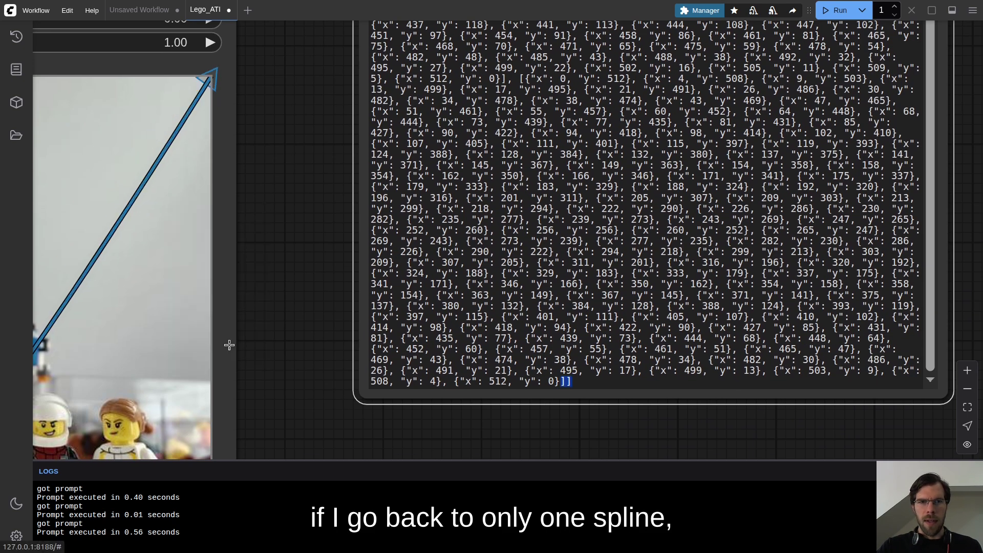
{"action": "left_click", "coordinate": [842, 13]}
{"action": "left_click_drag", "start_coordinate": [383, 190], "coordinate": [388, 191]}
Add a new spline next to the remaining one, rerun the workflow, and check the closing brackets at the text's end
{"action": "right_click", "coordinate": [149, 217]}
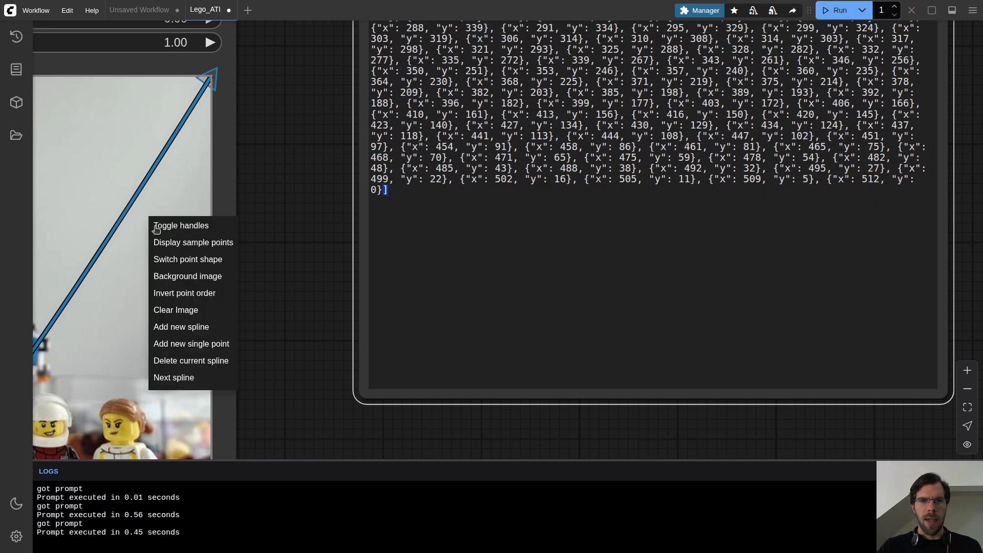
{"action": "left_click", "coordinate": [198, 332]}
{"action": "left_click", "coordinate": [838, 10]}
{"action": "scroll", "coordinate": [661, 359], "scroll_direction": "down", "scroll_amount": 3}
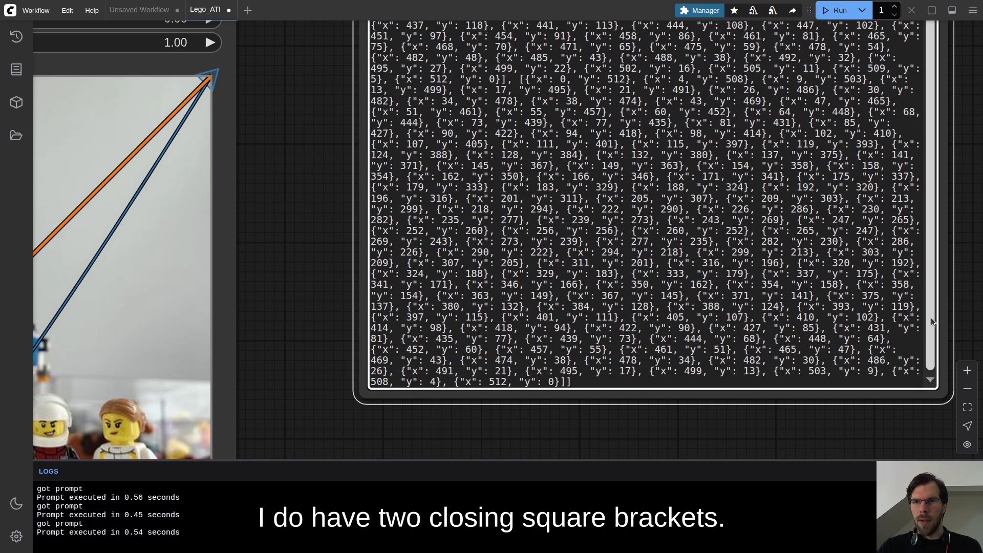
{"action": "scroll", "coordinate": [245, 273], "scroll_direction": "down", "scroll_amount": 3}
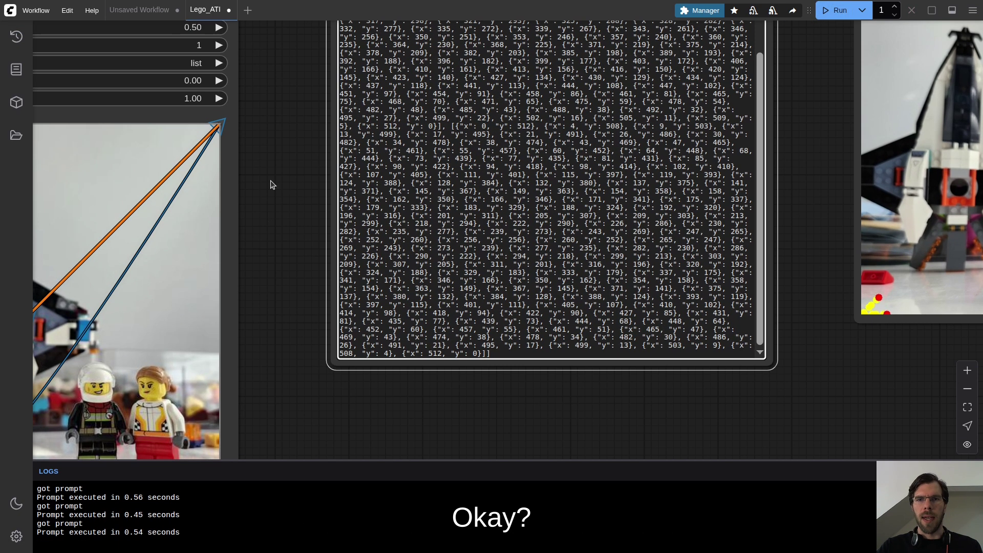
Add an Append Strings To List node above the copied WanVideo ATI Tracks Visualize node
{"action": "scroll", "coordinate": [270, 216], "scroll_direction": "up", "scroll_amount": 1}
{"action": "scroll", "coordinate": [281, 275], "scroll_direction": "up", "scroll_amount": 1}
{"action": "scroll", "coordinate": [281, 281], "scroll_direction": "down", "scroll_amount": 2}
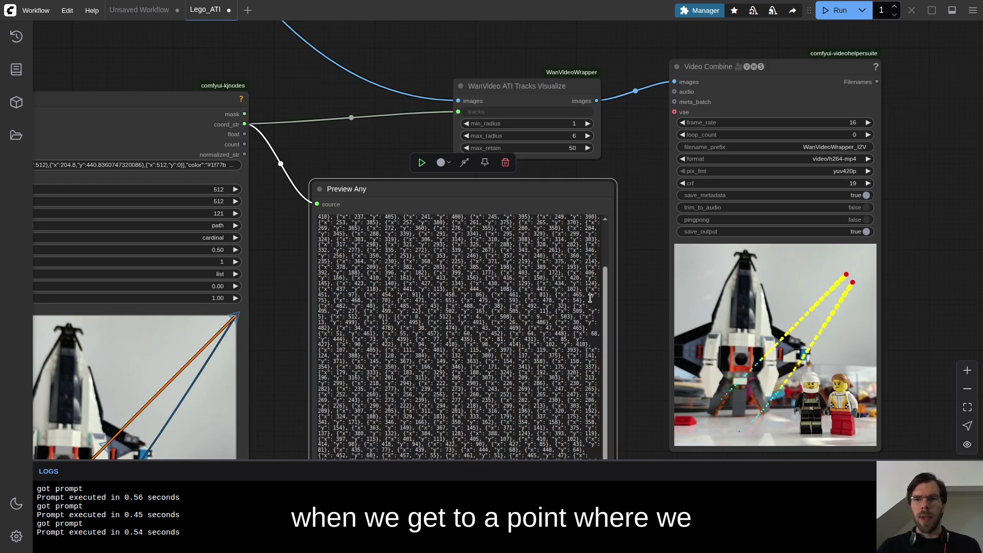
{"action": "scroll", "coordinate": [594, 287], "scroll_direction": "up", "scroll_amount": 2}
{"action": "left_click_drag", "start_coordinate": [388, 101], "coordinate": [424, 188]}
{"action": "double_click", "coordinate": [480, 122]}
{"action": "type", "text": "append"}
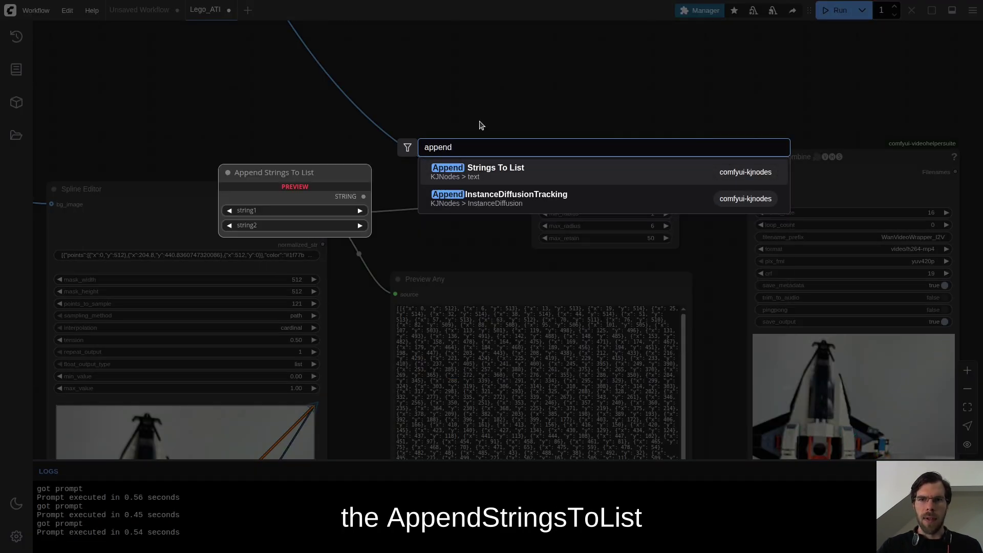
{"action": "left_click", "coordinate": [495, 171]}
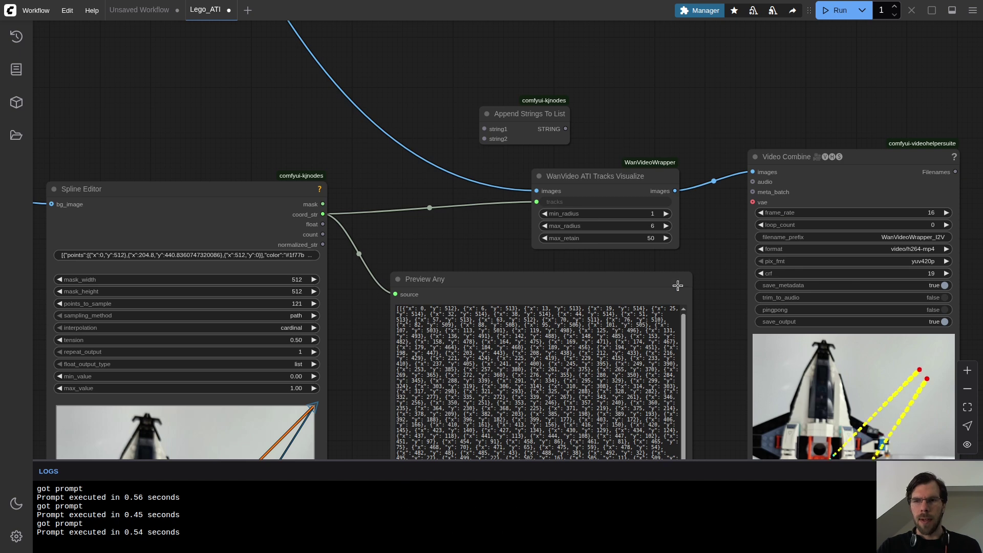
Delete the group of copied test nodes used to inspect the coordinate strings
{"action": "scroll", "coordinate": [717, 261], "scroll_direction": "down", "scroll_amount": 8}
{"action": "left_click_drag", "start_coordinate": [490, 194], "coordinate": [767, 278]}
{"action": "key", "text": "Delete"}
Move the image, resize, note and first Spline Editor nodes left to make room for another Spline Editor
{"action": "scroll", "coordinate": [478, 270], "scroll_direction": "up", "scroll_amount": 10}
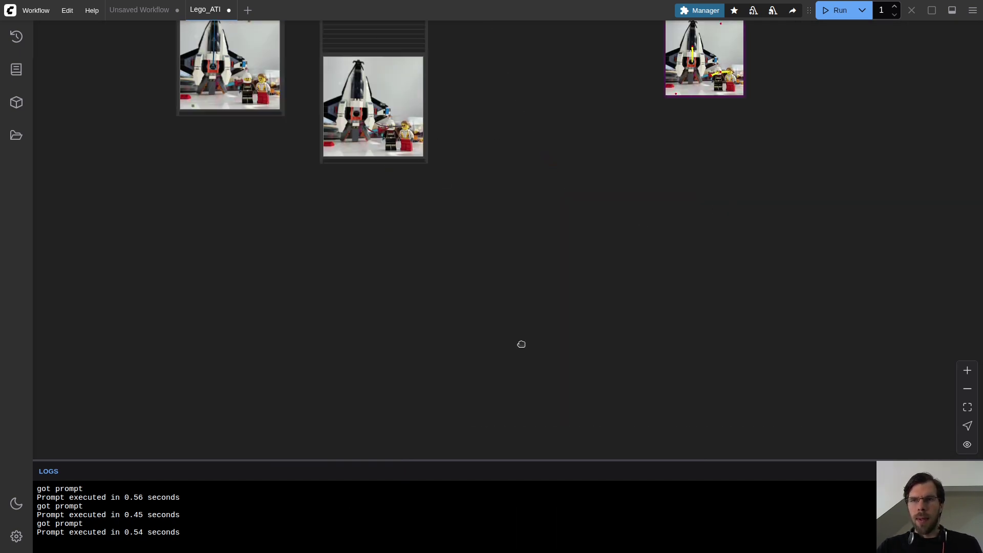
{"action": "scroll", "coordinate": [567, 145], "scroll_direction": "up", "scroll_amount": 5}
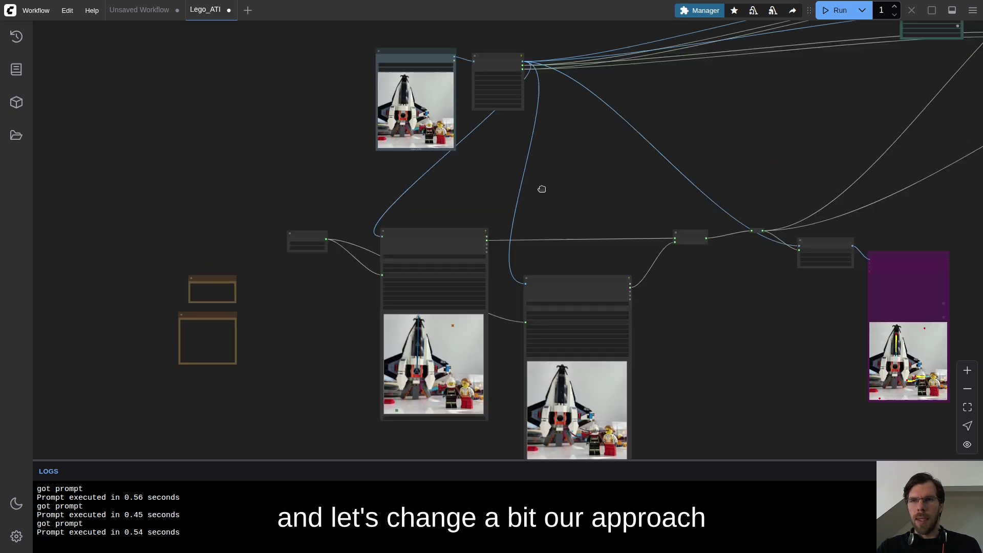
{"action": "left_click_drag", "start_coordinate": [287, 87], "coordinate": [574, 195]}
{"action": "left_click_drag", "start_coordinate": [482, 128], "coordinate": [195, 132]}
{"action": "left_click_drag", "start_coordinate": [501, 422], "coordinate": [516, 286]}
{"action": "scroll", "coordinate": [645, 361], "scroll_direction": "down", "scroll_amount": 2}
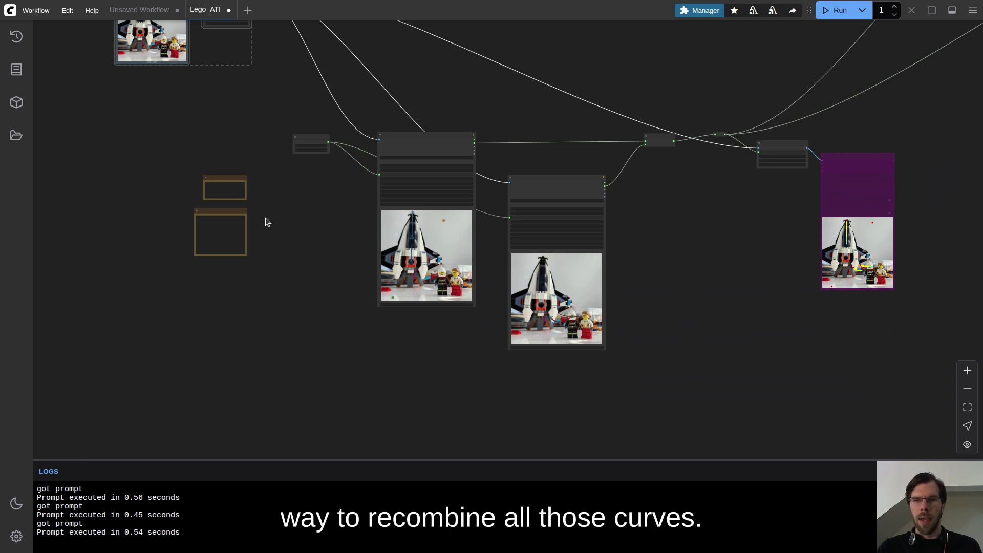
{"action": "left_click_drag", "start_coordinate": [121, 129], "coordinate": [408, 233]}
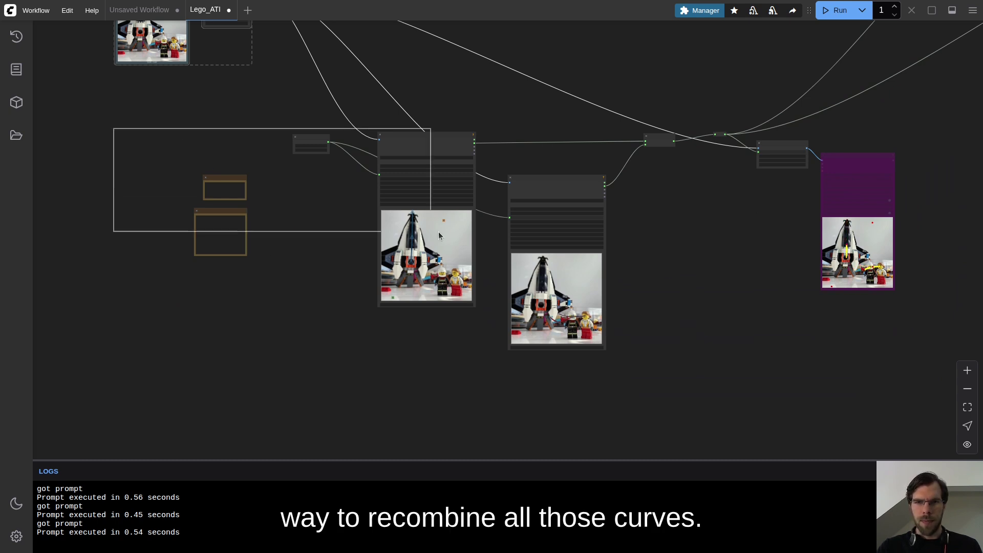
{"action": "left_click_drag", "start_coordinate": [401, 149], "coordinate": [192, 149]}
{"action": "left_click_drag", "start_coordinate": [330, 88], "coordinate": [518, 224]}
{"action": "left_click_drag", "start_coordinate": [208, 70], "coordinate": [469, 200]}
{"action": "left_click_drag", "start_coordinate": [429, 131], "coordinate": [276, 141]}
Duplicate the minifigures' Spline Editor with its input connections and place the copy beside the original
{"action": "scroll", "coordinate": [465, 423], "scroll_direction": "up", "scroll_amount": 5}
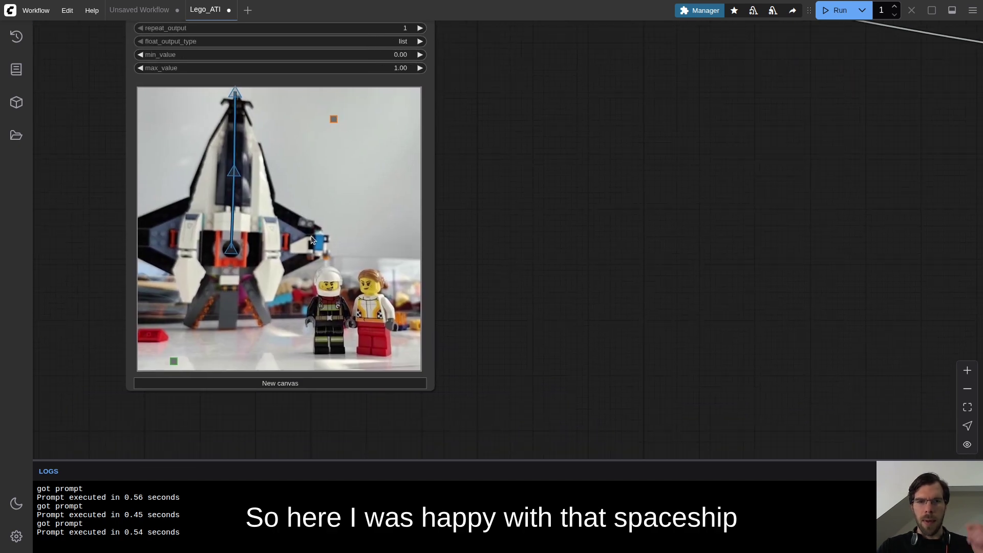
{"action": "scroll", "coordinate": [555, 296], "scroll_direction": "down", "scroll_amount": 4}
{"action": "left_click_drag", "start_coordinate": [805, 171], "coordinate": [481, 218]}
{"action": "left_click_drag", "start_coordinate": [746, 94], "coordinate": [345, 71]}
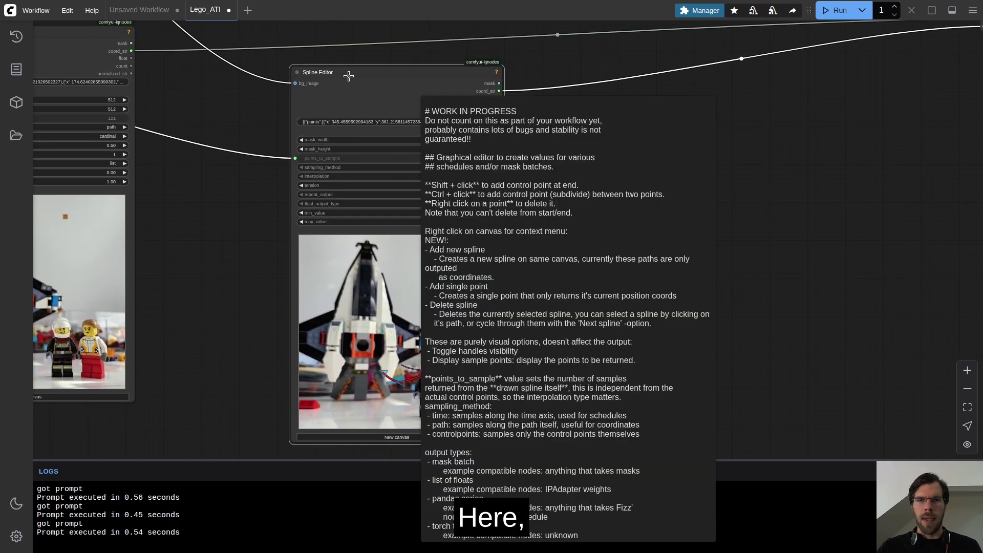
{"action": "key", "text": "ctrl+shift+v"}
{"action": "left_click_drag", "start_coordinate": [678, 125], "coordinate": [691, 93]}
Delete the astronaut's red spline from the original minifigure Spline Editor, keeping the woman's purple spline
{"action": "scroll", "coordinate": [498, 419], "scroll_direction": "up", "scroll_amount": 10}
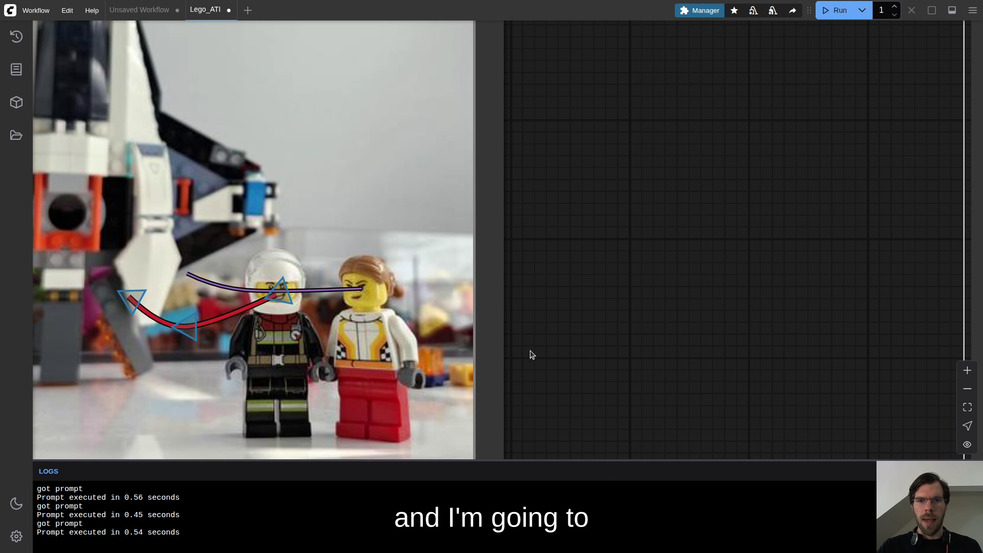
{"action": "left_click_drag", "start_coordinate": [527, 362], "coordinate": [860, 279]}
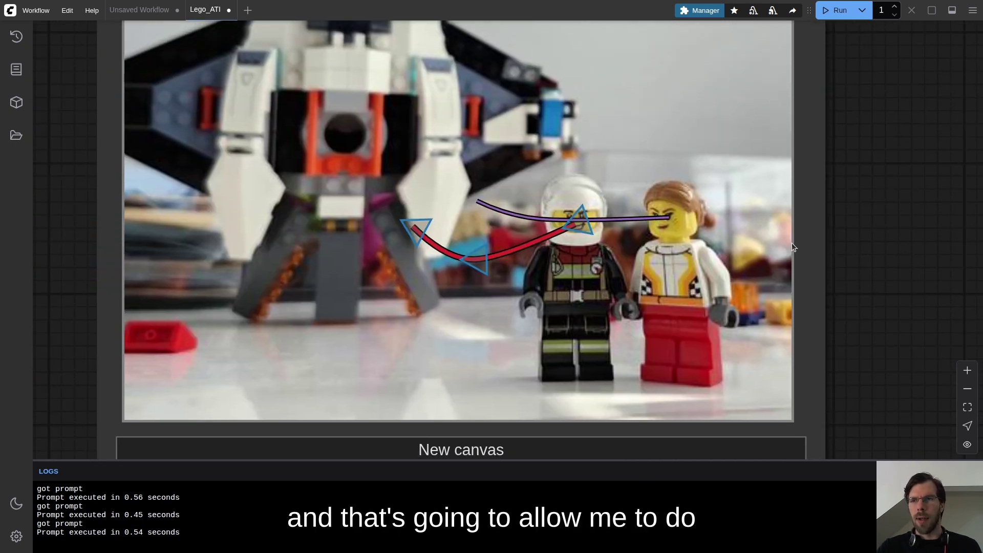
{"action": "scroll", "coordinate": [876, 220], "scroll_direction": "down", "scroll_amount": 8}
{"action": "left_click_drag", "start_coordinate": [875, 220], "coordinate": [610, 209]}
{"action": "left_click_drag", "start_coordinate": [648, 102], "coordinate": [665, 434]}
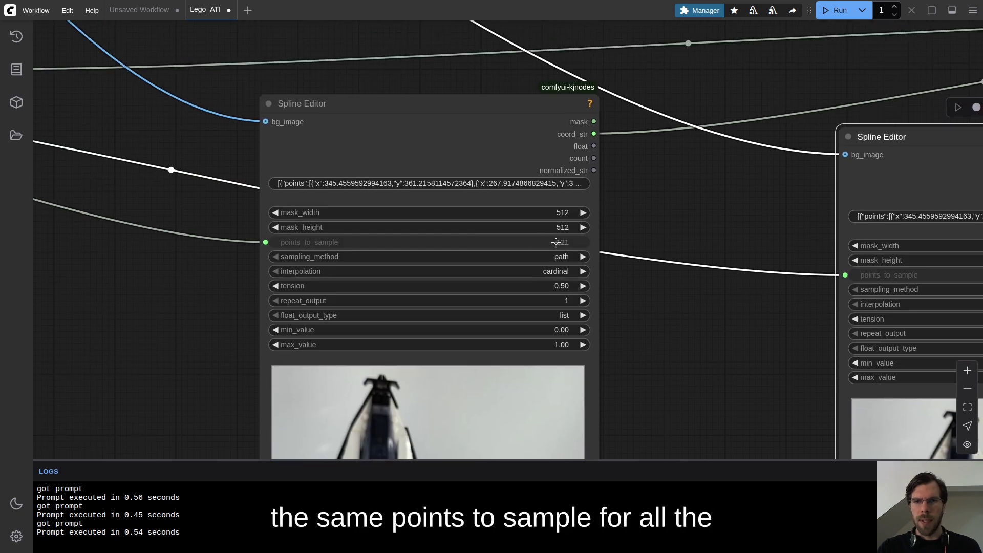
{"action": "left_click_drag", "start_coordinate": [678, 399], "coordinate": [686, 87]}
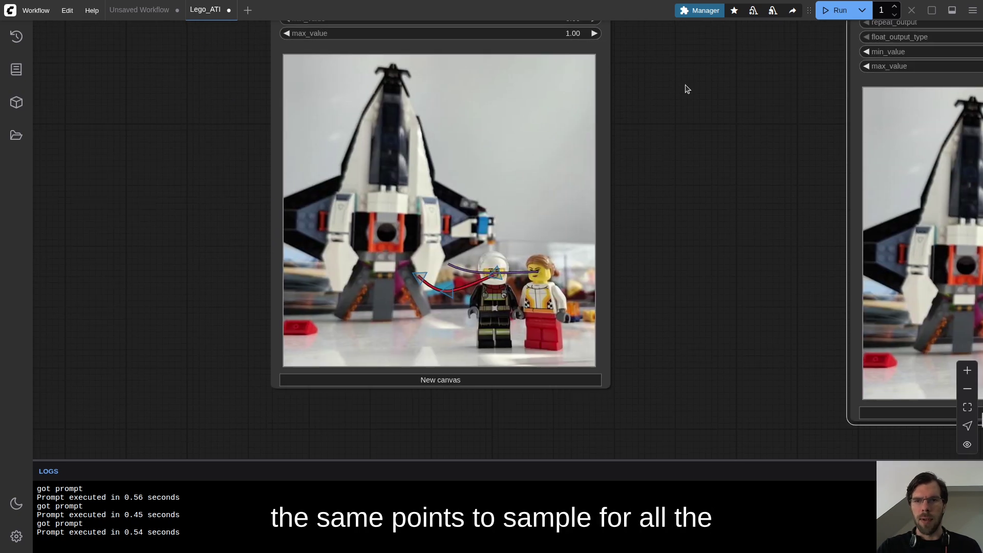
{"action": "right_click", "coordinate": [472, 285]}
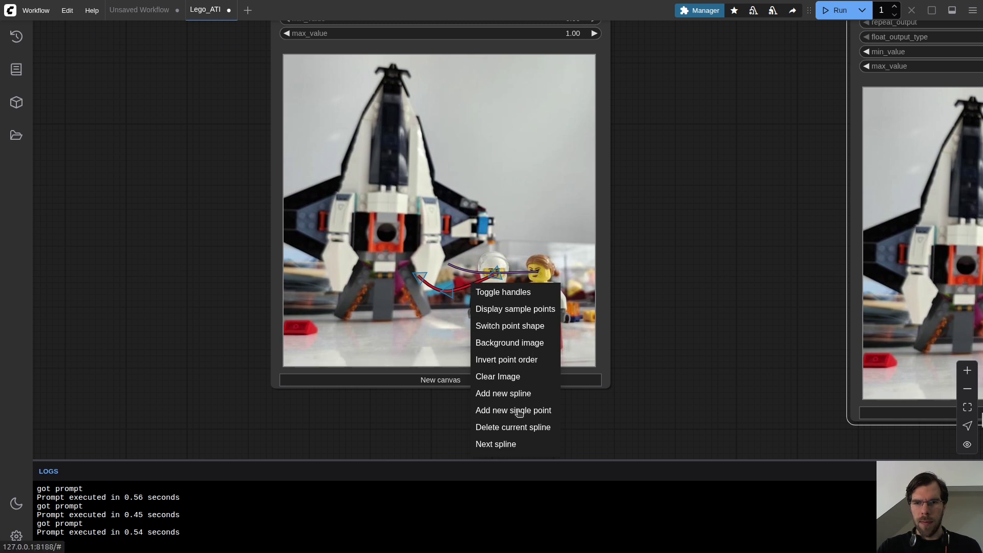
{"action": "left_click", "coordinate": [523, 427]}
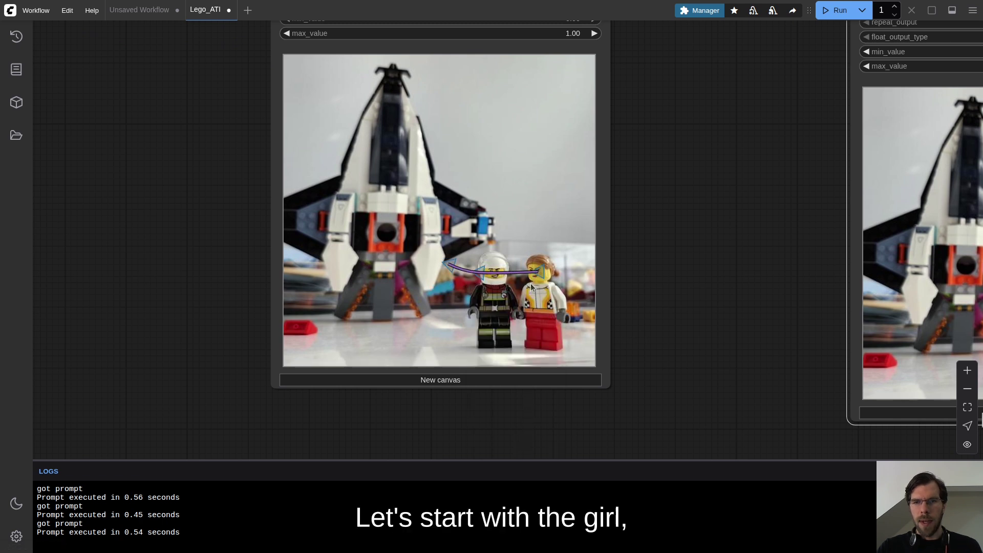
Reshape the woman's purple spline so it starts at her head, swings outward and turns back towards the astronaut's face
{"action": "scroll", "coordinate": [659, 270], "scroll_direction": "up", "scroll_amount": 6}
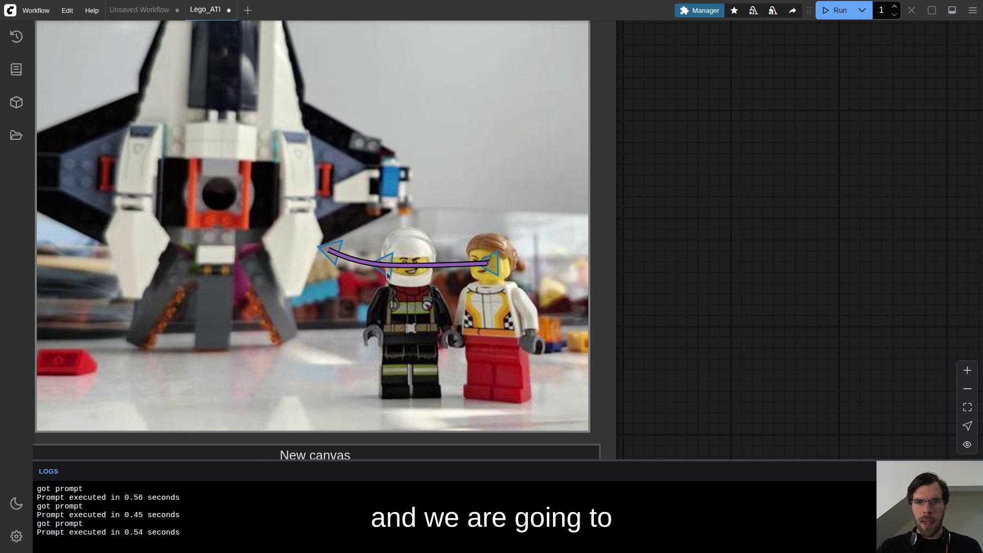
{"action": "left_click_drag", "start_coordinate": [389, 267], "coordinate": [514, 260]}
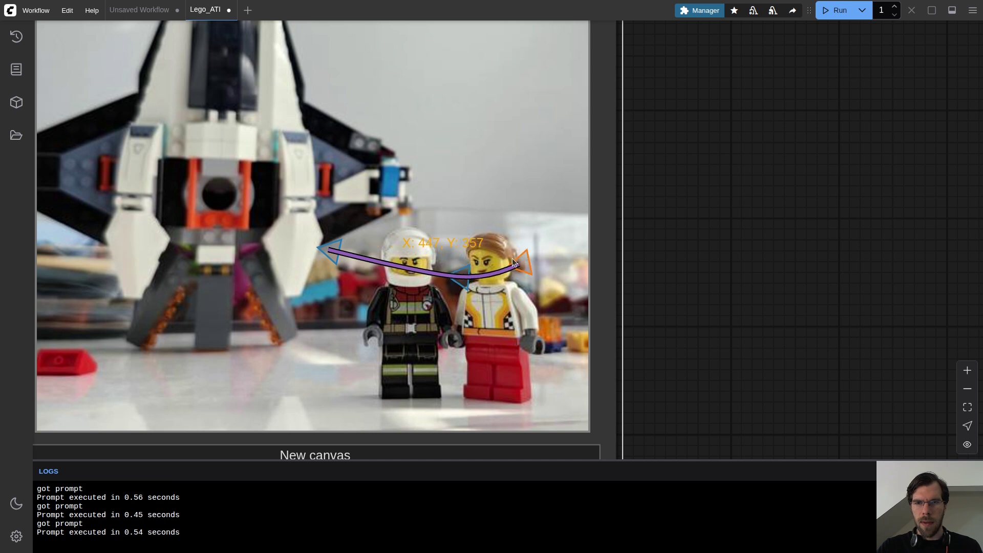
{"action": "left_click_drag", "start_coordinate": [467, 282], "coordinate": [511, 264]}
{"action": "left_click_drag", "start_coordinate": [315, 255], "coordinate": [530, 281]}
Display the sample points along the woman's spline and inspect their distribution
{"action": "scroll", "coordinate": [640, 246], "scroll_direction": "down", "scroll_amount": 6}
{"action": "right_click", "coordinate": [581, 250]}
{"action": "left_click", "coordinate": [633, 268]}
{"action": "scroll", "coordinate": [651, 261], "scroll_direction": "up", "scroll_amount": 10}
{"action": "scroll", "coordinate": [569, 271], "scroll_direction": "left", "scroll_amount": 3}
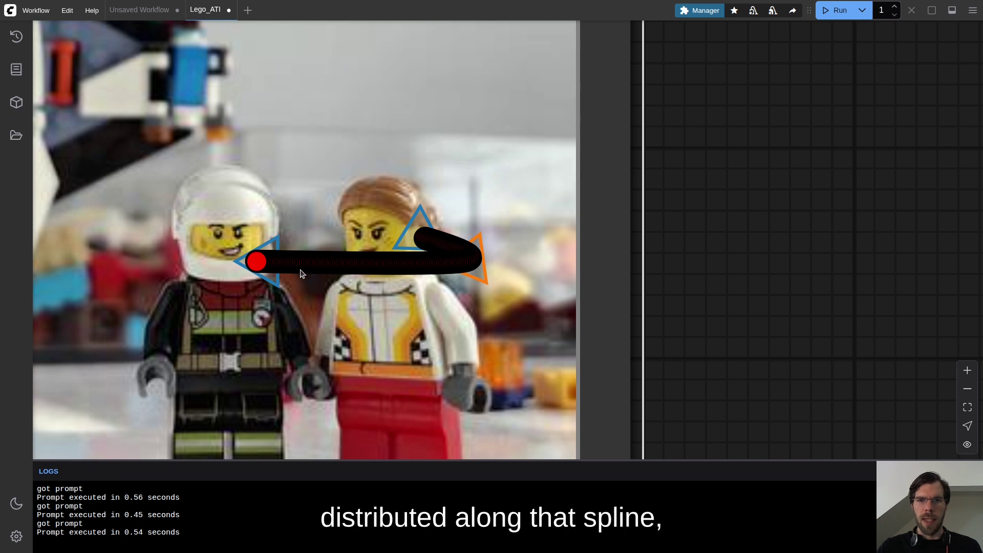
Set the sampling method of the woman's Spline Editor to speed
{"action": "scroll", "coordinate": [615, 268], "scroll_direction": "down", "scroll_amount": 5}
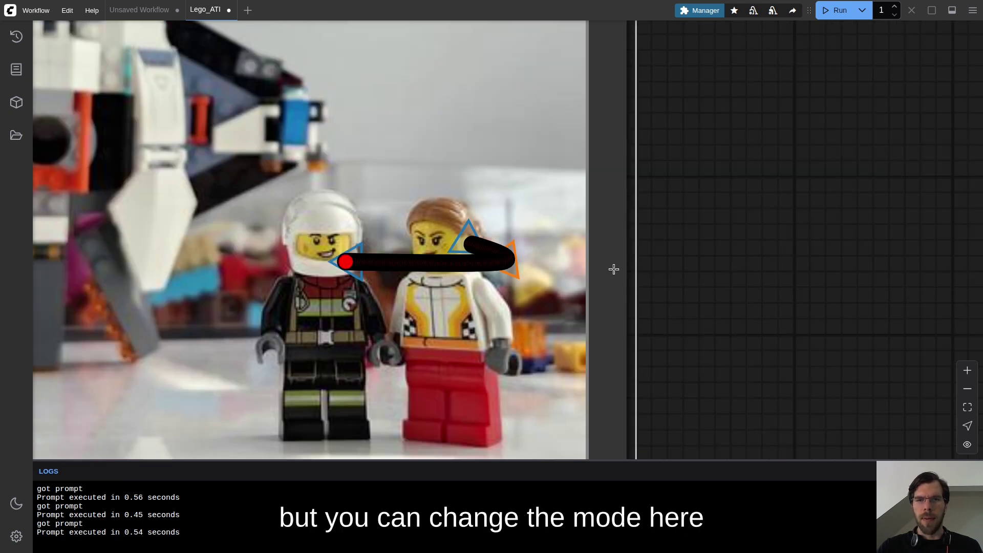
{"action": "scroll", "coordinate": [685, 103], "scroll_direction": "up", "scroll_amount": 6}
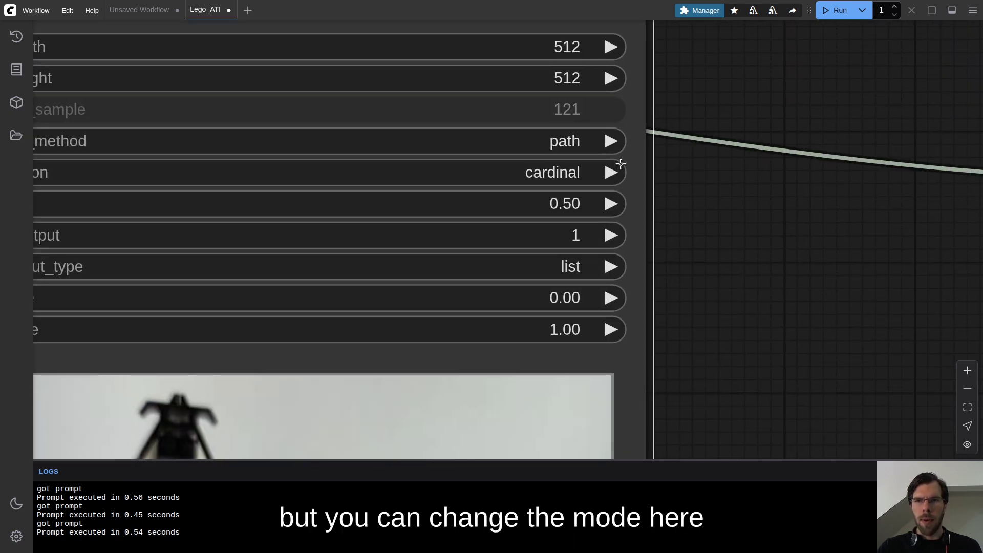
{"action": "left_click", "coordinate": [551, 140]}
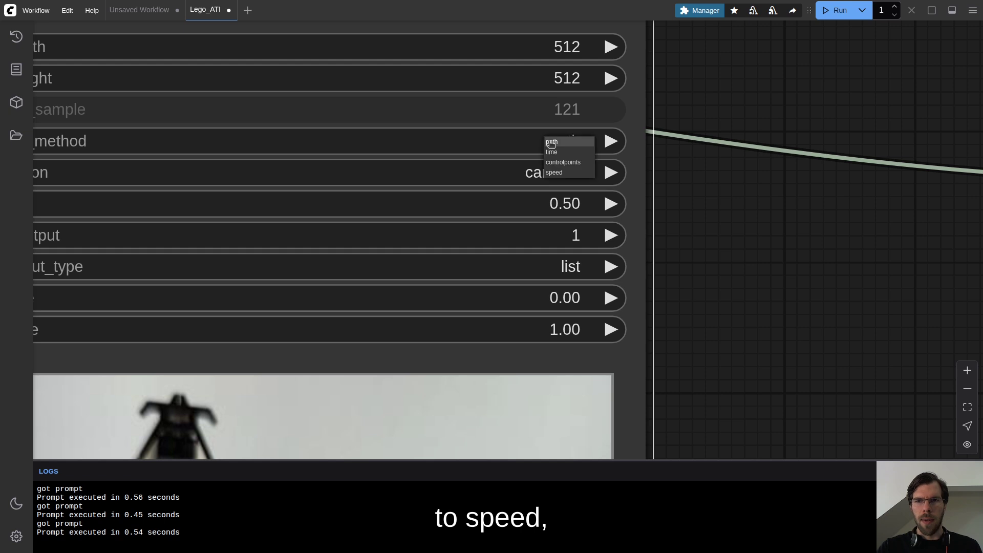
{"action": "left_click", "coordinate": [553, 173]}
{"action": "scroll", "coordinate": [731, 197], "scroll_direction": "down", "scroll_amount": 6}
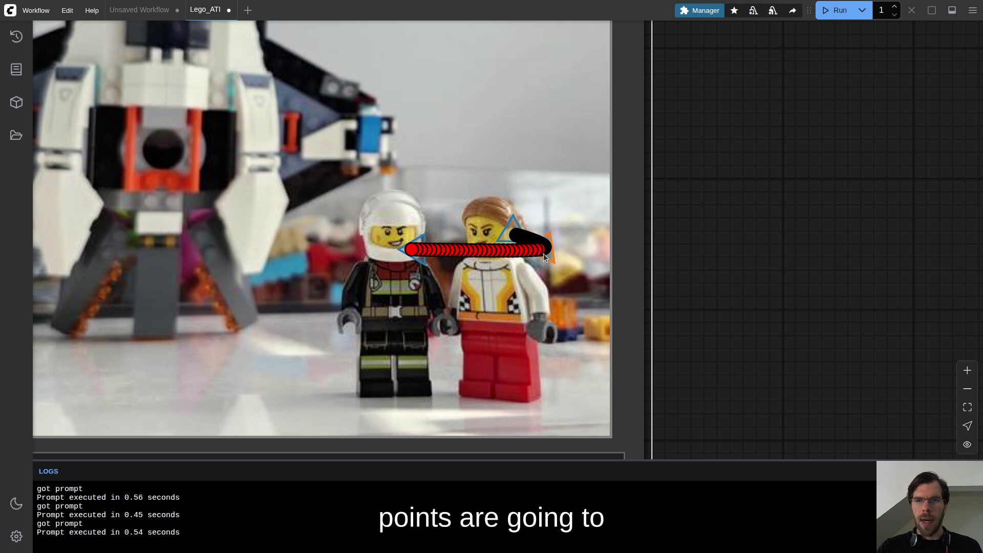
Try different positions for the middle and end control points of the woman's spline to compare sample point spacing
{"action": "left_click_drag", "start_coordinate": [540, 258], "coordinate": [572, 355]}
{"action": "left_click_drag", "start_coordinate": [402, 244], "coordinate": [182, 276]}
{"action": "left_click_drag", "start_coordinate": [584, 361], "coordinate": [547, 347]}
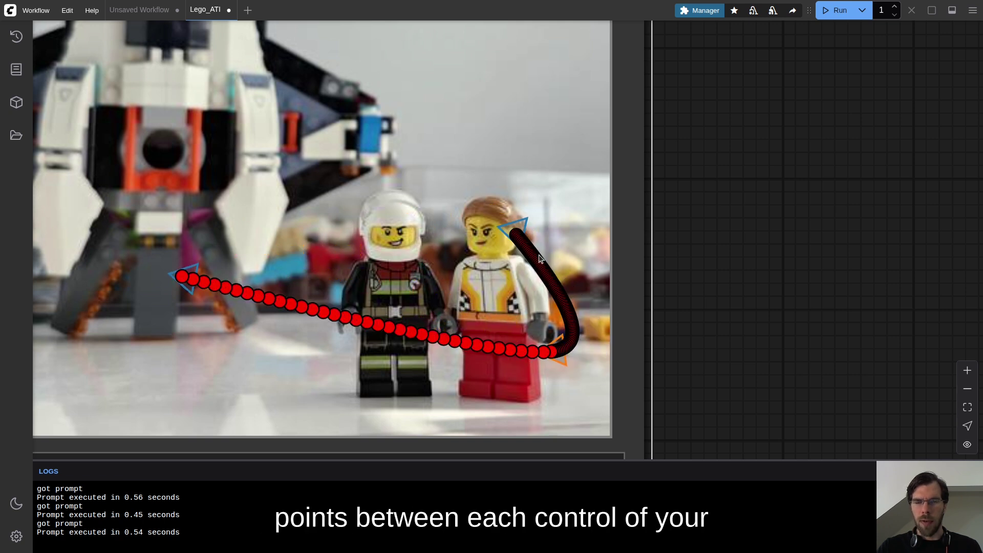
{"action": "left_click_drag", "start_coordinate": [555, 353], "coordinate": [568, 266]}
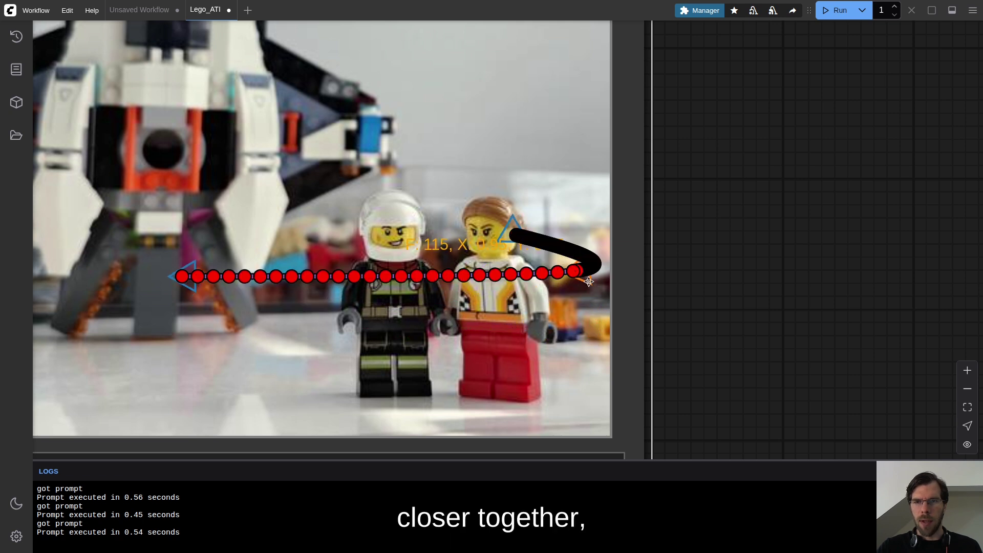
{"action": "left_click_drag", "start_coordinate": [589, 282], "coordinate": [543, 251]}
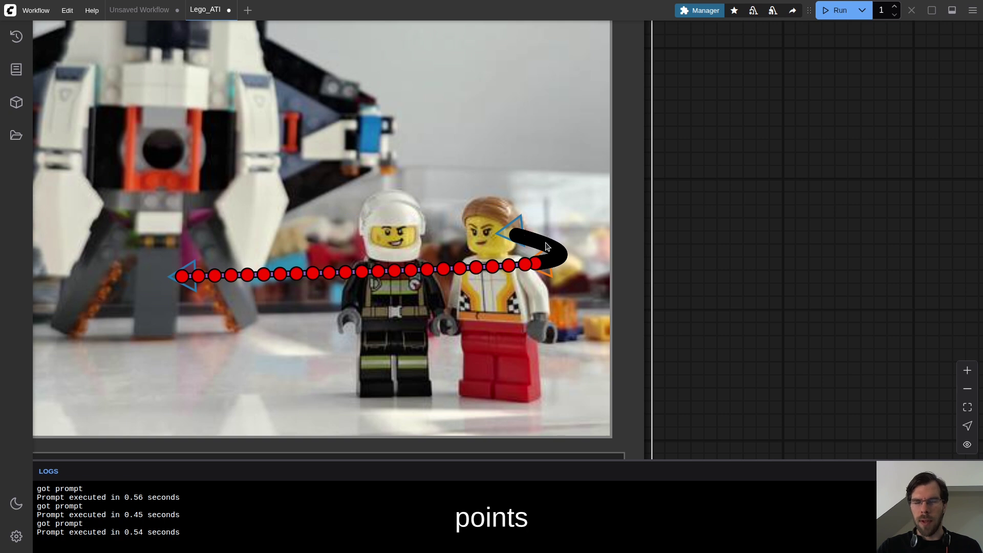
{"action": "mouse_move", "coordinate": [509, 230]}
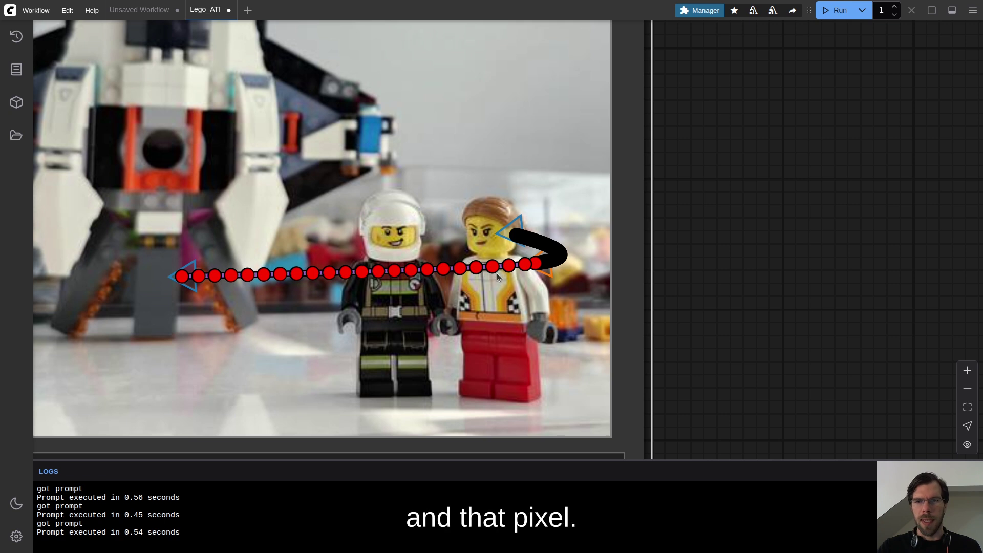
{"action": "mouse_move", "coordinate": [535, 253]}
{"action": "mouse_move", "coordinate": [534, 254]}
{"action": "left_mouse_down"}
{"action": "mouse_move", "coordinate": [523, 254]}
{"action": "mouse_move", "coordinate": [543, 273]}
{"action": "mouse_move", "coordinate": [532, 271]}
{"action": "left_mouse_up"}
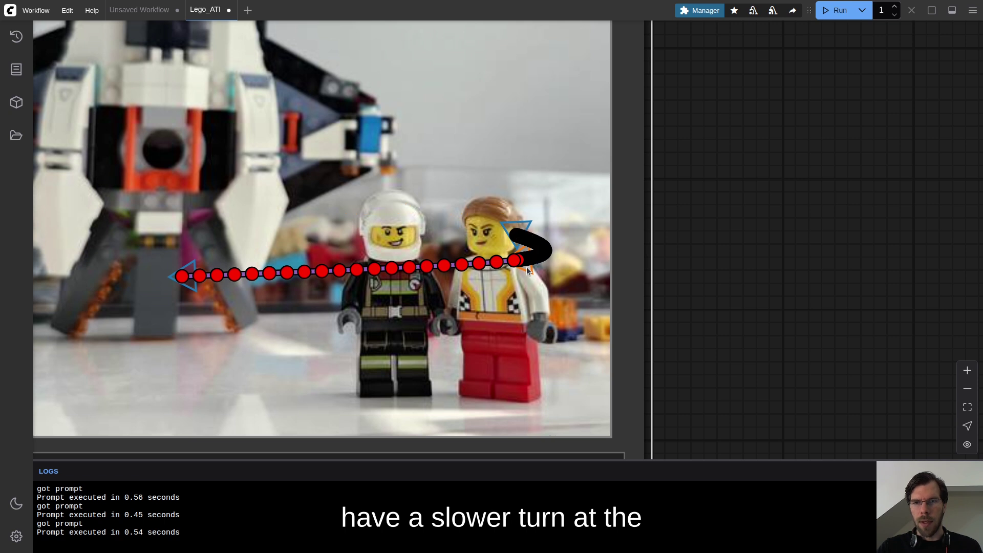
Shorten the woman's spline so it turns just beyond her head and ends between the two minifigures
{"action": "left_click", "coordinate": [175, 277]}
{"action": "left_click_drag", "start_coordinate": [176, 277], "coordinate": [435, 259]}
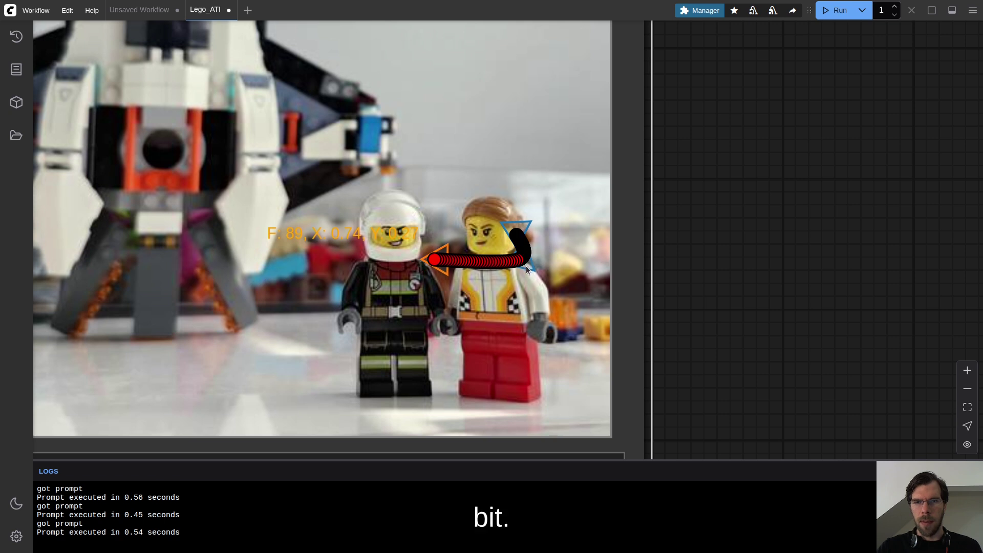
{"action": "left_click_drag", "start_coordinate": [530, 271], "coordinate": [546, 260]}
{"action": "left_click_drag", "start_coordinate": [442, 263], "coordinate": [442, 262]}
{"action": "mouse_move", "coordinate": [545, 254]}
{"action": "left_mouse_down"}
{"action": "mouse_move", "coordinate": [520, 236]}
{"action": "mouse_move", "coordinate": [566, 268]}
{"action": "mouse_move", "coordinate": [576, 258]}
{"action": "mouse_move", "coordinate": [558, 248]}
{"action": "left_mouse_up"}
{"action": "left_click_drag", "start_coordinate": [436, 259], "coordinate": [447, 249]}
Delete the woman's purple spline from the copied Spline Editor, keeping the astronaut's red spline
{"action": "scroll", "coordinate": [790, 238], "scroll_direction": "down", "scroll_amount": 3}
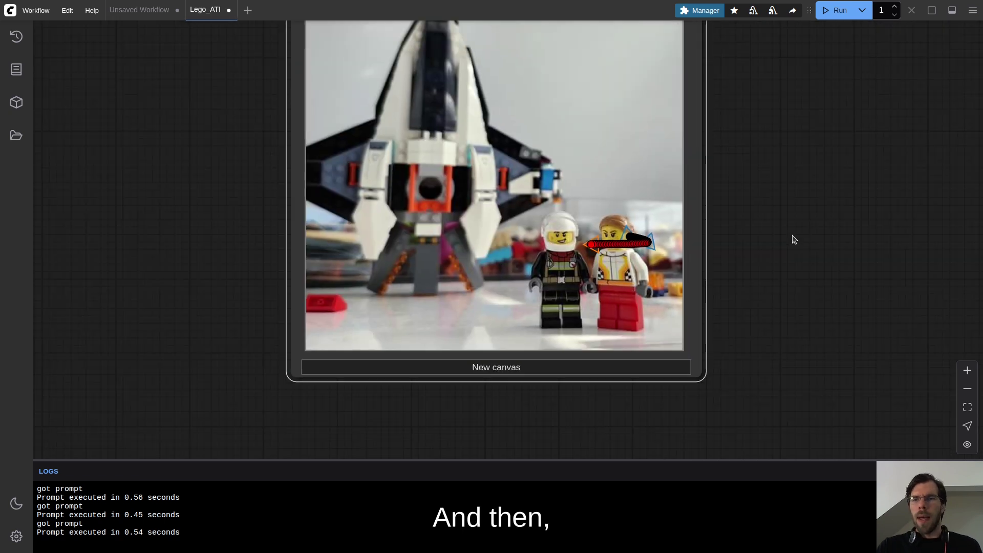
{"action": "left_click_drag", "start_coordinate": [719, 340], "coordinate": [529, 340]}
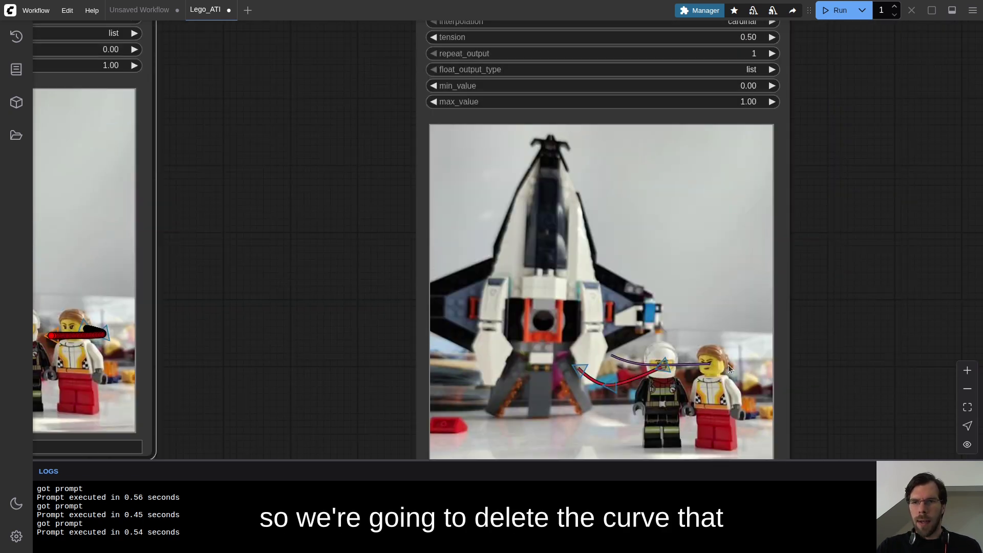
{"action": "right_click", "coordinate": [701, 339]}
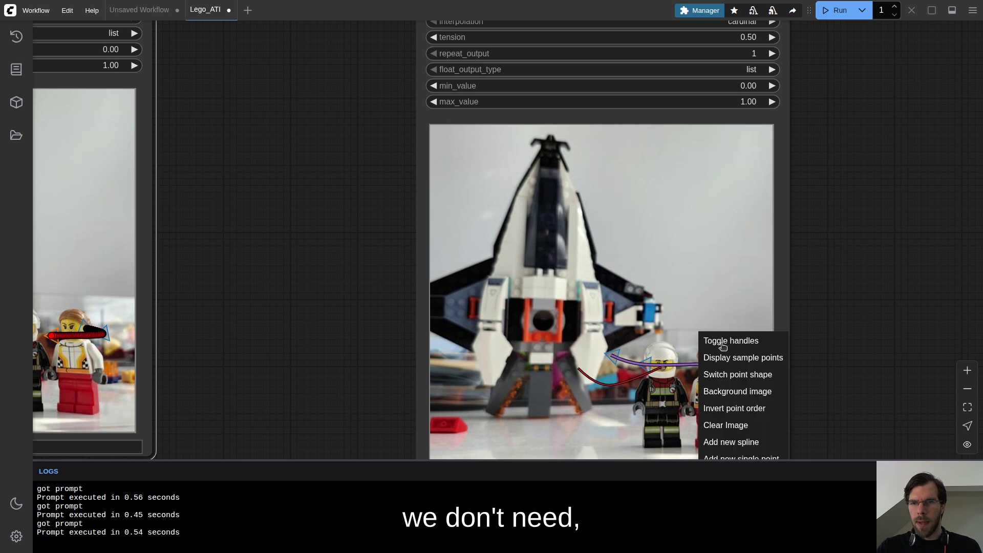
{"action": "left_click_drag", "start_coordinate": [856, 367], "coordinate": [788, 246]}
{"action": "right_click", "coordinate": [572, 179]}
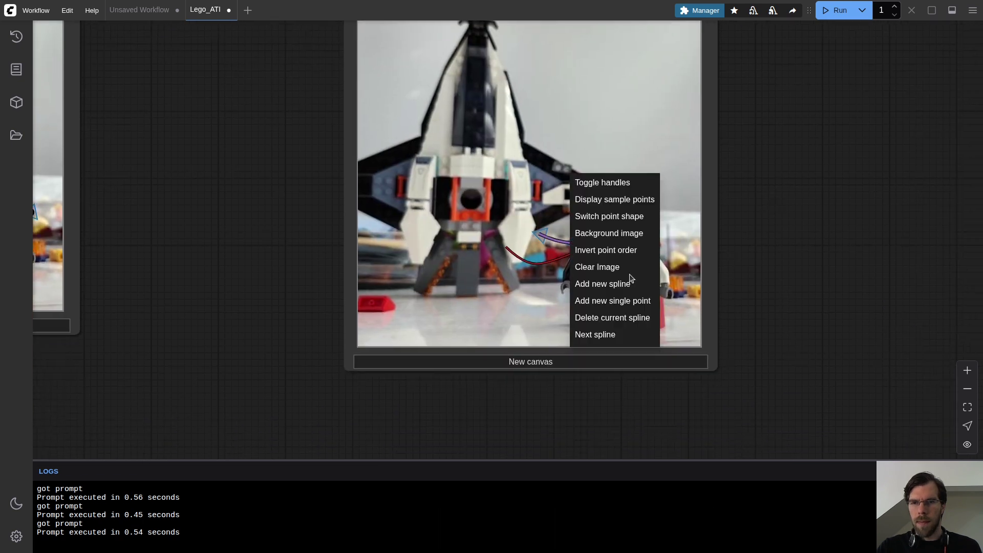
{"action": "left_click", "coordinate": [632, 319]}
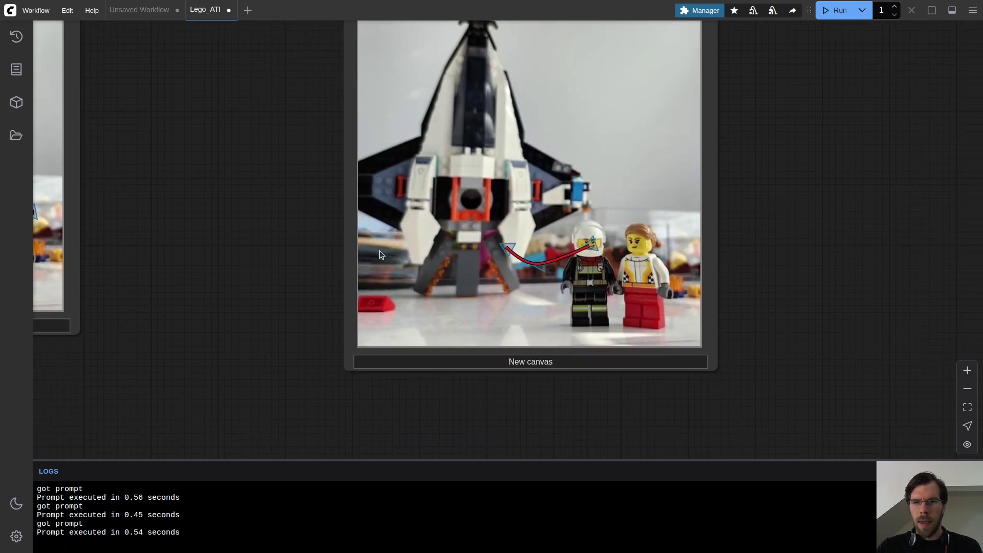
Reshape the astronaut's spline so it swings towards the woman, turns back and ends beneath the spaceship
{"action": "scroll", "coordinate": [195, 212], "scroll_direction": "up", "scroll_amount": 3}
{"action": "scroll", "coordinate": [204, 237], "scroll_direction": "down", "scroll_amount": 2}
{"action": "left_click_drag", "start_coordinate": [729, 270], "coordinate": [738, 267]}
{"action": "left_click_drag", "start_coordinate": [612, 270], "coordinate": [575, 277]}
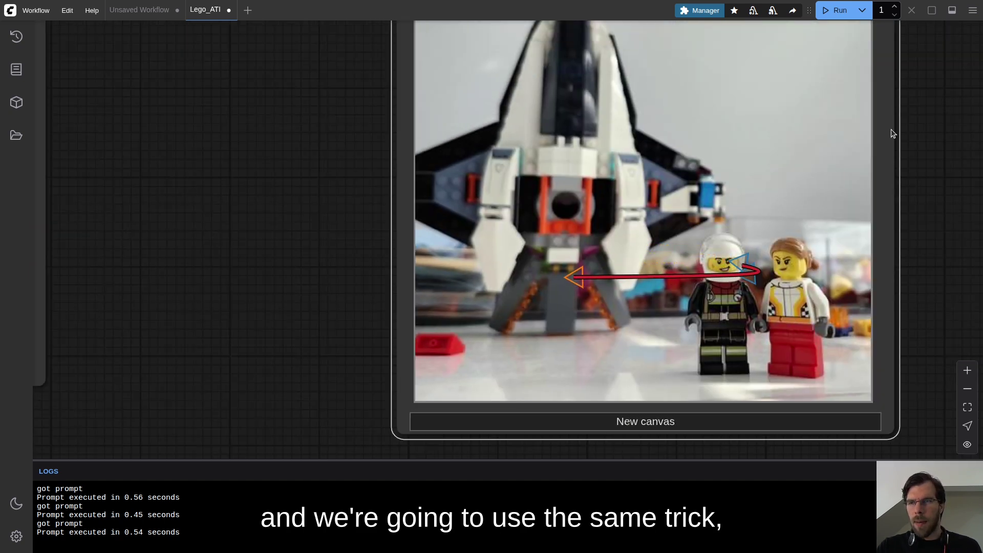
Display the sample points along the astronaut's spline
{"action": "right_click", "coordinate": [706, 197]}
{"action": "left_click", "coordinate": [930, 118]}
{"action": "right_click", "coordinate": [746, 190]}
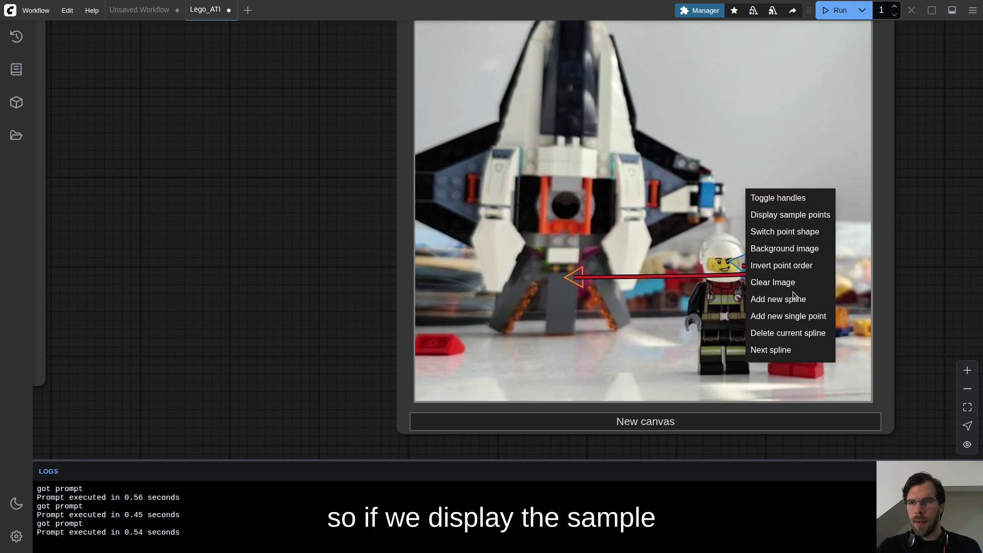
{"action": "left_click", "coordinate": [805, 216]}
Set the astronaut Spline Editor's sampling method to speed and check the resulting point spacing
{"action": "scroll", "coordinate": [896, 123], "scroll_direction": "up", "scroll_amount": 10}
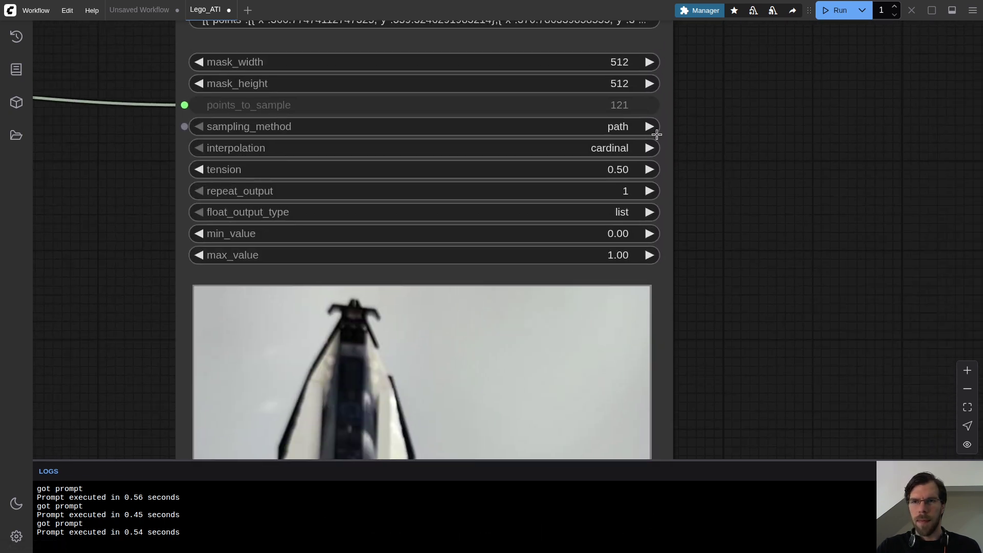
{"action": "left_click", "coordinate": [638, 134]}
{"action": "left_click", "coordinate": [657, 164]}
{"action": "scroll", "coordinate": [742, 200], "scroll_direction": "down", "scroll_amount": 10}
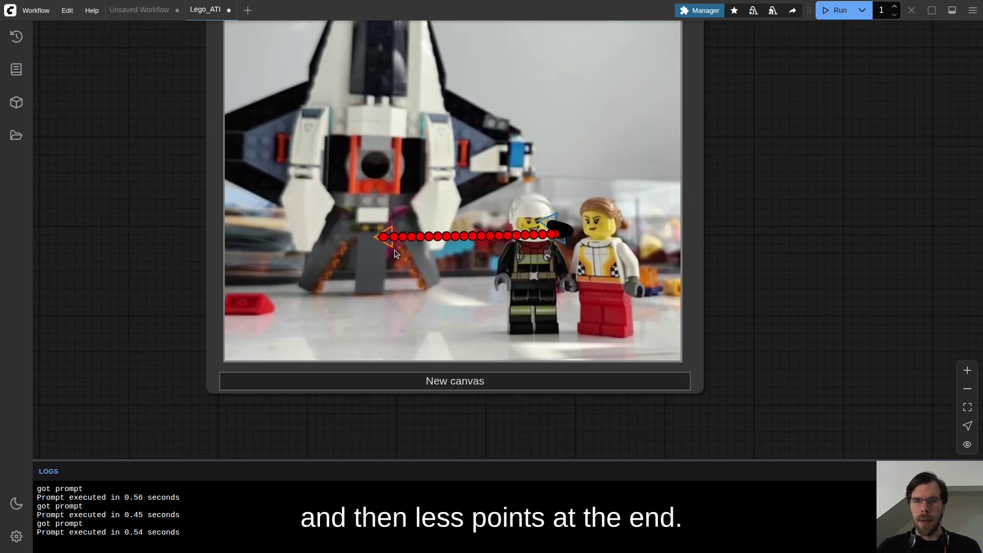
{"action": "scroll", "coordinate": [795, 204], "scroll_direction": "down", "scroll_amount": 5}
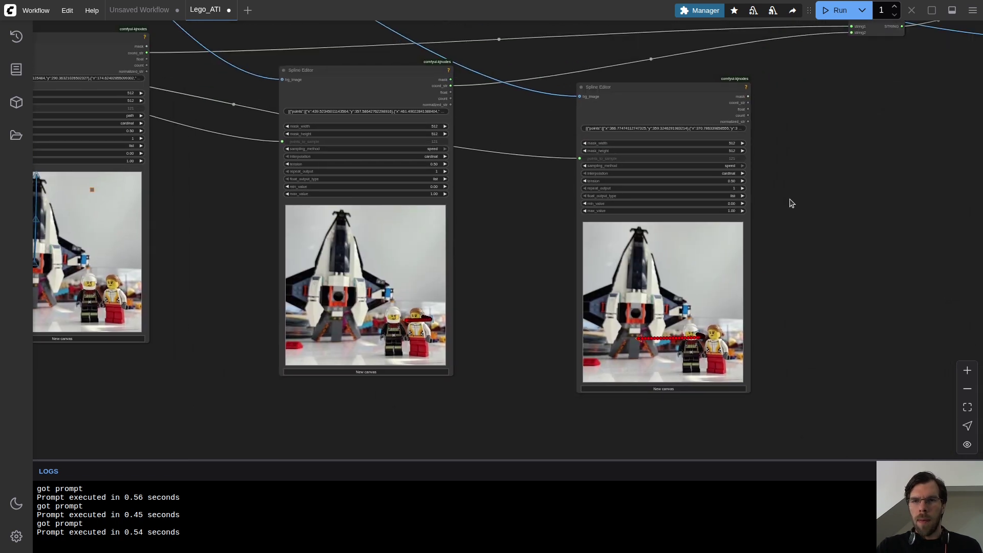
Disconnect the shared points_to_sample input from the astronaut's Spline Editor and set its points_to_sample to 70
{"action": "scroll", "coordinate": [765, 151], "scroll_direction": "up", "scroll_amount": 5}
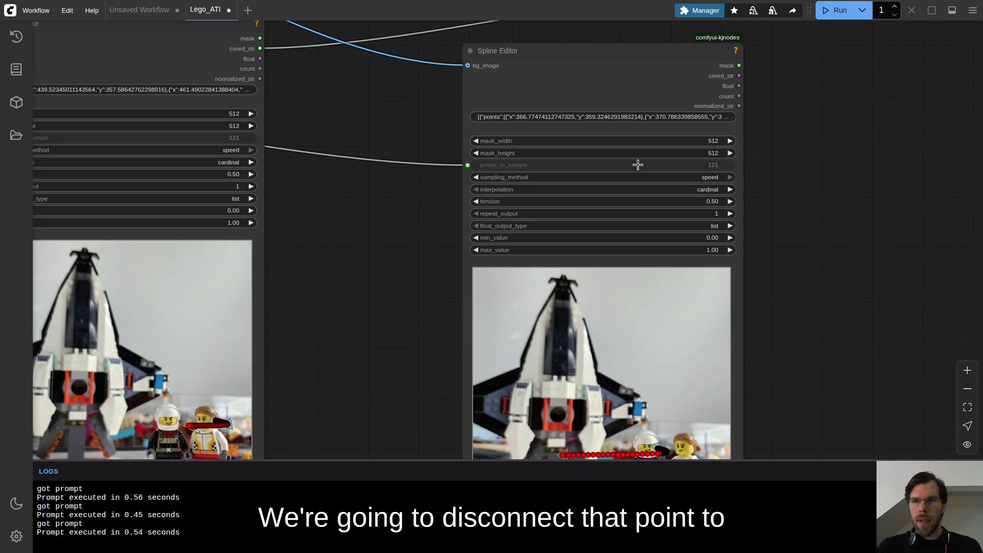
{"action": "left_click_drag", "start_coordinate": [466, 165], "coordinate": [412, 167]}
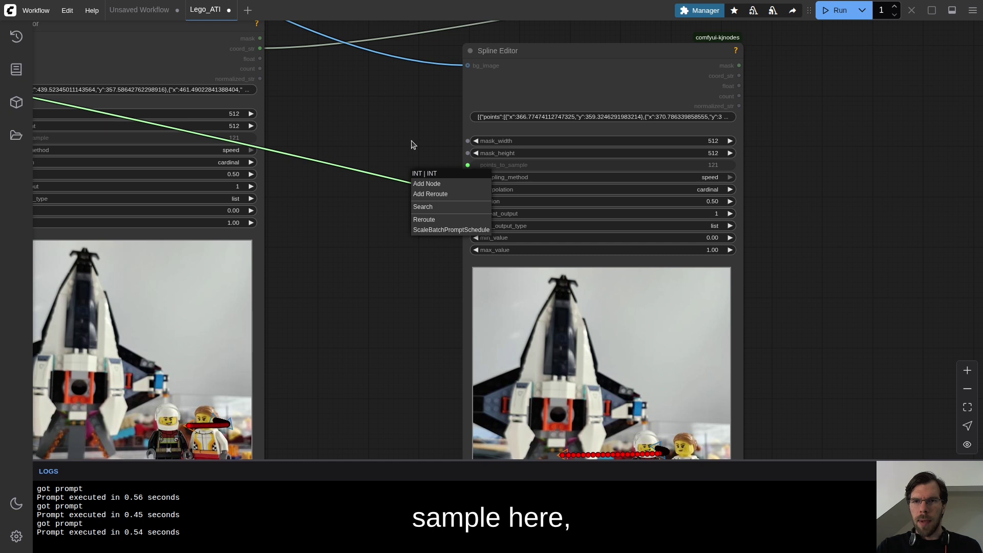
{"action": "left_click", "coordinate": [709, 165]}
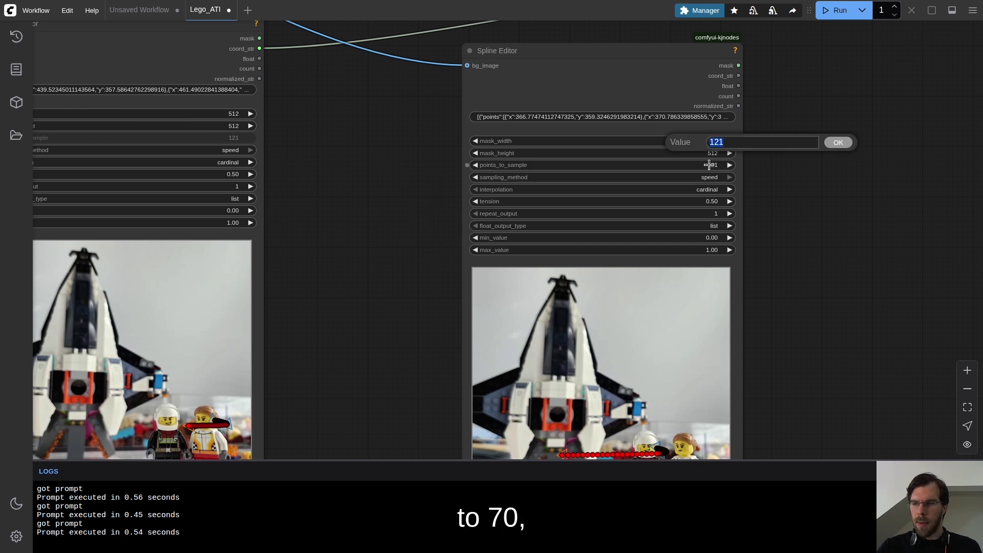
{"action": "type", "text": "70"}
{"action": "key", "text": "Return"}
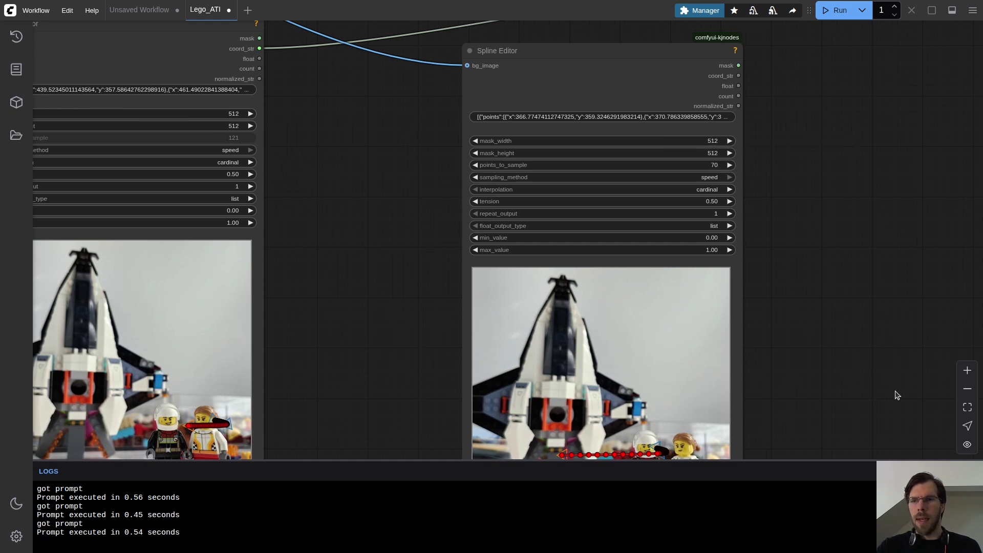
{"action": "left_click_drag", "start_coordinate": [820, 382], "coordinate": [797, 307]}
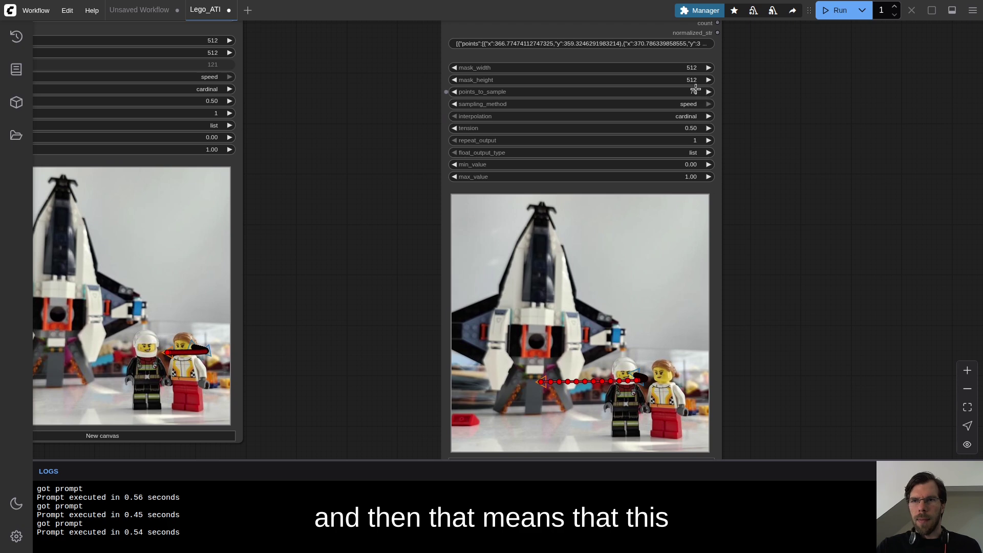
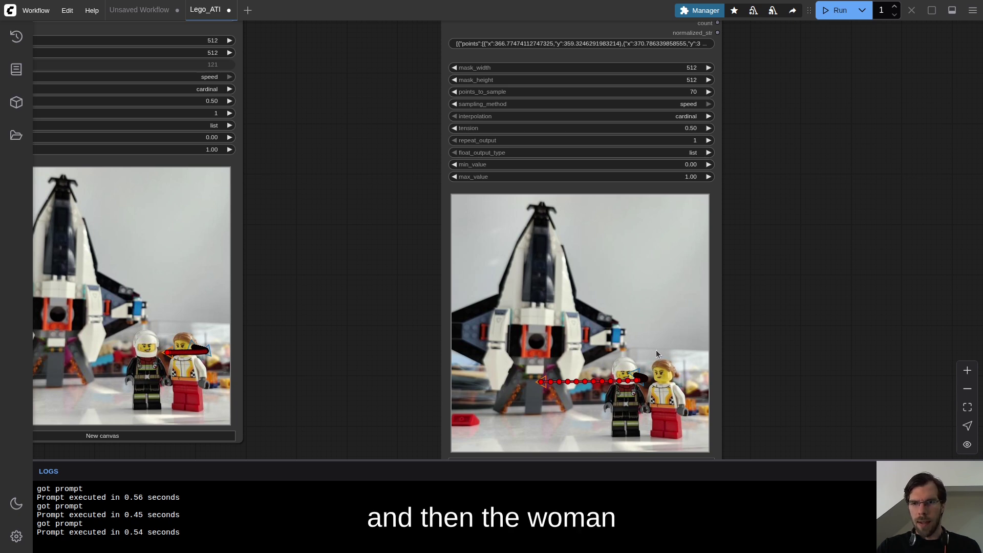
Move the astronaut's Spline Editor closer to the woman's Spline Editor
{"action": "scroll", "coordinate": [797, 205], "scroll_direction": "down", "scroll_amount": 5}
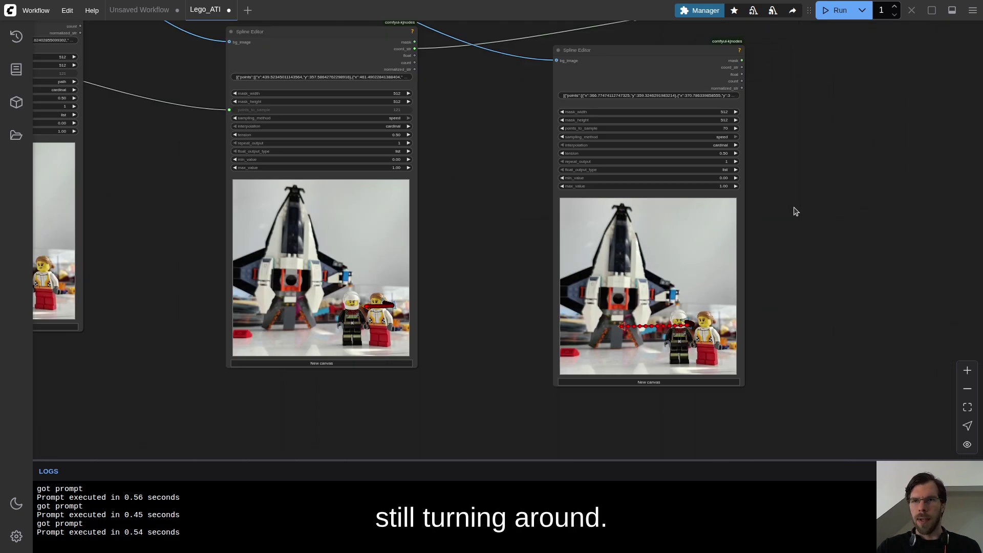
{"action": "left_click_drag", "start_coordinate": [804, 124], "coordinate": [671, 193]}
{"action": "left_click_drag", "start_coordinate": [434, 185], "coordinate": [401, 180]}
{"action": "left_click_drag", "start_coordinate": [610, 191], "coordinate": [540, 177]}
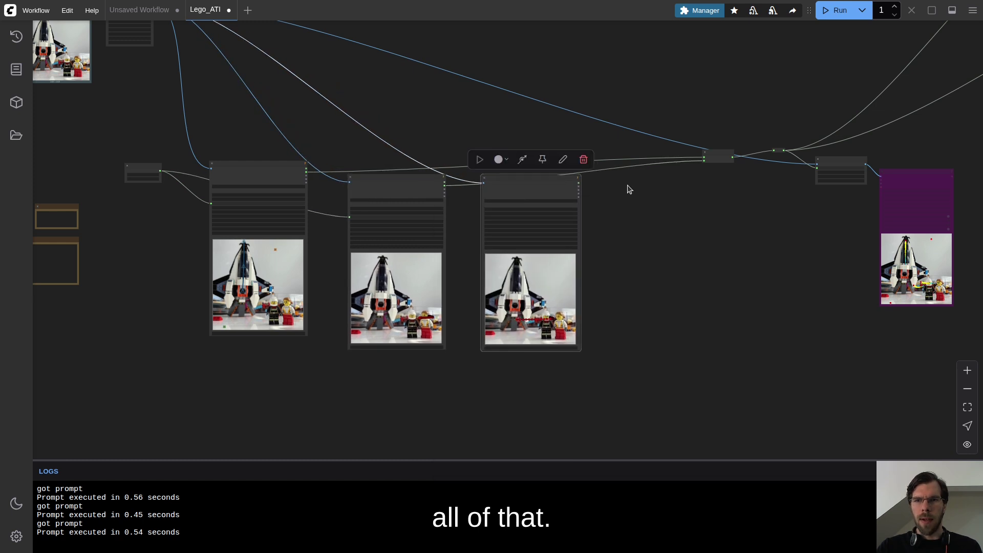
Add a Concatenate node above the Spline Editors
{"action": "scroll", "coordinate": [606, 200], "scroll_direction": "up", "scroll_amount": 7}
{"action": "left_click_drag", "start_coordinate": [591, 387], "coordinate": [740, 299]}
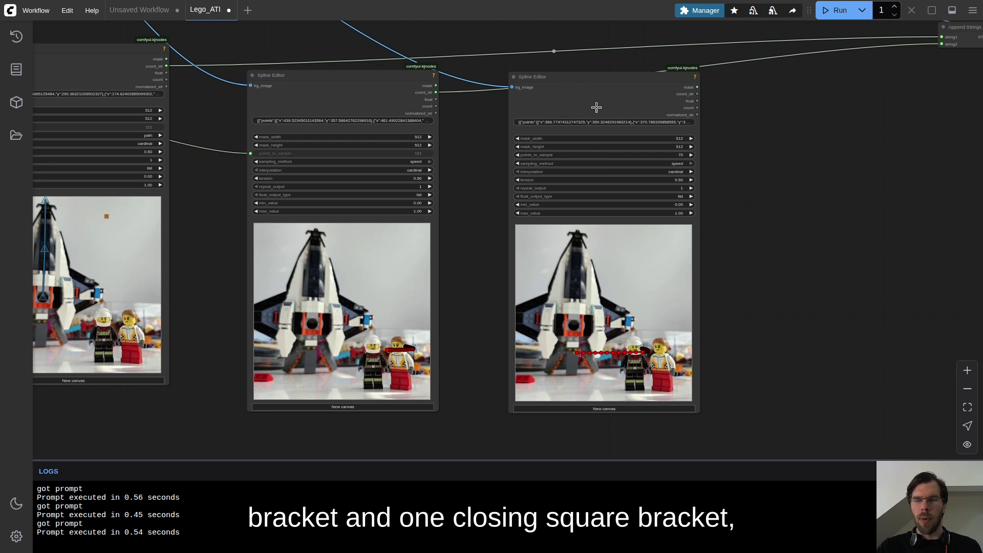
{"action": "left_click_drag", "start_coordinate": [458, 128], "coordinate": [722, 177]}
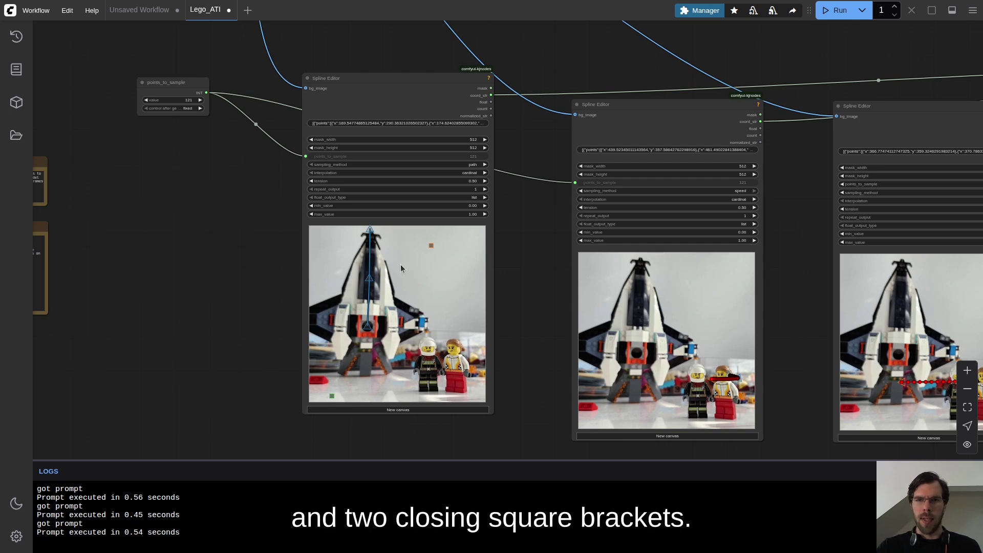
{"action": "left_click_drag", "start_coordinate": [586, 62], "coordinate": [392, 281]}
{"action": "double_click", "coordinate": [441, 141]}
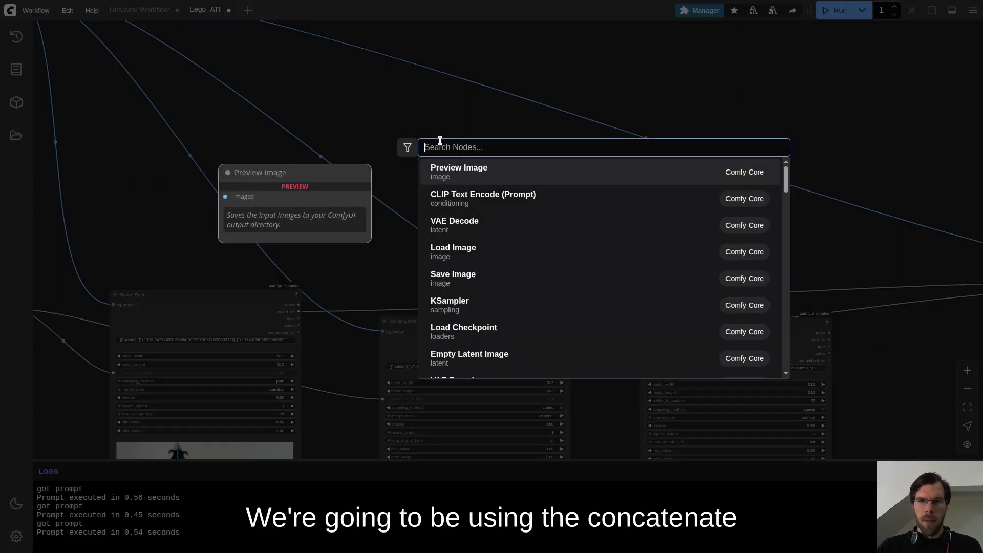
{"action": "type", "text": "concat"}
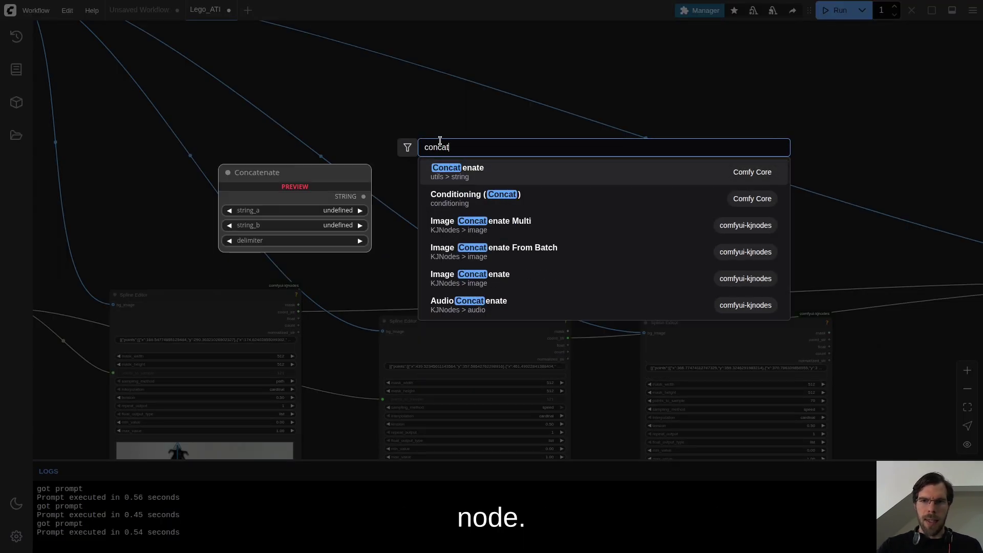
{"action": "left_click", "coordinate": [505, 180]}
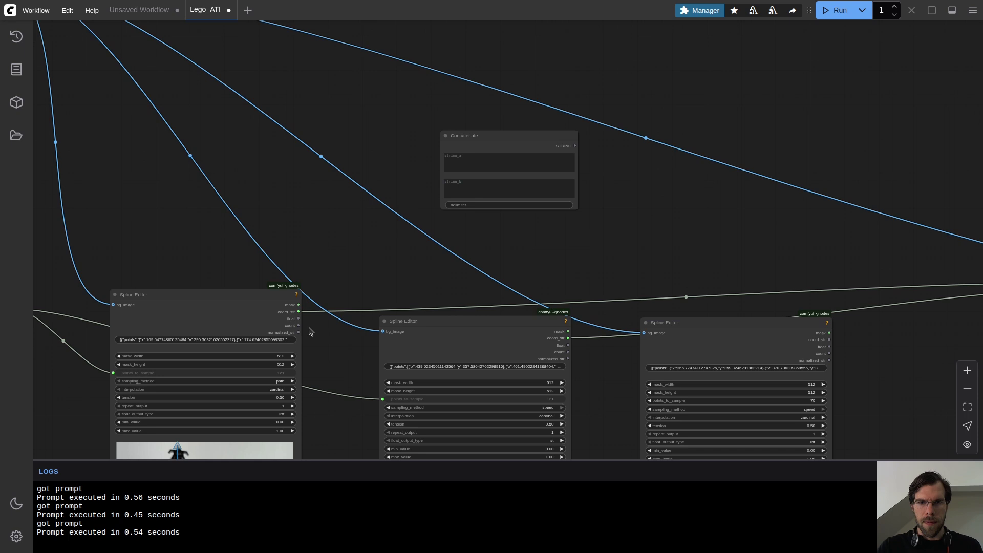
Connect the spaceship's coord_str to string_a and the woman's coord_str to string_b of the Concatenate node, and reposition the node
{"action": "scroll", "coordinate": [306, 334], "scroll_direction": "up", "scroll_amount": 5}
{"action": "scroll", "coordinate": [303, 315], "scroll_direction": "down", "scroll_amount": 7}
{"action": "left_click_drag", "start_coordinate": [299, 311], "coordinate": [421, 185]}
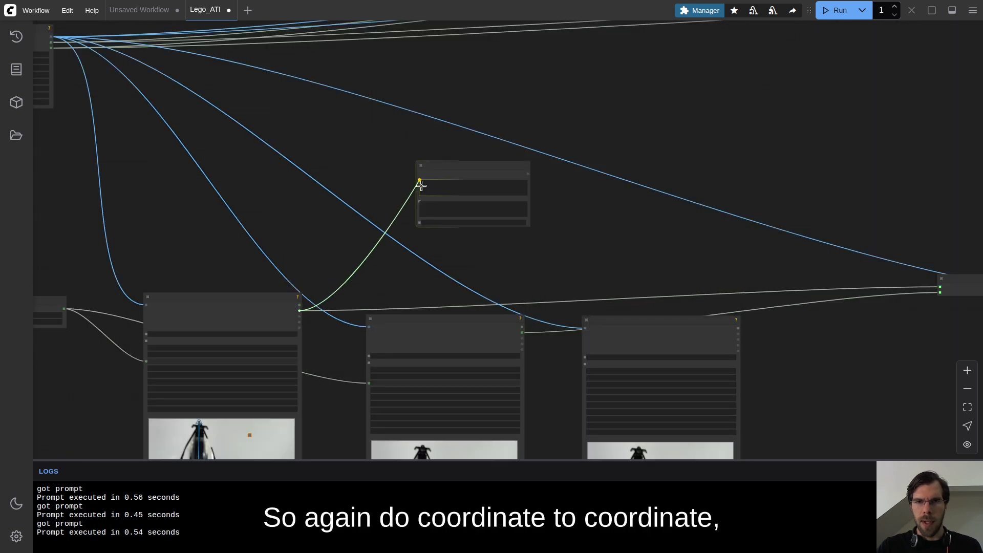
{"action": "scroll", "coordinate": [550, 244], "scroll_direction": "up", "scroll_amount": 7}
{"action": "left_click_drag", "start_coordinate": [490, 437], "coordinate": [284, 162]}
{"action": "left_click_drag", "start_coordinate": [352, 106], "coordinate": [510, 106]}
{"action": "scroll", "coordinate": [553, 137], "scroll_direction": "down", "scroll_amount": 5}
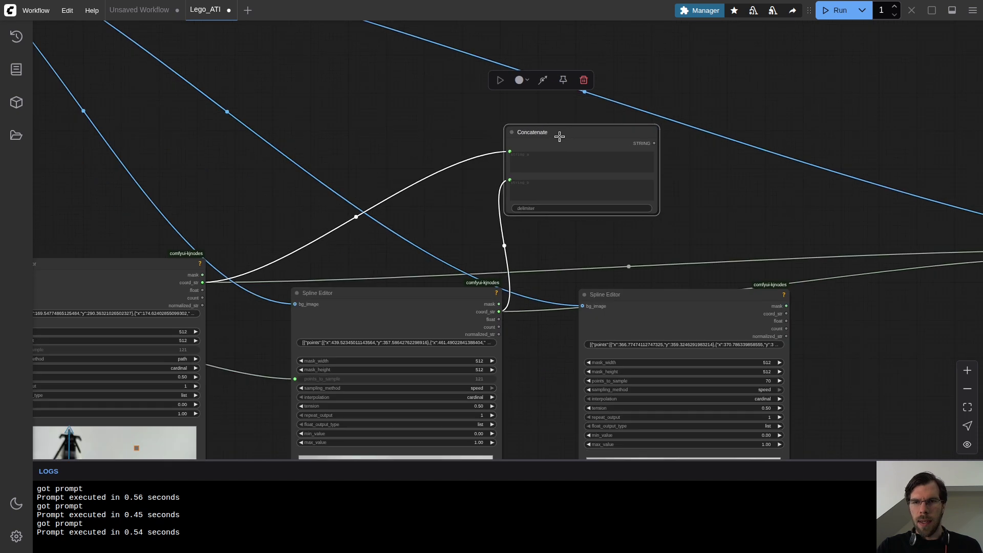
{"action": "left_click_drag", "start_coordinate": [553, 137], "coordinate": [614, 149]}
Paste a second Concatenate node and feed it the first one's STRING as string_a and the astronaut's coord_str as string_b
{"action": "left_click_drag", "start_coordinate": [782, 219], "coordinate": [546, 201]}
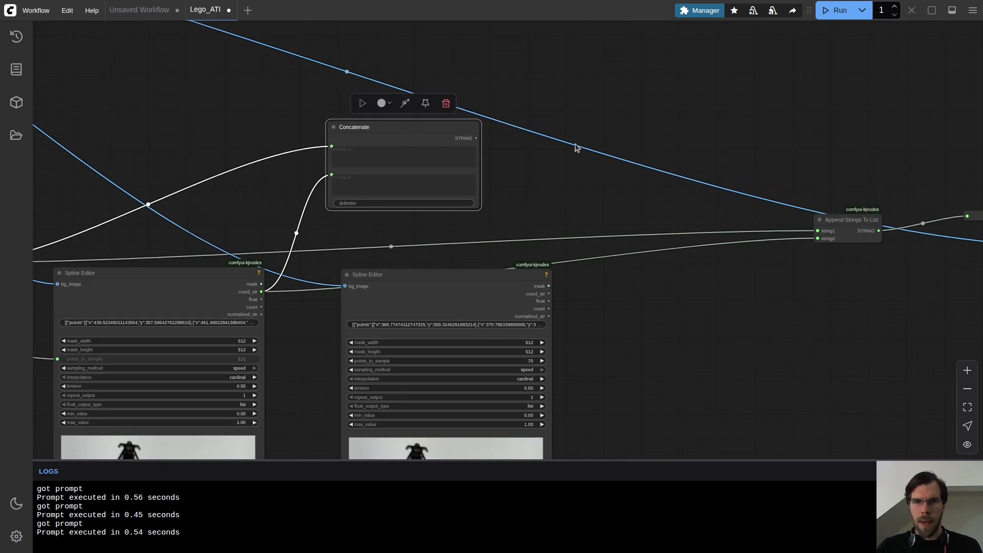
{"action": "key", "text": "ctrl+v"}
{"action": "left_click_drag", "start_coordinate": [477, 135], "coordinate": [609, 147]}
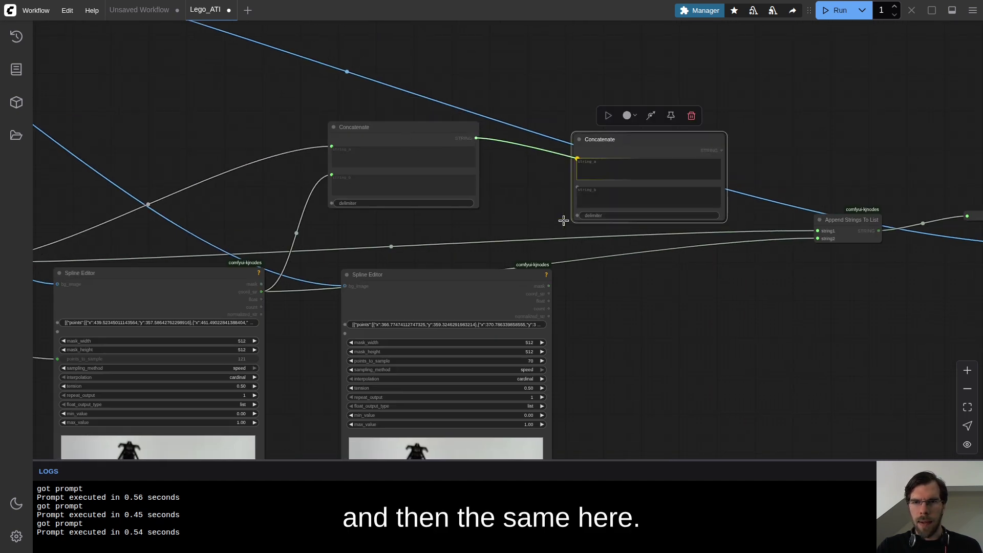
{"action": "scroll", "coordinate": [566, 256], "scroll_direction": "up", "scroll_amount": 3}
{"action": "left_click_drag", "start_coordinate": [549, 294], "coordinate": [581, 164]}
{"action": "mouse_move", "coordinate": [622, 101]}
{"action": "left_mouse_down"}
{"action": "mouse_move", "coordinate": [643, 94]}
{"action": "mouse_move", "coordinate": [630, 98]}
{"action": "left_mouse_up"}
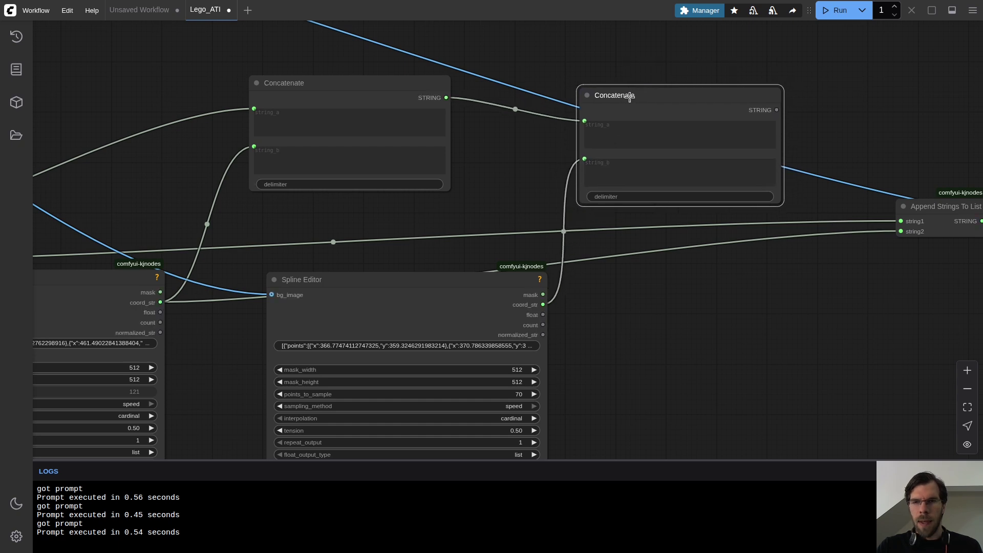
Add a Preview Any node and connect the second Concatenate node's STRING output to its source
{"action": "scroll", "coordinate": [900, 147], "scroll_direction": "down", "scroll_amount": 2}
{"action": "left_click_drag", "start_coordinate": [901, 147], "coordinate": [439, 141]}
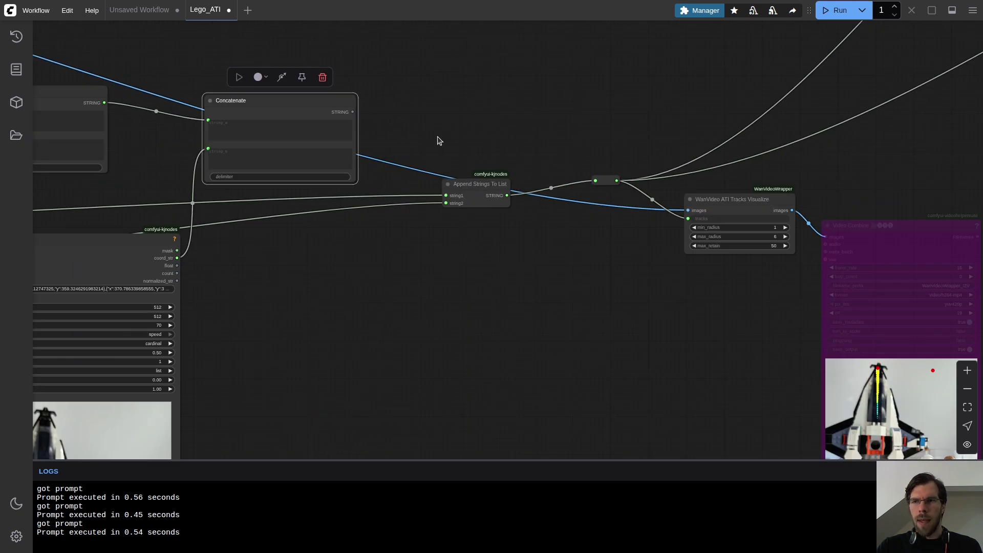
{"action": "scroll", "coordinate": [397, 114], "scroll_direction": "up", "scroll_amount": 3}
{"action": "double_click", "coordinate": [390, 109]}
{"action": "type", "text": "pre"}
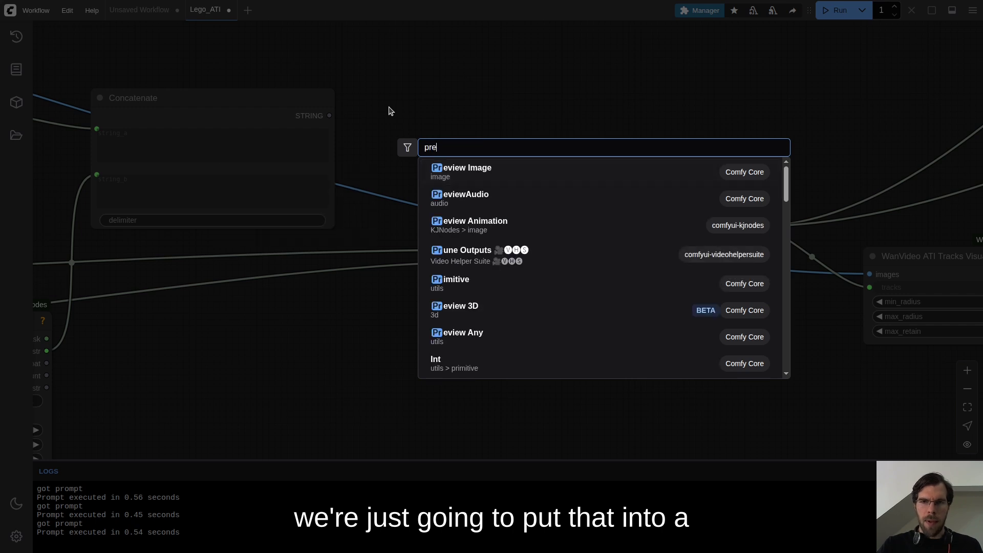
{"action": "type", "text": "view"}
{"action": "left_click", "coordinate": [497, 275]}
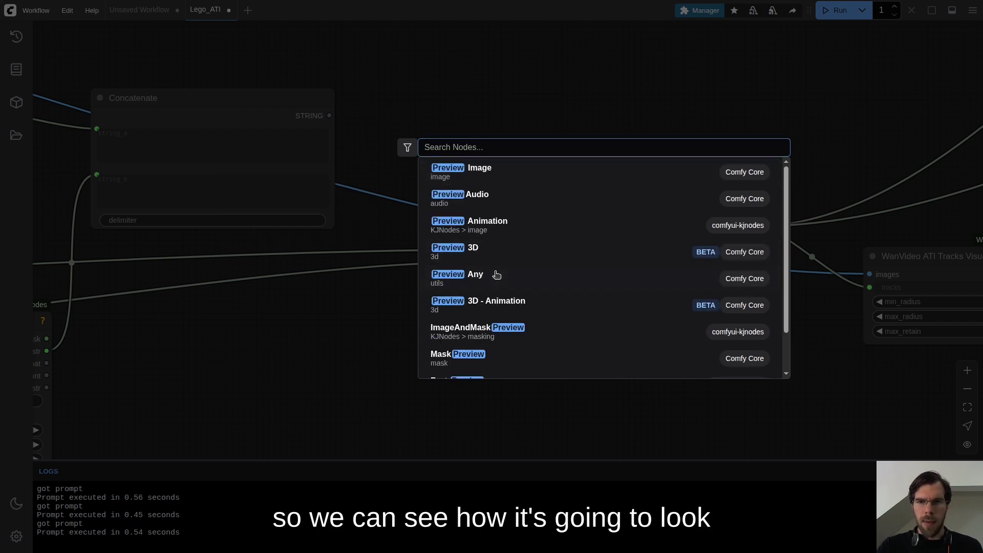
{"action": "left_click_drag", "start_coordinate": [329, 116], "coordinate": [396, 116]}
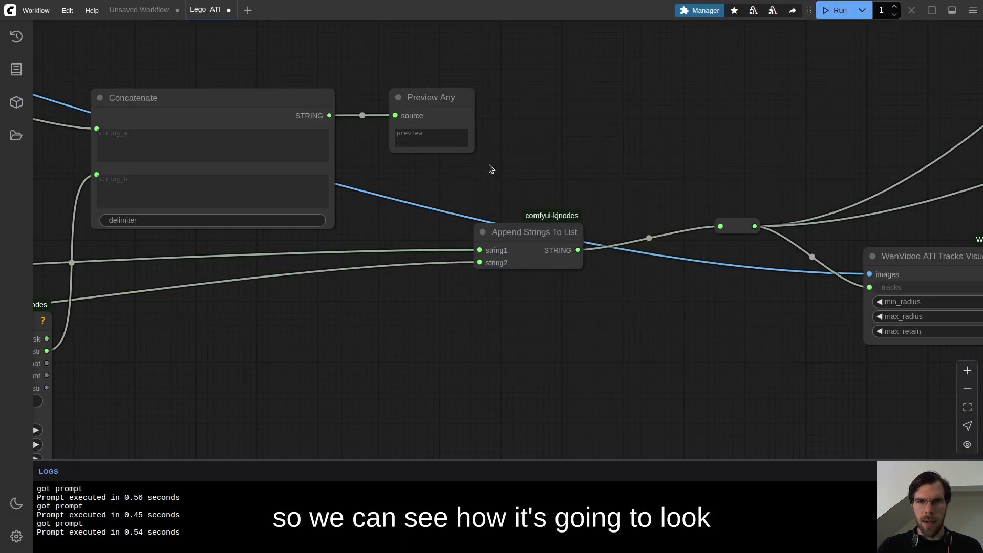
Enlarge the Preview Any node, run the workflow and inspect the brackets at both ends of the combined coordinate string
{"action": "left_click_drag", "start_coordinate": [470, 150], "coordinate": [882, 459]}
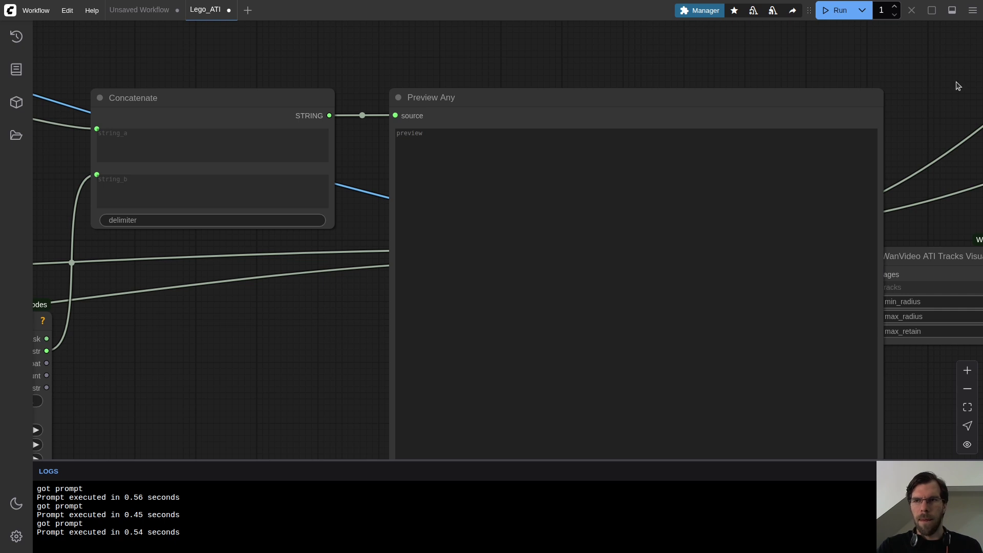
{"action": "left_click", "coordinate": [832, 13]}
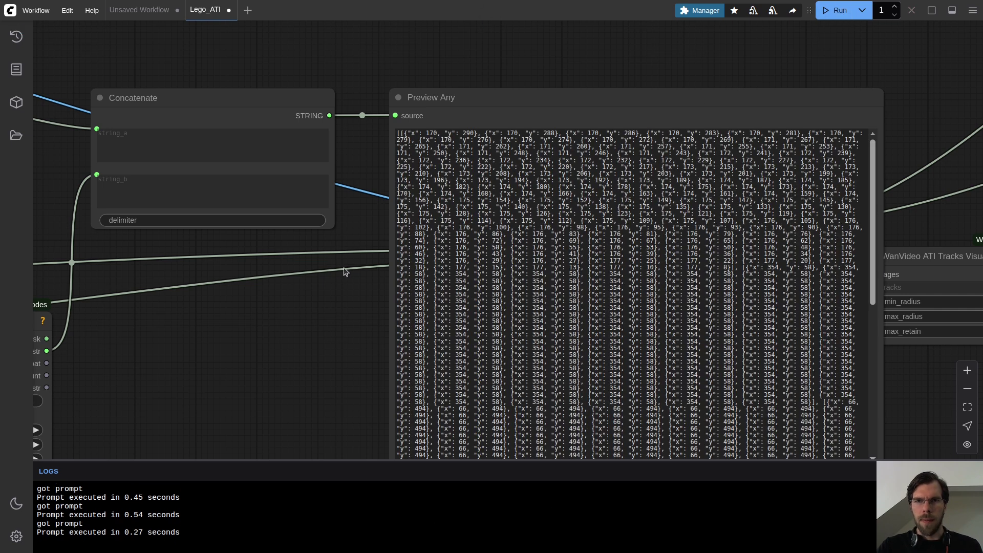
{"action": "scroll", "coordinate": [340, 213], "scroll_direction": "down", "scroll_amount": 2}
{"action": "scroll", "coordinate": [328, 320], "scroll_direction": "up", "scroll_amount": 2}
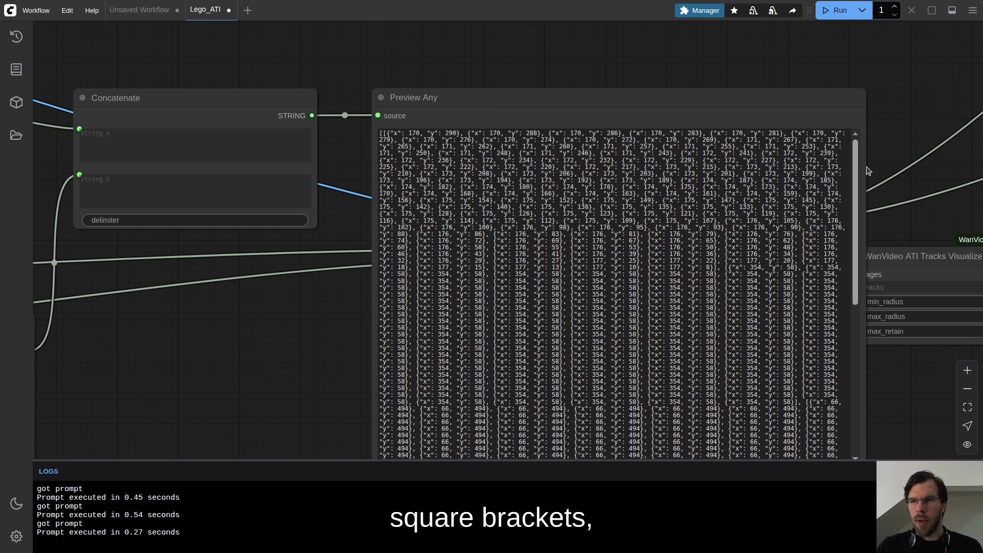
{"action": "left_click_drag", "start_coordinate": [915, 185], "coordinate": [824, 67]}
{"action": "left_click_drag", "start_coordinate": [764, 76], "coordinate": [764, 284]}
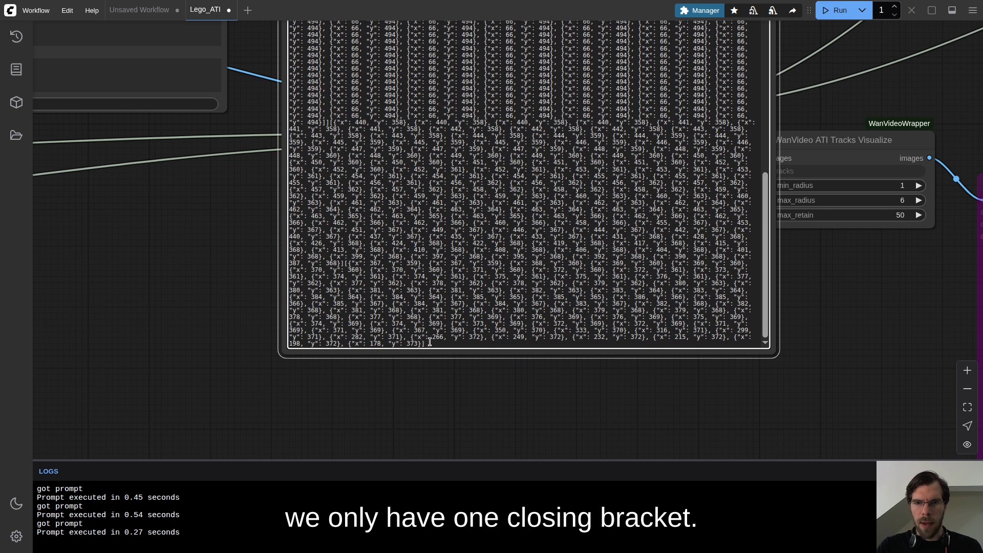
Shift the astronaut's Spline Editor slightly to make room and add a Replace string node beside it
{"action": "left_click_drag", "start_coordinate": [178, 205], "coordinate": [623, 274]}
{"action": "left_click_drag", "start_coordinate": [523, 60], "coordinate": [592, 32]}
{"action": "left_click_drag", "start_coordinate": [487, 308], "coordinate": [661, 146]}
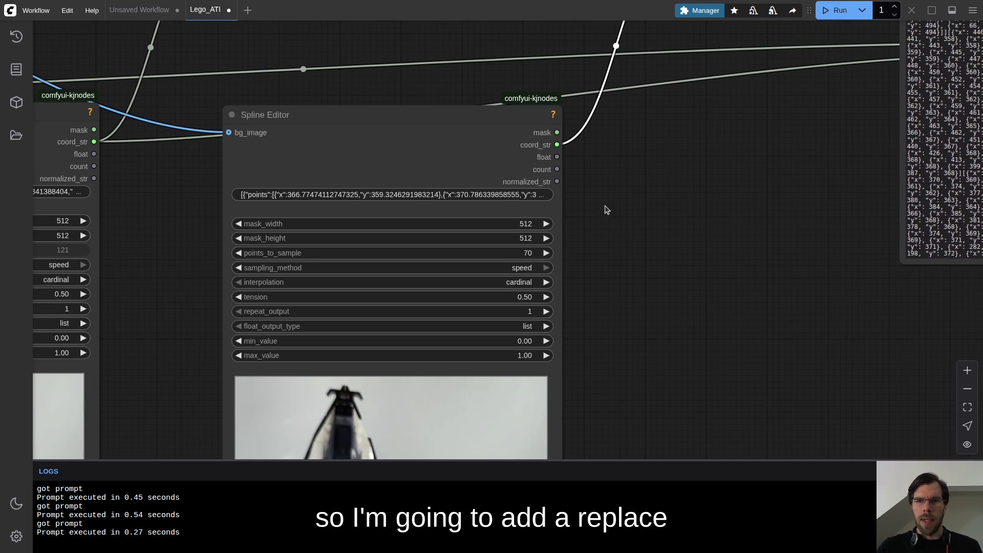
{"action": "left_click_drag", "start_coordinate": [485, 120], "coordinate": [445, 109]}
{"action": "double_click", "coordinate": [674, 138]}
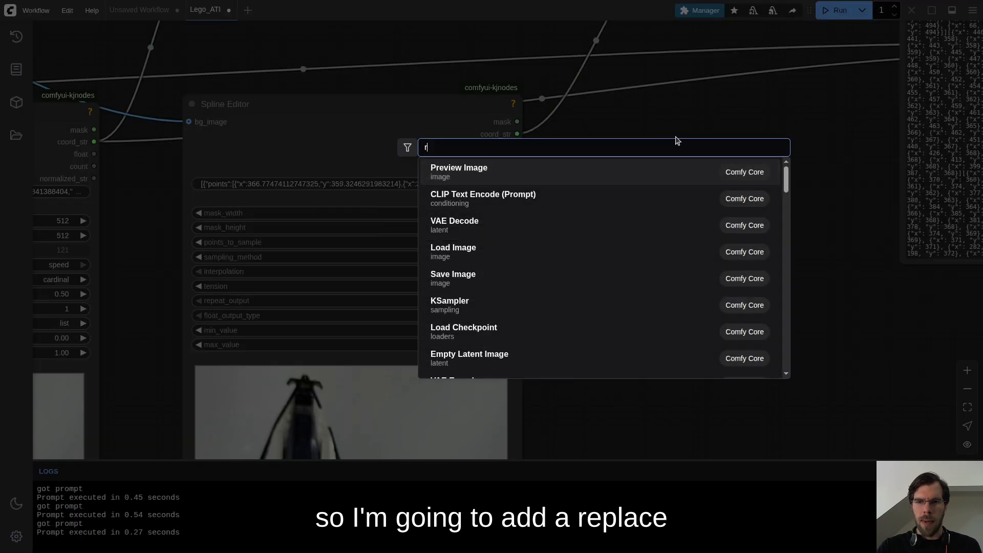
{"action": "type", "text": "replace"}
{"action": "key", "text": "Return"}
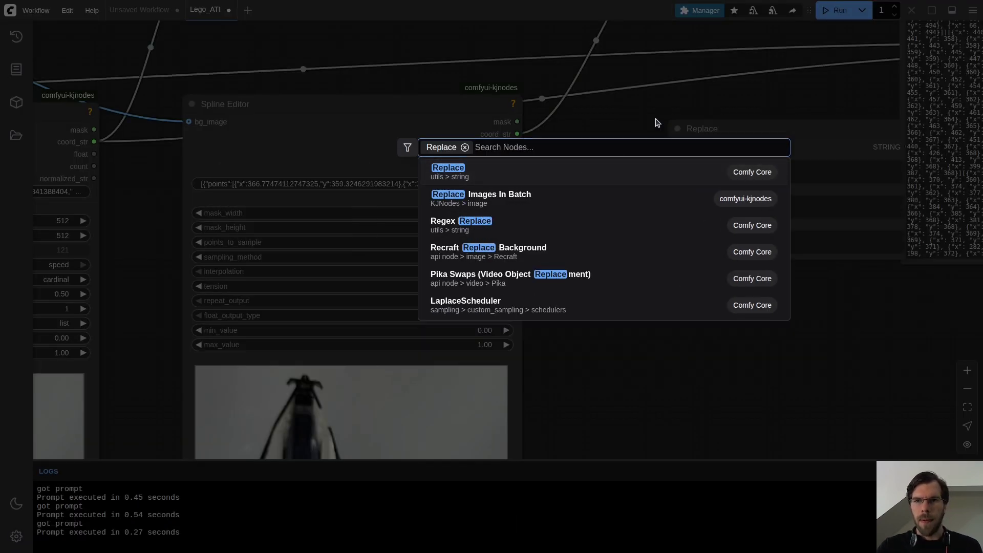
Wire the Replace node between the astronaut's coord_str output and string_b of the second Concatenate node
{"action": "left_click_drag", "start_coordinate": [569, 124], "coordinate": [515, 180]}
{"action": "left_click_drag", "start_coordinate": [415, 215], "coordinate": [574, 238]}
{"action": "left_click_drag", "start_coordinate": [625, 215], "coordinate": [555, 198]}
{"action": "left_click_drag", "start_coordinate": [736, 212], "coordinate": [610, 41]}
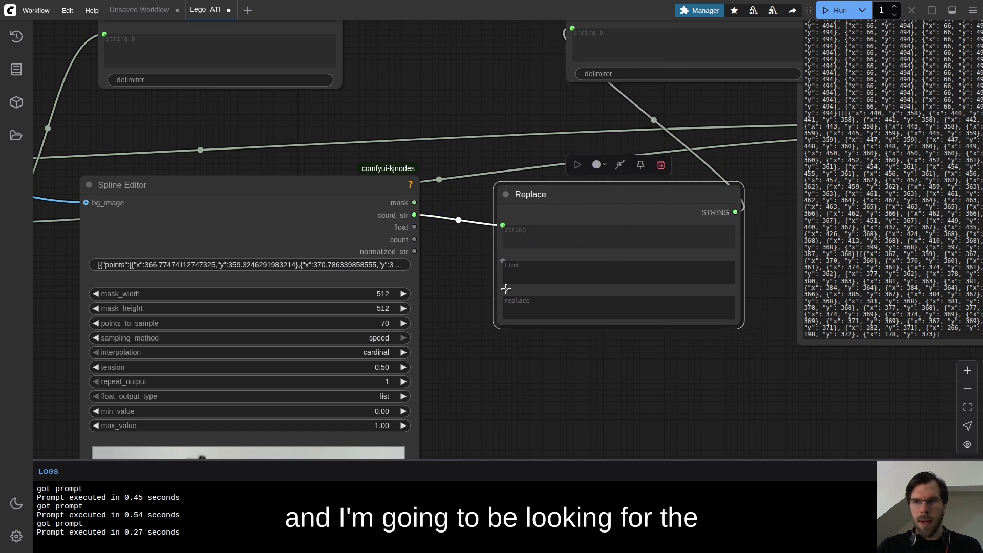
Set the Replace node to find "]" and replace it with "]]", run the workflow and check the end of the previewed string
{"action": "left_click", "coordinate": [539, 268]}
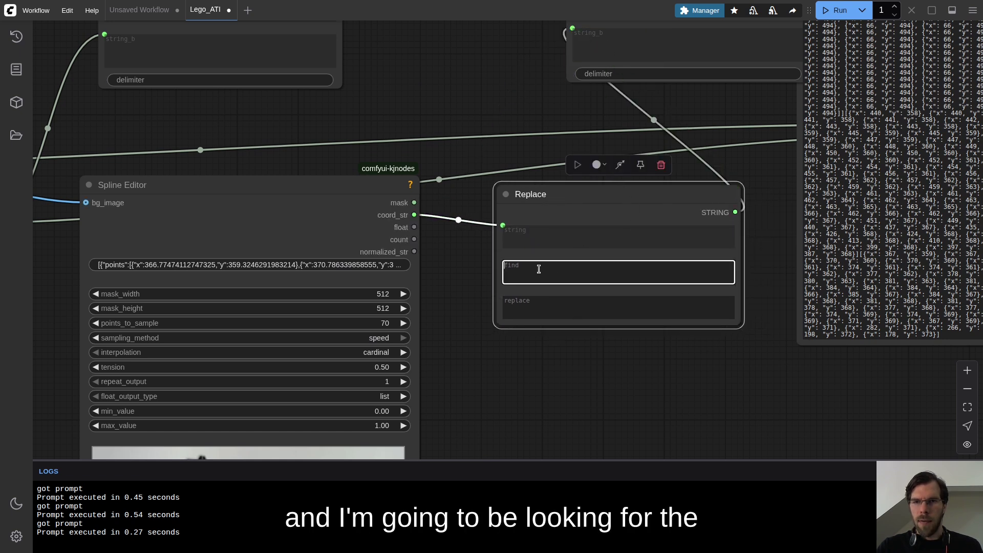
{"action": "type", "text": "]"}
{"action": "left_click", "coordinate": [552, 315]}
{"action": "left_click_drag", "start_coordinate": [689, 372], "coordinate": [195, 446]}
{"action": "left_click", "coordinate": [840, 13]}
{"action": "left_click", "coordinate": [805, 261]}
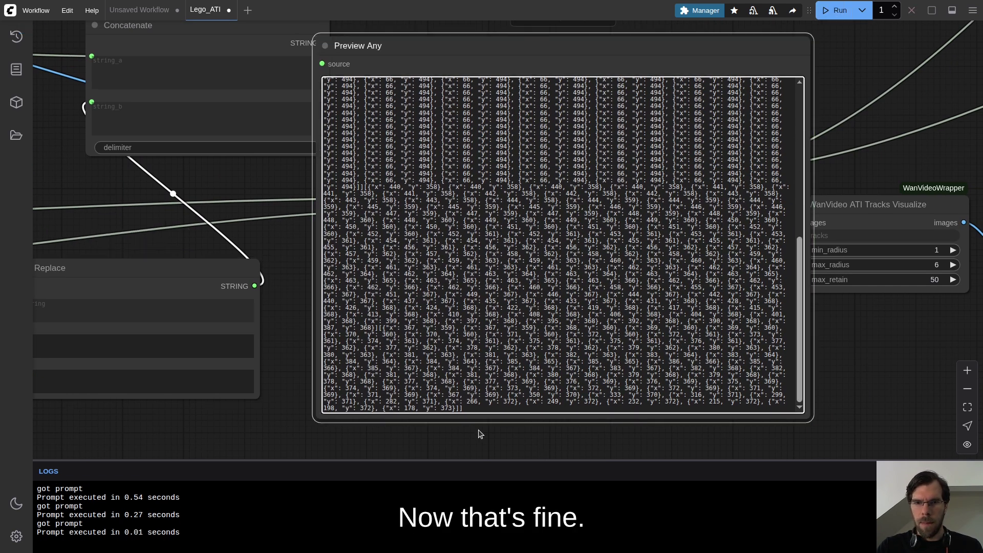
Trace the first Spline Editor's coord_str and examine the square brackets where the coordinate groups join in the Preview Any text
{"action": "left_click_drag", "start_coordinate": [136, 186], "coordinate": [256, 200]}
{"action": "left_click_drag", "start_coordinate": [921, 298], "coordinate": [925, 151]}
{"action": "scroll", "coordinate": [198, 173], "scroll_direction": "left", "scroll_amount": 5}
{"action": "scroll", "coordinate": [198, 173], "scroll_direction": "up", "scroll_amount": 3}
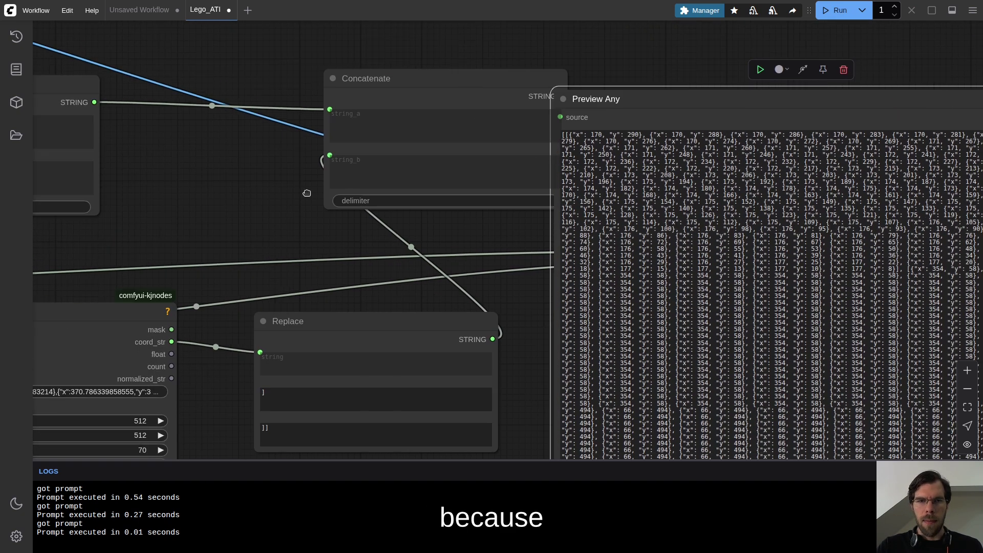
{"action": "scroll", "coordinate": [828, 167], "scroll_direction": "down", "scroll_amount": 2}
{"action": "scroll", "coordinate": [579, 214], "scroll_direction": "down", "scroll_amount": 5}
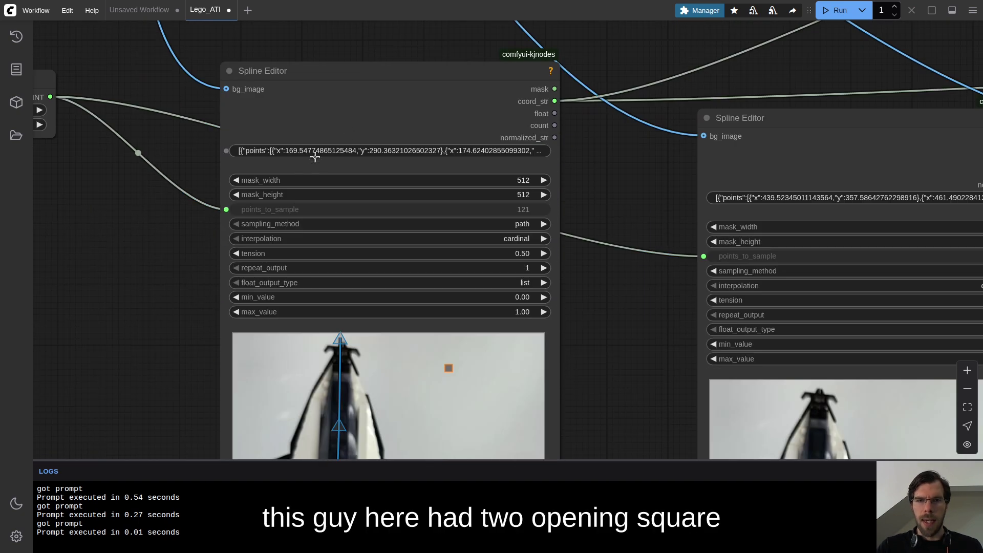
{"action": "scroll", "coordinate": [205, 202], "scroll_direction": "down", "scroll_amount": 5}
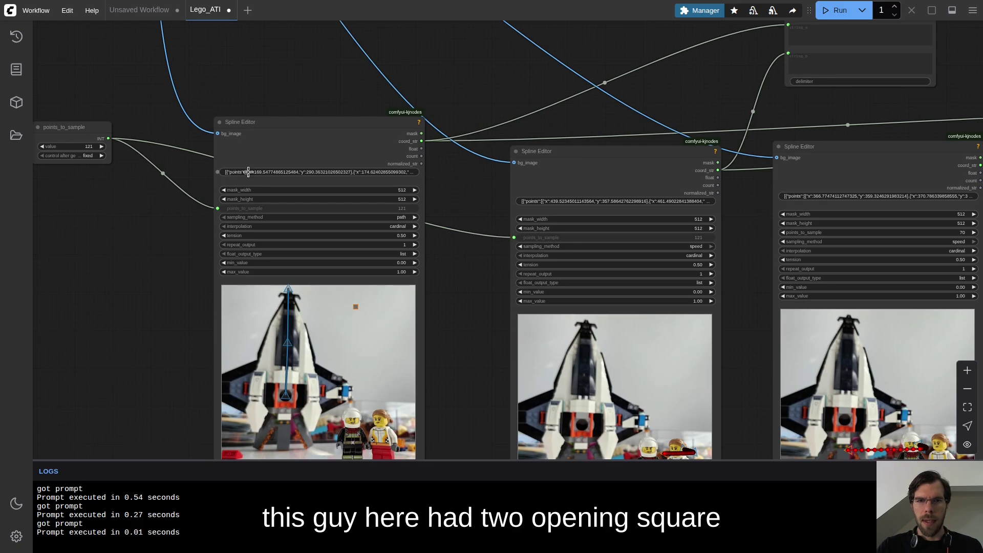
{"action": "left_click_drag", "start_coordinate": [576, 82], "coordinate": [2, 186]}
{"action": "scroll", "coordinate": [926, 216], "scroll_direction": "up", "scroll_amount": 5}
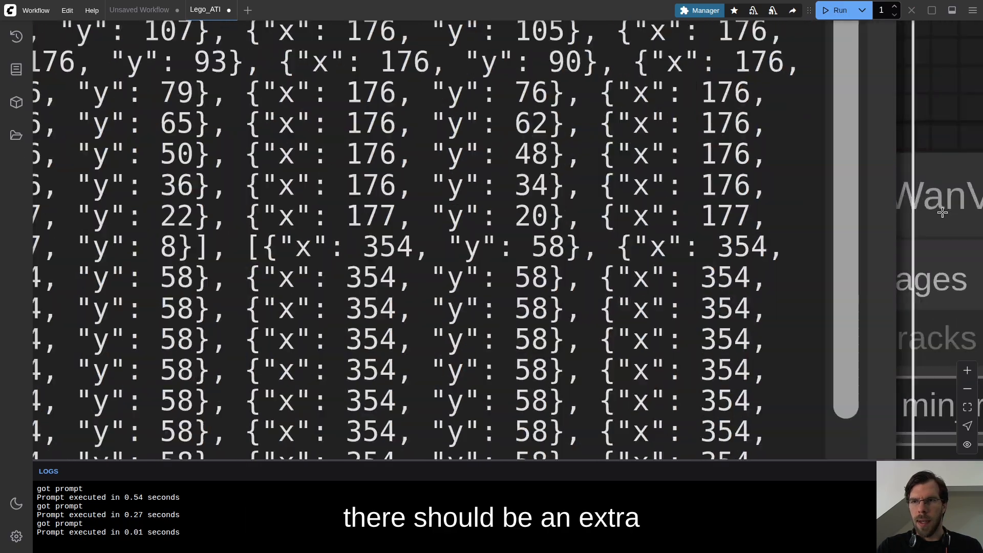
{"action": "scroll", "coordinate": [926, 215], "scroll_direction": "down", "scroll_amount": 2}
{"action": "scroll", "coordinate": [926, 216], "scroll_direction": "down", "scroll_amount": 5}
{"action": "scroll", "coordinate": [929, 201], "scroll_direction": "up", "scroll_amount": 5}
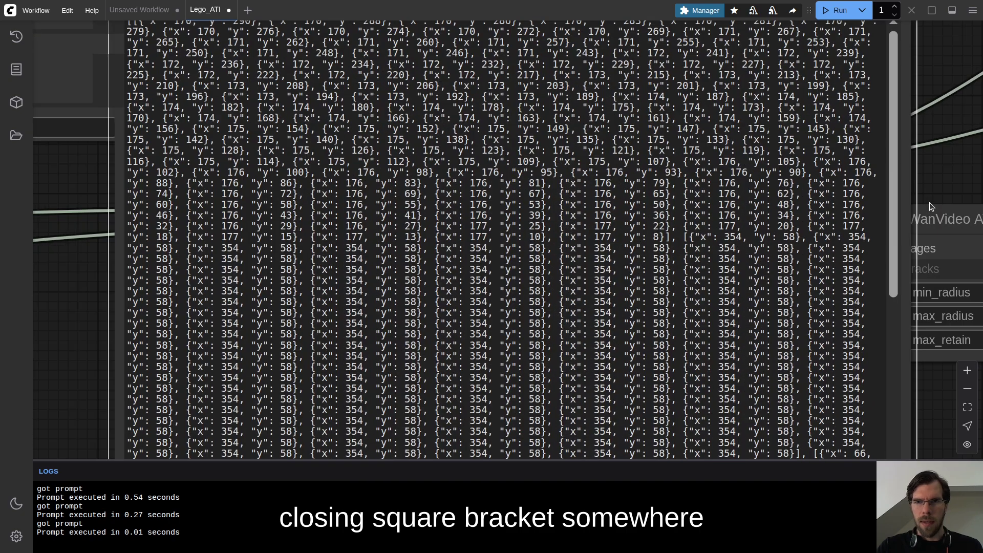
{"action": "left_click_drag", "start_coordinate": [896, 153], "coordinate": [792, 378]}
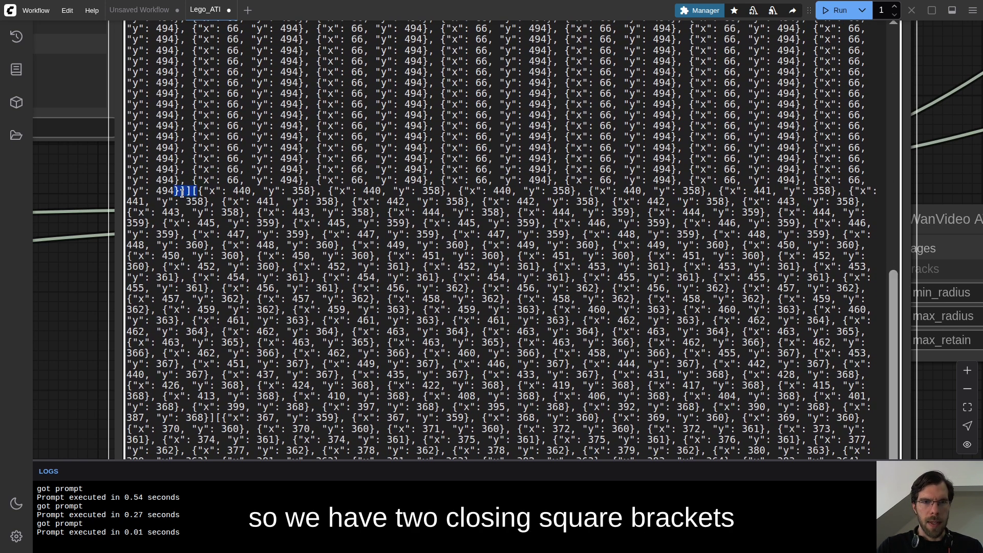
{"action": "scroll", "coordinate": [187, 190], "scroll_direction": "down", "scroll_amount": 5}
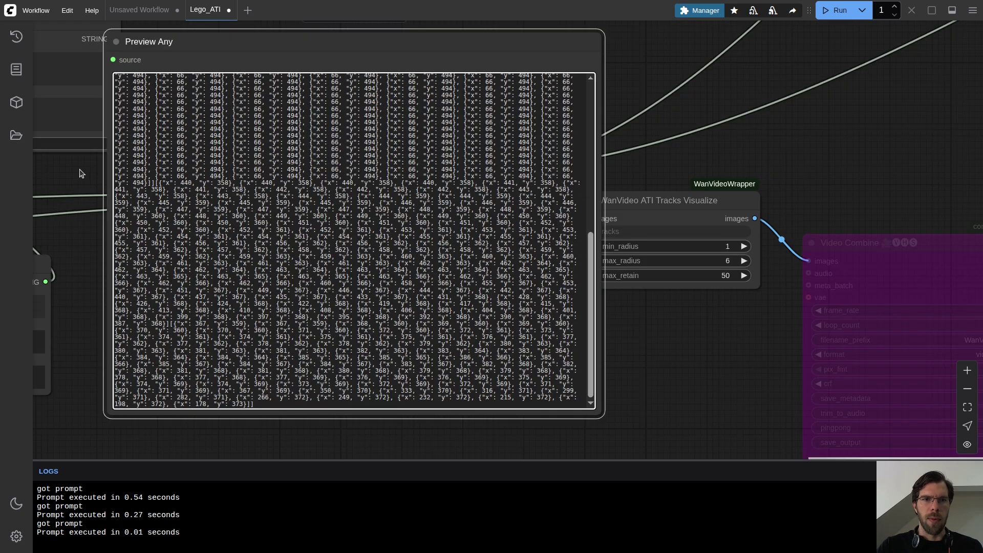
Add a second Replace string node above the Spline Editors, fed by the first Spline Editor's coord_str output
{"action": "left_click_drag", "start_coordinate": [188, 190], "coordinate": [496, 259]}
{"action": "scroll", "coordinate": [496, 259], "scroll_direction": "up", "scroll_amount": 1}
{"action": "scroll", "coordinate": [496, 259], "scroll_direction": "down", "scroll_amount": 4}
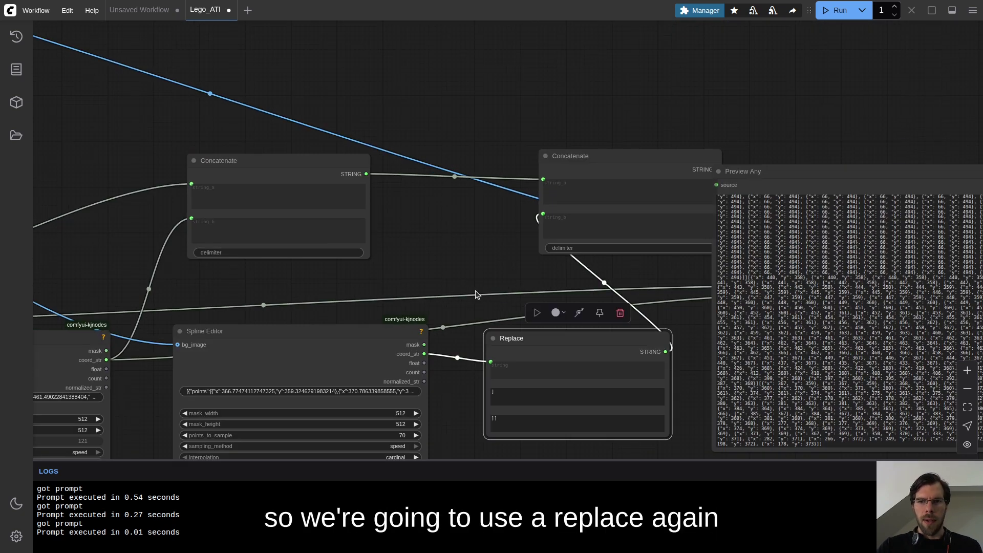
{"action": "left_click", "coordinate": [513, 338]}
{"action": "left_click_drag", "start_coordinate": [395, 258], "coordinate": [653, 249]}
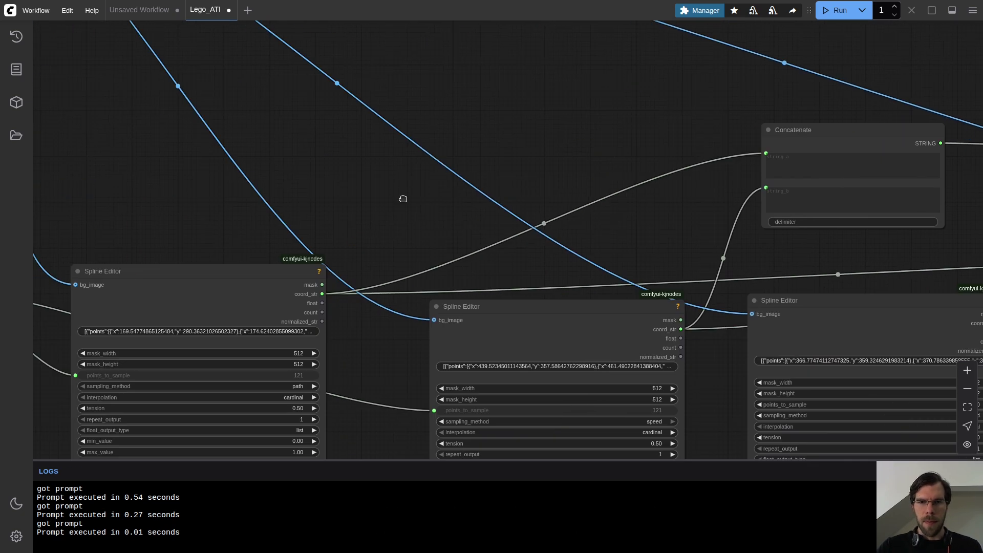
{"action": "double_click", "coordinate": [403, 198]}
{"action": "type", "text": "replace"}
{"action": "key", "text": "BackSpace"}
{"action": "key", "text": "BackSpace"}
{"action": "key", "text": "BackSpace"}
{"action": "key", "text": "BackSpace"}
{"action": "key", "text": "BackSpace"}
{"action": "key", "text": "BackSpace"}
{"action": "key", "text": "BackSpace"}
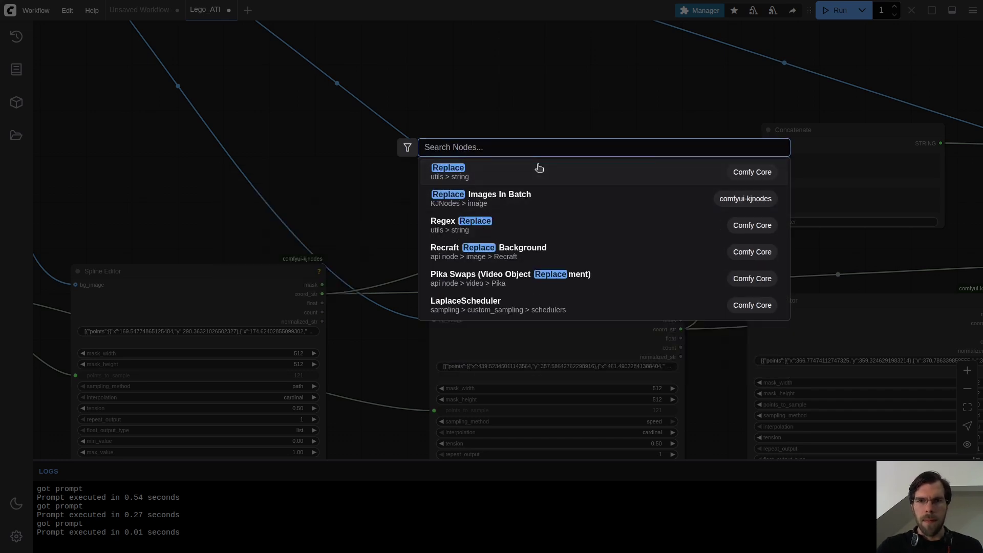
{"action": "left_click", "coordinate": [539, 168]}
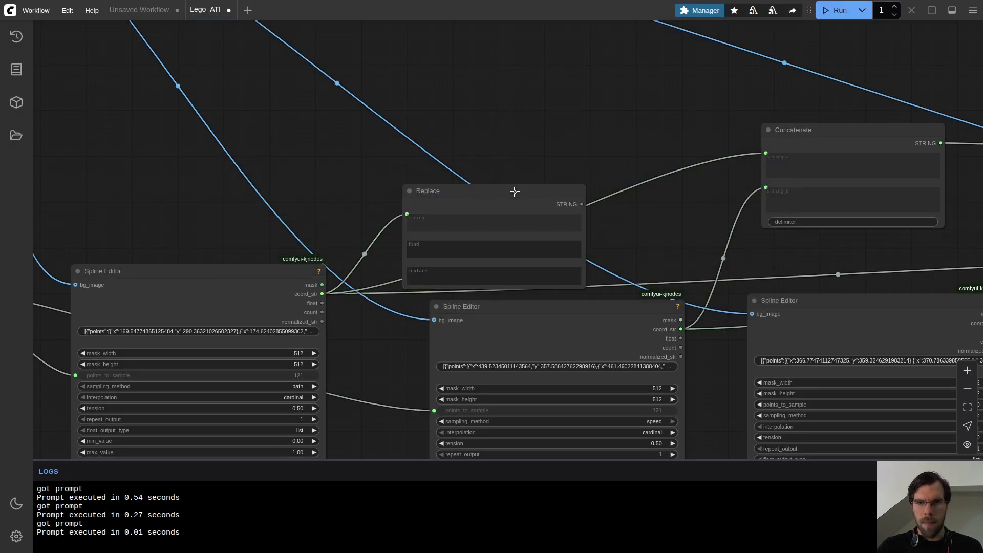
Wire the new Replace node into string_a of the first Concatenate, replace "]]" with "]", run the workflow and check the first join
{"action": "left_click_drag", "start_coordinate": [512, 195], "coordinate": [533, 139]}
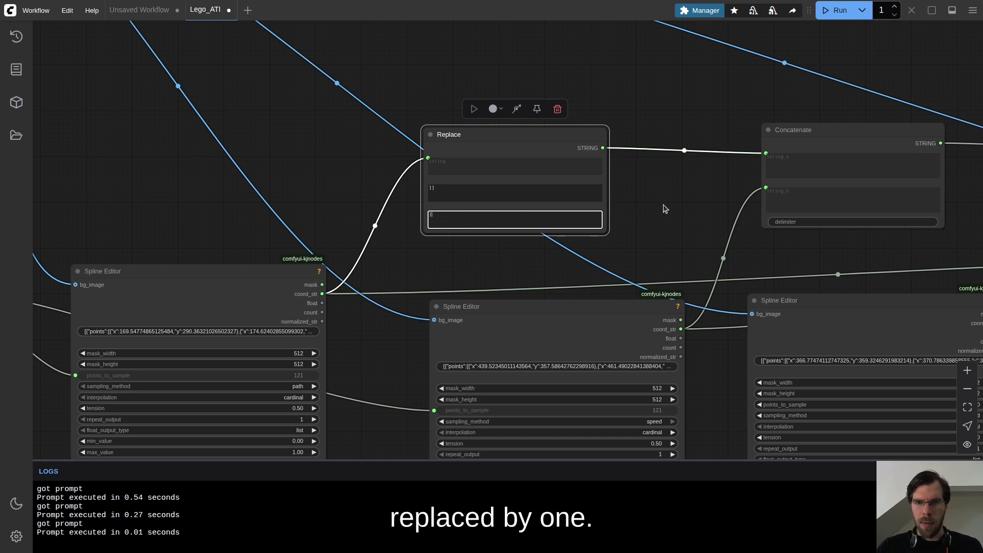
{"action": "scroll", "coordinate": [660, 209], "scroll_direction": "right", "scroll_amount": 15}
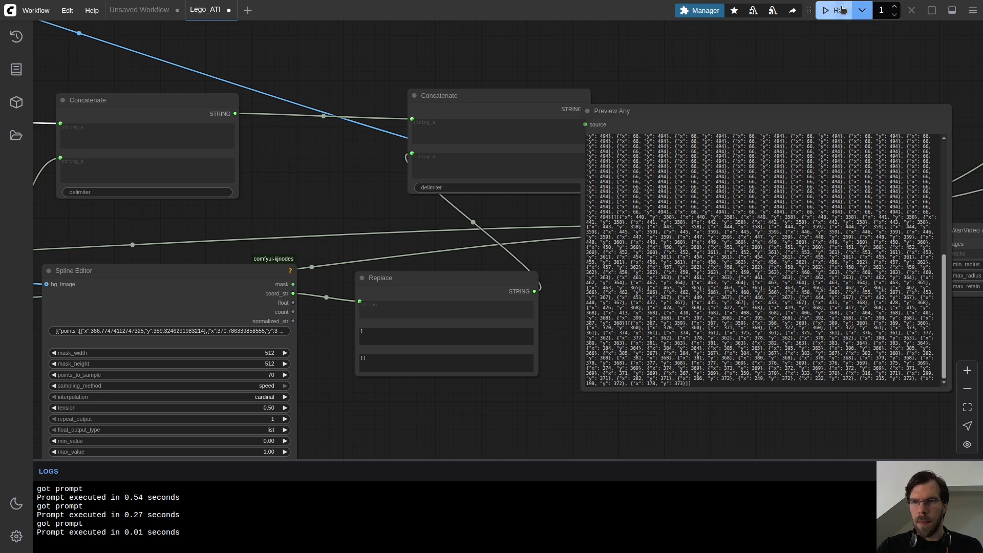
{"action": "scroll", "coordinate": [644, 228], "scroll_direction": "up", "scroll_amount": 6}
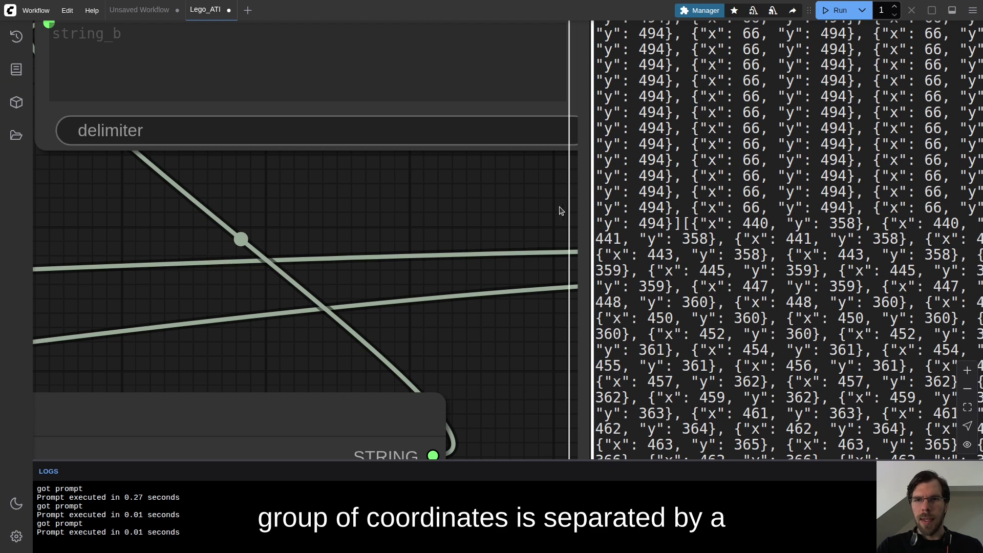
Move the Preview Any node clear of the second Concatenate and set the delimiter of both Concatenate nodes to a comma
{"action": "scroll", "coordinate": [573, 216], "scroll_direction": "down", "scroll_amount": 10}
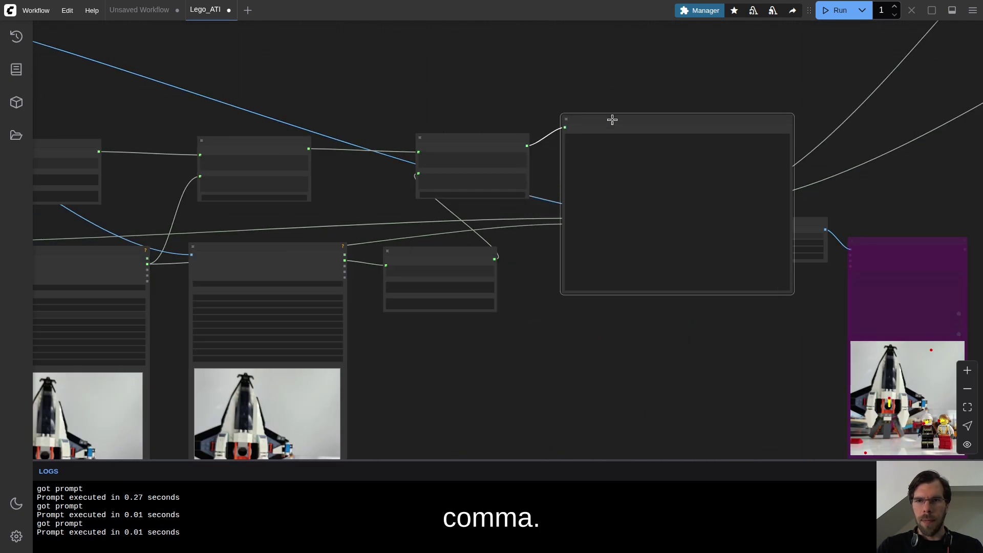
{"action": "left_click", "coordinate": [611, 121]}
{"action": "scroll", "coordinate": [521, 208], "scroll_direction": "up", "scroll_amount": 3}
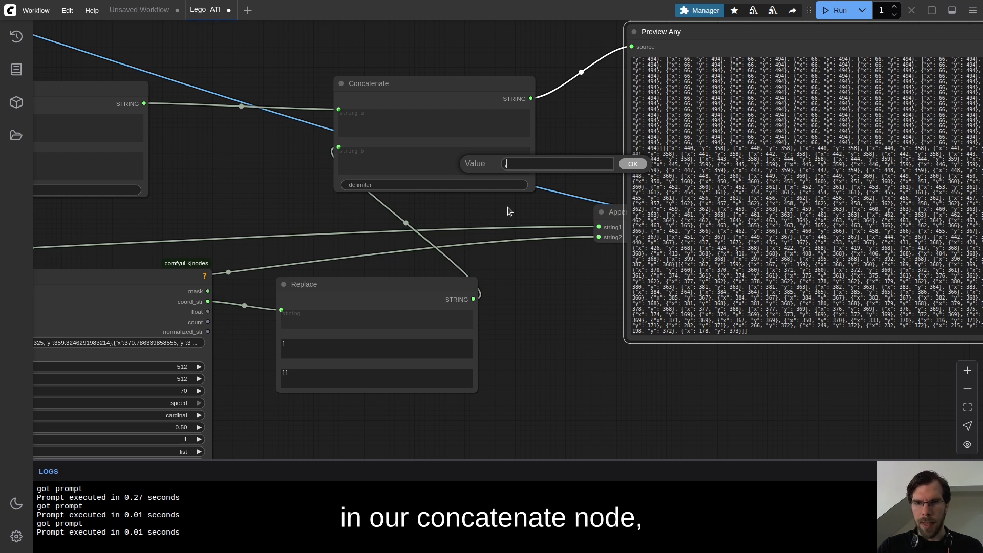
{"action": "key", "text": "Return"}
{"action": "left_click_drag", "start_coordinate": [232, 212], "coordinate": [535, 201]}
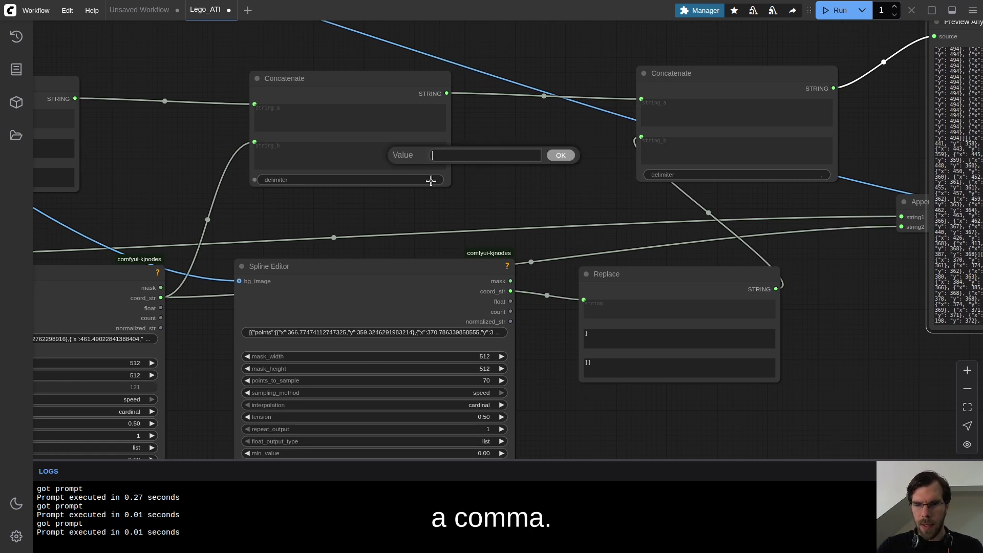
Run the workflow and check the separators between the coordinate groups in the Preview Any text
{"action": "left_click_drag", "start_coordinate": [711, 222], "coordinate": [61, 249]}
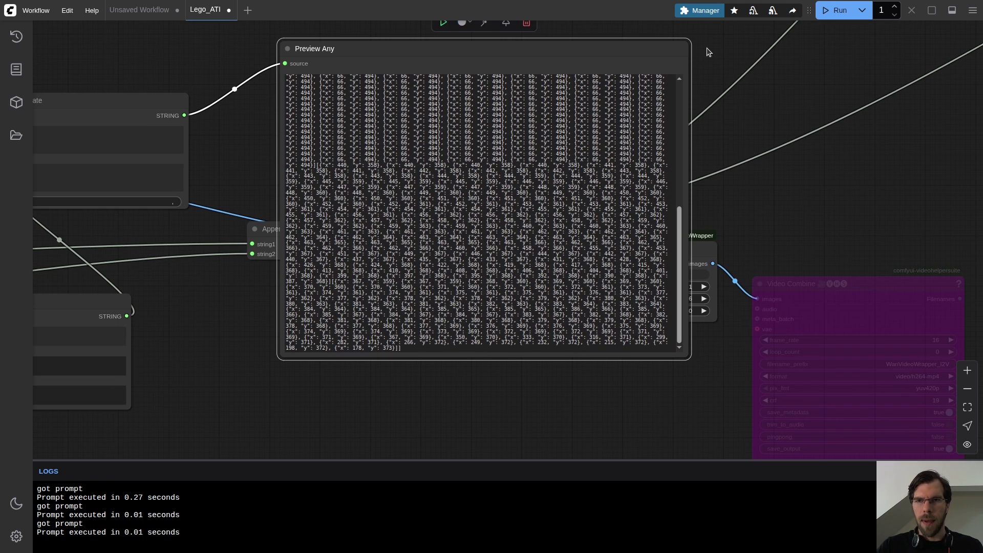
{"action": "scroll", "coordinate": [366, 172], "scroll_direction": "up", "scroll_amount": 5}
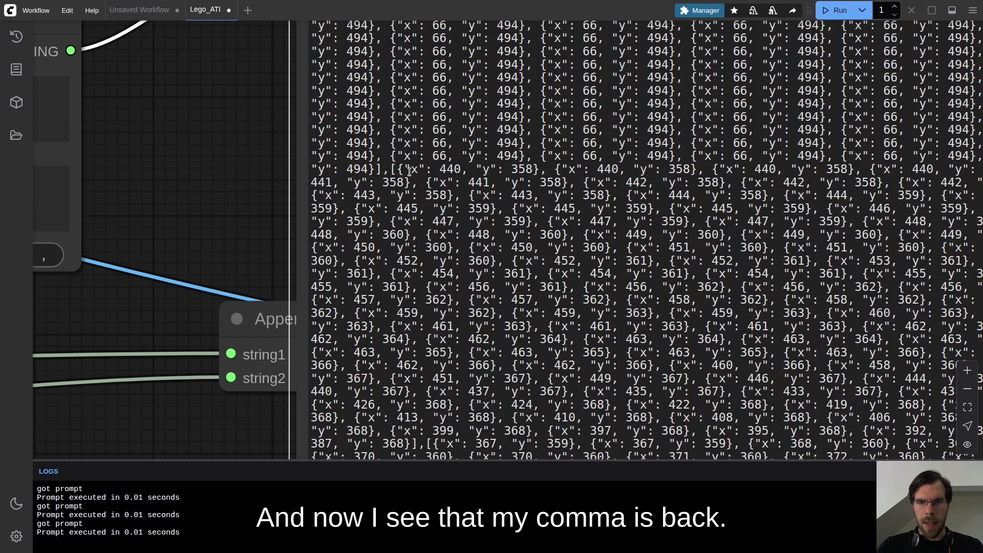
{"action": "scroll", "coordinate": [290, 187], "scroll_direction": "down", "scroll_amount": 6}
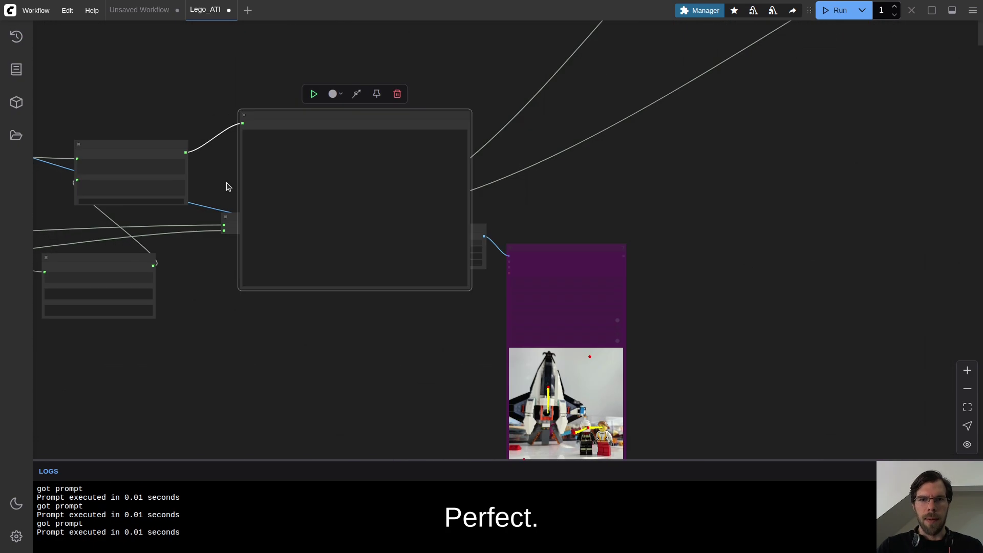
Move the Preview Any node up and replace the Append Strings To List node with a direct link from the second Concatenate to the reroute
{"action": "left_click_drag", "start_coordinate": [299, 125], "coordinate": [296, 19]}
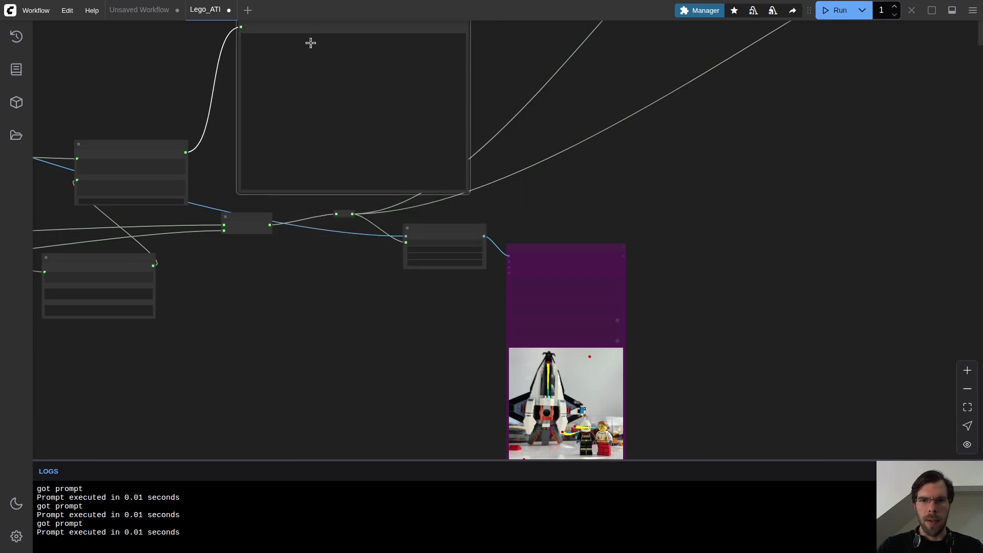
{"action": "left_click_drag", "start_coordinate": [333, 278], "coordinate": [413, 332]}
{"action": "scroll", "coordinate": [307, 267], "scroll_direction": "up", "scroll_amount": 10}
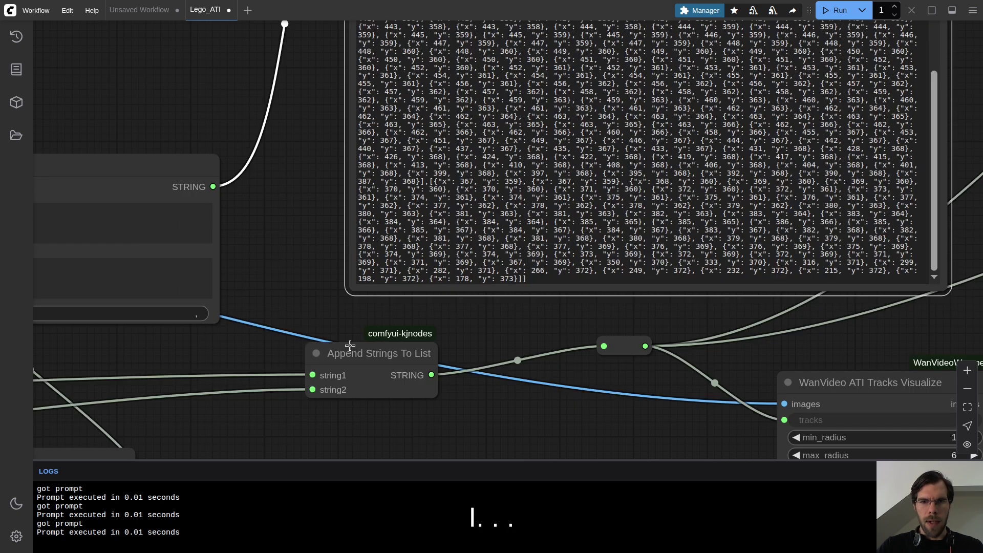
{"action": "left_click", "coordinate": [355, 355]}
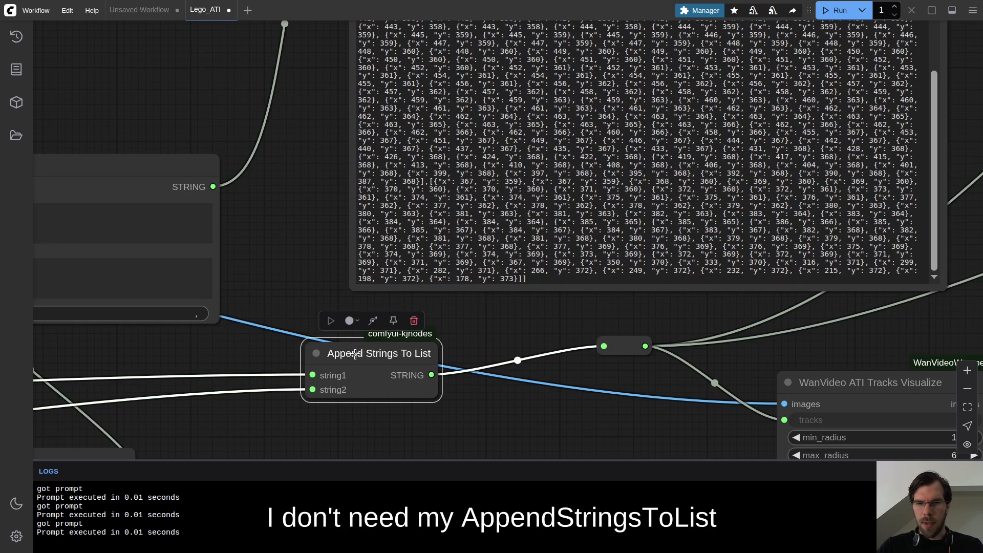
{"action": "key", "text": "Delete"}
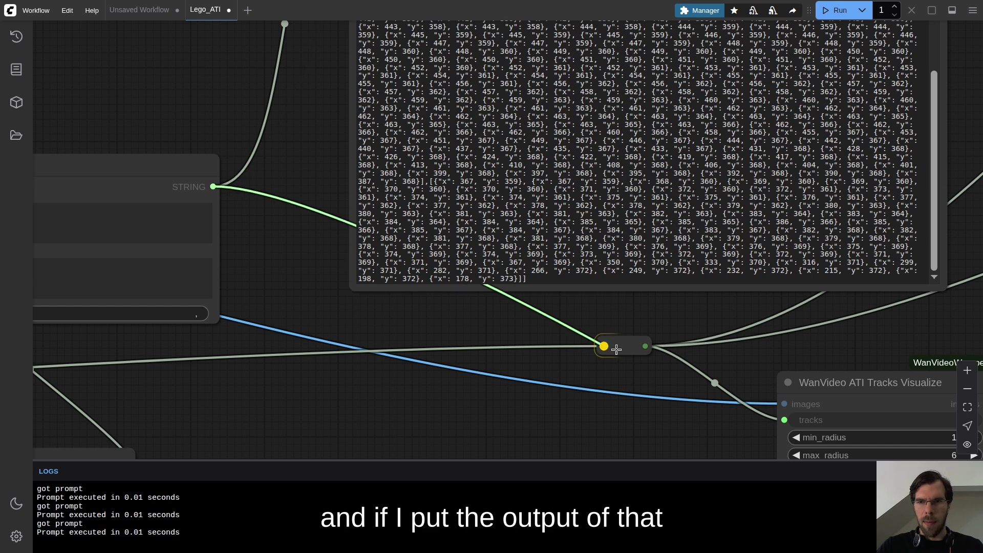
Re-enable the Video Combine node behind WanVideo ATI Tracks Visualize, run the workflow and watch the track preview
{"action": "scroll", "coordinate": [503, 352], "scroll_direction": "down", "scroll_amount": 5}
{"action": "left_click_drag", "start_coordinate": [580, 412], "coordinate": [353, 270]}
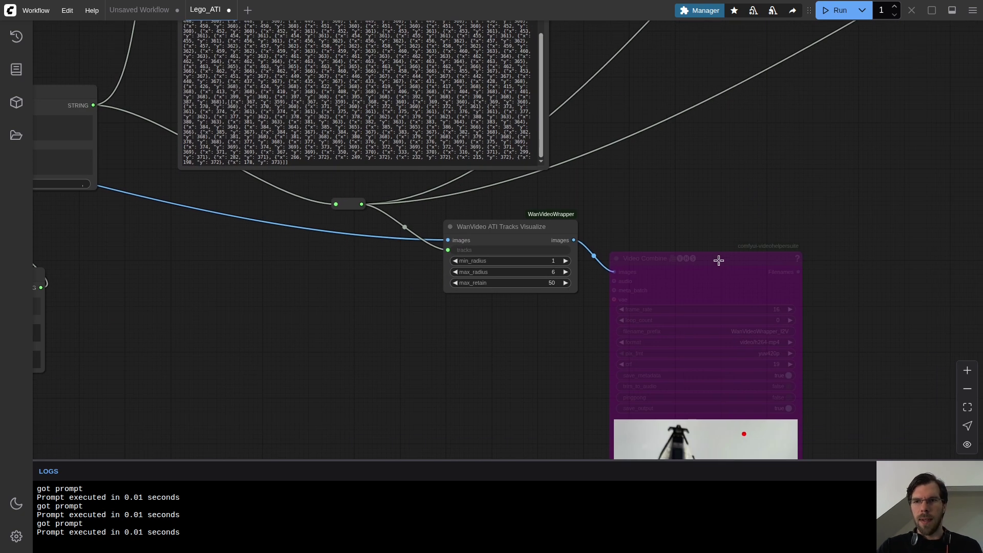
{"action": "key", "text": "ctrl+b"}
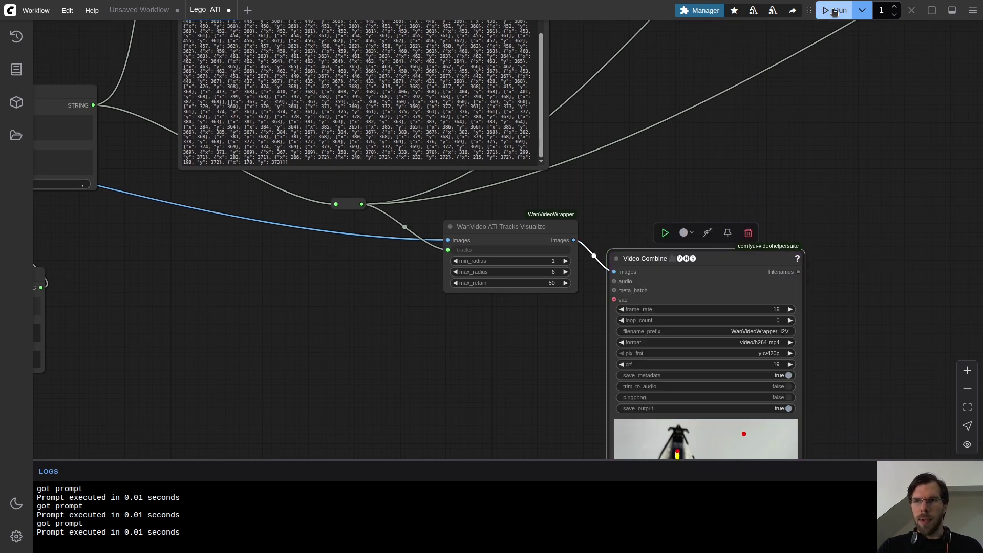
{"action": "scroll", "coordinate": [868, 388], "scroll_direction": "down", "scroll_amount": 5}
{"action": "scroll", "coordinate": [721, 318], "scroll_direction": "up", "scroll_amount": 3}
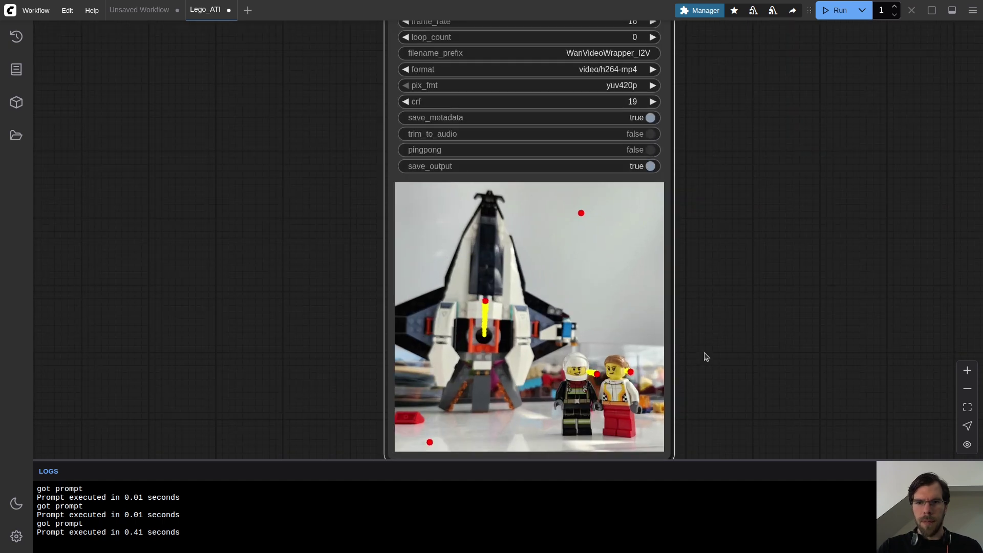
{"action": "scroll", "coordinate": [705, 351], "scroll_direction": "down", "scroll_amount": 2}
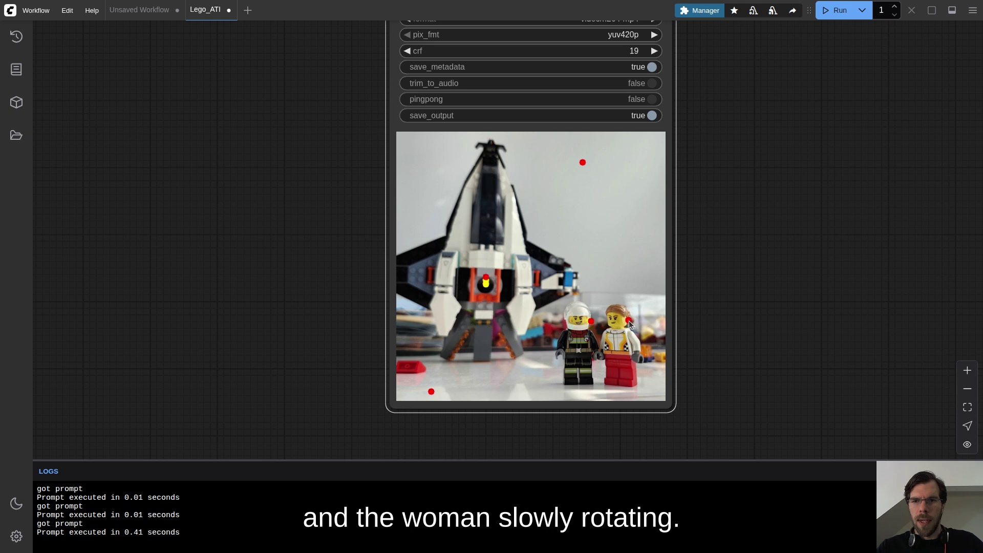
Re-enable the two final Video Combine nodes, run the full workflow and compare the generated videos with and without tracks
{"action": "scroll", "coordinate": [797, 212], "scroll_direction": "down", "scroll_amount": 5}
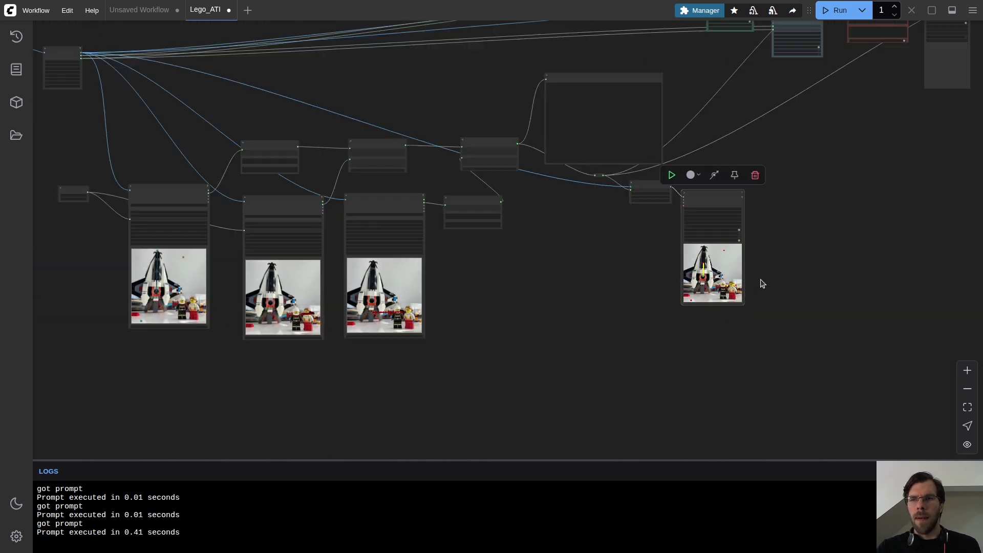
{"action": "left_click_drag", "start_coordinate": [927, 175], "coordinate": [927, 175]}
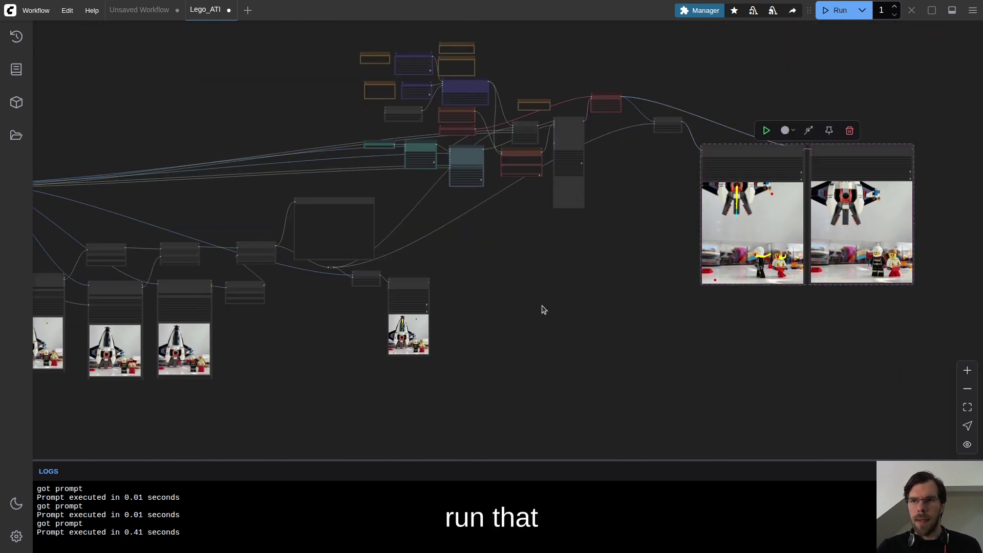
{"action": "left_click_drag", "start_coordinate": [555, 303], "coordinate": [764, 284]}
{"action": "scroll", "coordinate": [764, 283], "scroll_direction": "up", "scroll_amount": 5}
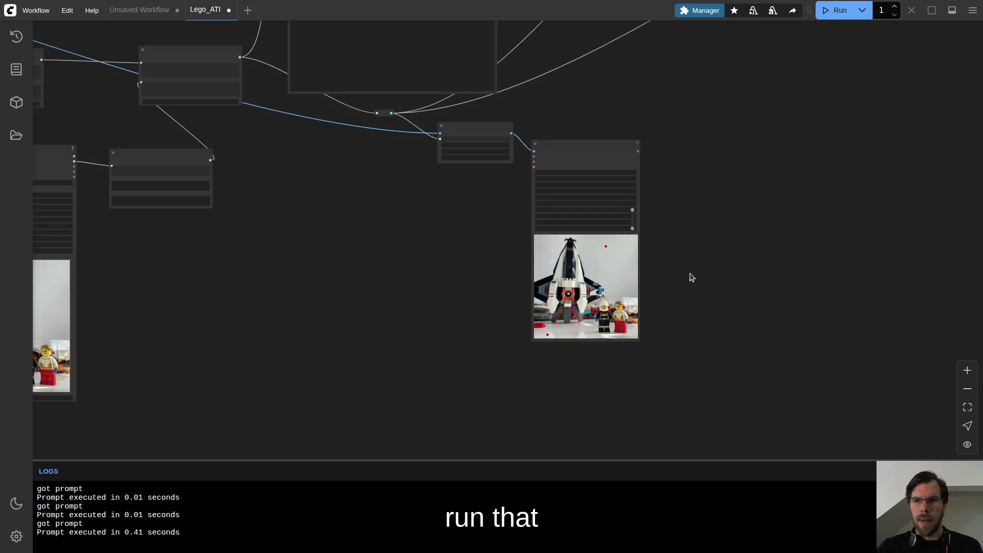
{"action": "left_click", "coordinate": [839, 12]}
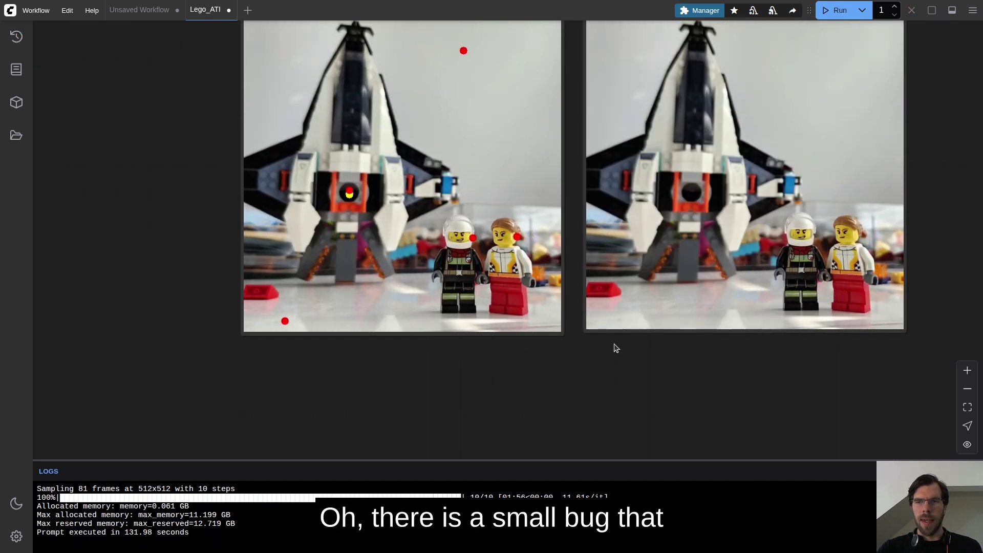
{"action": "left_click_drag", "start_coordinate": [616, 349], "coordinate": [616, 411]}
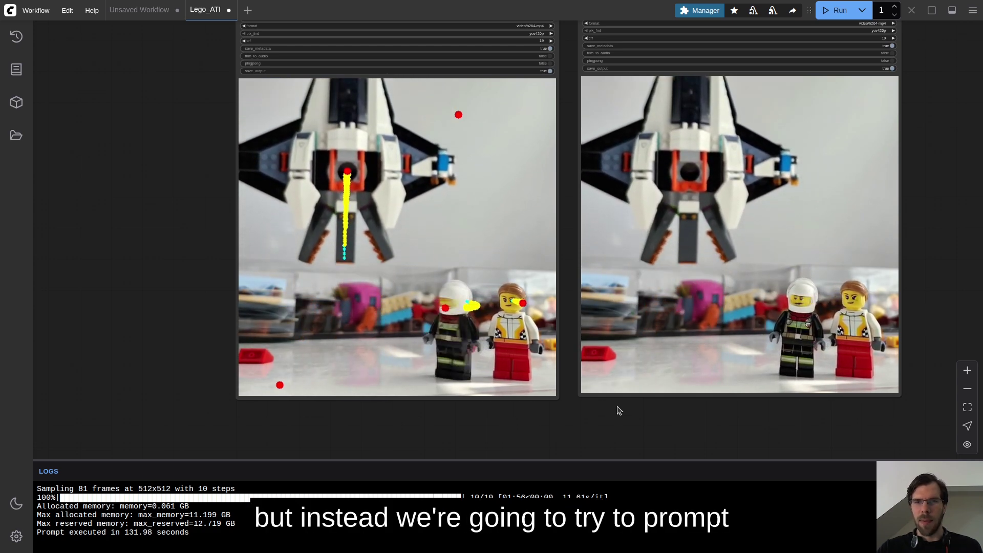
Append "The lego man is running away." to the positive prompt in the WanVideo TextEncode node
{"action": "scroll", "coordinate": [702, 409], "scroll_direction": "down", "scroll_amount": 4}
{"action": "scroll", "coordinate": [701, 408], "scroll_direction": "up", "scroll_amount": 3}
{"action": "left_click_drag", "start_coordinate": [266, 281], "coordinate": [681, 348]}
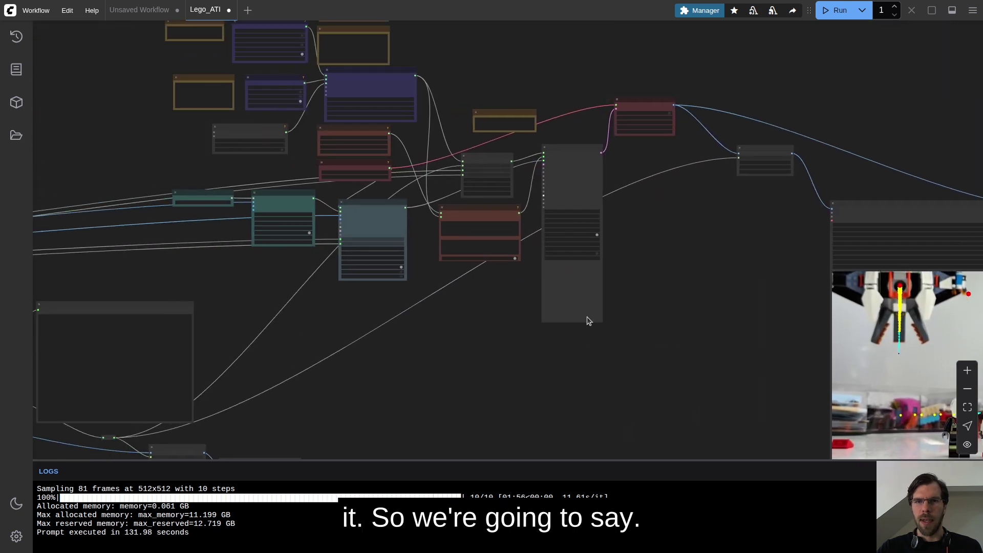
{"action": "scroll", "coordinate": [429, 226], "scroll_direction": "up", "scroll_amount": 10}
{"action": "scroll", "coordinate": [435, 200], "scroll_direction": "up", "scroll_amount": 3}
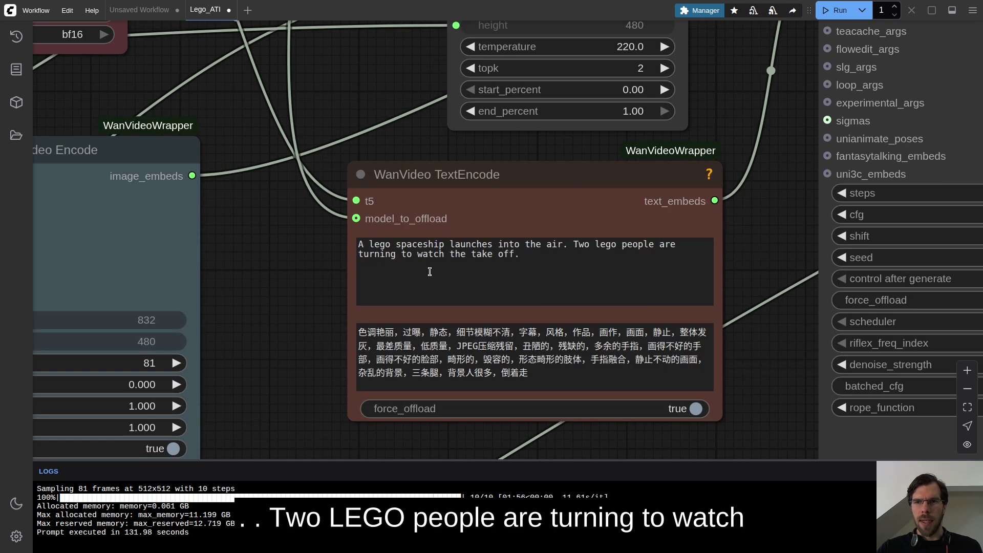
{"action": "left_click", "coordinate": [553, 258]}
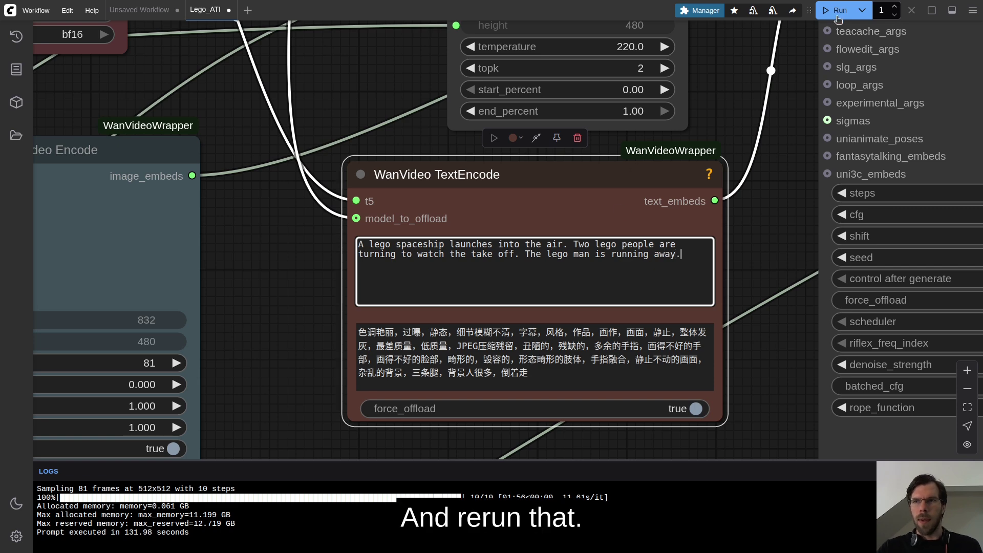
Rerun the workflow with the extended prompt, watch the two output videos and save the workflow
{"action": "key", "text": "ctrl+Return"}
{"action": "scroll", "coordinate": [778, 93], "scroll_direction": "down", "scroll_amount": 3}
{"action": "scroll", "coordinate": [717, 256], "scroll_direction": "up", "scroll_amount": 5}
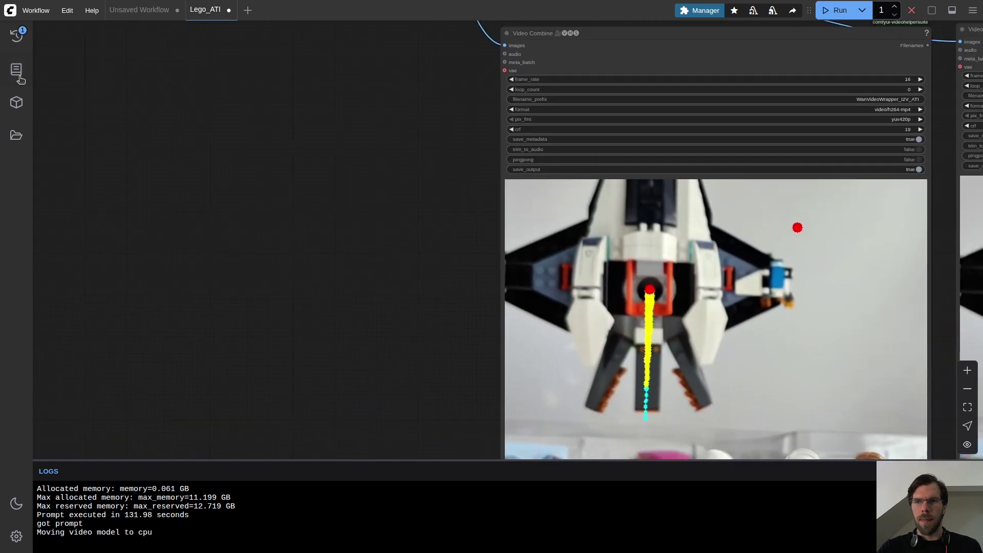
{"action": "left_click_drag", "start_coordinate": [718, 256], "coordinate": [10, 87]}
{"action": "scroll", "coordinate": [69, 172], "scroll_direction": "down", "scroll_amount": 5}
{"action": "left_click_drag", "start_coordinate": [230, 334], "coordinate": [278, 345]}
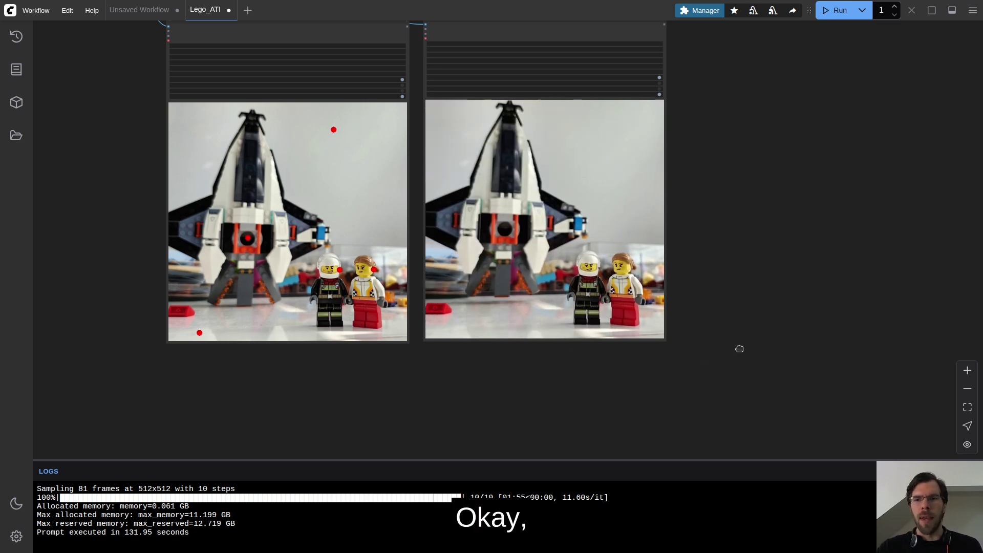
{"action": "key", "text": "ctrl+s"}
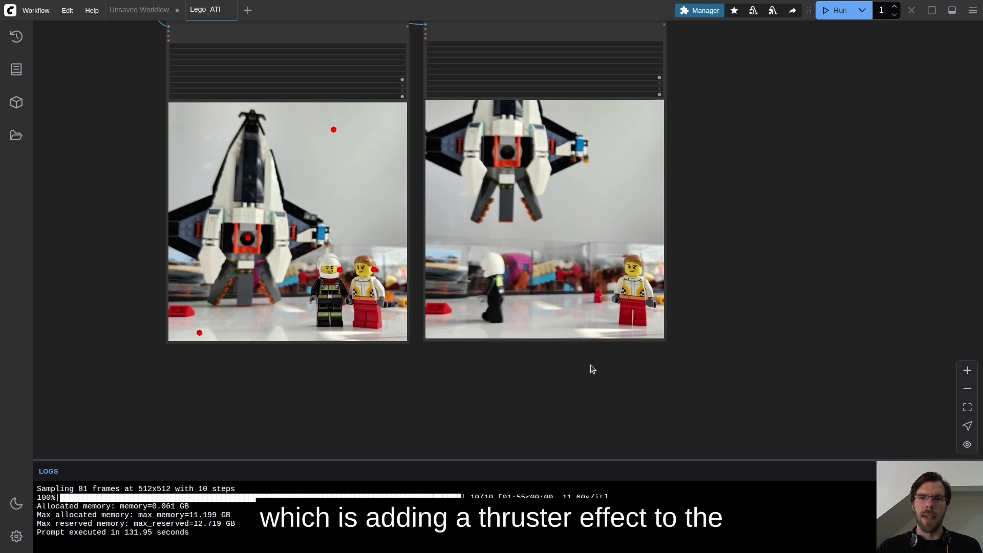
Add a Load Video (Upload) node and place it in the empty area beyond the final Video Combine nodes
{"action": "scroll", "coordinate": [678, 269], "scroll_direction": "down", "scroll_amount": 3}
{"action": "scroll", "coordinate": [676, 241], "scroll_direction": "up", "scroll_amount": 6}
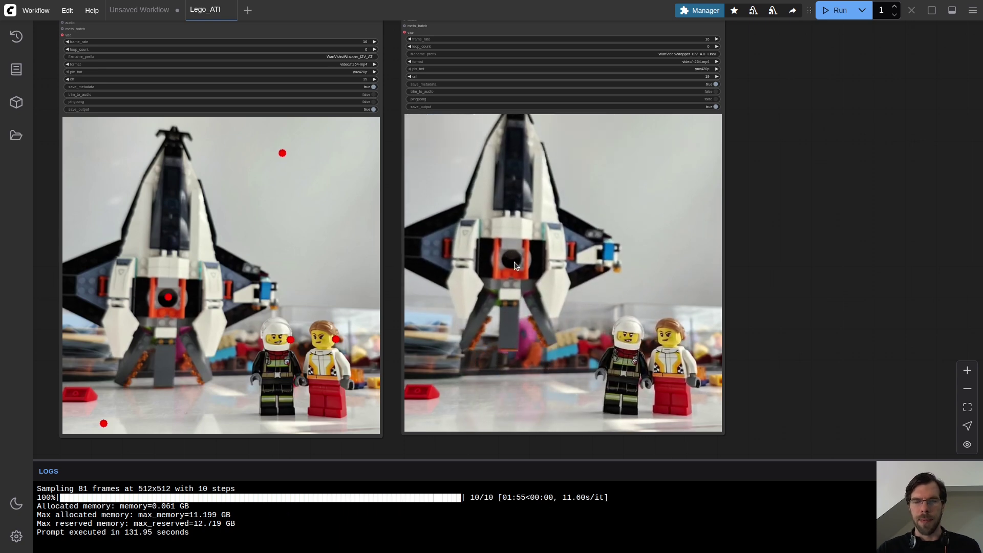
{"action": "scroll", "coordinate": [834, 245], "scroll_direction": "down", "scroll_amount": 5}
{"action": "left_click_drag", "start_coordinate": [810, 311], "coordinate": [757, 255]}
{"action": "scroll", "coordinate": [707, 289], "scroll_direction": "down", "scroll_amount": 3}
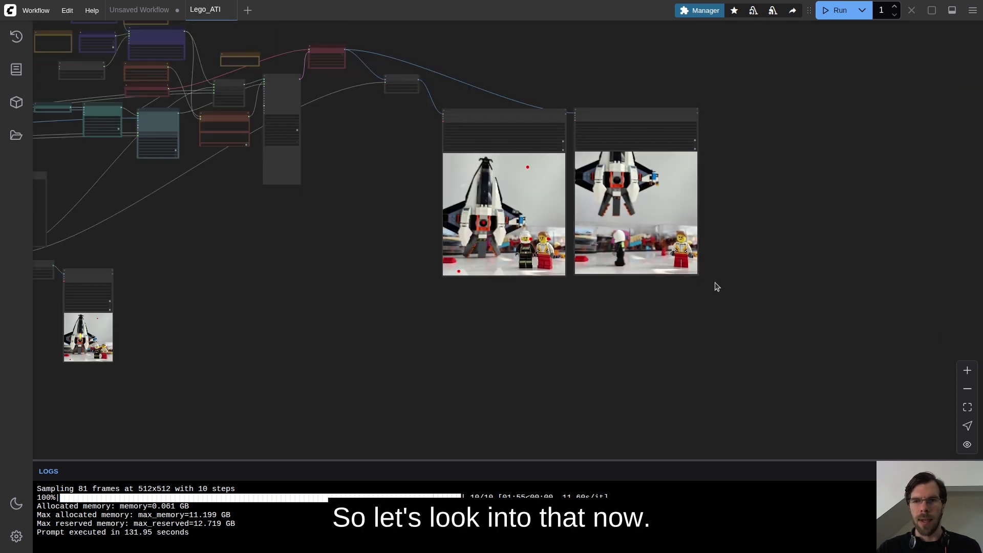
{"action": "double_click", "coordinate": [574, 351]}
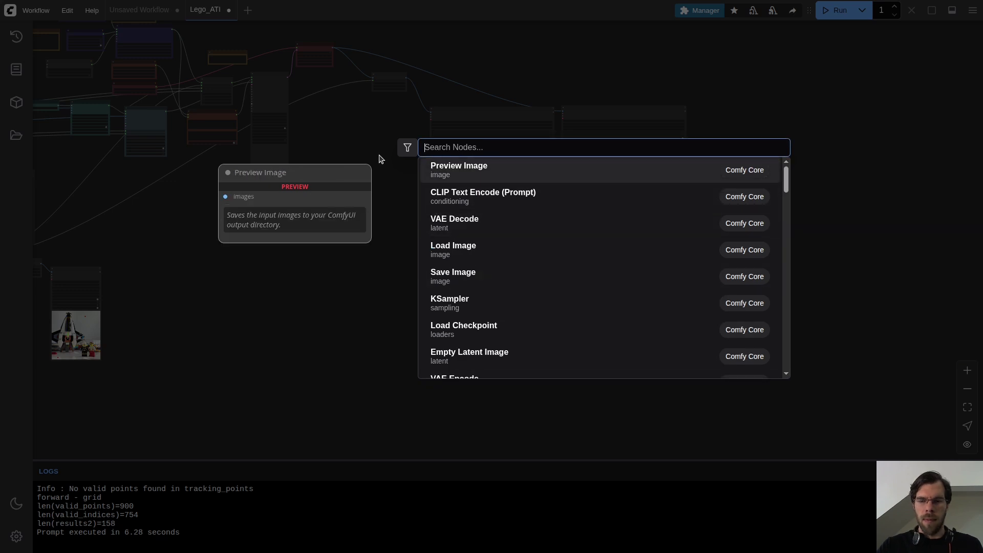
{"action": "type", "text": "load video"}
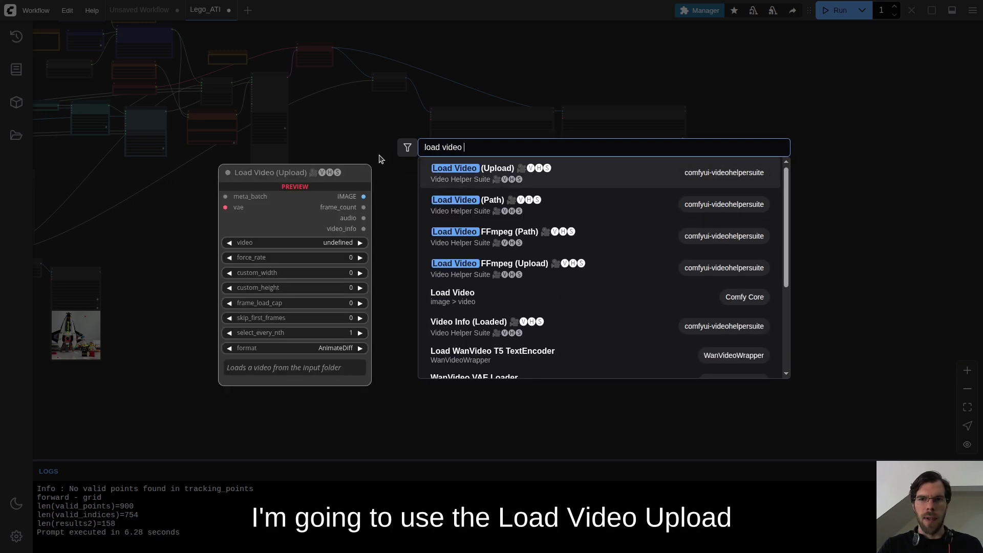
{"action": "key", "text": "Escape"}
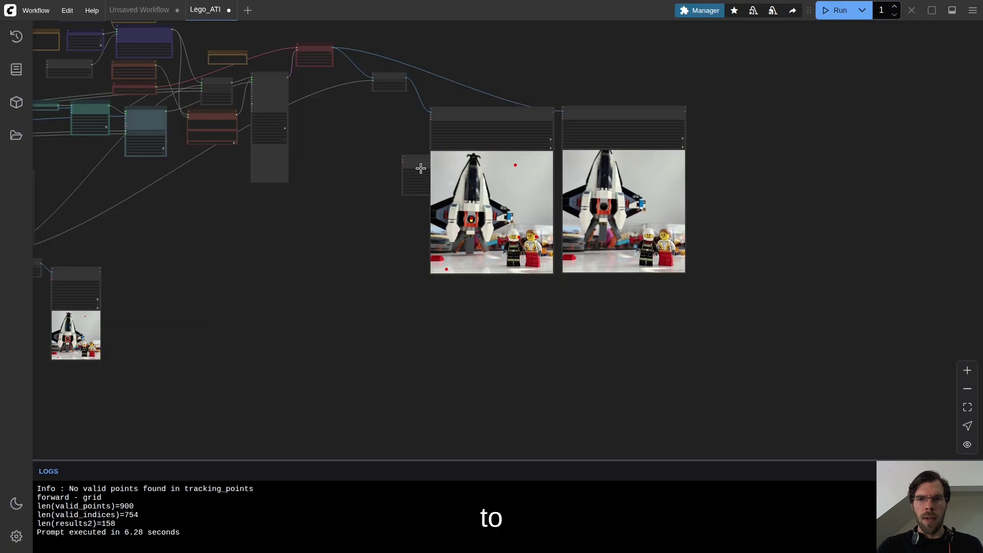
{"action": "left_click_drag", "start_coordinate": [494, 179], "coordinate": [776, 154]}
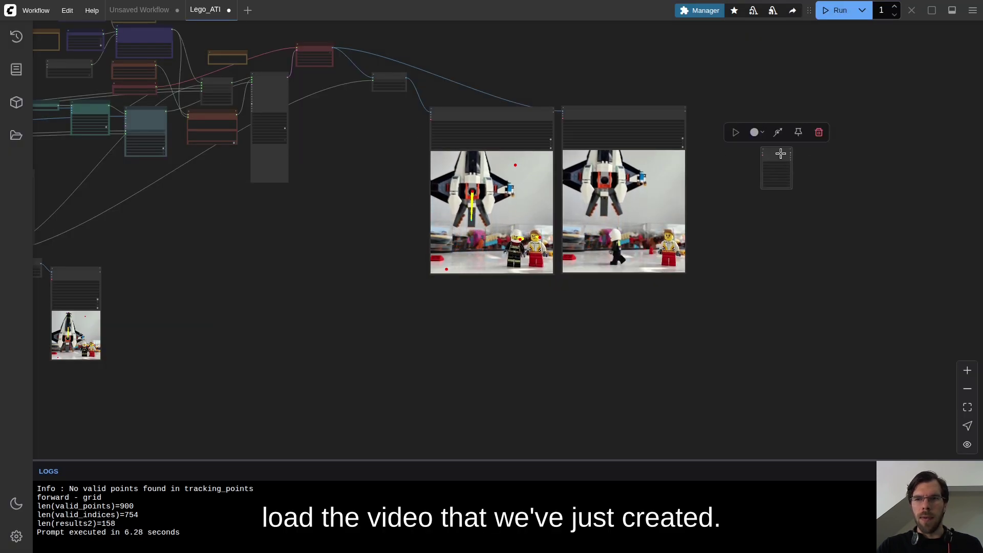
Bypass the two final Video Combine nodes of the take-off generation part
{"action": "left_click_drag", "start_coordinate": [604, 88], "coordinate": [481, 114]}
{"action": "key", "text": "ctrl+b"}
{"action": "scroll", "coordinate": [305, 254], "scroll_direction": "left", "scroll_amount": 5}
{"action": "left_click", "coordinate": [241, 254]}
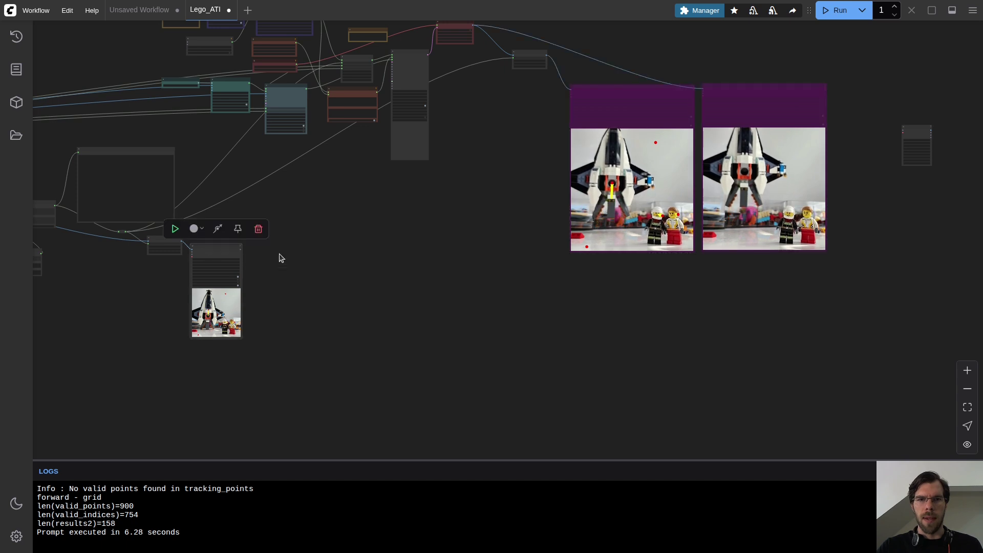
{"action": "left_click_drag", "start_coordinate": [450, 237], "coordinate": [875, 182]}
{"action": "scroll", "coordinate": [666, 195], "scroll_direction": "right", "scroll_amount": 15}
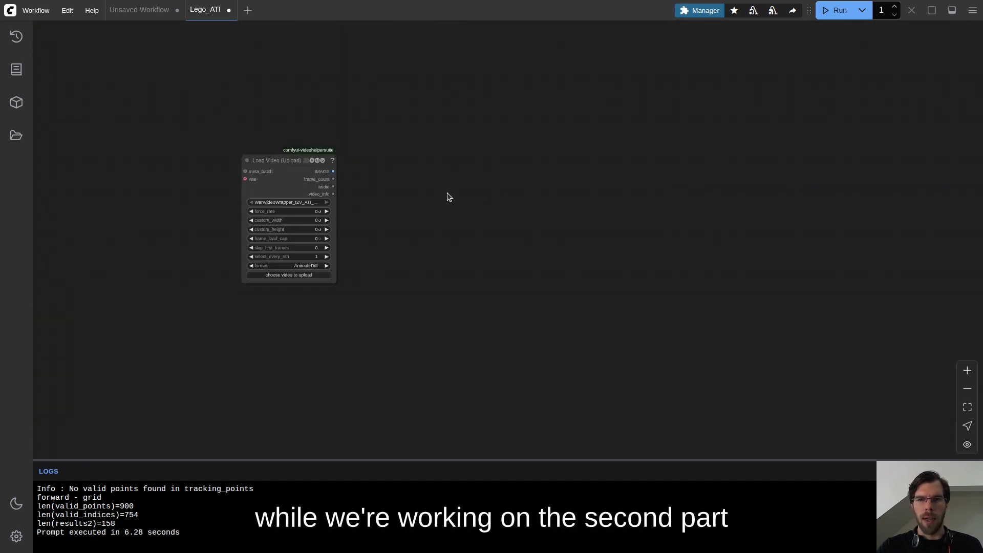
Enlarge the Load Video (Upload) node and load WanVideoWrapper_I2V_ATI_Final_00005.mp4 into it
{"action": "scroll", "coordinate": [283, 163], "scroll_direction": "left", "scroll_amount": 5}
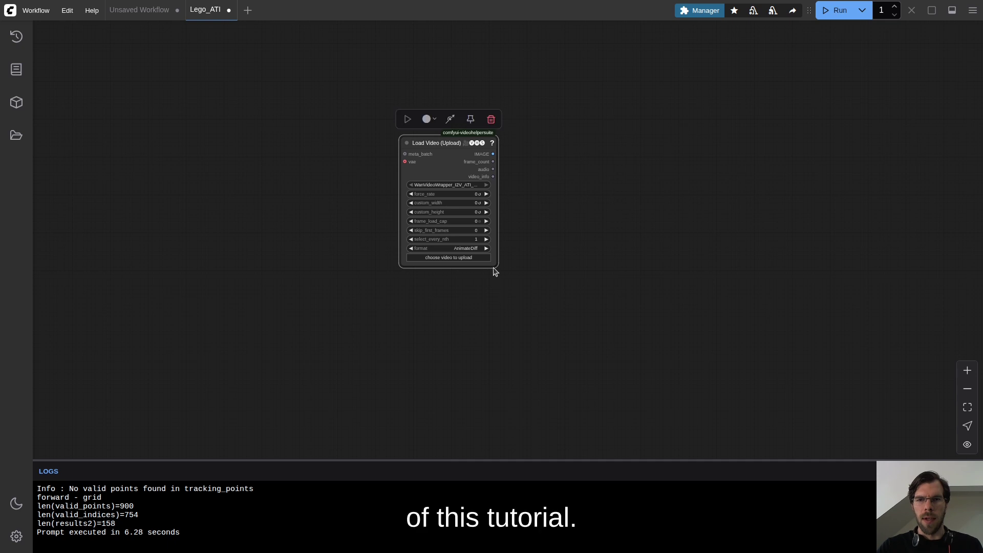
{"action": "left_click_drag", "start_coordinate": [496, 263], "coordinate": [579, 341]}
{"action": "scroll", "coordinate": [580, 187], "scroll_direction": "up", "scroll_amount": 10}
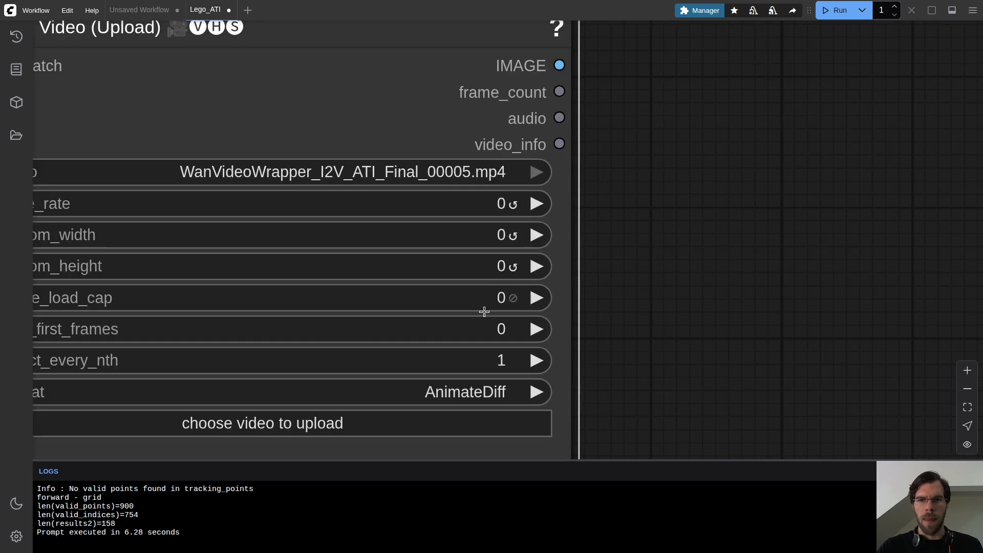
{"action": "left_click", "coordinate": [327, 429]}
{"action": "scroll", "coordinate": [441, 345], "scroll_direction": "down", "scroll_amount": 5}
{"action": "double_click", "coordinate": [366, 477]}
{"action": "scroll", "coordinate": [702, 237], "scroll_direction": "down", "scroll_amount": 10}
Add a CoTracker Point Tracking node and feed the loaded video's IMAGE output into its images input
{"action": "left_click_drag", "start_coordinate": [695, 329], "coordinate": [544, 125]}
{"action": "scroll", "coordinate": [726, 161], "scroll_direction": "up", "scroll_amount": 2}
{"action": "double_click", "coordinate": [545, 127]}
{"action": "type", "text": "c"}
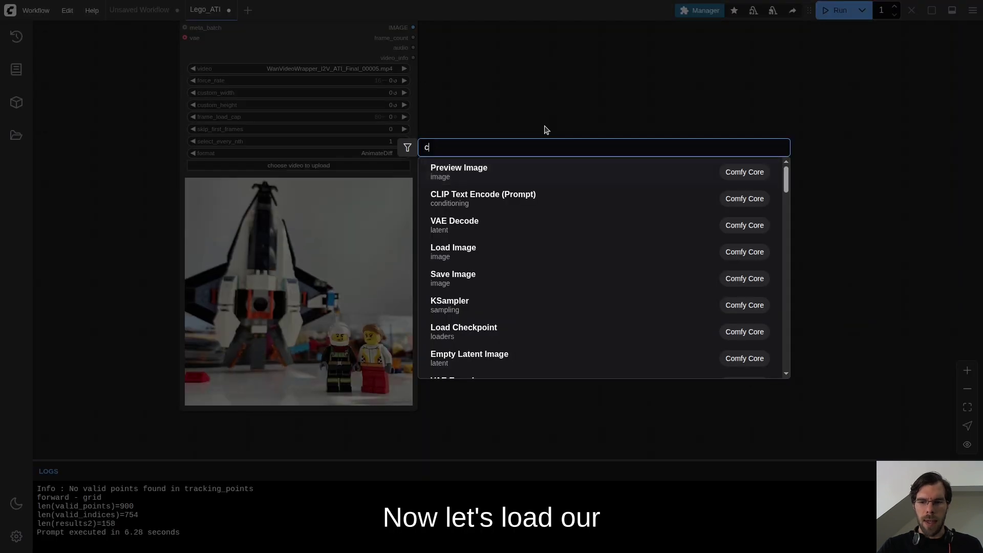
{"action": "type", "text": "otrac"}
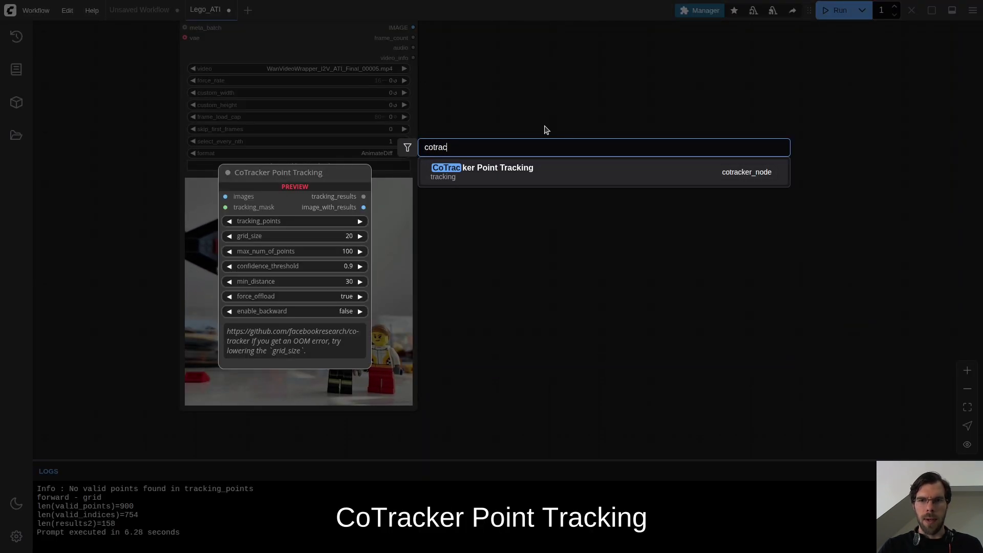
{"action": "key", "text": "Return"}
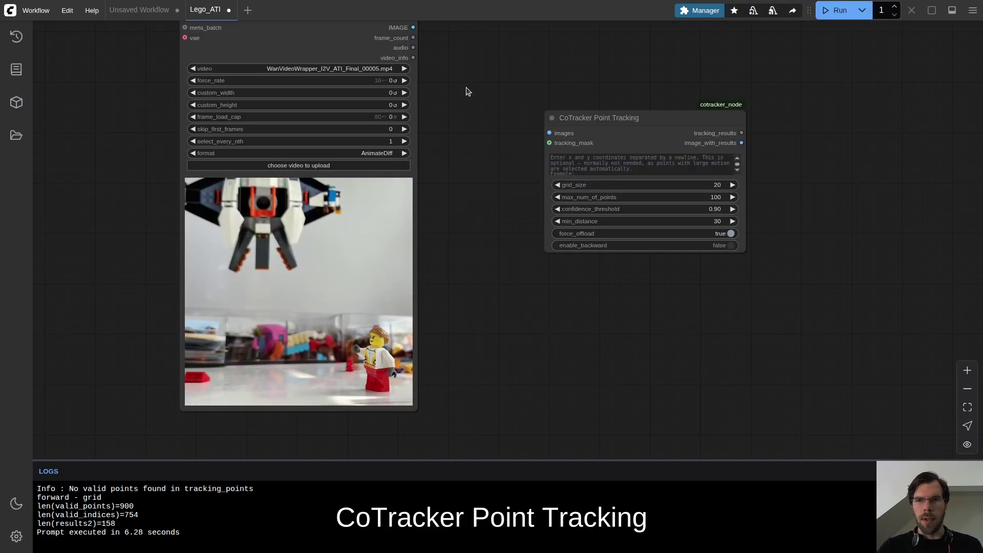
{"action": "scroll", "coordinate": [463, 99], "scroll_direction": "up", "scroll_amount": 2}
{"action": "left_click_drag", "start_coordinate": [376, 72], "coordinate": [429, 109]}
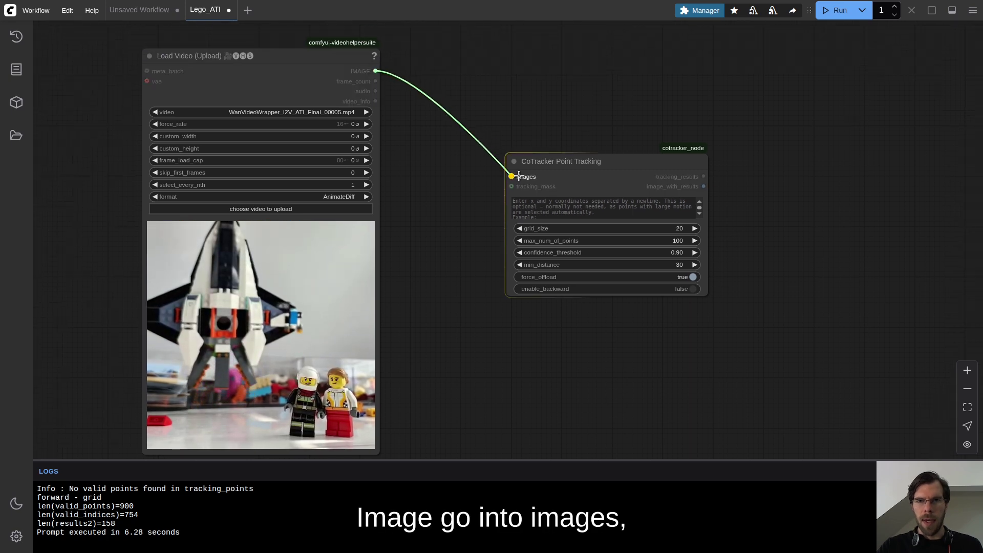
Add an enlarged Video Combine node fed by CoTracker's image_with_results output
{"action": "double_click", "coordinate": [753, 168]}
{"action": "type", "text": "video com"}
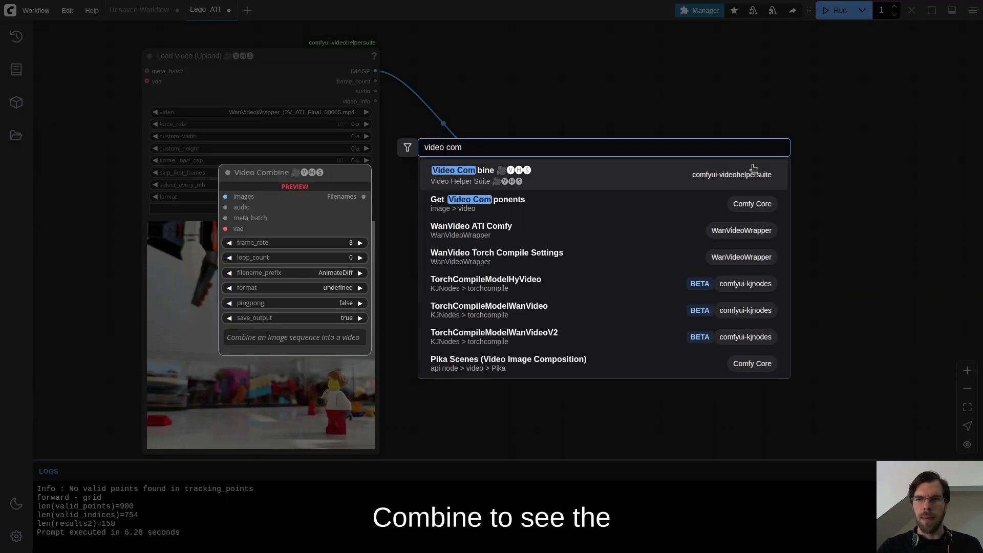
{"action": "key", "text": "Return"}
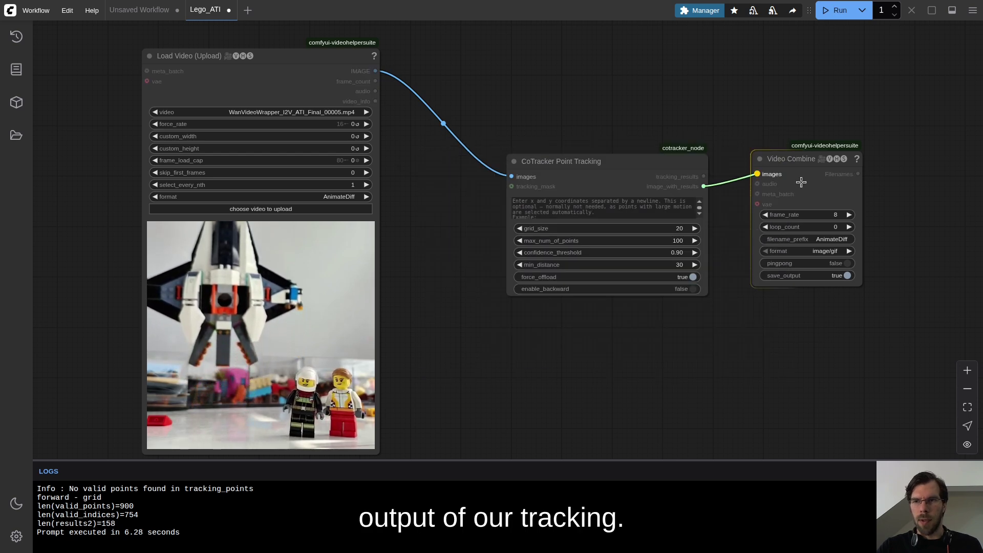
{"action": "left_click_drag", "start_coordinate": [862, 283], "coordinate": [973, 393]}
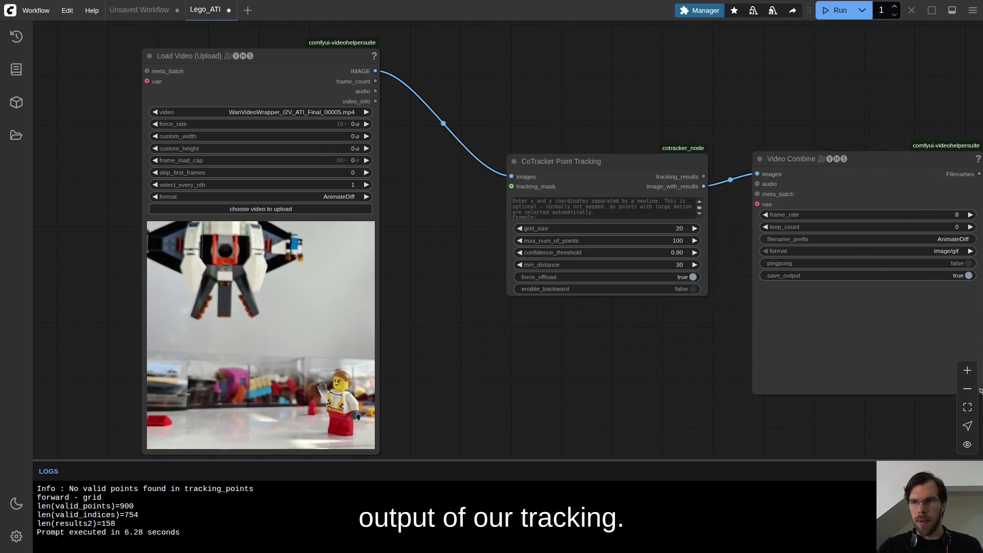
Set the new Video Combine node's frame_rate to 16 and its format to video/h264-mp4
{"action": "left_click_drag", "start_coordinate": [750, 346], "coordinate": [535, 329]}
{"action": "scroll", "coordinate": [536, 330], "scroll_direction": "up", "scroll_amount": 1}
{"action": "left_click", "coordinate": [777, 188]}
{"action": "key", "text": "Return"}
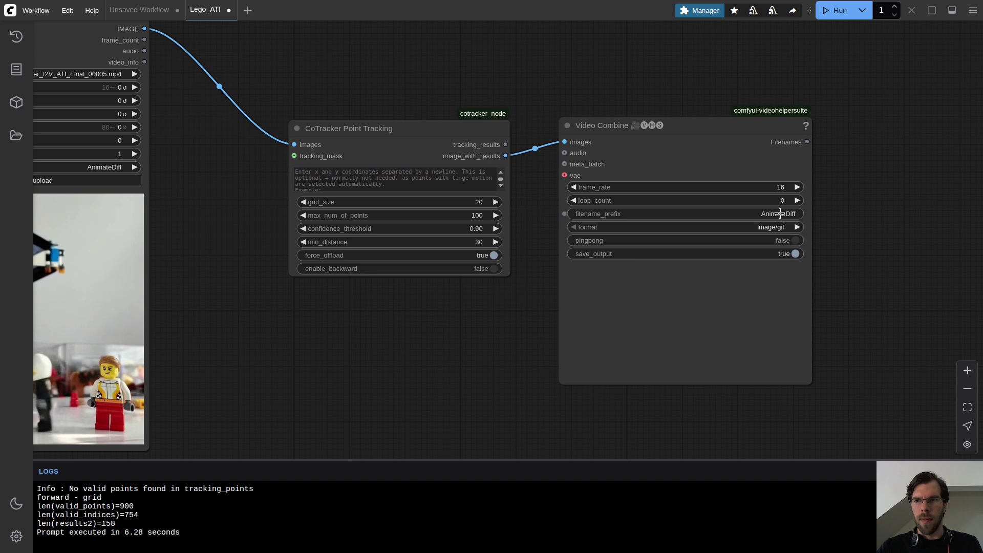
{"action": "left_click", "coordinate": [786, 229]}
{"action": "left_click", "coordinate": [848, 314]}
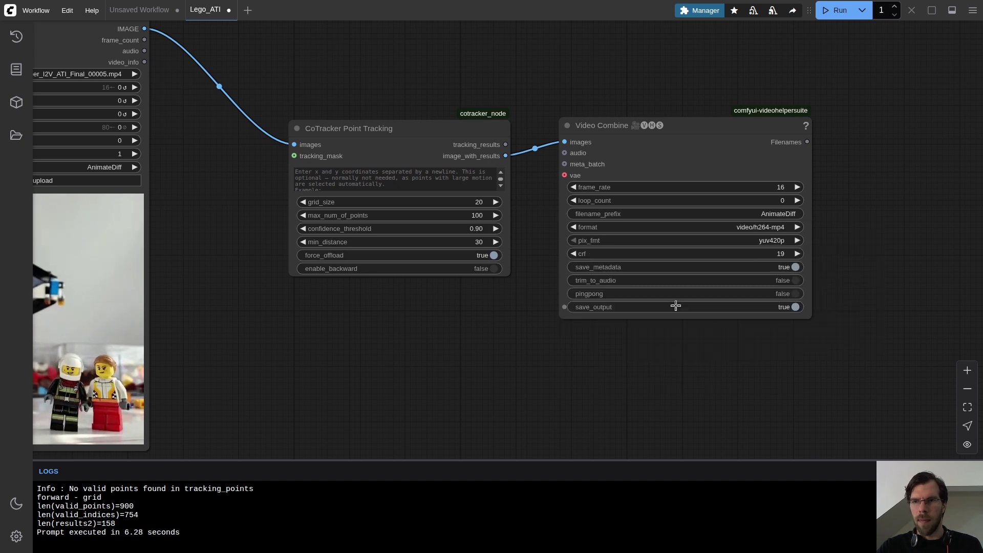
Run the point tracking and move the CoTracker and Video Combine nodes up and closer to the loaded video
{"action": "left_click", "coordinate": [836, 10]}
{"action": "left_click_drag", "start_coordinate": [651, 324], "coordinate": [723, 332]}
{"action": "scroll", "coordinate": [722, 331], "scroll_direction": "down", "scroll_amount": 1}
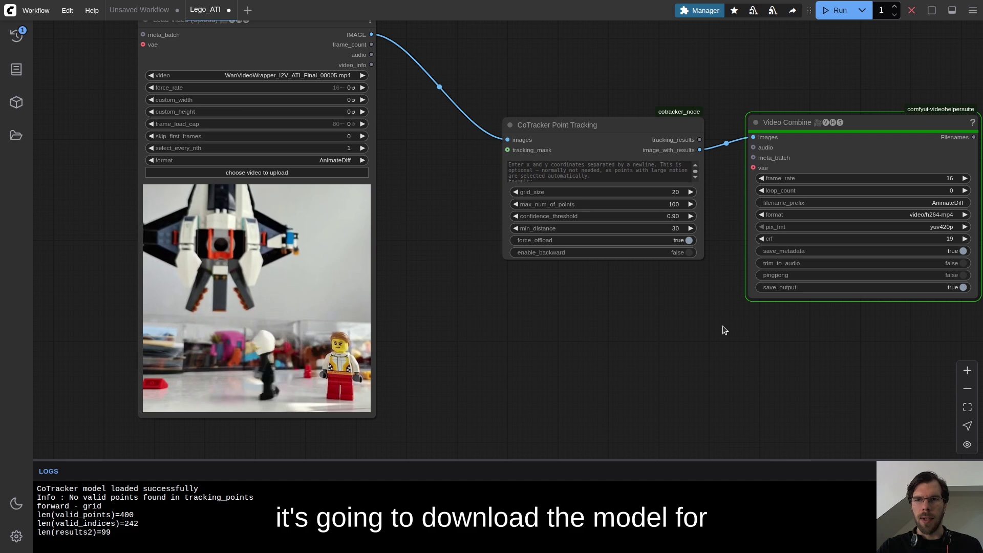
{"action": "left_click_drag", "start_coordinate": [640, 121], "coordinate": [585, 98]}
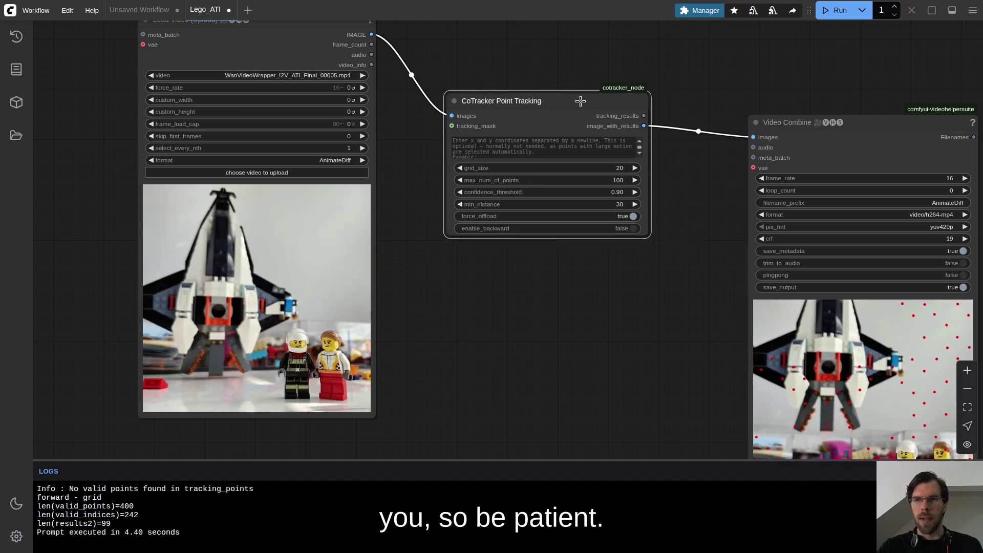
{"action": "left_click_drag", "start_coordinate": [789, 122], "coordinate": [732, 44]}
Set CoTracker's max_num_of_points to 10000, confidence_threshold to 0 and min_distance to 0, and rerun the tracking
{"action": "left_click", "coordinate": [612, 179]}
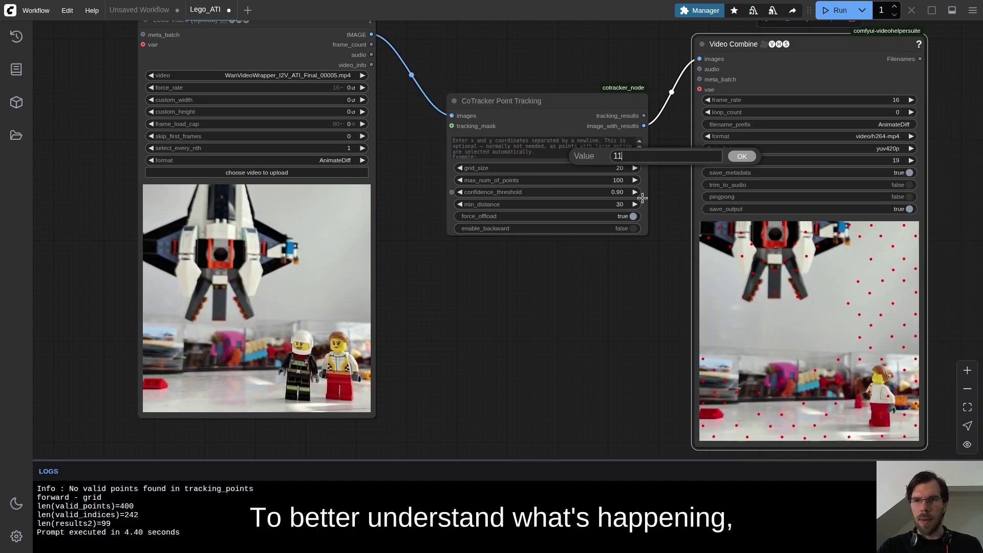
{"action": "type", "text": "10000"}
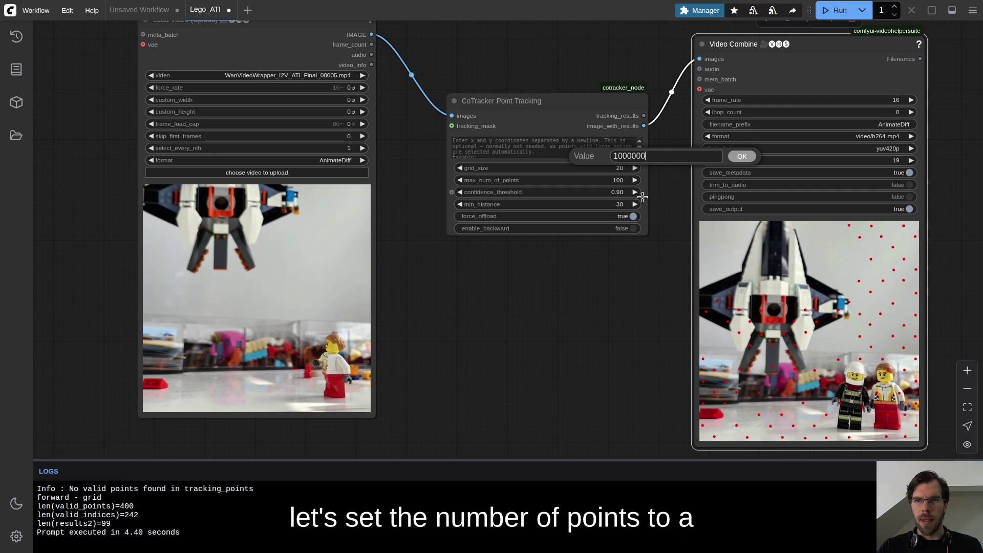
{"action": "type", "text": "00"}
{"action": "key", "text": "Return"}
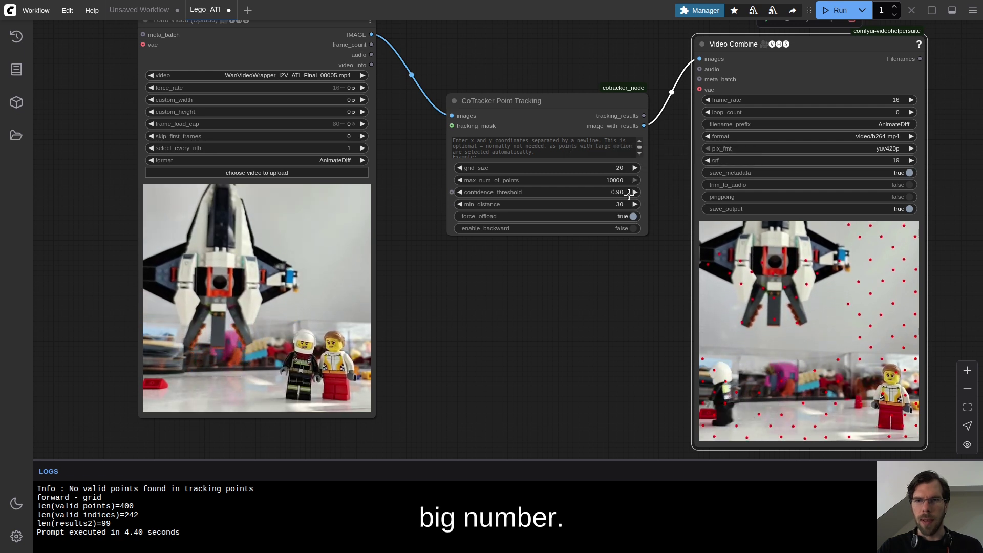
{"action": "left_click", "coordinate": [621, 192]}
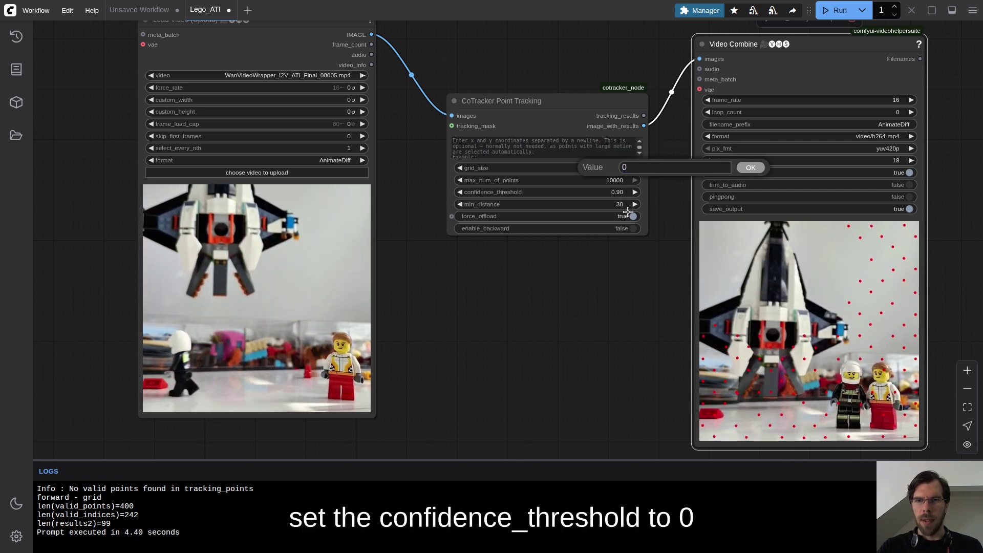
{"action": "key", "text": "Return"}
{"action": "left_click", "coordinate": [619, 204]}
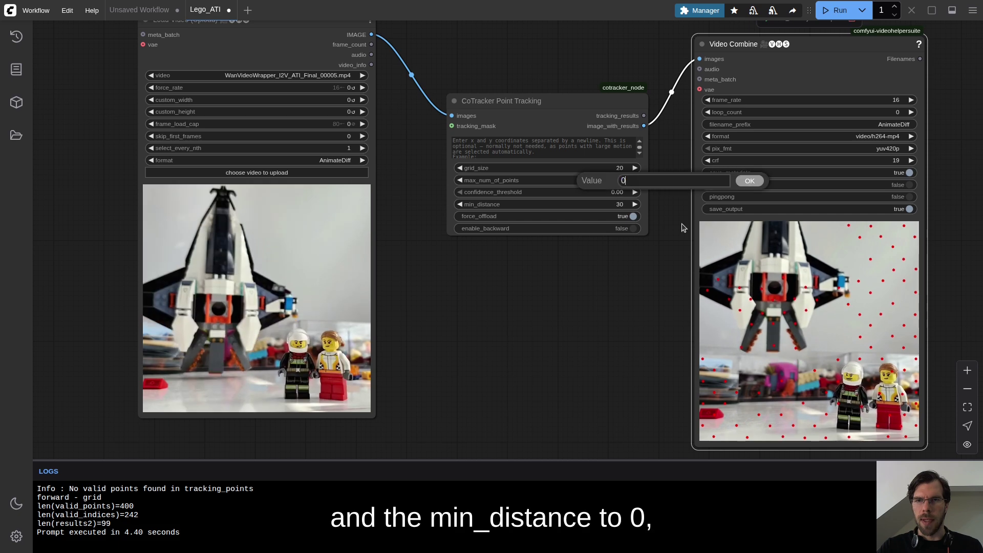
{"action": "type", "text": "0"}
{"action": "key", "text": "Return"}
{"action": "left_click", "coordinate": [834, 10]}
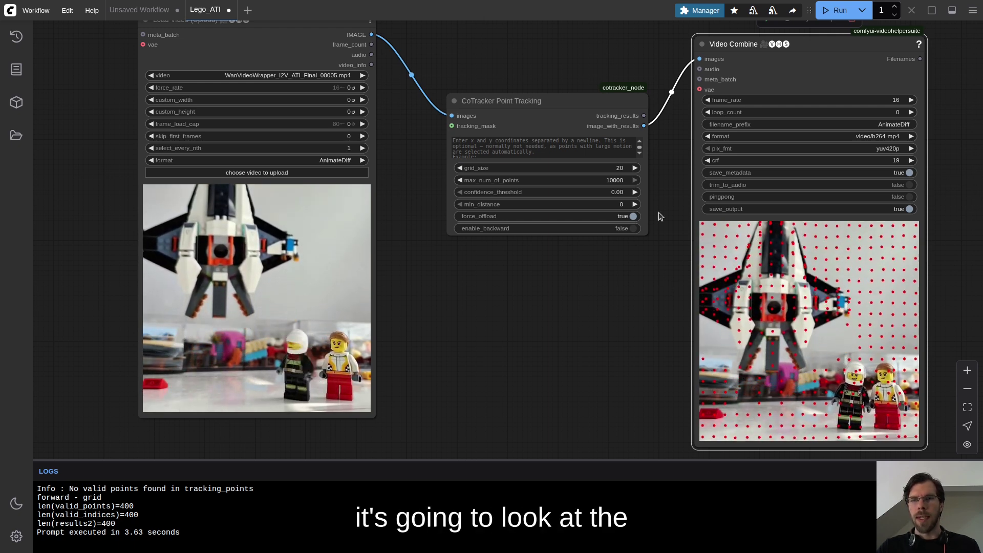
Set the CoTracker node's confidence_threshold to 0.9
{"action": "left_click", "coordinate": [615, 193]}
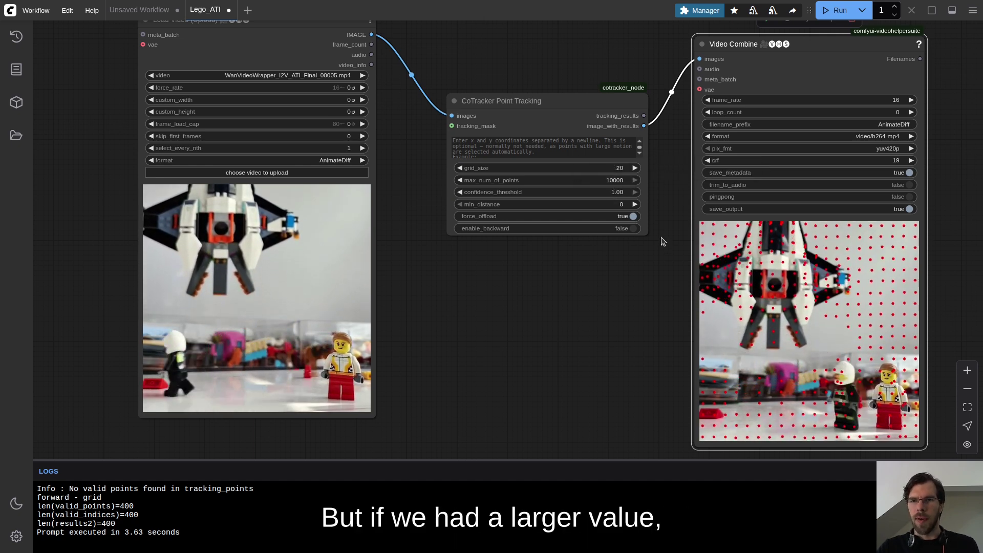
{"action": "left_click", "coordinate": [635, 193]}
{"action": "left_click", "coordinate": [617, 192]}
{"action": "type", "text": "0.9"}
{"action": "key", "text": "Return"}
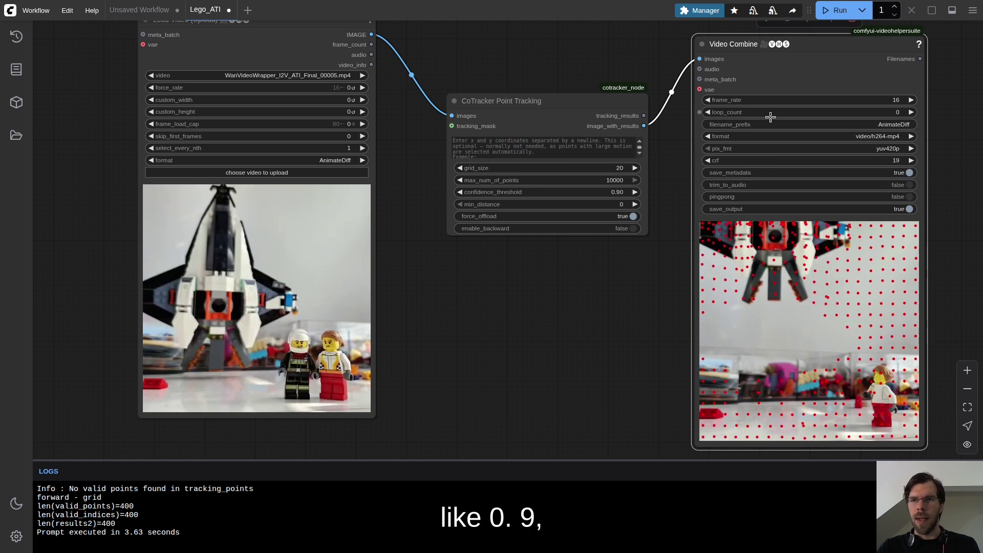
Run the point tracking, reset CoTracker's confidence_threshold to 0, set its min_distance to 40, and rerun after each change
{"action": "left_click", "coordinate": [845, 11]}
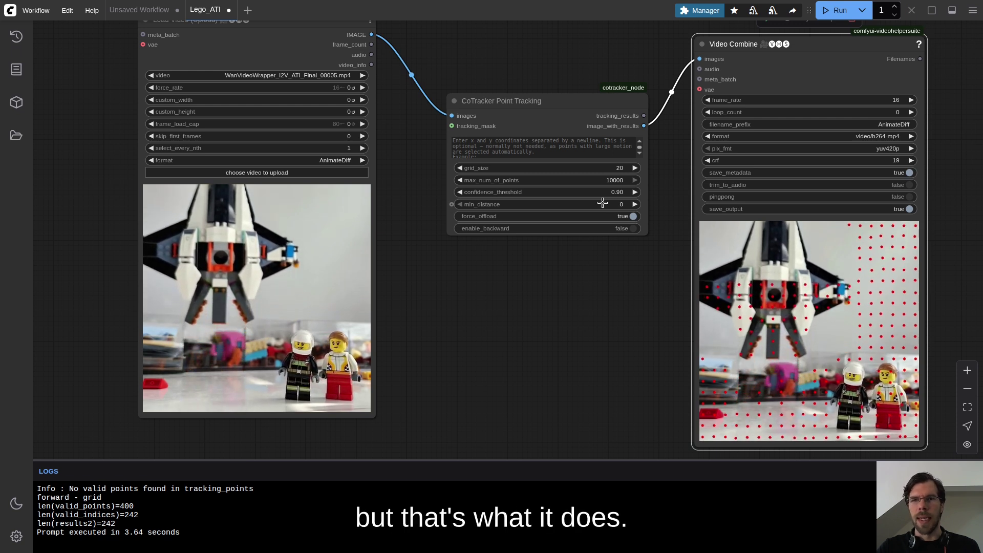
{"action": "left_click", "coordinate": [622, 192]}
{"action": "type", "text": "0"}
{"action": "key", "text": "Return"}
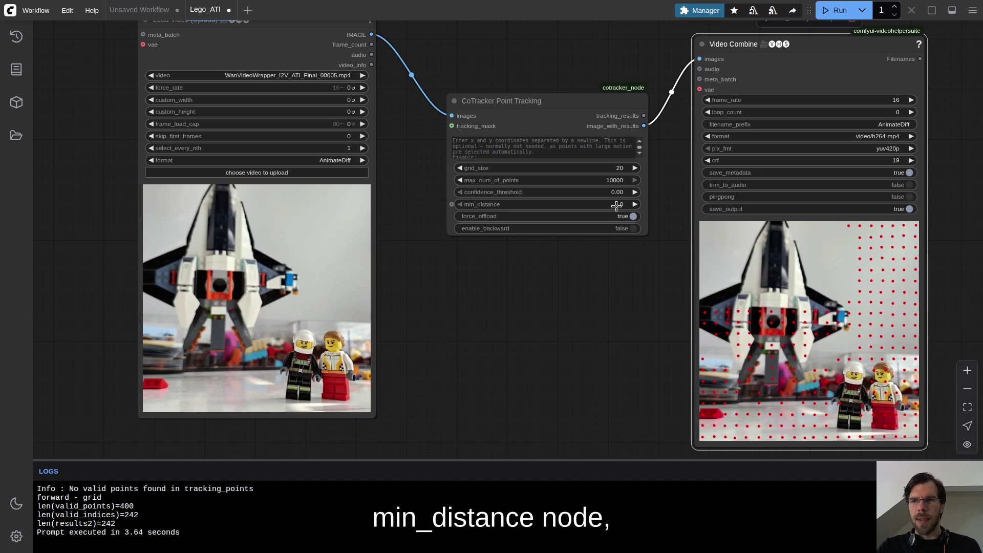
{"action": "left_click", "coordinate": [836, 11]}
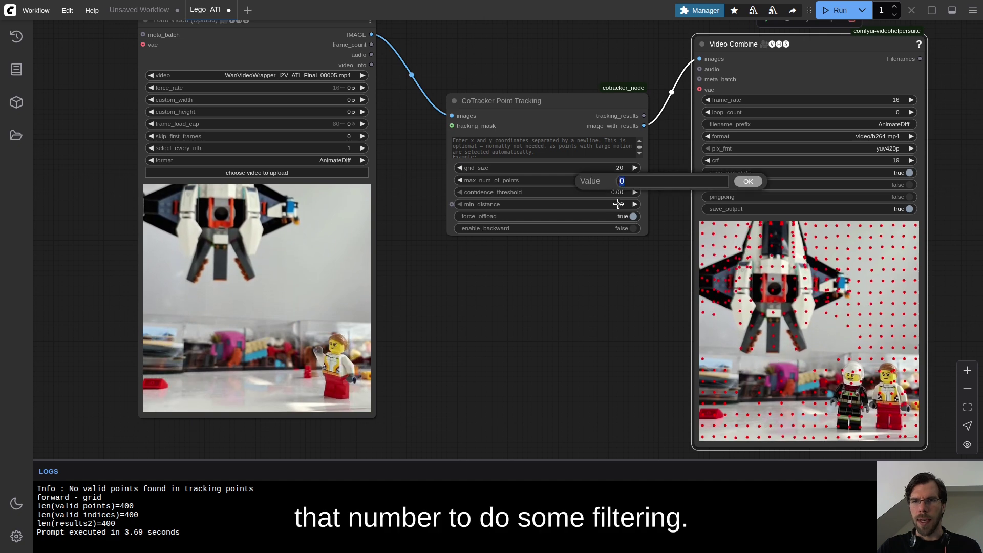
{"action": "left_click", "coordinate": [837, 11]}
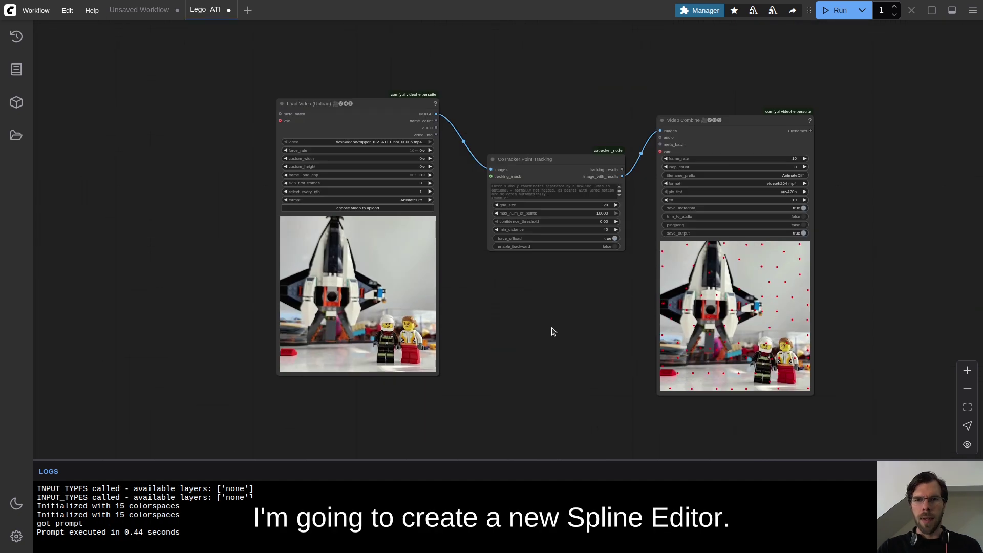
Add a Spline Editor node below the Load Video node and connect the video's IMAGE output to its bg_image input
{"action": "scroll", "coordinate": [316, 325], "scroll_direction": "down", "scroll_amount": 5}
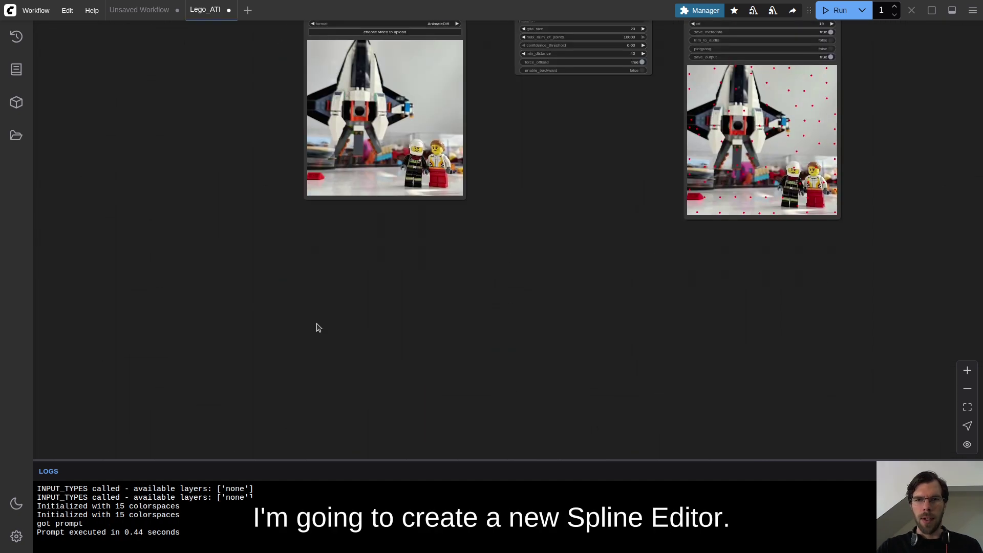
{"action": "double_click", "coordinate": [316, 325]}
{"action": "type", "text": "spline ed"}
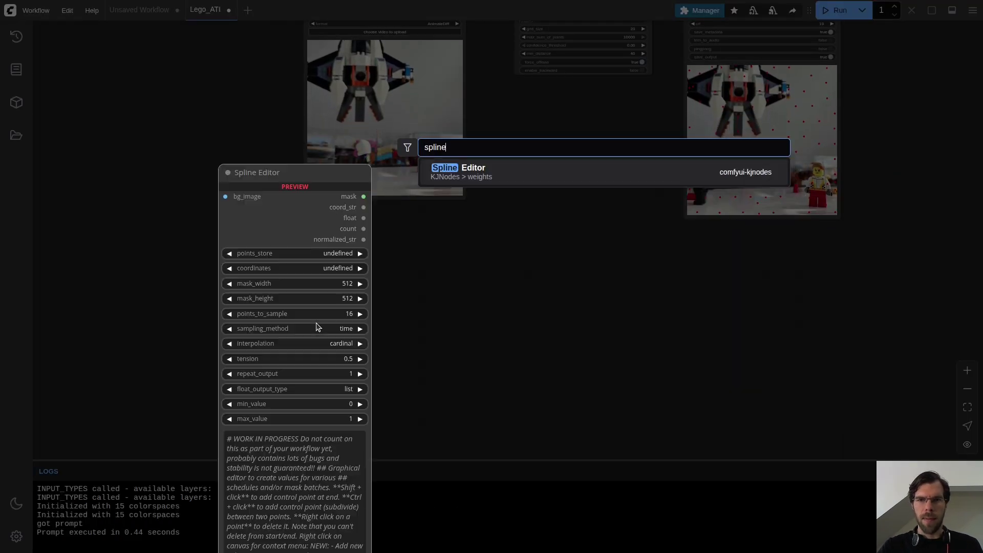
{"action": "left_click", "coordinate": [504, 172]}
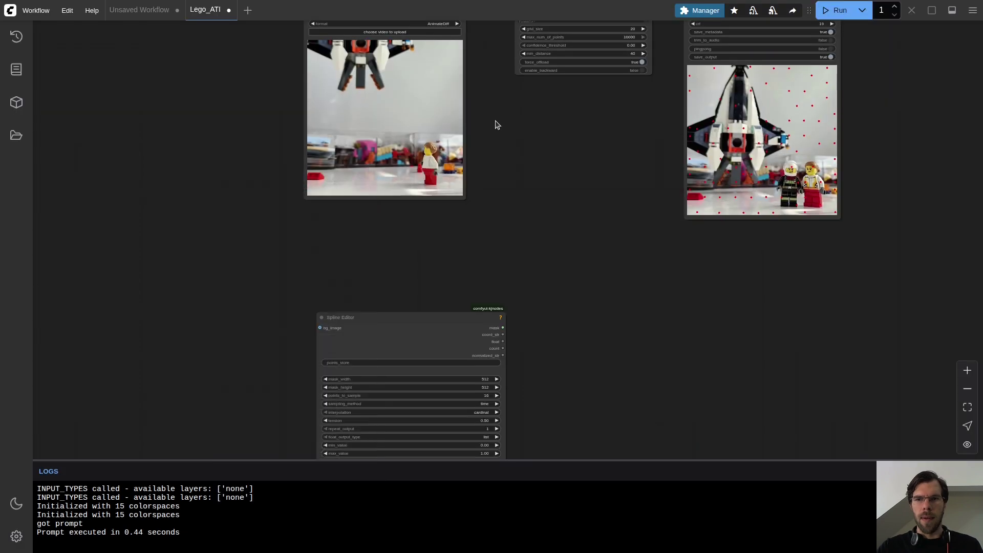
{"action": "left_click_drag", "start_coordinate": [395, 316], "coordinate": [538, 166]}
{"action": "left_click_drag", "start_coordinate": [502, 108], "coordinate": [457, 243]}
{"action": "left_click_drag", "start_coordinate": [419, 70], "coordinate": [445, 410]}
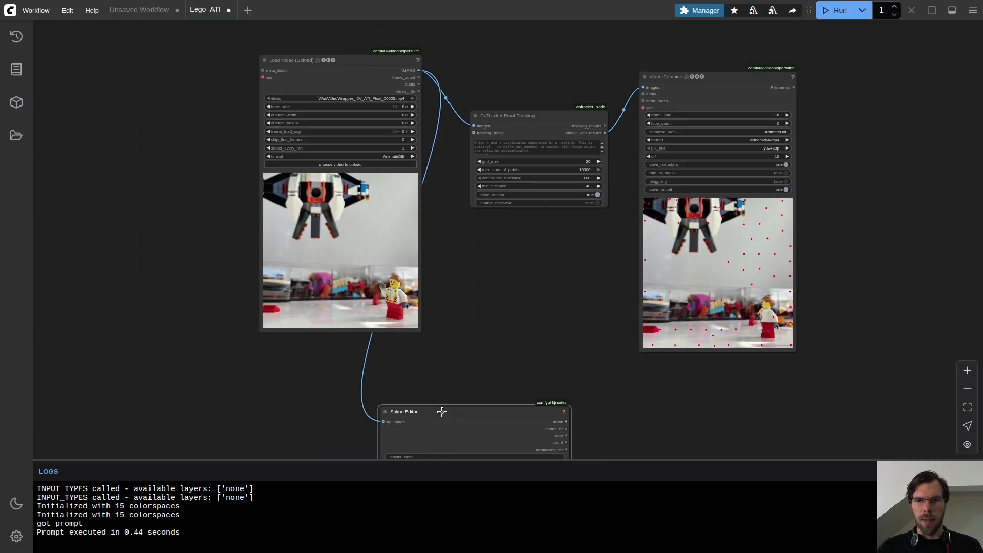
Add a Convert Mask to Image node beside the Spline Editor and connect the editor's mask output to it
{"action": "scroll", "coordinate": [509, 310], "scroll_direction": "down", "scroll_amount": 5}
{"action": "scroll", "coordinate": [549, 299], "scroll_direction": "up", "scroll_amount": 3}
{"action": "double_click", "coordinate": [603, 269]}
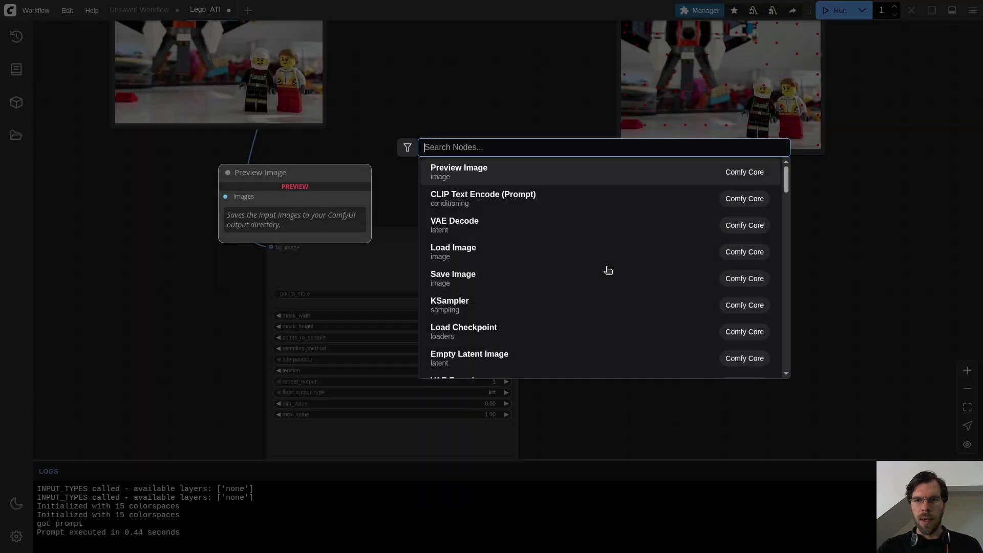
{"action": "type", "text": "mask to"}
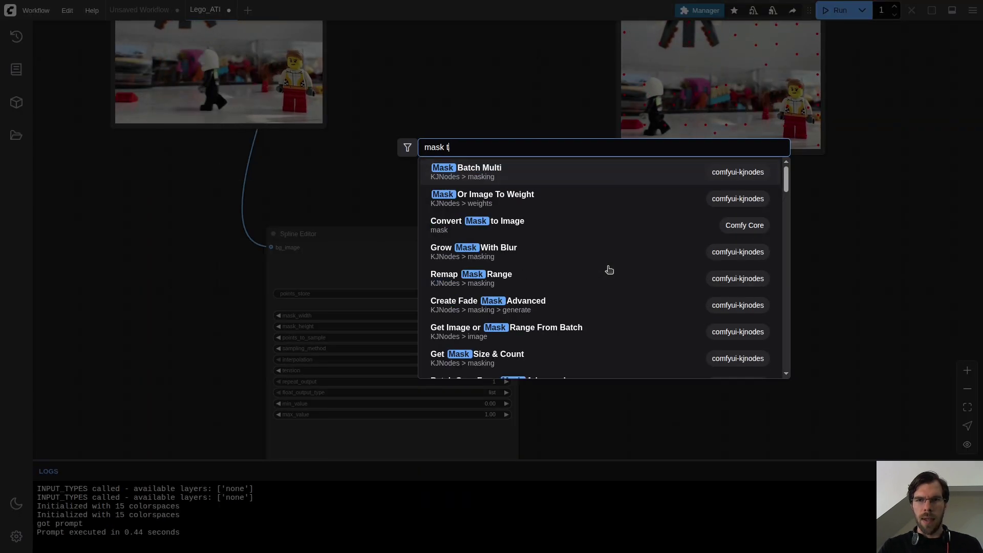
{"action": "left_click", "coordinate": [551, 168]}
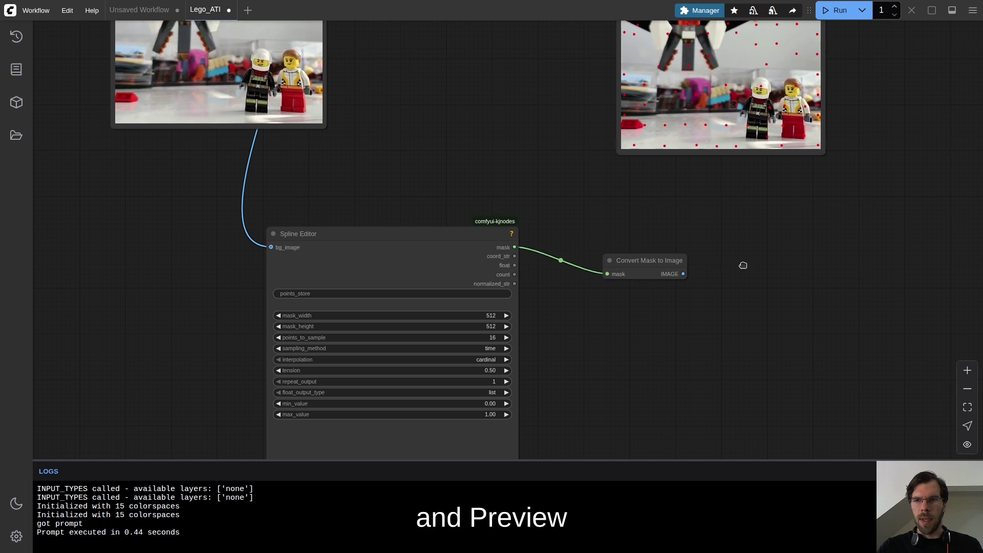
Add a Preview Image node, connect it to the Convert Mask to Image output, and try to run the workflow
{"action": "double_click", "coordinate": [743, 265]}
{"action": "type", "text": "previ"}
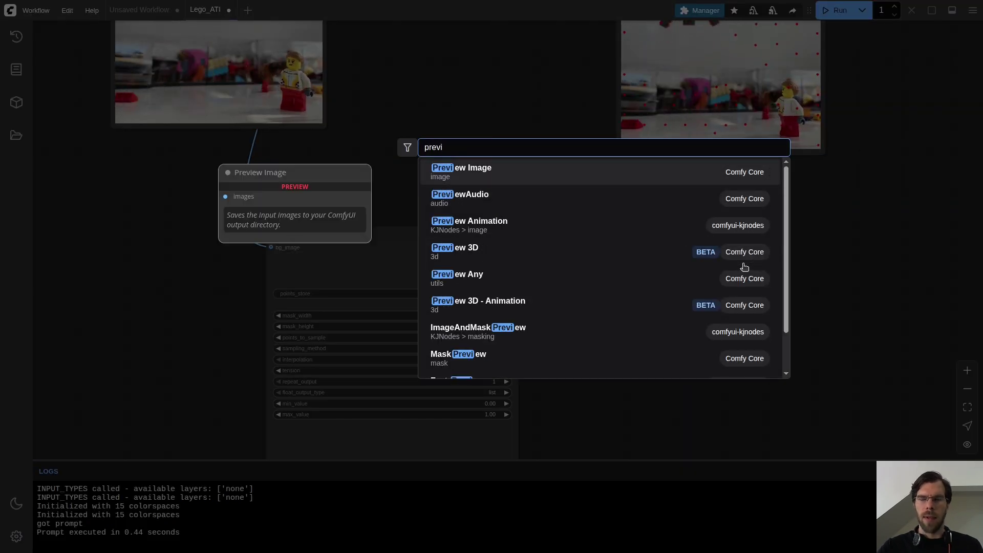
{"action": "left_click", "coordinate": [519, 175]}
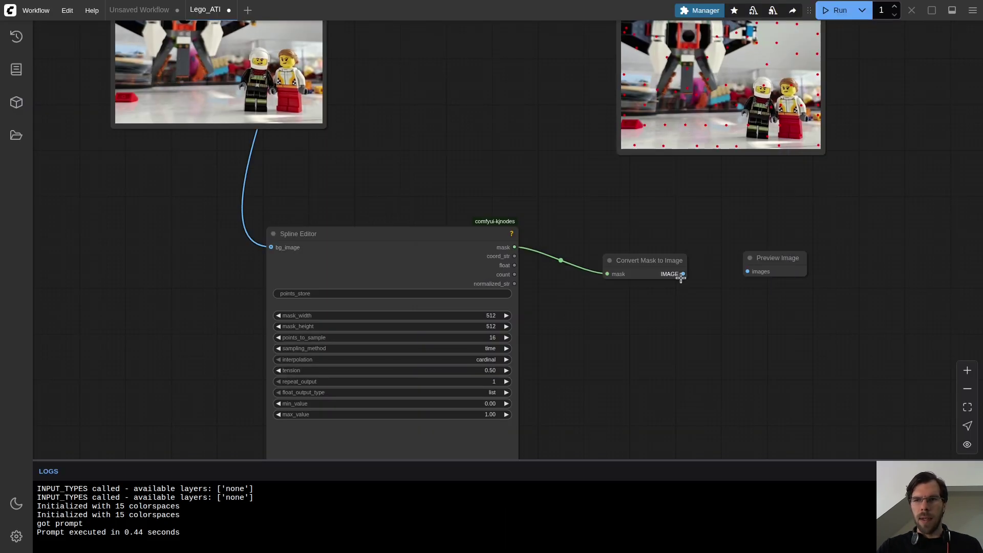
{"action": "scroll", "coordinate": [783, 269], "scroll_direction": "down", "scroll_amount": 10}
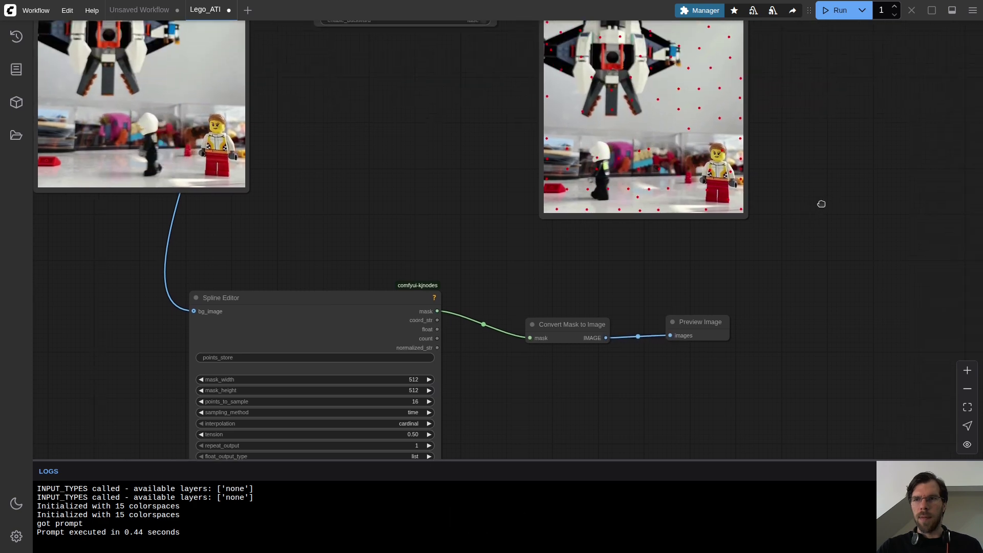
{"action": "left_click", "coordinate": [840, 12]}
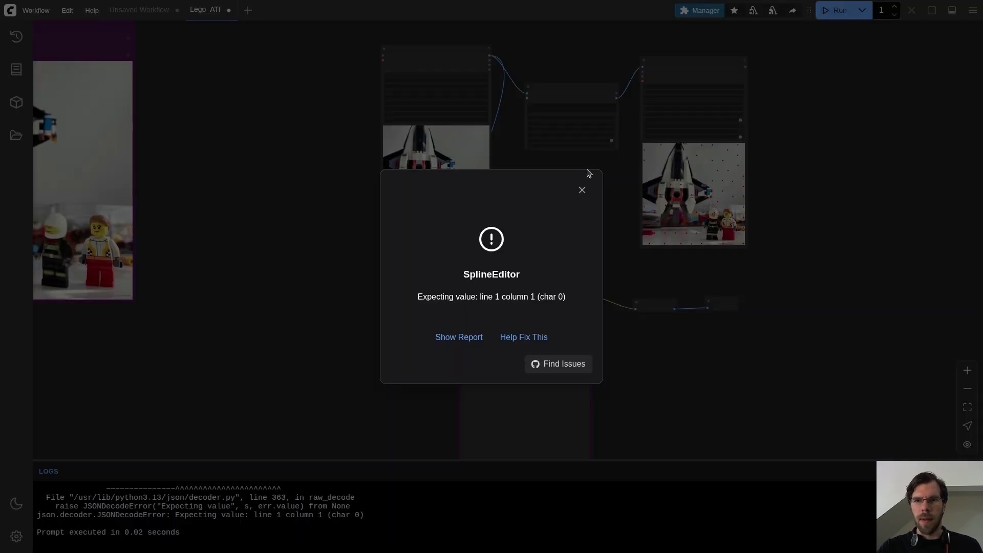
{"action": "left_click", "coordinate": [582, 190]}
Create a new canvas in the Spline Editor and run the workflow to load the video frame as its background
{"action": "scroll", "coordinate": [637, 333], "scroll_direction": "up", "scroll_amount": 10}
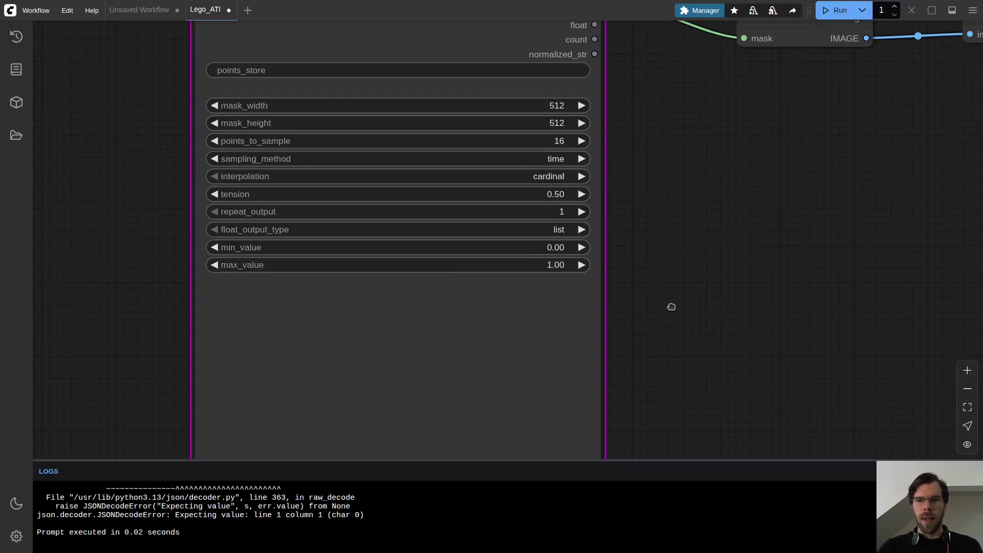
{"action": "left_click_drag", "start_coordinate": [656, 303], "coordinate": [681, 135]}
{"action": "left_click", "coordinate": [448, 266]}
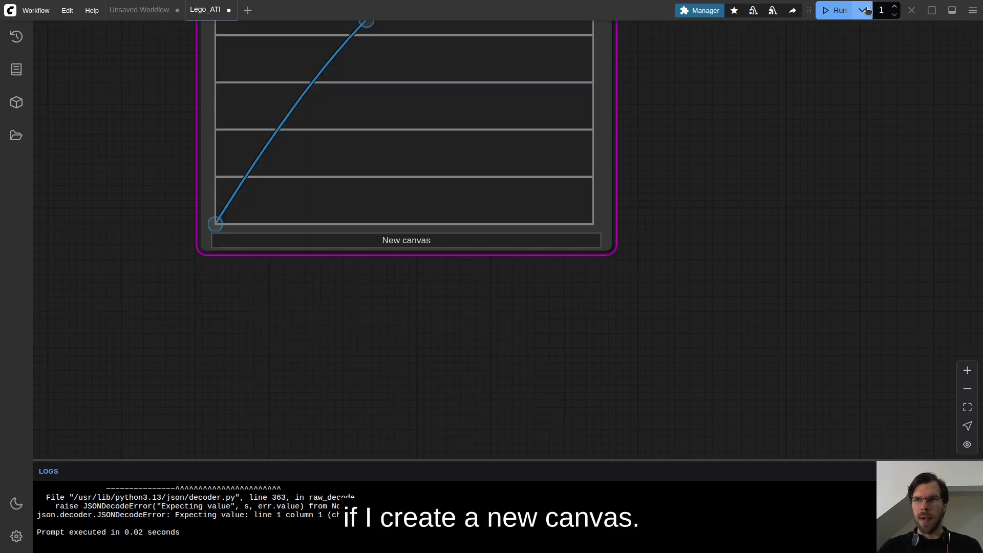
{"action": "key", "text": "ctrl+Return"}
{"action": "scroll", "coordinate": [701, 345], "scroll_direction": "down", "scroll_amount": 5}
{"action": "left_click_drag", "start_coordinate": [699, 167], "coordinate": [595, 263]}
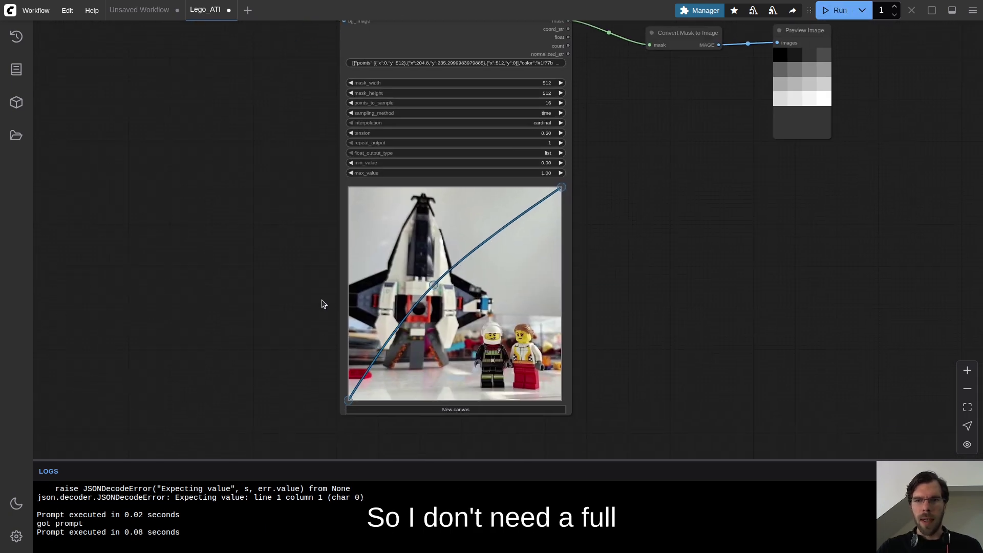
Add a new single point for the spaceship's thruster in the Spline Editor and delete the default diagonal spline
{"action": "right_click", "coordinate": [452, 279]}
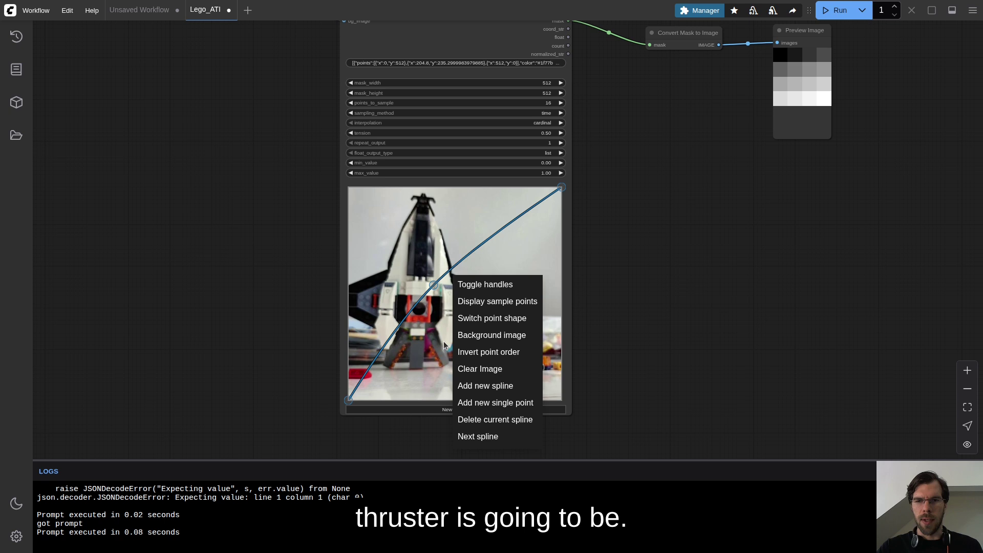
{"action": "left_click", "coordinate": [497, 403]}
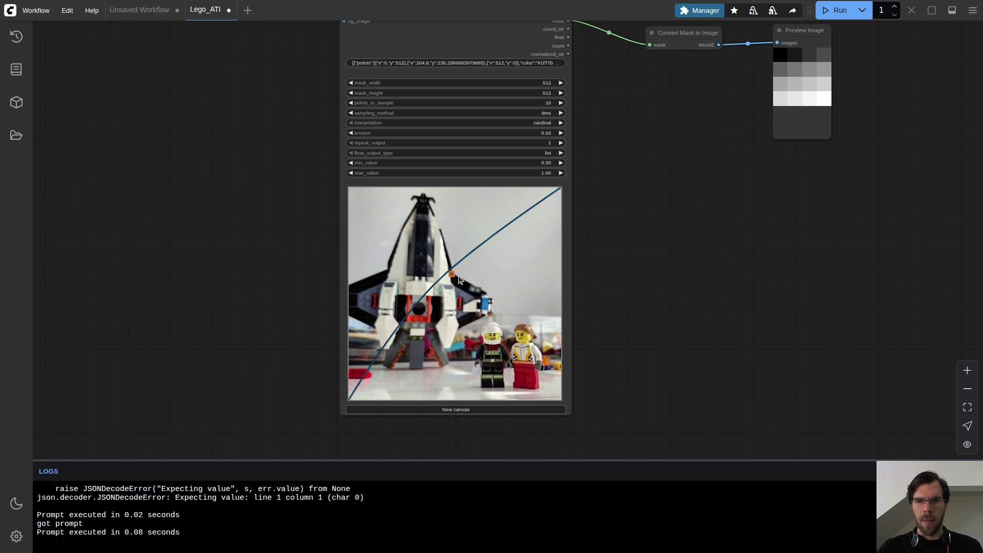
{"action": "right_click", "coordinate": [450, 295]}
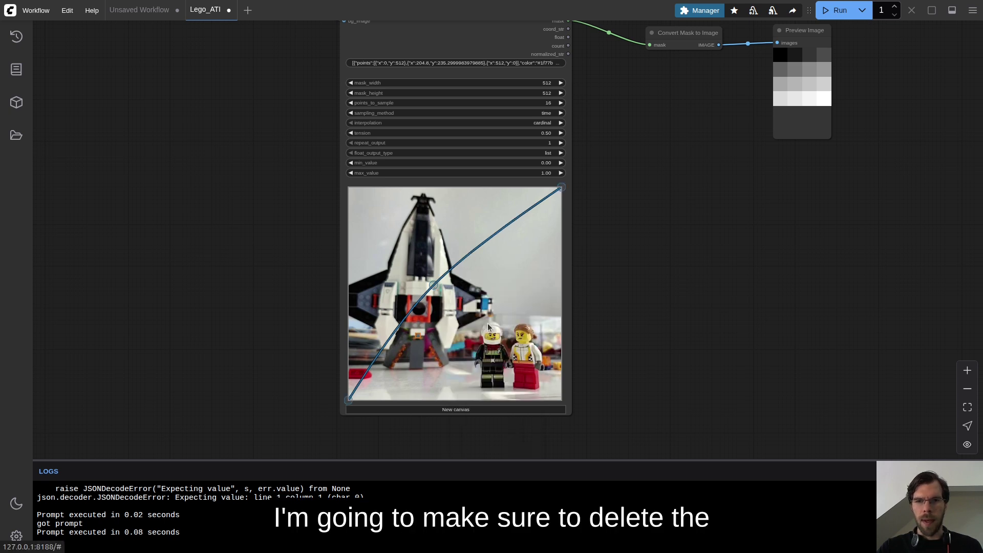
{"action": "right_click", "coordinate": [490, 303]}
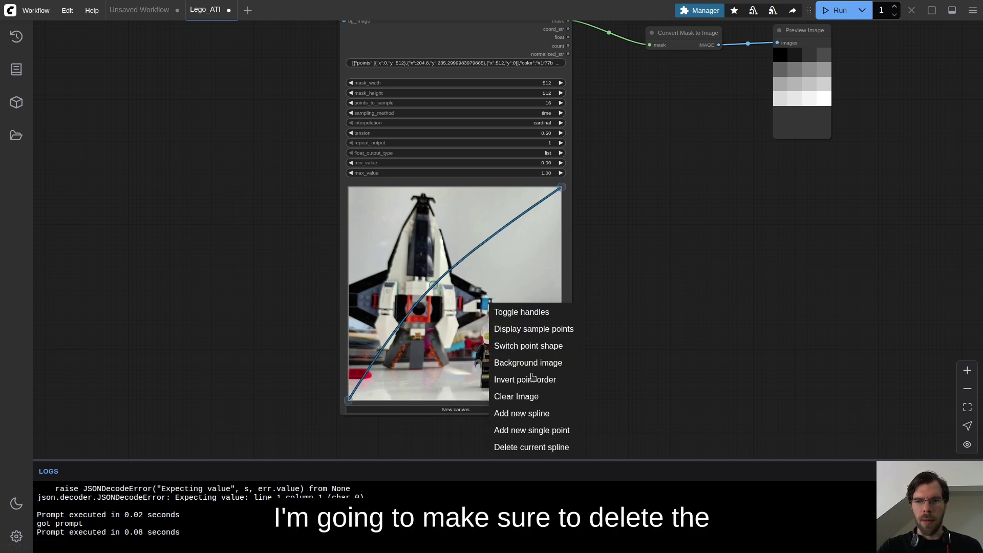
{"action": "left_click", "coordinate": [538, 447]}
Rerun the workflow and space out the nodes, with Preview Image farther away and Convert Mask to Image nearer the Spline Editor
{"action": "left_click_drag", "start_coordinate": [788, 44], "coordinate": [807, 105]}
{"action": "left_click", "coordinate": [834, 14]}
{"action": "left_click_drag", "start_coordinate": [605, 101], "coordinate": [580, 106]}
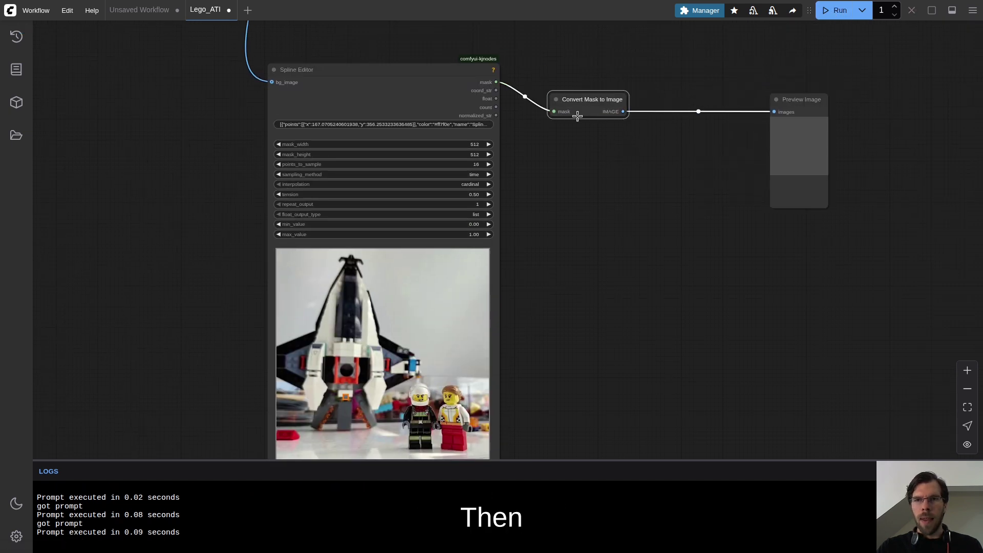
Add a Create Shape Image On Path node below the Convert Mask to Image node
{"action": "double_click", "coordinate": [563, 184]}
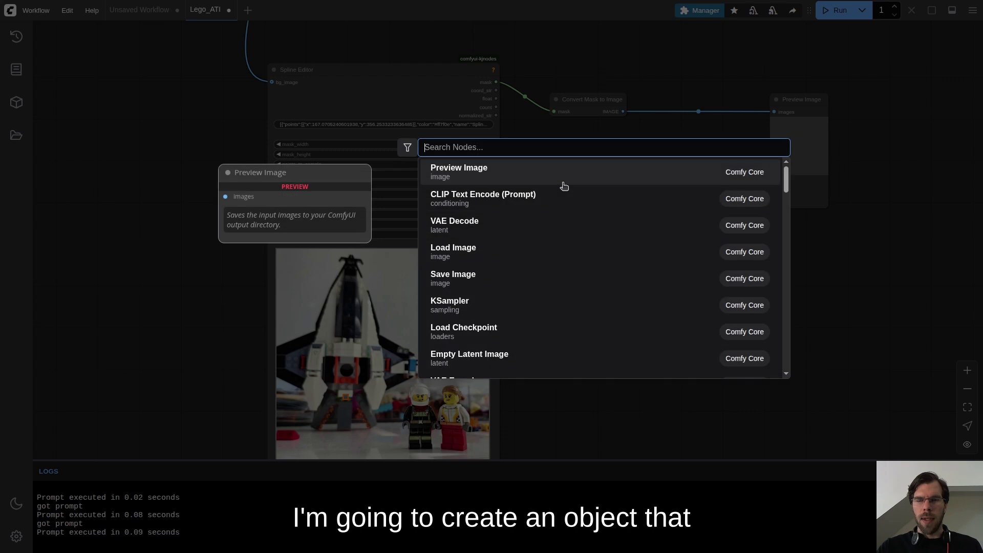
{"action": "type", "text": "mask"}
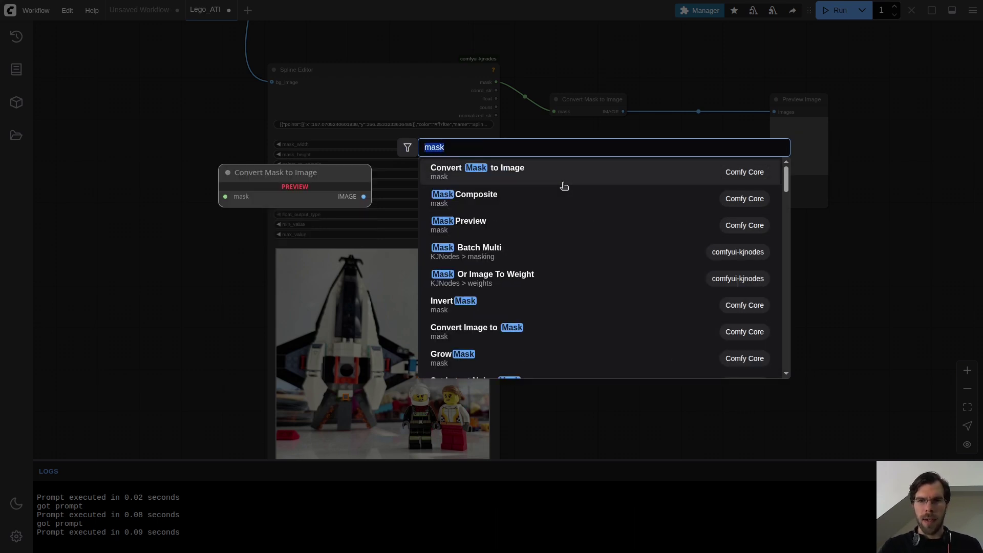
{"action": "type", "text": "shape"}
{"action": "left_click", "coordinate": [533, 196]}
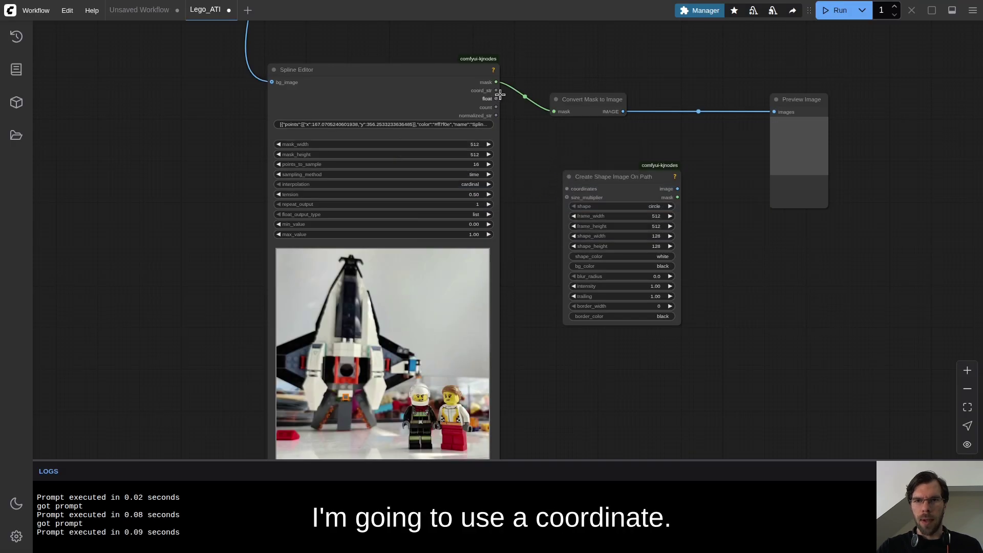
Replace Convert Mask to Image with the shape node, wiring coord_str to coordinates and image to Preview Image, and run
{"action": "left_click_drag", "start_coordinate": [593, 99], "coordinate": [699, 100]}
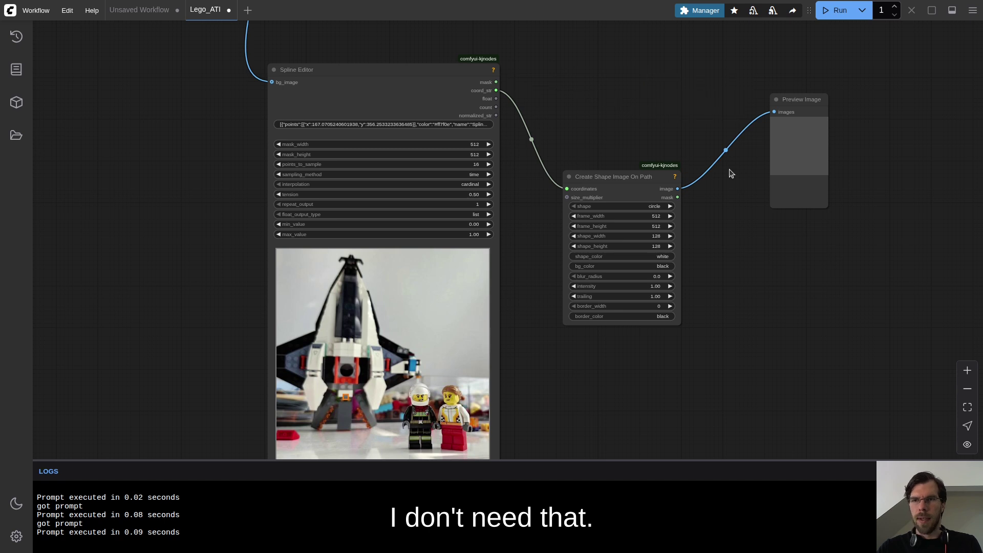
{"action": "left_click_drag", "start_coordinate": [624, 176], "coordinate": [625, 110]}
{"action": "left_click", "coordinate": [842, 12]}
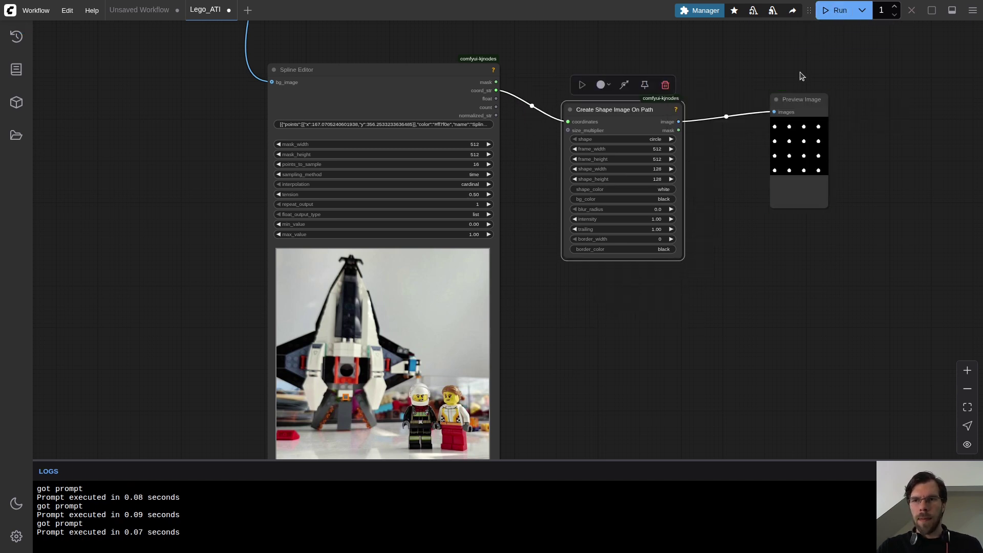
Enlarge the Preview Image node, set the Spline Editor's points_to_sample to 2, and rerun the workflow
{"action": "left_click_drag", "start_coordinate": [828, 208], "coordinate": [948, 330]}
{"action": "scroll", "coordinate": [669, 359], "scroll_direction": "right", "scroll_amount": 1}
{"action": "scroll", "coordinate": [655, 349], "scroll_direction": "up", "scroll_amount": 1}
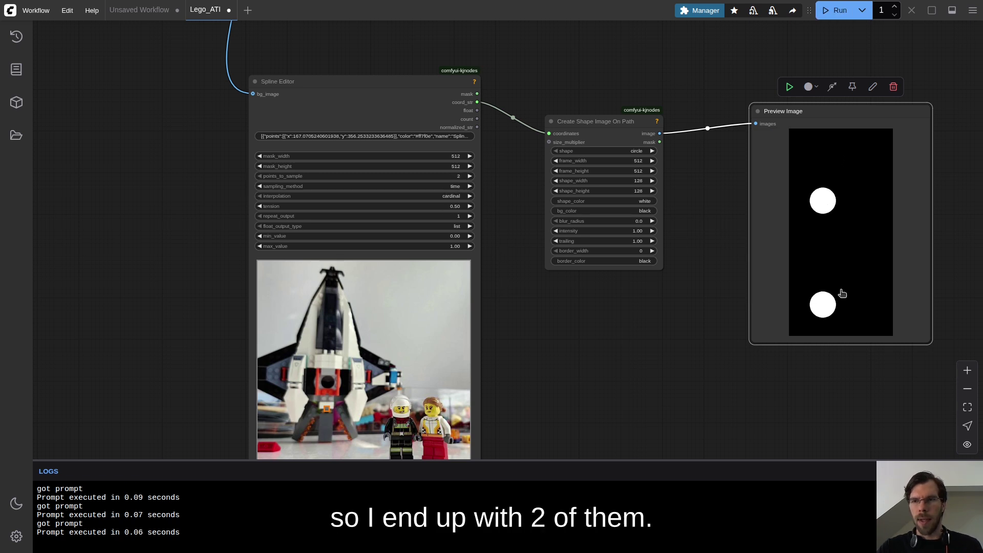
Move the Preview Image node away from the shape node and search for a batch node to place between them
{"action": "left_click_drag", "start_coordinate": [692, 188], "coordinate": [482, 218]}
{"action": "left_click_drag", "start_coordinate": [629, 138], "coordinate": [855, 110]}
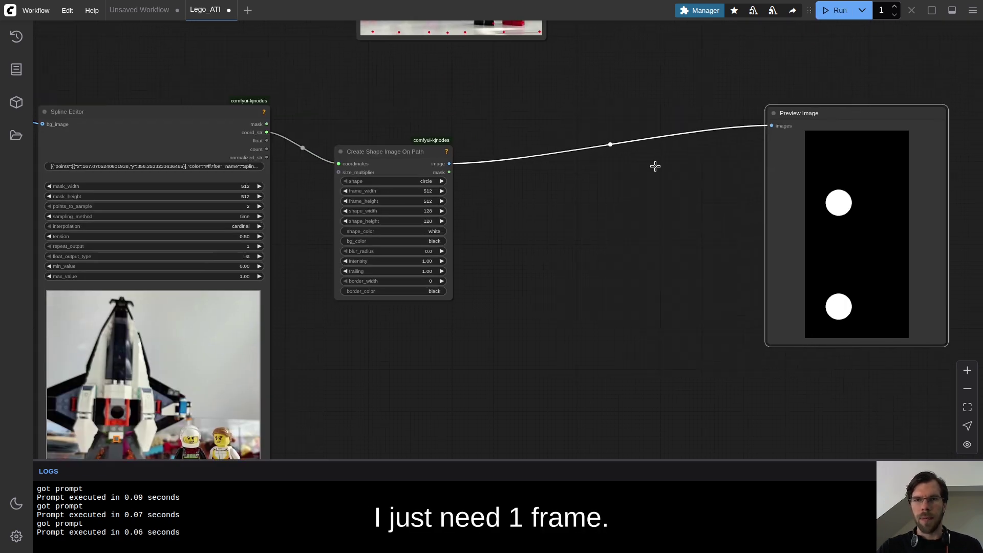
{"action": "double_click", "coordinate": [580, 178]}
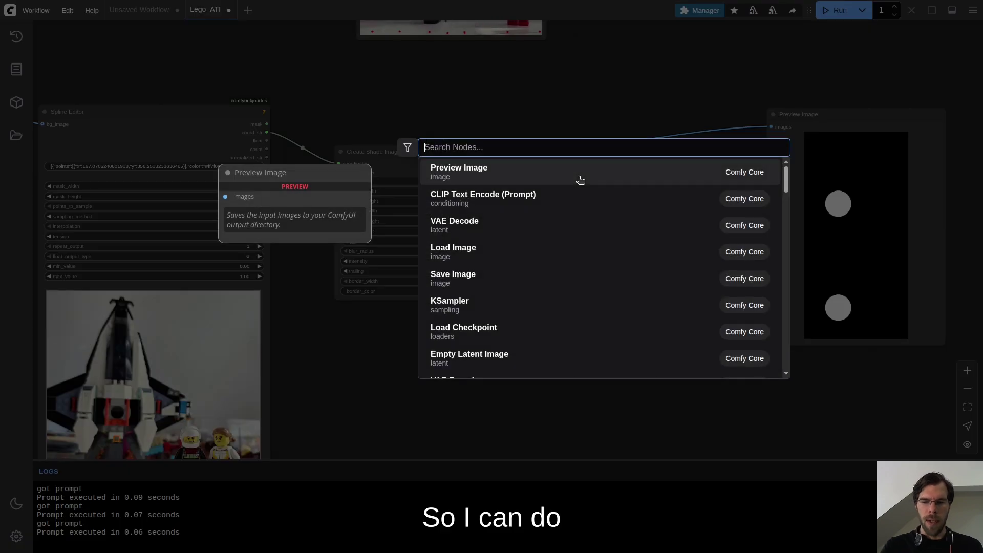
{"action": "type", "text": "i"}
{"action": "key", "text": "BackSpace"}
{"action": "type", "text": "batch"}
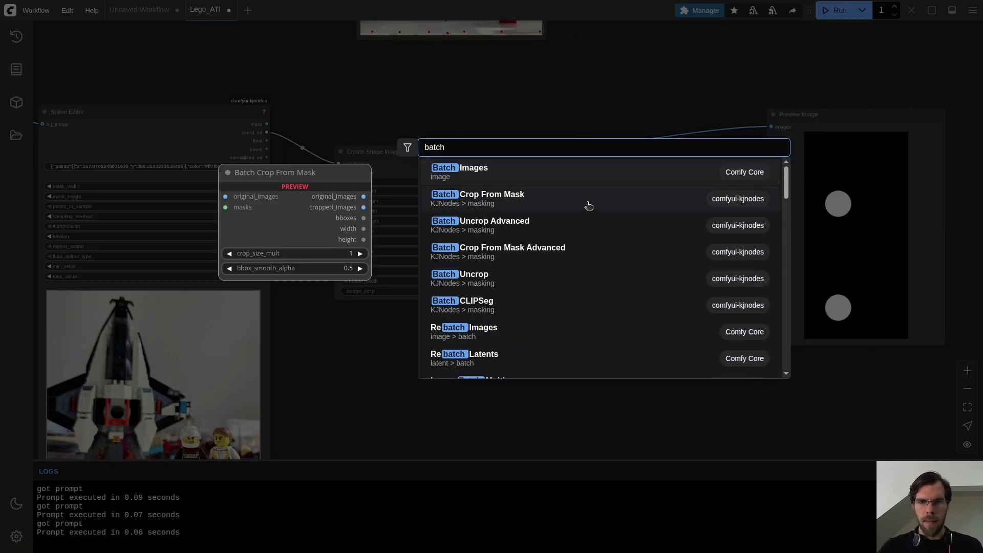
{"action": "scroll", "coordinate": [584, 205], "scroll_direction": "down", "scroll_amount": 10}
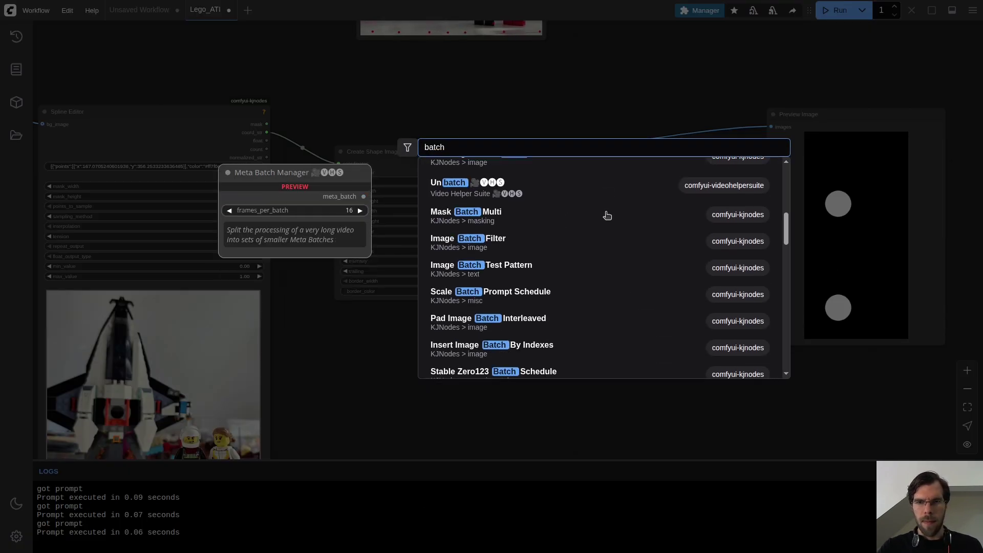
Insert an ImageFromBatch node between Create Shape Image On Path and Preview Image, placed close to the shape node
{"action": "left_click", "coordinate": [582, 237]}
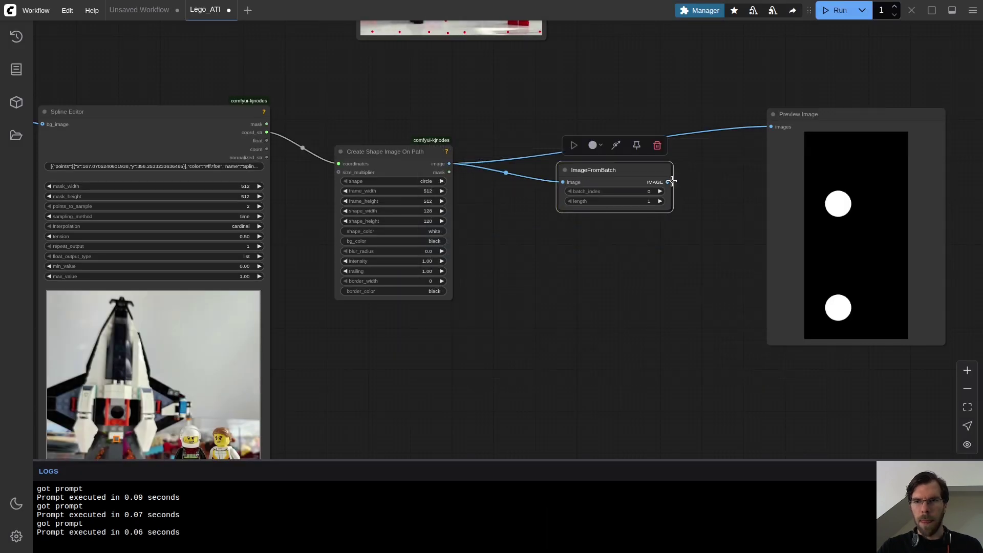
{"action": "left_click_drag", "start_coordinate": [788, 121], "coordinate": [788, 122]}
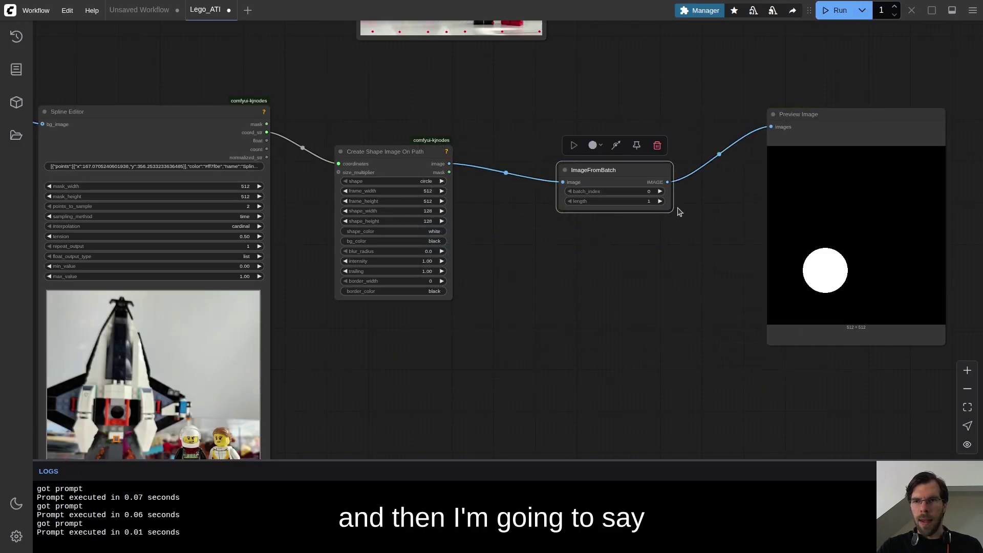
{"action": "scroll", "coordinate": [673, 213], "scroll_direction": "up", "scroll_amount": 2}
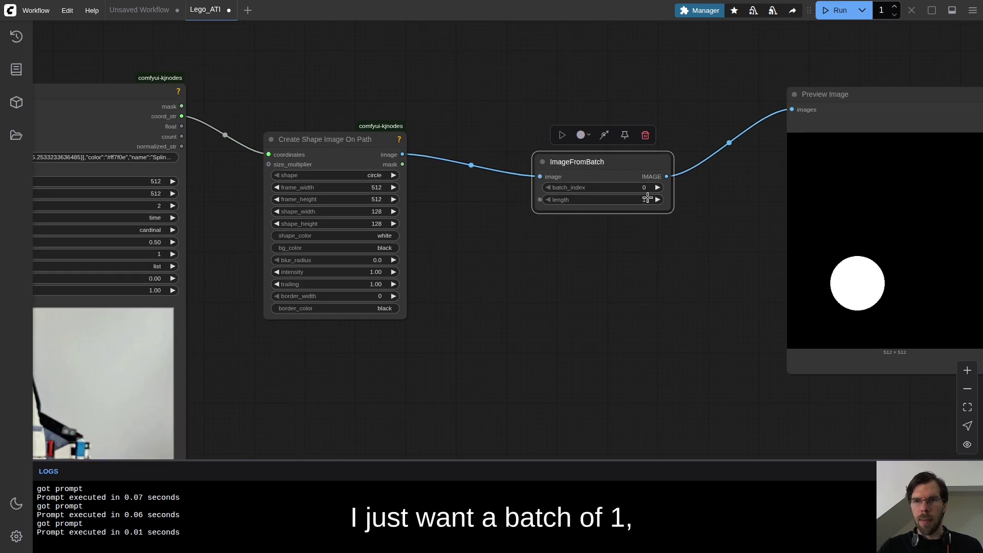
{"action": "left_click_drag", "start_coordinate": [593, 167], "coordinate": [524, 144]}
Add a Convert Image to Mask node fed by ImageFromBatch and connect its mask to CoTracker's tracking_mask input
{"action": "scroll", "coordinate": [678, 247], "scroll_direction": "down", "scroll_amount": 4}
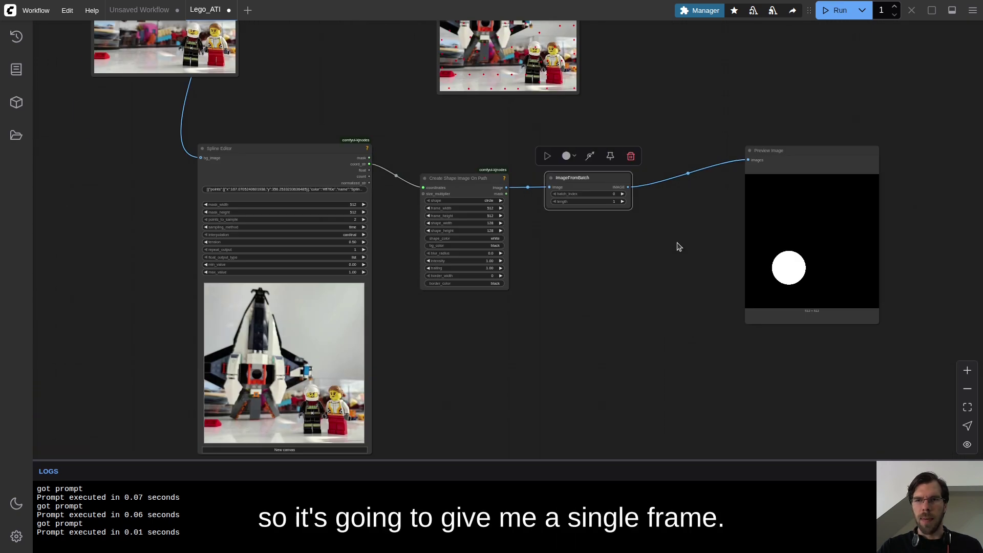
{"action": "scroll", "coordinate": [661, 287], "scroll_direction": "up", "scroll_amount": 3}
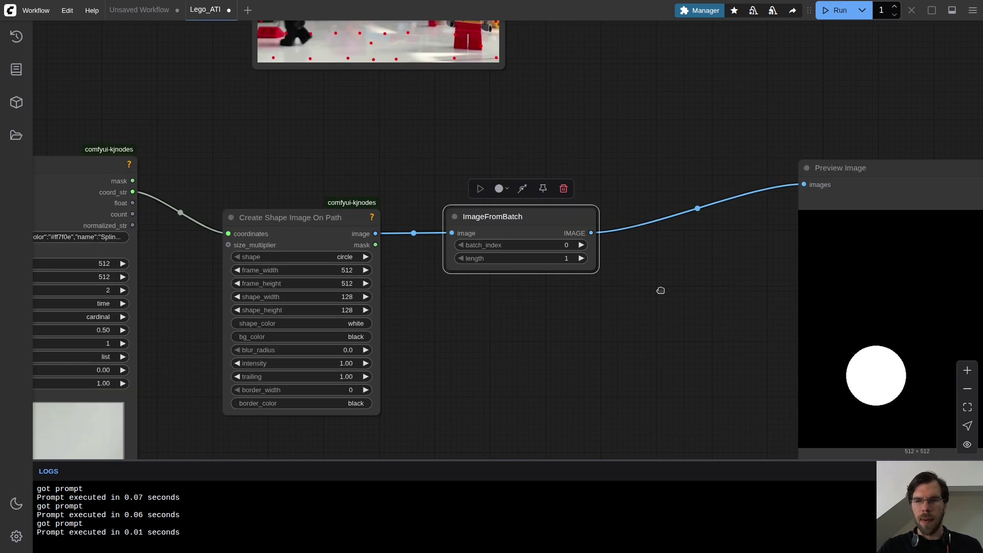
{"action": "double_click", "coordinate": [663, 293]}
{"action": "type", "text": "mask"}
{"action": "left_click", "coordinate": [551, 327]}
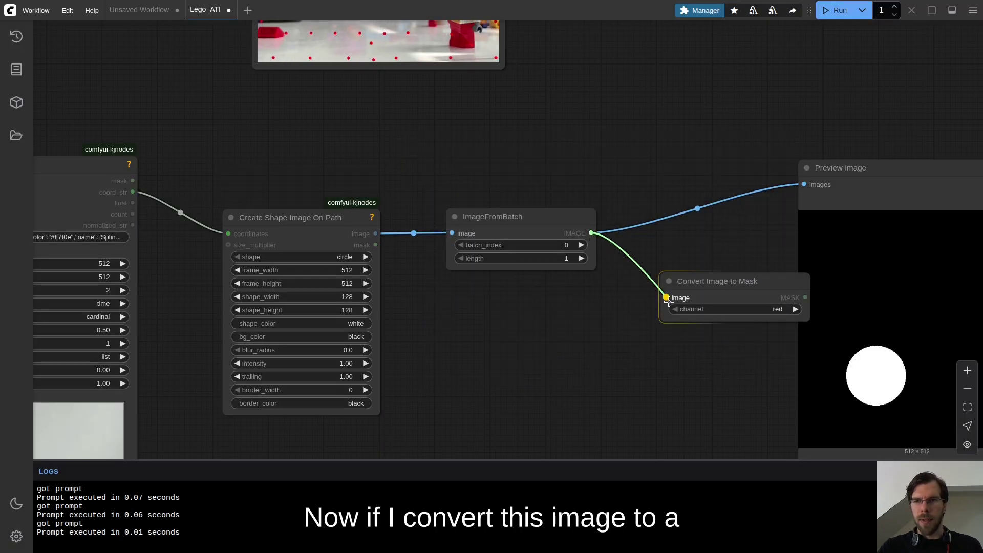
{"action": "scroll", "coordinate": [804, 294], "scroll_direction": "down", "scroll_amount": 5}
{"action": "left_click_drag", "start_coordinate": [806, 297], "coordinate": [590, 105]}
Run the workflow to regenerate the Video Combine output with the circle mask limiting the tracking
{"action": "scroll", "coordinate": [560, 137], "scroll_direction": "up", "scroll_amount": 5}
{"action": "scroll", "coordinate": [652, 343], "scroll_direction": "down", "scroll_amount": 5}
{"action": "scroll", "coordinate": [533, 37], "scroll_direction": "up", "scroll_amount": 5}
{"action": "left_click_drag", "start_coordinate": [652, 343], "coordinate": [375, 319]}
{"action": "left_click", "coordinate": [835, 10]}
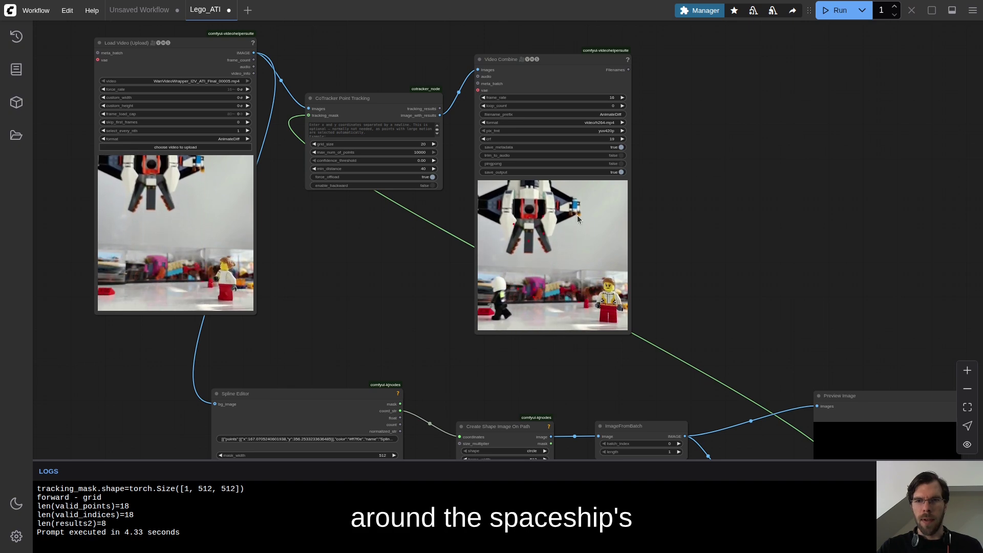
Rearrange the mask nodes into a row after Spline Editor, with Preview Image below Convert Image to Mask
{"action": "left_click_drag", "start_coordinate": [472, 336], "coordinate": [498, 99]}
{"action": "scroll", "coordinate": [377, 413], "scroll_direction": "up", "scroll_amount": 1}
{"action": "scroll", "coordinate": [543, 362], "scroll_direction": "down", "scroll_amount": 3}
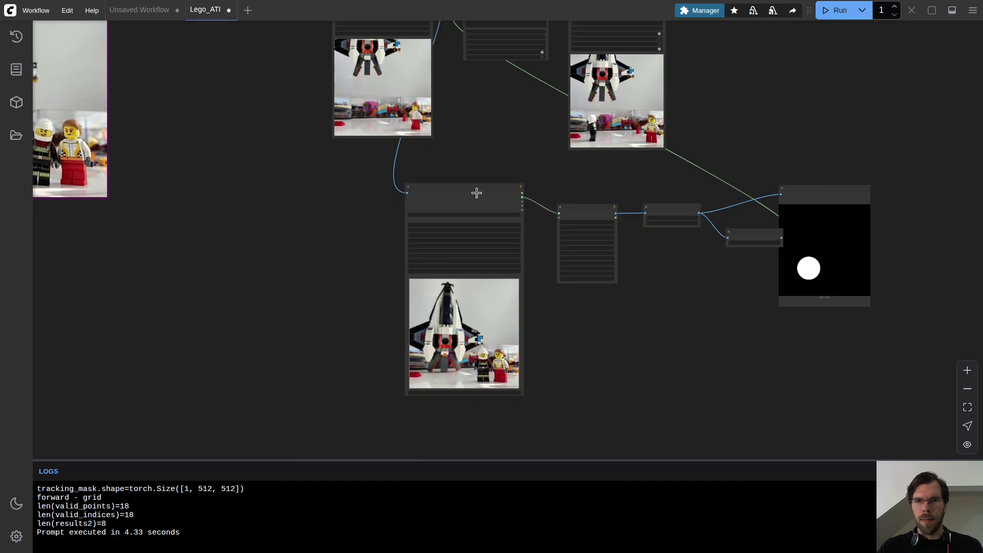
{"action": "left_click_drag", "start_coordinate": [477, 204], "coordinate": [334, 325]}
{"action": "left_click_drag", "start_coordinate": [472, 297], "coordinate": [443, 296]}
{"action": "left_click_drag", "start_coordinate": [619, 325], "coordinate": [599, 276]}
{"action": "left_click_drag", "start_coordinate": [727, 277], "coordinate": [635, 328]}
Move CoTracker Point Tracking and Video Combine to the far end of the chain, and Load Video to its start
{"action": "left_click_drag", "start_coordinate": [510, 67], "coordinate": [871, 200]}
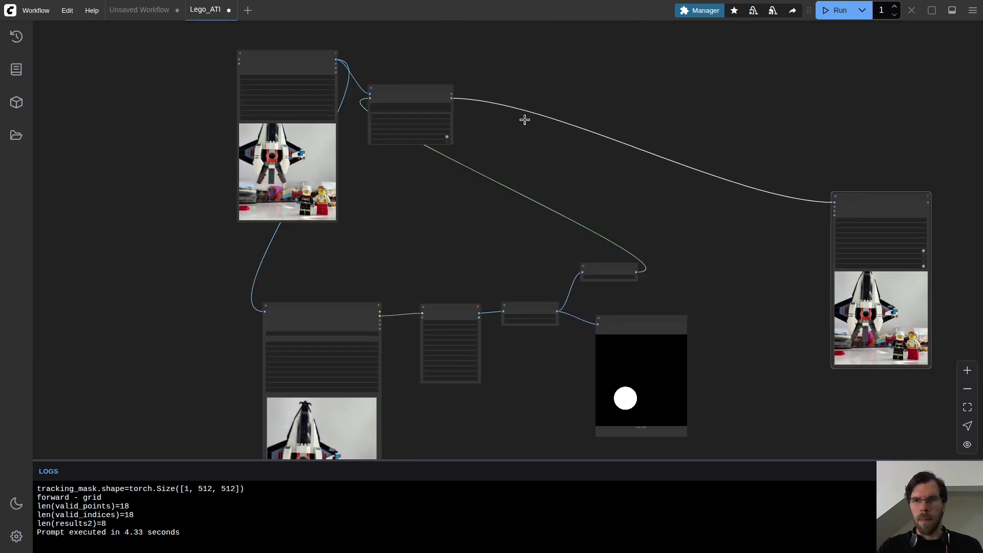
{"action": "left_click_drag", "start_coordinate": [410, 91], "coordinate": [757, 251]}
{"action": "left_click_drag", "start_coordinate": [871, 200], "coordinate": [860, 241]}
{"action": "left_click_drag", "start_coordinate": [286, 60], "coordinate": [150, 233]}
Set CoTracker's min_distance to 60 and run the workflow
{"action": "left_click_drag", "start_coordinate": [759, 380], "coordinate": [595, 229]}
{"action": "scroll", "coordinate": [595, 229], "scroll_direction": "up", "scroll_amount": 5}
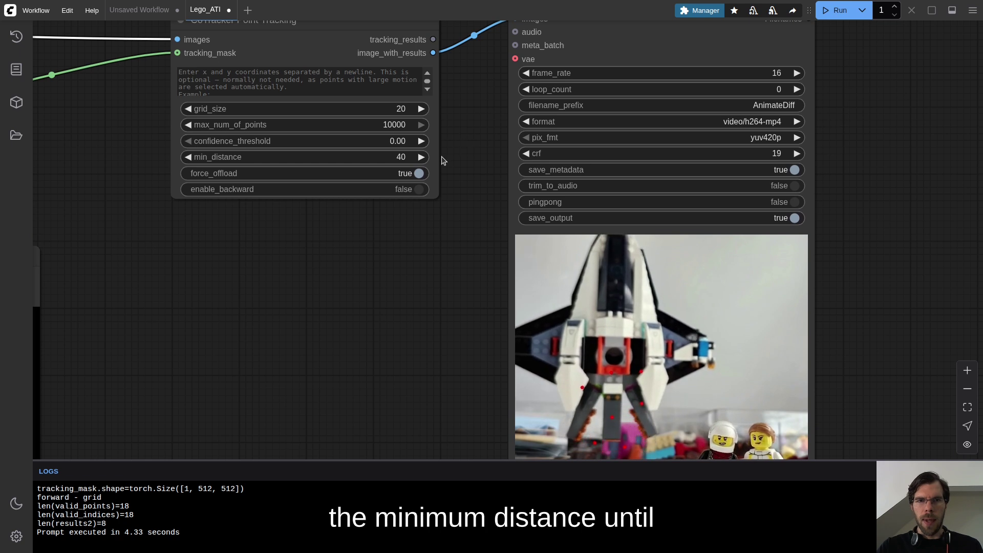
{"action": "left_click", "coordinate": [399, 157]}
{"action": "type", "text": "60"}
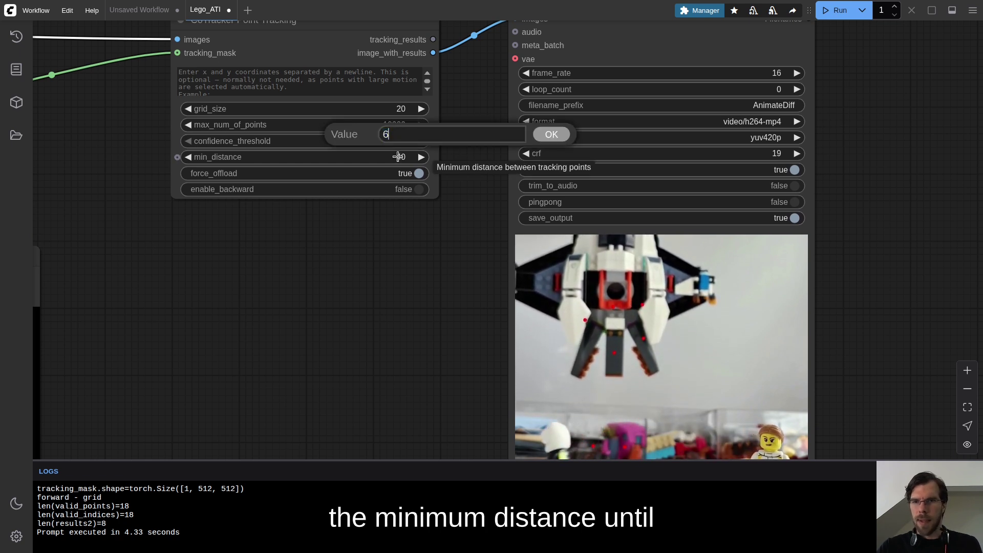
{"action": "key", "text": "Return"}
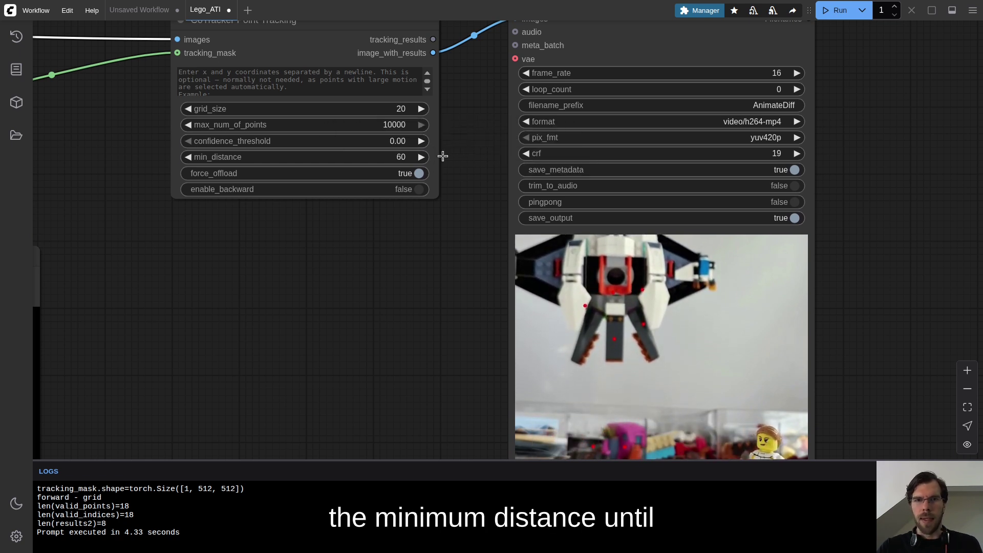
{"action": "left_click", "coordinate": [850, 16]}
Raise CoTracker's min_distance to 100 and run the workflow again
{"action": "left_click_drag", "start_coordinate": [846, 299], "coordinate": [805, 186]}
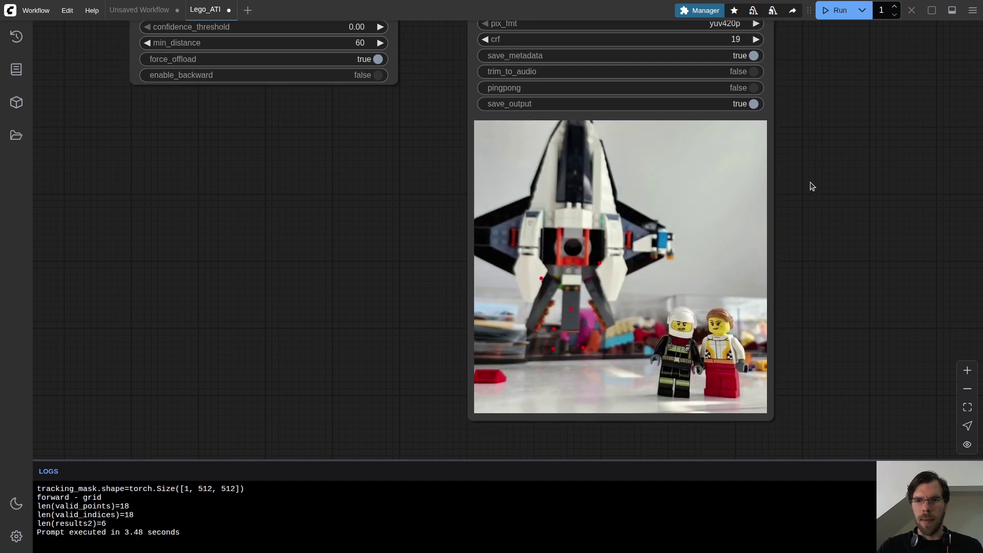
{"action": "scroll", "coordinate": [810, 182], "scroll_direction": "down", "scroll_amount": 1}
{"action": "left_click", "coordinate": [391, 225]}
{"action": "type", "text": "100"}
{"action": "key", "text": "Return"}
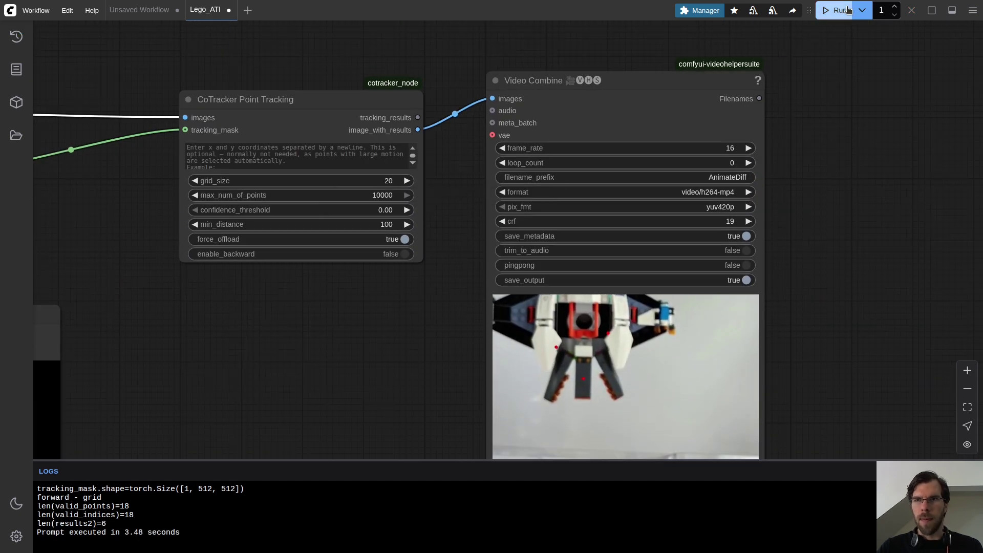
{"action": "left_click", "coordinate": [840, 10]}
Set shape_width and shape_height of Create Shape Image On Path to 40 and run the workflow
{"action": "left_click_drag", "start_coordinate": [799, 247], "coordinate": [755, 94]}
{"action": "scroll", "coordinate": [806, 134], "scroll_direction": "down", "scroll_amount": 8}
{"action": "scroll", "coordinate": [470, 287], "scroll_direction": "up", "scroll_amount": 1}
{"action": "left_click_drag", "start_coordinate": [470, 288], "coordinate": [801, 218]}
{"action": "left_click_drag", "start_coordinate": [437, 239], "coordinate": [634, 228]}
{"action": "scroll", "coordinate": [573, 242], "scroll_direction": "up", "scroll_amount": 5}
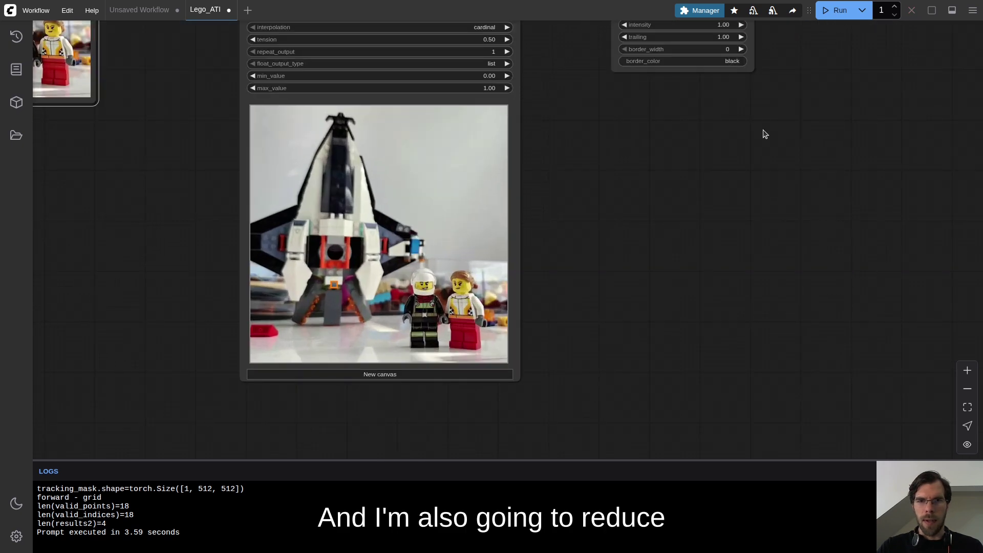
{"action": "left_click_drag", "start_coordinate": [753, 138], "coordinate": [300, 294]}
{"action": "left_click_drag", "start_coordinate": [378, 333], "coordinate": [651, 226]}
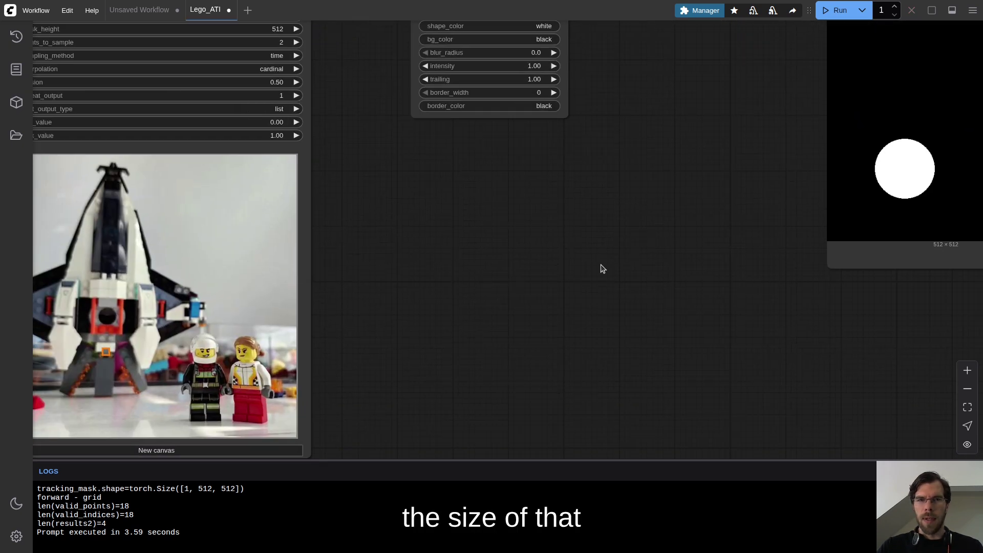
{"action": "left_click_drag", "start_coordinate": [660, 129], "coordinate": [602, 219]}
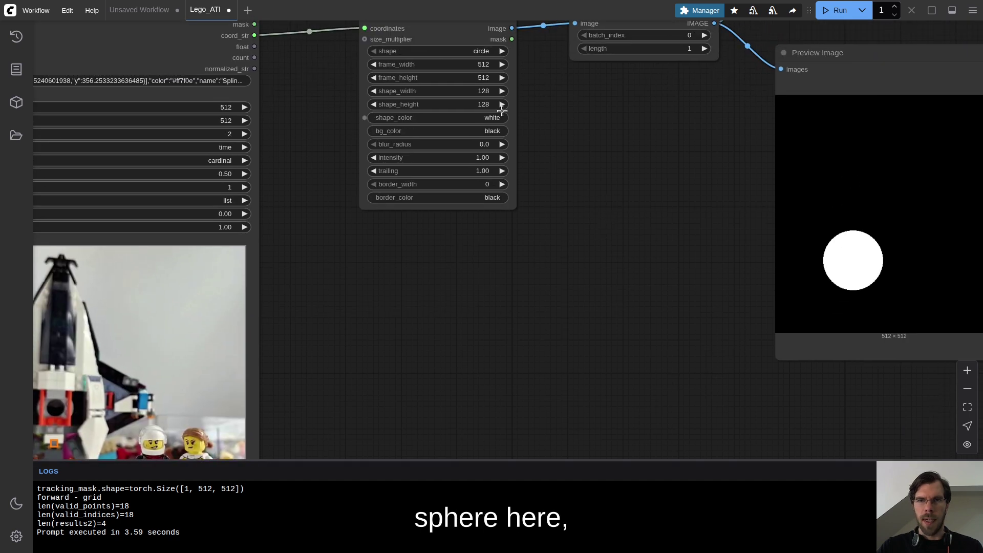
{"action": "left_click", "coordinate": [492, 90]}
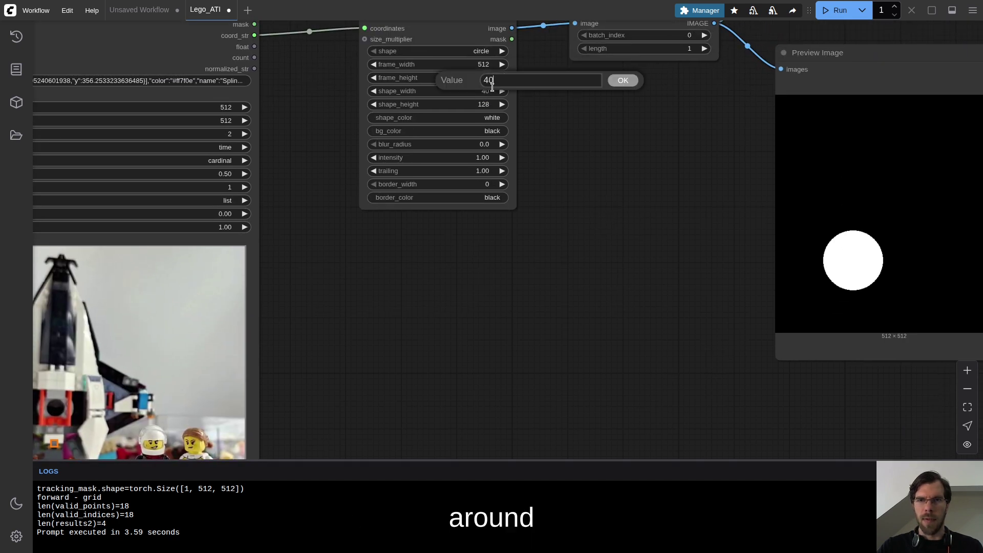
{"action": "left_click_drag", "start_coordinate": [661, 136], "coordinate": [404, 172]}
{"action": "left_click_drag", "start_coordinate": [891, 164], "coordinate": [674, 202]}
{"action": "left_click_drag", "start_coordinate": [953, 92], "coordinate": [760, 69]}
{"action": "left_click", "coordinate": [838, 10]}
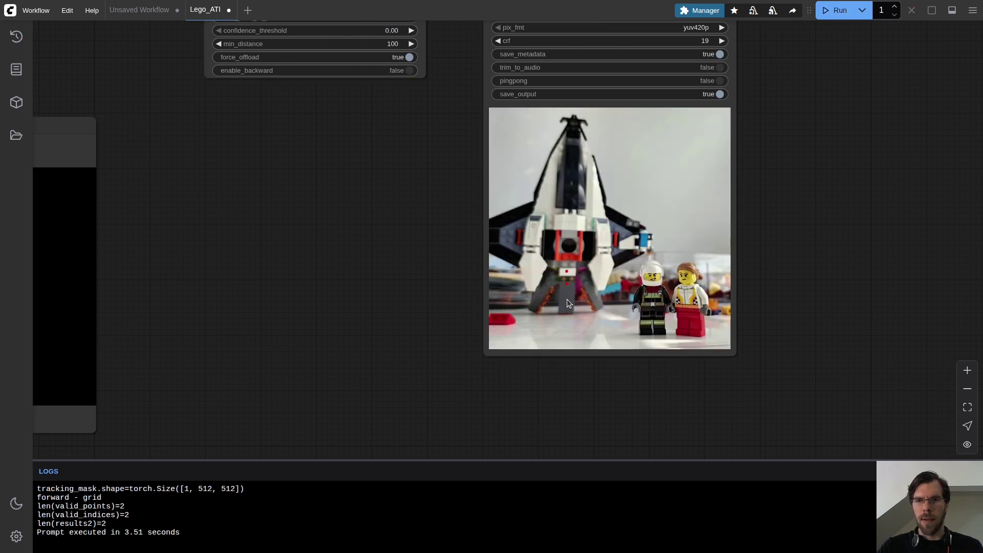
{"action": "left_click", "coordinate": [846, 11]}
Increase CoTracker's min_distance to 200 and rerun the workflow
{"action": "left_click_drag", "start_coordinate": [298, 155], "coordinate": [351, 314]}
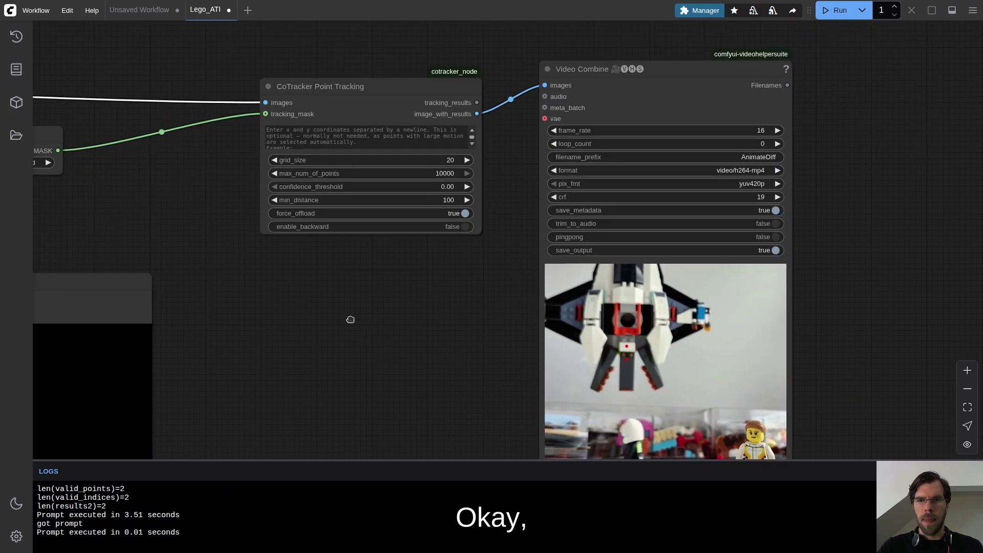
{"action": "left_click", "coordinate": [444, 204]}
{"action": "type", "text": "200"}
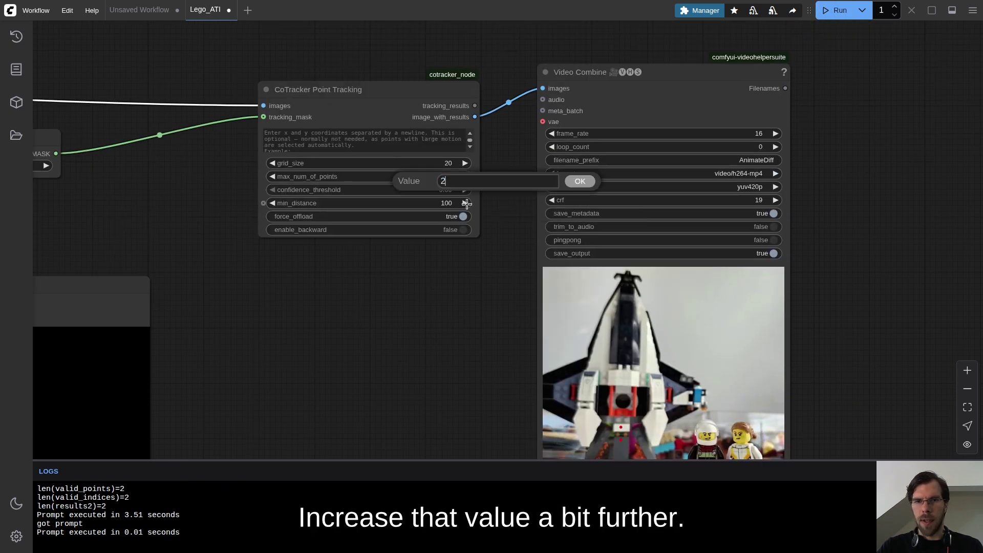
{"action": "key", "text": "Return"}
{"action": "left_click", "coordinate": [850, 15]}
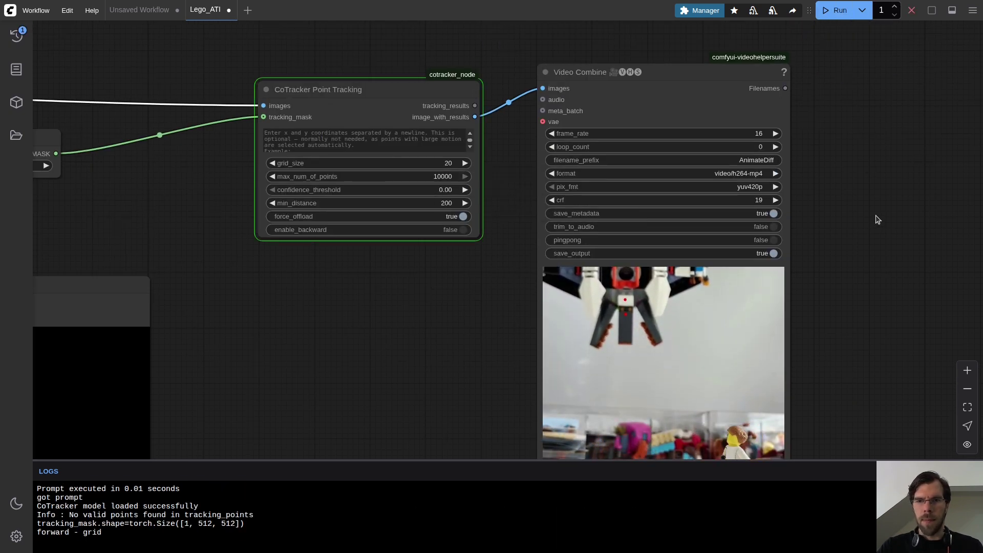
Set CoTracker's min_distance to its maximum of 500
{"action": "left_click", "coordinate": [443, 203]}
{"action": "type", "text": "1000"}
{"action": "key", "text": "Return"}
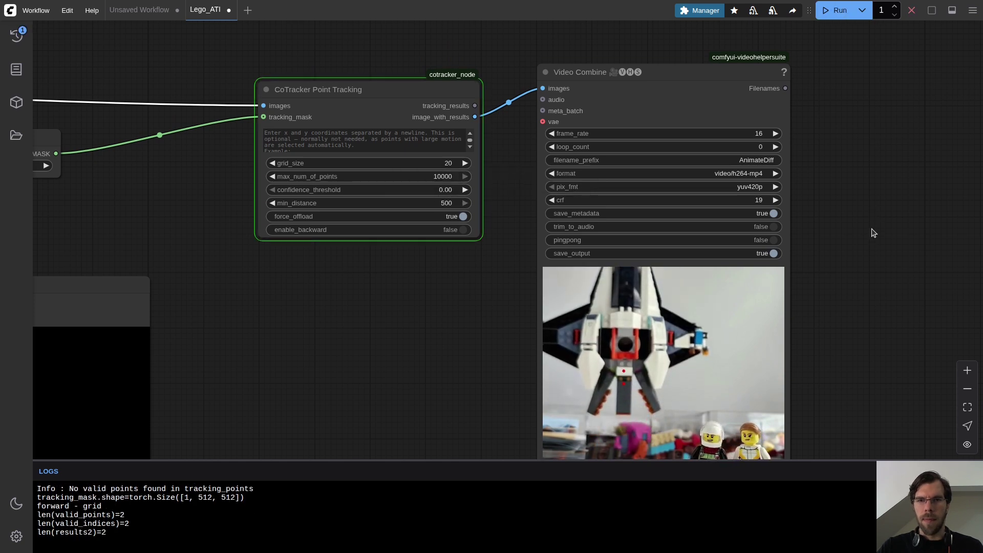
Set CoTracker's confidence_threshold to 0.50 and run the workflow
{"action": "left_click_drag", "start_coordinate": [876, 259], "coordinate": [806, 184]}
{"action": "left_click", "coordinate": [327, 111]}
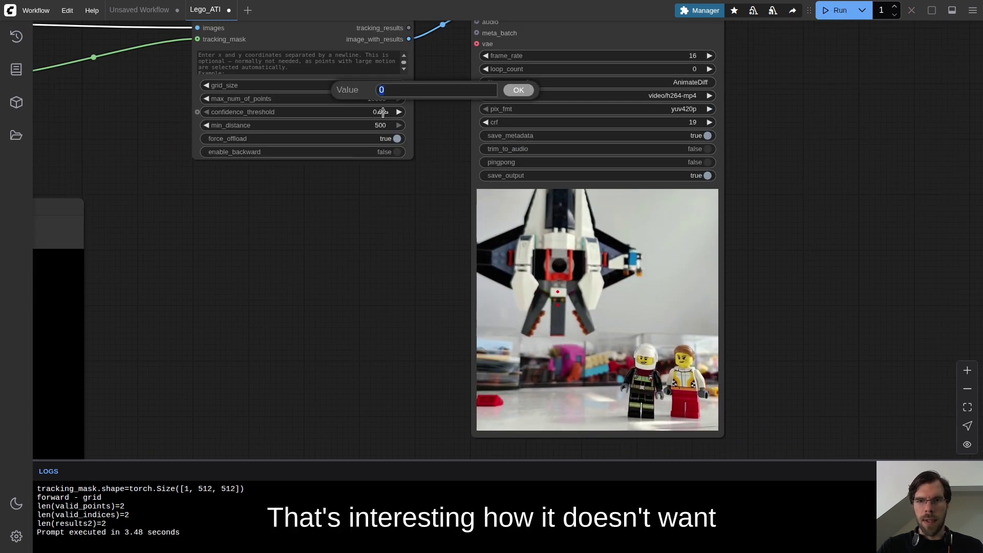
{"action": "type", "text": "0.5"}
{"action": "key", "text": "Return"}
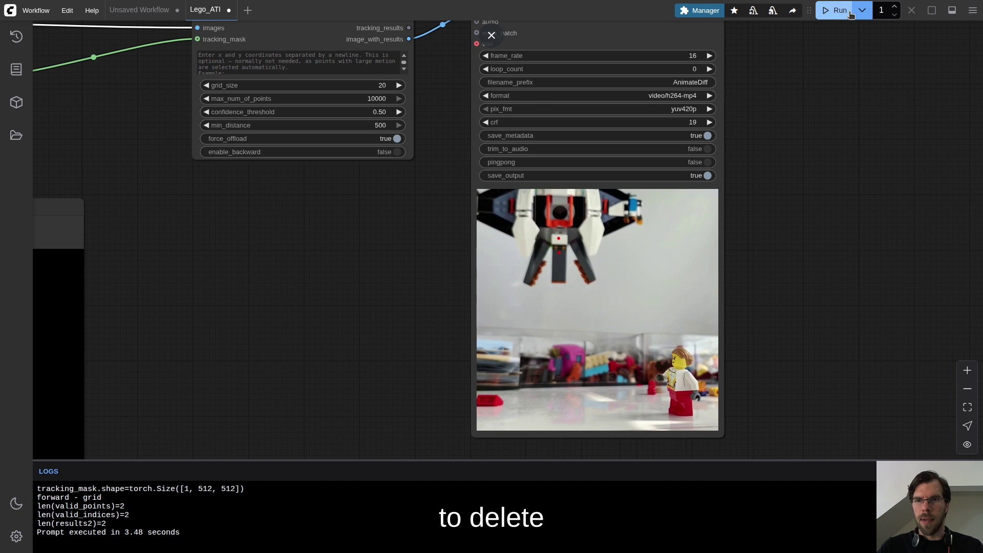
{"action": "left_click", "coordinate": [835, 10]}
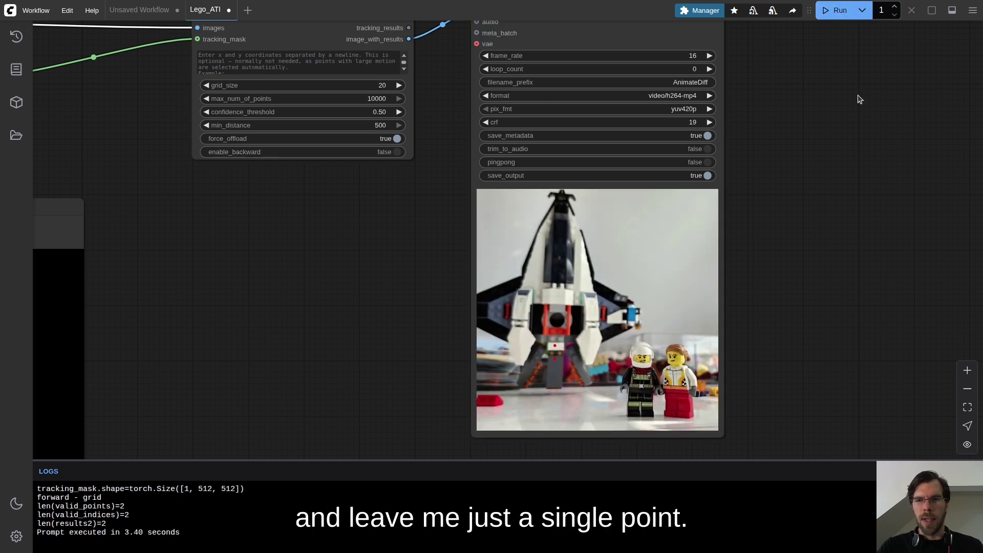
Set CoTracker's confidence_threshold to 0.90 and max_num_of_points to 1, and run the workflow
{"action": "left_click_drag", "start_coordinate": [378, 112], "coordinate": [519, 145]}
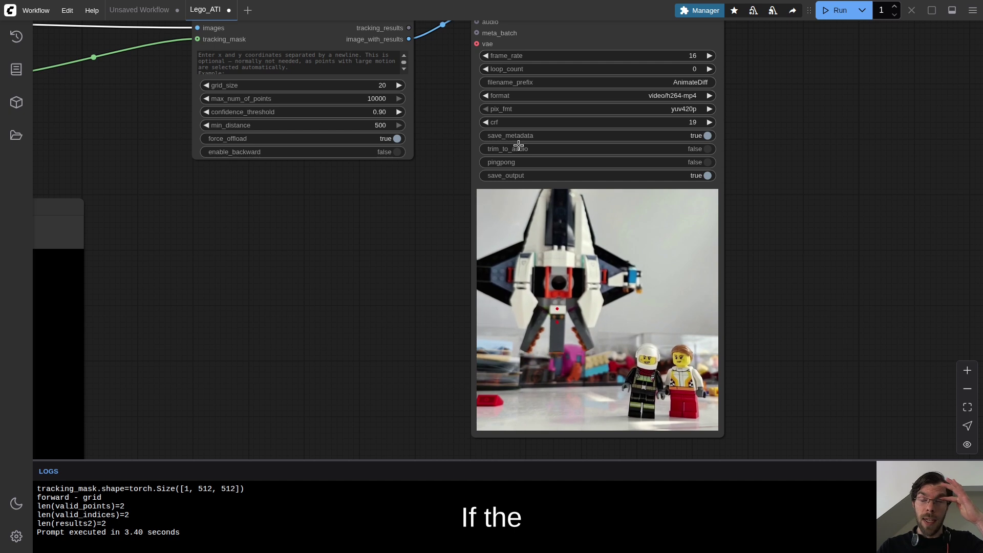
{"action": "left_click", "coordinate": [385, 100]}
{"action": "type", "text": "1"}
{"action": "key", "text": "Return"}
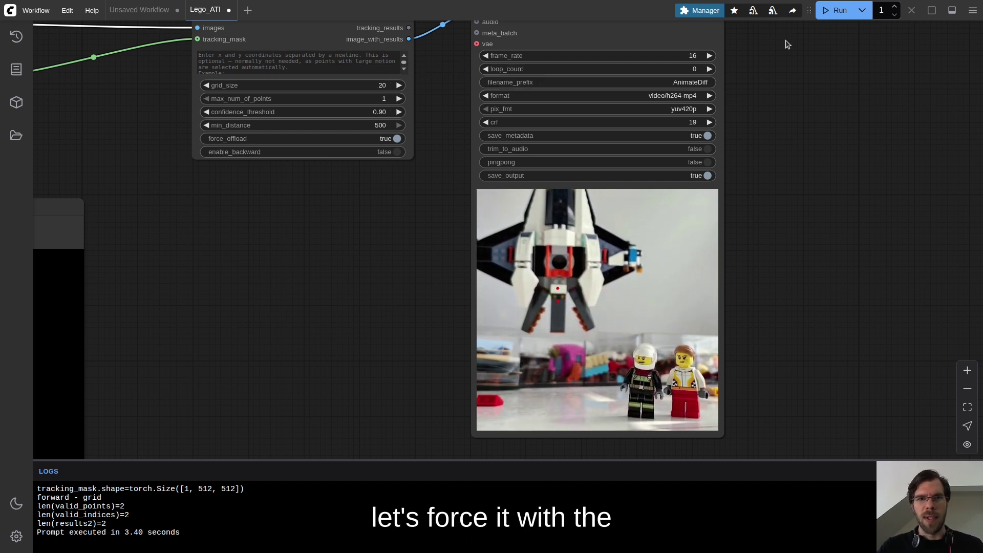
{"action": "key", "text": "ctrl+Return"}
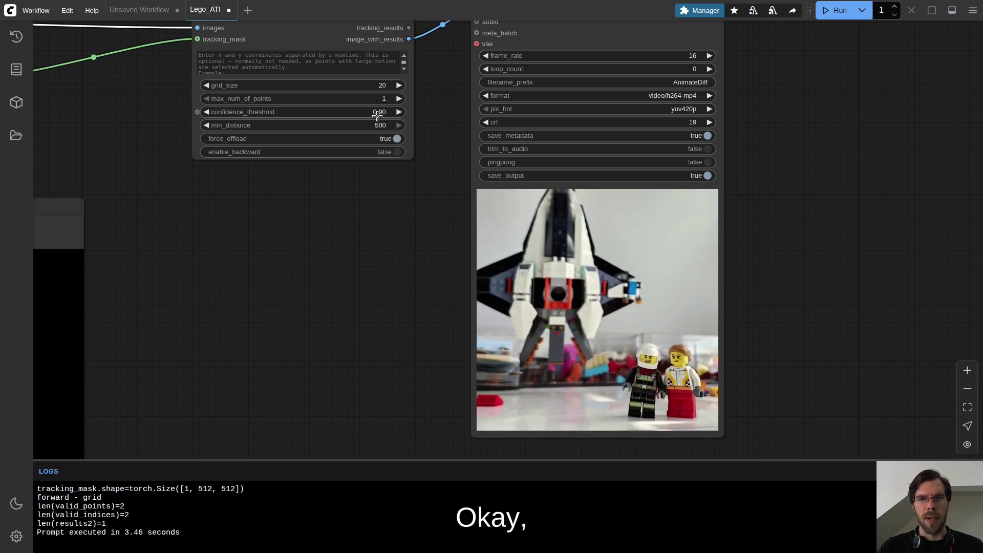
Add a Create Shape Image On Path node near the tracking results' Video Combine node
{"action": "scroll", "coordinate": [789, 230], "scroll_direction": "down", "scroll_amount": 6}
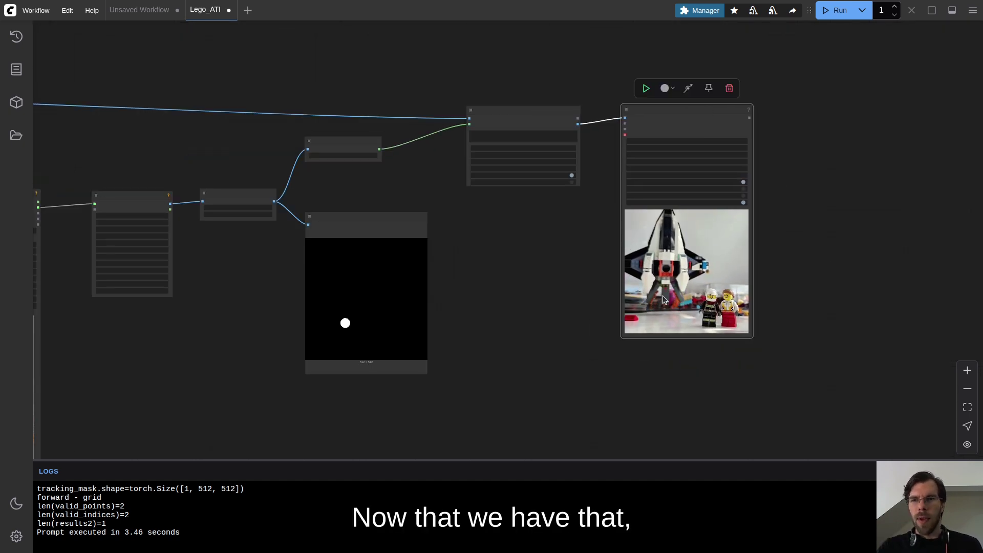
{"action": "scroll", "coordinate": [770, 291], "scroll_direction": "up", "scroll_amount": 3}
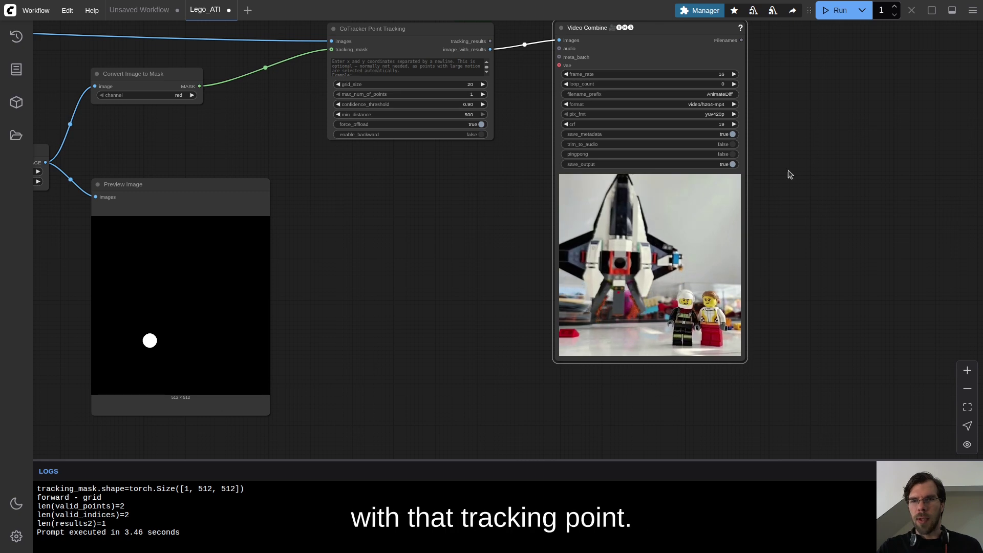
{"action": "scroll", "coordinate": [683, 171], "scroll_direction": "down", "scroll_amount": 3}
{"action": "left_click_drag", "start_coordinate": [366, 261], "coordinate": [520, 267]}
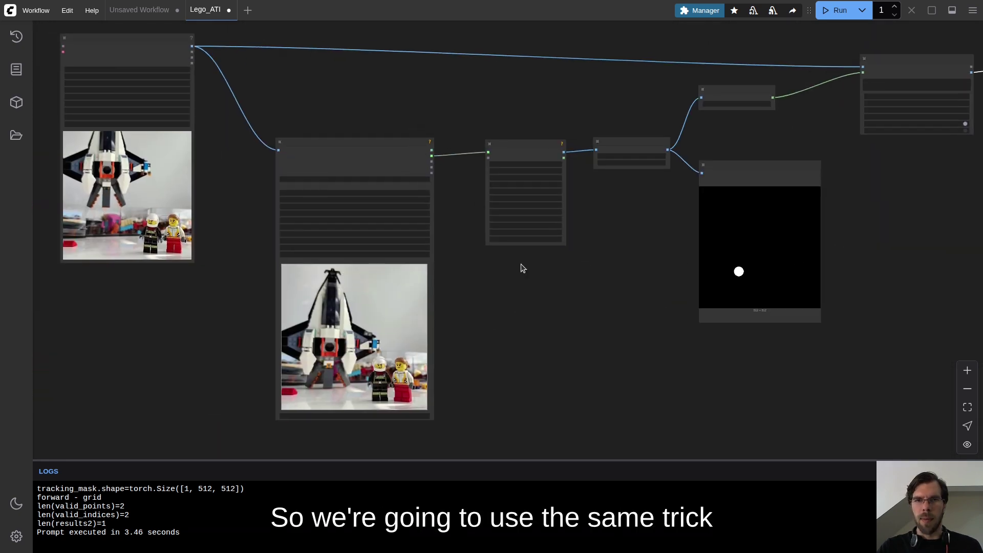
{"action": "scroll", "coordinate": [521, 275], "scroll_direction": "up", "scroll_amount": 5}
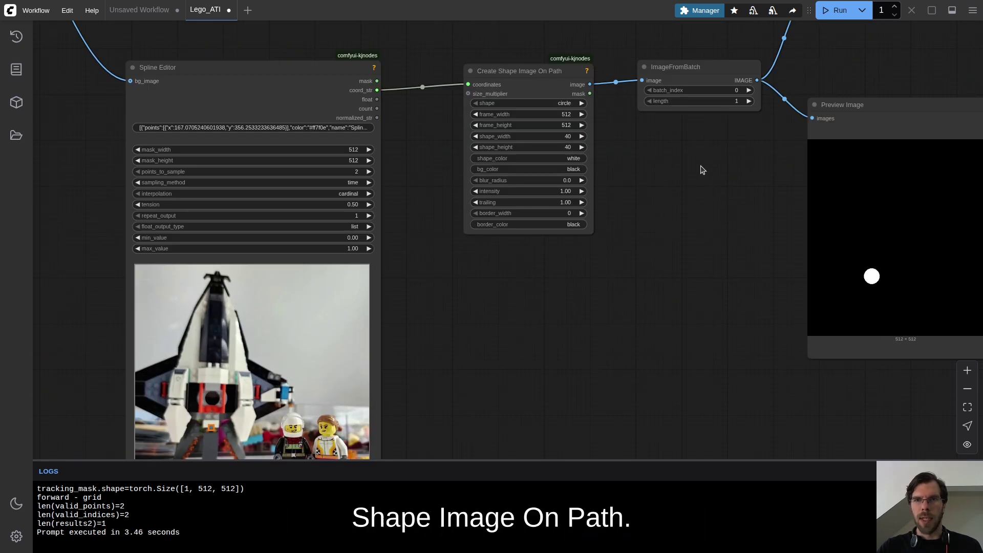
{"action": "left_click_drag", "start_coordinate": [696, 171], "coordinate": [48, 198]}
{"action": "scroll", "coordinate": [512, 198], "scroll_direction": "down", "scroll_amount": 5}
{"action": "left_click_drag", "start_coordinate": [513, 198], "coordinate": [236, 251]}
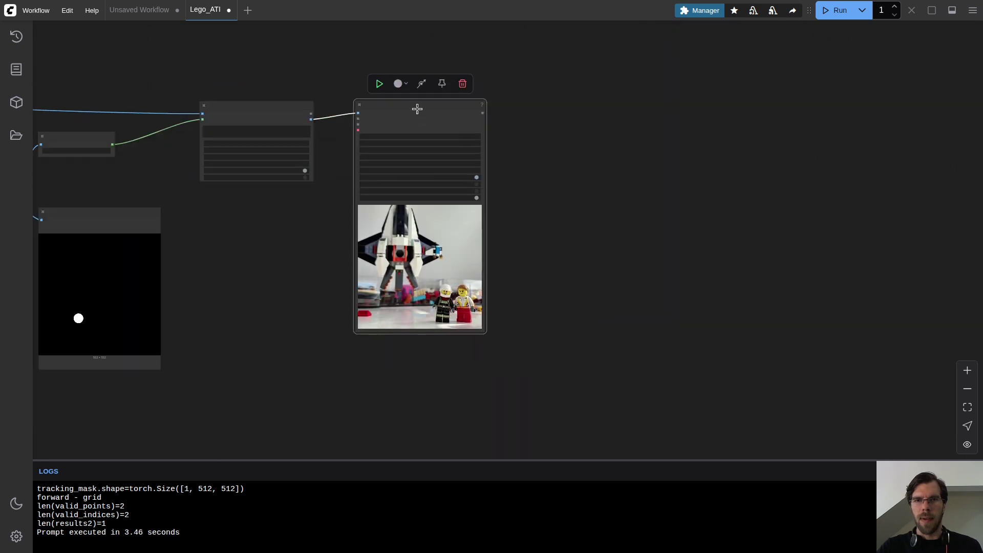
{"action": "double_click", "coordinate": [595, 277]}
{"action": "type", "text": "crea"}
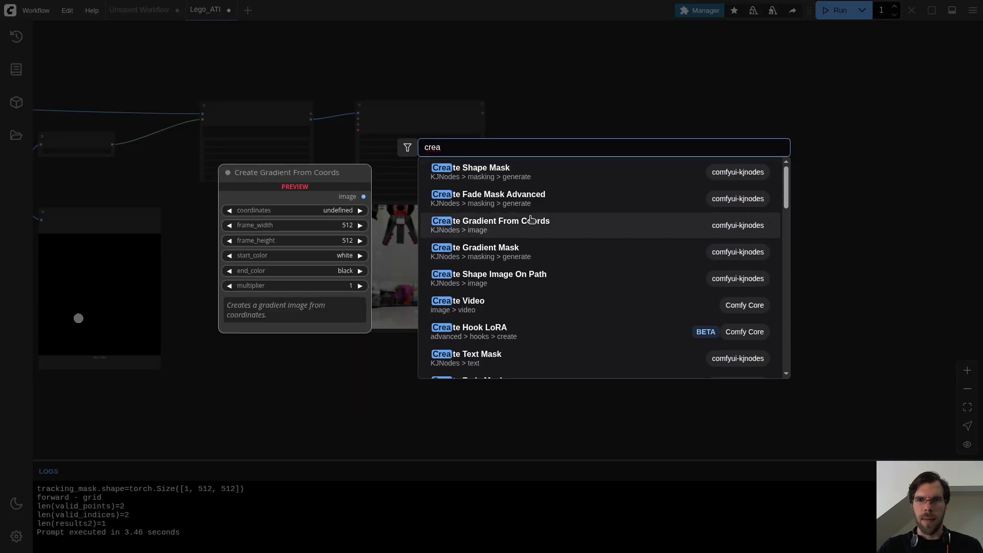
{"action": "left_click", "coordinate": [531, 219]}
Connect CoTracker's tracking_results output to the coordinates input of the new Create Shape Image On Path node
{"action": "scroll", "coordinate": [548, 228], "scroll_direction": "up", "scroll_amount": 3}
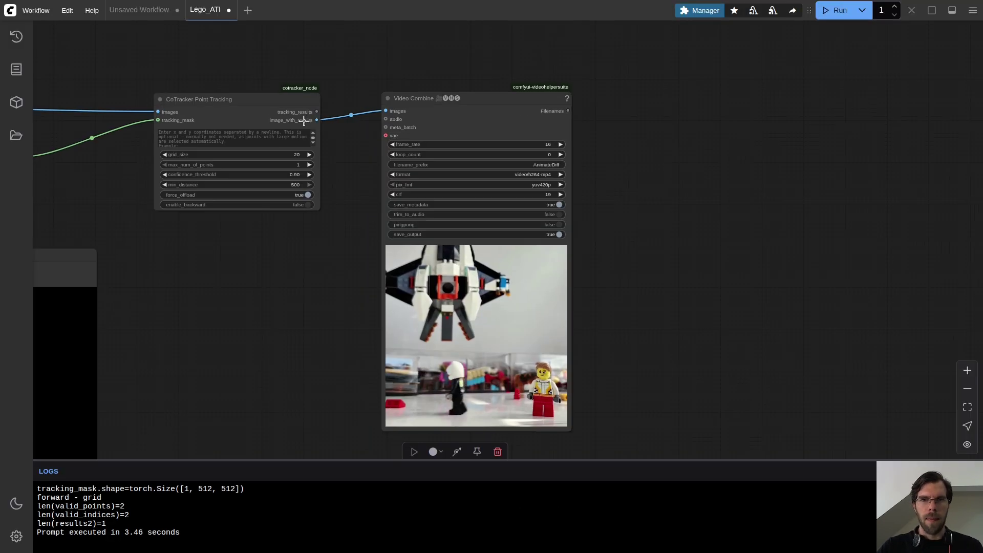
{"action": "scroll", "coordinate": [461, 256], "scroll_direction": "down", "scroll_amount": 3}
{"action": "left_click_drag", "start_coordinate": [329, 110], "coordinate": [461, 323]}
{"action": "scroll", "coordinate": [343, 353], "scroll_direction": "up", "scroll_amount": 5}
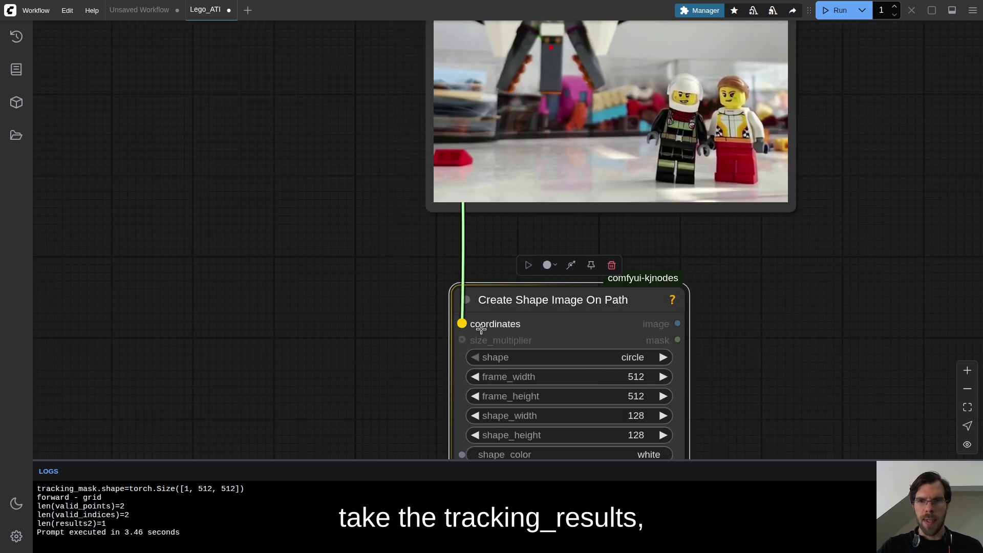
{"action": "scroll", "coordinate": [394, 299], "scroll_direction": "down", "scroll_amount": 1}
{"action": "scroll", "coordinate": [713, 287], "scroll_direction": "down", "scroll_amount": 3}
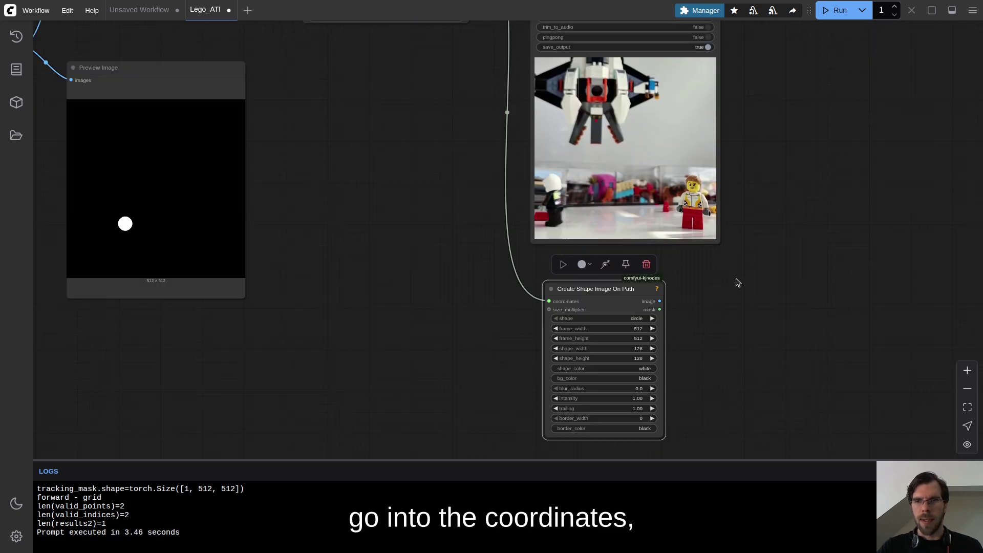
{"action": "left_click_drag", "start_coordinate": [731, 285], "coordinate": [547, 284]}
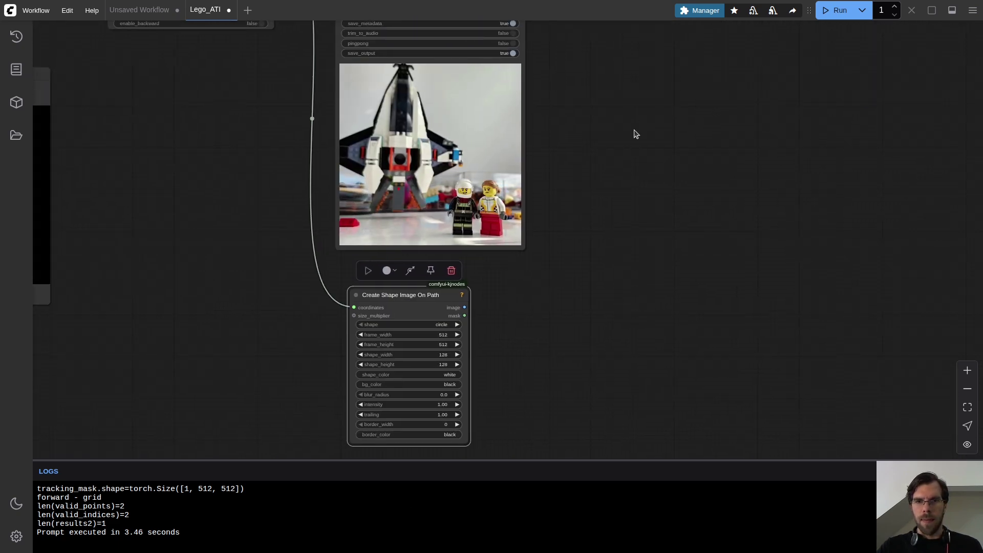
{"action": "scroll", "coordinate": [680, 325], "scroll_direction": "down", "scroll_amount": 3}
{"action": "scroll", "coordinate": [654, 200], "scroll_direction": "up", "scroll_amount": 3}
{"action": "scroll", "coordinate": [613, 213], "scroll_direction": "down", "scroll_amount": 3}
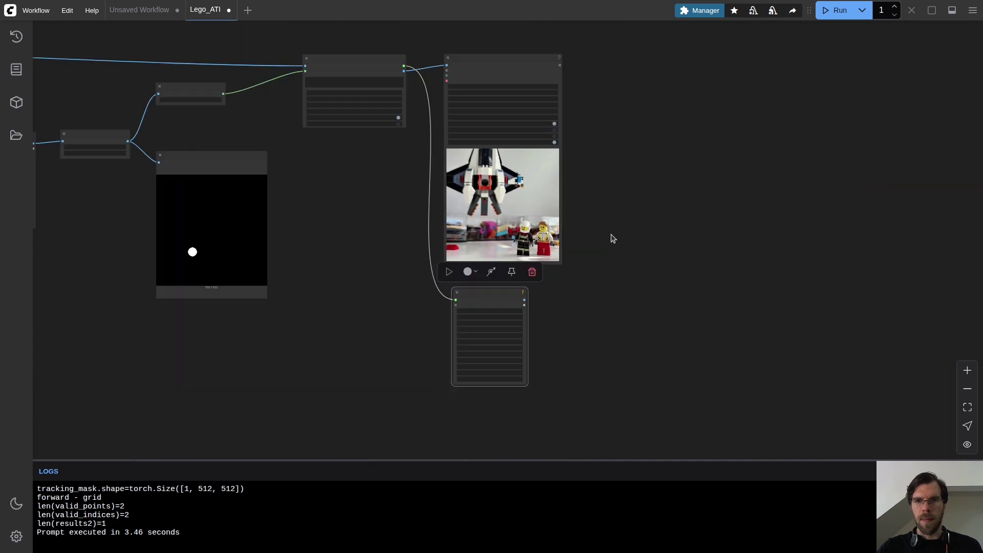
{"action": "scroll", "coordinate": [612, 233], "scroll_direction": "up", "scroll_amount": 3}
{"action": "double_click", "coordinate": [595, 316]}
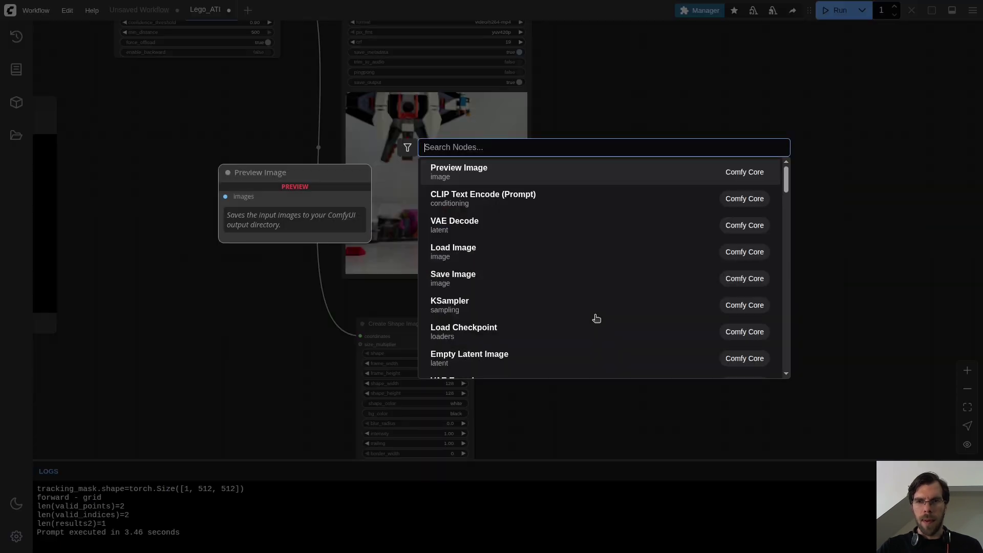
{"action": "key", "text": "Escape"}
Duplicate the Video Combine node next to the new shape node and turn off save_output on the original
{"action": "left_click_drag", "start_coordinate": [610, 77], "coordinate": [607, 189]}
{"action": "left_click", "coordinate": [437, 72]}
{"action": "key", "text": "ctrl+c"}
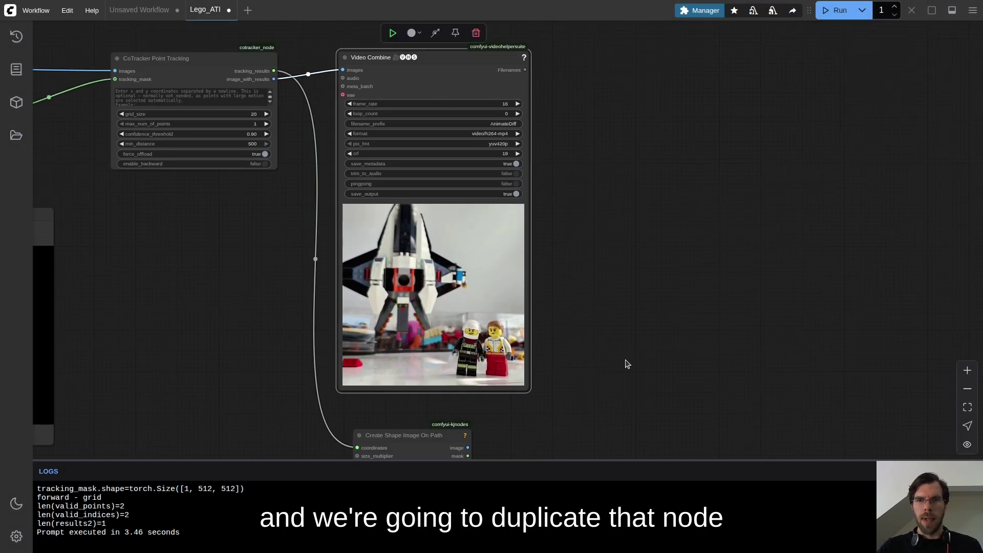
{"action": "scroll", "coordinate": [625, 323], "scroll_direction": "down", "scroll_amount": 3}
{"action": "key", "text": "ctrl+v"}
{"action": "left_click", "coordinate": [517, 107]}
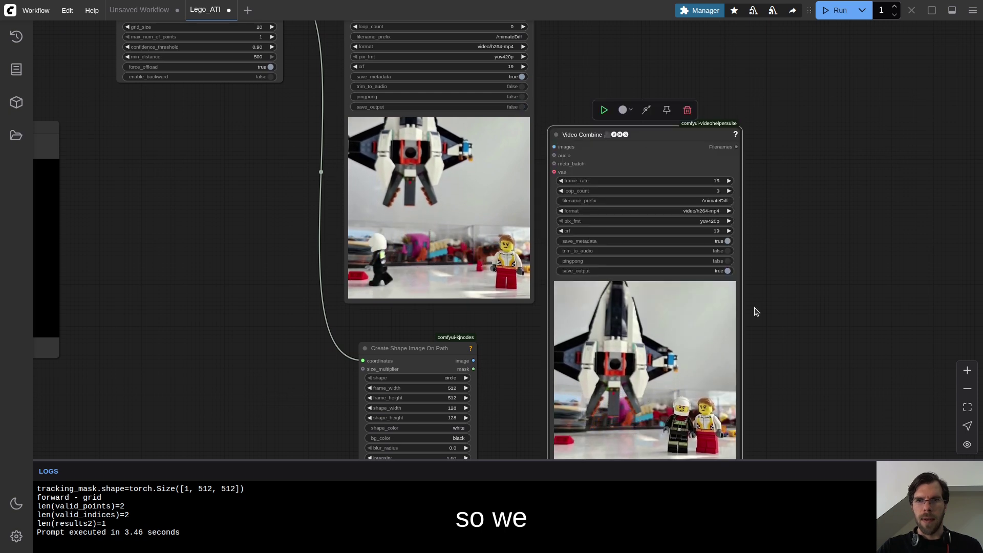
Connect the shape node's image output to the duplicated Video Combine's images input and run the workflow
{"action": "left_click_drag", "start_coordinate": [473, 362], "coordinate": [678, 261]}
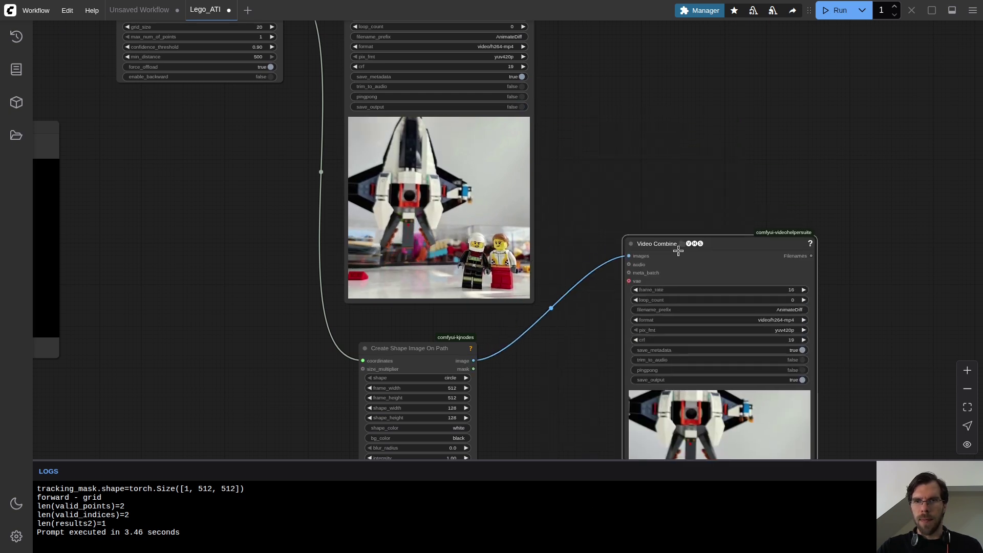
{"action": "left_click", "coordinate": [834, 11]}
{"action": "left_click_drag", "start_coordinate": [860, 310], "coordinate": [766, 137]}
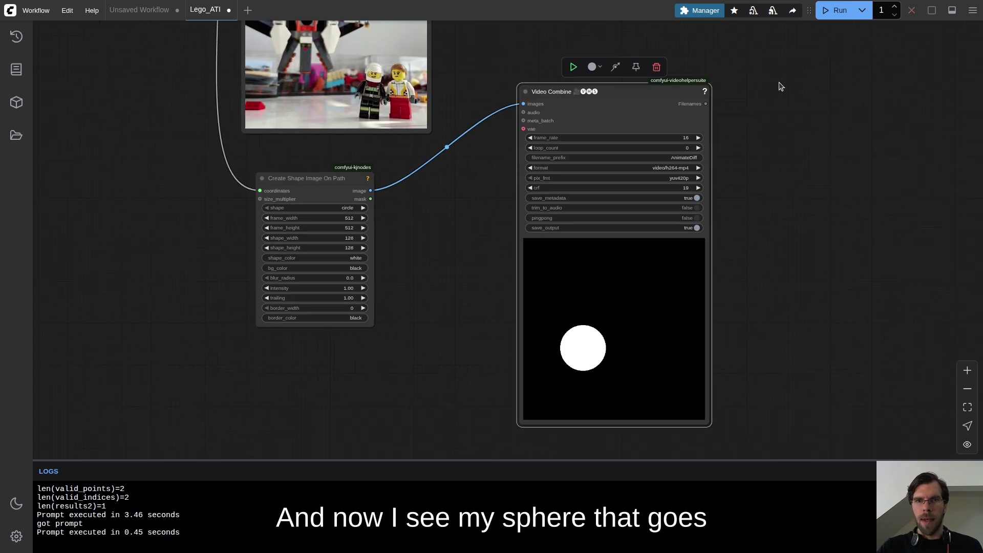
{"action": "left_click_drag", "start_coordinate": [771, 95], "coordinate": [788, 153]}
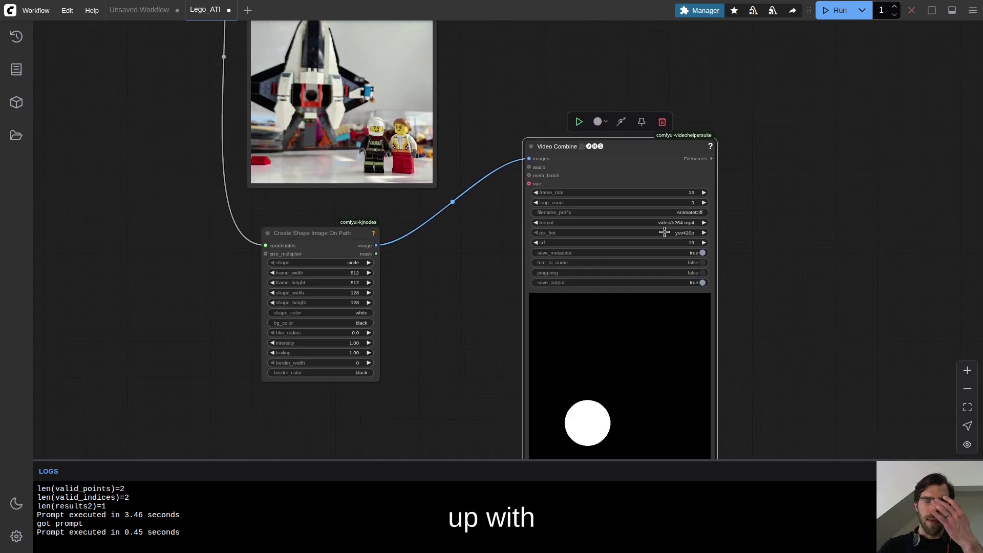
Move the shape's Video Combine node lower and add an ImageCompositeMasked node above it
{"action": "left_click_drag", "start_coordinate": [610, 153], "coordinate": [584, 288]}
{"action": "double_click", "coordinate": [626, 191]}
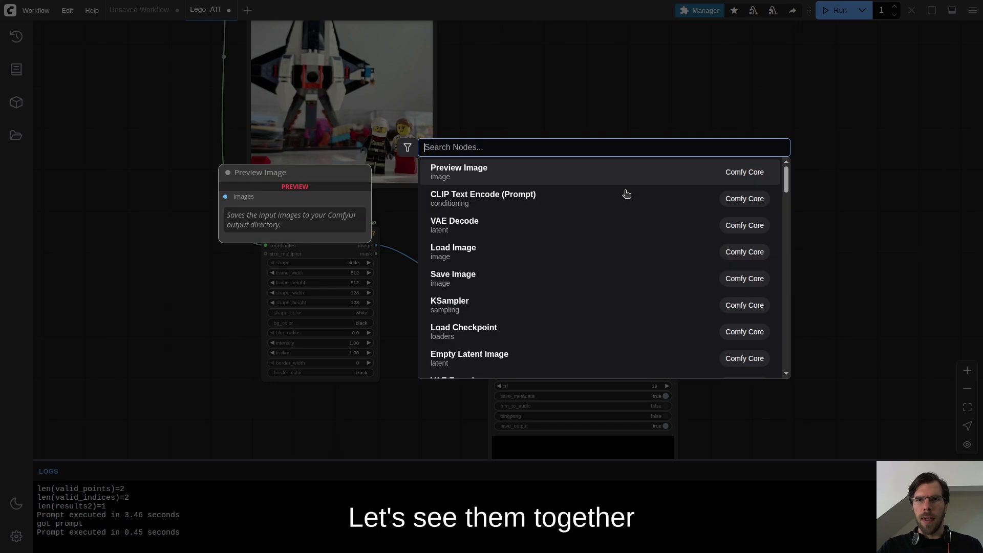
{"action": "type", "text": "compo"}
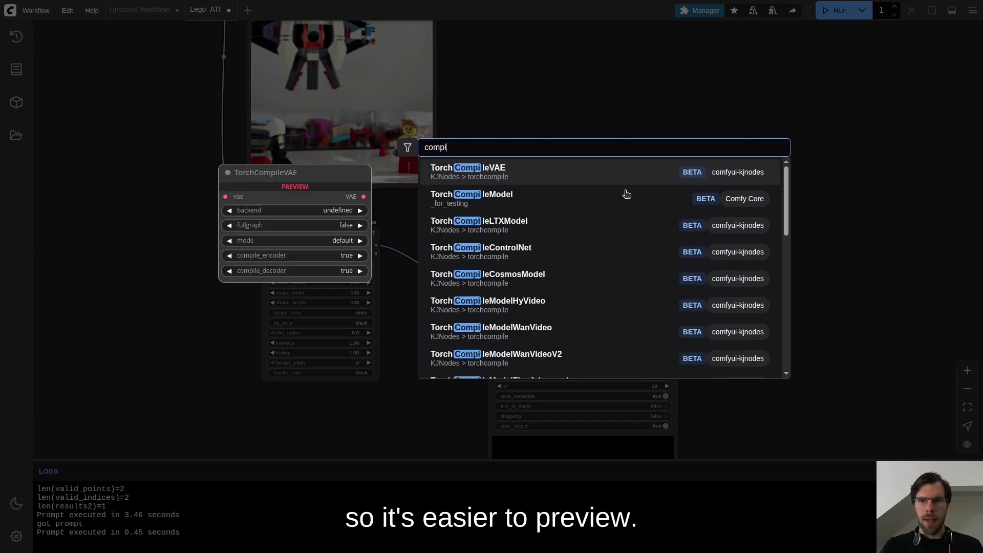
{"action": "type", "text": "site"}
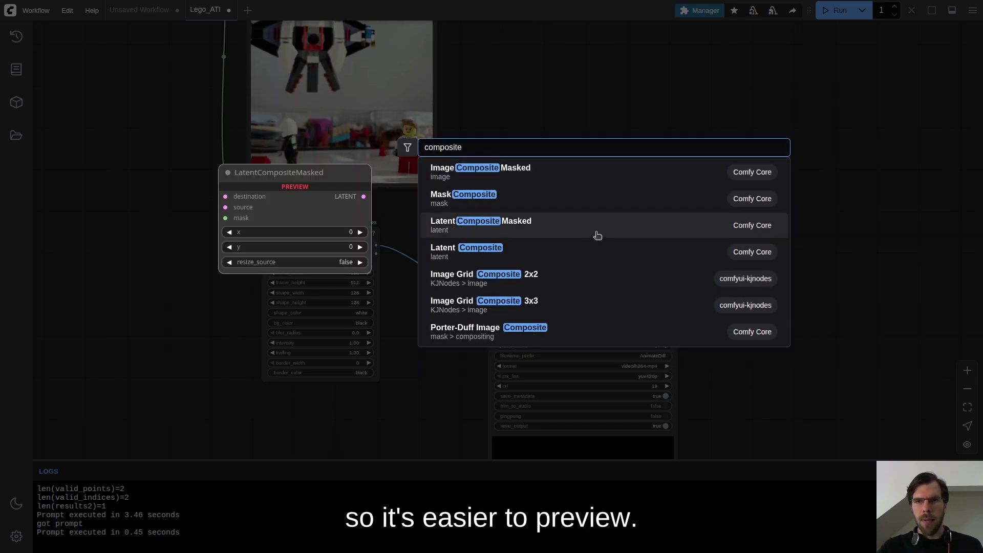
{"action": "left_click", "coordinate": [627, 169]}
{"action": "left_click_drag", "start_coordinate": [563, 125], "coordinate": [556, 136]}
{"action": "left_click_drag", "start_coordinate": [685, 194], "coordinate": [639, 182]}
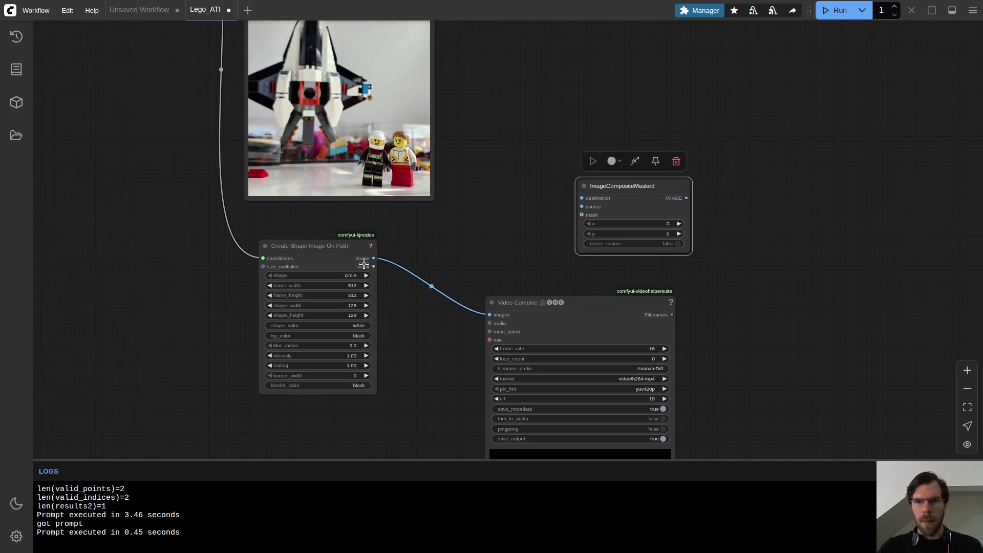
Wire CoTracker's image_with_results to the composite's destination, the shape image to source, and the composite output to Video Combine, running the workflow
{"action": "scroll", "coordinate": [500, 316], "scroll_direction": "up", "scroll_amount": 5}
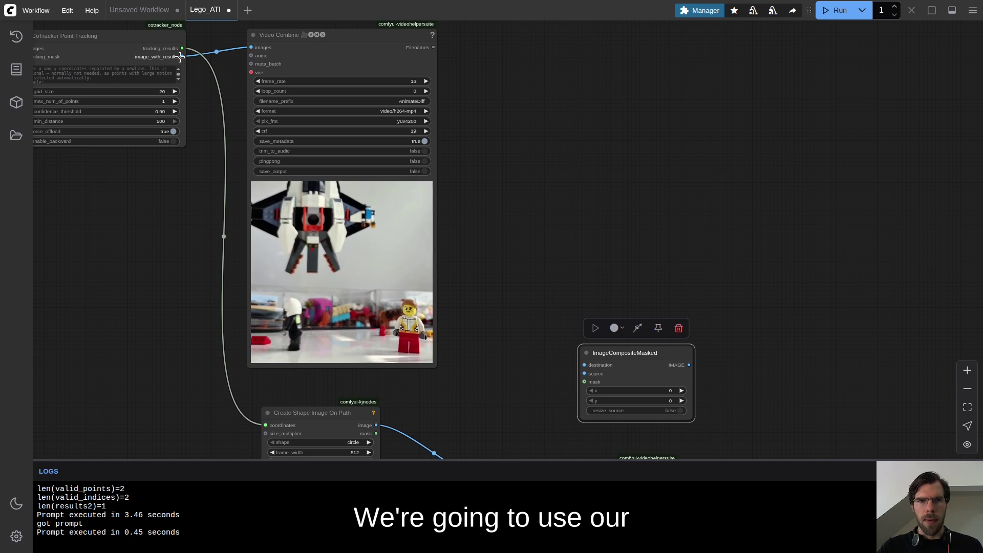
{"action": "left_click_drag", "start_coordinate": [473, 265], "coordinate": [585, 373]}
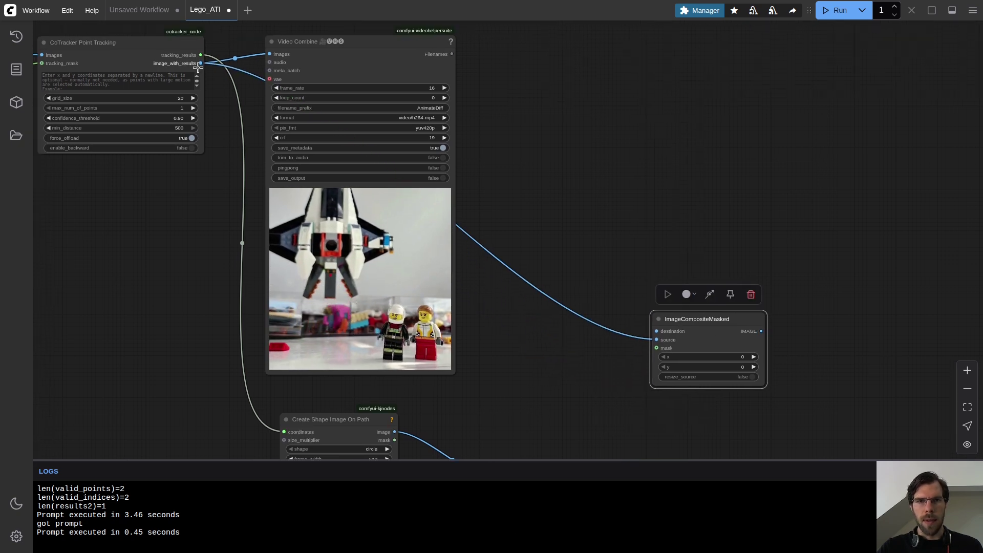
{"action": "scroll", "coordinate": [406, 391], "scroll_direction": "down", "scroll_amount": 1}
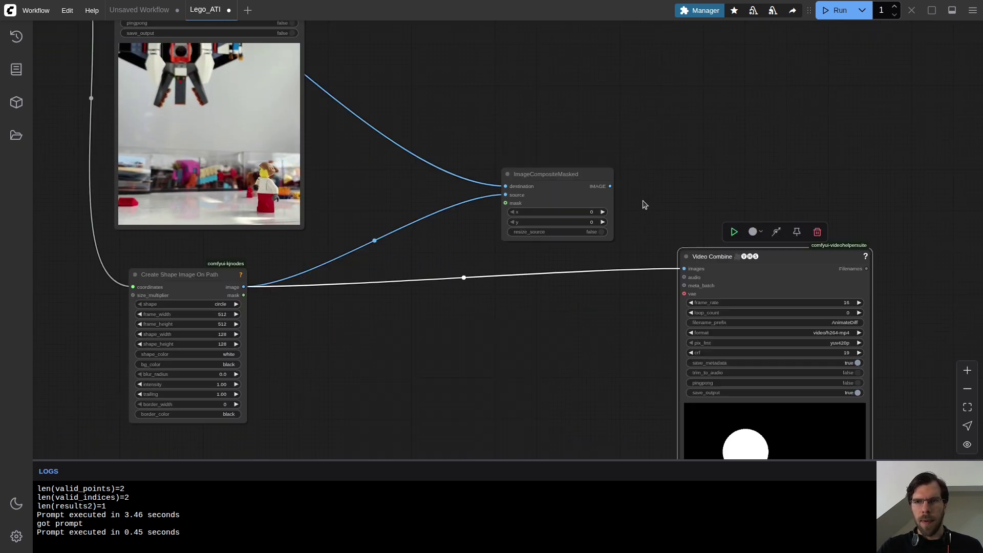
{"action": "key", "text": "ctrl+Return"}
{"action": "left_click_drag", "start_coordinate": [288, 292], "coordinate": [537, 180]}
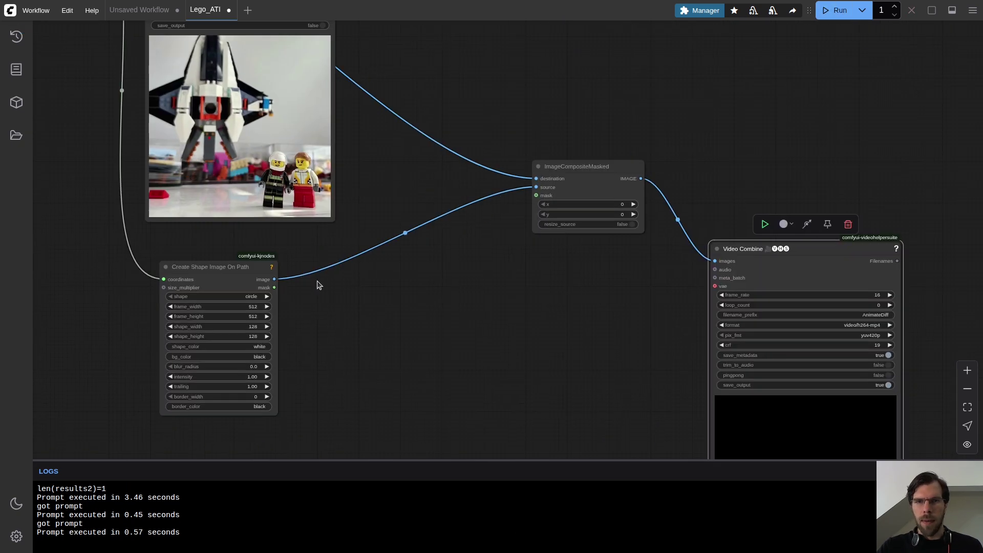
Try swapping the composite inputs, with image_with_results feeding source and the shape image feeding destination, and rerun
{"action": "left_click_drag", "start_coordinate": [489, 152], "coordinate": [637, 307]}
{"action": "left_click_drag", "start_coordinate": [228, 67], "coordinate": [678, 361]}
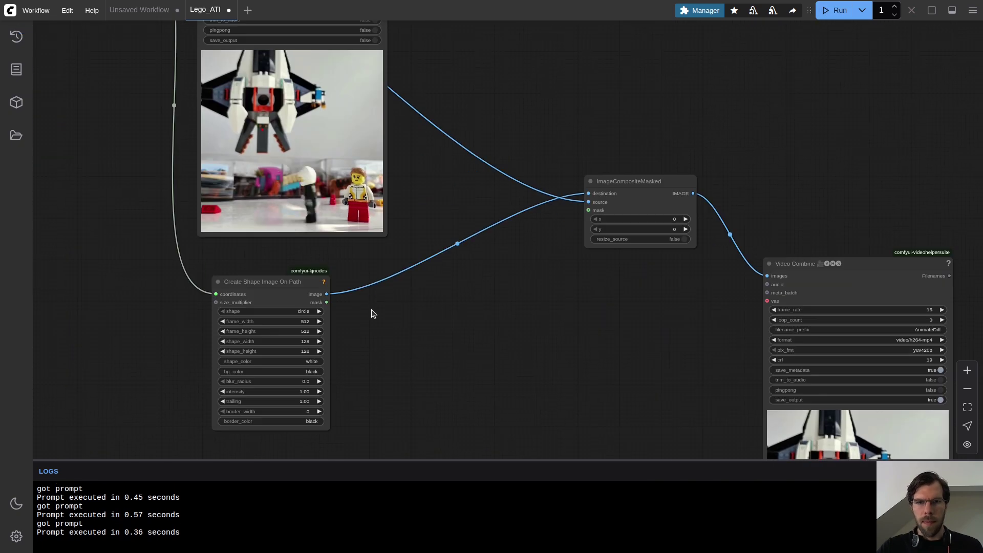
Connect the shape node's mask and image outputs to ImageCompositeMasked's mask and source inputs, and rerun the workflow
{"action": "left_click_drag", "start_coordinate": [328, 300], "coordinate": [586, 210]}
{"action": "left_click_drag", "start_coordinate": [559, 386], "coordinate": [553, 346]}
{"action": "left_click_drag", "start_coordinate": [581, 168], "coordinate": [583, 152]}
{"action": "left_click_drag", "start_coordinate": [490, 200], "coordinate": [457, 92]}
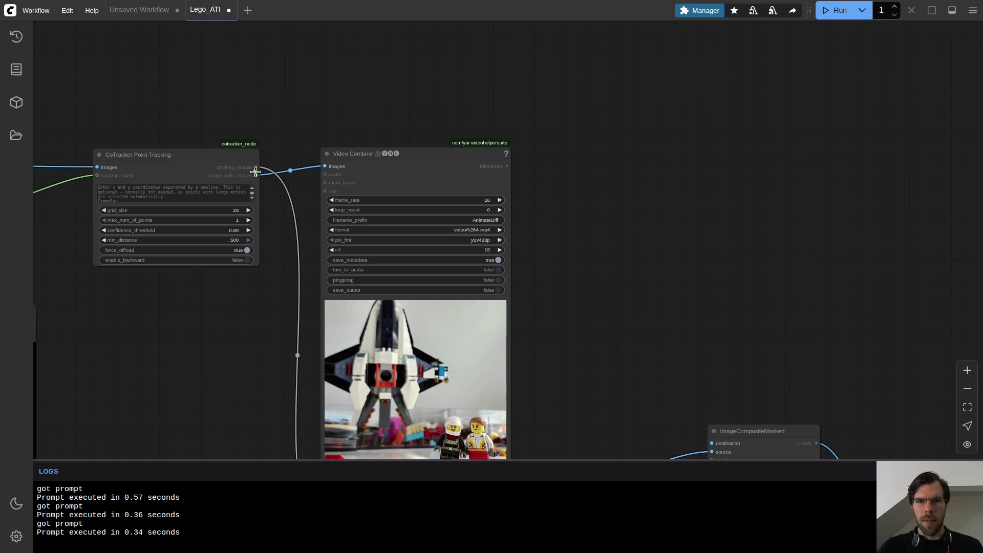
Connect CoTracker's image_with_results output to ImageCompositeMasked's destination input and run the workflow
{"action": "left_click_drag", "start_coordinate": [252, 173], "coordinate": [455, 263]}
{"action": "scroll", "coordinate": [257, 163], "scroll_direction": "down", "scroll_amount": 11}
{"action": "scroll", "coordinate": [380, 260], "scroll_direction": "up", "scroll_amount": 8}
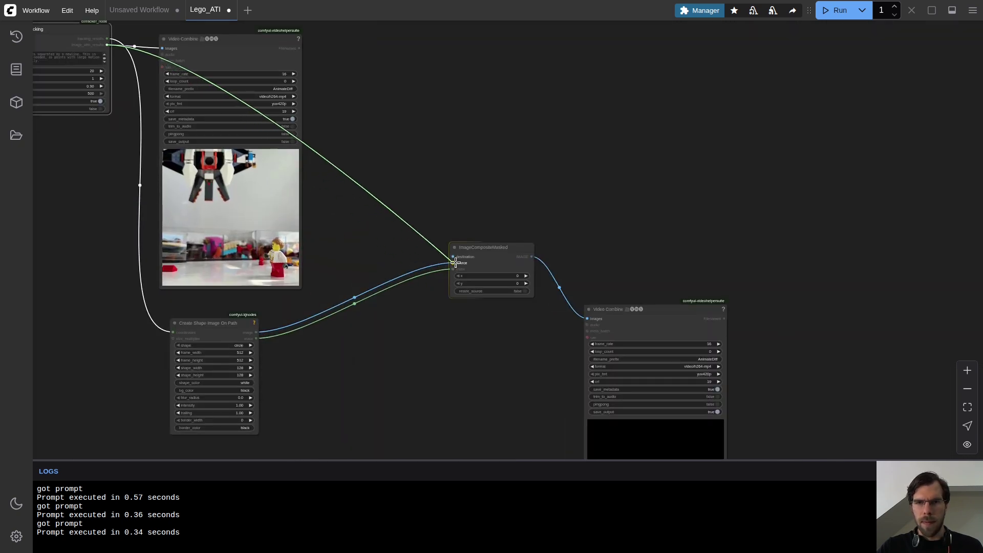
{"action": "left_click", "coordinate": [836, 14]}
{"action": "left_click_drag", "start_coordinate": [783, 329], "coordinate": [771, 213]}
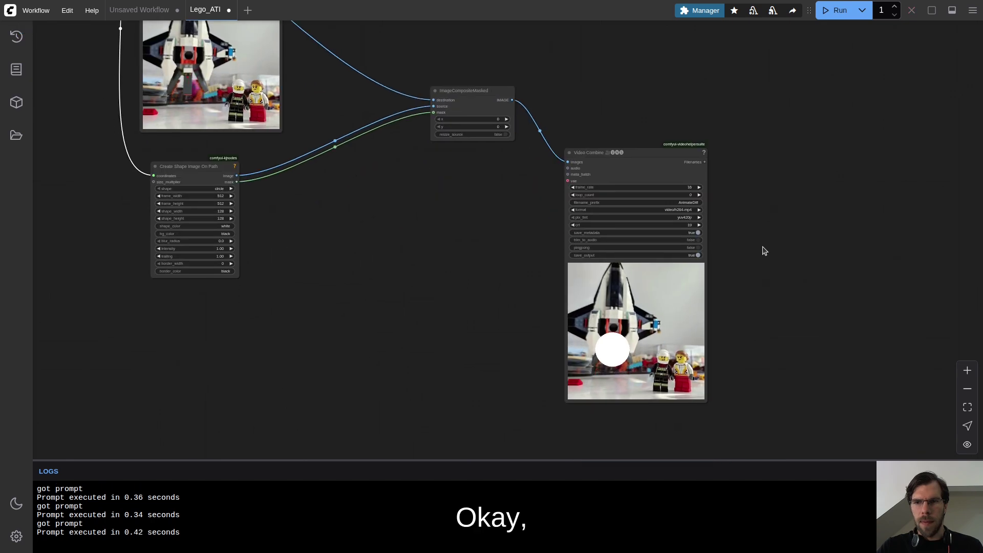
Examine which nodes feed ImageCompositeMasked's destination, source and mask inputs, along with the composited video preview
{"action": "scroll", "coordinate": [523, 241], "scroll_direction": "up", "scroll_amount": 5}
{"action": "left_click_drag", "start_coordinate": [479, 210], "coordinate": [626, 355]}
{"action": "scroll", "coordinate": [543, 359], "scroll_direction": "down", "scroll_amount": 8}
{"action": "scroll", "coordinate": [563, 379], "scroll_direction": "up", "scroll_amount": 8}
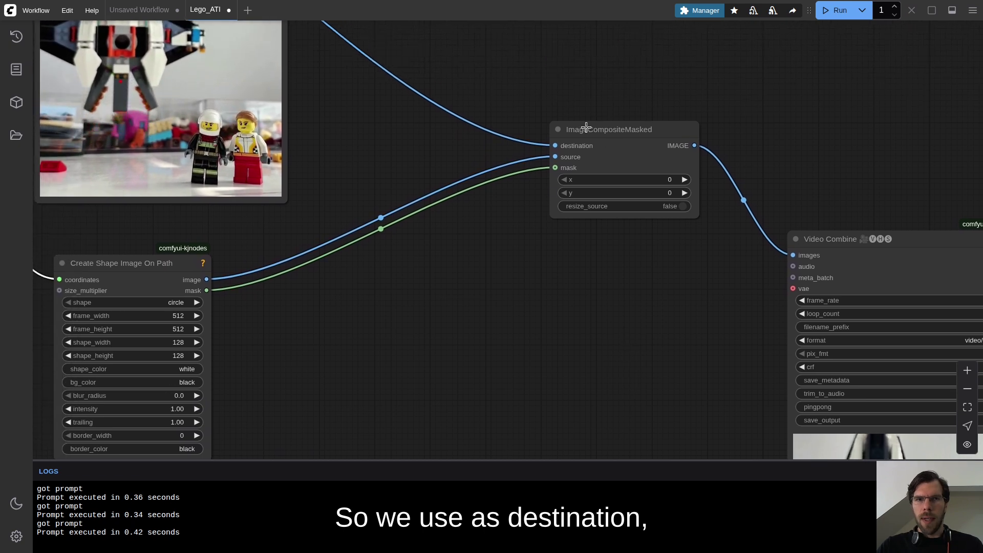
{"action": "scroll", "coordinate": [522, 321], "scroll_direction": "down", "scroll_amount": 6}
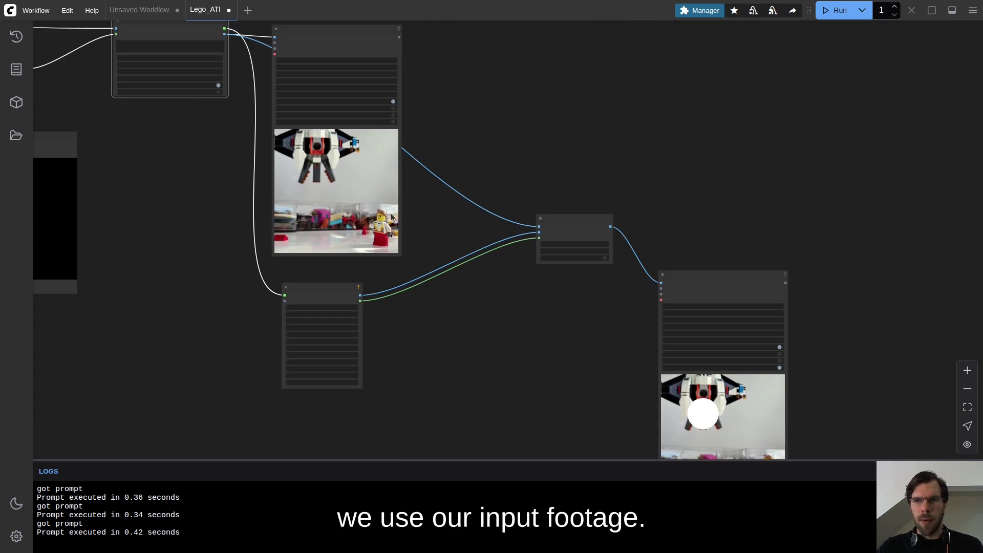
{"action": "scroll", "coordinate": [406, 350], "scroll_direction": "up", "scroll_amount": 1}
{"action": "scroll", "coordinate": [512, 314], "scroll_direction": "up", "scroll_amount": 10}
{"action": "left_click_drag", "start_coordinate": [511, 314], "coordinate": [602, 341]}
{"action": "scroll", "coordinate": [243, 251], "scroll_direction": "down", "scroll_amount": 5}
{"action": "scroll", "coordinate": [294, 281], "scroll_direction": "down", "scroll_amount": 1}
{"action": "left_click_drag", "start_coordinate": [294, 281], "coordinate": [493, 219]}
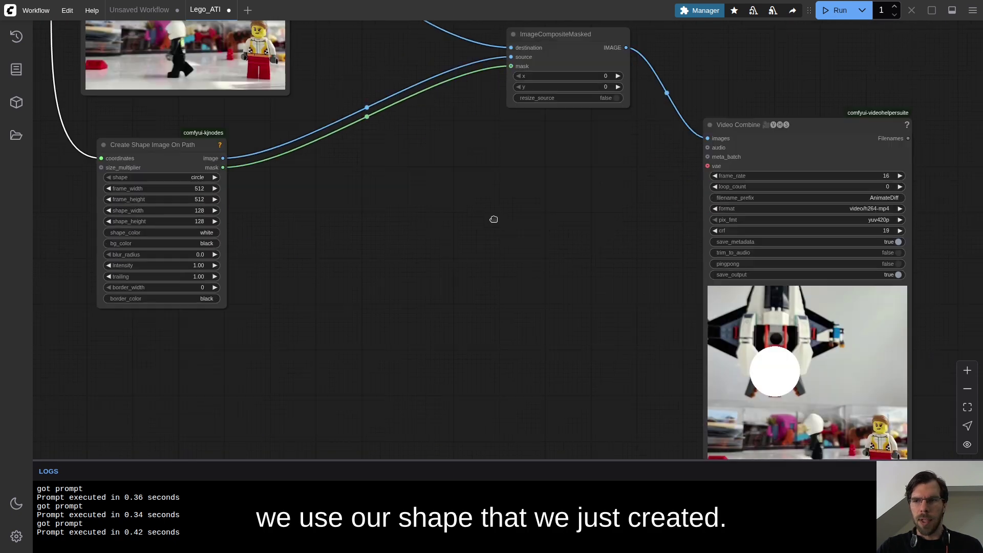
{"action": "left_click_drag", "start_coordinate": [520, 168], "coordinate": [550, 205]}
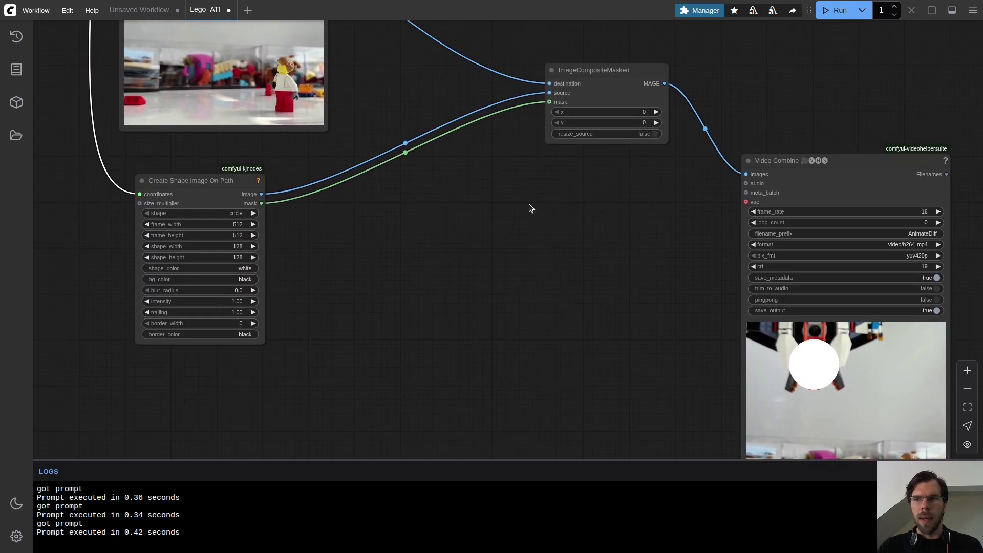
Spread out the Create Shape Image On Path, ImageCompositeMasked and final Video Combine nodes to make room between them
{"action": "left_click_drag", "start_coordinate": [205, 219], "coordinate": [195, 240]}
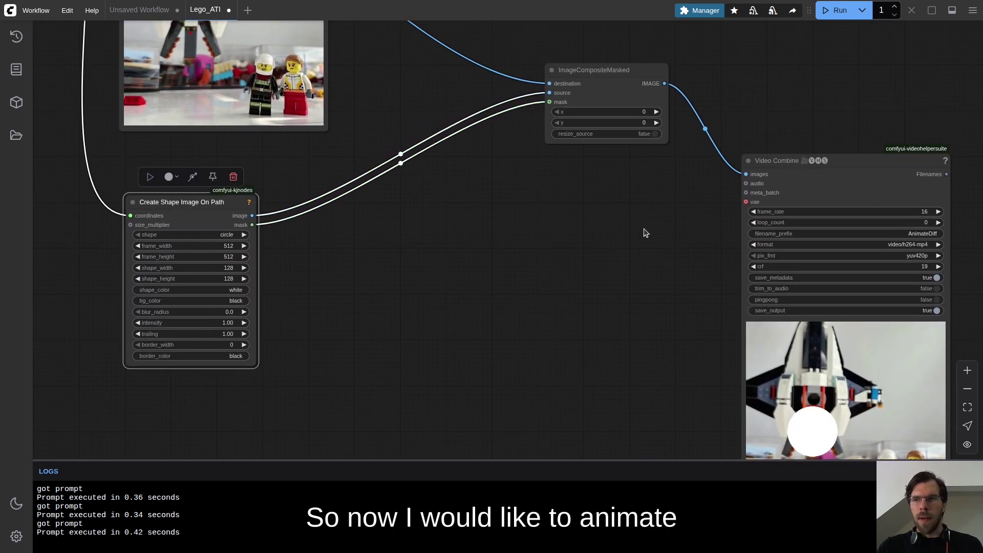
{"action": "left_click_drag", "start_coordinate": [648, 86], "coordinate": [630, 66]}
{"action": "left_click_drag", "start_coordinate": [877, 140], "coordinate": [908, 74]}
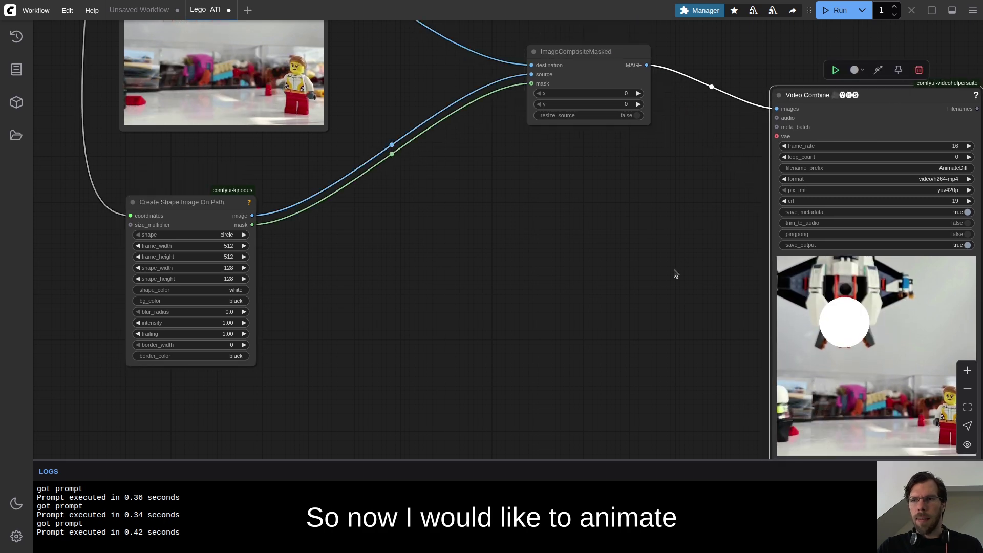
Add a Spline Editor node in the free space beside Create Shape Image On Path
{"action": "left_click_drag", "start_coordinate": [635, 268], "coordinate": [605, 234]}
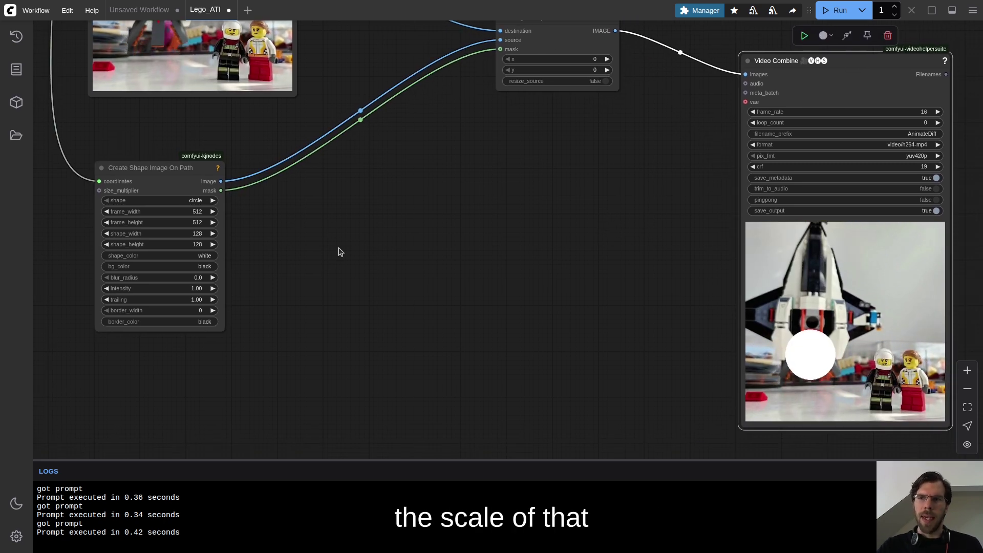
{"action": "double_click", "coordinate": [305, 200]}
{"action": "type", "text": "splin"}
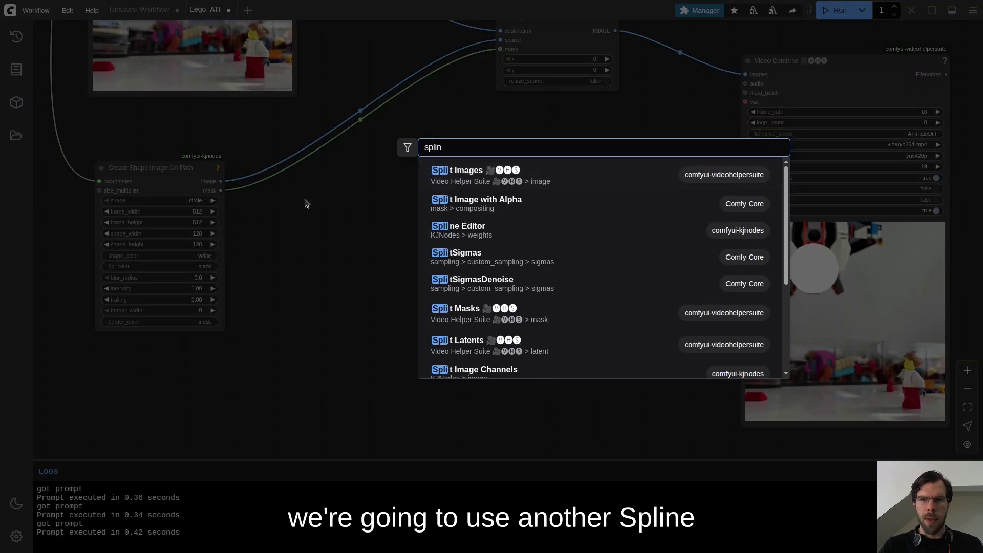
{"action": "type", "text": "e"}
{"action": "left_click", "coordinate": [516, 171]}
Connect CoTracker's image_with_results output to the Spline Editor's bg_image input and place the editor beside Create Shape Image On Path
{"action": "scroll", "coordinate": [681, 205], "scroll_direction": "up", "scroll_amount": 5}
{"action": "left_click_drag", "start_coordinate": [212, 234], "coordinate": [536, 220]}
{"action": "left_click_drag", "start_coordinate": [538, 164], "coordinate": [790, 250]}
{"action": "scroll", "coordinate": [519, 55], "scroll_direction": "up", "scroll_amount": 3}
{"action": "left_click_drag", "start_coordinate": [507, 53], "coordinate": [717, 307]}
{"action": "scroll", "coordinate": [533, 91], "scroll_direction": "down", "scroll_amount": 3}
{"action": "scroll", "coordinate": [650, 402], "scroll_direction": "up", "scroll_amount": 4}
{"action": "scroll", "coordinate": [769, 205], "scroll_direction": "down", "scroll_amount": 4}
{"action": "left_click_drag", "start_coordinate": [839, 259], "coordinate": [305, 294]}
{"action": "left_click_drag", "start_coordinate": [478, 343], "coordinate": [450, 162]}
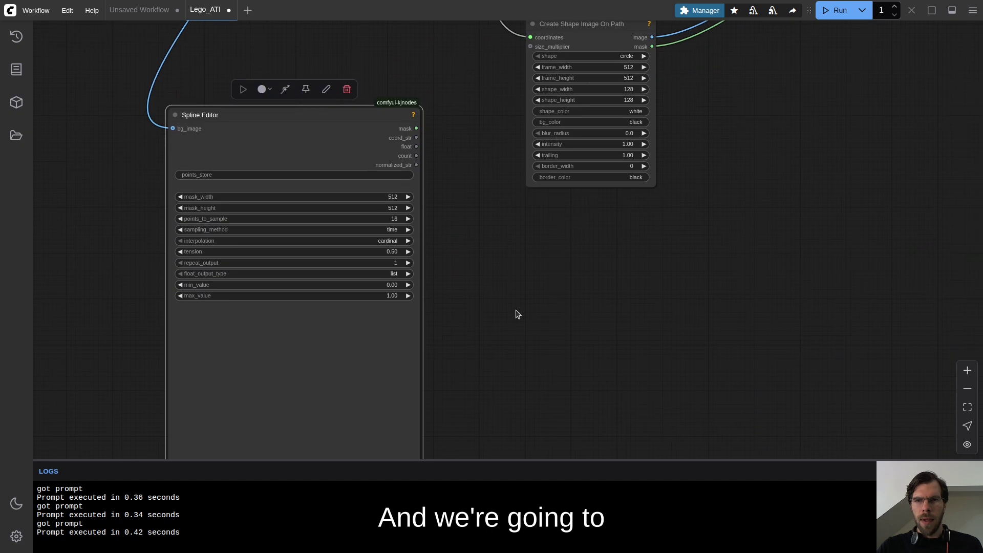
Connect the Spline Editor's float output to the shape node's size_multiplier input, move the editor closer and check its min and max values
{"action": "left_click_drag", "start_coordinate": [464, 123], "coordinate": [435, 252]}
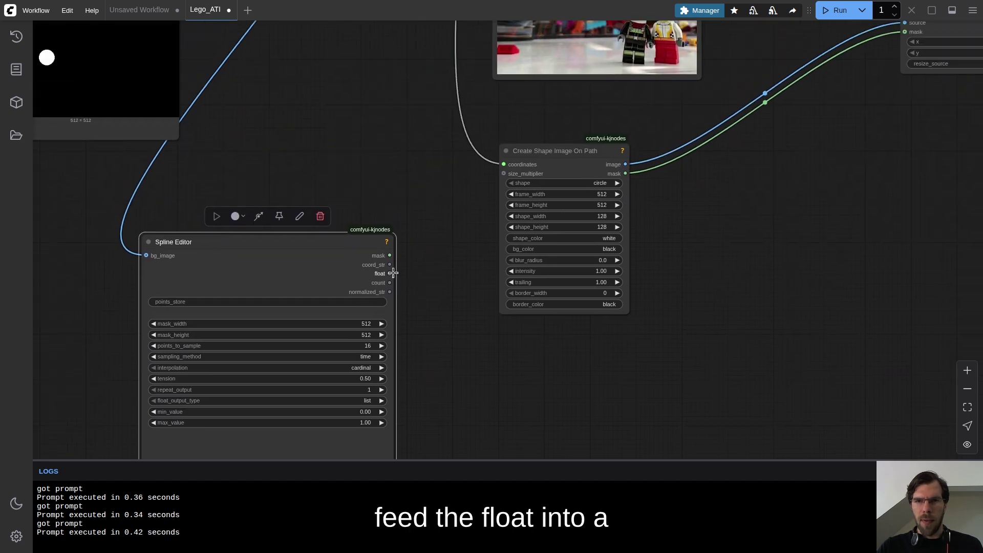
{"action": "left_click_drag", "start_coordinate": [516, 174], "coordinate": [517, 174]}
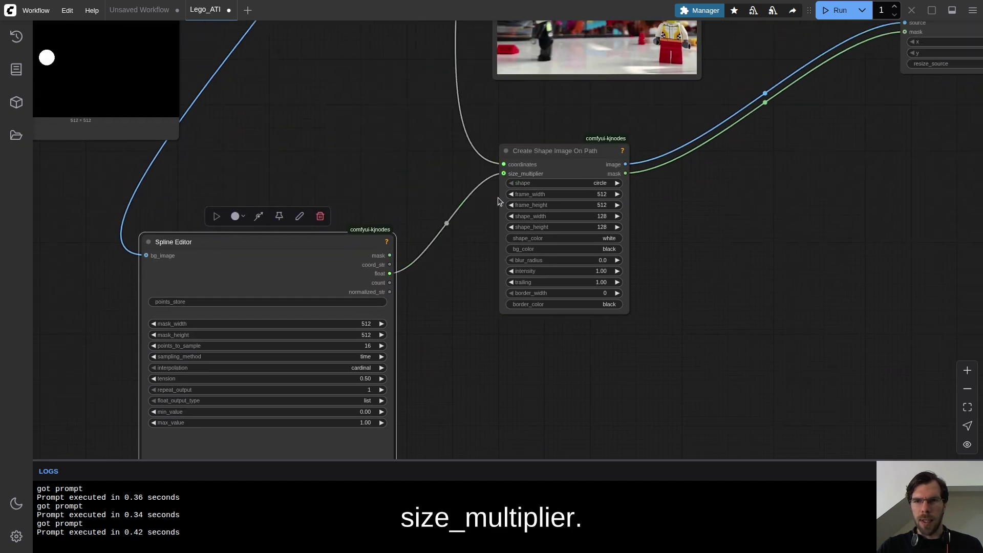
{"action": "left_click_drag", "start_coordinate": [260, 258], "coordinate": [322, 223]}
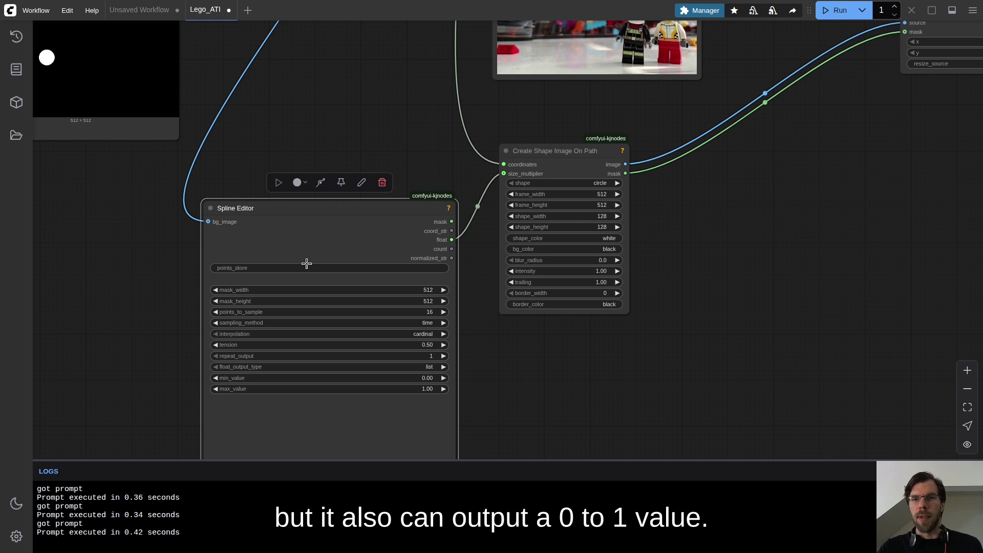
{"action": "left_click_drag", "start_coordinate": [469, 402], "coordinate": [503, 309]}
{"action": "scroll", "coordinate": [474, 334], "scroll_direction": "up", "scroll_amount": 3}
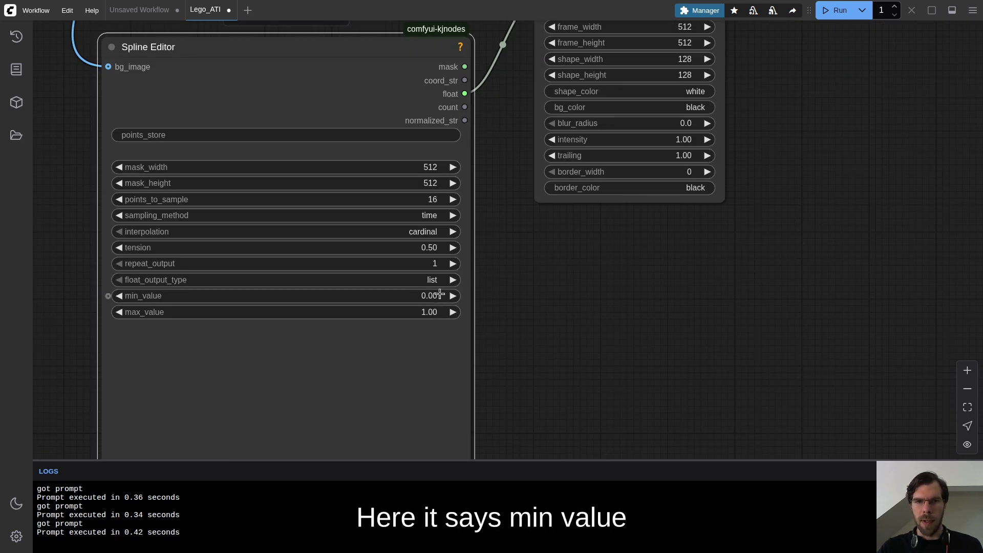
{"action": "scroll", "coordinate": [593, 282], "scroll_direction": "down", "scroll_amount": 5}
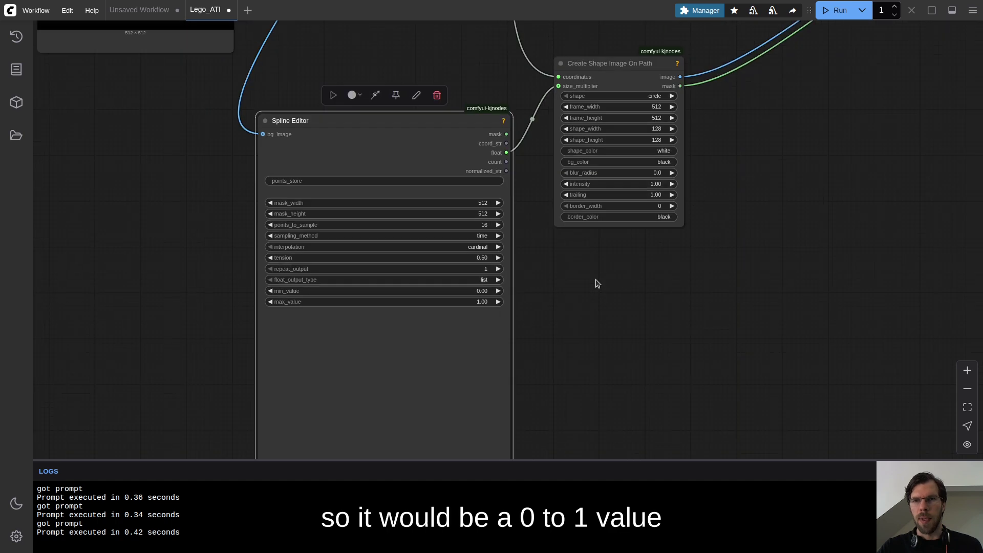
Create a new canvas in the Spline Editor and rerun the workflow
{"action": "left_click_drag", "start_coordinate": [602, 306], "coordinate": [352, 378]}
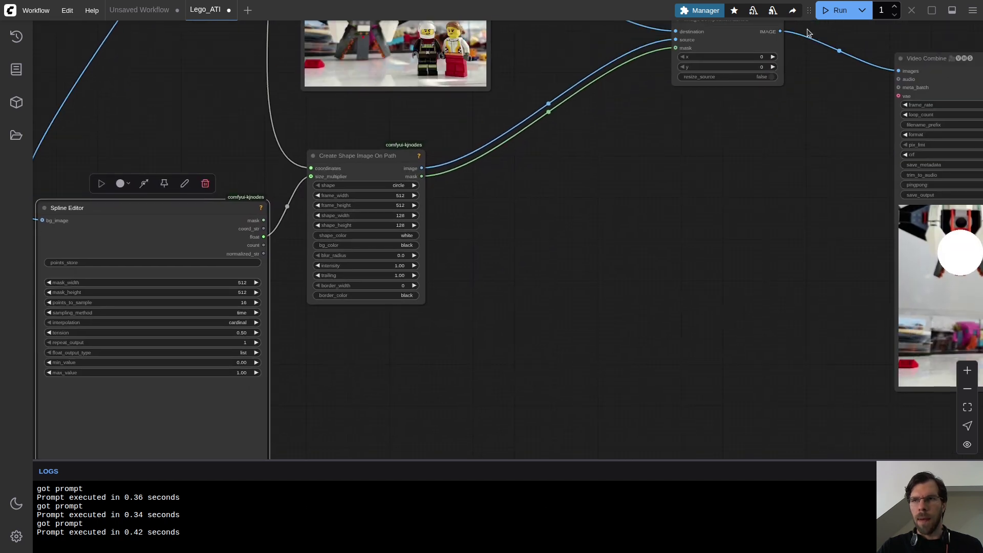
{"action": "left_click", "coordinate": [835, 10]}
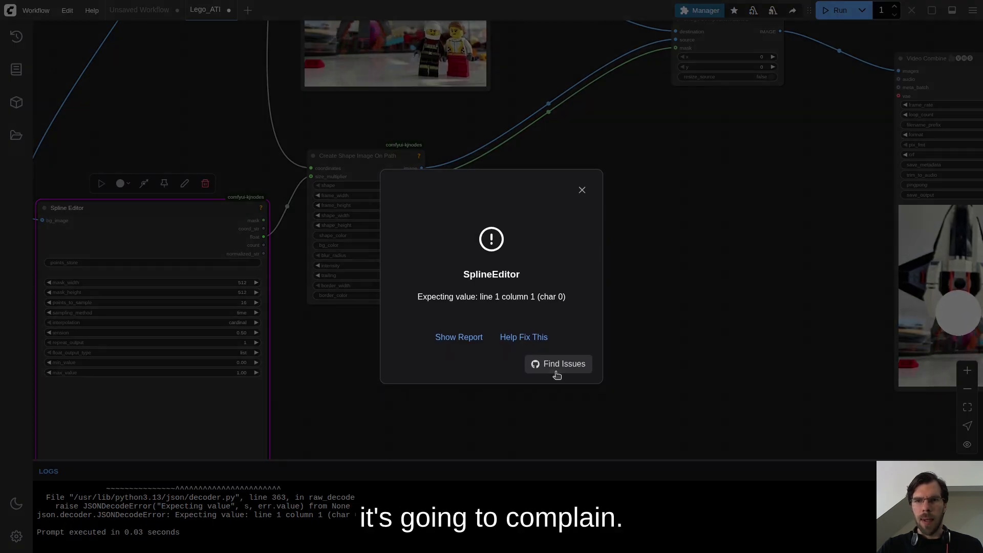
{"action": "left_click", "coordinate": [581, 190]}
{"action": "scroll", "coordinate": [474, 289], "scroll_direction": "down", "scroll_amount": 5}
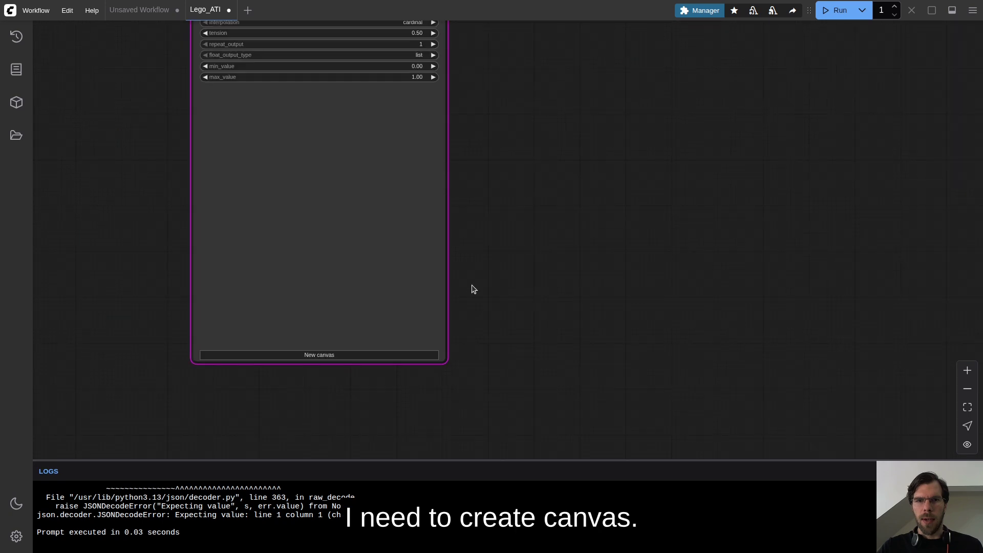
{"action": "left_click", "coordinate": [348, 356]}
{"action": "left_click_drag", "start_coordinate": [706, 63], "coordinate": [423, 329]}
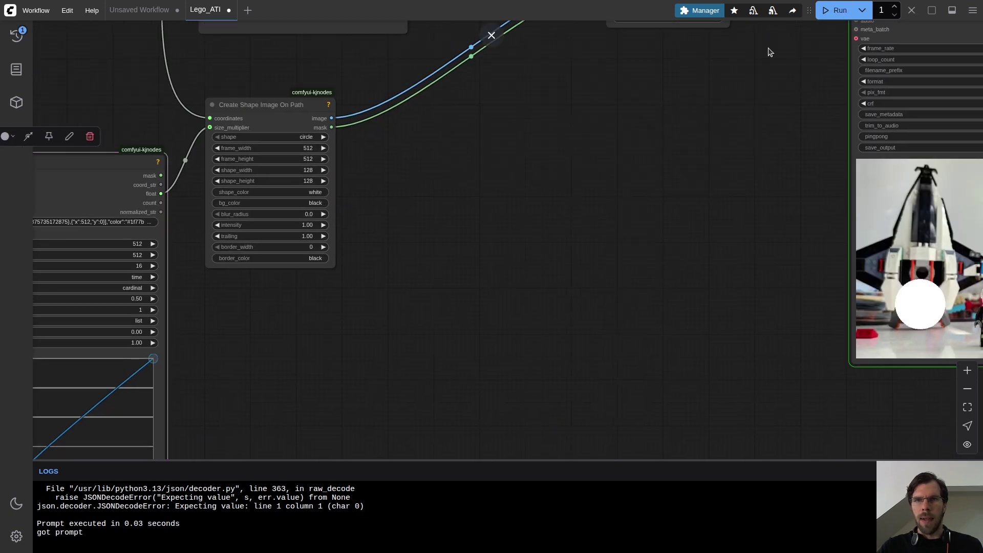
Reposition the Create Shape Image On Path and Spline Editor nodes beneath the tracking preview video
{"action": "left_click_drag", "start_coordinate": [446, 274], "coordinate": [622, 287]}
{"action": "left_click_drag", "start_coordinate": [441, 122], "coordinate": [511, 109]}
{"action": "scroll", "coordinate": [626, 158], "scroll_direction": "down", "scroll_amount": 4}
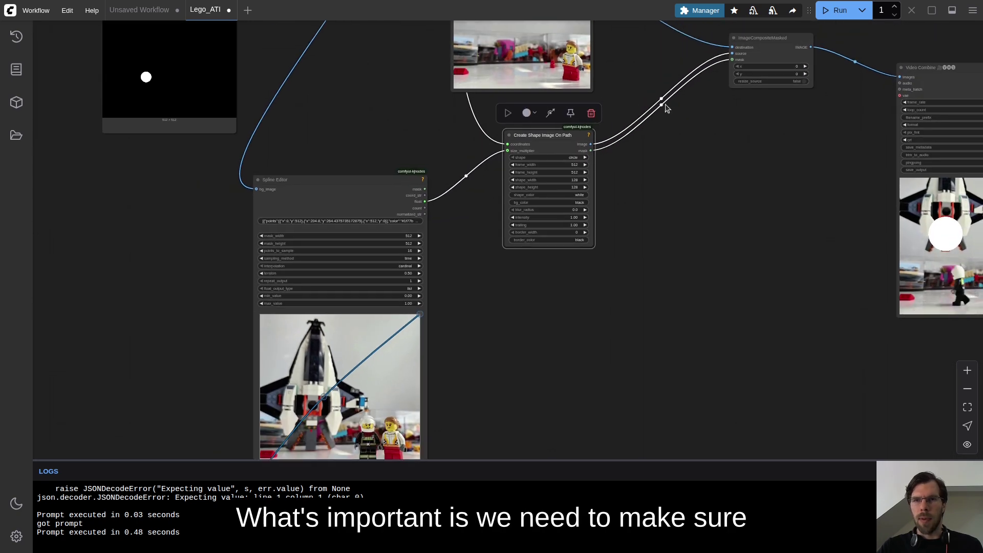
{"action": "left_click_drag", "start_coordinate": [358, 181], "coordinate": [402, 159]}
Examine CoTracker's tracking_results output and the Spline Editor's float output feeding the shape node
{"action": "left_click_drag", "start_coordinate": [641, 205], "coordinate": [672, 441]}
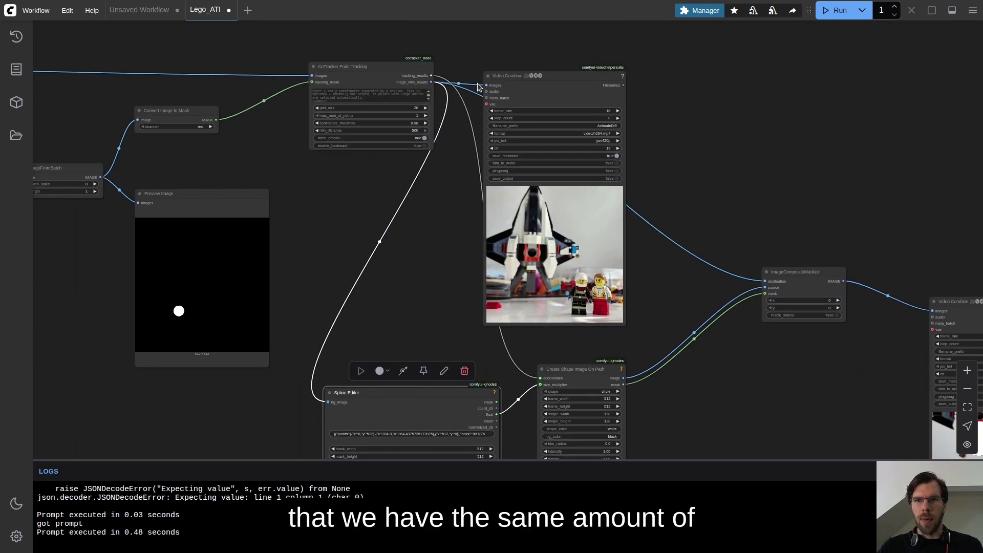
{"action": "scroll", "coordinate": [470, 80], "scroll_direction": "up", "scroll_amount": 5}
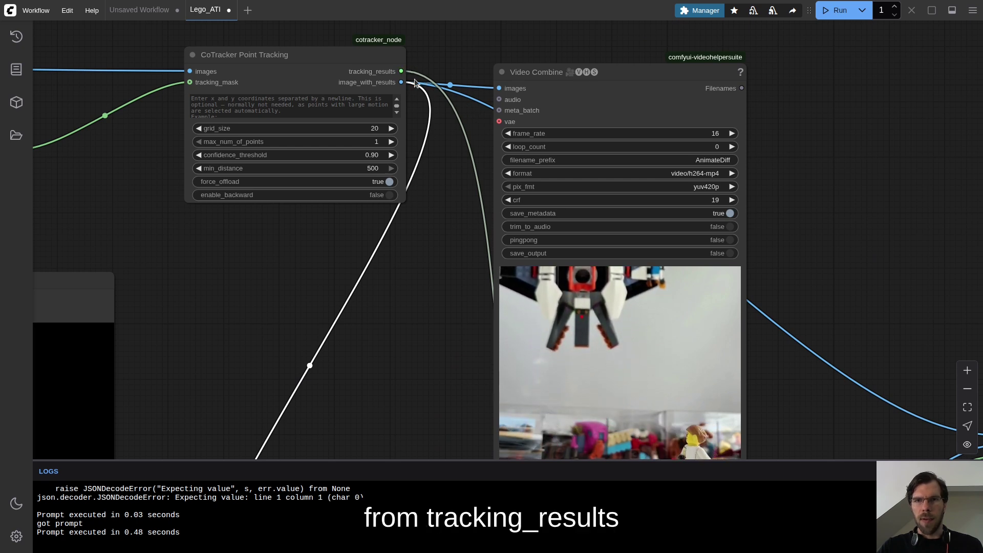
{"action": "scroll", "coordinate": [404, 125], "scroll_direction": "down", "scroll_amount": 5}
{"action": "scroll", "coordinate": [404, 125], "scroll_direction": "up", "scroll_amount": 5}
{"action": "scroll", "coordinate": [389, 215], "scroll_direction": "down", "scroll_amount": 6}
{"action": "scroll", "coordinate": [385, 125], "scroll_direction": "down", "scroll_amount": 2}
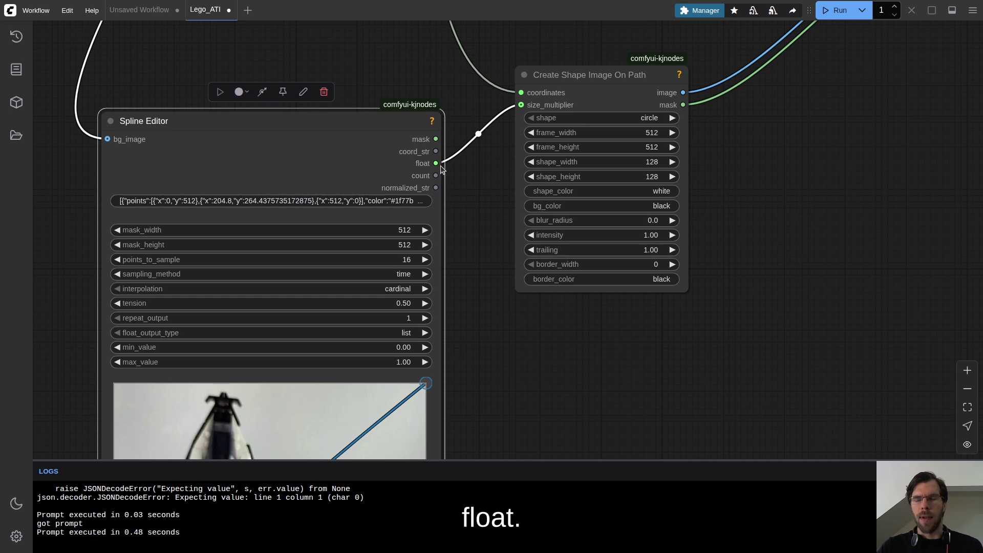
{"action": "scroll", "coordinate": [476, 276], "scroll_direction": "right", "scroll_amount": 3}
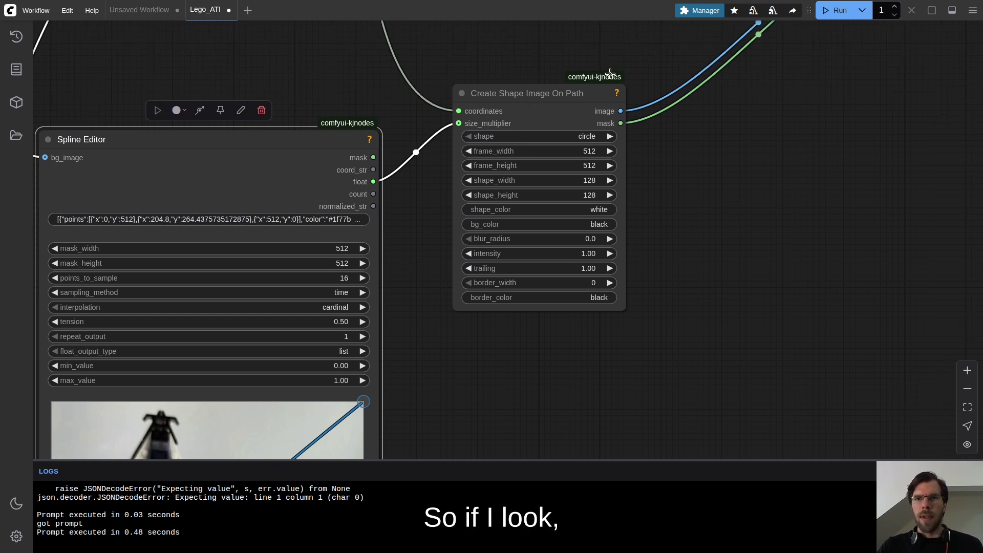
Add a Preview Any node below Create Shape Image On Path and connect CoTracker's tracking_results output to its source
{"action": "left_click_drag", "start_coordinate": [527, 94], "coordinate": [608, 74]}
{"action": "double_click", "coordinate": [573, 417]}
{"action": "type", "text": "previe"}
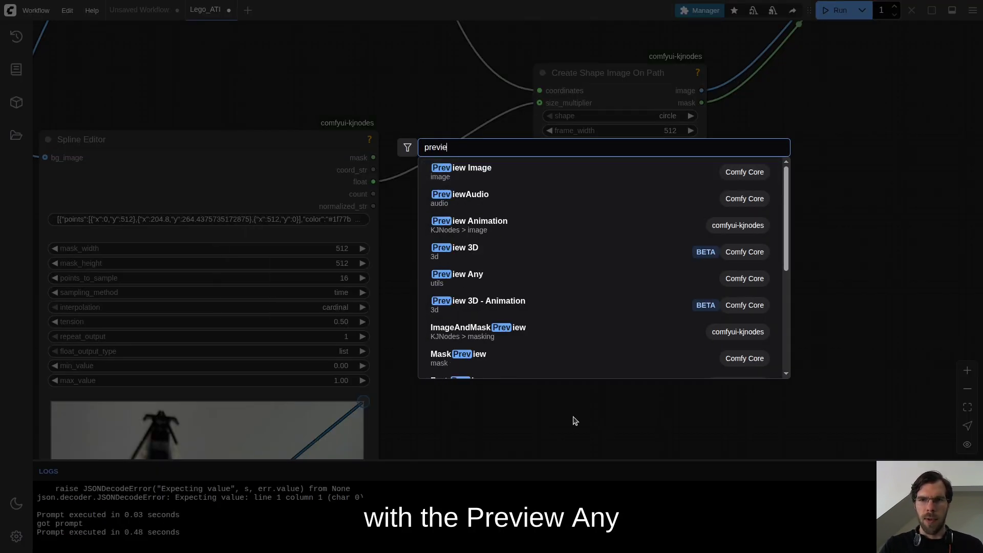
{"action": "type", "text": "w an"}
{"action": "left_click", "coordinate": [573, 199]}
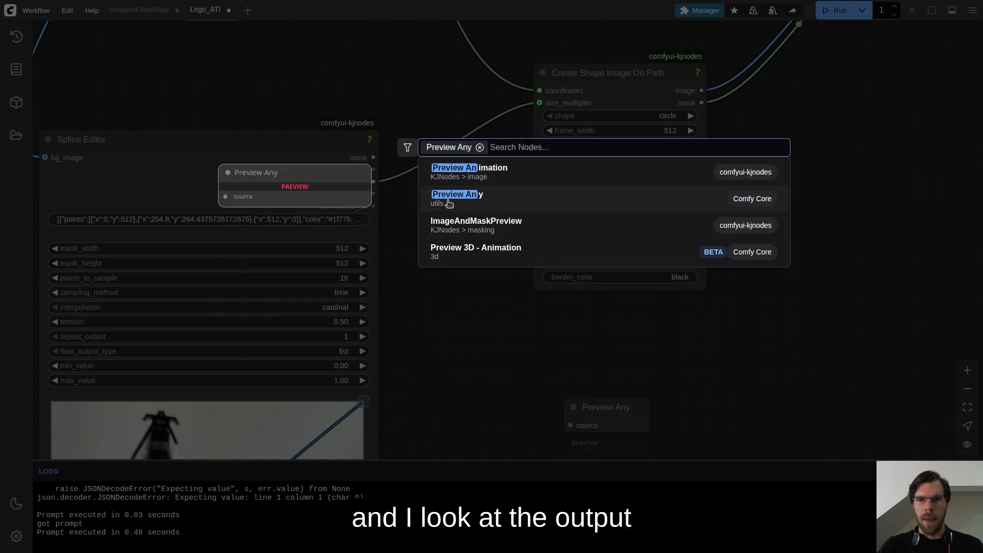
{"action": "scroll", "coordinate": [477, 124], "scroll_direction": "up", "scroll_amount": 15}
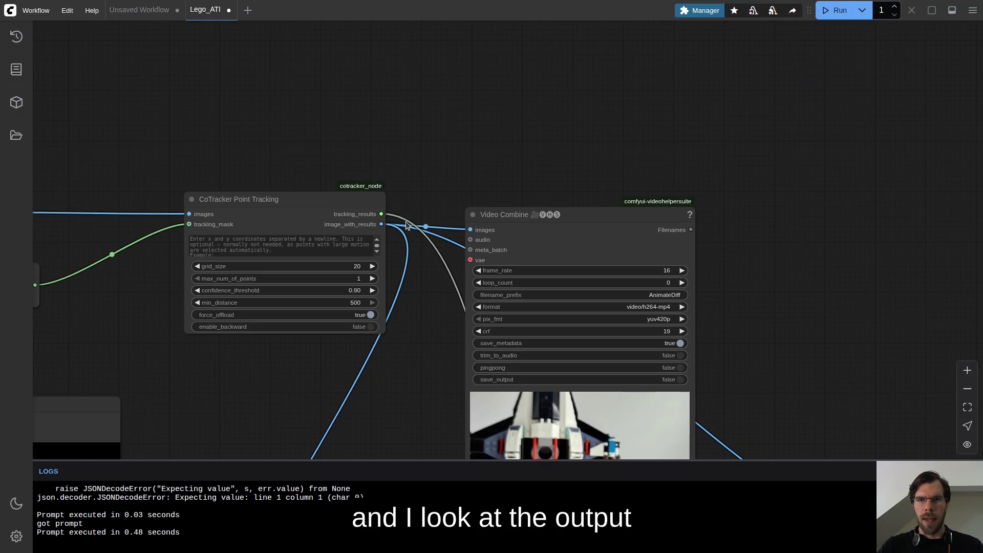
{"action": "scroll", "coordinate": [474, 397], "scroll_direction": "down", "scroll_amount": 5}
{"action": "left_click_drag", "start_coordinate": [391, 218], "coordinate": [553, 325]}
Duplicate the Preview Any node, connect the Spline Editor's float output to the copy and run the workflow
{"action": "scroll", "coordinate": [474, 397], "scroll_direction": "up", "scroll_amount": 6}
{"action": "key", "text": "ctrl+c"}
{"action": "scroll", "coordinate": [570, 293], "scroll_direction": "down", "scroll_amount": 4}
{"action": "key", "text": "ctrl+v"}
{"action": "scroll", "coordinate": [372, 109], "scroll_direction": "up", "scroll_amount": 3}
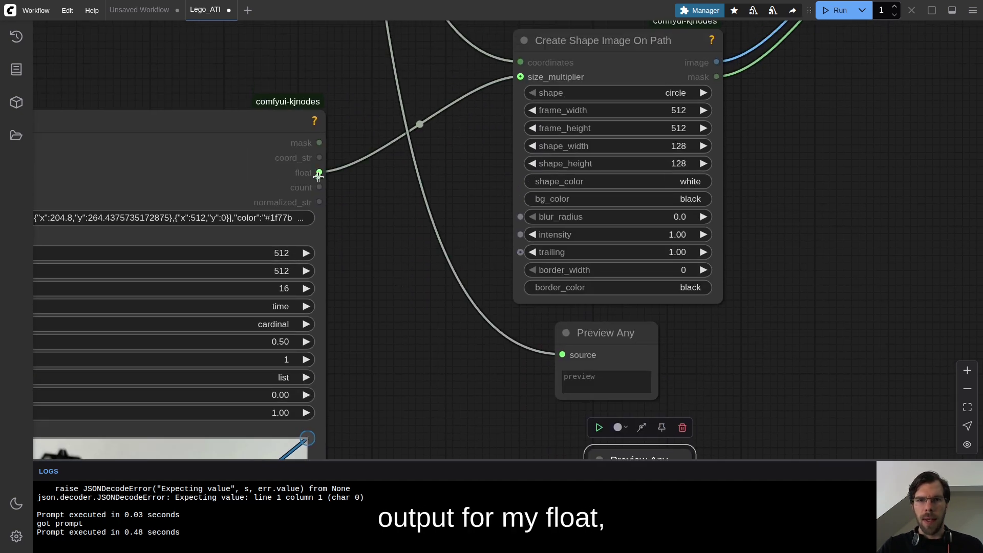
{"action": "left_click_drag", "start_coordinate": [318, 174], "coordinate": [433, 317]}
{"action": "scroll", "coordinate": [433, 318], "scroll_direction": "down", "scroll_amount": 2}
{"action": "left_click_drag", "start_coordinate": [563, 445], "coordinate": [558, 443]}
{"action": "scroll", "coordinate": [669, 386], "scroll_direction": "down", "scroll_amount": 3}
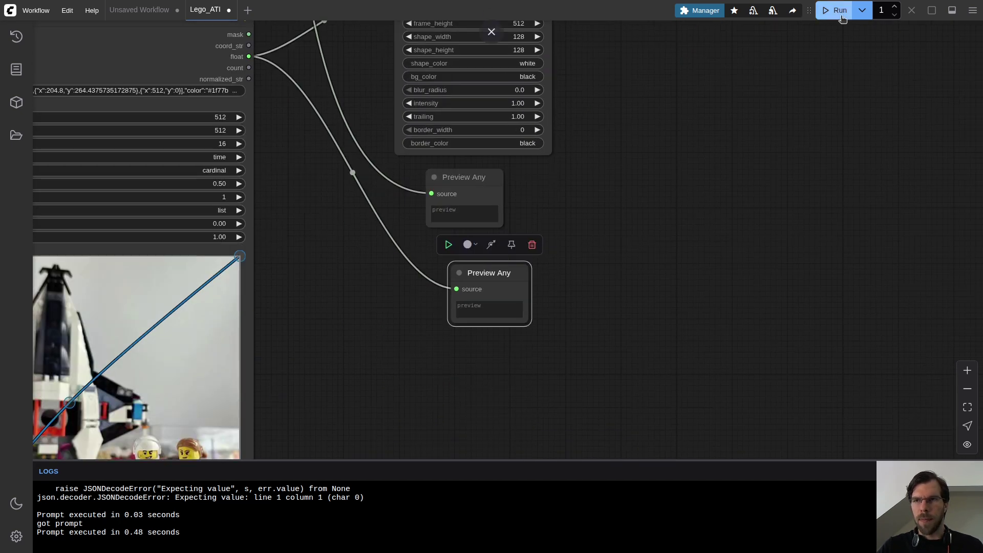
Enlarge and arrange both Preview Any nodes so the tracking coordinates and float values can be compared
{"action": "left_click_drag", "start_coordinate": [528, 323], "coordinate": [783, 401]}
{"action": "left_click_drag", "start_coordinate": [502, 225], "coordinate": [858, 363]}
{"action": "left_click_drag", "start_coordinate": [746, 201], "coordinate": [784, 87]}
{"action": "left_click_drag", "start_coordinate": [308, 184], "coordinate": [340, 253]}
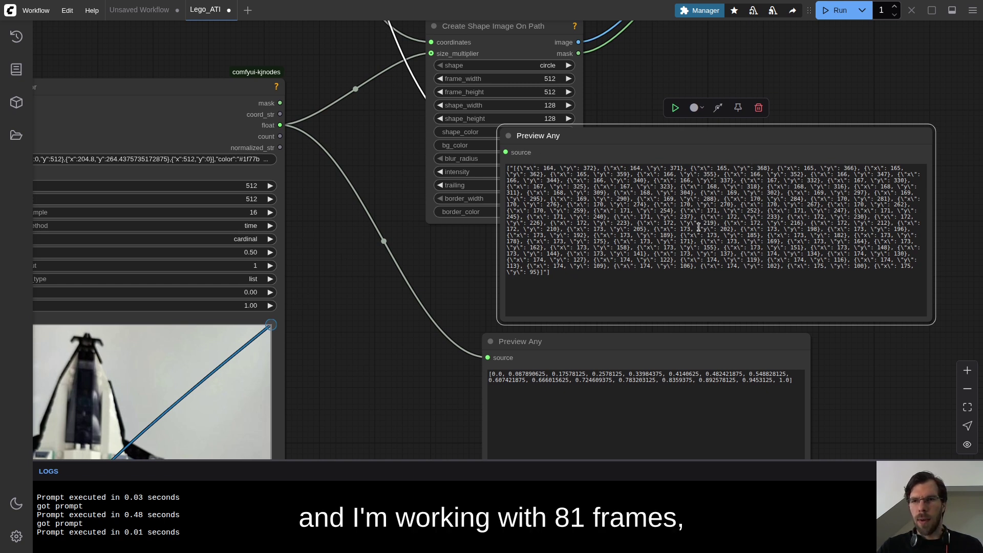
Set the Spline Editor's points_to_sample to 81 and rerun the workflow
{"action": "left_click_drag", "start_coordinate": [418, 370], "coordinate": [412, 280]}
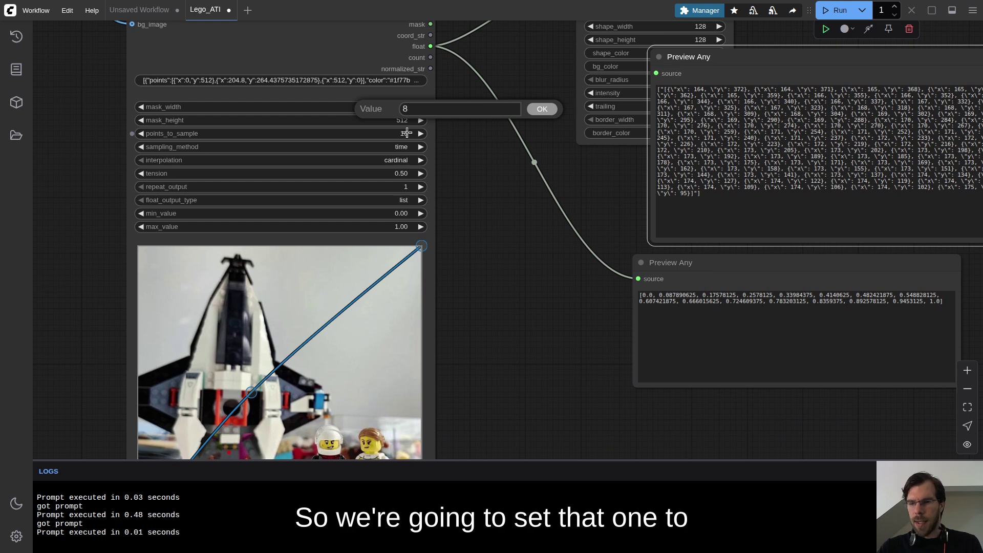
{"action": "scroll", "coordinate": [495, 205], "scroll_direction": "down", "scroll_amount": 5}
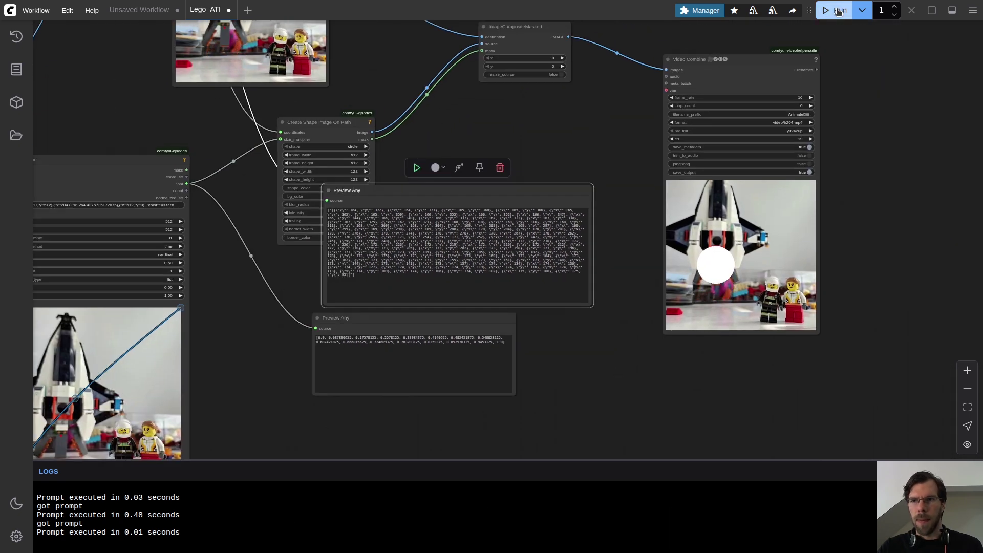
{"action": "left_click", "coordinate": [838, 11]}
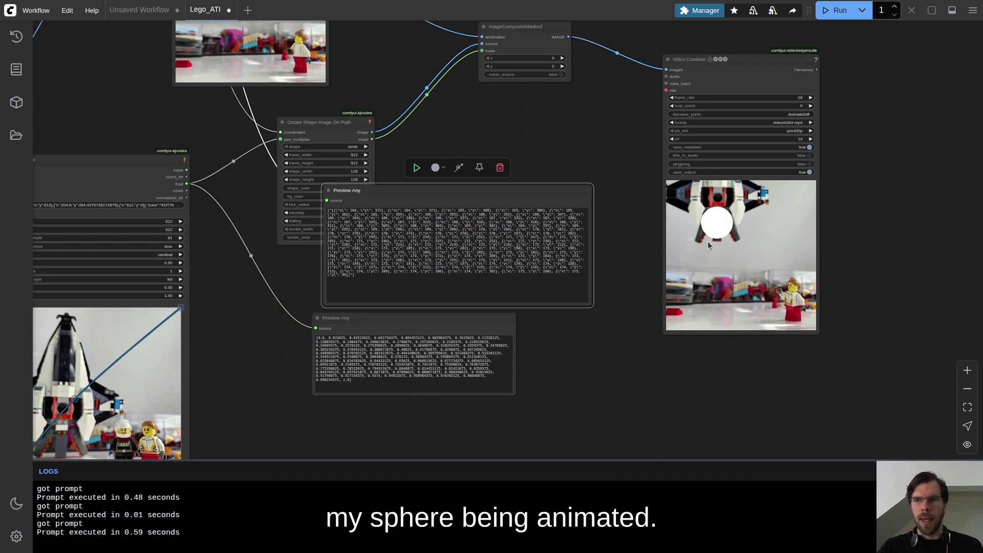
Delete the tracking results preview and align the float values preview below Create Shape Image On Path
{"action": "left_click_drag", "start_coordinate": [566, 330], "coordinate": [570, 326]}
{"action": "scroll", "coordinate": [570, 326], "scroll_direction": "left", "scroll_amount": 3}
{"action": "left_click_drag", "start_coordinate": [483, 281], "coordinate": [428, 309]}
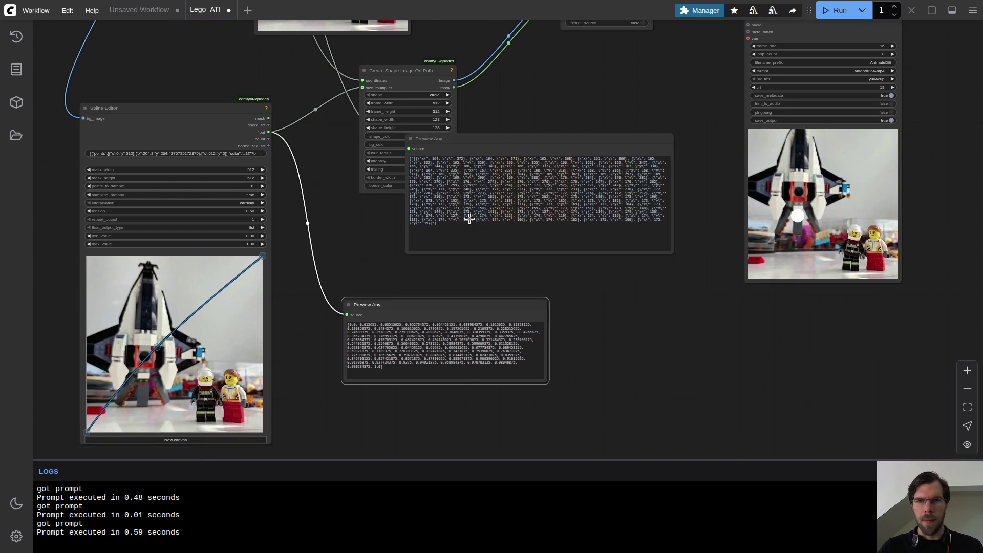
{"action": "scroll", "coordinate": [428, 309], "scroll_direction": "down", "scroll_amount": 3}
{"action": "left_click_drag", "start_coordinate": [540, 332], "coordinate": [533, 73]}
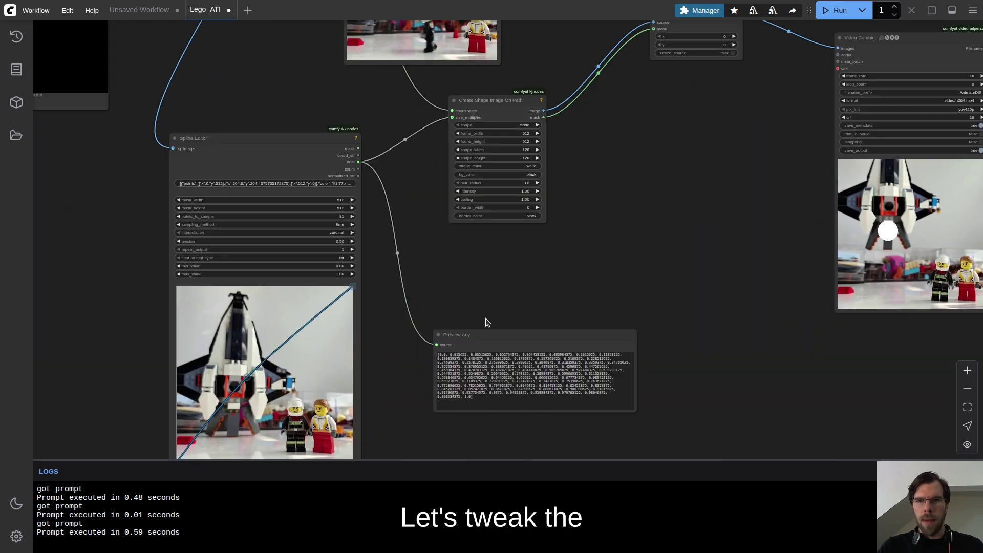
{"action": "scroll", "coordinate": [487, 251], "scroll_direction": "left", "scroll_amount": 3}
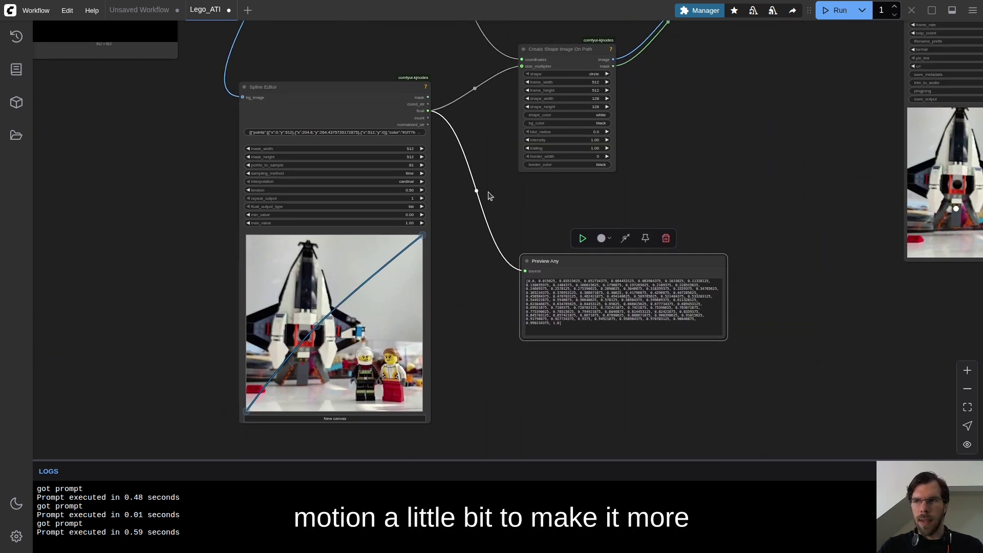
Set the shape_height of Create Shape Image On Path to 400 and rerun the workflow
{"action": "scroll", "coordinate": [468, 202], "scroll_direction": "right", "scroll_amount": 2}
{"action": "scroll", "coordinate": [697, 182], "scroll_direction": "up", "scroll_amount": 2}
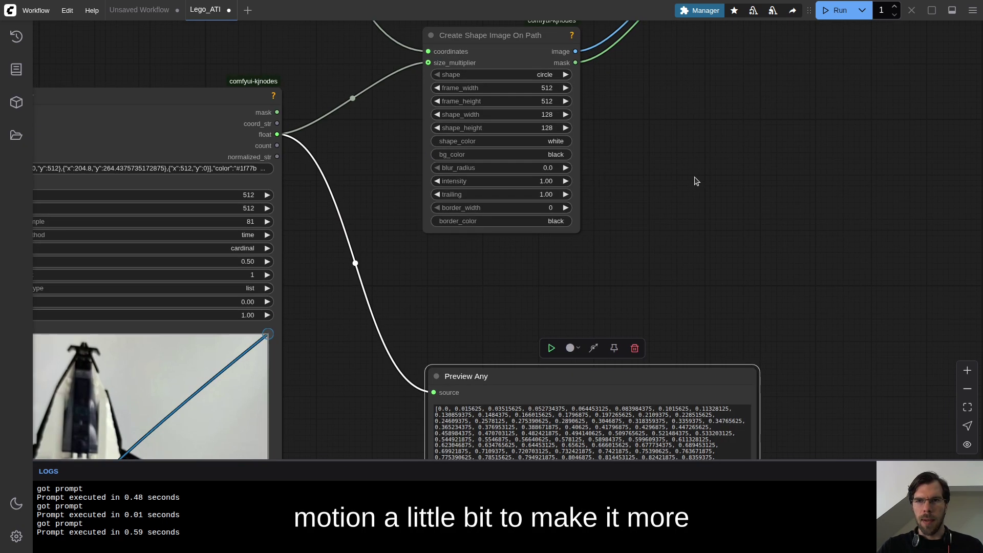
{"action": "scroll", "coordinate": [670, 147], "scroll_direction": "down", "scroll_amount": 2}
{"action": "left_click_drag", "start_coordinate": [670, 147], "coordinate": [508, 178]}
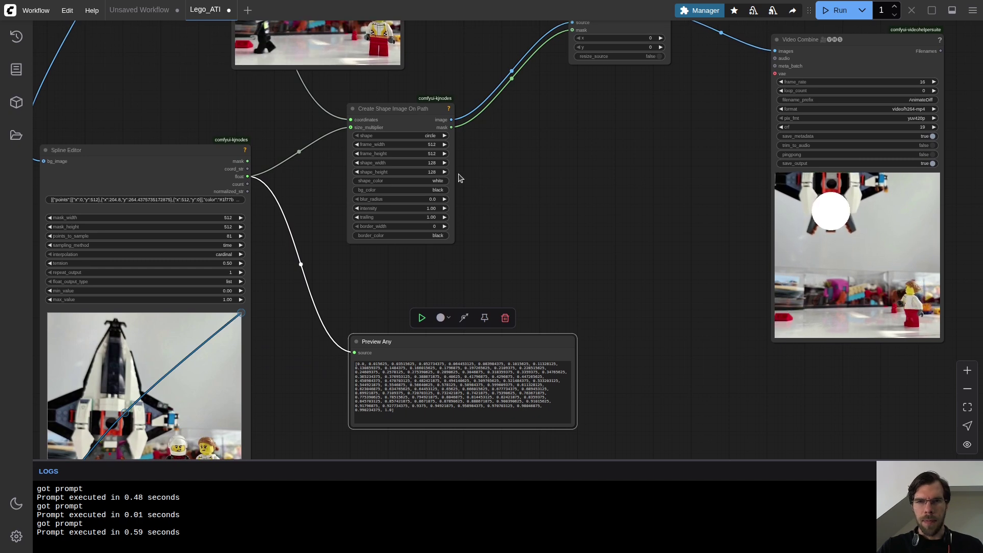
{"action": "scroll", "coordinate": [474, 165], "scroll_direction": "up", "scroll_amount": 4}
{"action": "scroll", "coordinate": [476, 154], "scroll_direction": "down", "scroll_amount": 2}
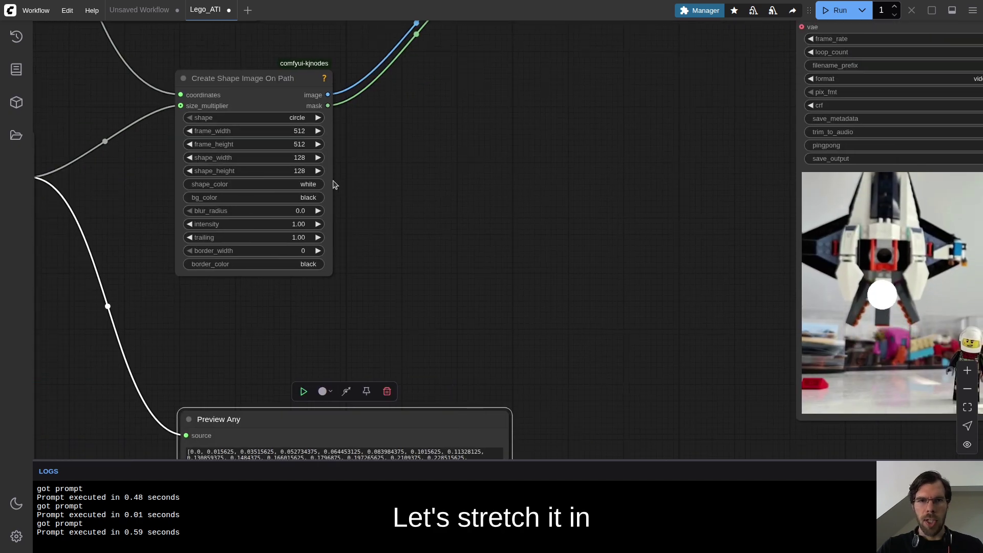
{"action": "left_click", "coordinate": [300, 172]}
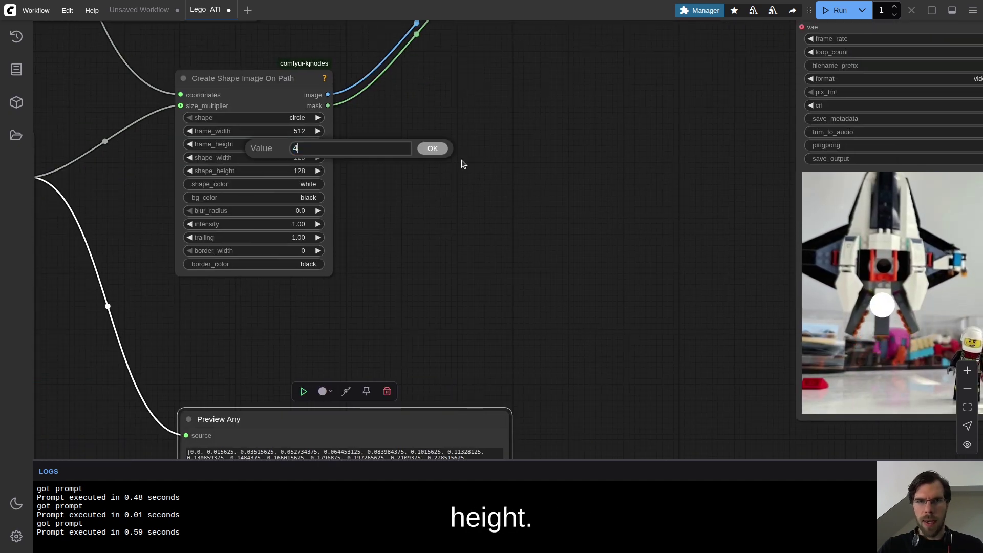
{"action": "key", "text": "Return"}
{"action": "left_click", "coordinate": [838, 10]}
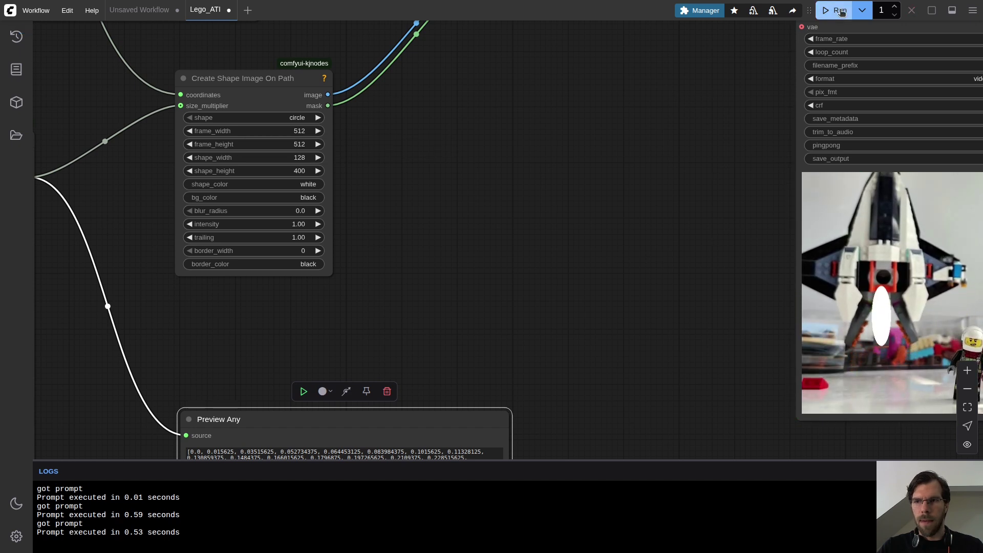
Try shape_width values of 200 and 300 on Create Shape Image On Path, rerunning the workflow for each
{"action": "left_click", "coordinate": [300, 157]}
{"action": "type", "text": "200"}
{"action": "key", "text": "Return"}
{"action": "left_click", "coordinate": [301, 157]}
{"action": "type", "text": "300"}
{"action": "key", "text": "Return"}
Set Create Shape Image On Path to shape_width 200 and shape_height 500 and rerun the workflow
{"action": "left_click", "coordinate": [305, 157]}
{"action": "type", "text": "20"}
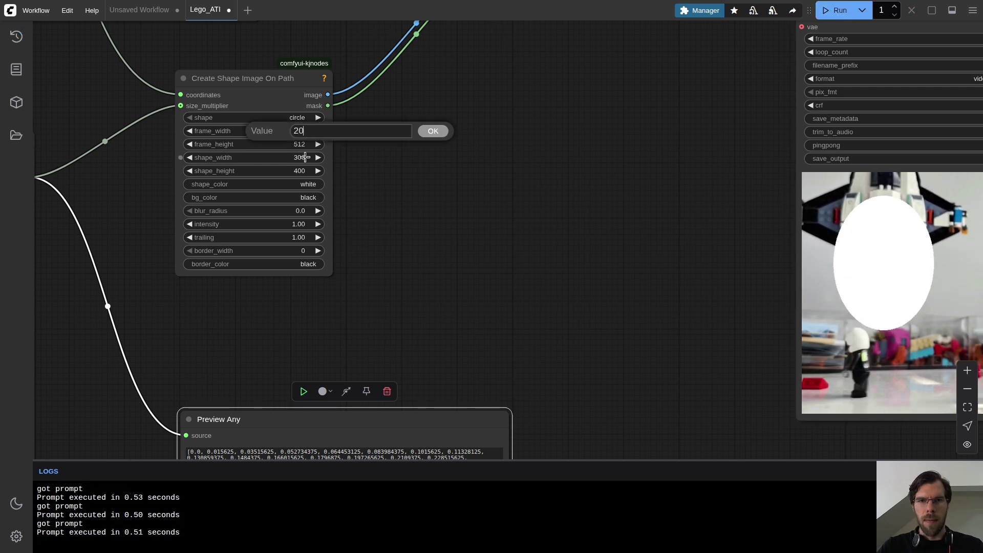
{"action": "type", "text": "0"}
{"action": "key", "text": "Return"}
{"action": "left_click", "coordinate": [300, 170]}
{"action": "type", "text": "600"}
{"action": "key", "text": "Return"}
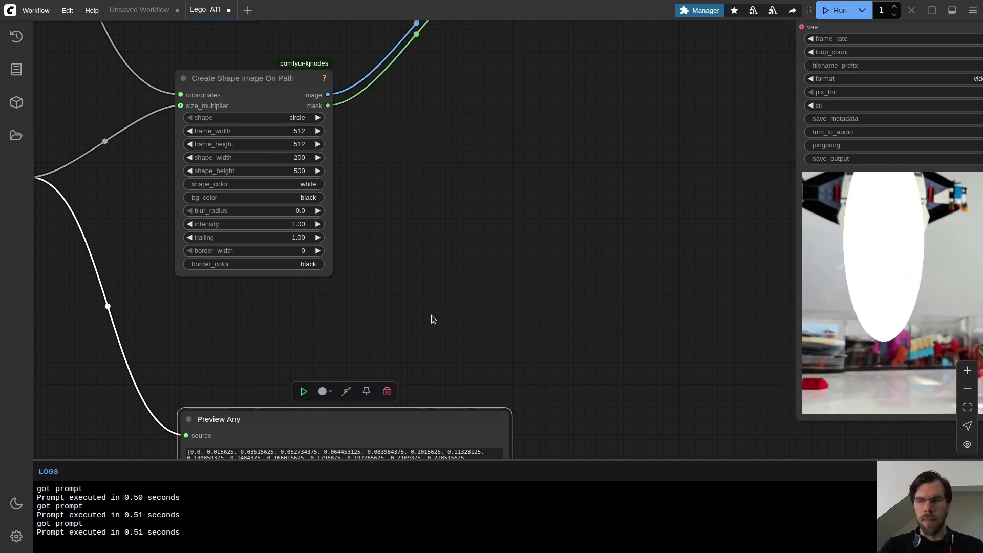
Bend the Spline Editor curve upward to the upper left, ease it back slightly, and rerun the workflow after each change
{"action": "scroll", "coordinate": [524, 158], "scroll_direction": "down", "scroll_amount": 5}
{"action": "scroll", "coordinate": [524, 158], "scroll_direction": "left", "scroll_amount": 5}
{"action": "scroll", "coordinate": [431, 180], "scroll_direction": "down", "scroll_amount": 3}
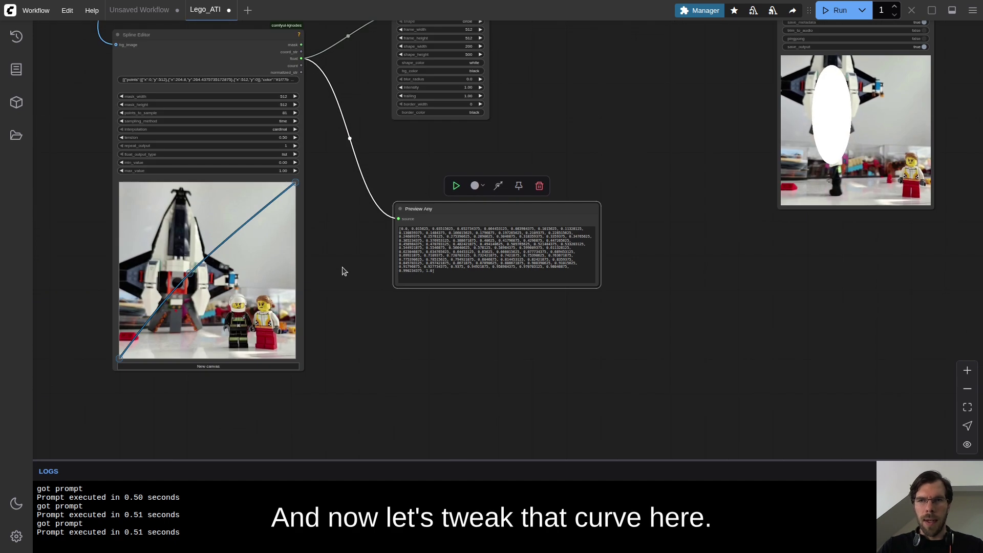
{"action": "left_click_drag", "start_coordinate": [342, 272], "coordinate": [353, 291]}
{"action": "left_click_drag", "start_coordinate": [199, 296], "coordinate": [162, 239]}
{"action": "left_click", "coordinate": [844, 9]}
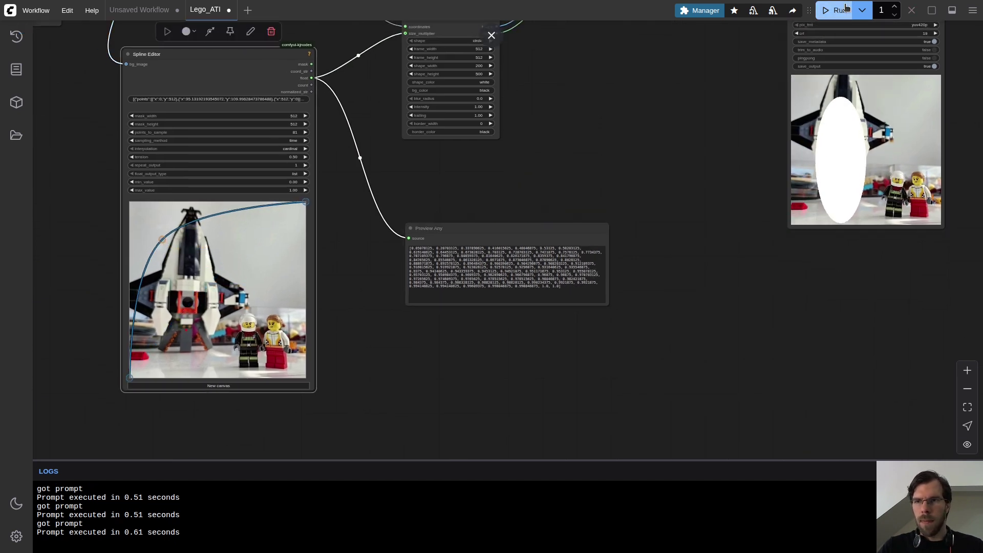
{"action": "left_click_drag", "start_coordinate": [163, 237], "coordinate": [172, 257]}
{"action": "left_click", "coordinate": [843, 8]}
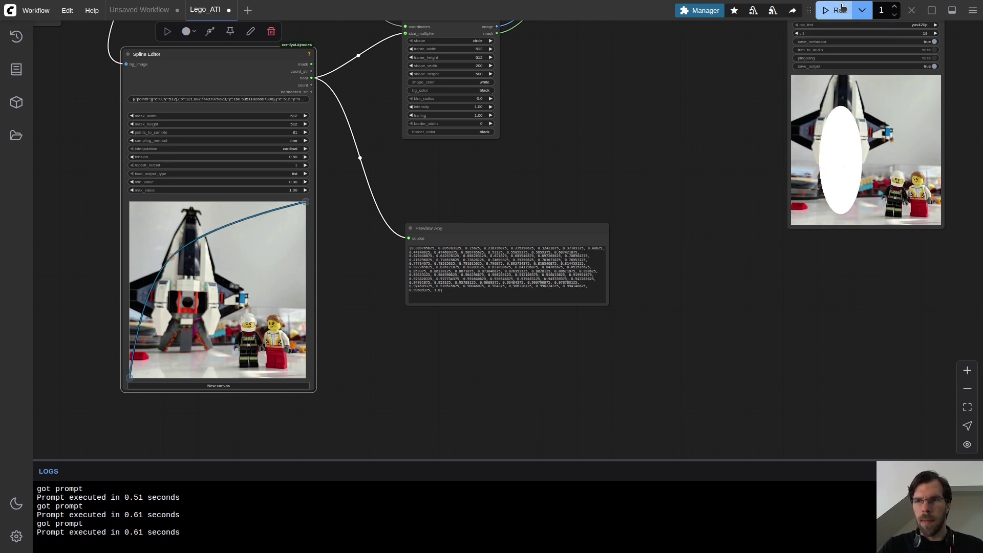
Move the composite's Video Combine node farther right of ImageCompositeMasked and inspect its preview
{"action": "left_click_drag", "start_coordinate": [620, 111], "coordinate": [481, 221]}
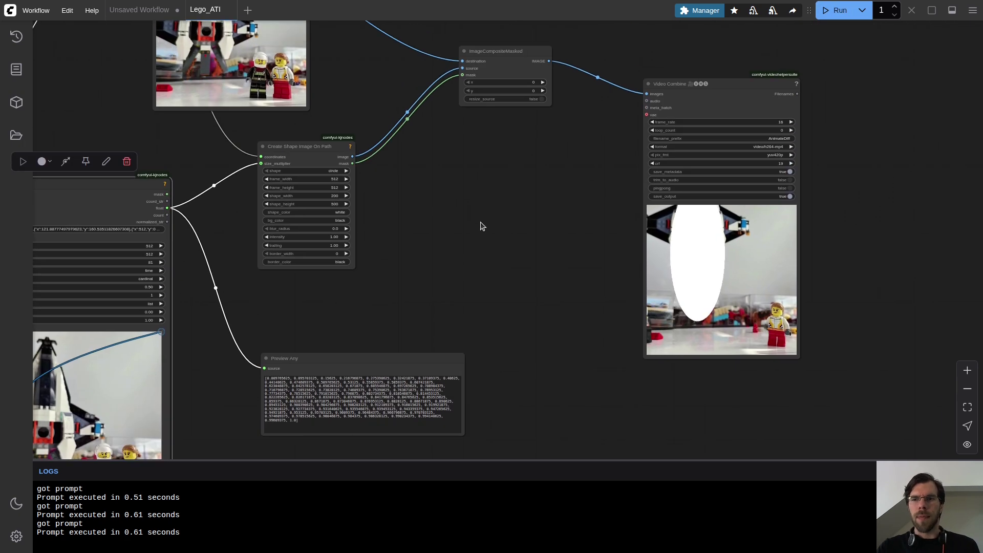
{"action": "left_click", "coordinate": [655, 97]}
{"action": "scroll", "coordinate": [513, 246], "scroll_direction": "down", "scroll_amount": 5}
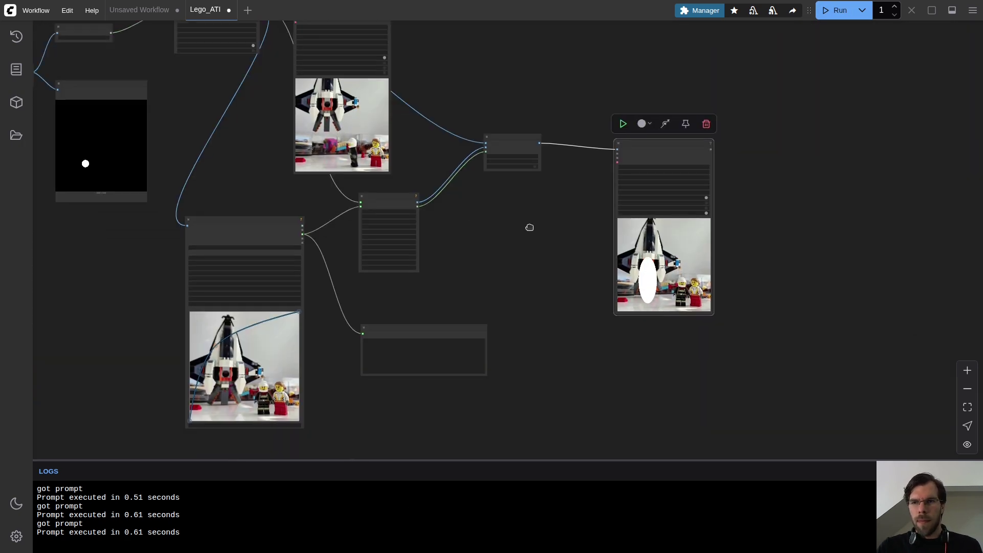
{"action": "scroll", "coordinate": [648, 225], "scroll_direction": "up", "scroll_amount": 5}
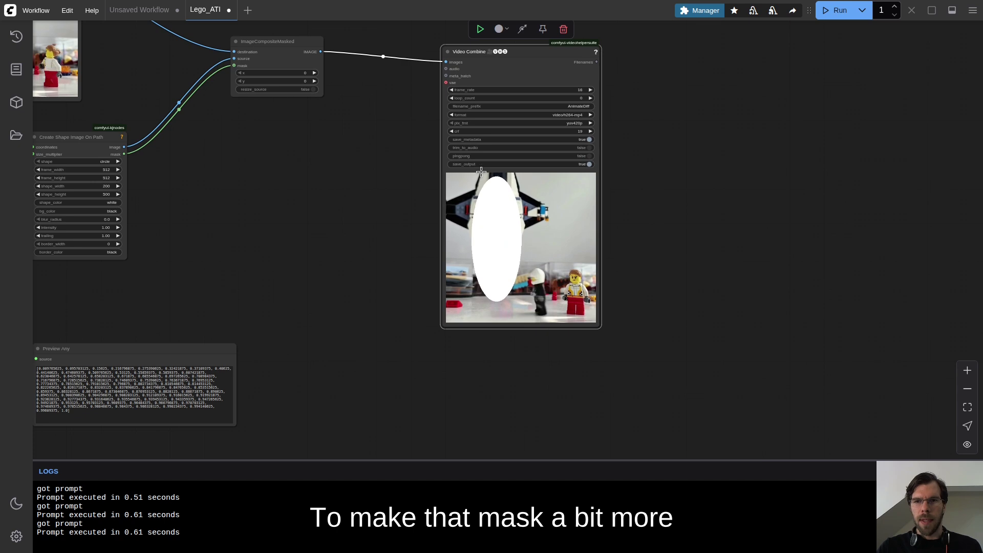
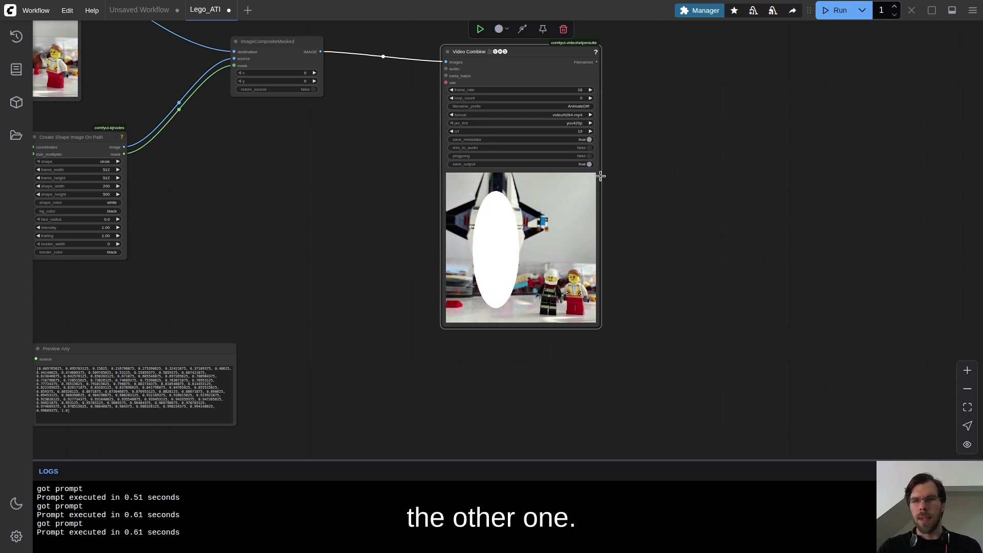
Add a Sam2Segmentation node in the free space below the composite nodes
{"action": "scroll", "coordinate": [672, 94], "scroll_direction": "down", "scroll_amount": 5}
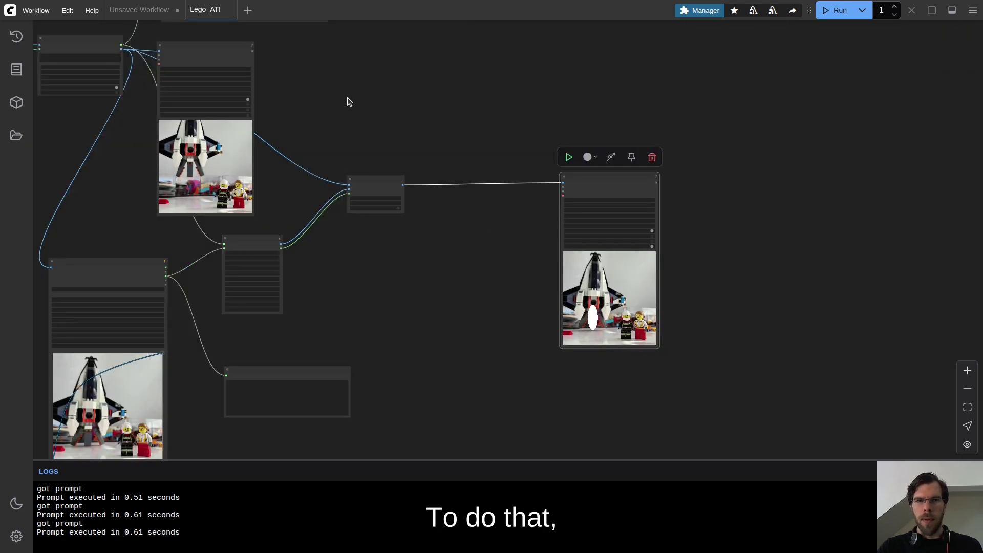
{"action": "left_click_drag", "start_coordinate": [353, 104], "coordinate": [644, 94]}
{"action": "left_click_drag", "start_coordinate": [707, 347], "coordinate": [533, 237]}
{"action": "double_click", "coordinate": [535, 238]}
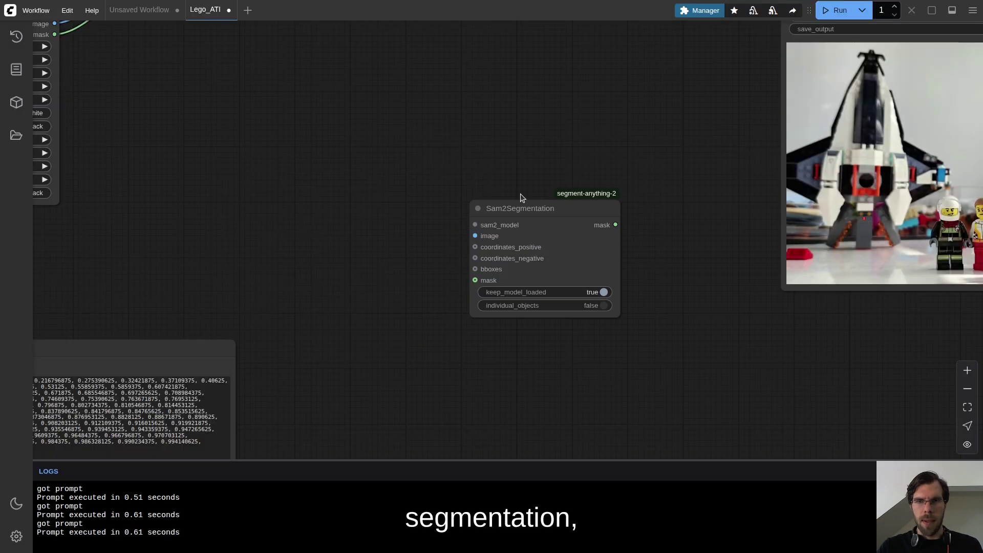
{"action": "left_click_drag", "start_coordinate": [541, 214], "coordinate": [564, 215]}
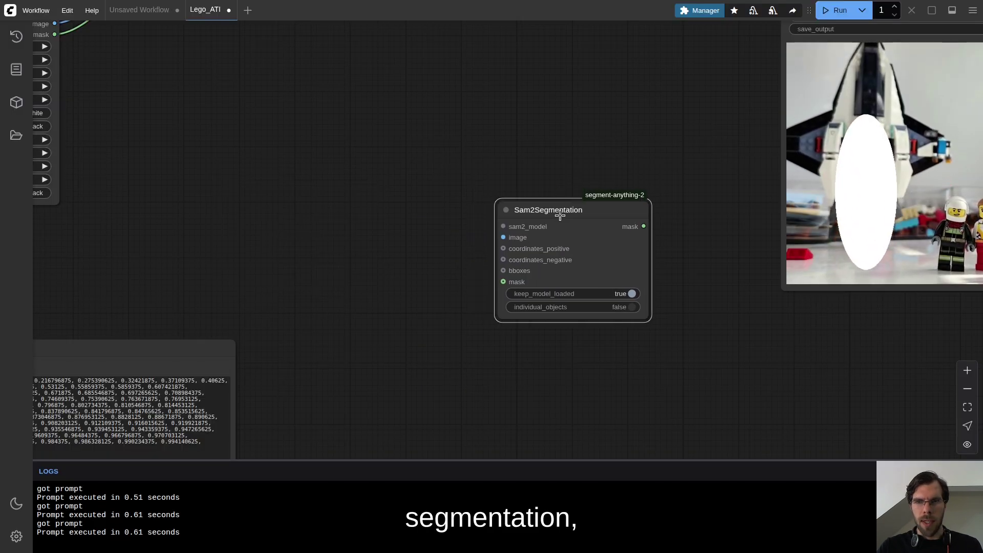
Add a (Down)Load SAM2Model node and place it to the left of Sam2Segmentation
{"action": "double_click", "coordinate": [452, 233]}
{"action": "type", "text": "load"}
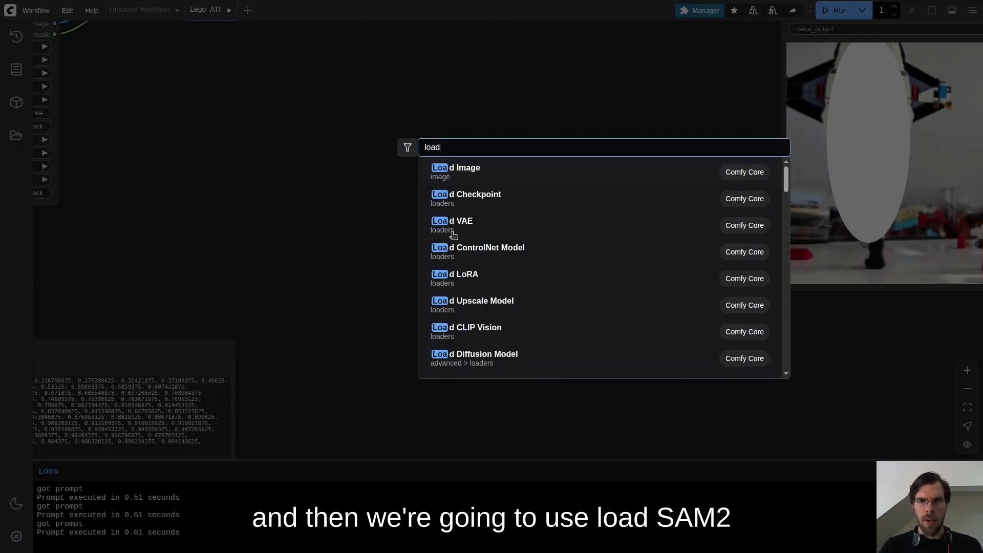
{"action": "type", "text": " sa"}
{"action": "key", "text": "BackSpace"}
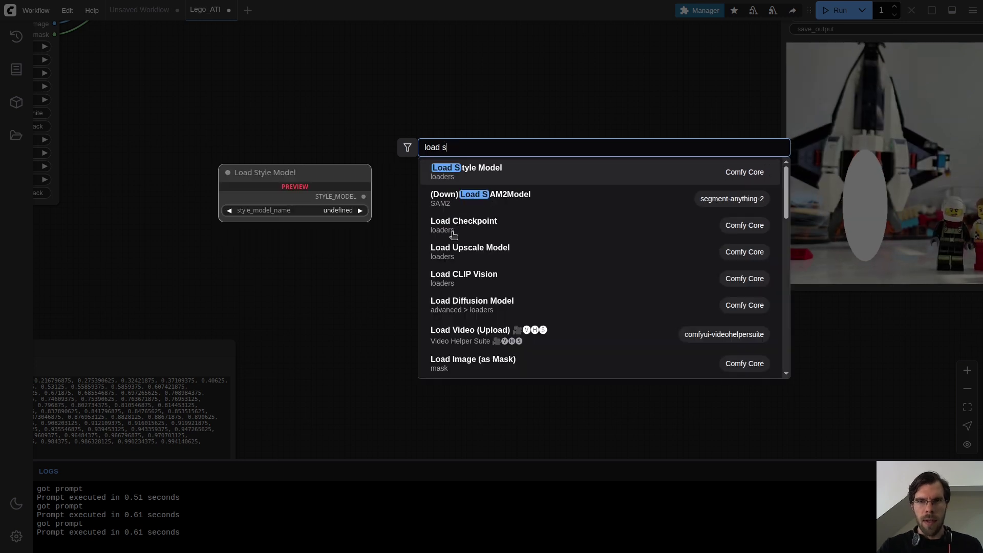
{"action": "left_click", "coordinate": [479, 199]}
{"action": "left_click_drag", "start_coordinate": [540, 224], "coordinate": [390, 206]}
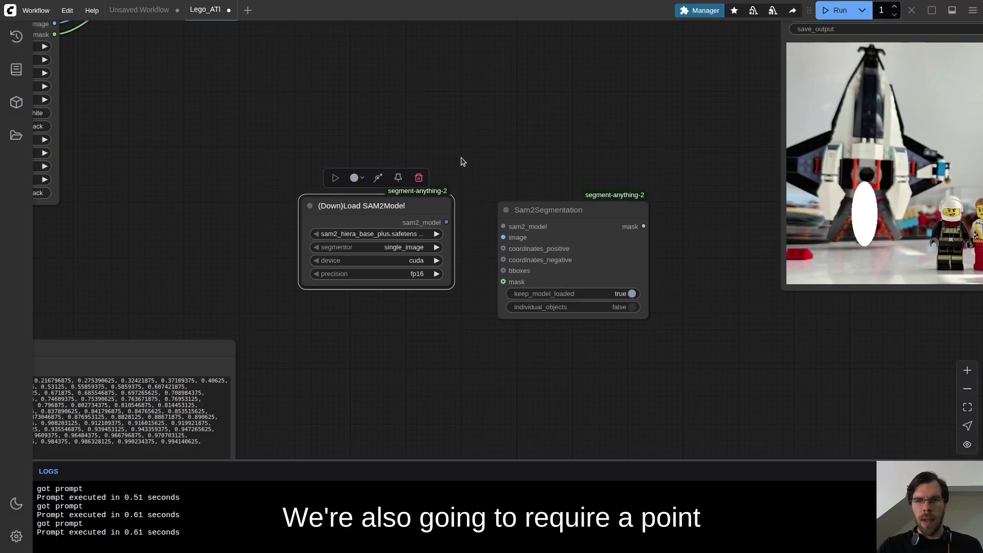
Add a Points Editor node below the two SAM2 nodes
{"action": "double_click", "coordinate": [437, 357]}
{"action": "type", "text": "point"}
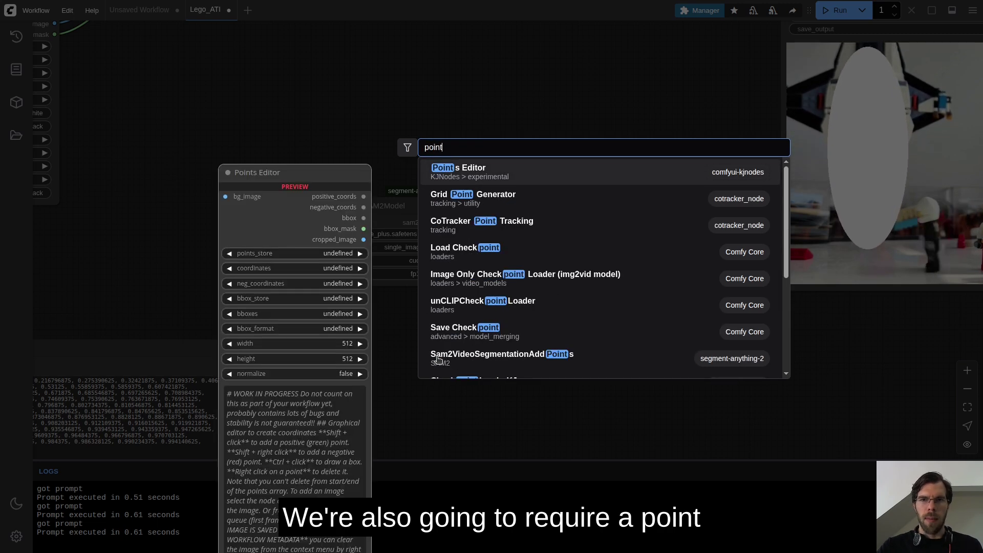
{"action": "left_click", "coordinate": [512, 172]}
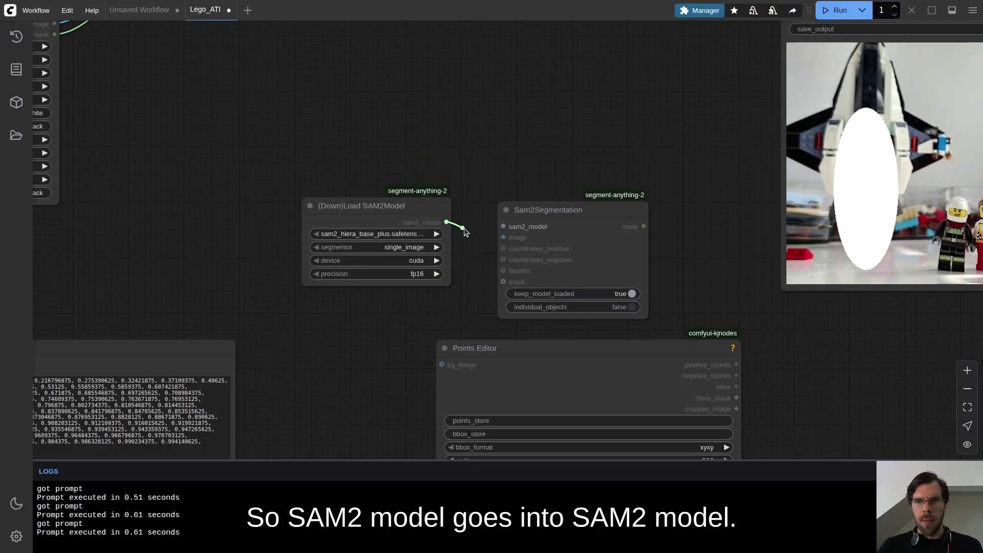
Connect the loaded SAM2 model and the Points Editor's positive and negative coordinates to the matching Sam2Segmentation inputs
{"action": "left_click_drag", "start_coordinate": [514, 226], "coordinate": [514, 226]}
{"action": "left_click_drag", "start_coordinate": [672, 263], "coordinate": [624, 209]}
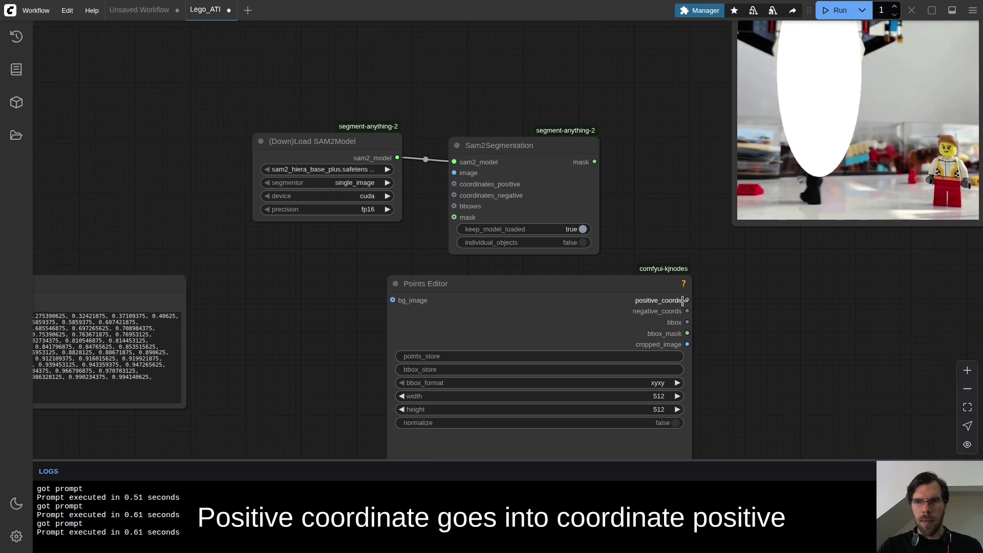
{"action": "left_click_drag", "start_coordinate": [687, 300], "coordinate": [455, 183]}
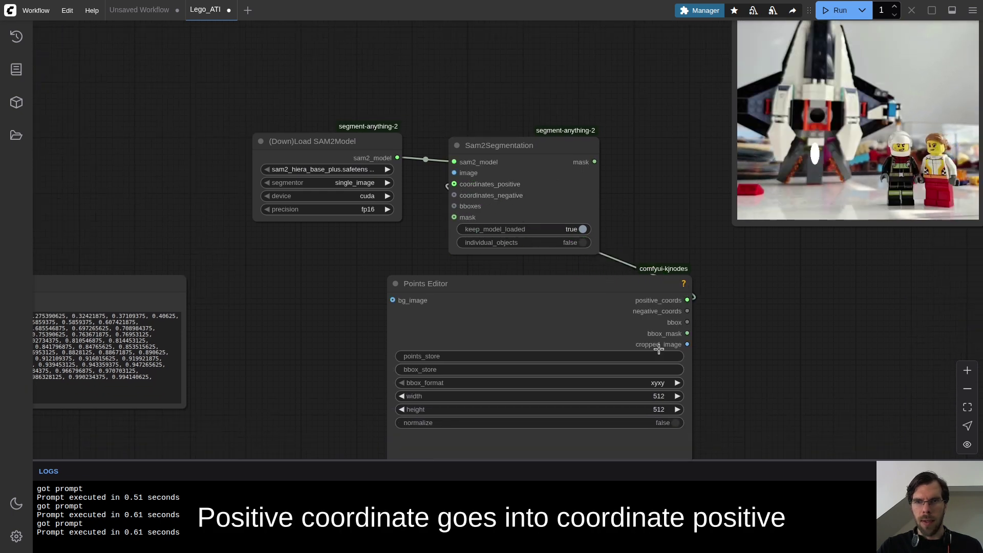
{"action": "left_click_drag", "start_coordinate": [690, 312], "coordinate": [454, 195]}
Rearrange the segmentation nodes so Sam2Segmentation sits to the right of the Points Editor
{"action": "left_click_drag", "start_coordinate": [545, 152], "coordinate": [439, 53]}
{"action": "left_click_drag", "start_coordinate": [421, 193], "coordinate": [297, 333]}
{"action": "left_click_drag", "start_coordinate": [414, 65], "coordinate": [691, 332]}
{"action": "left_click_drag", "start_coordinate": [239, 55], "coordinate": [454, 191]}
Connect the source video's image output to the Points Editor's bg_image and place (Down)Load SAM2Model above the editor
{"action": "scroll", "coordinate": [454, 191], "scroll_direction": "down", "scroll_amount": 8}
{"action": "scroll", "coordinate": [120, 111], "scroll_direction": "up", "scroll_amount": 15}
{"action": "scroll", "coordinate": [349, 98], "scroll_direction": "down", "scroll_amount": 3}
{"action": "left_click_drag", "start_coordinate": [281, 99], "coordinate": [399, 265]}
{"action": "scroll", "coordinate": [669, 228], "scroll_direction": "down", "scroll_amount": 5}
{"action": "scroll", "coordinate": [835, 334], "scroll_direction": "up", "scroll_amount": 8}
{"action": "left_click_drag", "start_coordinate": [597, 347], "coordinate": [575, 287]}
{"action": "left_click", "coordinate": [494, 412]}
{"action": "left_click_drag", "start_coordinate": [484, 136], "coordinate": [462, 170]}
{"action": "scroll", "coordinate": [499, 294], "scroll_direction": "up", "scroll_amount": 5}
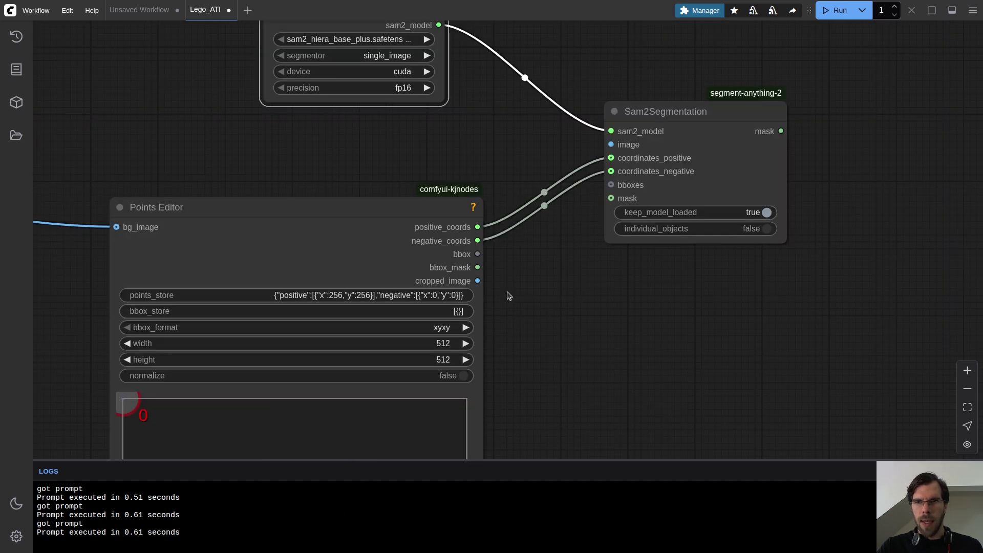
Add a Convert Mask to Image node beside Sam2Segmentation for its mask output
{"action": "left_click_drag", "start_coordinate": [826, 169], "coordinate": [560, 199]}
{"action": "double_click", "coordinate": [568, 177]}
{"action": "type", "text": "mask to"}
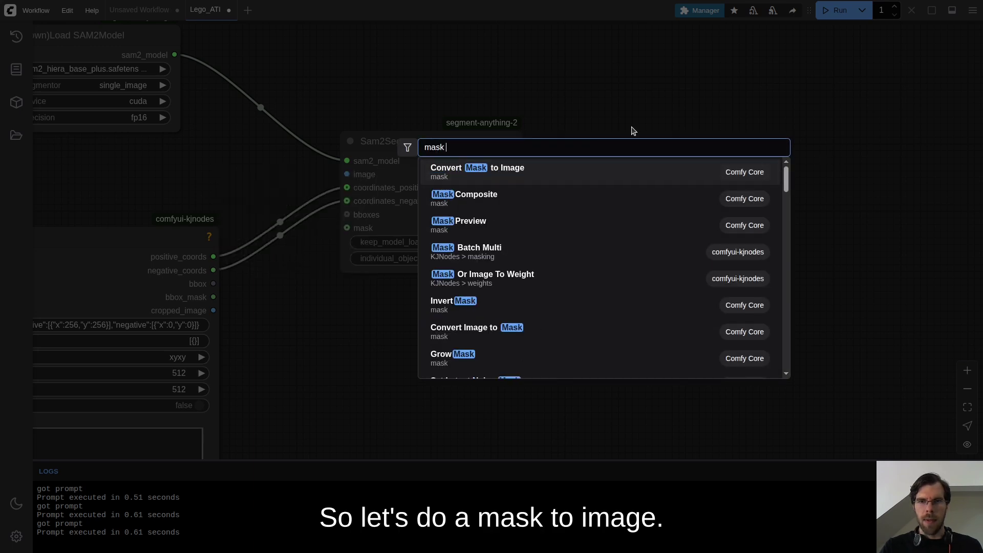
{"action": "left_click", "coordinate": [527, 168]}
Paste a copy of the Video Combine node to the right of Convert Mask to Image and feed it the converted mask
{"action": "scroll", "coordinate": [623, 178], "scroll_direction": "down", "scroll_amount": 7}
{"action": "scroll", "coordinate": [601, 259], "scroll_direction": "down", "scroll_amount": 3}
{"action": "left_click_drag", "start_coordinate": [715, 73], "coordinate": [587, 180]}
{"action": "key", "text": "ctrl+v"}
{"action": "scroll", "coordinate": [564, 367], "scroll_direction": "up", "scroll_amount": 9}
{"action": "left_click_drag", "start_coordinate": [494, 334], "coordinate": [642, 290]}
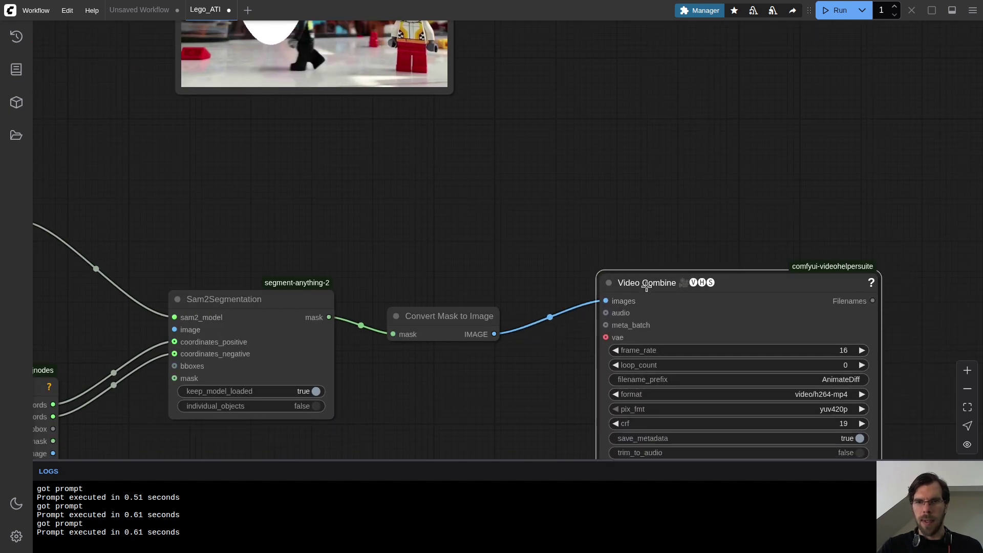
Try running the workflow with the sam2_hiera_base_plus model to preview the segmentation mask
{"action": "scroll", "coordinate": [523, 245], "scroll_direction": "down", "scroll_amount": 5}
{"action": "left_click_drag", "start_coordinate": [452, 214], "coordinate": [703, 119]}
{"action": "scroll", "coordinate": [597, 143], "scroll_direction": "up", "scroll_amount": 8}
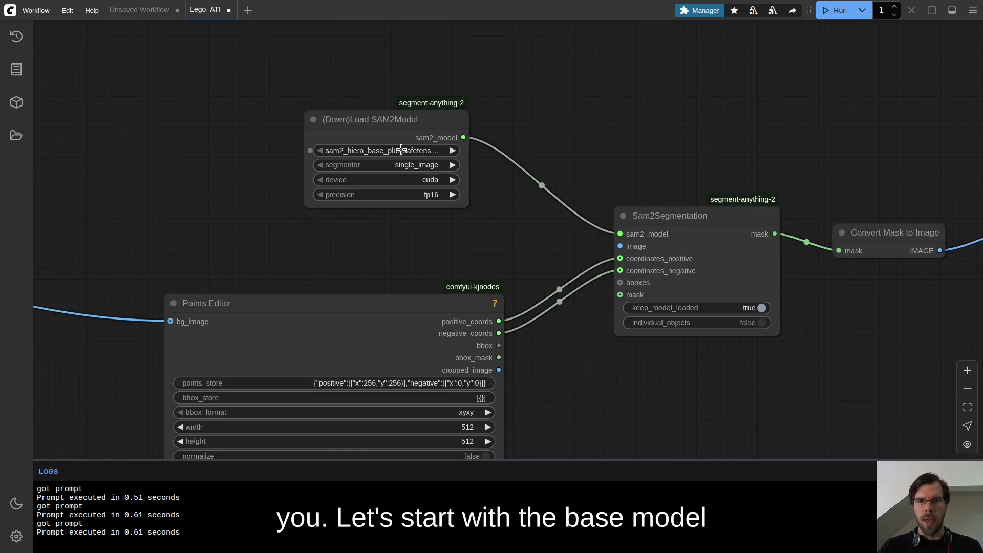
{"action": "scroll", "coordinate": [492, 150], "scroll_direction": "down", "scroll_amount": 4}
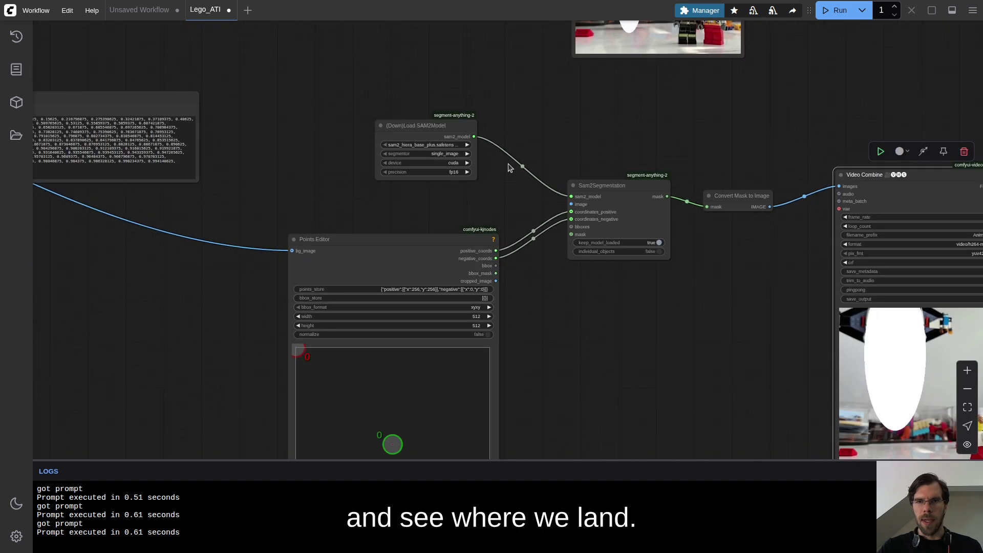
{"action": "left_click_drag", "start_coordinate": [596, 345], "coordinate": [463, 229]}
{"action": "left_click", "coordinate": [831, 12]}
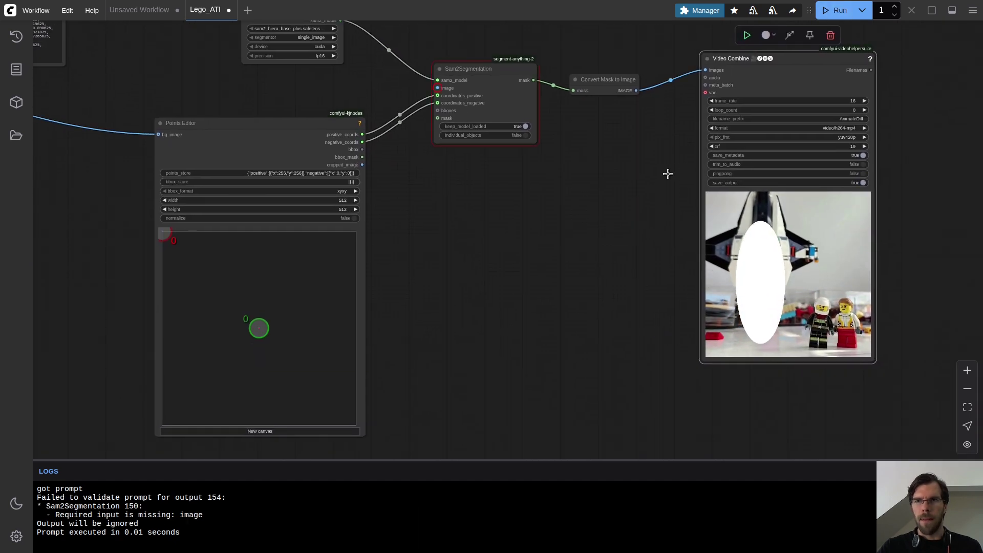
Connect the source video's image output to the image input of Sam2Segmentation
{"action": "left_click_drag", "start_coordinate": [379, 96], "coordinate": [618, 313]}
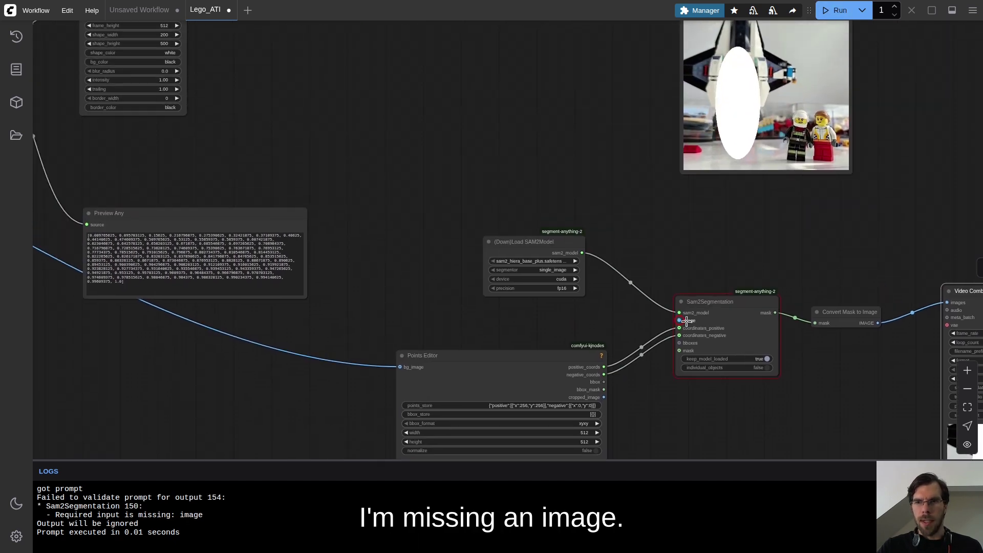
{"action": "scroll", "coordinate": [645, 320], "scroll_direction": "down", "scroll_amount": 10}
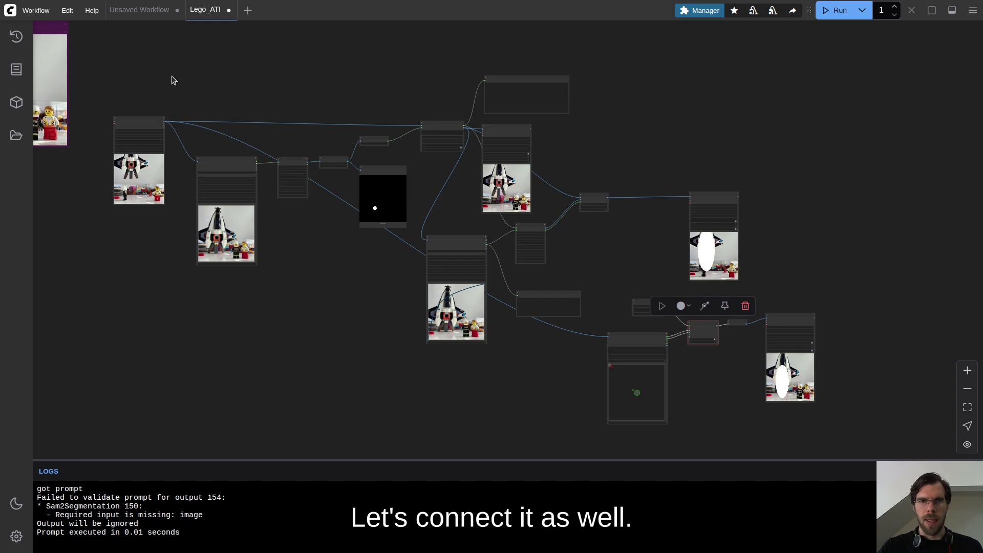
{"action": "scroll", "coordinate": [154, 110], "scroll_direction": "up", "scroll_amount": 10}
{"action": "scroll", "coordinate": [386, 191], "scroll_direction": "down", "scroll_amount": 5}
{"action": "left_click_drag", "start_coordinate": [184, 144], "coordinate": [372, 173]}
{"action": "scroll", "coordinate": [417, 246], "scroll_direction": "up", "scroll_amount": 5}
{"action": "scroll", "coordinate": [283, 175], "scroll_direction": "left", "scroll_amount": 5}
Add a Reroute node and route the source video through it to Sam2Segmentation's image and the Points Editor's bg_image
{"action": "double_click", "coordinate": [288, 167]}
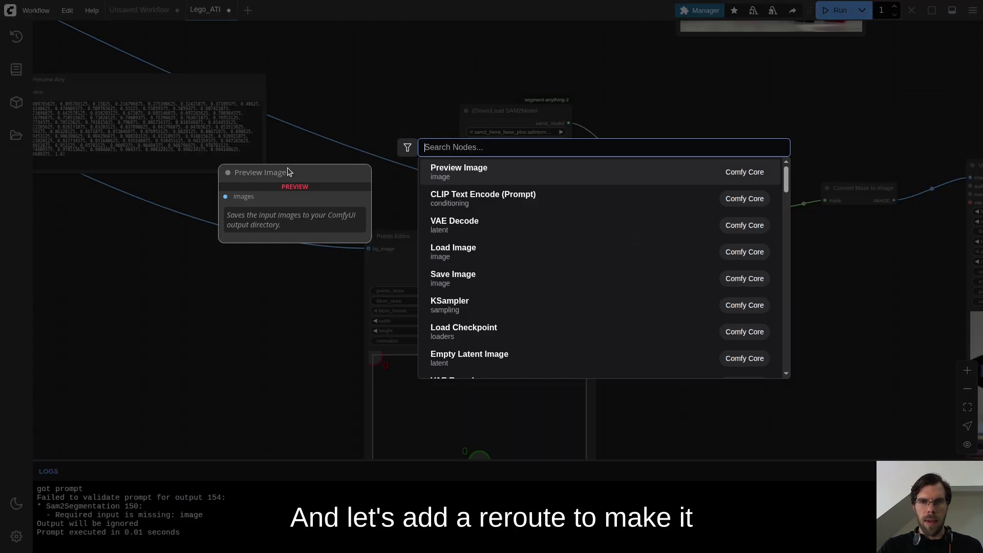
{"action": "type", "text": "rero"}
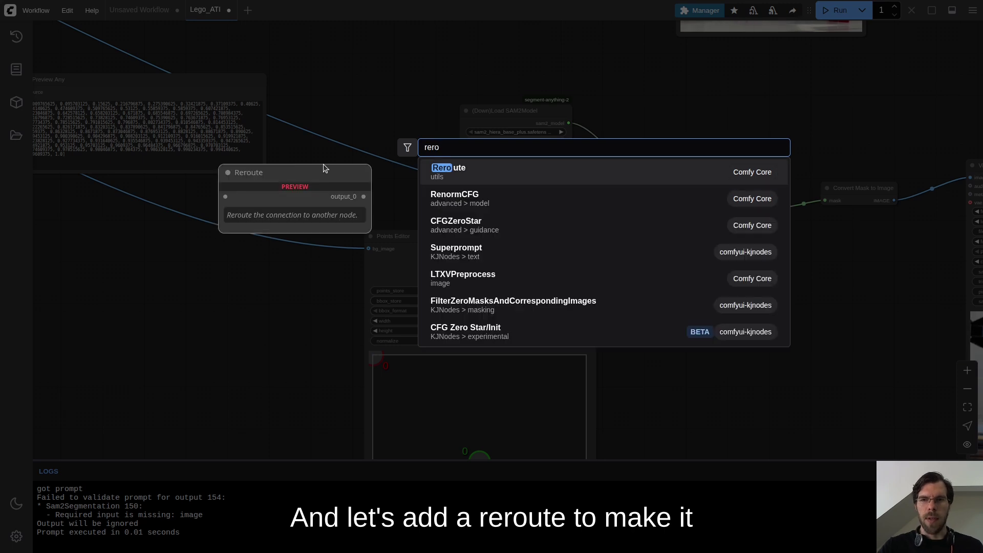
{"action": "left_click", "coordinate": [434, 165]}
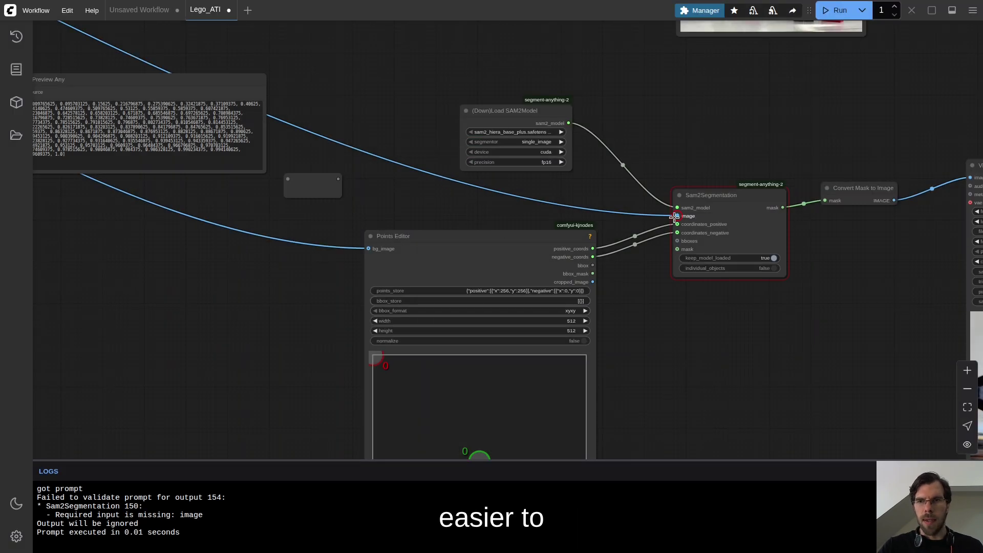
{"action": "left_click_drag", "start_coordinate": [312, 178], "coordinate": [312, 179]}
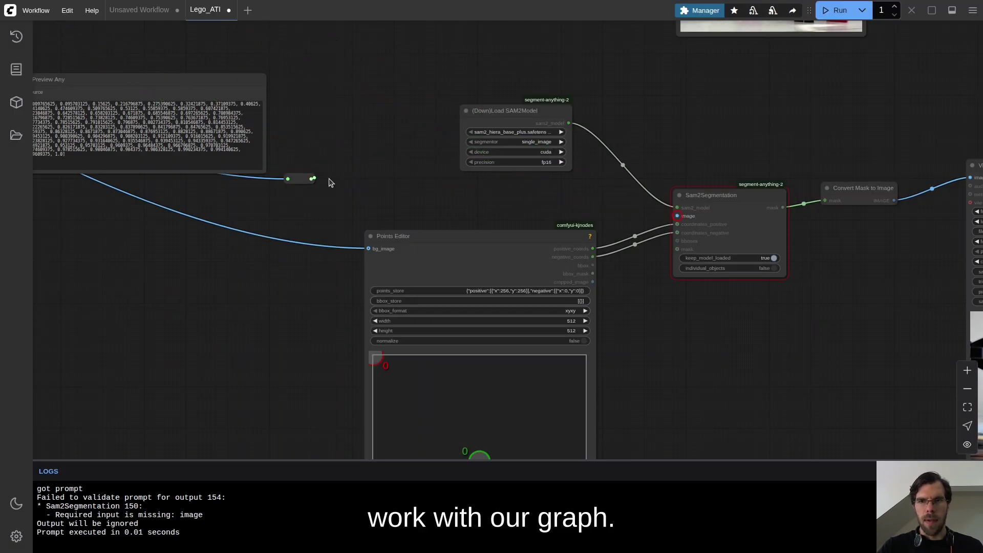
{"action": "left_click_drag", "start_coordinate": [368, 249], "coordinate": [248, 251]}
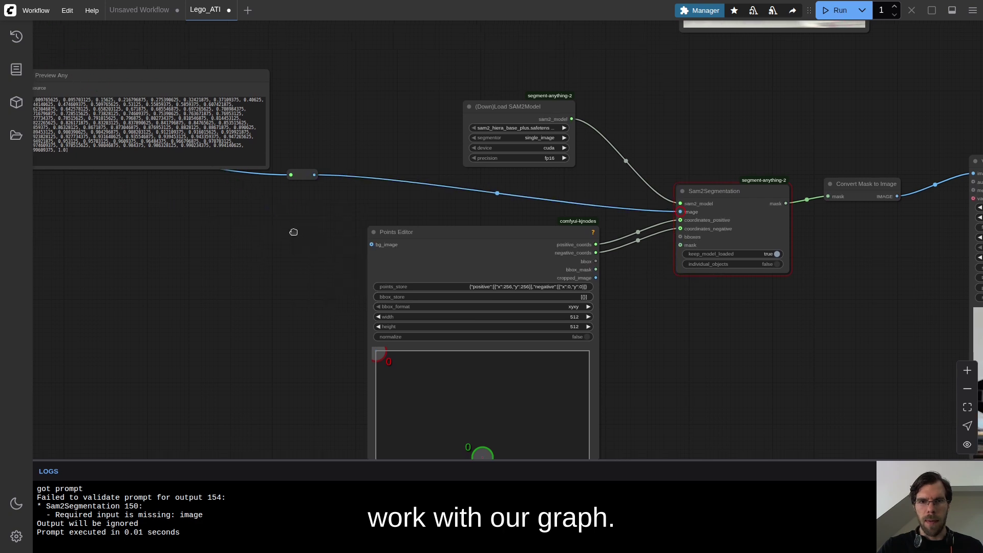
{"action": "left_click_drag", "start_coordinate": [309, 251], "coordinate": [400, 312]}
Run the workflow to generate the SAM2 mask video and load the Points Editor's background image
{"action": "scroll", "coordinate": [400, 312], "scroll_direction": "down", "scroll_amount": 3}
{"action": "left_click_drag", "start_coordinate": [606, 325], "coordinate": [415, 289]}
{"action": "key", "text": "ctrl+Return"}
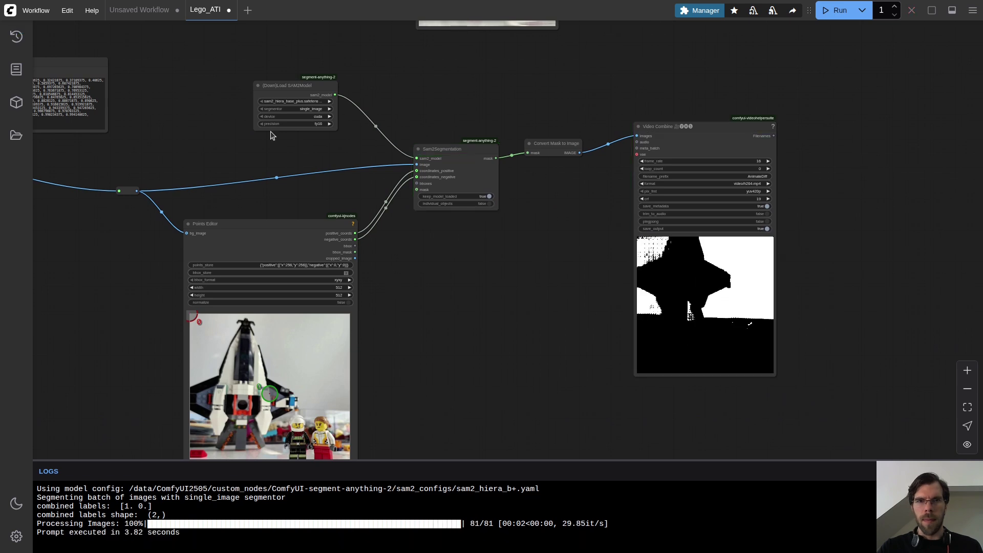
Move the (Down)Load SAM2Model node closer to Sam2Segmentation and set its segmentor to video
{"action": "left_click_drag", "start_coordinate": [258, 93], "coordinate": [289, 115]}
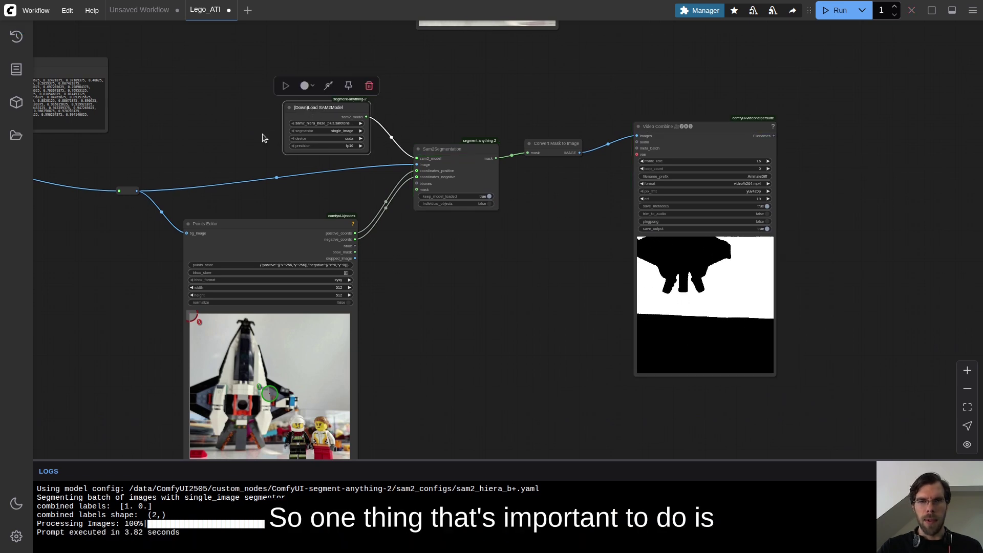
{"action": "scroll", "coordinate": [266, 134], "scroll_direction": "up", "scroll_amount": 5}
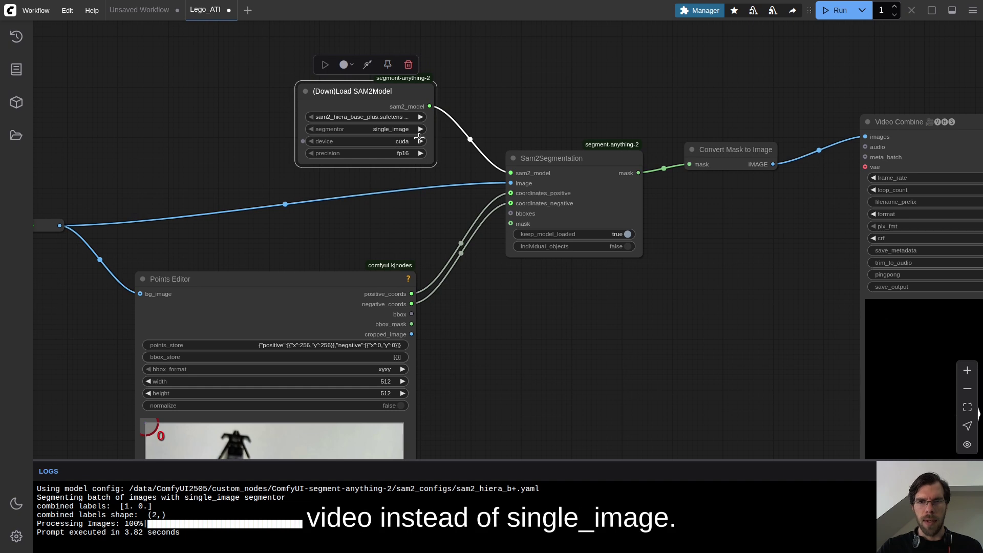
In the Points Editor, move the positive point to the spaceship's centre and the negative point onto the wall beside its nose
{"action": "left_click_drag", "start_coordinate": [510, 321], "coordinate": [656, 48]}
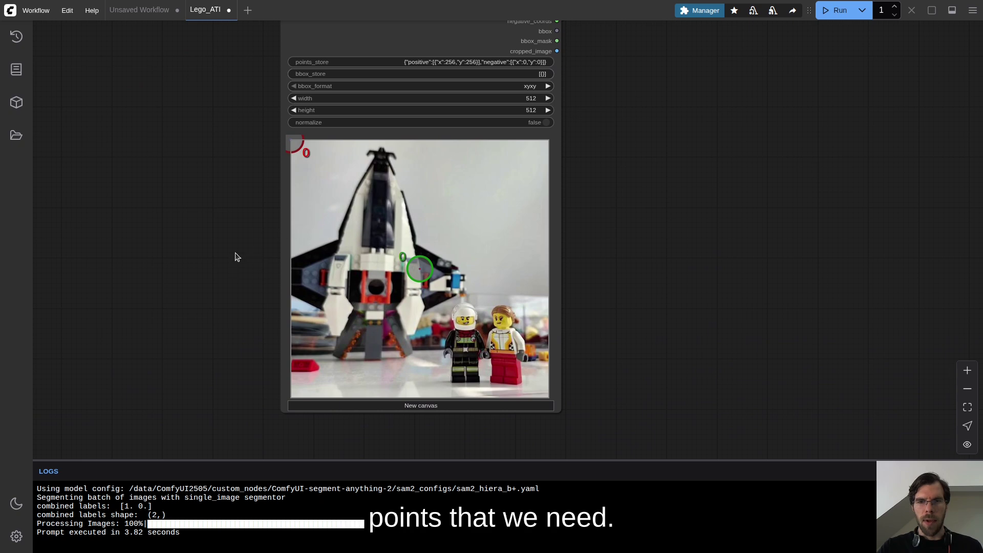
{"action": "scroll", "coordinate": [236, 259], "scroll_direction": "up", "scroll_amount": 4}
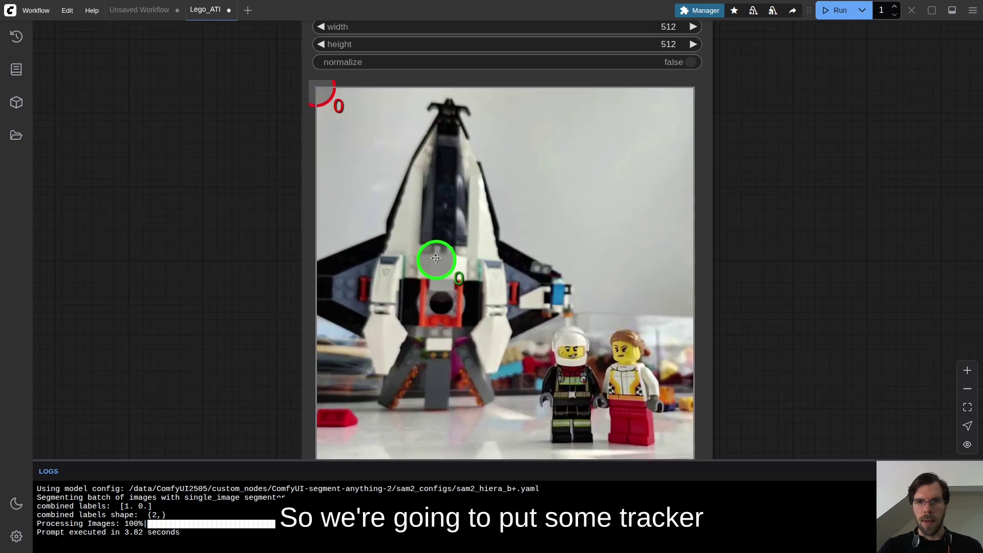
{"action": "left_click_drag", "start_coordinate": [432, 256], "coordinate": [434, 260]}
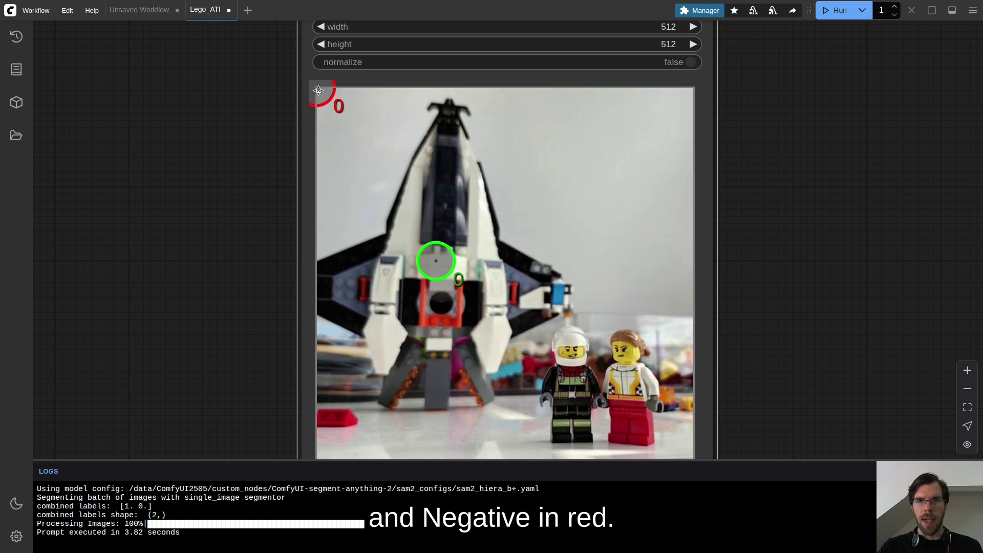
{"action": "left_click_drag", "start_coordinate": [350, 127], "coordinate": [353, 126]}
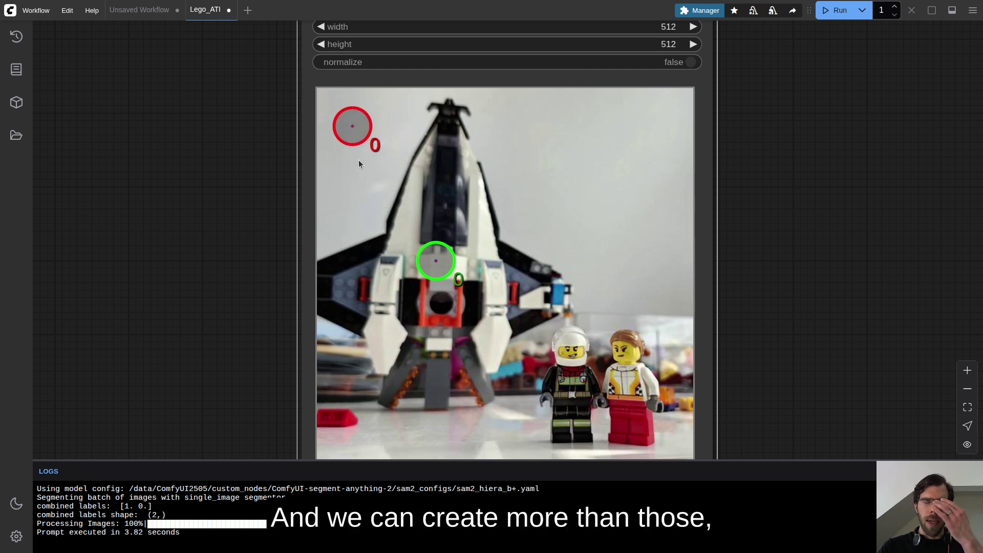
Add seven positive points across the spaceship and six negative points on the wall, the floor and the minifigures
{"action": "left_click", "coordinate": [410, 220], "text": "shift"}
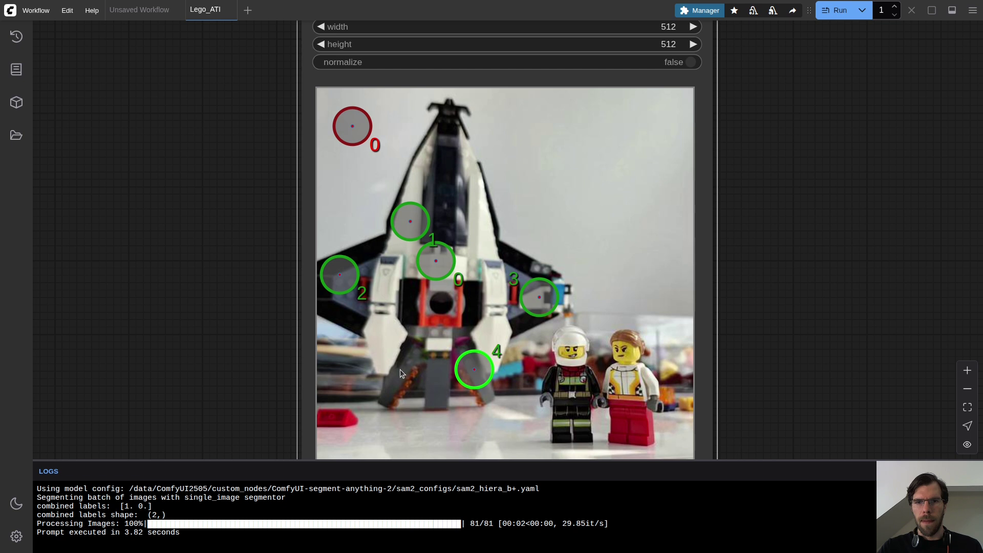
{"action": "left_click", "coordinate": [449, 156], "text": "shift"}
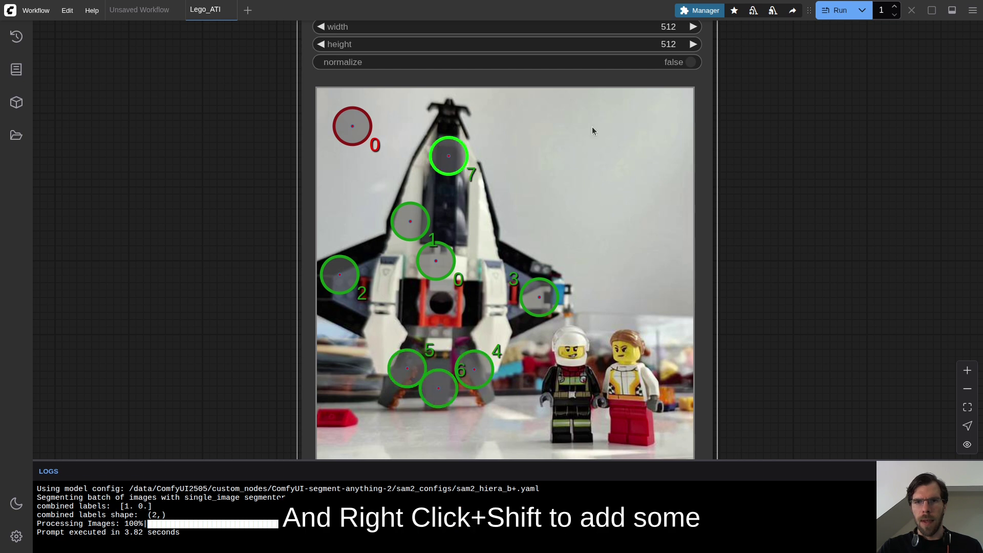
{"action": "right_click", "coordinate": [614, 167], "text": "shift"}
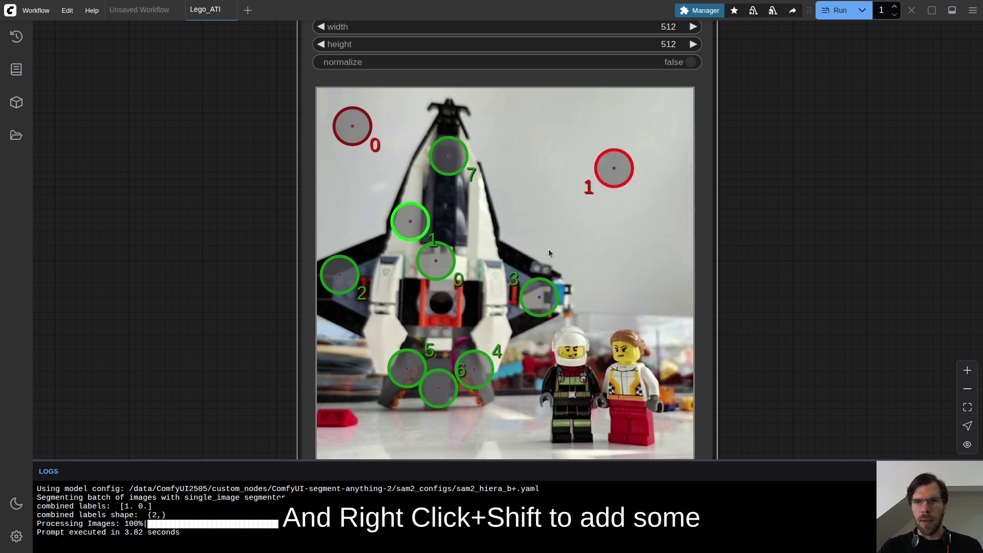
{"action": "right_click", "coordinate": [625, 353], "text": "shift"}
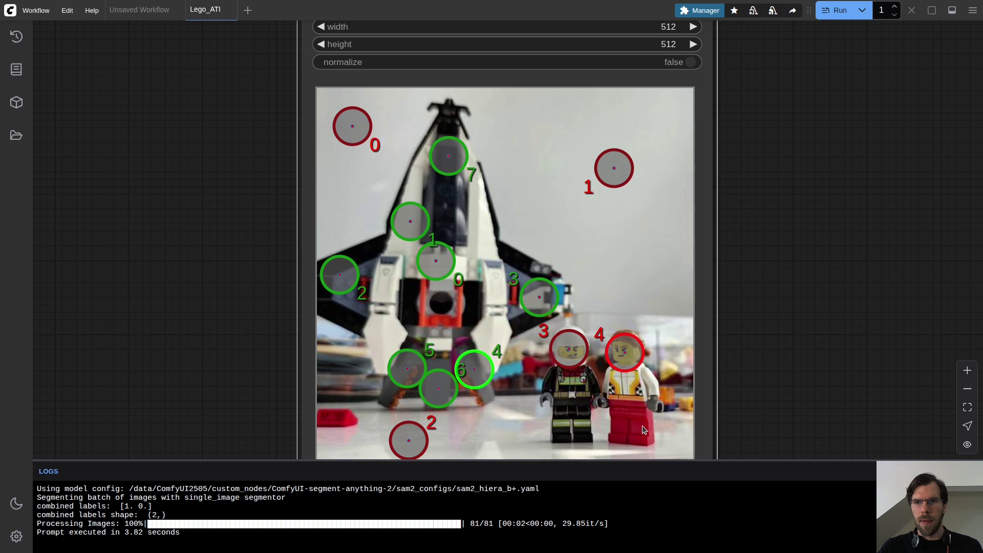
{"action": "right_click", "coordinate": [622, 256], "text": "shift"}
Run the workflow to generate the mask video from the new tracking points
{"action": "scroll", "coordinate": [697, 182], "scroll_direction": "down", "scroll_amount": 10}
{"action": "left_click_drag", "start_coordinate": [787, 182], "coordinate": [308, 182]}
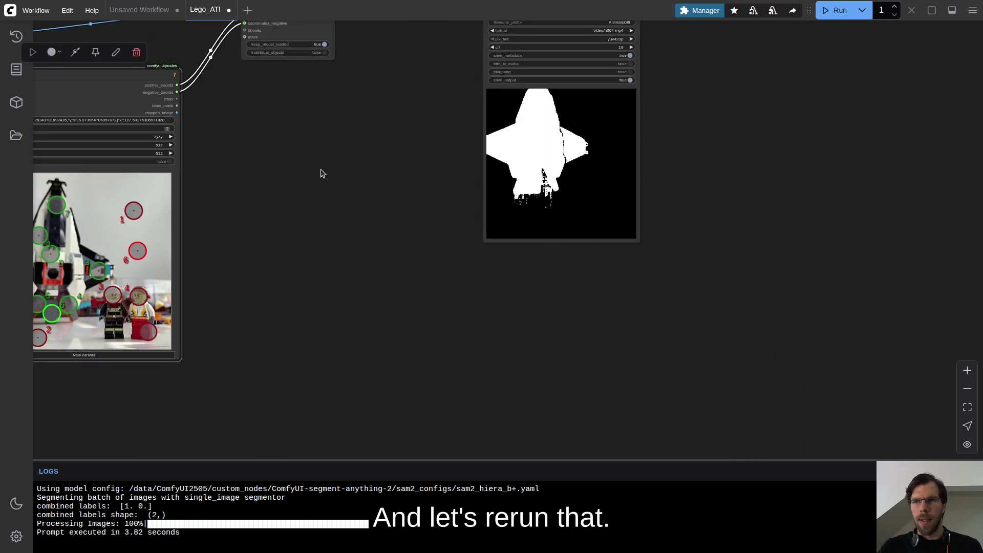
{"action": "left_click", "coordinate": [834, 11]}
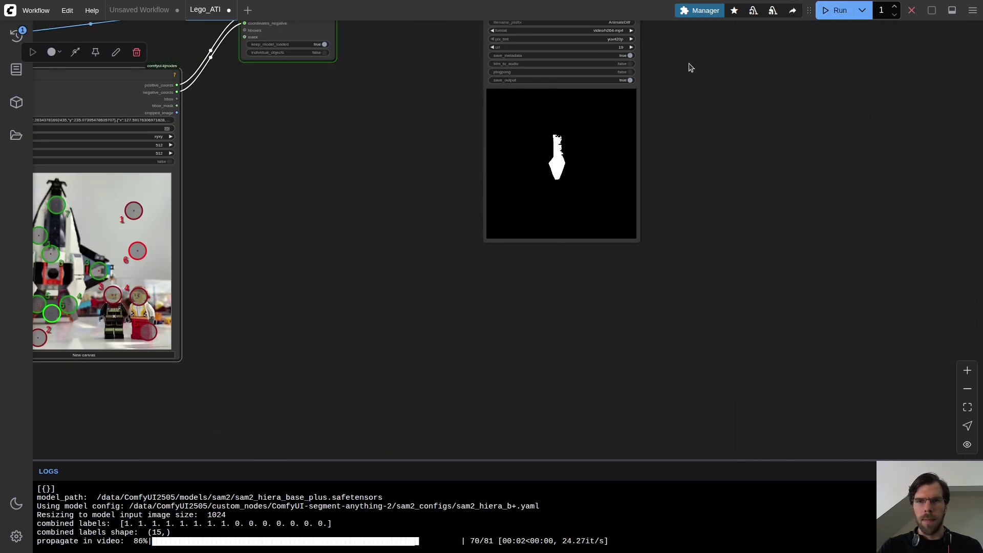
Add more positive points in the Points Editor over the spaceship's wings, boosters, cockpit, nose and central engine
{"action": "left_click_drag", "start_coordinate": [406, 169], "coordinate": [662, 196]}
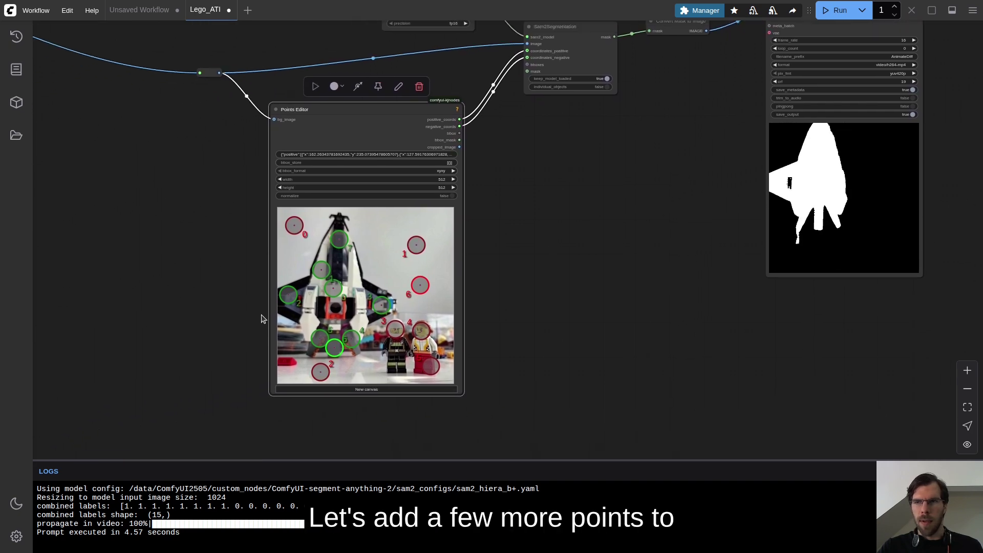
{"action": "scroll", "coordinate": [262, 319], "scroll_direction": "up", "scroll_amount": 6}
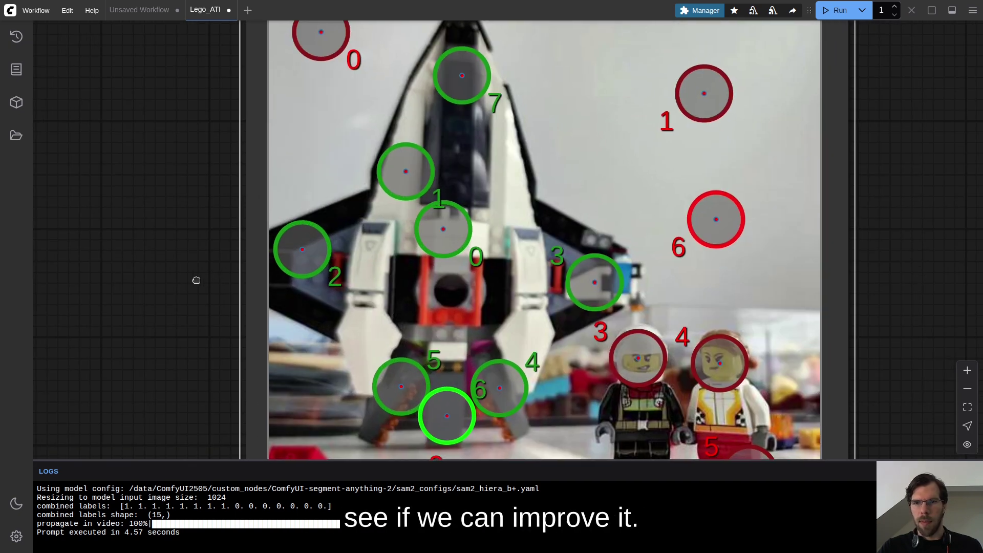
{"action": "left_click", "coordinate": [568, 233], "text": "shift"}
{"action": "left_click", "coordinate": [561, 285], "text": "shift"}
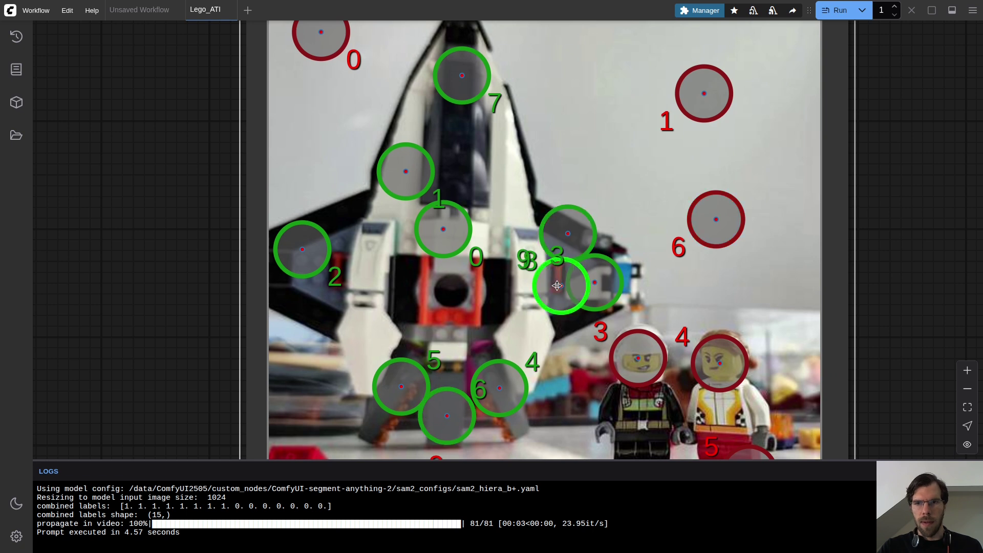
{"action": "left_click", "coordinate": [572, 328], "text": "shift"}
{"action": "left_click", "coordinate": [312, 317], "text": "shift"}
{"action": "left_click", "coordinate": [372, 351], "text": "shift"}
{"action": "left_click", "coordinate": [524, 338], "text": "shift"}
{"action": "left_click", "coordinate": [527, 202], "text": "shift"}
{"action": "left_click", "coordinate": [484, 163], "text": "shift"}
{"action": "left_click", "coordinate": [454, 138], "text": "shift"}
{"action": "left_click", "coordinate": [425, 131], "text": "shift"}
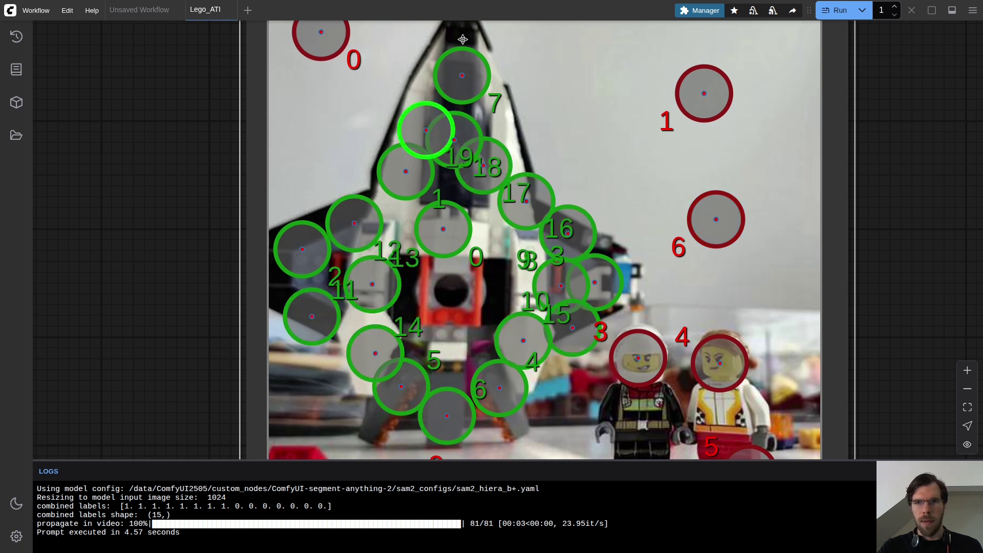
{"action": "left_click", "coordinate": [467, 45], "text": "shift"}
Rerun the workflow with the denser positive points and view the mask in Video Combine
{"action": "scroll", "coordinate": [192, 201], "scroll_direction": "down", "scroll_amount": 6}
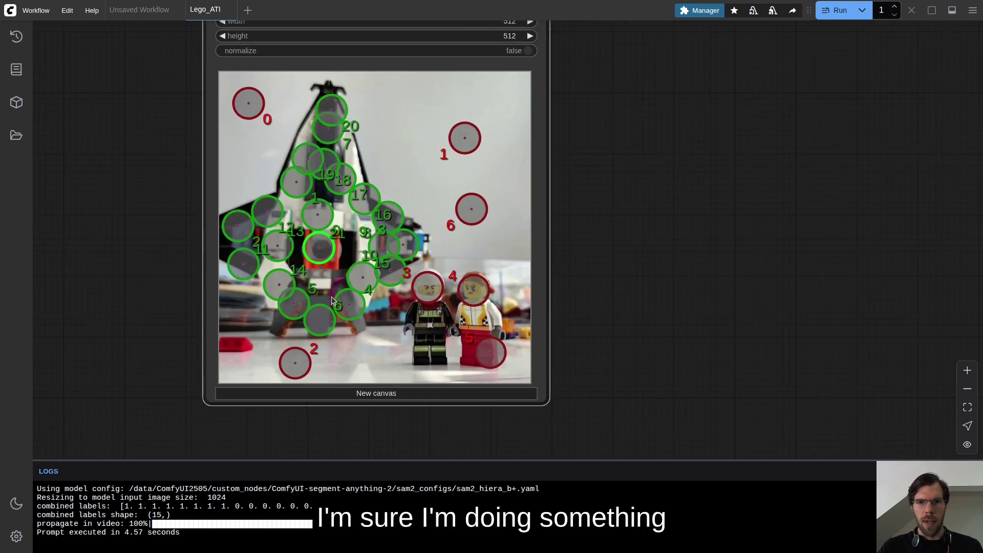
{"action": "scroll", "coordinate": [688, 271], "scroll_direction": "right", "scroll_amount": 10}
{"action": "key", "text": "ctrl+Return"}
{"action": "scroll", "coordinate": [462, 212], "scroll_direction": "down", "scroll_amount": 5}
{"action": "scroll", "coordinate": [459, 213], "scroll_direction": "right", "scroll_amount": 2}
{"action": "scroll", "coordinate": [452, 213], "scroll_direction": "up", "scroll_amount": 1}
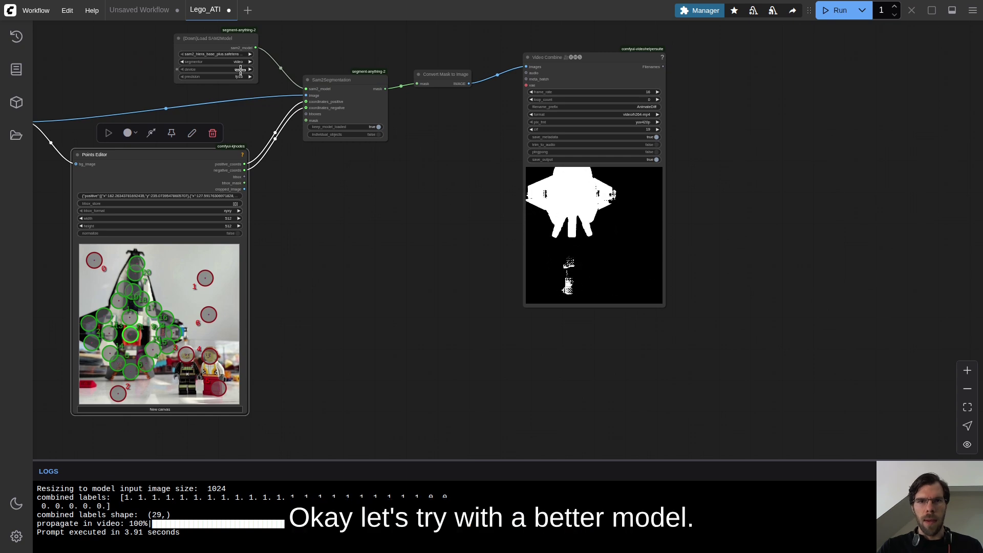
Switch the SAM2 model to sam2_hiera_large.safetensors and run the workflow
{"action": "scroll", "coordinate": [134, 66], "scroll_direction": "up", "scroll_amount": 10}
{"action": "left_click", "coordinate": [235, 53]}
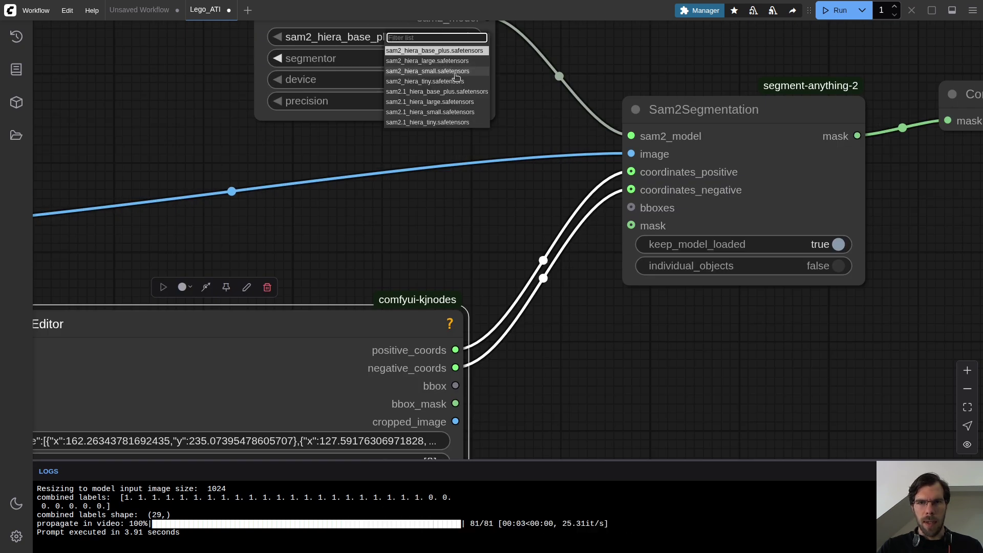
{"action": "left_click", "coordinate": [474, 62]}
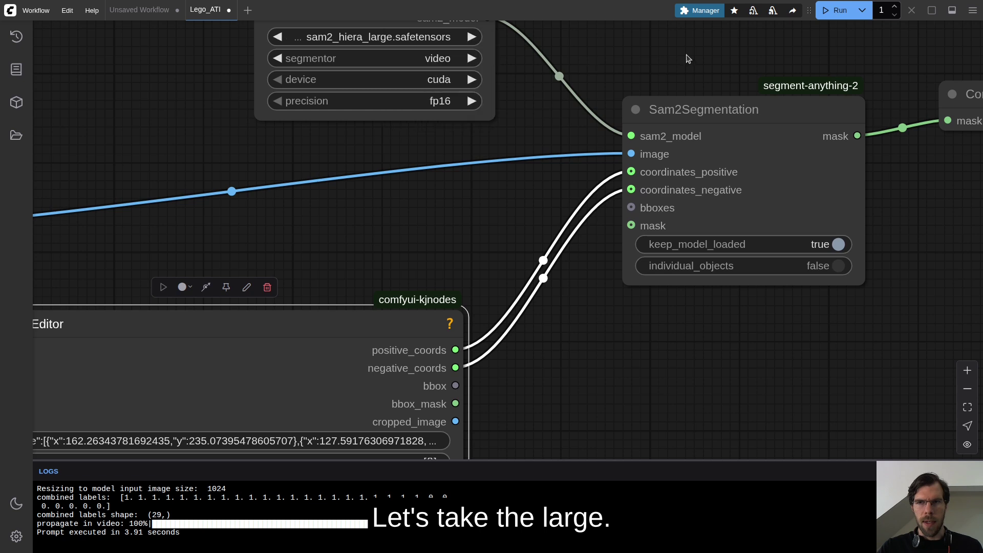
{"action": "left_click", "coordinate": [835, 10]}
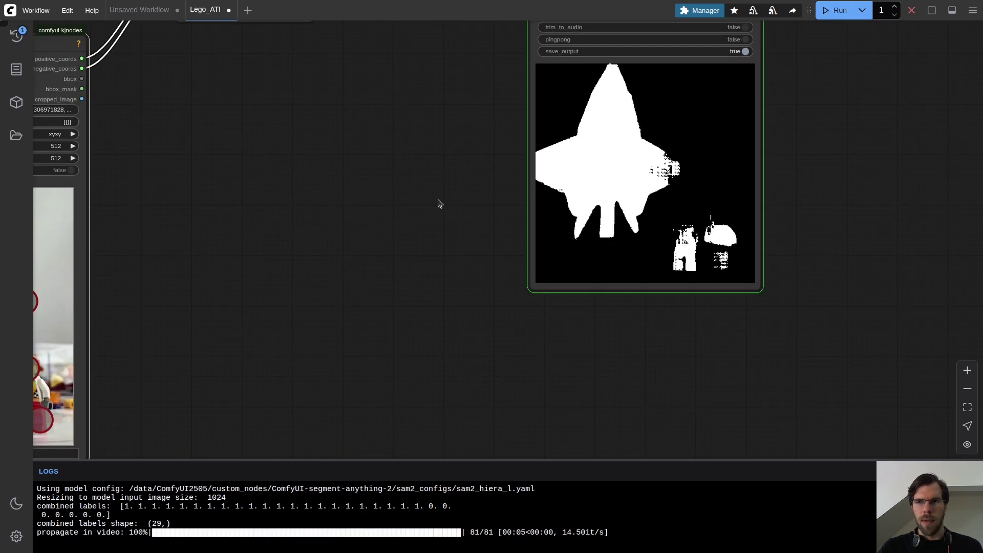
Add negative points on both minifigures' bodies and on the lower ends of the spaceship's legs
{"action": "left_click_drag", "start_coordinate": [414, 213], "coordinate": [509, 348]}
{"action": "scroll", "coordinate": [509, 348], "scroll_direction": "up", "scroll_amount": 3}
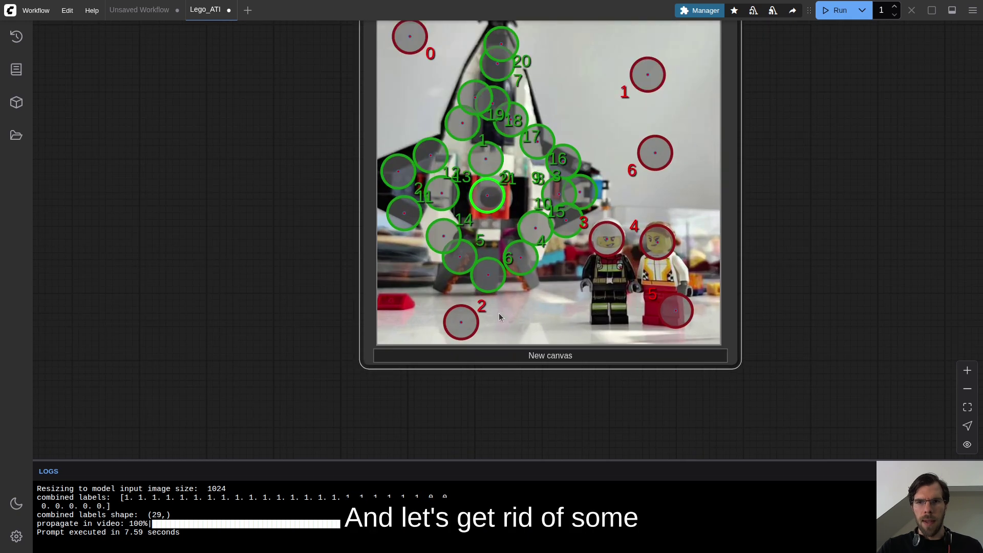
{"action": "scroll", "coordinate": [362, 250], "scroll_direction": "up", "scroll_amount": 6}
{"action": "scroll", "coordinate": [520, 213], "scroll_direction": "right", "scroll_amount": 4}
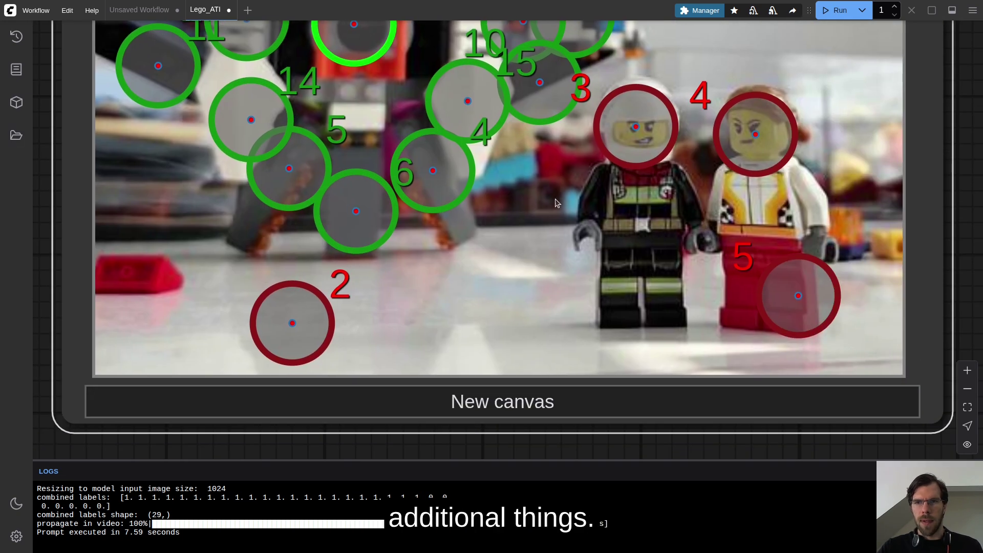
{"action": "right_click", "coordinate": [637, 202], "text": "shift"}
{"action": "right_click", "coordinate": [792, 230], "text": "shift"}
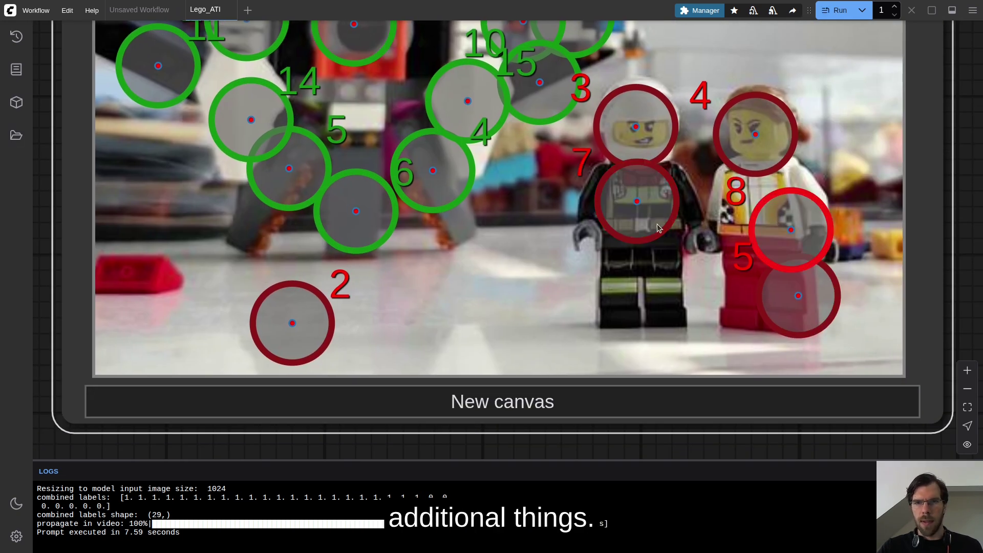
{"action": "right_click", "coordinate": [420, 231], "text": "shift"}
{"action": "right_click", "coordinate": [300, 222], "text": "shift"}
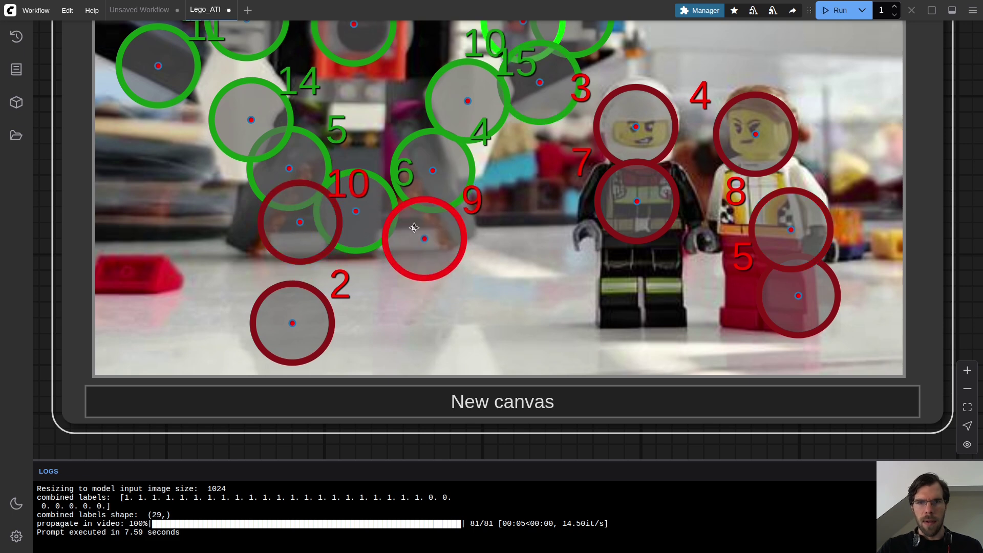
Move the positive points on the spaceship's legs up toward the lower hull
{"action": "left_click_drag", "start_coordinate": [345, 200], "coordinate": [347, 158]}
{"action": "left_click_drag", "start_coordinate": [433, 171], "coordinate": [402, 98]}
{"action": "left_click_drag", "start_coordinate": [290, 169], "coordinate": [313, 91]}
{"action": "left_click_drag", "start_coordinate": [349, 159], "coordinate": [362, 105]}
Run the workflow with the adjusted points and inspect the resulting mask video
{"action": "scroll", "coordinate": [362, 105], "scroll_direction": "down", "scroll_amount": 10}
{"action": "key", "text": "ctrl+Return"}
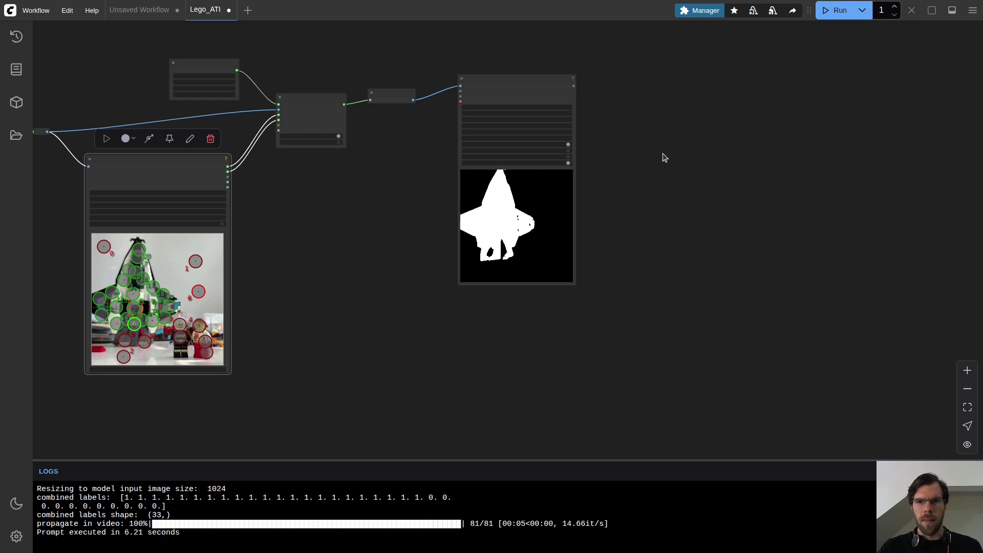
{"action": "scroll", "coordinate": [256, 215], "scroll_direction": "up", "scroll_amount": 6}
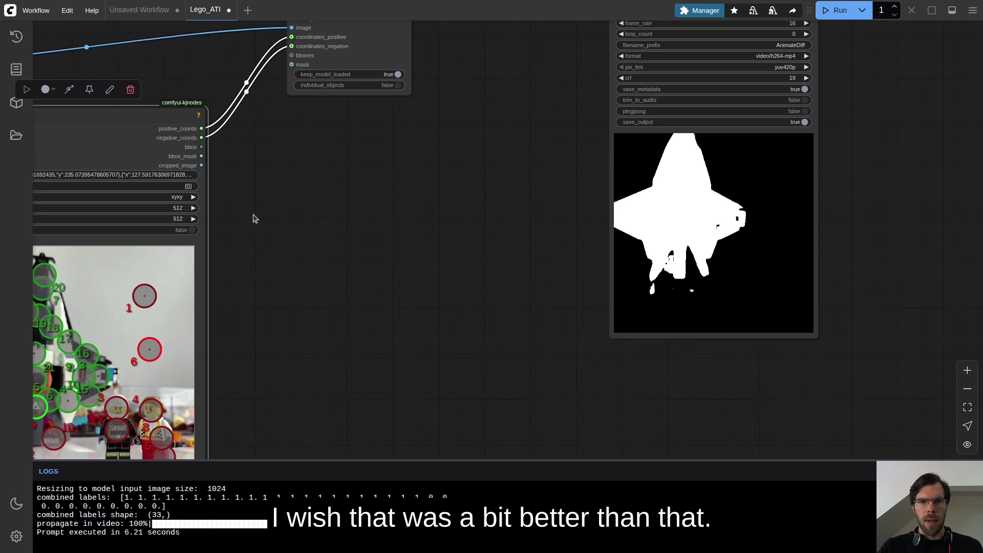
Try running the workflow with the SAM2 model's precision set to fp32
{"action": "left_click_drag", "start_coordinate": [398, 213], "coordinate": [473, 394]}
{"action": "scroll", "coordinate": [474, 394], "scroll_direction": "down", "scroll_amount": 12}
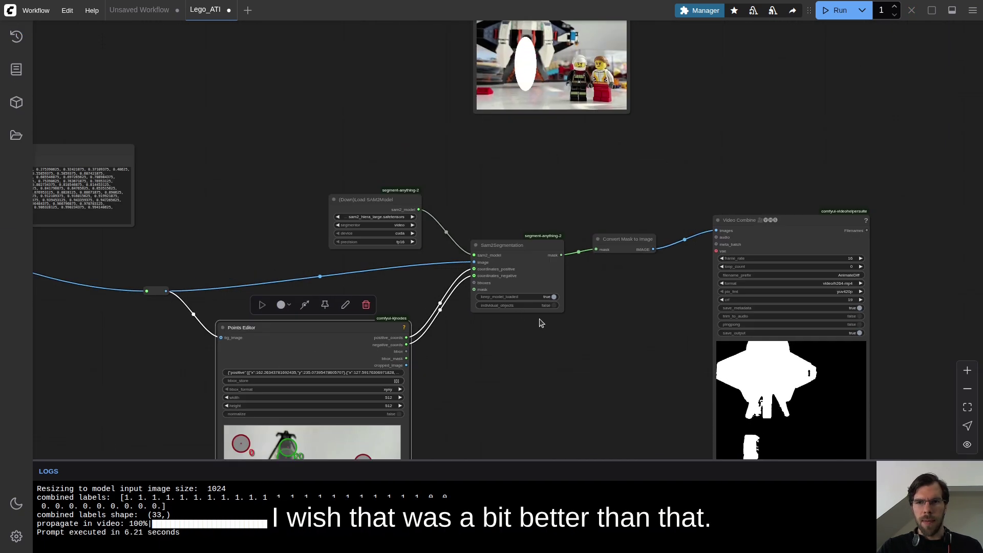
{"action": "scroll", "coordinate": [463, 322], "scroll_direction": "up", "scroll_amount": 5}
{"action": "left_click", "coordinate": [335, 207]}
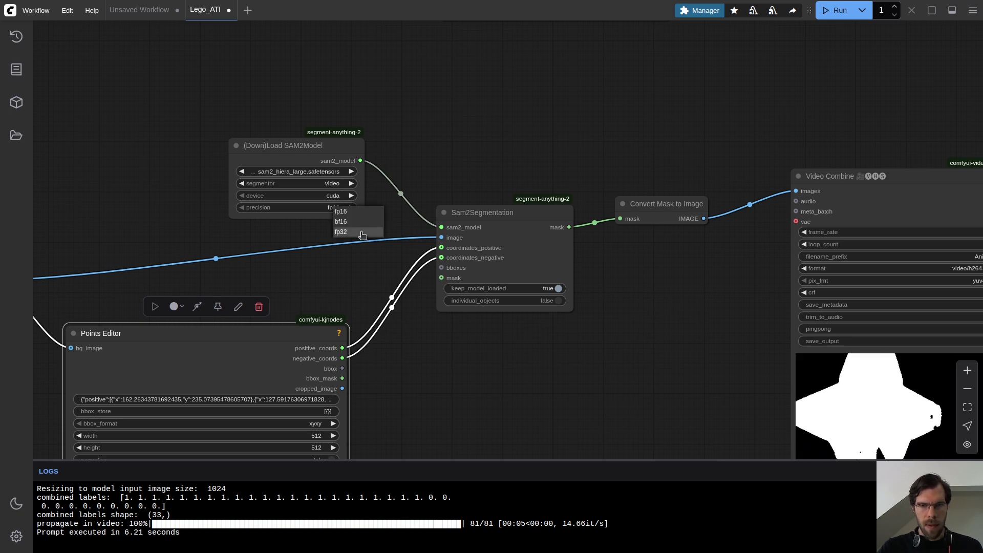
{"action": "left_click", "coordinate": [348, 236]}
{"action": "key", "text": "ctrl+Return"}
{"action": "left_click", "coordinate": [628, 322]}
Set the SAM2 model's precision to bf16 and run the workflow
{"action": "left_click", "coordinate": [170, 75]}
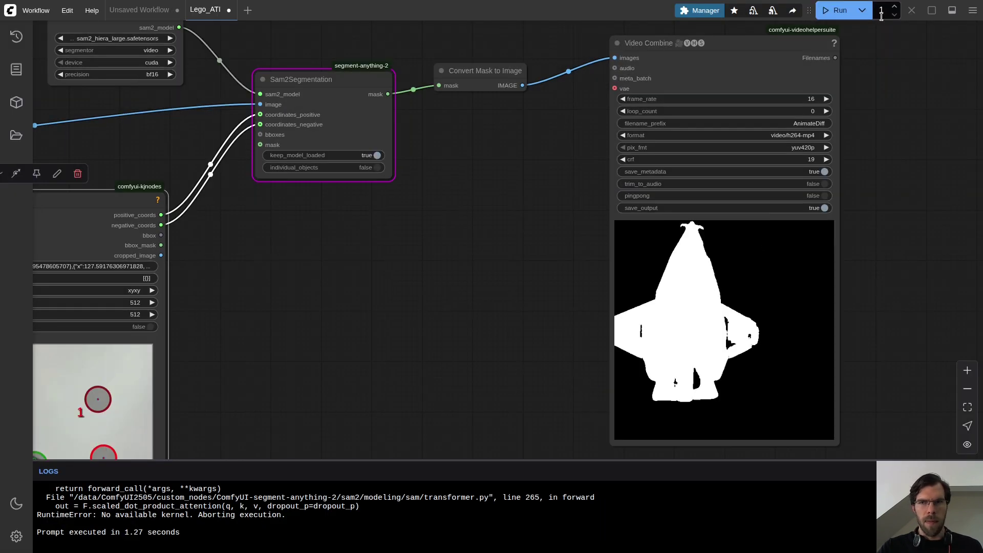
{"action": "left_click", "coordinate": [840, 10]}
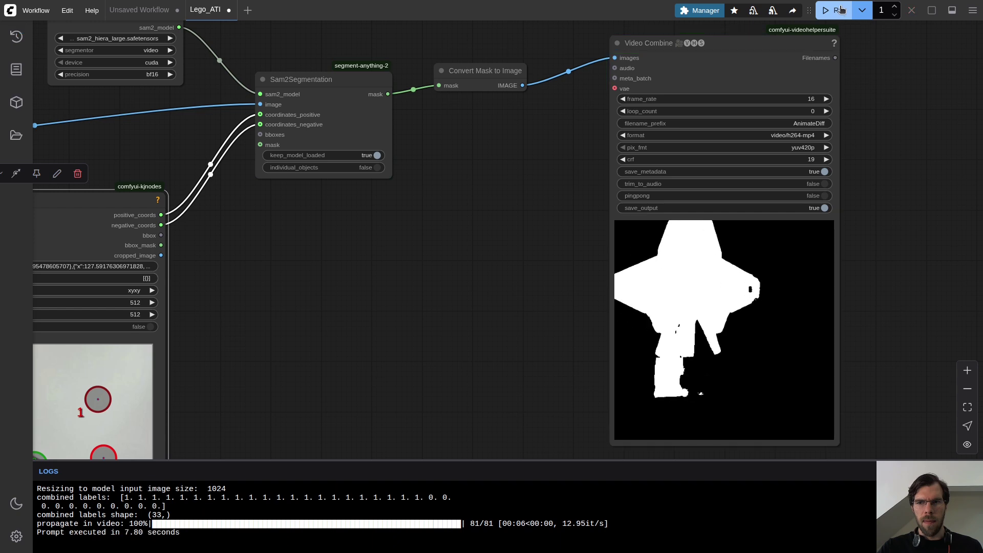
Add five negative points on the floor and background around the spaceship's legs in the Points Editor
{"action": "scroll", "coordinate": [274, 292], "scroll_direction": "up", "scroll_amount": 10}
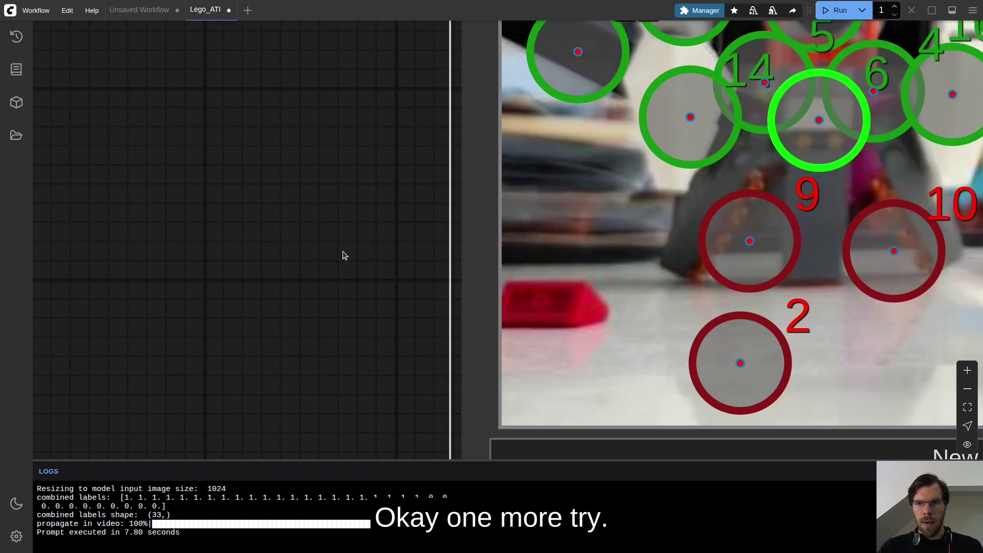
{"action": "left_click_drag", "start_coordinate": [329, 263], "coordinate": [84, 304]}
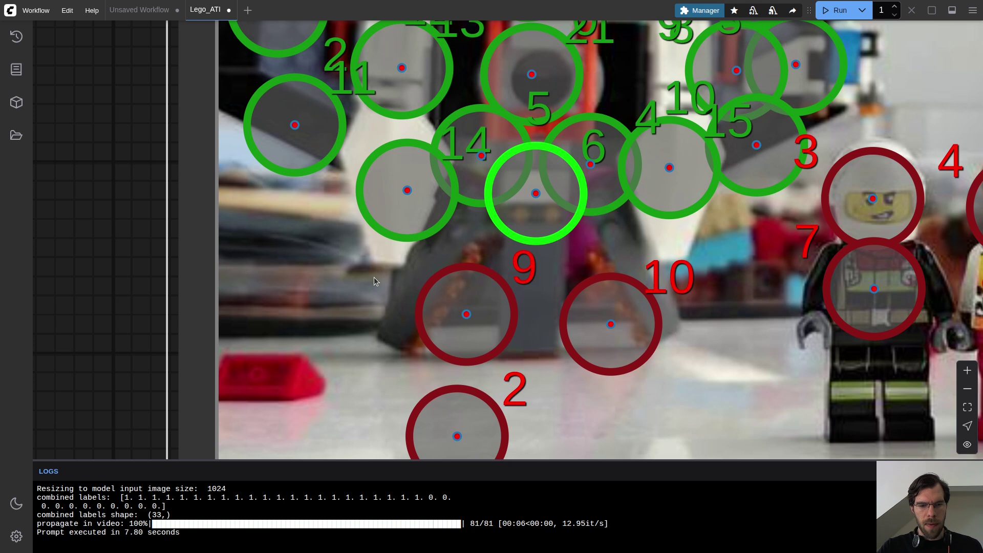
{"action": "right_click", "coordinate": [387, 290], "text": "shift"}
{"action": "left_click_drag", "start_coordinate": [374, 281], "coordinate": [376, 283]}
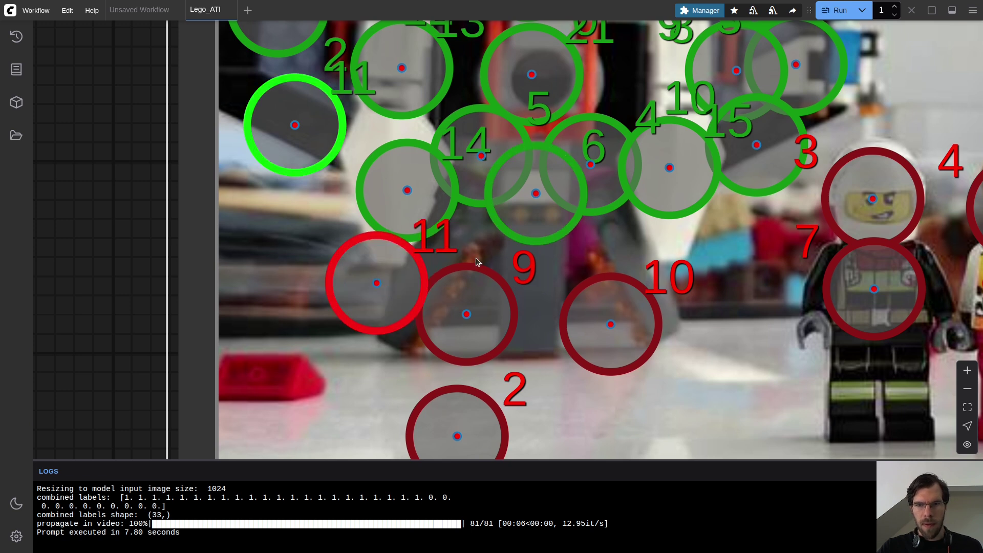
{"action": "left_click_drag", "start_coordinate": [373, 248], "coordinate": [380, 216]}
{"action": "right_click", "coordinate": [331, 312], "text": "shift"}
{"action": "right_click", "coordinate": [390, 387], "text": "shift"}
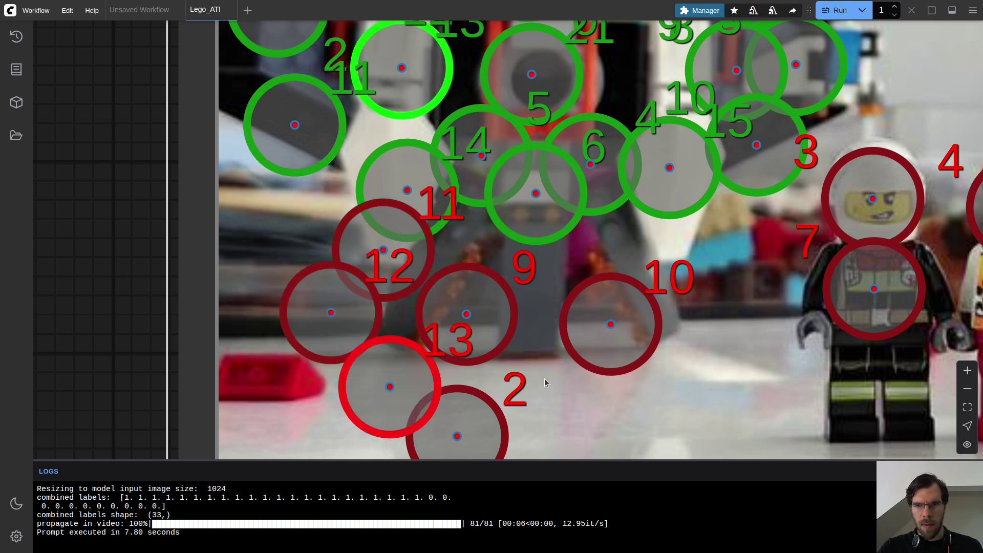
{"action": "right_click", "coordinate": [555, 391], "text": "shift"}
{"action": "right_click", "coordinate": [729, 356], "text": "shift"}
Add positive points on the middle leg and white side pods, add negative points around the minifigures, and rerun the workflow
{"action": "left_click", "coordinate": [540, 303], "text": "shift"}
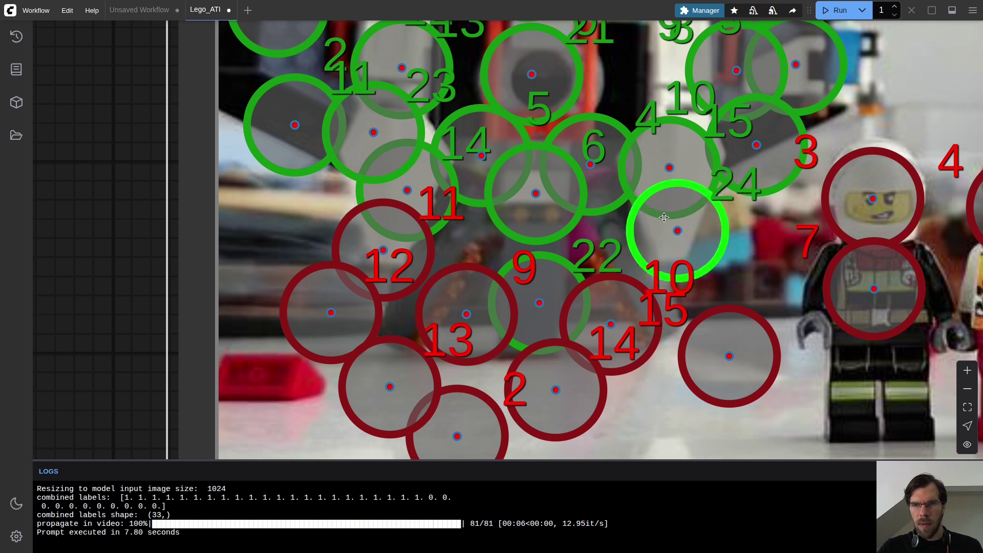
{"action": "scroll", "coordinate": [366, 262], "scroll_direction": "down", "scroll_amount": 8}
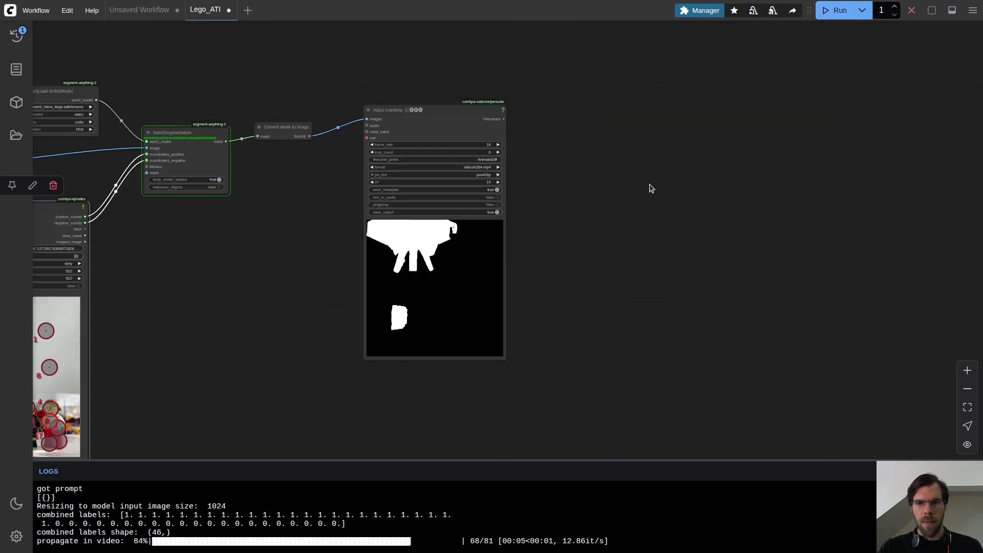
{"action": "left_click_drag", "start_coordinate": [275, 300], "coordinate": [657, 181]}
Add negative points beside the two minifigures' heads and rerun the workflow
{"action": "scroll", "coordinate": [538, 290], "scroll_direction": "up", "scroll_amount": 5}
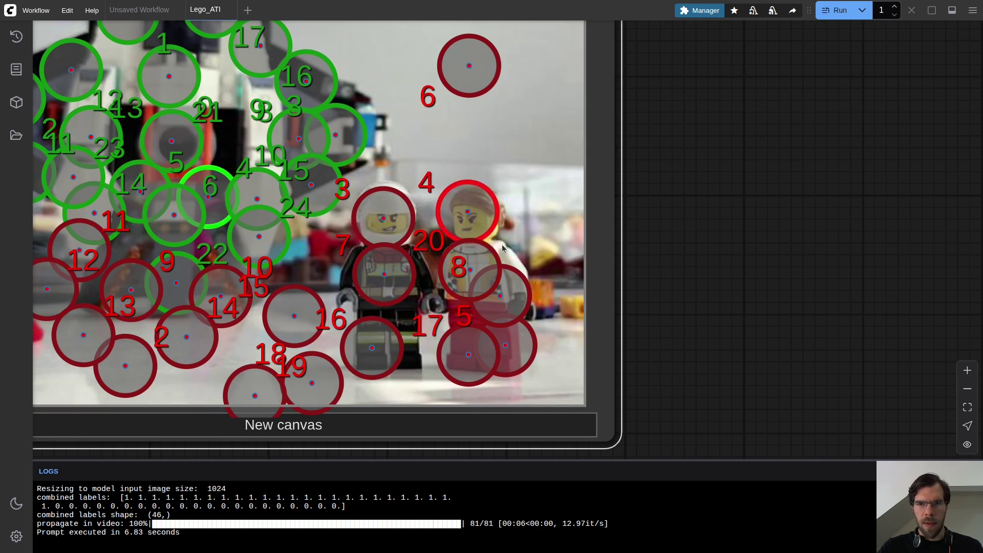
{"action": "right_click", "coordinate": [503, 245], "text": "shift"}
{"action": "left_click_drag", "start_coordinate": [377, 212], "coordinate": [370, 192]}
{"action": "key", "text": "ctrl+Return"}
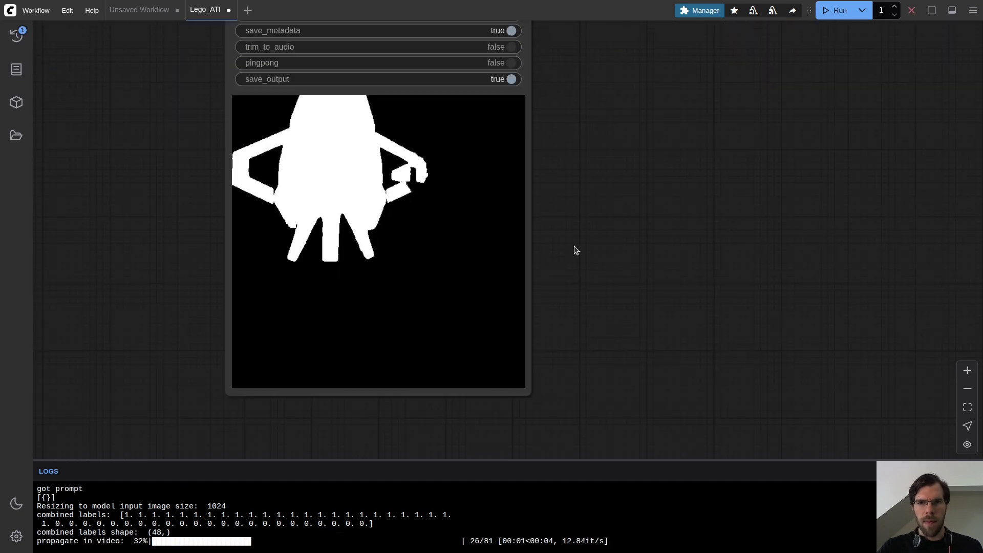
Add three positive points on the spaceship's wing and central hull, rerun the workflow and check the mask video
{"action": "scroll", "coordinate": [243, 239], "scroll_direction": "down", "scroll_amount": 10}
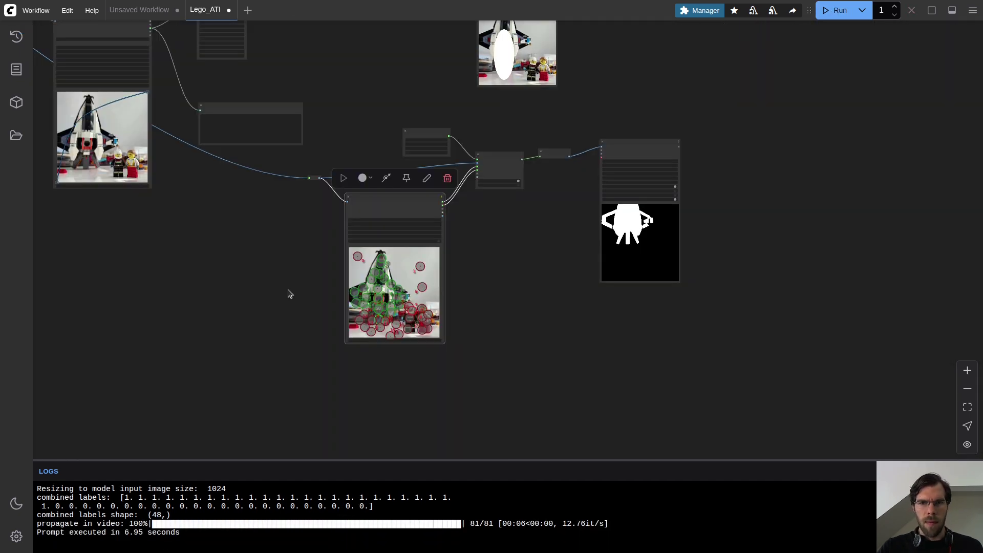
{"action": "scroll", "coordinate": [406, 265], "scroll_direction": "up", "scroll_amount": 10}
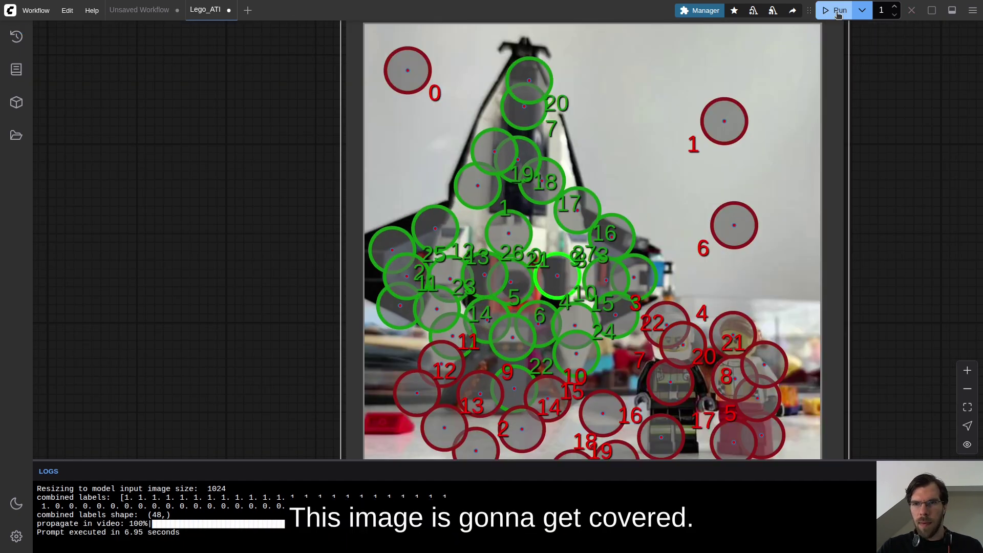
{"action": "scroll", "coordinate": [206, 282], "scroll_direction": "down", "scroll_amount": 9}
{"action": "left_click_drag", "start_coordinate": [592, 169], "coordinate": [345, 261]}
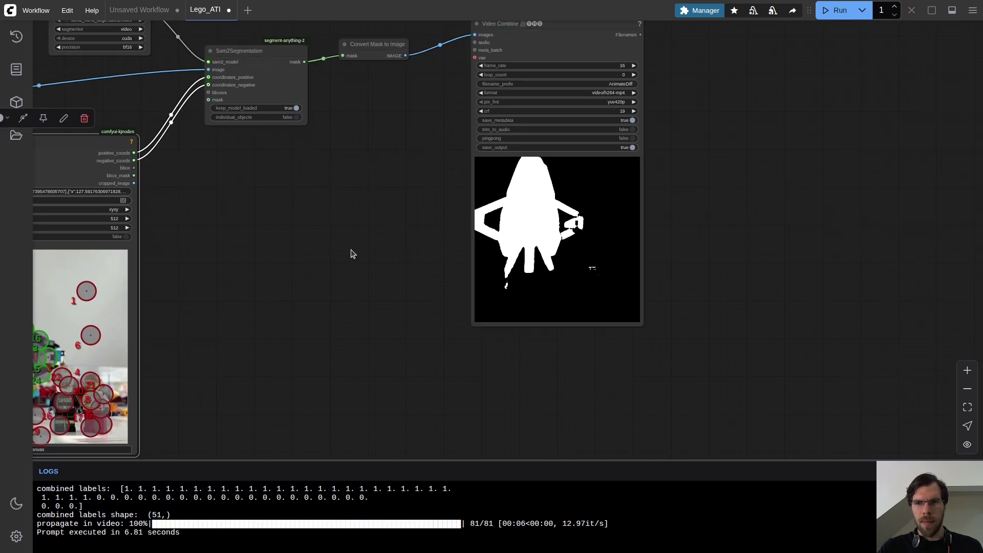
{"action": "scroll", "coordinate": [336, 272], "scroll_direction": "down", "scroll_amount": 6}
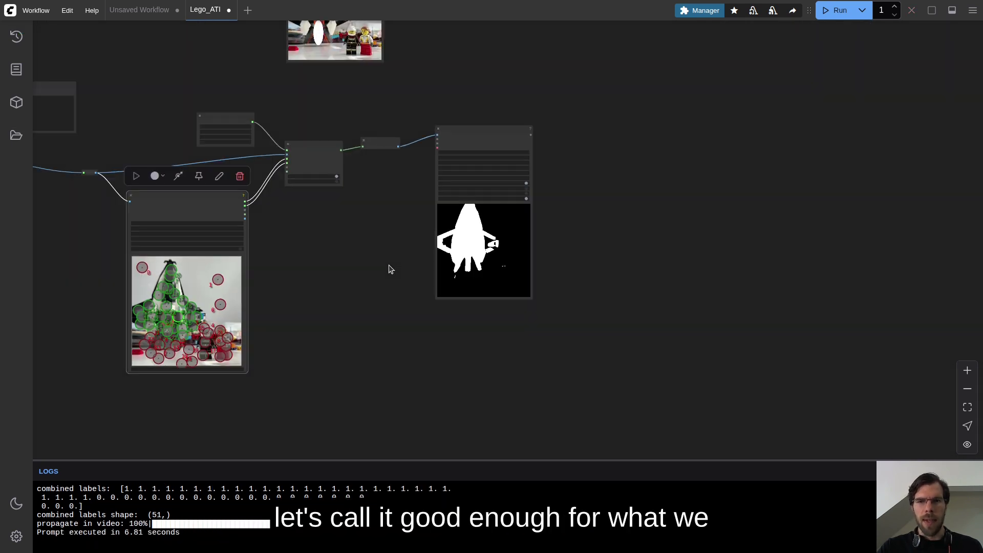
Shift the mask's Video Combine node aside and add an InvertMask node fed by the Sam2Segmentation mask output
{"action": "left_click_drag", "start_coordinate": [364, 224], "coordinate": [477, 297]}
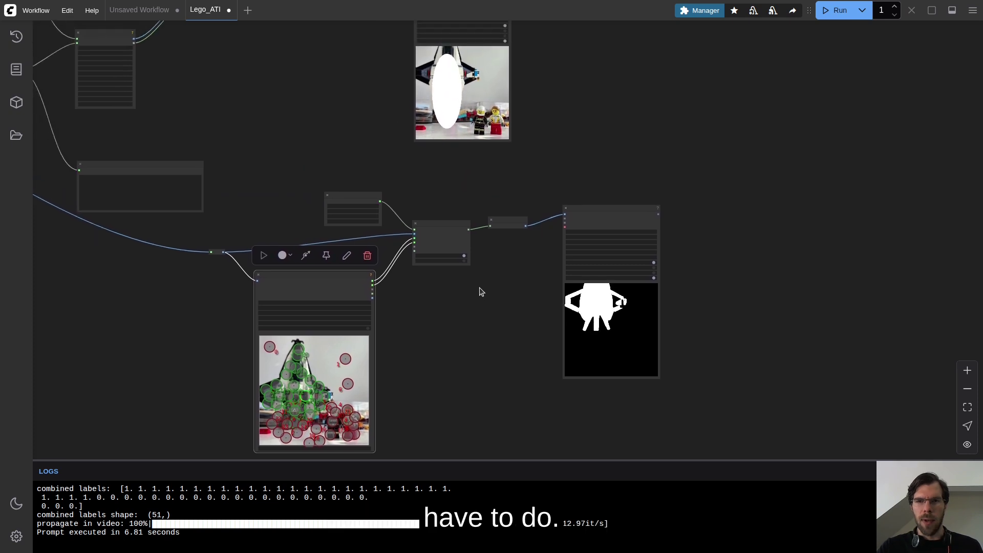
{"action": "left_click_drag", "start_coordinate": [616, 213], "coordinate": [691, 215]}
{"action": "scroll", "coordinate": [525, 224], "scroll_direction": "up", "scroll_amount": 5}
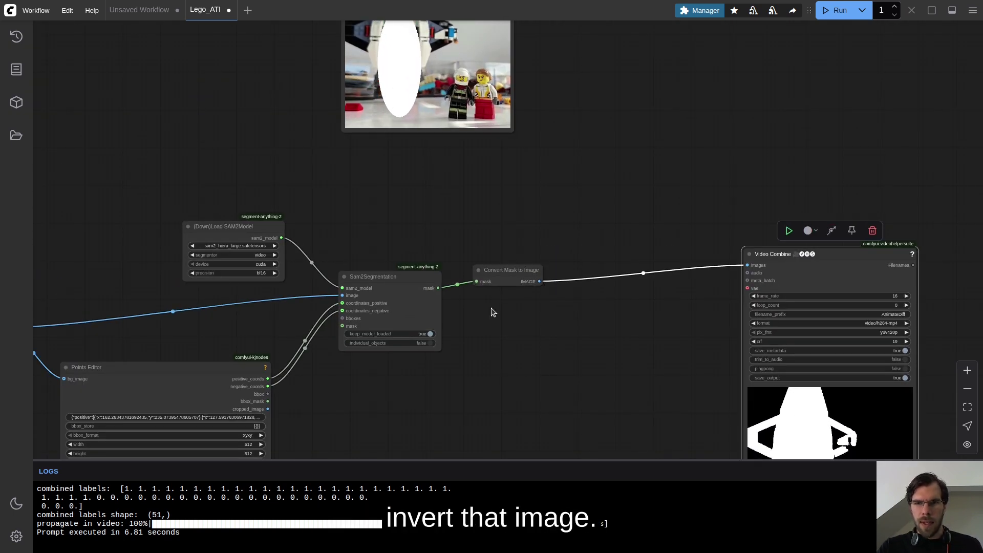
{"action": "left_click_drag", "start_coordinate": [439, 288], "coordinate": [518, 302]}
{"action": "type", "text": "in"}
{"action": "left_click", "coordinate": [483, 248]}
Move the InvertMask node up beside the Create Shape Image On Path node, below ImageCompositeMasked
{"action": "scroll", "coordinate": [531, 191], "scroll_direction": "down", "scroll_amount": 3}
{"action": "left_click_drag", "start_coordinate": [532, 193], "coordinate": [745, 329]}
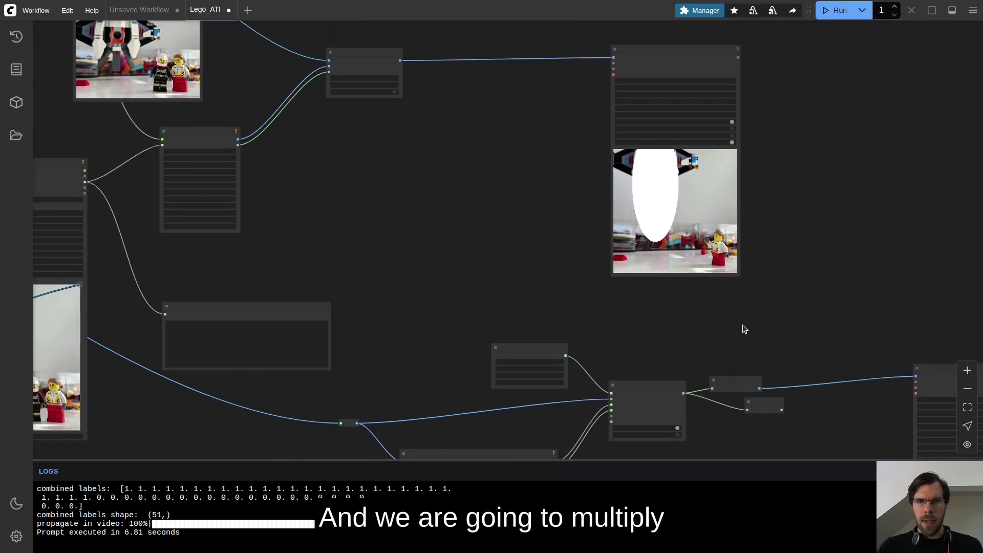
{"action": "left_click_drag", "start_coordinate": [764, 402], "coordinate": [648, 322]}
{"action": "scroll", "coordinate": [270, 186], "scroll_direction": "up", "scroll_amount": 5}
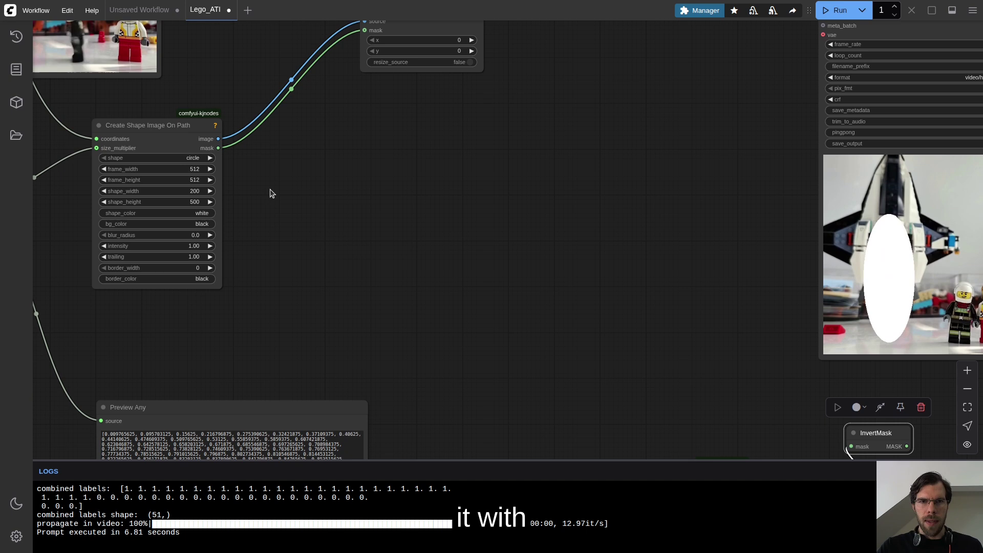
{"action": "left_click_drag", "start_coordinate": [317, 209], "coordinate": [480, 265]}
{"action": "scroll", "coordinate": [465, 260], "scroll_direction": "down", "scroll_amount": 3}
{"action": "left_click_drag", "start_coordinate": [503, 353], "coordinate": [351, 260]}
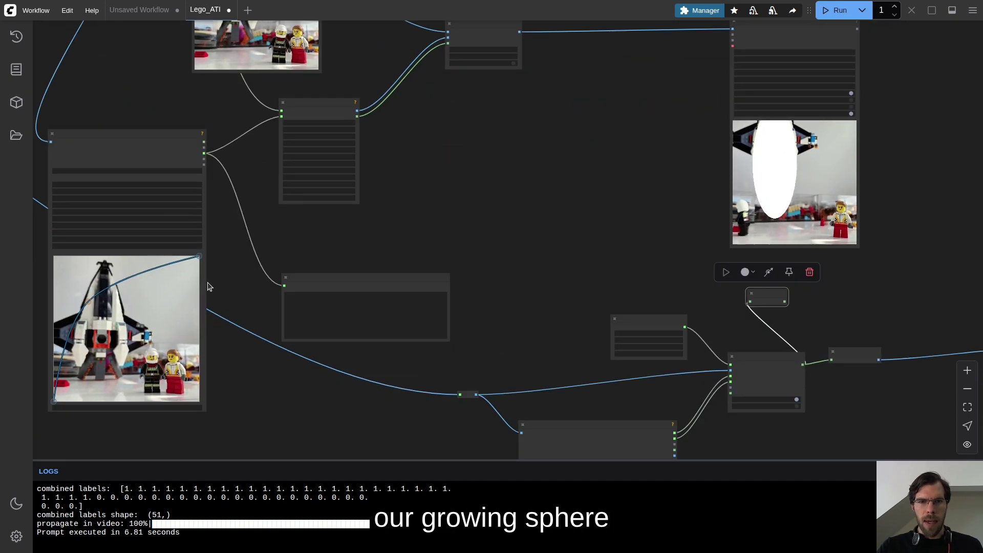
{"action": "scroll", "coordinate": [408, 113], "scroll_direction": "up", "scroll_amount": 3}
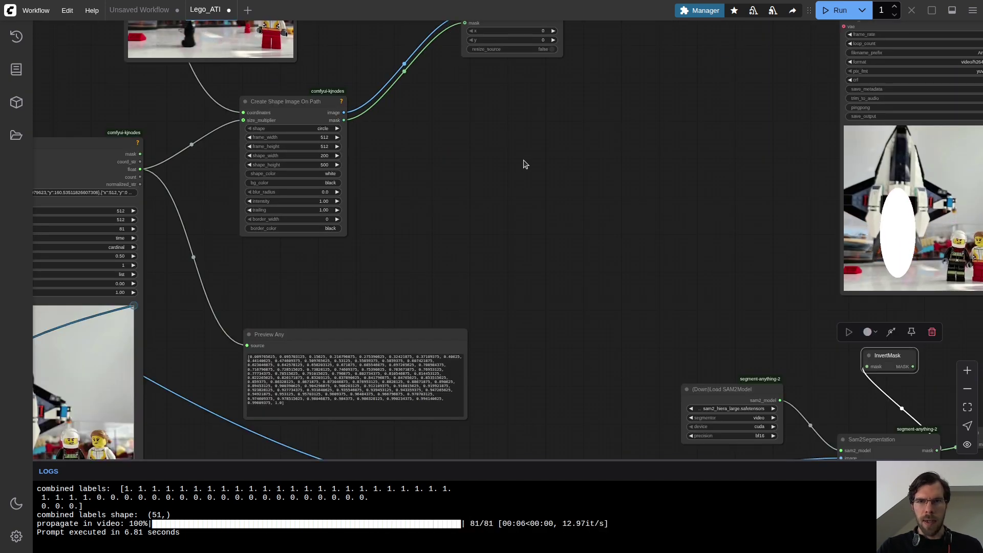
{"action": "left_click_drag", "start_coordinate": [648, 203], "coordinate": [399, 193]}
{"action": "left_click_drag", "start_coordinate": [641, 346], "coordinate": [187, 132]}
{"action": "left_click_drag", "start_coordinate": [129, 131], "coordinate": [276, 279]}
Add a MaskComposite node multiplying the shape mask with the inverted mask, and feed its output to ImageCompositeMasked's mask input
{"action": "scroll", "coordinate": [292, 246], "scroll_direction": "up", "scroll_amount": 6}
{"action": "double_click", "coordinate": [464, 232]}
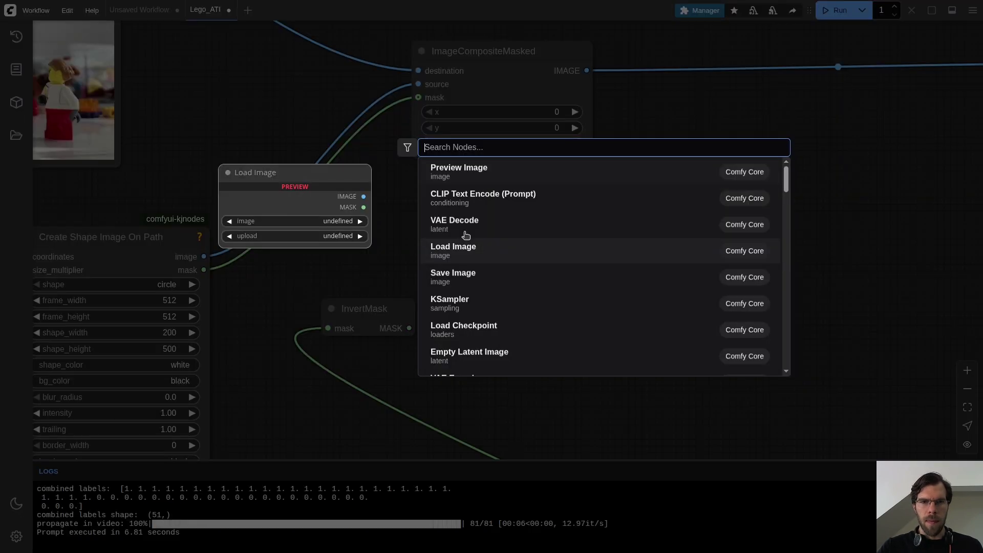
{"action": "type", "text": "mask co"}
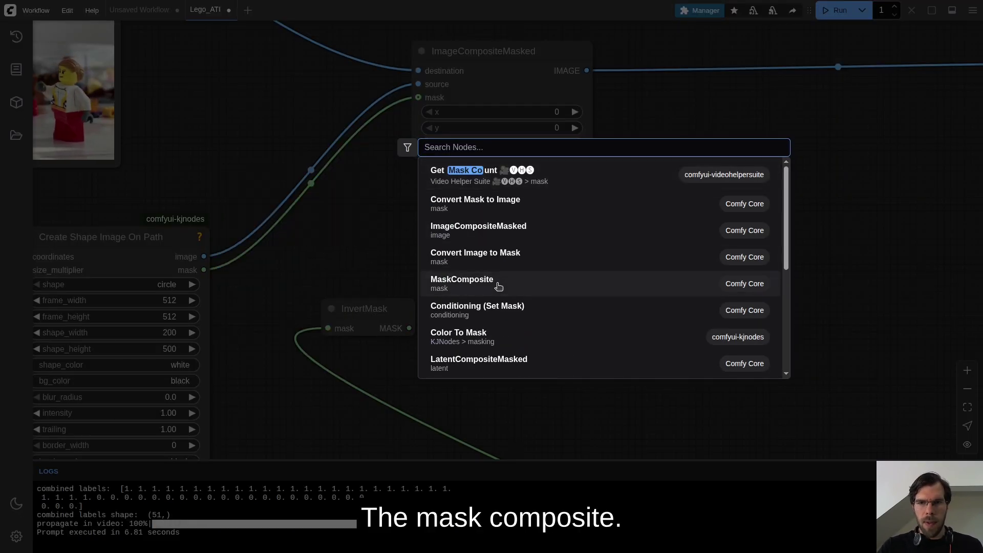
{"action": "left_click", "coordinate": [501, 283]}
{"action": "left_click_drag", "start_coordinate": [397, 320], "coordinate": [397, 340]}
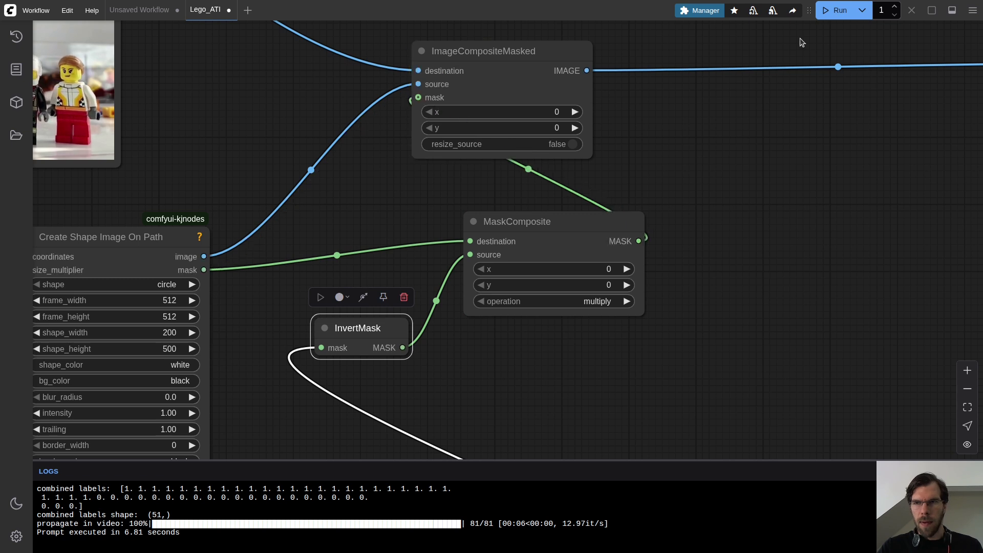
Run the workflow and inspect the composited video around the spaceship's legs
{"action": "left_click", "coordinate": [837, 11]}
{"action": "scroll", "coordinate": [678, 153], "scroll_direction": "down", "scroll_amount": 6}
{"action": "scroll", "coordinate": [843, 189], "scroll_direction": "up", "scroll_amount": 6}
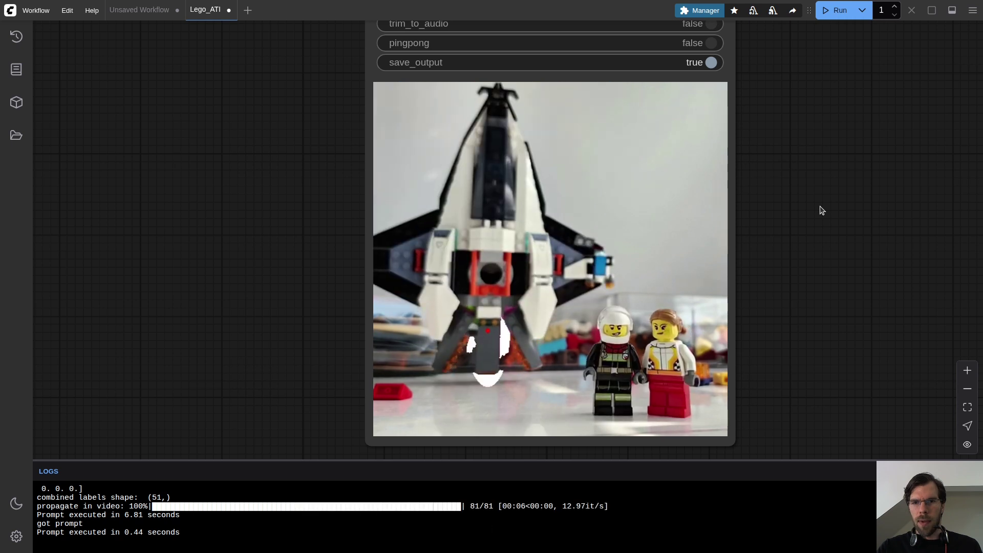
{"action": "scroll", "coordinate": [822, 211], "scroll_direction": "down", "scroll_amount": 3}
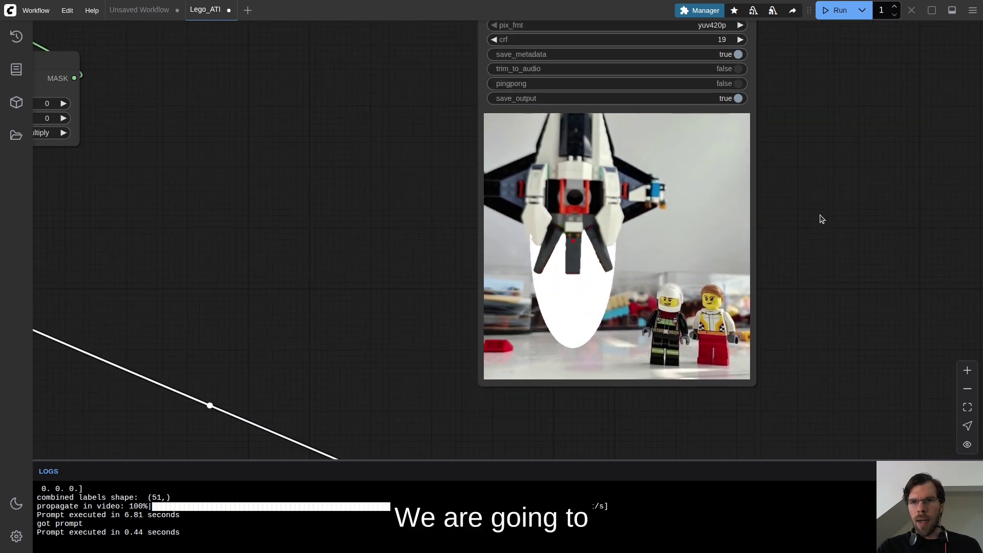
{"action": "scroll", "coordinate": [822, 220], "scroll_direction": "down", "scroll_amount": 2}
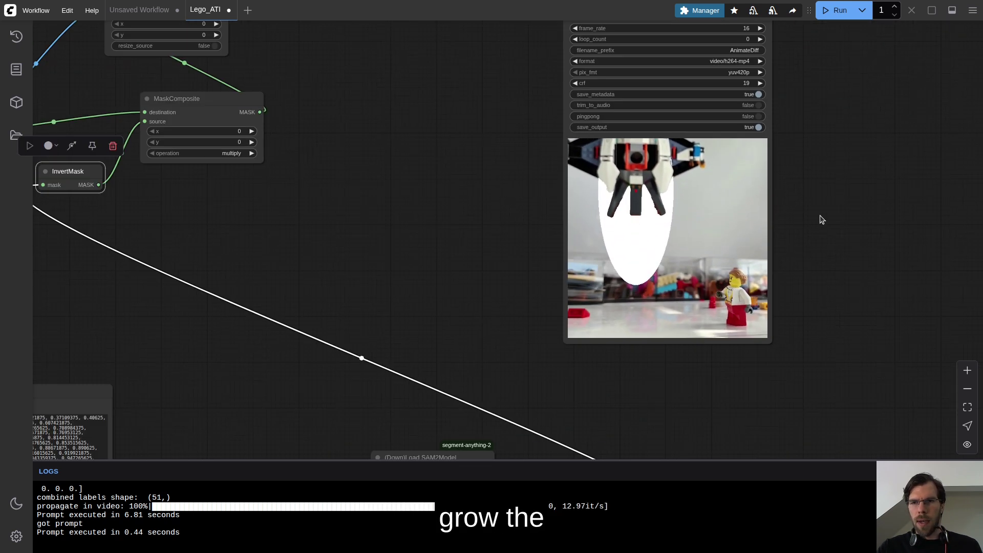
{"action": "scroll", "coordinate": [812, 228], "scroll_direction": "up", "scroll_amount": 1}
{"action": "scroll", "coordinate": [528, 297], "scroll_direction": "up", "scroll_amount": 3}
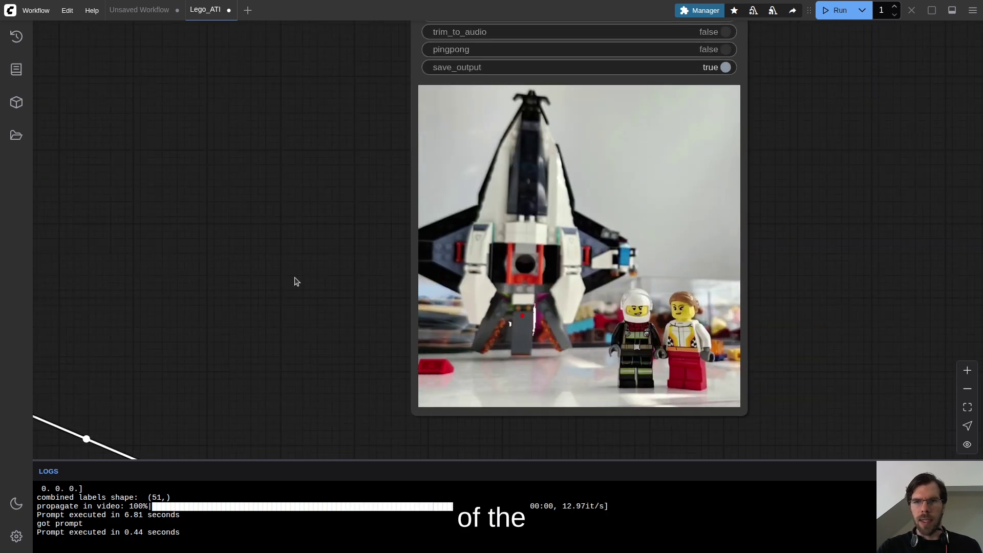
Insert a GrowMask node between the MaskComposite output and ImageCompositeMasked's mask input
{"action": "scroll", "coordinate": [301, 250], "scroll_direction": "down", "scroll_amount": 2}
{"action": "left_click_drag", "start_coordinate": [301, 249], "coordinate": [745, 239]}
{"action": "left_click_drag", "start_coordinate": [621, 214], "coordinate": [529, 254]}
{"action": "double_click", "coordinate": [529, 255]}
{"action": "type", "text": "mask g"}
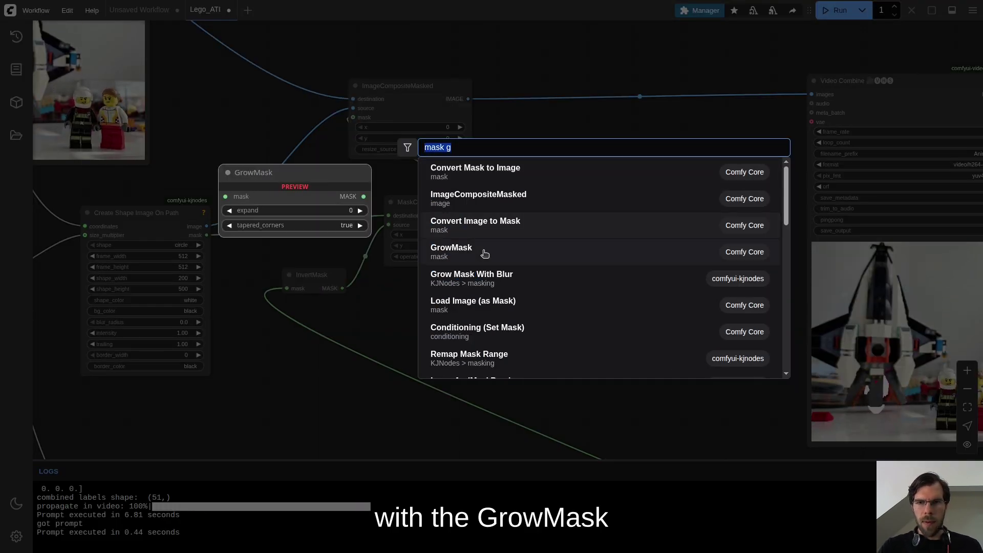
{"action": "left_click", "coordinate": [536, 251]}
{"action": "left_click_drag", "start_coordinate": [504, 215], "coordinate": [534, 256]}
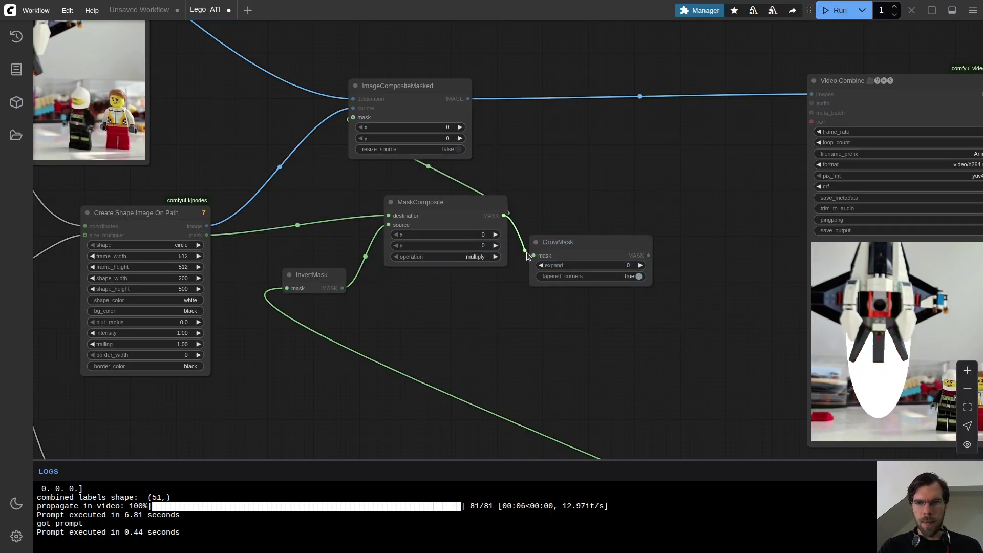
{"action": "left_click_drag", "start_coordinate": [649, 255], "coordinate": [353, 118]}
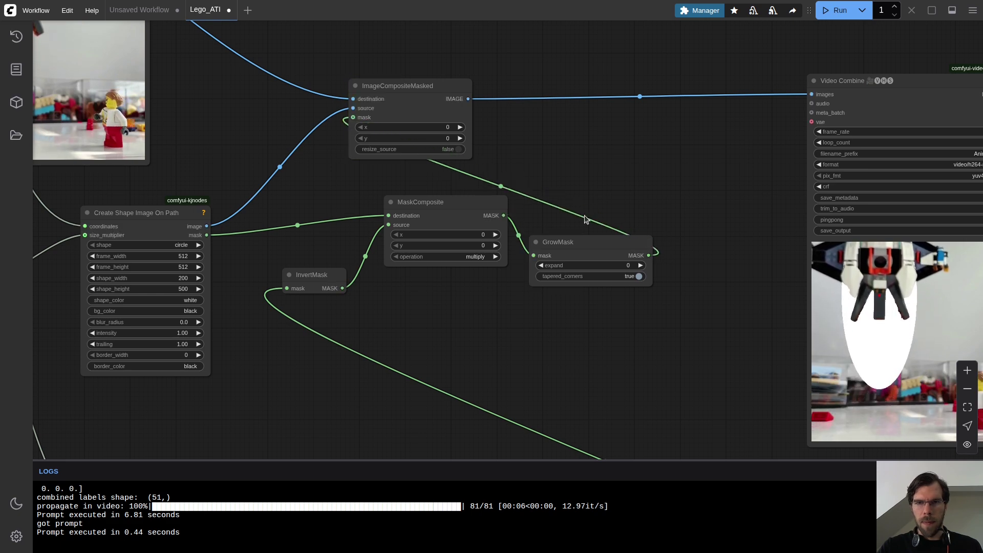
Set GrowMask's expand to 5 and run the workflow to check the composite
{"action": "left_click", "coordinate": [625, 265]}
{"action": "type", "text": "5"}
{"action": "key", "text": "Return"}
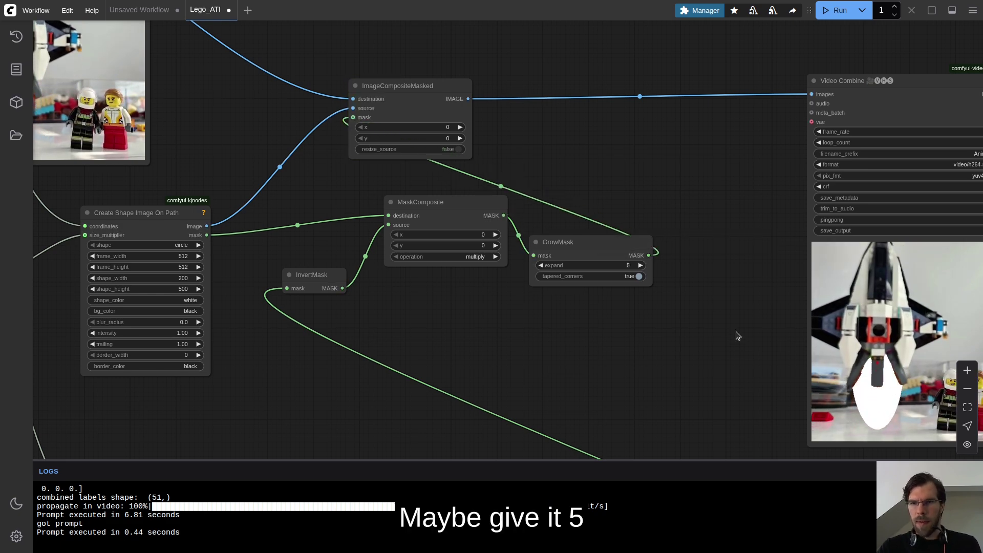
{"action": "left_click_drag", "start_coordinate": [957, 255], "coordinate": [549, 213]}
{"action": "left_click", "coordinate": [832, 11]}
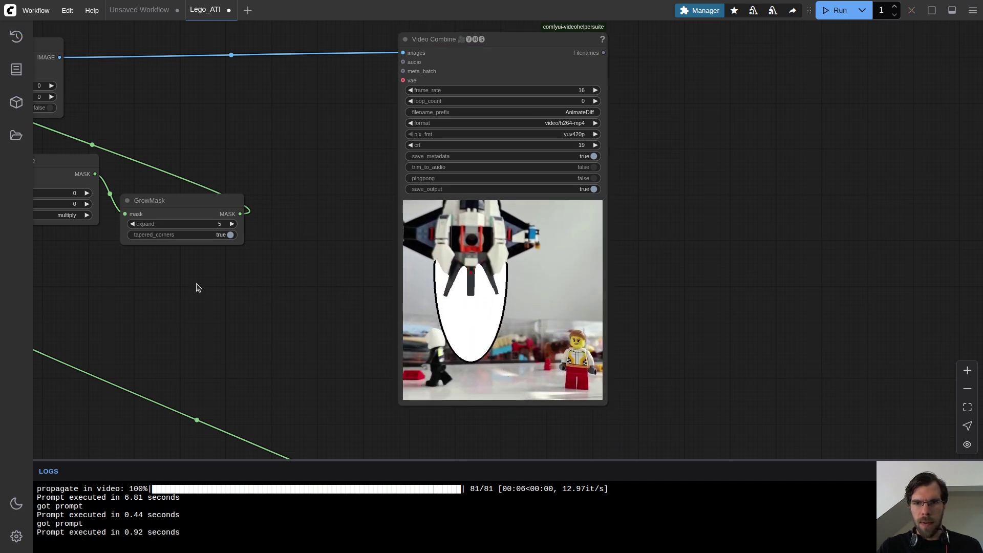
Add a Convert Mask to Image node fed by GrowMask and connect its image to ImageCompositeMasked's source input
{"action": "left_click_drag", "start_coordinate": [163, 283], "coordinate": [338, 282]}
{"action": "left_click_drag", "start_coordinate": [416, 213], "coordinate": [441, 288]}
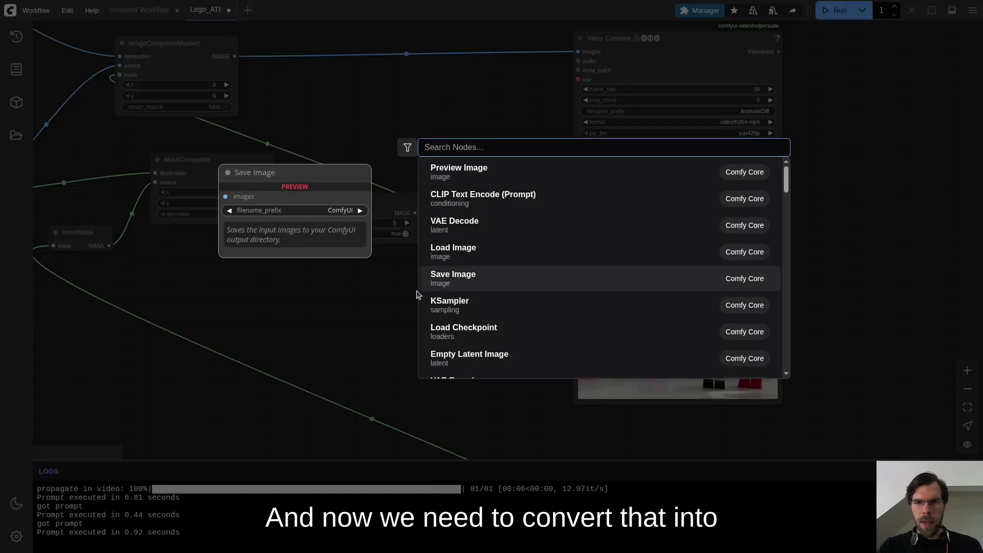
{"action": "type", "text": "convert"}
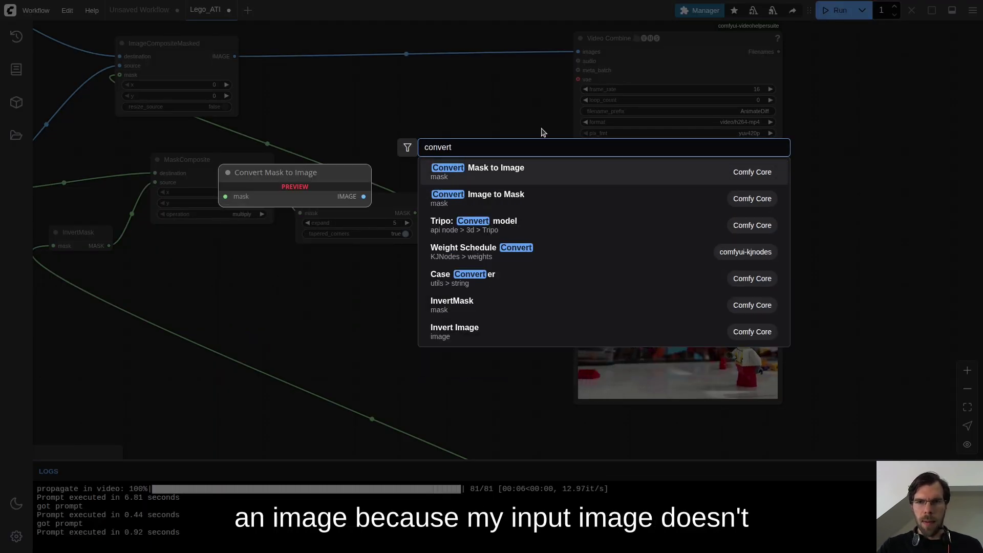
{"action": "left_click", "coordinate": [508, 174]}
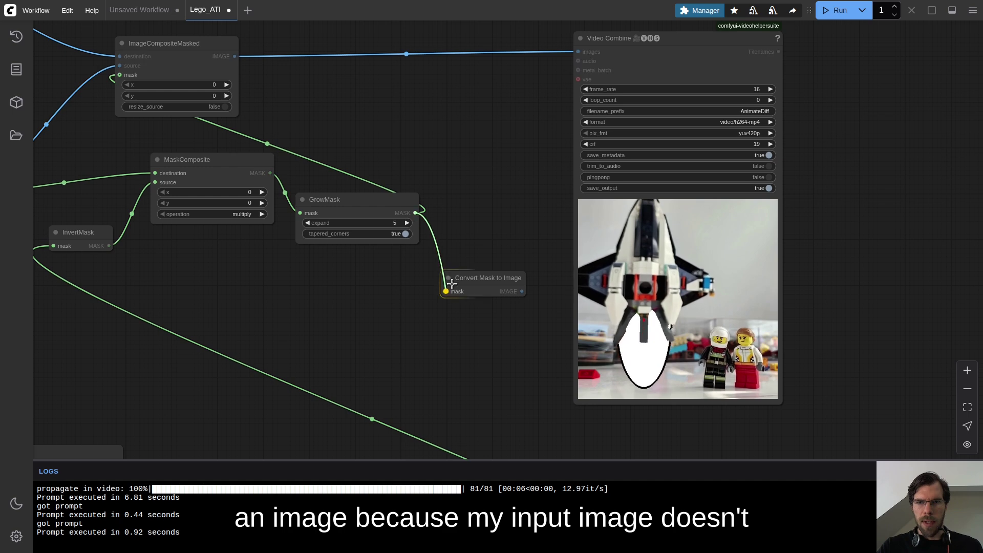
{"action": "left_click_drag", "start_coordinate": [521, 292], "coordinate": [120, 65]}
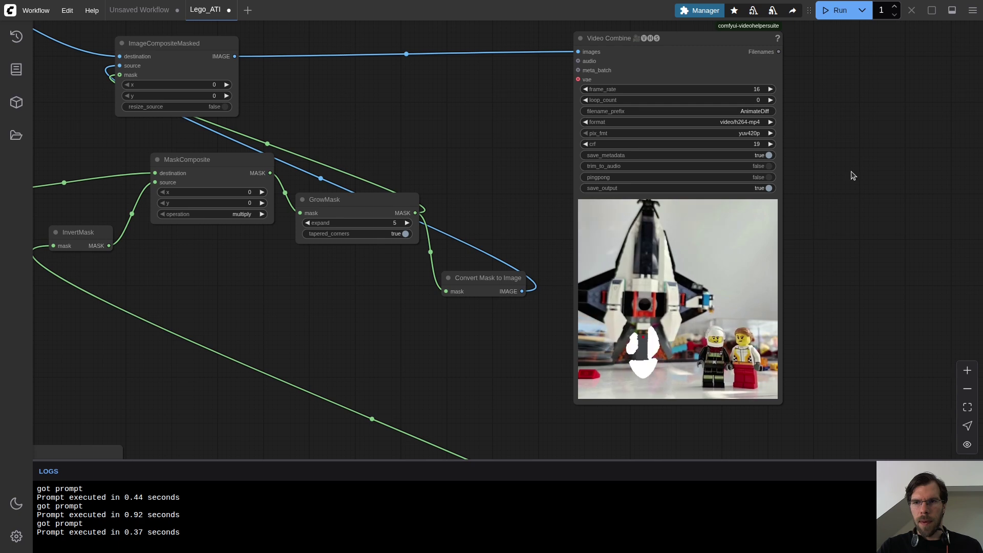
Spread out the Video Combine, ImageCompositeMasked and mask nodes to make room for more nodes before the composite
{"action": "scroll", "coordinate": [830, 208], "scroll_direction": "down", "scroll_amount": 10}
{"action": "left_click_drag", "start_coordinate": [862, 158], "coordinate": [505, 173]}
{"action": "left_click_drag", "start_coordinate": [423, 123], "coordinate": [801, 106]}
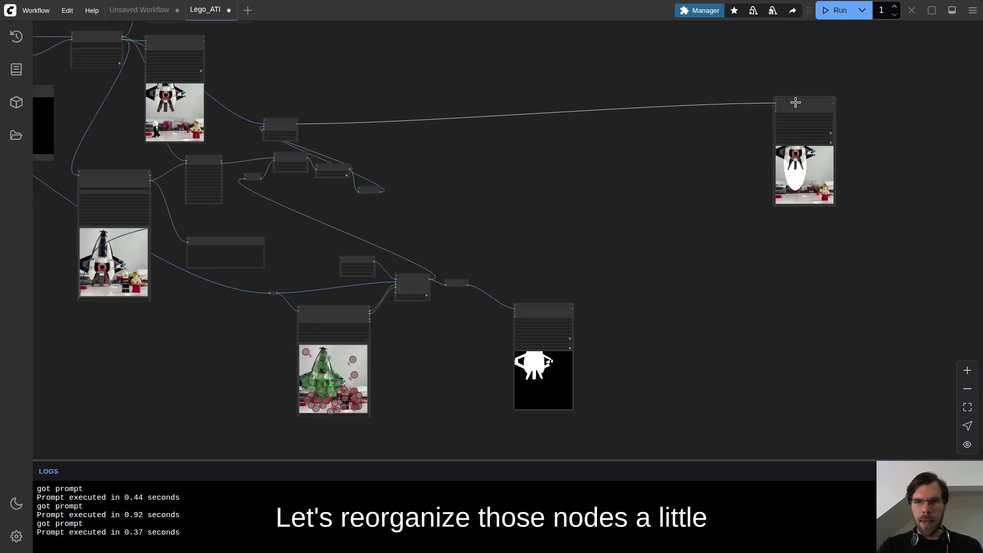
{"action": "left_click_drag", "start_coordinate": [285, 126], "coordinate": [756, 148]}
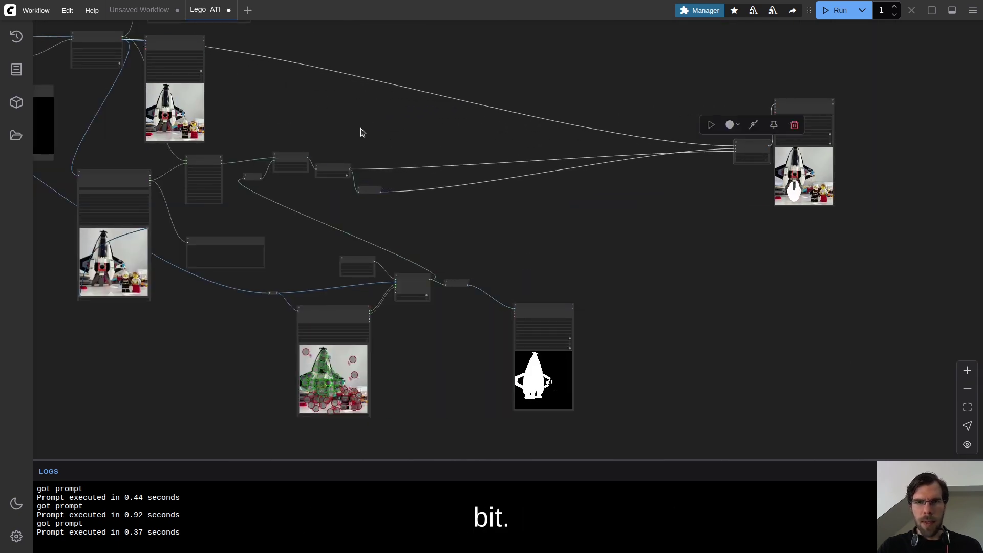
{"action": "left_click_drag", "start_coordinate": [290, 162], "coordinate": [659, 266]}
{"action": "left_click_drag", "start_coordinate": [751, 149], "coordinate": [648, 148]}
{"action": "scroll", "coordinate": [890, 193], "scroll_direction": "up", "scroll_amount": 10}
{"action": "left_click_drag", "start_coordinate": [707, 230], "coordinate": [751, 147]}
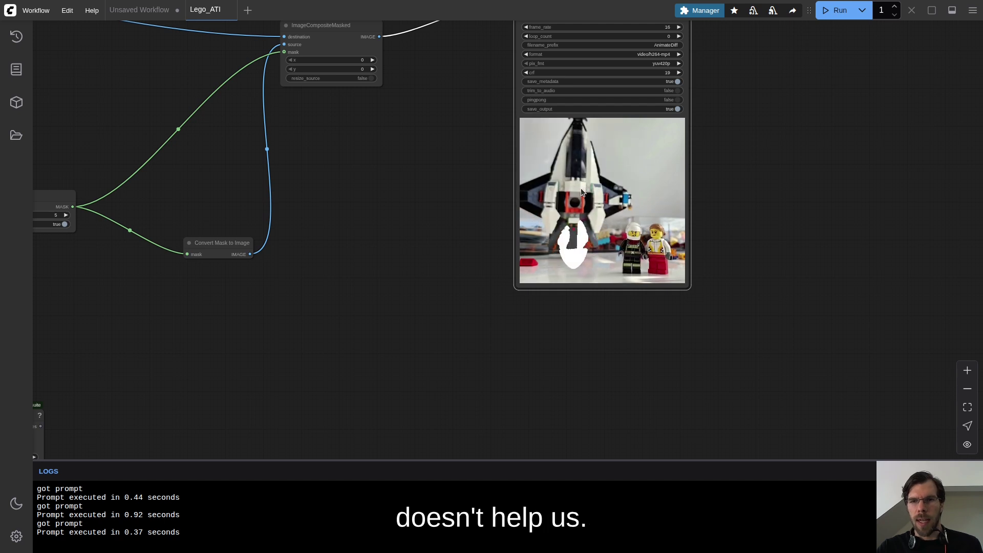
Add a SolidMask node below GrowMask and set its value to 0.50
{"action": "left_click_drag", "start_coordinate": [177, 271], "coordinate": [390, 252]}
{"action": "double_click", "coordinate": [355, 252]}
{"action": "type", "text": "solid"}
{"action": "key", "text": "Return"}
{"action": "scroll", "coordinate": [361, 266], "scroll_direction": "up", "scroll_amount": 3}
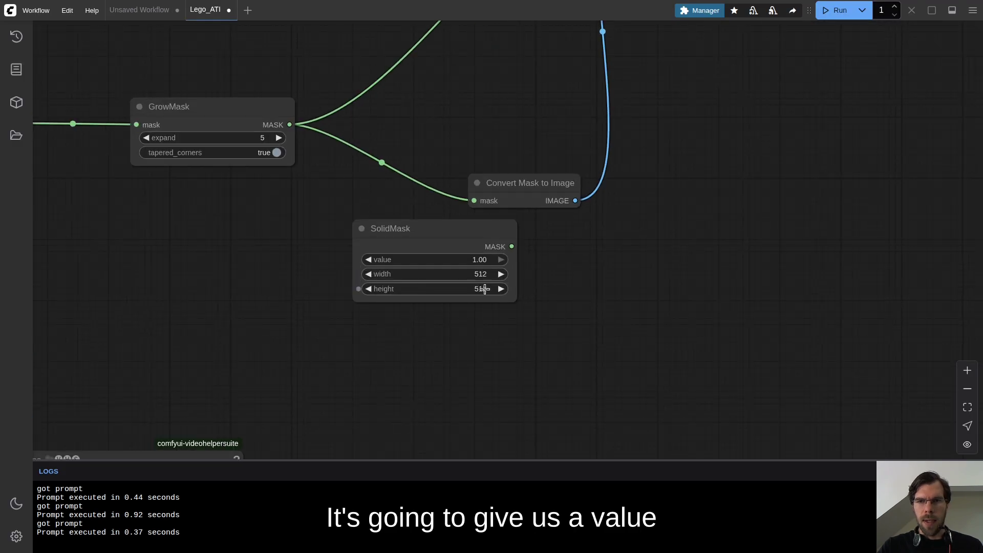
{"action": "left_click_drag", "start_coordinate": [460, 242], "coordinate": [396, 270]}
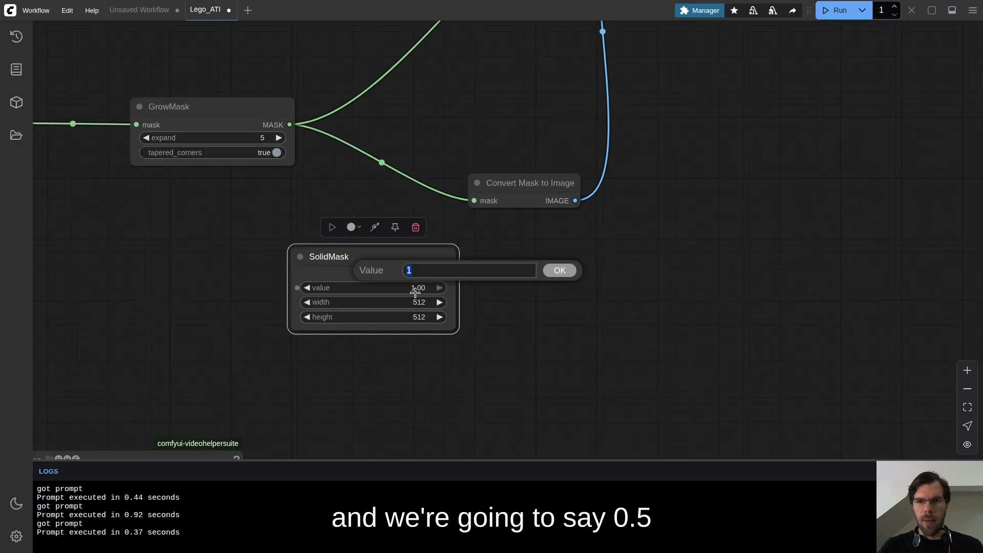
{"action": "type", "text": ".5"}
{"action": "key", "text": "Return"}
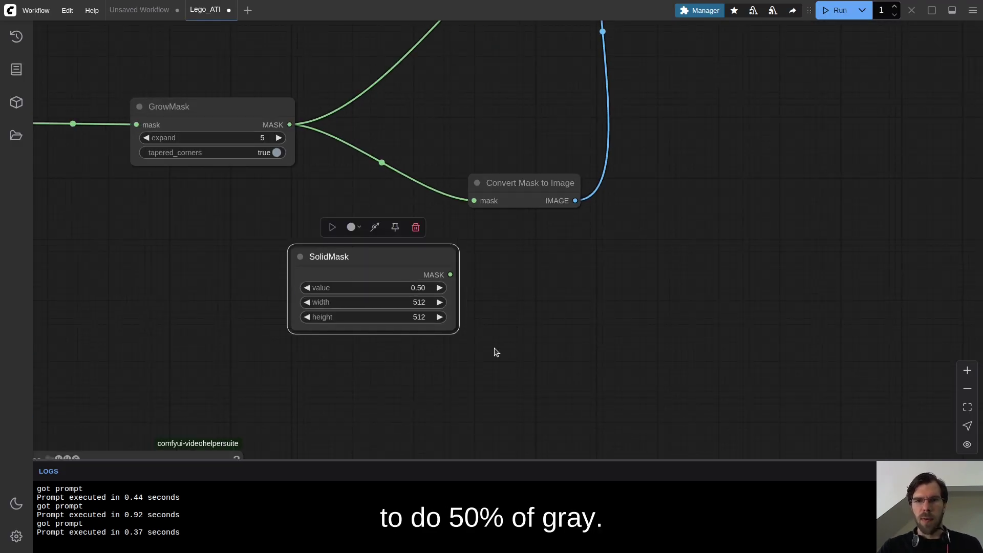
Add a second ImageCompositeMasked node below the Convert Mask to Image node
{"action": "scroll", "coordinate": [528, 306], "scroll_direction": "down", "scroll_amount": 5}
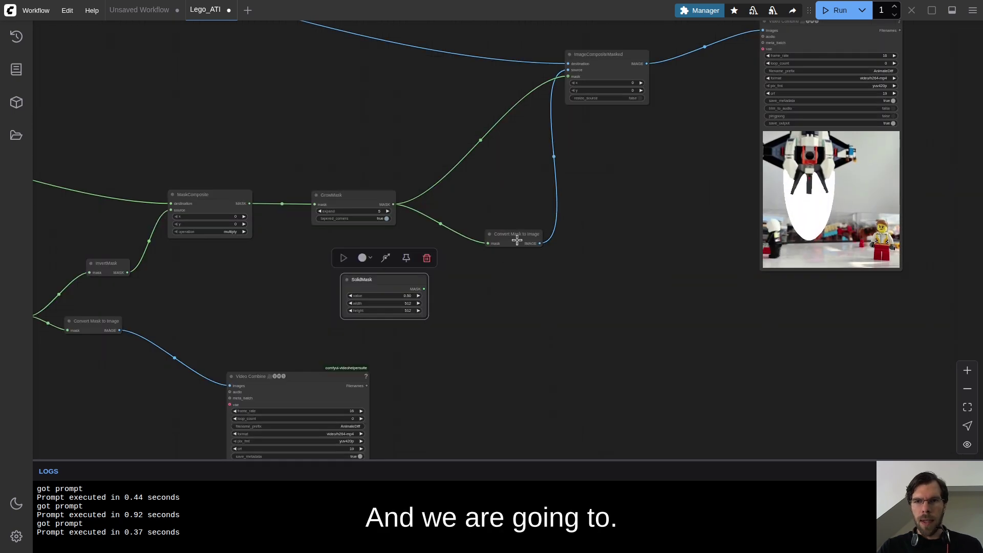
{"action": "scroll", "coordinate": [472, 275], "scroll_direction": "up", "scroll_amount": 5}
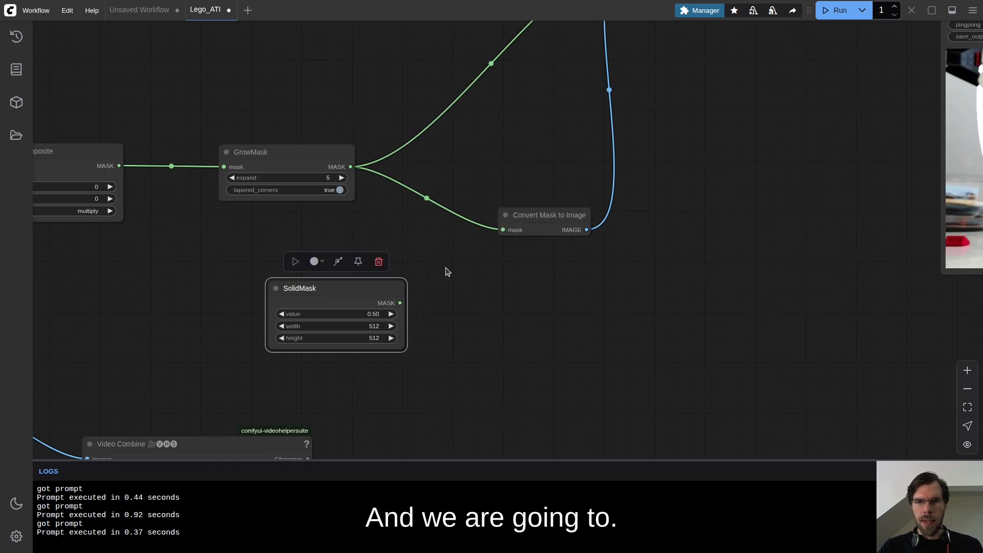
{"action": "double_click", "coordinate": [516, 286]}
{"action": "type", "text": "compos"}
{"action": "key", "text": "Return"}
{"action": "scroll", "coordinate": [557, 357], "scroll_direction": "down", "scroll_amount": 2}
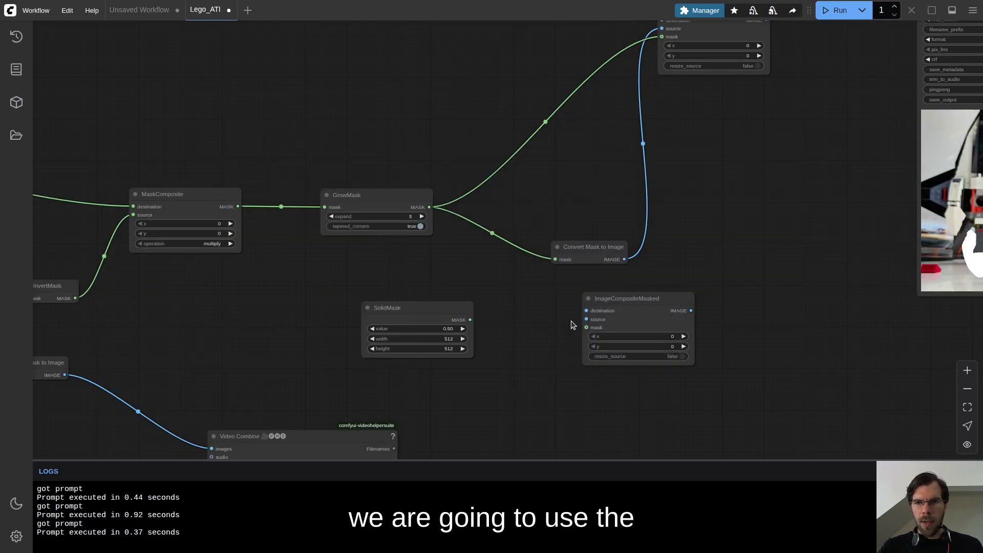
Move SolidMask aside and connect the Convert Mask to Image output to the new ImageCompositeMasked's destination
{"action": "scroll", "coordinate": [573, 326], "scroll_direction": "up", "scroll_amount": 5}
{"action": "left_click_drag", "start_coordinate": [352, 307], "coordinate": [253, 312]}
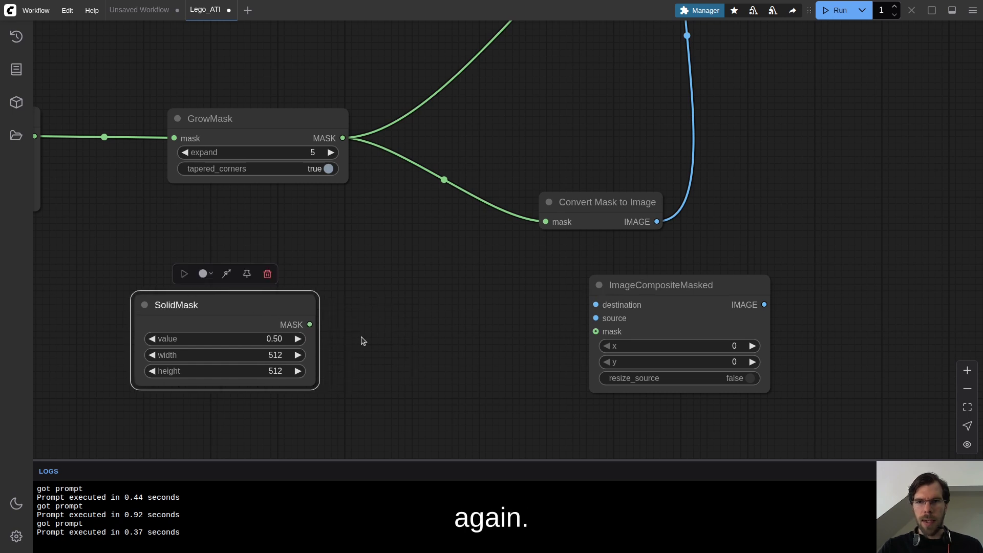
{"action": "scroll", "coordinate": [484, 293], "scroll_direction": "down", "scroll_amount": 5}
{"action": "left_click_drag", "start_coordinate": [583, 240], "coordinate": [527, 213]}
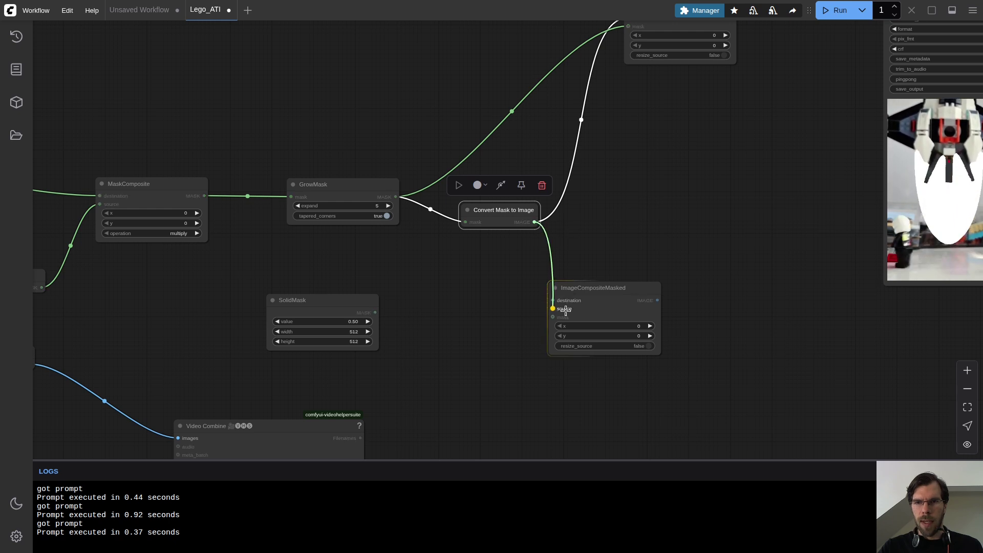
{"action": "left_click_drag", "start_coordinate": [579, 291], "coordinate": [606, 267]}
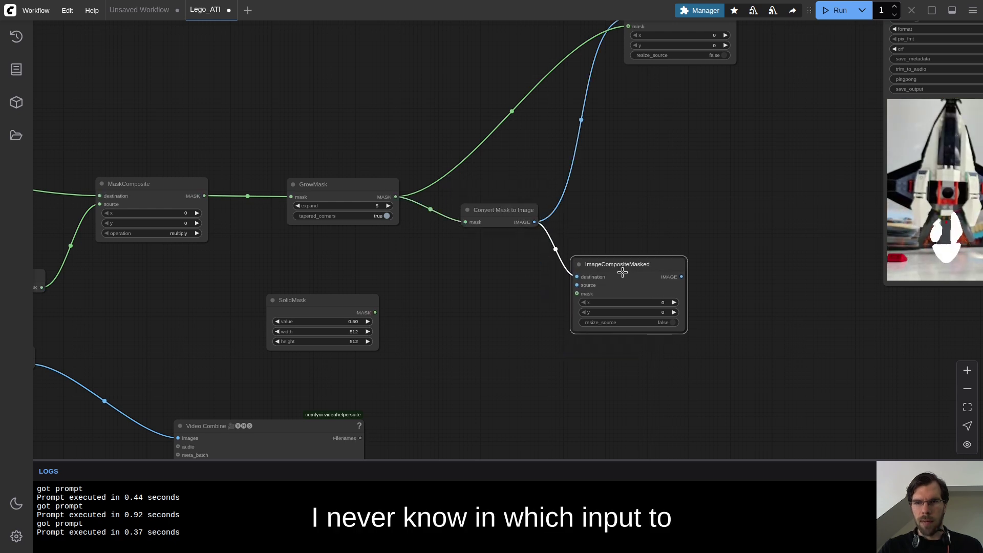
Add a Convert Mask to Image node fed by SolidMask and connect its image to the new ImageCompositeMasked's source
{"action": "scroll", "coordinate": [539, 286], "scroll_direction": "up", "scroll_amount": 4}
{"action": "left_click_drag", "start_coordinate": [483, 181], "coordinate": [467, 172]}
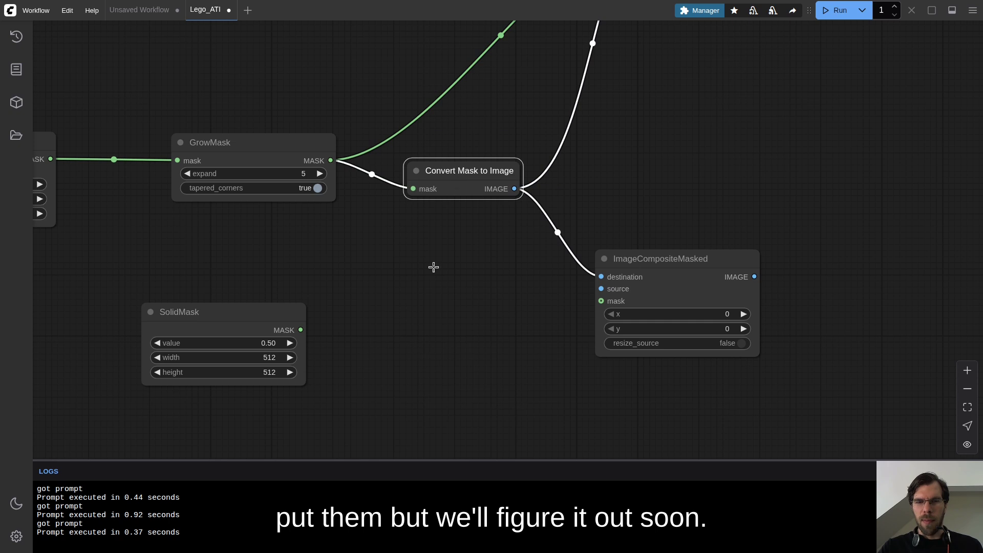
{"action": "double_click", "coordinate": [324, 327]}
{"action": "type", "text": "conver"}
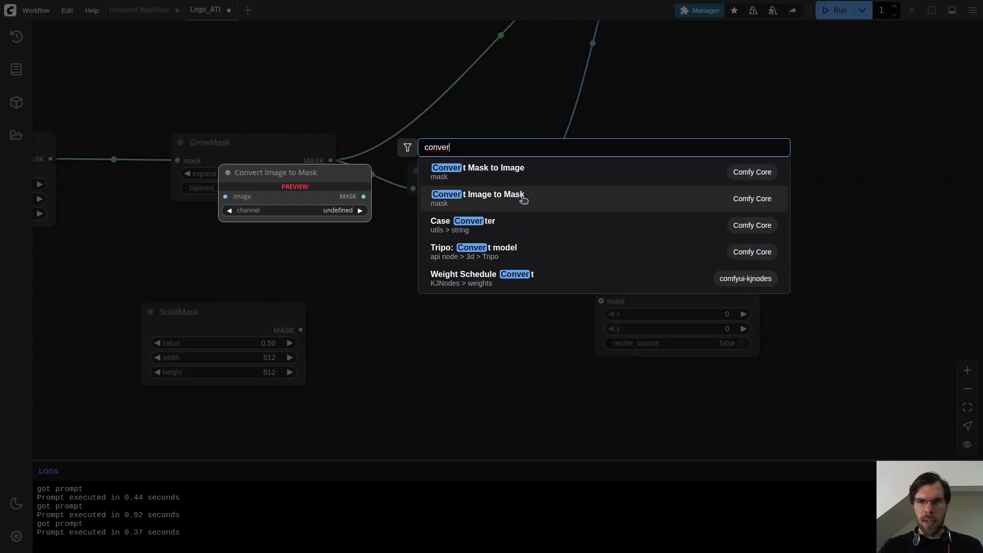
{"action": "left_click", "coordinate": [481, 172]}
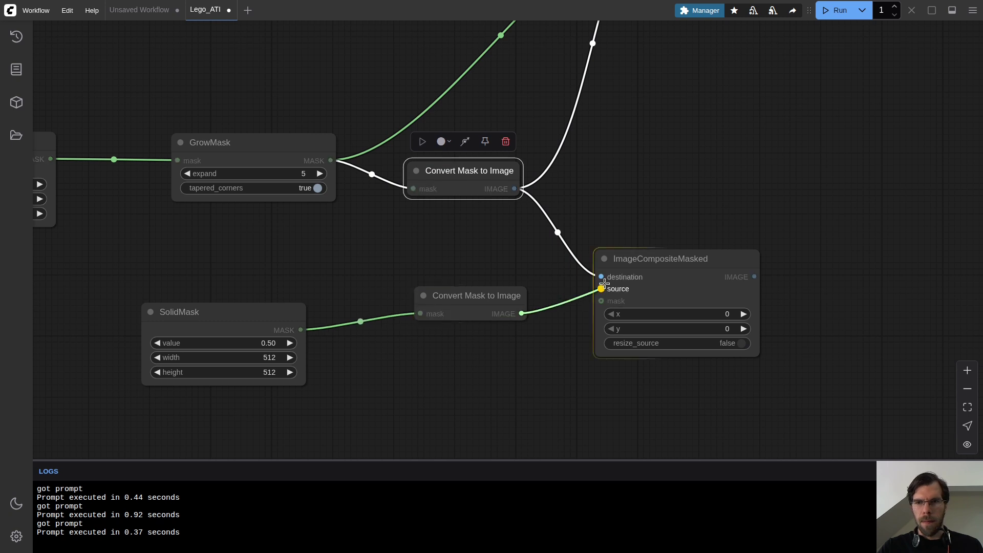
{"action": "left_click_drag", "start_coordinate": [461, 295], "coordinate": [443, 276]}
Connect GrowMask to the new ImageCompositeMasked's mask, feed its image into the original composite's source, and run the workflow
{"action": "scroll", "coordinate": [745, 165], "scroll_direction": "down", "scroll_amount": 4}
{"action": "left_click_drag", "start_coordinate": [746, 165], "coordinate": [588, 266]}
{"action": "left_click_drag", "start_coordinate": [596, 342], "coordinate": [537, 86]}
{"action": "left_click_drag", "start_coordinate": [598, 93], "coordinate": [599, 94]}
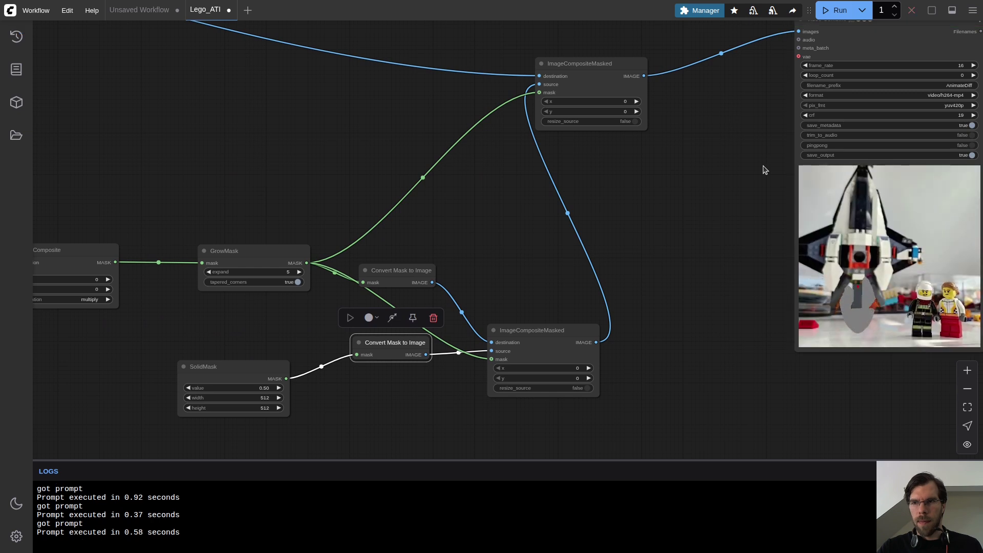
{"action": "left_click_drag", "start_coordinate": [777, 199], "coordinate": [725, 188]}
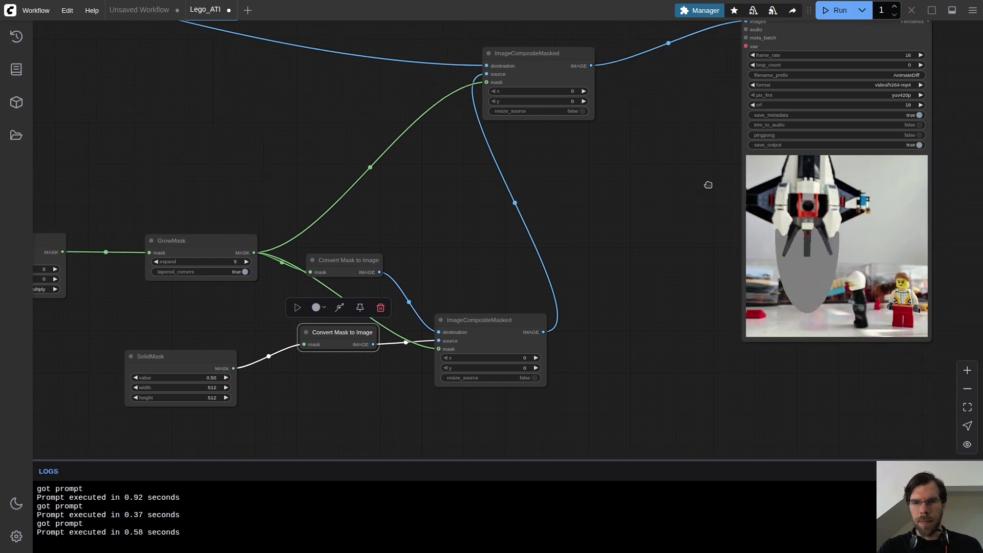
Tidy the two ImageCompositeMasked and two Convert Mask to Image nodes so their connections are clearly separated
{"action": "left_click_drag", "start_coordinate": [487, 322], "coordinate": [486, 248]}
{"action": "left_click_drag", "start_coordinate": [380, 259], "coordinate": [410, 225]}
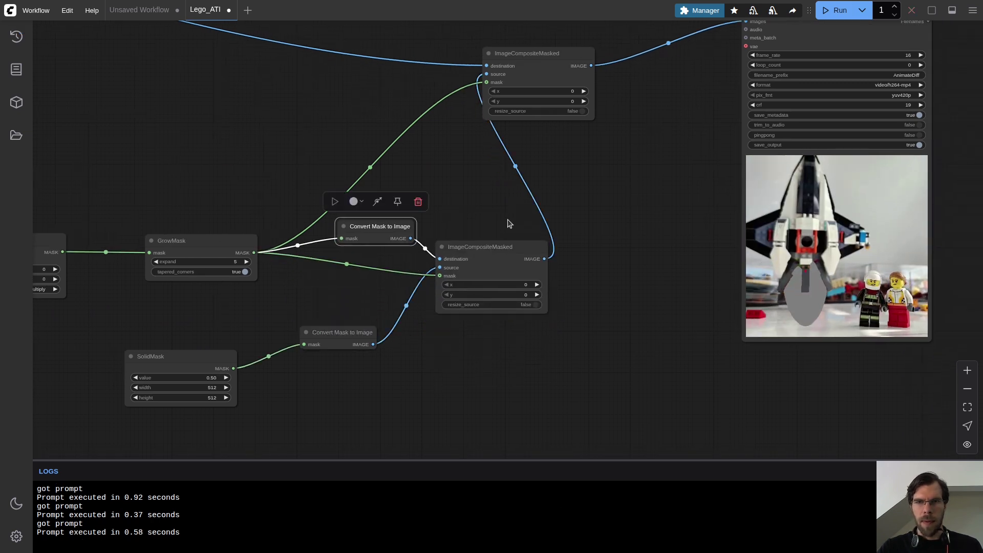
{"action": "left_click_drag", "start_coordinate": [512, 54], "coordinate": [601, 63]}
{"action": "left_click_drag", "start_coordinate": [481, 247], "coordinate": [484, 259]}
{"action": "left_click_drag", "start_coordinate": [338, 332], "coordinate": [331, 327]}
{"action": "left_click_drag", "start_coordinate": [613, 351], "coordinate": [487, 295]}
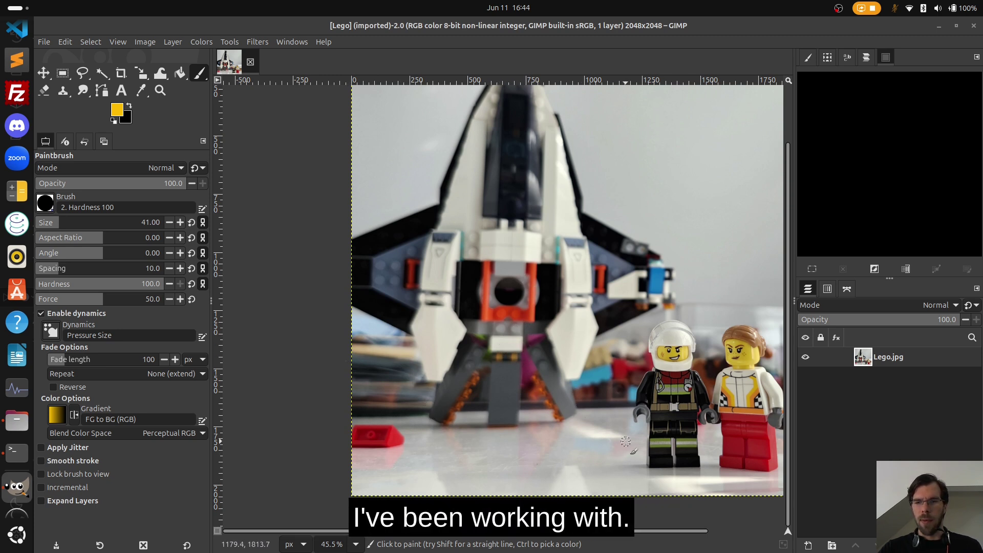
In GIMP, add a transparent layer above Lego.jpg and paint a red flame with yellow strokes under the spaceship
{"action": "left_click", "coordinate": [810, 545]}
{"action": "left_click", "coordinate": [667, 111]}
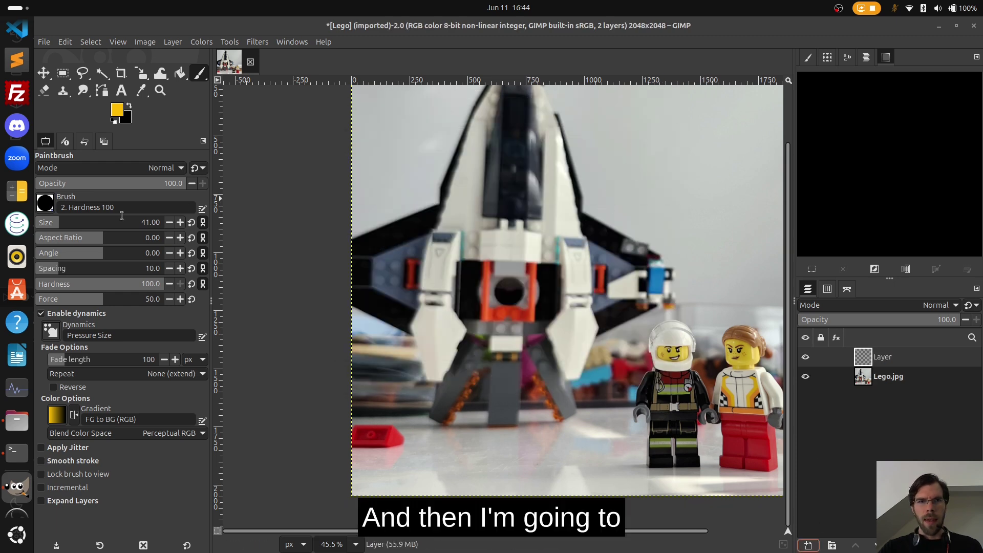
{"action": "left_click", "coordinate": [117, 110]}
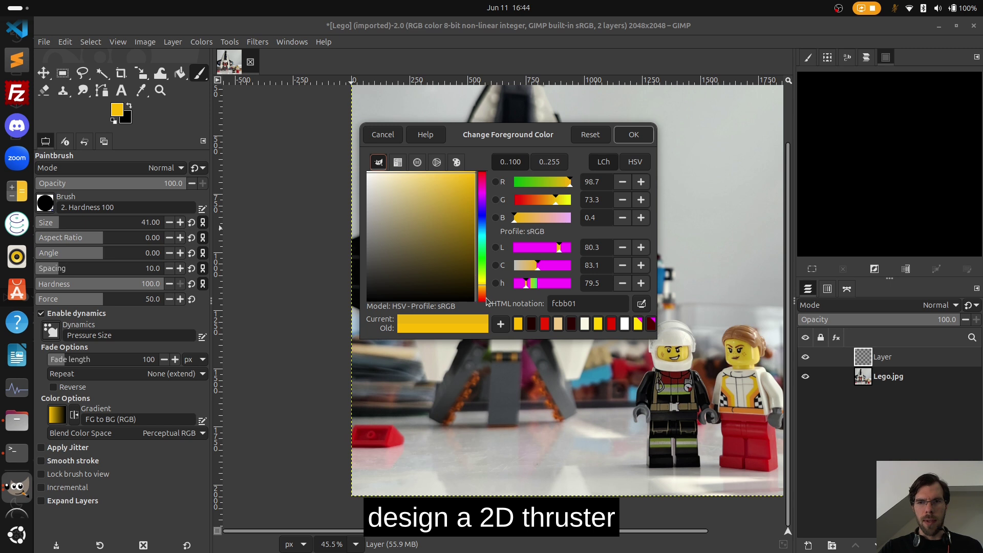
{"action": "left_click", "coordinate": [484, 175]}
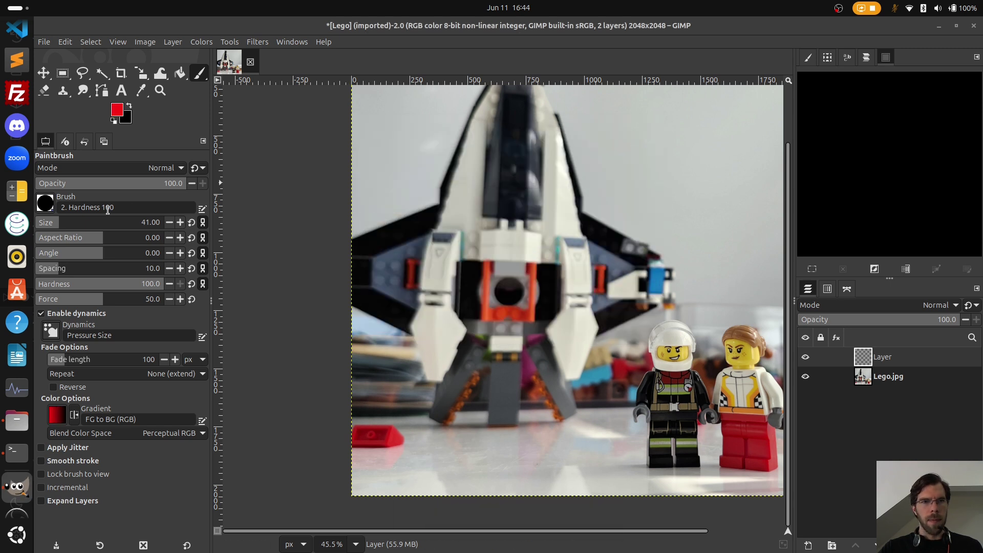
{"action": "mouse_move", "coordinate": [490, 388]}
{"action": "left_mouse_down"}
{"action": "mouse_move", "coordinate": [488, 430]}
{"action": "mouse_move", "coordinate": [518, 443]}
{"action": "left_mouse_up"}
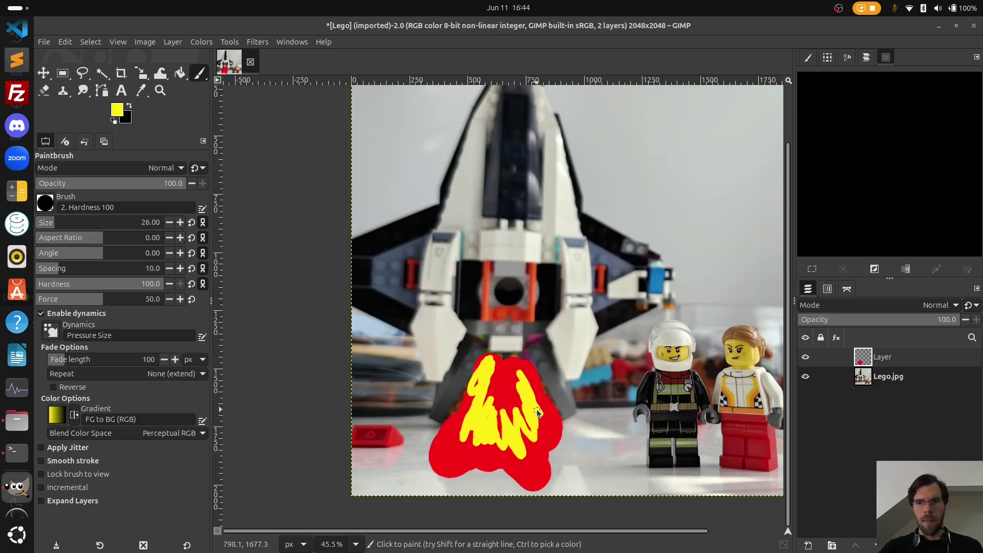
Paint a near-white core in the flame, and choose a very dark red foreground color for its outer strokes
{"action": "left_click", "coordinate": [117, 109]}
{"action": "left_click_drag", "start_coordinate": [507, 359], "coordinate": [501, 418]}
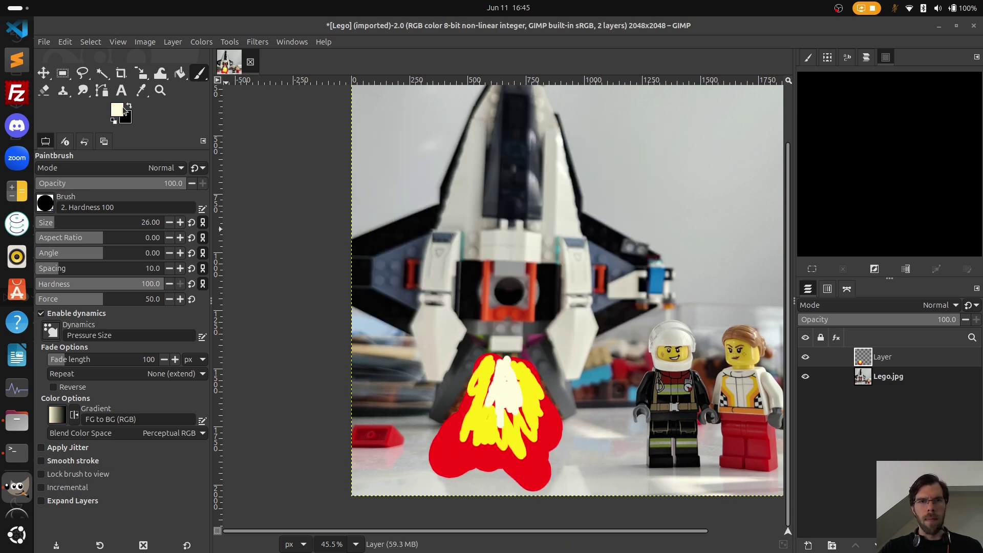
{"action": "left_click", "coordinate": [117, 110]}
{"action": "left_click", "coordinate": [438, 279]}
{"action": "key", "text": "Return"}
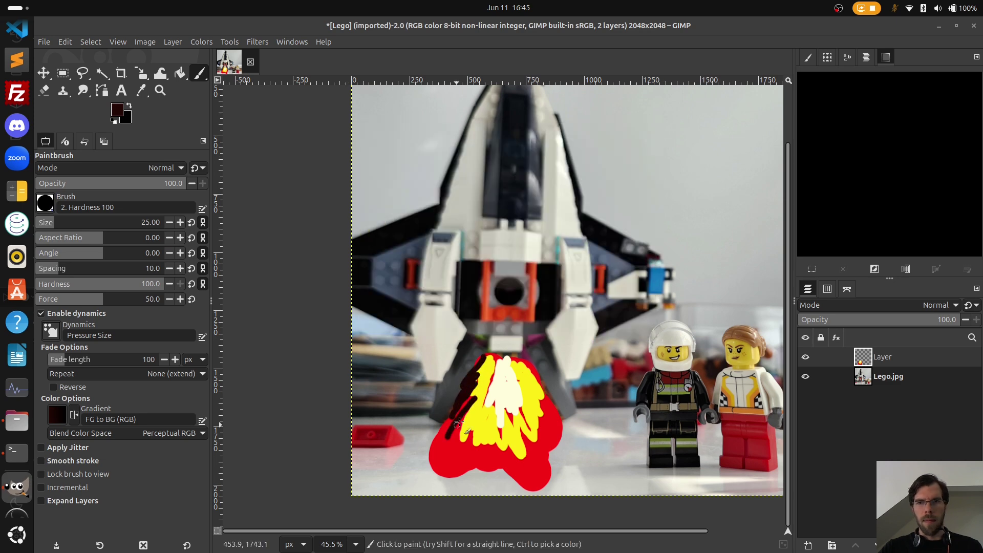
Choose a pale yellow foreground color and paint strokes over the middle of the flame
{"action": "left_click", "coordinate": [117, 110]}
{"action": "left_click", "coordinate": [478, 230]}
{"action": "left_click", "coordinate": [389, 184]}
{"action": "key", "text": "Return"}
{"action": "left_click_drag", "start_coordinate": [508, 423], "coordinate": [524, 390]}
{"action": "scroll", "coordinate": [584, 295], "scroll_direction": "down", "scroll_amount": 1}
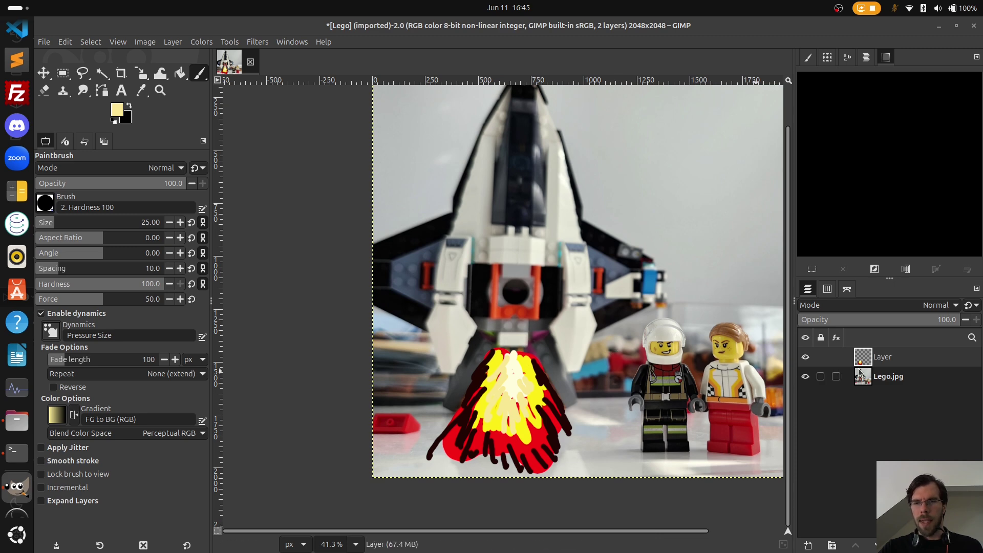
Hide the Lego.jpg layer and export the flame as ThursterFX into the ComfyUI2505 input folder
{"action": "left_click", "coordinate": [805, 377]}
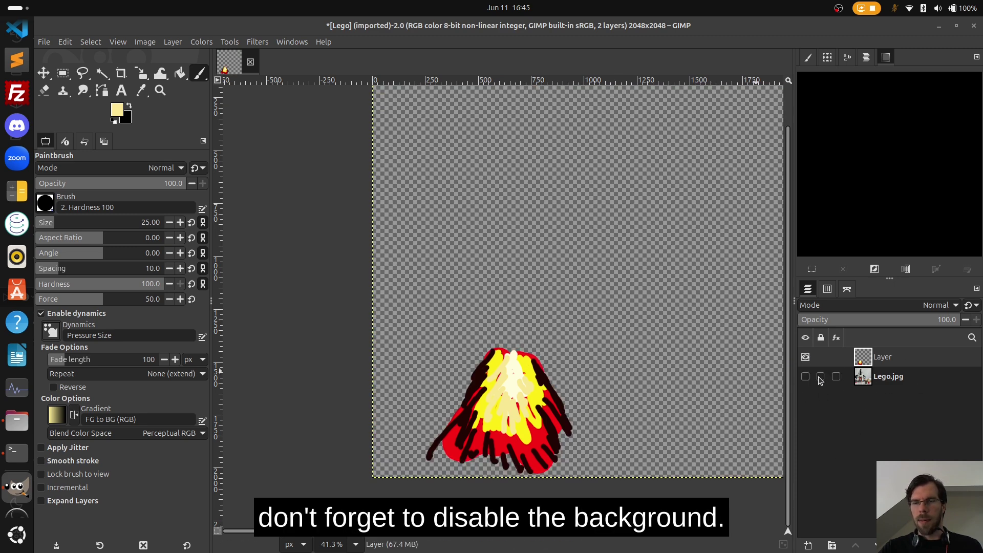
{"action": "key", "text": "ctrl+shift+e"}
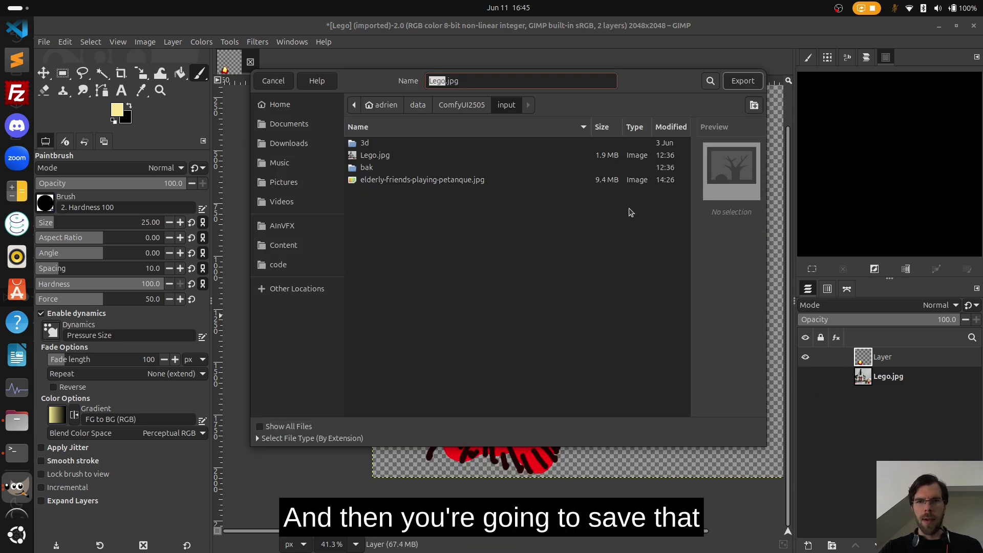
{"action": "type", "text": "Thursht"}
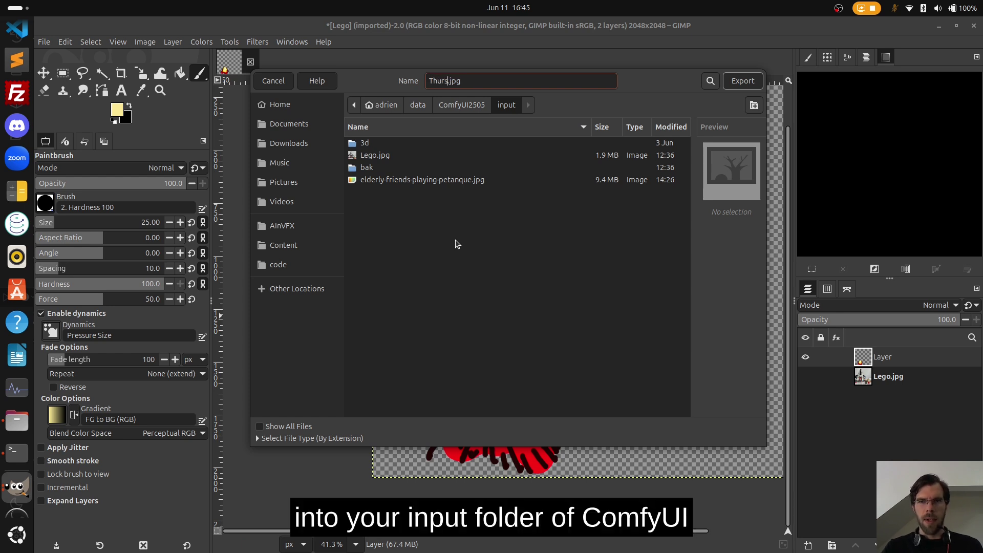
{"action": "type", "text": "terFX"}
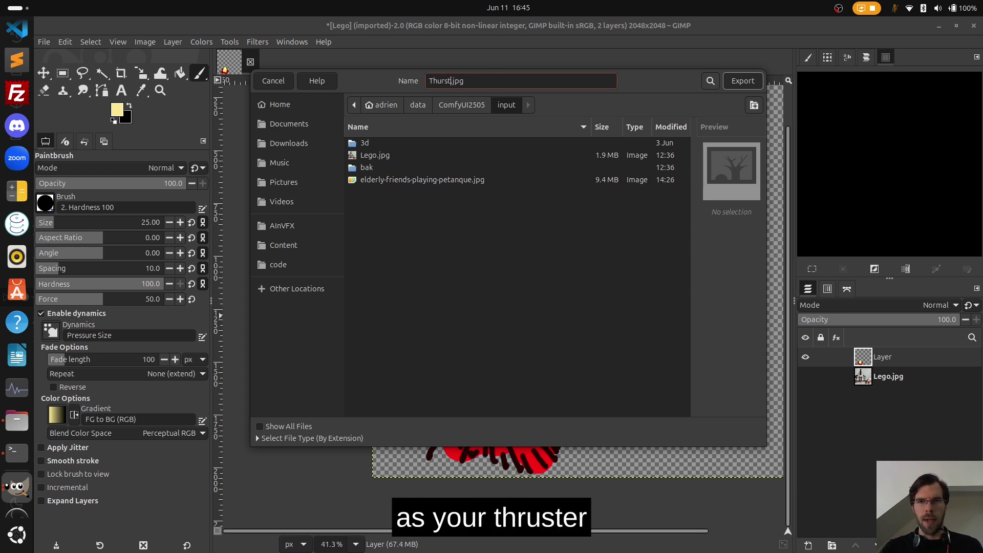
{"action": "left_click", "coordinate": [741, 87]}
{"action": "key", "text": "Return"}
Switch to ComfyUI, open the wanvideo_1_3B_VACE_examples_03 template from ComfyUI-WanVideoWrapper, and dismiss the missing node notice
{"action": "key", "text": "alt+Tab"}
{"action": "key", "text": "alt+Tab"}
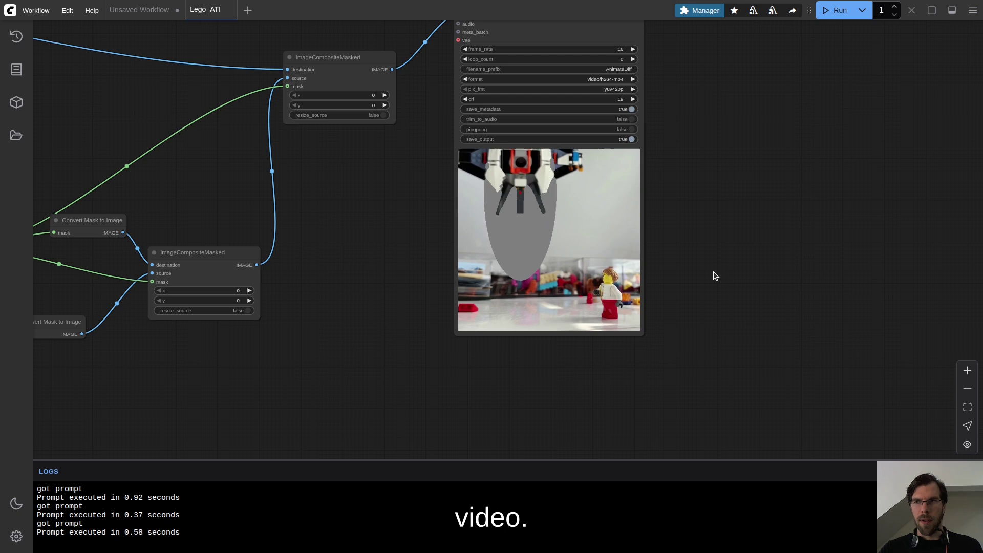
{"action": "scroll", "coordinate": [448, 280], "scroll_direction": "down", "scroll_amount": 8}
{"action": "left_click", "coordinate": [52, 14]}
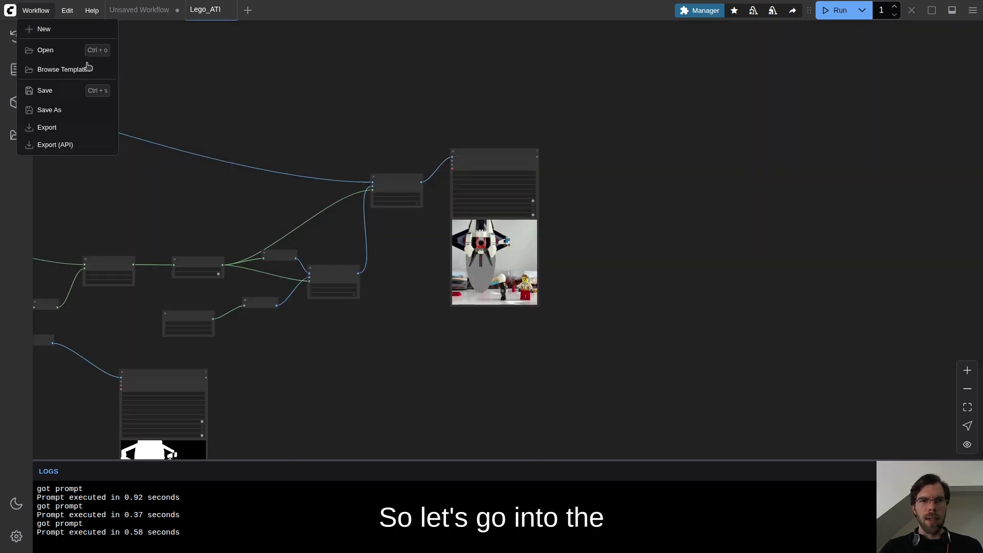
{"action": "left_click", "coordinate": [71, 73]}
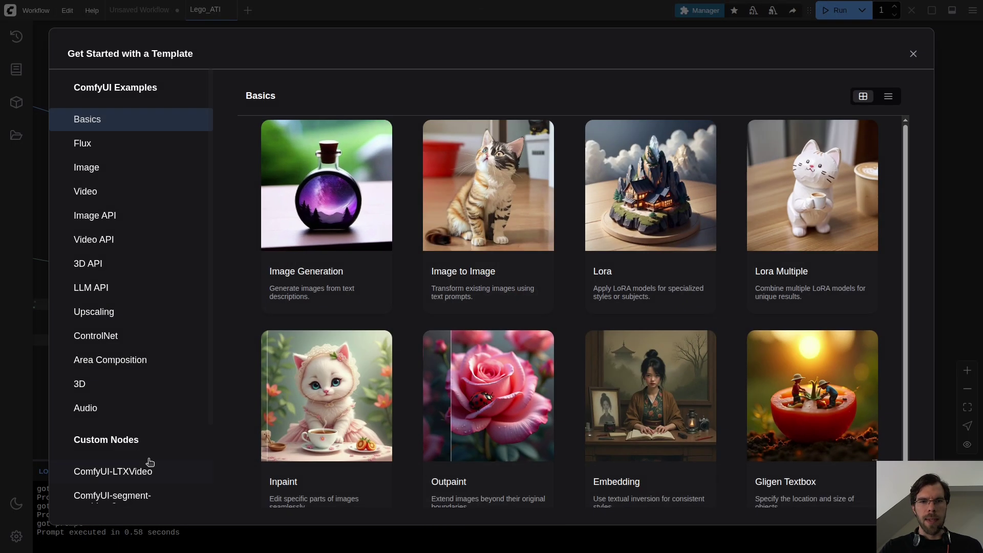
{"action": "scroll", "coordinate": [121, 467], "scroll_direction": "down", "scroll_amount": 3}
{"action": "left_click", "coordinate": [117, 470]}
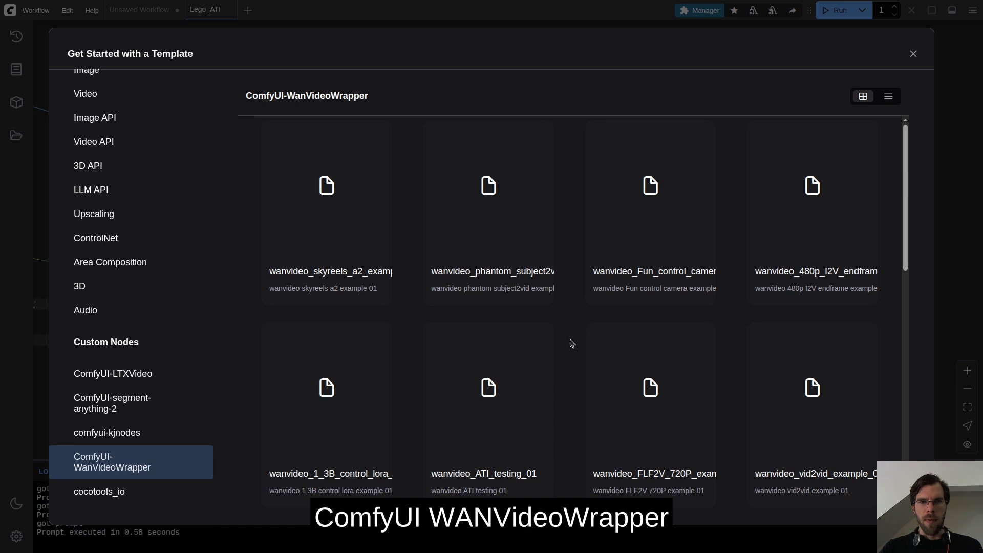
{"action": "scroll", "coordinate": [572, 343], "scroll_direction": "down", "scroll_amount": 10}
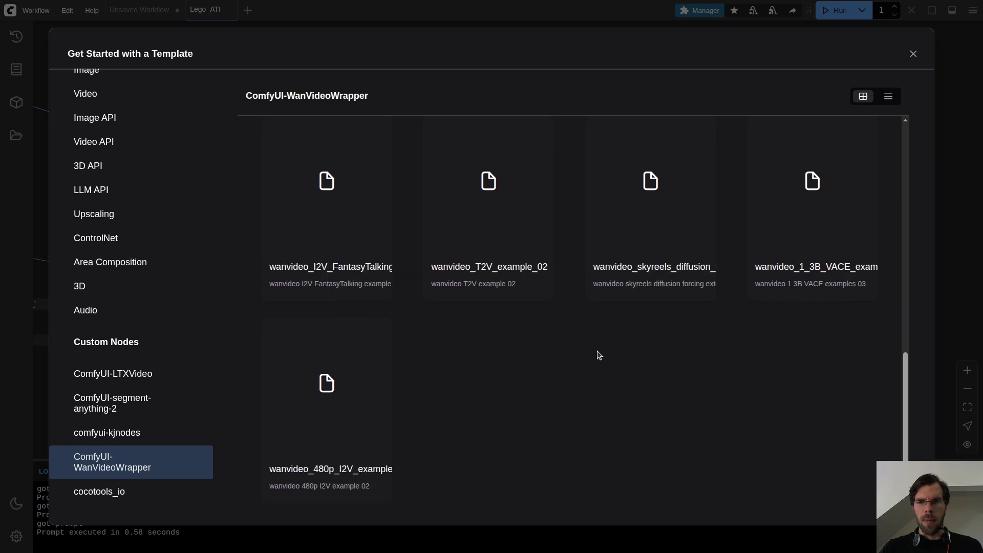
{"action": "left_click", "coordinate": [815, 201]}
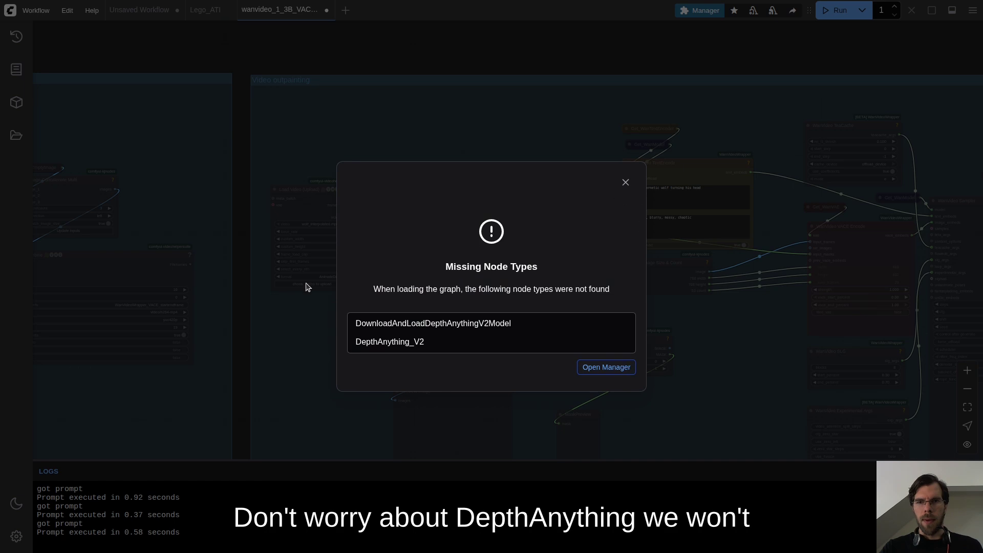
{"action": "left_click", "coordinate": [626, 183]}
Delete all groups and nodes in the template except the Models and Video outpainting groups
{"action": "scroll", "coordinate": [422, 140], "scroll_direction": "down", "scroll_amount": 8}
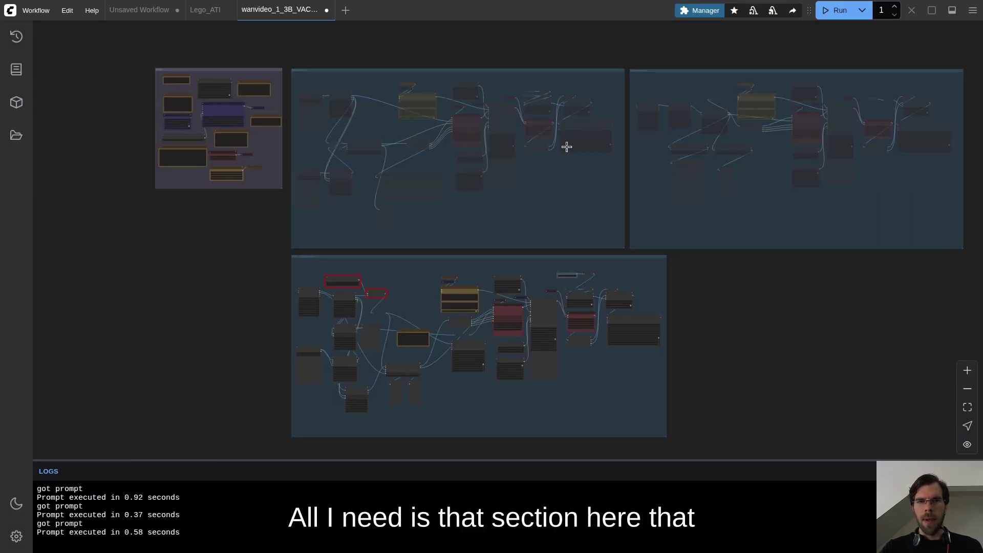
{"action": "scroll", "coordinate": [536, 138], "scroll_direction": "up", "scroll_amount": 15}
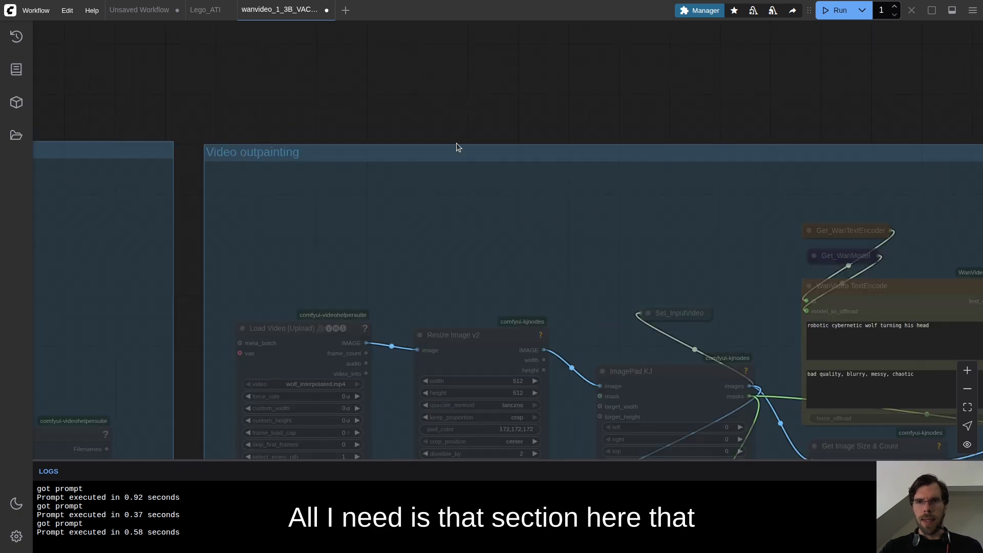
{"action": "scroll", "coordinate": [229, 109], "scroll_direction": "down", "scroll_amount": 12}
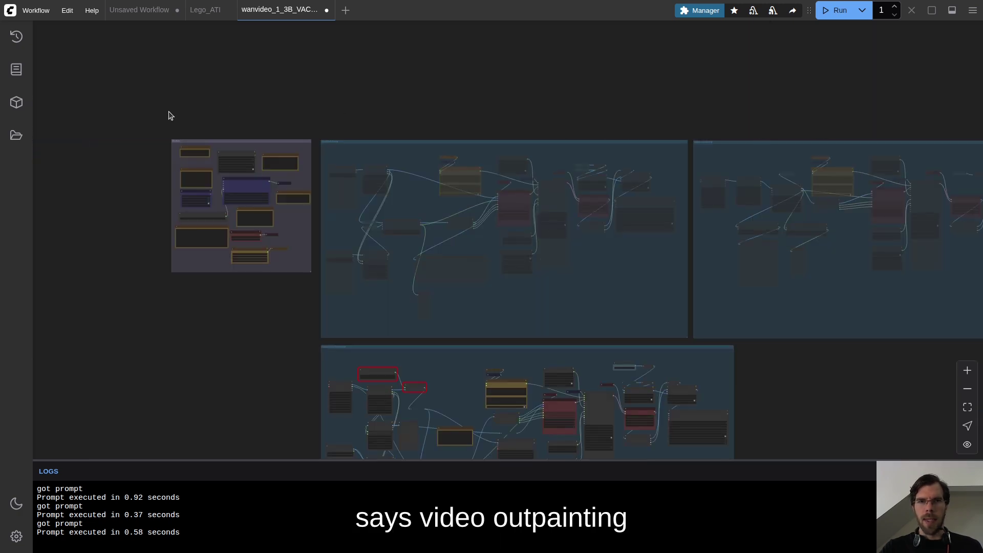
{"action": "scroll", "coordinate": [287, 214], "scroll_direction": "up", "scroll_amount": 16}
{"action": "scroll", "coordinate": [182, 132], "scroll_direction": "down", "scroll_amount": 15}
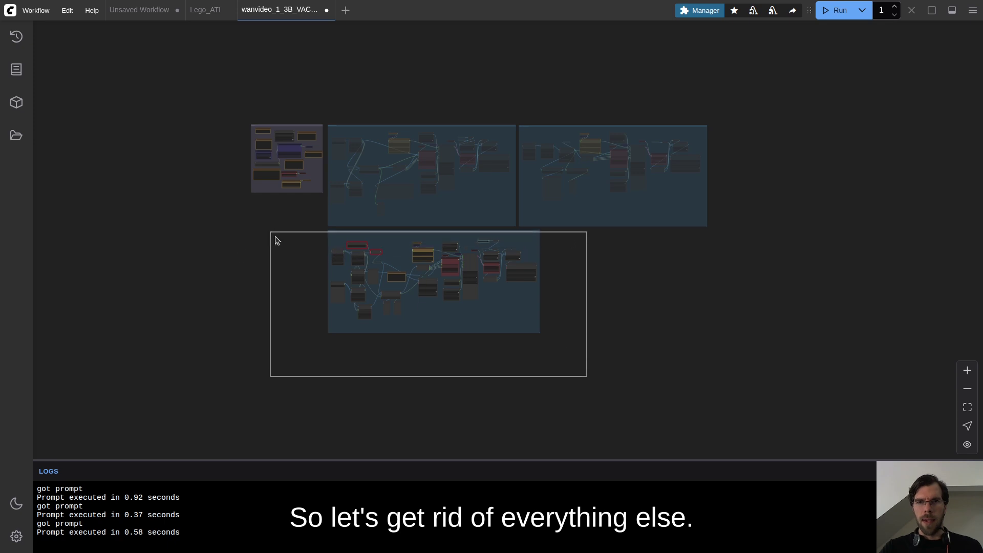
{"action": "left_click_drag", "start_coordinate": [275, 240], "coordinate": [276, 241]}
{"action": "key", "text": "Delete"}
{"action": "left_click", "coordinate": [354, 128]}
{"action": "key", "text": "Delete"}
{"action": "left_click", "coordinate": [444, 233]}
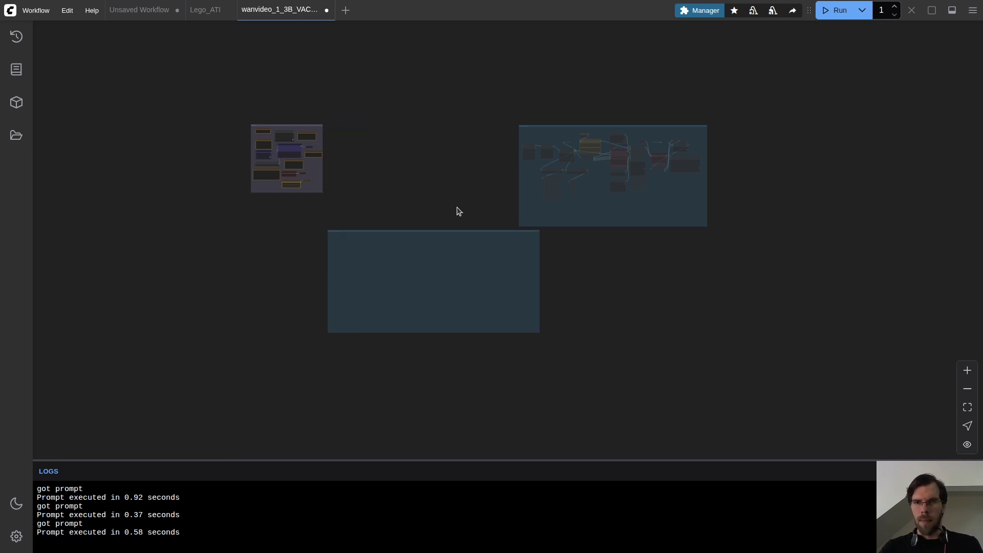
{"action": "key", "text": "Delete"}
Copy the Models and Video outpainting groups into the Lego_ATI workflow, placing them to the right of the final Video Combine node
{"action": "left_click", "coordinate": [296, 136]}
{"action": "scroll", "coordinate": [357, 118], "scroll_direction": "up", "scroll_amount": 6}
{"action": "scroll", "coordinate": [465, 150], "scroll_direction": "down", "scroll_amount": 6}
{"action": "key", "text": "ctrl+a"}
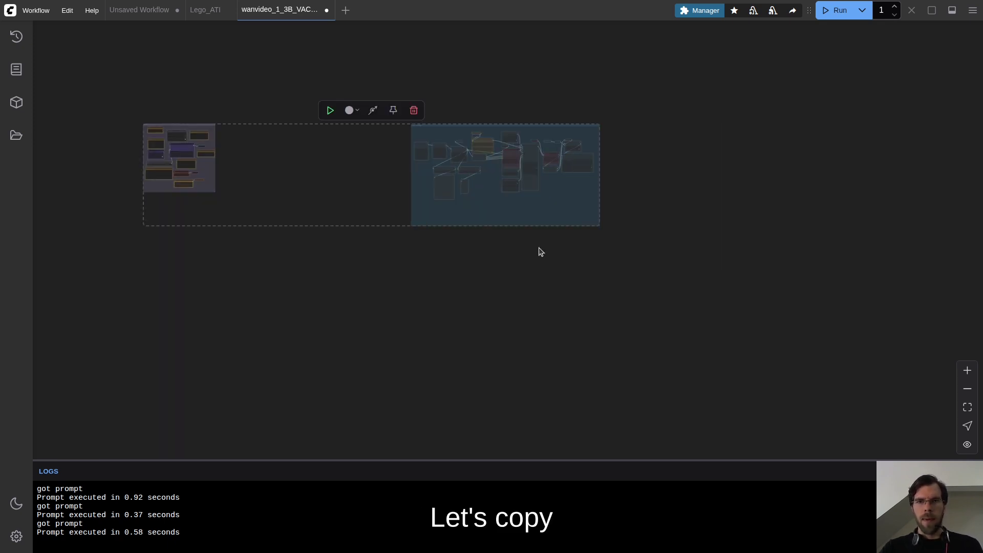
{"action": "left_click", "coordinate": [202, 14]}
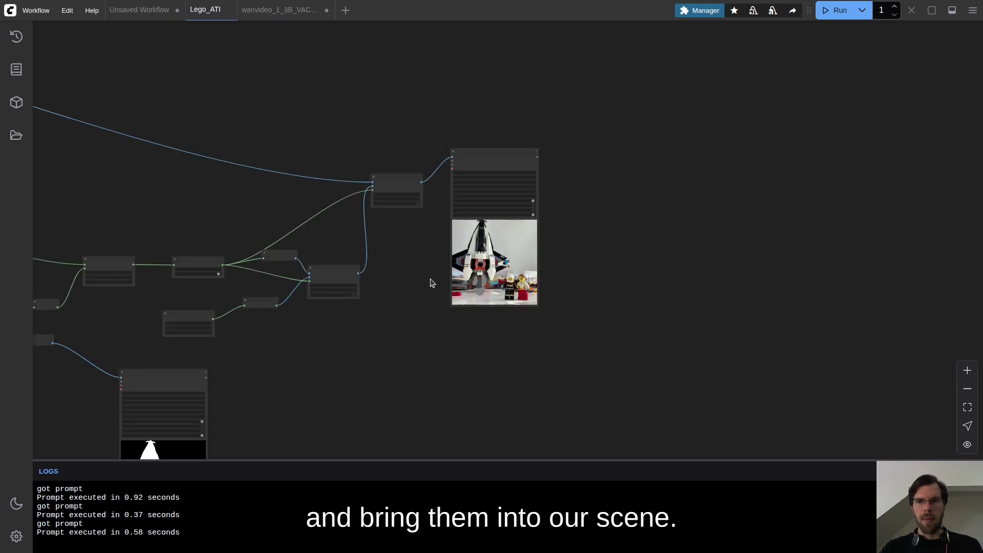
{"action": "scroll", "coordinate": [820, 226], "scroll_direction": "down", "scroll_amount": 5}
{"action": "left_click_drag", "start_coordinate": [831, 222], "coordinate": [504, 272]}
{"action": "key", "text": "ctrl+v"}
{"action": "scroll", "coordinate": [505, 272], "scroll_direction": "down", "scroll_amount": 3}
{"action": "left_click", "coordinate": [796, 191]}
{"action": "left_click_drag", "start_coordinate": [810, 200], "coordinate": [555, 200]}
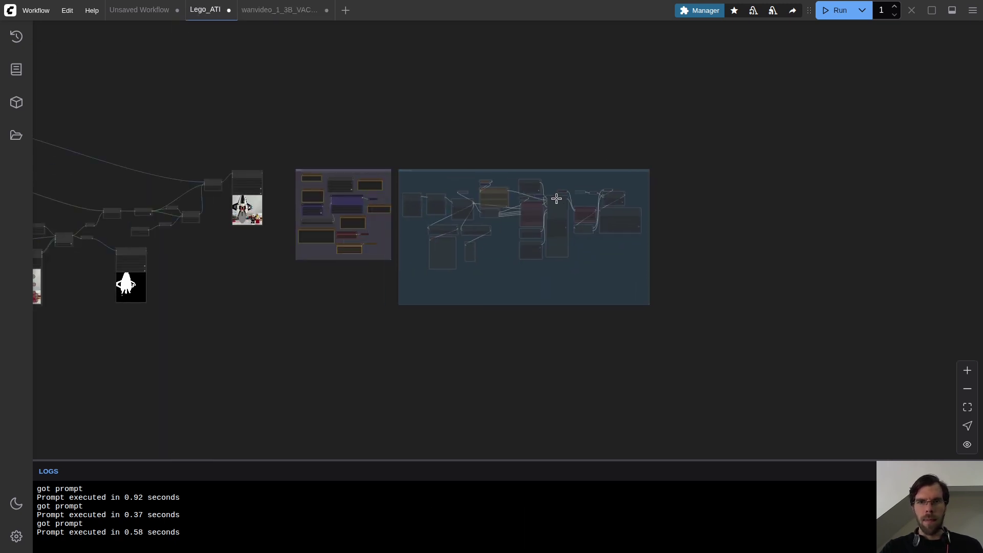
Set all nodes in the Video outpainting group to run Always
{"action": "scroll", "coordinate": [466, 187], "scroll_direction": "up", "scroll_amount": 10}
{"action": "right_click", "coordinate": [441, 215]}
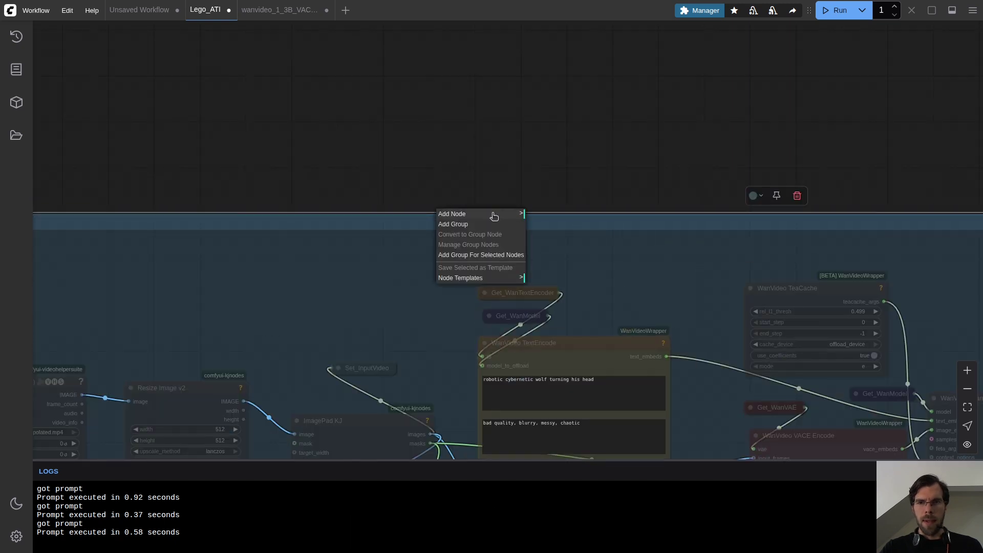
{"action": "right_click", "coordinate": [571, 219]}
{"action": "left_click", "coordinate": [617, 292]}
{"action": "scroll", "coordinate": [693, 187], "scroll_direction": "down", "scroll_amount": 10}
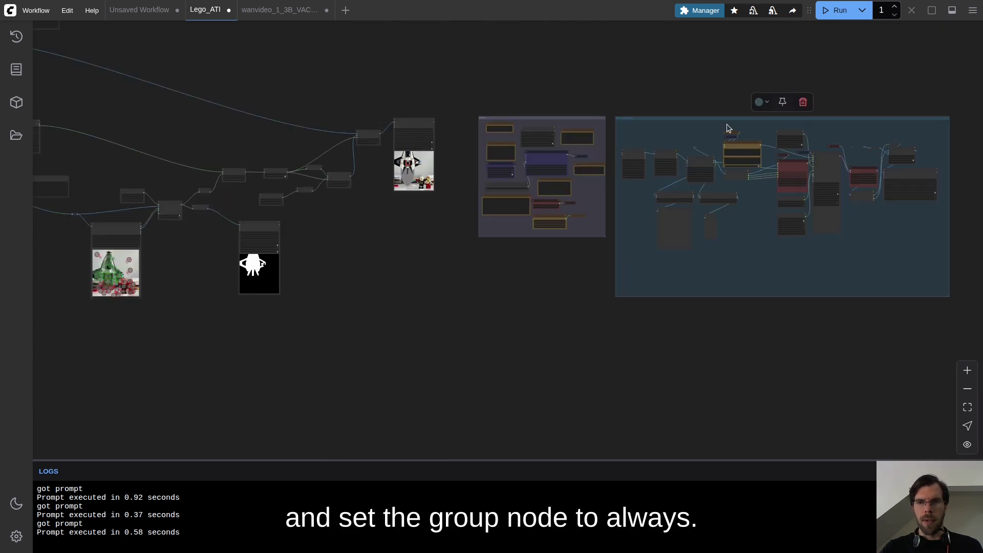
Set the WanVideo VAE Loader's model to Wan2_1_VAE_bf16.safetensors in the Models group
{"action": "scroll", "coordinate": [461, 165], "scroll_direction": "up", "scroll_amount": 10}
{"action": "left_click_drag", "start_coordinate": [469, 143], "coordinate": [441, 163]}
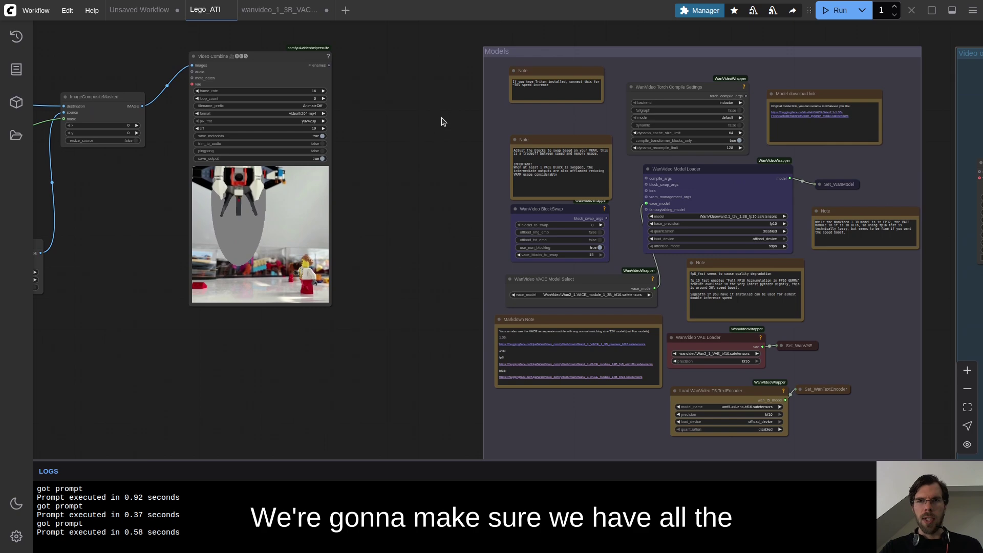
{"action": "left_click_drag", "start_coordinate": [439, 125], "coordinate": [305, 189]}
{"action": "scroll", "coordinate": [451, 191], "scroll_direction": "up", "scroll_amount": 5}
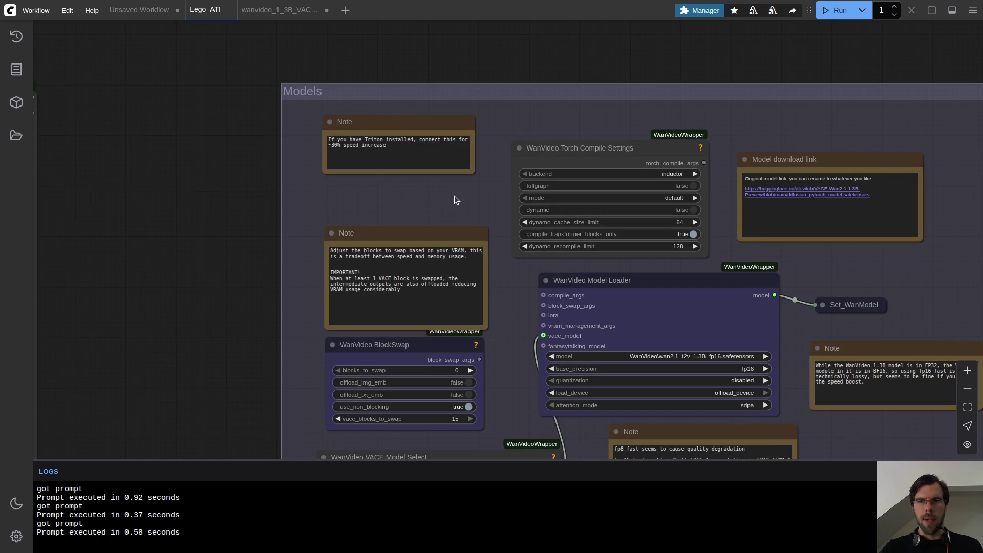
{"action": "scroll", "coordinate": [943, 201], "scroll_direction": "up", "scroll_amount": 4}
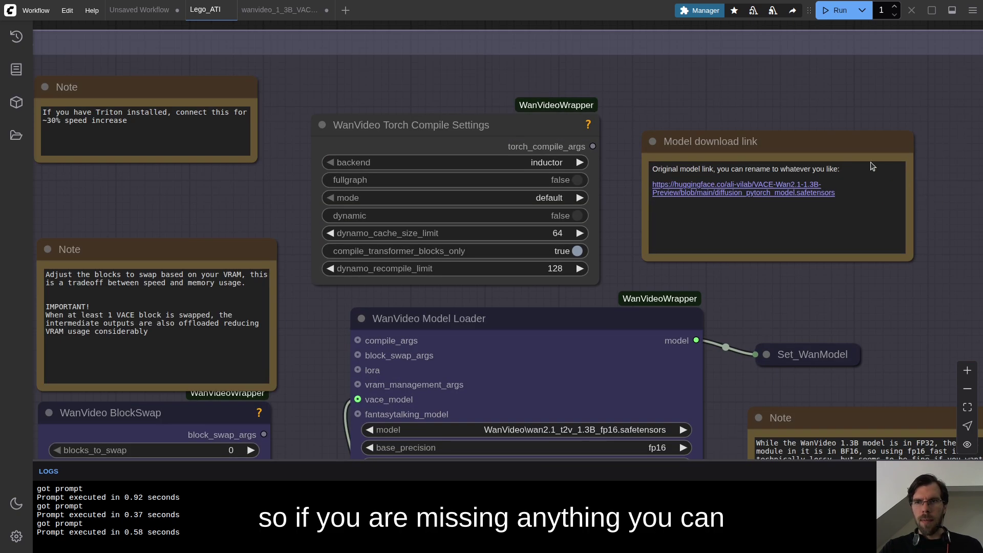
{"action": "scroll", "coordinate": [558, 264], "scroll_direction": "down", "scroll_amount": 10}
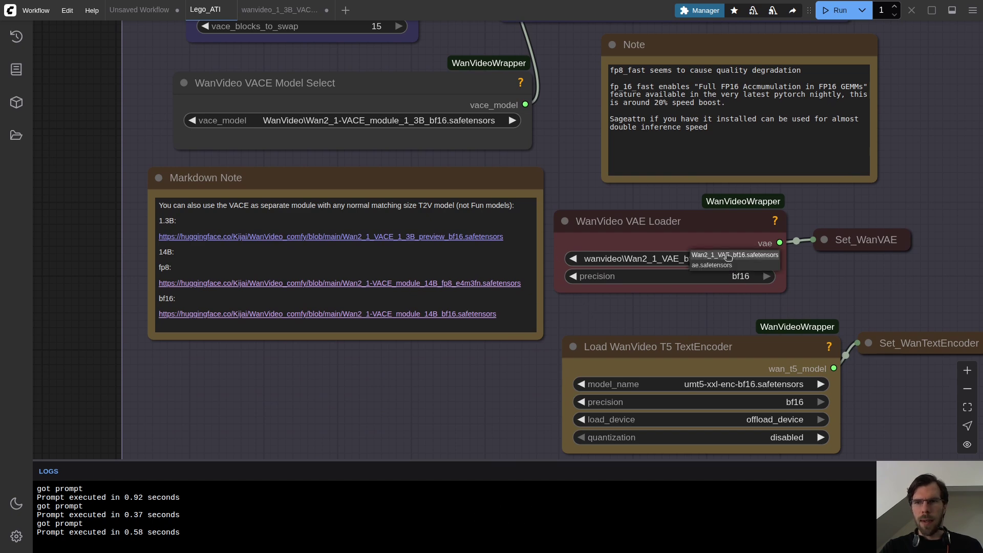
Set the WanVideo VACE Model Select node's model to Wan2_1-VACE_module_14B_fp8_e4m3fn.safetensors
{"action": "left_click_drag", "start_coordinate": [484, 127], "coordinate": [440, 194]}
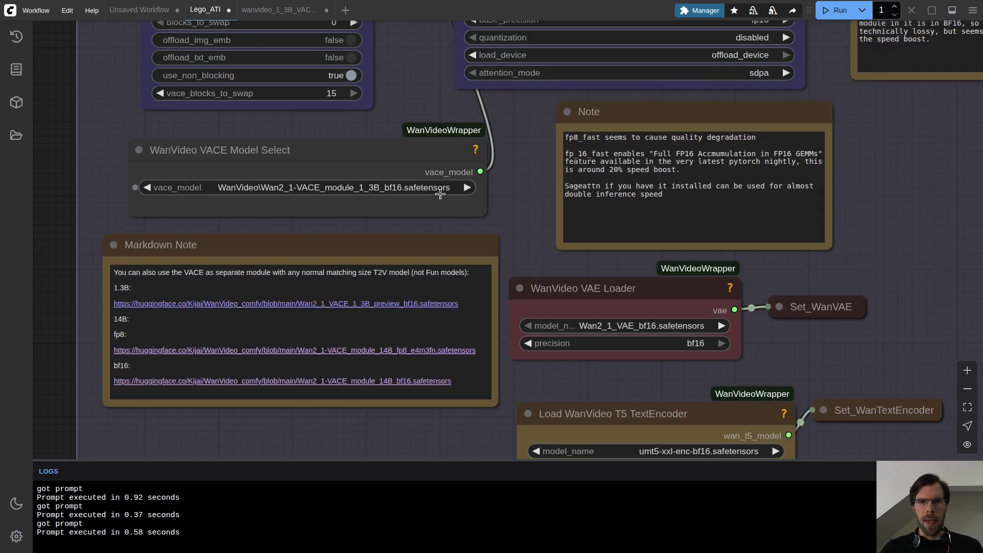
{"action": "left_click", "coordinate": [436, 189]}
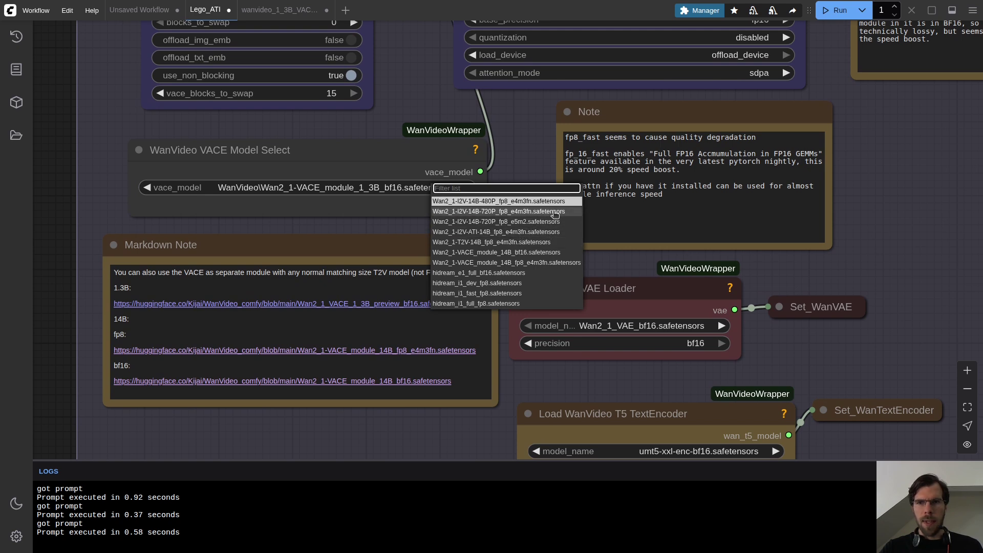
{"action": "left_click", "coordinate": [538, 263]}
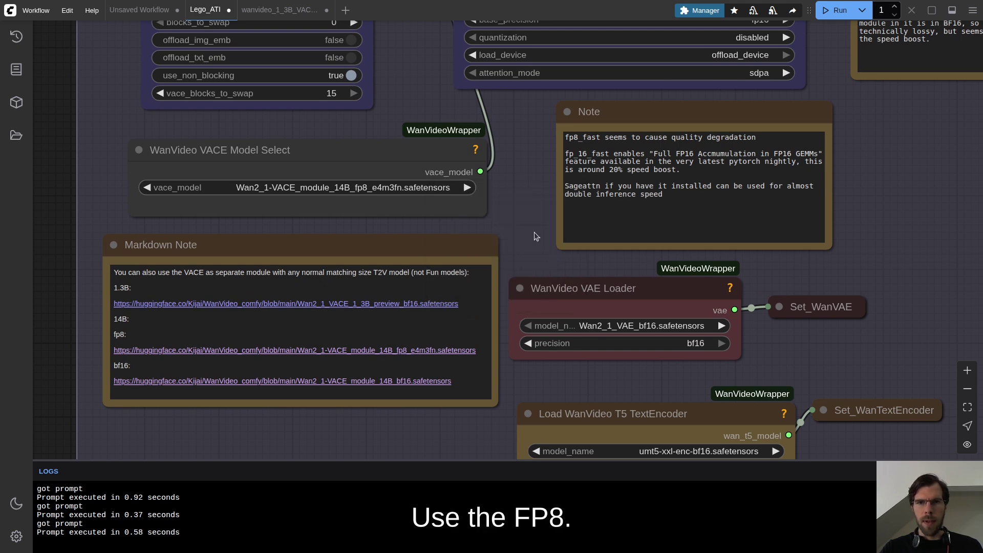
Set the WanVideo Model Loader's model to Wan2_1-T2V-14B_fp8_e4m3fn.safetensors and its base precision to fp16_fast
{"action": "left_click_drag", "start_coordinate": [529, 132], "coordinate": [489, 197]}
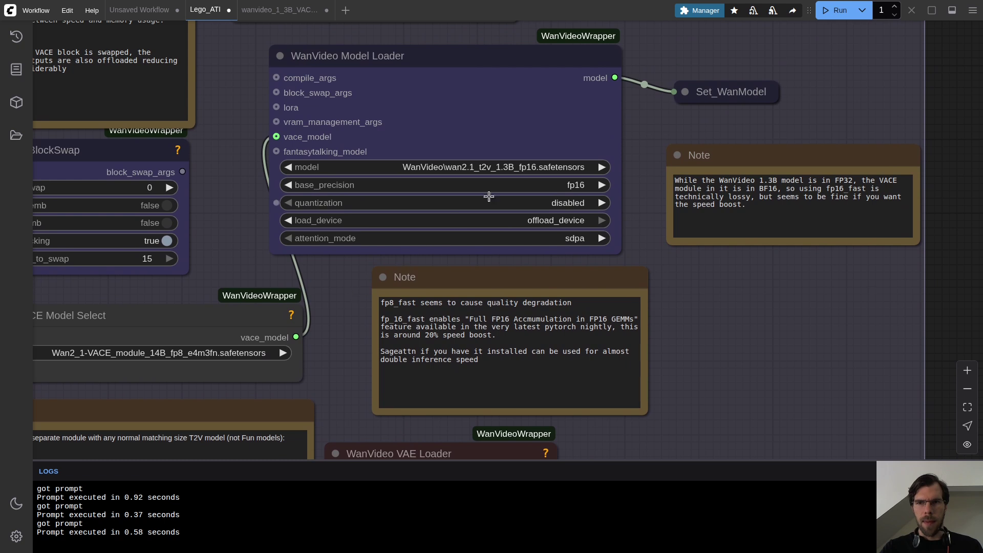
{"action": "left_click", "coordinate": [581, 167]}
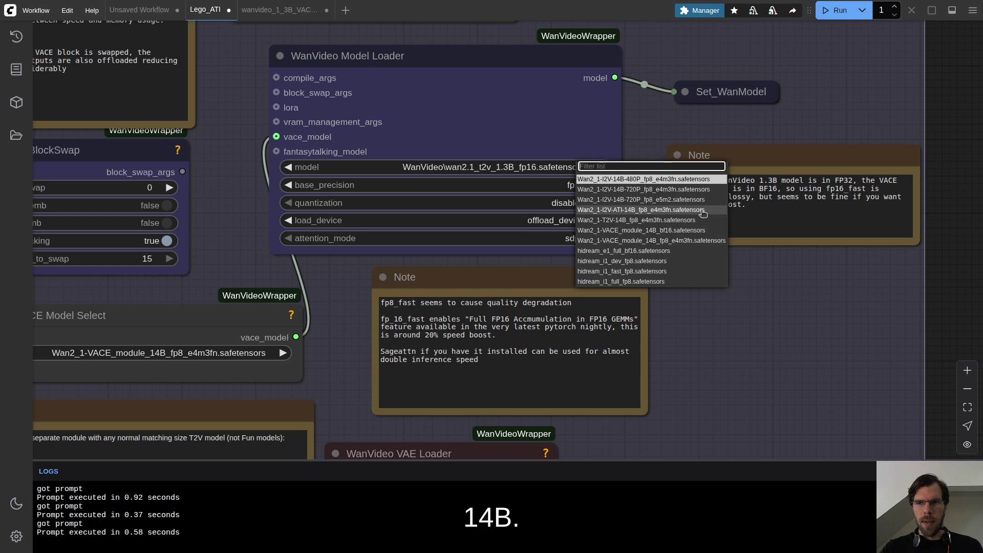
{"action": "key", "text": "Escape"}
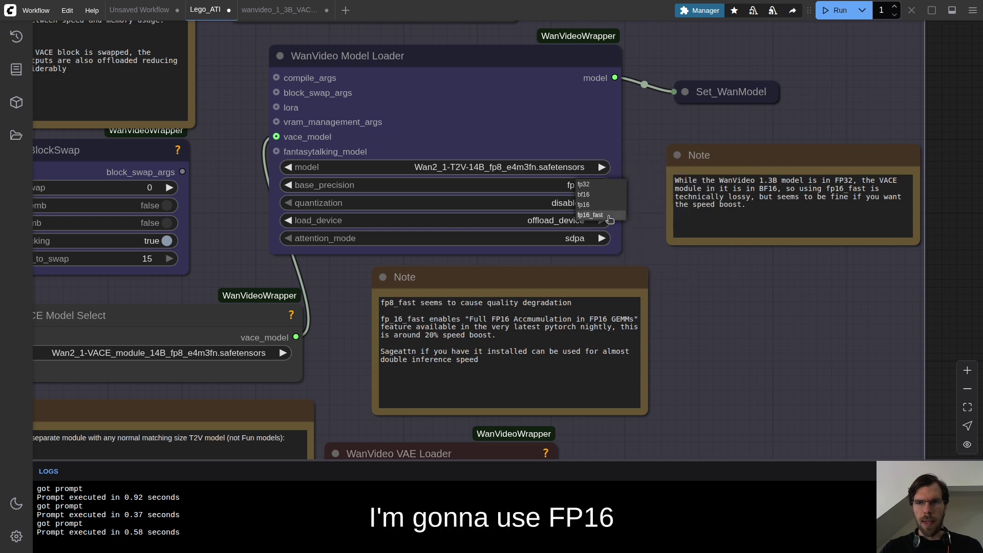
Set blocks_to_swap to 20 in WanVideo BlockSwap, and connect BlockSwap and Torch Compile Settings to the Model Loader's matching inputs
{"action": "left_click_drag", "start_coordinate": [375, 75], "coordinate": [560, 245]}
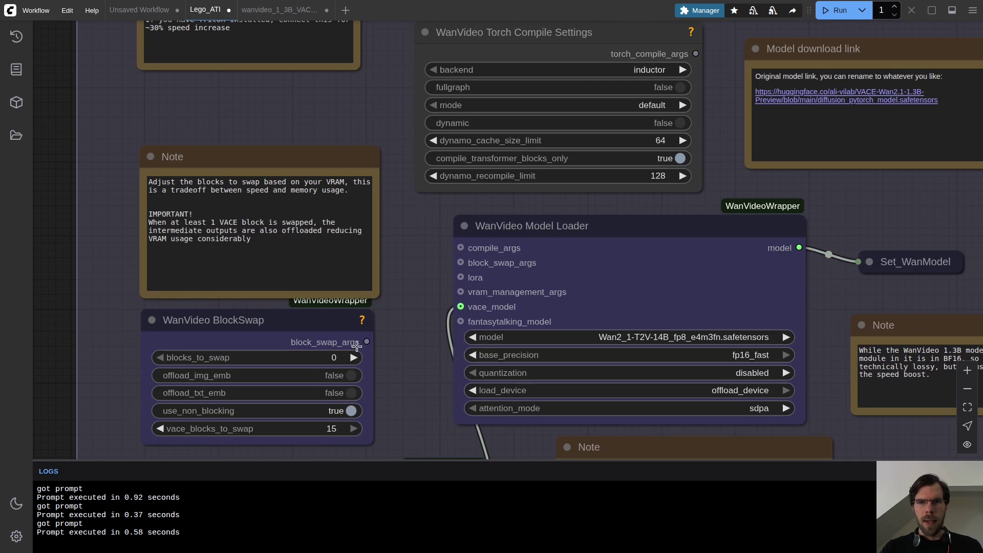
{"action": "left_click", "coordinate": [332, 360]}
{"action": "type", "text": "20"}
{"action": "key", "text": "Return"}
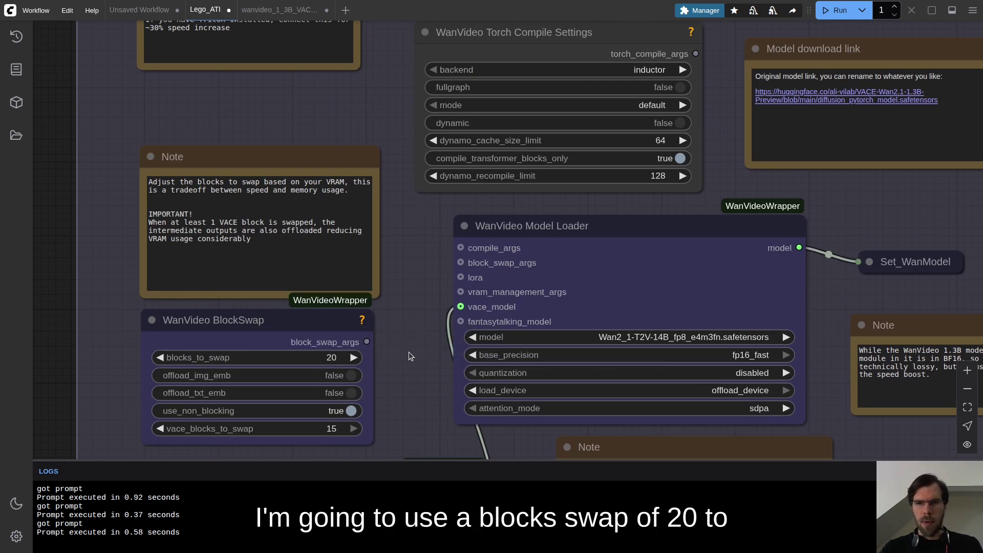
{"action": "left_click_drag", "start_coordinate": [367, 342], "coordinate": [429, 306]}
{"action": "left_click_drag", "start_coordinate": [461, 262], "coordinate": [461, 263]}
{"action": "left_click_drag", "start_coordinate": [501, 226], "coordinate": [501, 226]}
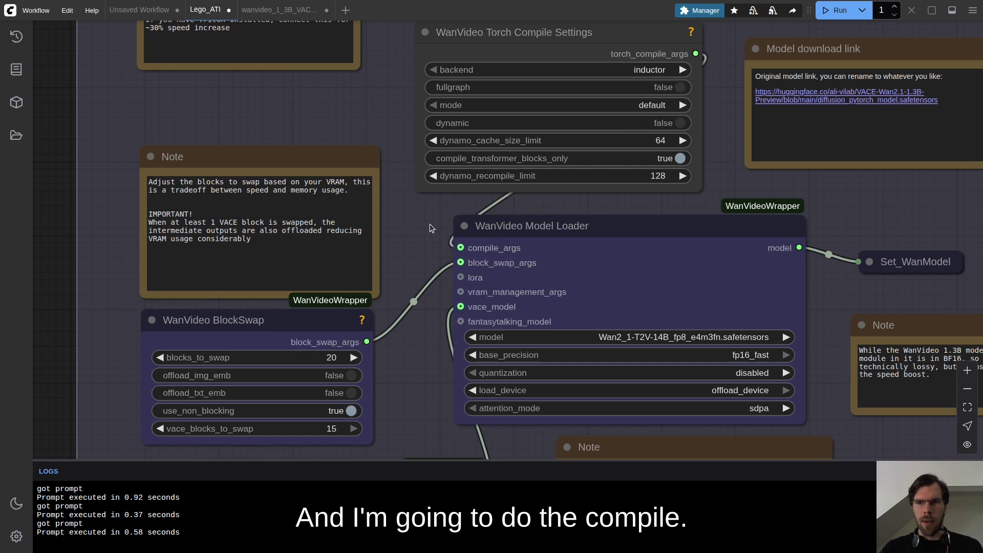
Check the WanVideo T5 TextEncoder loader's model list for umt5-xxl-enc-bf16.safetensors
{"action": "scroll", "coordinate": [591, 333], "scroll_direction": "down", "scroll_amount": 3}
{"action": "scroll", "coordinate": [597, 309], "scroll_direction": "down", "scroll_amount": 5}
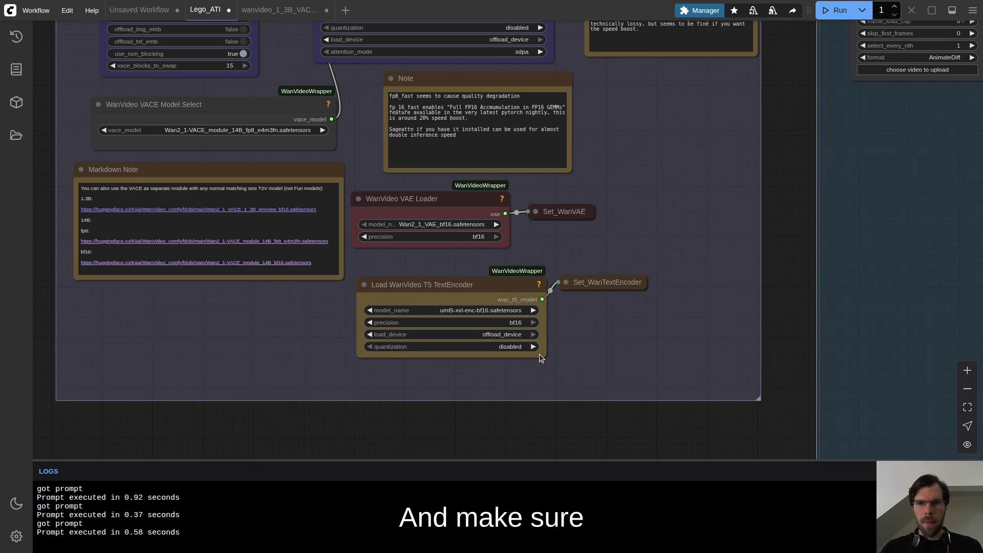
{"action": "scroll", "coordinate": [597, 309], "scroll_direction": "up", "scroll_amount": 3}
{"action": "left_click", "coordinate": [510, 299]}
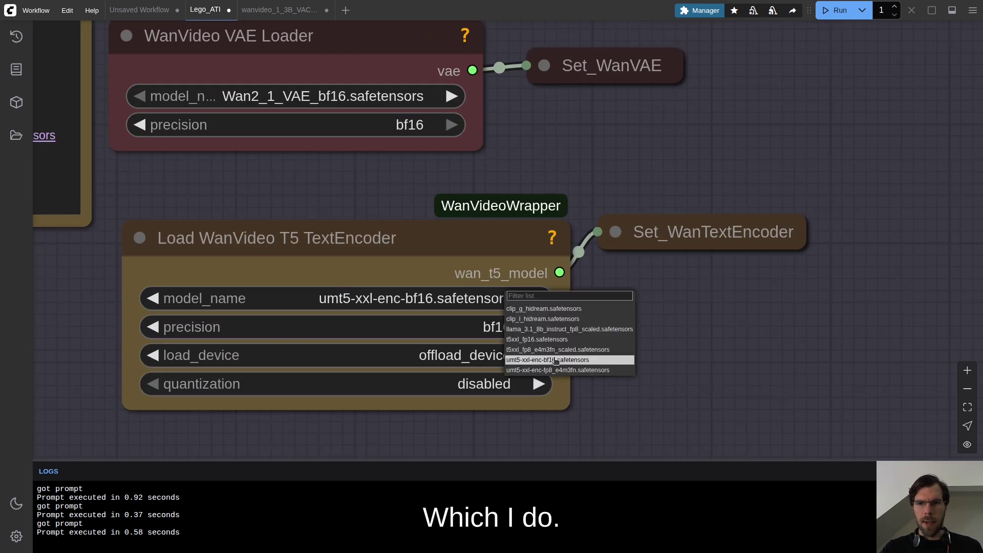
Move the Models group up, above the row holding the Video Combine node and the Video outpainting group
{"action": "scroll", "coordinate": [622, 333], "scroll_direction": "down", "scroll_amount": 8}
{"action": "left_click_drag", "start_coordinate": [687, 291], "coordinate": [598, 293]}
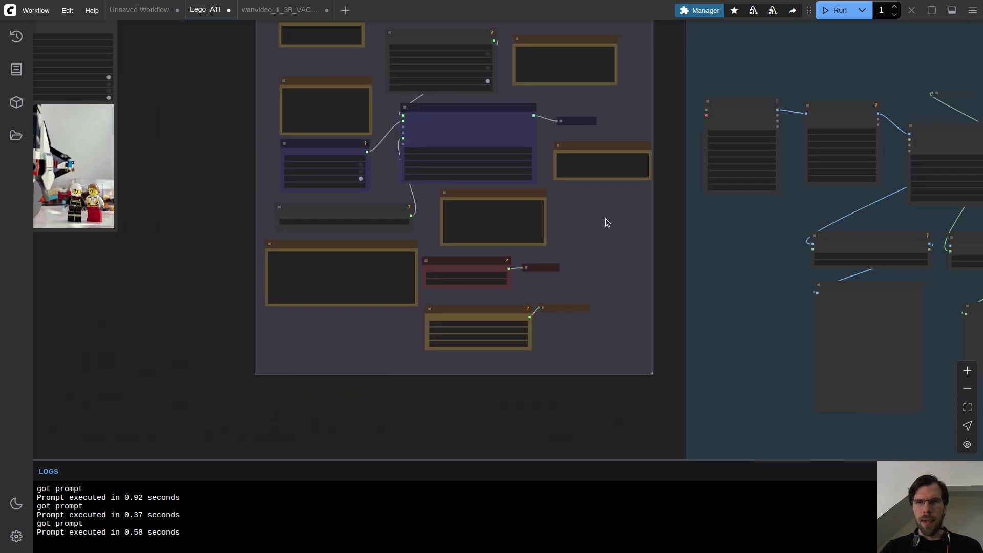
{"action": "scroll", "coordinate": [640, 221], "scroll_direction": "down", "scroll_amount": 5}
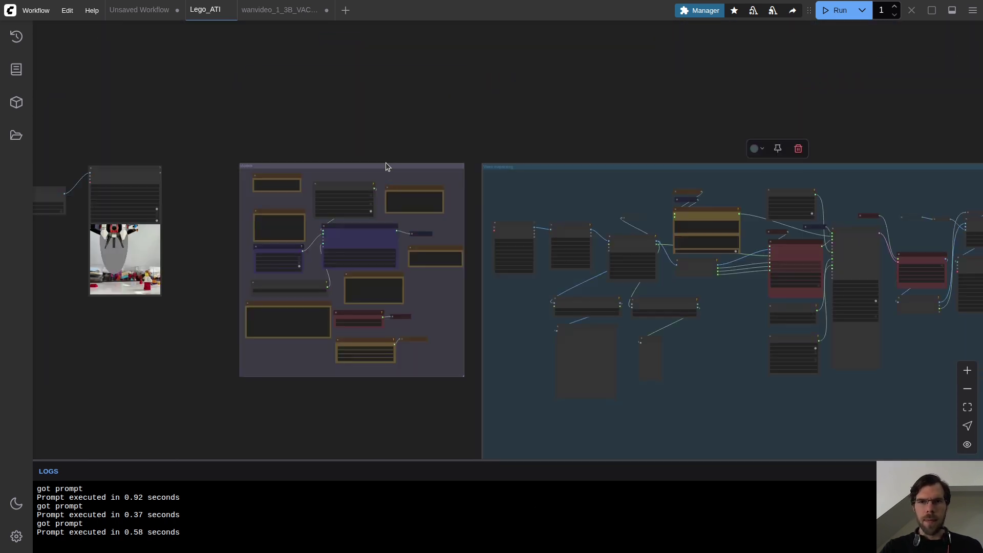
{"action": "left_click_drag", "start_coordinate": [386, 164], "coordinate": [386, 253]}
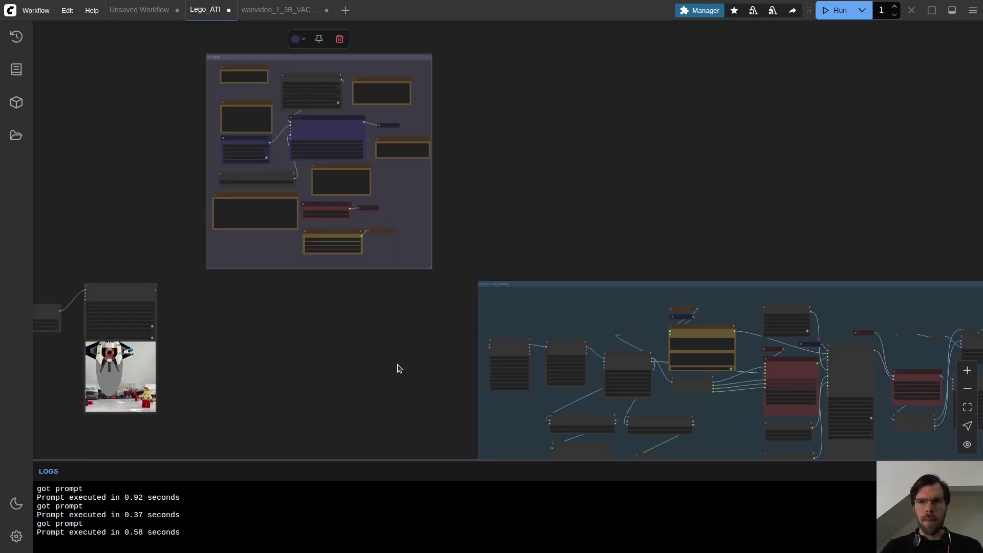
{"action": "scroll", "coordinate": [512, 246], "scroll_direction": "up", "scroll_amount": 4}
{"action": "scroll", "coordinate": [494, 182], "scroll_direction": "up", "scroll_amount": 8}
{"action": "left_click_drag", "start_coordinate": [480, 127], "coordinate": [738, 231]}
{"action": "scroll", "coordinate": [718, 205], "scroll_direction": "down", "scroll_amount": 5}
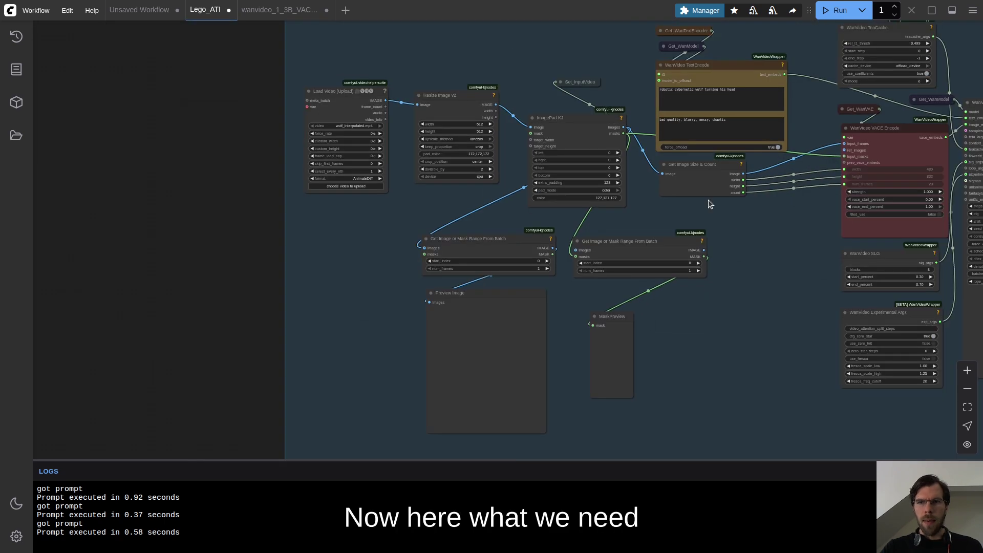
Examine the Video Combine previews and trace the composite's footage back to the Load Video node, checking where the red tracker comes in
{"action": "left_click_drag", "start_coordinate": [384, 194], "coordinate": [617, 307]}
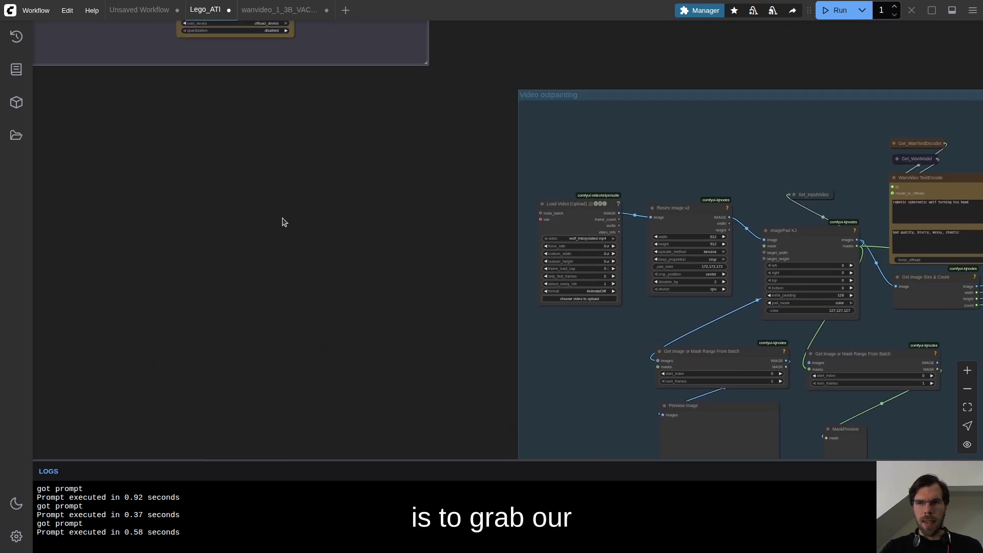
{"action": "left_click_drag", "start_coordinate": [285, 222], "coordinate": [643, 272]}
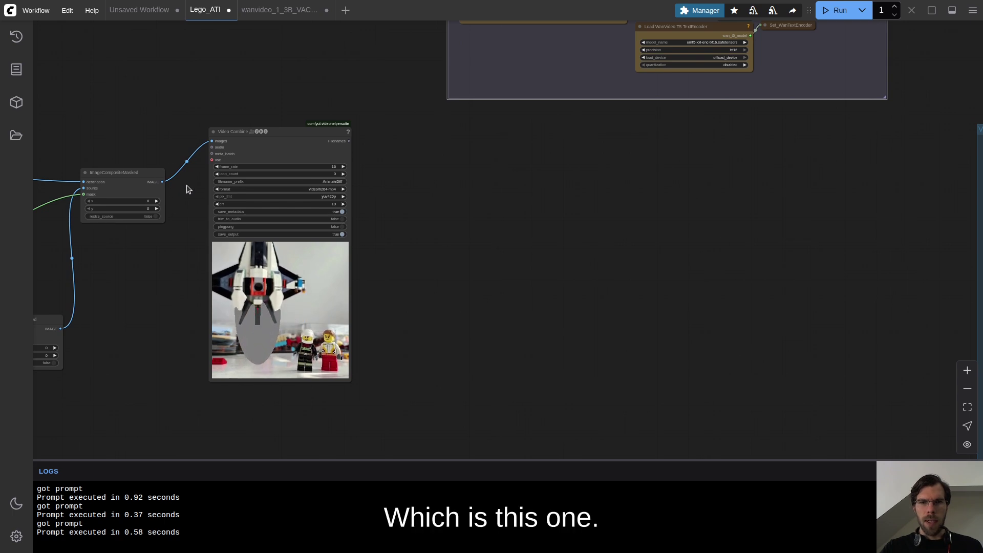
{"action": "scroll", "coordinate": [197, 294], "scroll_direction": "up", "scroll_amount": 6}
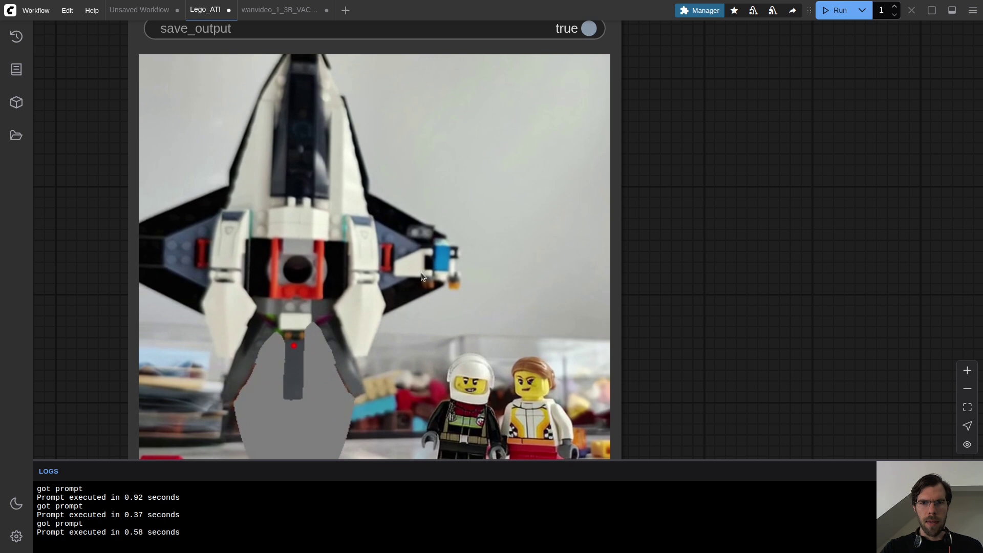
{"action": "scroll", "coordinate": [350, 291], "scroll_direction": "down", "scroll_amount": 6}
{"action": "left_click_drag", "start_coordinate": [185, 166], "coordinate": [595, 257]}
{"action": "scroll", "coordinate": [394, 236], "scroll_direction": "up", "scroll_amount": 8}
{"action": "scroll", "coordinate": [395, 236], "scroll_direction": "down", "scroll_amount": 6}
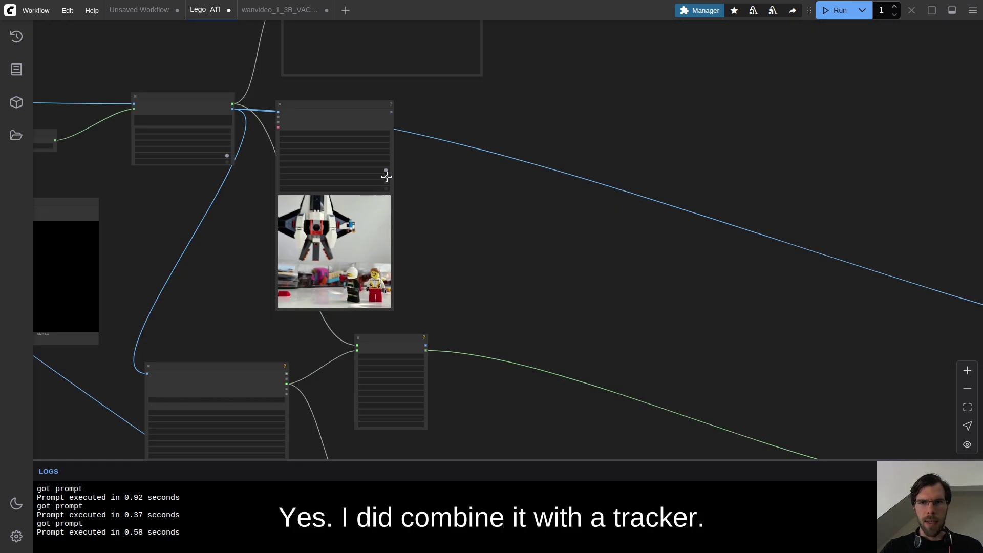
{"action": "scroll", "coordinate": [560, 217], "scroll_direction": "down", "scroll_amount": 3}
{"action": "scroll", "coordinate": [434, 190], "scroll_direction": "up", "scroll_amount": 5}
{"action": "scroll", "coordinate": [434, 190], "scroll_direction": "down", "scroll_amount": 5}
{"action": "left_click_drag", "start_coordinate": [678, 211], "coordinate": [498, 204]}
{"action": "left_click_drag", "start_coordinate": [634, 264], "coordinate": [702, 276]}
{"action": "left_click_drag", "start_coordinate": [323, 201], "coordinate": [648, 164]}
{"action": "scroll", "coordinate": [429, 200], "scroll_direction": "up", "scroll_amount": 5}
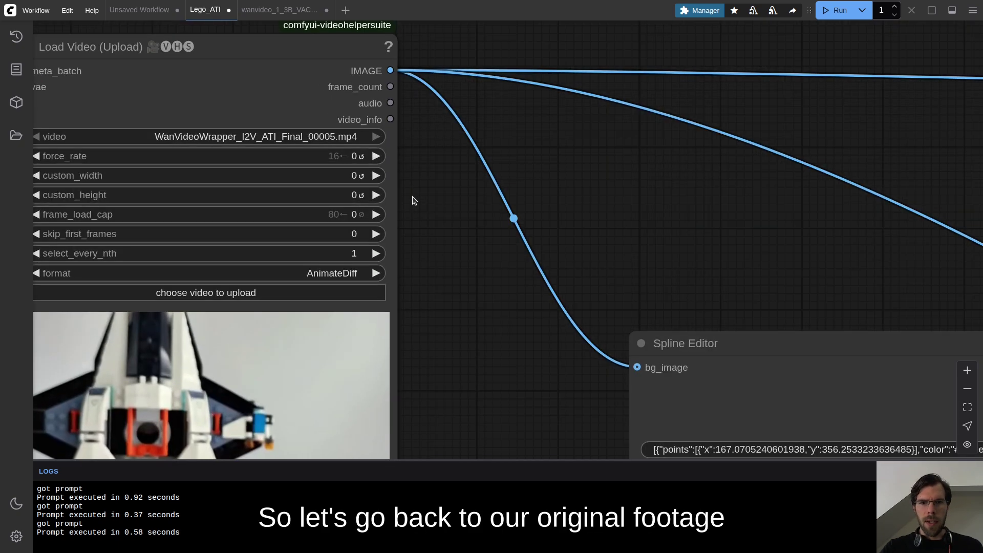
{"action": "scroll", "coordinate": [421, 189], "scroll_direction": "down", "scroll_amount": 3}
{"action": "left_click_drag", "start_coordinate": [407, 229], "coordinate": [335, 285]}
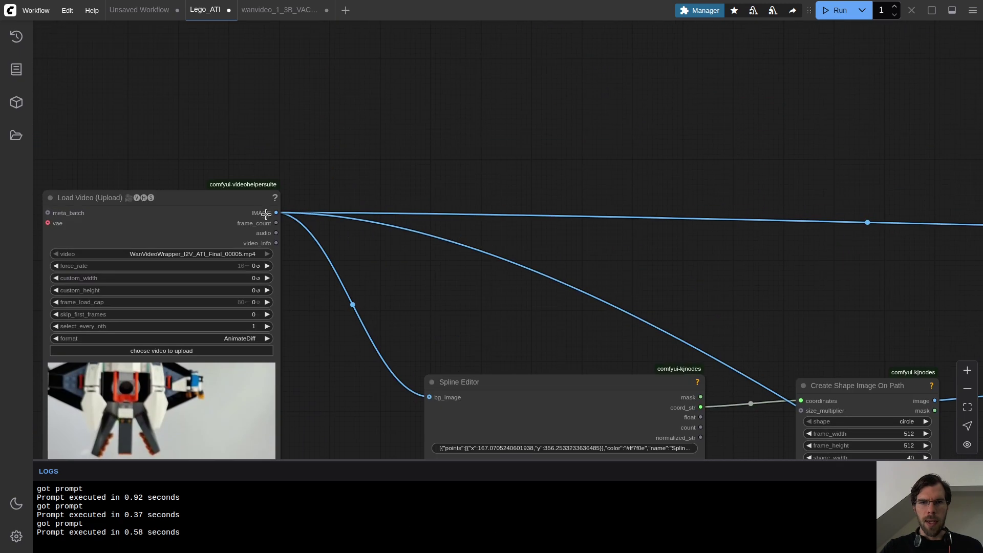
Connect the original footage's reroute to the destination input of ImageCompositeMasked
{"action": "left_click_drag", "start_coordinate": [276, 212], "coordinate": [312, 136]}
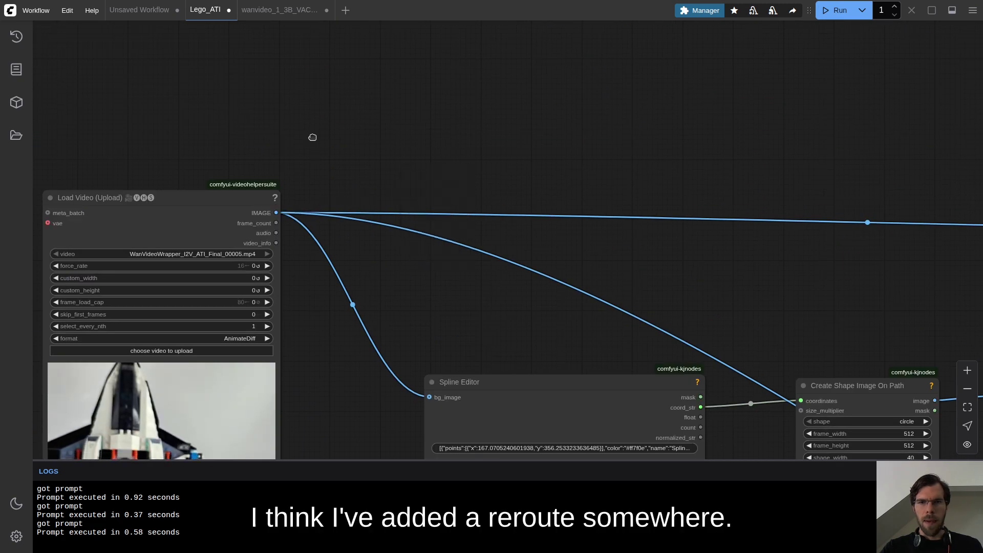
{"action": "scroll", "coordinate": [487, 237], "scroll_direction": "down", "scroll_amount": 10}
{"action": "left_click_drag", "start_coordinate": [777, 373], "coordinate": [505, 286]}
{"action": "scroll", "coordinate": [461, 281], "scroll_direction": "up", "scroll_amount": 6}
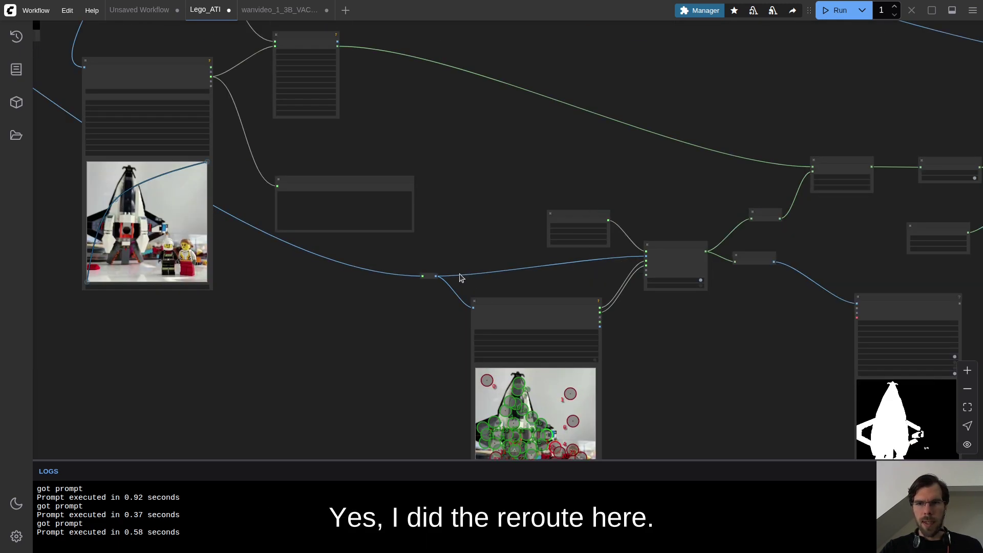
{"action": "scroll", "coordinate": [390, 285], "scroll_direction": "down", "scroll_amount": 5}
{"action": "left_click_drag", "start_coordinate": [390, 281], "coordinate": [711, 199]}
{"action": "scroll", "coordinate": [724, 202], "scroll_direction": "up", "scroll_amount": 8}
{"action": "scroll", "coordinate": [771, 281], "scroll_direction": "down", "scroll_amount": 4}
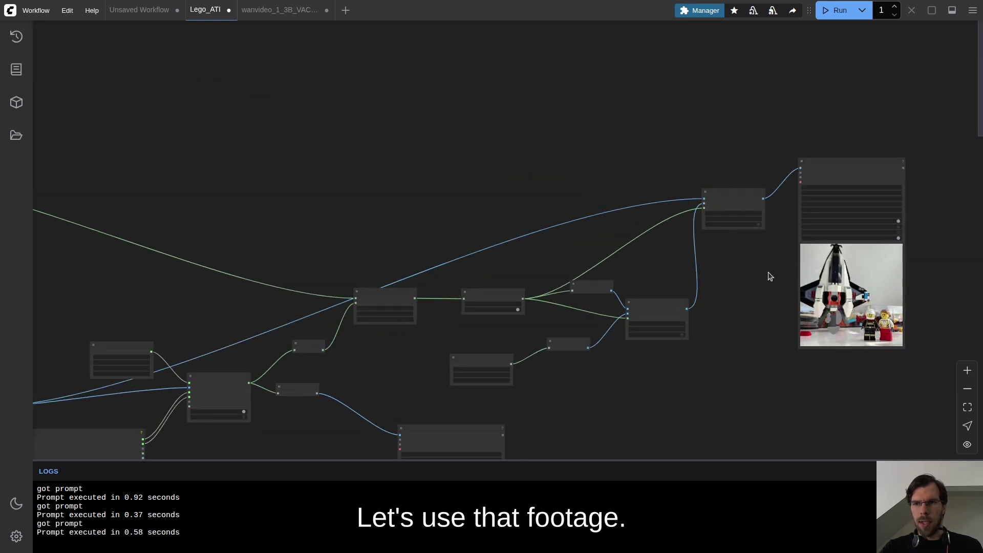
Run the workflow to regenerate the composited spaceship video from the original footage
{"action": "left_click_drag", "start_coordinate": [771, 281], "coordinate": [636, 267]}
{"action": "scroll", "coordinate": [636, 268], "scroll_direction": "up", "scroll_amount": 5}
{"action": "scroll", "coordinate": [511, 268], "scroll_direction": "up", "scroll_amount": 8}
{"action": "scroll", "coordinate": [499, 253], "scroll_direction": "up", "scroll_amount": 10}
{"action": "scroll", "coordinate": [496, 205], "scroll_direction": "down", "scroll_amount": 8}
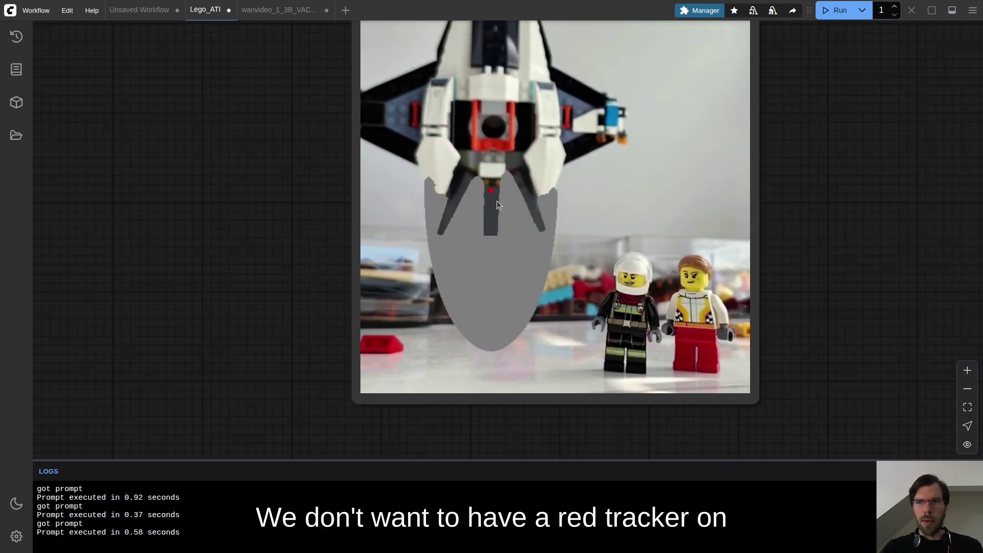
{"action": "left_click", "coordinate": [836, 10]}
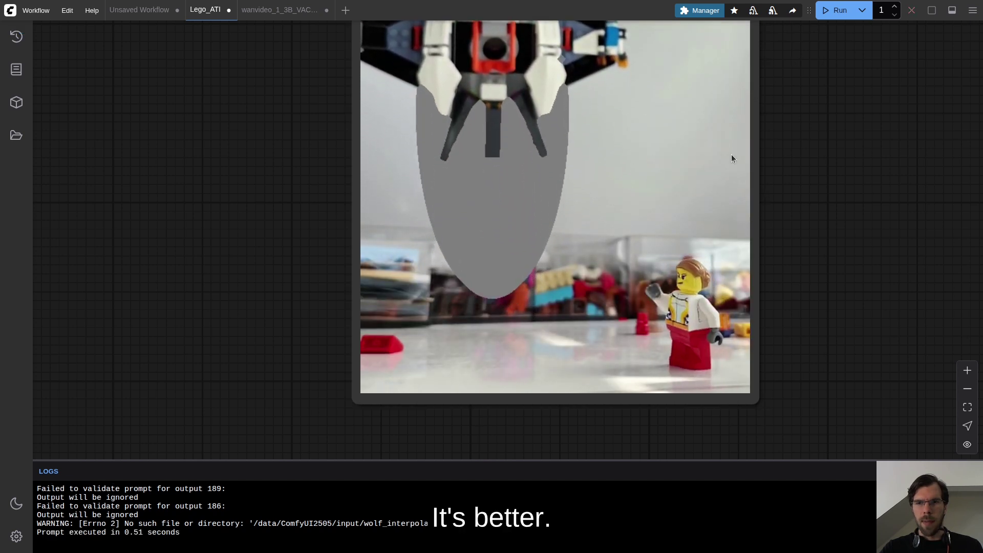
Connect the ImageCompositeMasked output to the image input of ImagePad KJ in the Video outpainting group
{"action": "scroll", "coordinate": [742, 126], "scroll_direction": "down", "scroll_amount": 10}
{"action": "left_click_drag", "start_coordinate": [800, 147], "coordinate": [500, 272]}
{"action": "left_click_drag", "start_coordinate": [241, 224], "coordinate": [250, 293]}
{"action": "scroll", "coordinate": [249, 293], "scroll_direction": "up", "scroll_amount": 10}
{"action": "left_click_drag", "start_coordinate": [188, 284], "coordinate": [657, 294]}
{"action": "scroll", "coordinate": [198, 281], "scroll_direction": "down", "scroll_amount": 20}
{"action": "scroll", "coordinate": [478, 189], "scroll_direction": "up", "scroll_amount": 10}
{"action": "scroll", "coordinate": [686, 302], "scroll_direction": "down", "scroll_amount": 5}
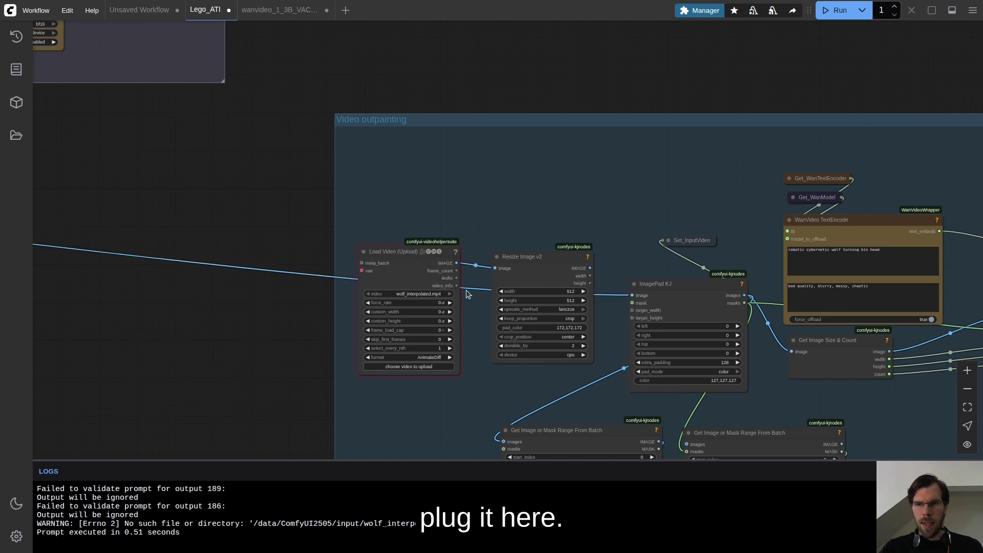
Delete the Load Video and Resize Image v2 nodes from the Video outpainting group and move ImagePad KJ into their place
{"action": "left_click", "coordinate": [395, 252]}
{"action": "key", "text": "Delete"}
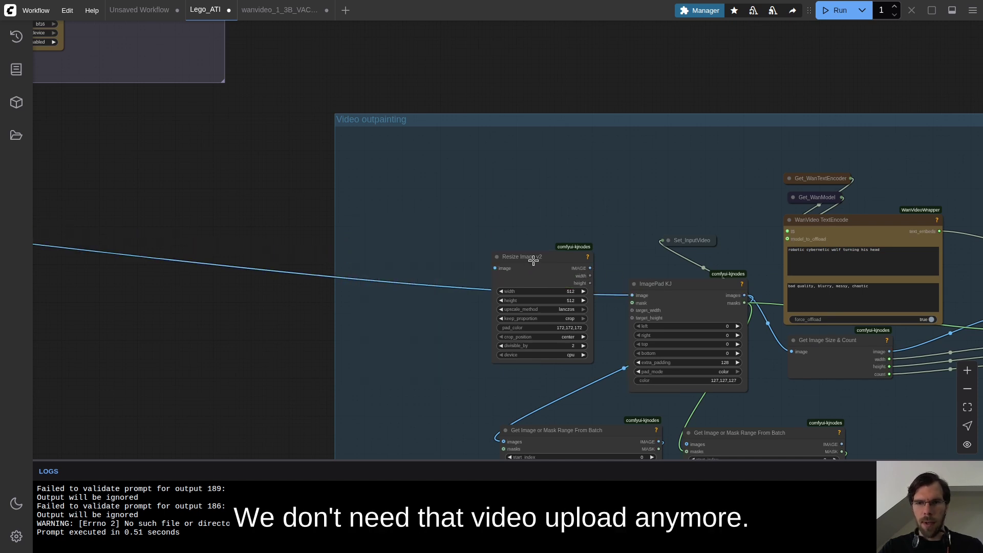
{"action": "left_click_drag", "start_coordinate": [528, 262], "coordinate": [415, 207]}
{"action": "key", "text": "Delete"}
{"action": "left_click_drag", "start_coordinate": [668, 288], "coordinate": [413, 280]}
{"action": "left_click_drag", "start_coordinate": [211, 321], "coordinate": [451, 254]}
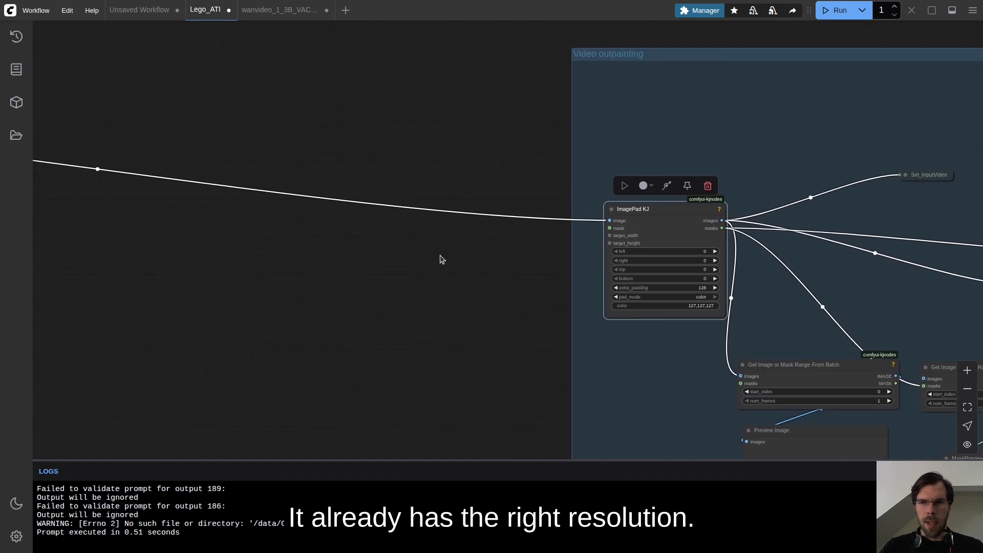
Add a Reroute node, delete ImagePad KJ, and put the reroute in its place on the composited video's link
{"action": "double_click", "coordinate": [473, 237]}
{"action": "type", "text": "rer"}
{"action": "left_click", "coordinate": [487, 179]}
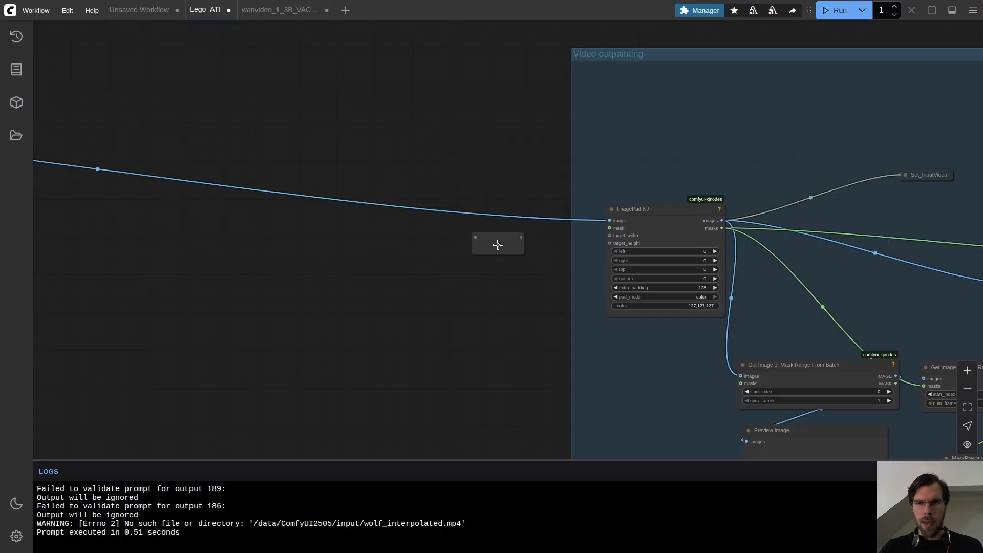
{"action": "mouse_move", "coordinate": [619, 220]}
{"action": "left_mouse_down"}
{"action": "mouse_move", "coordinate": [475, 237]}
{"action": "mouse_move", "coordinate": [608, 220]}
{"action": "left_mouse_up"}
{"action": "left_click", "coordinate": [662, 209]}
{"action": "key", "text": "Delete"}
{"action": "left_click_drag", "start_coordinate": [479, 235], "coordinate": [628, 241]}
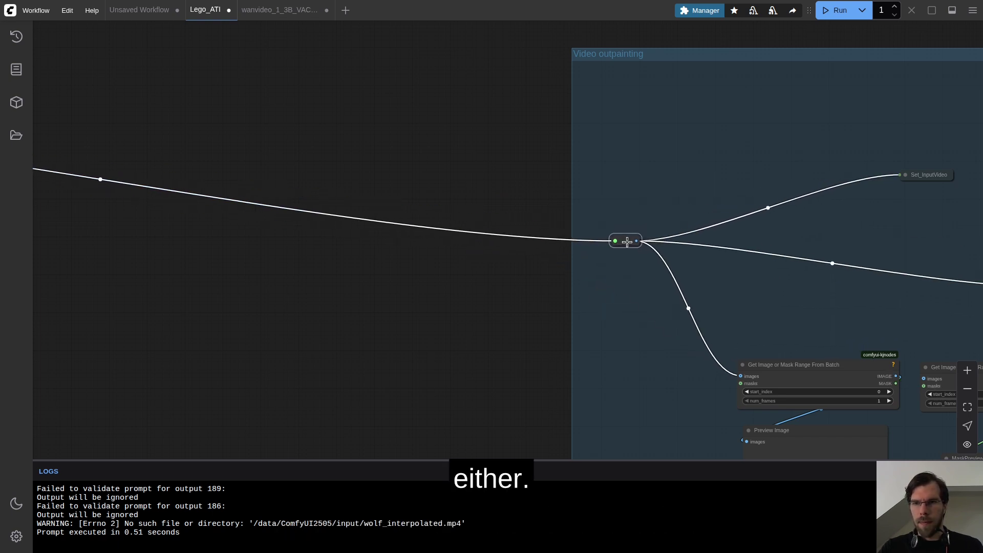
Rearrange the two Get Image or Mask Range From Batch nodes with their Preview Image and MaskPreview nodes below the reroute
{"action": "left_click_drag", "start_coordinate": [665, 287], "coordinate": [394, 127]}
{"action": "left_click_drag", "start_coordinate": [532, 207], "coordinate": [402, 207]}
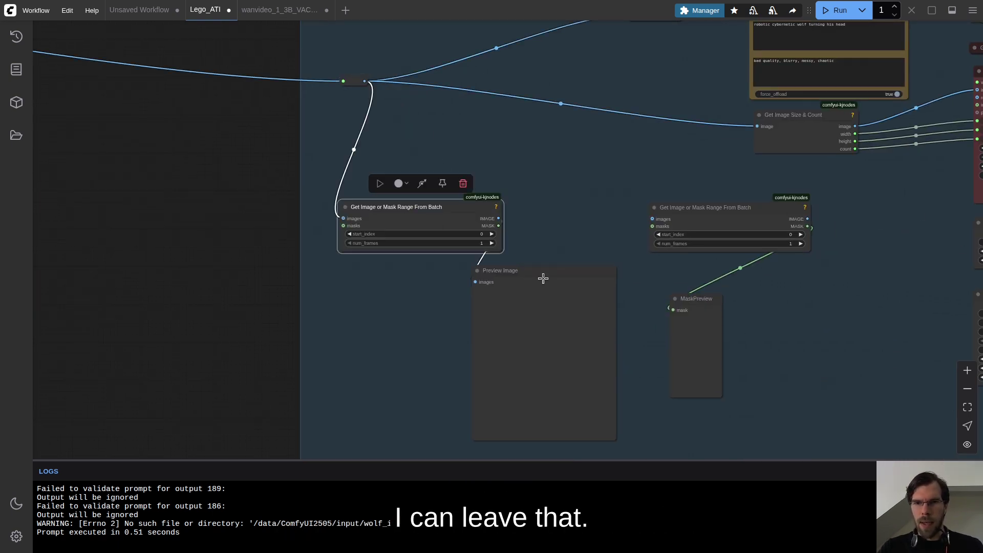
{"action": "left_click_drag", "start_coordinate": [542, 278], "coordinate": [566, 283]}
{"action": "left_click_drag", "start_coordinate": [689, 303], "coordinate": [899, 265]}
{"action": "left_click_drag", "start_coordinate": [756, 218], "coordinate": [754, 228]}
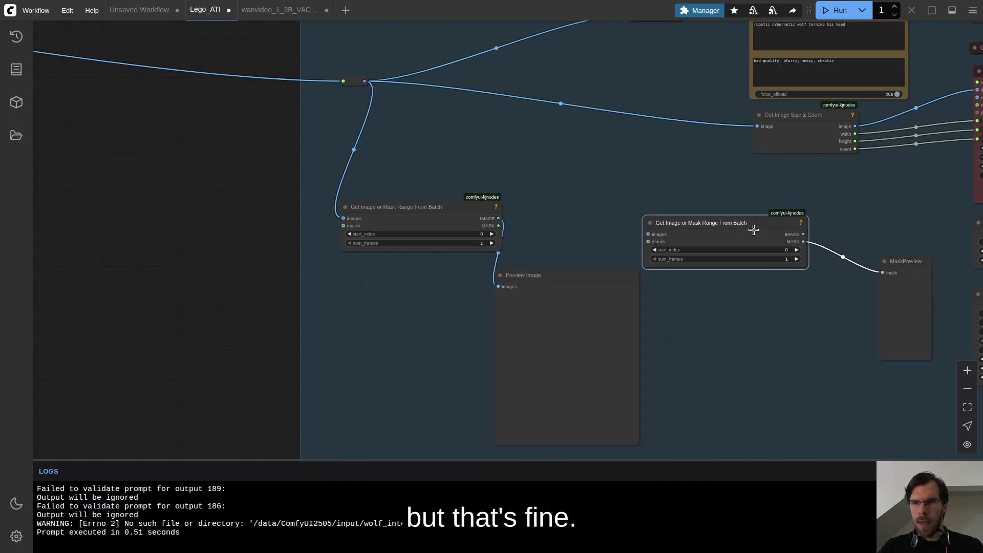
Move the Get_WanVAE node slightly to the left above the WanVideo VACE Encode node
{"action": "scroll", "coordinate": [754, 228], "scroll_direction": "right", "scroll_amount": 10}
{"action": "scroll", "coordinate": [753, 228], "scroll_direction": "up", "scroll_amount": 3}
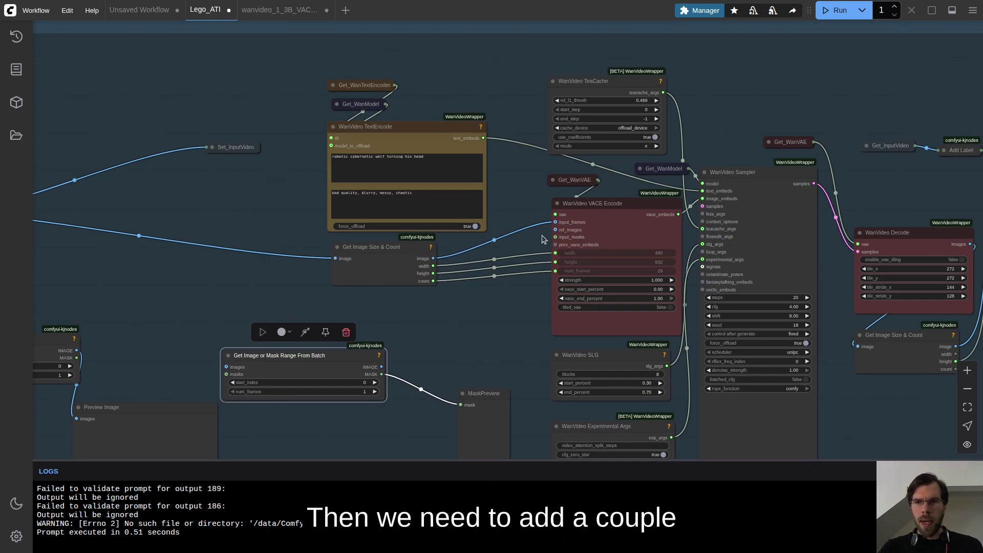
{"action": "scroll", "coordinate": [546, 232], "scroll_direction": "up", "scroll_amount": 1}
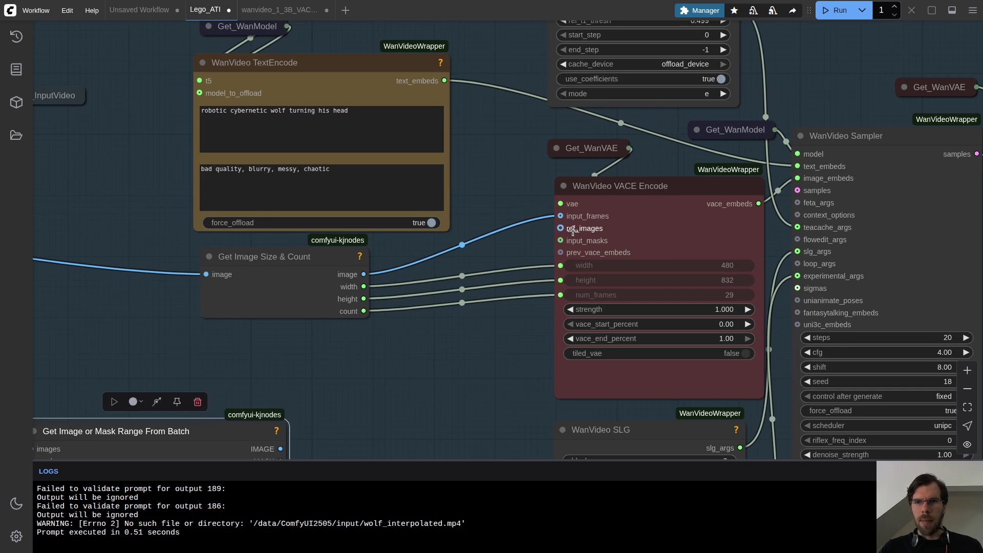
{"action": "left_click_drag", "start_coordinate": [583, 149], "coordinate": [521, 136]}
{"action": "scroll", "coordinate": [513, 206], "scroll_direction": "down", "scroll_amount": 5}
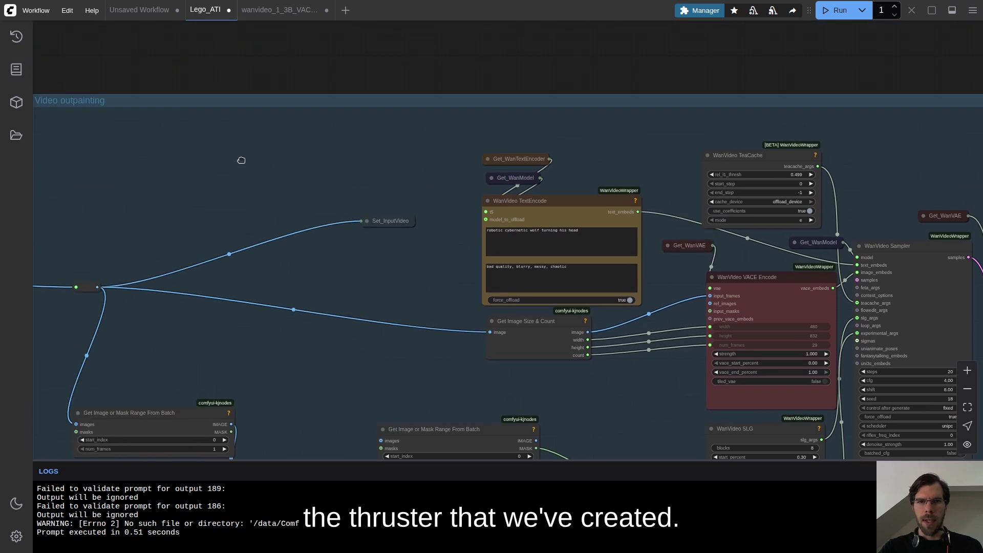
Add a Load Image node in the Video outpainting group, near the Set_InputVideo node
{"action": "double_click", "coordinate": [241, 161]}
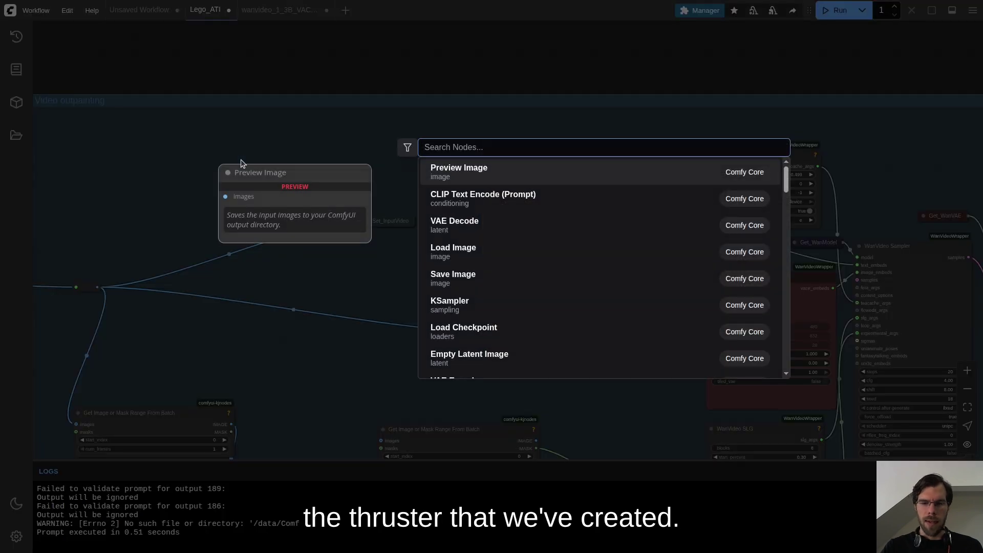
{"action": "type", "text": "load"}
{"action": "left_click", "coordinate": [450, 178]}
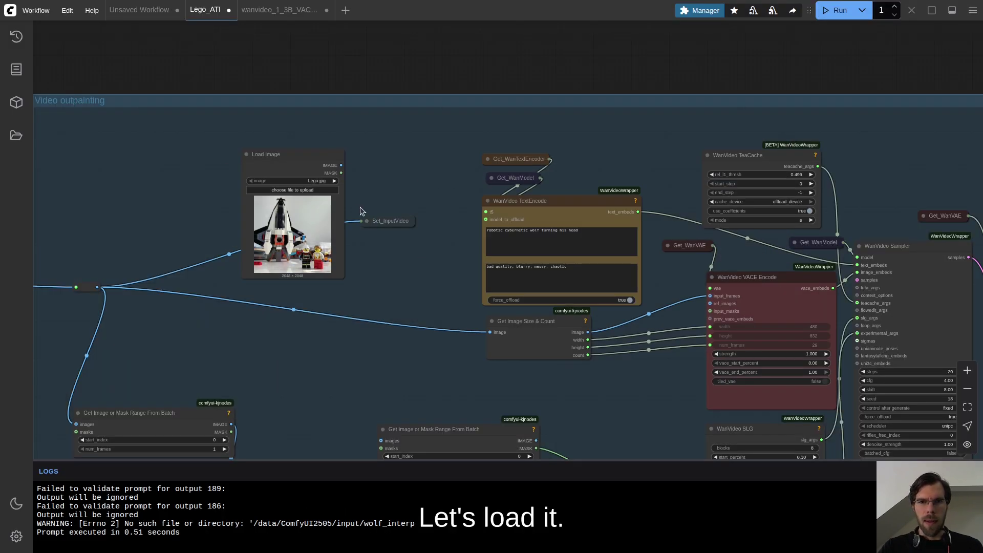
{"action": "scroll", "coordinate": [364, 207], "scroll_direction": "up", "scroll_amount": 7}
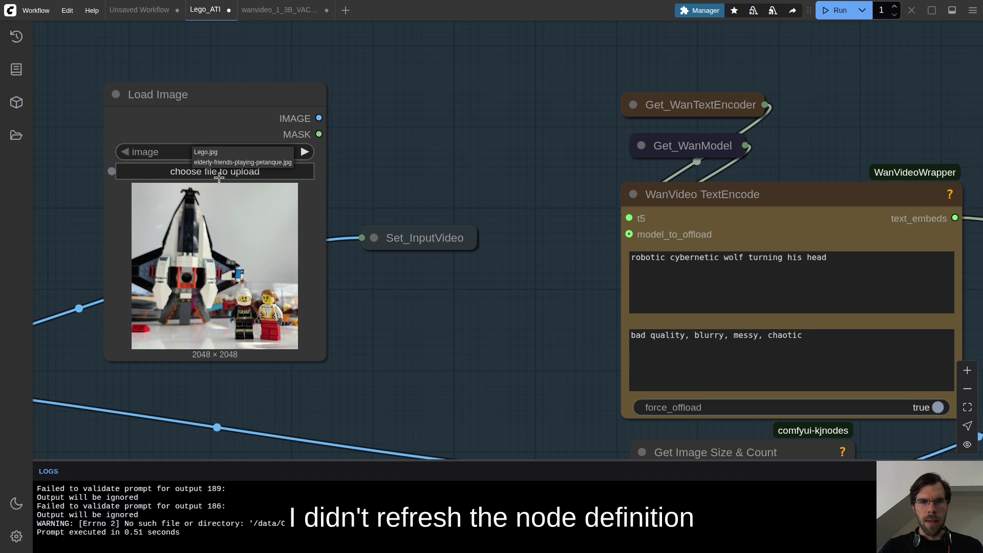
Refresh the node definitions and set the Load Image node's image to ThursterFX.jpg
{"action": "left_click", "coordinate": [36, 10]}
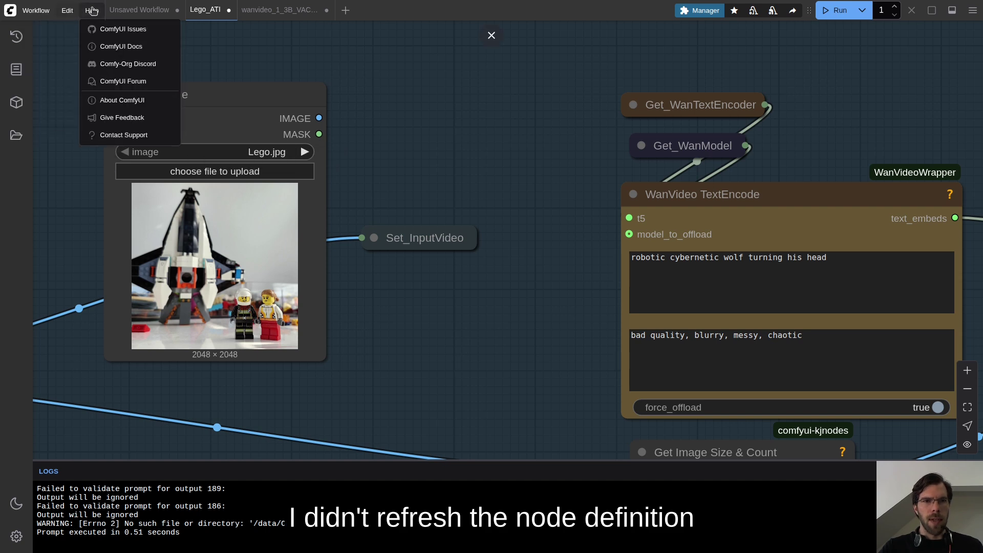
{"action": "mouse_move", "coordinate": [67, 11]}
{"action": "left_click", "coordinate": [87, 71]}
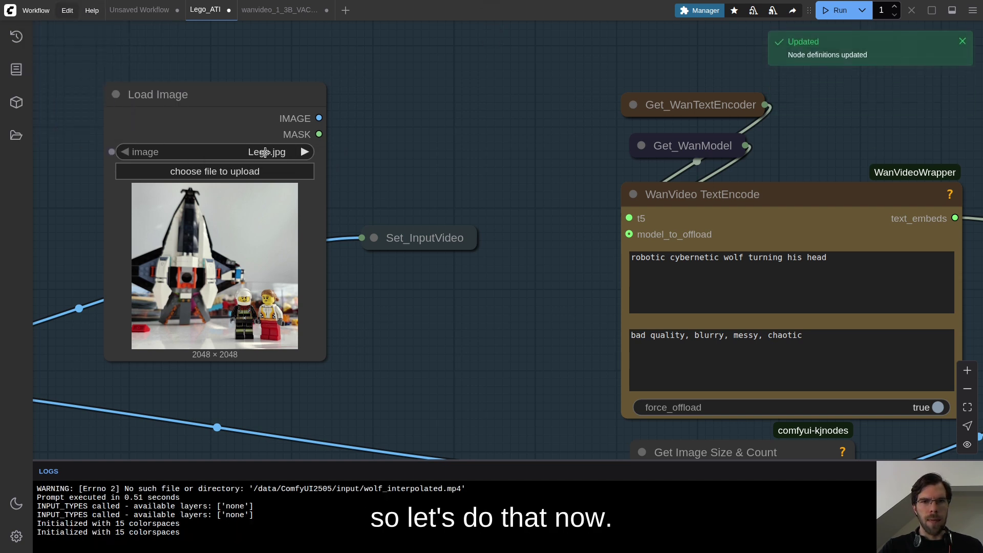
{"action": "left_click", "coordinate": [264, 151]}
{"action": "left_click", "coordinate": [320, 163]}
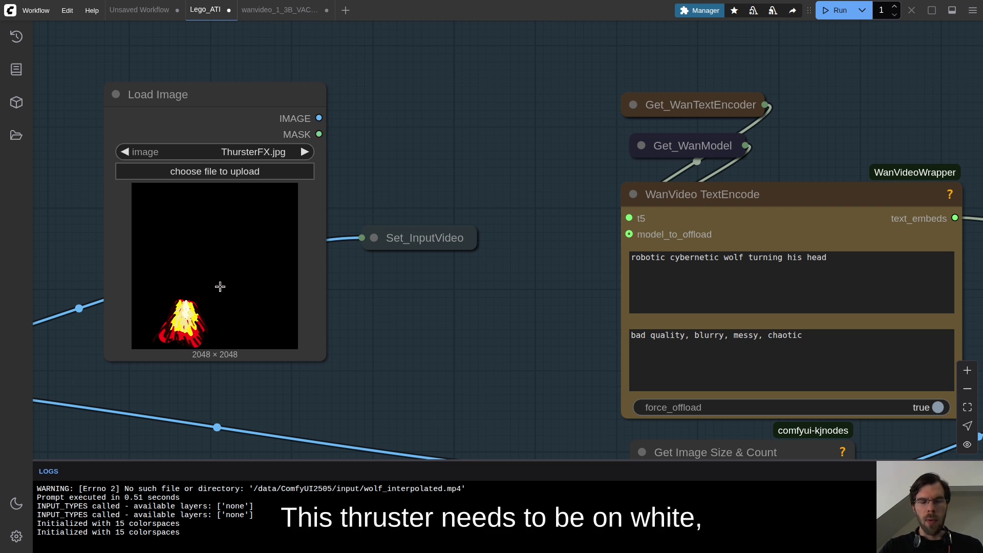
Switch to GIMP, add a new transparent layer beneath the thruster drawing, and fill it with white
{"action": "key", "text": "alt+Tab"}
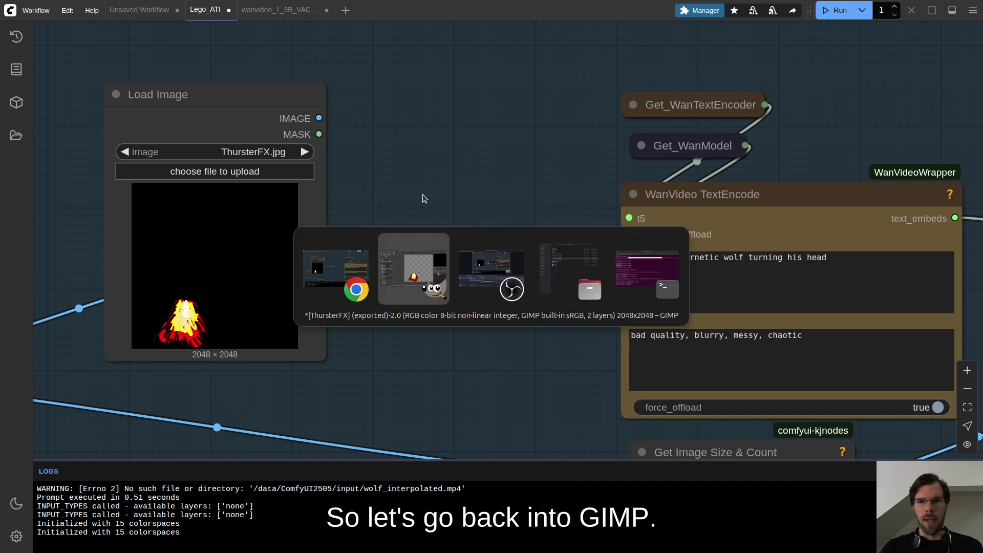
{"action": "left_click", "coordinate": [809, 544]}
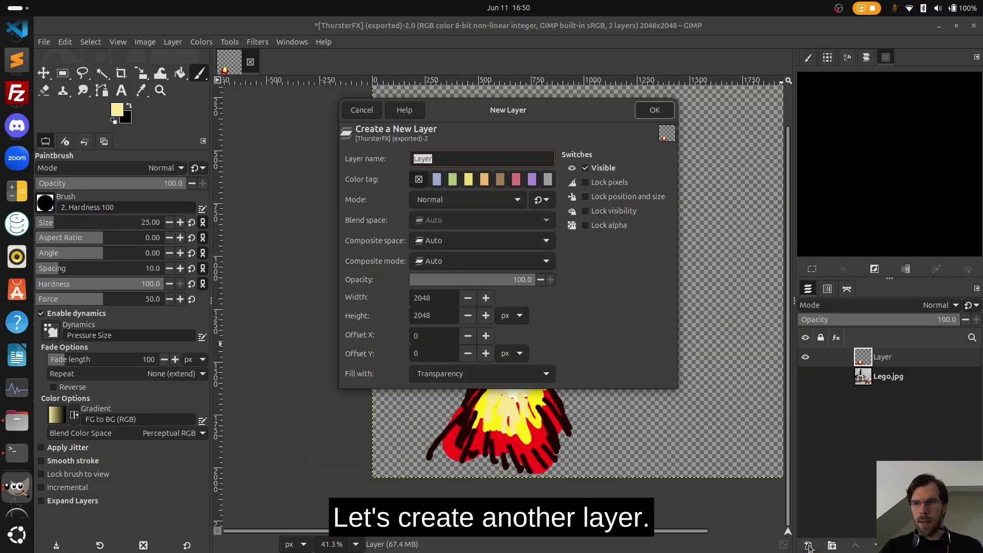
{"action": "left_click", "coordinate": [653, 111]}
{"action": "key", "text": "d"}
{"action": "left_click", "coordinate": [129, 105]}
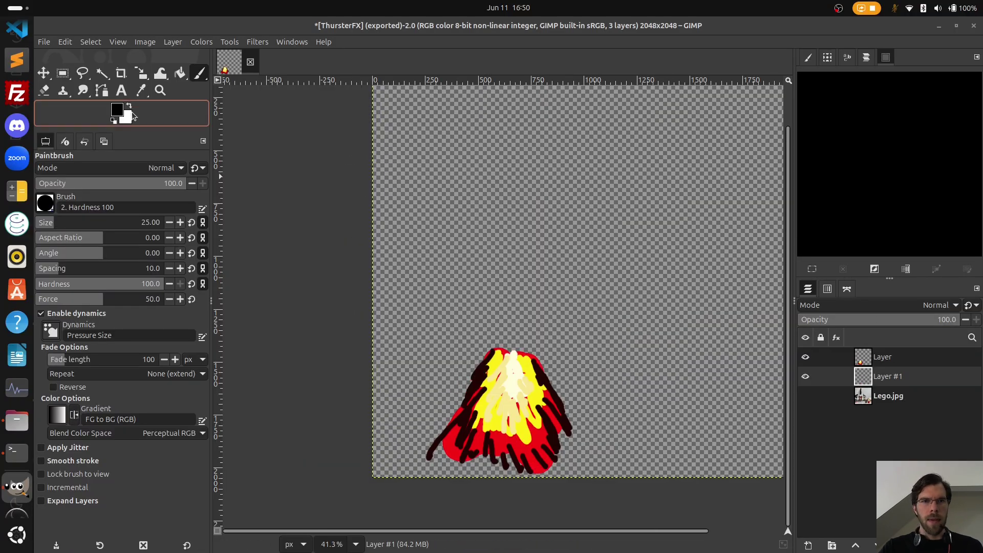
{"action": "left_click", "coordinate": [178, 75]}
{"action": "left_click", "coordinate": [375, 226]}
Export the thruster image as a JPEG at quality 100, overwriting ThursterFX.jpg
{"action": "key", "text": "ctrl+s"}
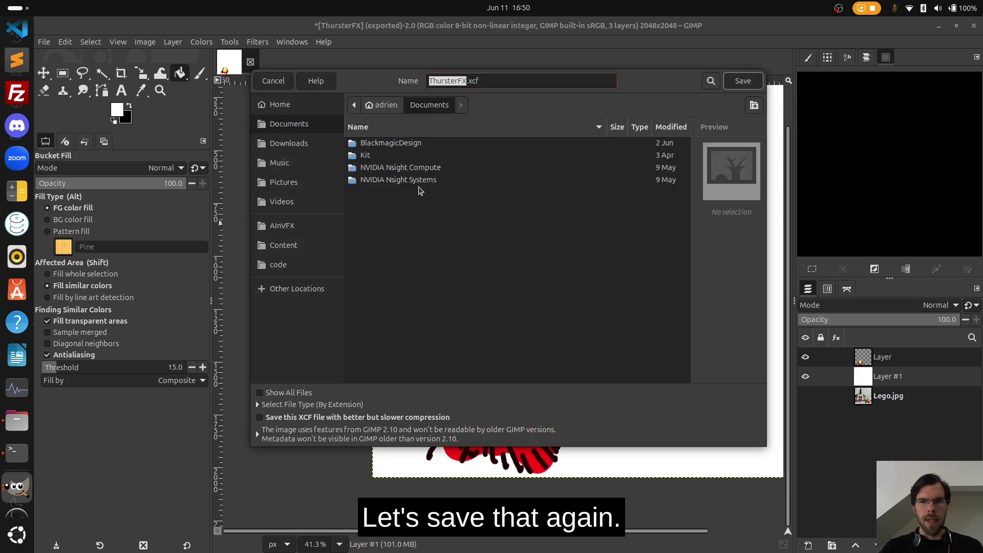
{"action": "key", "text": "Escape"}
{"action": "key", "text": "ctrl+shift+e"}
{"action": "key", "text": "Return"}
{"action": "key", "text": "Return"}
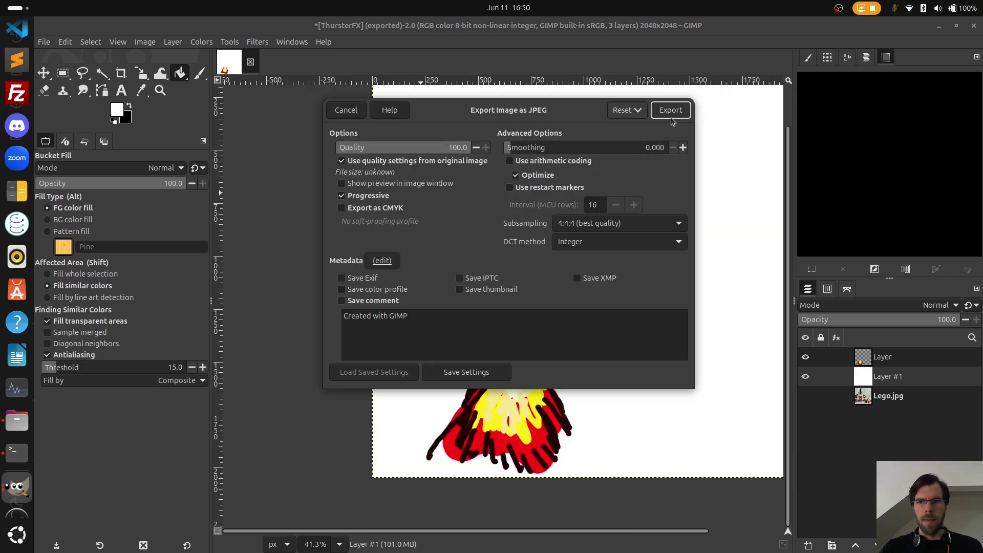
{"action": "key", "text": "Return"}
Switch back to ComfyUI, refresh the node definitions, and reload ThursterFX.jpg in the Load Image node
{"action": "key", "text": "alt+Tab"}
{"action": "key", "text": "alt+Tab"}
{"action": "key", "text": "alt+Tab"}
{"action": "key", "text": "alt+Tab"}
{"action": "key", "text": "alt+Tab"}
{"action": "left_click", "coordinate": [256, 154]}
{"action": "left_click", "coordinate": [276, 152]}
{"action": "left_click", "coordinate": [49, 11]}
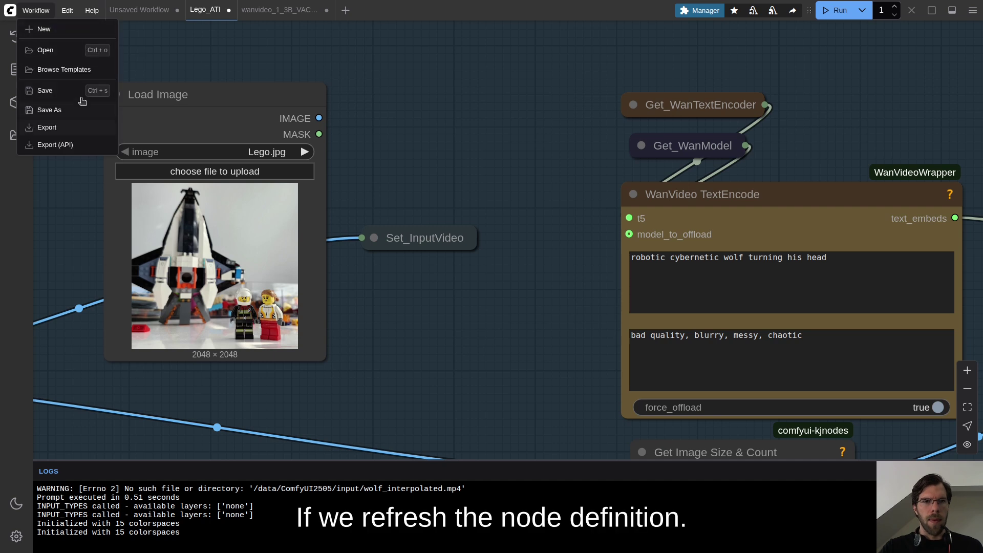
{"action": "left_click", "coordinate": [70, 10]}
{"action": "left_click", "coordinate": [103, 72]}
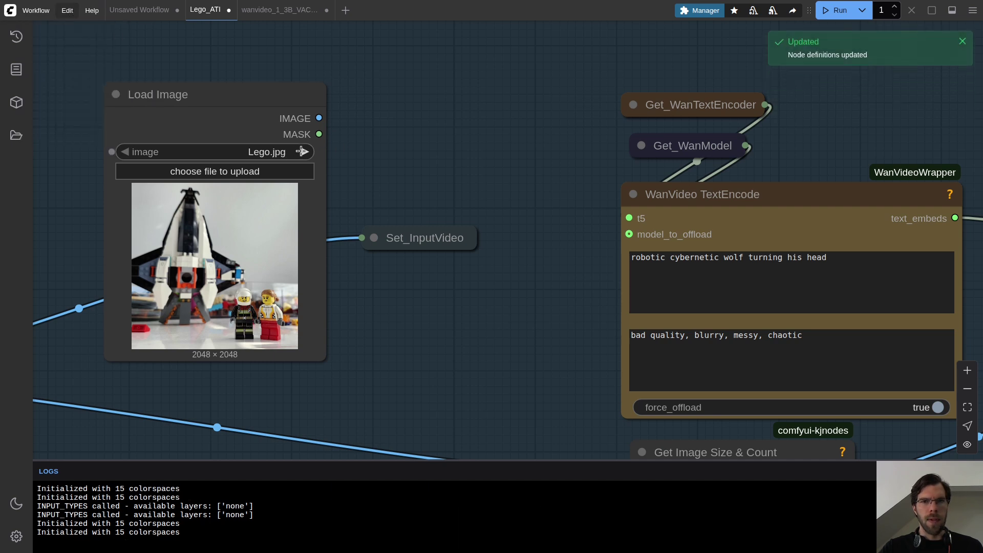
{"action": "left_click", "coordinate": [304, 151]}
Connect the Load Image node's IMAGE output to the ref_images input of WanVideo VACE Encode
{"action": "left_click_drag", "start_coordinate": [321, 119], "coordinate": [754, 246]}
{"action": "scroll", "coordinate": [384, 109], "scroll_direction": "down", "scroll_amount": 3}
{"action": "scroll", "coordinate": [762, 272], "scroll_direction": "down", "scroll_amount": 2}
{"action": "scroll", "coordinate": [748, 256], "scroll_direction": "up", "scroll_amount": 4}
{"action": "scroll", "coordinate": [272, 198], "scroll_direction": "left", "scroll_amount": 5}
{"action": "scroll", "coordinate": [273, 198], "scroll_direction": "up", "scroll_amount": 3}
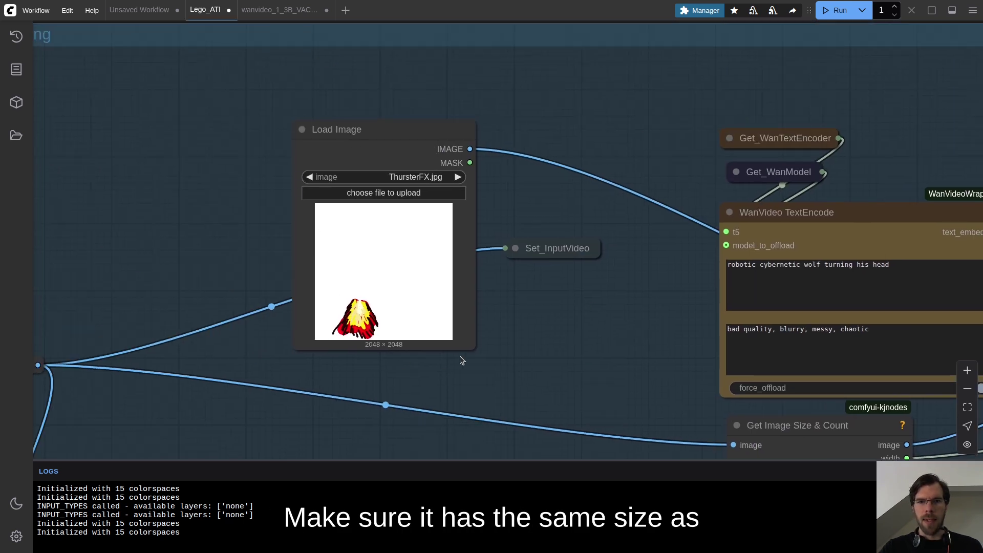
Move the Load Image node away from the text encoder and add a Resize Image v2 node beside it
{"action": "left_click_drag", "start_coordinate": [395, 137], "coordinate": [259, 110]}
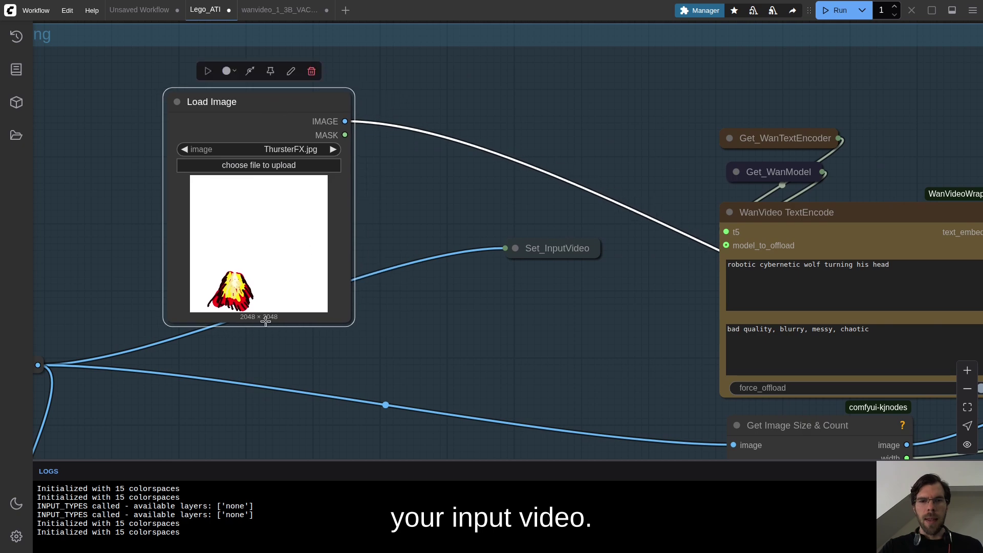
{"action": "scroll", "coordinate": [549, 287], "scroll_direction": "down", "scroll_amount": 3}
{"action": "scroll", "coordinate": [369, 314], "scroll_direction": "up", "scroll_amount": 5}
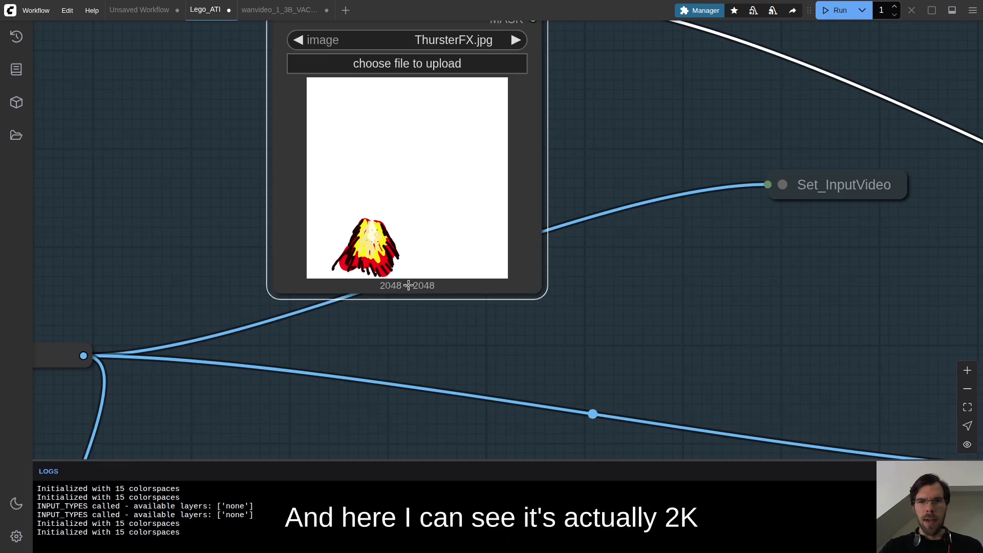
{"action": "scroll", "coordinate": [422, 284], "scroll_direction": "up", "scroll_amount": 5}
{"action": "scroll", "coordinate": [422, 283], "scroll_direction": "right", "scroll_amount": 5}
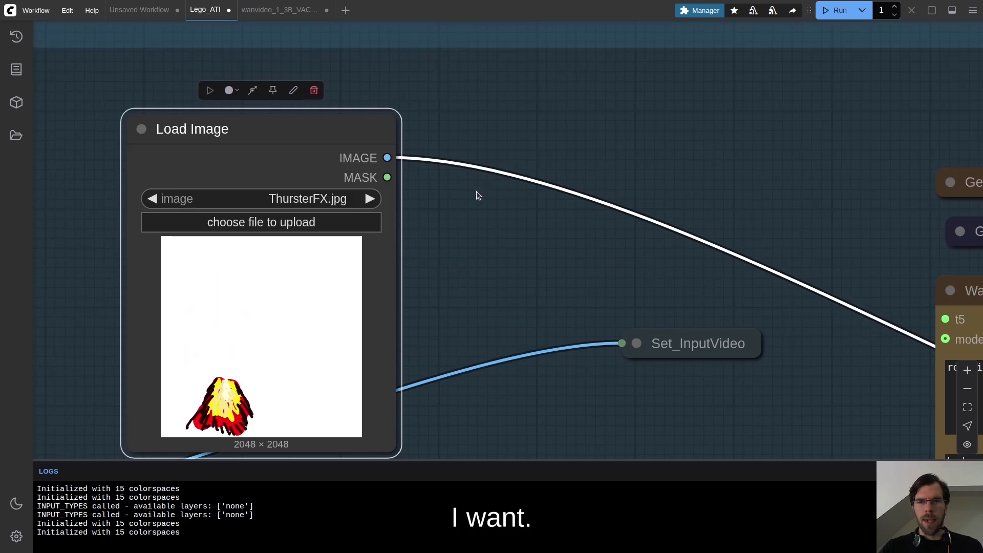
{"action": "double_click", "coordinate": [476, 193]}
{"action": "type", "text": "resize"}
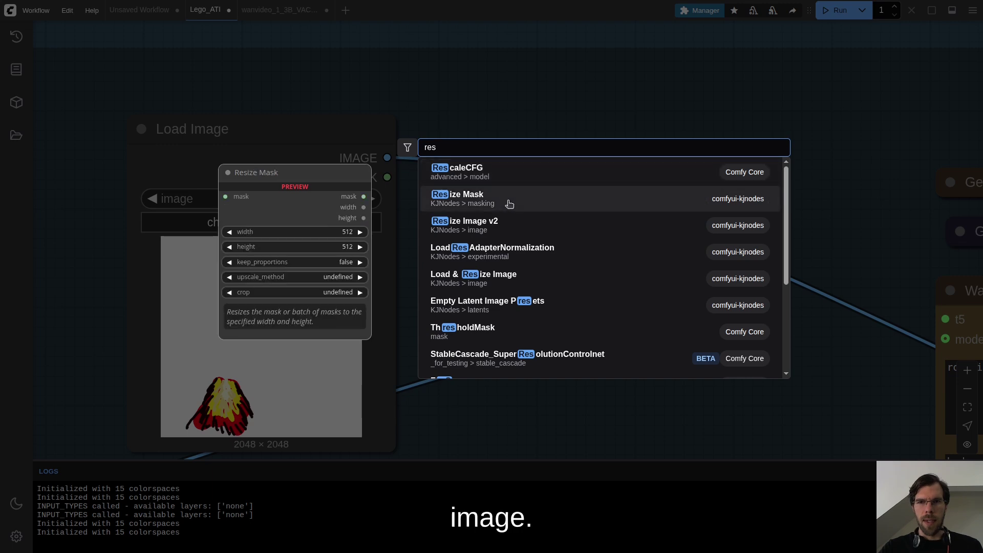
{"action": "left_click", "coordinate": [505, 222]}
{"action": "left_click_drag", "start_coordinate": [529, 169], "coordinate": [542, 121]}
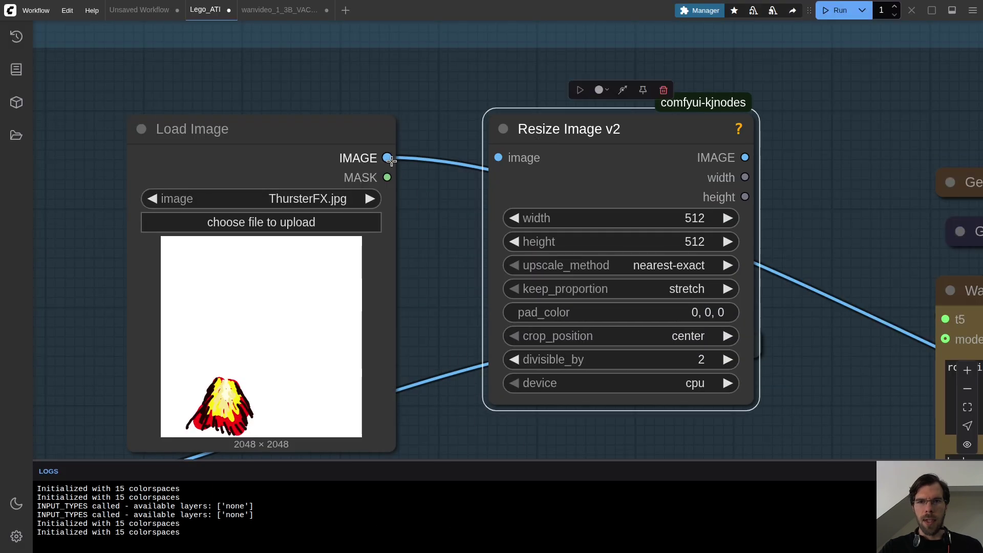
Route the Load Image IMAGE output through Resize Image v2 into the ref_images input of WanVideo VACE Encode
{"action": "scroll", "coordinate": [744, 161], "scroll_direction": "down", "scroll_amount": 10}
{"action": "scroll", "coordinate": [743, 160], "scroll_direction": "up", "scroll_amount": 1}
{"action": "left_click_drag", "start_coordinate": [745, 161], "coordinate": [378, 136]}
{"action": "scroll", "coordinate": [826, 195], "scroll_direction": "down", "scroll_amount": 5}
{"action": "scroll", "coordinate": [840, 233], "scroll_direction": "up", "scroll_amount": 15}
{"action": "scroll", "coordinate": [377, 136], "scroll_direction": "down", "scroll_amount": 5}
{"action": "left_click_drag", "start_coordinate": [80, 109], "coordinate": [285, 171]}
{"action": "left_click_drag", "start_coordinate": [492, 176], "coordinate": [387, 173]}
{"action": "scroll", "coordinate": [729, 327], "scroll_direction": "down", "scroll_amount": 10}
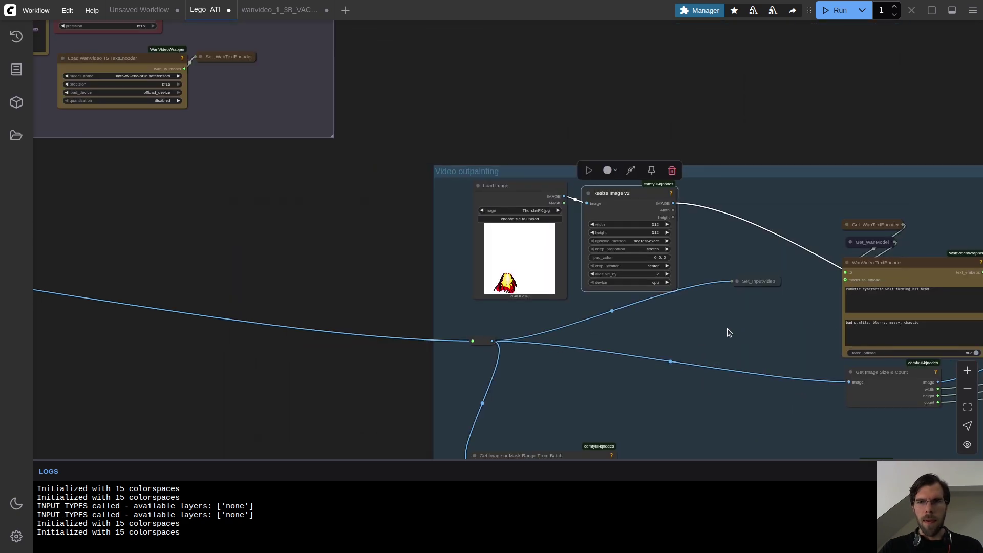
Reposition the Get Image Size & Count node beneath the gap between Load Image and Resize Image v2
{"action": "scroll", "coordinate": [738, 289], "scroll_direction": "up", "scroll_amount": 10}
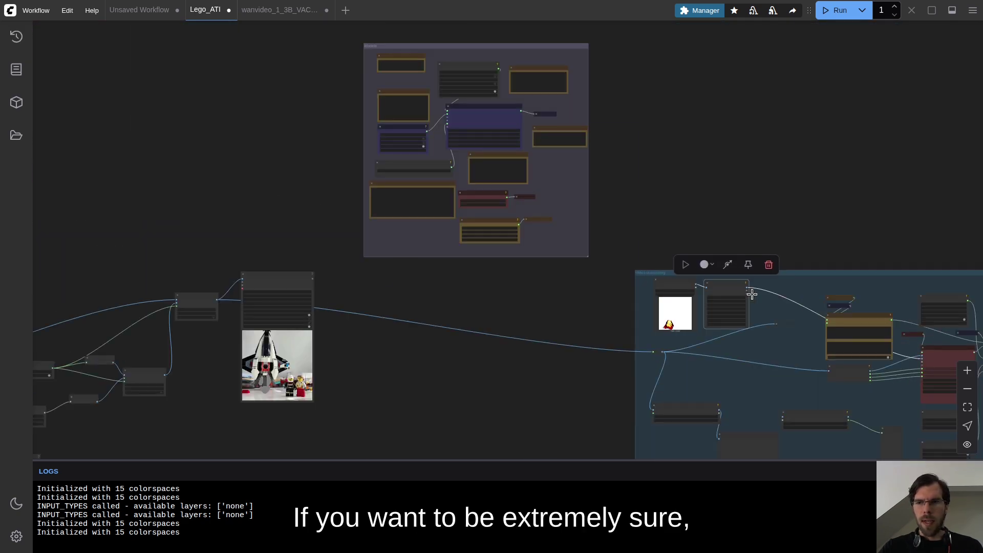
{"action": "scroll", "coordinate": [692, 276], "scroll_direction": "up", "scroll_amount": 10}
{"action": "scroll", "coordinate": [692, 275], "scroll_direction": "down", "scroll_amount": 4}
{"action": "left_click_drag", "start_coordinate": [693, 276], "coordinate": [440, 66]}
{"action": "left_click_drag", "start_coordinate": [192, 255], "coordinate": [176, 269]}
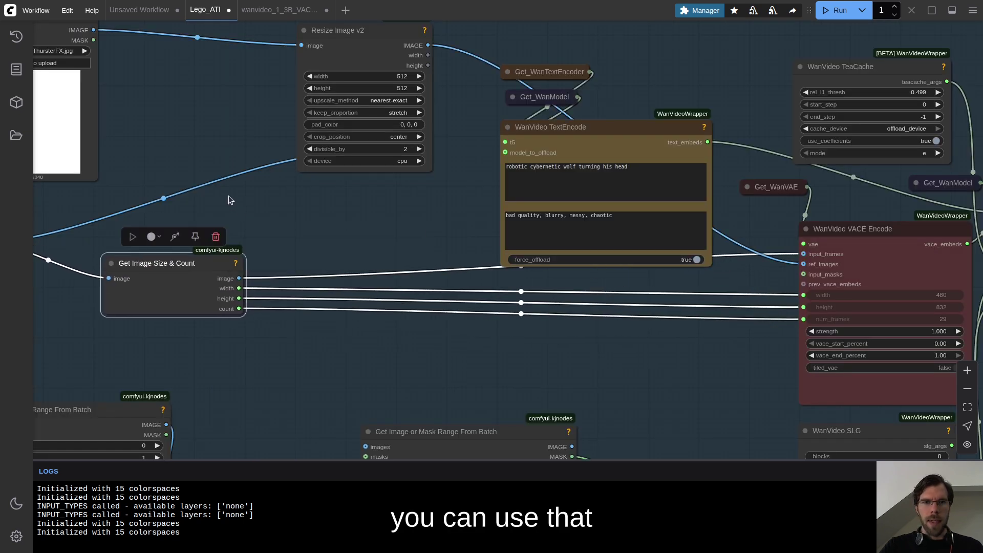
{"action": "left_click_drag", "start_coordinate": [239, 200], "coordinate": [403, 267]}
{"action": "left_click_drag", "start_coordinate": [497, 103], "coordinate": [474, 114]}
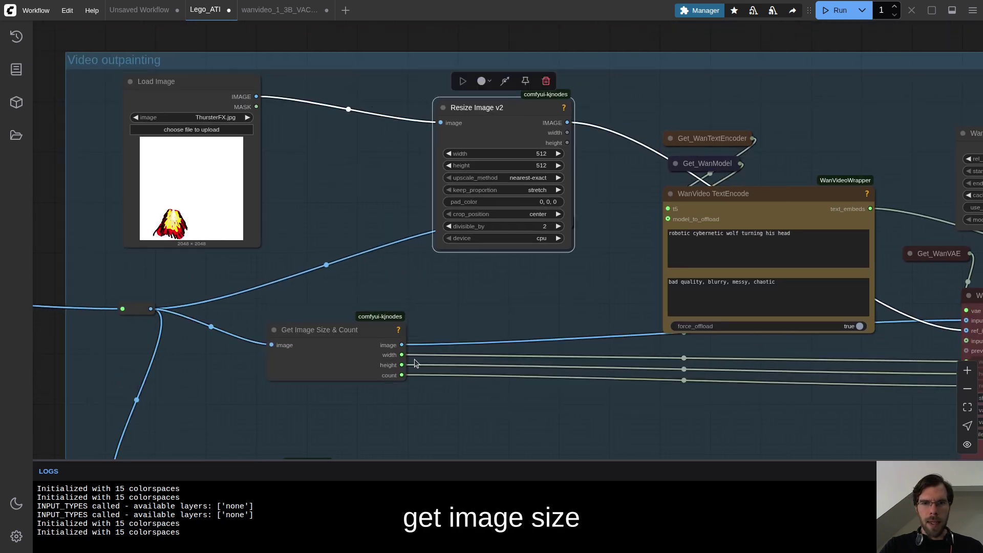
Connect the width and height outputs of Get Image Size & Count to the matching inputs of Resize Image v2
{"action": "scroll", "coordinate": [405, 361], "scroll_direction": "up", "scroll_amount": 5}
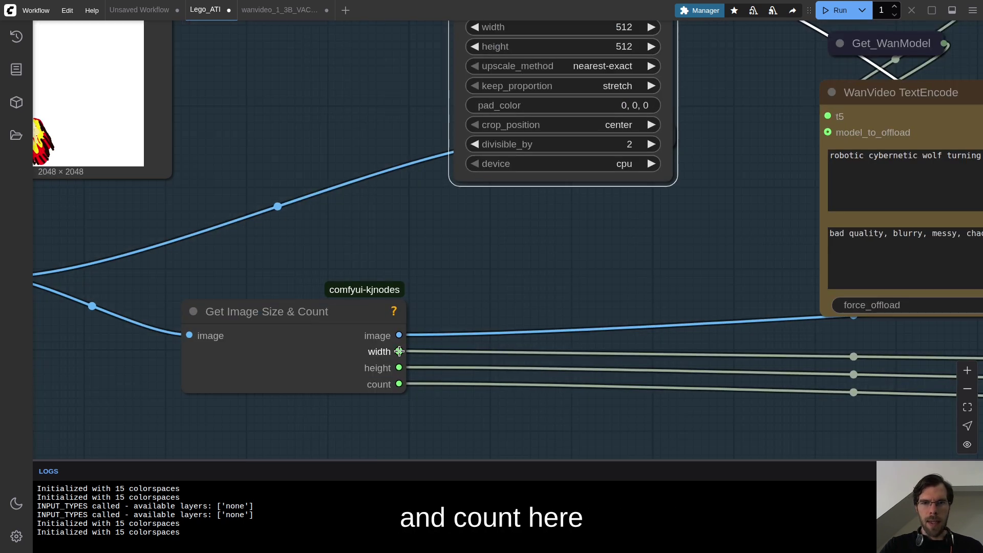
{"action": "scroll", "coordinate": [399, 353], "scroll_direction": "down", "scroll_amount": 5}
{"action": "mouse_move", "coordinate": [444, 169]}
{"action": "left_mouse_down"}
{"action": "mouse_move", "coordinate": [439, 152]}
{"action": "mouse_move", "coordinate": [439, 164]}
{"action": "left_mouse_up"}
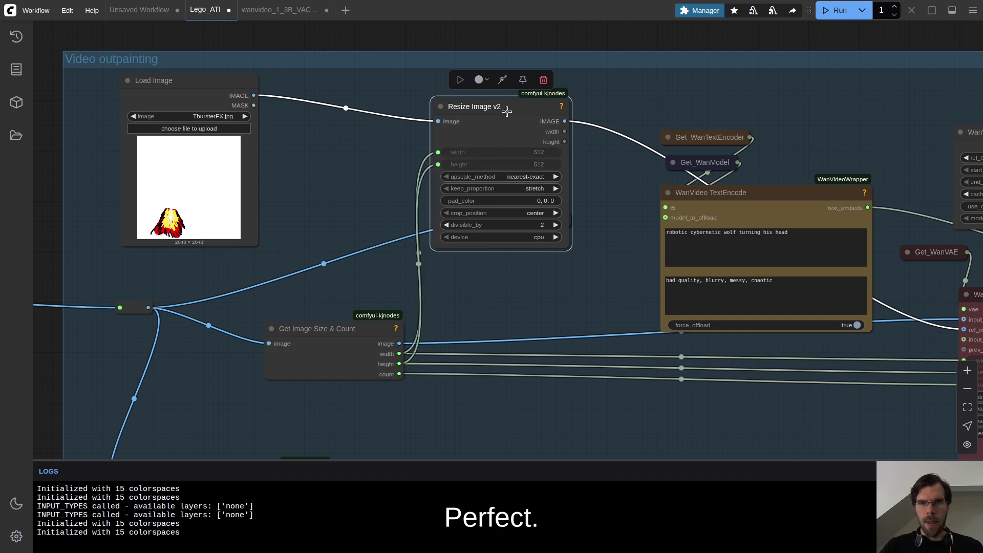
Copy the positive prompt about the Lego spaceship launch from the WanVideo TextEncode node in the ATI section
{"action": "scroll", "coordinate": [566, 303], "scroll_direction": "right", "scroll_amount": 5}
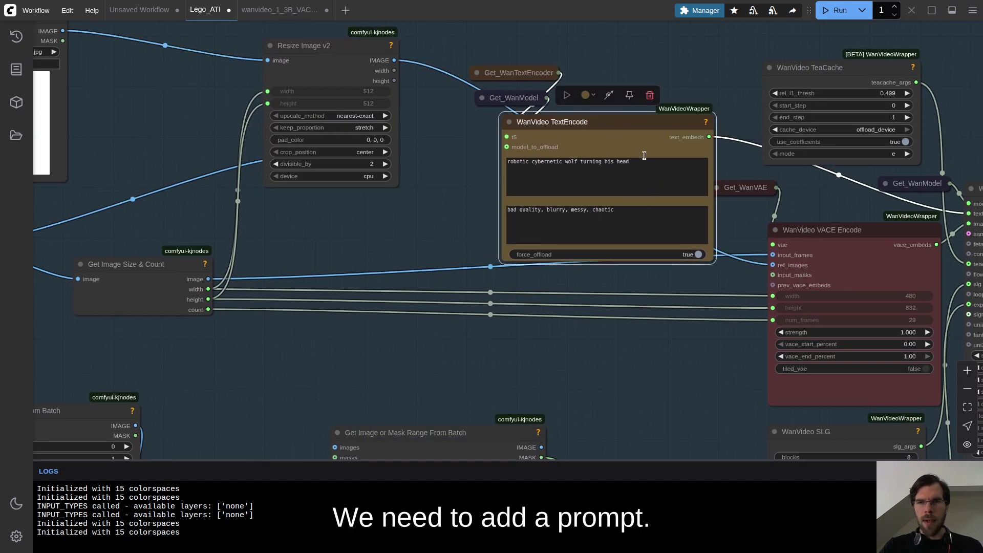
{"action": "left_click_drag", "start_coordinate": [477, 175], "coordinate": [444, 183]}
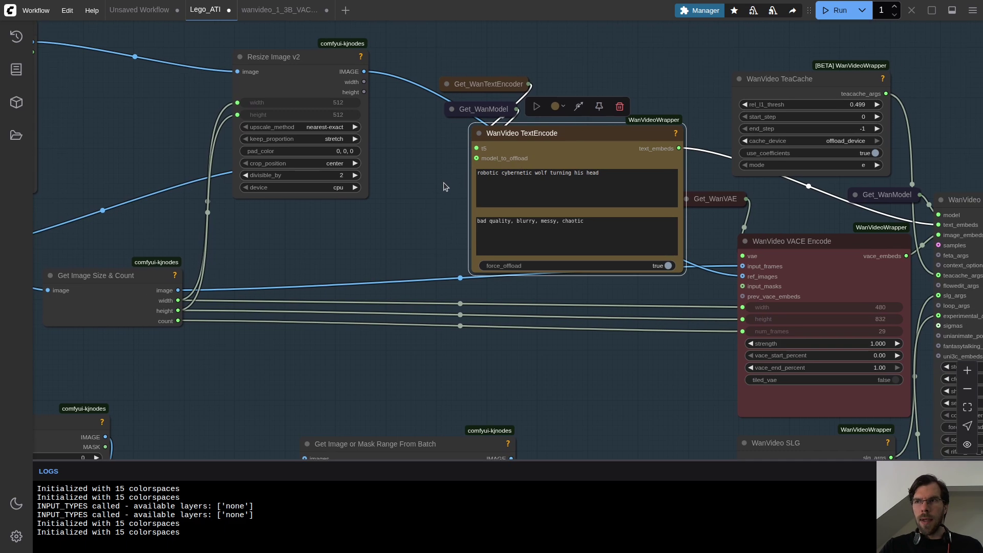
{"action": "scroll", "coordinate": [444, 182], "scroll_direction": "down", "scroll_amount": 10}
{"action": "left_click_drag", "start_coordinate": [123, 141], "coordinate": [230, 171]}
{"action": "scroll", "coordinate": [235, 248], "scroll_direction": "up", "scroll_amount": 10}
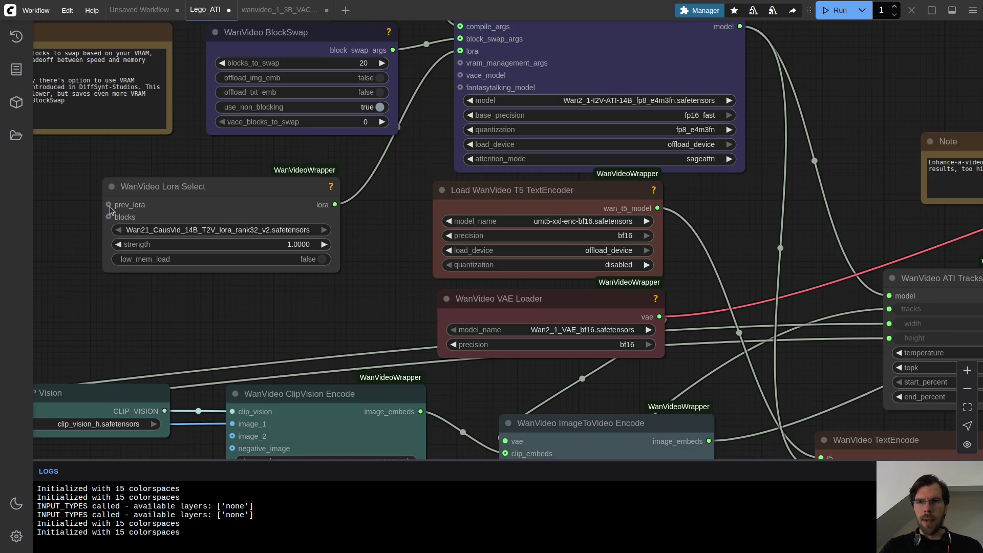
{"action": "left_click_drag", "start_coordinate": [109, 209], "coordinate": [55, 203]}
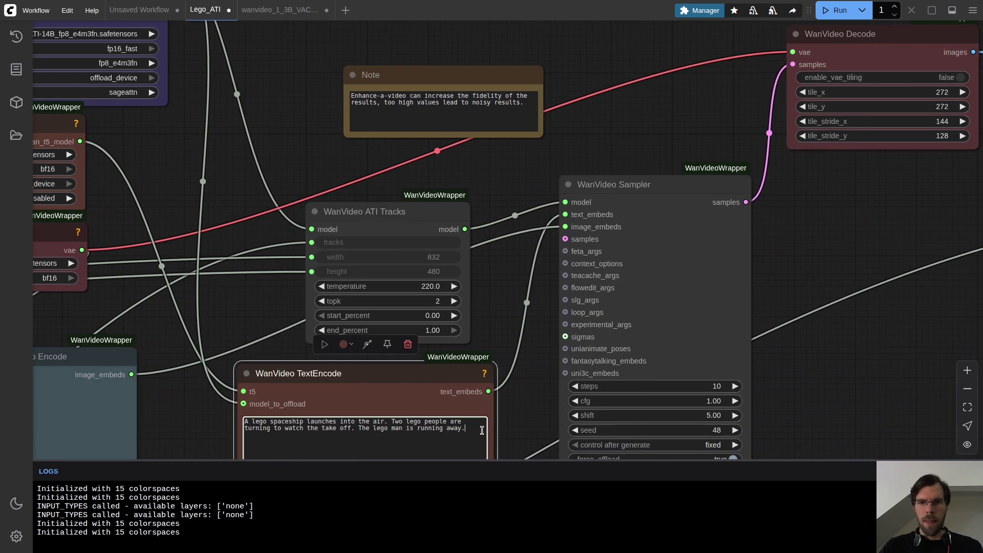
Replace the wolf prompt in the Video outpainting group's WanVideo TextEncode node with the copied Lego spaceship prompt
{"action": "scroll", "coordinate": [702, 249], "scroll_direction": "down", "scroll_amount": 5}
{"action": "scroll", "coordinate": [702, 249], "scroll_direction": "down", "scroll_amount": 10}
{"action": "left_click_drag", "start_coordinate": [929, 232], "coordinate": [136, 142]}
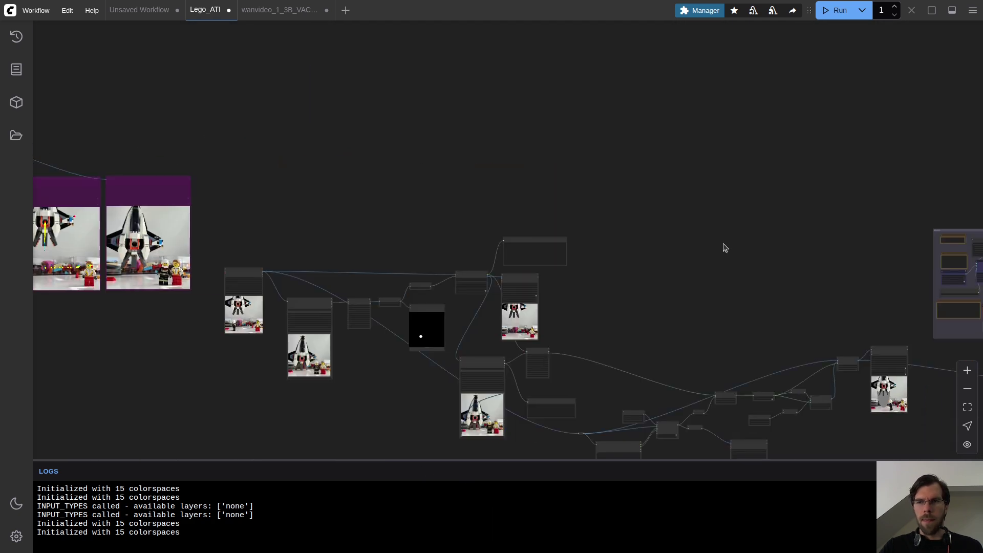
{"action": "left_click_drag", "start_coordinate": [907, 327], "coordinate": [272, 235]}
{"action": "scroll", "coordinate": [612, 324], "scroll_direction": "up", "scroll_amount": 10}
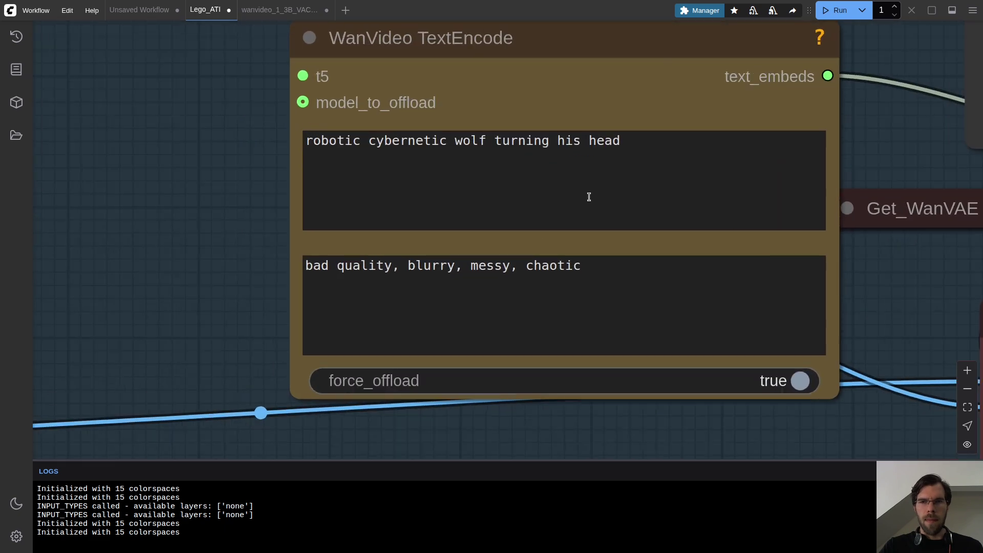
{"action": "left_click", "coordinate": [640, 165]}
{"action": "key", "text": "ctrl+a"}
{"action": "type", "text": "A lego spaceship launches into the air. Two lego people are turning to watch the take off. The lego man is running away."}
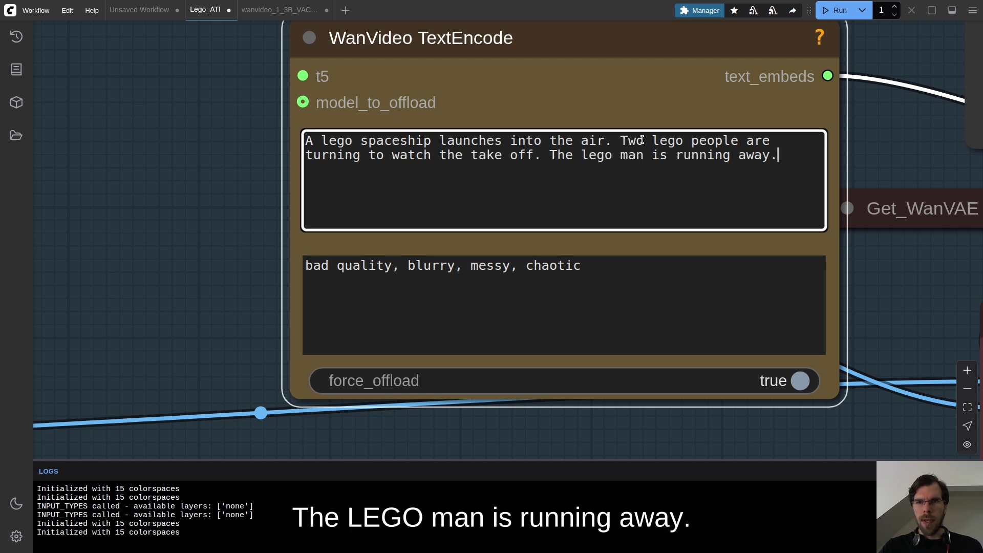
Compare the prompt's sentences about the Lego people with the gray masked area in the Video Combine preview
{"action": "left_click_drag", "start_coordinate": [620, 140], "coordinate": [744, 162]}
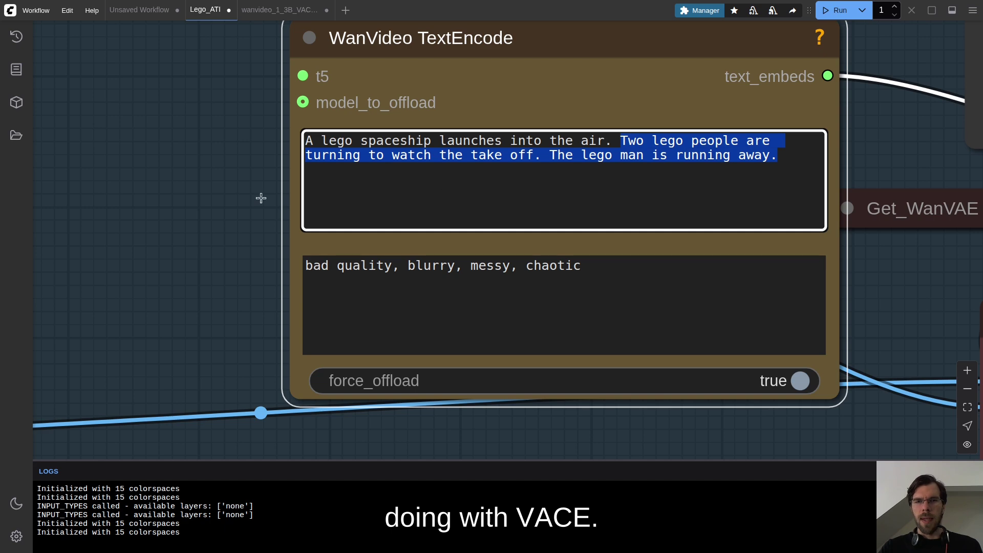
{"action": "scroll", "coordinate": [344, 200], "scroll_direction": "down", "scroll_amount": 5}
{"action": "left_click_drag", "start_coordinate": [156, 223], "coordinate": [712, 239]}
{"action": "left_click_drag", "start_coordinate": [173, 237], "coordinate": [767, 219]}
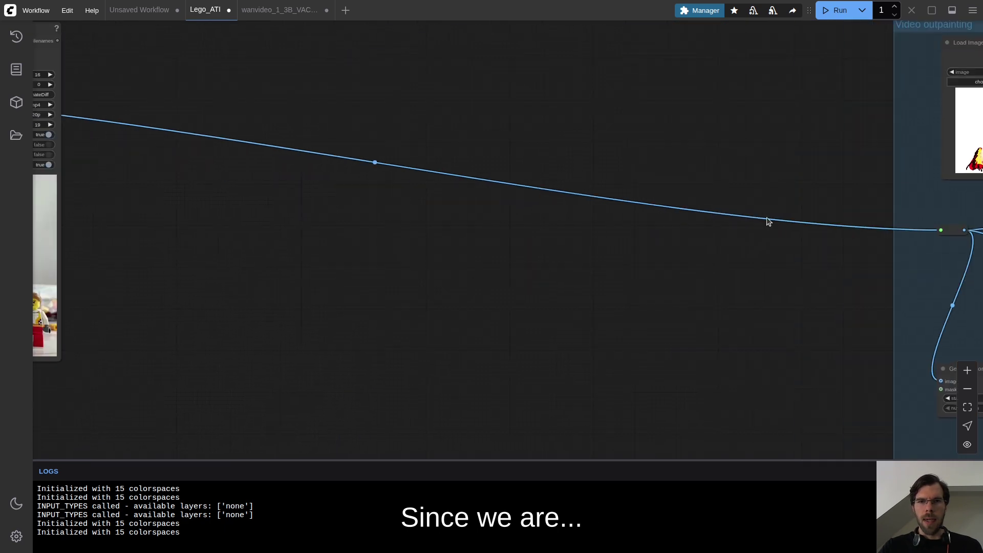
{"action": "left_click_drag", "start_coordinate": [256, 284], "coordinate": [708, 231]}
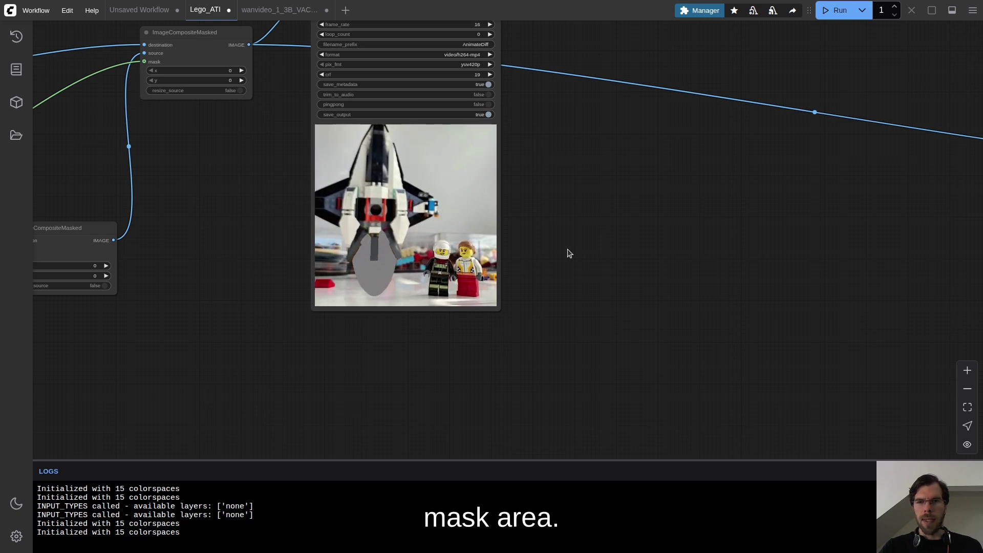
{"action": "key", "text": "1"}
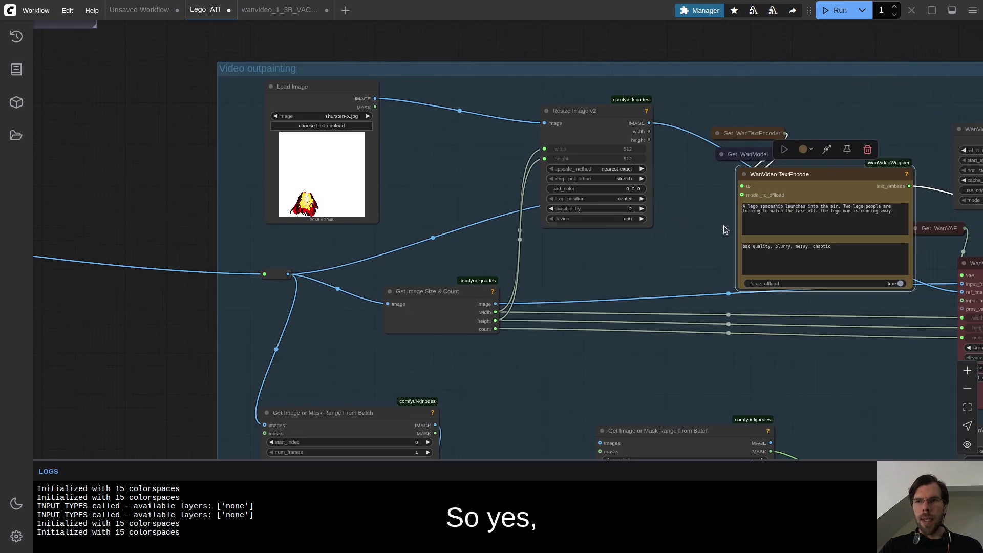
Insert "with bright orange and yellow flames bursting from its thrusters at high speed" after "into the air" in the positive prompt
{"action": "left_click_drag", "start_coordinate": [691, 226], "coordinate": [366, 237]}
{"action": "scroll", "coordinate": [576, 226], "scroll_direction": "up", "scroll_amount": 10}
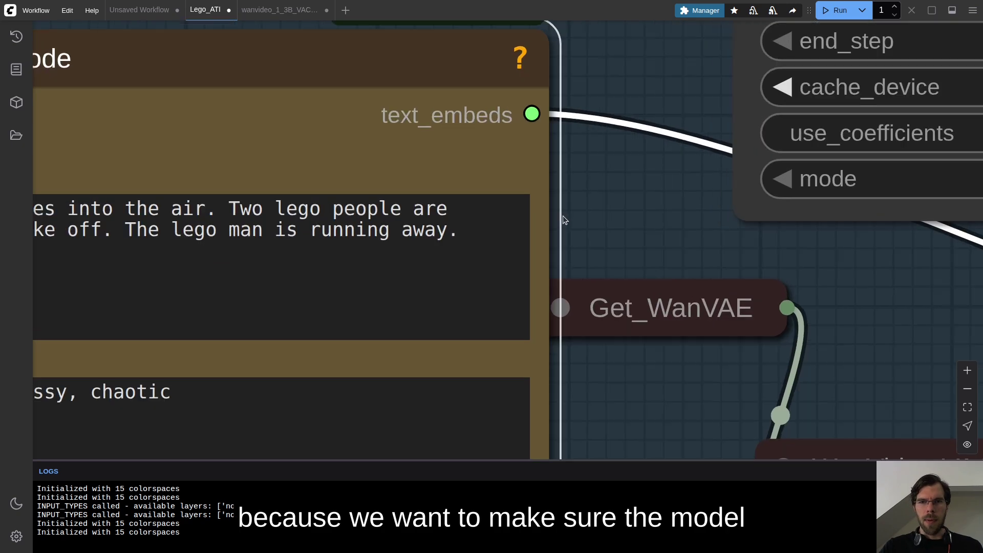
{"action": "scroll", "coordinate": [928, 201], "scroll_direction": "down", "scroll_amount": 4}
{"action": "left_click", "coordinate": [915, 202]}
{"action": "scroll", "coordinate": [901, 210], "scroll_direction": "up", "scroll_amount": 3}
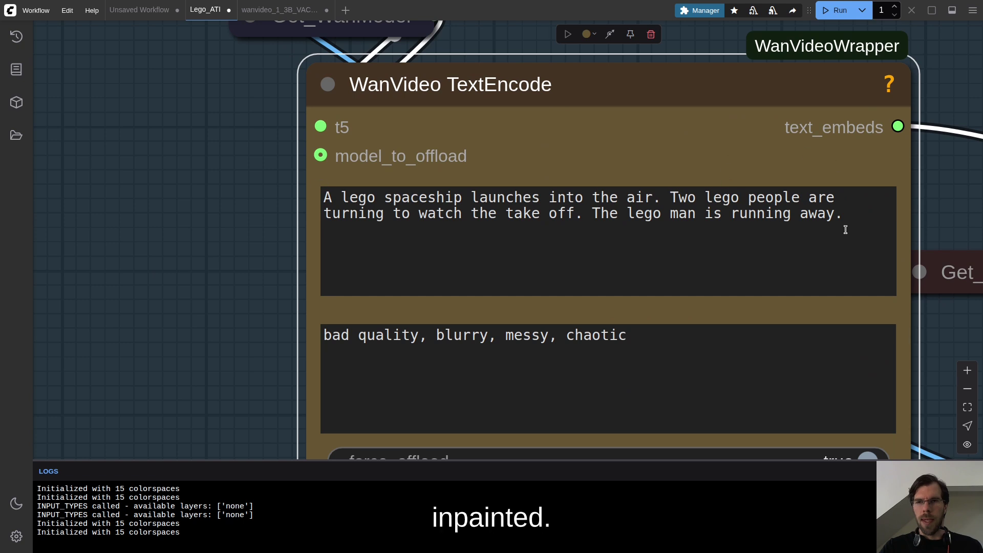
{"action": "left_click_drag", "start_coordinate": [842, 237], "coordinate": [670, 200]}
{"action": "left_click", "coordinate": [826, 215]}
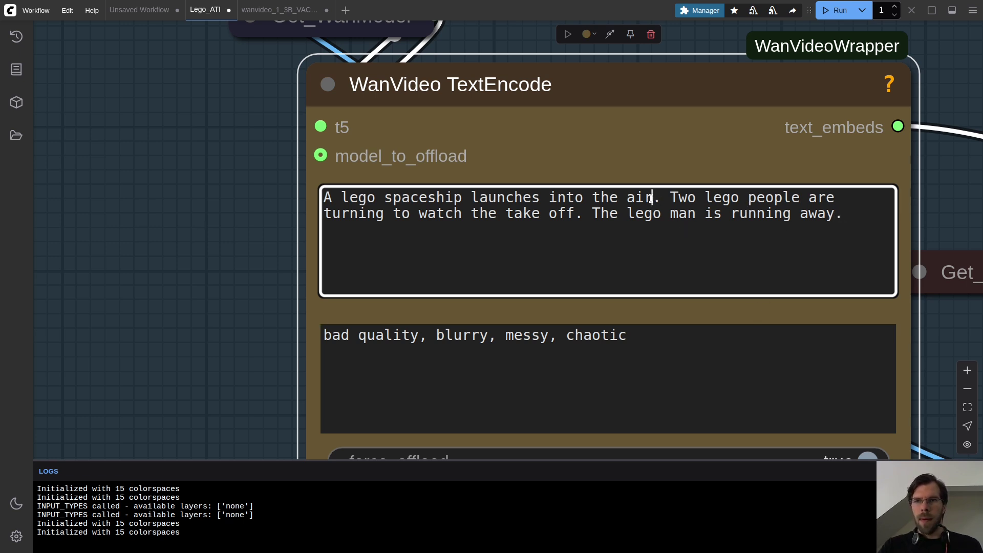
{"action": "type", "text": "th bright"}
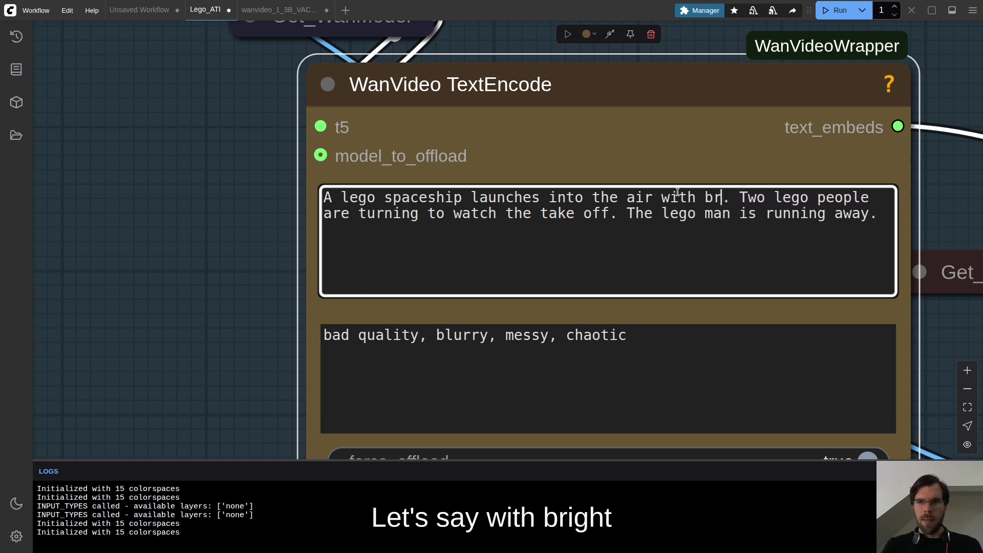
{"action": "type", "text": " orange and yellow flames "}
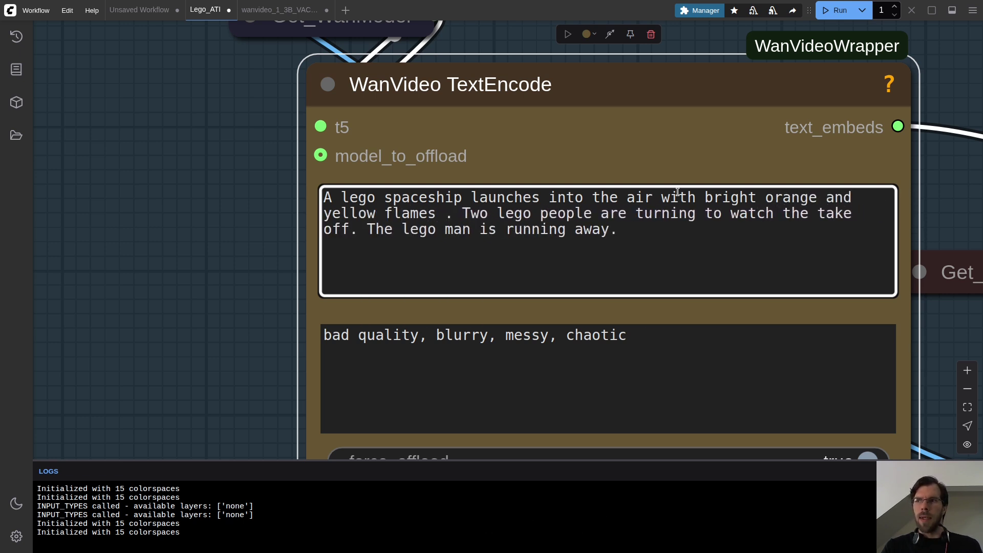
{"action": "type", "text": "bursting from its thruster"}
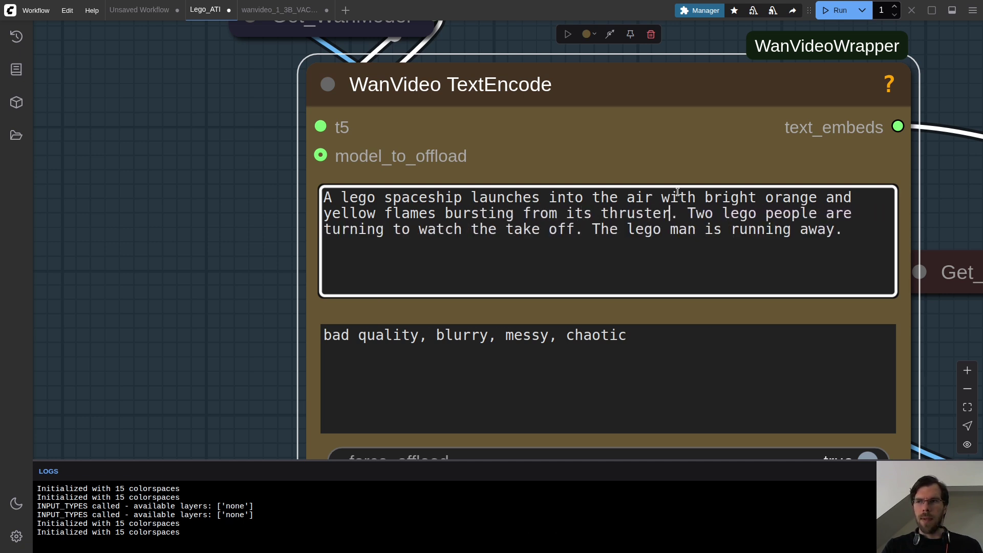
{"action": "type", "text": "s at high speed"}
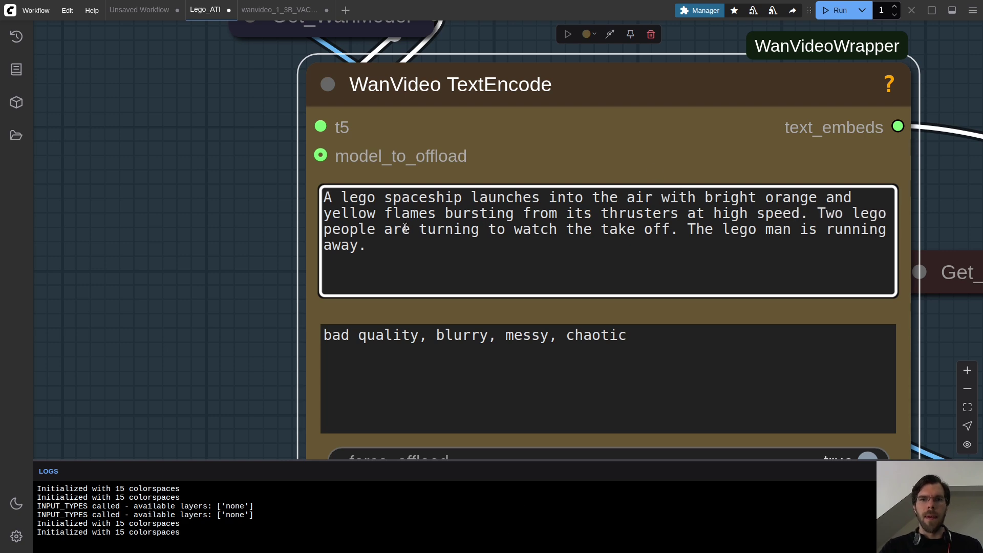
{"action": "left_click", "coordinate": [176, 147]}
Move the Video Combine node with the gray-masked preview down, clear of the ImageCompositeMasked node's outgoing link
{"action": "scroll", "coordinate": [736, 244], "scroll_direction": "down", "scroll_amount": 5}
{"action": "scroll", "coordinate": [736, 244], "scroll_direction": "up", "scroll_amount": 2}
{"action": "left_click_drag", "start_coordinate": [675, 278], "coordinate": [357, 265]}
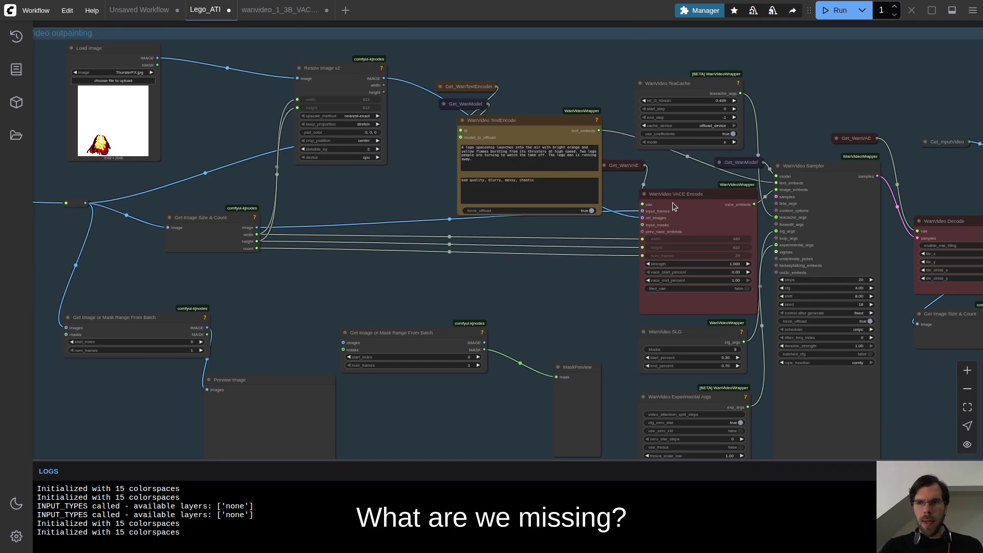
{"action": "scroll", "coordinate": [591, 242], "scroll_direction": "up", "scroll_amount": 5}
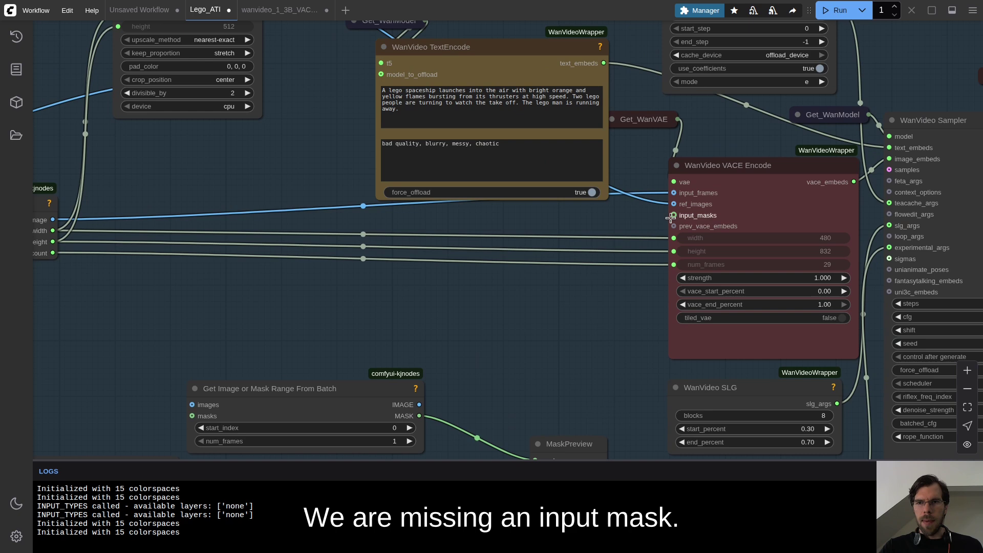
{"action": "scroll", "coordinate": [643, 210], "scroll_direction": "down", "scroll_amount": 3}
{"action": "scroll", "coordinate": [577, 220], "scroll_direction": "down", "scroll_amount": 2}
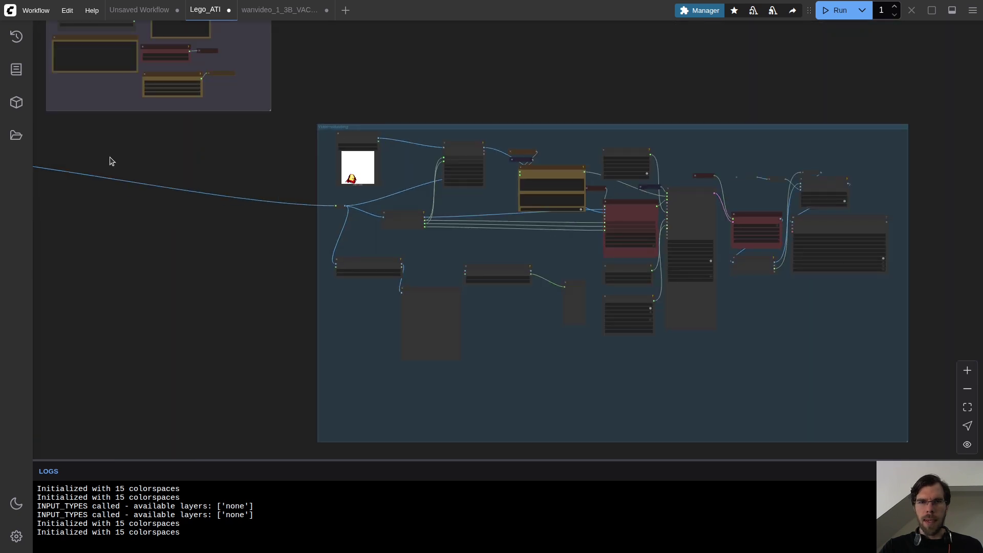
{"action": "left_click_drag", "start_coordinate": [167, 167], "coordinate": [657, 245]}
{"action": "scroll", "coordinate": [578, 284], "scroll_direction": "up", "scroll_amount": 5}
{"action": "left_click_drag", "start_coordinate": [500, 136], "coordinate": [500, 224]}
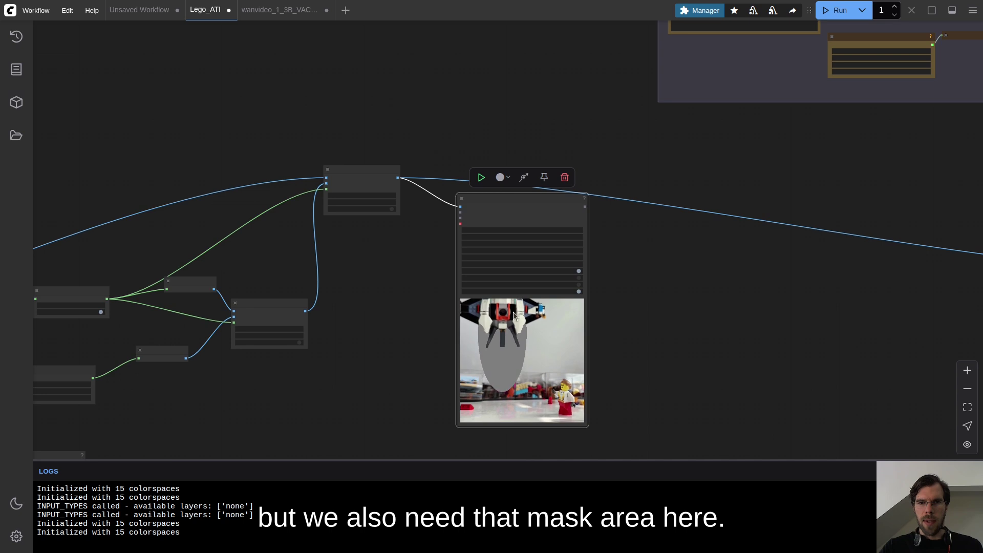
Connect the GrowMask node's mask output to the input_masks input of the WanVideo VACE Encode node
{"action": "left_click_drag", "start_coordinate": [320, 316], "coordinate": [473, 250]}
{"action": "scroll", "coordinate": [363, 276], "scroll_direction": "up", "scroll_amount": 6}
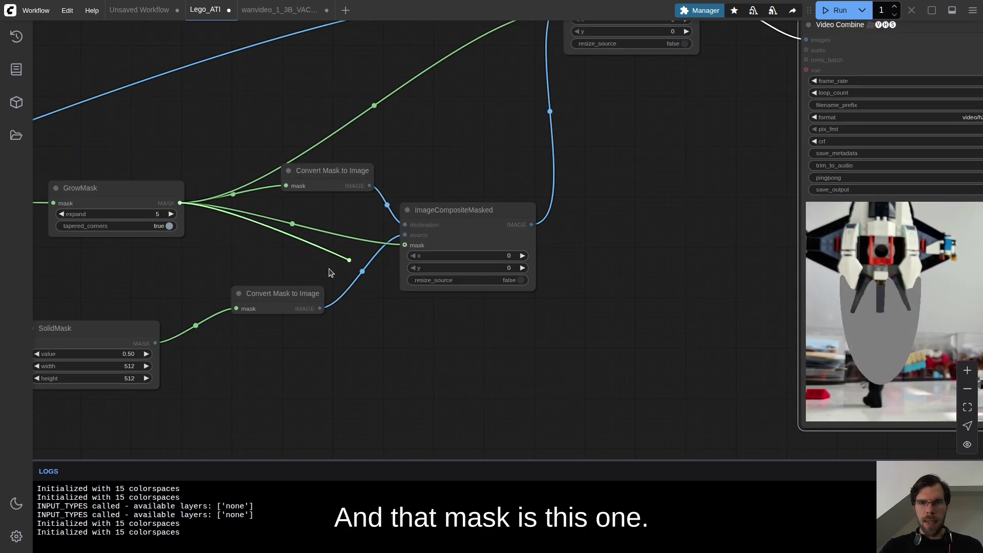
{"action": "scroll", "coordinate": [254, 241], "scroll_direction": "down", "scroll_amount": 12}
{"action": "scroll", "coordinate": [588, 248], "scroll_direction": "up", "scroll_amount": 10}
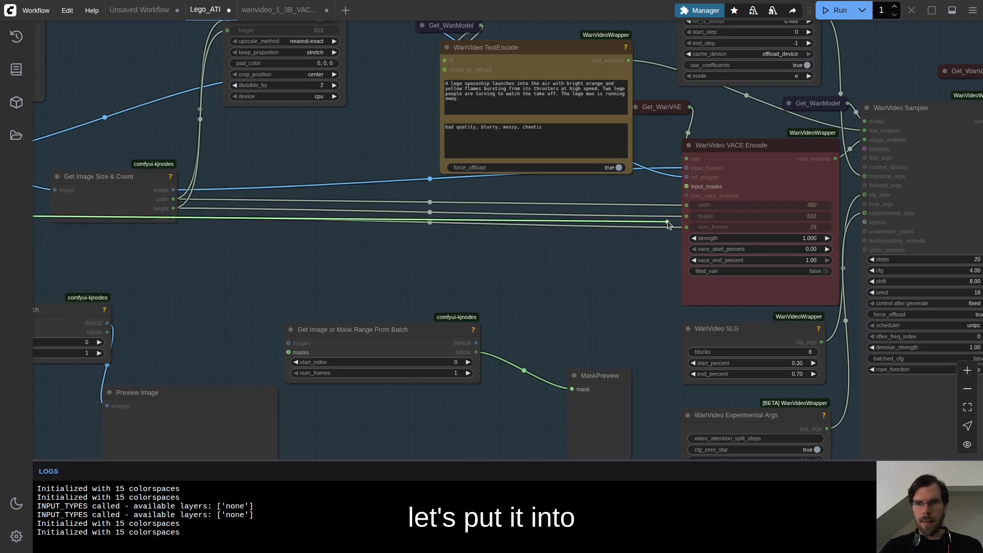
{"action": "left_click_drag", "start_coordinate": [668, 225], "coordinate": [687, 194]}
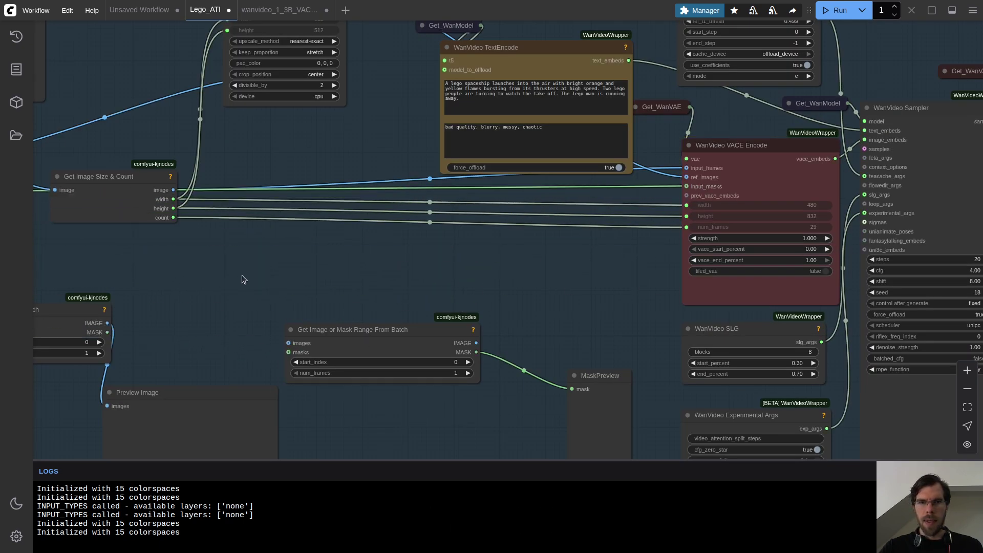
Insert a Reroute node into the mask link and connect it to the masks input of the Get Image or Mask Range From Batch node feeding MaskPreview
{"action": "double_click", "coordinate": [419, 263]}
{"action": "type", "text": "rero"}
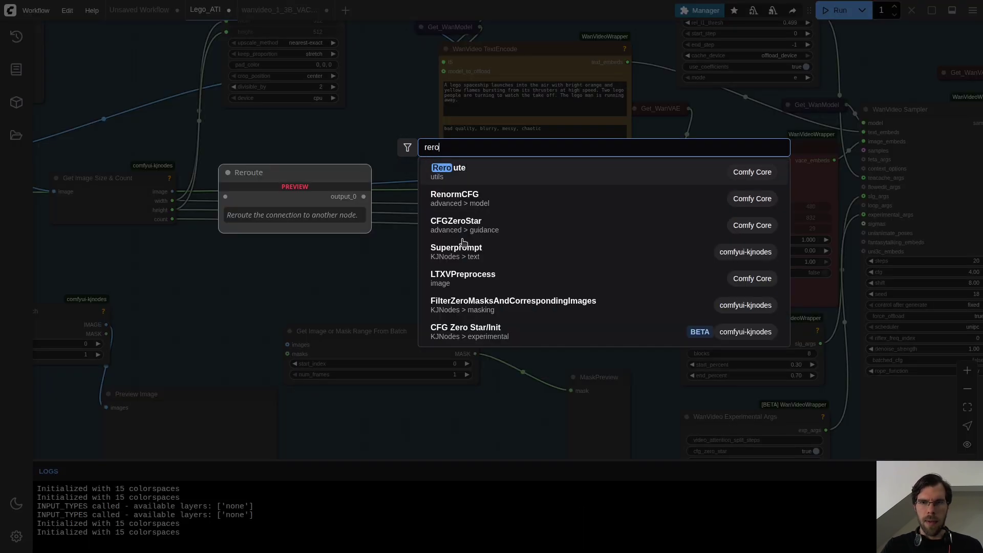
{"action": "type", "text": "u"}
{"action": "left_click", "coordinate": [445, 173]}
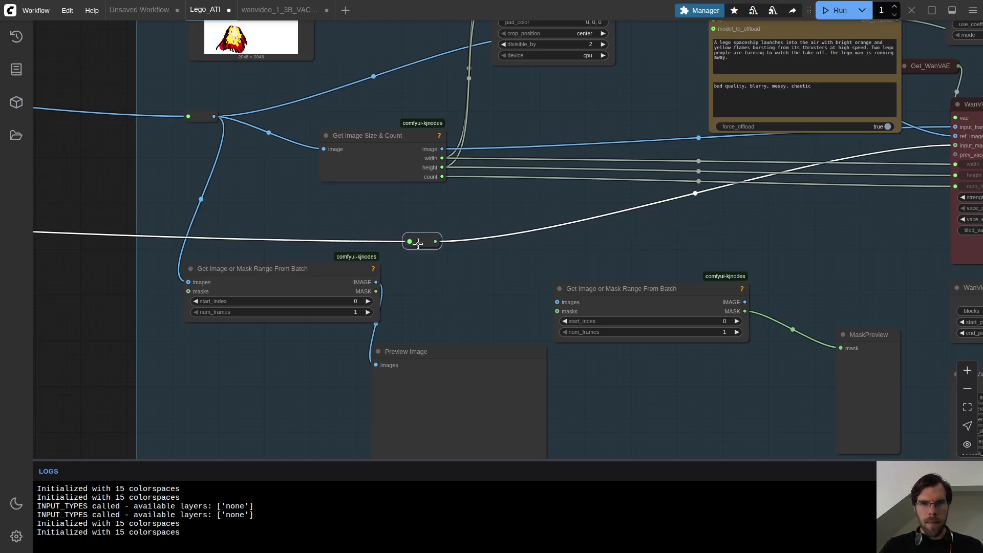
{"action": "left_click_drag", "start_coordinate": [418, 242], "coordinate": [421, 230]}
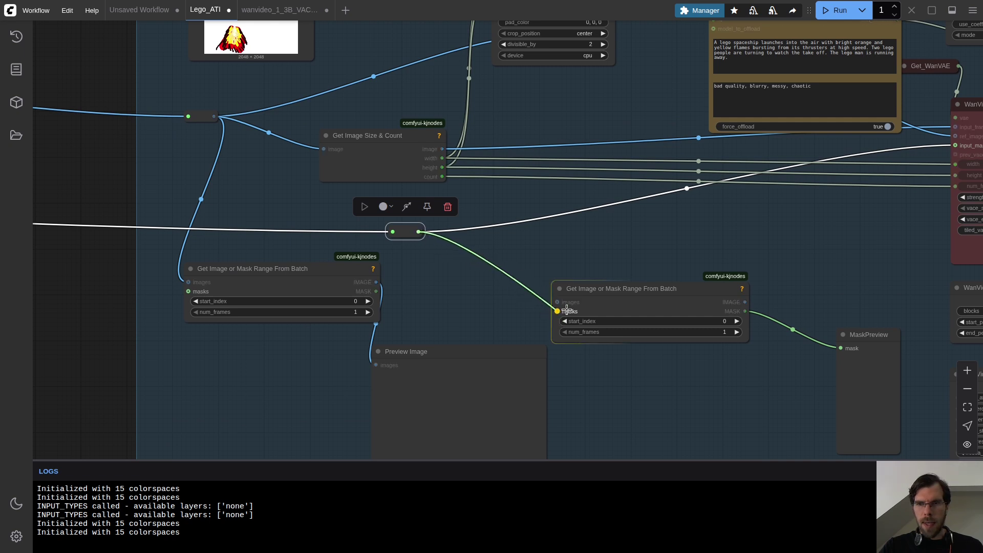
{"action": "left_click_drag", "start_coordinate": [567, 311], "coordinate": [567, 312]}
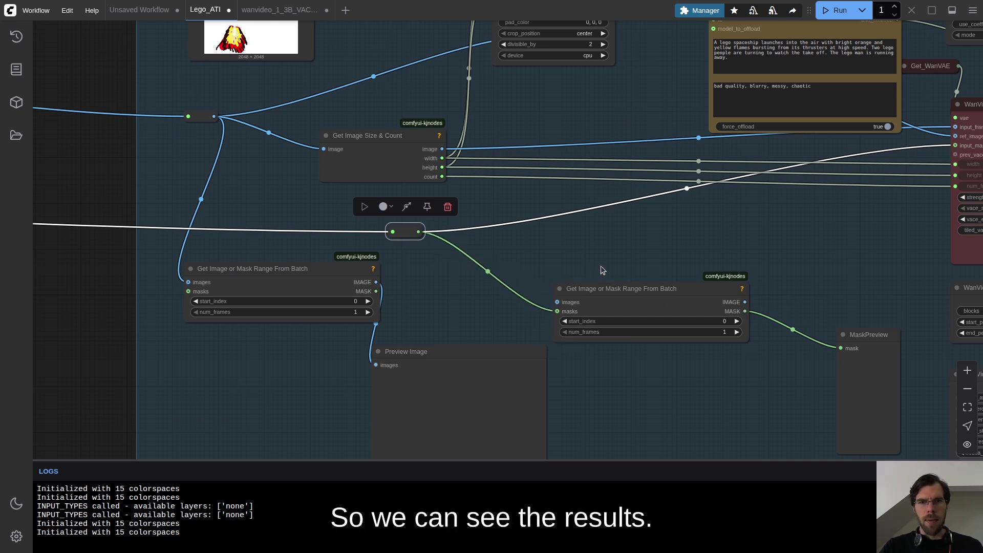
Set the WanVideo Sampler's steps to 10
{"action": "scroll", "coordinate": [728, 246], "scroll_direction": "right", "scroll_amount": 15}
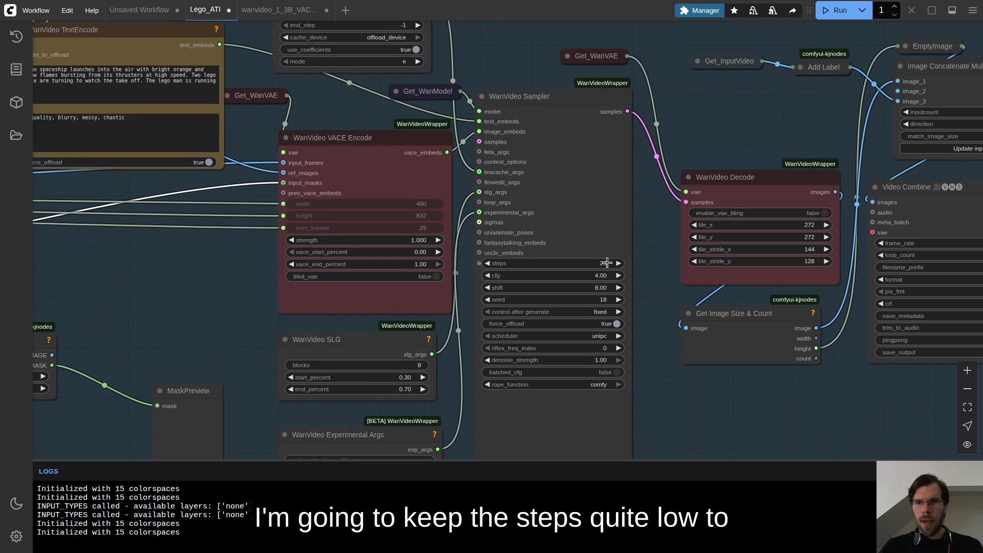
{"action": "left_click", "coordinate": [607, 262]}
{"action": "type", "text": "1"}
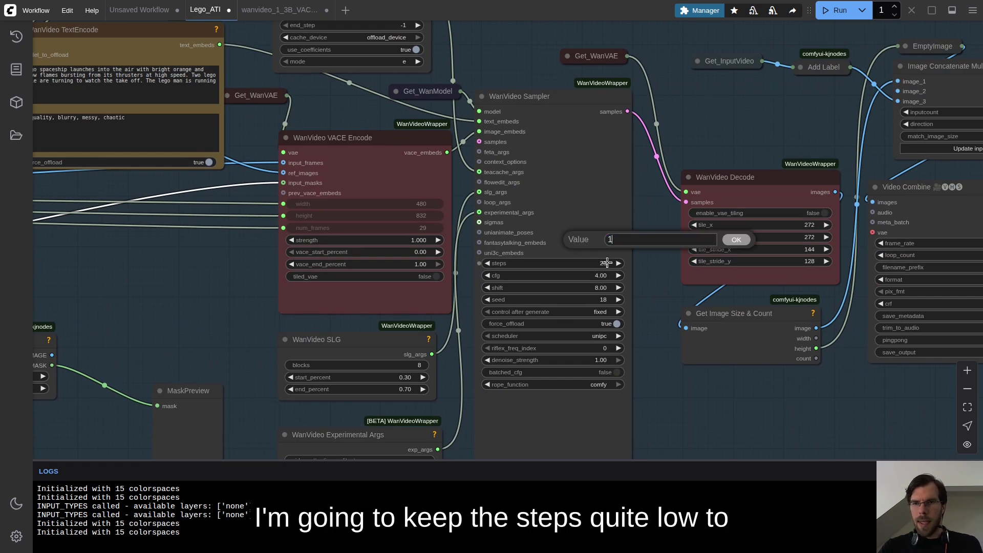
{"action": "type", "text": "0"}
{"action": "key", "text": "Return"}
{"action": "scroll", "coordinate": [636, 256], "scroll_direction": "down", "scroll_amount": 6}
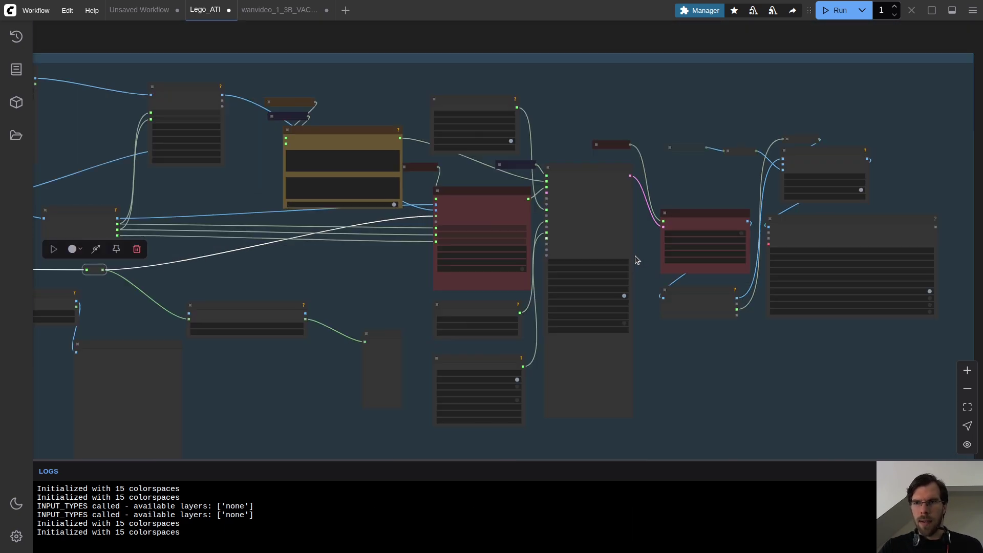
{"action": "scroll", "coordinate": [942, 226], "scroll_direction": "up", "scroll_amount": 4}
{"action": "left_click", "coordinate": [772, 220]}
{"action": "key", "text": "ctrl+b"}
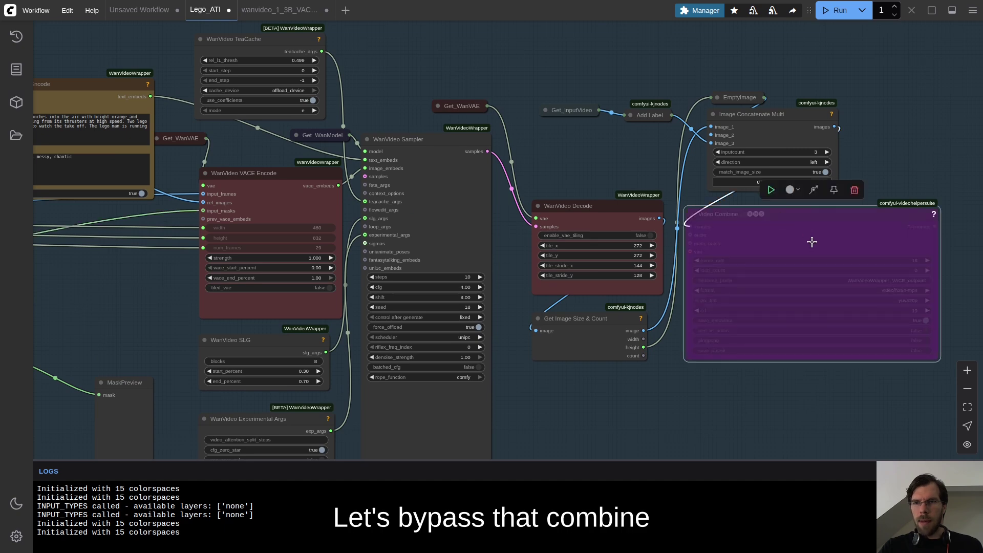
{"action": "key", "text": "ctrl+b"}
{"action": "left_click_drag", "start_coordinate": [966, 254], "coordinate": [780, 248]}
{"action": "key", "text": "ctrl+b"}
{"action": "key", "text": "ctrl+b"}
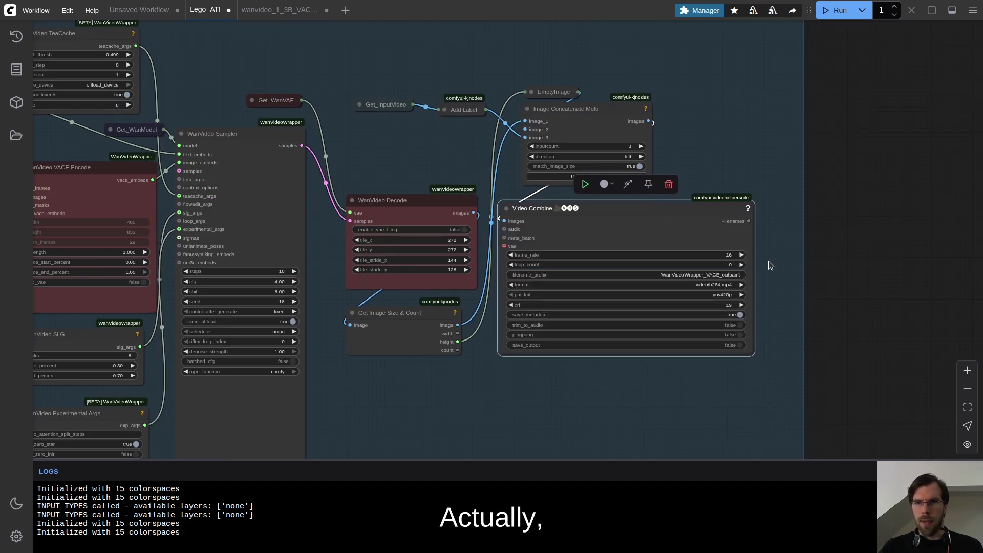
Set the output Video Combine node's filename prefix to Lego_ATI_VACE_Final
{"action": "scroll", "coordinate": [752, 266], "scroll_direction": "up", "scroll_amount": 10}
{"action": "left_click", "coordinate": [572, 315]}
{"action": "type", "text": "Lego_ATI_"}
{"action": "scroll", "coordinate": [704, 205], "scroll_direction": "down", "scroll_amount": 2}
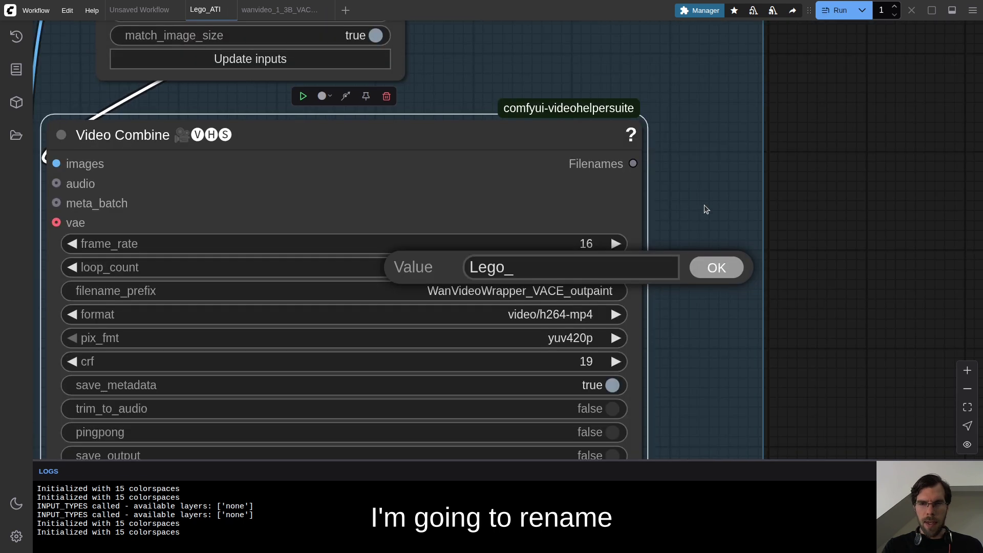
{"action": "type", "text": "VACE_F"}
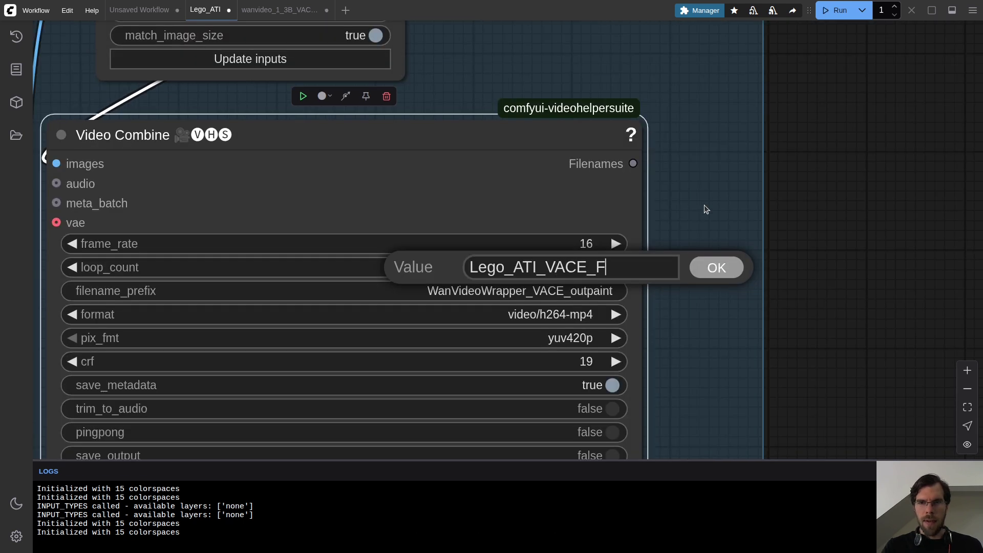
{"action": "key", "text": "Return"}
Duplicate the output Video Combine node, place the copy above the original, and move the Image Concatenate Multi node down beside the original
{"action": "scroll", "coordinate": [692, 190], "scroll_direction": "down", "scroll_amount": 5}
{"action": "scroll", "coordinate": [506, 211], "scroll_direction": "up", "scroll_amount": 10}
{"action": "scroll", "coordinate": [412, 238], "scroll_direction": "down", "scroll_amount": 6}
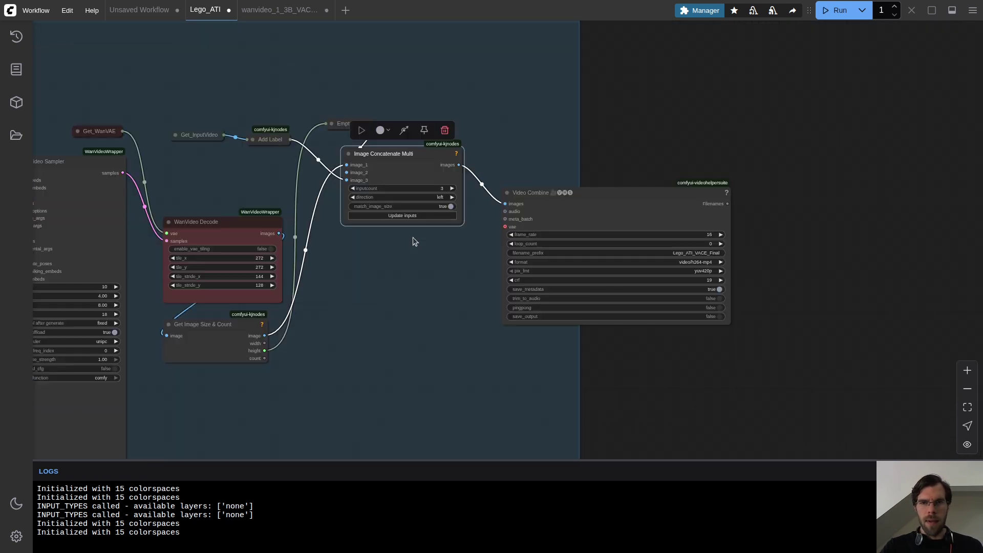
{"action": "left_click", "coordinate": [598, 220]}
{"action": "key", "text": "ctrl+c"}
{"action": "key", "text": "ctrl+v"}
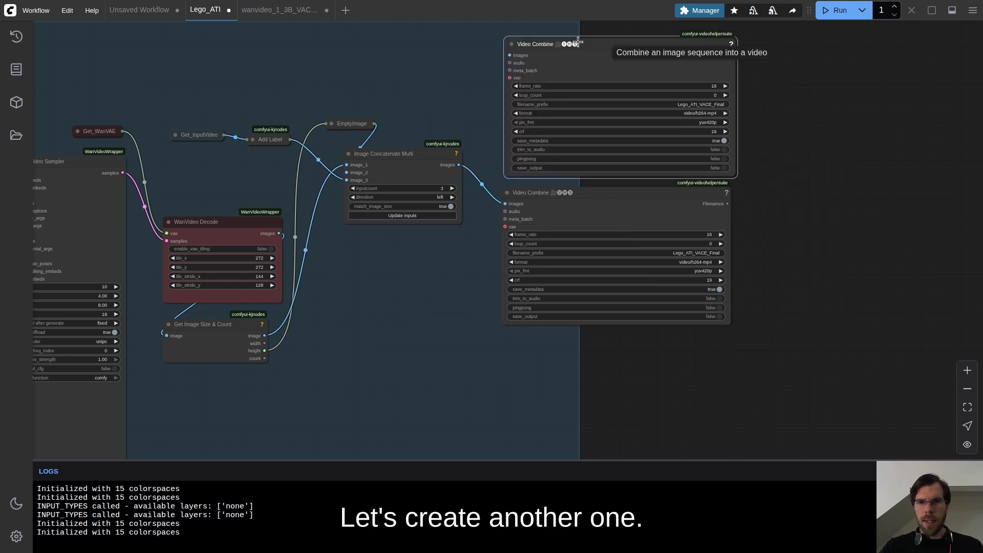
{"action": "left_click_drag", "start_coordinate": [396, 160], "coordinate": [416, 211]}
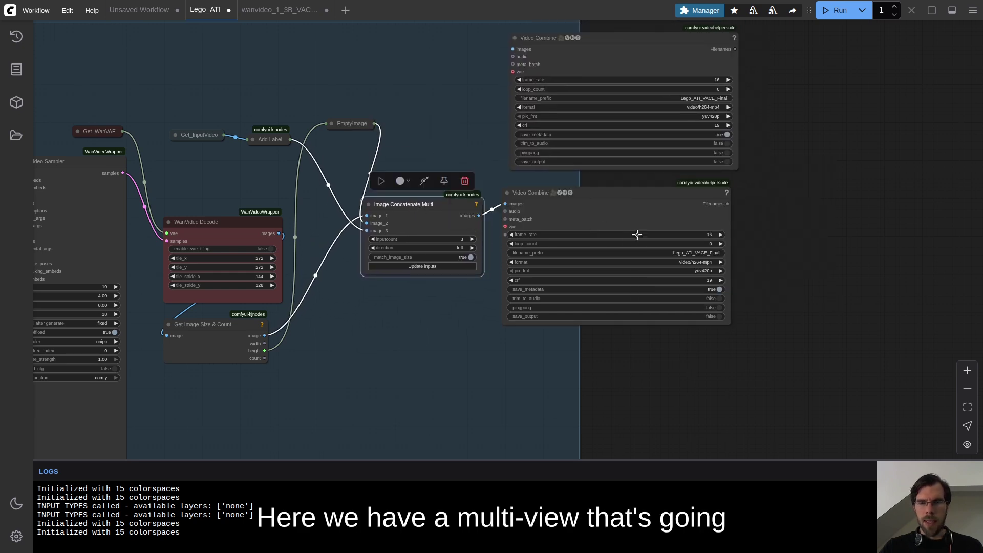
Set the filename prefix of the Video Combine node fed by Image Concatenate Multi to Lego_ATI_VACE_Breakdown
{"action": "scroll", "coordinate": [730, 238], "scroll_direction": "up", "scroll_amount": 7}
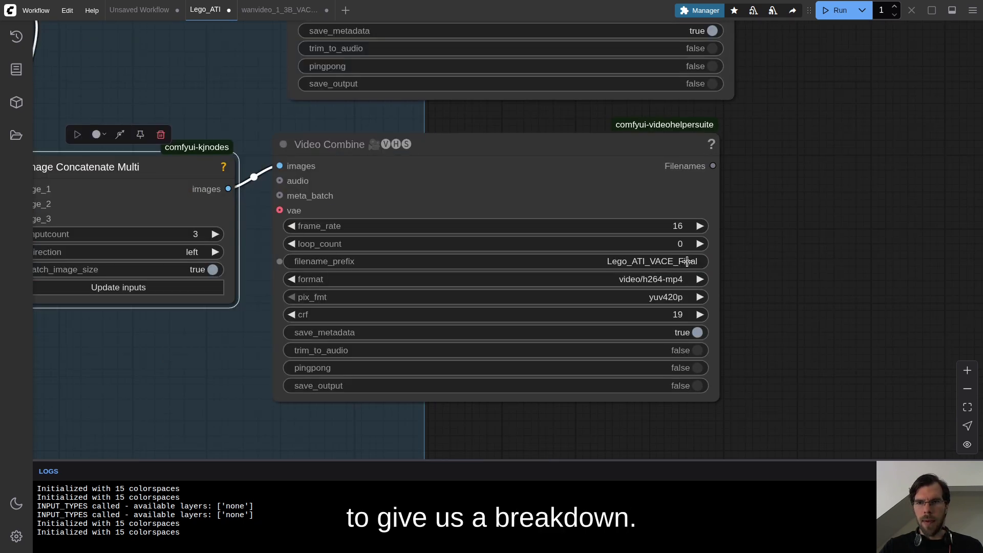
{"action": "left_click", "coordinate": [688, 261]}
{"action": "key", "text": "Delete"}
{"action": "key", "text": "Delete"}
{"action": "key", "text": "Delete"}
{"action": "key", "text": "Delete"}
{"action": "key", "text": "Delete"}
{"action": "key", "text": "Delete"}
{"action": "type", "text": "_B"}
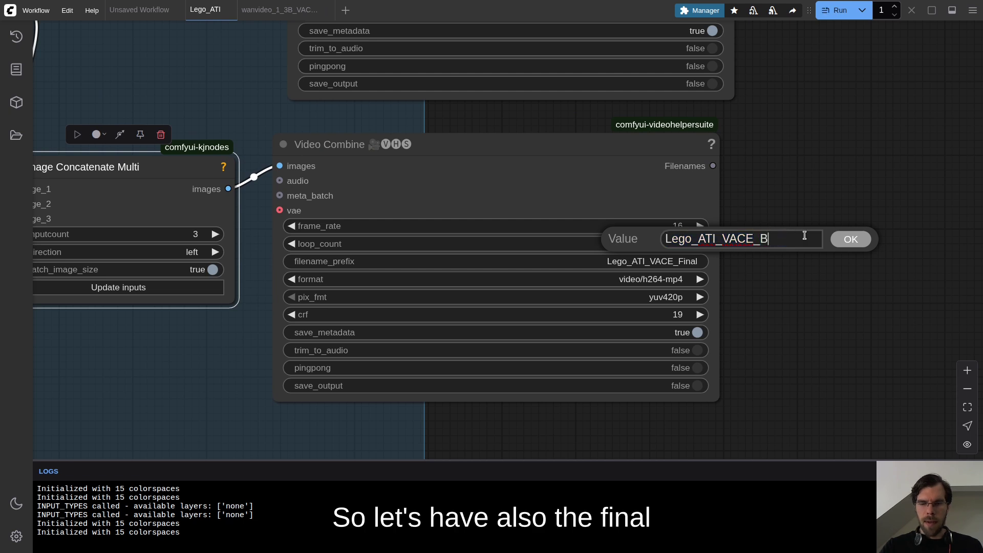
{"action": "key", "text": "Return"}
Connect the WanVideo Decode node's images output to the images input of the Lego_ATI_VACE_Final Video Combine node
{"action": "scroll", "coordinate": [805, 240], "scroll_direction": "down", "scroll_amount": 5}
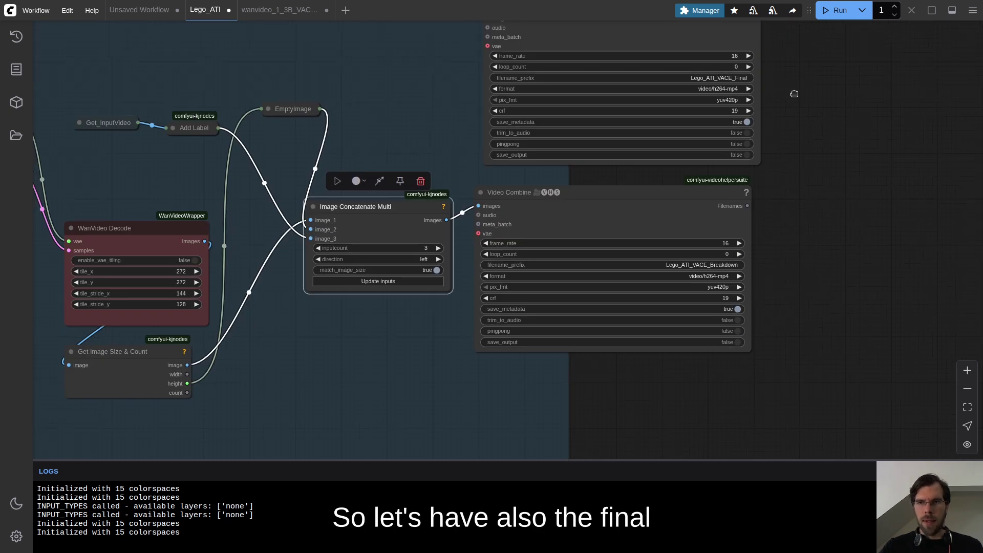
{"action": "left_click_drag", "start_coordinate": [431, 80], "coordinate": [499, 150]}
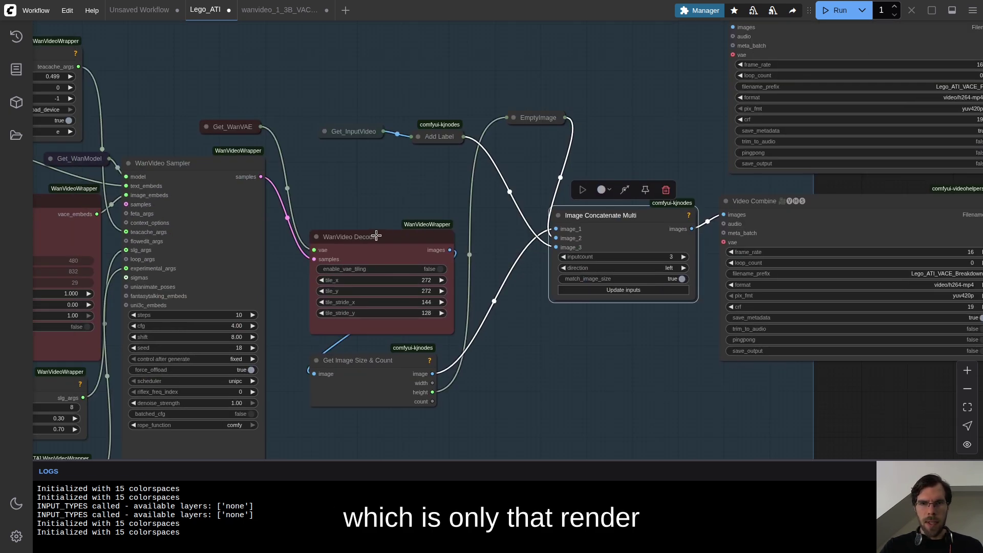
{"action": "left_click_drag", "start_coordinate": [377, 233], "coordinate": [325, 210]}
{"action": "scroll", "coordinate": [419, 236], "scroll_direction": "down", "scroll_amount": 5}
{"action": "left_click_drag", "start_coordinate": [398, 227], "coordinate": [589, 122]}
{"action": "scroll", "coordinate": [597, 136], "scroll_direction": "up", "scroll_amount": 3}
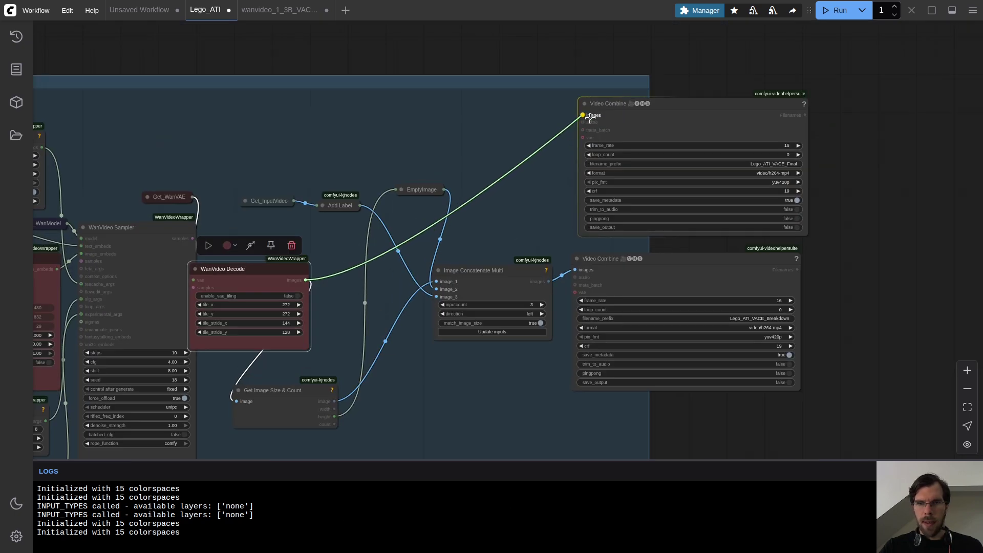
{"action": "scroll", "coordinate": [842, 182], "scroll_direction": "down", "scroll_amount": 2}
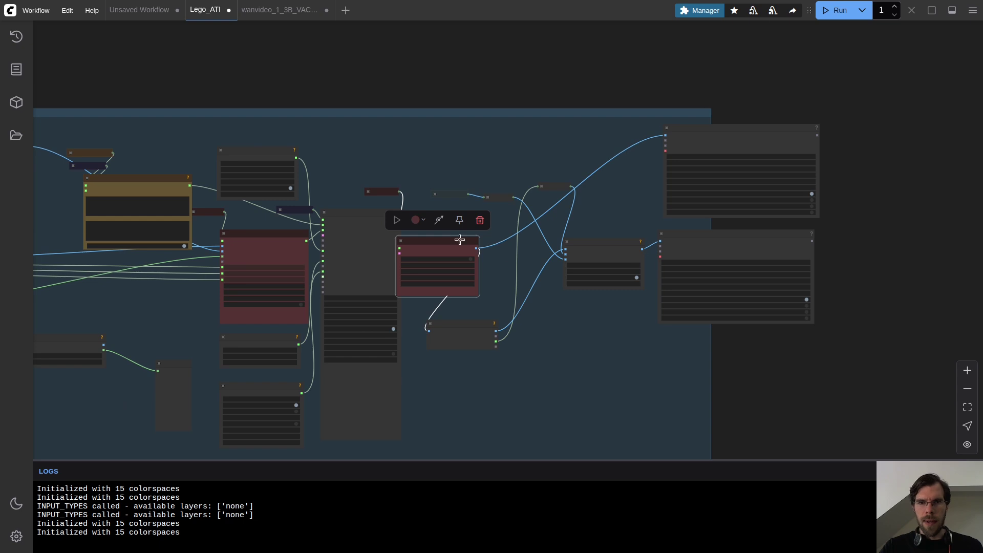
Bypass both output Video Combine nodes and run the workflow to check the input image and mask previews
{"action": "left_click_drag", "start_coordinate": [324, 162], "coordinate": [606, 88]}
{"action": "left_click_drag", "start_coordinate": [834, 248], "coordinate": [435, 321]}
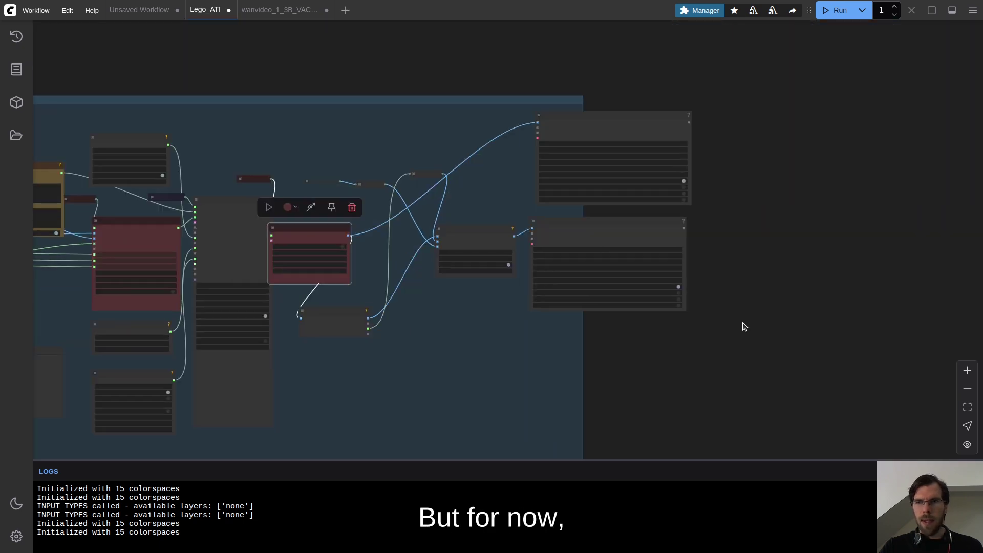
{"action": "left_click_drag", "start_coordinate": [733, 332], "coordinate": [635, 27], "text": "ctrl"}
{"action": "key", "text": "ctrl+b"}
{"action": "left_click_drag", "start_coordinate": [383, 393], "coordinate": [920, 212]}
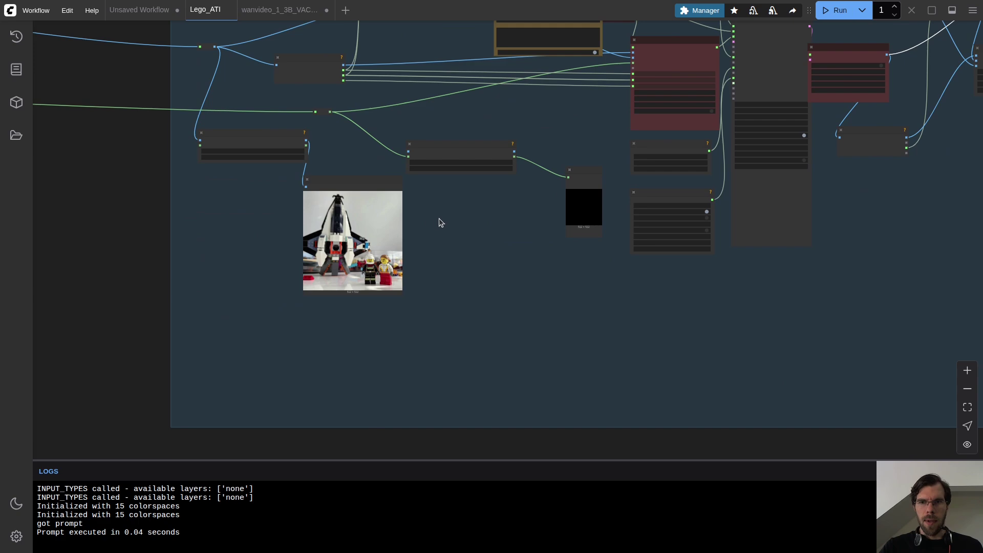
Copy the gray-masked preview's Video Combine node into the Video outpainting group, connect it to the image reroute, and run the workflow
{"action": "scroll", "coordinate": [436, 220], "scroll_direction": "up", "scroll_amount": 8}
{"action": "left_click_drag", "start_coordinate": [384, 161], "coordinate": [578, 264]}
{"action": "left_click", "coordinate": [342, 189]}
{"action": "scroll", "coordinate": [493, 385], "scroll_direction": "down", "scroll_amount": 10}
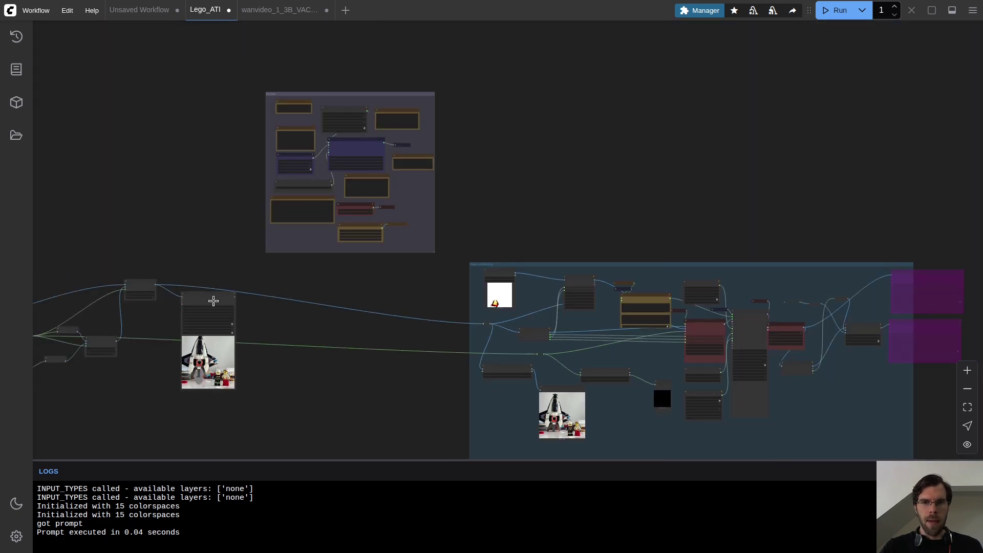
{"action": "scroll", "coordinate": [514, 411], "scroll_direction": "up", "scroll_amount": 11}
{"action": "key", "text": "ctrl+v"}
{"action": "left_click_drag", "start_coordinate": [561, 388], "coordinate": [460, 353]}
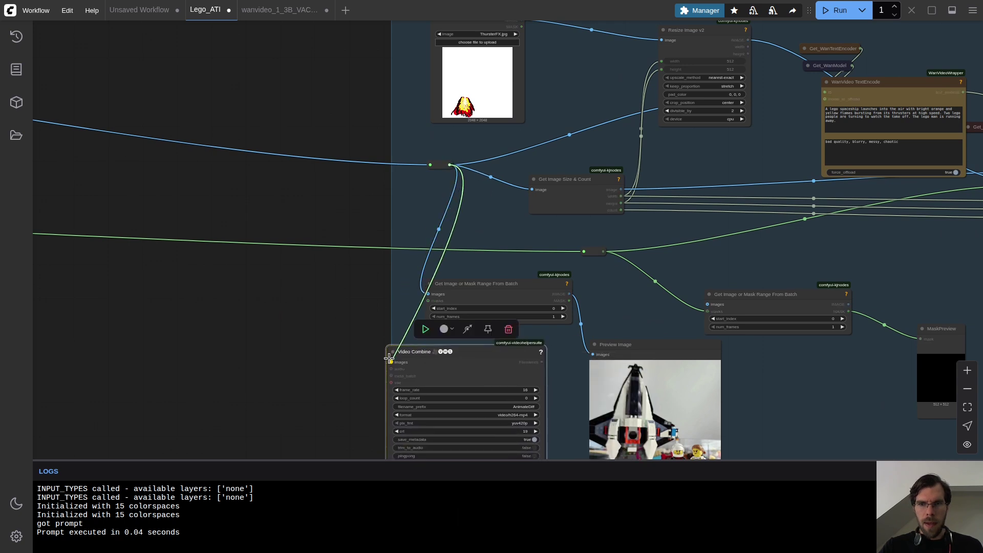
{"action": "scroll", "coordinate": [745, 83], "scroll_direction": "down", "scroll_amount": 4}
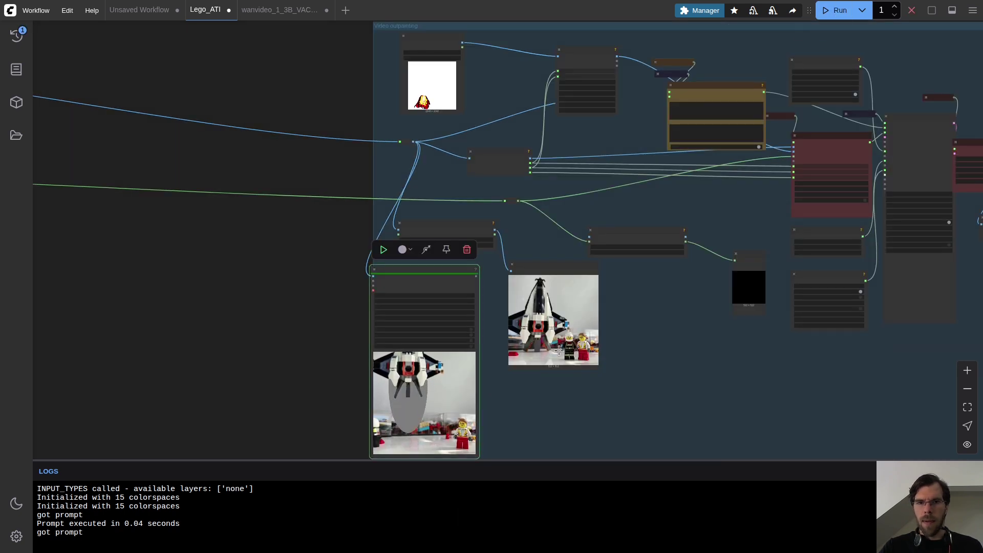
{"action": "scroll", "coordinate": [558, 407], "scroll_direction": "up", "scroll_amount": 5}
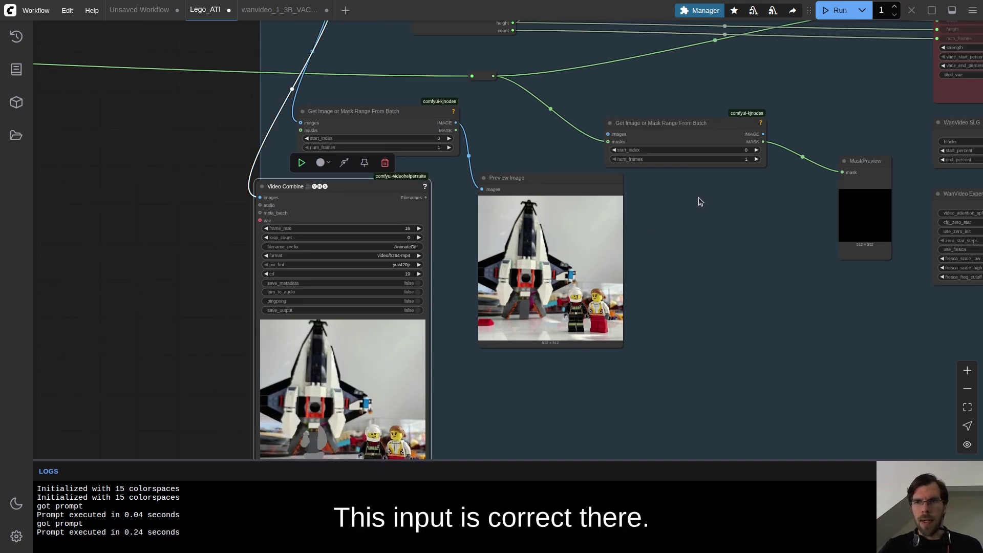
Duplicate the preview Video Combine node below the mask preview nodes and rearrange the Preview Image, MaskPreview and mask range nodes around it
{"action": "left_click_drag", "start_coordinate": [706, 196], "coordinate": [531, 211]}
{"action": "key", "text": "ctrl+c"}
{"action": "key", "text": "ctrl+v"}
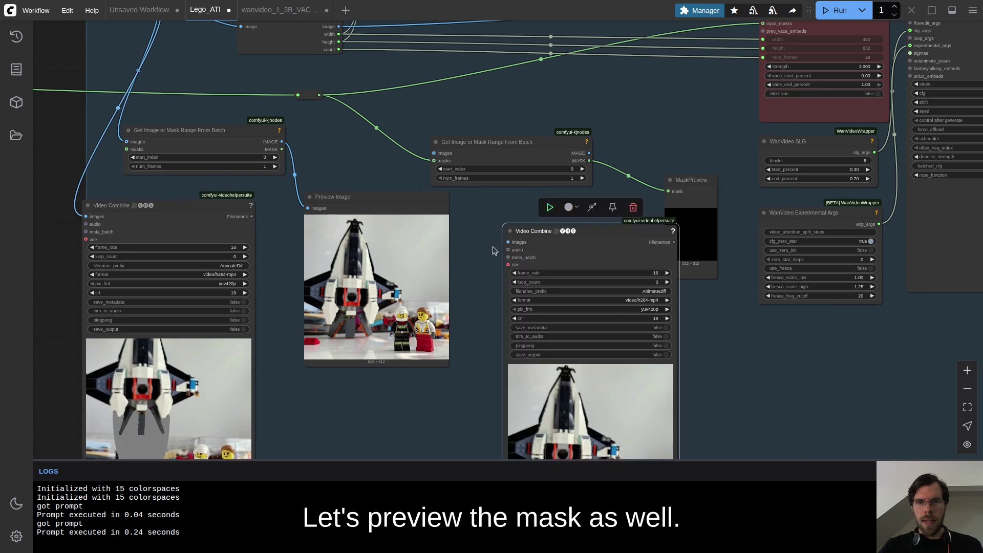
{"action": "left_click_drag", "start_coordinate": [386, 220], "coordinate": [376, 273]}
{"action": "left_click_drag", "start_coordinate": [508, 146], "coordinate": [507, 137]}
{"action": "left_click_drag", "start_coordinate": [692, 180], "coordinate": [675, 106]}
{"action": "left_click_drag", "start_coordinate": [525, 137], "coordinate": [530, 123]}
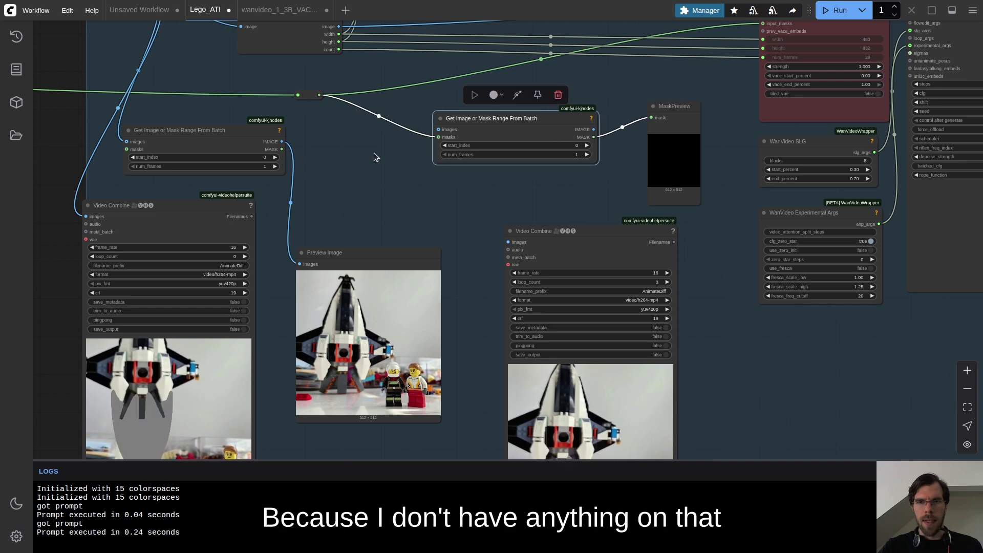
Add a Convert Mask to Image node between the mask reroute and the duplicated Video Combine node, and run the workflow to preview the mask video
{"action": "double_click", "coordinate": [335, 138]}
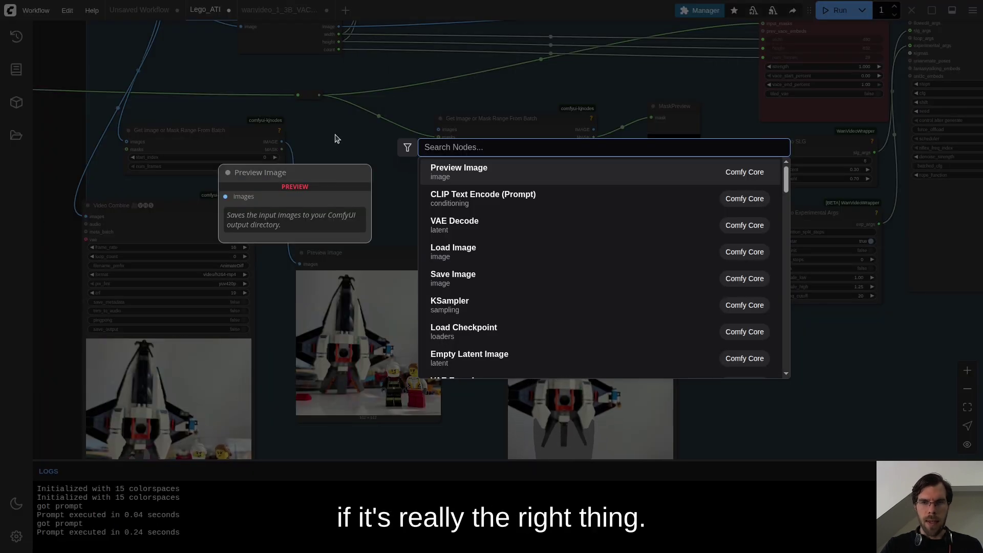
{"action": "type", "text": "mask"}
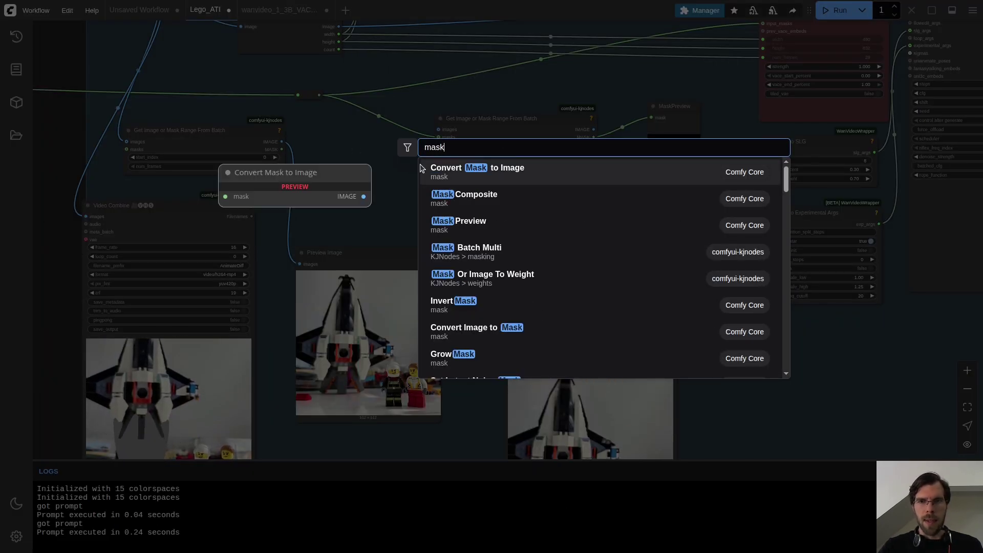
{"action": "left_click", "coordinate": [508, 172]}
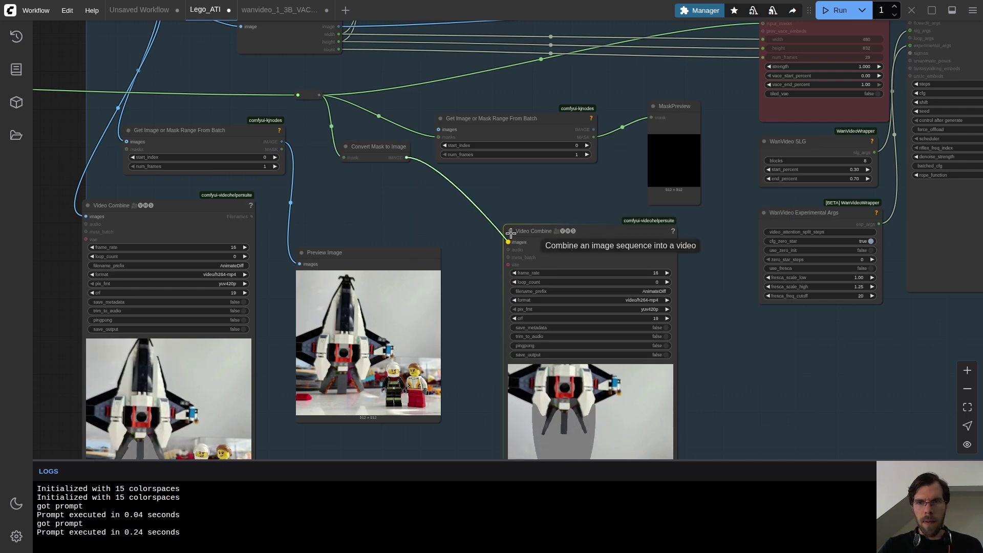
{"action": "left_click", "coordinate": [834, 10]}
{"action": "scroll", "coordinate": [725, 190], "scroll_direction": "down", "scroll_amount": 5}
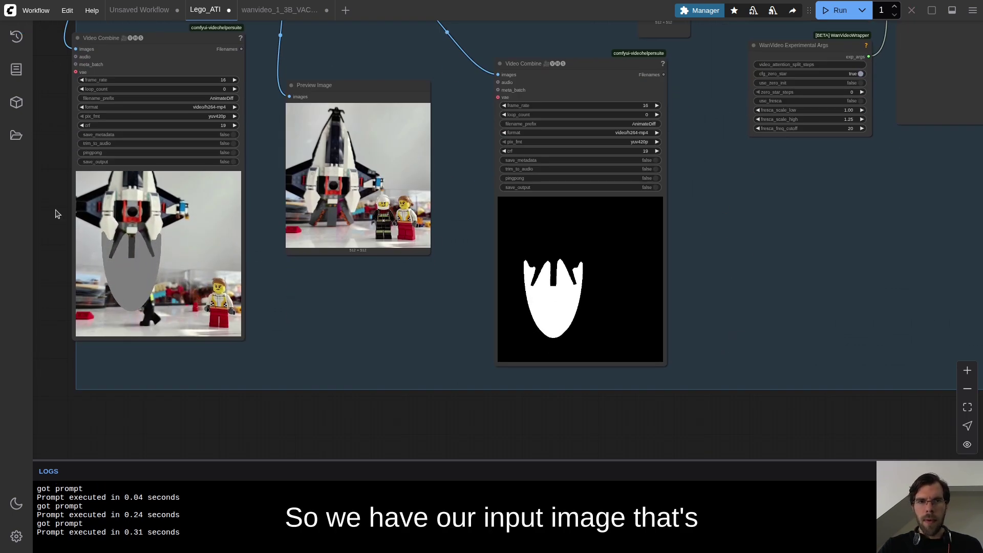
Review the masked video, mask and reference image previews, the prompt, and the VACE Encode and sampler settings in the Video outpainting group
{"action": "scroll", "coordinate": [455, 438], "scroll_direction": "up", "scroll_amount": 4}
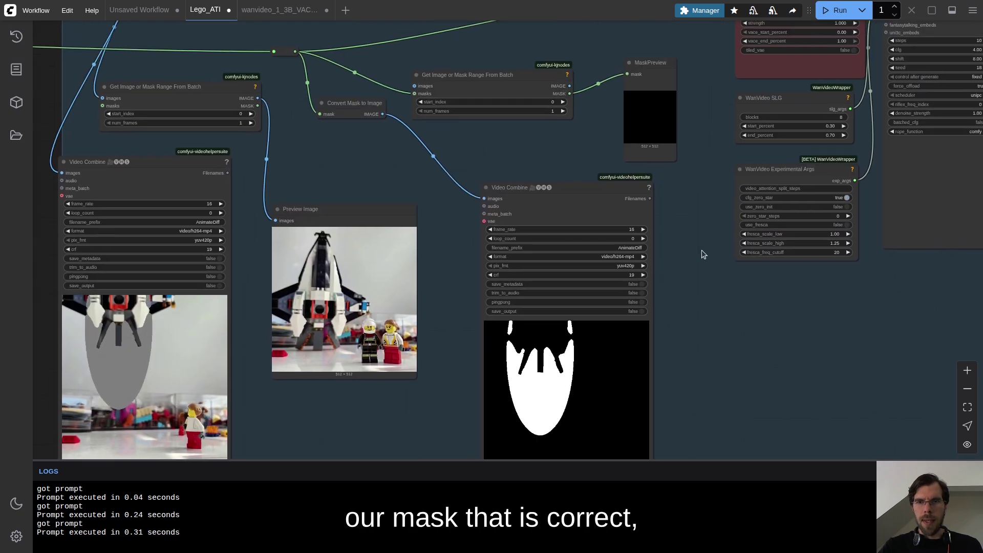
{"action": "scroll", "coordinate": [703, 274], "scroll_direction": "up", "scroll_amount": 6}
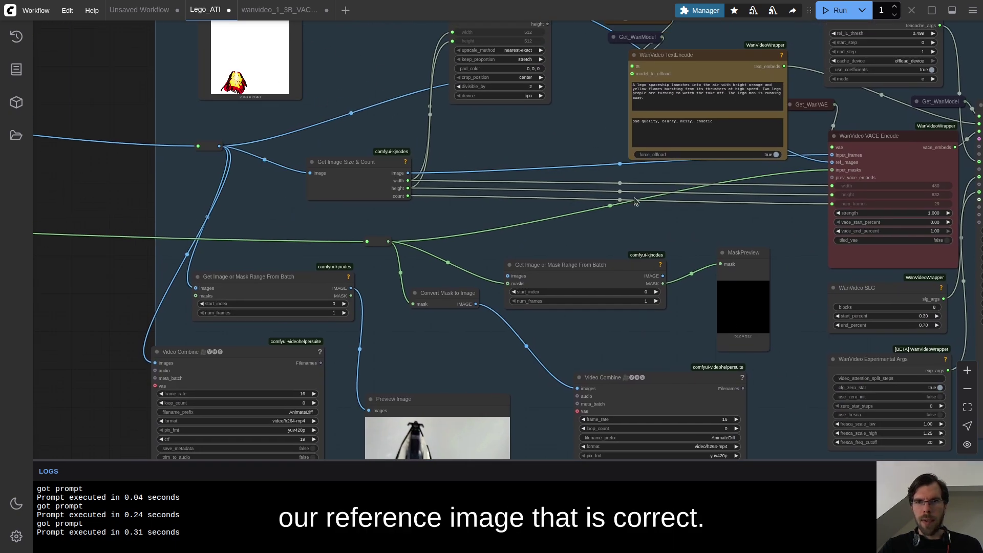
{"action": "left_click_drag", "start_coordinate": [681, 195], "coordinate": [446, 151]}
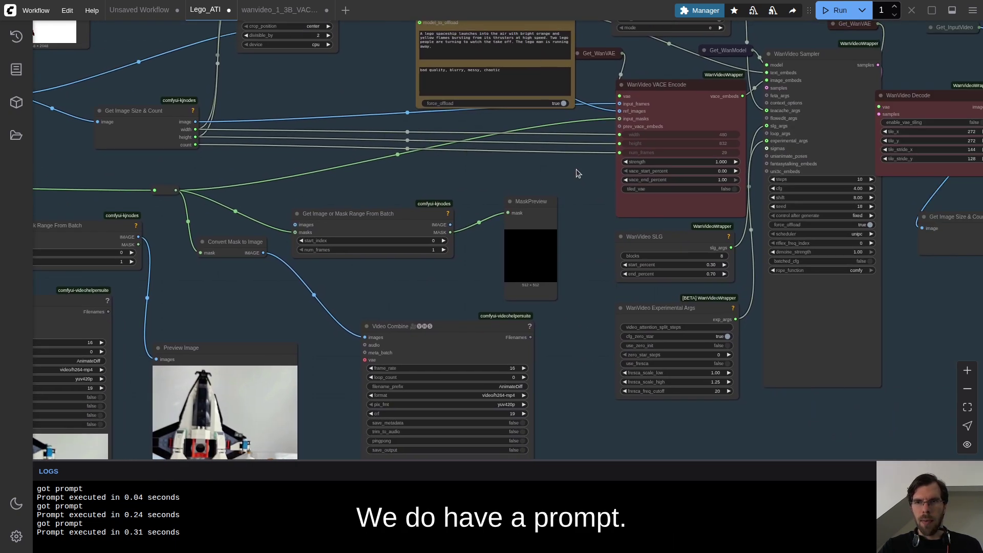
{"action": "scroll", "coordinate": [581, 173], "scroll_direction": "right", "scroll_amount": 5}
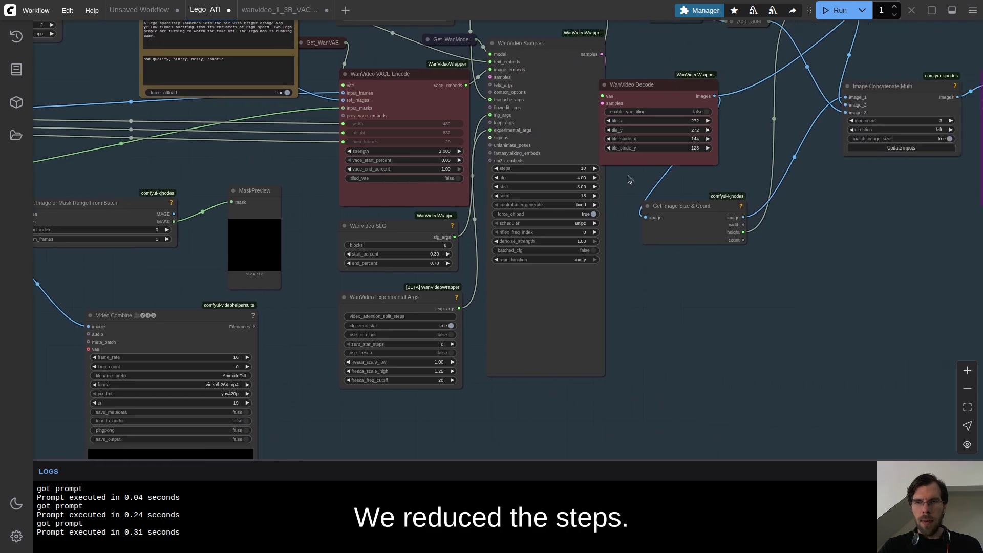
{"action": "scroll", "coordinate": [637, 189], "scroll_direction": "right", "scroll_amount": 4}
{"action": "scroll", "coordinate": [638, 189], "scroll_direction": "up", "scroll_amount": 3}
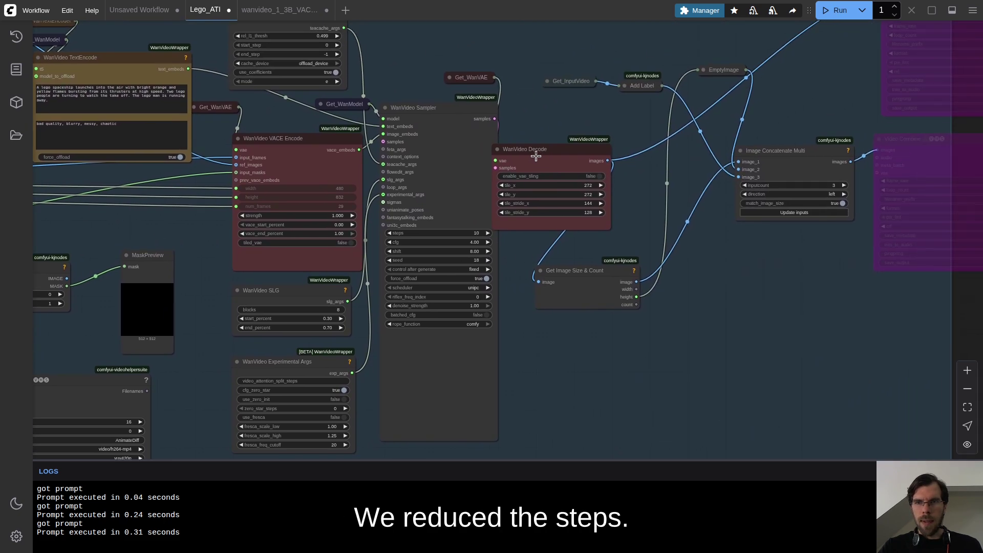
Move the WanVideo Decode and Get Image Size & Count nodes clear of the sampler, and re-enable both bypassed output Video Combine nodes
{"action": "left_click_drag", "start_coordinate": [542, 163], "coordinate": [576, 159]}
{"action": "left_click_drag", "start_coordinate": [639, 262], "coordinate": [664, 262]}
{"action": "scroll", "coordinate": [577, 279], "scroll_direction": "down", "scroll_amount": 6}
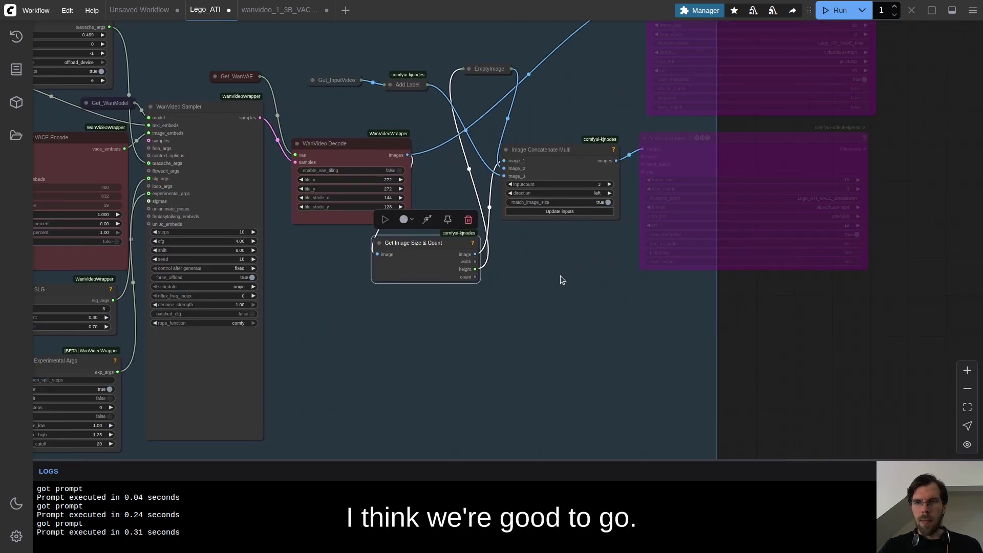
{"action": "left_click_drag", "start_coordinate": [658, 201], "coordinate": [716, 237]}
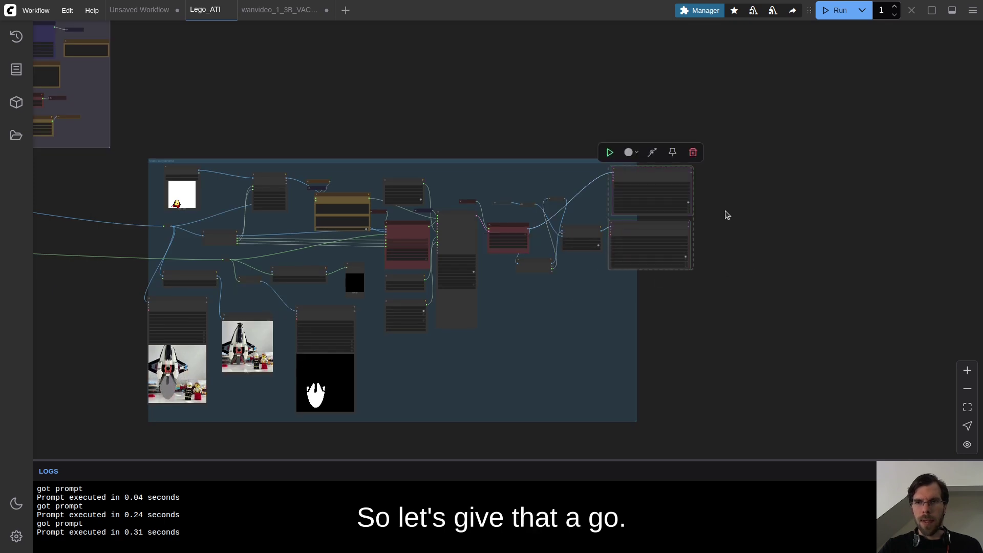
Run the Lego_ATI workflow and dismiss the error report
{"action": "left_click", "coordinate": [841, 11]}
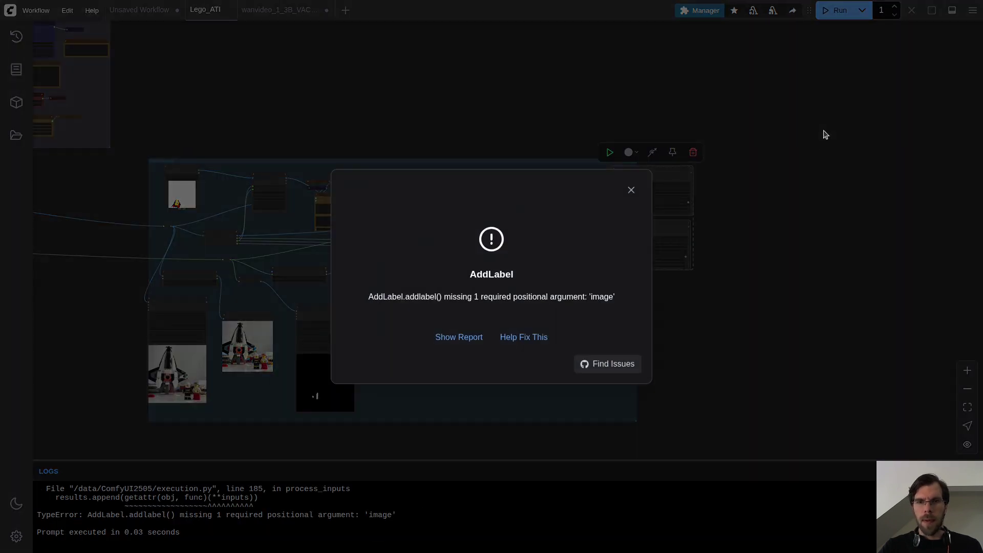
{"action": "left_click", "coordinate": [632, 190]}
Expand the collapsed Add Label node and move it slightly up above the WanVideo Decode node
{"action": "scroll", "coordinate": [514, 303], "scroll_direction": "up", "scroll_amount": 5}
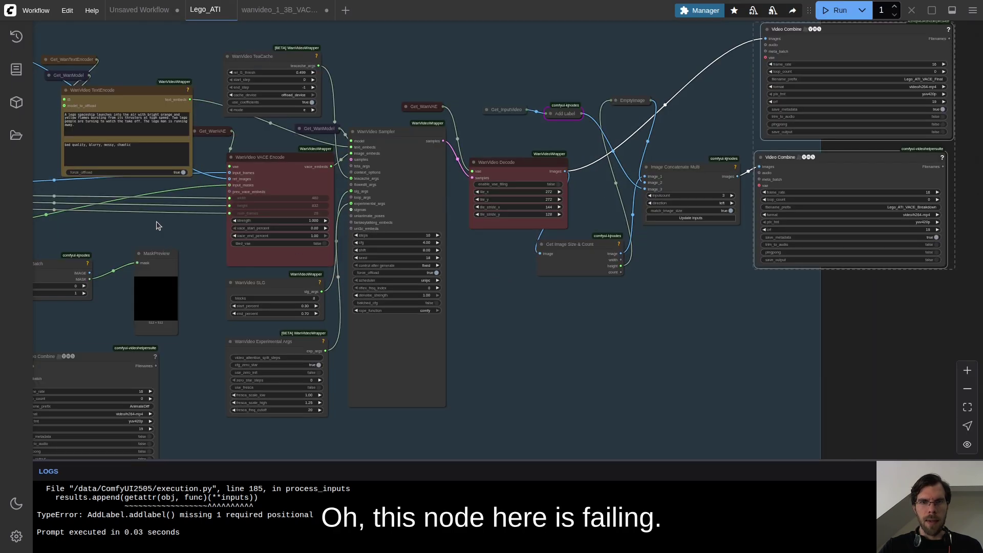
{"action": "left_click_drag", "start_coordinate": [161, 234], "coordinate": [176, 258]}
{"action": "scroll", "coordinate": [609, 103], "scroll_direction": "up", "scroll_amount": 8}
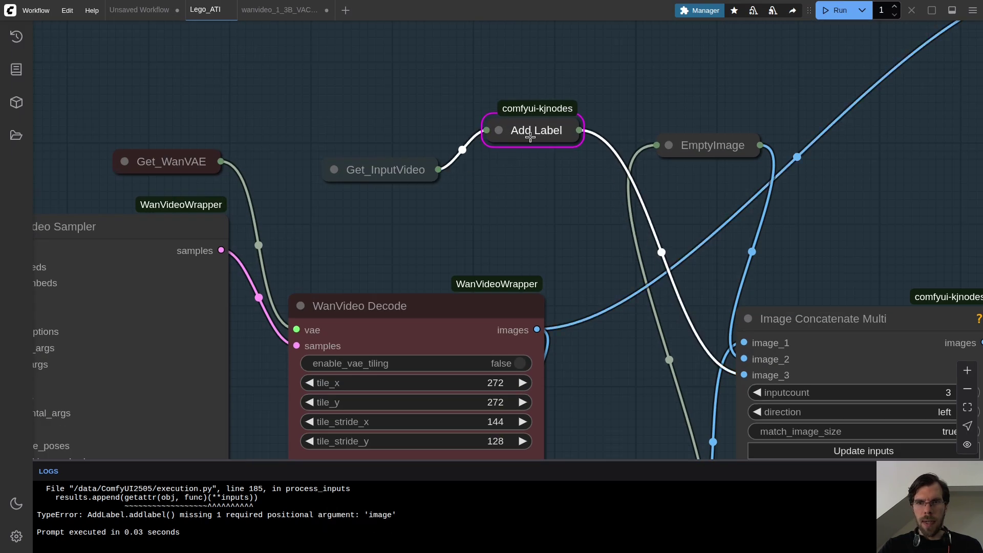
{"action": "right_click", "coordinate": [528, 148]}
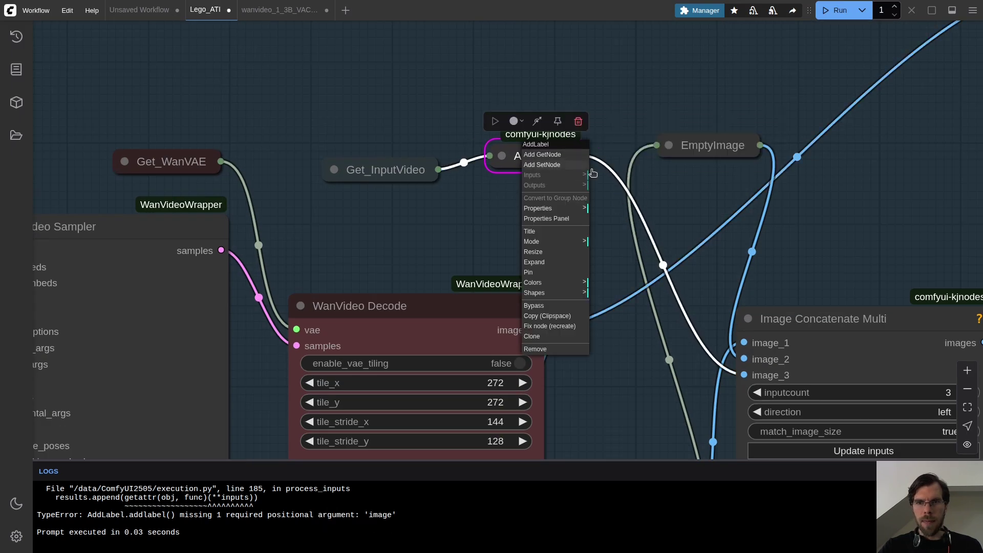
{"action": "left_click", "coordinate": [562, 262]}
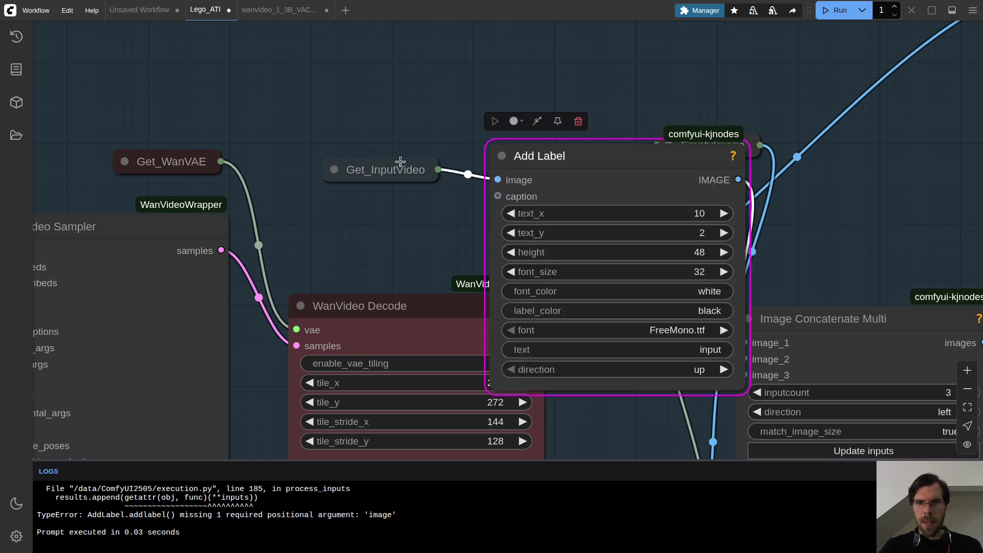
{"action": "left_click_drag", "start_coordinate": [627, 145], "coordinate": [593, 101]}
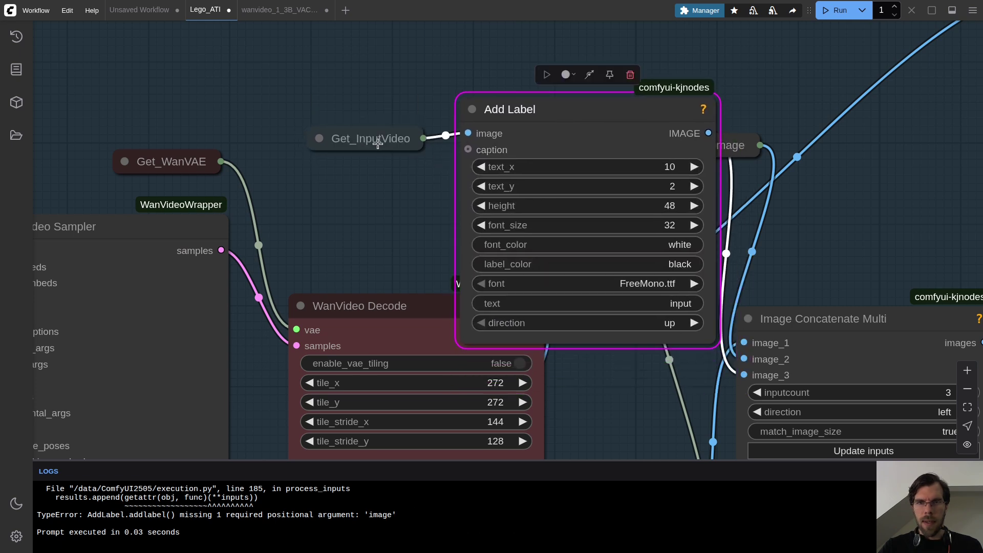
Expand the collapsed Set_InputVideo node beside the input reroute to expose its input and constant
{"action": "scroll", "coordinate": [292, 183], "scroll_direction": "down", "scroll_amount": 5}
{"action": "scroll", "coordinate": [291, 184], "scroll_direction": "up", "scroll_amount": 2}
{"action": "scroll", "coordinate": [201, 172], "scroll_direction": "up", "scroll_amount": 8}
{"action": "left_click", "coordinate": [533, 163]}
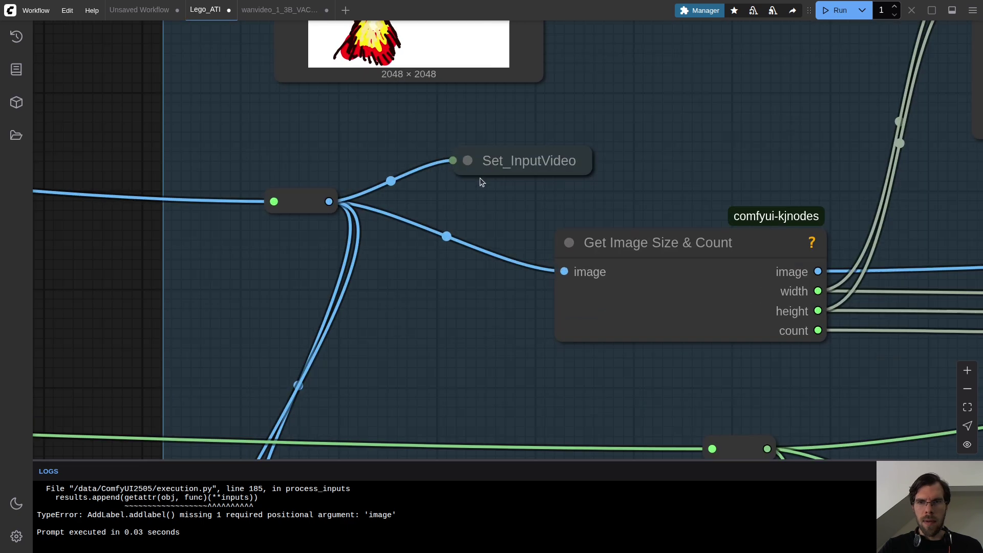
{"action": "left_click", "coordinate": [568, 281]}
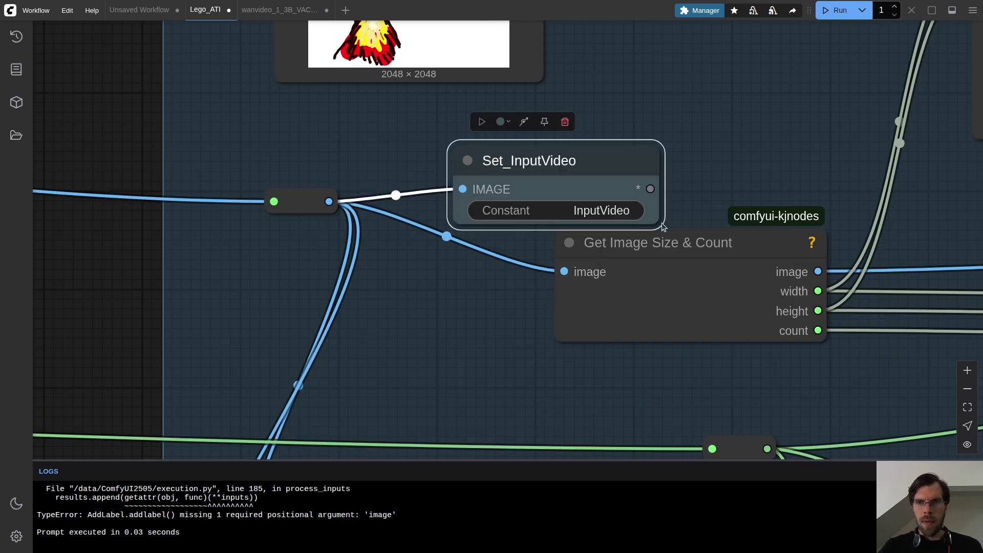
Connect the input video reroute directly to the Add Label node's image input and rerun the workflow
{"action": "scroll", "coordinate": [318, 220], "scroll_direction": "down", "scroll_amount": 10}
{"action": "scroll", "coordinate": [569, 191], "scroll_direction": "up", "scroll_amount": 8}
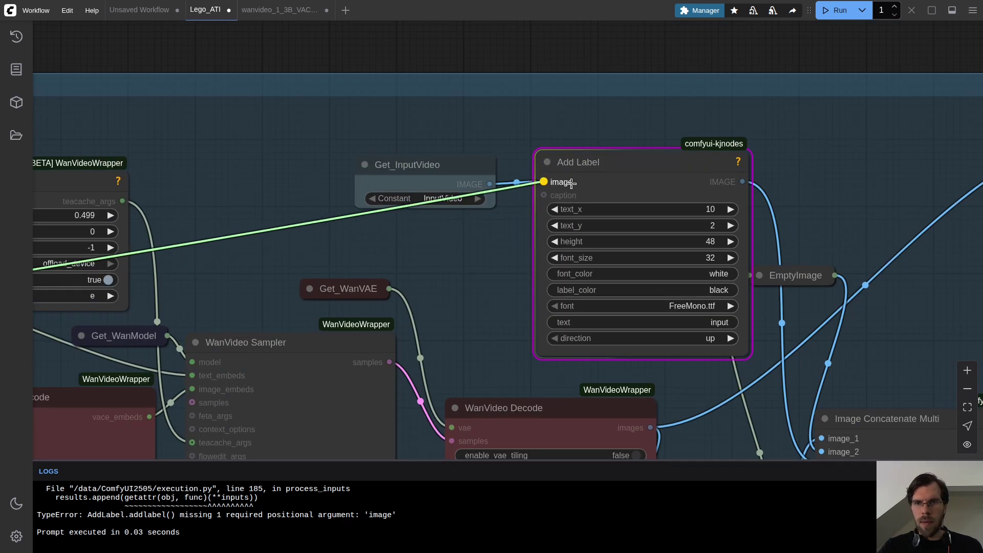
{"action": "left_click", "coordinate": [836, 14]}
Delete the Get_InputVideo and Set_InputVideo nodes from the Video outpainting group
{"action": "scroll", "coordinate": [611, 207], "scroll_direction": "down", "scroll_amount": 6}
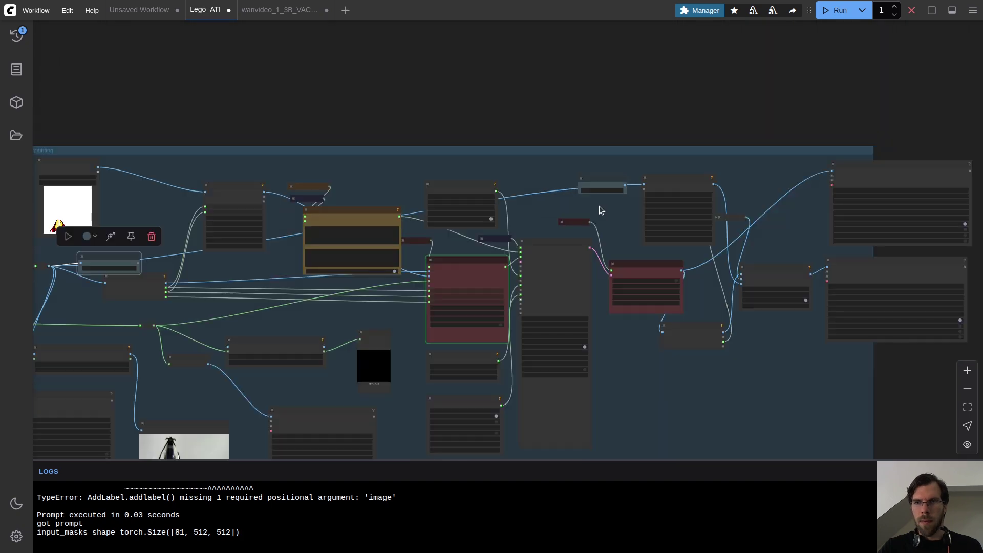
{"action": "scroll", "coordinate": [610, 207], "scroll_direction": "up", "scroll_amount": 6}
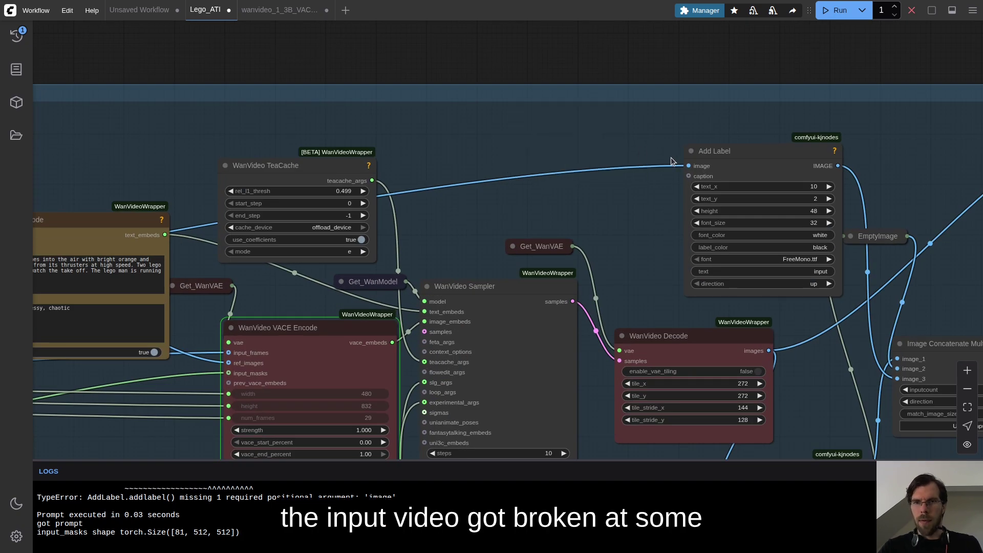
{"action": "scroll", "coordinate": [674, 159], "scroll_direction": "down", "scroll_amount": 6}
{"action": "scroll", "coordinate": [358, 221], "scroll_direction": "up", "scroll_amount": 6}
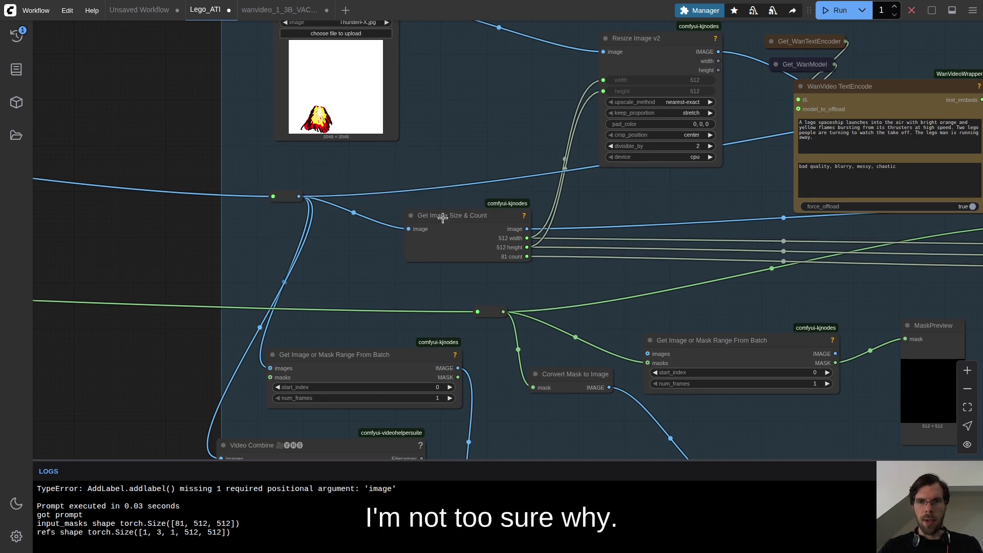
Collapse the Add Label node above the WanVideo Decode node
{"action": "left_click", "coordinate": [454, 215]}
{"action": "scroll", "coordinate": [454, 216], "scroll_direction": "down", "scroll_amount": 4}
{"action": "left_click_drag", "start_coordinate": [584, 230], "coordinate": [262, 205]}
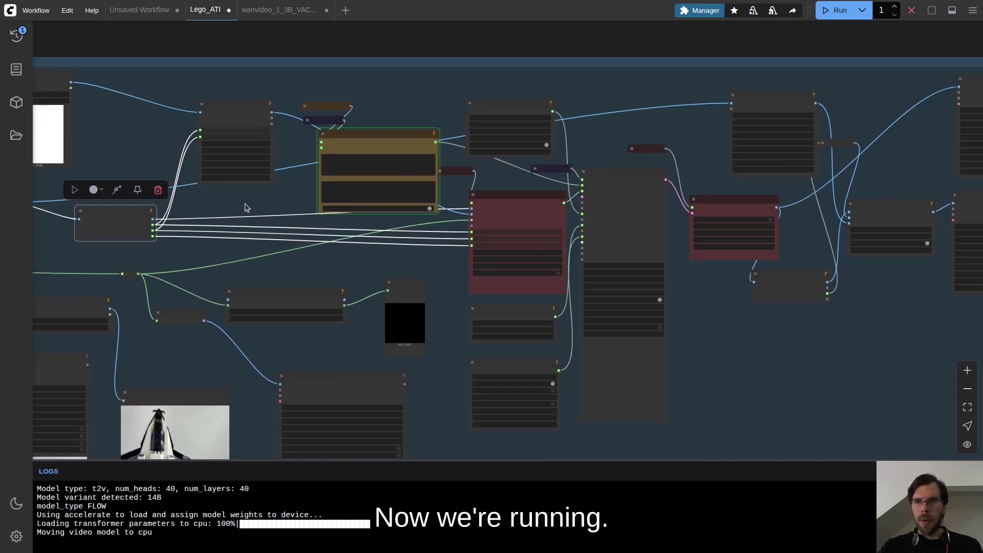
{"action": "left_click_drag", "start_coordinate": [734, 333], "coordinate": [592, 276]}
{"action": "scroll", "coordinate": [721, 40], "scroll_direction": "up", "scroll_amount": 6}
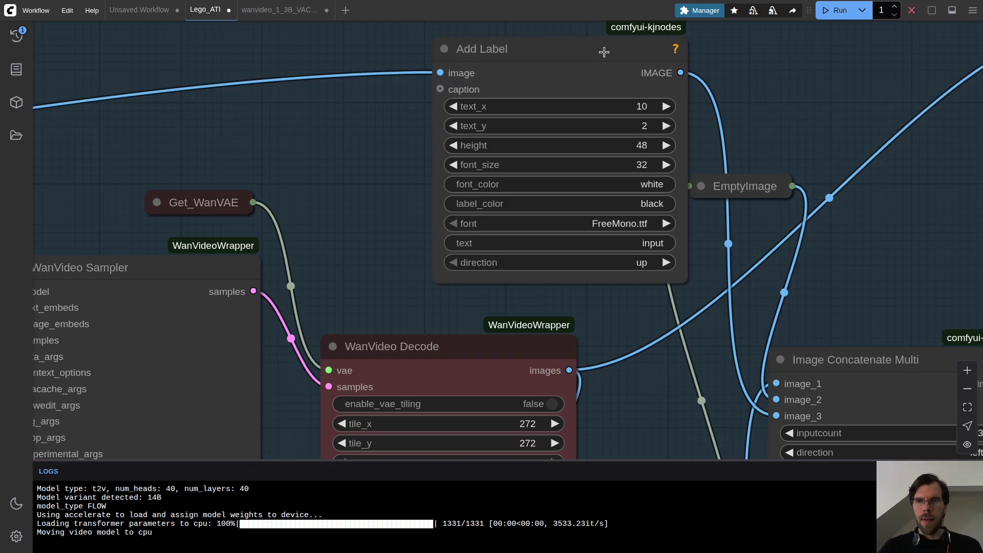
{"action": "right_click", "coordinate": [594, 39]}
{"action": "left_click", "coordinate": [637, 163]}
{"action": "scroll", "coordinate": [630, 200], "scroll_direction": "down", "scroll_amount": 10}
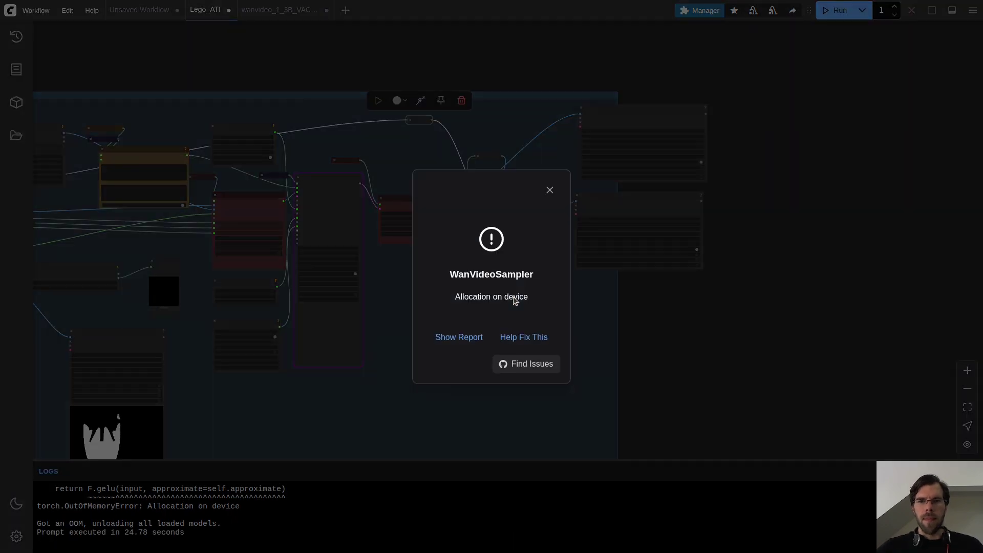
Dismiss the sampler error and examine the WanVideo BlockSwap and Model Loader settings in the model section
{"action": "left_click", "coordinate": [550, 192]}
{"action": "scroll", "coordinate": [463, 358], "scroll_direction": "up", "scroll_amount": 3}
{"action": "left_click_drag", "start_coordinate": [432, 174], "coordinate": [565, 220]}
{"action": "left_click_drag", "start_coordinate": [309, 131], "coordinate": [575, 374]}
{"action": "scroll", "coordinate": [512, 138], "scroll_direction": "up", "scroll_amount": 5}
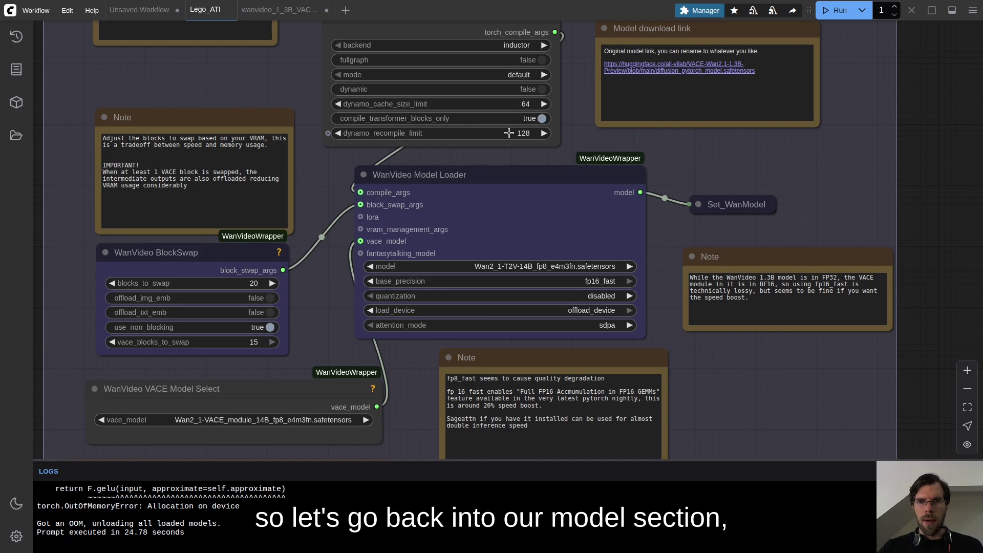
{"action": "left_click_drag", "start_coordinate": [313, 337], "coordinate": [349, 224]}
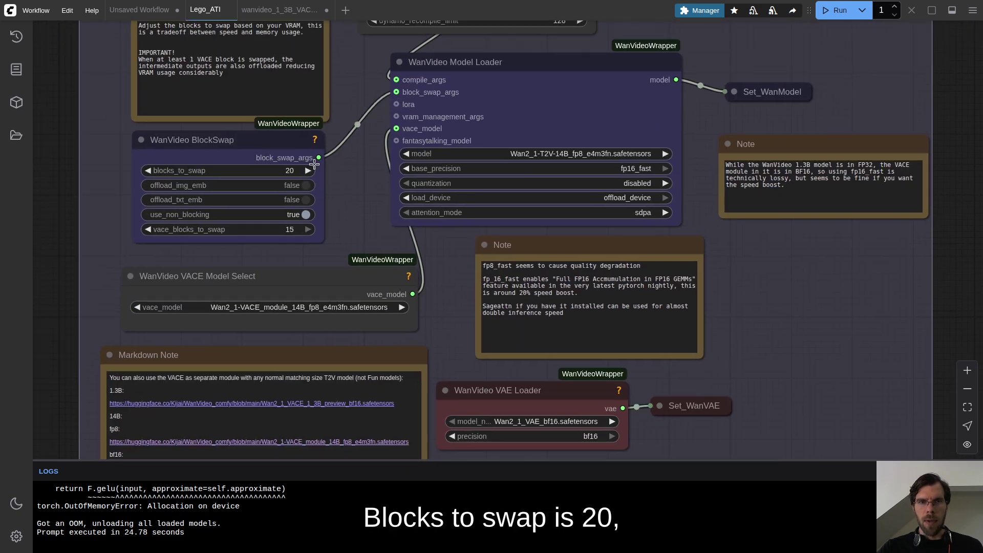
{"action": "left_click_drag", "start_coordinate": [368, 117], "coordinate": [376, 211]}
{"action": "left_click_drag", "start_coordinate": [834, 364], "coordinate": [462, 77]}
Switch to the terminal and check the GPU memory usage in the nvidia-smi output
{"action": "scroll", "coordinate": [356, 210], "scroll_direction": "down", "scroll_amount": 9}
{"action": "left_click_drag", "start_coordinate": [568, 227], "coordinate": [251, 126]}
{"action": "left_click_drag", "start_coordinate": [681, 140], "coordinate": [666, 133]}
{"action": "scroll", "coordinate": [667, 134], "scroll_direction": "up", "scroll_amount": 1}
{"action": "key", "text": "alt+Tab"}
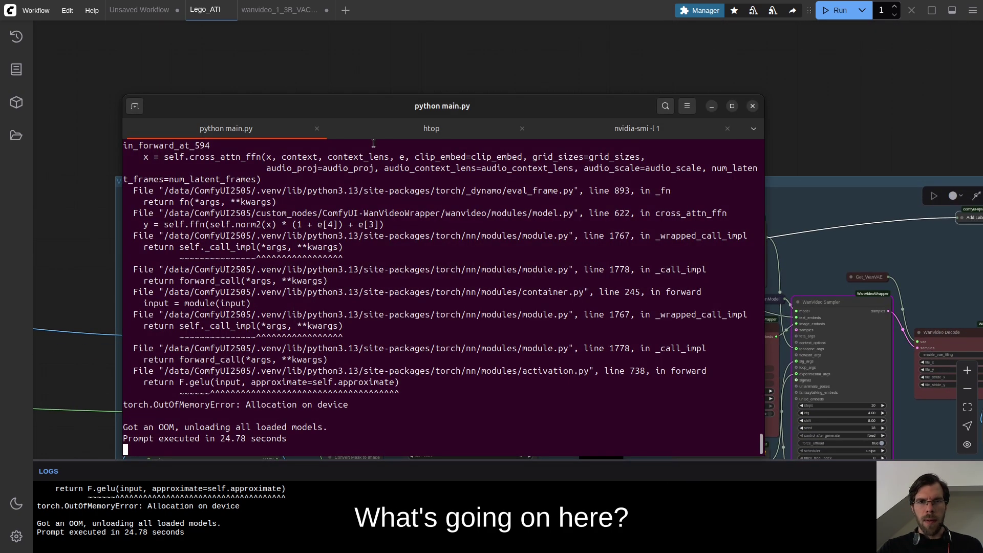
{"action": "left_click", "coordinate": [637, 129]}
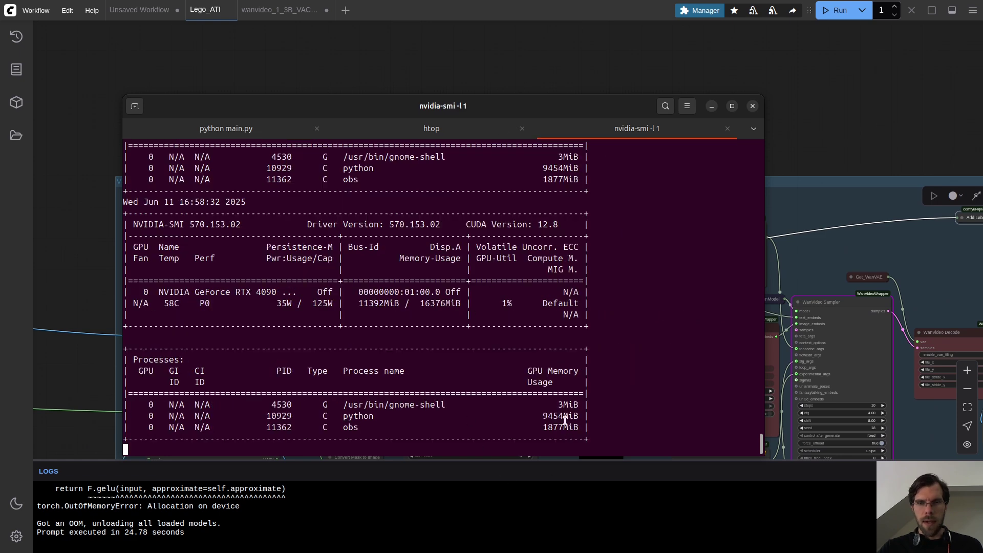
Unload the loaded models in ComfyUI and check the GPU memory usage again in the terminal
{"action": "left_click", "coordinate": [755, 12]}
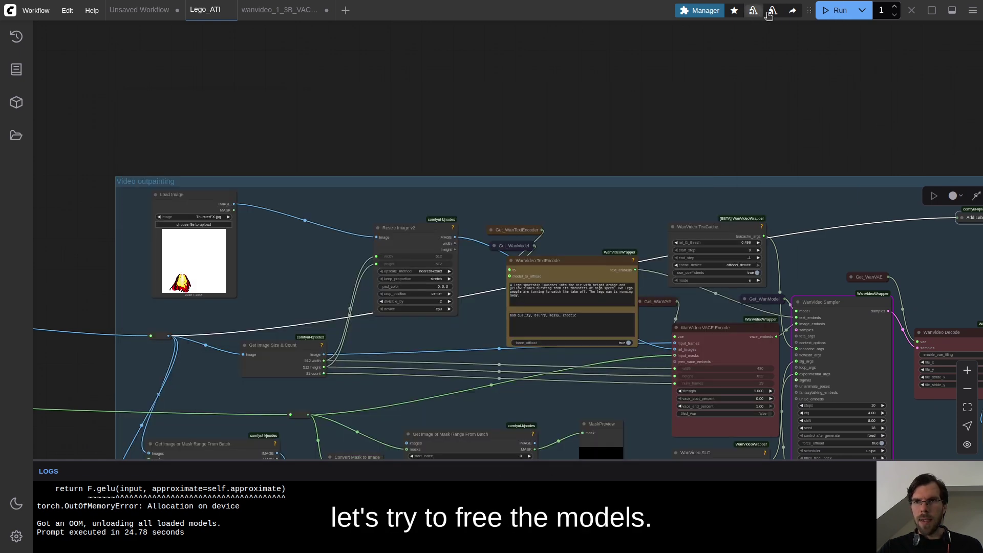
{"action": "key", "text": "alt+Tab"}
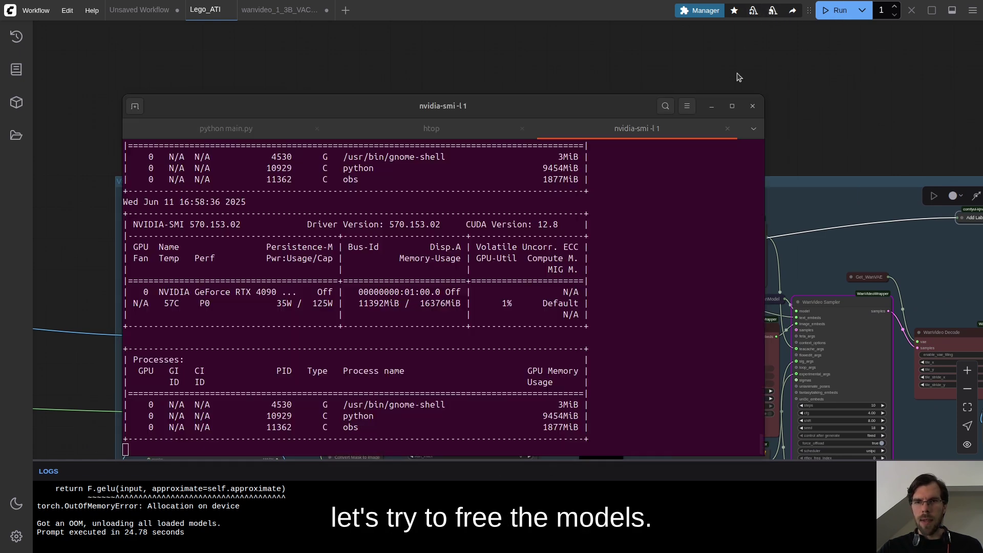
{"action": "scroll", "coordinate": [578, 72], "scroll_direction": "down", "scroll_amount": 2}
{"action": "scroll", "coordinate": [579, 72], "scroll_direction": "right", "scroll_amount": 1}
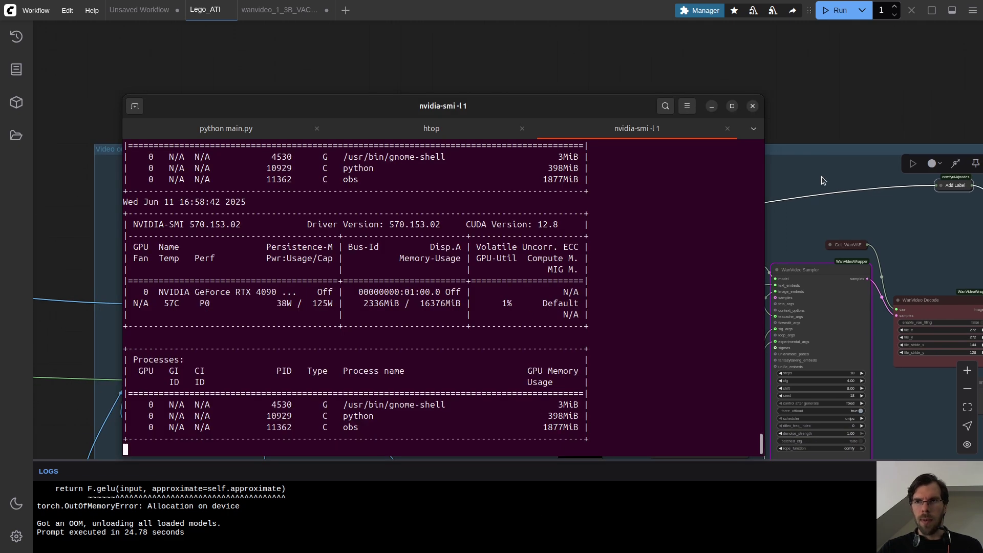
Switch back to ComfyUI, run the workflow again and view the generated output videos up close
{"action": "key", "text": "alt+Tab"}
{"action": "left_click", "coordinate": [843, 11]}
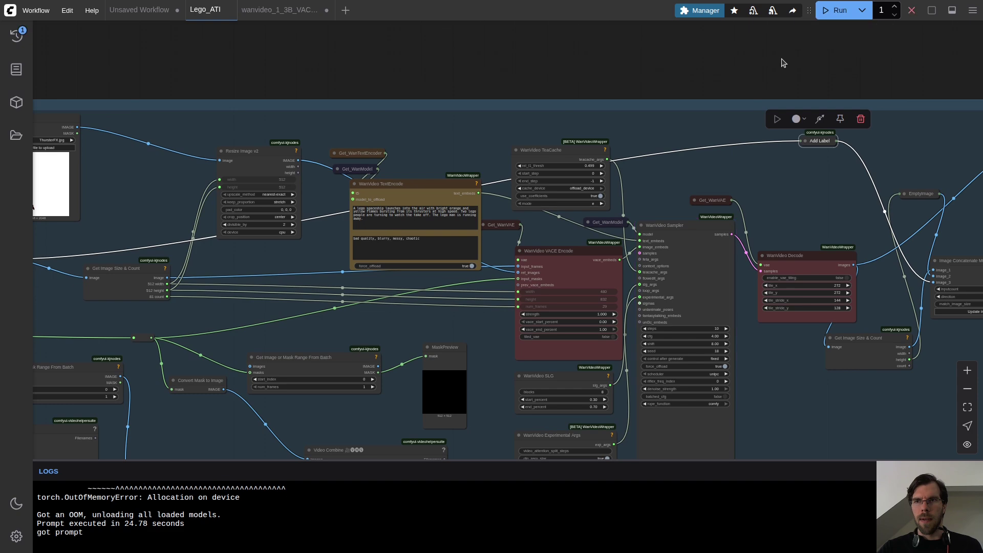
{"action": "key", "text": "alt+Tab"}
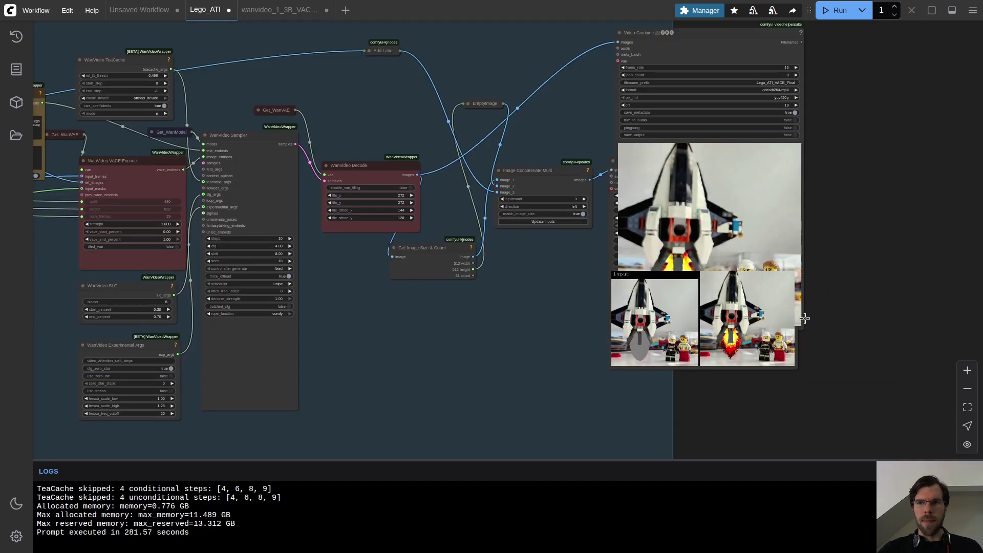
{"action": "scroll", "coordinate": [815, 336], "scroll_direction": "up", "scroll_amount": 5}
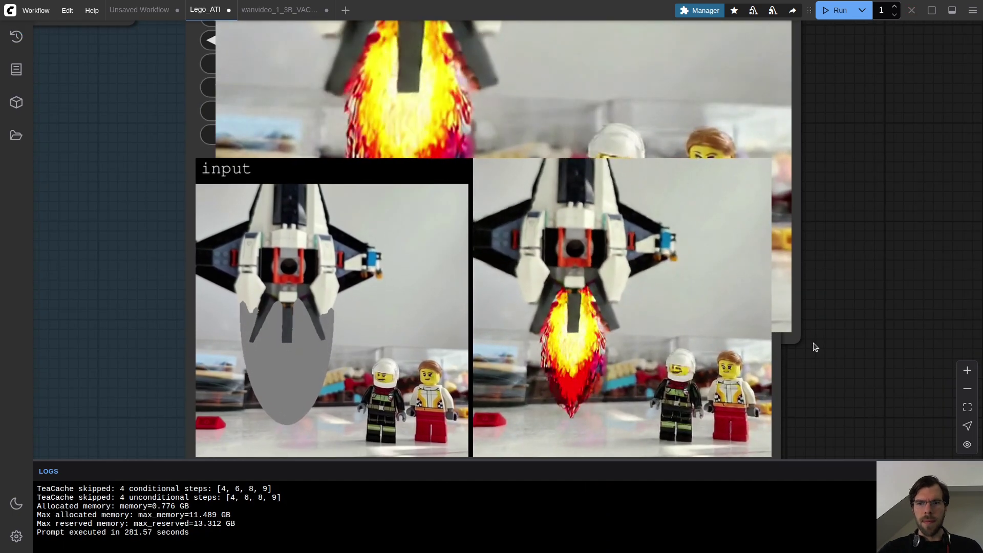
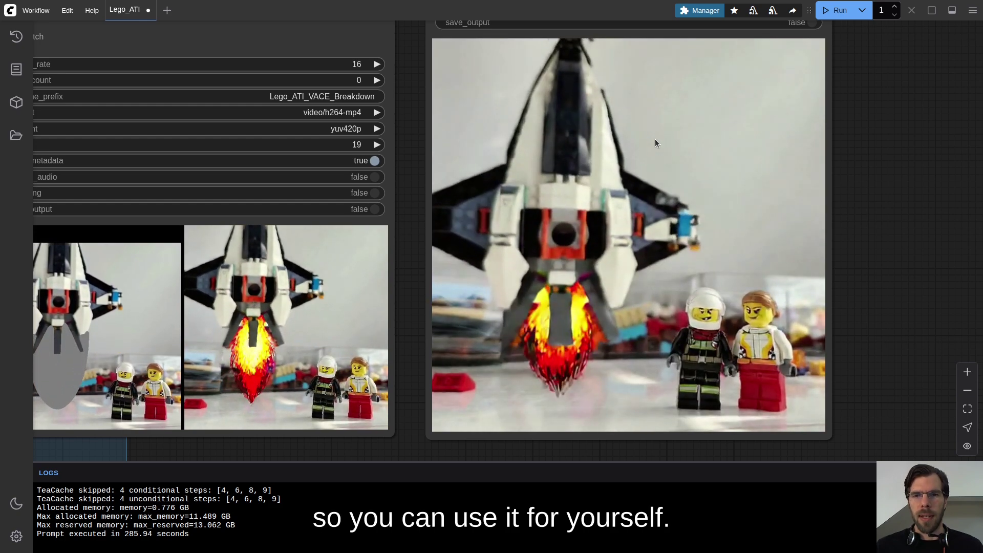
Review the sections of the whole workflow from the first section through to the Video outpainting group
{"action": "scroll", "coordinate": [647, 149], "scroll_direction": "down", "scroll_amount": 10}
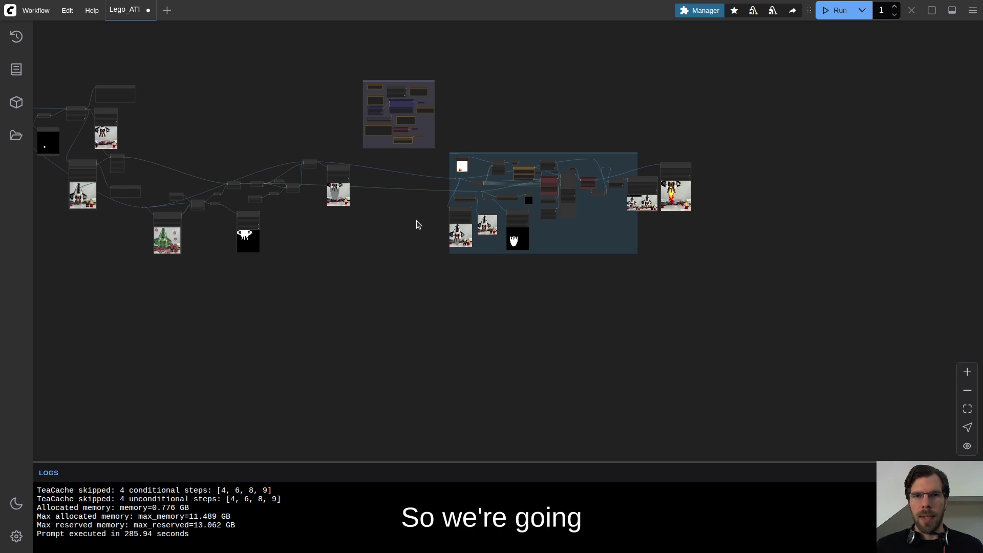
{"action": "left_click_drag", "start_coordinate": [417, 225], "coordinate": [725, 234]}
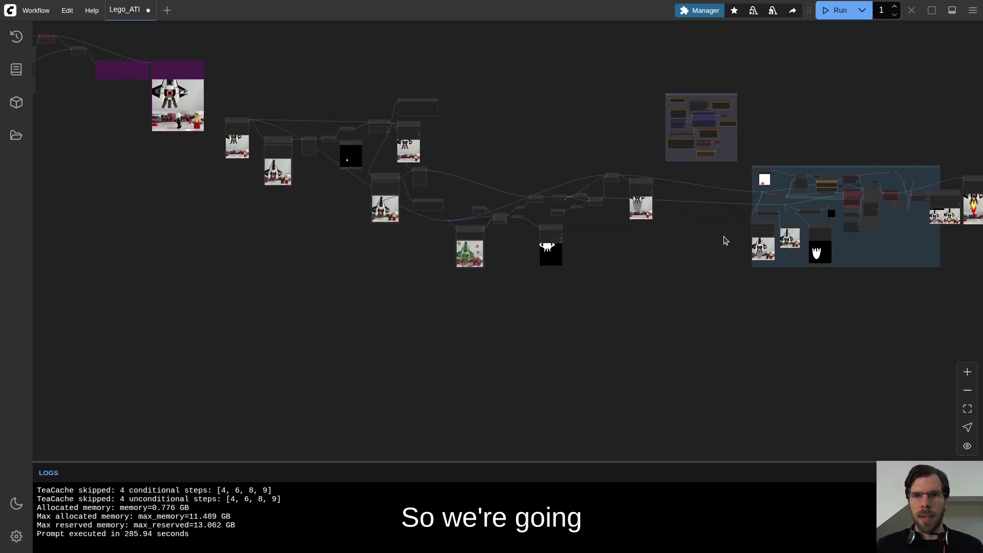
{"action": "left_click_drag", "start_coordinate": [476, 169], "coordinate": [625, 224]}
{"action": "scroll", "coordinate": [619, 277], "scroll_direction": "up", "scroll_amount": 2}
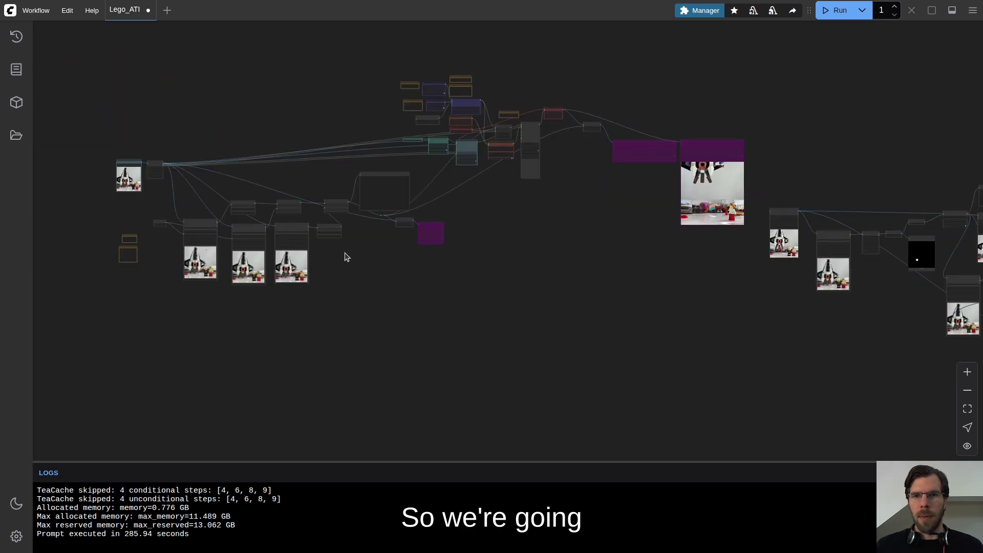
{"action": "scroll", "coordinate": [394, 262], "scroll_direction": "right", "scroll_amount": 10}
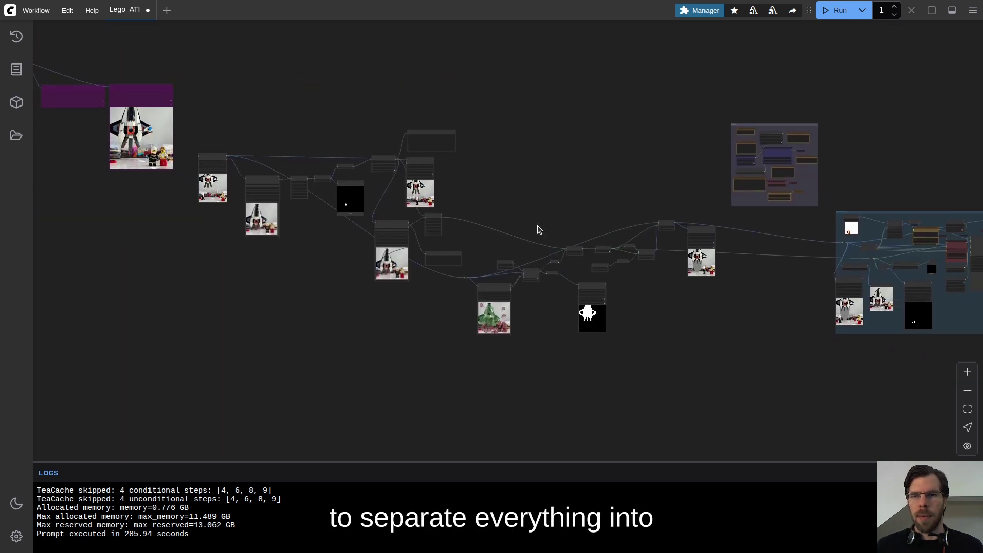
{"action": "left_click_drag", "start_coordinate": [772, 270], "coordinate": [723, 219]}
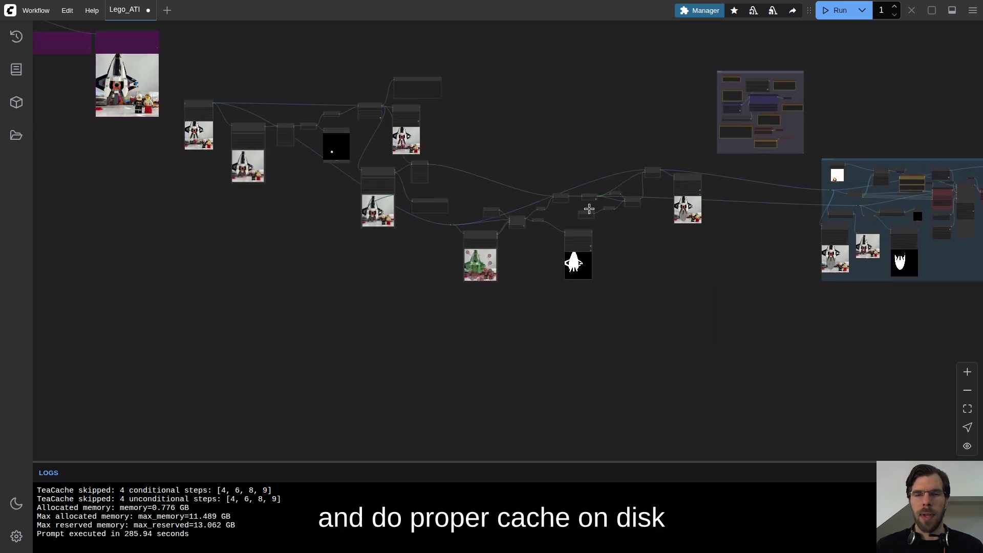
{"action": "left_click_drag", "start_coordinate": [712, 222], "coordinate": [404, 228]}
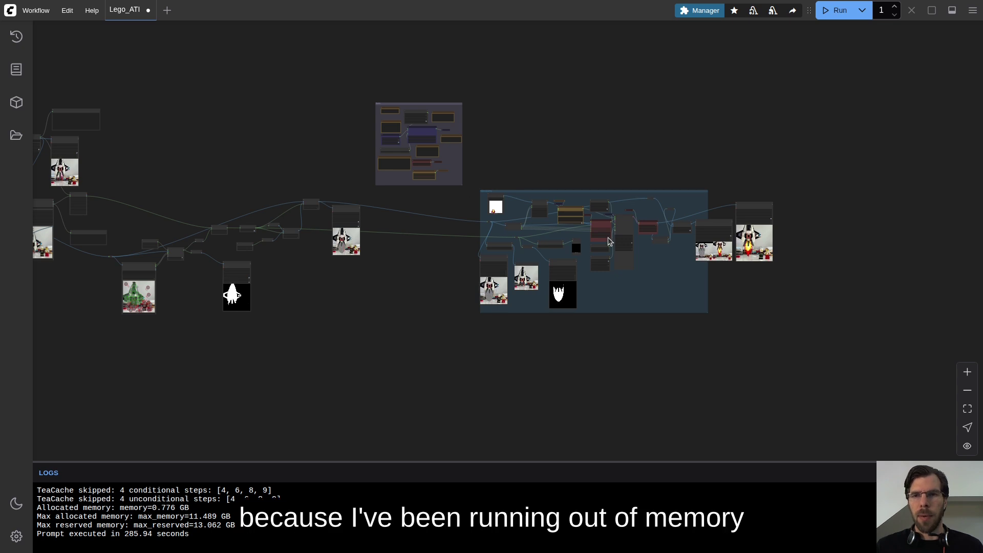
Group all nodes of the first section and move the new group farther away from the second section
{"action": "left_click_drag", "start_coordinate": [215, 168], "coordinate": [757, 175]}
{"action": "left_click_drag", "start_coordinate": [240, 189], "coordinate": [445, 292]}
{"action": "left_click_drag", "start_coordinate": [152, 147], "coordinate": [187, 141]}
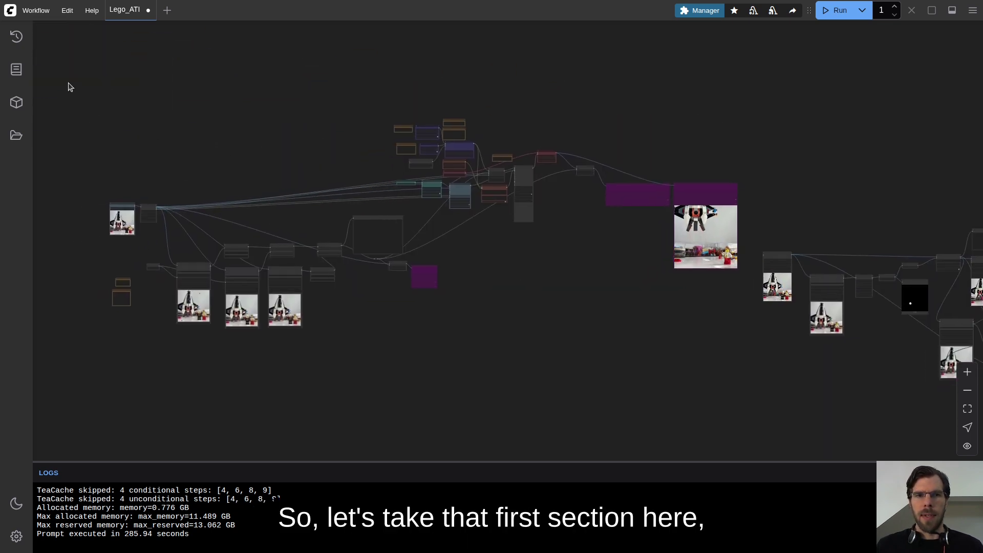
{"action": "left_click_drag", "start_coordinate": [674, 391], "coordinate": [746, 408]}
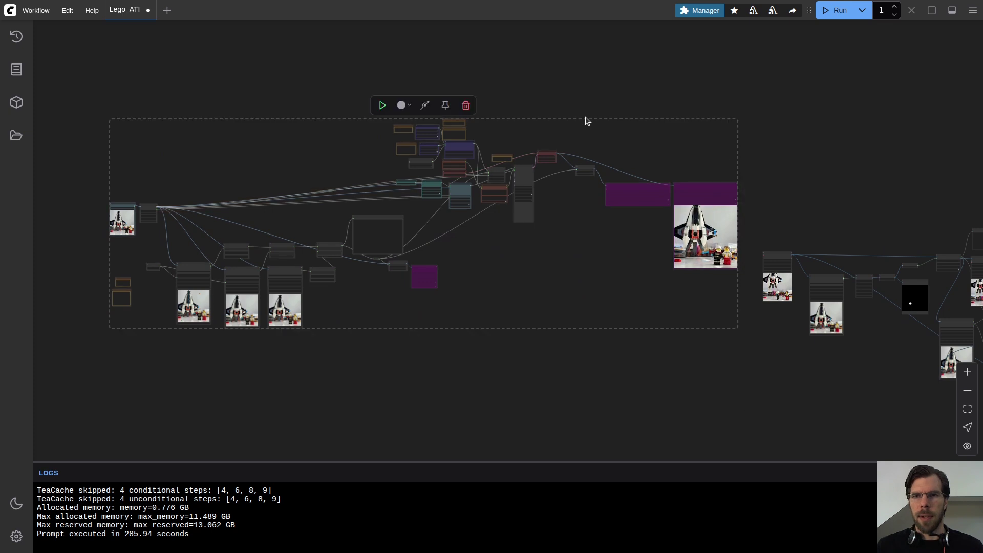
{"action": "right_click", "coordinate": [587, 119]}
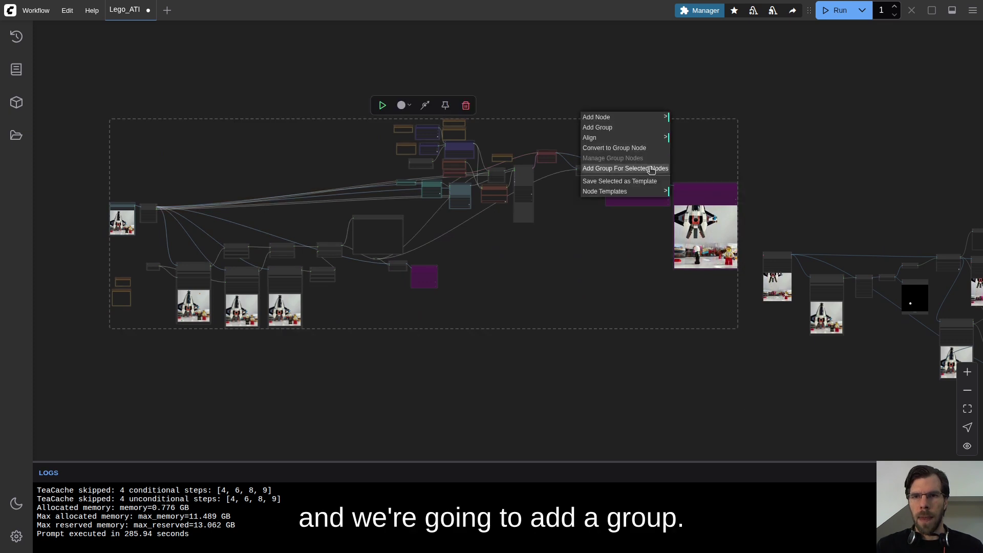
{"action": "left_click", "coordinate": [651, 169]}
{"action": "left_click_drag", "start_coordinate": [678, 119], "coordinate": [436, 134]}
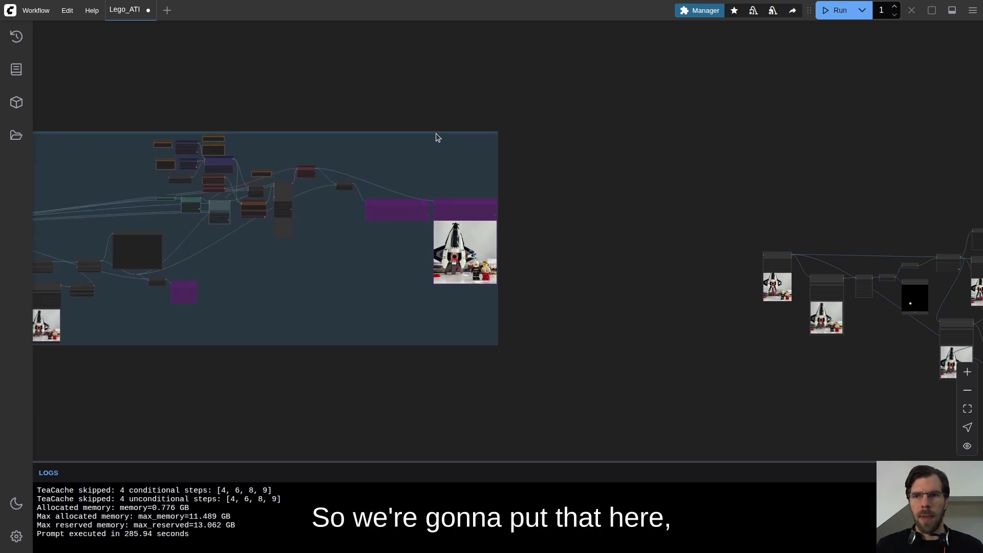
Group all nodes of the second section and move the new group away from the third section
{"action": "scroll", "coordinate": [435, 133], "scroll_direction": "down", "scroll_amount": 1}
{"action": "left_click_drag", "start_coordinate": [687, 169], "coordinate": [218, 71]}
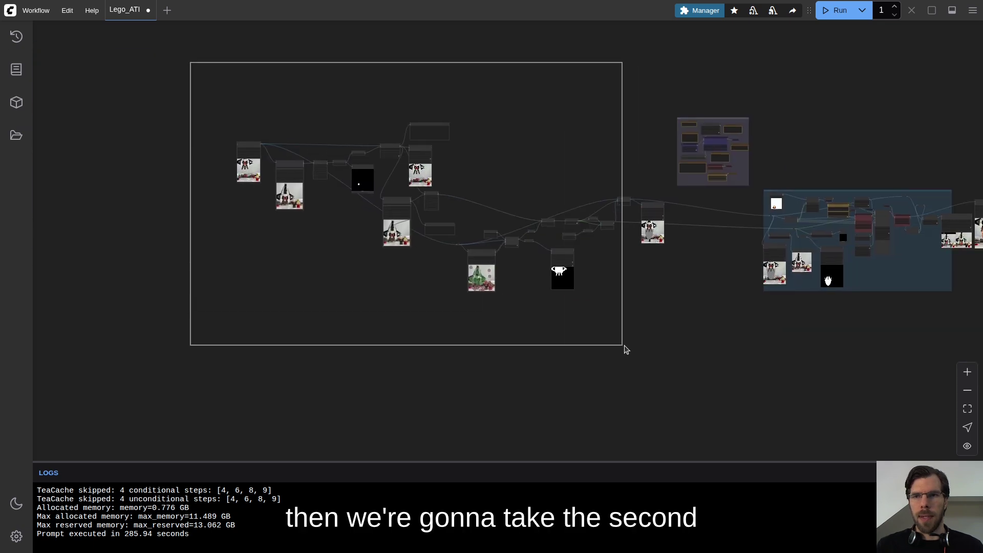
{"action": "left_click_drag", "start_coordinate": [623, 350], "coordinate": [672, 350]}
{"action": "right_click", "coordinate": [519, 114]}
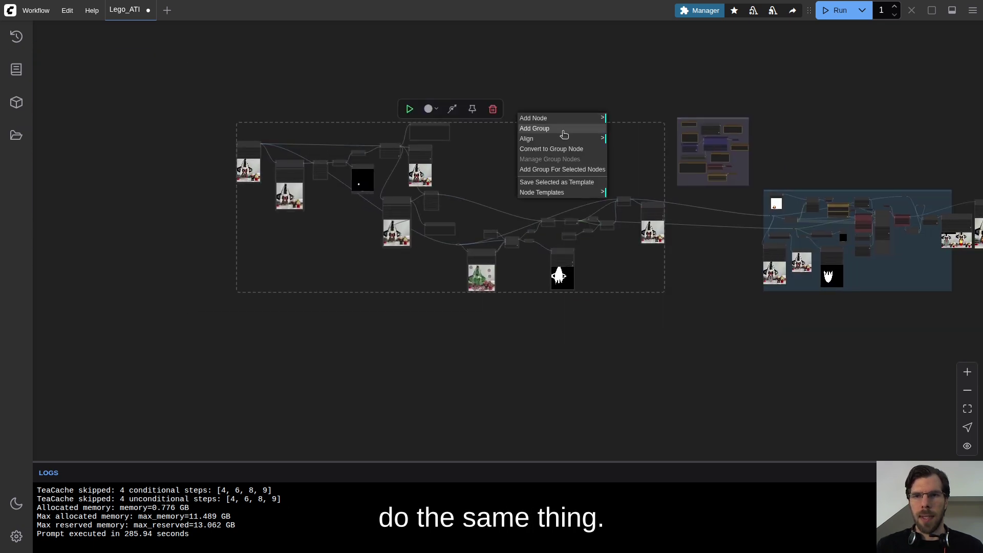
{"action": "left_click", "coordinate": [577, 170]}
{"action": "left_click_drag", "start_coordinate": [603, 125], "coordinate": [434, 90]}
Group the whole third section, including its Models and outpainting groups and output nodes, and shift the new group slightly outward
{"action": "left_click_drag", "start_coordinate": [526, 124], "coordinate": [169, 91]}
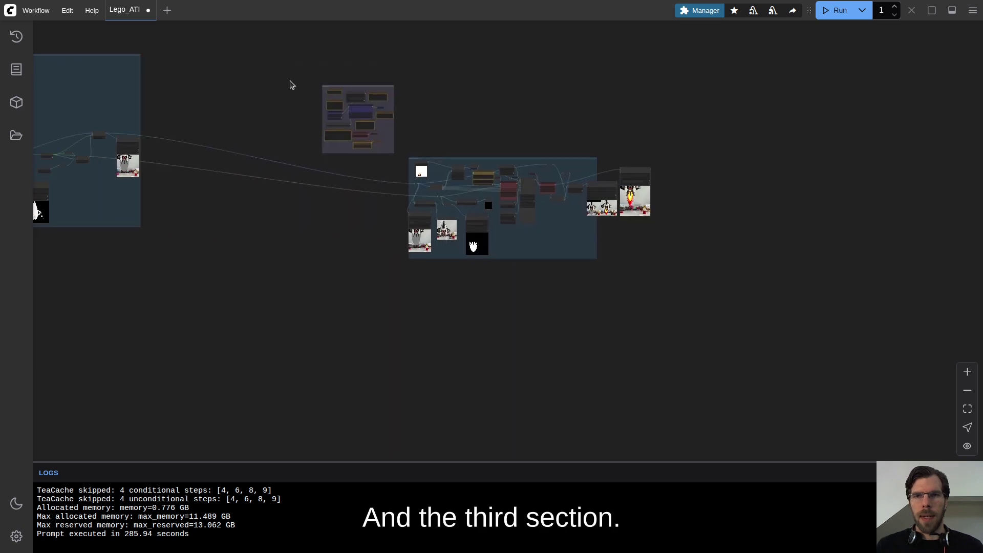
{"action": "right_click", "coordinate": [557, 91]}
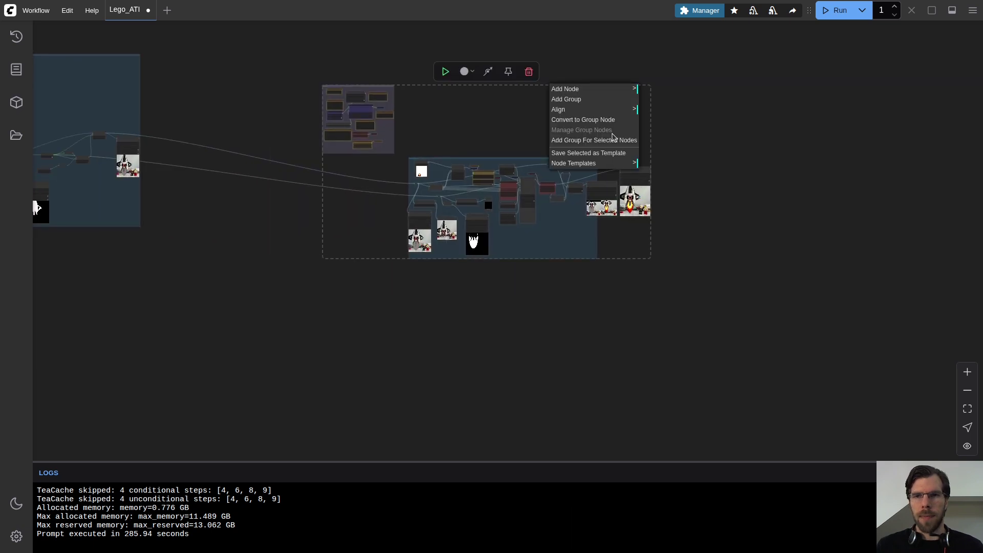
{"action": "left_click", "coordinate": [618, 144]}
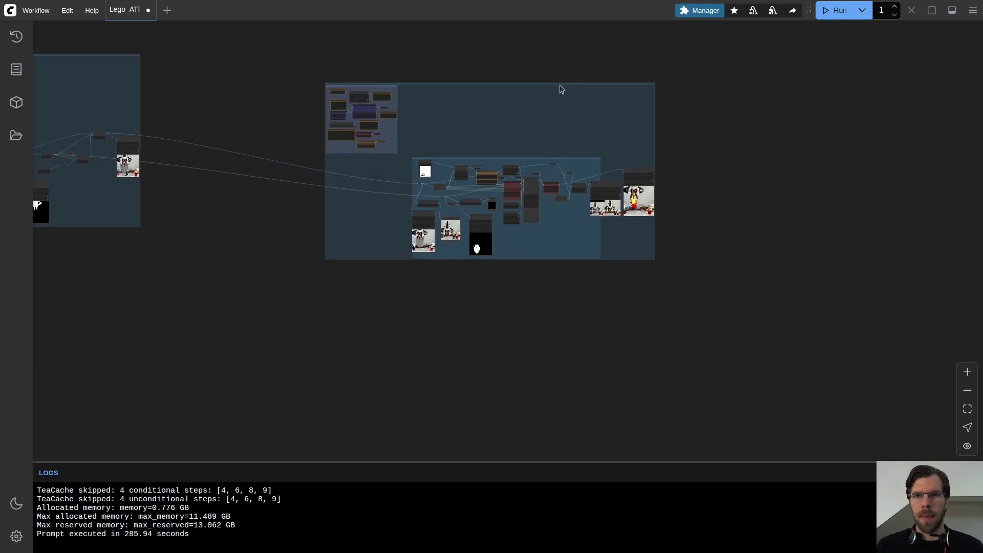
{"action": "left_click_drag", "start_coordinate": [554, 88], "coordinate": [568, 88]}
Rename the new group around the third section as VACE
{"action": "scroll", "coordinate": [289, 91], "scroll_direction": "up", "scroll_amount": 1}
{"action": "scroll", "coordinate": [307, 87], "scroll_direction": "up", "scroll_amount": 10}
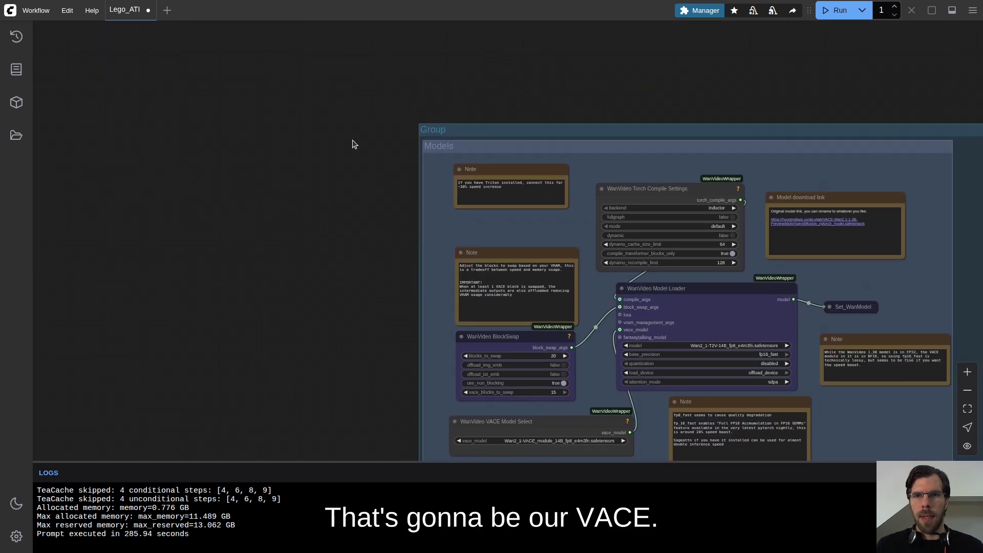
{"action": "double_click", "coordinate": [456, 132]}
{"action": "type", "text": "VACE"}
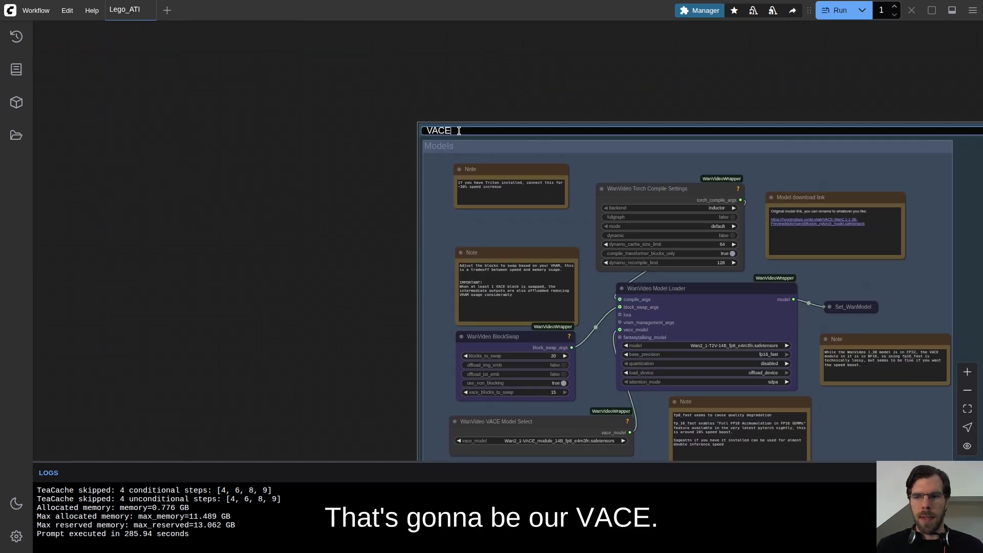
{"action": "key", "text": "Return"}
Rename the group around the first section as ATI
{"action": "scroll", "coordinate": [290, 119], "scroll_direction": "down", "scroll_amount": 8}
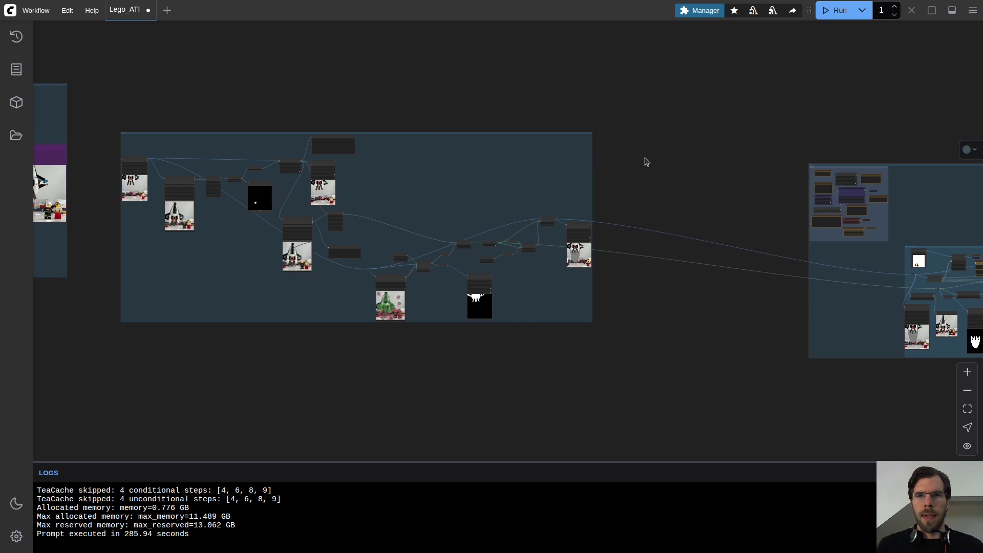
{"action": "scroll", "coordinate": [593, 125], "scroll_direction": "left", "scroll_amount": 15}
{"action": "scroll", "coordinate": [409, 131], "scroll_direction": "up", "scroll_amount": 6}
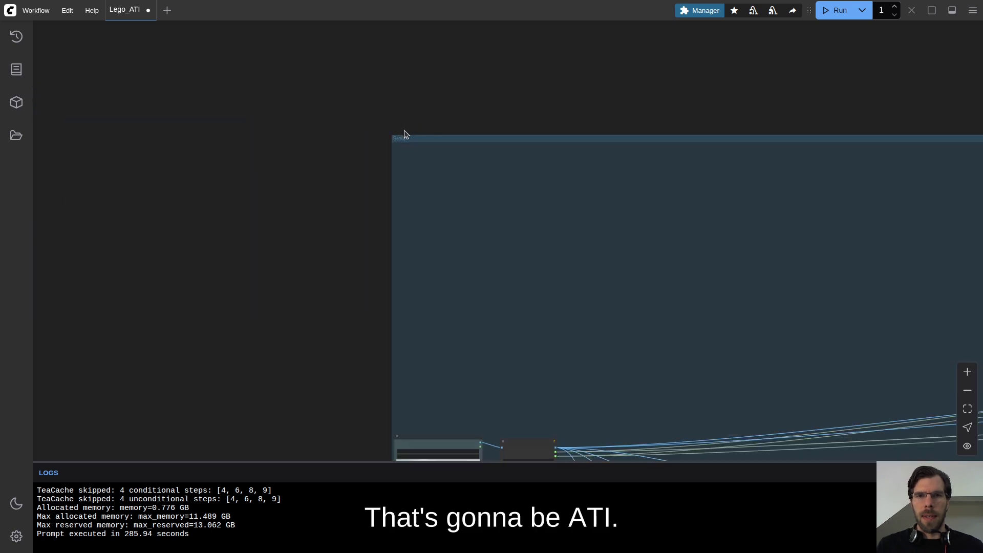
{"action": "double_click", "coordinate": [402, 136]}
{"action": "type", "text": "ATI"}
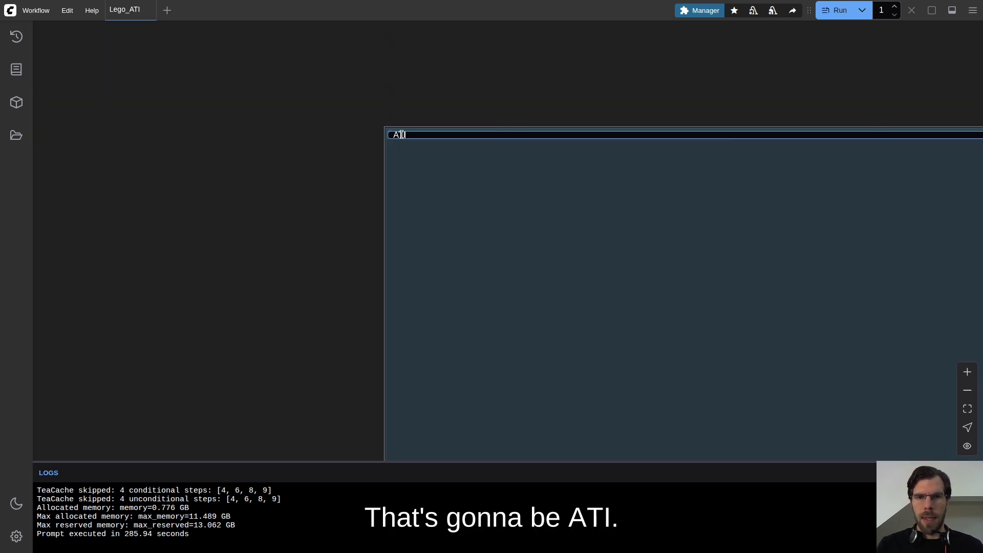
{"action": "key", "text": "Return"}
Rename the group around the middle section as MASKS
{"action": "scroll", "coordinate": [401, 134], "scroll_direction": "down", "scroll_amount": 8}
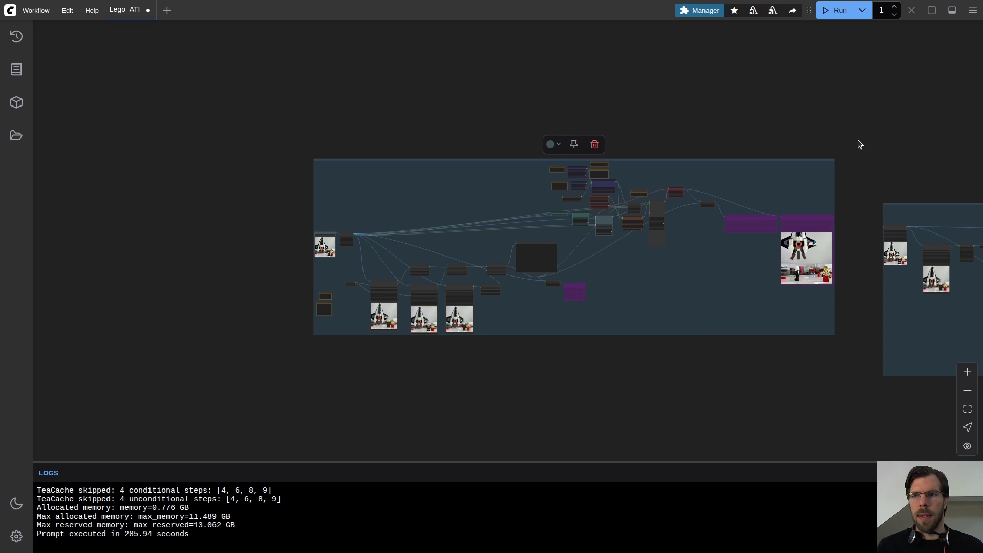
{"action": "left_click_drag", "start_coordinate": [856, 164], "coordinate": [338, 147]}
{"action": "scroll", "coordinate": [519, 201], "scroll_direction": "up", "scroll_amount": 10}
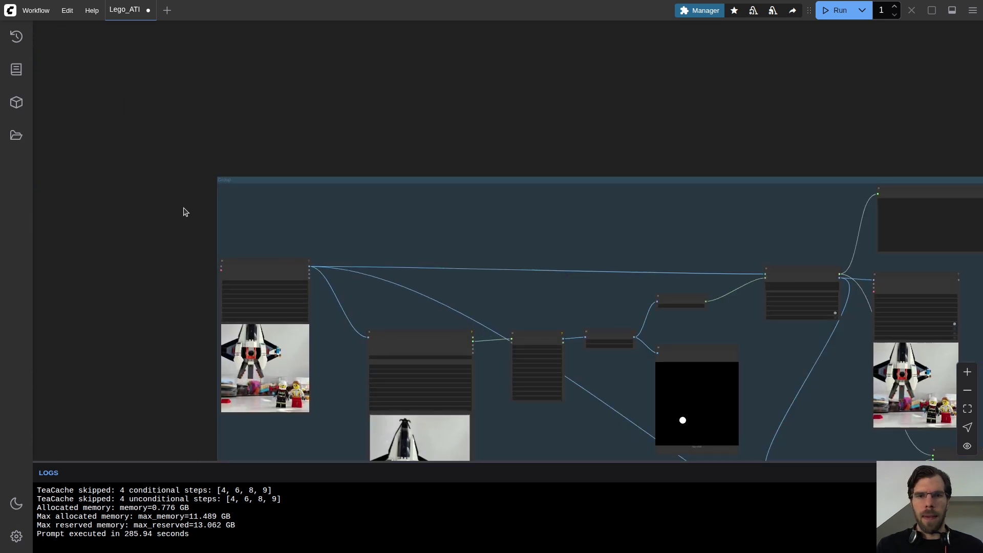
{"action": "double_click", "coordinate": [289, 147]}
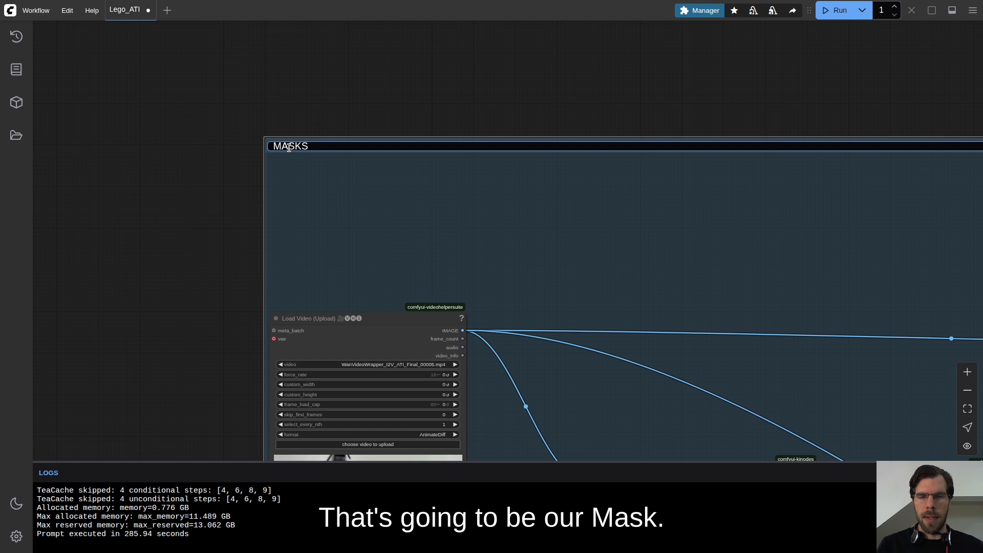
{"action": "key", "text": "Return"}
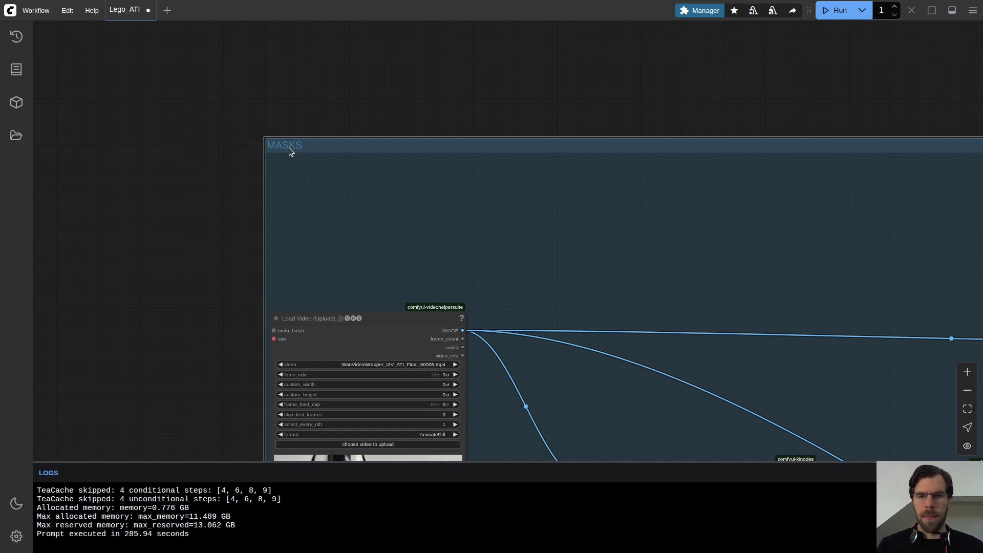
Turn off save_output on the Video Combine node that previews the tracks in the ATI group
{"action": "scroll", "coordinate": [415, 213], "scroll_direction": "down", "scroll_amount": 5}
{"action": "left_click_drag", "start_coordinate": [724, 179], "coordinate": [928, 139]}
{"action": "left_click_drag", "start_coordinate": [296, 86], "coordinate": [775, 116]}
{"action": "scroll", "coordinate": [414, 202], "scroll_direction": "up", "scroll_amount": 11}
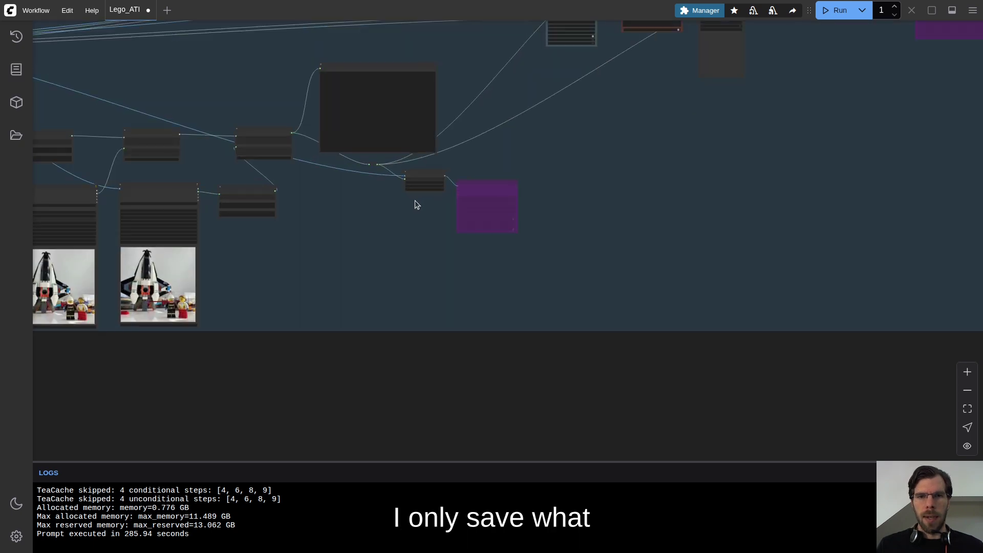
{"action": "scroll", "coordinate": [415, 202], "scroll_direction": "down", "scroll_amount": 1}
{"action": "scroll", "coordinate": [531, 212], "scroll_direction": "up", "scroll_amount": 8}
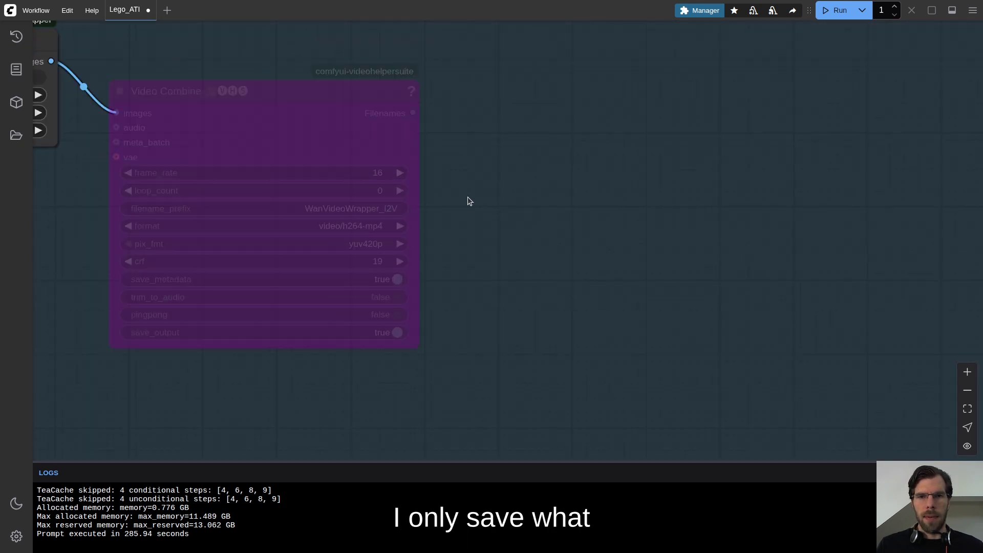
{"action": "left_click_drag", "start_coordinate": [459, 202], "coordinate": [679, 160]}
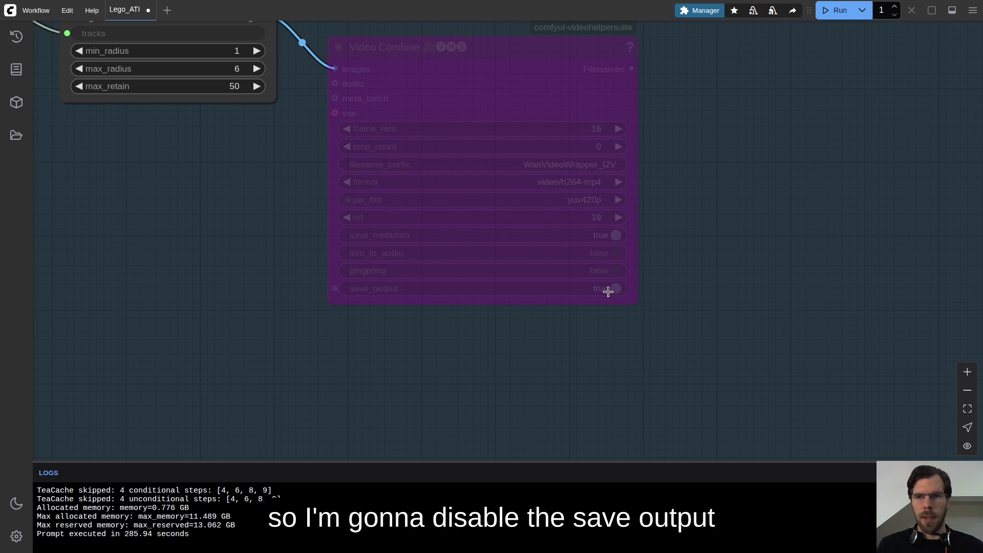
Set the filename_prefix of the first of the two large Video Combine nodes in the ATI group to lego/ATI_breakdown
{"action": "scroll", "coordinate": [743, 235], "scroll_direction": "down", "scroll_amount": 15}
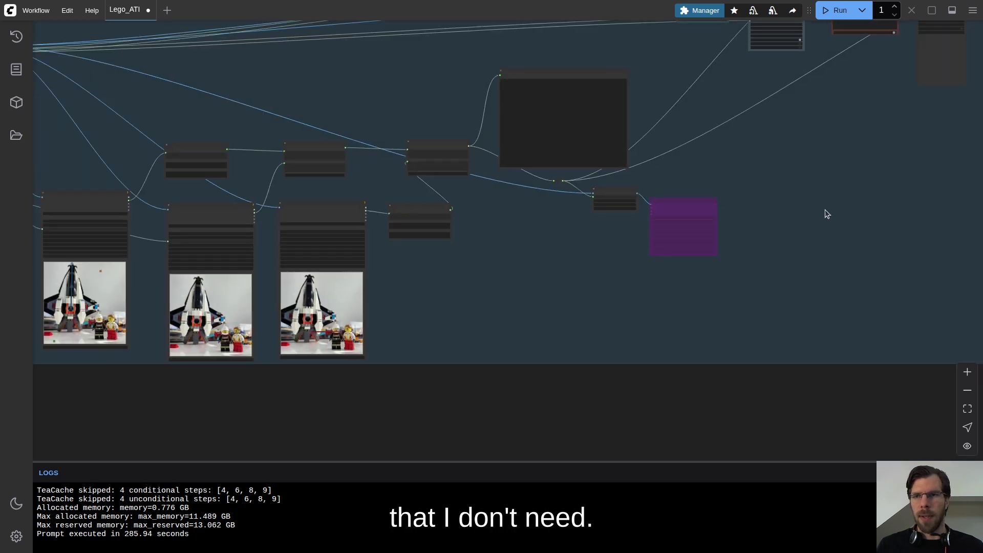
{"action": "scroll", "coordinate": [263, 220], "scroll_direction": "up", "scroll_amount": 9}
{"action": "scroll", "coordinate": [408, 163], "scroll_direction": "up", "scroll_amount": 9}
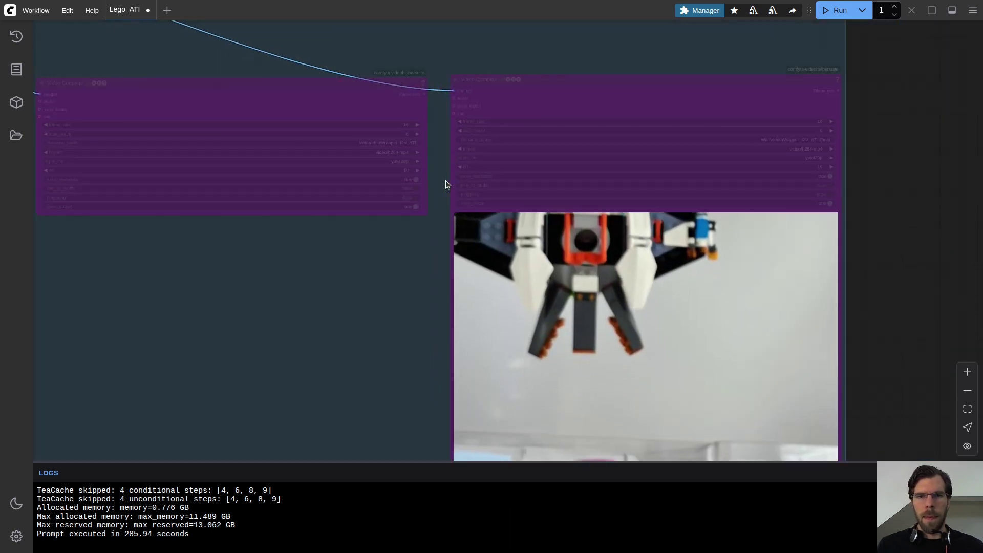
{"action": "scroll", "coordinate": [433, 148], "scroll_direction": "up", "scroll_amount": 8}
{"action": "scroll", "coordinate": [436, 145], "scroll_direction": "down", "scroll_amount": 4}
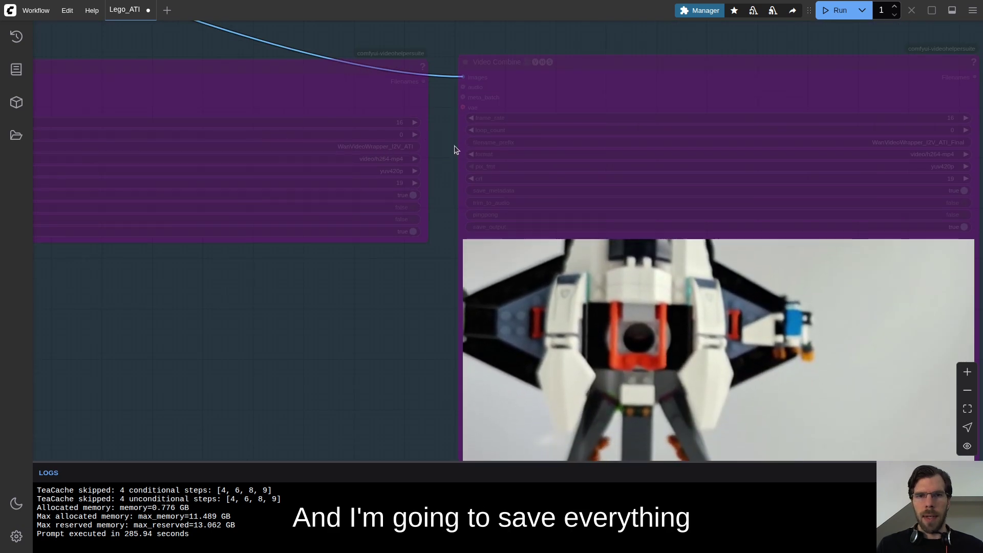
{"action": "left_click_drag", "start_coordinate": [439, 150], "coordinate": [537, 164]}
{"action": "scroll", "coordinate": [535, 174], "scroll_direction": "up", "scroll_amount": 7}
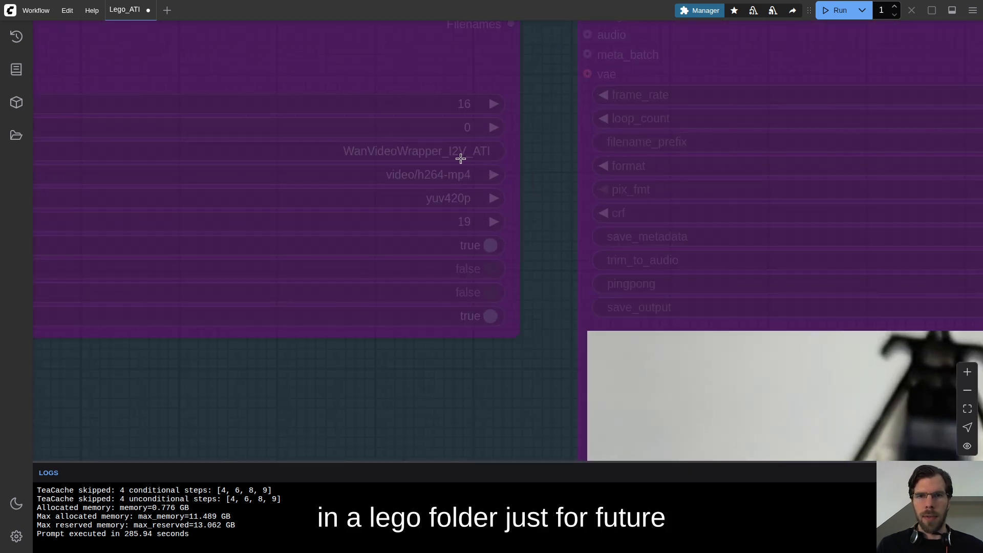
{"action": "left_click", "coordinate": [447, 153]}
{"action": "type", "text": "lego"}
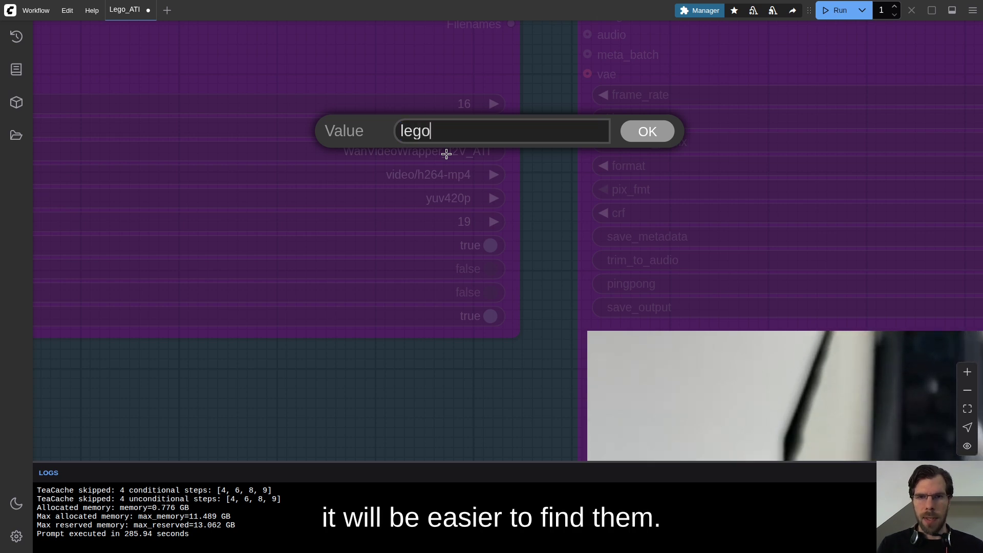
{"action": "type", "text": "/ATI_b"}
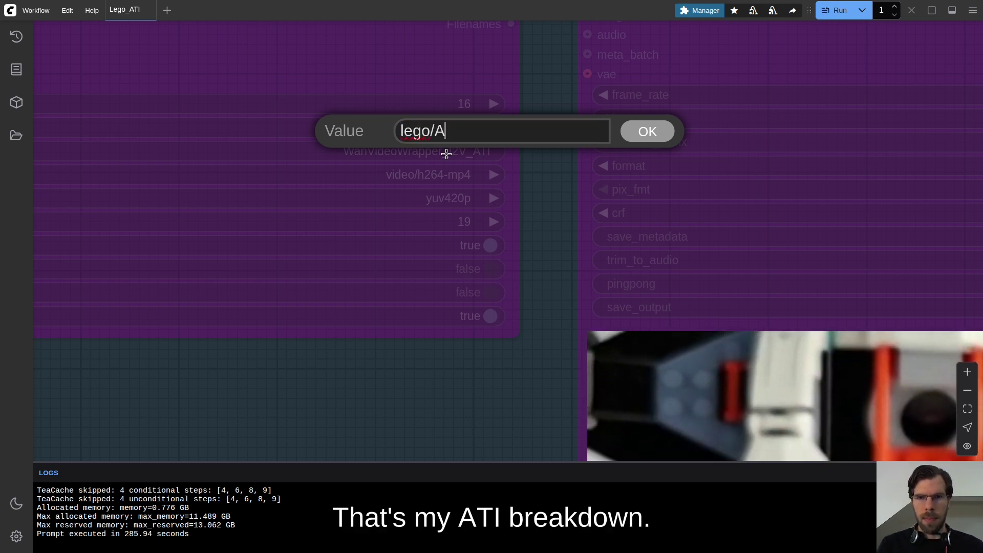
{"action": "scroll", "coordinate": [453, 174], "scroll_direction": "up", "scroll_amount": 4}
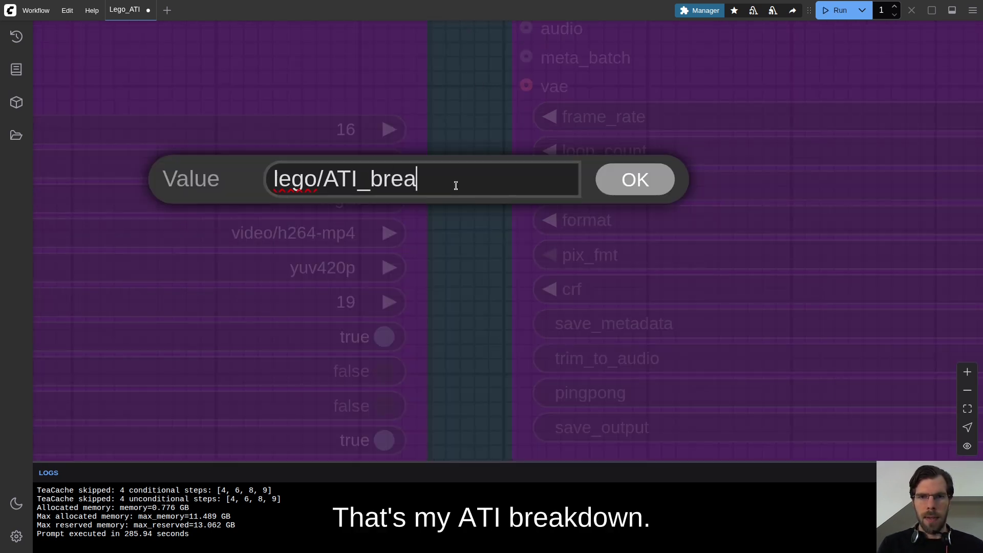
{"action": "type", "text": "reakdo"}
{"action": "key", "text": "Return"}
Set the final ATI Video Combine node's filename_prefix to lego/ATI and its crf to 15
{"action": "scroll", "coordinate": [457, 186], "scroll_direction": "down", "scroll_amount": 15}
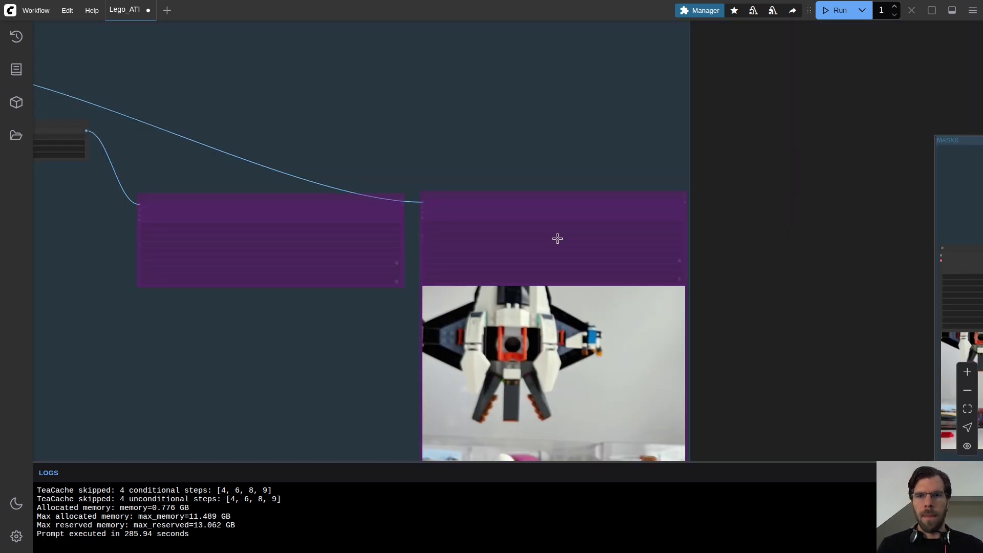
{"action": "scroll", "coordinate": [671, 224], "scroll_direction": "up", "scroll_amount": 13}
{"action": "left_click", "coordinate": [553, 278]}
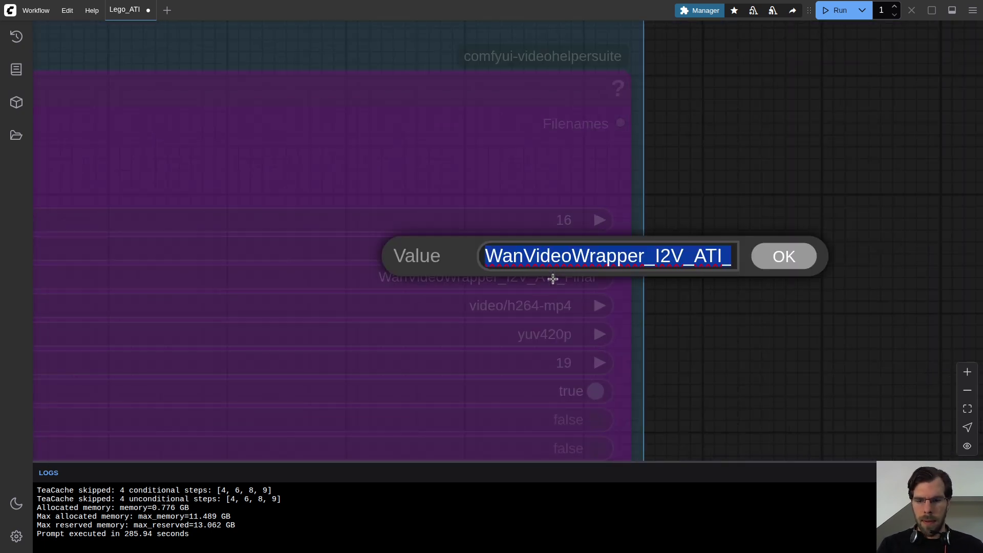
{"action": "key", "text": "Return"}
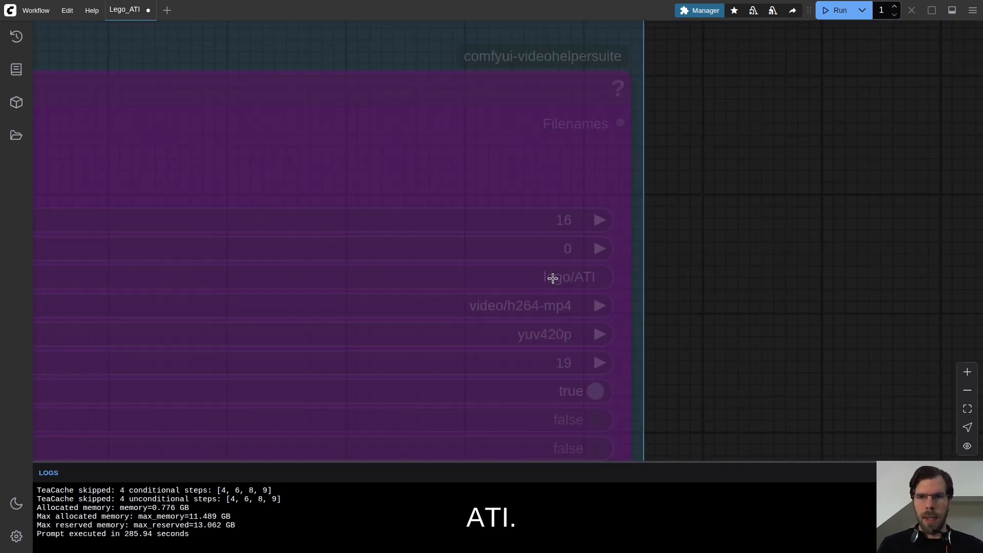
{"action": "left_click_drag", "start_coordinate": [663, 294], "coordinate": [738, 159]}
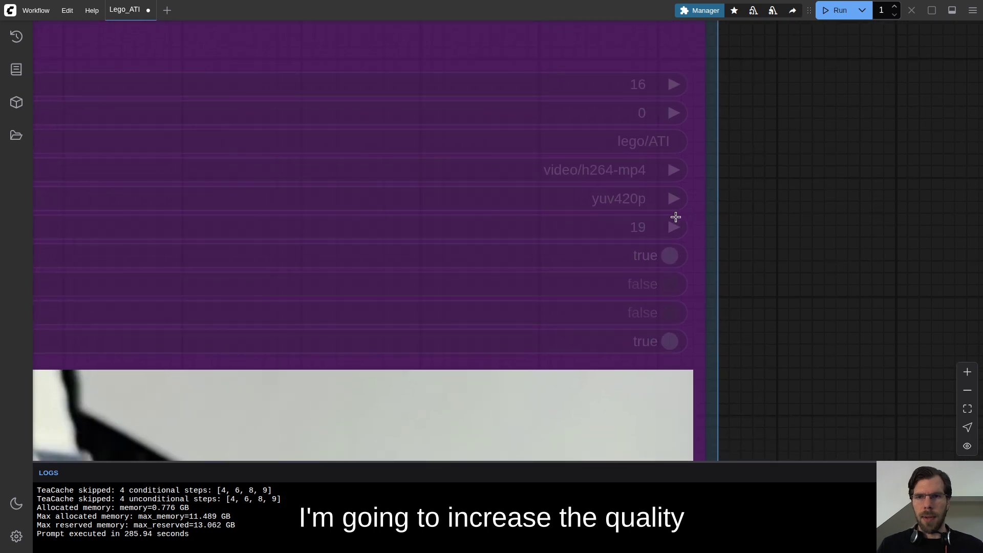
{"action": "left_click", "coordinate": [639, 228]}
{"action": "type", "text": "15"}
{"action": "key", "text": "Return"}
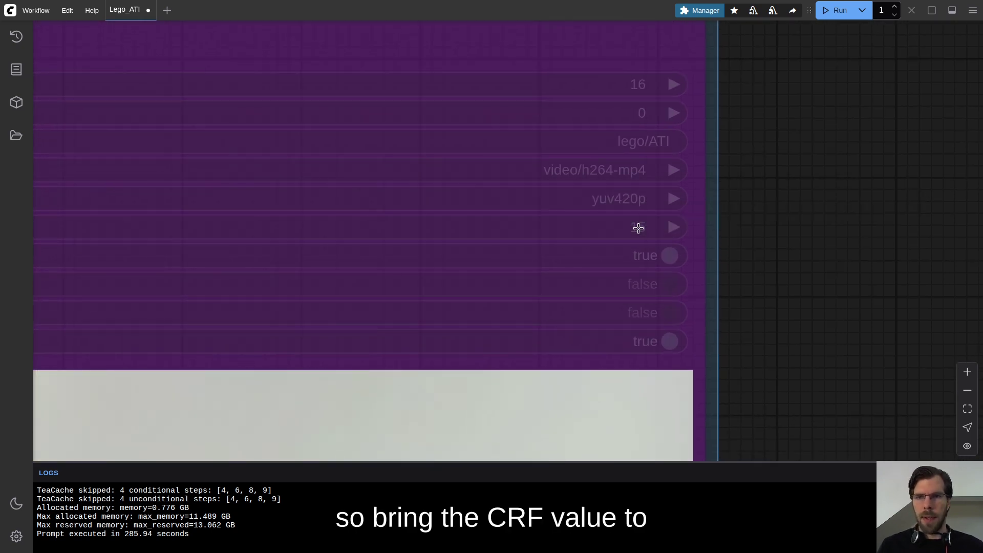
{"action": "scroll", "coordinate": [755, 217], "scroll_direction": "down", "scroll_amount": 3}
{"action": "scroll", "coordinate": [632, 246], "scroll_direction": "up", "scroll_amount": 2}
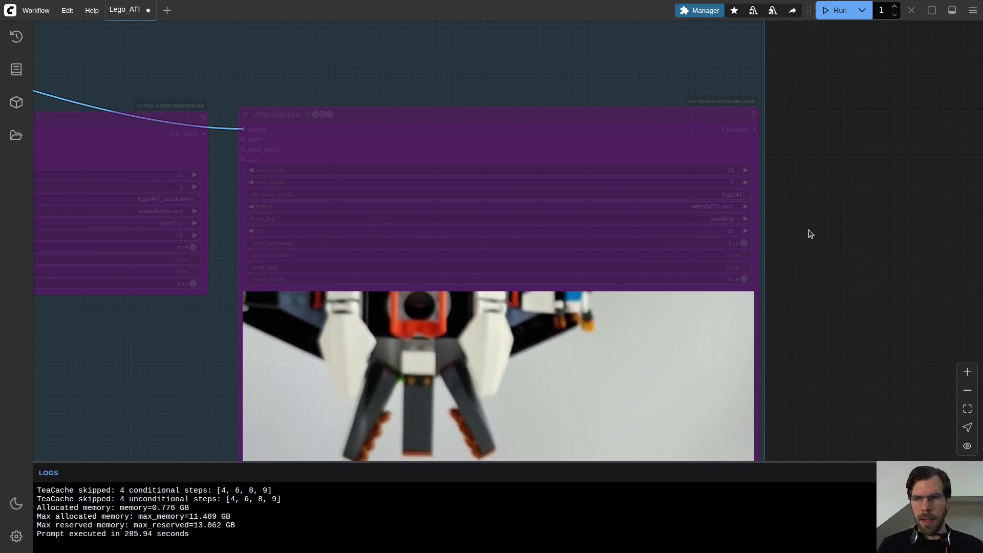
{"action": "scroll", "coordinate": [804, 231], "scroll_direction": "down", "scroll_amount": 4}
{"action": "scroll", "coordinate": [776, 253], "scroll_direction": "up", "scroll_amount": 3}
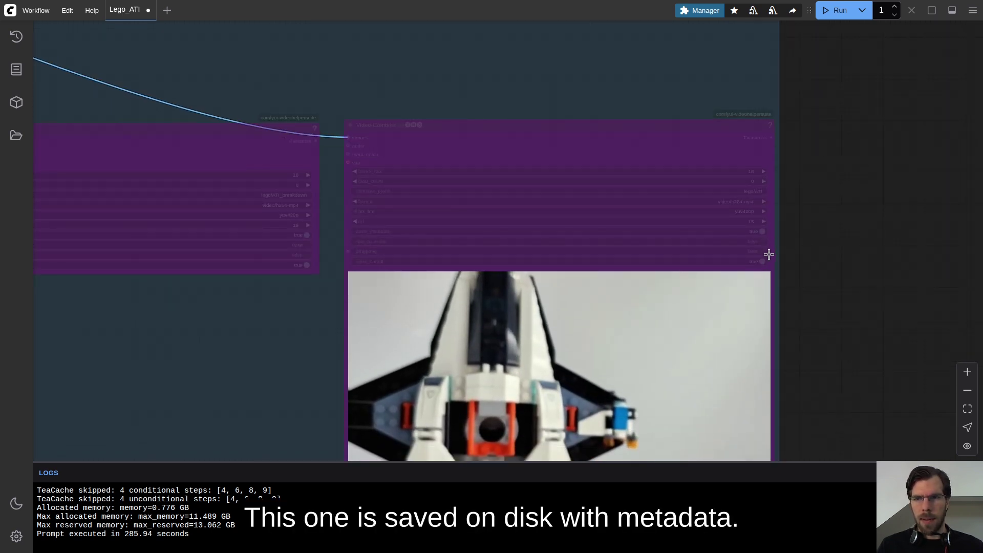
Turn off save_output and save_metadata on the Video Combine node that previews the segmentation mask in the MASKS group
{"action": "scroll", "coordinate": [380, 255], "scroll_direction": "down", "scroll_amount": 5}
{"action": "left_click_drag", "start_coordinate": [626, 276], "coordinate": [395, 158]}
{"action": "left_click_drag", "start_coordinate": [715, 260], "coordinate": [290, 148]}
{"action": "left_click_drag", "start_coordinate": [511, 163], "coordinate": [461, 193]}
{"action": "scroll", "coordinate": [463, 190], "scroll_direction": "up", "scroll_amount": 10}
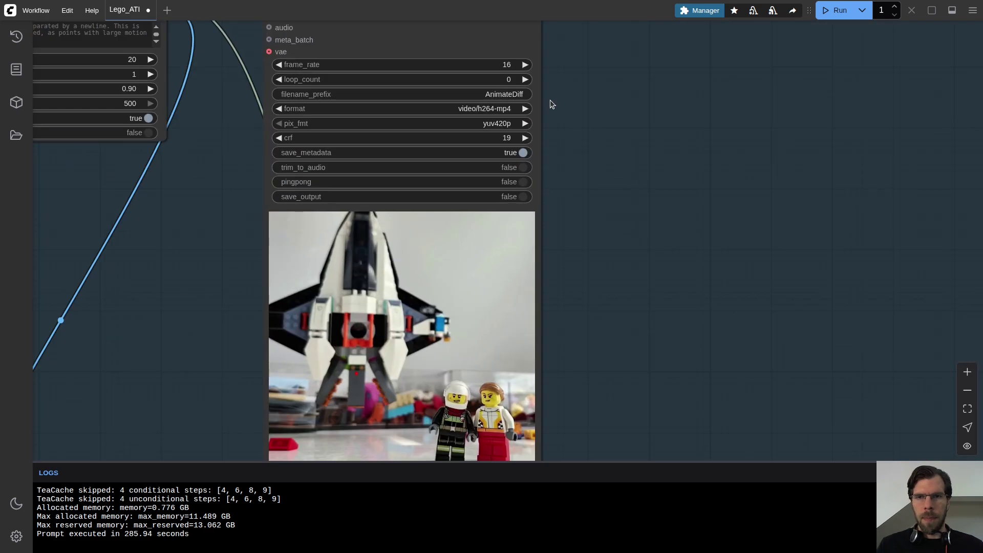
{"action": "scroll", "coordinate": [635, 143], "scroll_direction": "down", "scroll_amount": 5}
{"action": "scroll", "coordinate": [575, 371], "scroll_direction": "down", "scroll_amount": 3}
{"action": "scroll", "coordinate": [707, 202], "scroll_direction": "up", "scroll_amount": 2}
{"action": "left_click_drag", "start_coordinate": [707, 202], "coordinate": [490, 33]}
{"action": "left_click_drag", "start_coordinate": [828, 362], "coordinate": [260, 99]}
{"action": "scroll", "coordinate": [559, 151], "scroll_direction": "up", "scroll_amount": 15}
{"action": "left_click", "coordinate": [518, 197]}
{"action": "left_click", "coordinate": [515, 112]}
Set the filename_prefix of the last Video Combine node in the MASKS group to lego/MASK and its crf to 15
{"action": "scroll", "coordinate": [601, 175], "scroll_direction": "down", "scroll_amount": 10}
{"action": "left_click_drag", "start_coordinate": [702, 149], "coordinate": [622, 245]}
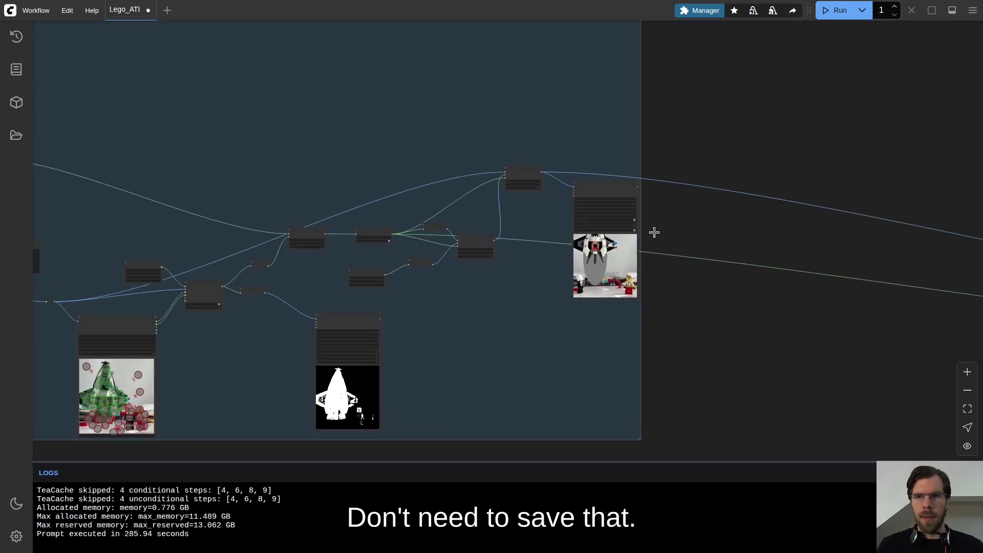
{"action": "scroll", "coordinate": [654, 221], "scroll_direction": "up", "scroll_amount": 10}
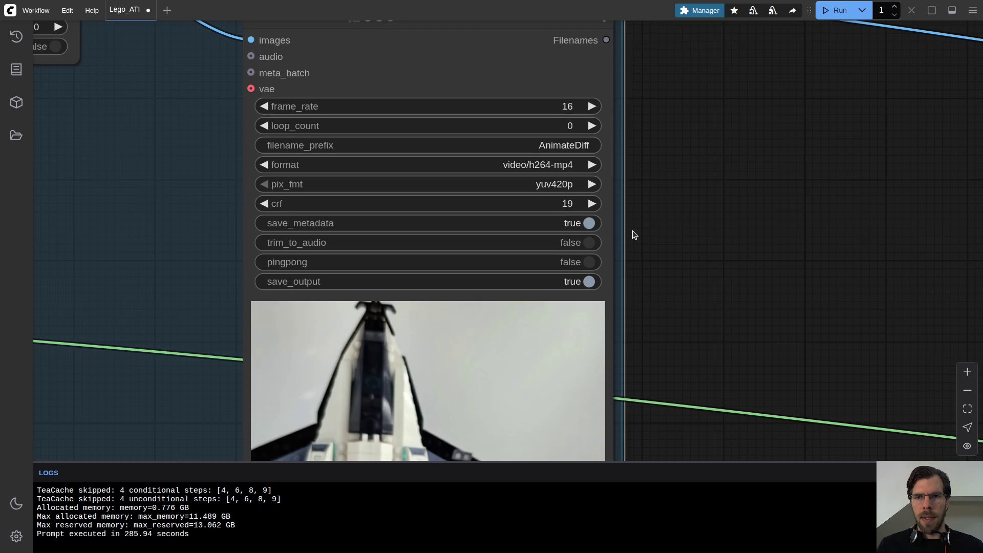
{"action": "left_click_drag", "start_coordinate": [660, 130], "coordinate": [697, 167]}
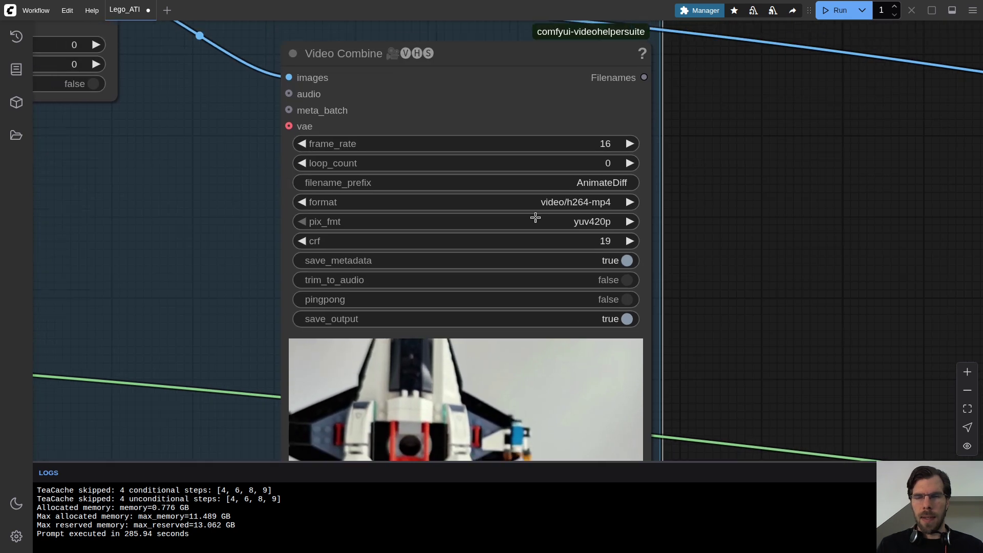
{"action": "left_click", "coordinate": [598, 180]}
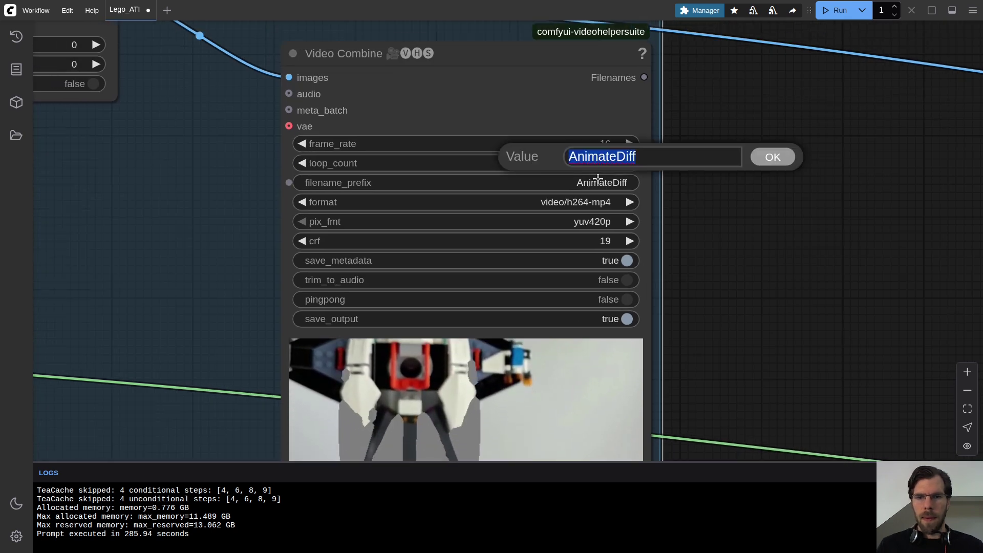
{"action": "type", "text": "lego/MASK"}
{"action": "key", "text": "Return"}
{"action": "scroll", "coordinate": [721, 369], "scroll_direction": "up", "scroll_amount": 5}
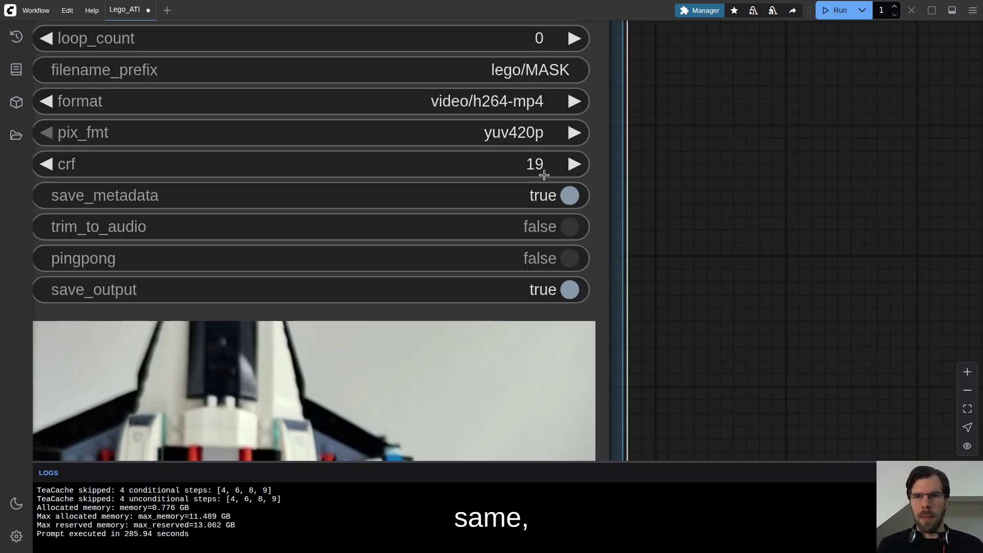
{"action": "left_click", "coordinate": [543, 174]}
{"action": "type", "text": "15"}
{"action": "key", "text": "Return"}
Check the save settings of the input and mask preview Video Combine nodes in the VACE group
{"action": "scroll", "coordinate": [635, 195], "scroll_direction": "down", "scroll_amount": 8}
{"action": "scroll", "coordinate": [635, 195], "scroll_direction": "down", "scroll_amount": 8}
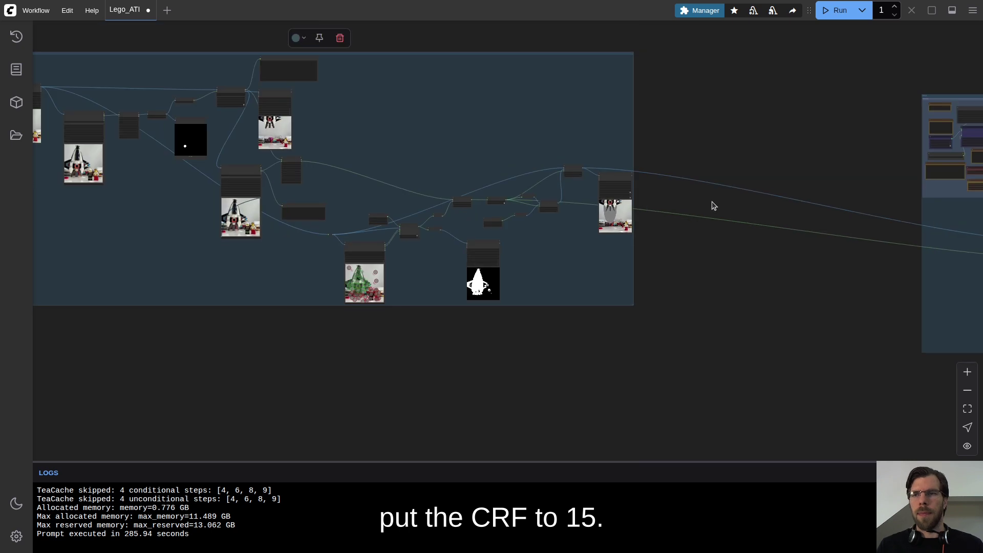
{"action": "left_click_drag", "start_coordinate": [706, 204], "coordinate": [352, 208]}
{"action": "left_click_drag", "start_coordinate": [701, 173], "coordinate": [498, 144]}
{"action": "scroll", "coordinate": [427, 278], "scroll_direction": "up", "scroll_amount": 10}
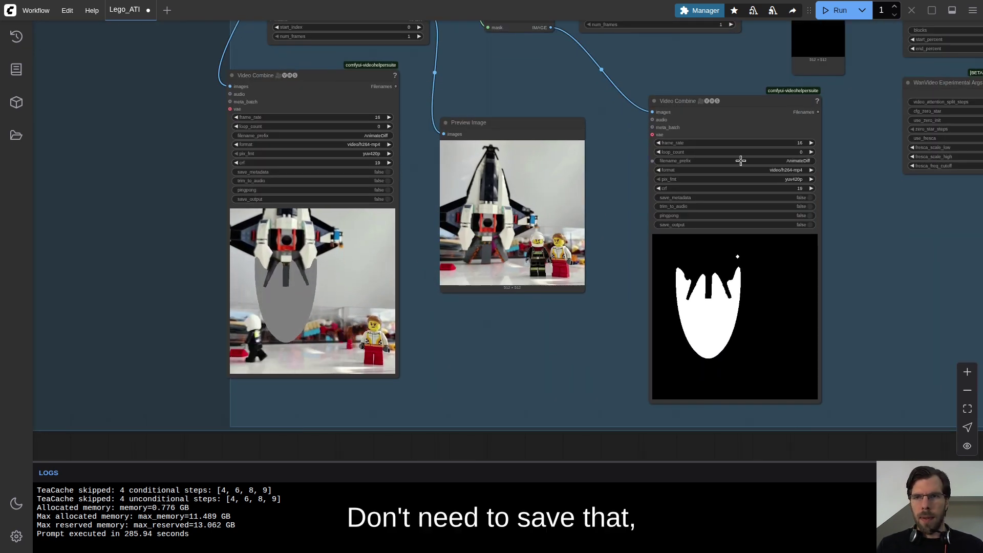
{"action": "scroll", "coordinate": [848, 213], "scroll_direction": "down", "scroll_amount": 5}
{"action": "left_click_drag", "start_coordinate": [773, 276], "coordinate": [496, 358]}
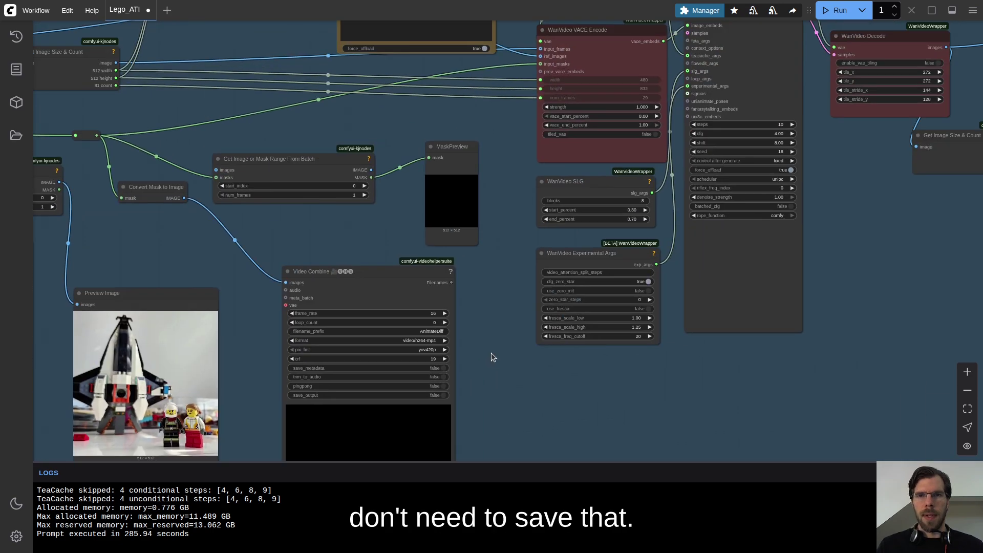
Set the filename_prefix of the breakdown Video Combine node in the VACE group to lego/VACE_breakdown
{"action": "scroll", "coordinate": [834, 308], "scroll_direction": "down", "scroll_amount": 3}
{"action": "scroll", "coordinate": [834, 307], "scroll_direction": "up", "scroll_amount": 5}
{"action": "left_click_drag", "start_coordinate": [834, 308], "coordinate": [358, 340]}
{"action": "scroll", "coordinate": [894, 279], "scroll_direction": "up", "scroll_amount": 10}
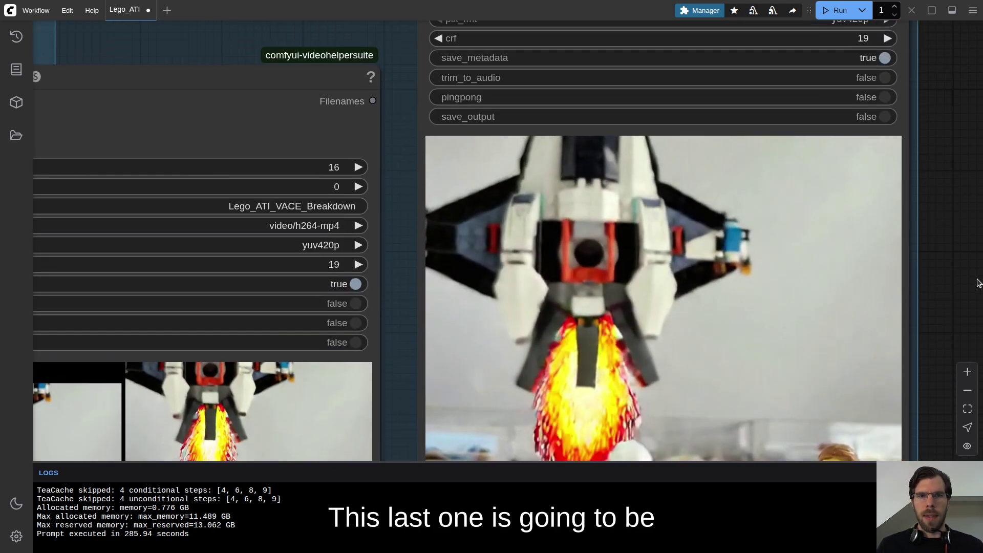
{"action": "left_click", "coordinate": [305, 206]}
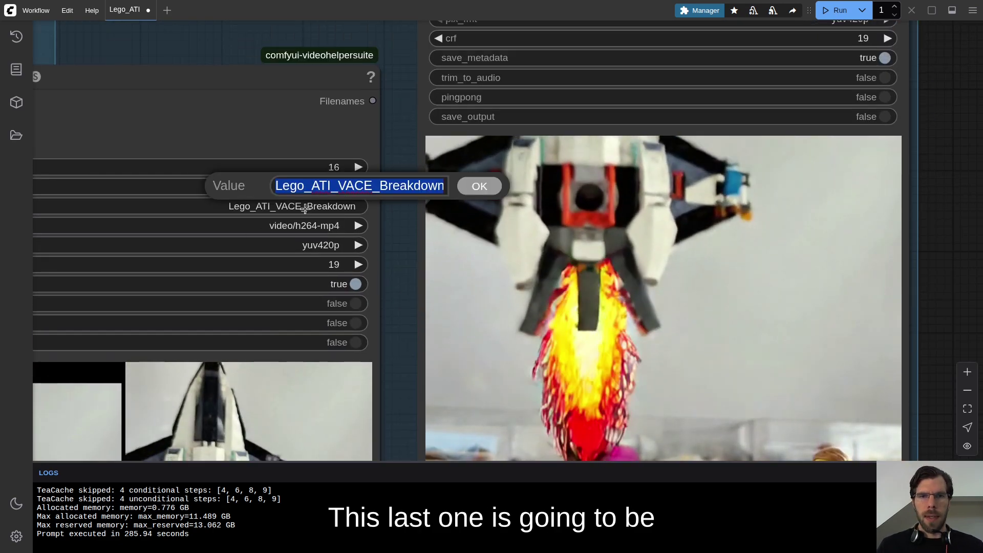
{"action": "type", "text": "lego/"}
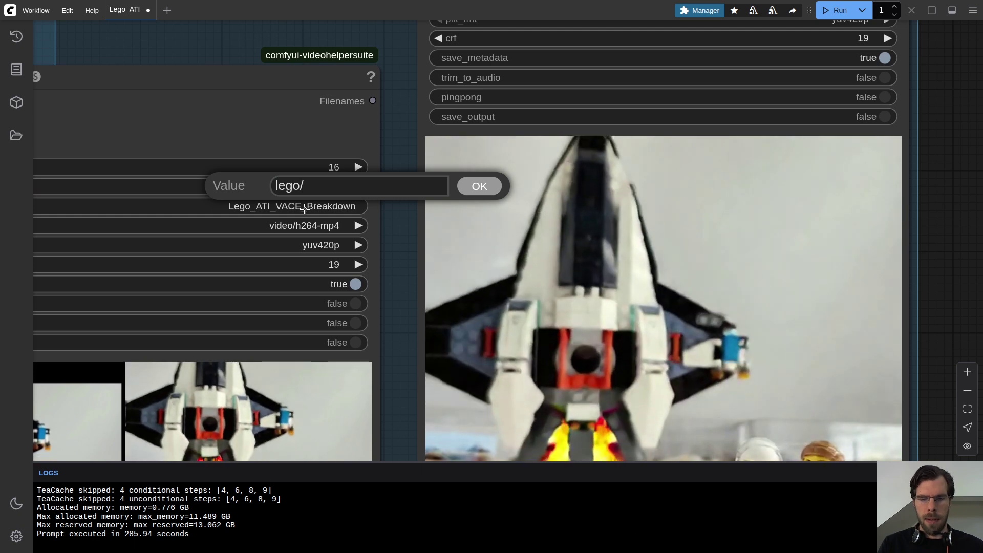
{"action": "type", "text": "VACE_"}
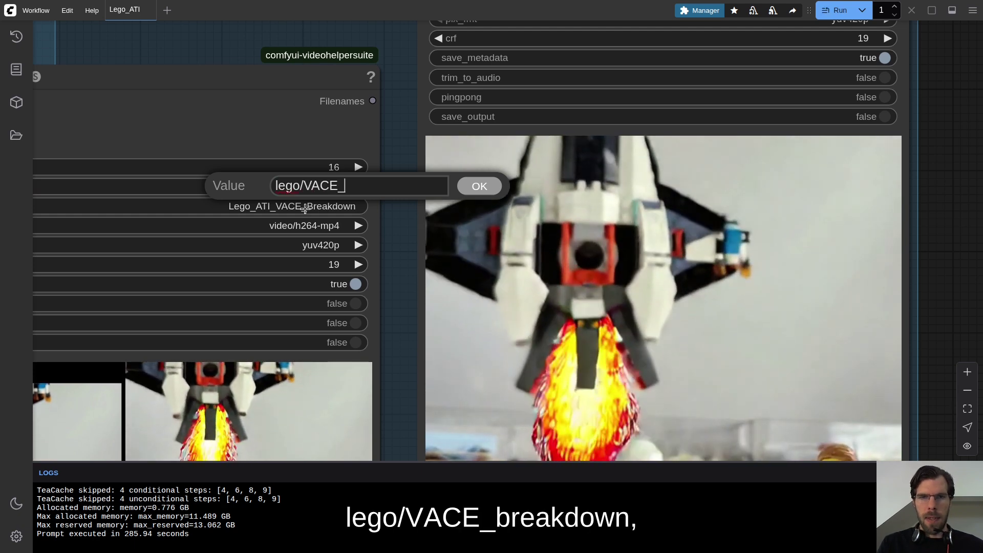
{"action": "type", "text": "breakdown"}
{"action": "key", "text": "Return"}
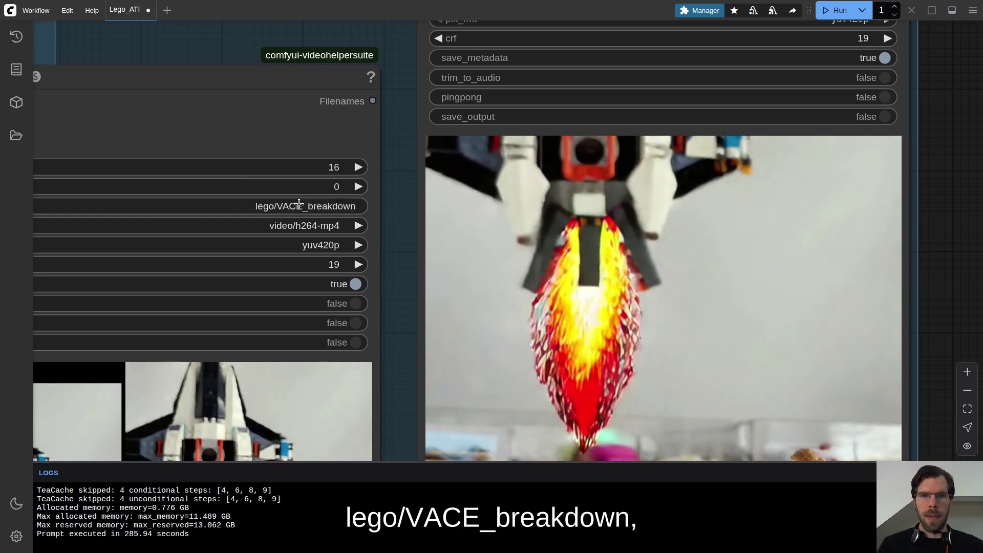
Set the VACE breakdown Video Combine node's crf to 15 and turn on its save_output
{"action": "left_click", "coordinate": [333, 265]}
{"action": "type", "text": "15"}
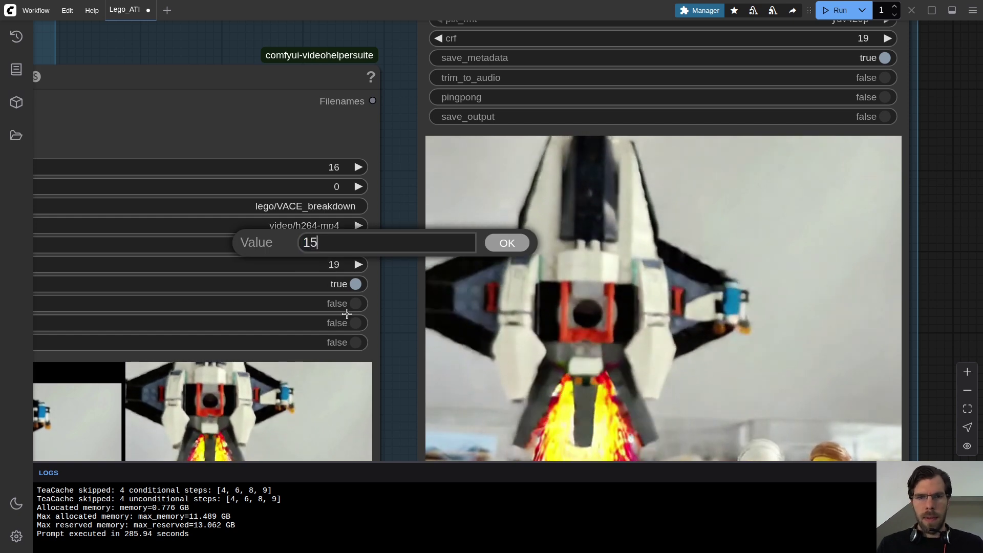
{"action": "key", "text": "Return"}
{"action": "left_click", "coordinate": [356, 342]}
Set the final VACE Video Combine node's filename_prefix to lego/VACE
{"action": "left_click_drag", "start_coordinate": [953, 81], "coordinate": [737, 292]}
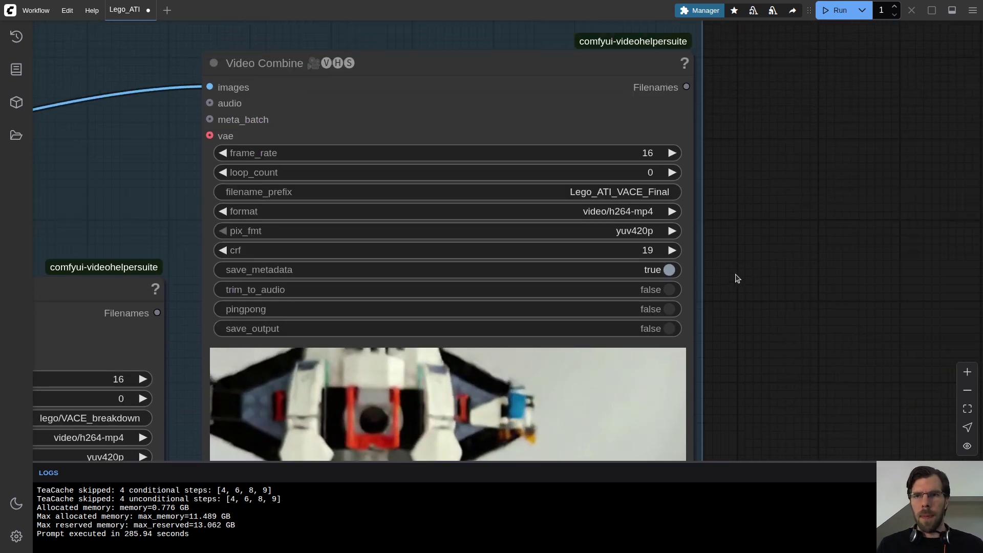
{"action": "left_click", "coordinate": [646, 193]}
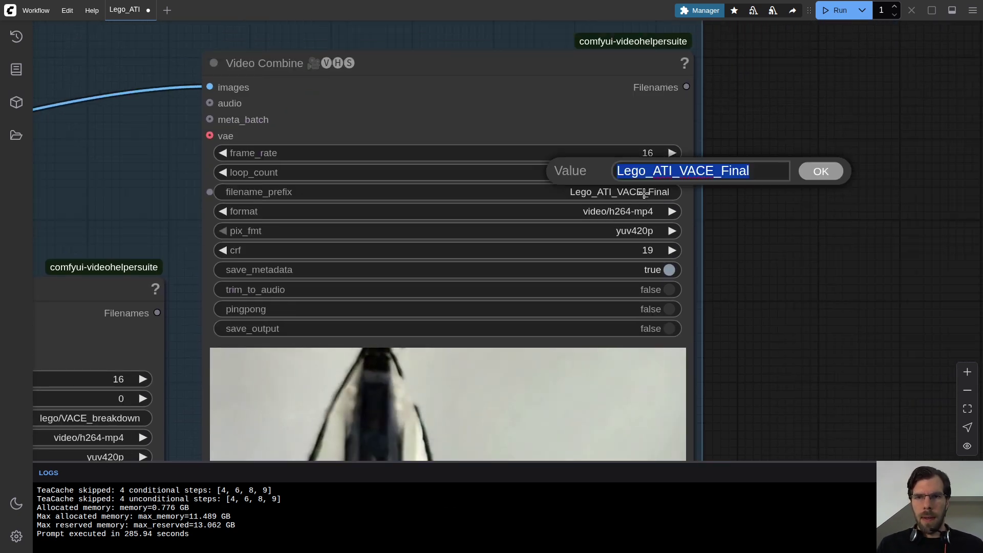
{"action": "type", "text": "lego/VACE"}
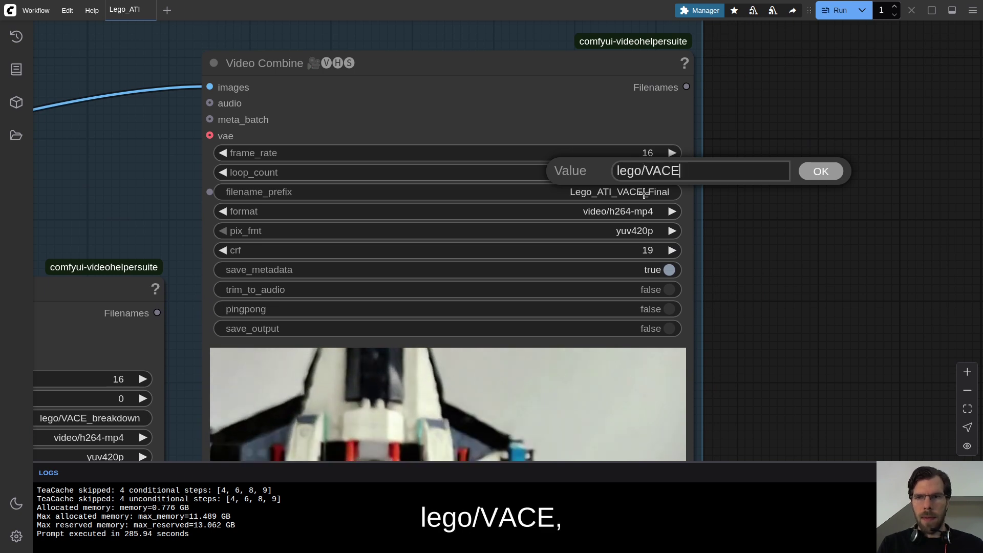
{"action": "key", "text": "Return"}
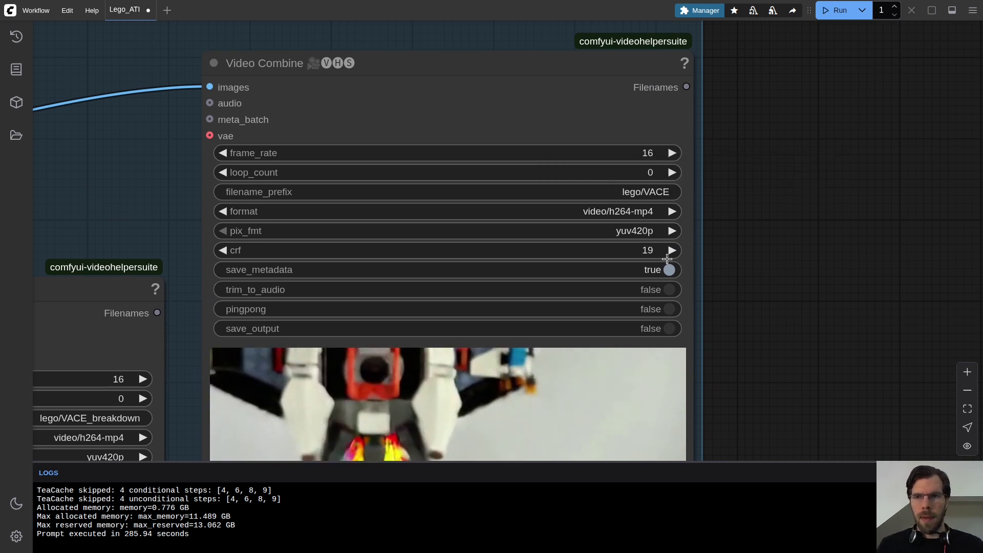
Set the final VACE Video Combine node's crf to 15 and turn on its save_output
{"action": "left_click", "coordinate": [651, 251]}
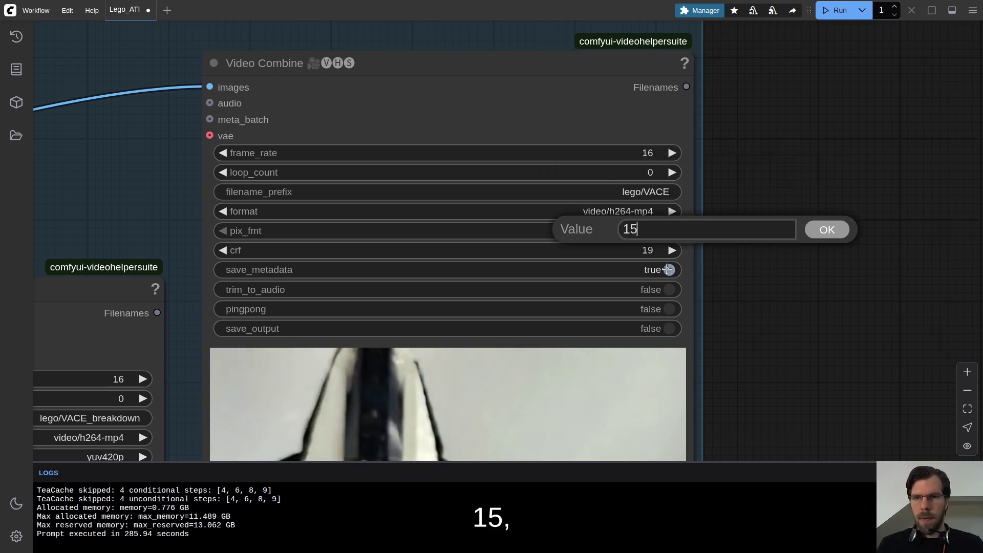
{"action": "key", "text": "Return"}
{"action": "left_click", "coordinate": [670, 328]}
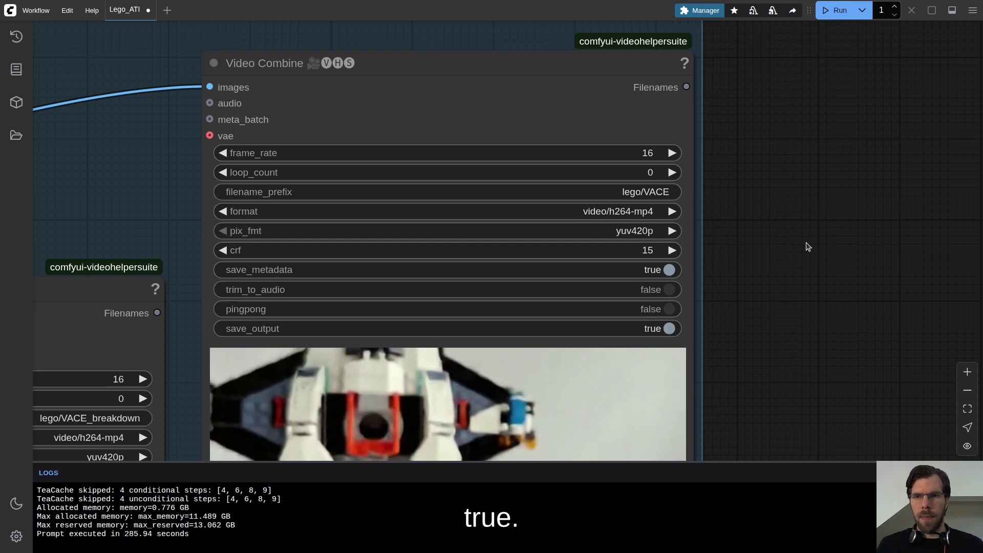
Look over the VACE group from its video output nodes back to the reference drawing input
{"action": "scroll", "coordinate": [808, 248], "scroll_direction": "down", "scroll_amount": 3}
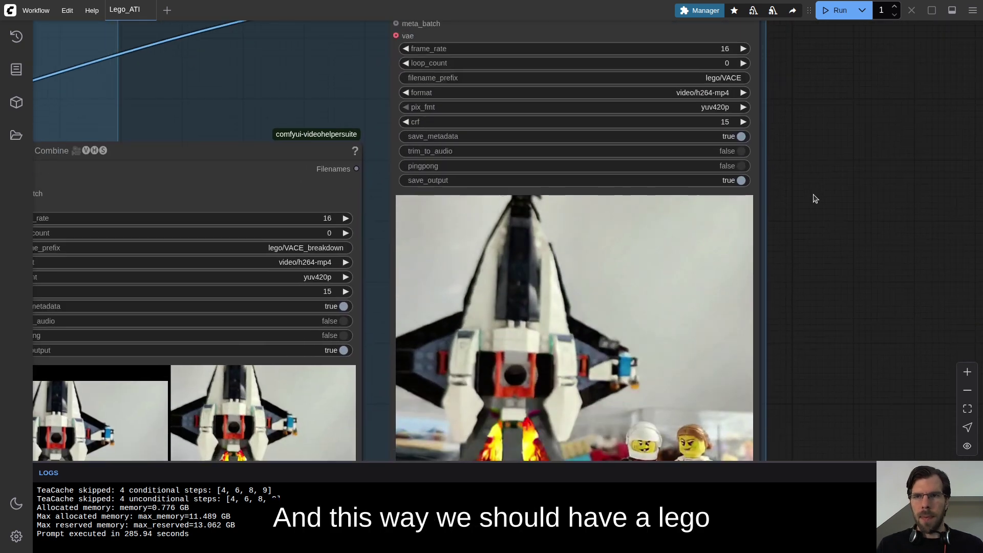
{"action": "scroll", "coordinate": [807, 176], "scroll_direction": "down", "scroll_amount": 4}
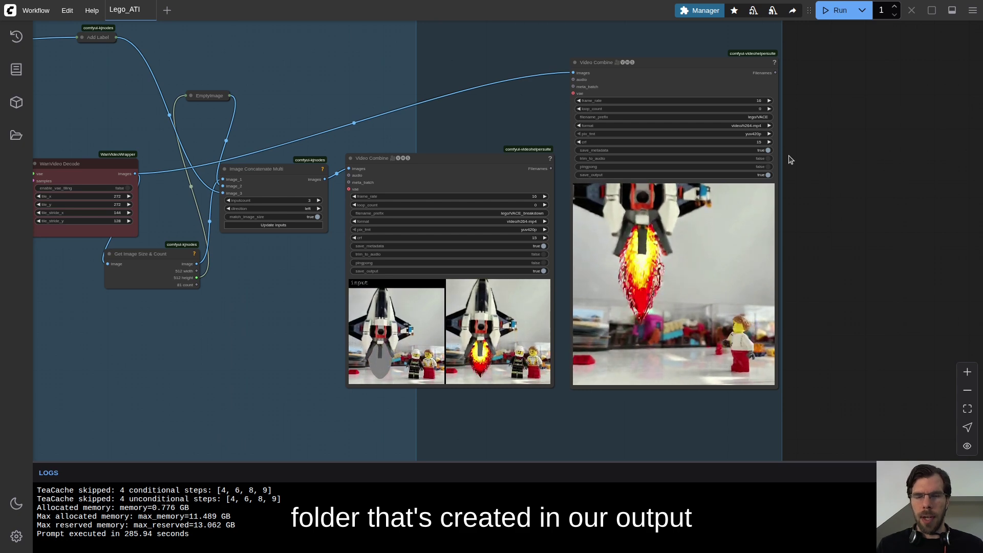
{"action": "scroll", "coordinate": [835, 186], "scroll_direction": "down", "scroll_amount": 1}
{"action": "scroll", "coordinate": [837, 185], "scroll_direction": "down", "scroll_amount": 6}
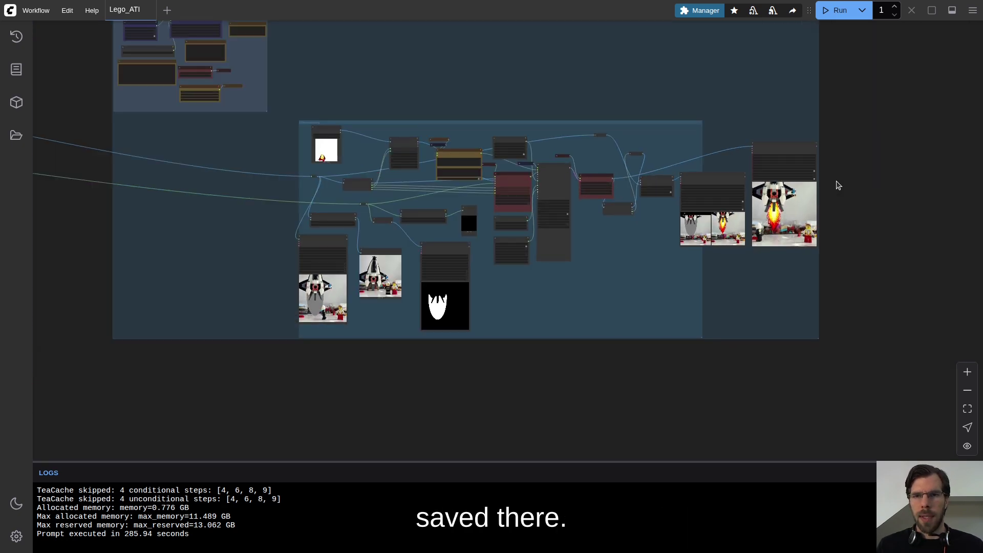
{"action": "scroll", "coordinate": [837, 185], "scroll_direction": "down", "scroll_amount": 2}
{"action": "left_click_drag", "start_coordinate": [210, 189], "coordinate": [152, 196]}
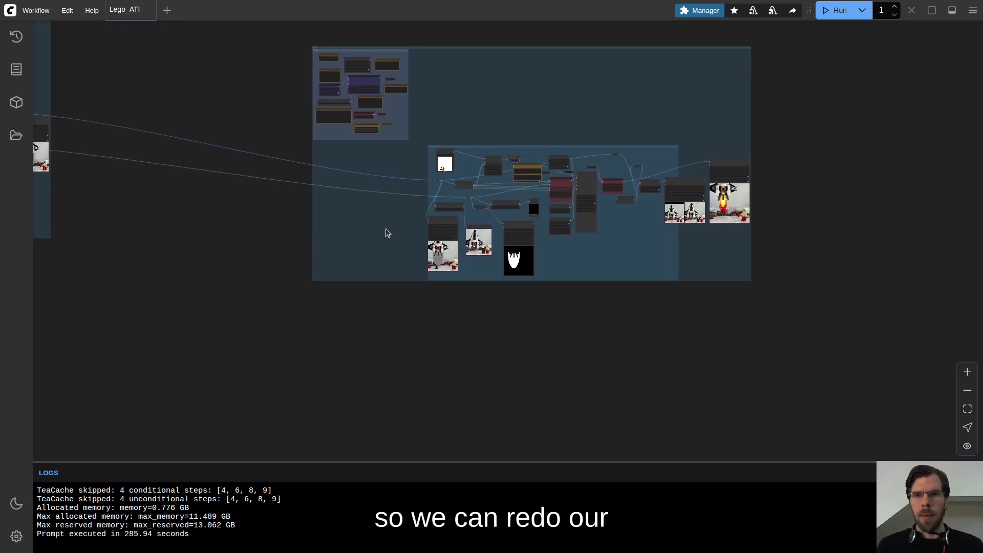
{"action": "scroll", "coordinate": [461, 168], "scroll_direction": "up", "scroll_amount": 15}
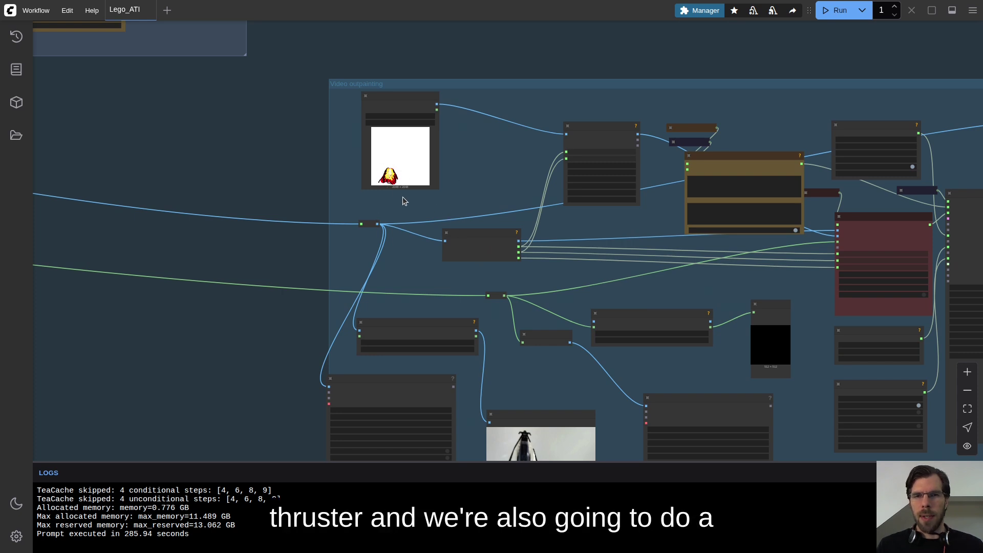
{"action": "scroll", "coordinate": [402, 200], "scroll_direction": "down", "scroll_amount": 5}
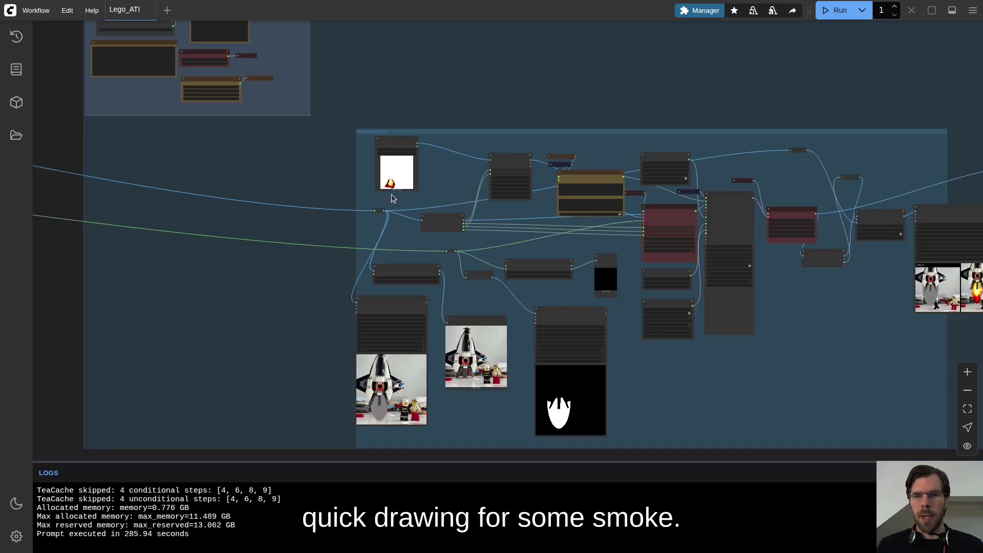
Switch to the SmokeThrust image in GIMP, delete the layer with the old flame drawing and hide the white layer
{"action": "key", "text": "alt+Tab"}
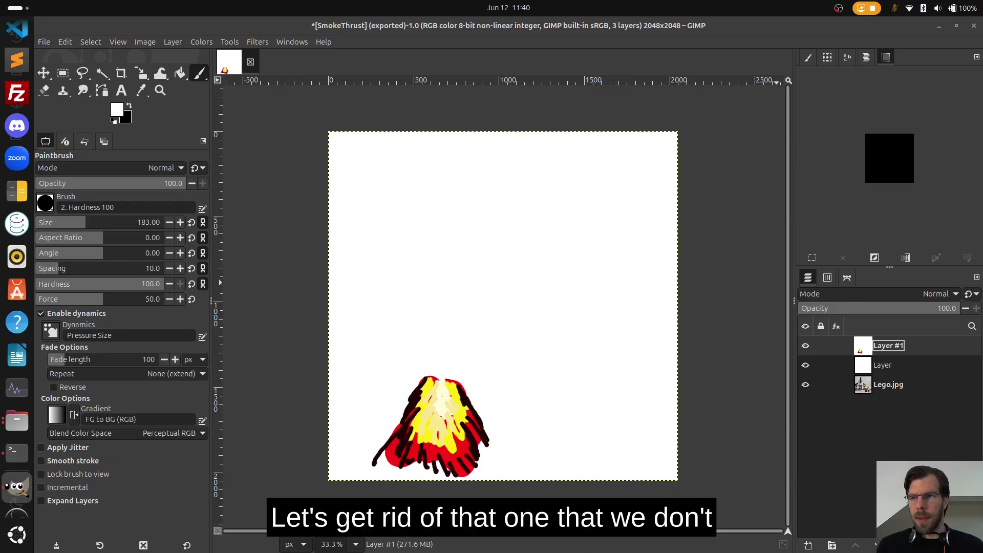
{"action": "left_click", "coordinate": [968, 546]}
{"action": "left_click", "coordinate": [805, 346]}
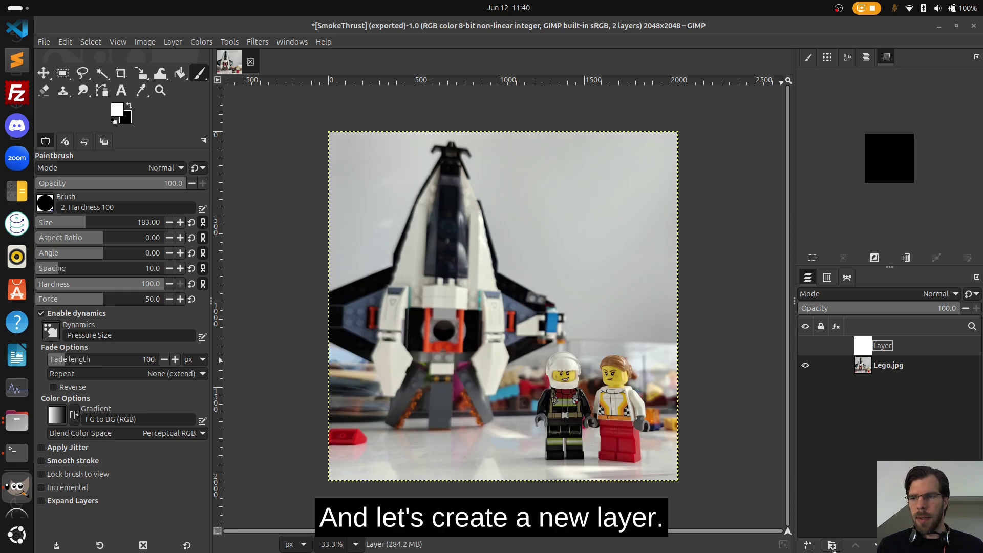
Add two new 2048 × 2048 px transparent layers above the white layer
{"action": "left_click", "coordinate": [808, 545]}
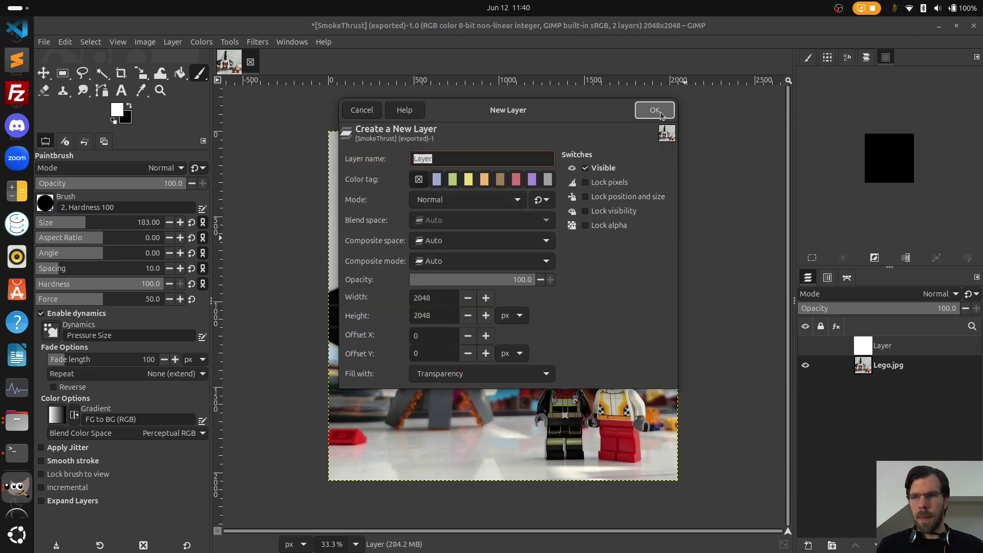
{"action": "left_click", "coordinate": [659, 112]}
{"action": "left_click", "coordinate": [808, 546]}
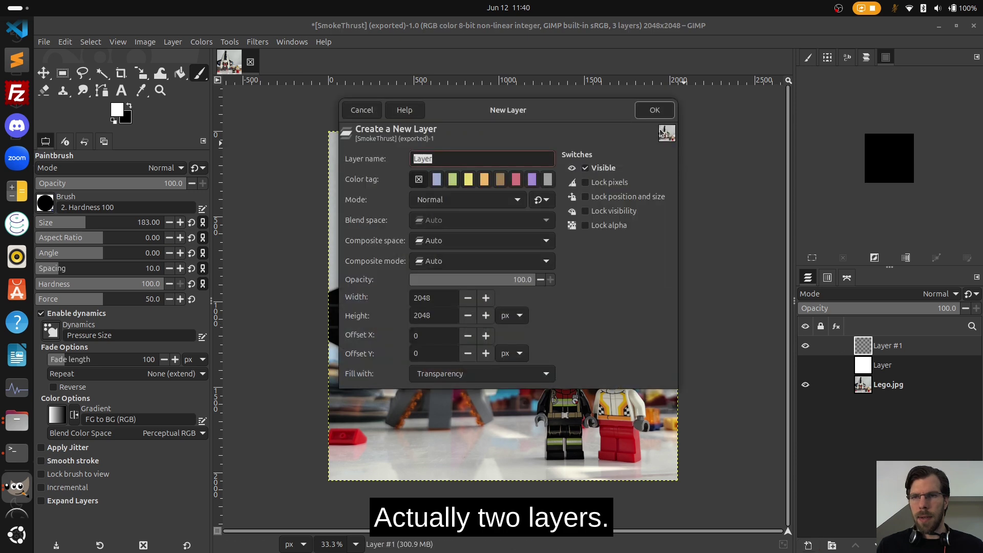
{"action": "left_click", "coordinate": [659, 112]}
Rename the lower new layer Thruster and the upper one Smoke, and make the Thruster layer active
{"action": "left_click", "coordinate": [890, 362]}
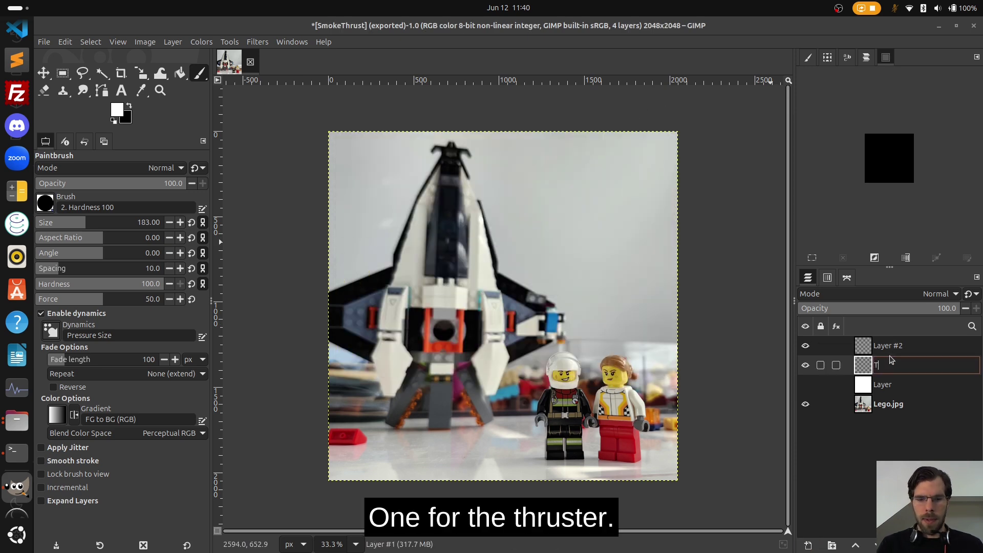
{"action": "type", "text": "Thruster"}
{"action": "key", "text": "Return"}
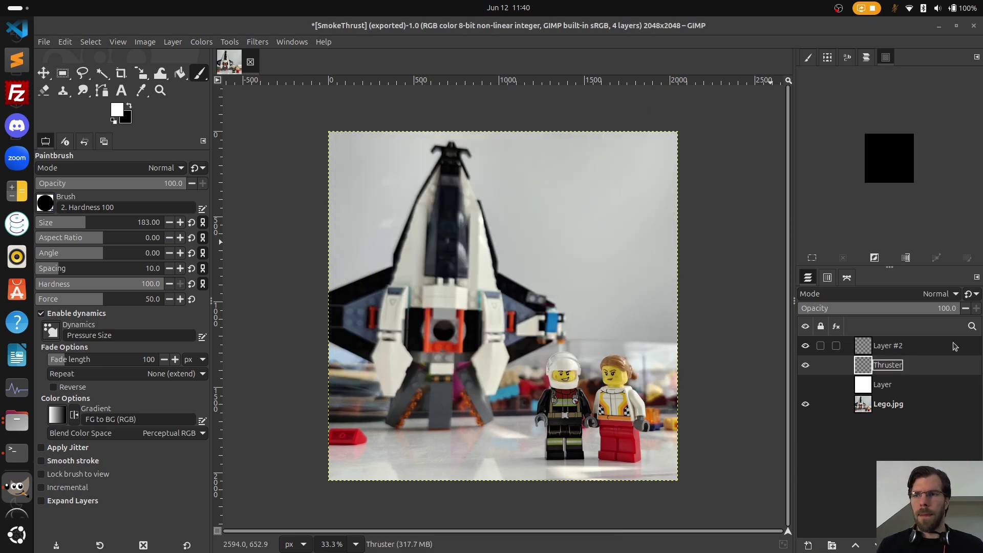
{"action": "double_click", "coordinate": [897, 348]}
{"action": "type", "text": "Smoke"}
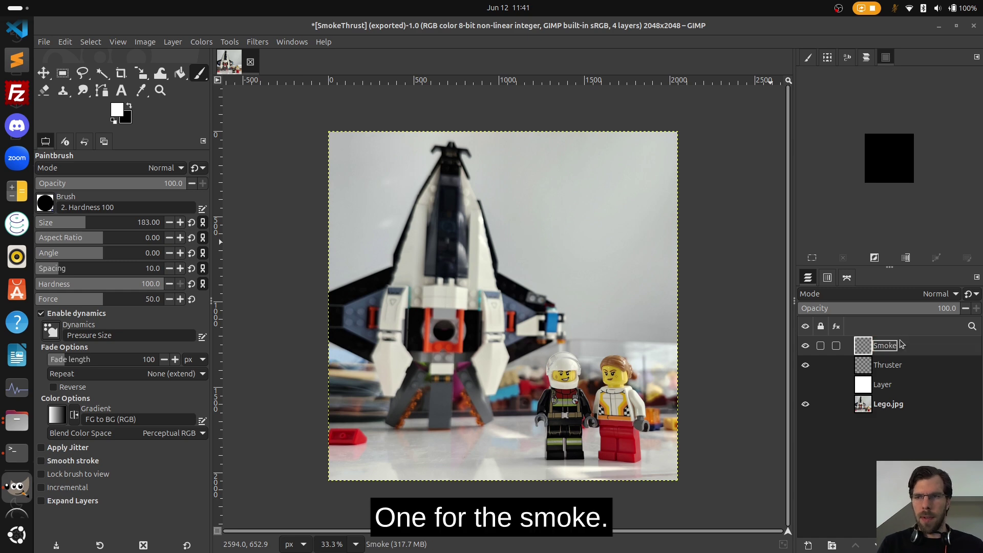
{"action": "left_click", "coordinate": [889, 368]}
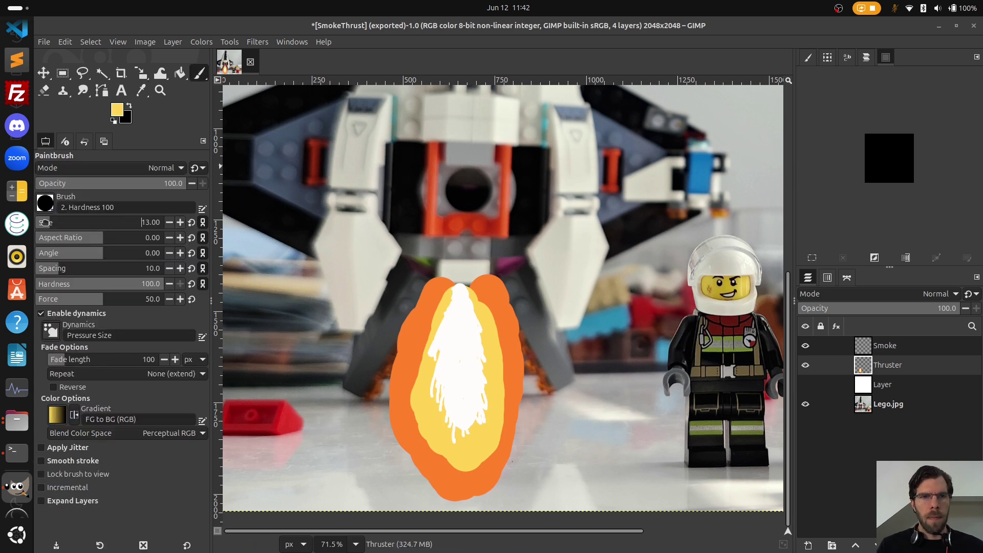
Undo the last brush stroke, pick the flame's orange and paint a stroke along the left side of the thruster flame
{"action": "key", "text": "ctrl+z"}
{"action": "left_click", "coordinate": [405, 359], "text": "ctrl"}
{"action": "left_click_drag", "start_coordinate": [407, 312], "coordinate": [382, 398]}
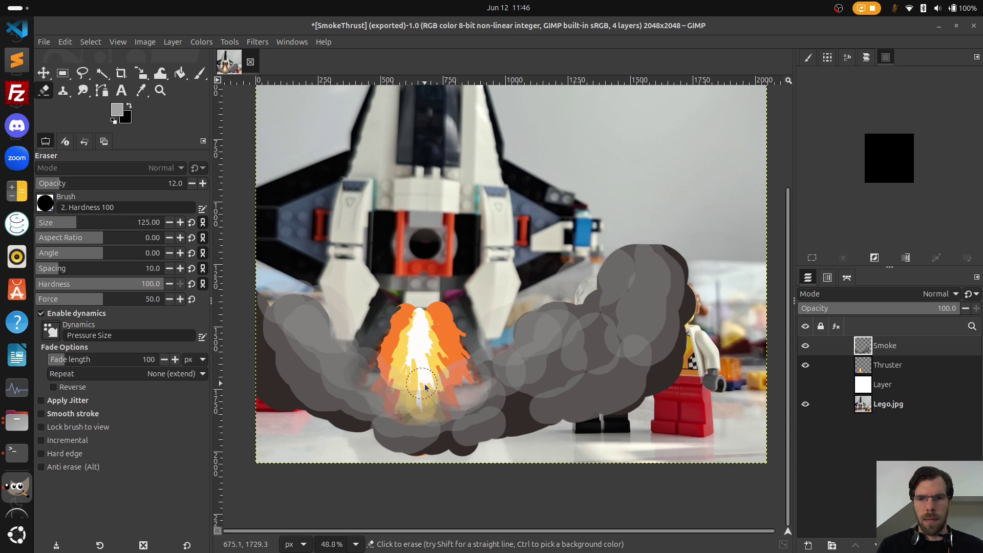
Add a new layer above Smoke, show the white background layer and paint white over the smoke's lower edge
{"action": "left_click", "coordinate": [810, 546]}
{"action": "key", "text": "Return"}
{"action": "key", "text": "d"}
{"action": "key", "text": "x"}
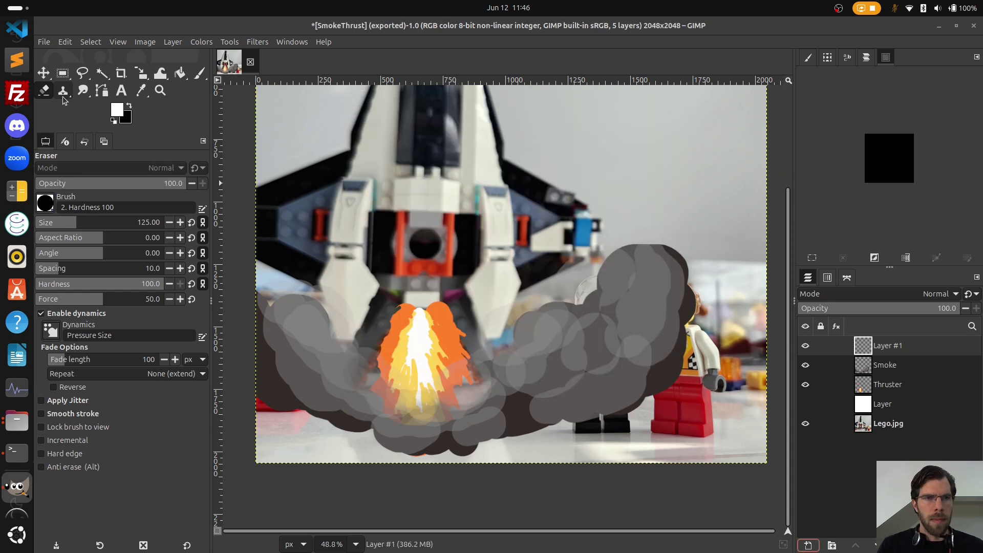
{"action": "key", "text": "p"}
{"action": "left_click", "coordinate": [806, 404]}
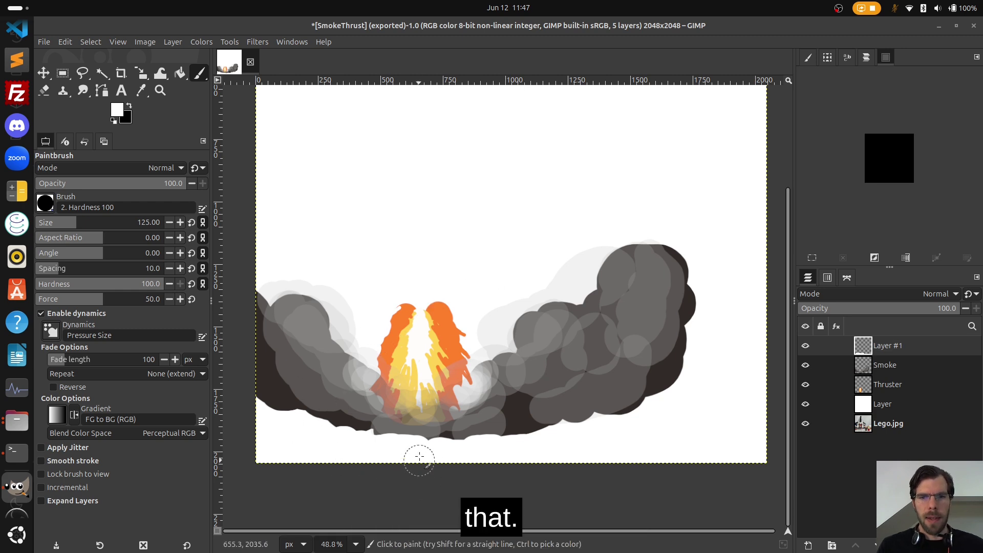
Export the flame and smoke drawing as SmokeThruster.jpg into the ComfyUI2505 input folder
{"action": "key", "text": "shift+ctrl+e"}
{"action": "key", "text": "Escape"}
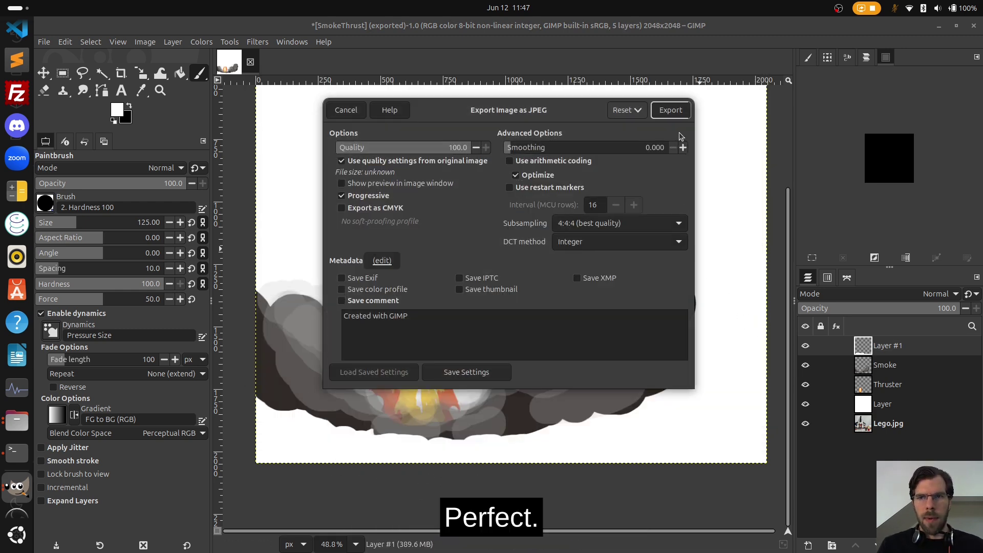
{"action": "left_click", "coordinate": [671, 107]}
Switch to the Lego_ATI workflow in ComfyUI and refresh the node definitions
{"action": "key", "text": "alt+Tab"}
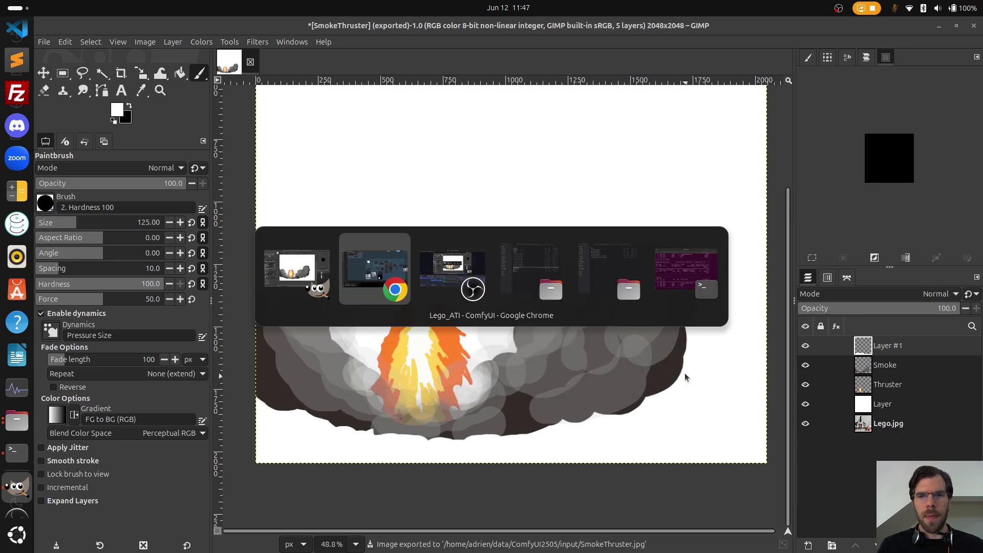
{"action": "key", "text": "alt+Tab"}
{"action": "key", "text": "alt+Tab"}
{"action": "key", "text": "alt+Tab"}
{"action": "key", "text": "alt+Tab"}
{"action": "key", "text": "alt+Tab"}
{"action": "key", "text": "alt+Tab"}
{"action": "left_click", "coordinate": [45, 10]}
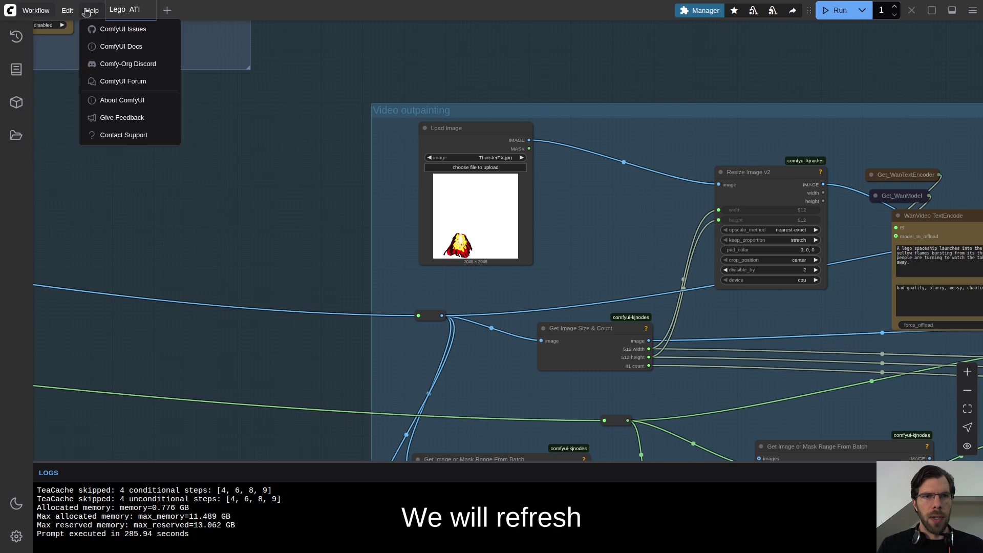
{"action": "mouse_move", "coordinate": [72, 12]}
{"action": "left_click", "coordinate": [102, 72]}
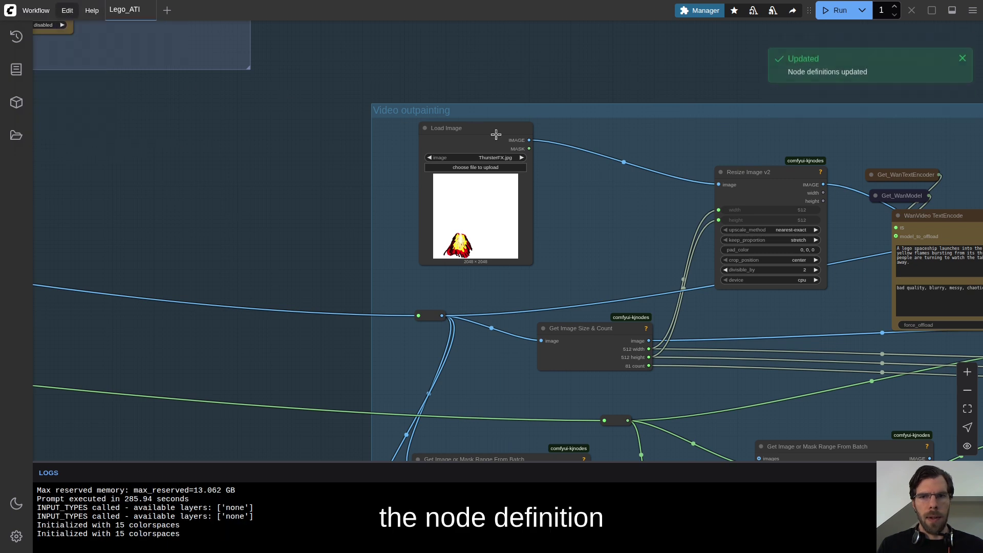
Load SmokeThruster.jpg in the Load Image node of the Video outpainting group and inspect its preview
{"action": "left_click", "coordinate": [511, 159]}
{"action": "left_click", "coordinate": [551, 171]}
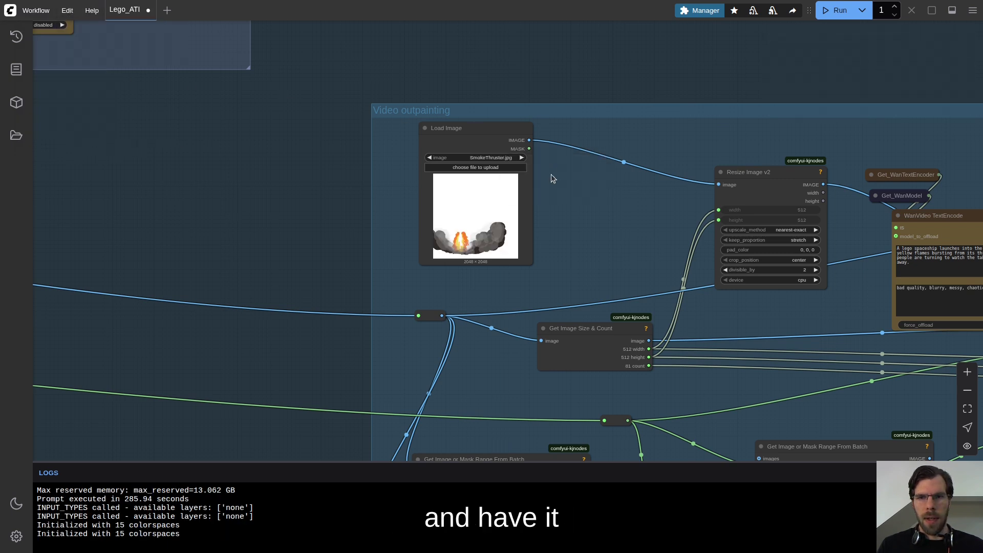
{"action": "scroll", "coordinate": [461, 256], "scroll_direction": "up", "scroll_amount": 12}
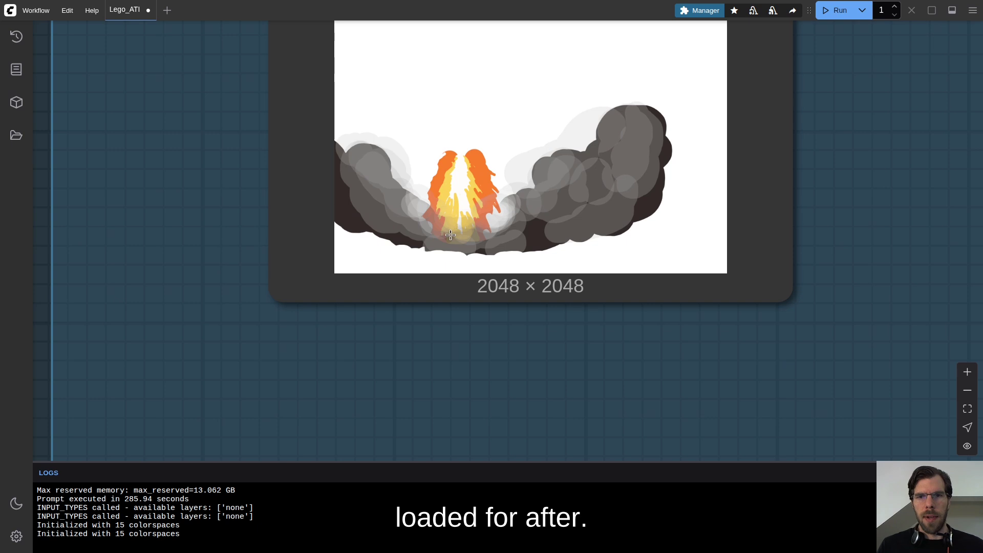
Set all nodes of the VACE group to Never so the group does not run
{"action": "scroll", "coordinate": [453, 234], "scroll_direction": "down", "scroll_amount": 10}
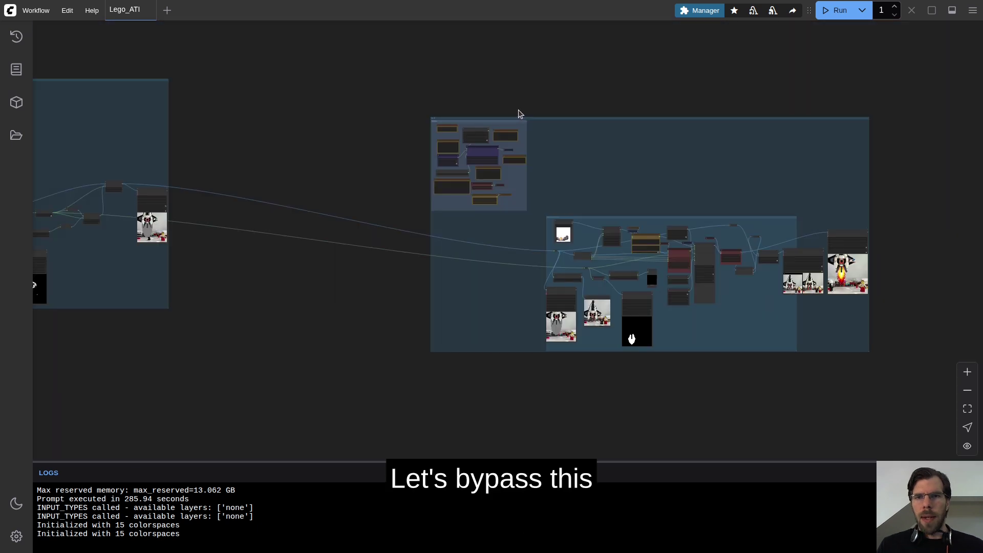
{"action": "scroll", "coordinate": [518, 110], "scroll_direction": "up", "scroll_amount": 5}
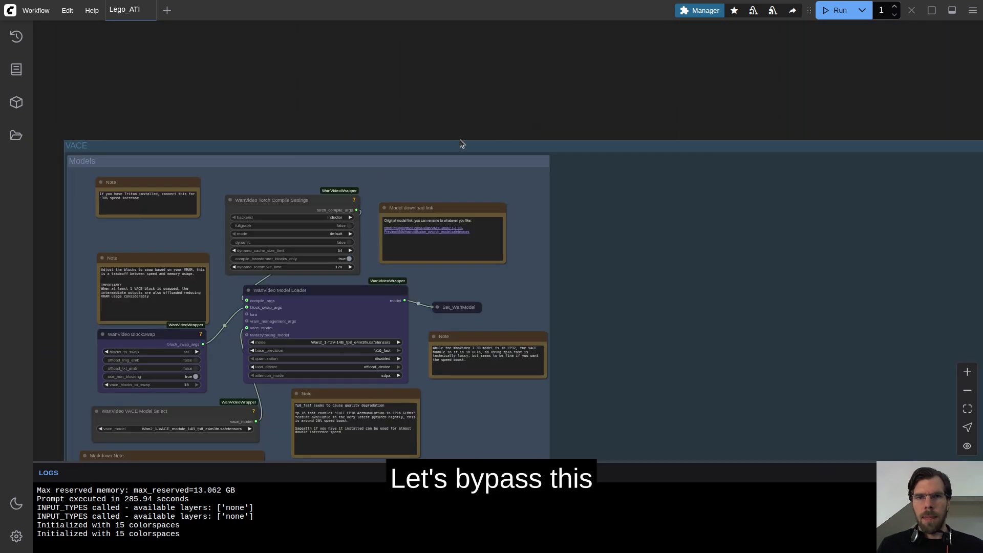
{"action": "left_click", "coordinate": [469, 143]}
{"action": "right_click", "coordinate": [469, 143]}
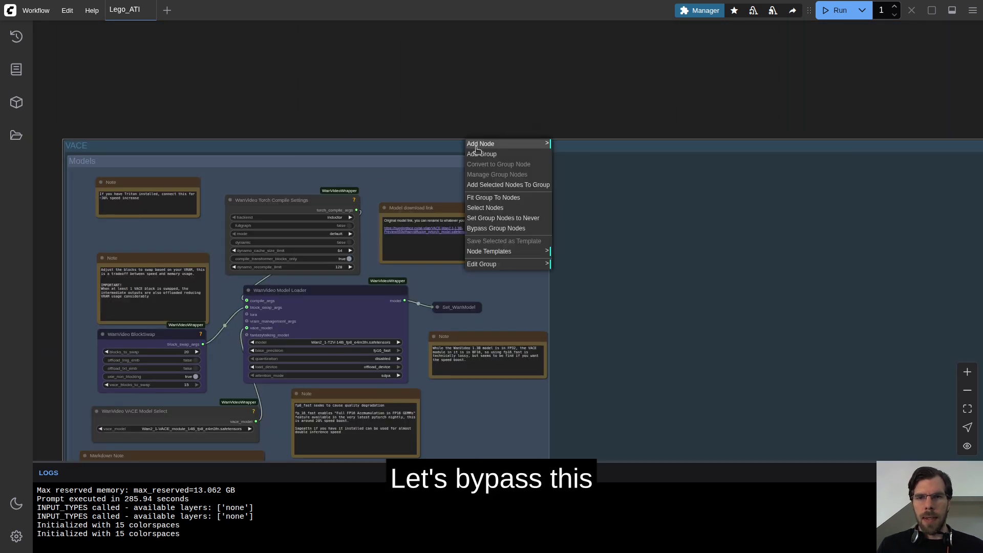
{"action": "left_click", "coordinate": [544, 221]}
Set the nodes of the group between the ATI and VACE groups to Never as well
{"action": "scroll", "coordinate": [692, 172], "scroll_direction": "down", "scroll_amount": 10}
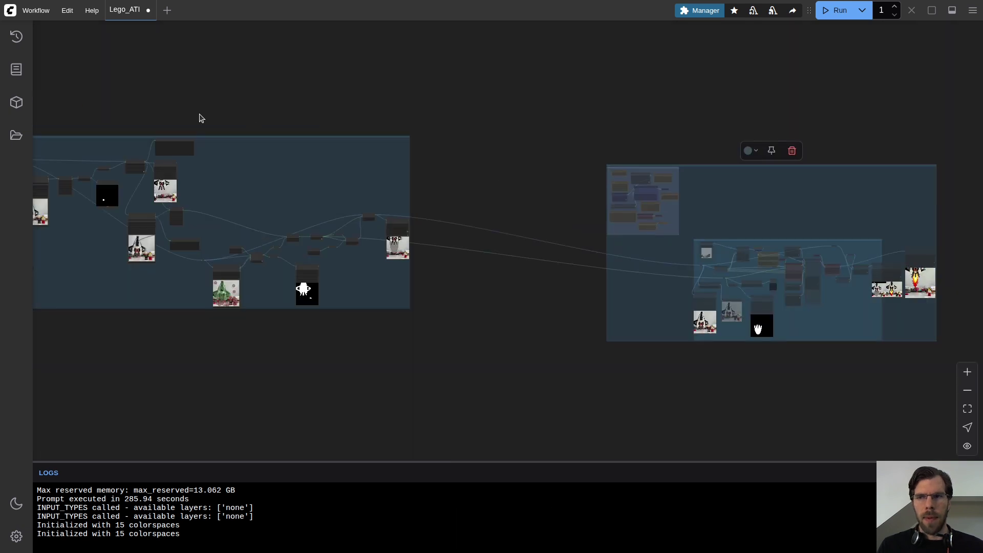
{"action": "scroll", "coordinate": [143, 122], "scroll_direction": "up", "scroll_amount": 1}
{"action": "scroll", "coordinate": [143, 122], "scroll_direction": "up", "scroll_amount": 10}
{"action": "left_click", "coordinate": [301, 172]}
{"action": "right_click", "coordinate": [300, 171]}
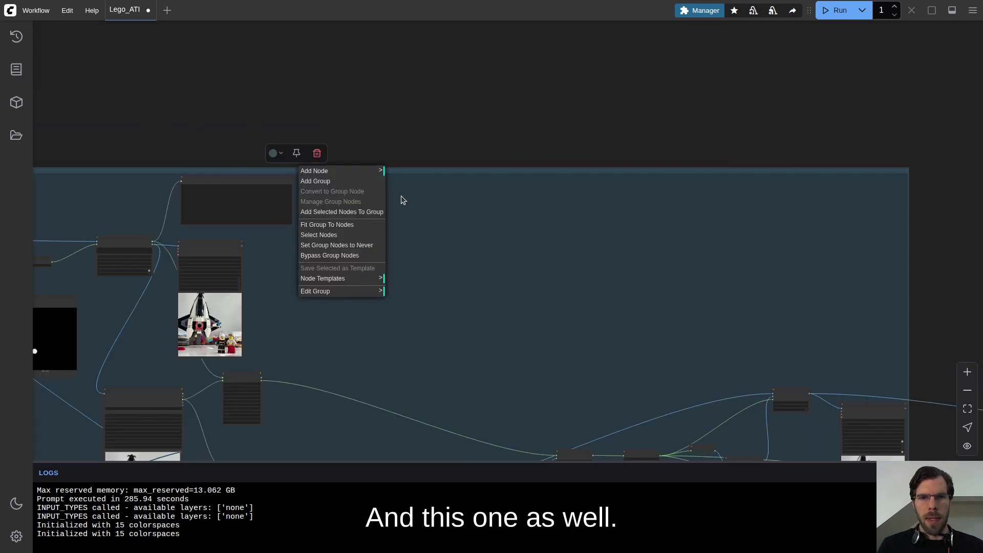
{"action": "left_click", "coordinate": [373, 245]}
Look over the ATI group's Spline Editor nodes that drive the motion of the two figures and the spaceship
{"action": "scroll", "coordinate": [410, 146], "scroll_direction": "down", "scroll_amount": 10}
{"action": "left_click_drag", "start_coordinate": [727, 202], "coordinate": [843, 160]}
{"action": "left_click_drag", "start_coordinate": [93, 221], "coordinate": [658, 284]}
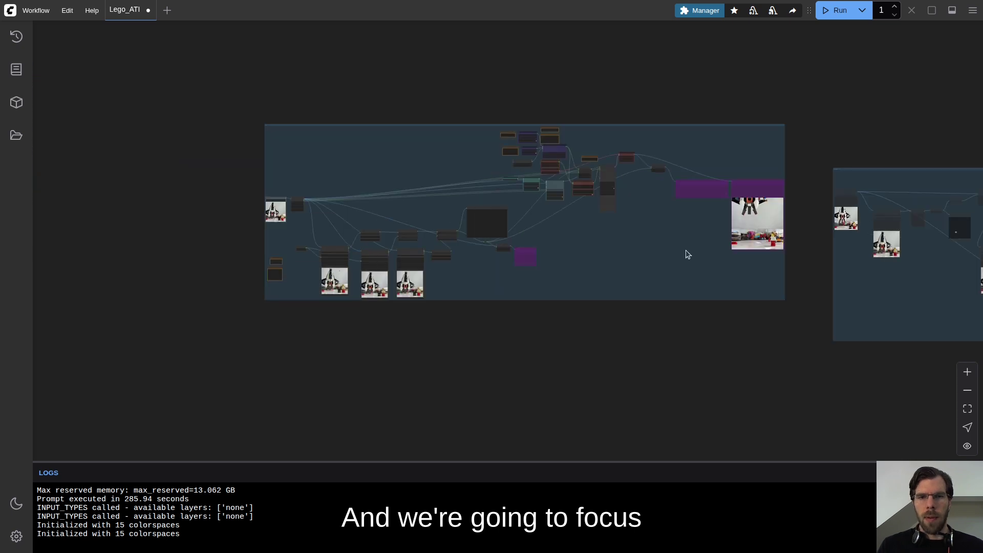
{"action": "left_click_drag", "start_coordinate": [616, 127], "coordinate": [206, 138]}
{"action": "left_click_drag", "start_coordinate": [424, 182], "coordinate": [856, 194]}
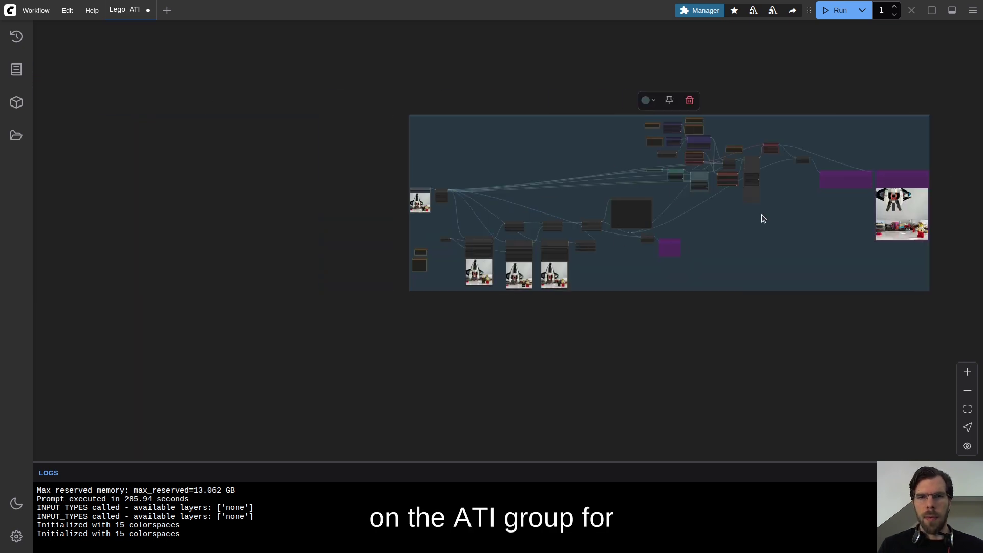
{"action": "scroll", "coordinate": [406, 322], "scroll_direction": "up", "scroll_amount": 20}
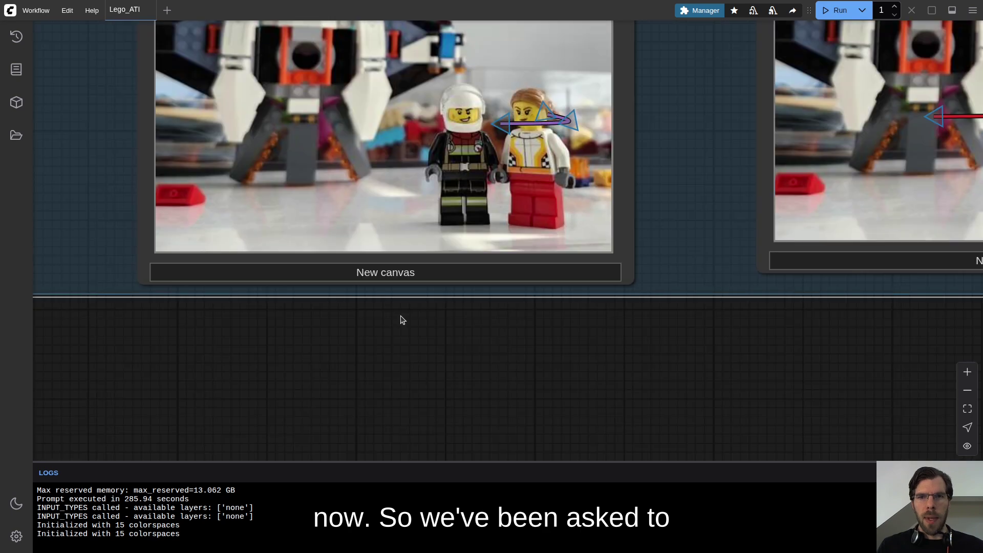
{"action": "scroll", "coordinate": [402, 320], "scroll_direction": "down", "scroll_amount": 5}
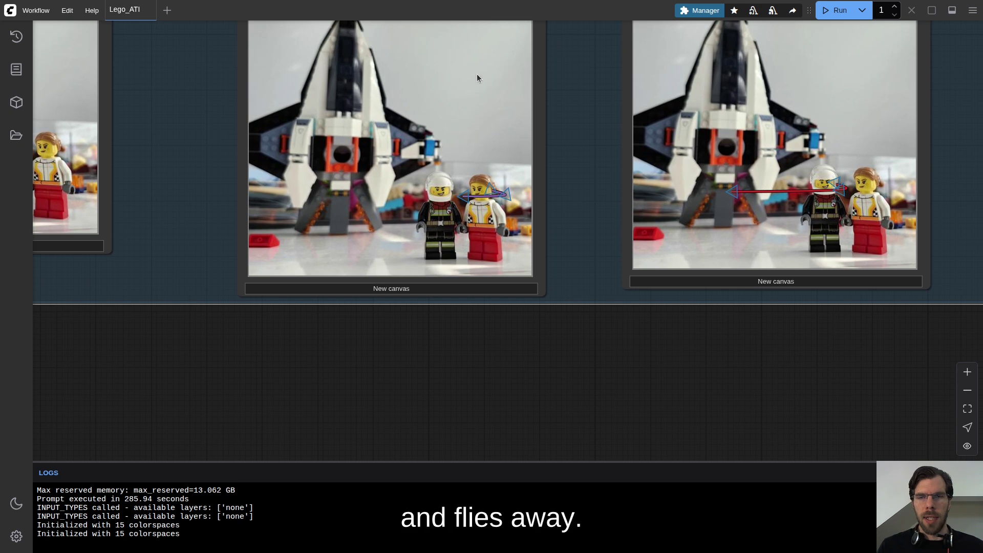
{"action": "scroll", "coordinate": [606, 147], "scroll_direction": "down", "scroll_amount": 3}
{"action": "left_click_drag", "start_coordinate": [309, 138], "coordinate": [629, 273]}
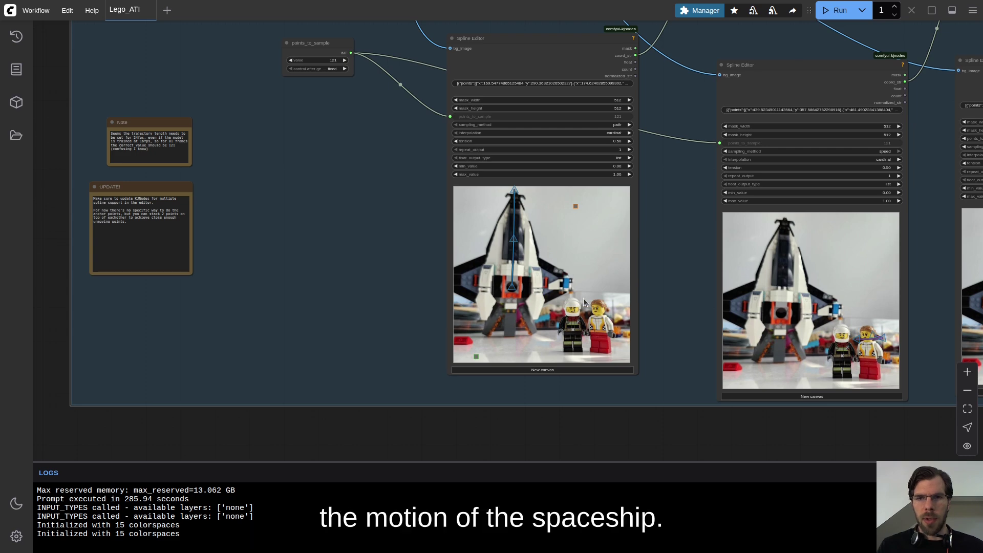
Add a spline in the spaceship's Spline Editor, curving from the small craft on the right wing to the image's upper-right edge
{"action": "scroll", "coordinate": [632, 296], "scroll_direction": "up", "scroll_amount": 5}
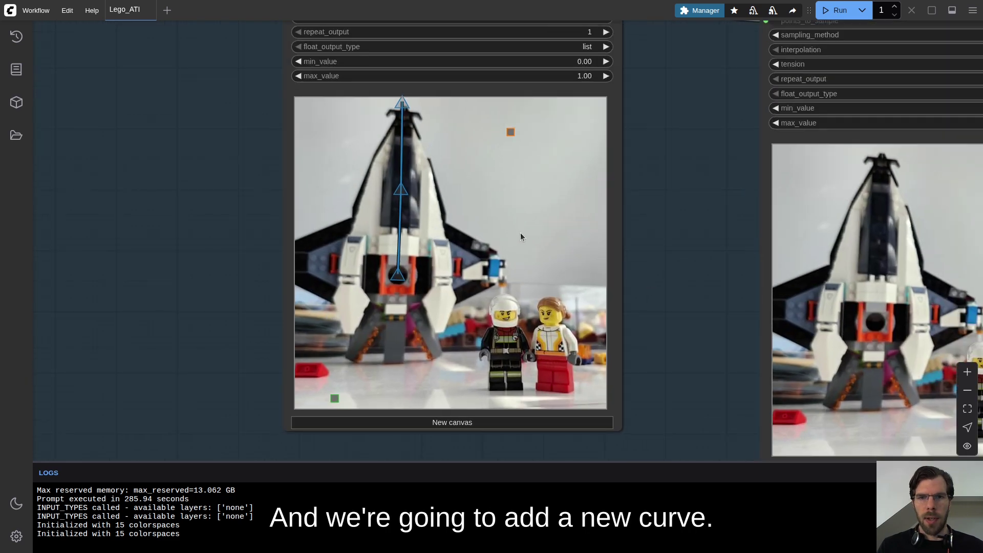
{"action": "right_click", "coordinate": [521, 234]}
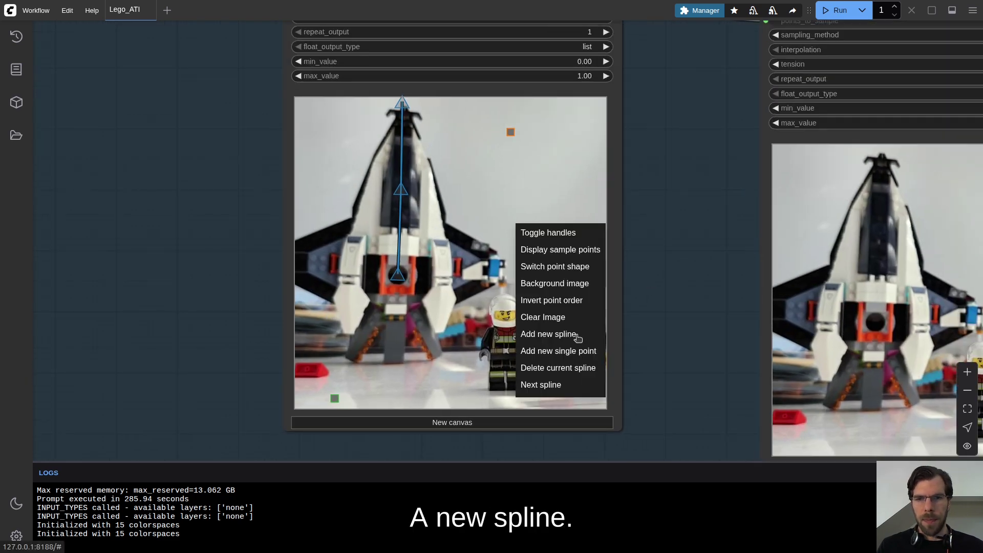
{"action": "left_click", "coordinate": [549, 334]}
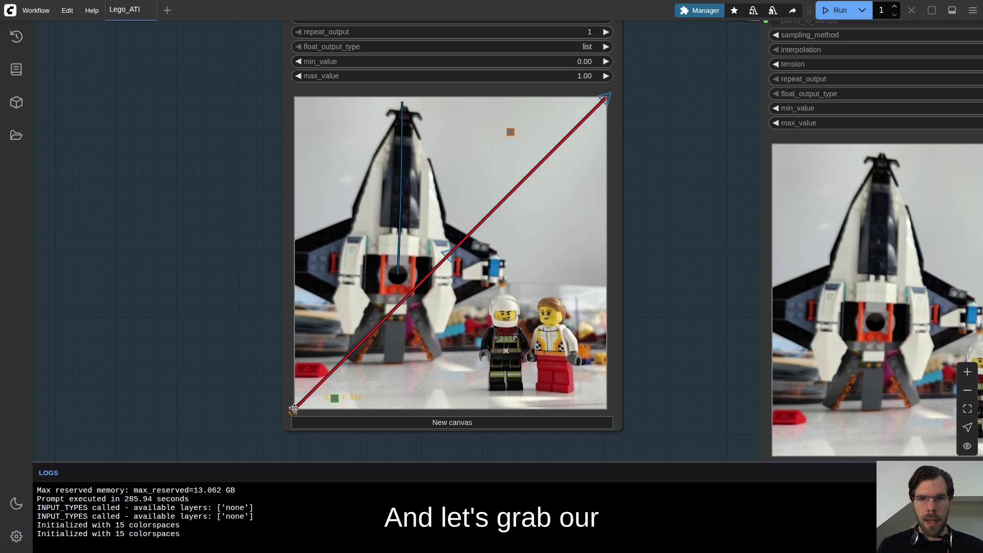
{"action": "scroll", "coordinate": [631, 269], "scroll_direction": "up", "scroll_amount": 3}
{"action": "left_click_drag", "start_coordinate": [293, 272], "coordinate": [338, 53]}
{"action": "scroll", "coordinate": [667, 197], "scroll_direction": "down", "scroll_amount": 3}
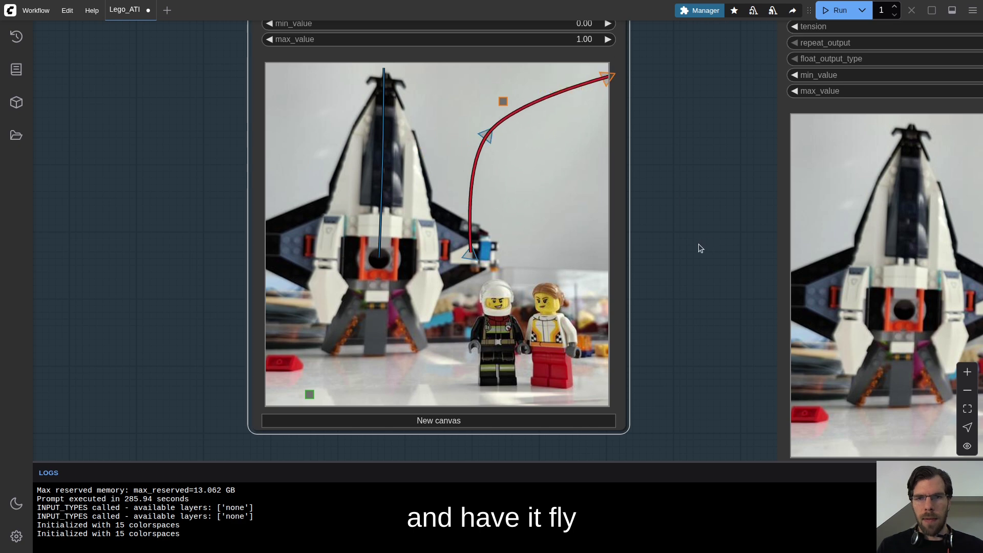
Delete the UPDATE! note and the trajectory length note beside the first Spline Editor
{"action": "scroll", "coordinate": [650, 218], "scroll_direction": "down", "scroll_amount": 3}
{"action": "left_click_drag", "start_coordinate": [648, 223], "coordinate": [634, 129]}
{"action": "scroll", "coordinate": [635, 129], "scroll_direction": "up", "scroll_amount": 1}
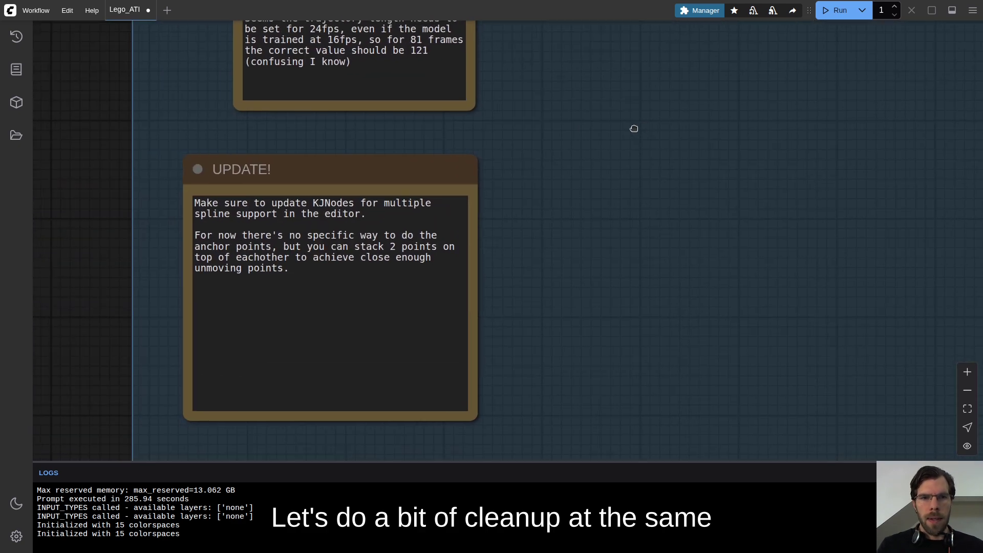
{"action": "left_click", "coordinate": [402, 176]}
{"action": "key", "text": "Delete"}
{"action": "scroll", "coordinate": [484, 186], "scroll_direction": "down", "scroll_amount": 5}
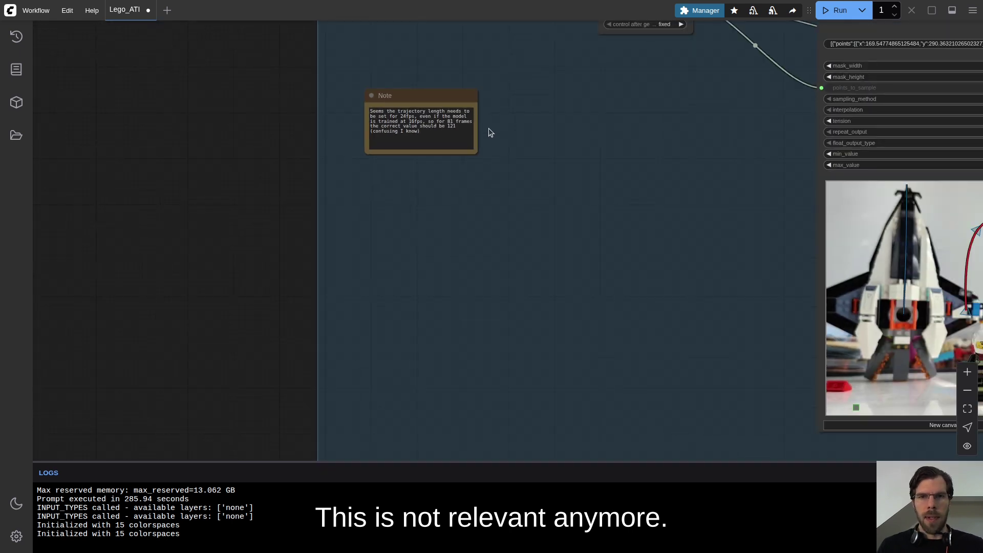
{"action": "key", "text": "Delete"}
Move points_to_sample and the first Spline Editor closer to the other two, and align the third Spline Editor with the second
{"action": "left_click_drag", "start_coordinate": [648, 129], "coordinate": [294, 221]}
{"action": "scroll", "coordinate": [294, 221], "scroll_direction": "down", "scroll_amount": 2}
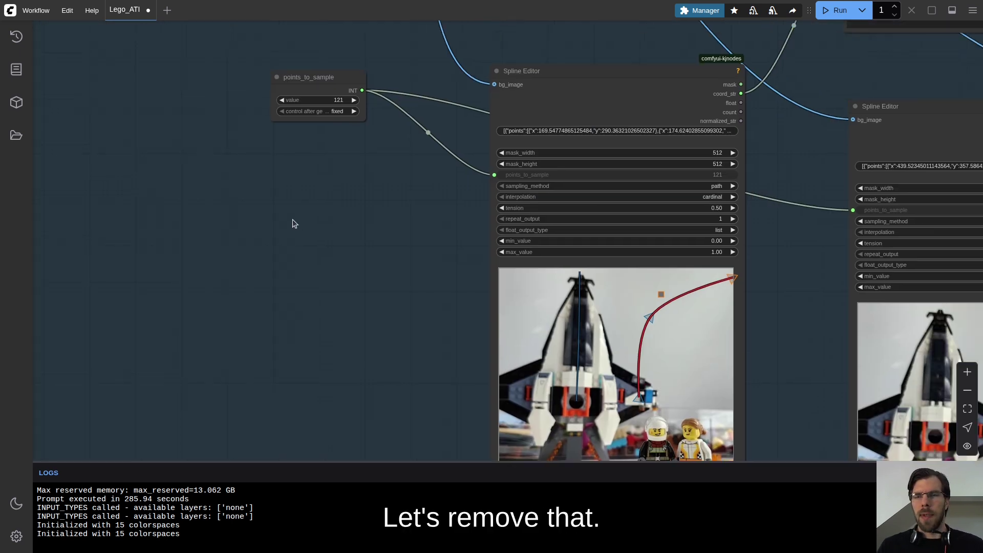
{"action": "scroll", "coordinate": [307, 218], "scroll_direction": "down", "scroll_amount": 5}
{"action": "left_click_drag", "start_coordinate": [463, 237], "coordinate": [464, 238]}
{"action": "scroll", "coordinate": [464, 238], "scroll_direction": "down", "scroll_amount": 3}
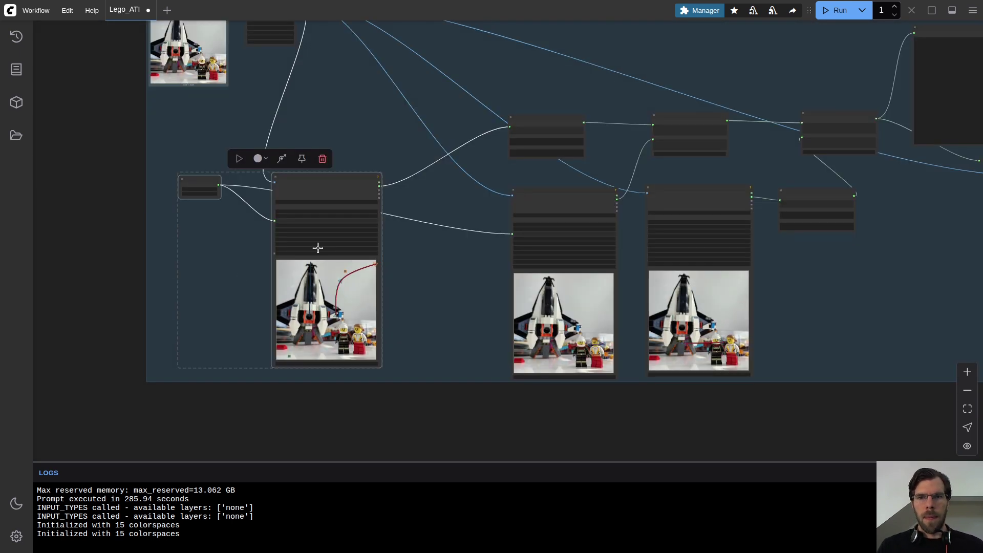
{"action": "left_click_drag", "start_coordinate": [239, 276], "coordinate": [266, 365]}
{"action": "left_click_drag", "start_coordinate": [351, 282], "coordinate": [395, 279]}
{"action": "left_click", "coordinate": [731, 305]}
{"action": "left_click_drag", "start_coordinate": [731, 306], "coordinate": [390, 280]}
Shift the preview nodes after the Spline Editors to the right and re-enable the ATI group's bypassed video output nodes
{"action": "left_click_drag", "start_coordinate": [608, 143], "coordinate": [823, 351]}
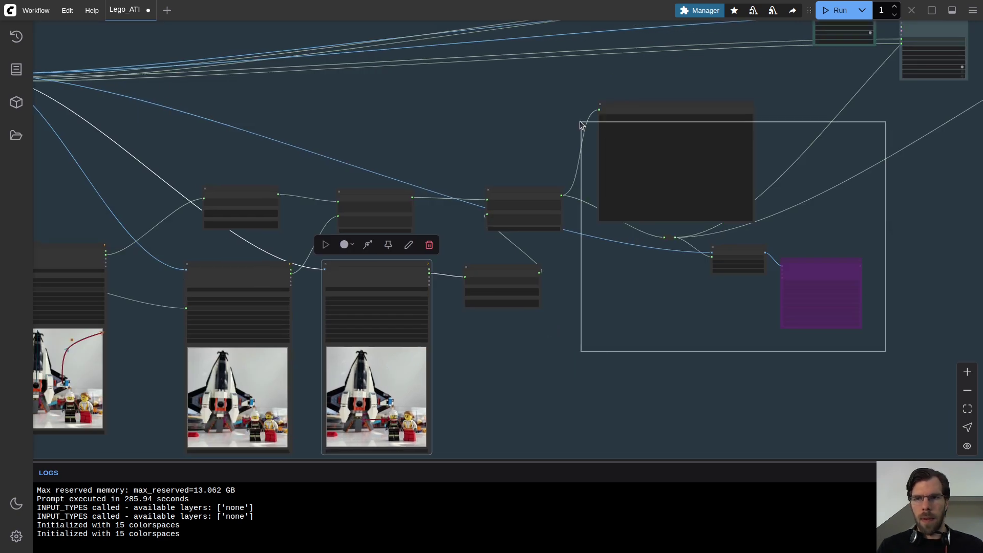
{"action": "left_click_drag", "start_coordinate": [660, 337], "coordinate": [722, 337]}
{"action": "left_click", "coordinate": [886, 279]}
{"action": "left_click_drag", "start_coordinate": [886, 279], "coordinate": [474, 187]}
{"action": "scroll", "coordinate": [825, 259], "scroll_direction": "down", "scroll_amount": 3}
{"action": "left_click_drag", "start_coordinate": [826, 259], "coordinate": [116, 255]}
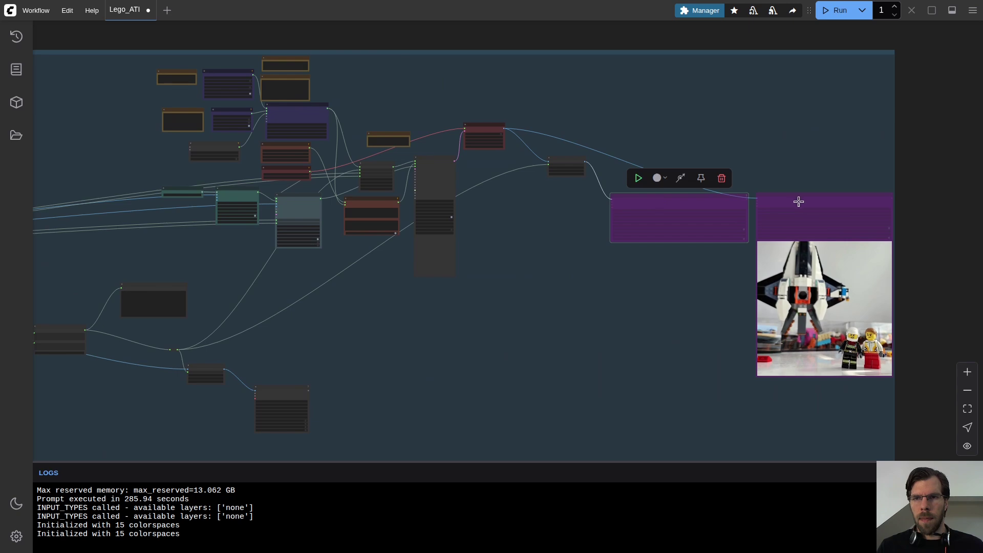
Insert after the prompt's first sentence: "A small blue and white spacecraft attached to its right wing flies away. Both wings are now identifical and remain wide open."
{"action": "scroll", "coordinate": [332, 250], "scroll_direction": "up", "scroll_amount": 10}
{"action": "scroll", "coordinate": [653, 350], "scroll_direction": "up", "scroll_amount": 5}
{"action": "scroll", "coordinate": [653, 346], "scroll_direction": "up", "scroll_amount": 5}
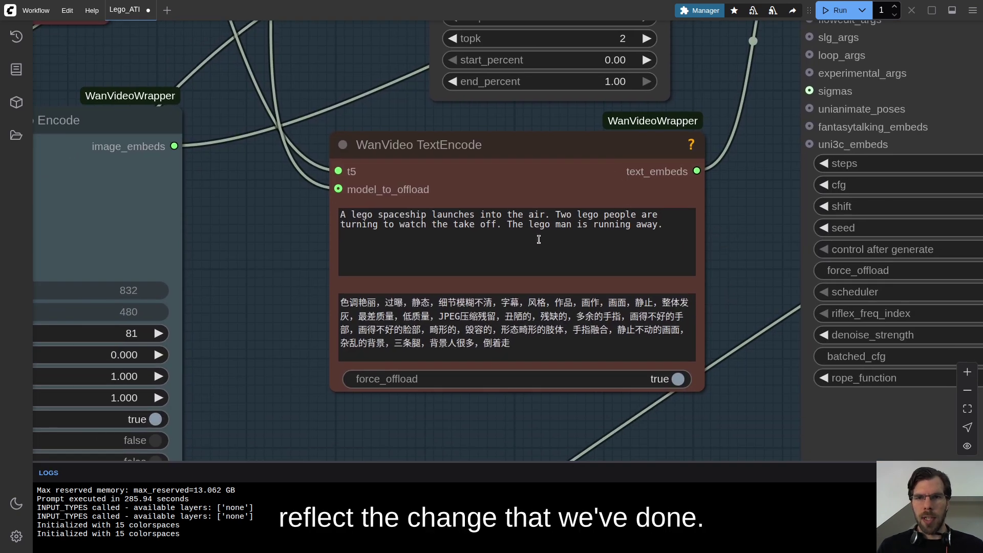
{"action": "left_click", "coordinate": [553, 214]}
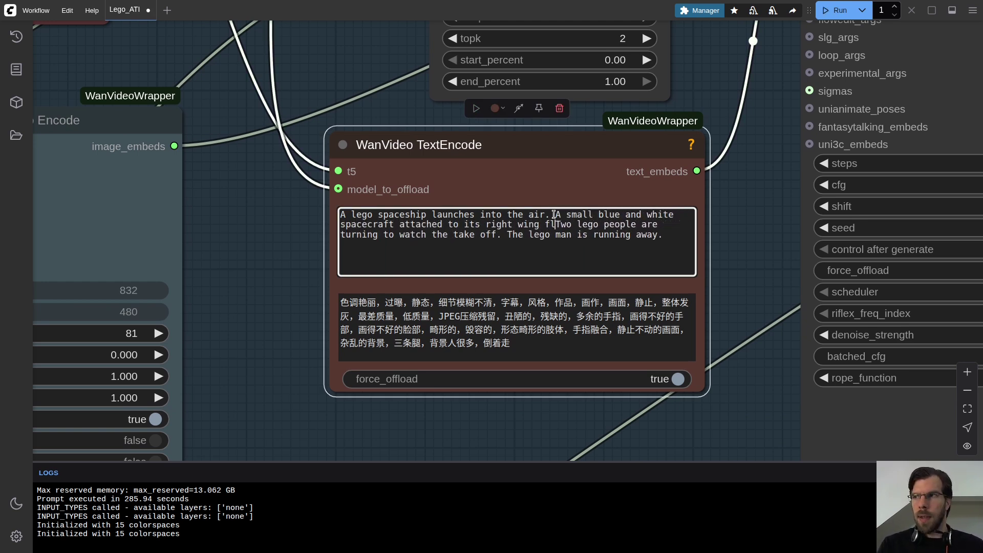
{"action": "type", "text": "Both wings are now identifical and remain wide open."}
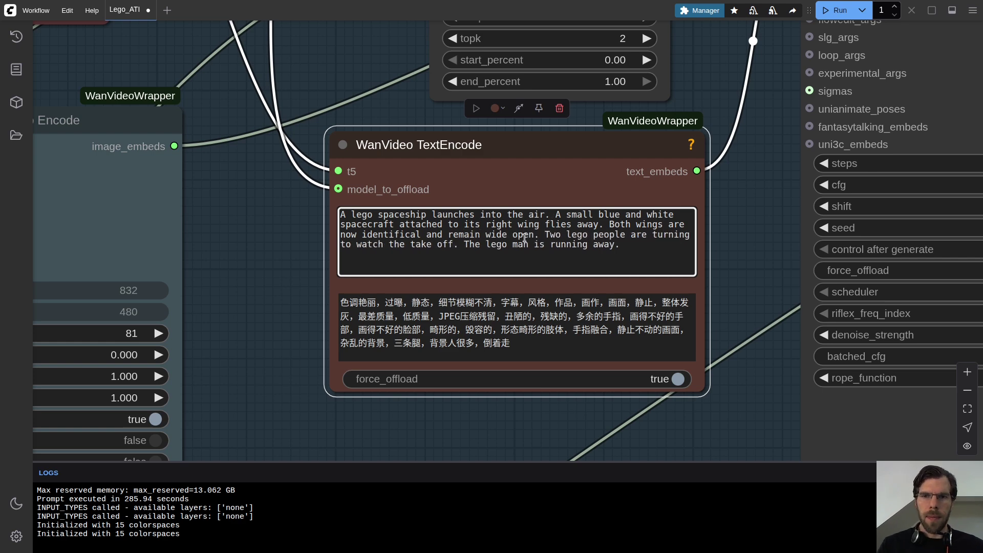
Examine the ATI output video, focusing on the small craft attached to the spaceship's right wing during the launch
{"action": "left_click", "coordinate": [752, 262]}
{"action": "scroll", "coordinate": [751, 262], "scroll_direction": "down", "scroll_amount": 5}
{"action": "left_click_drag", "start_coordinate": [765, 338], "coordinate": [248, 281]}
{"action": "scroll", "coordinate": [256, 284], "scroll_direction": "down", "scroll_amount": 5}
{"action": "scroll", "coordinate": [443, 277], "scroll_direction": "up", "scroll_amount": 2}
{"action": "scroll", "coordinate": [558, 347], "scroll_direction": "up", "scroll_amount": 5}
{"action": "left_click_drag", "start_coordinate": [557, 347], "coordinate": [305, 230]}
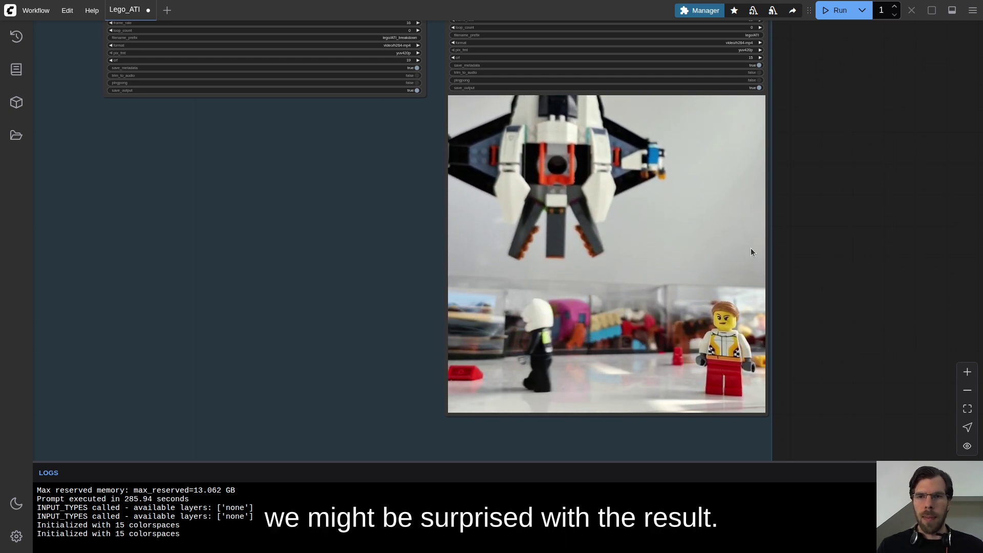
{"action": "scroll", "coordinate": [755, 245], "scroll_direction": "down", "scroll_amount": 1}
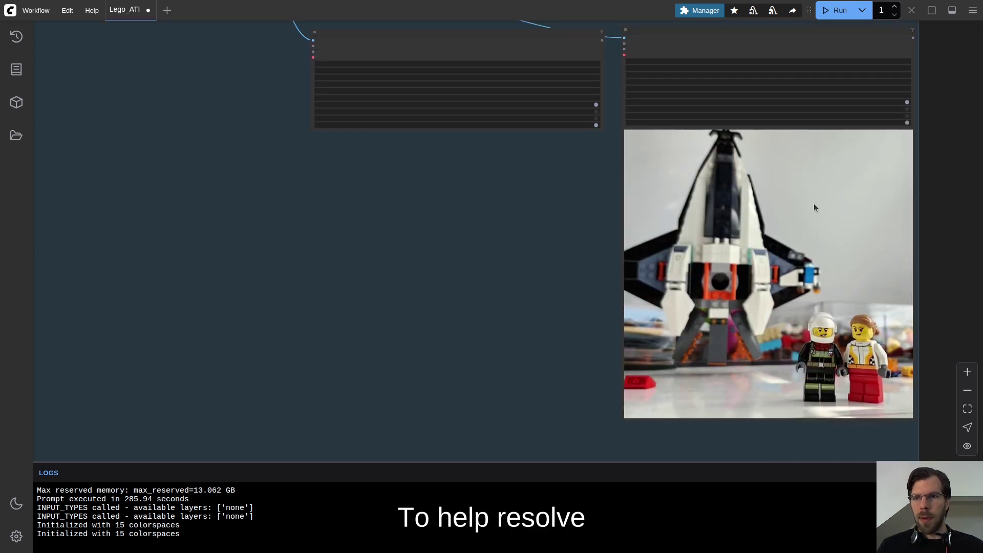
{"action": "scroll", "coordinate": [809, 215], "scroll_direction": "up", "scroll_amount": 4}
{"action": "scroll", "coordinate": [803, 234], "scroll_direction": "up", "scroll_amount": 6}
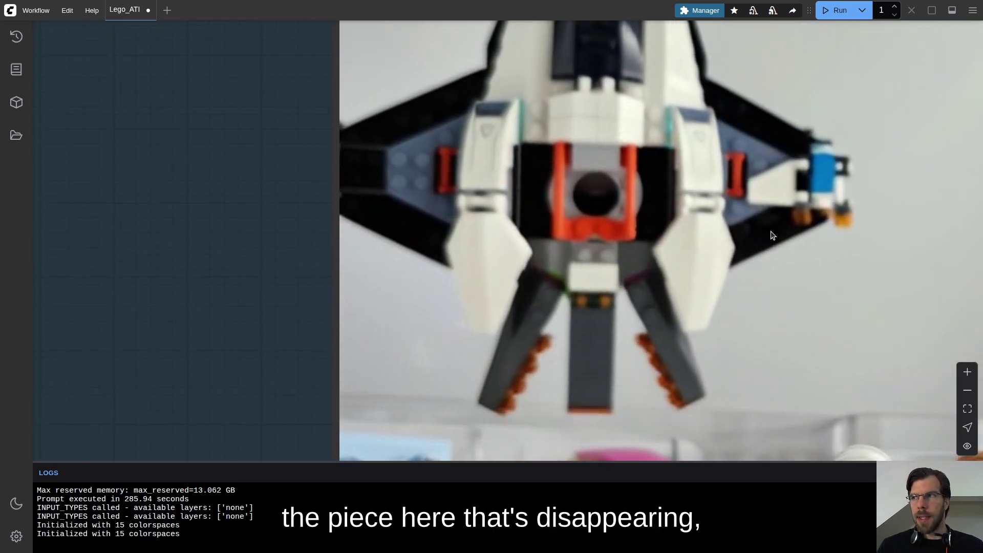
Set the WanVideo Sampler's steps to 15 in the ATI group
{"action": "scroll", "coordinate": [693, 239], "scroll_direction": "down", "scroll_amount": 12}
{"action": "scroll", "coordinate": [350, 142], "scroll_direction": "down", "scroll_amount": 5}
{"action": "scroll", "coordinate": [512, 340], "scroll_direction": "up", "scroll_amount": 8}
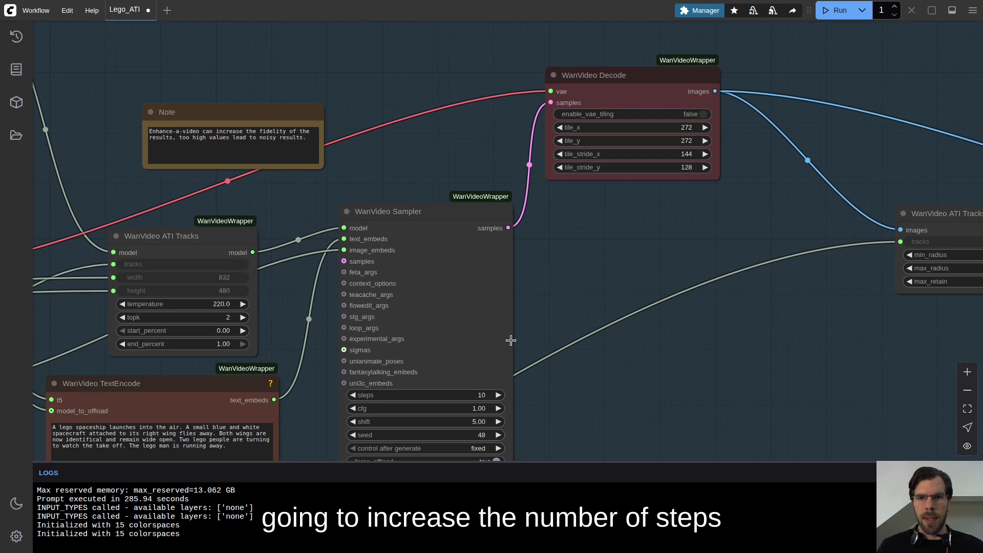
{"action": "left_click_drag", "start_coordinate": [541, 299], "coordinate": [538, 257]}
{"action": "left_click", "coordinate": [477, 291]}
{"action": "type", "text": "15"}
{"action": "key", "text": "Return"}
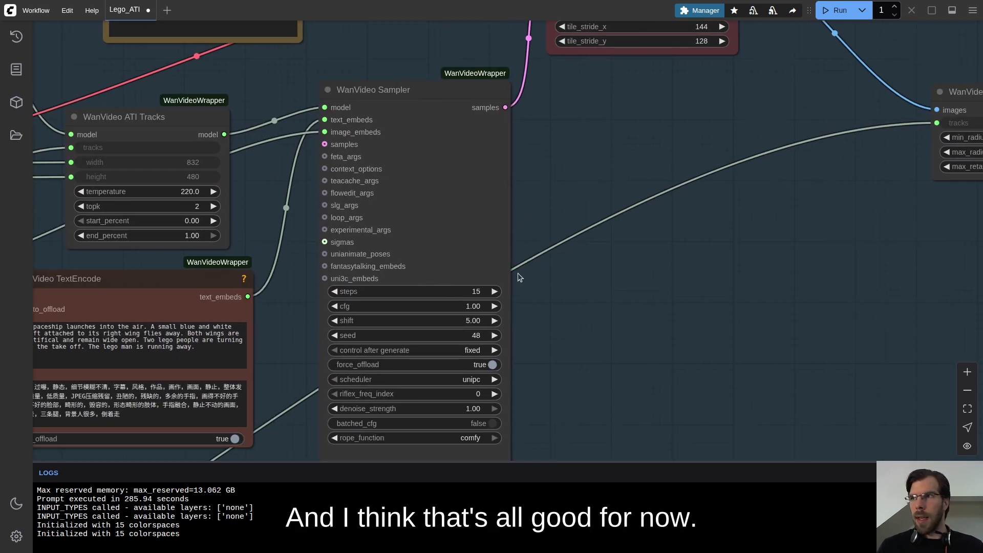
Run the workflow to generate a new ATI launch video with the updated prompt
{"action": "scroll", "coordinate": [592, 236], "scroll_direction": "down", "scroll_amount": 5}
{"action": "scroll", "coordinate": [723, 291], "scroll_direction": "up", "scroll_amount": 5}
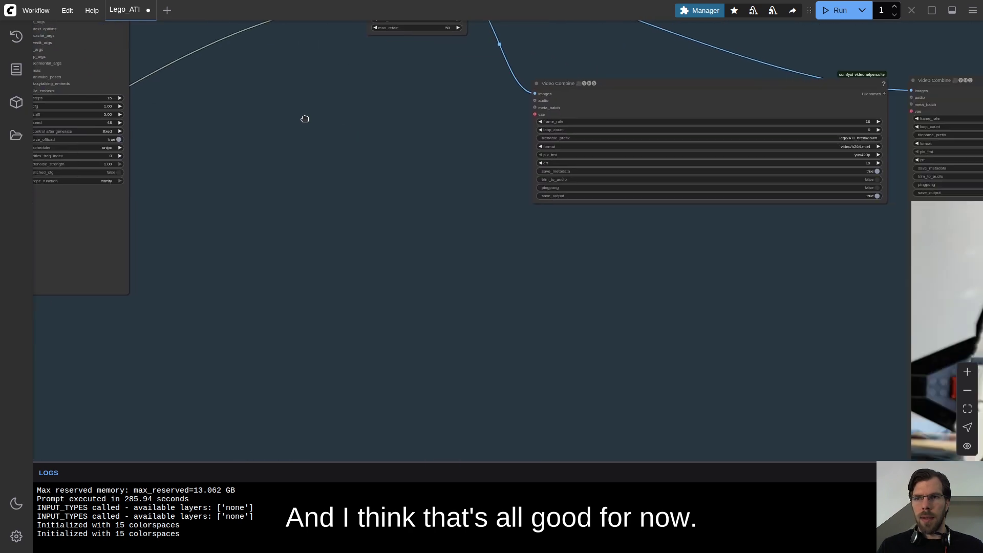
{"action": "scroll", "coordinate": [577, 197], "scroll_direction": "right", "scroll_amount": 5}
{"action": "left_click", "coordinate": [836, 10]}
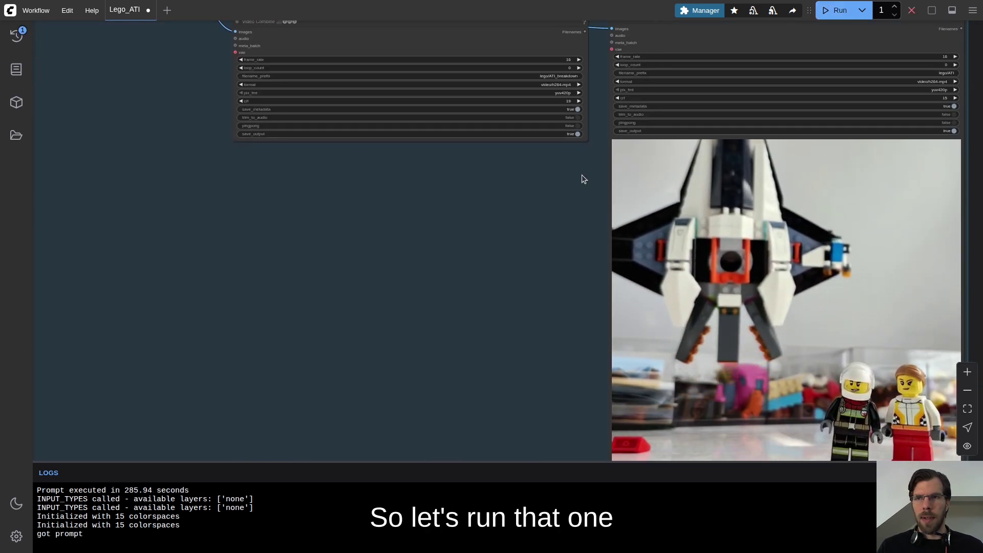
{"action": "scroll", "coordinate": [502, 208], "scroll_direction": "down", "scroll_amount": 5}
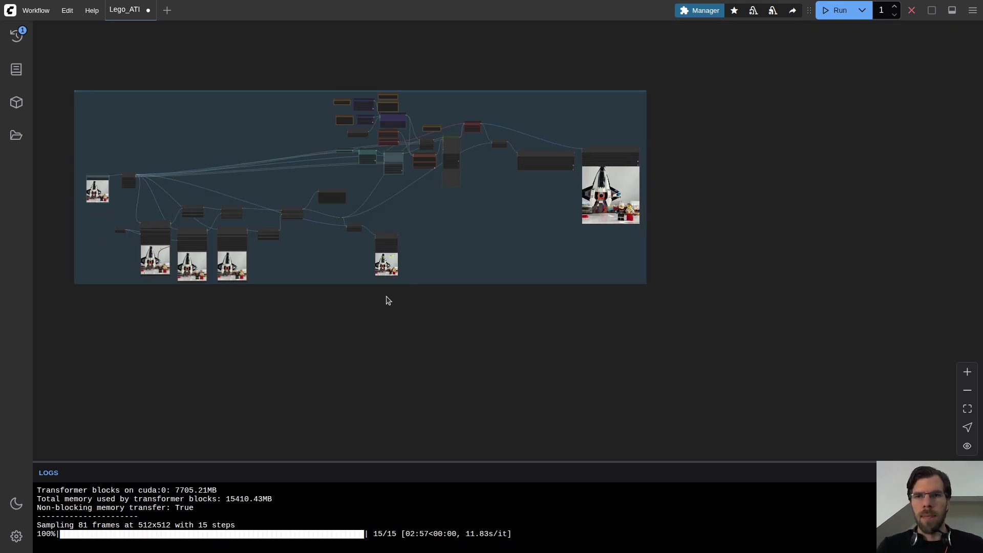
Raise the WanVideo Sampler's steps to 20 and run the workflow again
{"action": "scroll", "coordinate": [622, 187], "scroll_direction": "up", "scroll_amount": 15}
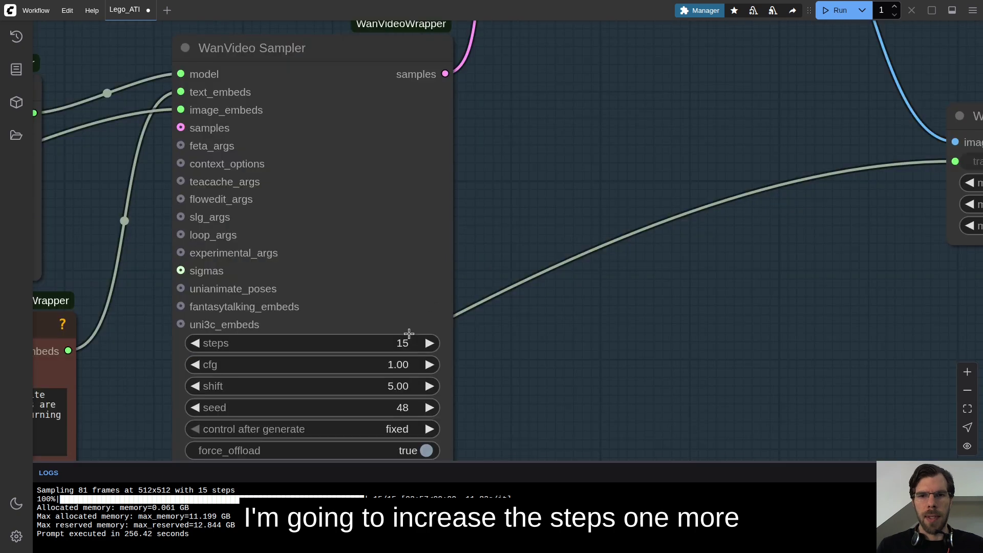
{"action": "type", "text": "20"}
{"action": "key", "text": "Return"}
{"action": "scroll", "coordinate": [475, 185], "scroll_direction": "down", "scroll_amount": 5}
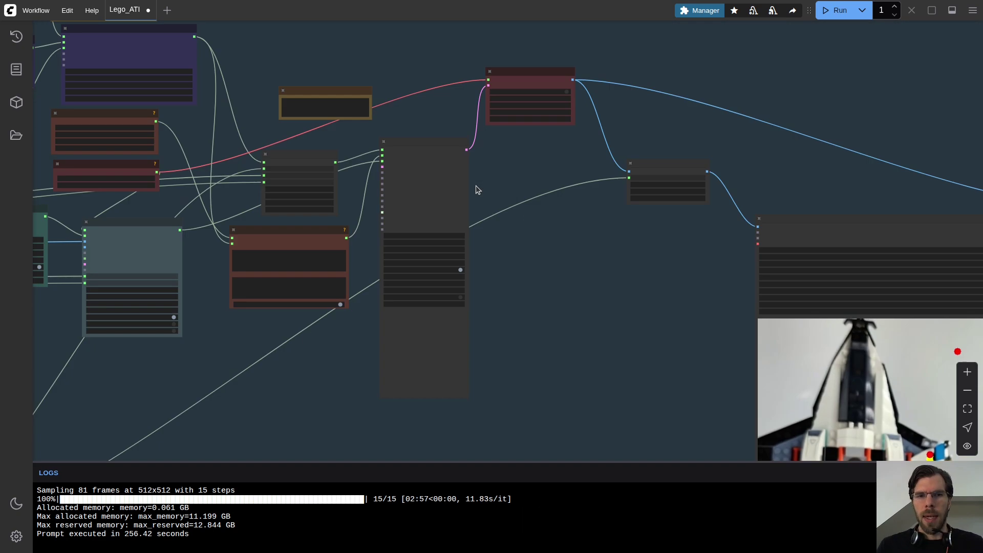
{"action": "scroll", "coordinate": [622, 161], "scroll_direction": "down", "scroll_amount": 5}
{"action": "left_click", "coordinate": [835, 10]}
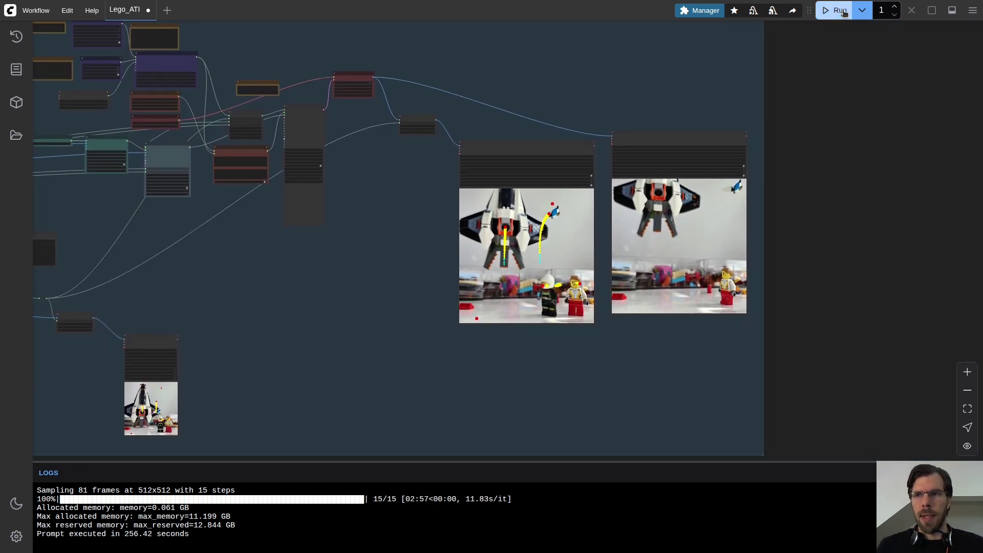
Examine the ATI output videos and the mask group's composite preview, focusing on the thruster mask and its overlap with the Lego people
{"action": "scroll", "coordinate": [747, 224], "scroll_direction": "up", "scroll_amount": 10}
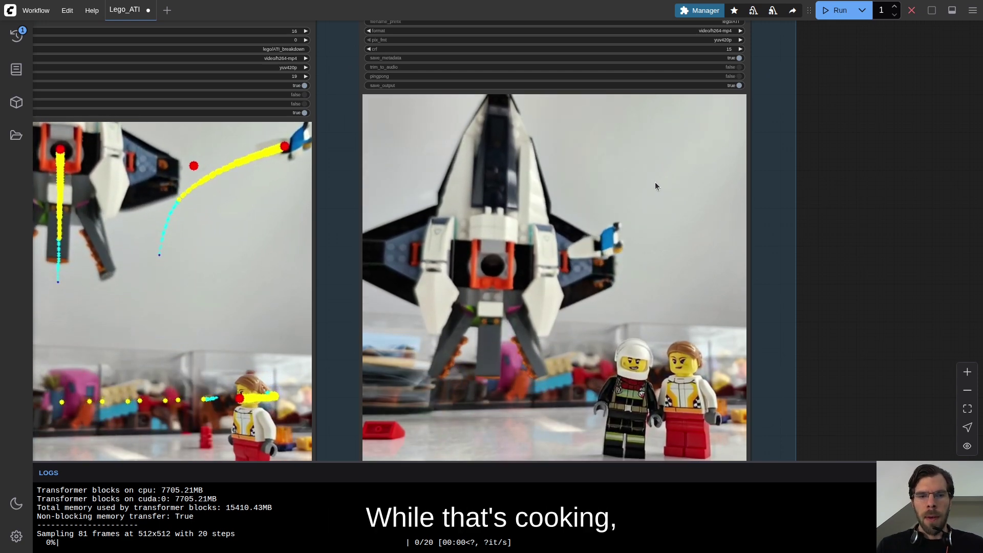
{"action": "scroll", "coordinate": [617, 185], "scroll_direction": "down", "scroll_amount": 10}
{"action": "left_click_drag", "start_coordinate": [761, 208], "coordinate": [537, 147]}
{"action": "scroll", "coordinate": [583, 151], "scroll_direction": "down", "scroll_amount": 5}
{"action": "left_click_drag", "start_coordinate": [490, 126], "coordinate": [561, 209]}
{"action": "left_click_drag", "start_coordinate": [757, 143], "coordinate": [264, 125]}
{"action": "scroll", "coordinate": [263, 125], "scroll_direction": "up", "scroll_amount": 2}
{"action": "left_click_drag", "start_coordinate": [160, 206], "coordinate": [413, 195]}
{"action": "scroll", "coordinate": [425, 169], "scroll_direction": "up", "scroll_amount": 10}
{"action": "left_click_drag", "start_coordinate": [464, 143], "coordinate": [116, 185]}
{"action": "left_click", "coordinate": [509, 189]}
{"action": "scroll", "coordinate": [698, 306], "scroll_direction": "down", "scroll_amount": 3}
{"action": "left_click_drag", "start_coordinate": [698, 306], "coordinate": [302, 152]}
{"action": "scroll", "coordinate": [307, 146], "scroll_direction": "down", "scroll_amount": 1}
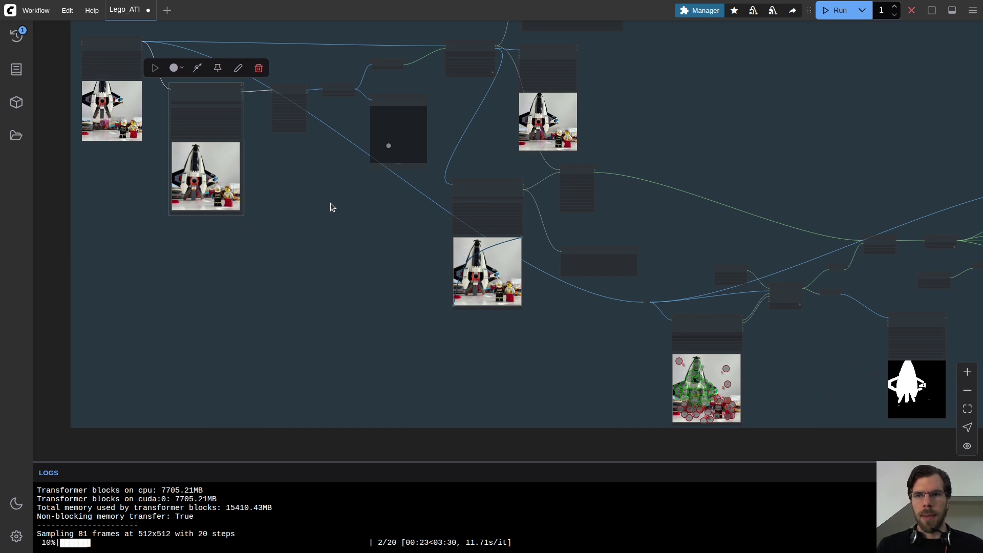
{"action": "left_click_drag", "start_coordinate": [550, 358], "coordinate": [485, 316]}
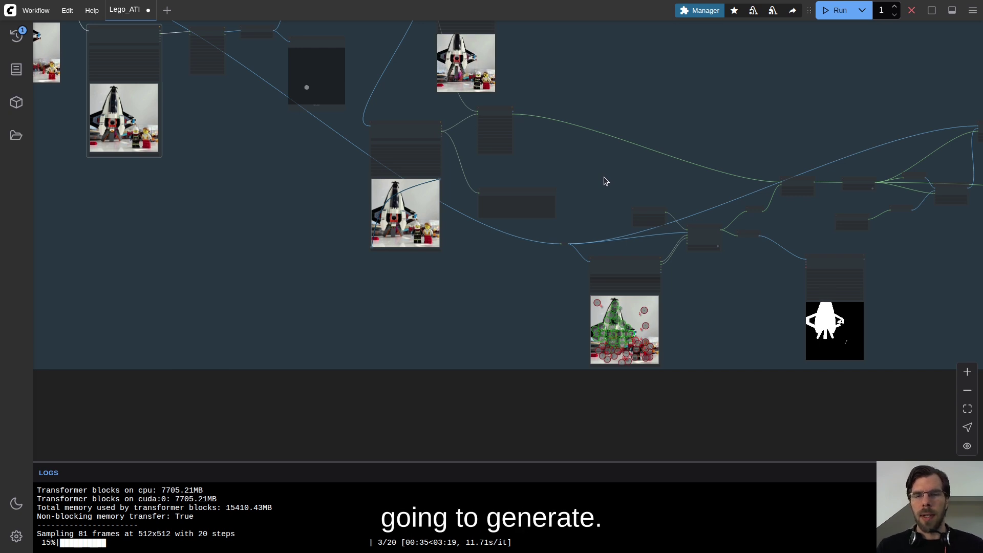
{"action": "scroll", "coordinate": [607, 181], "scroll_direction": "down", "scroll_amount": 5}
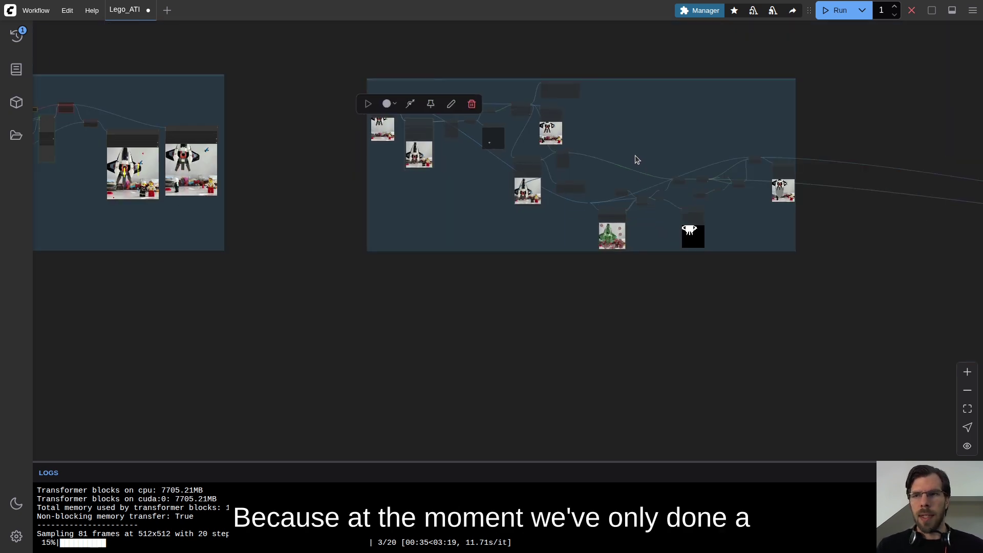
{"action": "scroll", "coordinate": [776, 179], "scroll_direction": "up", "scroll_amount": 6}
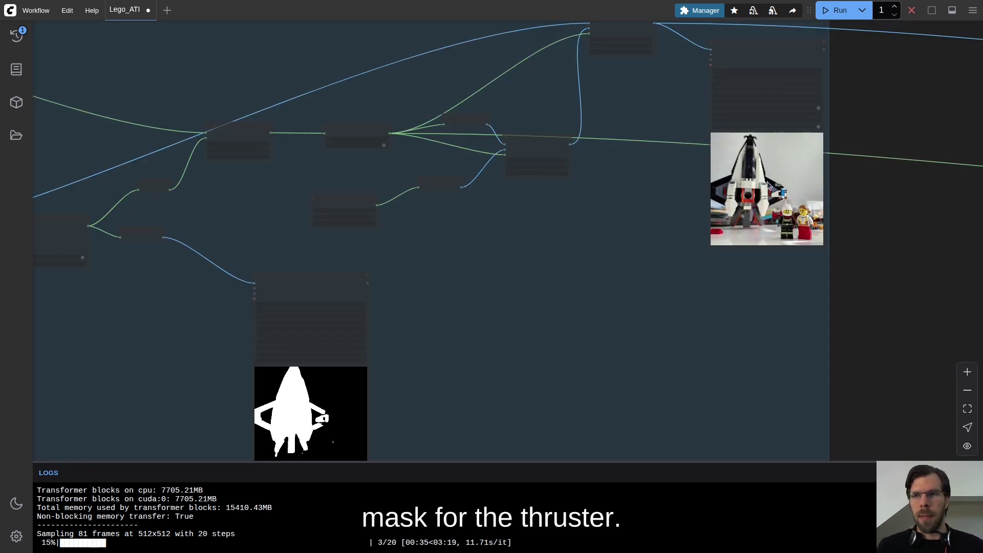
{"action": "scroll", "coordinate": [747, 192], "scroll_direction": "up", "scroll_amount": 4}
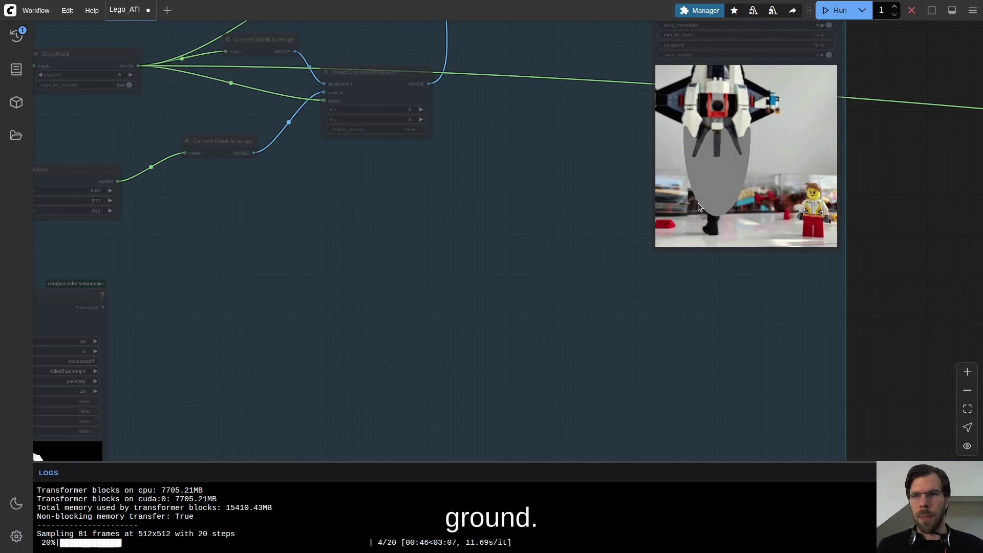
{"action": "scroll", "coordinate": [774, 201], "scroll_direction": "up", "scroll_amount": 5}
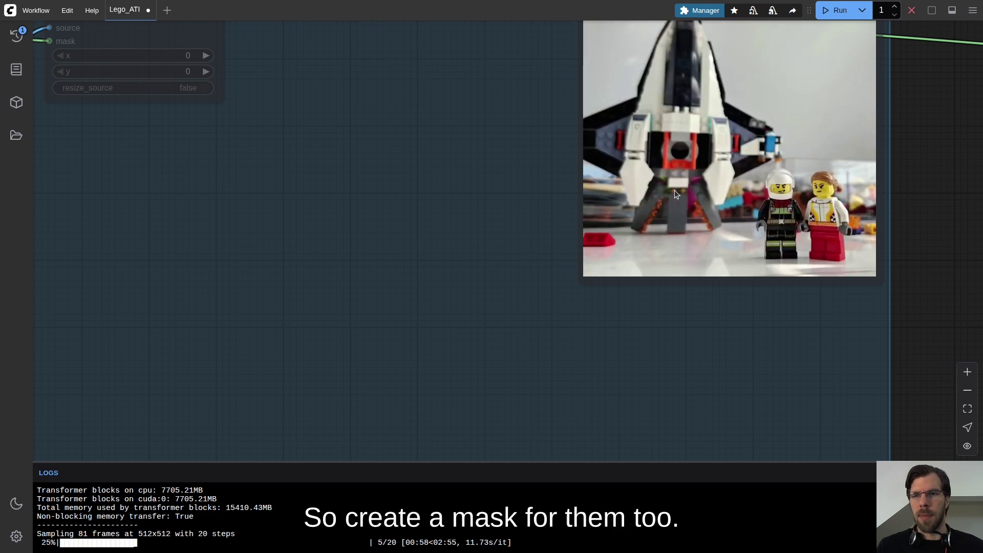
Re-enable the bypassed mask group by setting all its nodes to Always
{"action": "scroll", "coordinate": [790, 200], "scroll_direction": "down", "scroll_amount": 8}
{"action": "left_click_drag", "start_coordinate": [383, 306], "coordinate": [784, 173]}
{"action": "mouse_move", "coordinate": [452, 235]}
{"action": "left_mouse_down"}
{"action": "mouse_move", "coordinate": [538, 228]}
{"action": "mouse_move", "coordinate": [768, 293]}
{"action": "left_mouse_up"}
{"action": "scroll", "coordinate": [766, 289], "scroll_direction": "up", "scroll_amount": 3}
{"action": "scroll", "coordinate": [469, 250], "scroll_direction": "down", "scroll_amount": 13}
{"action": "scroll", "coordinate": [169, 182], "scroll_direction": "up", "scroll_amount": 1}
{"action": "left_click_drag", "start_coordinate": [157, 174], "coordinate": [463, 277]}
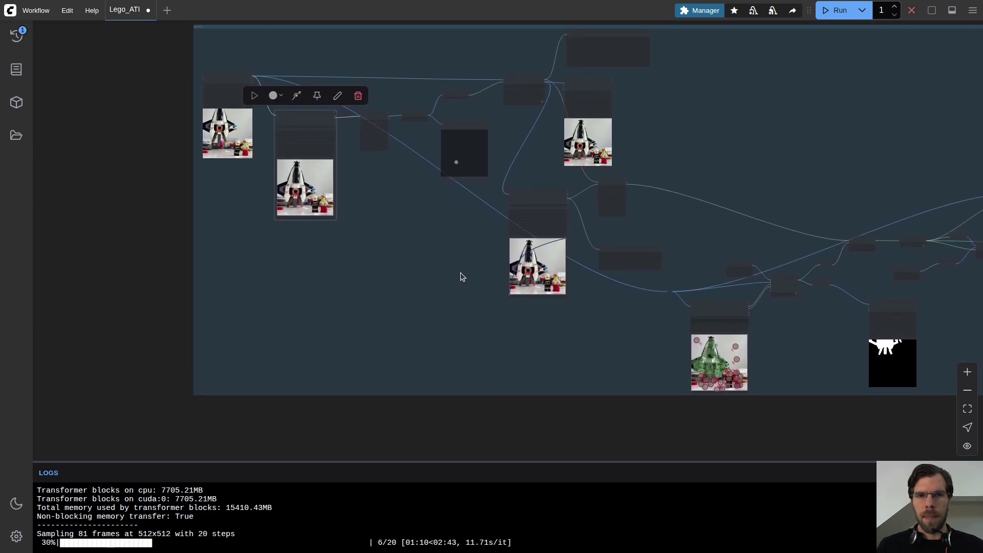
{"action": "scroll", "coordinate": [422, 235], "scroll_direction": "up", "scroll_amount": 5}
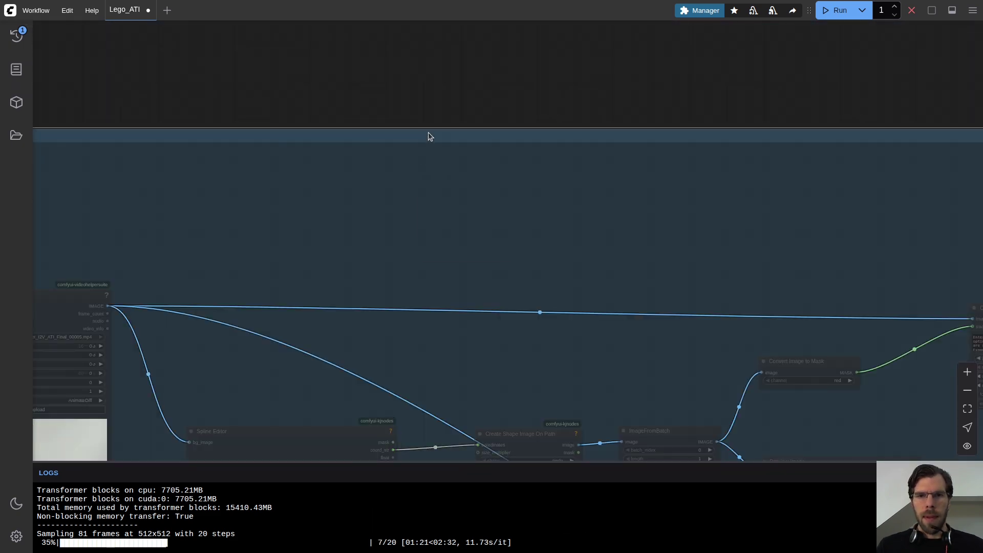
{"action": "right_click", "coordinate": [428, 132]}
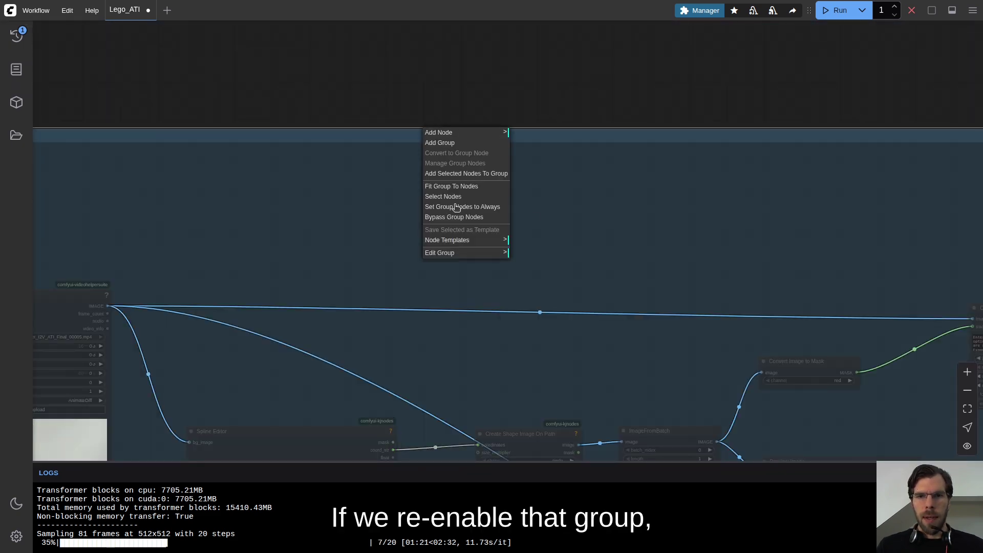
{"action": "left_click", "coordinate": [496, 208]}
{"action": "scroll", "coordinate": [530, 210], "scroll_direction": "down", "scroll_amount": 6}
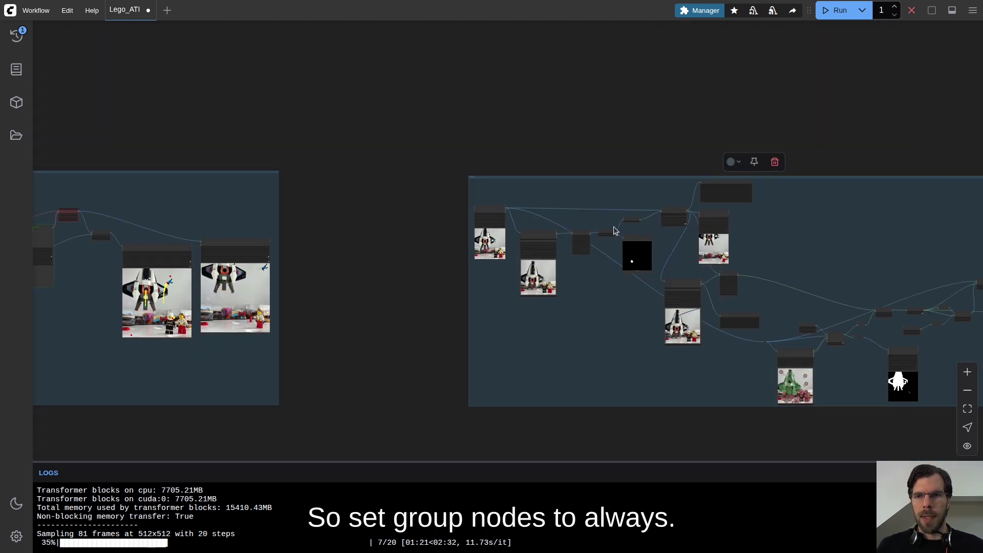
Spread out the mask group by moving the second Spline Editor, the preview above it and the nodes after Sam2Segmentation to the right
{"action": "scroll", "coordinate": [609, 267], "scroll_direction": "up", "scroll_amount": 5}
{"action": "left_click", "coordinate": [646, 156]}
{"action": "left_click_drag", "start_coordinate": [708, 254], "coordinate": [769, 323]}
{"action": "left_click_drag", "start_coordinate": [569, 270], "coordinate": [643, 258]}
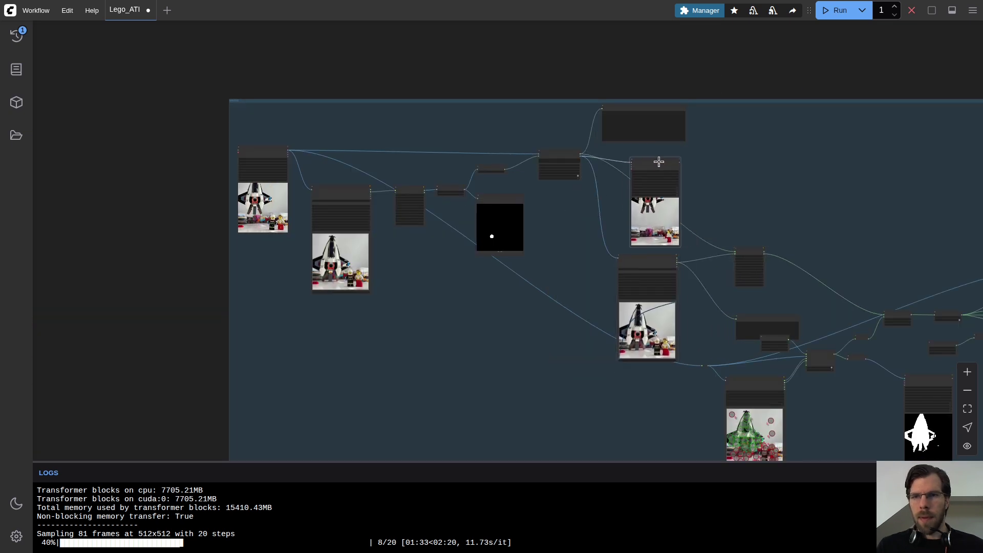
{"action": "left_click_drag", "start_coordinate": [764, 399], "coordinate": [601, 239]}
{"action": "left_click_drag", "start_coordinate": [861, 362], "coordinate": [482, 346]}
{"action": "scroll", "coordinate": [635, 296], "scroll_direction": "up", "scroll_amount": 10}
{"action": "scroll", "coordinate": [564, 291], "scroll_direction": "up", "scroll_amount": 10}
{"action": "left_click_drag", "start_coordinate": [546, 289], "coordinate": [611, 420]}
{"action": "scroll", "coordinate": [553, 295], "scroll_direction": "down", "scroll_amount": 20}
{"action": "left_click_drag", "start_coordinate": [274, 251], "coordinate": [451, 281]}
Duplicate the Points Editor and Sam2Segmentation nodes with their input links kept, placing the copies below the originals
{"action": "scroll", "coordinate": [471, 282], "scroll_direction": "up", "scroll_amount": 4}
{"action": "left_click_drag", "start_coordinate": [597, 266], "coordinate": [513, 298]}
{"action": "scroll", "coordinate": [497, 328], "scroll_direction": "up", "scroll_amount": 12}
{"action": "scroll", "coordinate": [410, 102], "scroll_direction": "up", "scroll_amount": 1}
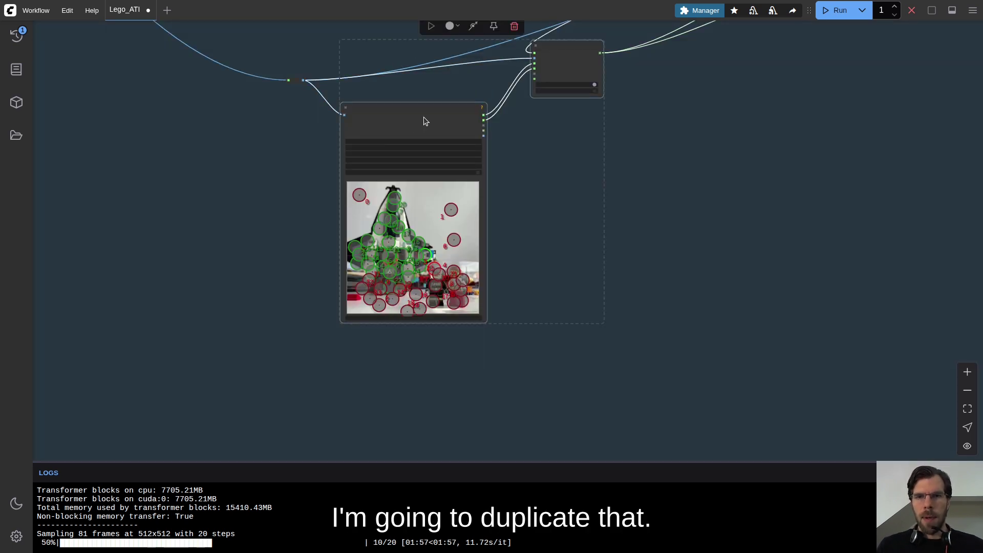
{"action": "scroll", "coordinate": [549, 196], "scroll_direction": "down", "scroll_amount": 5}
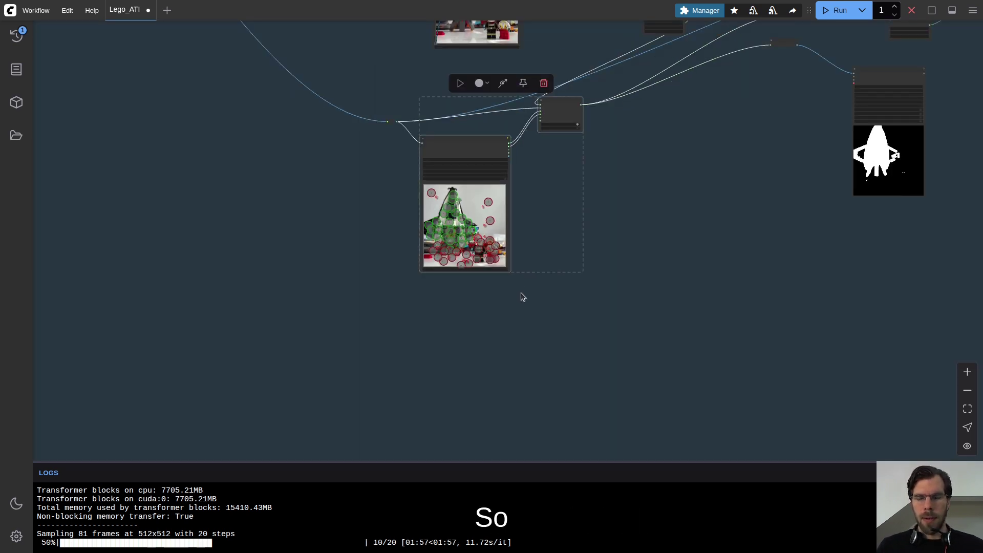
{"action": "key", "text": "ctrl+shift+v"}
{"action": "left_click_drag", "start_coordinate": [613, 331], "coordinate": [562, 262]}
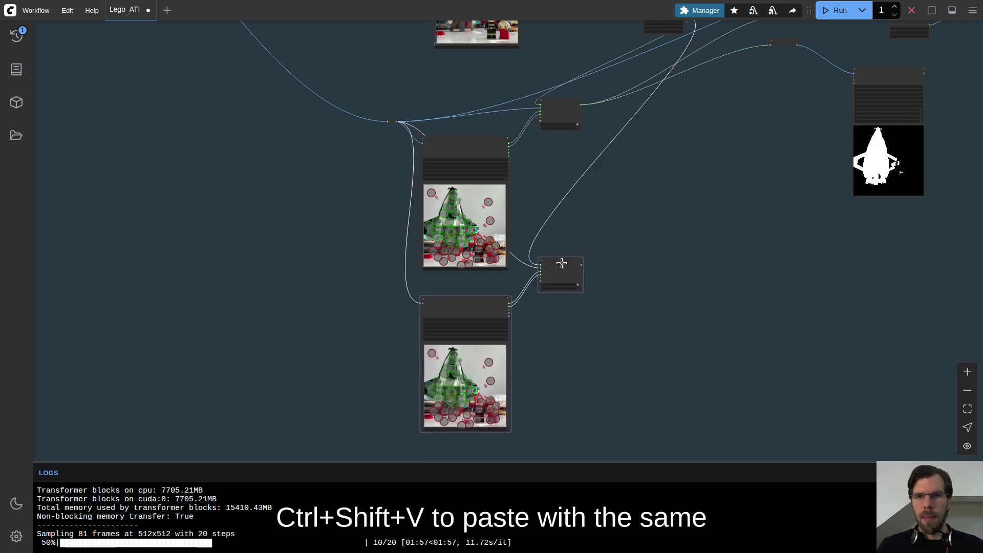
{"action": "left_click", "coordinate": [610, 287]}
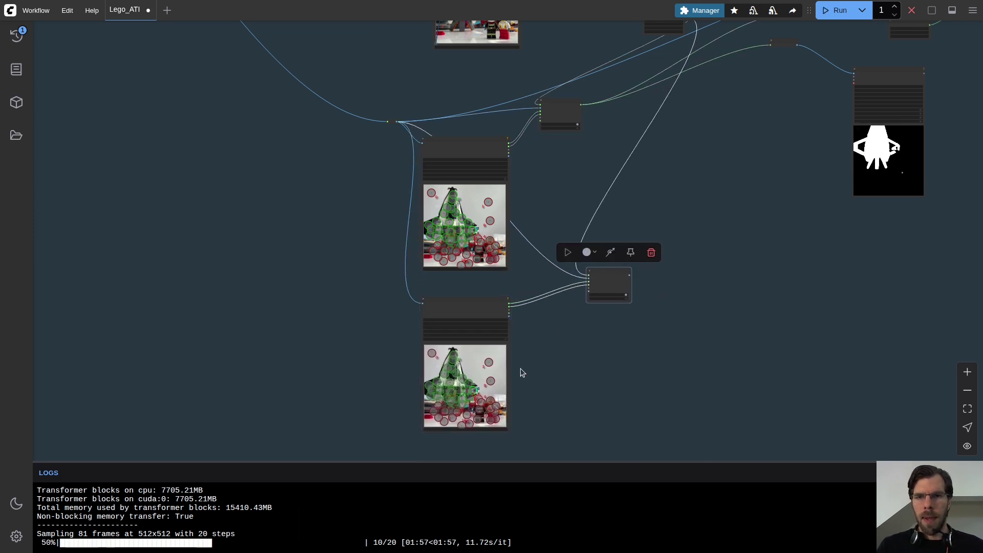
Reset the duplicated Points Editor's canvas and place positive points on both Lego people's faces and torsos, plus two negative points on the background wall
{"action": "scroll", "coordinate": [520, 368], "scroll_direction": "up", "scroll_amount": 5}
{"action": "scroll", "coordinate": [538, 333], "scroll_direction": "down", "scroll_amount": 3}
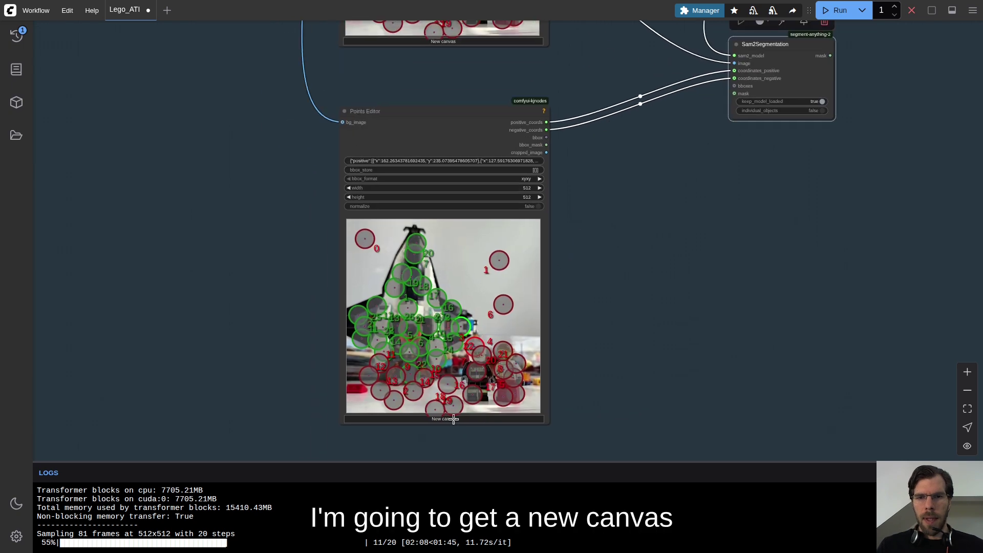
{"action": "left_click", "coordinate": [454, 419]}
{"action": "scroll", "coordinate": [441, 252], "scroll_direction": "down", "scroll_amount": 2}
{"action": "scroll", "coordinate": [298, 232], "scroll_direction": "up", "scroll_amount": 4}
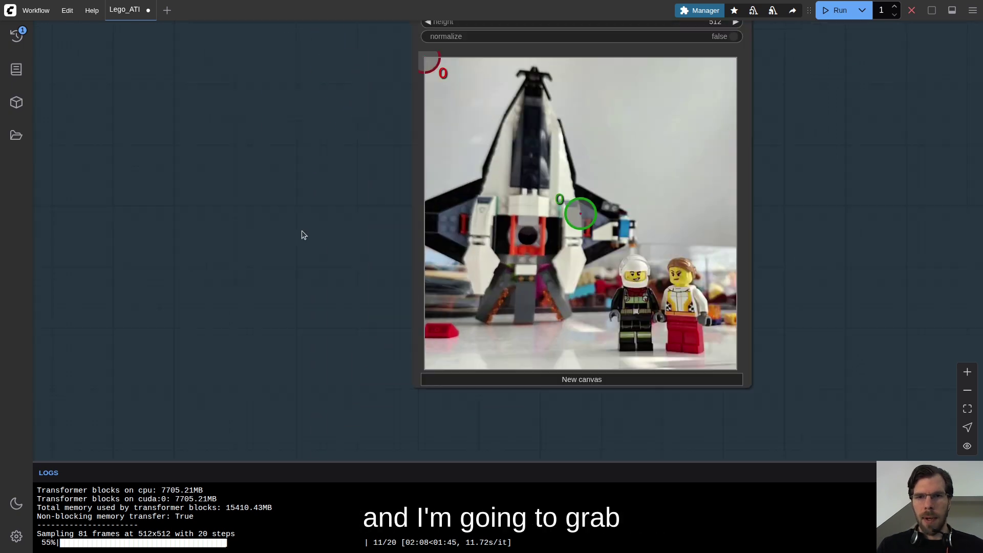
{"action": "scroll", "coordinate": [368, 255], "scroll_direction": "right", "scroll_amount": 3}
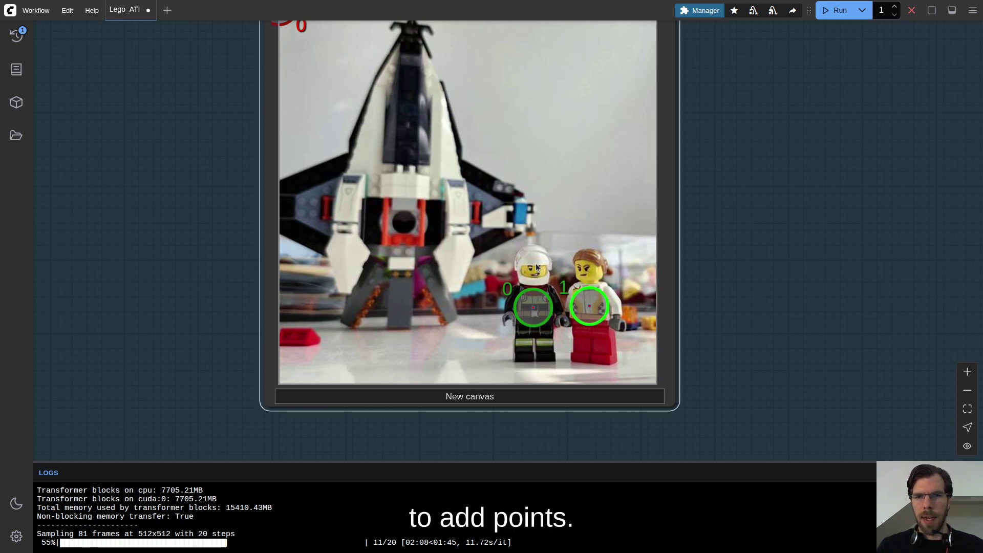
{"action": "left_click", "coordinate": [586, 270], "text": "shift"}
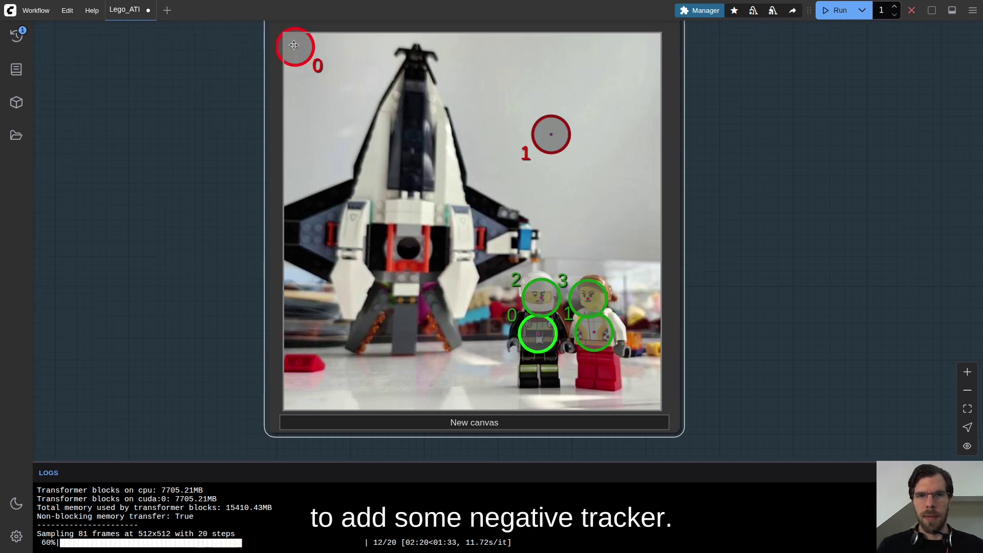
{"action": "left_click_drag", "start_coordinate": [552, 137], "coordinate": [564, 131]}
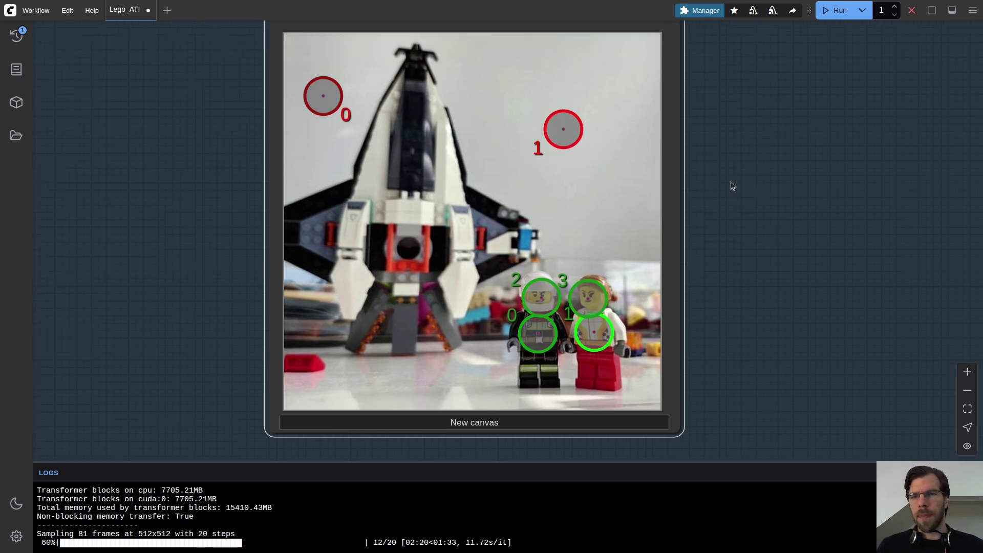
Move both Sam2Segmentation nodes and the original Points Editor to the right to tidy the mask branches
{"action": "scroll", "coordinate": [650, 201], "scroll_direction": "down", "scroll_amount": 5}
{"action": "left_click_drag", "start_coordinate": [807, 124], "coordinate": [586, 158]}
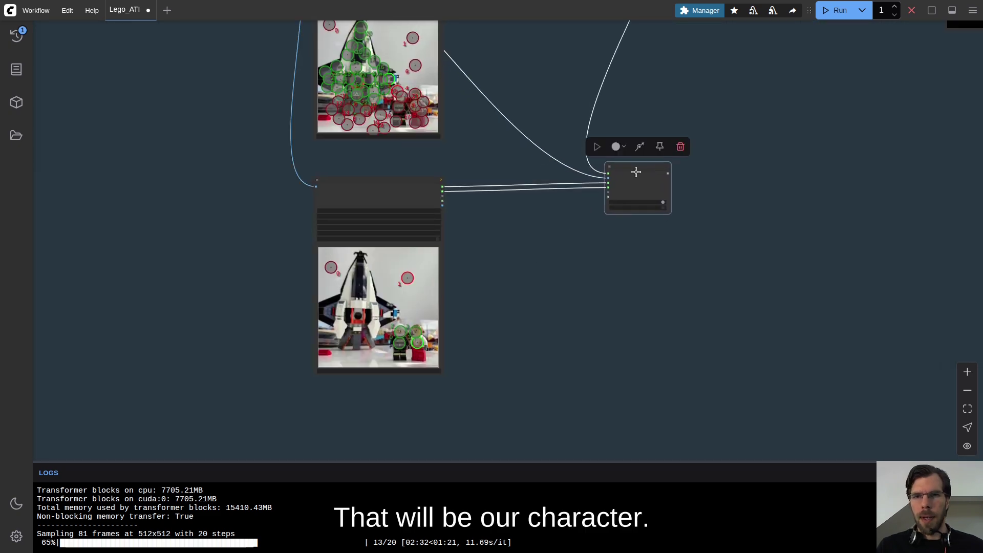
{"action": "scroll", "coordinate": [684, 177], "scroll_direction": "up", "scroll_amount": 5}
{"action": "scroll", "coordinate": [684, 177], "scroll_direction": "down", "scroll_amount": 10}
{"action": "left_click_drag", "start_coordinate": [702, 78], "coordinate": [610, 147]}
{"action": "left_click_drag", "start_coordinate": [485, 151], "coordinate": [501, 151]}
{"action": "scroll", "coordinate": [487, 282], "scroll_direction": "up", "scroll_amount": 10}
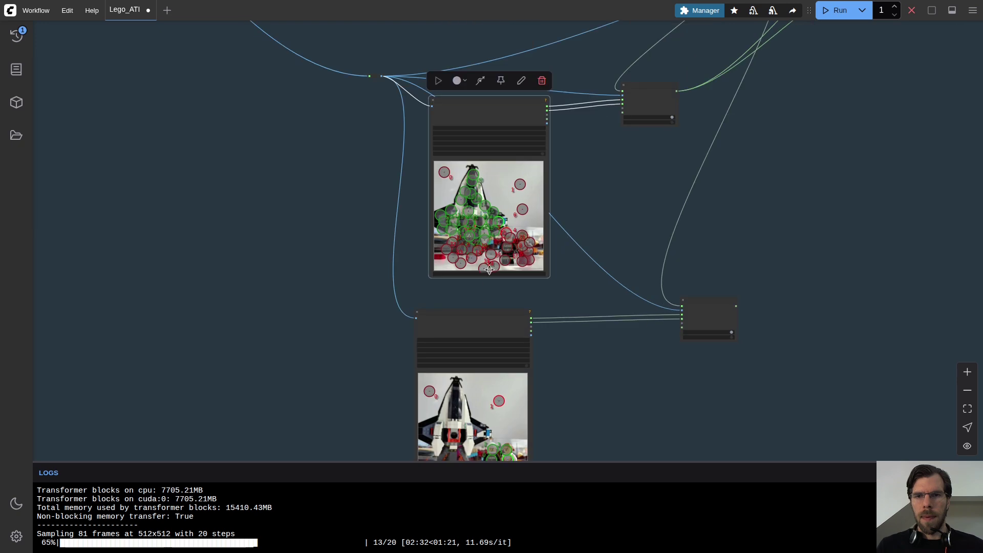
Reset the original Points Editor's canvas and place positive points on the spaceship's three lower fins, both side boosters and the central nozzle
{"action": "left_click", "coordinate": [490, 239]}
{"action": "scroll", "coordinate": [489, 297], "scroll_direction": "down", "scroll_amount": 5}
{"action": "left_click_drag", "start_coordinate": [703, 125], "coordinate": [713, 253]}
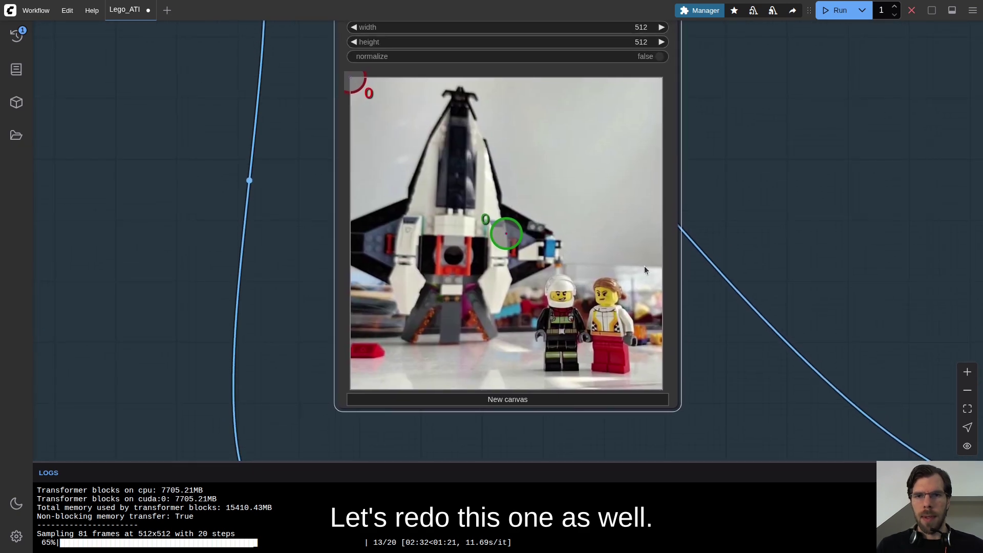
{"action": "left_click", "coordinate": [451, 319], "text": "shift"}
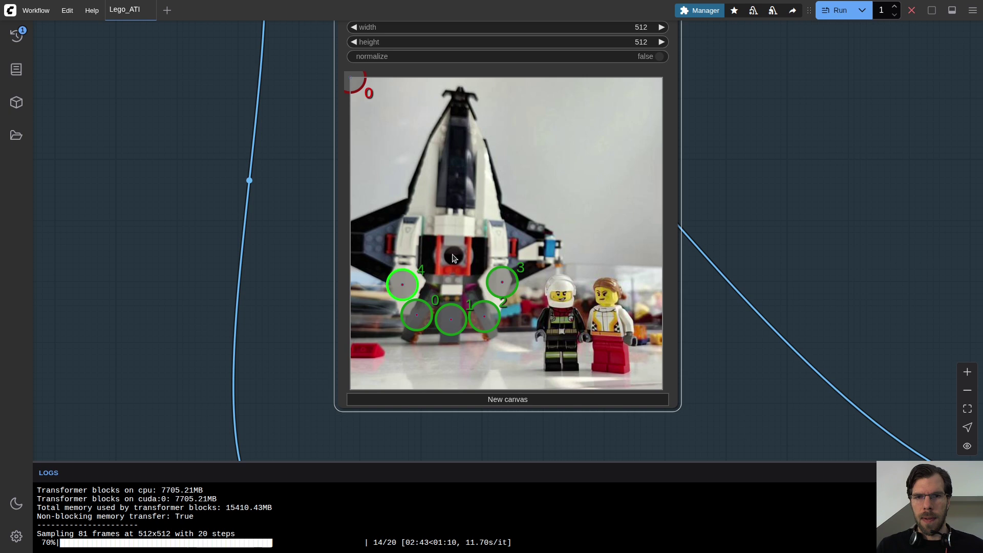
Place four negative points beside and between the spaceship's three lower fins in the original Points Editor
{"action": "scroll", "coordinate": [355, 351], "scroll_direction": "up", "scroll_amount": 6}
{"action": "left_click_drag", "start_coordinate": [485, 375], "coordinate": [461, 306]}
{"action": "left_click_drag", "start_coordinate": [594, 373], "coordinate": [526, 313]}
{"action": "right_click", "coordinate": [608, 330], "text": "shift"}
{"action": "left_click_drag", "start_coordinate": [608, 329], "coordinate": [591, 321]}
{"action": "left_click_drag", "start_coordinate": [520, 308], "coordinate": [521, 326]}
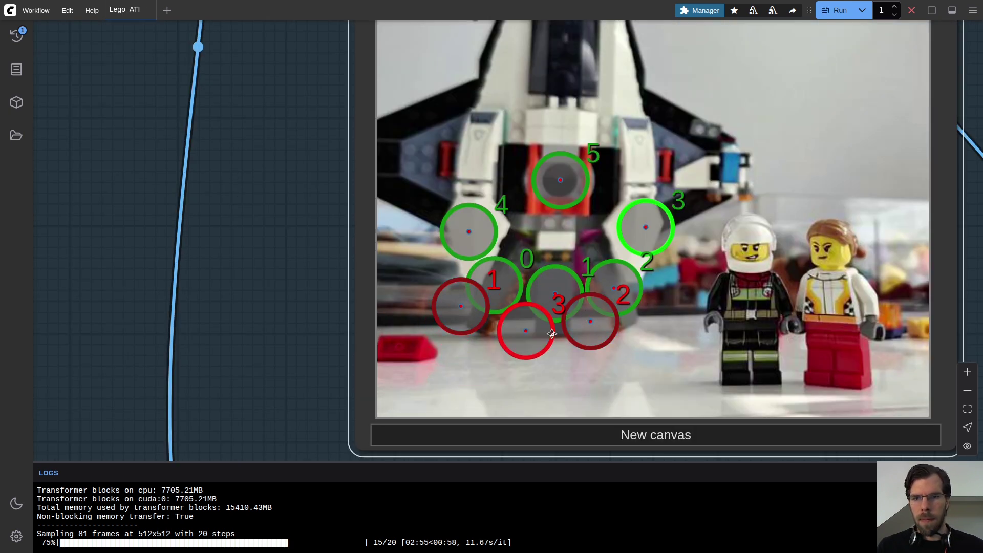
{"action": "left_click_drag", "start_coordinate": [591, 323], "coordinate": [588, 313]}
{"action": "right_click", "coordinate": [650, 303], "text": "shift"}
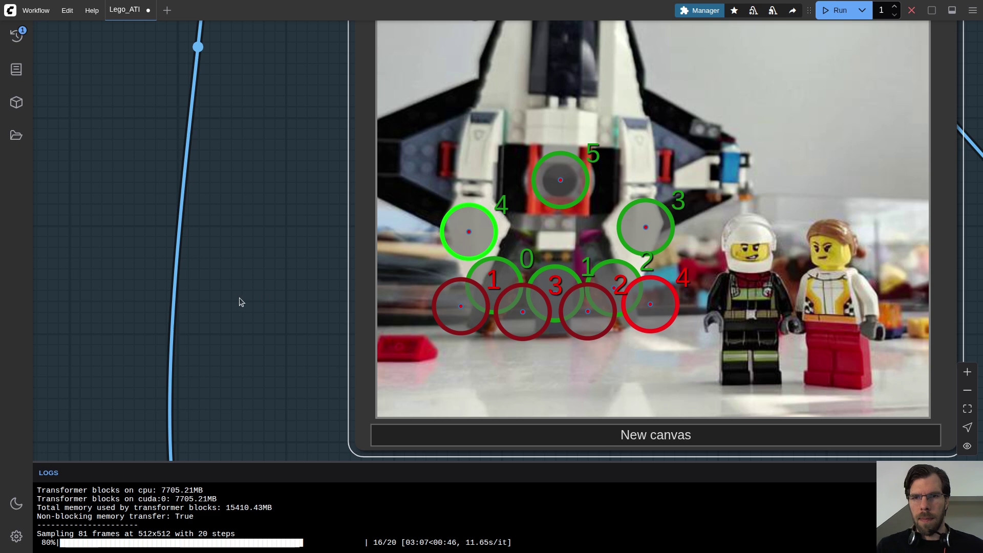
Add a positive point above the central nozzle and a negative point on the tabletop below the spaceship in the original Points Editor
{"action": "scroll", "coordinate": [318, 256], "scroll_direction": "down", "scroll_amount": 6}
{"action": "scroll", "coordinate": [434, 330], "scroll_direction": "right", "scroll_amount": 2}
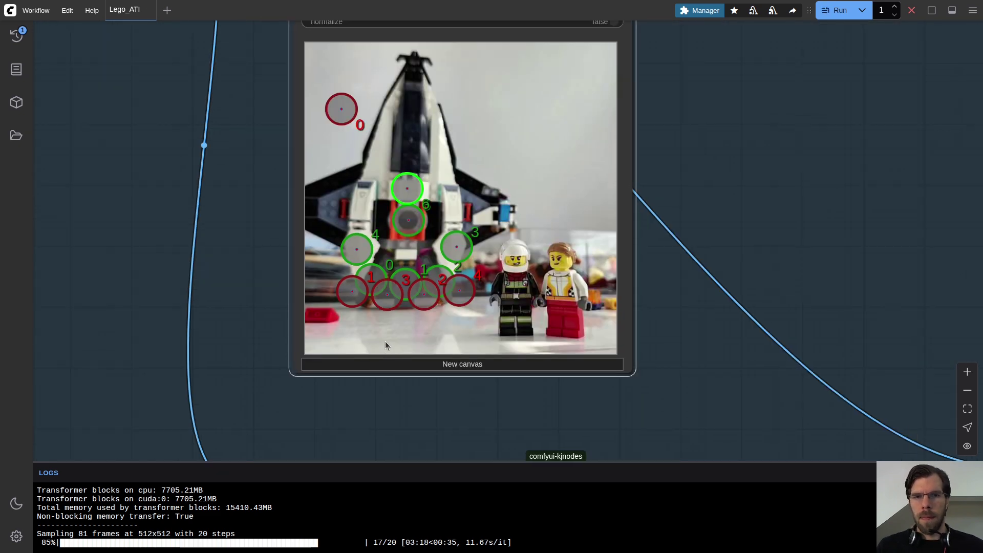
{"action": "right_click", "coordinate": [397, 340], "text": "shift"}
{"action": "scroll", "coordinate": [663, 295], "scroll_direction": "down", "scroll_amount": 5}
{"action": "scroll", "coordinate": [573, 209], "scroll_direction": "down", "scroll_amount": 10}
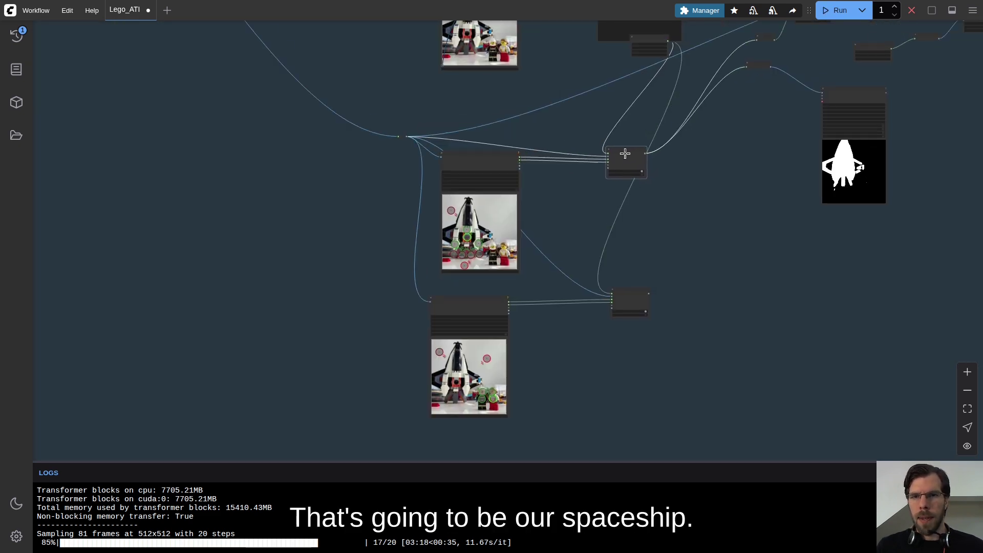
Examine the updated ATI render and its motion-track breakdown, comparing the new video with the previous version
{"action": "scroll", "coordinate": [620, 150], "scroll_direction": "up", "scroll_amount": 4}
{"action": "scroll", "coordinate": [305, 237], "scroll_direction": "down", "scroll_amount": 2}
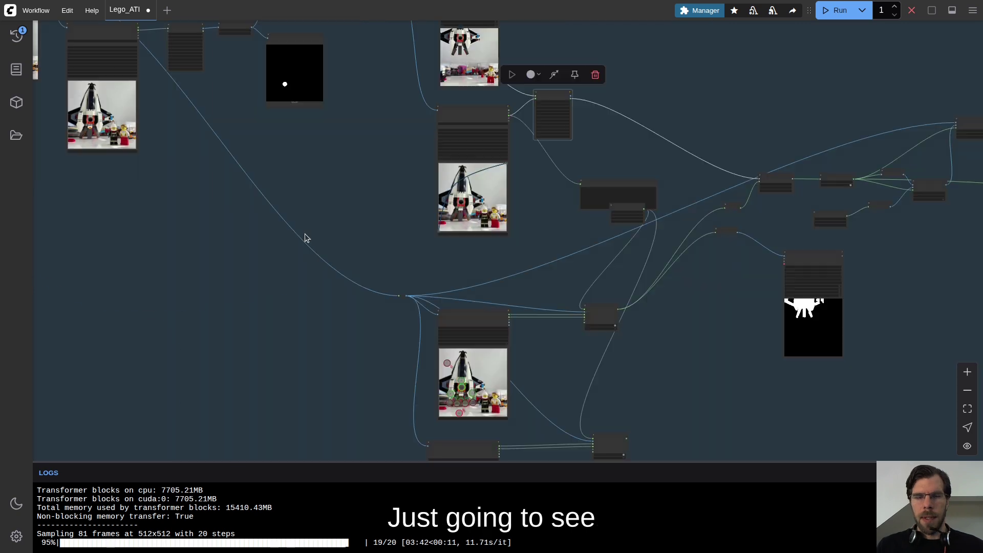
{"action": "left_click_drag", "start_coordinate": [266, 215], "coordinate": [772, 287]}
{"action": "scroll", "coordinate": [772, 288], "scroll_direction": "down", "scroll_amount": 7}
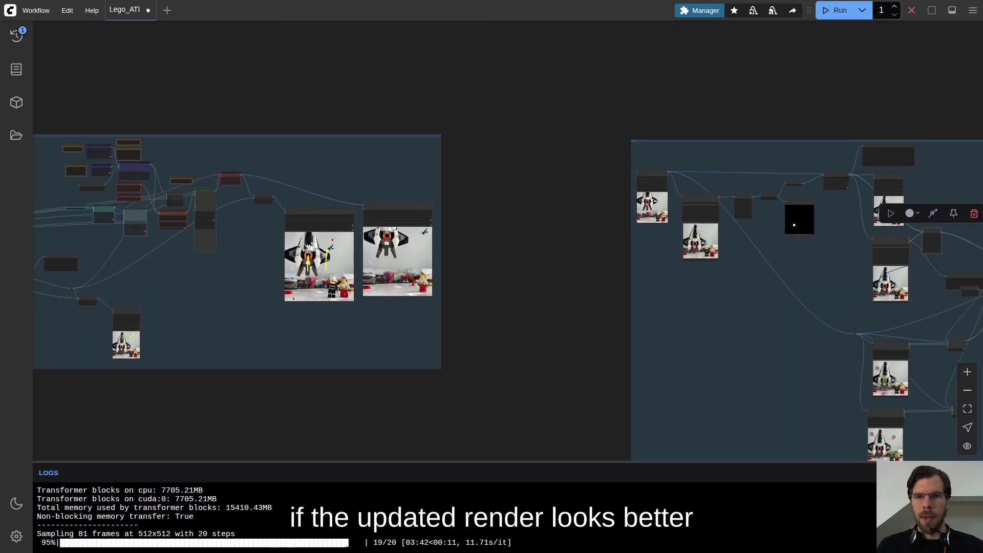
{"action": "left_click_drag", "start_coordinate": [562, 314], "coordinate": [768, 259]}
{"action": "scroll", "coordinate": [654, 256], "scroll_direction": "up", "scroll_amount": 4}
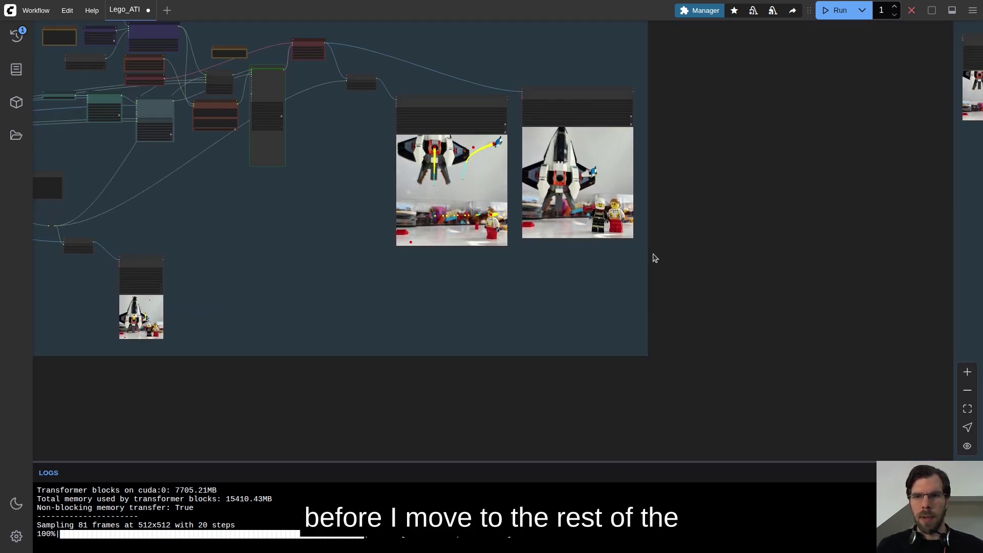
{"action": "scroll", "coordinate": [660, 169], "scroll_direction": "up", "scroll_amount": 7}
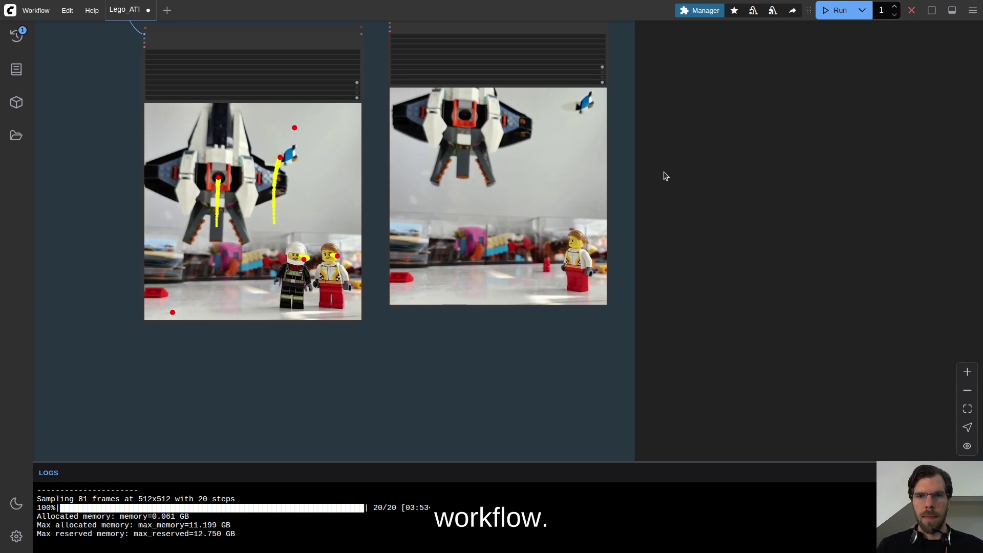
{"action": "scroll", "coordinate": [689, 108], "scroll_direction": "down", "scroll_amount": 1}
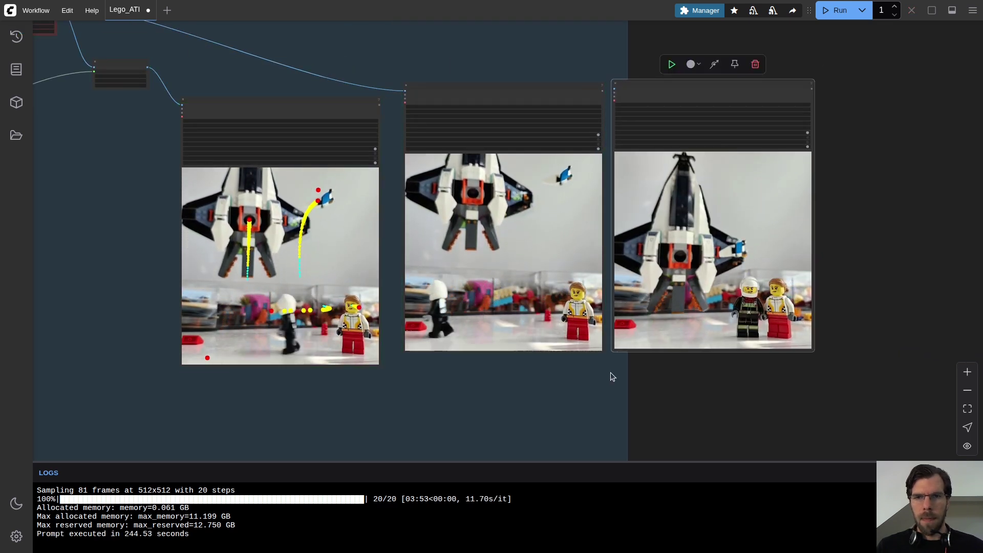
{"action": "scroll", "coordinate": [562, 193], "scroll_direction": "up", "scroll_amount": 6}
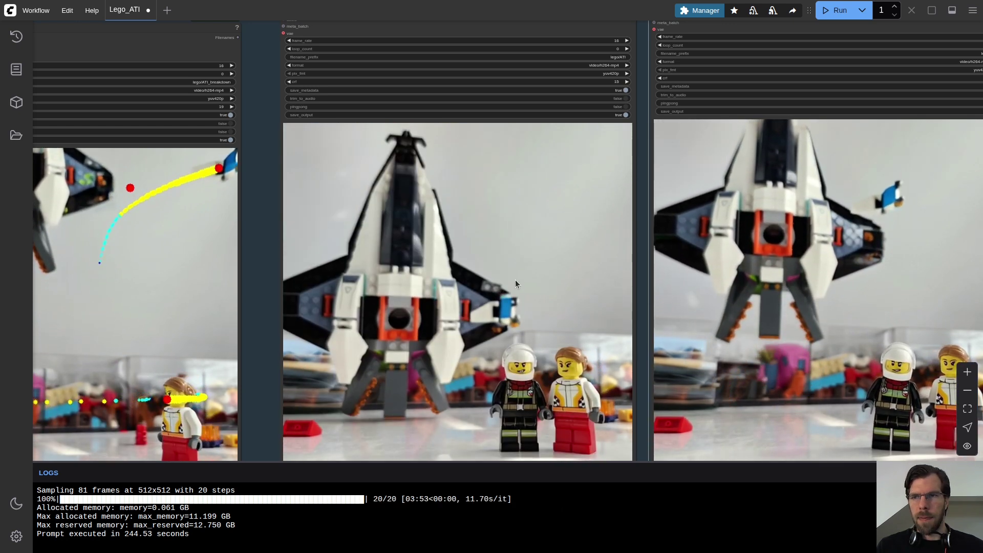
{"action": "scroll", "coordinate": [511, 275], "scroll_direction": "down", "scroll_amount": 6}
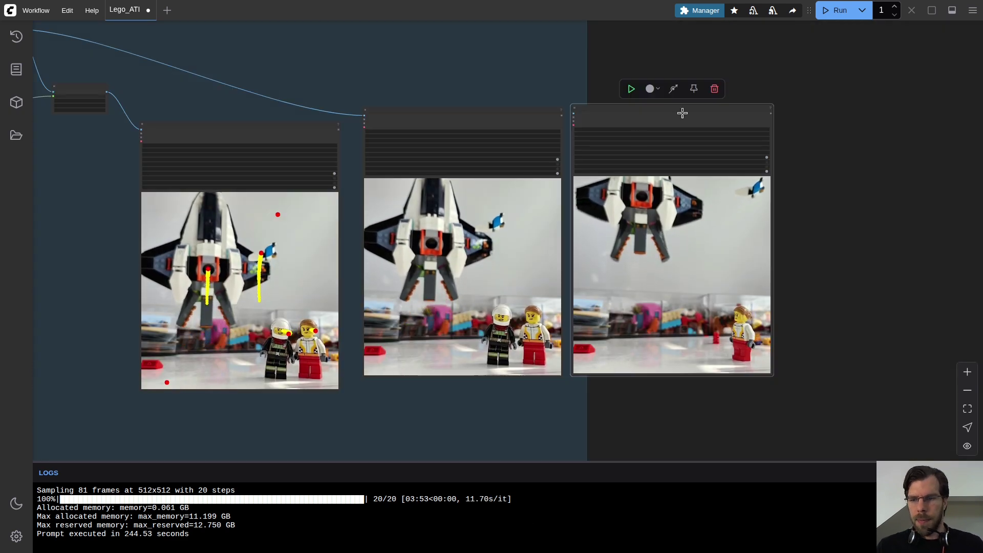
Save the workflow and align the breakdown video output beside the final ATI render
{"action": "scroll", "coordinate": [666, 195], "scroll_direction": "up", "scroll_amount": 3}
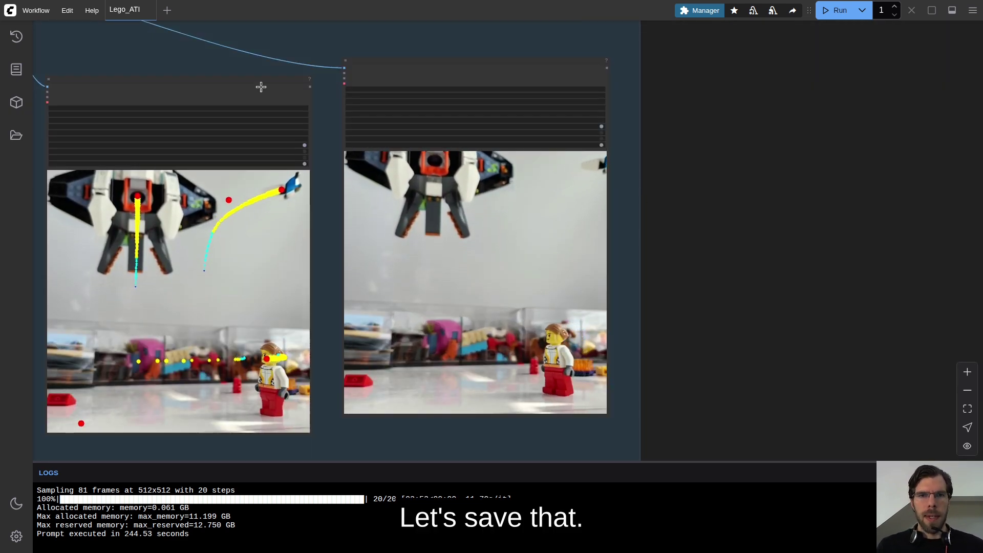
{"action": "key", "text": "ctrl+s"}
{"action": "left_click", "coordinate": [272, 76]}
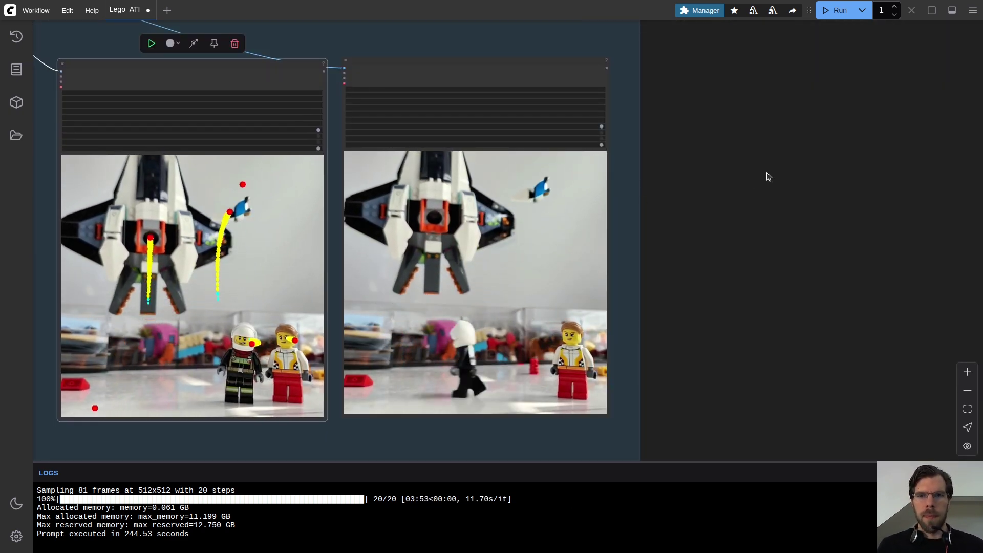
Load ATI_00002.mp4 from the lego output folder into the Load Video node of the masking group
{"action": "scroll", "coordinate": [688, 183], "scroll_direction": "down", "scroll_amount": 5}
{"action": "left_click_drag", "start_coordinate": [688, 183], "coordinate": [327, 191]}
{"action": "scroll", "coordinate": [548, 166], "scroll_direction": "up", "scroll_amount": 5}
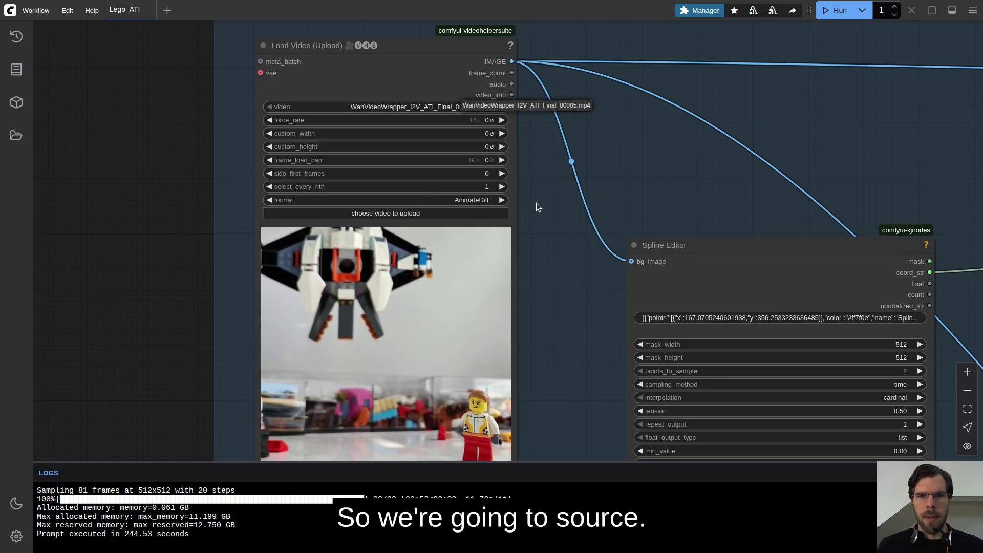
{"action": "left_click", "coordinate": [413, 213]}
{"action": "double_click", "coordinate": [256, 71]}
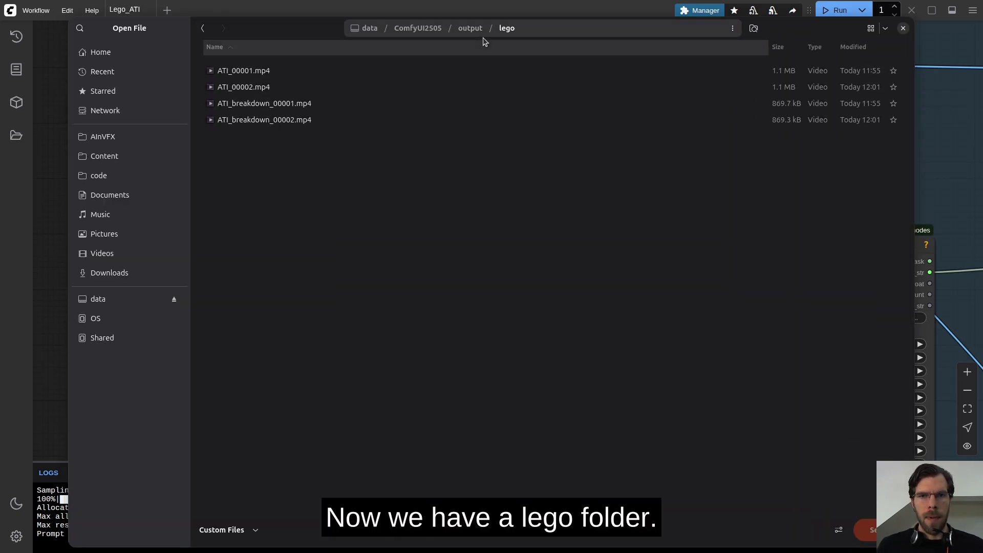
{"action": "double_click", "coordinate": [245, 87]}
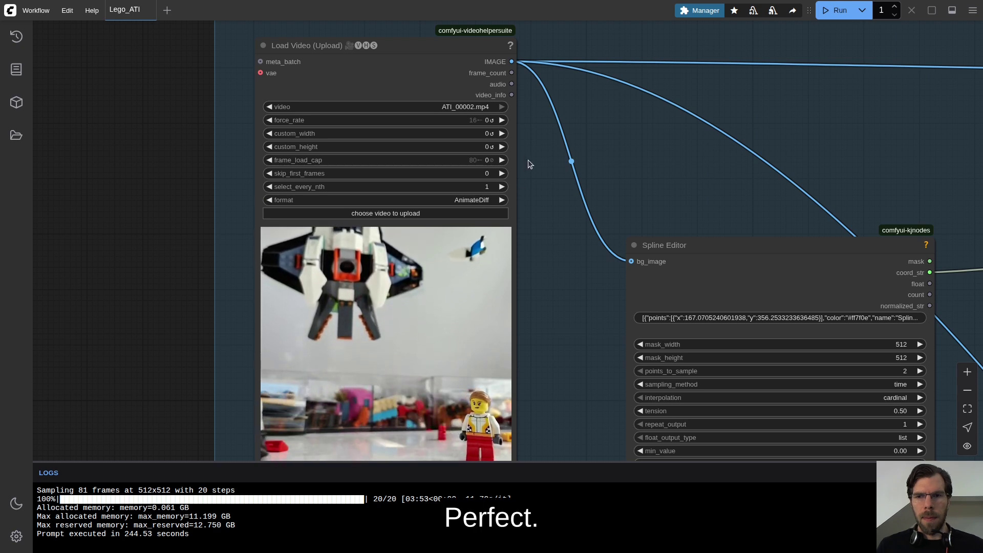
Bypass all nodes in the finished ATI group
{"action": "scroll", "coordinate": [561, 141], "scroll_direction": "down", "scroll_amount": 10}
{"action": "scroll", "coordinate": [696, 265], "scroll_direction": "up", "scroll_amount": 5}
{"action": "scroll", "coordinate": [696, 265], "scroll_direction": "down", "scroll_amount": 5}
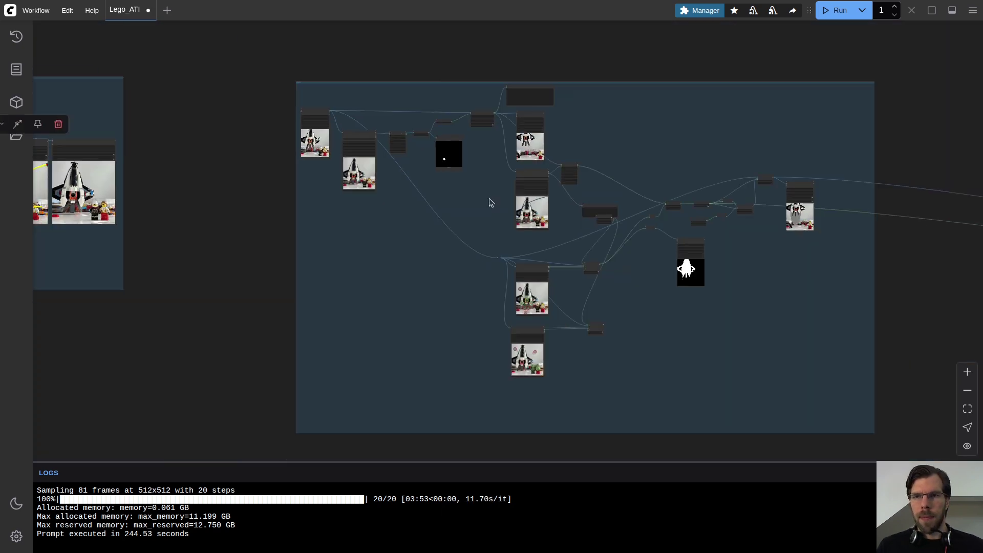
{"action": "left_click_drag", "start_coordinate": [687, 268], "coordinate": [808, 263]}
{"action": "left_click_drag", "start_coordinate": [152, 63], "coordinate": [613, 114]}
{"action": "scroll", "coordinate": [613, 114], "scroll_direction": "up", "scroll_amount": 5}
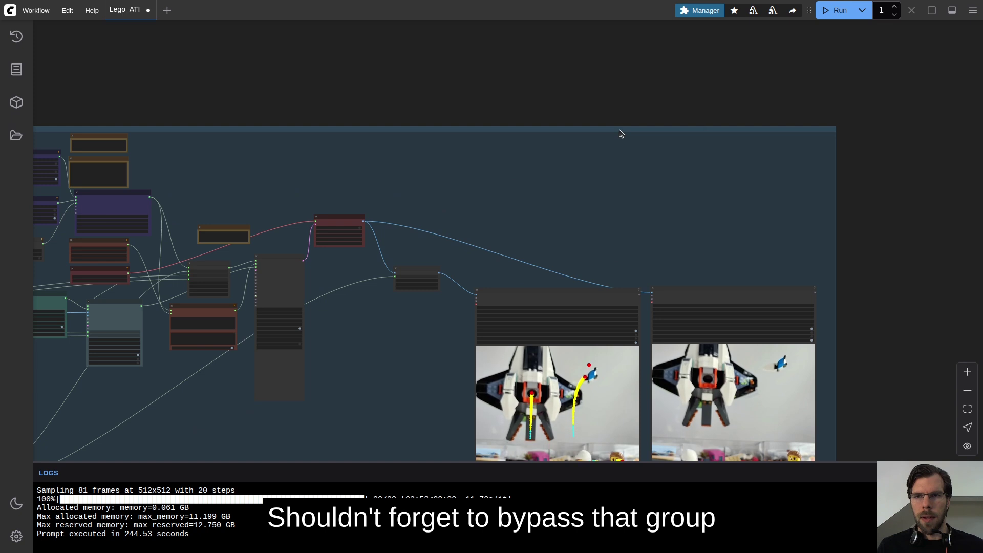
{"action": "right_click", "coordinate": [617, 128]}
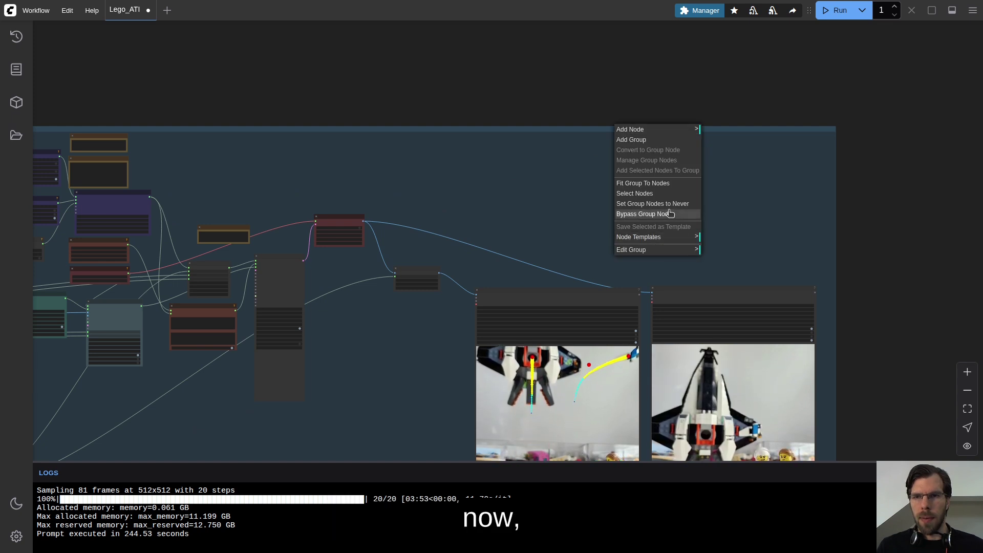
{"action": "left_click", "coordinate": [654, 215]}
Run the workflow to generate the spaceship mask and move the SAM2 model loader between the two Sam2Segmentation nodes
{"action": "scroll", "coordinate": [591, 149], "scroll_direction": "down", "scroll_amount": 5}
{"action": "left_click_drag", "start_coordinate": [618, 161], "coordinate": [319, 101]}
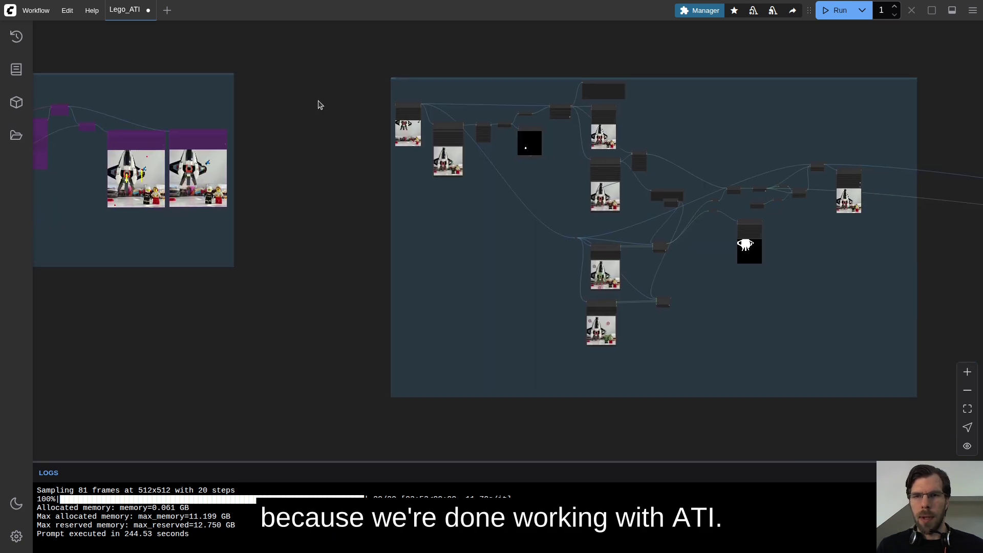
{"action": "left_click_drag", "start_coordinate": [730, 211], "coordinate": [546, 202]}
{"action": "left_click", "coordinate": [333, 242]}
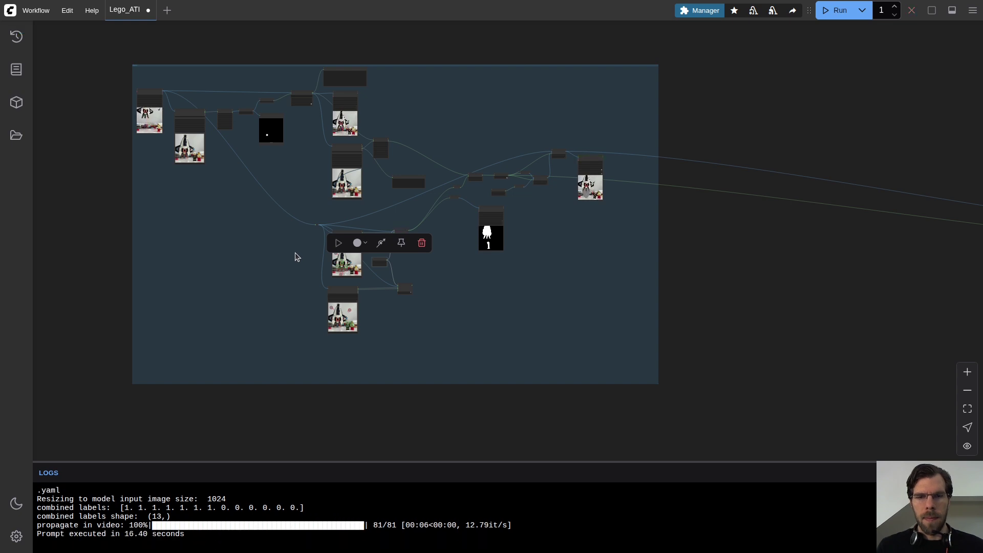
Move the Convert Mask to Image node down beside the spaceship's Sam2Segmentation node
{"action": "scroll", "coordinate": [295, 253], "scroll_direction": "up", "scroll_amount": 10}
{"action": "left_click_drag", "start_coordinate": [681, 249], "coordinate": [440, 273]}
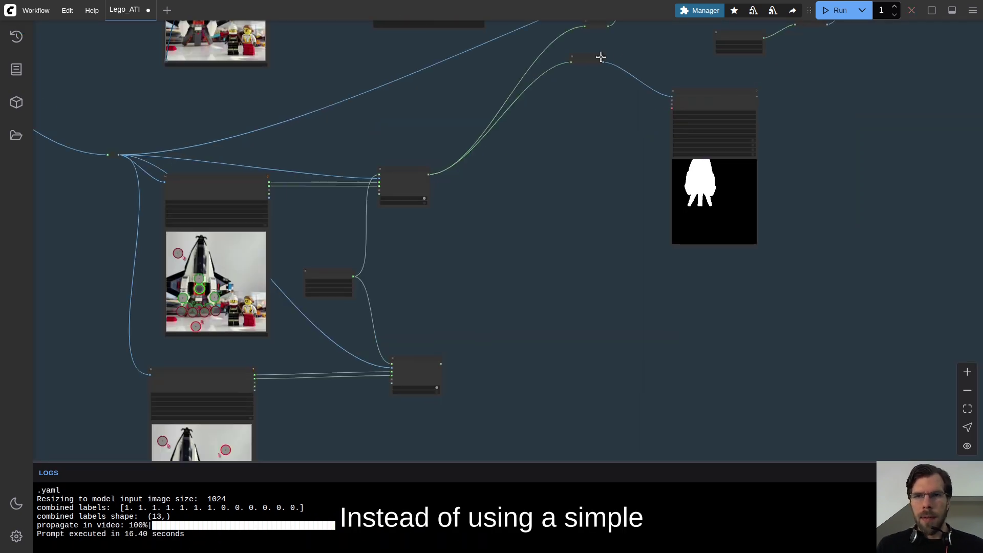
{"action": "left_click", "coordinate": [506, 178]}
{"action": "scroll", "coordinate": [495, 185], "scroll_direction": "up", "scroll_amount": 11}
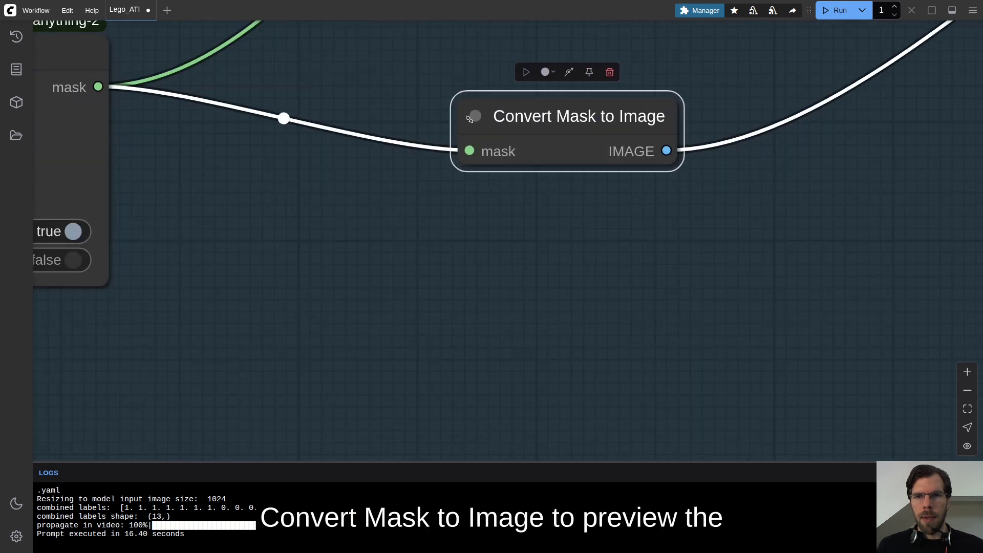
{"action": "scroll", "coordinate": [477, 182], "scroll_direction": "down", "scroll_amount": 5}
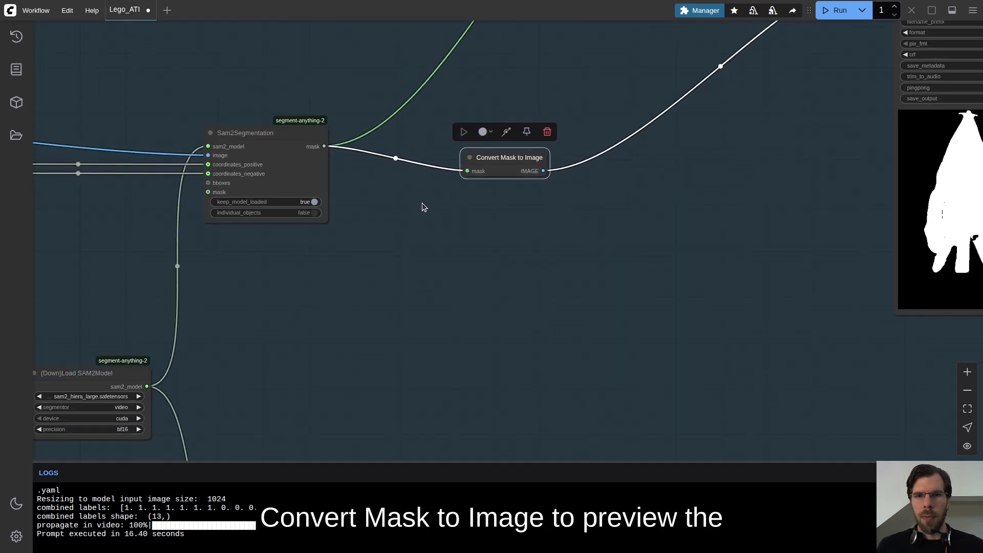
Add an ImageAndMaskPreview node beside the spaceship's Sam2Segmentation node
{"action": "scroll", "coordinate": [436, 216], "scroll_direction": "down", "scroll_amount": 4}
{"action": "double_click", "coordinate": [457, 208]}
{"action": "type", "text": "mask "}
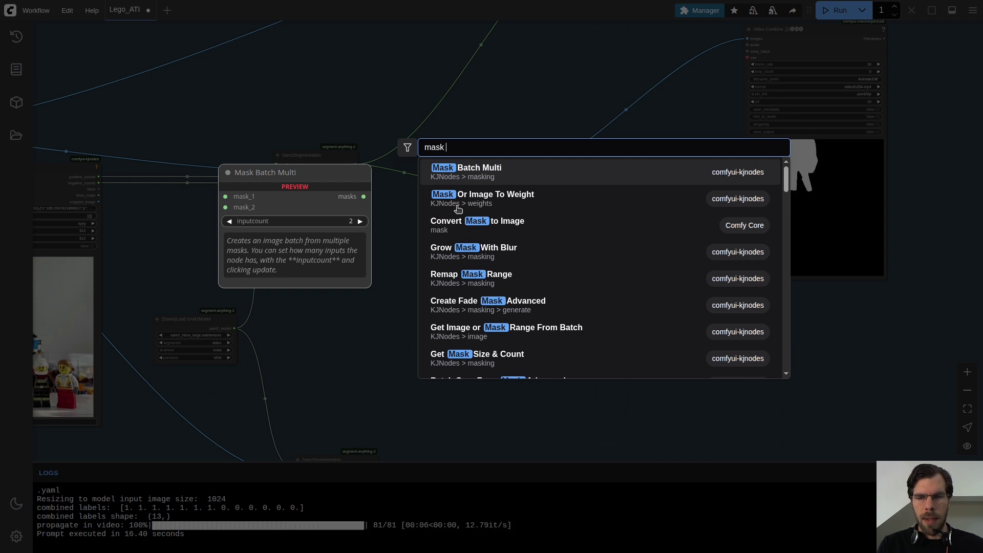
{"action": "type", "text": "prev"}
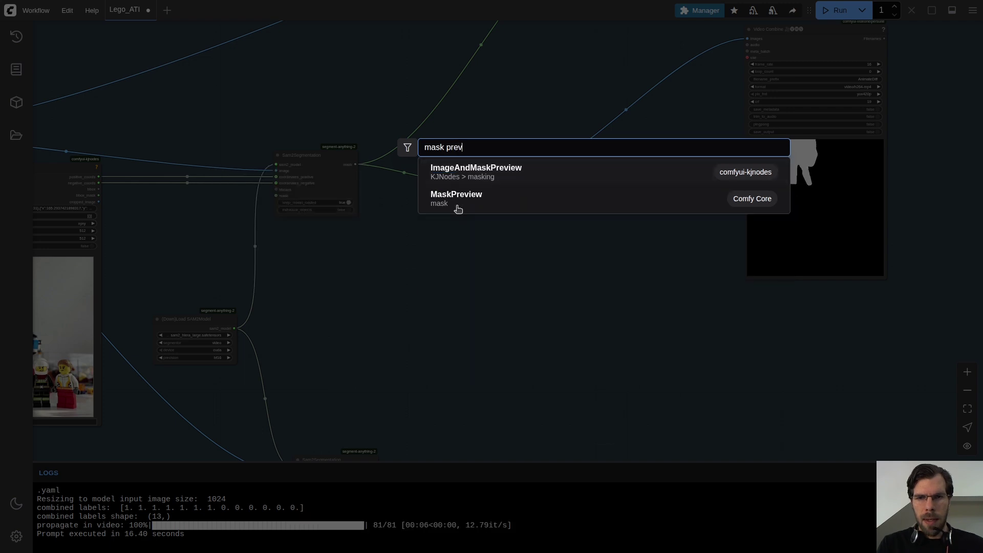
{"action": "left_click", "coordinate": [468, 172]}
{"action": "left_click_drag", "start_coordinate": [383, 178], "coordinate": [625, 215]}
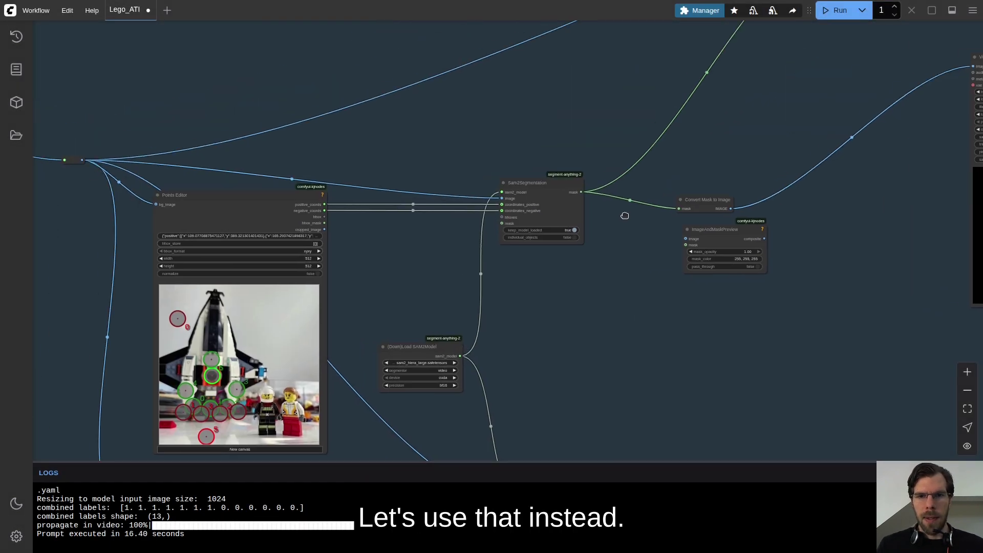
Connect the Load Video image and the spaceship's Sam2Segmentation mask to the ImageAndMaskPreview node
{"action": "scroll", "coordinate": [514, 241], "scroll_direction": "down", "scroll_amount": 3}
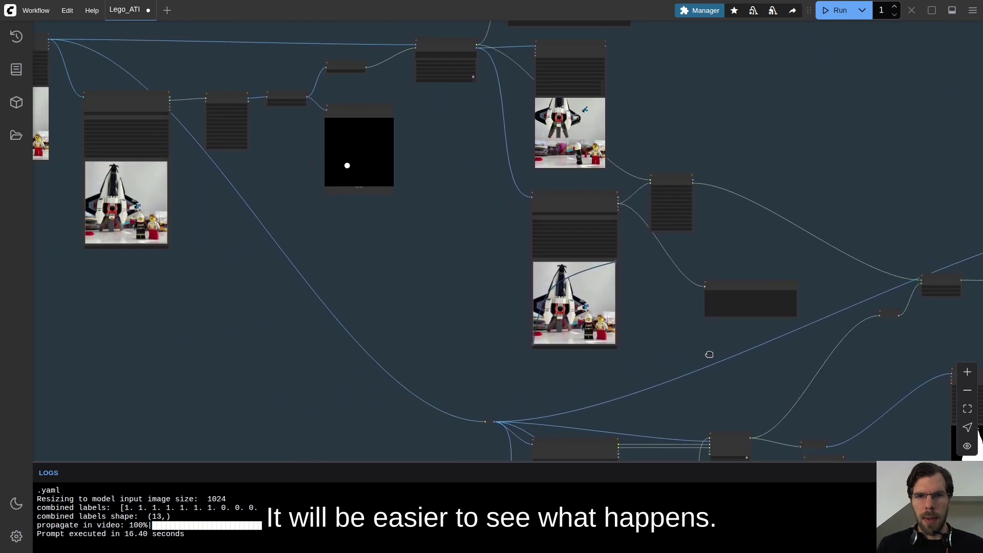
{"action": "left_click_drag", "start_coordinate": [706, 354], "coordinate": [723, 327]}
{"action": "scroll", "coordinate": [413, 285], "scroll_direction": "down", "scroll_amount": 5}
{"action": "scroll", "coordinate": [161, 115], "scroll_direction": "up", "scroll_amount": 10}
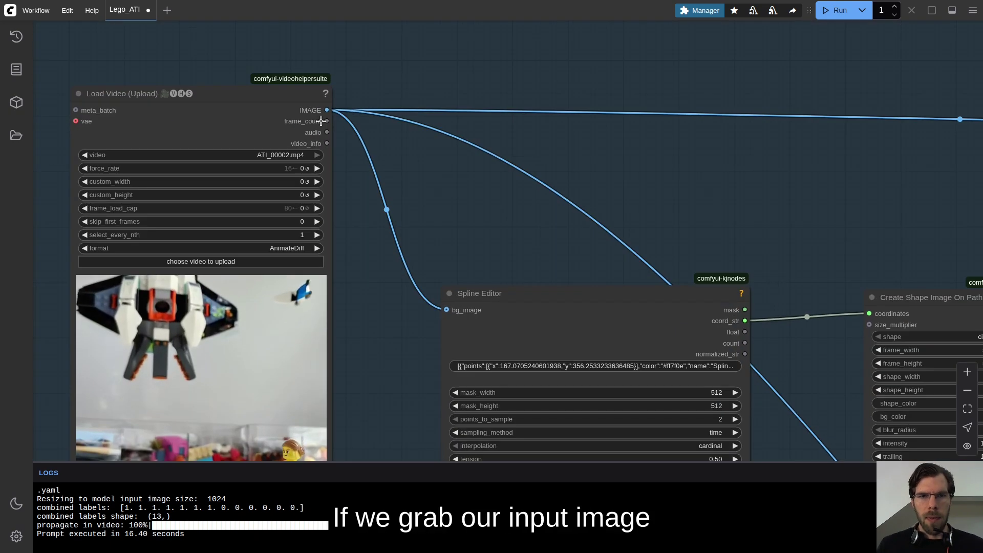
{"action": "scroll", "coordinate": [582, 266], "scroll_direction": "down", "scroll_amount": 5}
{"action": "left_click_drag", "start_coordinate": [320, 110], "coordinate": [555, 217]}
{"action": "scroll", "coordinate": [577, 248], "scroll_direction": "up", "scroll_amount": 5}
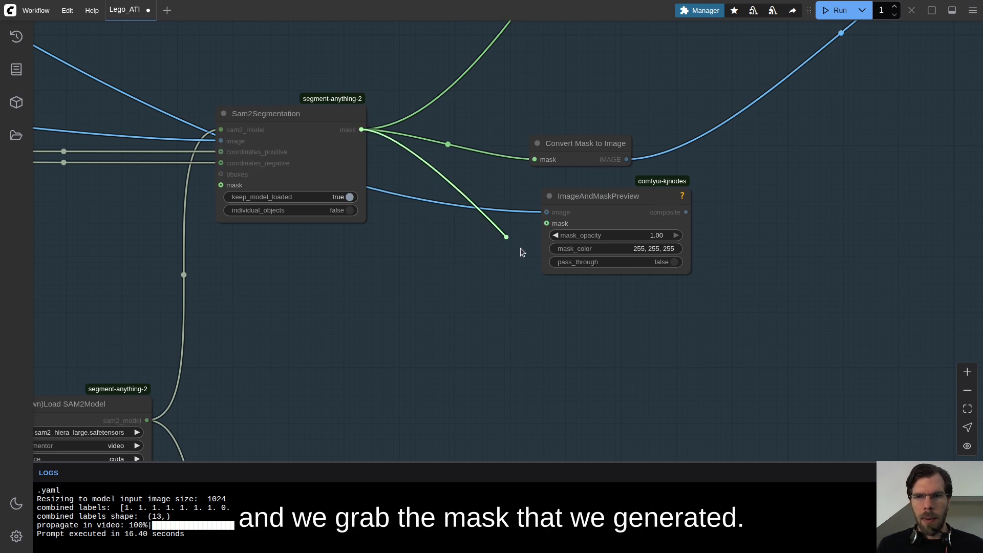
{"action": "left_click_drag", "start_coordinate": [555, 224], "coordinate": [555, 224]}
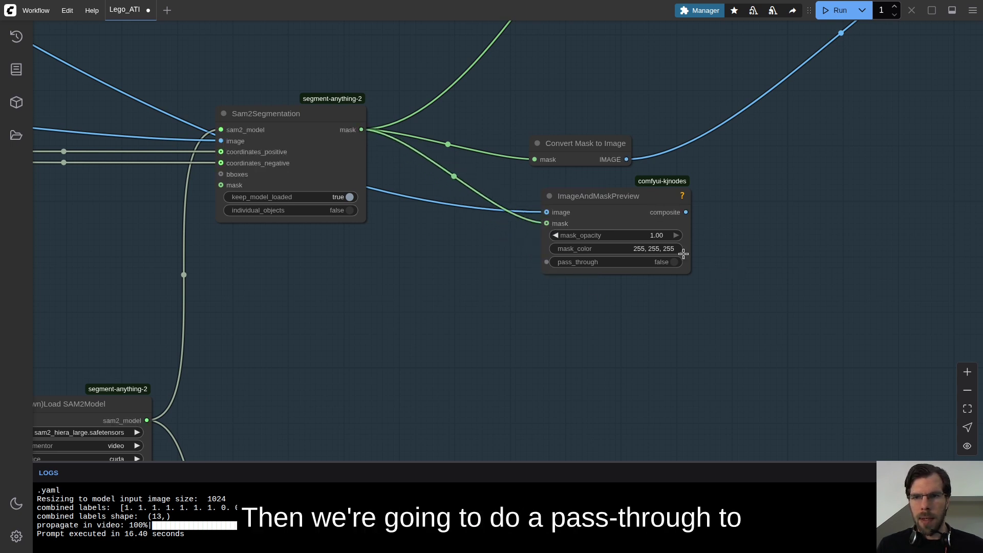
Enable pass_through on the ImageAndMaskPreview node and set its mask_color to 255, 0, 0
{"action": "left_click_drag", "start_coordinate": [676, 230], "coordinate": [669, 256]}
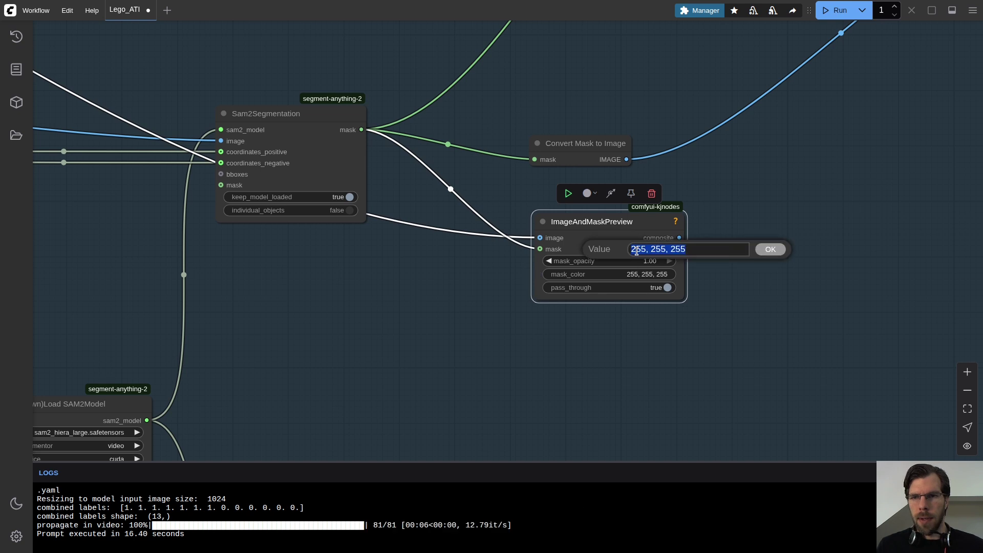
{"action": "double_click", "coordinate": [636, 250]}
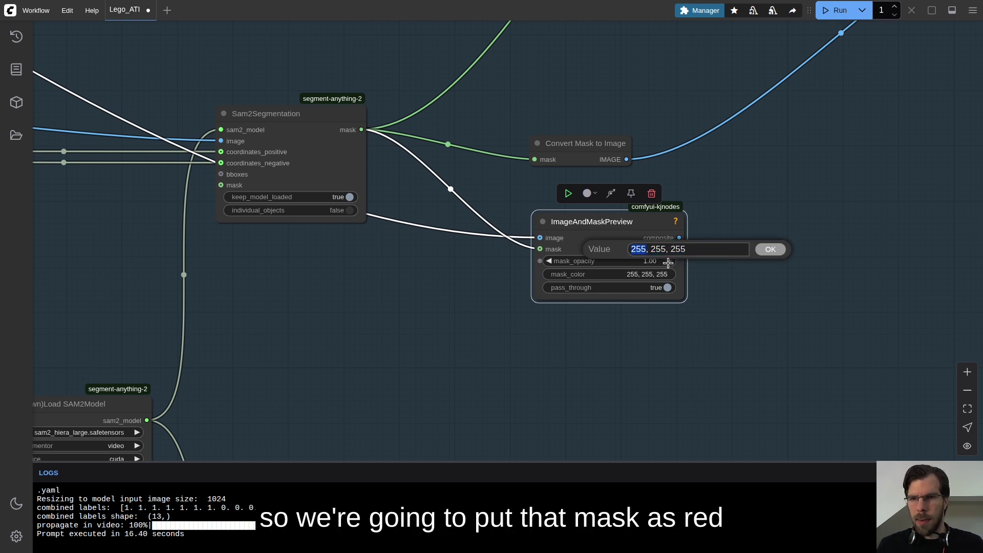
{"action": "double_click", "coordinate": [660, 249]}
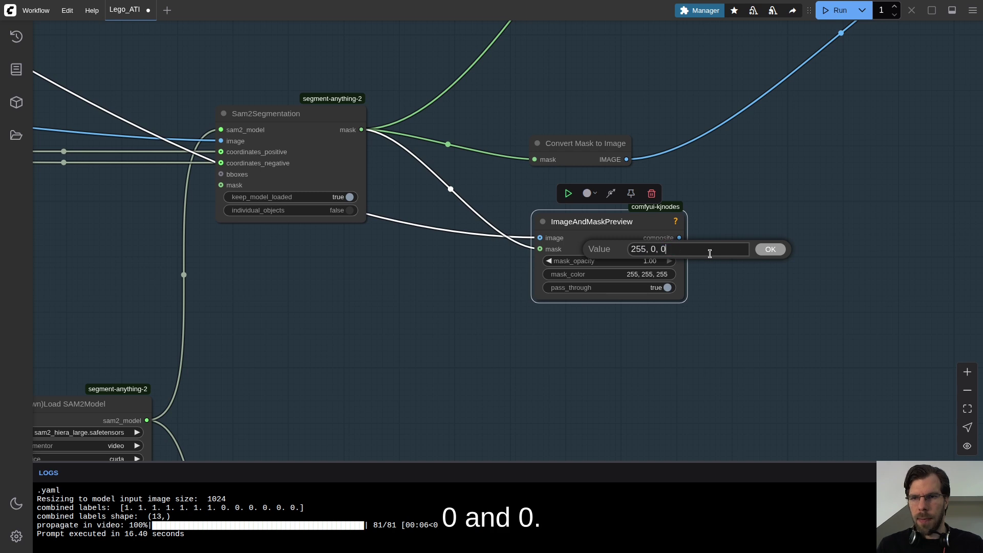
{"action": "left_click", "coordinate": [769, 250]}
Feed the preview composite into the mask Video Combine node placed beside it, and delete the Convert Mask to Image node
{"action": "scroll", "coordinate": [680, 237], "scroll_direction": "down", "scroll_amount": 10}
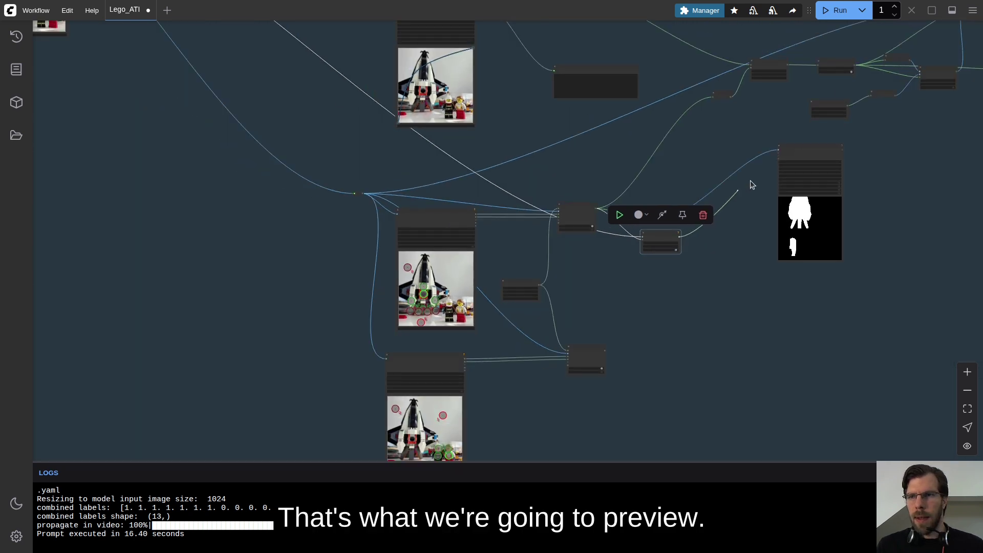
{"action": "left_click_drag", "start_coordinate": [803, 161], "coordinate": [717, 236]}
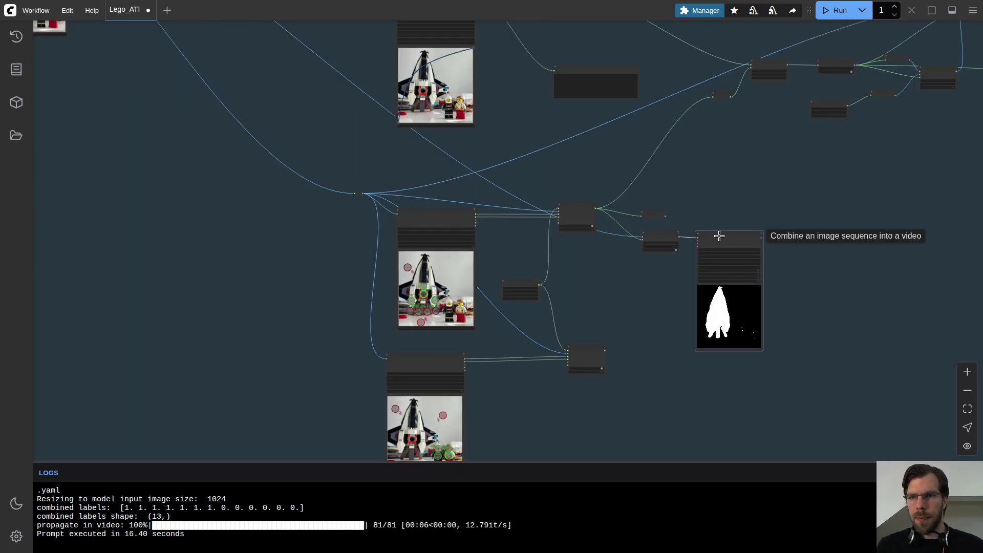
{"action": "left_click", "coordinate": [654, 215]}
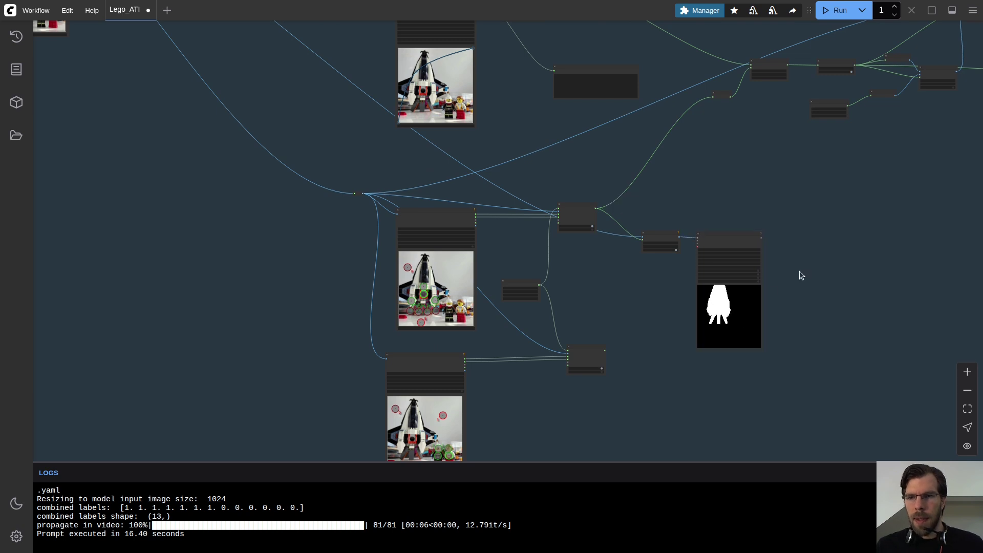
Duplicate the spaceship's ImageAndMaskPreview and Video Combine nodes and wire the copies to the Lego people's Sam2Segmentation mask and the loaded video image
{"action": "scroll", "coordinate": [802, 276], "scroll_direction": "up", "scroll_amount": 8}
{"action": "left_click_drag", "start_coordinate": [769, 277], "coordinate": [482, 47]}
{"action": "left_click_drag", "start_coordinate": [787, 91], "coordinate": [756, 251]}
{"action": "left_click_drag", "start_coordinate": [623, 221], "coordinate": [648, 99]}
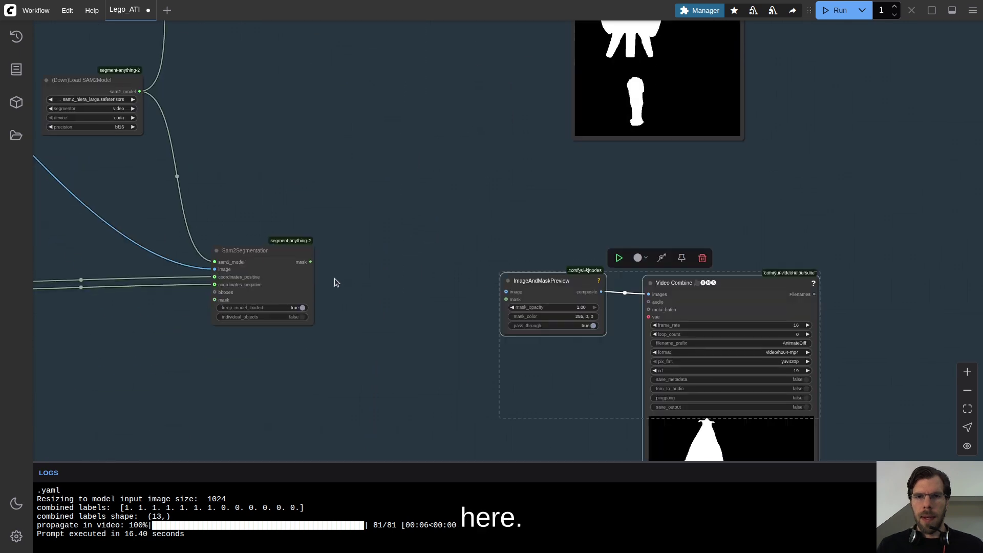
{"action": "left_click", "coordinate": [328, 270]}
{"action": "left_click_drag", "start_coordinate": [513, 301], "coordinate": [507, 300]}
{"action": "scroll", "coordinate": [510, 295], "scroll_direction": "down", "scroll_amount": 8}
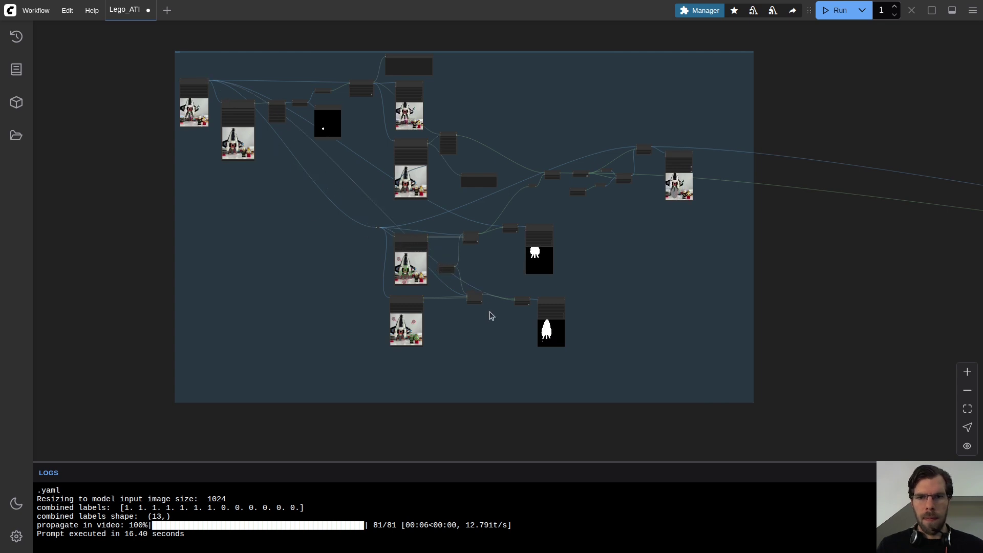
Feed the image inputs of both ImageAndMaskPreview nodes from the reroute node instead of directly from the Load Video node
{"action": "scroll", "coordinate": [438, 267], "scroll_direction": "up", "scroll_amount": 5}
{"action": "scroll", "coordinate": [371, 227], "scroll_direction": "up", "scroll_amount": 8}
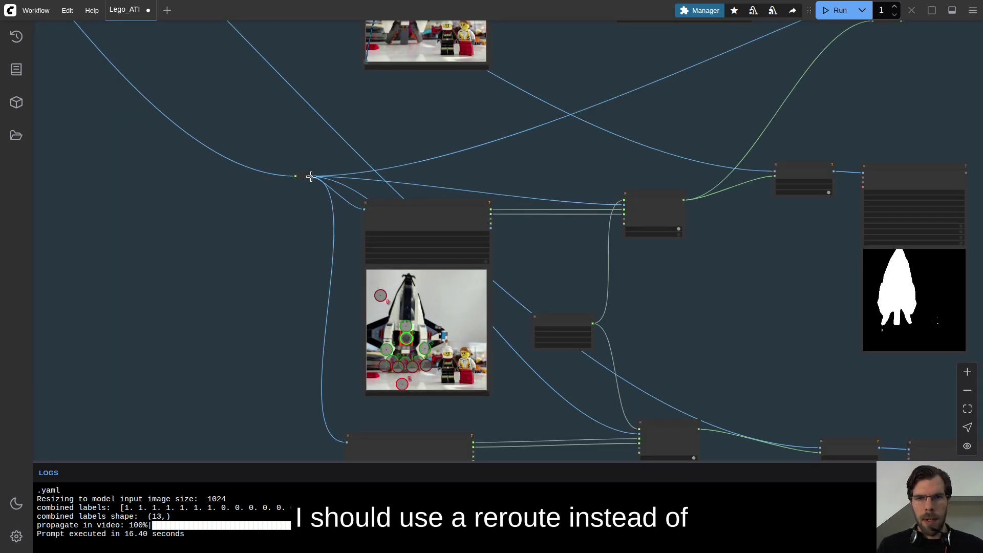
{"action": "scroll", "coordinate": [308, 176], "scroll_direction": "up", "scroll_amount": 8}
{"action": "scroll", "coordinate": [308, 177], "scroll_direction": "down", "scroll_amount": 18}
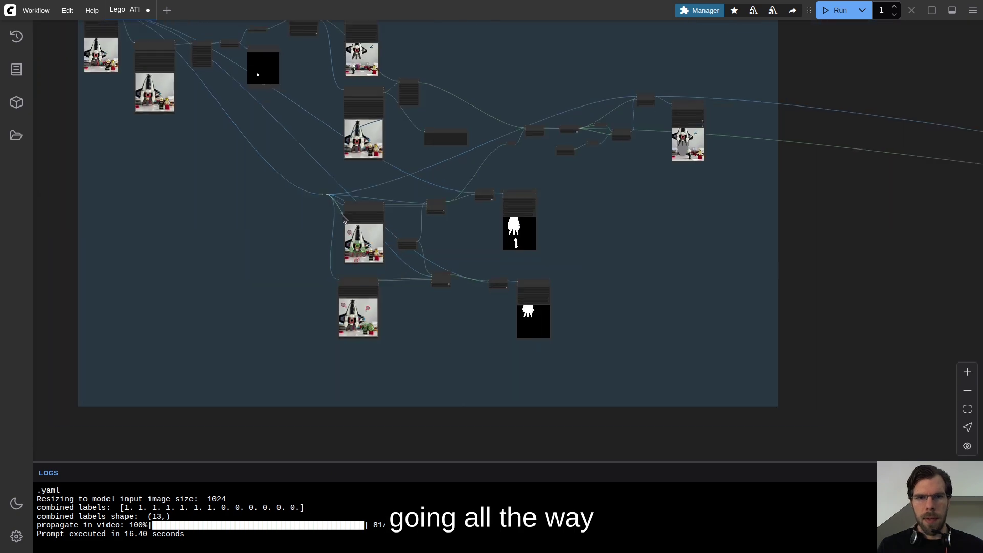
{"action": "scroll", "coordinate": [340, 215], "scroll_direction": "up", "scroll_amount": 8}
{"action": "left_click", "coordinate": [735, 169]}
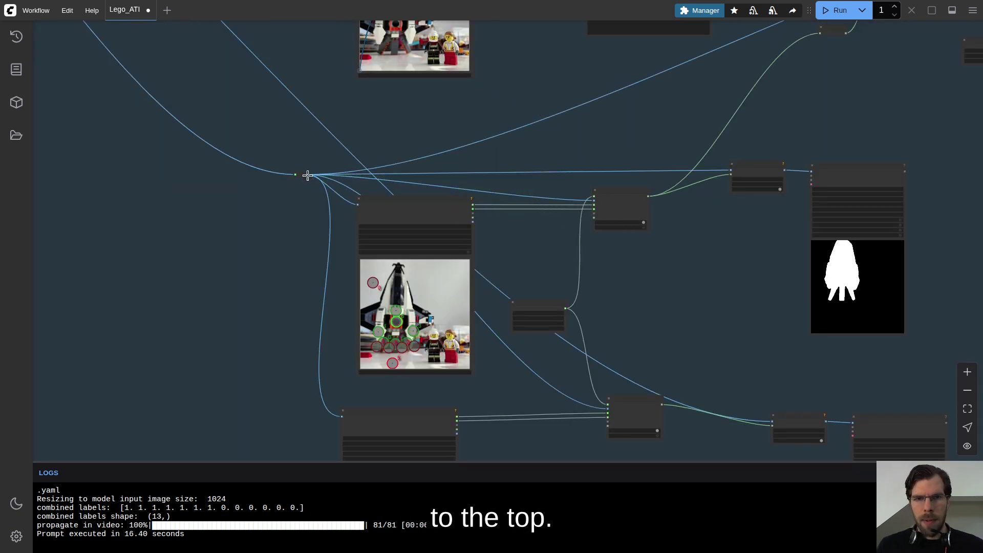
{"action": "scroll", "coordinate": [793, 430], "scroll_direction": "up", "scroll_amount": 10}
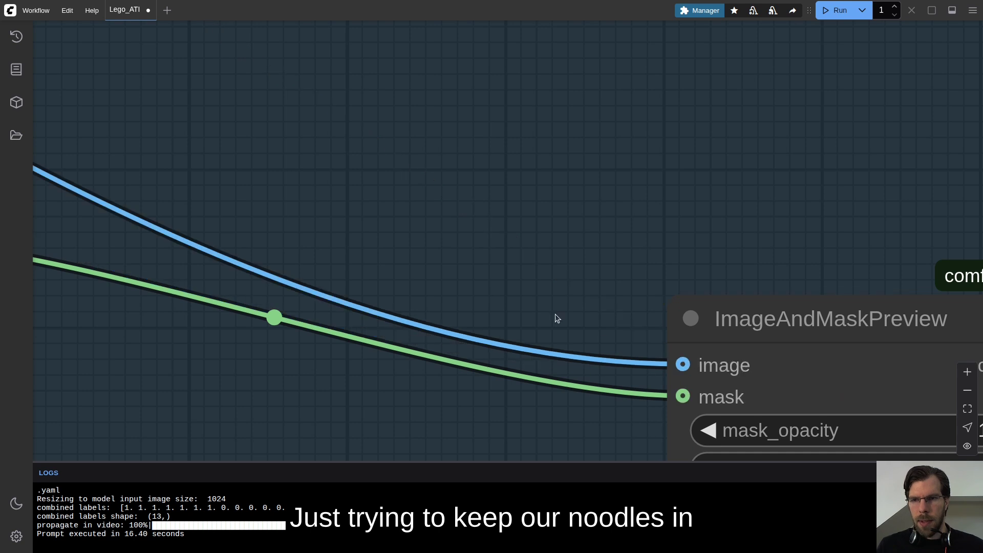
{"action": "scroll", "coordinate": [606, 341], "scroll_direction": "down", "scroll_amount": 15}
{"action": "left_click_drag", "start_coordinate": [250, 115], "coordinate": [231, 93]}
Run the workflow and examine the red mask overlays on the Lego people and spaceship previews
{"action": "left_click", "coordinate": [838, 12]}
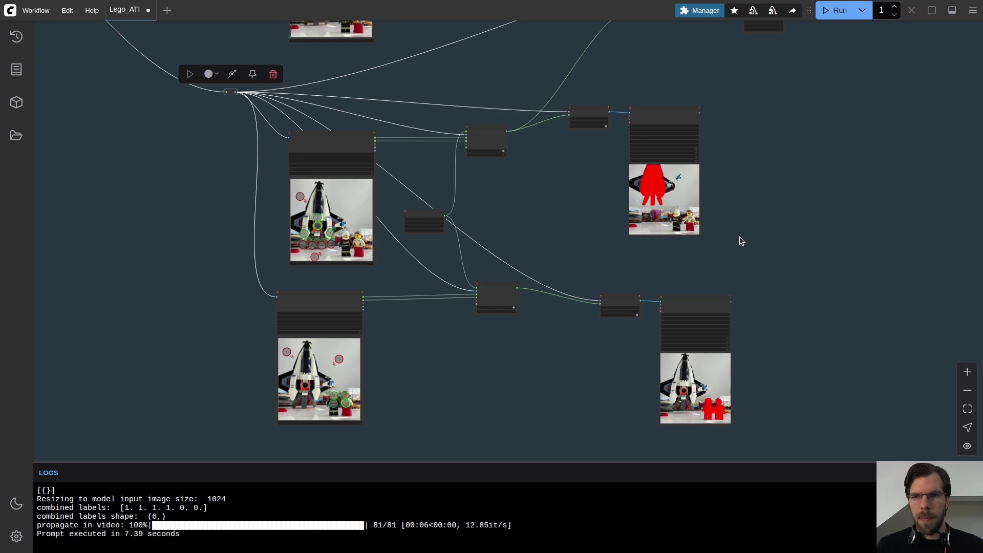
{"action": "scroll", "coordinate": [717, 437], "scroll_direction": "up", "scroll_amount": 10}
{"action": "scroll", "coordinate": [717, 435], "scroll_direction": "down", "scroll_amount": 5}
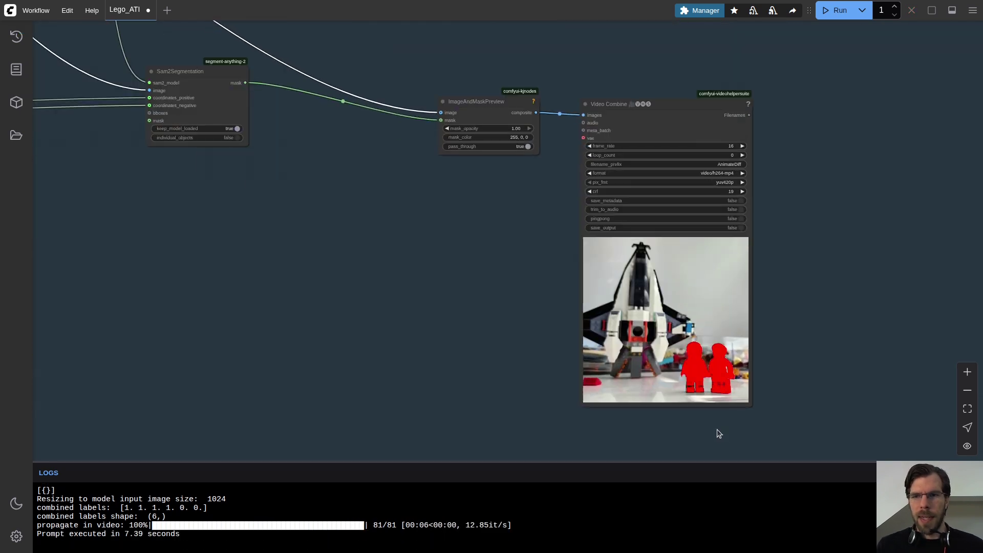
{"action": "left_click_drag", "start_coordinate": [661, 102], "coordinate": [665, 82]}
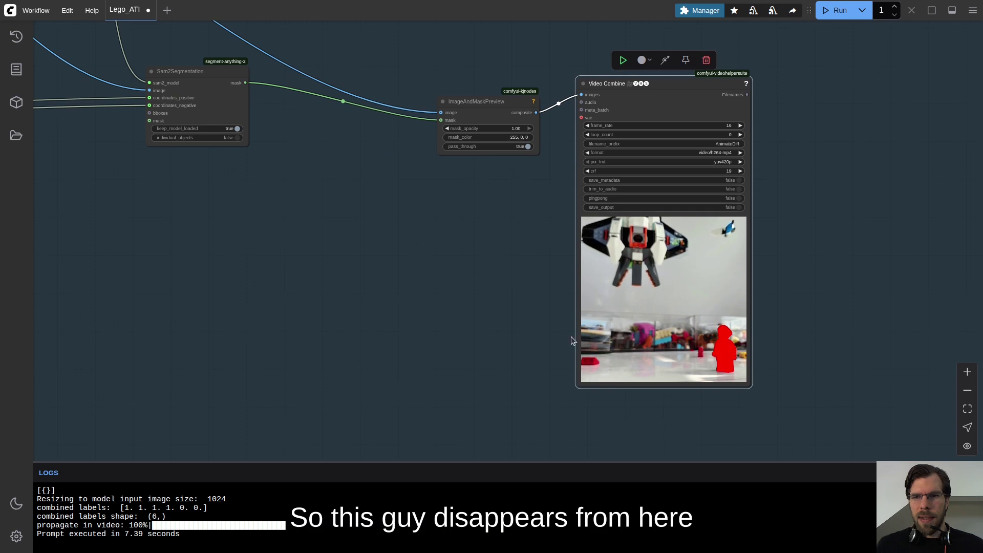
{"action": "left_click_drag", "start_coordinate": [403, 161], "coordinate": [435, 444]}
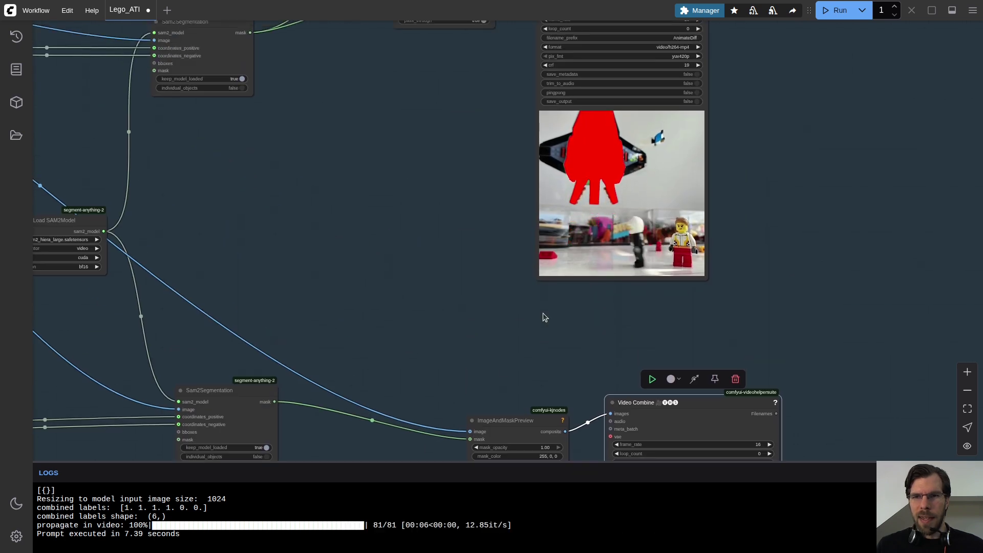
{"action": "scroll", "coordinate": [415, 226], "scroll_direction": "down", "scroll_amount": 9}
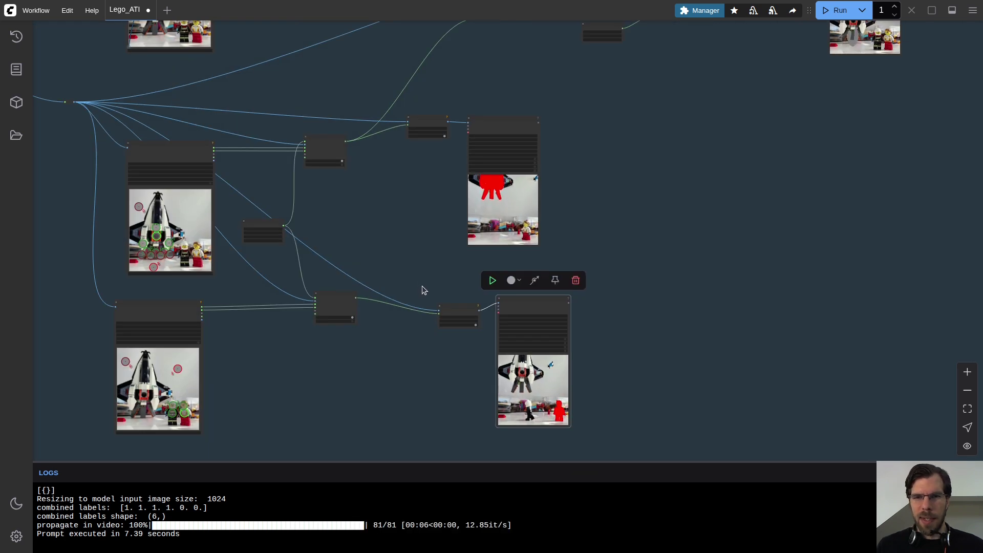
Move the Lego people's ImageAndMaskPreview and Video Combine nodes up closer to the spaceship's preview nodes
{"action": "left_click_drag", "start_coordinate": [448, 307], "coordinate": [386, 270]}
{"action": "left_click_drag", "start_coordinate": [531, 312], "coordinate": [497, 279]}
{"action": "left_click_drag", "start_coordinate": [285, 288], "coordinate": [441, 198]}
Switch the SAM2 model loader to sam2.1_hiera_base_plus.safetensors and rerun the workflow to check both mask overlays
{"action": "scroll", "coordinate": [410, 281], "scroll_direction": "up", "scroll_amount": 8}
{"action": "left_click_drag", "start_coordinate": [420, 127], "coordinate": [355, 362]}
{"action": "left_click_drag", "start_coordinate": [610, 118], "coordinate": [710, 255]}
{"action": "scroll", "coordinate": [520, 280], "scroll_direction": "up", "scroll_amount": 3}
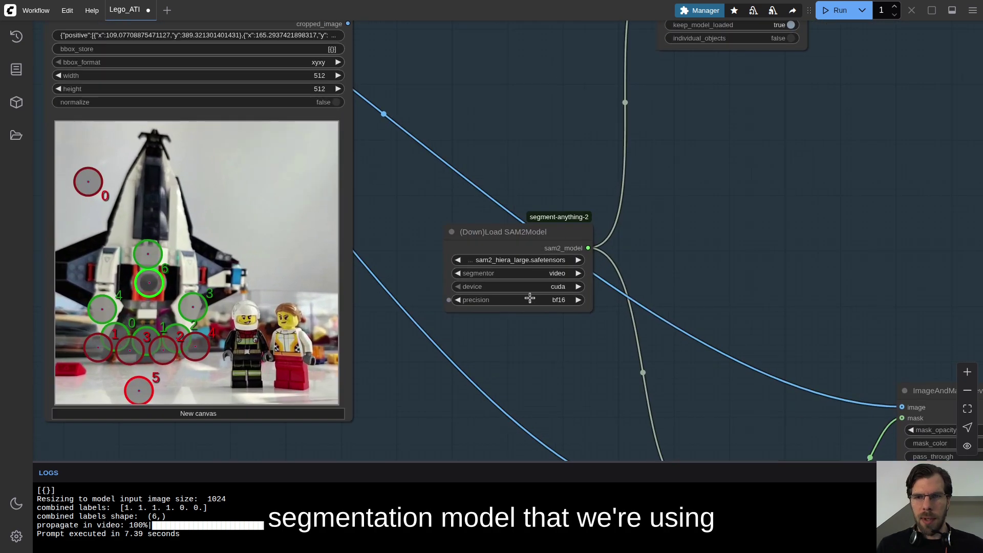
{"action": "left_click", "coordinate": [531, 261]}
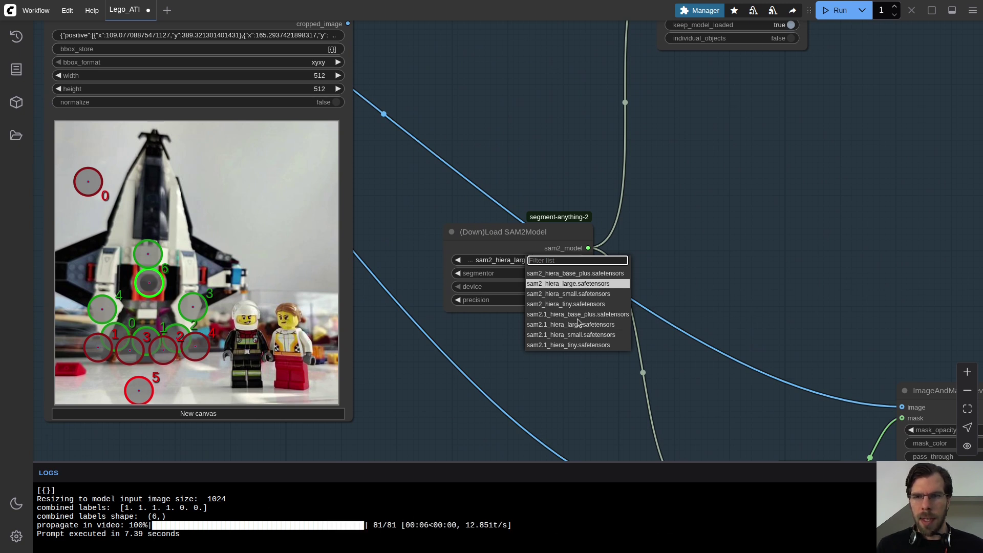
{"action": "left_click", "coordinate": [552, 320]}
{"action": "left_click", "coordinate": [832, 12]}
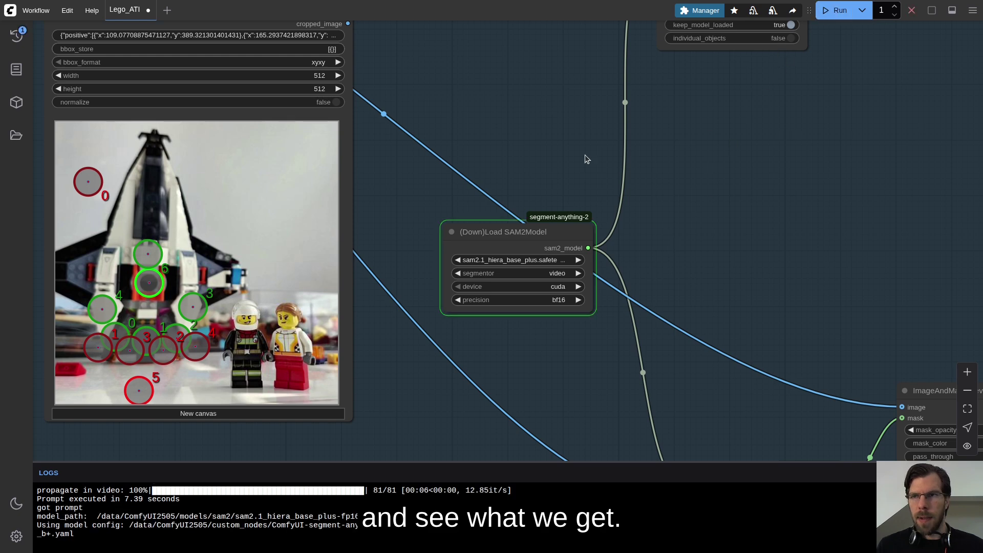
{"action": "scroll", "coordinate": [746, 182], "scroll_direction": "down", "scroll_amount": 10}
{"action": "left_click_drag", "start_coordinate": [746, 181], "coordinate": [475, 194]}
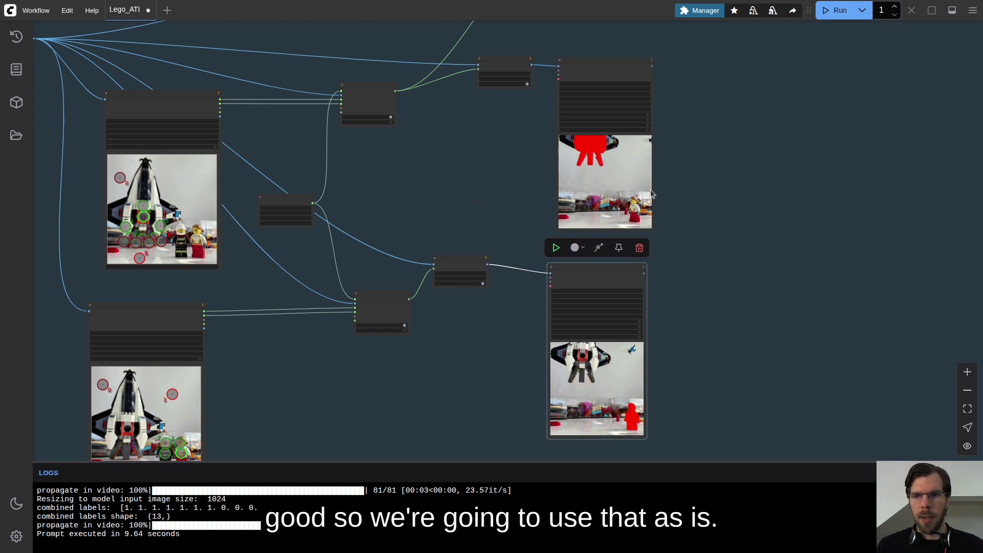
Move the InvertMask node farther away from the MaskComposite node it feeds
{"action": "scroll", "coordinate": [714, 128], "scroll_direction": "up", "scroll_amount": 10}
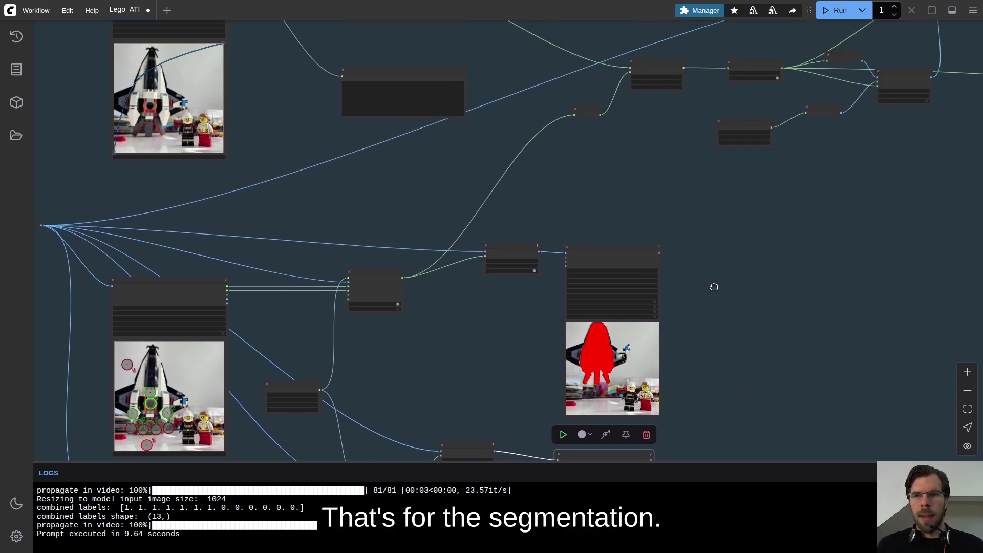
{"action": "scroll", "coordinate": [554, 179], "scroll_direction": "up", "scroll_amount": 5}
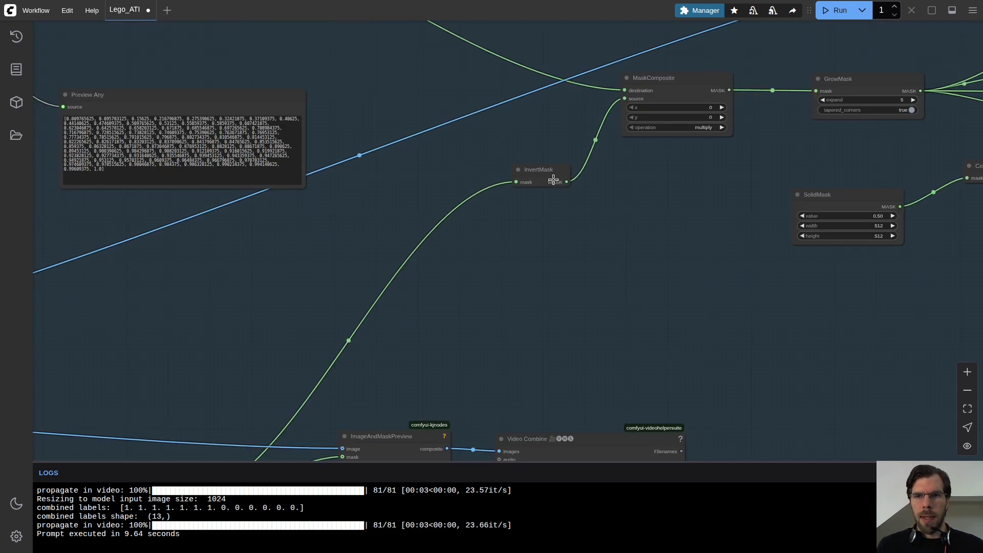
{"action": "scroll", "coordinate": [546, 171], "scroll_direction": "down", "scroll_amount": 4}
{"action": "left_click_drag", "start_coordinate": [546, 171], "coordinate": [502, 203]}
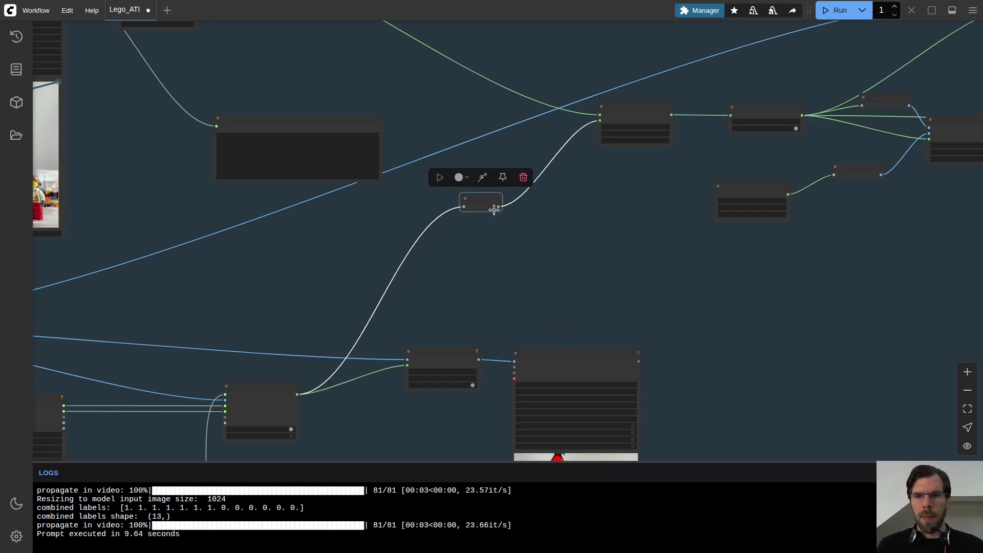
Duplicate the first Spline Editor's Create Shape Image On Path node with its coordinates connection kept, and place the copy below the original
{"action": "scroll", "coordinate": [577, 251], "scroll_direction": "down", "scroll_amount": 3}
{"action": "left_click_drag", "start_coordinate": [577, 250], "coordinate": [577, 48]}
{"action": "left_click_drag", "start_coordinate": [654, 254], "coordinate": [537, 222]}
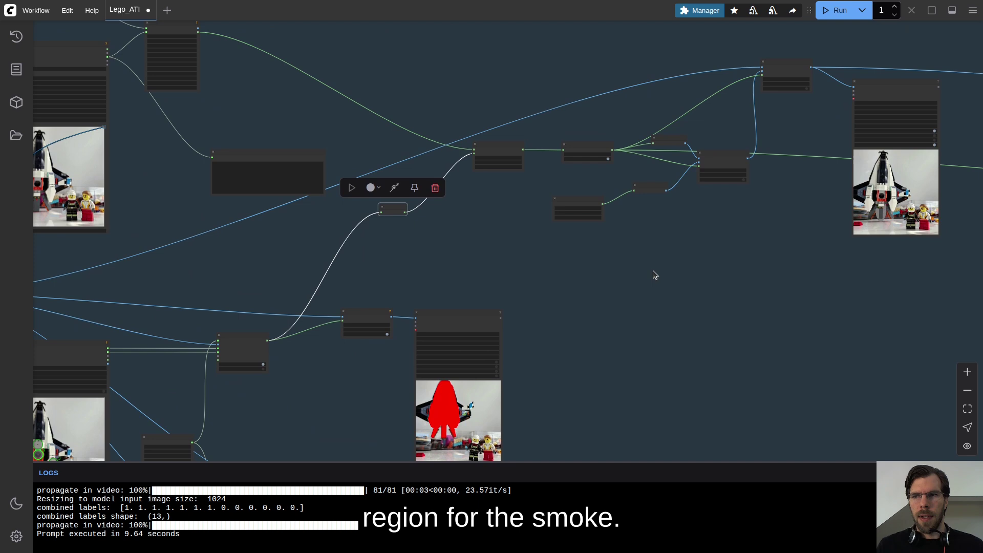
{"action": "left_click_drag", "start_coordinate": [453, 108], "coordinate": [443, 165]}
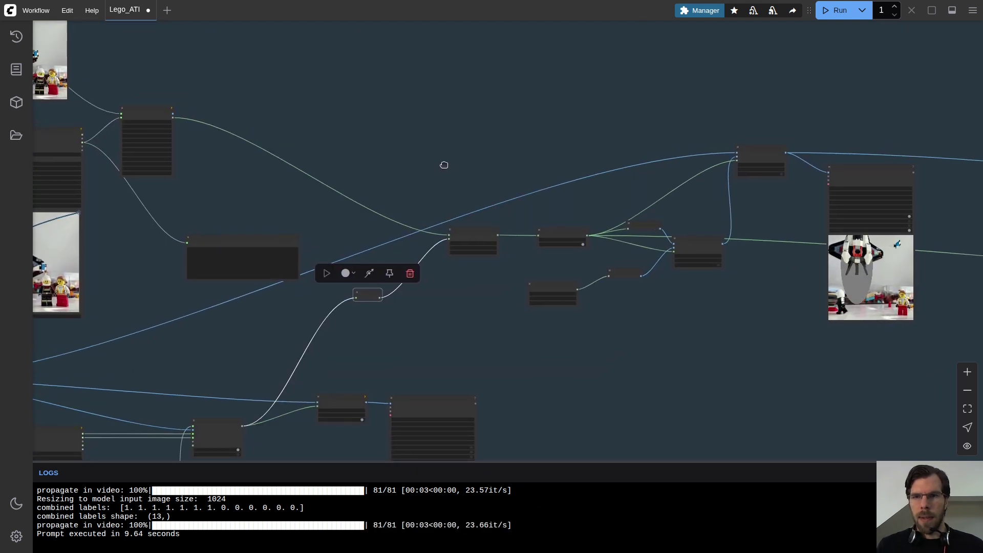
{"action": "left_click_drag", "start_coordinate": [351, 161], "coordinate": [586, 156]}
{"action": "left_click_drag", "start_coordinate": [437, 51], "coordinate": [608, 160]}
{"action": "left_click_drag", "start_coordinate": [293, 184], "coordinate": [590, 210]}
{"action": "scroll", "coordinate": [391, 200], "scroll_direction": "up", "scroll_amount": 5}
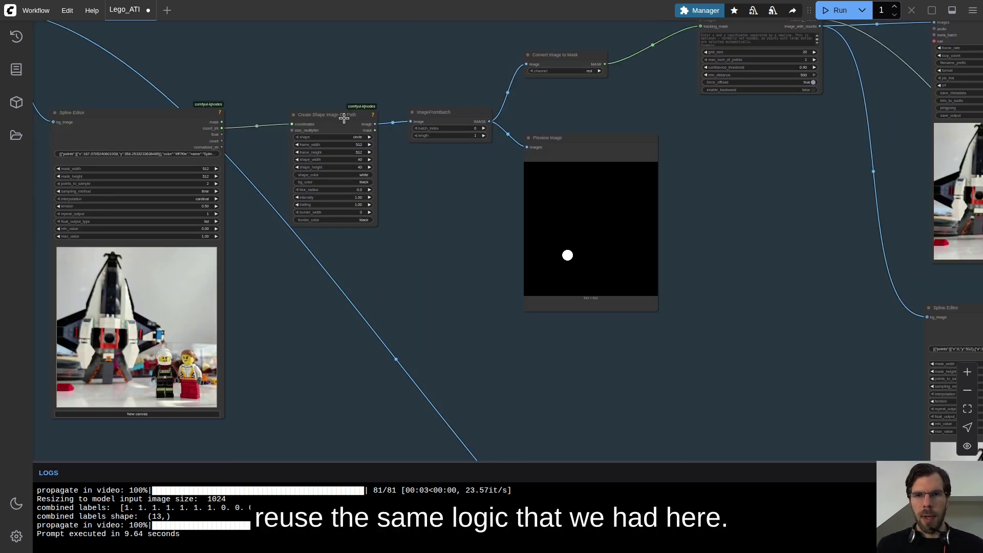
{"action": "left_click", "coordinate": [290, 151]}
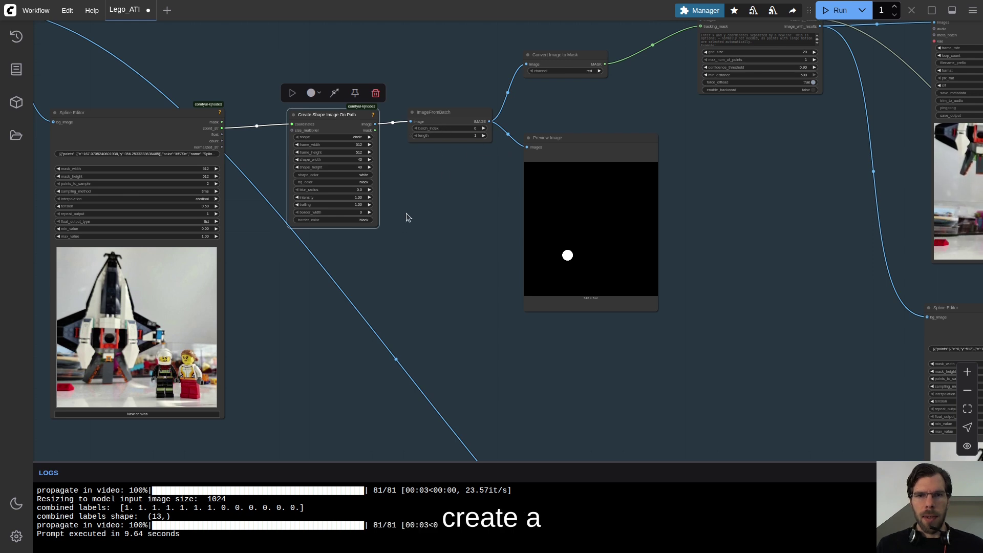
{"action": "key", "text": "ctrl+shift+v"}
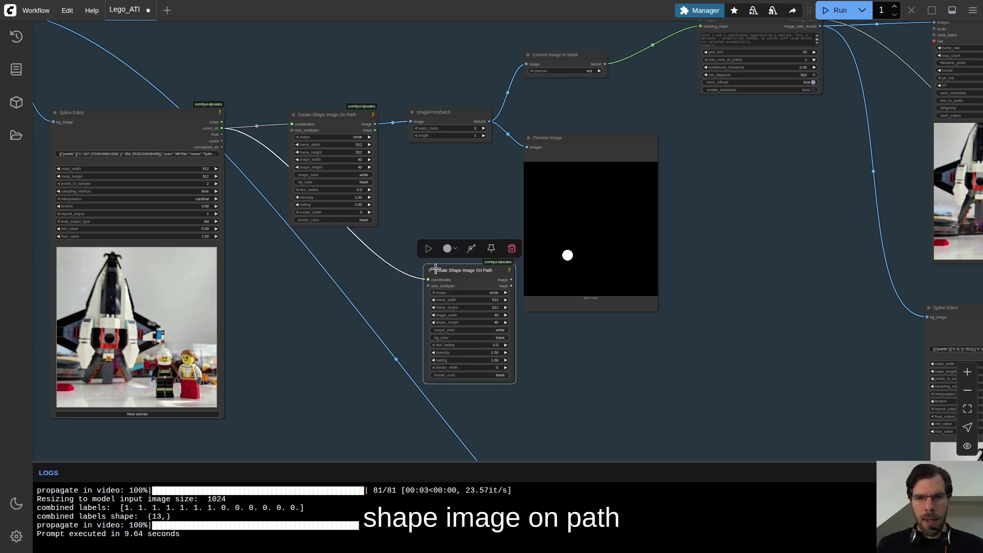
{"action": "left_click_drag", "start_coordinate": [310, 265], "coordinate": [454, 245]}
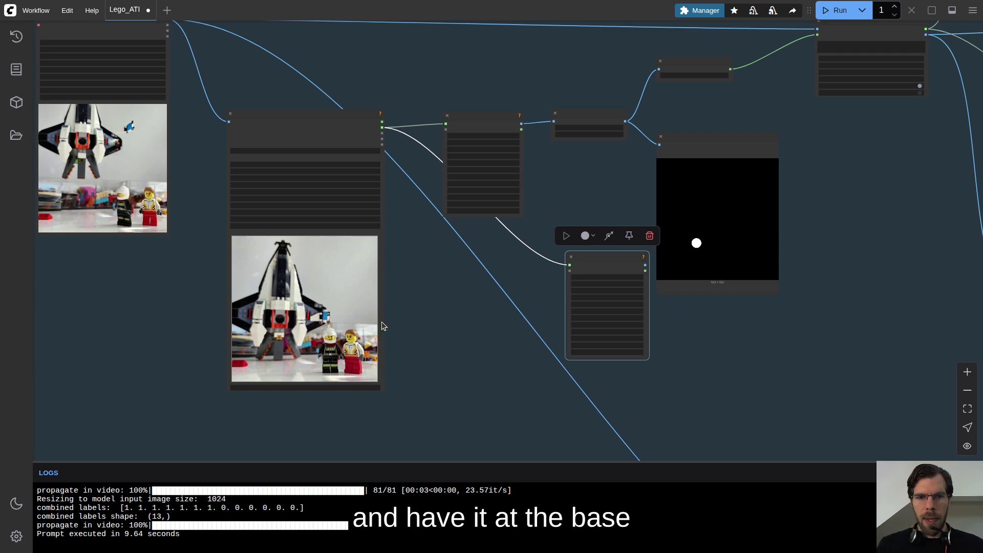
Set shape_width to 600 and shape_height to 400 on the duplicated Create Shape Image On Path node
{"action": "scroll", "coordinate": [387, 320], "scroll_direction": "up", "scroll_amount": 5}
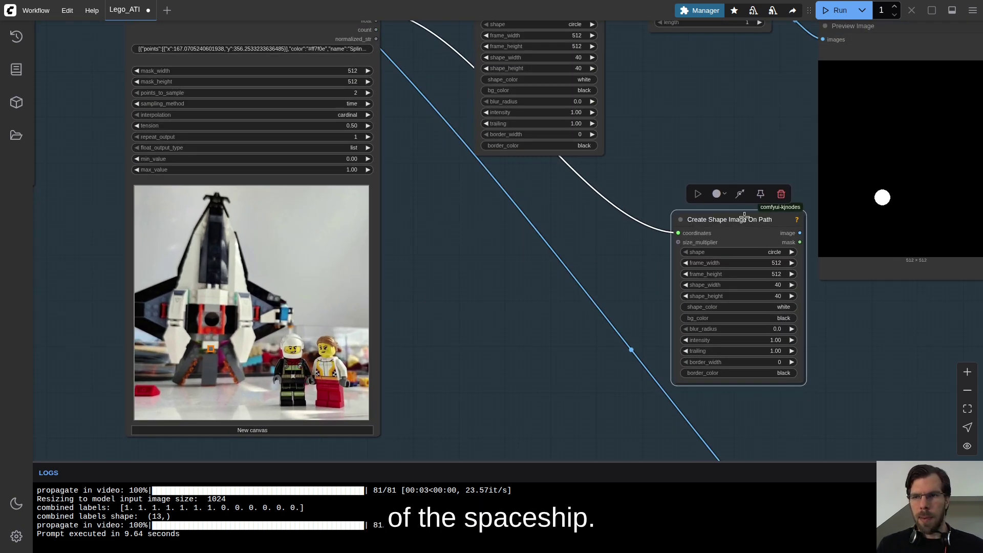
{"action": "scroll", "coordinate": [644, 211], "scroll_direction": "down", "scroll_amount": 3}
{"action": "scroll", "coordinate": [651, 218], "scroll_direction": "up", "scroll_amount": 4}
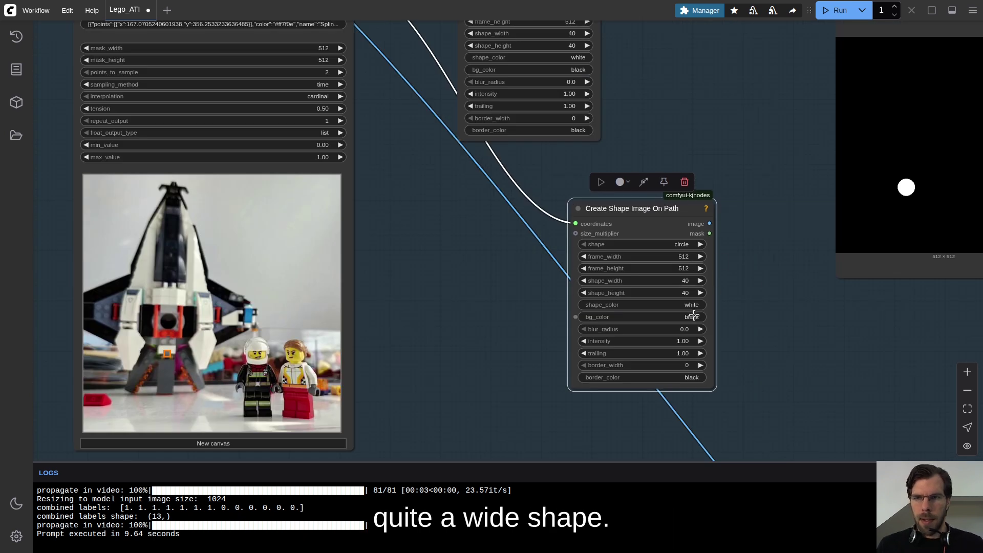
{"action": "left_click", "coordinate": [687, 279]}
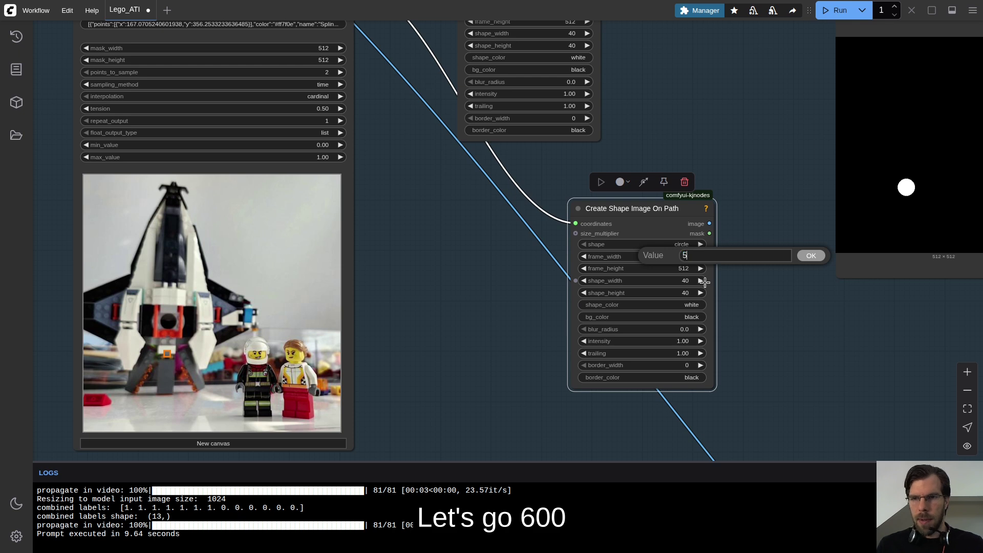
{"action": "type", "text": "600"}
{"action": "key", "text": "Return"}
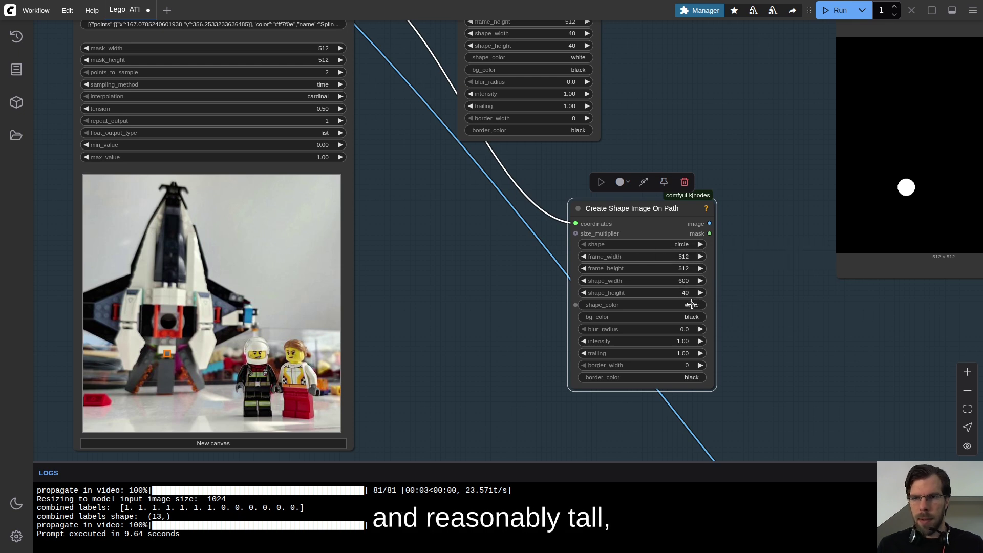
{"action": "left_click", "coordinate": [684, 293]}
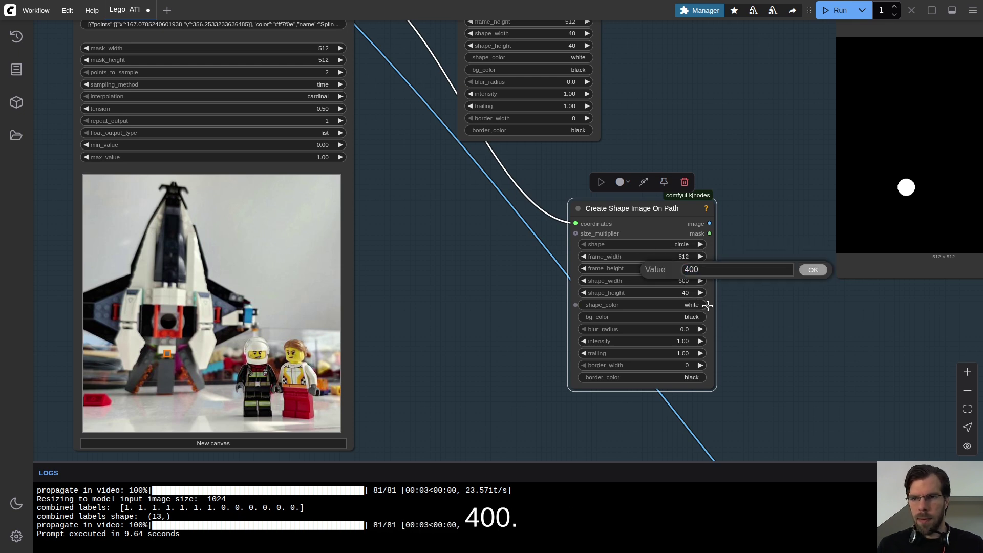
{"action": "type", "text": "400"}
{"action": "key", "text": "Return"}
Move the duplicated 600 by 400 Create Shape Image On Path node over beside the flame shape node fed by the second Spline Editor
{"action": "scroll", "coordinate": [639, 208], "scroll_direction": "down", "scroll_amount": 5}
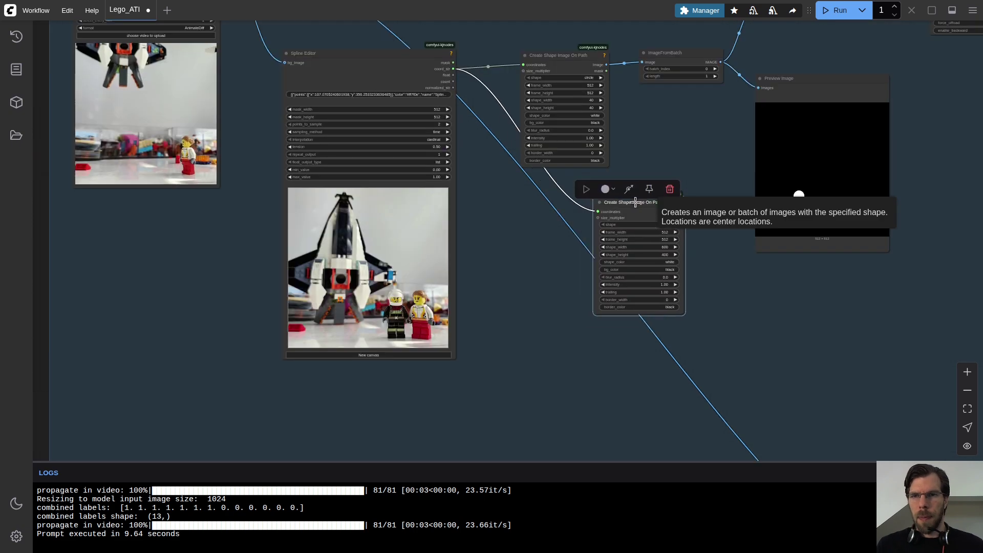
{"action": "scroll", "coordinate": [605, 217], "scroll_direction": "up", "scroll_amount": 7}
{"action": "left_click_drag", "start_coordinate": [604, 217], "coordinate": [637, 225]}
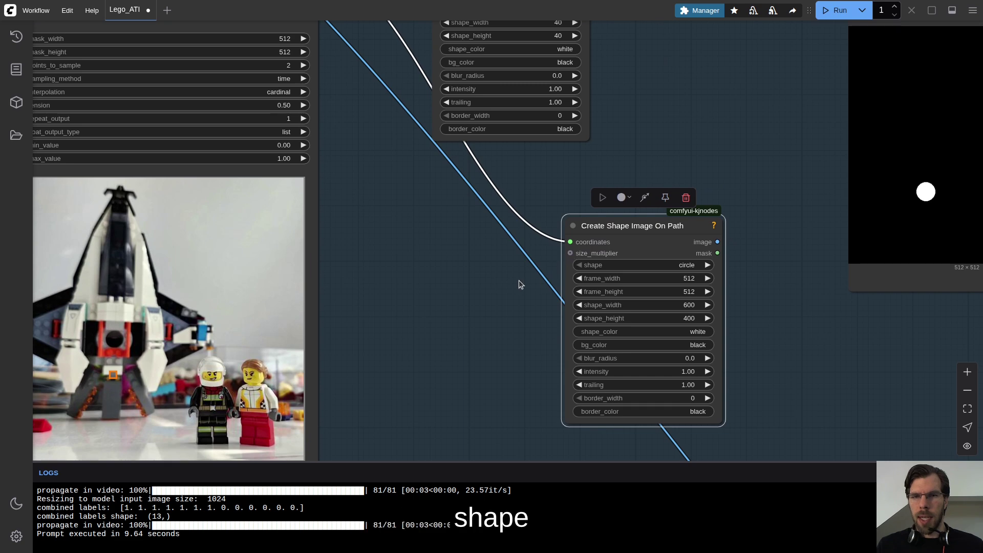
{"action": "scroll", "coordinate": [512, 284], "scroll_direction": "down", "scroll_amount": 10}
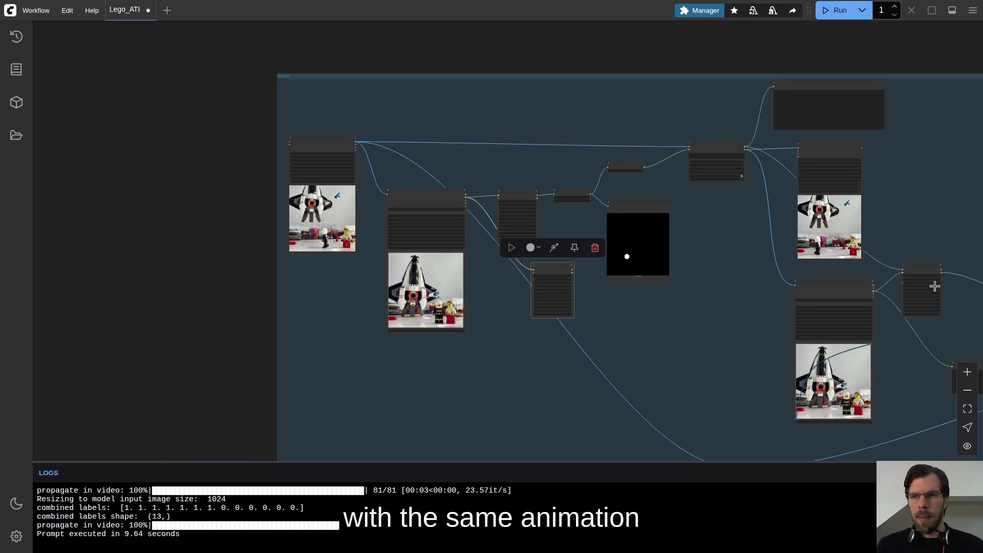
{"action": "left_click_drag", "start_coordinate": [896, 365], "coordinate": [290, 255]}
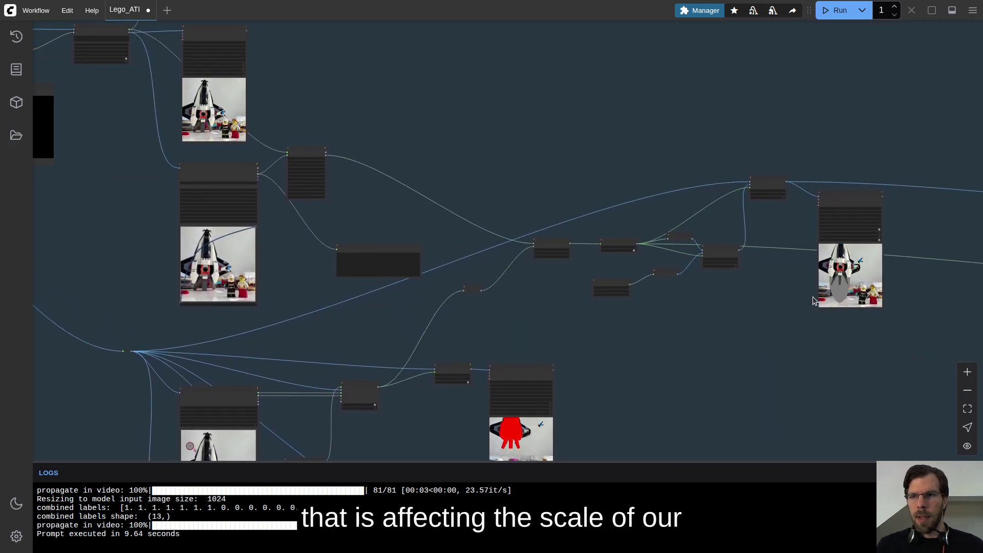
{"action": "scroll", "coordinate": [832, 296], "scroll_direction": "up", "scroll_amount": 4}
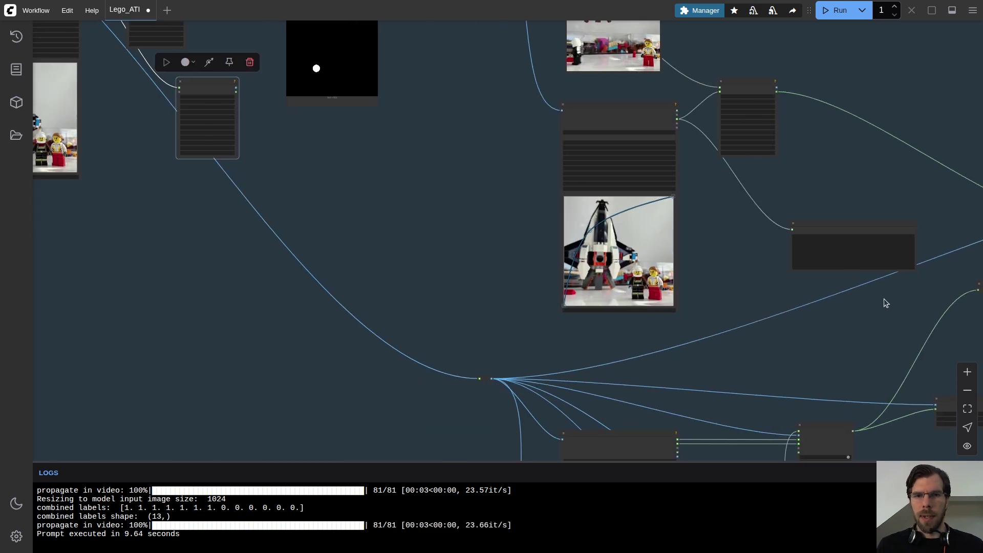
{"action": "scroll", "coordinate": [886, 303], "scroll_direction": "down", "scroll_amount": 1}
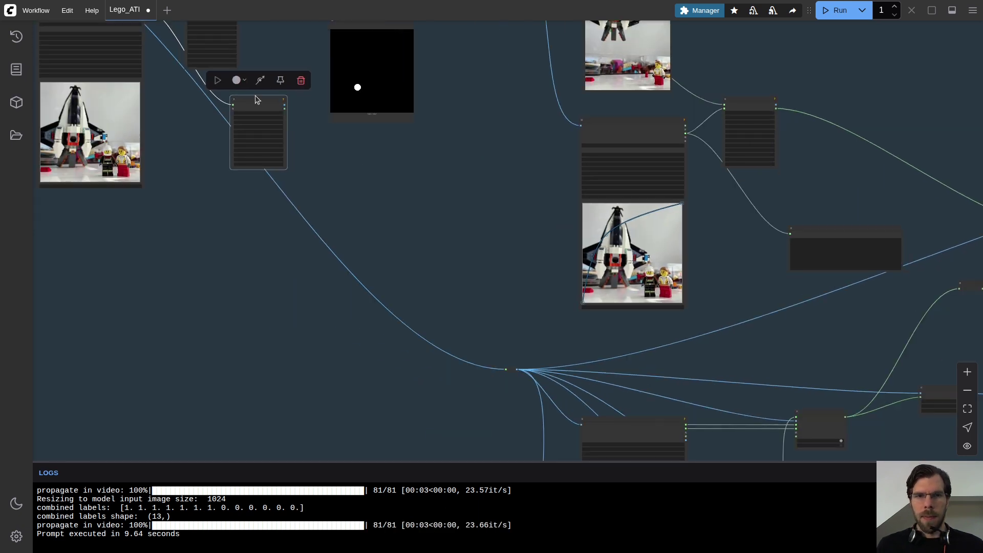
{"action": "left_click", "coordinate": [900, 142]}
Connect the second Spline Editor's float output to the duplicated shape node's size_multiplier input
{"action": "scroll", "coordinate": [790, 147], "scroll_direction": "up", "scroll_amount": 6}
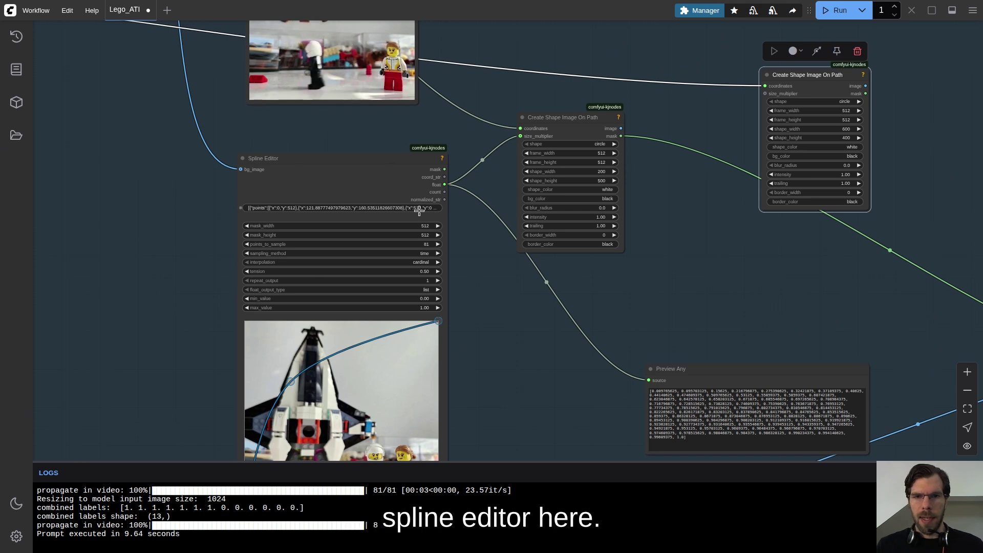
{"action": "left_click_drag", "start_coordinate": [446, 186], "coordinate": [672, 140]}
{"action": "left_click_drag", "start_coordinate": [770, 93], "coordinate": [767, 94]}
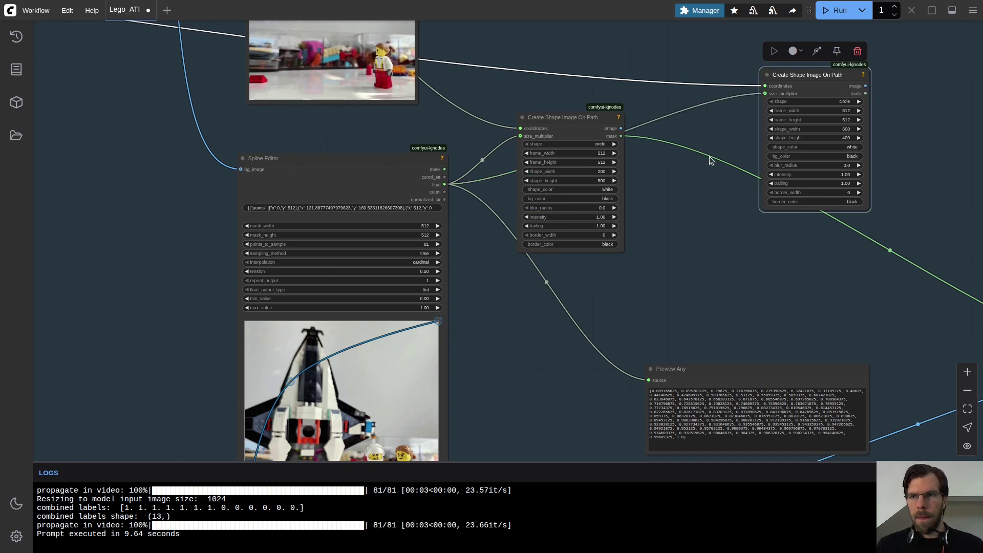
Reposition the duplicated Create Shape Image On Path node above the flame shape node, leaving free space beside it
{"action": "scroll", "coordinate": [819, 112], "scroll_direction": "down", "scroll_amount": 5}
{"action": "left_click_drag", "start_coordinate": [856, 121], "coordinate": [775, 153]}
{"action": "left_click_drag", "start_coordinate": [676, 148], "coordinate": [625, 81]}
{"action": "scroll", "coordinate": [701, 84], "scroll_direction": "up", "scroll_amount": 4}
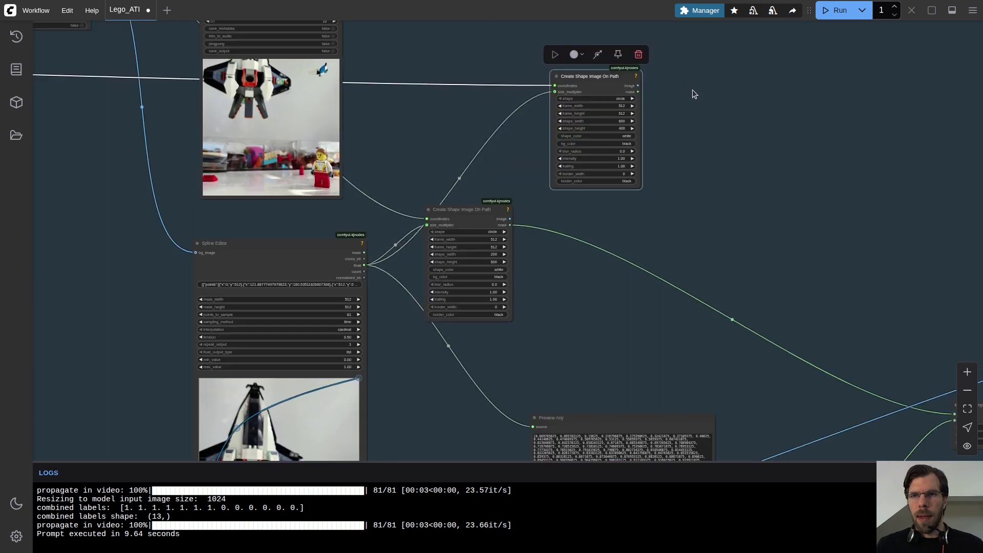
{"action": "left_click_drag", "start_coordinate": [702, 81], "coordinate": [637, 128]}
{"action": "scroll", "coordinate": [628, 137], "scroll_direction": "down", "scroll_amount": 5}
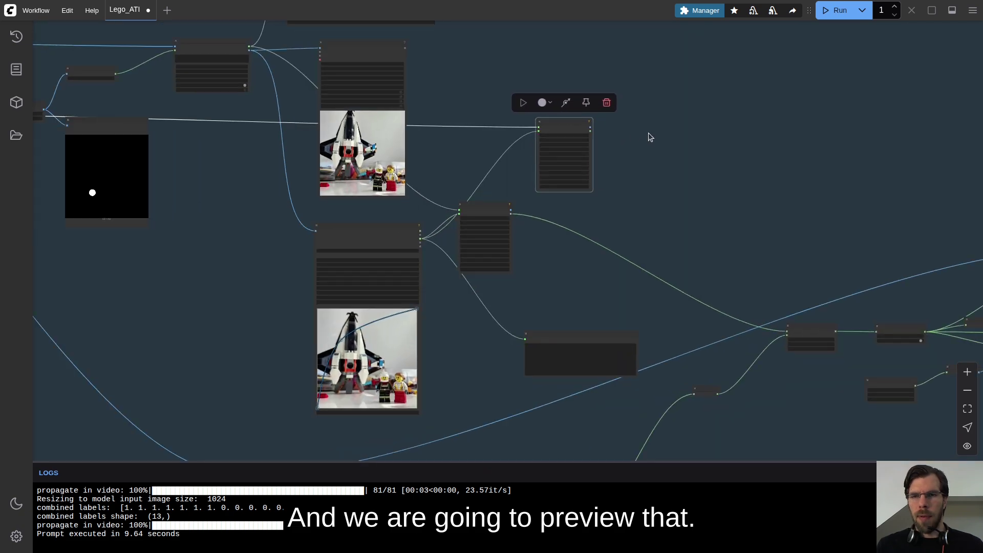
{"action": "double_click", "coordinate": [653, 134]}
{"action": "type", "text": "mask"}
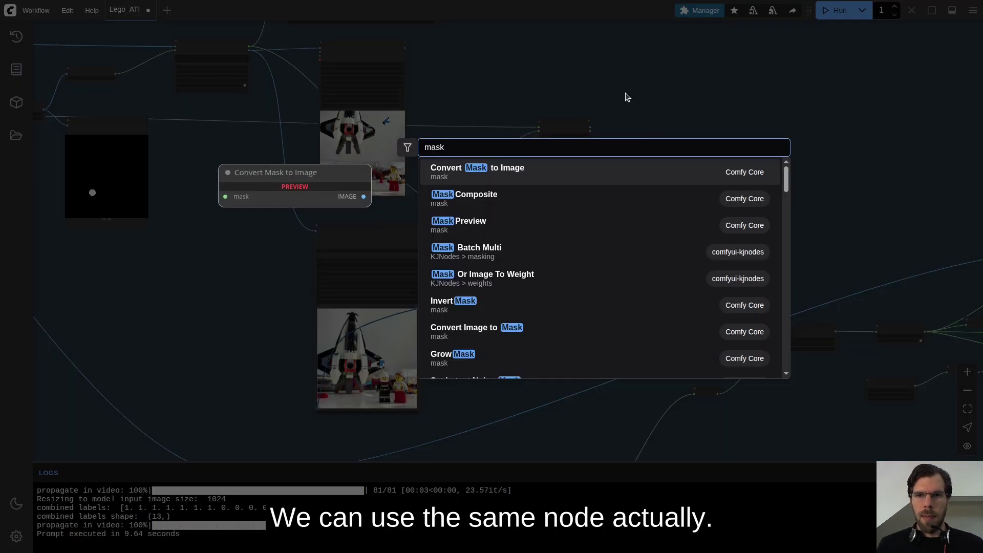
{"action": "key", "text": "Escape"}
Copy the spaceship mask's ImageAndMaskPreview and Video Combine nodes and paste them beside the duplicated shape node
{"action": "scroll", "coordinate": [666, 347], "scroll_direction": "down", "scroll_amount": 5}
{"action": "scroll", "coordinate": [666, 328], "scroll_direction": "up", "scroll_amount": 8}
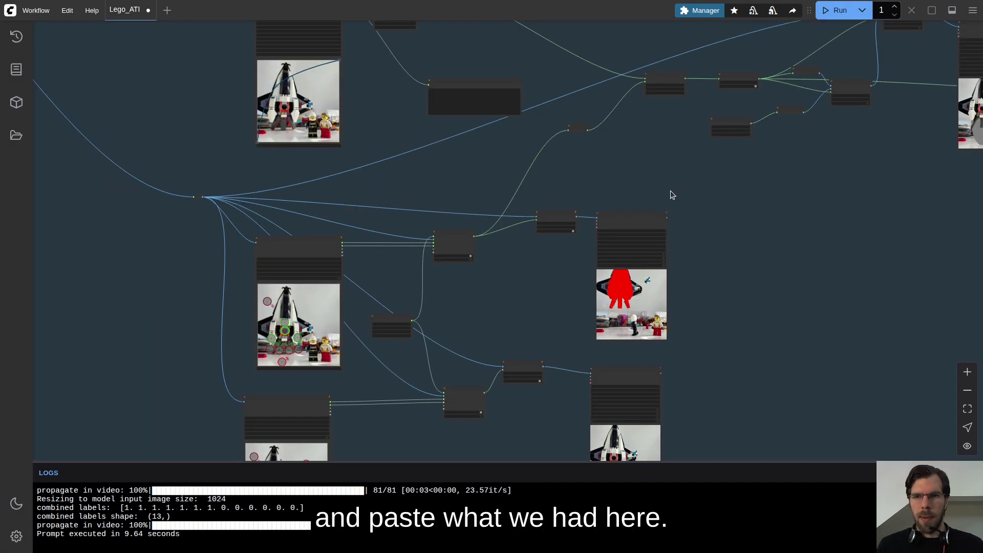
{"action": "left_click_drag", "start_coordinate": [555, 270], "coordinate": [555, 272]}
{"action": "scroll", "coordinate": [527, 190], "scroll_direction": "up", "scroll_amount": 5}
{"action": "scroll", "coordinate": [639, 210], "scroll_direction": "up", "scroll_amount": 5}
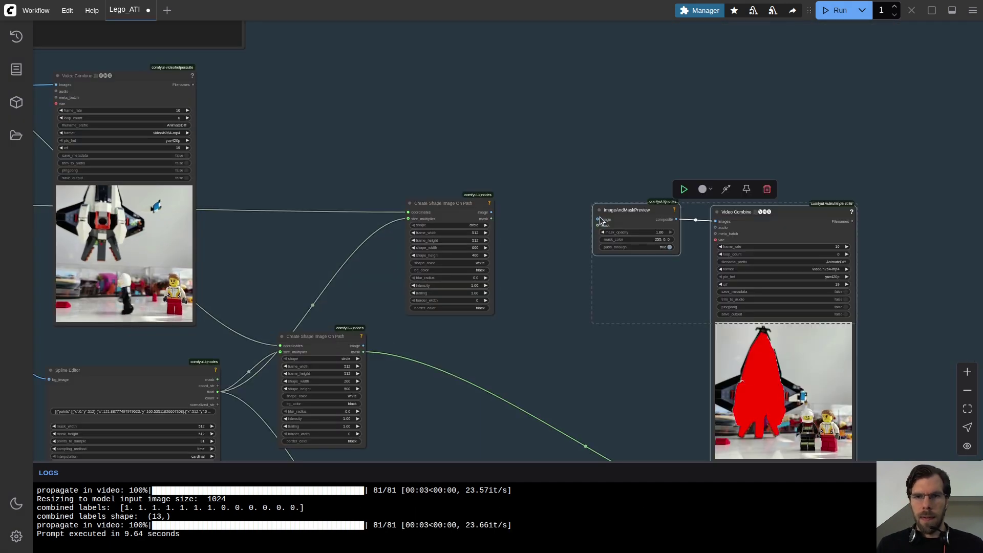
Feed the pasted ImageAndMaskPreview with the duplicated shape node's mask and the source video frames from the reroute node
{"action": "scroll", "coordinate": [522, 219], "scroll_direction": "down", "scroll_amount": 2}
{"action": "scroll", "coordinate": [548, 193], "scroll_direction": "up", "scroll_amount": 1}
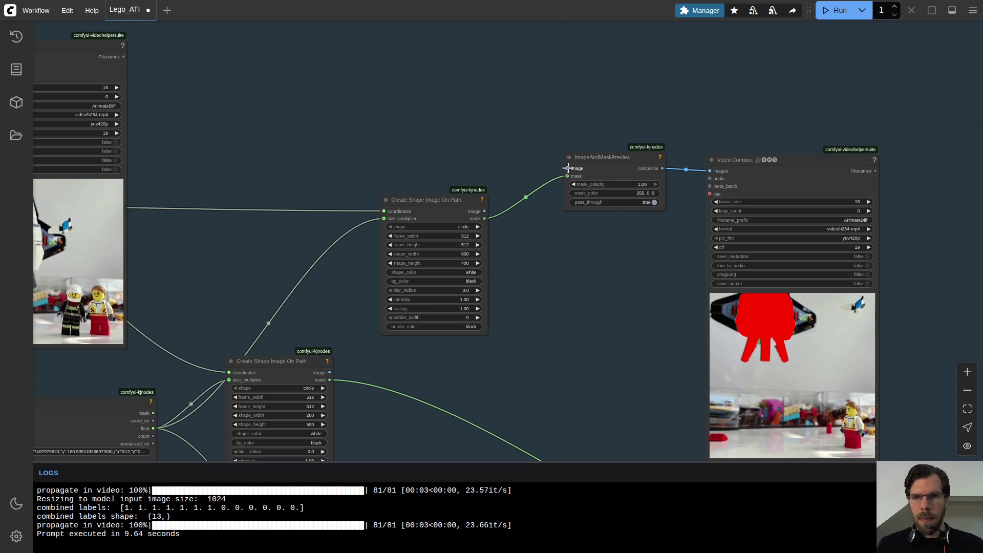
{"action": "scroll", "coordinate": [459, 266], "scroll_direction": "down", "scroll_amount": 5}
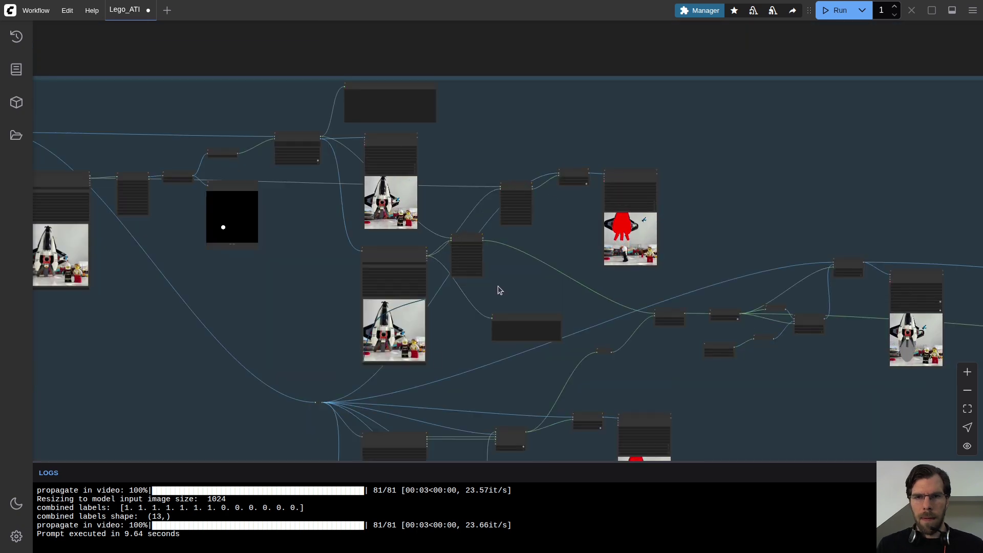
{"action": "scroll", "coordinate": [660, 181], "scroll_direction": "up", "scroll_amount": 10}
{"action": "scroll", "coordinate": [397, 226], "scroll_direction": "up", "scroll_amount": 4}
Set the pasted ImageAndMaskPreview's mask_color to 0, 255, 0 and run the workflow to preview the smoke mask
{"action": "left_click", "coordinate": [417, 210]}
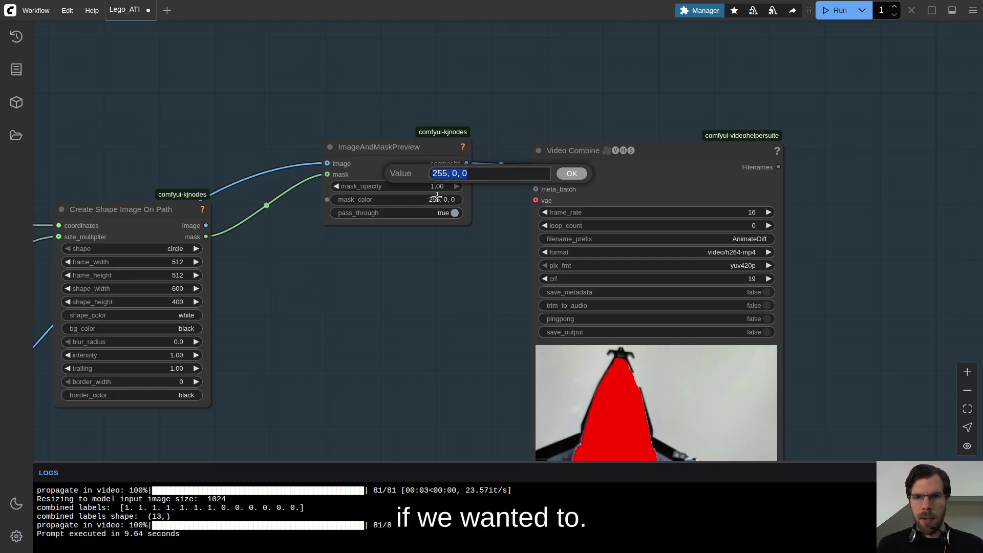
{"action": "type", "text": "0, 2"}
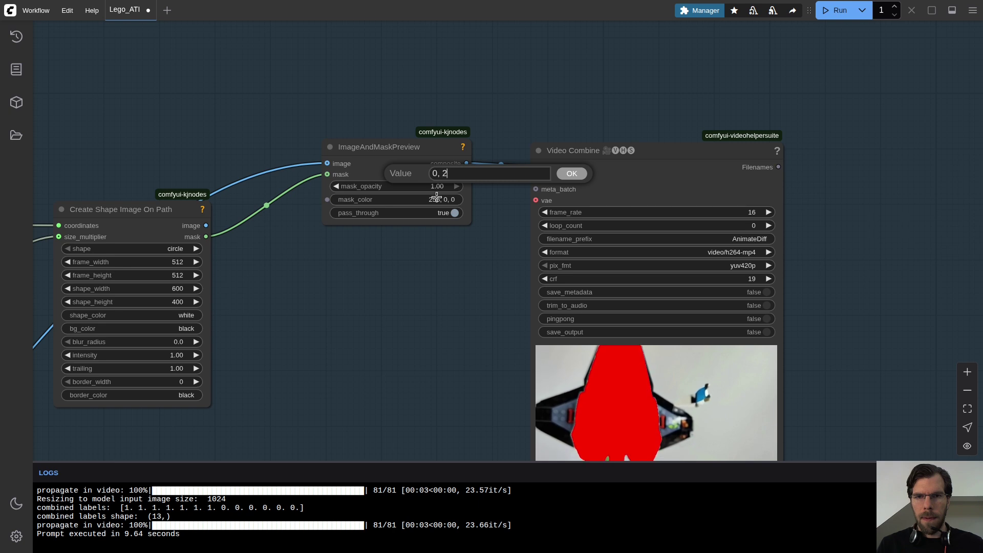
{"action": "type", "text": "55, 0"}
{"action": "key", "text": "Return"}
{"action": "left_click", "coordinate": [834, 10]}
{"action": "scroll", "coordinate": [819, 122], "scroll_direction": "down", "scroll_amount": 8}
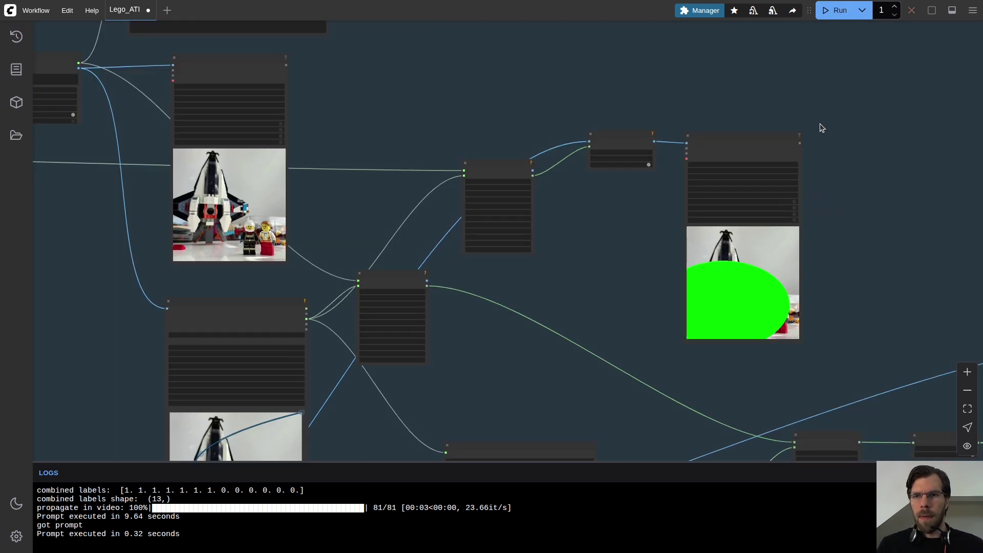
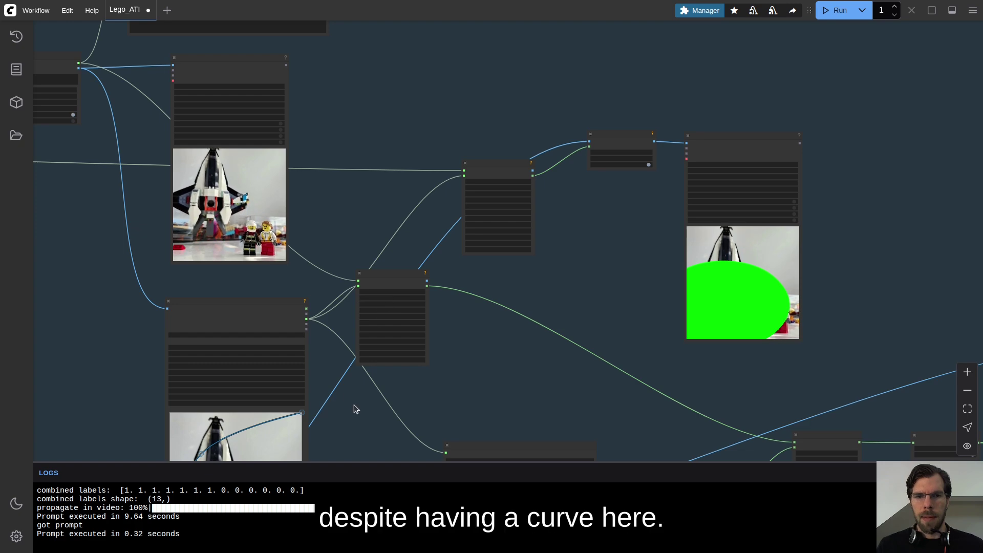
Examine the scale keyframe values in the second Spline Editor's Preview Any node and trace the smoke shape's coordinates input
{"action": "left_click_drag", "start_coordinate": [352, 405], "coordinate": [428, 237]}
{"action": "left_click_drag", "start_coordinate": [568, 134], "coordinate": [581, 281]}
{"action": "scroll", "coordinate": [589, 284], "scroll_direction": "down", "scroll_amount": 1}
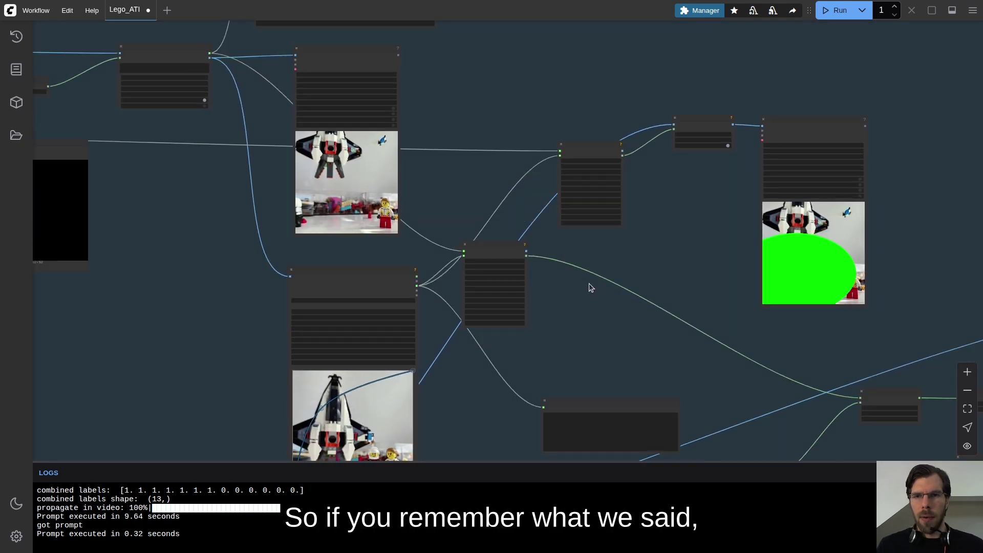
{"action": "left_click", "coordinate": [599, 409]}
{"action": "scroll", "coordinate": [608, 411], "scroll_direction": "up", "scroll_amount": 10}
{"action": "scroll", "coordinate": [777, 336], "scroll_direction": "down", "scroll_amount": 5}
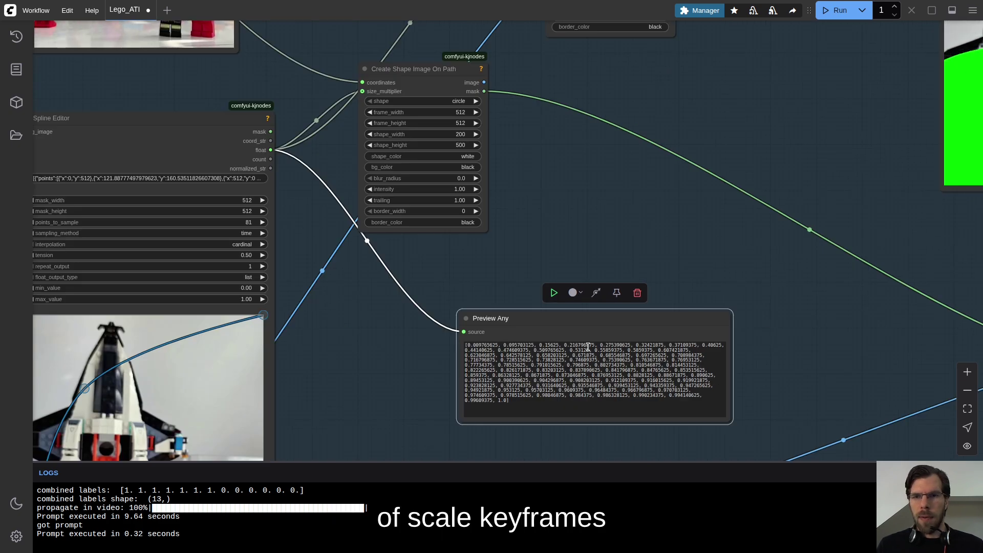
{"action": "scroll", "coordinate": [707, 354], "scroll_direction": "down", "scroll_amount": 10}
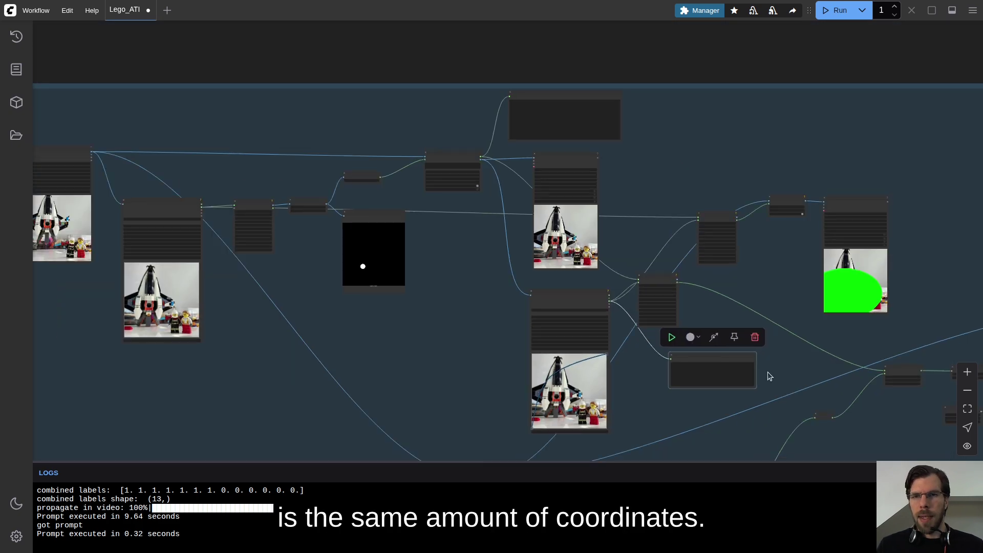
{"action": "scroll", "coordinate": [688, 241], "scroll_direction": "up", "scroll_amount": 5}
{"action": "scroll", "coordinate": [688, 241], "scroll_direction": "up", "scroll_amount": 3}
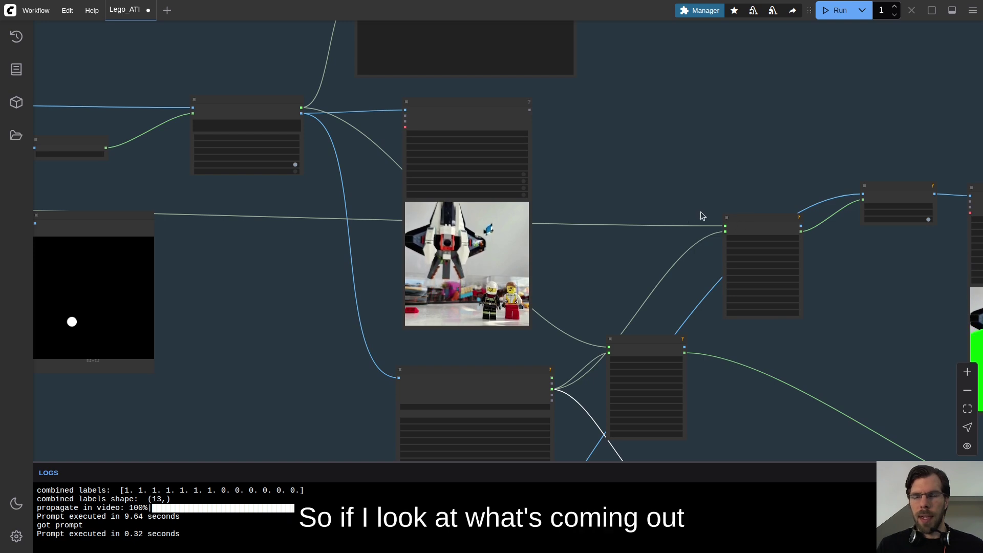
{"action": "scroll", "coordinate": [704, 215], "scroll_direction": "down", "scroll_amount": 4}
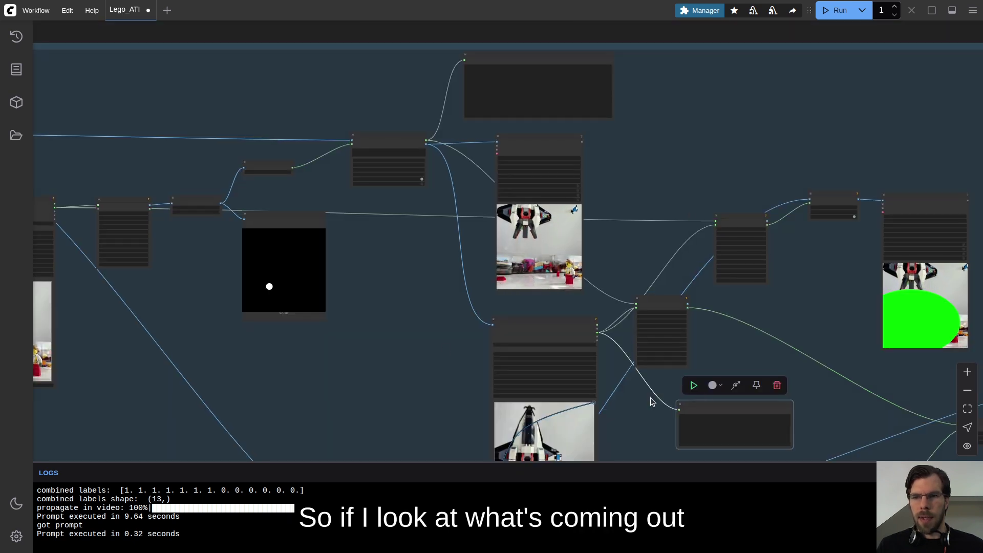
Add a Preview Any node below the first shape node and connect the first Spline Editor's coord_str output to its source
{"action": "left_click_drag", "start_coordinate": [179, 249], "coordinate": [404, 220]}
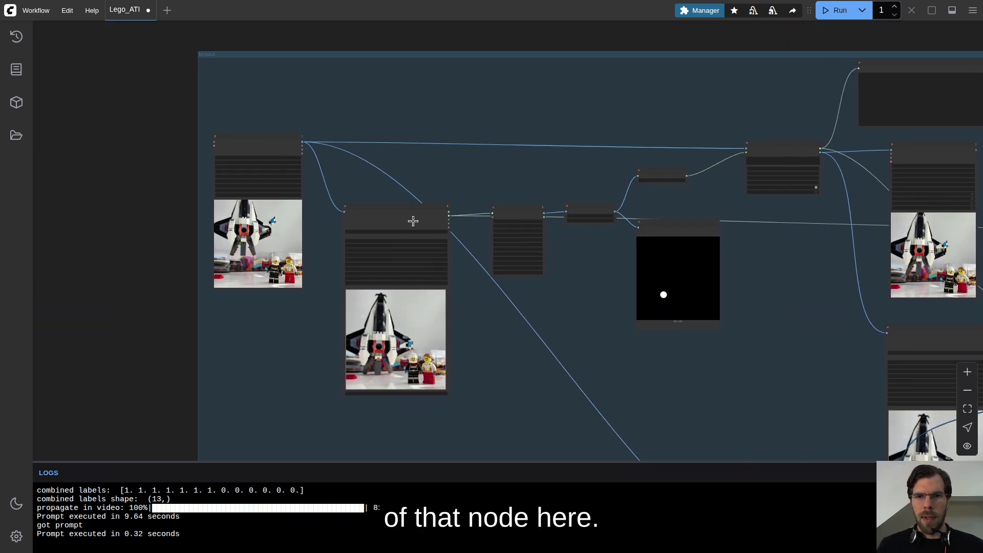
{"action": "scroll", "coordinate": [404, 220], "scroll_direction": "up", "scroll_amount": 5}
{"action": "left_click_drag", "start_coordinate": [509, 361], "coordinate": [485, 154]}
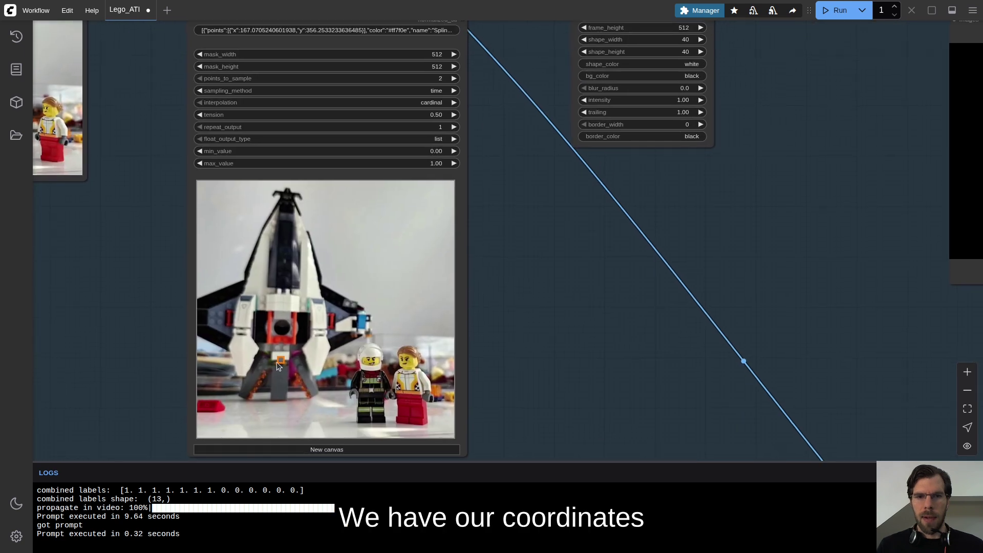
{"action": "scroll", "coordinate": [281, 358], "scroll_direction": "up", "scroll_amount": 3}
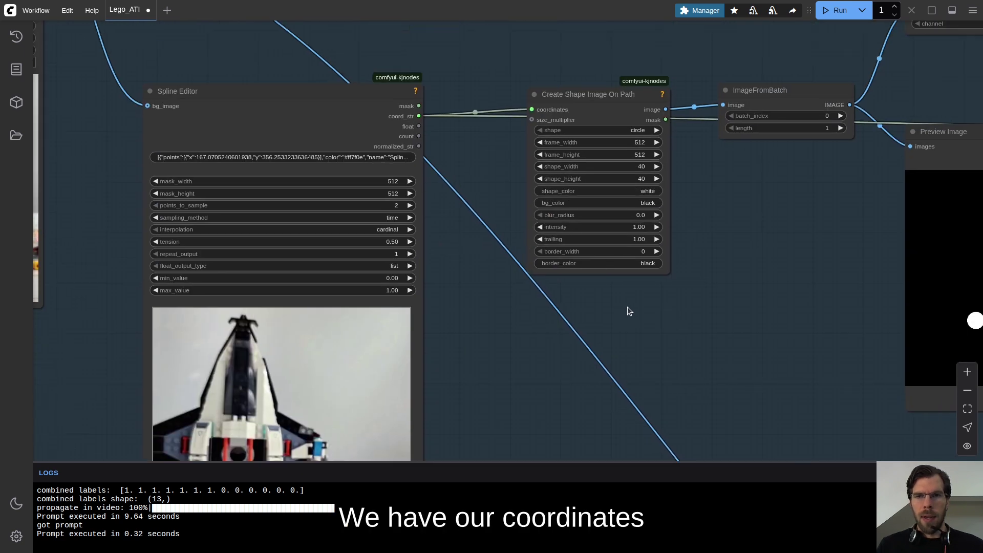
{"action": "key", "text": "ctrl+v"}
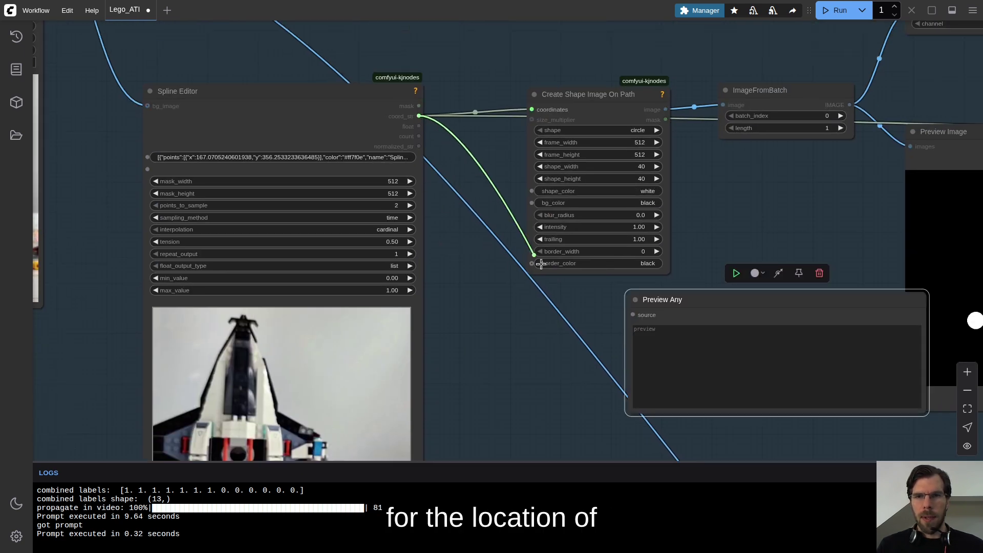
{"action": "left_click_drag", "start_coordinate": [629, 323], "coordinate": [631, 320]}
{"action": "left_click_drag", "start_coordinate": [744, 301], "coordinate": [627, 304]}
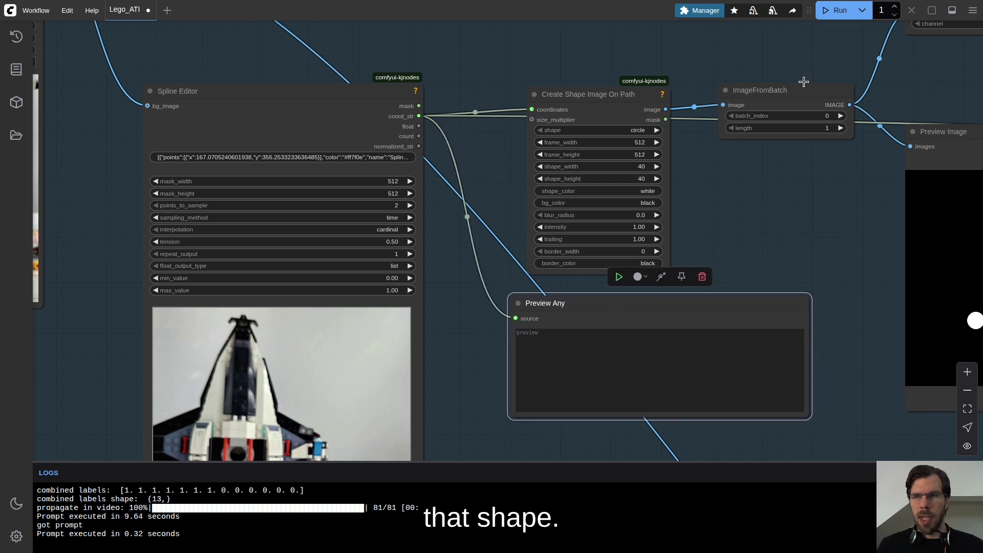
Run the workflow and inspect the coordinate pairs listed in the new Preview Any node
{"action": "left_click", "coordinate": [838, 13]}
{"action": "scroll", "coordinate": [490, 373], "scroll_direction": "up", "scroll_amount": 4}
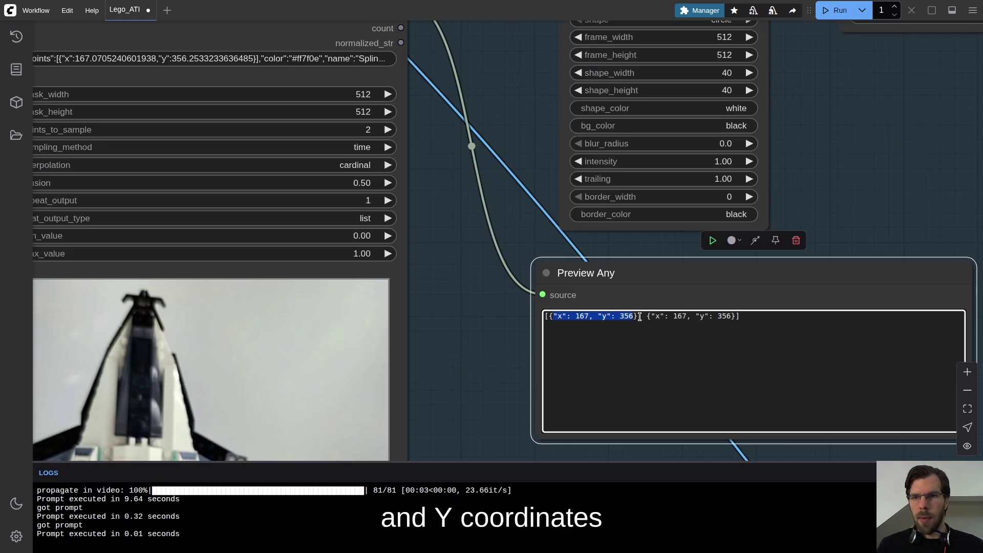
{"action": "left_click_drag", "start_coordinate": [696, 318], "coordinate": [713, 316]}
Set the first Spline Editor's points_to_sample to 81 and rerun the workflow
{"action": "left_click_drag", "start_coordinate": [415, 204], "coordinate": [568, 200]}
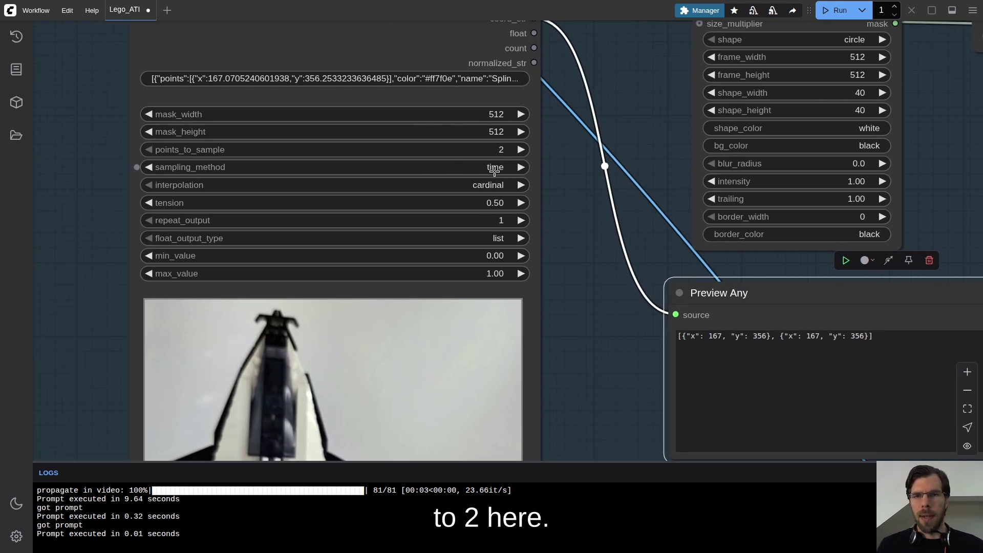
{"action": "scroll", "coordinate": [444, 163], "scroll_direction": "down", "scroll_amount": 10}
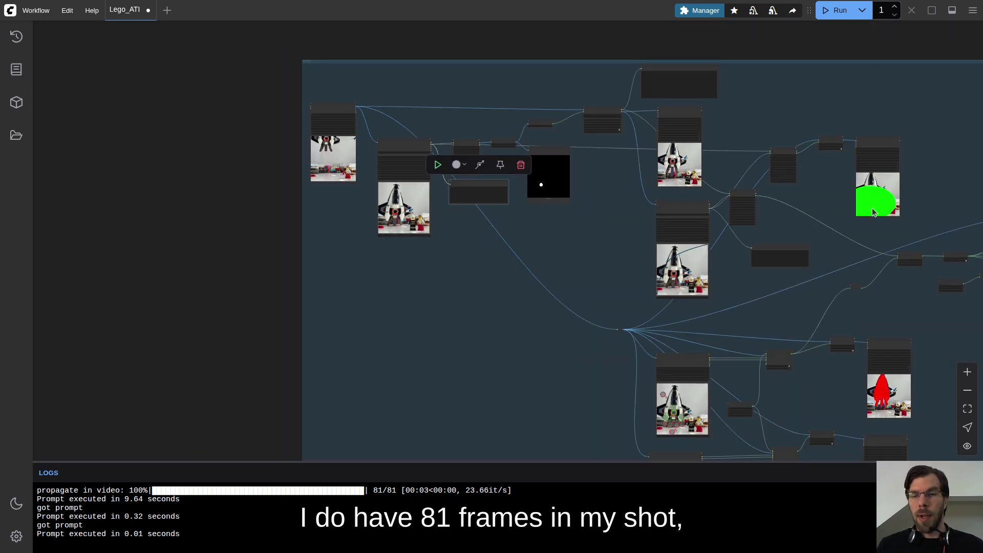
{"action": "scroll", "coordinate": [439, 146], "scroll_direction": "up", "scroll_amount": 10}
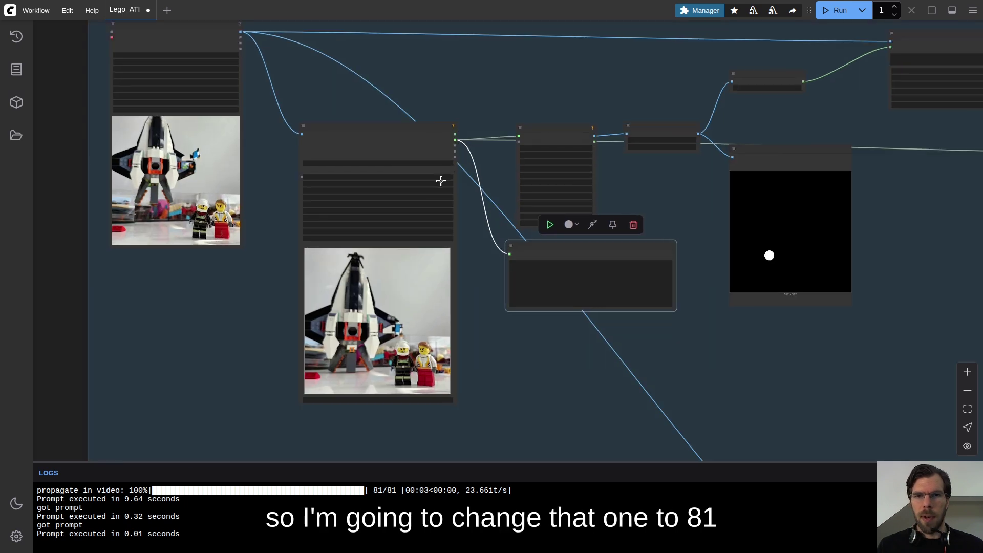
{"action": "left_click", "coordinate": [440, 195]}
{"action": "type", "text": "81"}
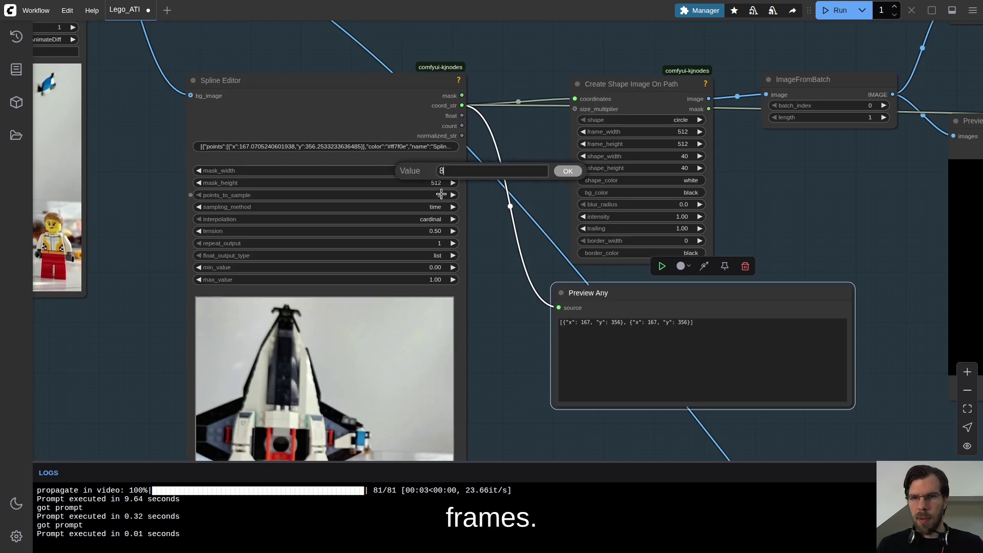
{"action": "key", "text": "Return"}
{"action": "left_click", "coordinate": [835, 11]}
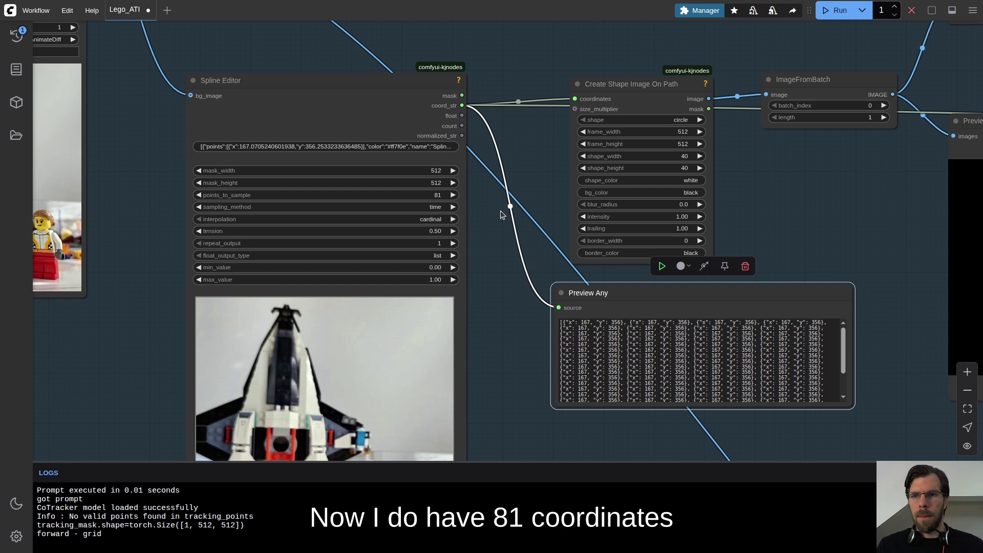
Check the first shape's single-frame Preview Image against the smoke and spaceship previews after the rerun
{"action": "scroll", "coordinate": [501, 321], "scroll_direction": "down", "scroll_amount": 5}
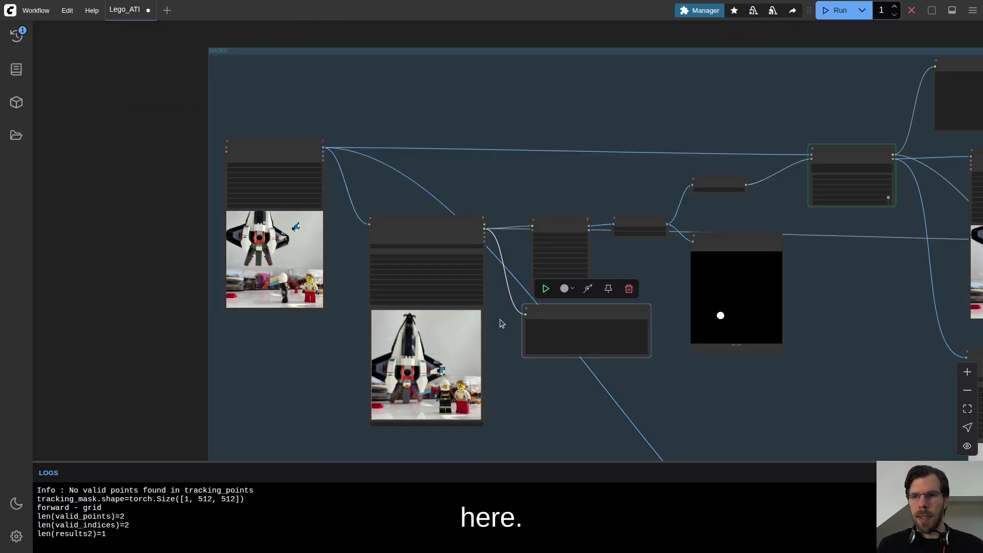
{"action": "left_click_drag", "start_coordinate": [777, 367], "coordinate": [346, 299]}
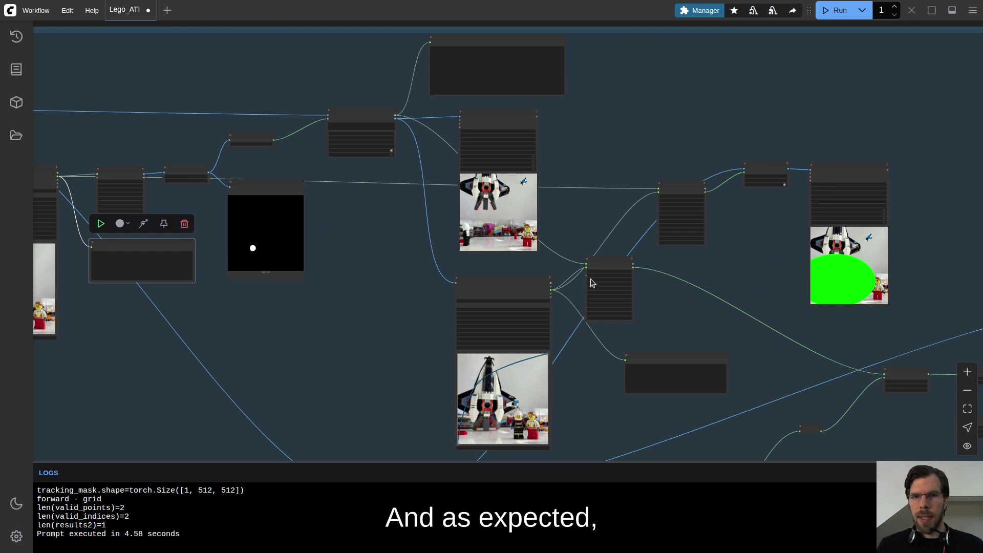
{"action": "left_click_drag", "start_coordinate": [263, 306], "coordinate": [550, 306]}
{"action": "scroll", "coordinate": [518, 238], "scroll_direction": "up", "scroll_amount": 6}
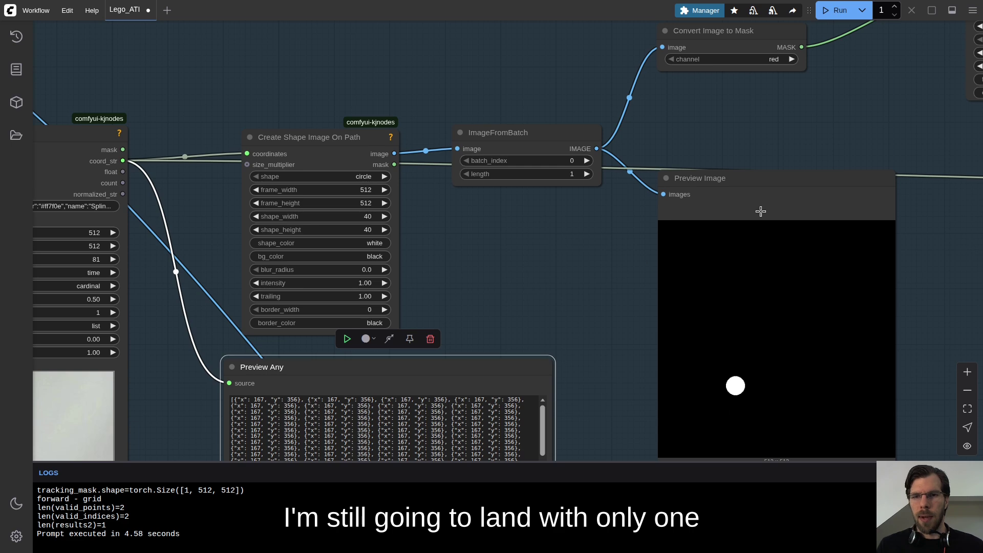
{"action": "scroll", "coordinate": [476, 259], "scroll_direction": "down", "scroll_amount": 8}
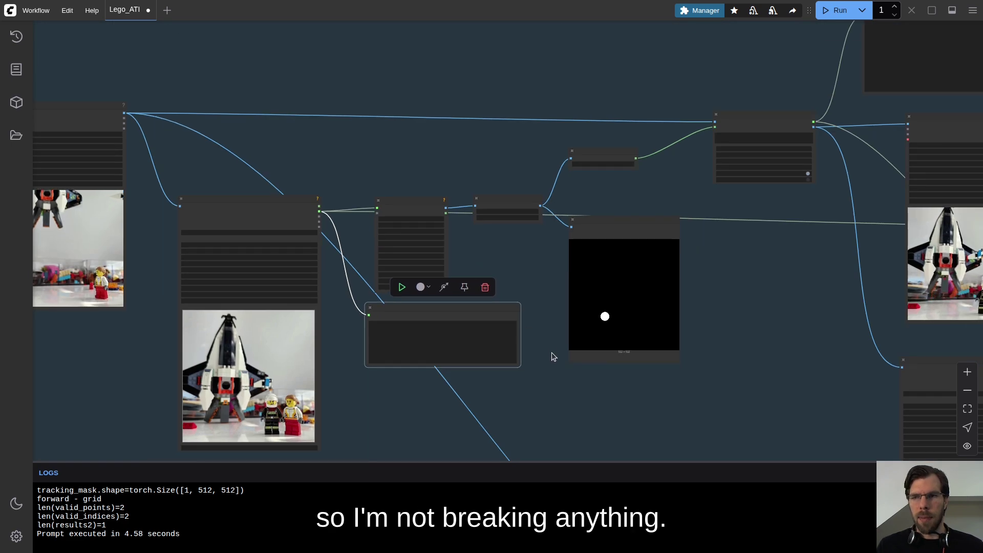
Set the smoke shape's shape_width to 700 and shape_height to 300 and rerun the workflow
{"action": "left_click_drag", "start_coordinate": [533, 285], "coordinate": [481, 258]}
{"action": "scroll", "coordinate": [433, 270], "scroll_direction": "right", "scroll_amount": 10}
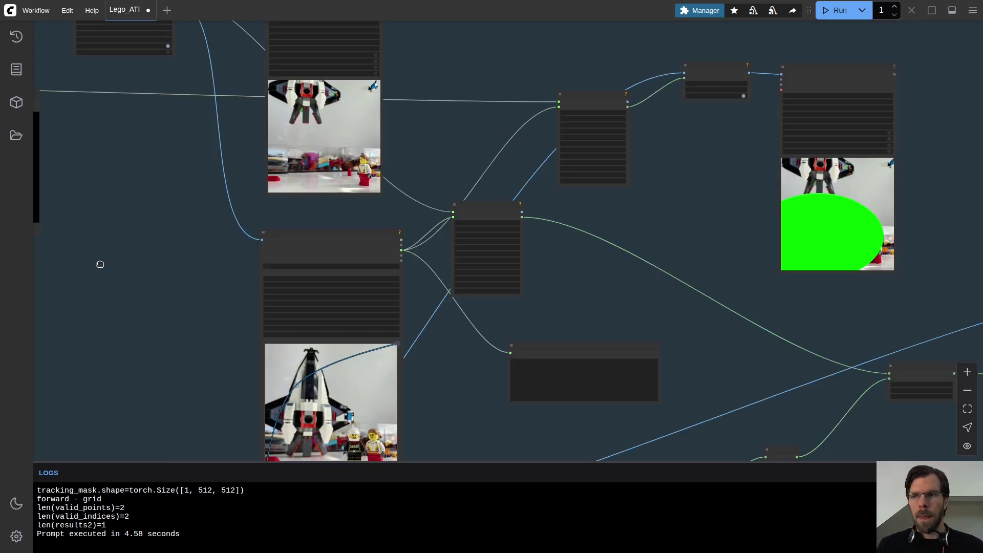
{"action": "scroll", "coordinate": [666, 213], "scroll_direction": "right", "scroll_amount": 2}
{"action": "scroll", "coordinate": [557, 203], "scroll_direction": "up", "scroll_amount": 5}
{"action": "left_click_drag", "start_coordinate": [560, 188], "coordinate": [530, 198]}
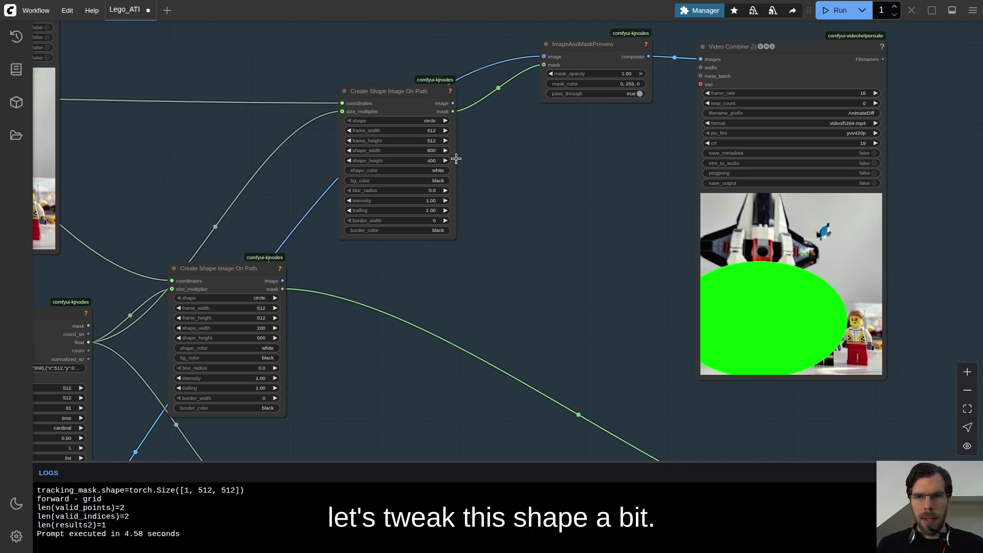
{"action": "left_click_drag", "start_coordinate": [436, 160], "coordinate": [568, 129]}
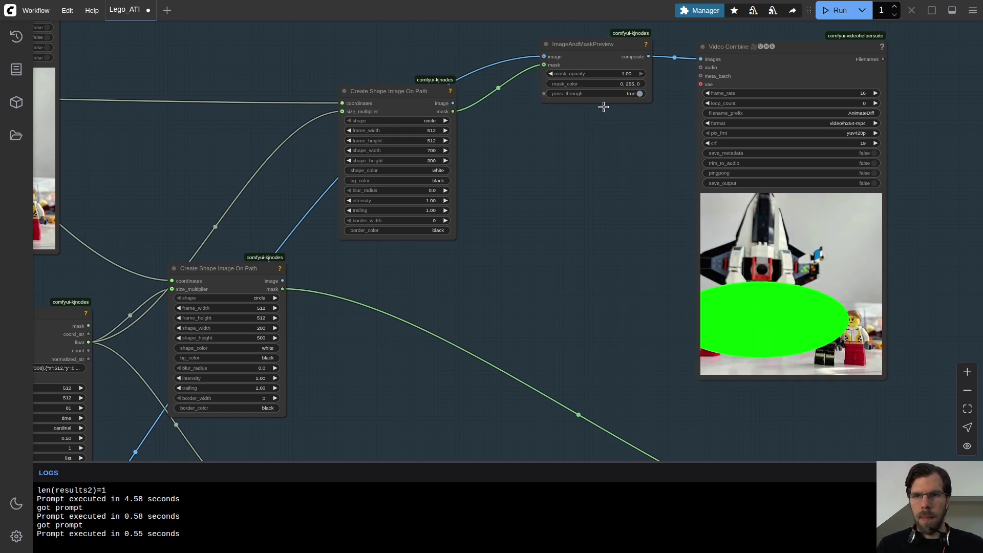
Move the smoke mask's ImageAndMaskPreview and Video Combine nodes lower, in line with the smoke's Create Shape Image On Path node
{"action": "left_click_drag", "start_coordinate": [582, 49], "coordinate": [567, 164]}
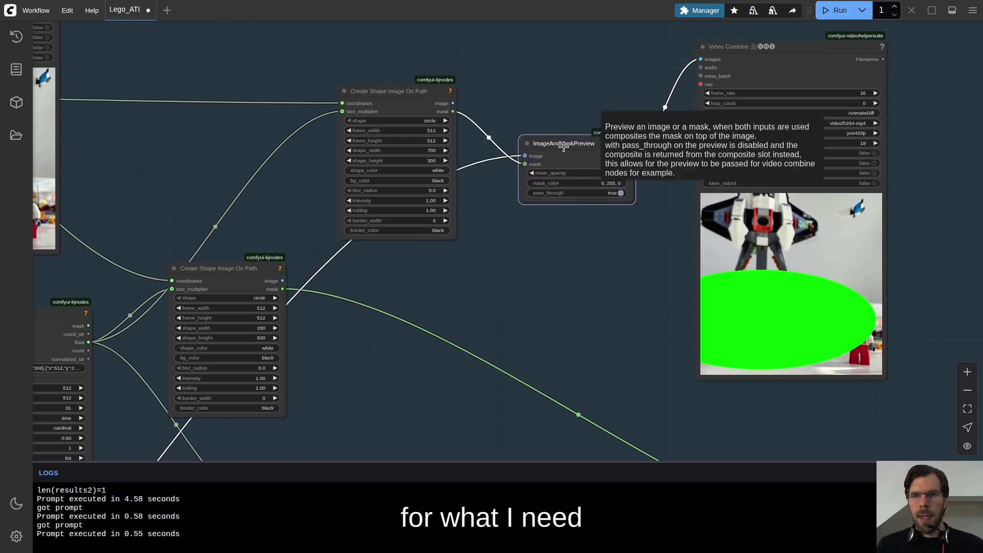
{"action": "scroll", "coordinate": [505, 259], "scroll_direction": "down", "scroll_amount": 5}
{"action": "left_click_drag", "start_coordinate": [695, 128], "coordinate": [697, 147]}
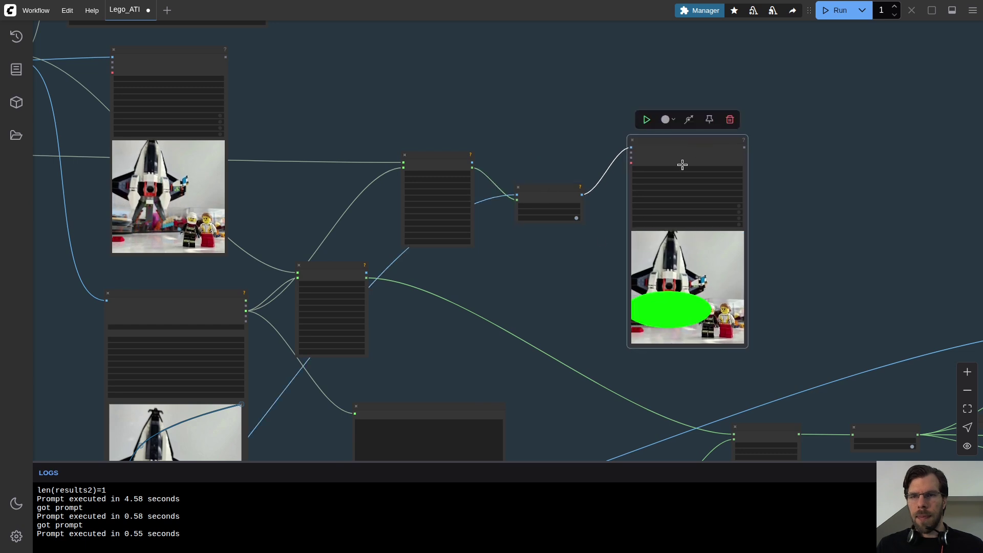
{"action": "scroll", "coordinate": [753, 208], "scroll_direction": "up", "scroll_amount": 1}
{"action": "scroll", "coordinate": [775, 221], "scroll_direction": "down", "scroll_amount": 3}
{"action": "left_click_drag", "start_coordinate": [777, 224], "coordinate": [553, 33]}
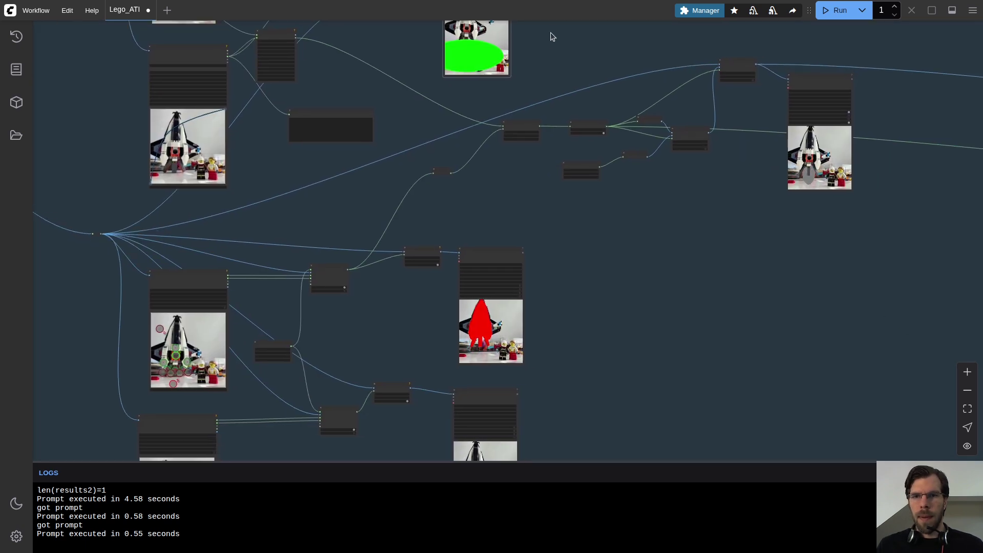
Shift the GrowMask, SolidMask, image compositing and final Video Combine nodes further downstream to make room after the MaskComposite node
{"action": "scroll", "coordinate": [569, 173], "scroll_direction": "down", "scroll_amount": 4}
{"action": "left_click_drag", "start_coordinate": [568, 174], "coordinate": [439, 256]}
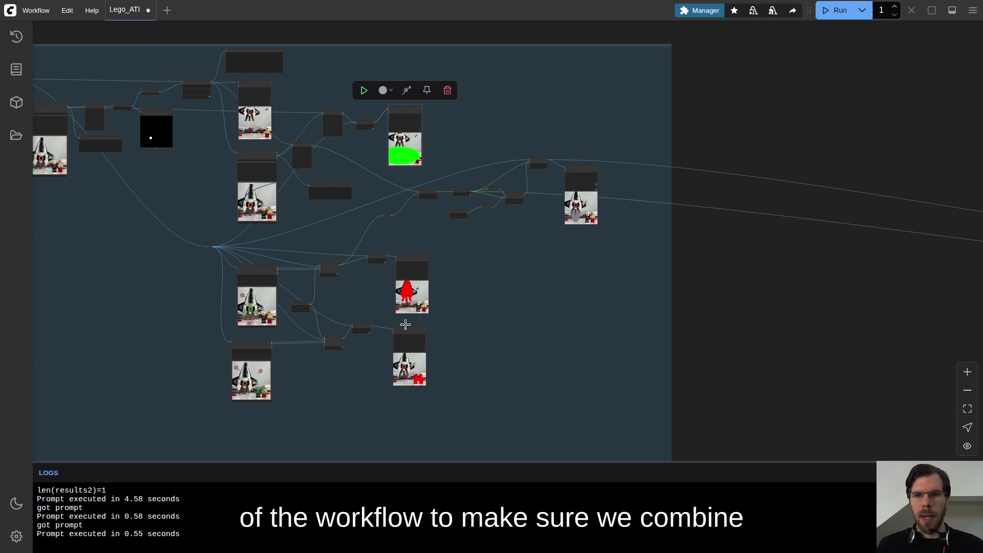
{"action": "left_click_drag", "start_coordinate": [702, 389], "coordinate": [647, 231]}
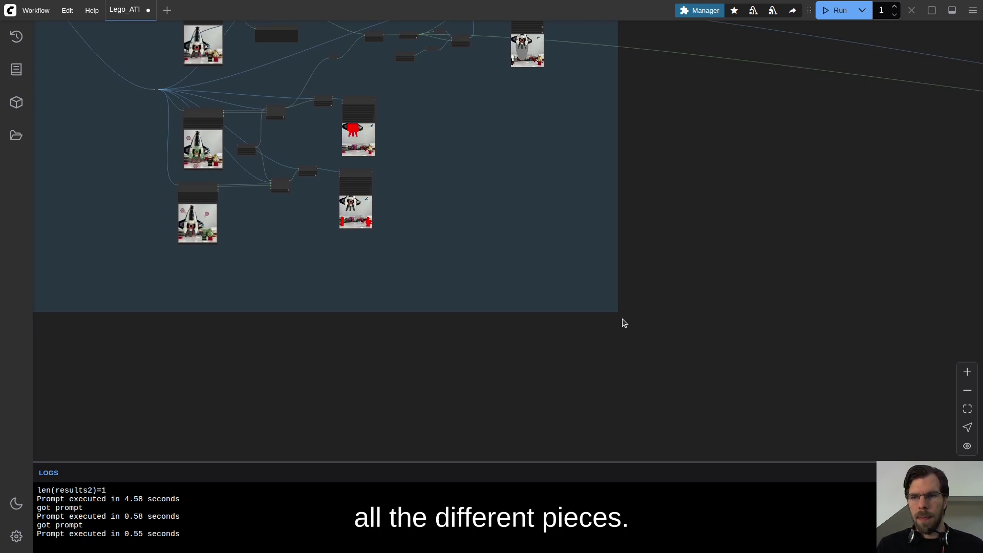
{"action": "scroll", "coordinate": [618, 314], "scroll_direction": "up", "scroll_amount": 10}
{"action": "left_click_drag", "start_coordinate": [614, 305], "coordinate": [841, 307]}
{"action": "scroll", "coordinate": [741, 330], "scroll_direction": "down", "scroll_amount": 11}
{"action": "scroll", "coordinate": [637, 202], "scroll_direction": "up", "scroll_amount": 15}
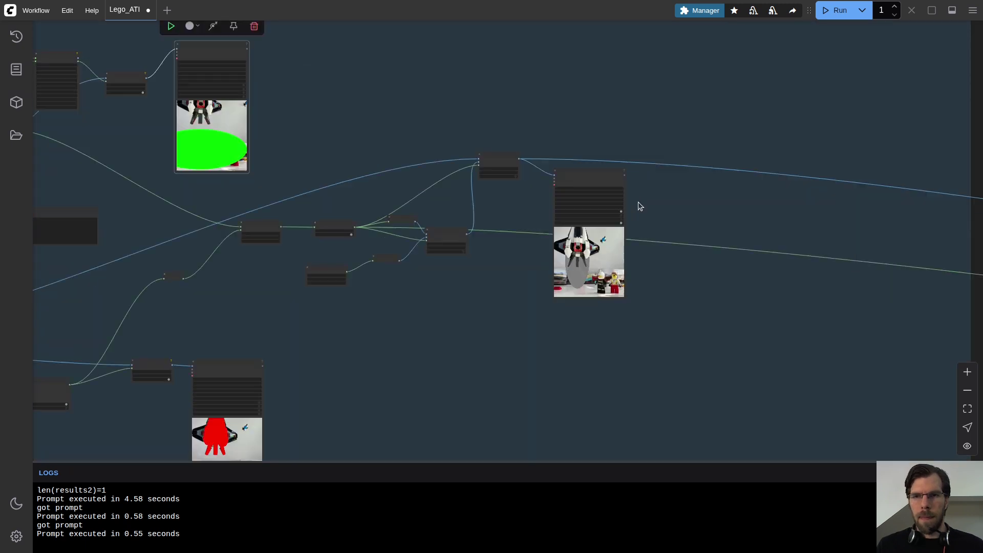
{"action": "scroll", "coordinate": [637, 202], "scroll_direction": "down", "scroll_amount": 4}
{"action": "left_click_drag", "start_coordinate": [553, 149], "coordinate": [879, 135]}
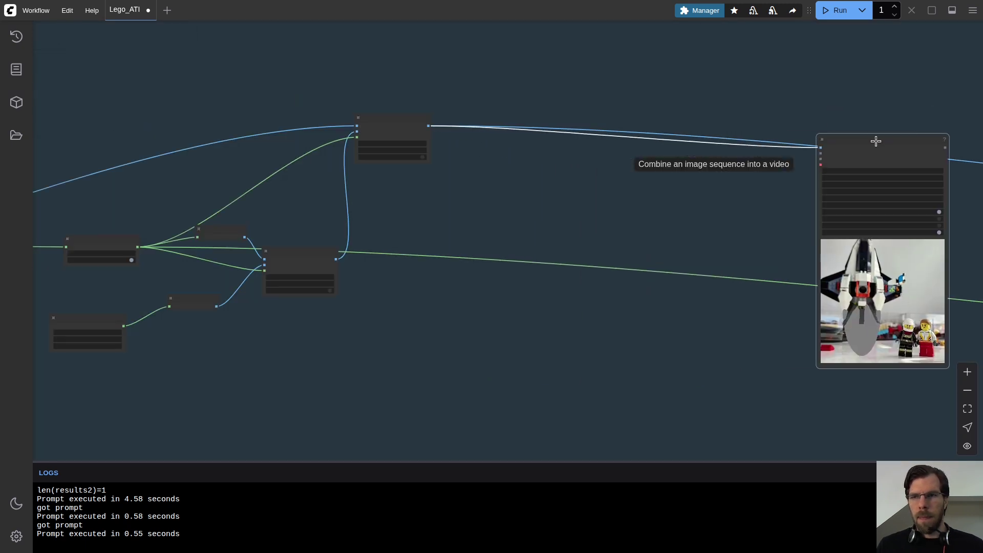
{"action": "scroll", "coordinate": [966, 210], "scroll_direction": "up", "scroll_amount": 8}
{"action": "scroll", "coordinate": [966, 210], "scroll_direction": "down", "scroll_amount": 14}
{"action": "left_click_drag", "start_coordinate": [472, 158], "coordinate": [573, 171]}
{"action": "scroll", "coordinate": [654, 285], "scroll_direction": "up", "scroll_amount": 10}
{"action": "scroll", "coordinate": [610, 280], "scroll_direction": "down", "scroll_amount": 6}
{"action": "scroll", "coordinate": [608, 277], "scroll_direction": "down", "scroll_amount": 3}
{"action": "left_click_drag", "start_coordinate": [595, 289], "coordinate": [480, 157]}
Duplicate the InvertMask and MaskComposite nodes with their connections and place the copies beside the originals
{"action": "left_click_drag", "start_coordinate": [485, 177], "coordinate": [399, 91]}
{"action": "key", "text": "ctrl+c"}
{"action": "key", "text": "ctrl+shift+v"}
{"action": "left_click_drag", "start_coordinate": [603, 136], "coordinate": [540, 163]}
{"action": "left_click_drag", "start_coordinate": [701, 183], "coordinate": [542, 292]}
{"action": "left_click_drag", "start_coordinate": [686, 287], "coordinate": [458, 111]}
{"action": "left_click_drag", "start_coordinate": [461, 200], "coordinate": [610, 173]}
Connect the first MaskComposite's MASK output to the copied MaskComposite's destination input
{"action": "left_click", "coordinate": [419, 317]}
{"action": "left_click_drag", "start_coordinate": [424, 339], "coordinate": [302, 259]}
{"action": "left_click_drag", "start_coordinate": [395, 273], "coordinate": [435, 215]}
{"action": "scroll", "coordinate": [371, 218], "scroll_direction": "up", "scroll_amount": 5}
{"action": "left_click", "coordinate": [280, 257]}
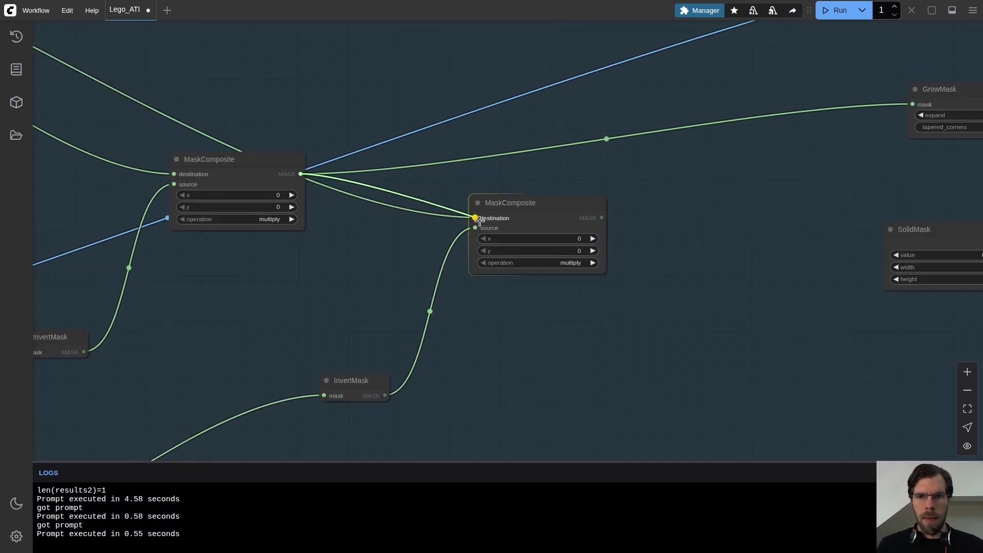
{"action": "left_click_drag", "start_coordinate": [479, 220], "coordinate": [479, 220]}
Connect the Lego people mask to the copied InvertMask's mask input
{"action": "scroll", "coordinate": [545, 269], "scroll_direction": "down", "scroll_amount": 7}
{"action": "scroll", "coordinate": [538, 287], "scroll_direction": "up", "scroll_amount": 1}
{"action": "left_click_drag", "start_coordinate": [510, 358], "coordinate": [617, 93]}
{"action": "left_click_drag", "start_coordinate": [338, 375], "coordinate": [425, 212]}
{"action": "left_click_drag", "start_coordinate": [346, 261], "coordinate": [361, 319]}
{"action": "left_click_drag", "start_coordinate": [331, 393], "coordinate": [487, 202]}
{"action": "scroll", "coordinate": [336, 396], "scroll_direction": "down", "scroll_amount": 8}
{"action": "scroll", "coordinate": [452, 217], "scroll_direction": "up", "scroll_amount": 11}
{"action": "scroll", "coordinate": [579, 259], "scroll_direction": "down", "scroll_amount": 5}
{"action": "left_click_drag", "start_coordinate": [579, 259], "coordinate": [603, 264]}
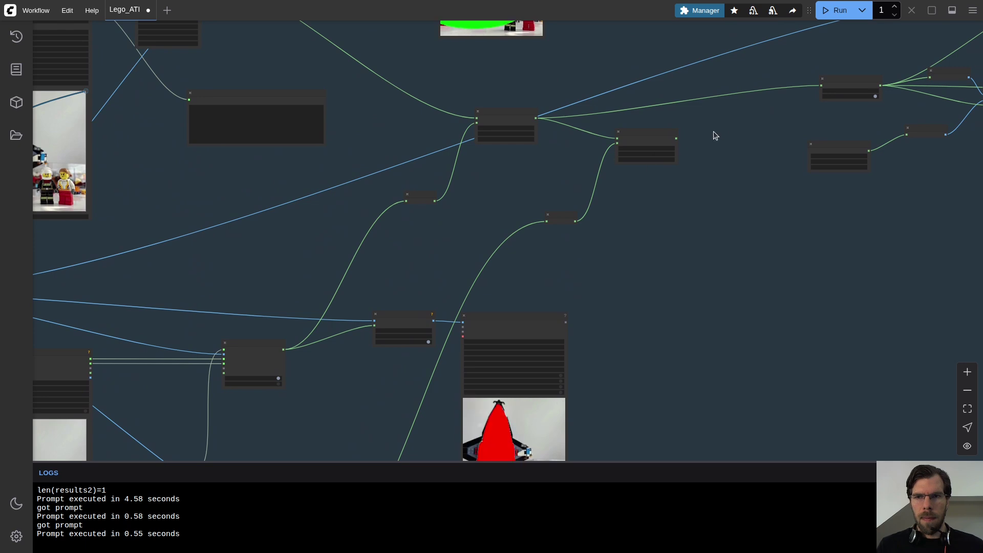
Add a Convert Mask to Image node after the second MaskComposite and connect its image to a copy of the smoke preview's Video Combine
{"action": "left_click_drag", "start_coordinate": [689, 138], "coordinate": [619, 228]}
{"action": "scroll", "coordinate": [571, 272], "scroll_direction": "up", "scroll_amount": 5}
{"action": "double_click", "coordinate": [582, 294]}
{"action": "type", "text": "mask"}
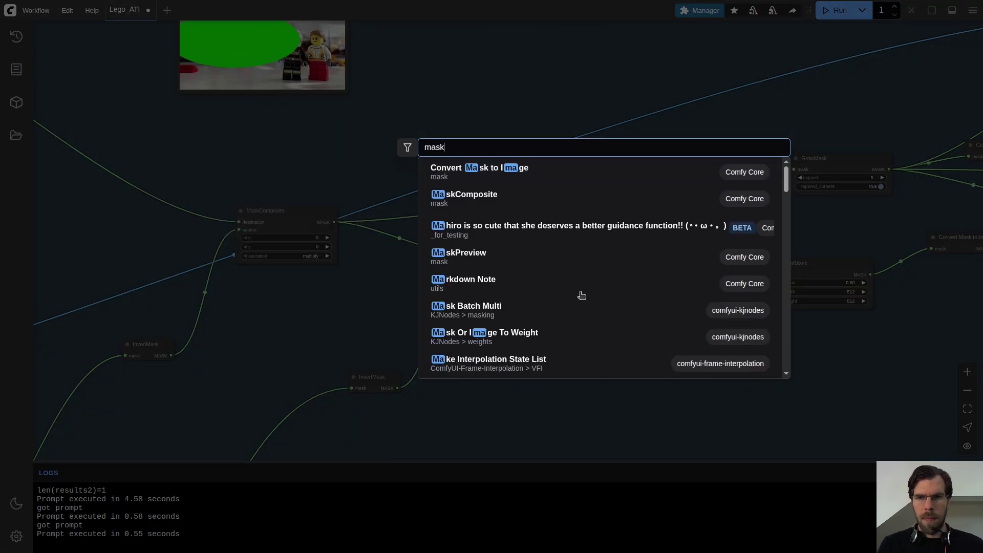
{"action": "key", "text": "Return"}
{"action": "scroll", "coordinate": [703, 324], "scroll_direction": "down", "scroll_amount": 15}
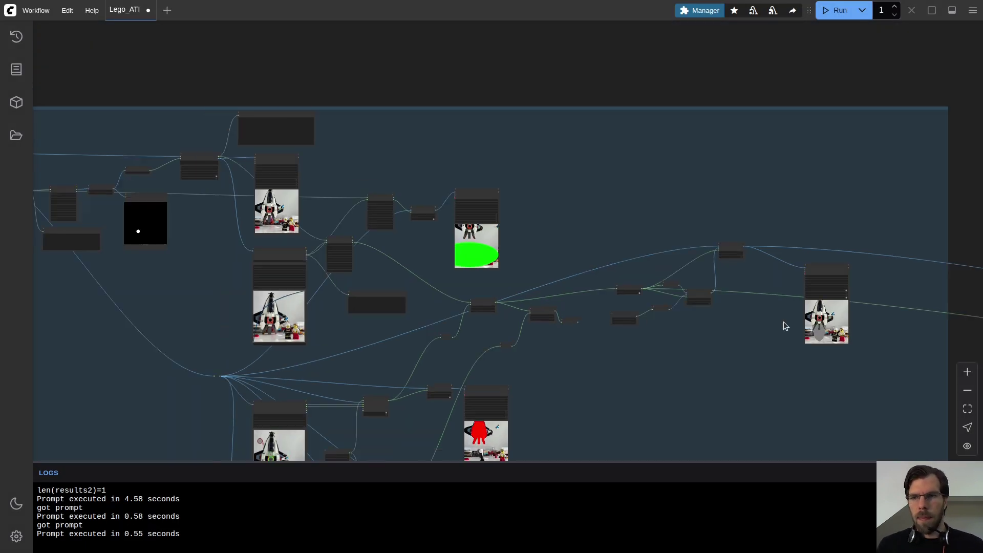
{"action": "scroll", "coordinate": [569, 334], "scroll_direction": "up", "scroll_amount": 12}
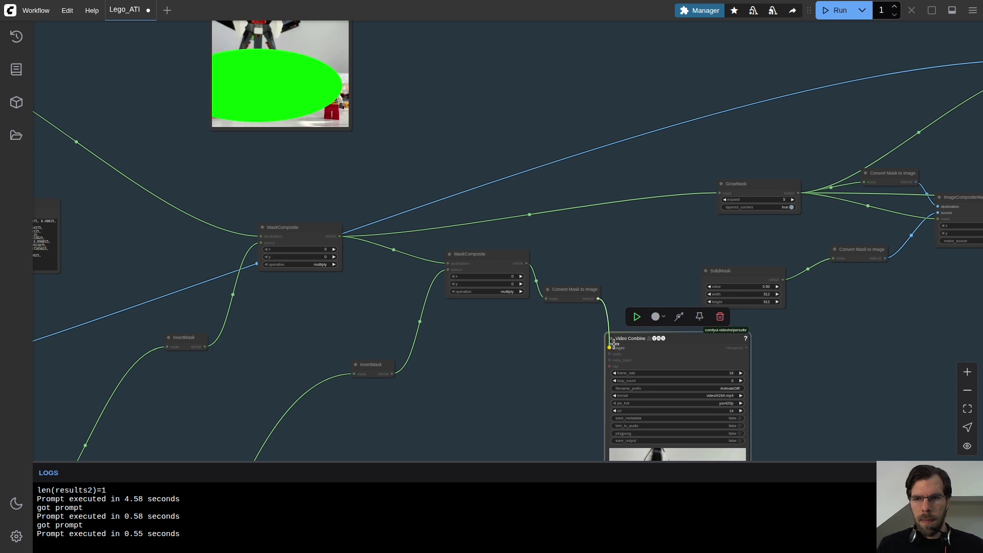
Feed the first MaskComposite's mask into Convert Mask to Image, run the workflow, and reposition the second MaskComposite and the converter
{"action": "left_click_drag", "start_coordinate": [580, 363], "coordinate": [438, 231]}
{"action": "left_click_drag", "start_coordinate": [292, 106], "coordinate": [499, 169]}
{"action": "left_click", "coordinate": [841, 11]}
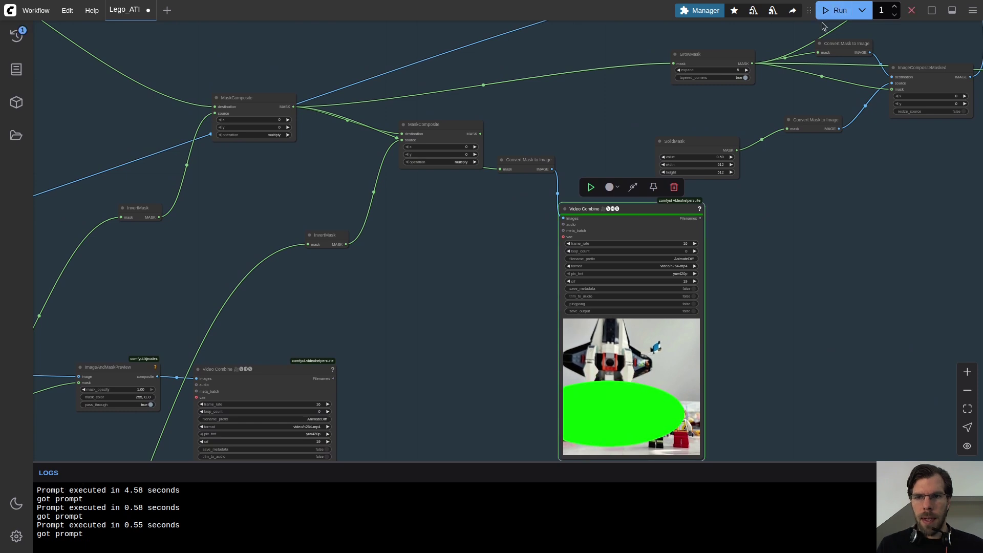
{"action": "left_click_drag", "start_coordinate": [439, 130], "coordinate": [402, 134]}
{"action": "left_click_drag", "start_coordinate": [528, 164], "coordinate": [513, 186]}
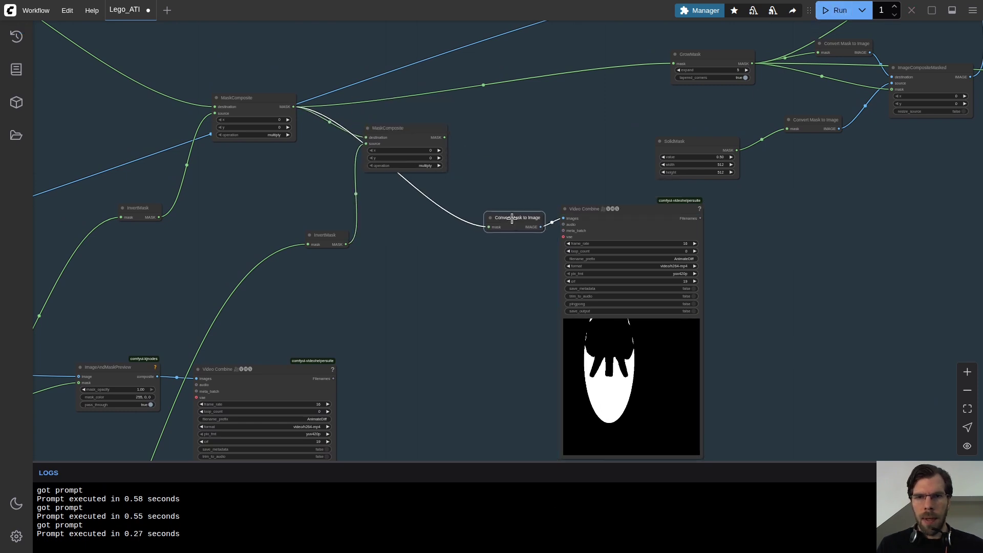
{"action": "scroll", "coordinate": [481, 148], "scroll_direction": "down", "scroll_amount": 5}
{"action": "scroll", "coordinate": [489, 153], "scroll_direction": "up", "scroll_amount": 3}
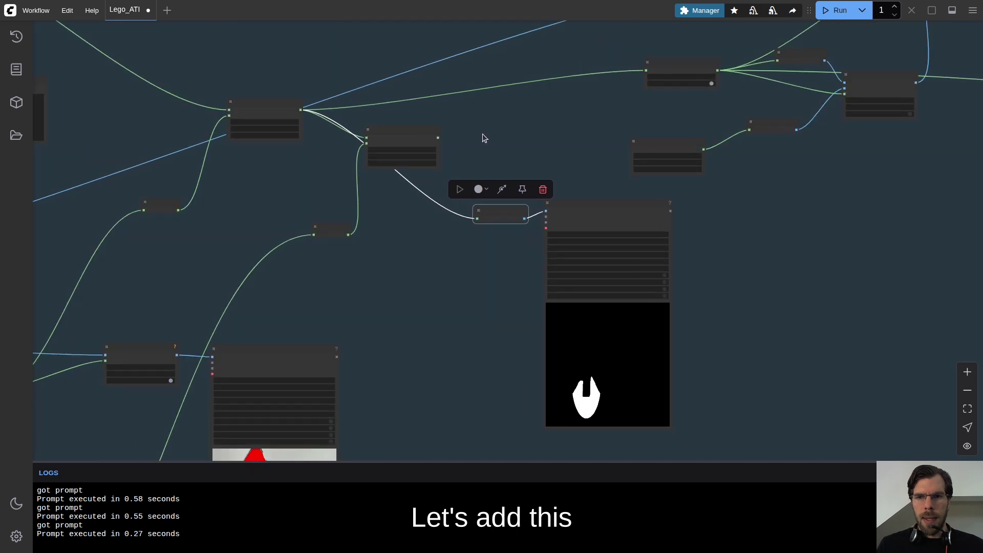
Connect the smoke shape's mask to the second InvertMask and the second MaskComposite's output to Convert Mask to Image, then run
{"action": "scroll", "coordinate": [474, 84], "scroll_direction": "up", "scroll_amount": 5}
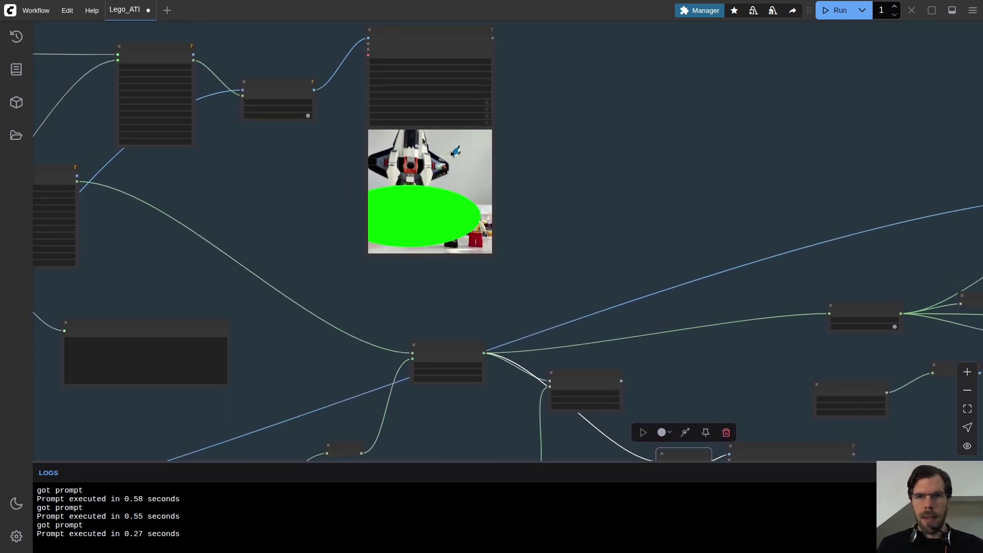
{"action": "scroll", "coordinate": [643, 316], "scroll_direction": "down", "scroll_amount": 2}
{"action": "scroll", "coordinate": [395, 199], "scroll_direction": "up", "scroll_amount": 1}
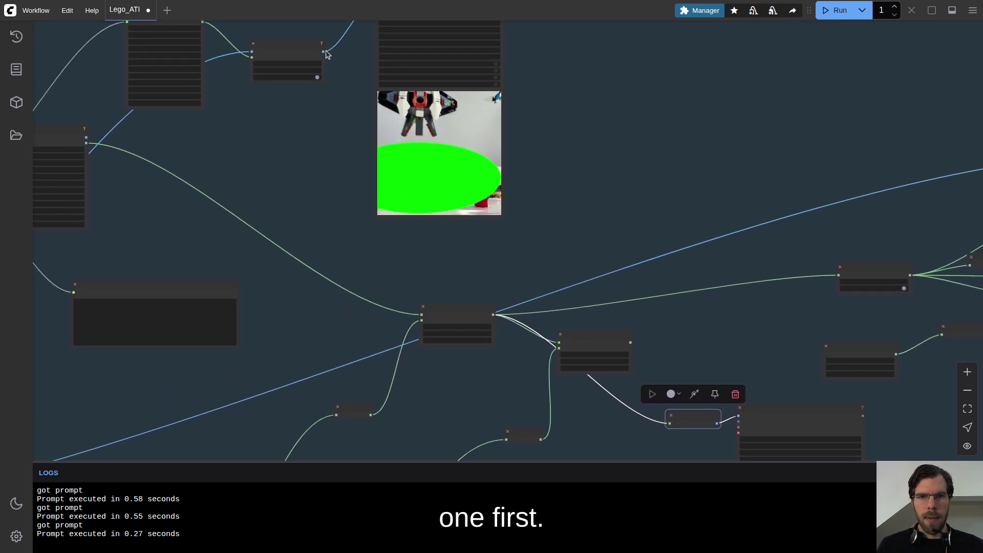
{"action": "scroll", "coordinate": [237, 80], "scroll_direction": "up", "scroll_amount": 2}
{"action": "scroll", "coordinate": [338, 213], "scroll_direction": "down", "scroll_amount": 3}
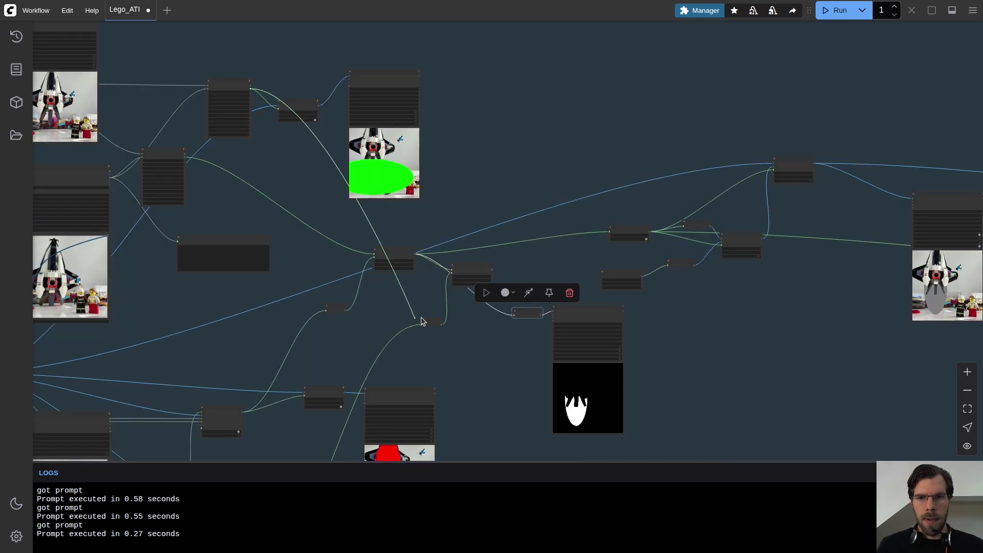
{"action": "scroll", "coordinate": [516, 325], "scroll_direction": "up", "scroll_amount": 5}
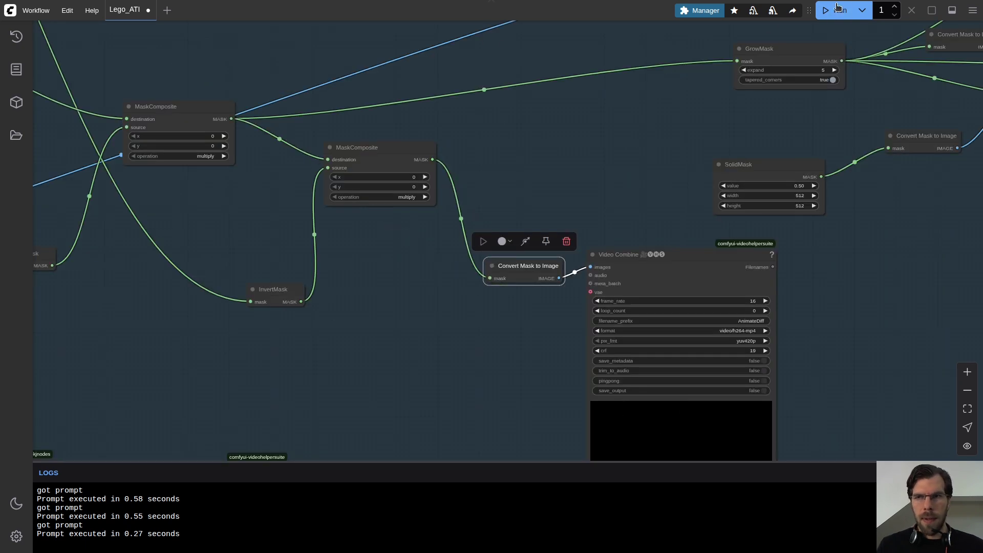
Set the second MaskComposite's operation to or and rerun the workflow
{"action": "scroll", "coordinate": [500, 56], "scroll_direction": "down", "scroll_amount": 4}
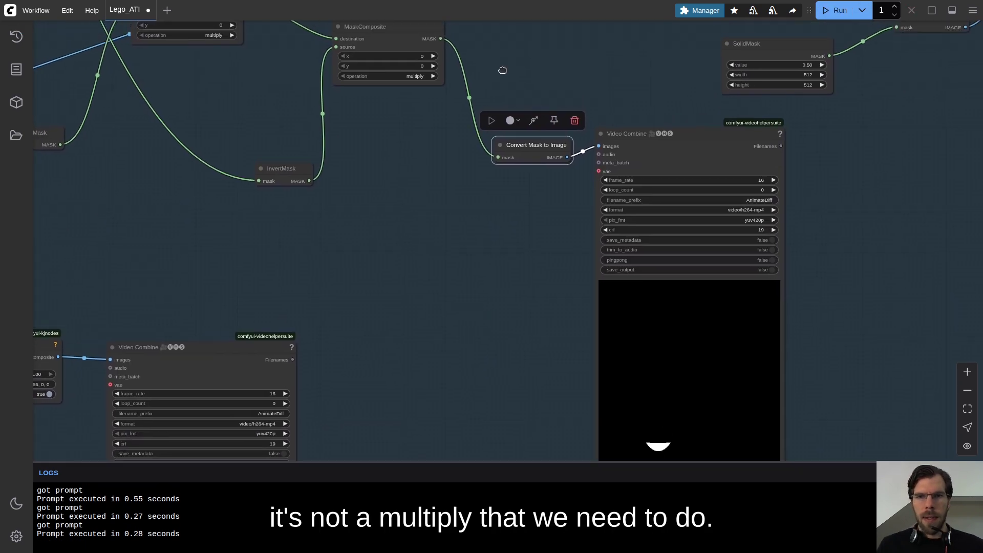
{"action": "left_click", "coordinate": [445, 161]}
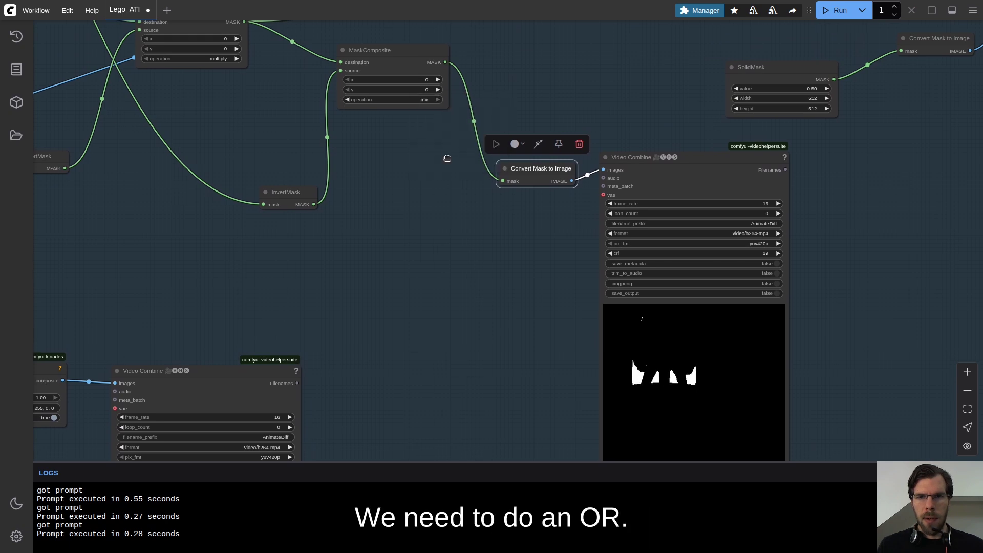
{"action": "scroll", "coordinate": [447, 157], "scroll_direction": "down", "scroll_amount": 1}
{"action": "left_click", "coordinate": [425, 88]}
{"action": "left_click", "coordinate": [450, 147]}
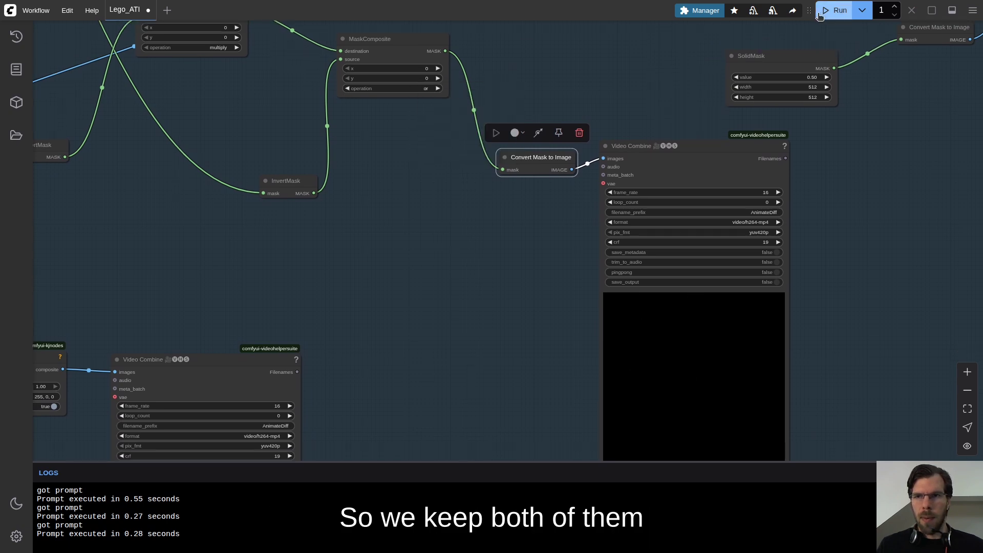
Remove the second InvertMask so the smoke mask feeds the second MaskComposite's source directly, and rerun the workflow
{"action": "left_click_drag", "start_coordinate": [502, 238], "coordinate": [489, 190]}
{"action": "scroll", "coordinate": [492, 186], "scroll_direction": "up", "scroll_amount": 3}
{"action": "left_click", "coordinate": [267, 135]}
{"action": "key", "text": "Delete"}
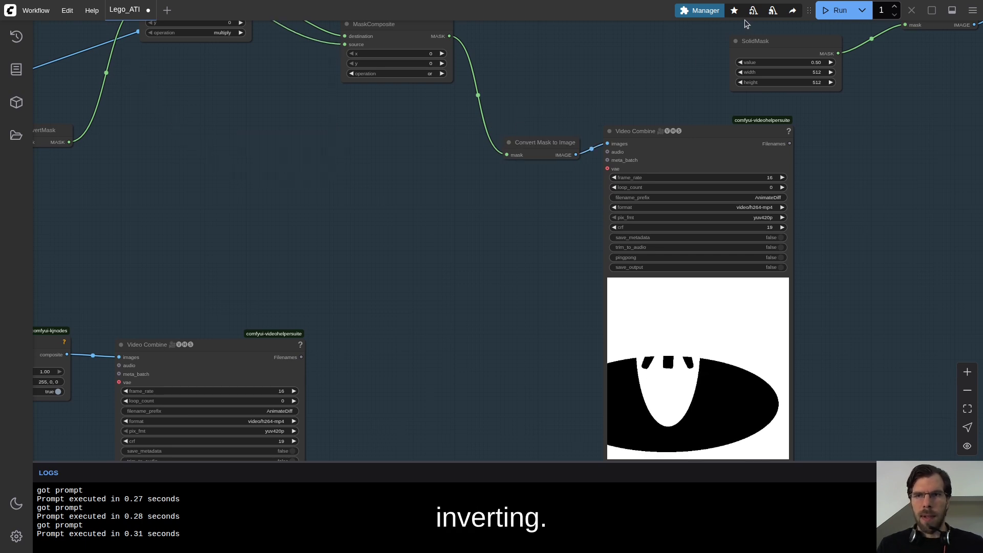
{"action": "left_click", "coordinate": [840, 11]}
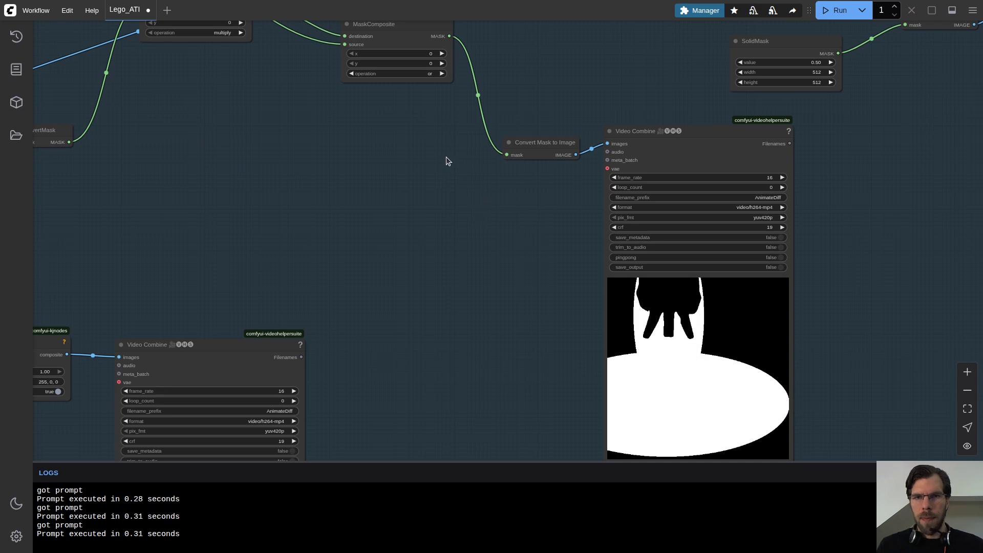
Move the or MaskComposite above the flame mask's output link and shift the combined mask's Video Combine slightly away from its converter
{"action": "scroll", "coordinate": [442, 164], "scroll_direction": "down", "scroll_amount": 9}
{"action": "scroll", "coordinate": [415, 161], "scroll_direction": "up", "scroll_amount": 4}
{"action": "left_click_drag", "start_coordinate": [498, 303], "coordinate": [478, 226]}
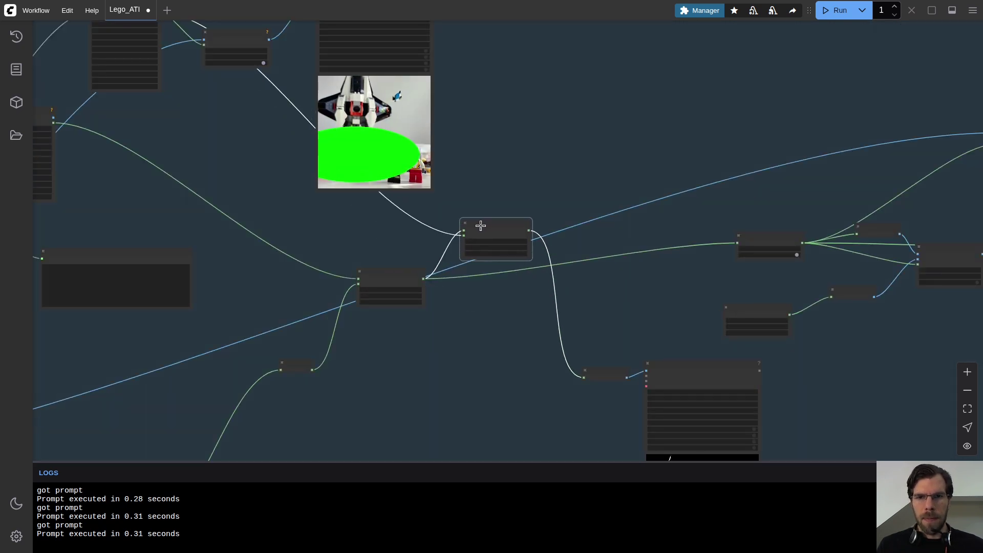
{"action": "scroll", "coordinate": [479, 226], "scroll_direction": "up", "scroll_amount": 4}
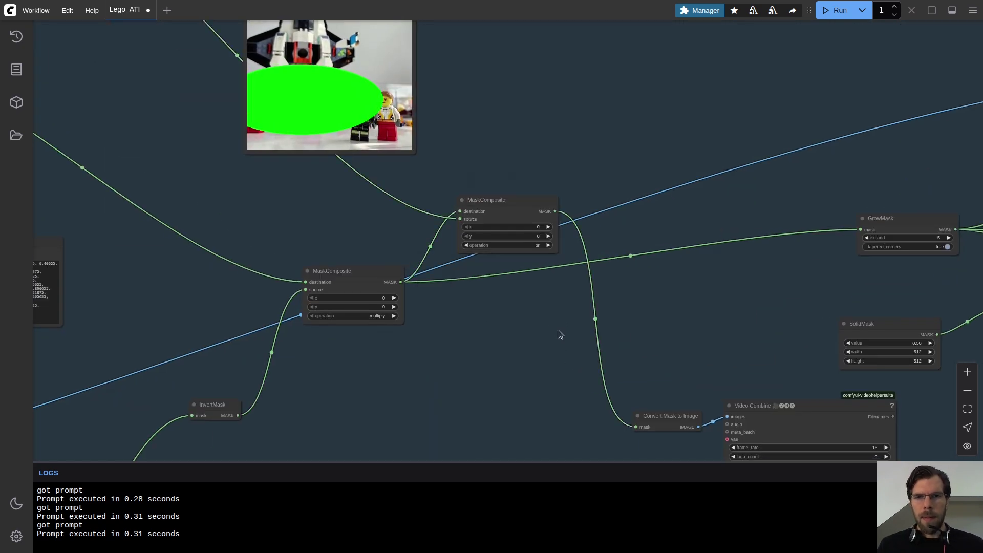
{"action": "scroll", "coordinate": [559, 328], "scroll_direction": "down", "scroll_amount": 5}
{"action": "left_click_drag", "start_coordinate": [579, 382], "coordinate": [518, 263]}
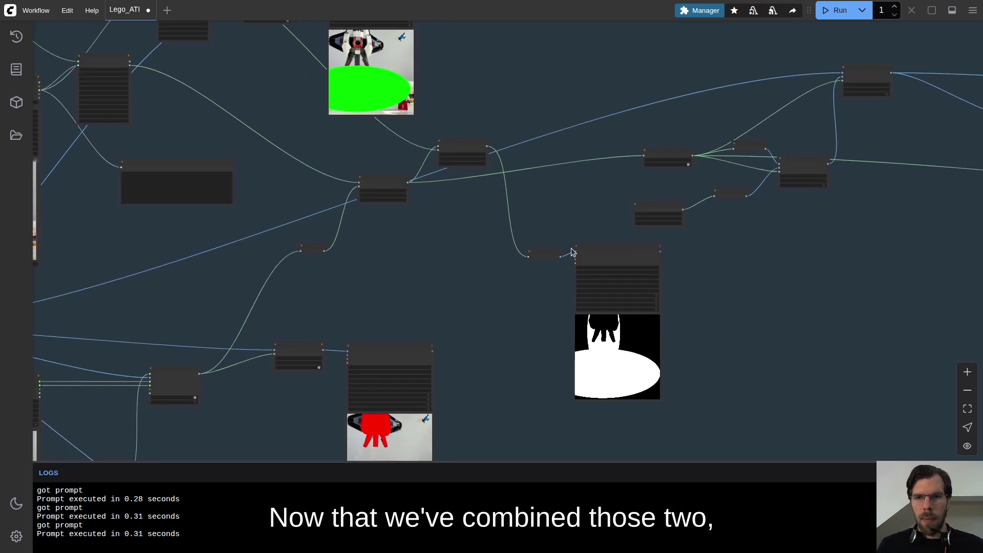
{"action": "mouse_move", "coordinate": [614, 250]}
{"action": "left_mouse_down"}
{"action": "mouse_move", "coordinate": [638, 255]}
{"action": "mouse_move", "coordinate": [626, 253]}
{"action": "left_mouse_up"}
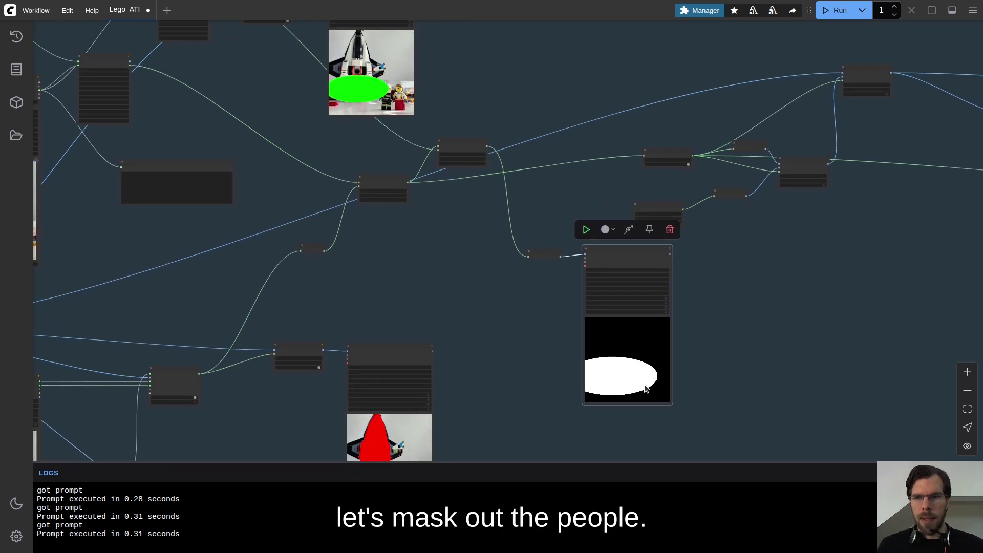
Duplicate the multiply MaskComposite with its InvertMask and connect the or MaskComposite's output to the copy's destination
{"action": "scroll", "coordinate": [451, 306], "scroll_direction": "down", "scroll_amount": 3}
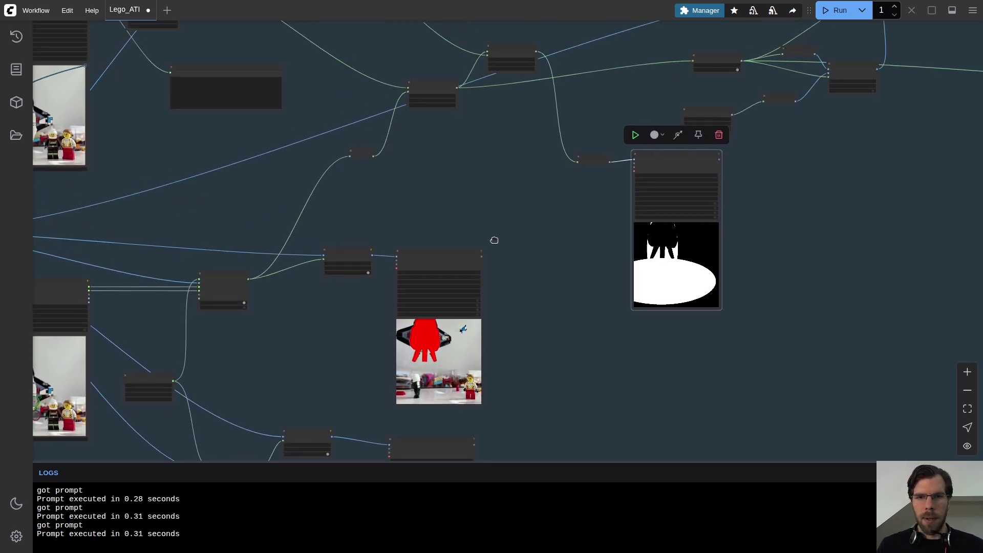
{"action": "left_click_drag", "start_coordinate": [453, 186], "coordinate": [355, 106]}
{"action": "left_click_drag", "start_coordinate": [773, 239], "coordinate": [727, 191]}
{"action": "left_click_drag", "start_coordinate": [495, 175], "coordinate": [342, 103]}
{"action": "left_click_drag", "start_coordinate": [406, 97], "coordinate": [598, 109]}
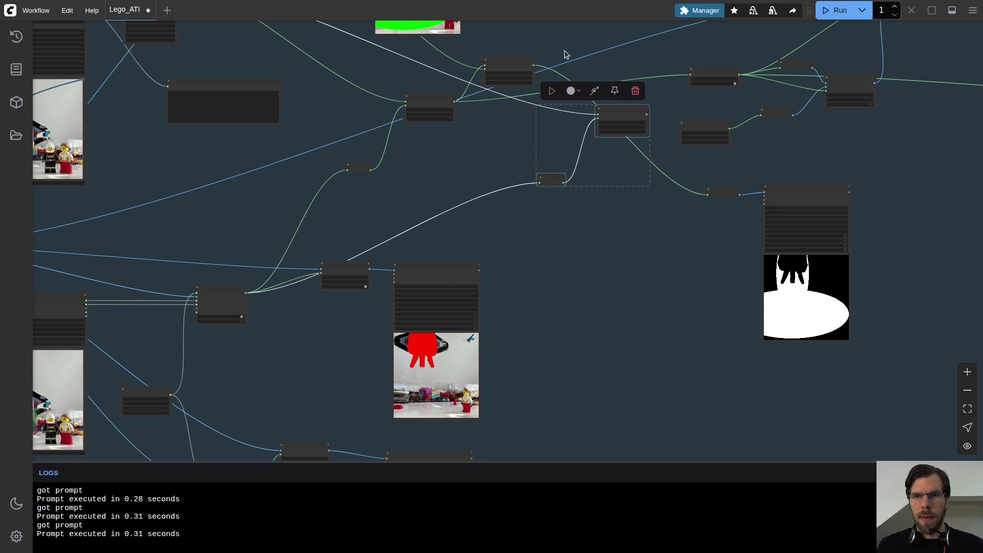
{"action": "scroll", "coordinate": [568, 51], "scroll_direction": "up", "scroll_amount": 5}
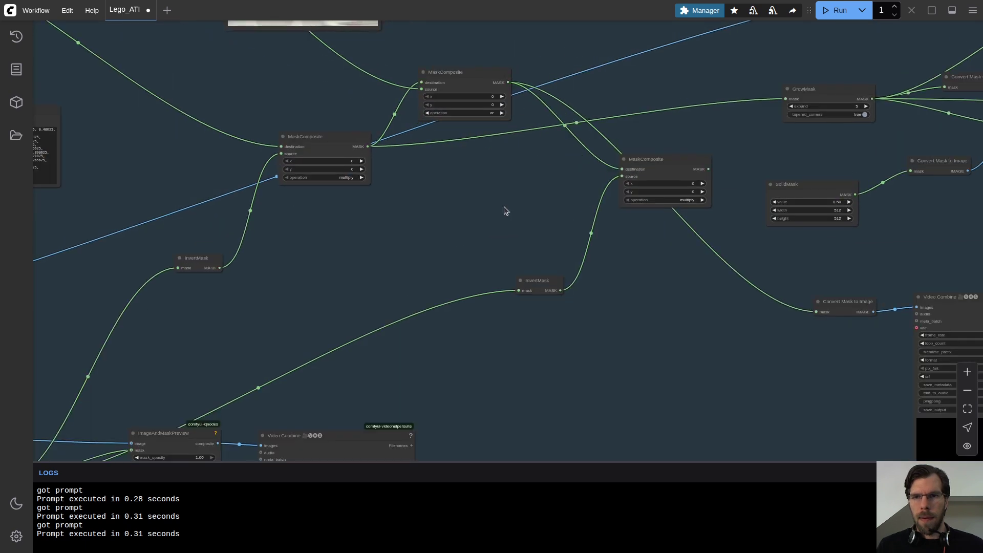
Connect the Lego people's Sam2Segmentation mask to the copied InvertMask
{"action": "scroll", "coordinate": [549, 211], "scroll_direction": "down", "scroll_amount": 5}
{"action": "left_click_drag", "start_coordinate": [499, 320], "coordinate": [554, 63]}
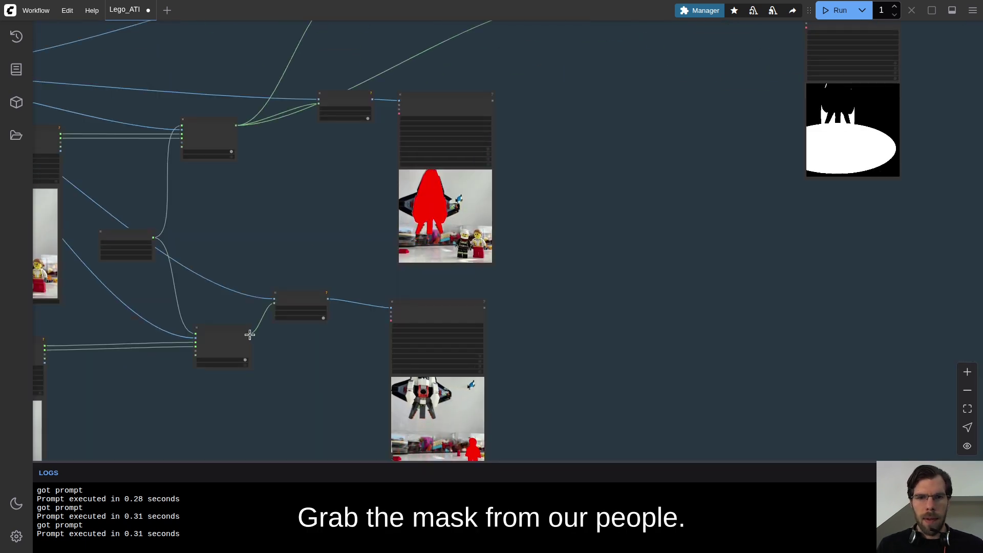
{"action": "scroll", "coordinate": [299, 345], "scroll_direction": "down", "scroll_amount": 3}
{"action": "left_click_drag", "start_coordinate": [300, 344], "coordinate": [475, 109]}
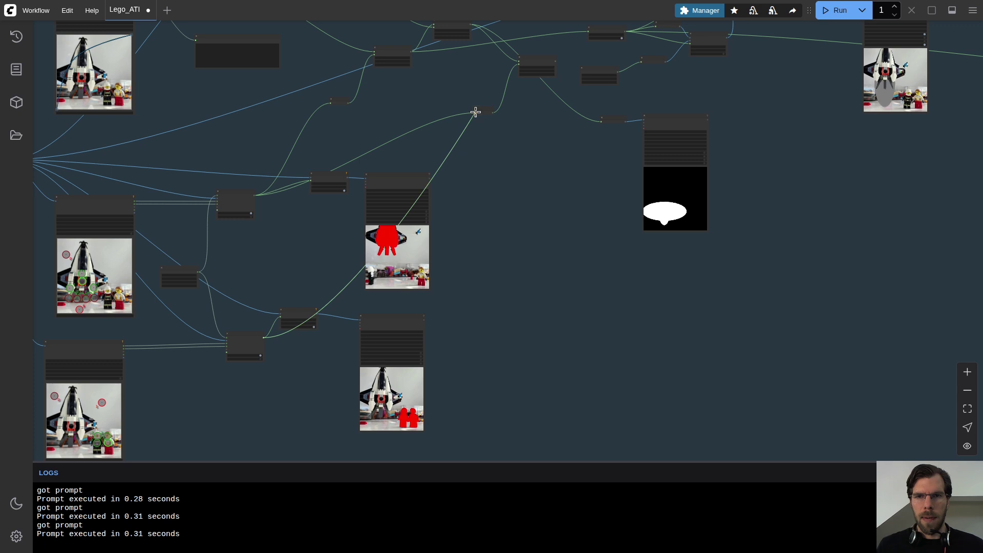
Feed the new multiply MaskComposite's output into the combined mask's Convert Mask to Image and run the workflow
{"action": "scroll", "coordinate": [574, 66], "scroll_direction": "up", "scroll_amount": 10}
{"action": "left_click_drag", "start_coordinate": [548, 53], "coordinate": [447, 127]}
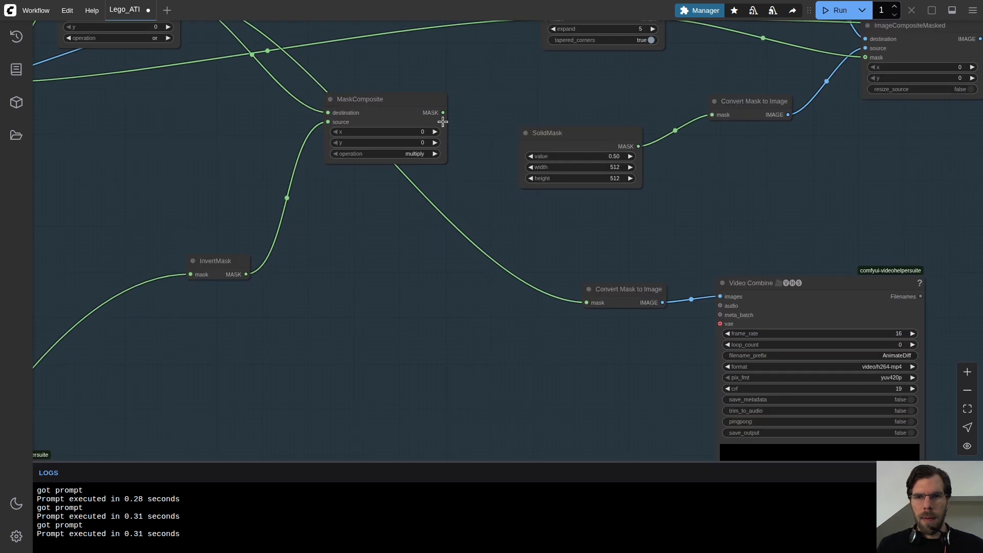
{"action": "scroll", "coordinate": [462, 248], "scroll_direction": "down", "scroll_amount": 5}
{"action": "scroll", "coordinate": [462, 248], "scroll_direction": "right", "scroll_amount": 5}
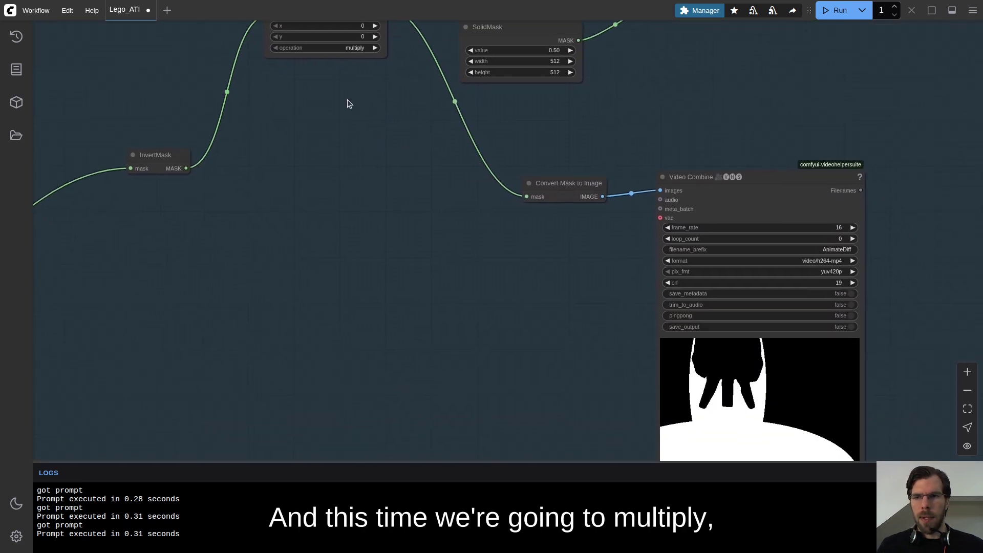
{"action": "left_click", "coordinate": [835, 11]}
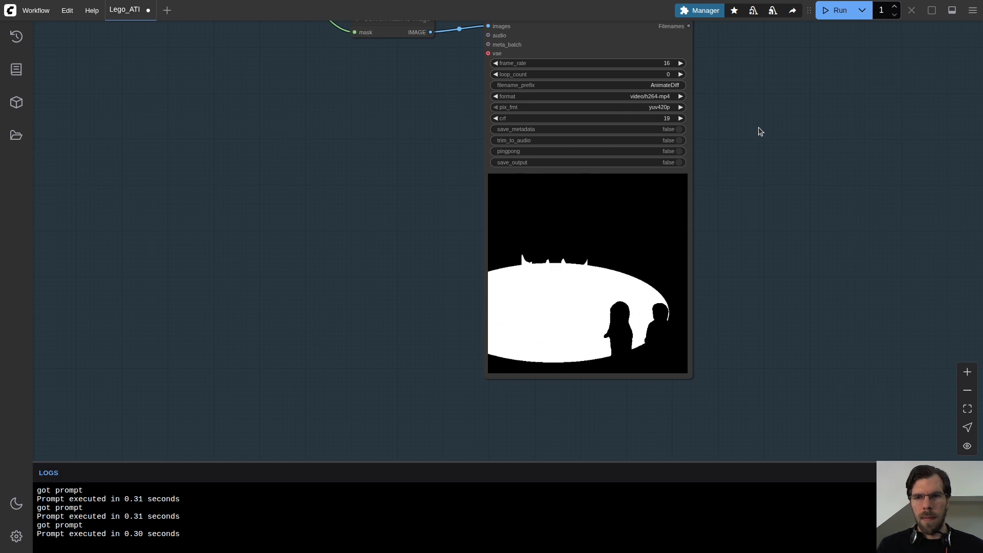
Move the flame compositing nodes farther along the graph and tidy the new MaskComposite and its InvertMask
{"action": "scroll", "coordinate": [758, 131], "scroll_direction": "down", "scroll_amount": 10}
{"action": "left_click_drag", "start_coordinate": [547, 122], "coordinate": [497, 246]}
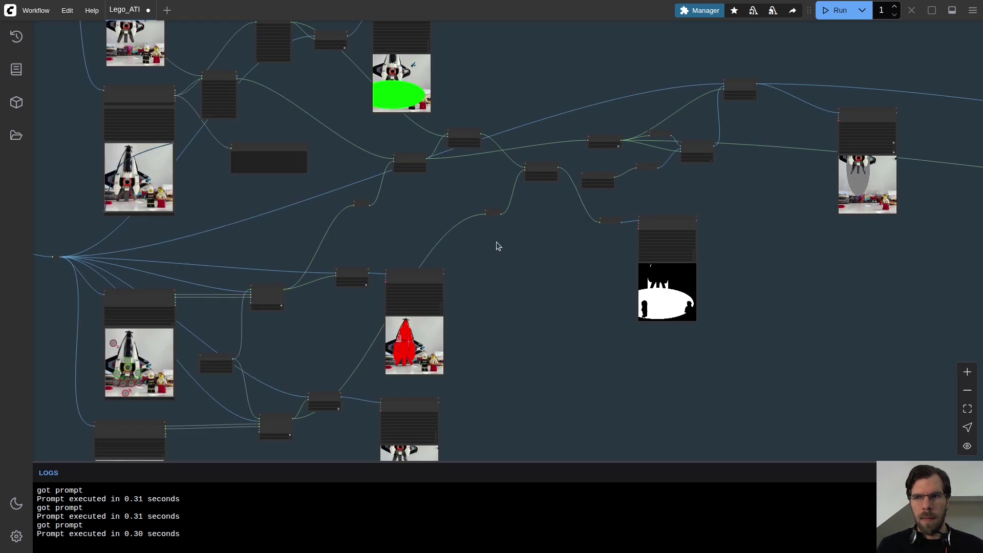
{"action": "left_click_drag", "start_coordinate": [895, 239], "coordinate": [773, 340]}
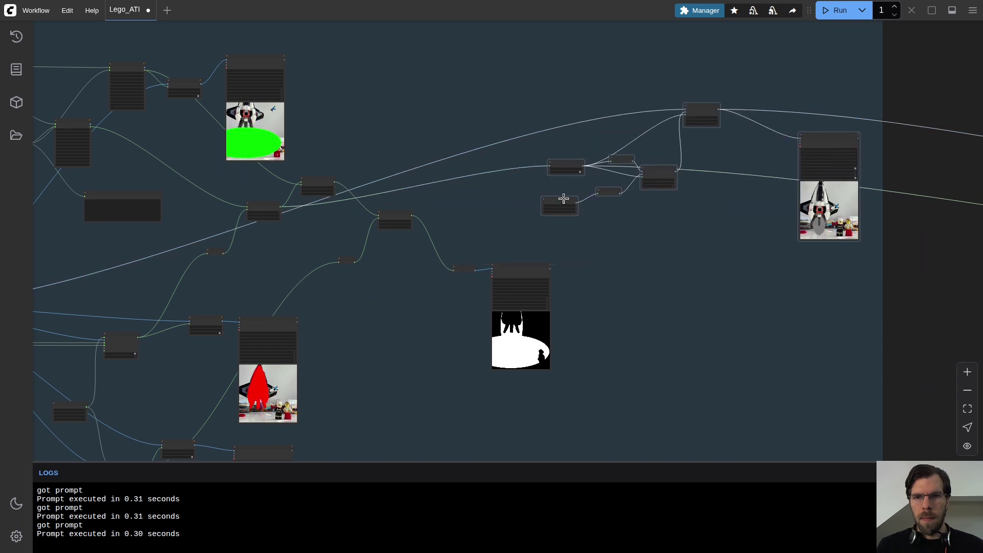
{"action": "left_click_drag", "start_coordinate": [393, 216], "coordinate": [393, 205]}
{"action": "left_click_drag", "start_coordinate": [345, 259], "coordinate": [312, 231]}
Move the flame's GrowMask clear of its compositing nodes and examine the masked preview around the thruster
{"action": "scroll", "coordinate": [564, 169], "scroll_direction": "up", "scroll_amount": 5}
{"action": "scroll", "coordinate": [628, 183], "scroll_direction": "down", "scroll_amount": 2}
{"action": "left_click_drag", "start_coordinate": [432, 236], "coordinate": [648, 163]}
{"action": "left_click_drag", "start_coordinate": [806, 86], "coordinate": [677, 133]}
{"action": "left_click_drag", "start_coordinate": [824, 247], "coordinate": [294, 213]}
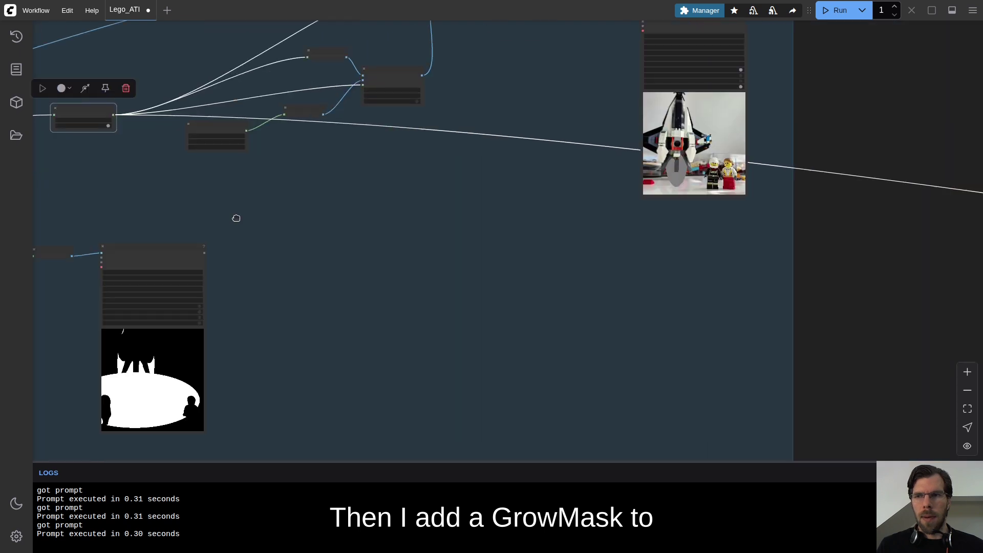
{"action": "scroll", "coordinate": [628, 177], "scroll_direction": "up", "scroll_amount": 1}
{"action": "scroll", "coordinate": [627, 176], "scroll_direction": "up", "scroll_amount": 10}
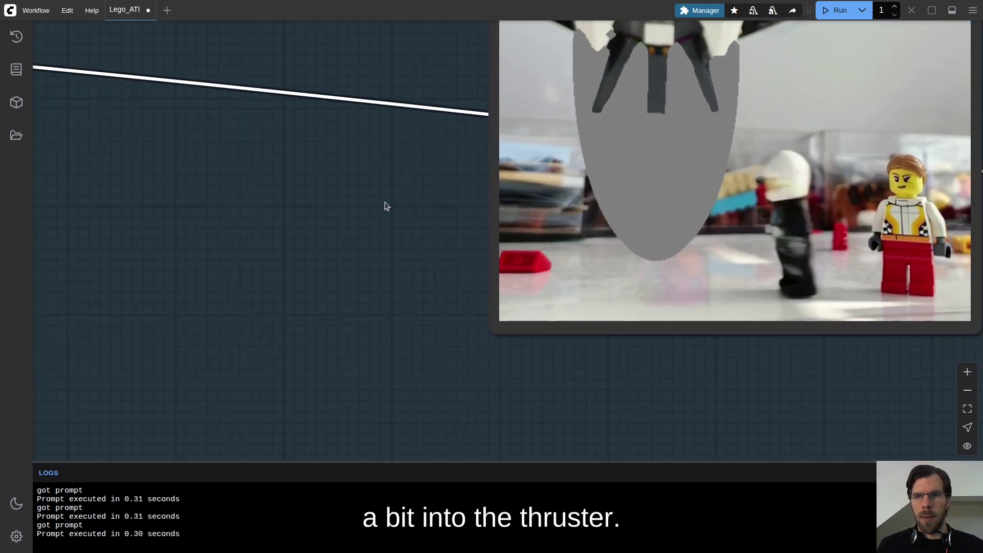
{"action": "scroll", "coordinate": [378, 213], "scroll_direction": "down", "scroll_amount": 15}
Detach the flame's GrowMask from the first MaskComposite and add an unconnected copy of it
{"action": "left_click_drag", "start_coordinate": [162, 235], "coordinate": [592, 225]}
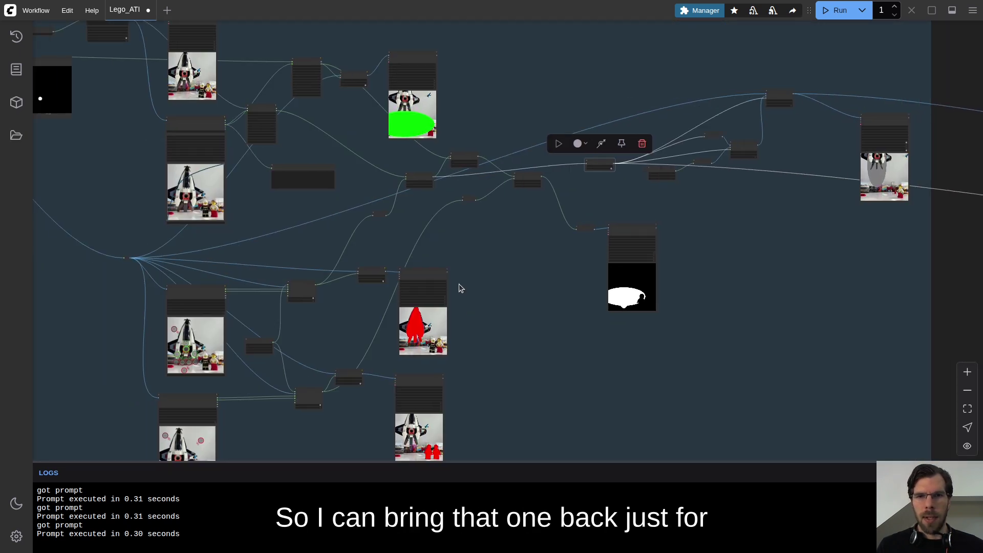
{"action": "scroll", "coordinate": [575, 167], "scroll_direction": "up", "scroll_amount": 8}
{"action": "scroll", "coordinate": [355, 229], "scroll_direction": "up", "scroll_amount": 3}
{"action": "left_click_drag", "start_coordinate": [356, 229], "coordinate": [304, 194]}
{"action": "scroll", "coordinate": [654, 198], "scroll_direction": "down", "scroll_amount": 5}
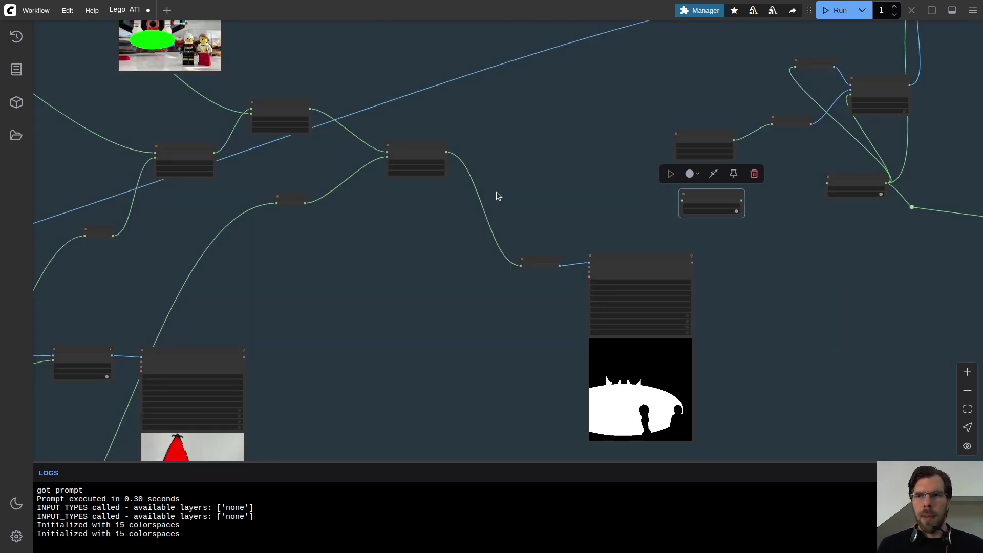
Place the GrowMask copy beside the spaceship's Sam2Segmentation and connect the segmentation mask to it
{"action": "left_click_drag", "start_coordinate": [654, 198], "coordinate": [736, 226]}
{"action": "left_click_drag", "start_coordinate": [799, 231], "coordinate": [558, 67]}
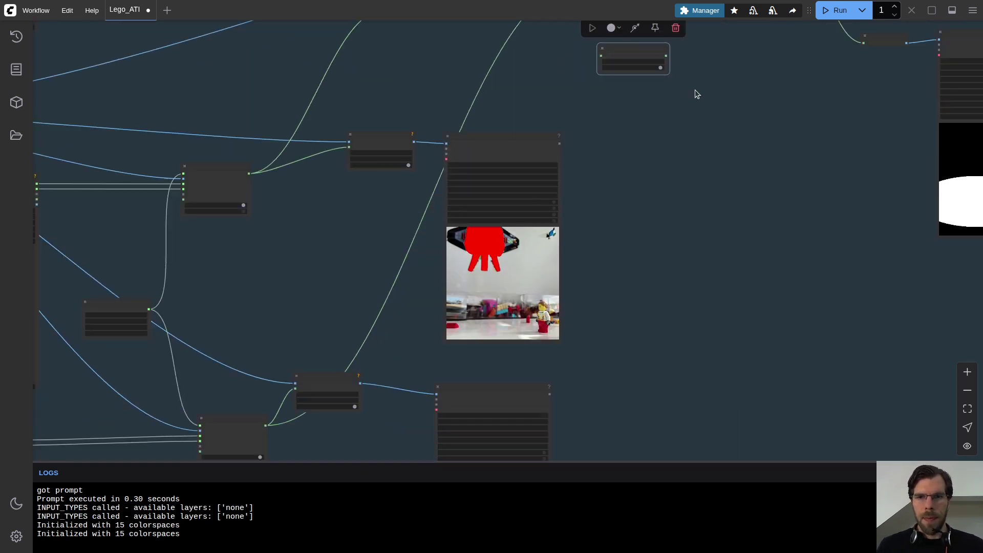
{"action": "left_click_drag", "start_coordinate": [377, 281], "coordinate": [589, 390]}
{"action": "left_click_drag", "start_coordinate": [769, 197], "coordinate": [504, 319]}
{"action": "scroll", "coordinate": [452, 301], "scroll_direction": "up", "scroll_amount": 8}
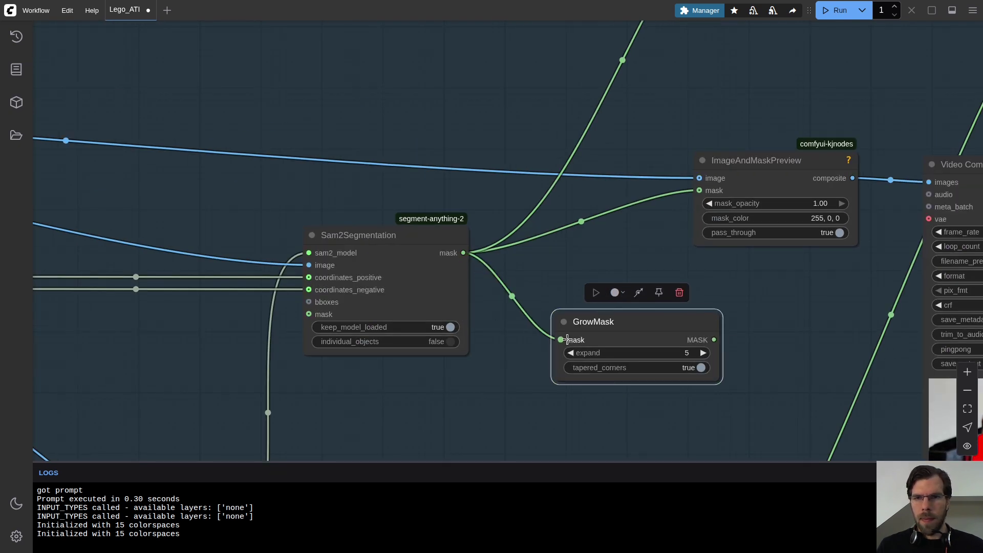
Route the grown spaceship mask to its ImageAndMaskPreview and InvertMask, then run the workflow
{"action": "scroll", "coordinate": [760, 311], "scroll_direction": "down", "scroll_amount": 5}
{"action": "left_click_drag", "start_coordinate": [732, 329], "coordinate": [721, 236]}
{"action": "left_click_drag", "start_coordinate": [773, 37], "coordinate": [640, 213]}
{"action": "left_click_drag", "start_coordinate": [740, 292], "coordinate": [459, 131]}
{"action": "left_click", "coordinate": [865, 16]}
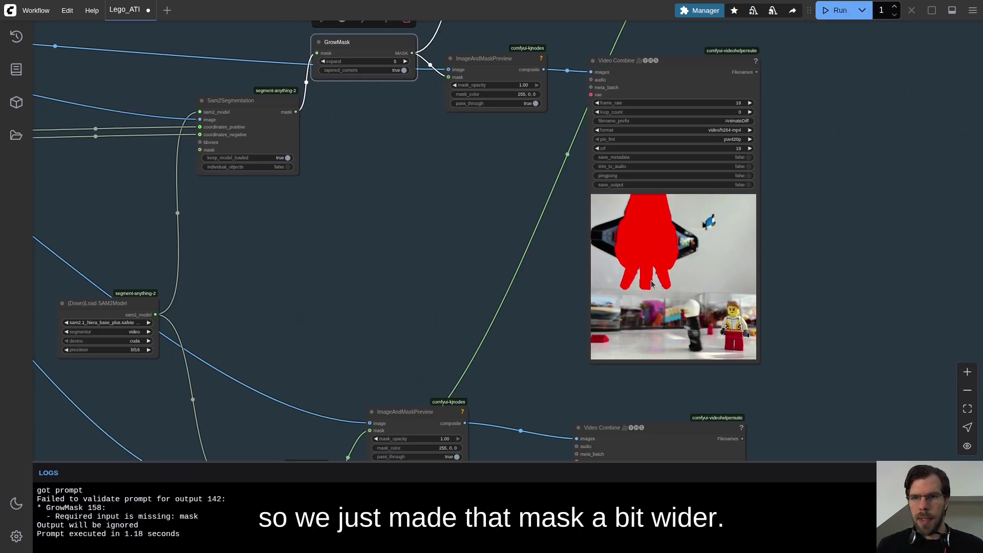
Move the final MaskComposite, its Convert Mask to Image and the combined mask's Video Combine closer together
{"action": "scroll", "coordinate": [588, 307], "scroll_direction": "down", "scroll_amount": 10}
{"action": "left_click_drag", "start_coordinate": [746, 238], "coordinate": [509, 294]}
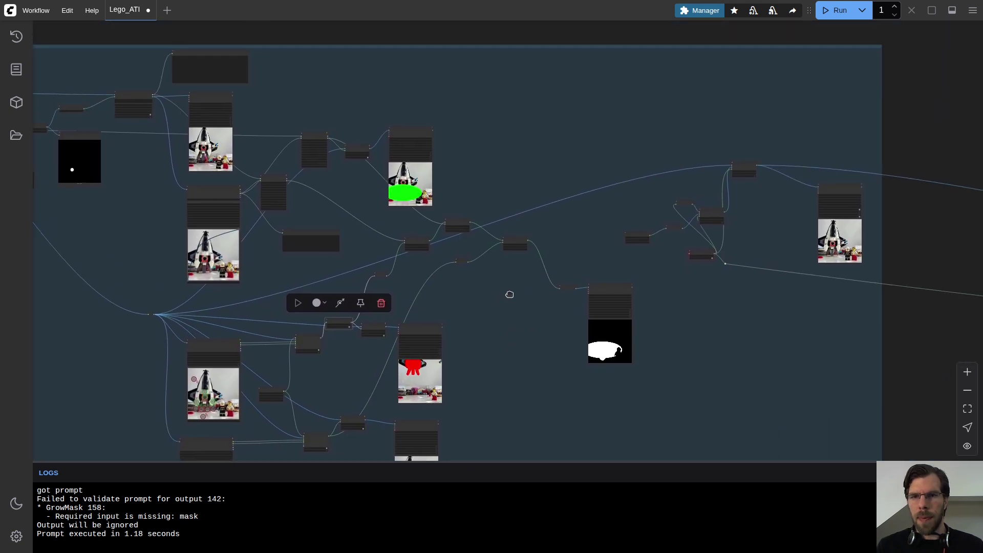
{"action": "scroll", "coordinate": [594, 252], "scroll_direction": "up", "scroll_amount": 5}
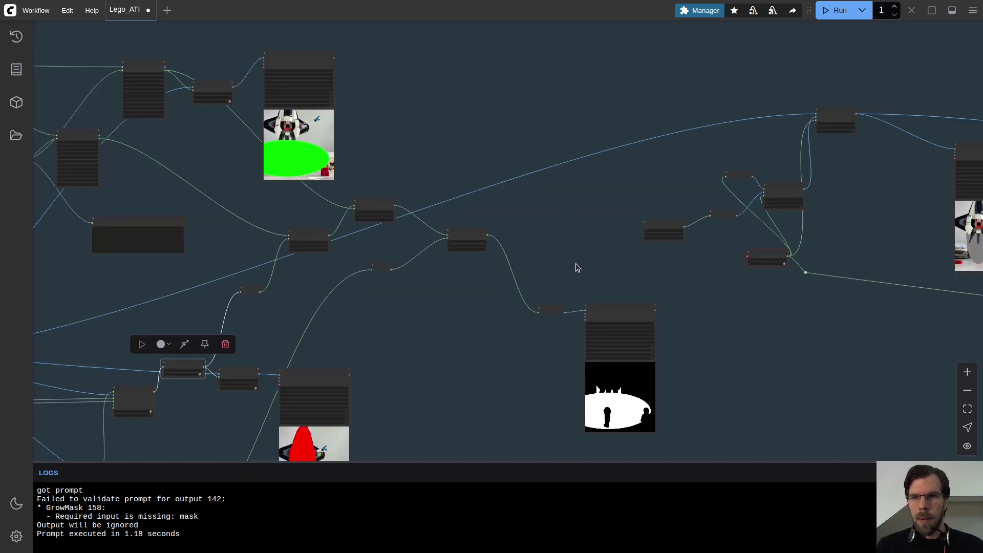
{"action": "left_click_drag", "start_coordinate": [470, 236], "coordinate": [451, 223]}
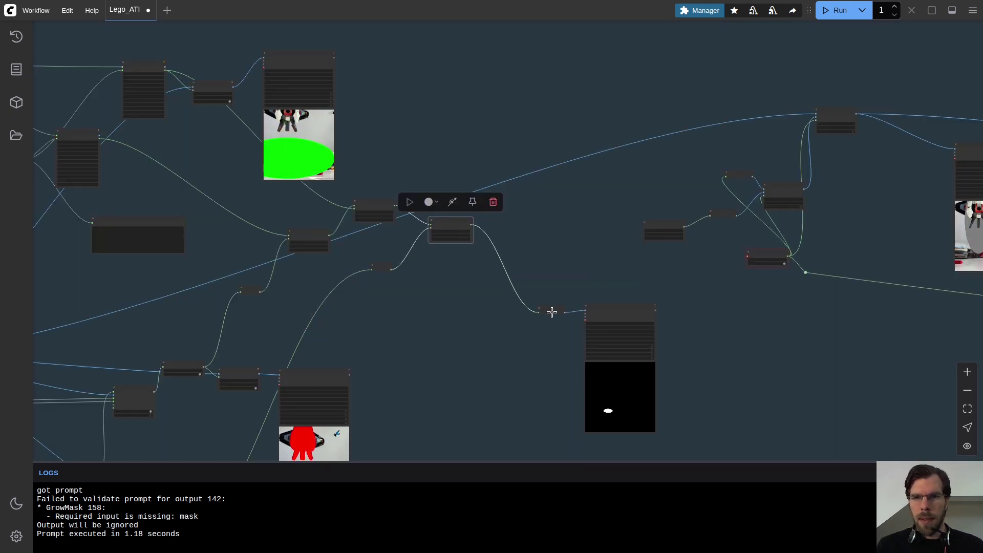
{"action": "left_click_drag", "start_coordinate": [622, 310], "coordinate": [594, 259]}
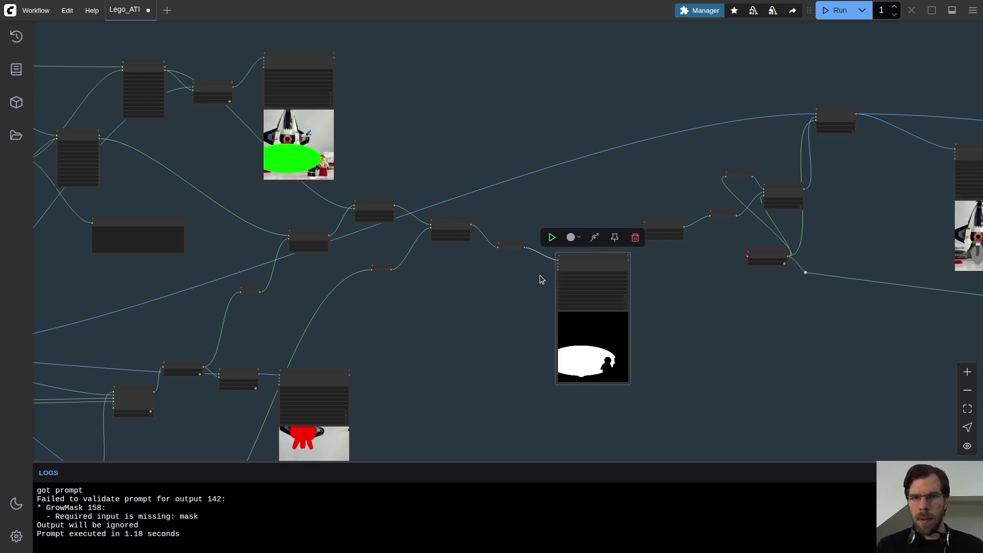
Reduce the max_value in the smoke scale's Spline Editor and rerun the workflow
{"action": "scroll", "coordinate": [589, 346], "scroll_direction": "up", "scroll_amount": 10}
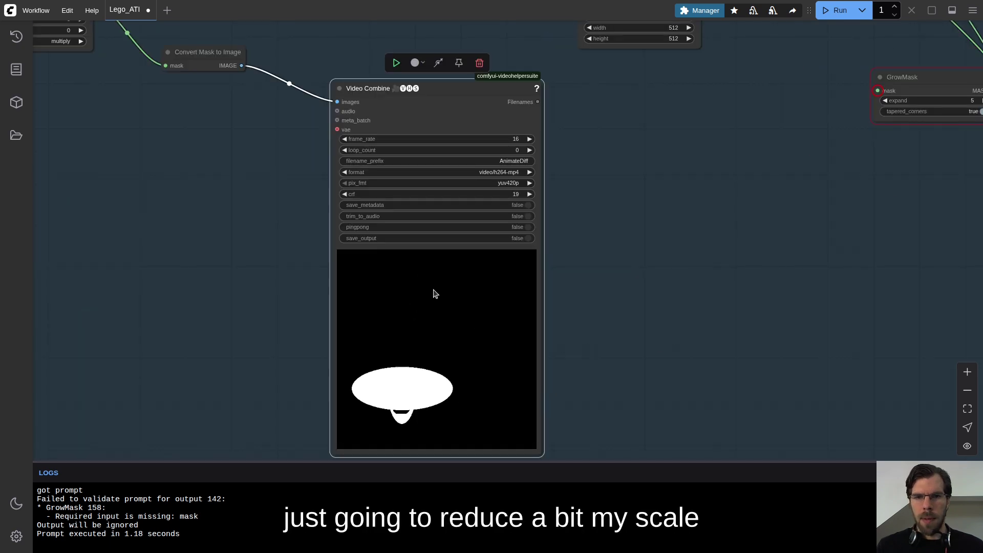
{"action": "scroll", "coordinate": [748, 295], "scroll_direction": "down", "scroll_amount": 15}
{"action": "scroll", "coordinate": [490, 235], "scroll_direction": "up", "scroll_amount": 15}
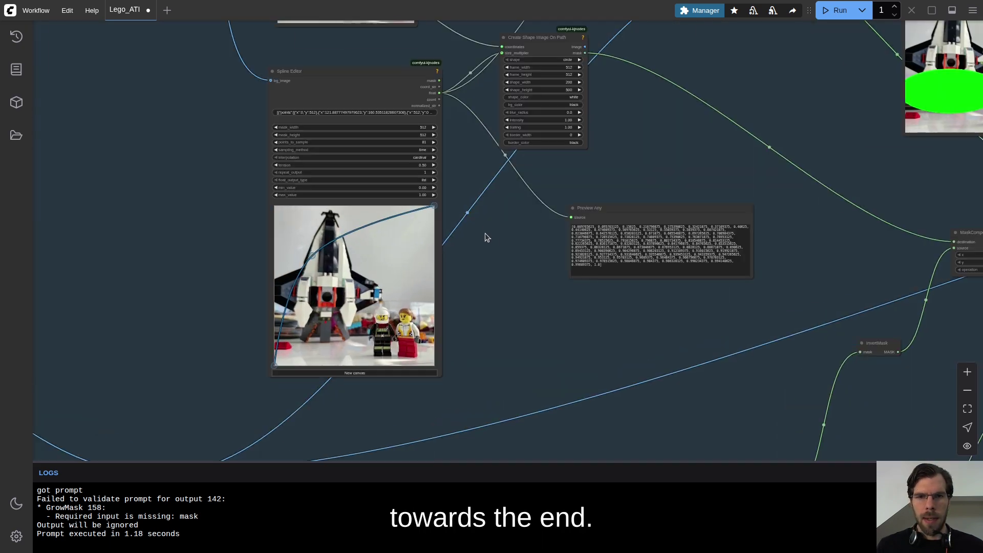
{"action": "scroll", "coordinate": [443, 195], "scroll_direction": "up", "scroll_amount": 5}
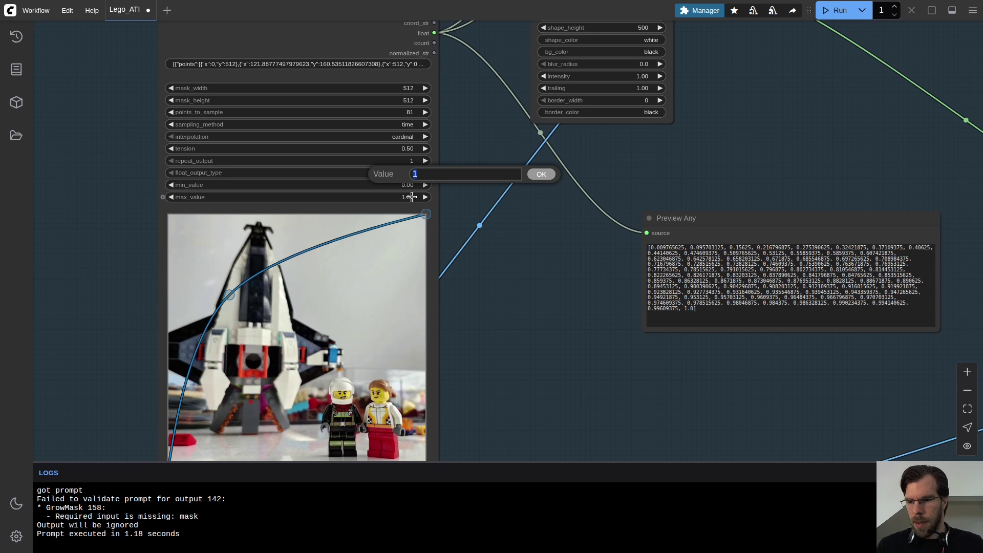
{"action": "scroll", "coordinate": [596, 119], "scroll_direction": "down", "scroll_amount": 10}
{"action": "scroll", "coordinate": [909, 291], "scroll_direction": "up", "scroll_amount": 12}
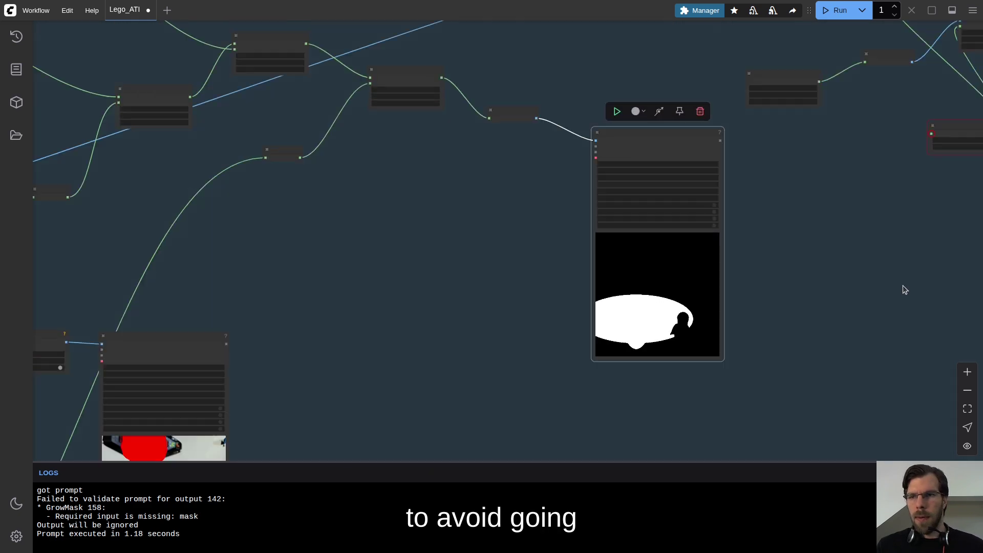
{"action": "left_click", "coordinate": [840, 12]}
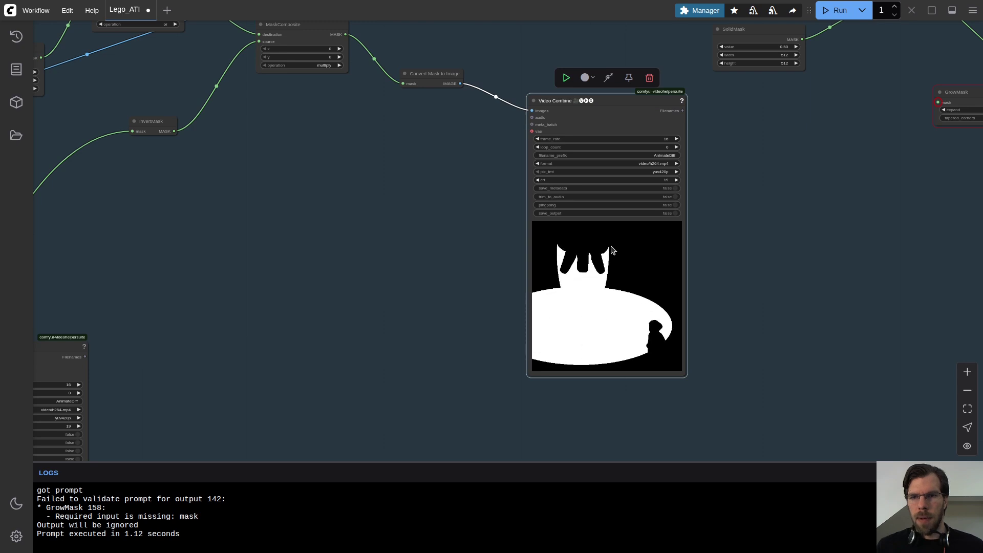
Move the SolidMask farther away from its Convert Mask to Image node
{"action": "scroll", "coordinate": [773, 278], "scroll_direction": "down", "scroll_amount": 5}
{"action": "left_click_drag", "start_coordinate": [807, 222], "coordinate": [564, 178]}
{"action": "scroll", "coordinate": [669, 236], "scroll_direction": "down", "scroll_amount": 1}
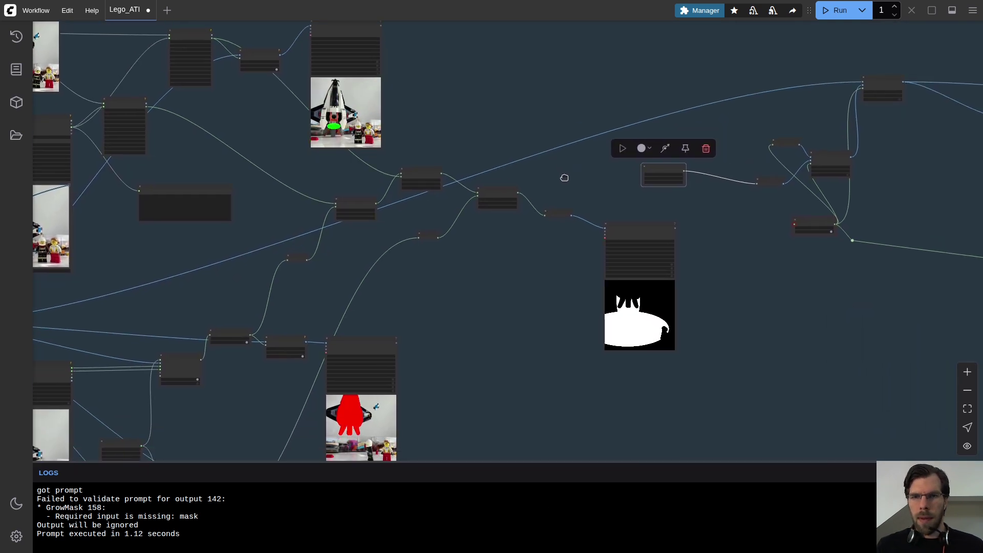
Duplicate the spaceship's ImageAndMaskPreview and Video Combine beside the final MaskComposite and connect the combined mask to the copied preview
{"action": "left_click_drag", "start_coordinate": [473, 292], "coordinate": [444, 103]}
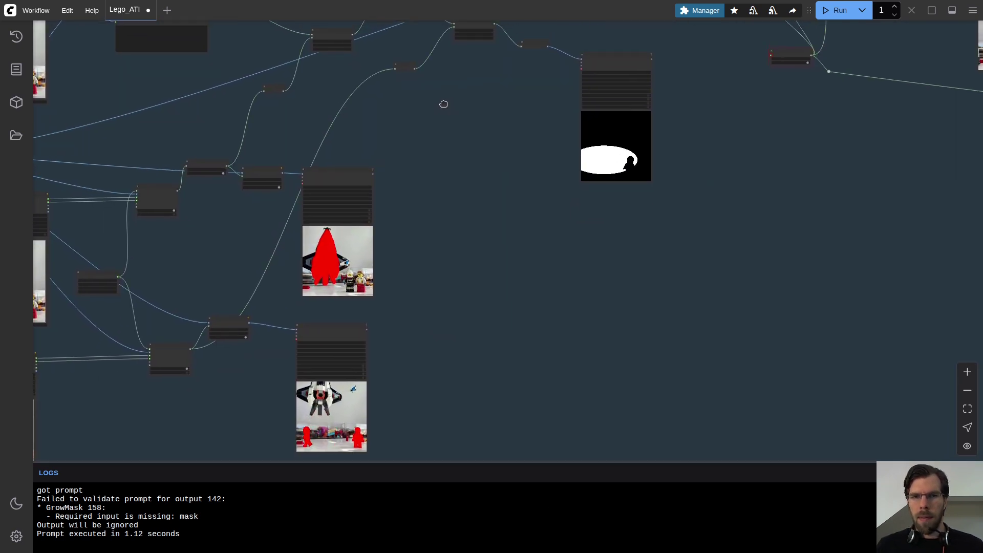
{"action": "left_click_drag", "start_coordinate": [402, 182], "coordinate": [203, 335]}
{"action": "key", "text": "ctrl+c"}
{"action": "key", "text": "ctrl+v"}
{"action": "scroll", "coordinate": [425, 194], "scroll_direction": "up", "scroll_amount": 6}
{"action": "left_click_drag", "start_coordinate": [407, 137], "coordinate": [401, 150]}
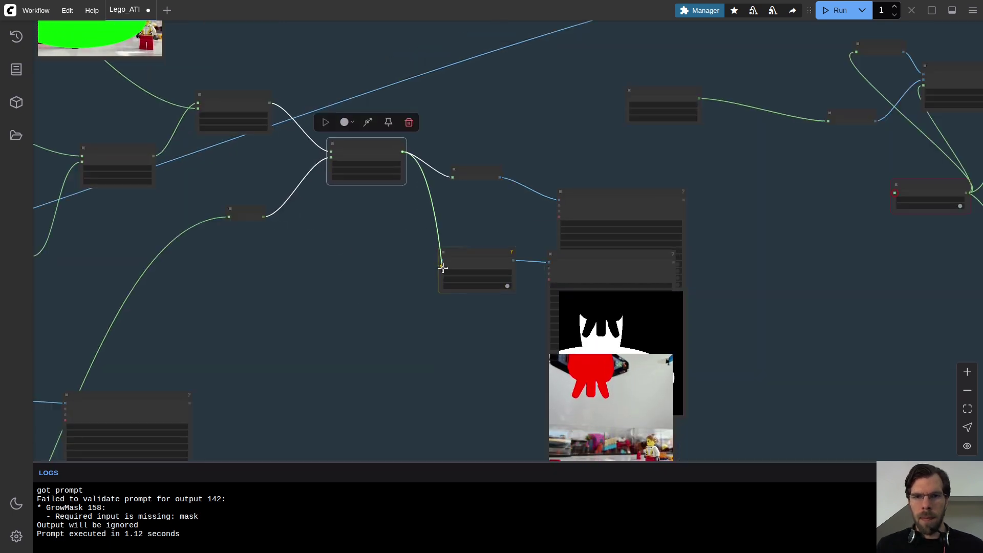
Connect the shared video image reroute to the copied ImageAndMaskPreview's image input
{"action": "scroll", "coordinate": [443, 268], "scroll_direction": "down", "scroll_amount": 10}
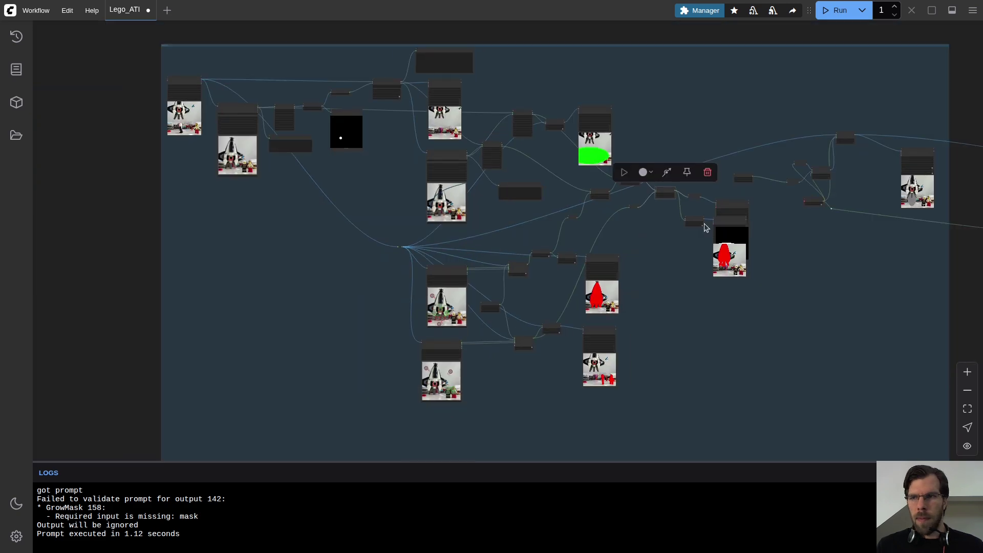
{"action": "scroll", "coordinate": [646, 236], "scroll_direction": "up", "scroll_amount": 15}
{"action": "scroll", "coordinate": [703, 226], "scroll_direction": "down", "scroll_amount": 8}
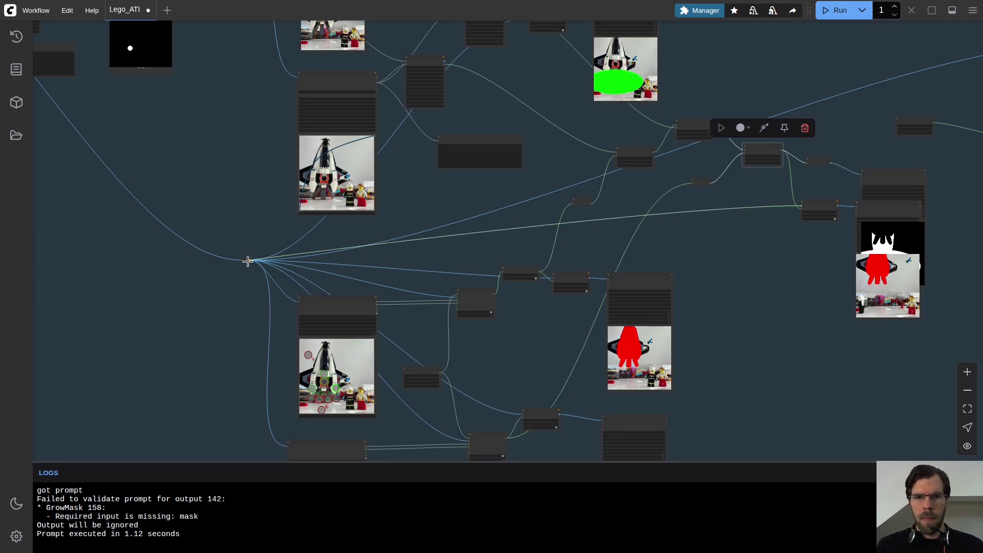
Move the black-and-white mask's Video Combine out from behind the overlay preview and run the workflow
{"action": "left_click_drag", "start_coordinate": [942, 246], "coordinate": [727, 255]}
{"action": "left_click_drag", "start_coordinate": [696, 193], "coordinate": [764, 202]}
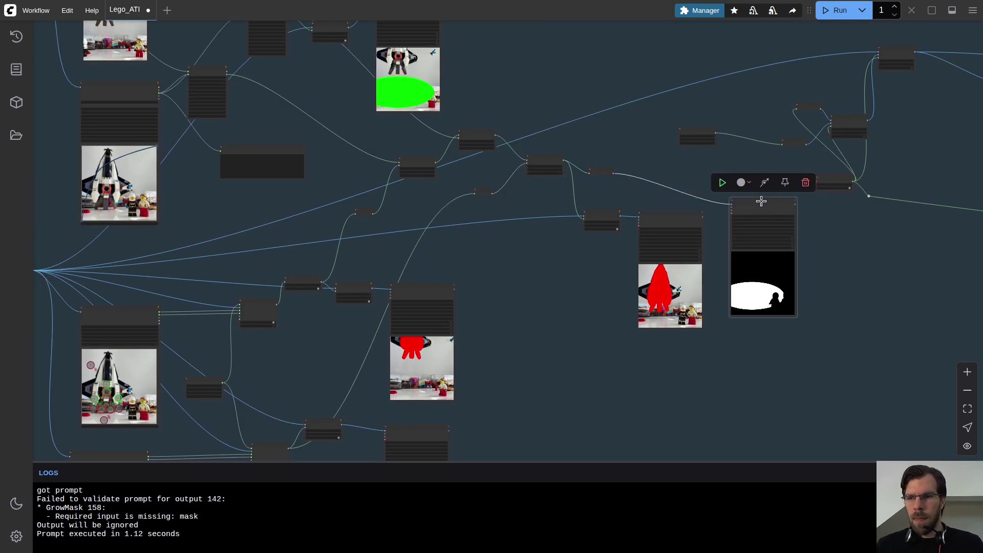
{"action": "left_click", "coordinate": [839, 10]}
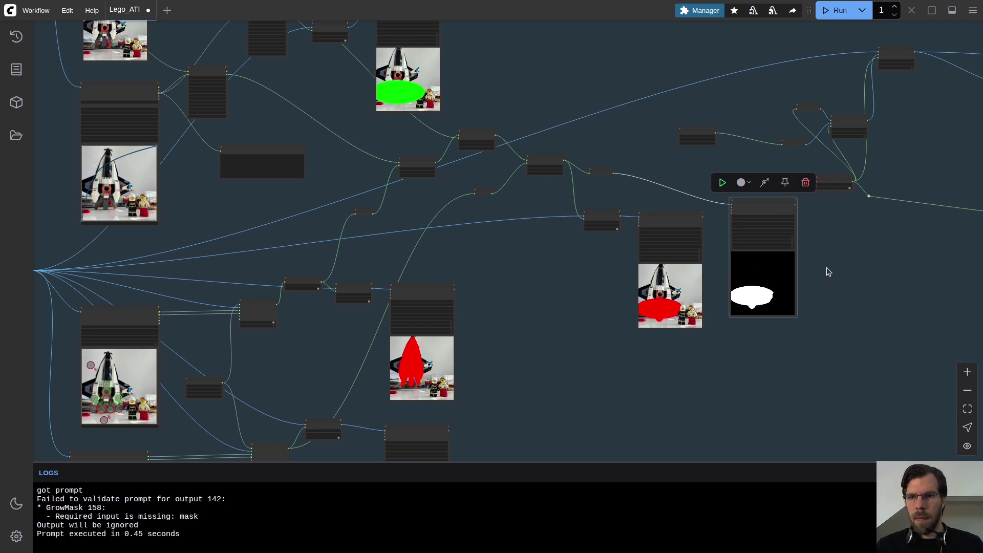
Delete the black-and-white mask's Video Combine and examine the combined mask overlaid on the footage
{"action": "scroll", "coordinate": [830, 273], "scroll_direction": "up", "scroll_amount": 8}
{"action": "key", "text": "Delete"}
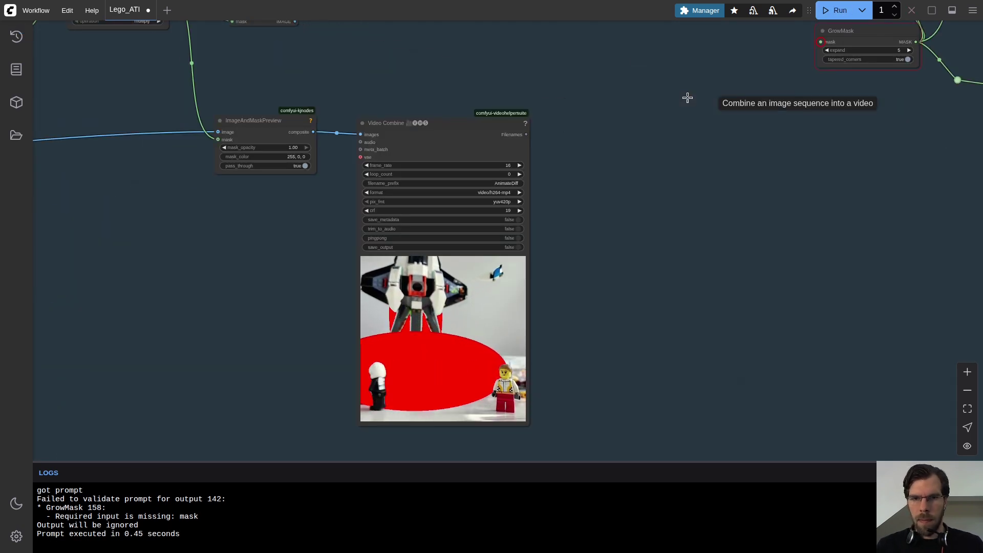
{"action": "scroll", "coordinate": [336, 246], "scroll_direction": "up", "scroll_amount": 5}
{"action": "left_click_drag", "start_coordinate": [314, 263], "coordinate": [390, 134]}
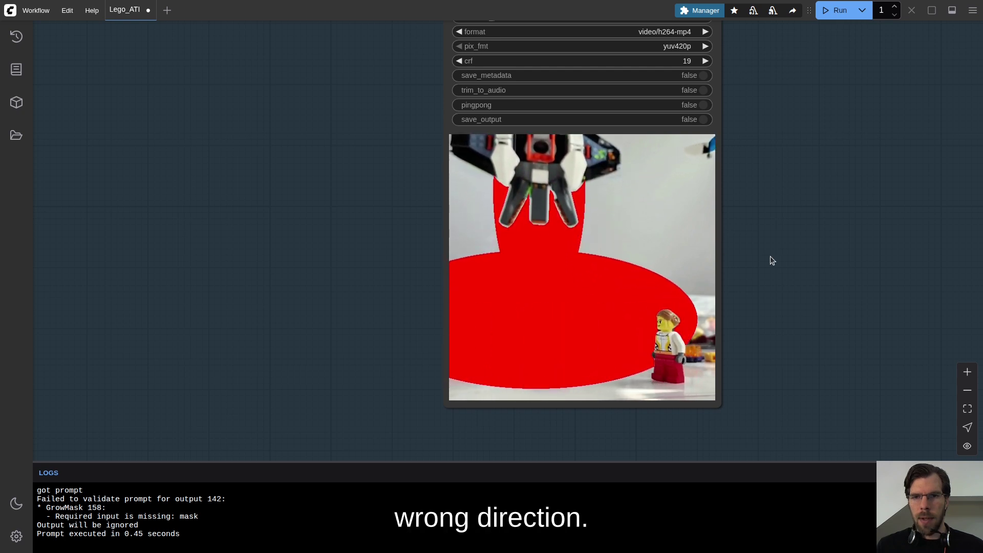
Move the spaceship's GrowMask beyond its InvertMask and connect the Sam2Segmentation mask directly to the spaceship's ImageAndMaskPreview
{"action": "scroll", "coordinate": [758, 255], "scroll_direction": "down", "scroll_amount": 5}
{"action": "left_click_drag", "start_coordinate": [507, 249], "coordinate": [828, 231]}
{"action": "left_click_drag", "start_coordinate": [680, 167], "coordinate": [862, 231]}
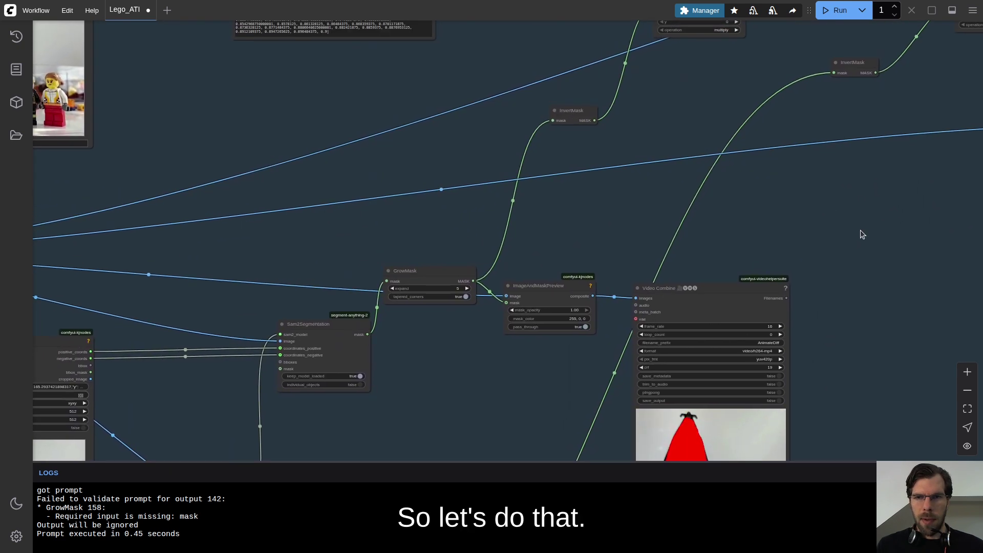
{"action": "left_click_drag", "start_coordinate": [446, 267], "coordinate": [627, 183]}
{"action": "left_click_drag", "start_coordinate": [571, 110], "coordinate": [509, 139]}
{"action": "left_click", "coordinate": [555, 143]}
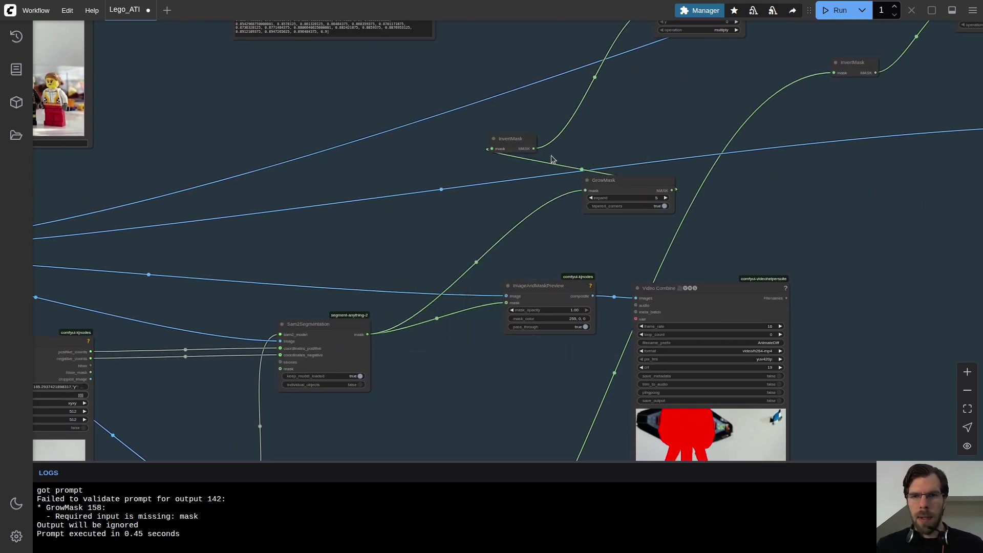
Rewire the spaceship mask through InvertMask into GrowMask and on to the MaskComposite, and run the workflow
{"action": "left_click_drag", "start_coordinate": [639, 116], "coordinate": [590, 164]}
{"action": "left_click_drag", "start_coordinate": [482, 196], "coordinate": [537, 238]}
{"action": "left_click_drag", "start_coordinate": [563, 227], "coordinate": [514, 129]}
{"action": "scroll", "coordinate": [514, 129], "scroll_direction": "right", "scroll_amount": 10}
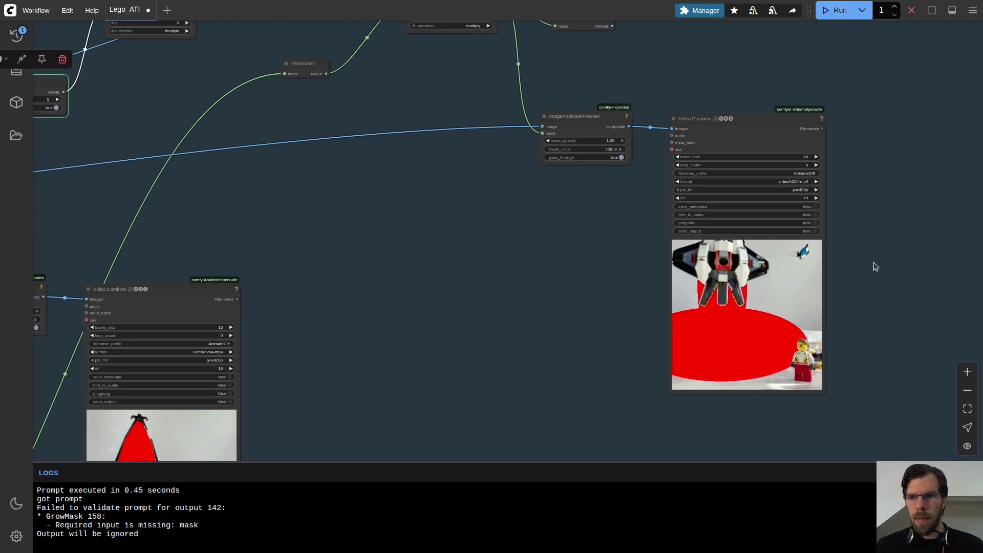
{"action": "scroll", "coordinate": [835, 295], "scroll_direction": "up", "scroll_amount": 6}
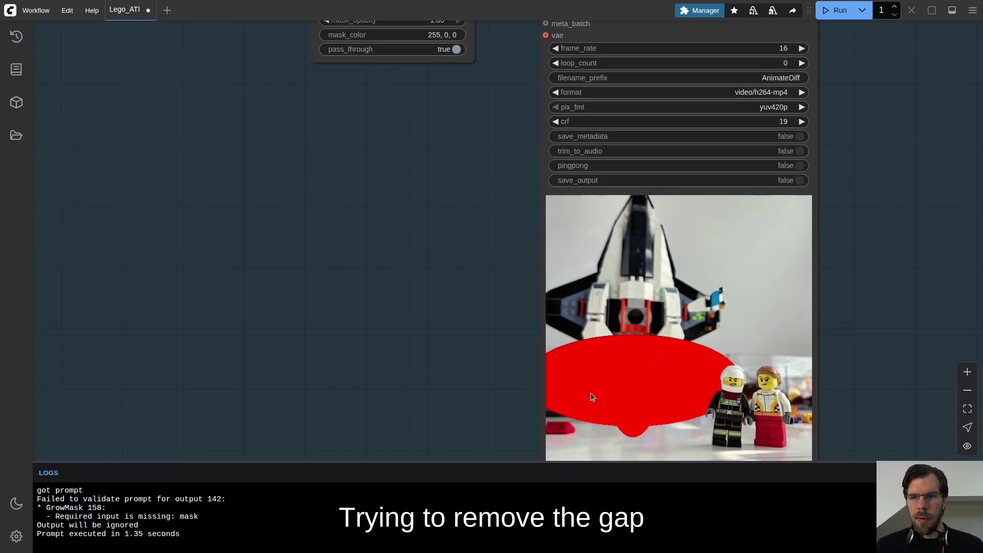
Set the combined mask preview's mask_opacity to 0.50, rerun the workflow and examine the overlay
{"action": "scroll", "coordinate": [625, 351], "scroll_direction": "down", "scroll_amount": 6}
{"action": "scroll", "coordinate": [329, 260], "scroll_direction": "up", "scroll_amount": 5}
{"action": "left_click_drag", "start_coordinate": [338, 221], "coordinate": [277, 280]}
{"action": "scroll", "coordinate": [459, 255], "scroll_direction": "down", "scroll_amount": 5}
{"action": "scroll", "coordinate": [650, 200], "scroll_direction": "up", "scroll_amount": 5}
{"action": "left_click_drag", "start_coordinate": [656, 202], "coordinate": [478, 288]}
{"action": "scroll", "coordinate": [625, 132], "scroll_direction": "up", "scroll_amount": 1}
Move the SolidMask, its Convert Mask to Image and the unconnected GrowMask closer to the final MaskComposite
{"action": "scroll", "coordinate": [419, 295], "scroll_direction": "down", "scroll_amount": 3}
{"action": "scroll", "coordinate": [419, 296], "scroll_direction": "left", "scroll_amount": 3}
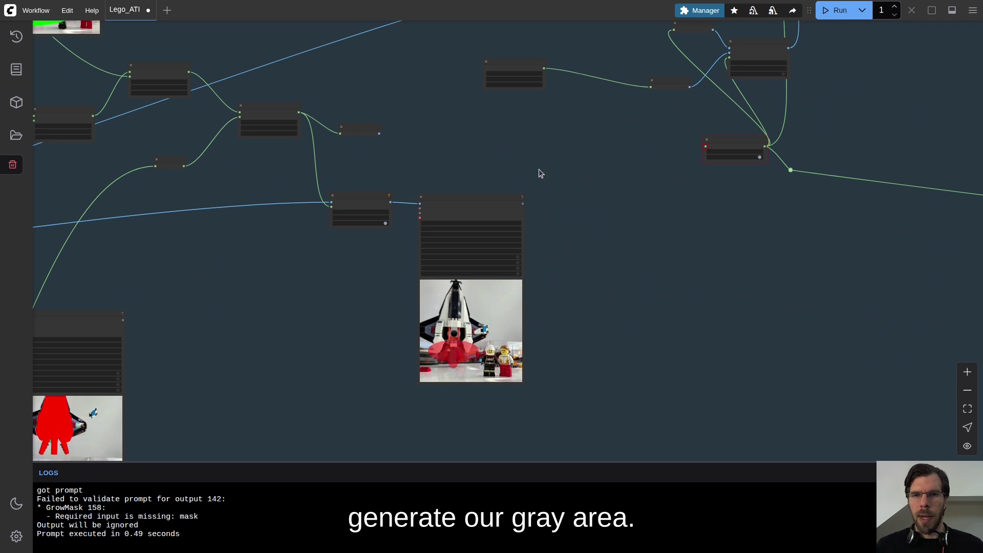
{"action": "left_click_drag", "start_coordinate": [448, 101], "coordinate": [494, 281]}
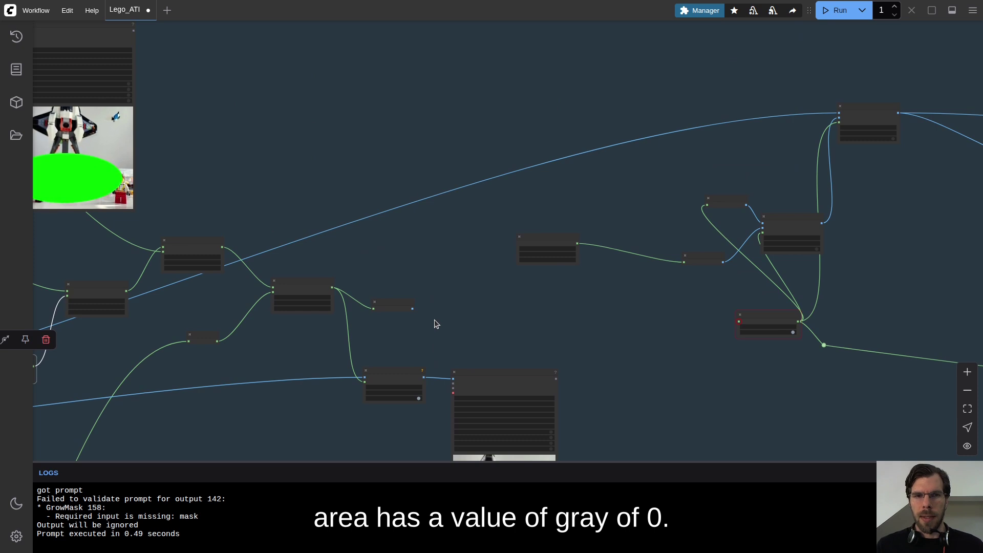
{"action": "scroll", "coordinate": [420, 310], "scroll_direction": "up", "scroll_amount": 4}
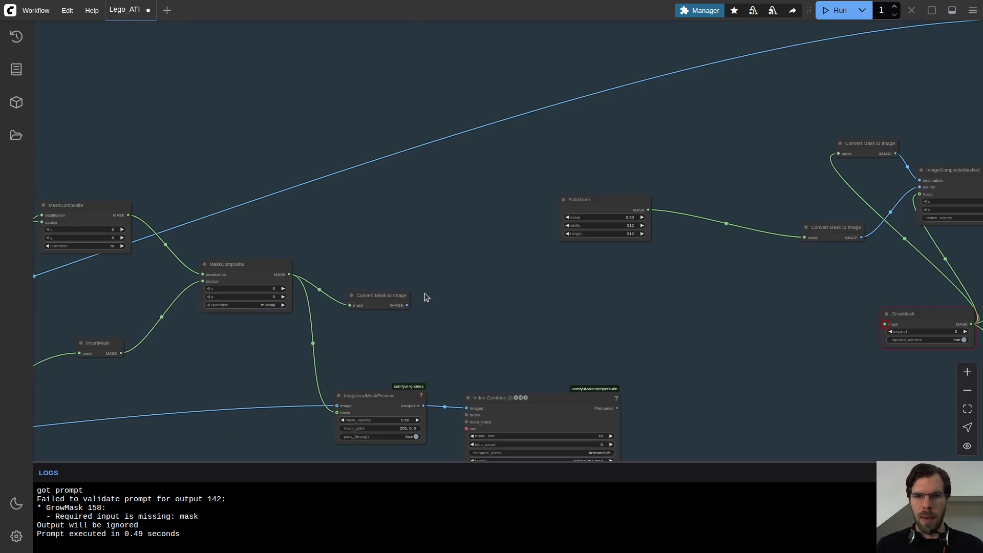
{"action": "left_click_drag", "start_coordinate": [531, 193], "coordinate": [418, 172]}
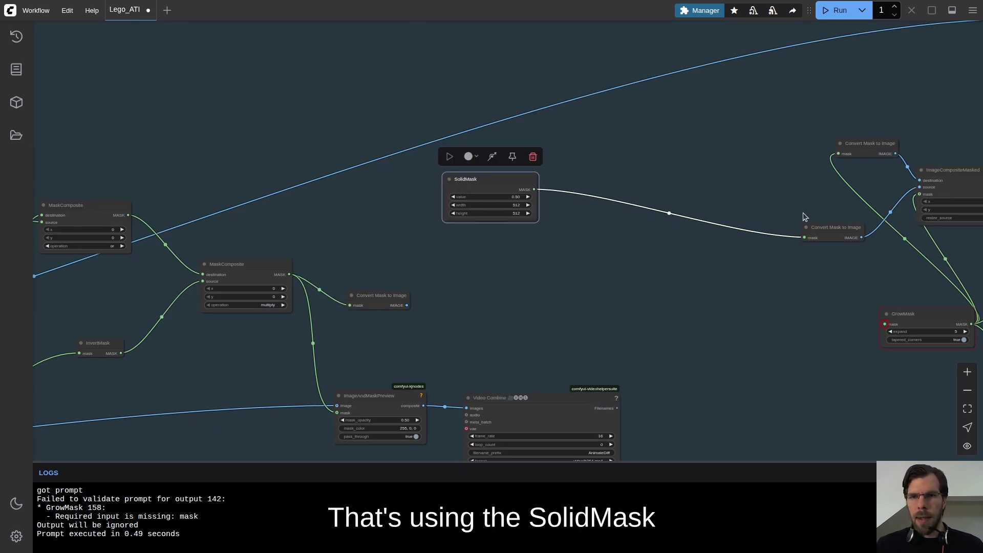
{"action": "left_click_drag", "start_coordinate": [836, 238], "coordinate": [623, 182]}
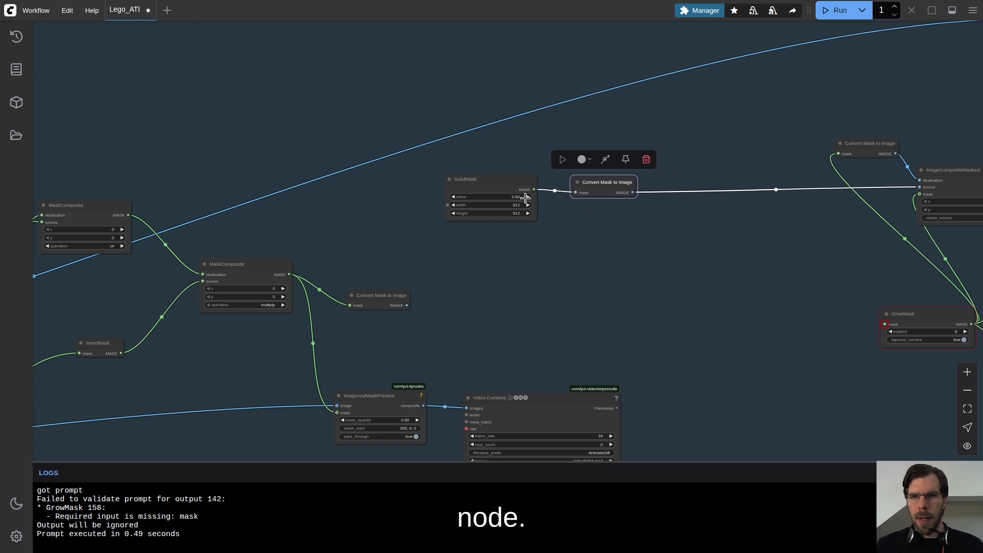
{"action": "left_click_drag", "start_coordinate": [776, 209], "coordinate": [698, 208]}
{"action": "left_click_drag", "start_coordinate": [840, 313], "coordinate": [593, 273]}
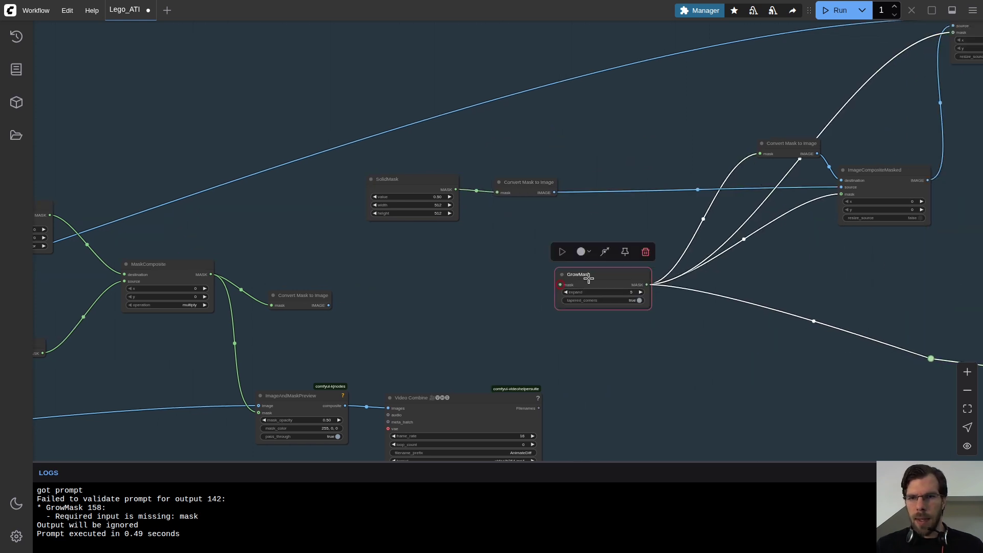
Connect the final MaskComposite's mask directly to the Convert Mask to Image and both ImageCompositeMasked nodes, bypassing the GrowMask
{"action": "scroll", "coordinate": [631, 269], "scroll_direction": "down", "scroll_amount": 3}
{"action": "scroll", "coordinate": [707, 257], "scroll_direction": "right", "scroll_amount": 5}
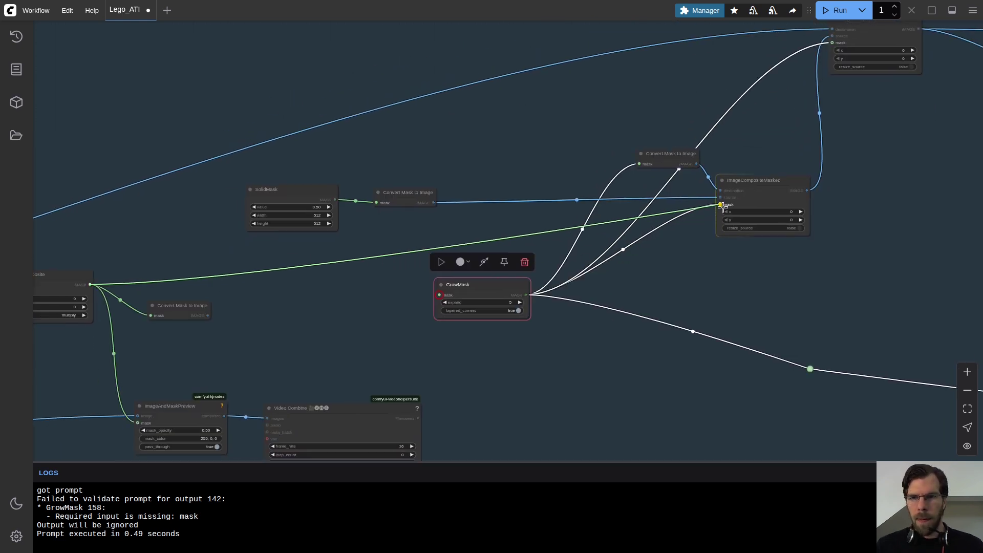
{"action": "key", "text": "ctrl+z"}
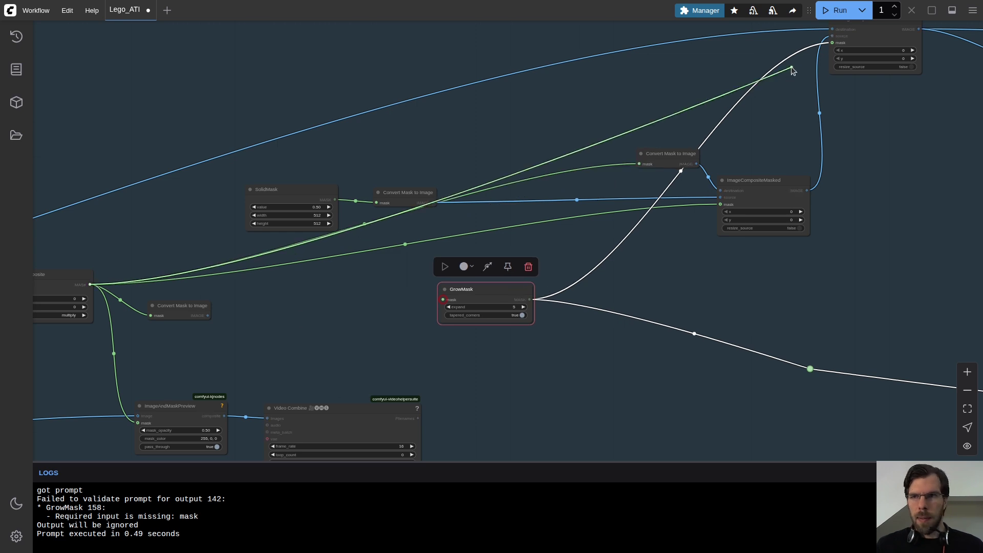
Replace the leftover GrowMask with a direct link to the mask reroute and gather the compositing nodes beside the final MaskComposite
{"action": "left_click_drag", "start_coordinate": [310, 197], "coordinate": [227, 207]}
{"action": "left_click_drag", "start_coordinate": [770, 190], "coordinate": [614, 302]}
{"action": "scroll", "coordinate": [450, 259], "scroll_direction": "down", "scroll_amount": 6}
{"action": "left_click_drag", "start_coordinate": [790, 216], "coordinate": [545, 163]}
{"action": "left_click_drag", "start_coordinate": [705, 119], "coordinate": [466, 272]}
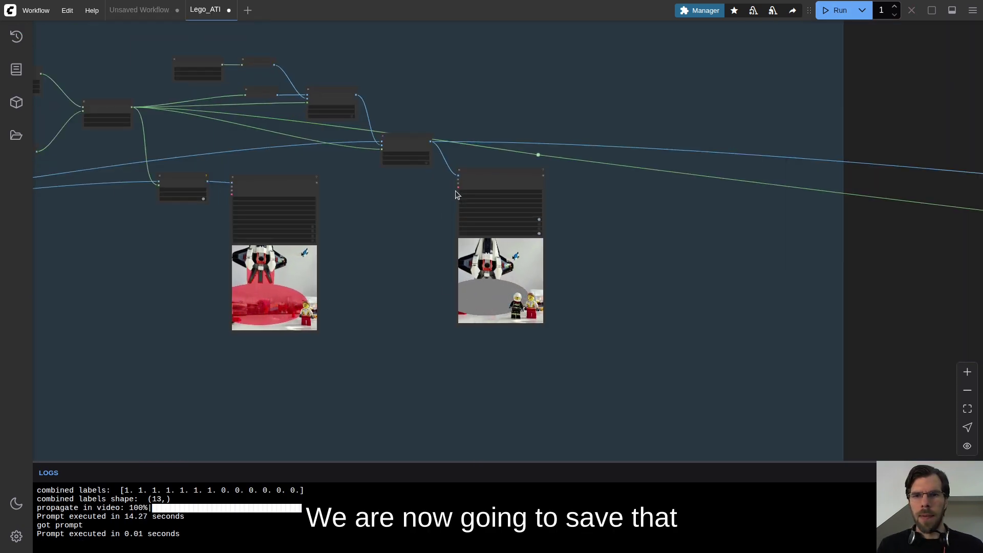
Examine the gray-masked footage and set its Video Combine format to video/16bit-png
{"action": "scroll", "coordinate": [470, 240], "scroll_direction": "up", "scroll_amount": 4}
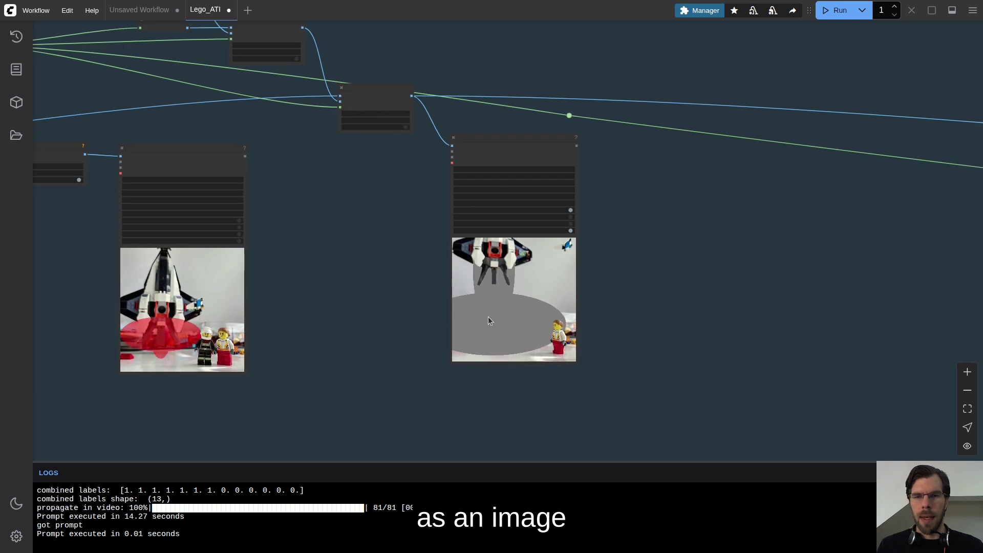
{"action": "scroll", "coordinate": [498, 302], "scroll_direction": "up", "scroll_amount": 4}
{"action": "scroll", "coordinate": [512, 307], "scroll_direction": "up", "scroll_amount": 5}
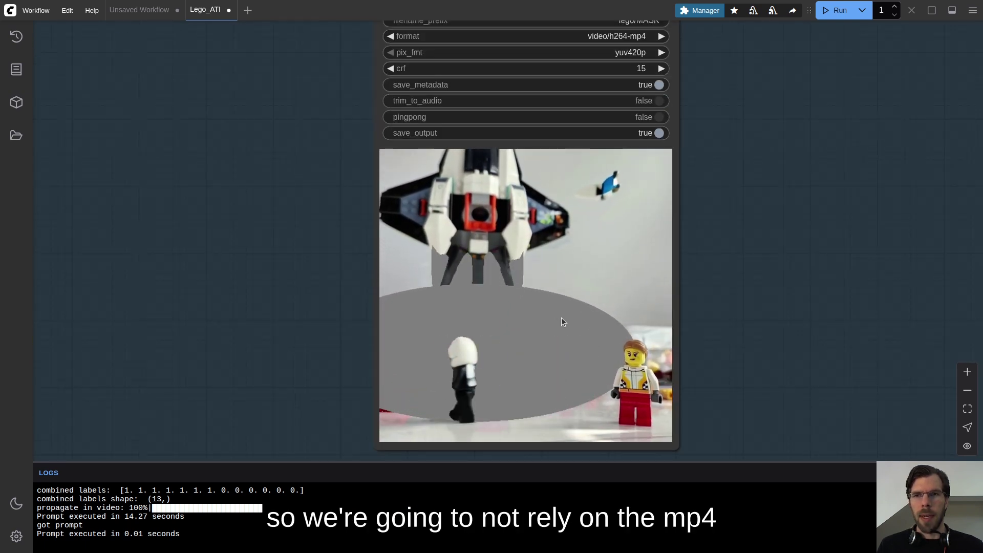
{"action": "scroll", "coordinate": [574, 315], "scroll_direction": "down", "scroll_amount": 4}
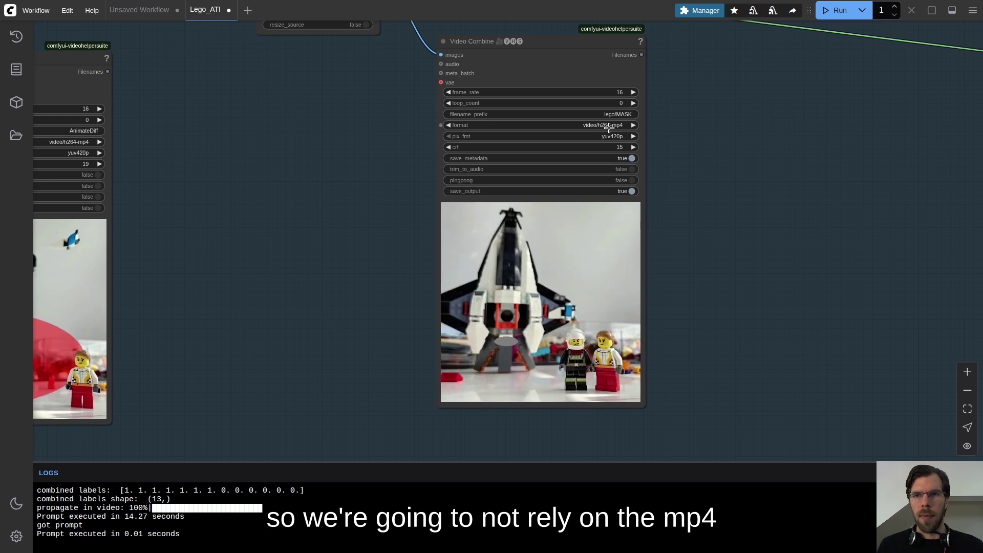
{"action": "left_click", "coordinate": [619, 125]}
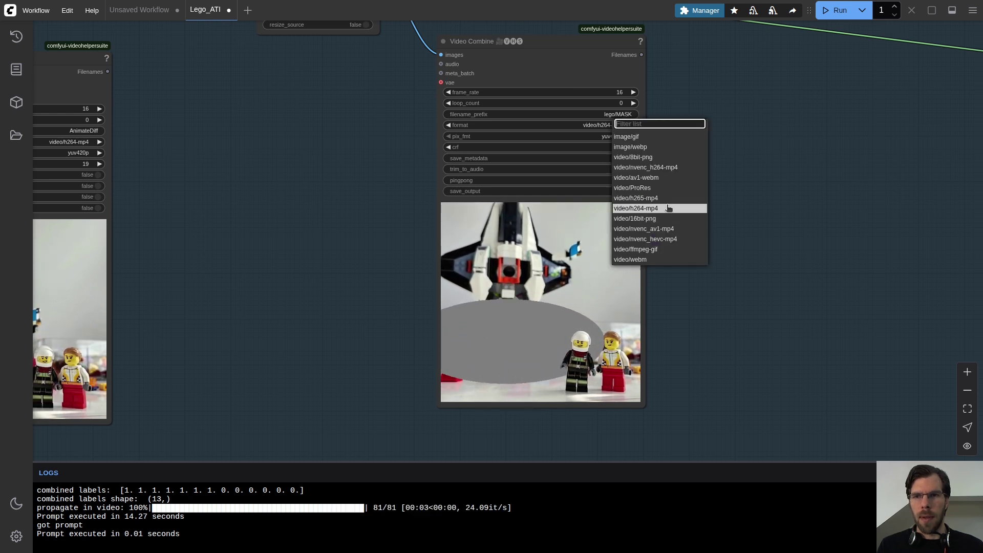
{"action": "left_click", "coordinate": [638, 219]}
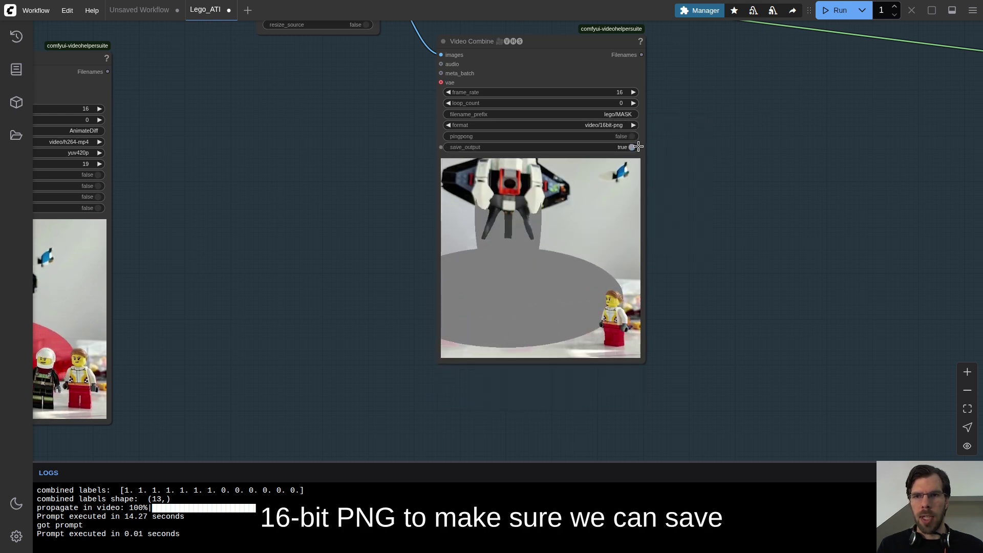
Move the lego/MASK Video Combine away from the last ImageCompositeMasked and add a Join Image with Alpha node between them
{"action": "left_click_drag", "start_coordinate": [667, 94], "coordinate": [686, 208]}
{"action": "left_click_drag", "start_coordinate": [583, 166], "coordinate": [718, 152]}
{"action": "scroll", "coordinate": [488, 177], "scroll_direction": "left", "scroll_amount": 10}
{"action": "scroll", "coordinate": [763, 237], "scroll_direction": "up", "scroll_amount": 6}
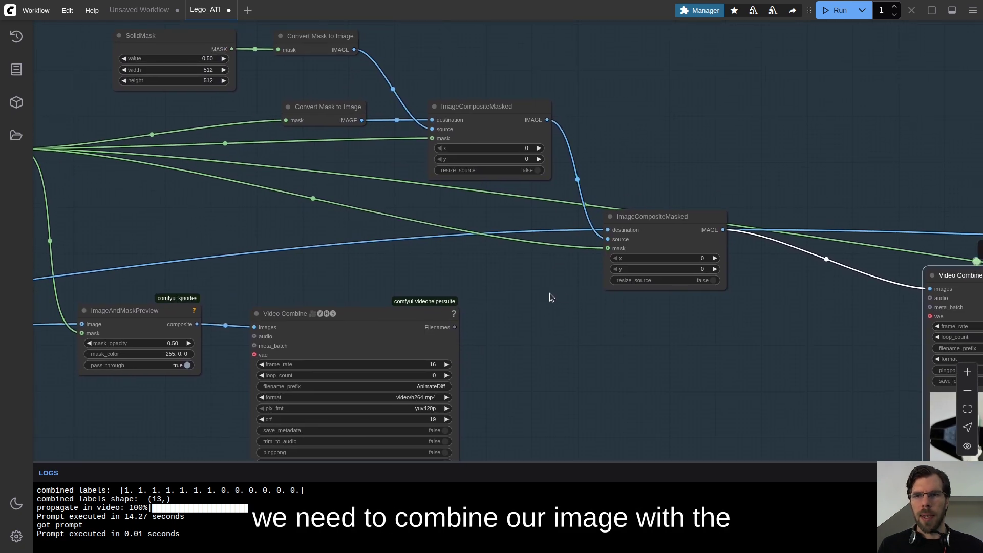
{"action": "double_click", "coordinate": [775, 266]}
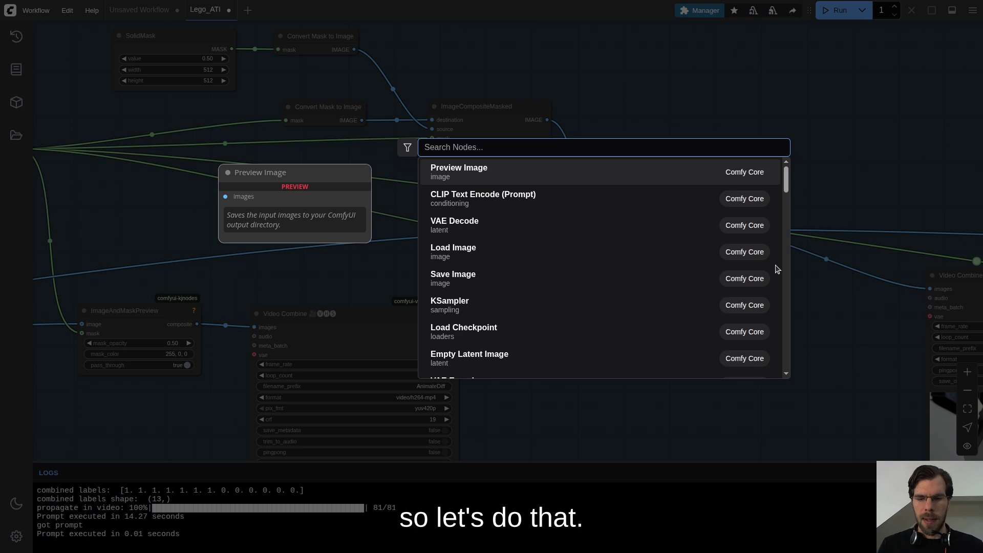
{"action": "type", "text": "joint"}
{"action": "type", "text": " alpha"}
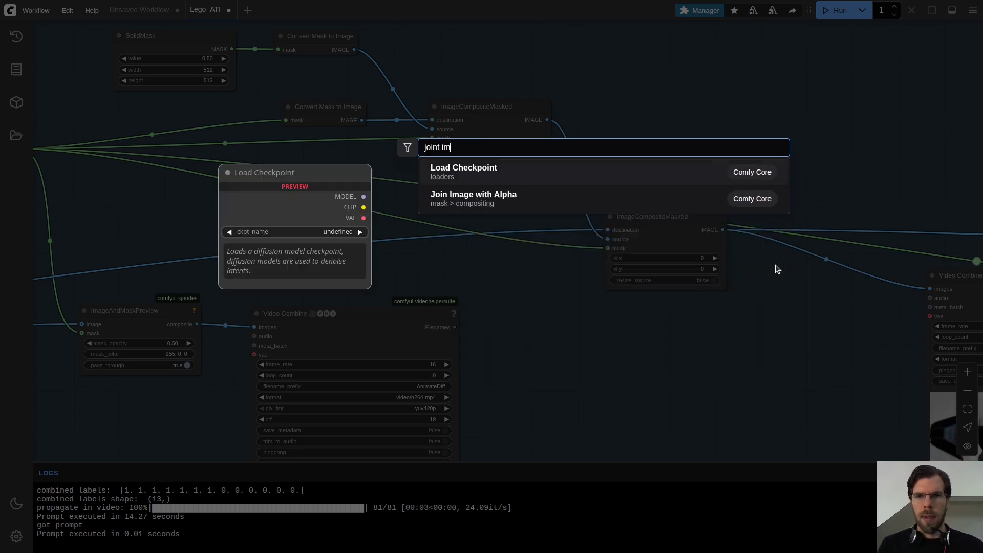
{"action": "key", "text": "Return"}
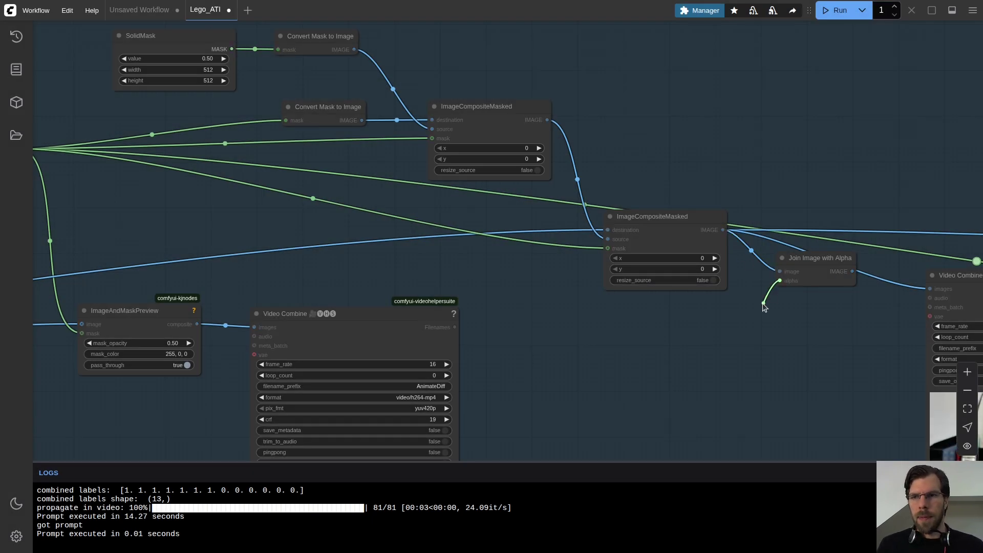
Connect the composited image and combined mask to Join Image with Alpha and feed its output into the Video Combine's images
{"action": "scroll", "coordinate": [772, 295], "scroll_direction": "down", "scroll_amount": 5}
{"action": "scroll", "coordinate": [775, 303], "scroll_direction": "up", "scroll_amount": 8}
{"action": "left_click", "coordinate": [577, 81]}
{"action": "scroll", "coordinate": [784, 238], "scroll_direction": "up", "scroll_amount": 1}
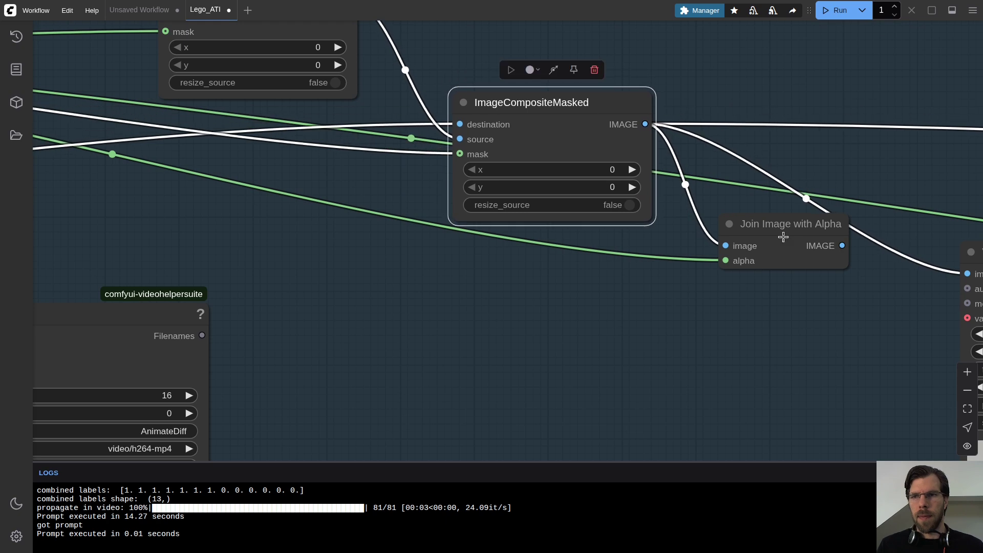
{"action": "left_click", "coordinate": [784, 237]}
{"action": "left_click_drag", "start_coordinate": [861, 273], "coordinate": [615, 269]}
{"action": "scroll", "coordinate": [563, 256], "scroll_direction": "down", "scroll_amount": 5}
{"action": "left_click_drag", "start_coordinate": [731, 271], "coordinate": [703, 233]}
Set the Video Combine's filename_prefix to lego/MASK/mask and adjust the node's position beside Join Image with Alpha
{"action": "scroll", "coordinate": [425, 158], "scroll_direction": "up", "scroll_amount": 7}
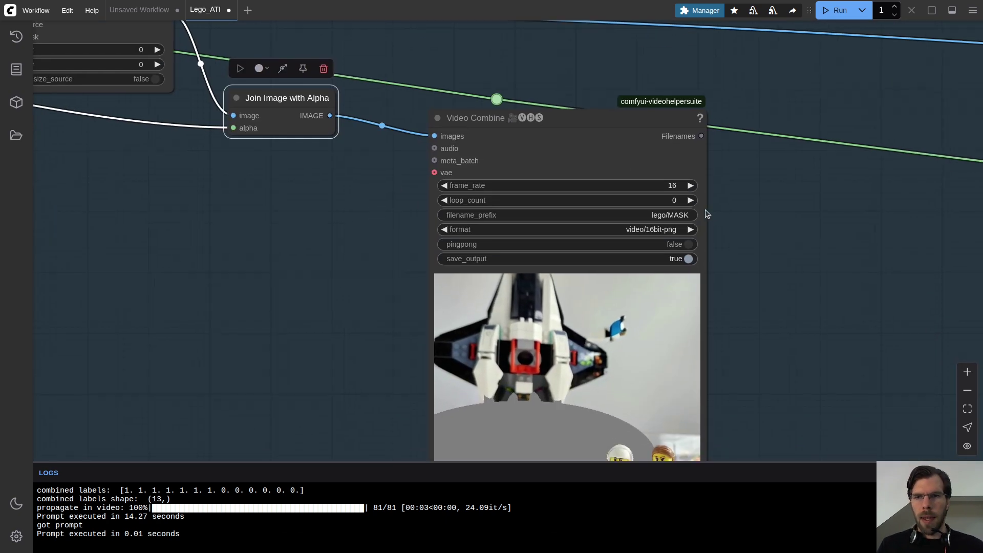
{"action": "left_click", "coordinate": [676, 215]}
{"action": "left_click", "coordinate": [727, 188]}
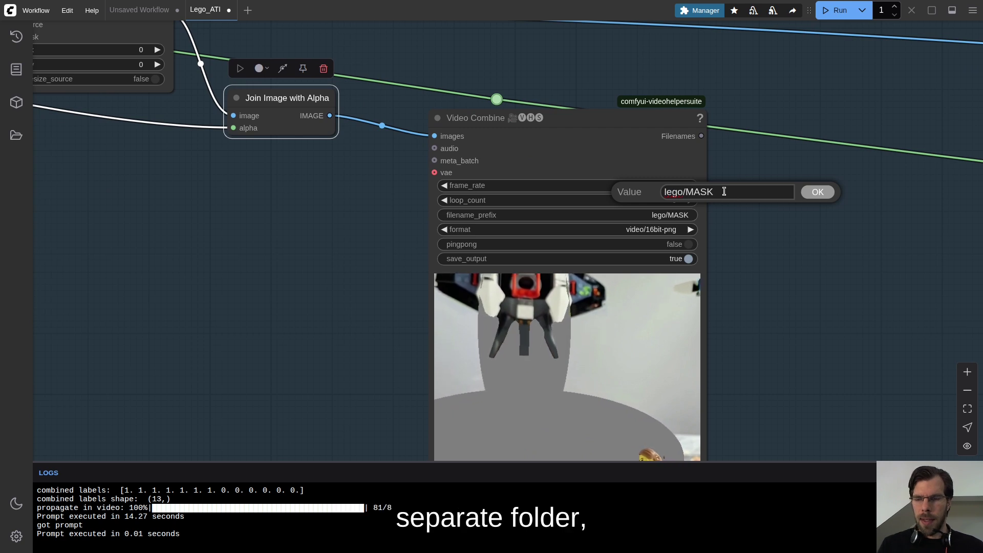
{"action": "type", "text": "/"}
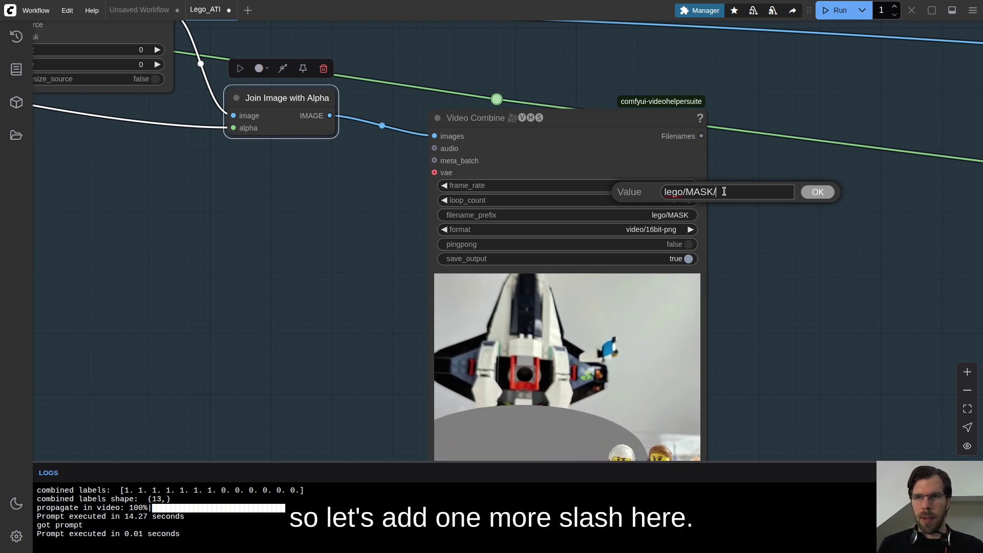
{"action": "type", "text": "mask"}
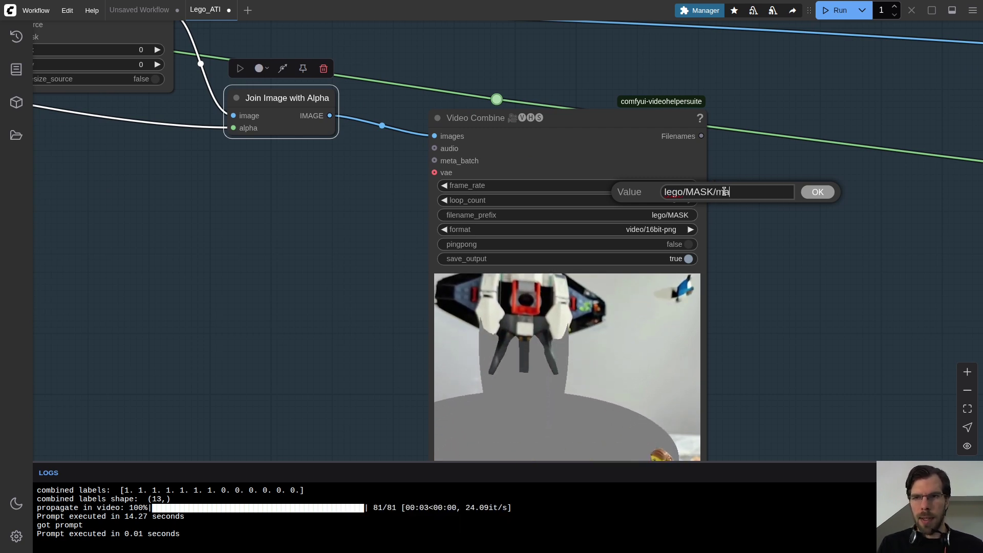
{"action": "key", "text": "Return"}
{"action": "left_click_drag", "start_coordinate": [549, 121], "coordinate": [556, 110]}
{"action": "scroll", "coordinate": [378, 215], "scroll_direction": "down", "scroll_amount": 2}
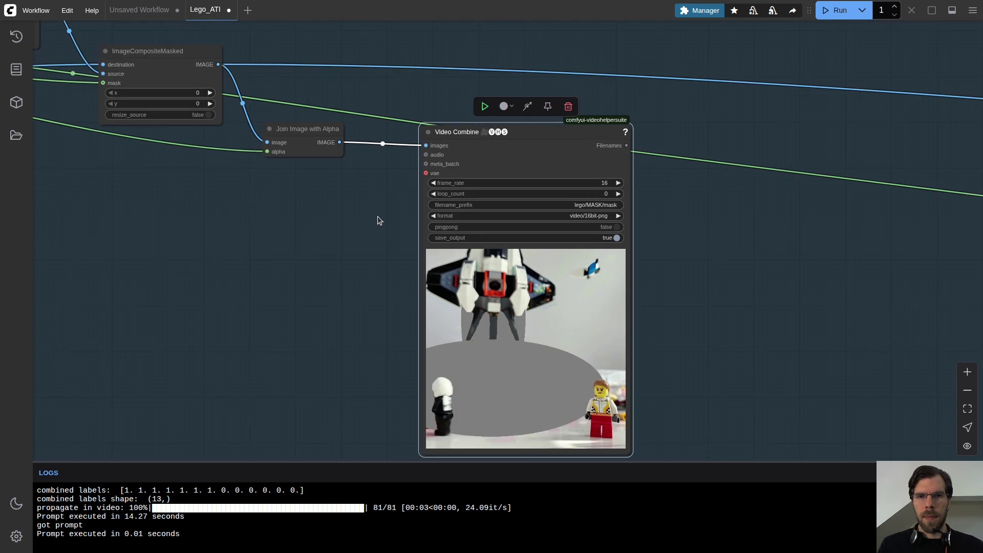
Run the workflow and switch to the lego output folder in Files
{"action": "left_click", "coordinate": [836, 11]}
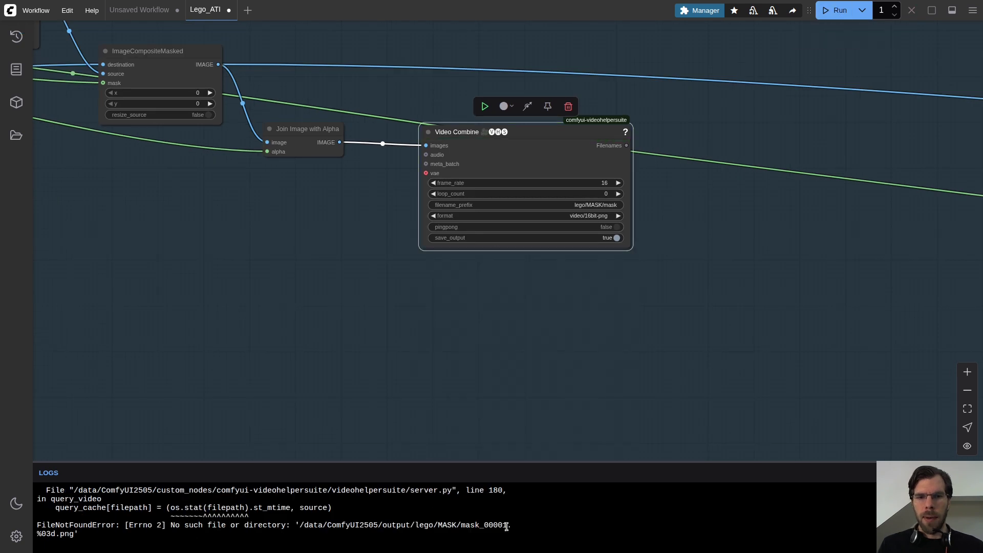
{"action": "key", "text": "alt+Tab"}
{"action": "key", "text": "alt+Tab"}
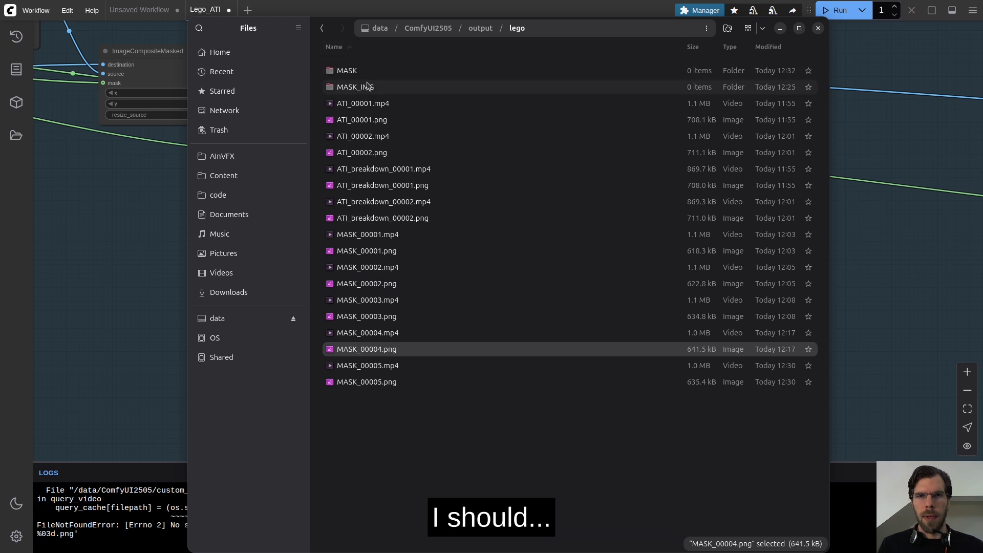
Examine the PNG sequence in the output folder lego/MASK, including the extra mask_00001.png
{"action": "key", "text": "alt+Tab"}
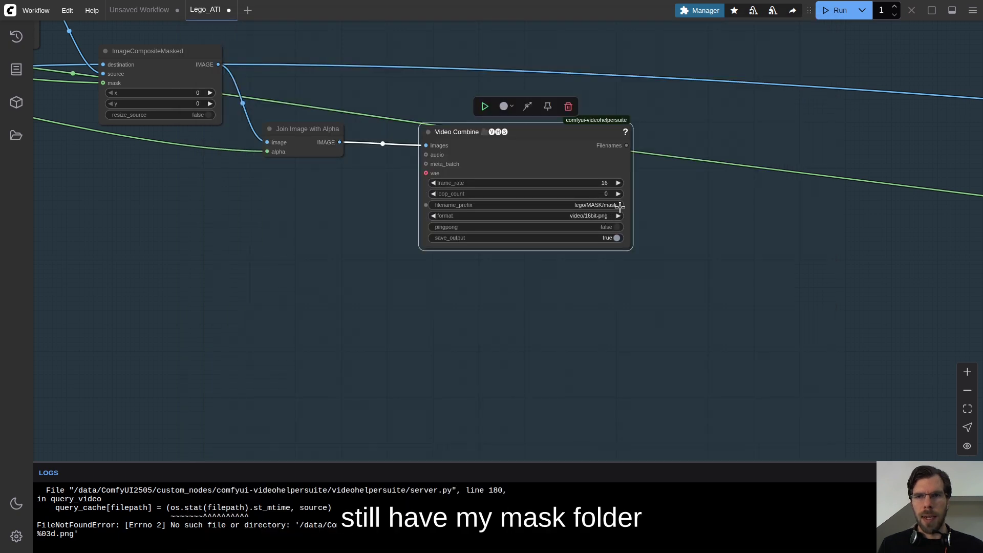
{"action": "key", "text": "alt+Tab"}
{"action": "double_click", "coordinate": [324, 77]}
{"action": "scroll", "coordinate": [413, 135], "scroll_direction": "down", "scroll_amount": 10}
{"action": "scroll", "coordinate": [413, 135], "scroll_direction": "down", "scroll_amount": 10}
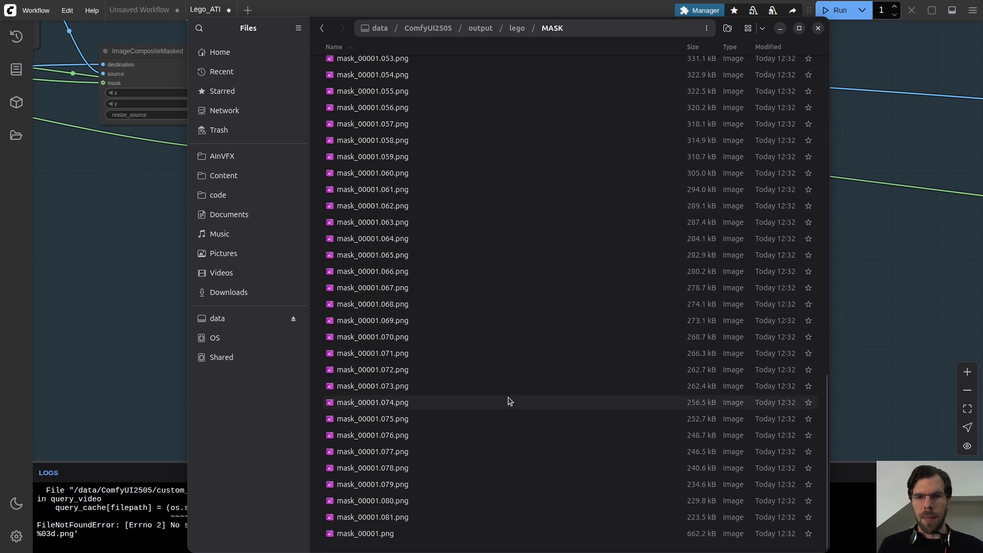
{"action": "key", "text": "alt+Tab"}
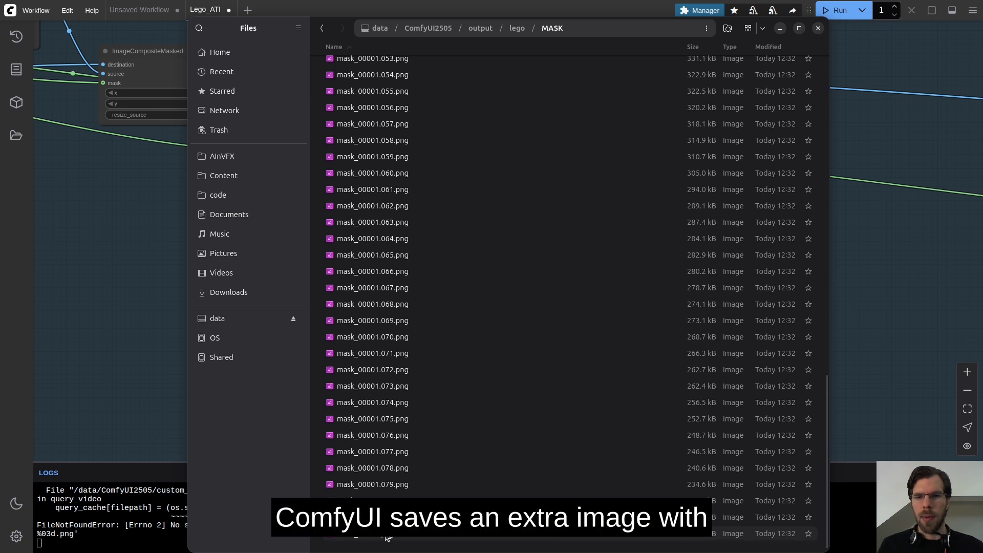
{"action": "left_click", "coordinate": [356, 535]}
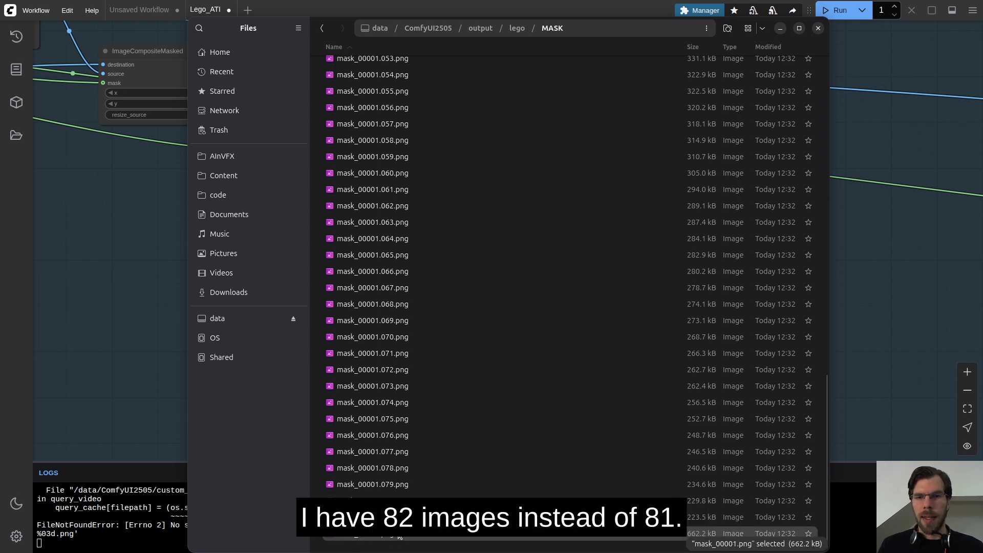
{"action": "scroll", "coordinate": [425, 445], "scroll_direction": "up", "scroll_amount": 7}
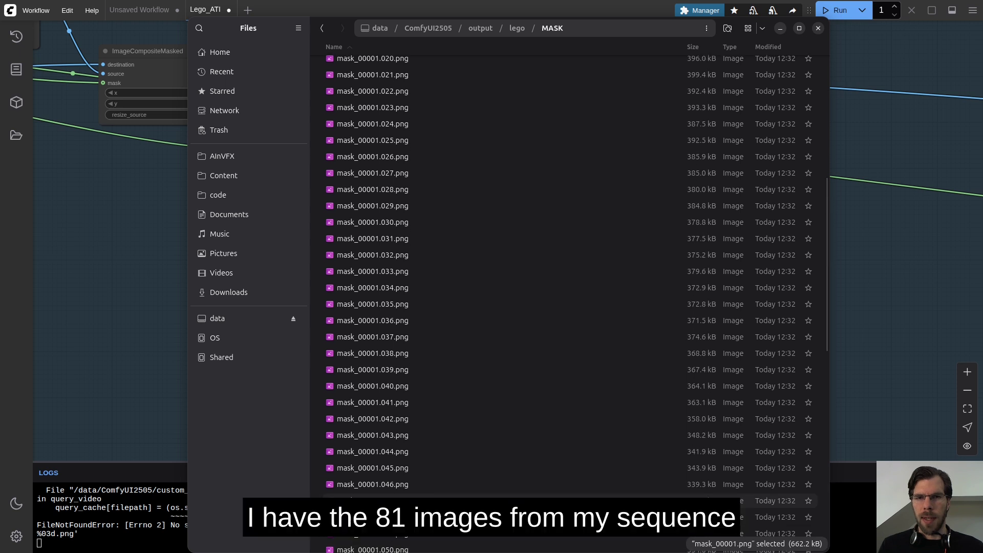
{"action": "scroll", "coordinate": [403, 494], "scroll_direction": "down", "scroll_amount": 7}
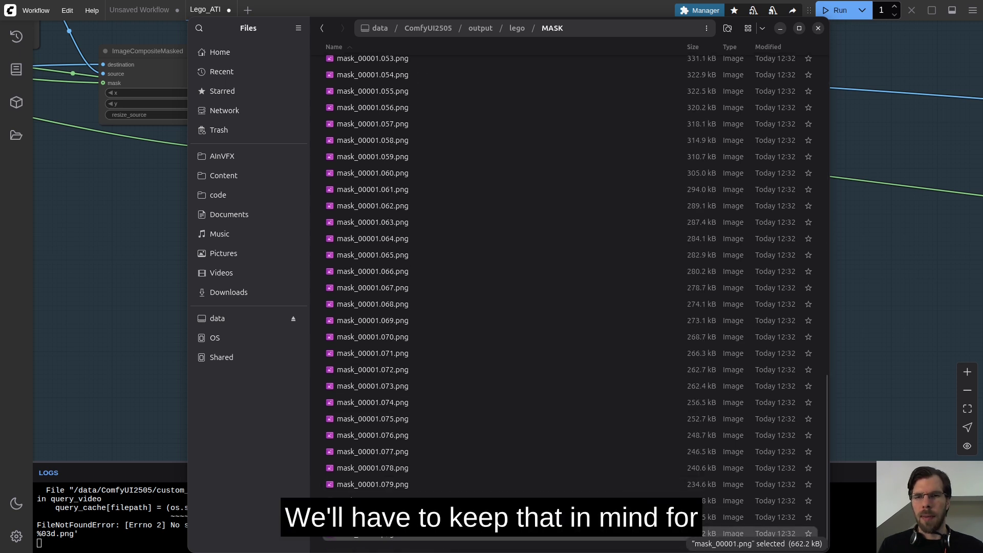
Bypass all nodes of the large group that builds the masks and exports the PNG sequence
{"action": "key", "text": "alt+Tab"}
{"action": "scroll", "coordinate": [511, 303], "scroll_direction": "down", "scroll_amount": 2}
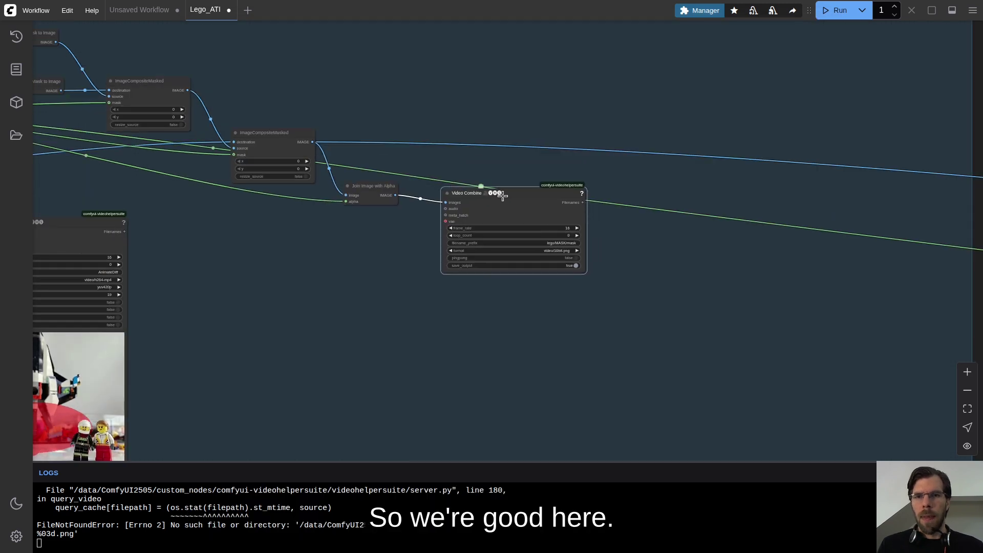
{"action": "scroll", "coordinate": [704, 218], "scroll_direction": "down", "scroll_amount": 15}
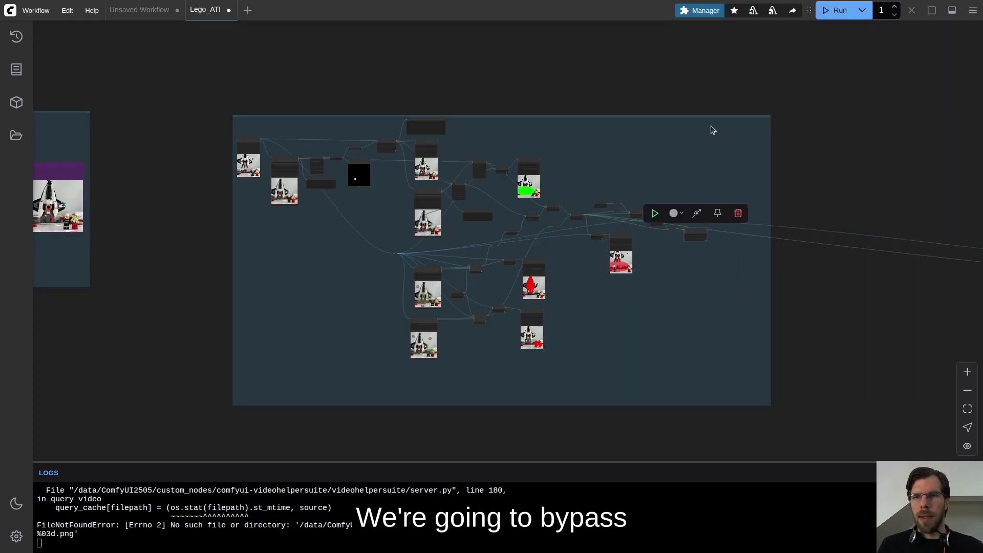
{"action": "scroll", "coordinate": [715, 123], "scroll_direction": "up", "scroll_amount": 20}
{"action": "right_click", "coordinate": [716, 126]}
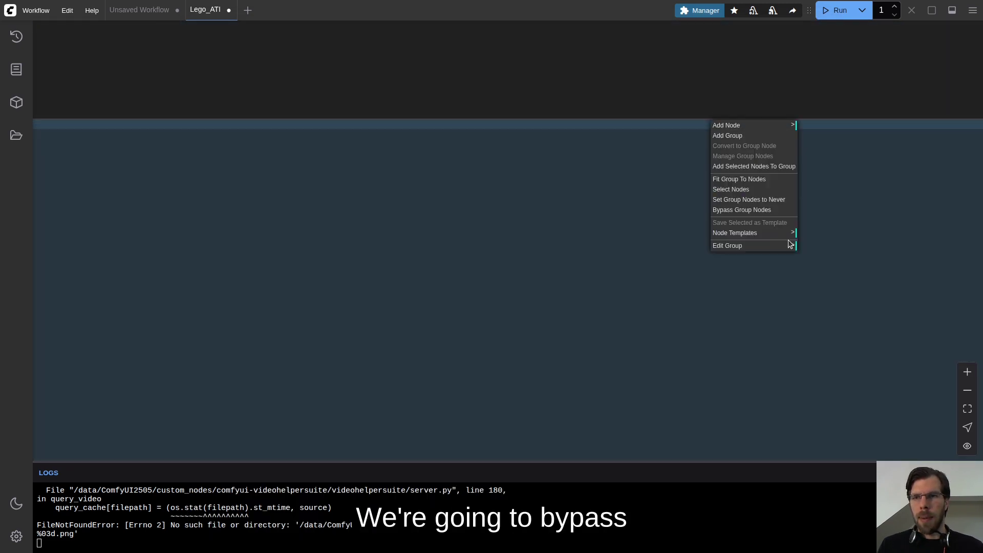
{"action": "left_click", "coordinate": [777, 210]}
{"action": "scroll", "coordinate": [582, 198], "scroll_direction": "down", "scroll_amount": 10}
{"action": "scroll", "coordinate": [694, 342], "scroll_direction": "up", "scroll_amount": 10}
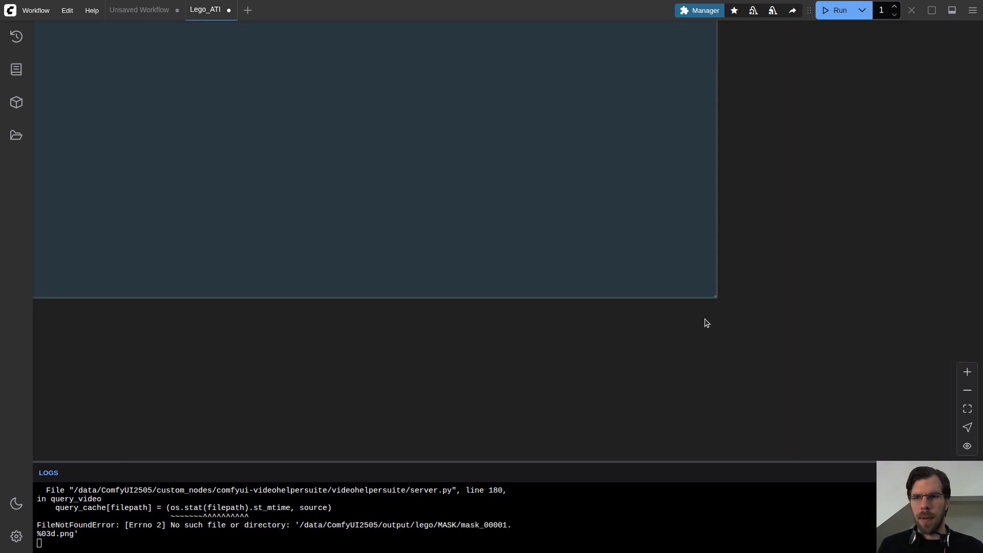
{"action": "scroll", "coordinate": [702, 297], "scroll_direction": "down", "scroll_amount": 10}
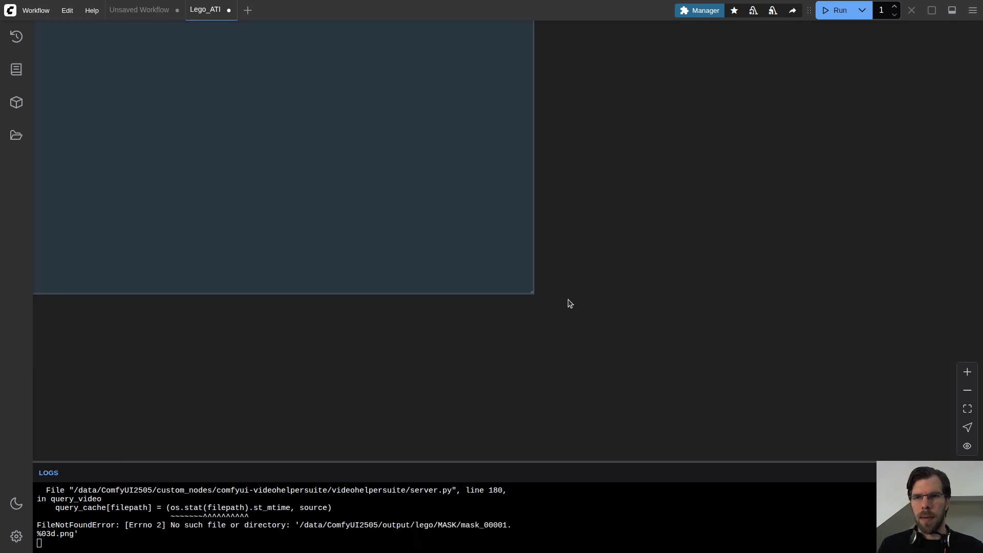
Disconnect the image and mask links running from the bypassed mask group into the video inpainting group's two reroutes
{"action": "left_click_drag", "start_coordinate": [612, 183], "coordinate": [489, 214]}
{"action": "scroll", "coordinate": [709, 165], "scroll_direction": "up", "scroll_amount": 4}
{"action": "scroll", "coordinate": [666, 165], "scroll_direction": "down", "scroll_amount": 4}
{"action": "left_click_drag", "start_coordinate": [671, 165], "coordinate": [266, 108]}
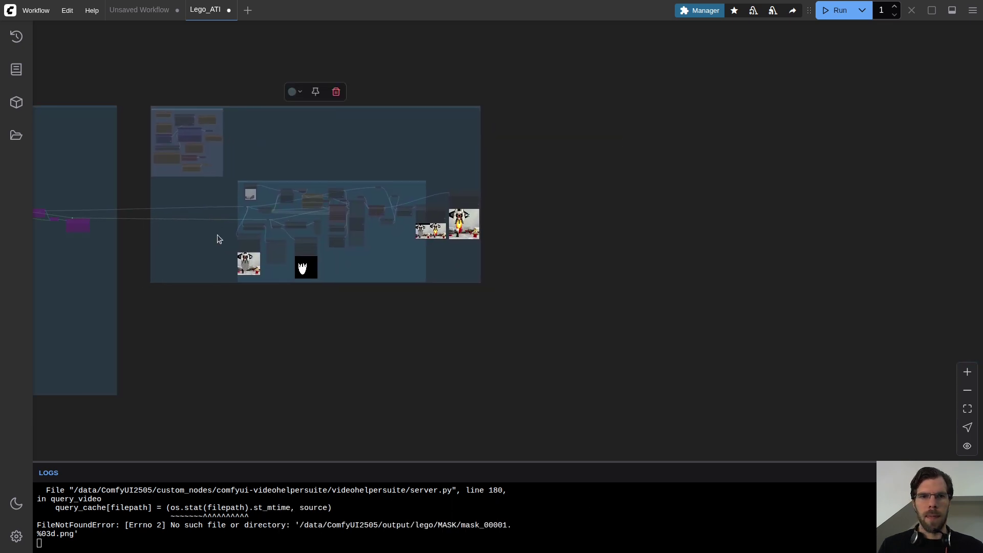
{"action": "scroll", "coordinate": [237, 198], "scroll_direction": "up", "scroll_amount": 15}
{"action": "left_click", "coordinate": [533, 290]}
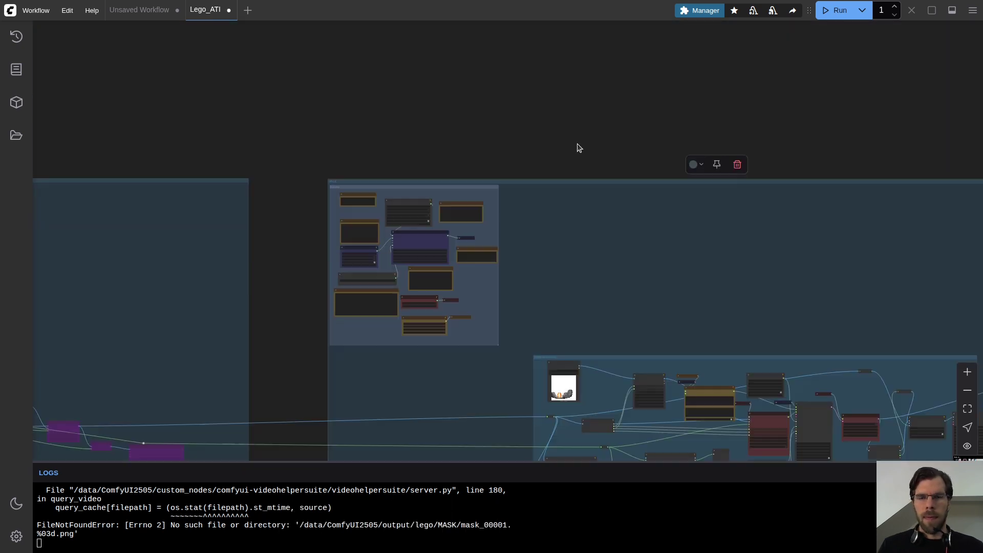
{"action": "scroll", "coordinate": [483, 285], "scroll_direction": "down", "scroll_amount": 3}
{"action": "scroll", "coordinate": [546, 291], "scroll_direction": "up", "scroll_amount": 3}
{"action": "scroll", "coordinate": [650, 272], "scroll_direction": "down", "scroll_amount": 5}
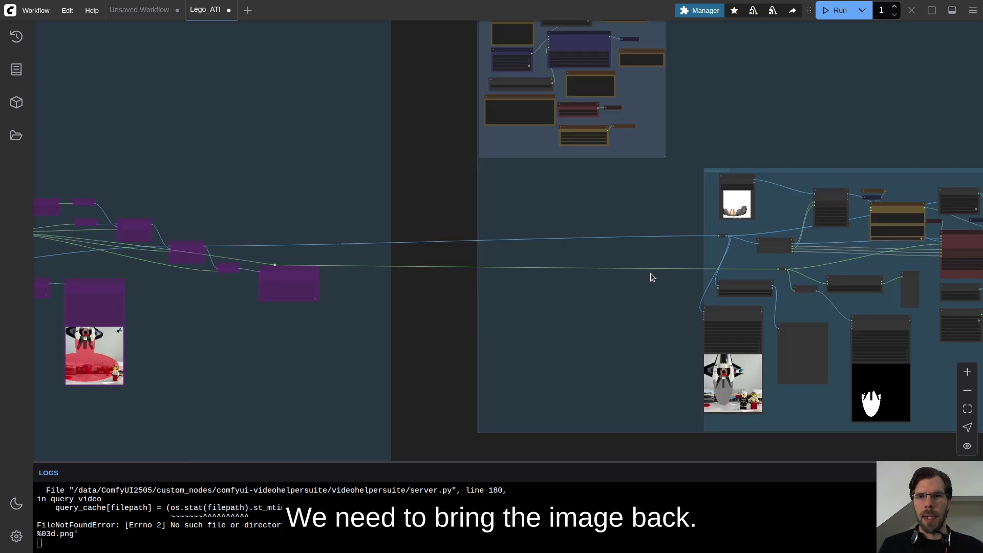
{"action": "scroll", "coordinate": [744, 250], "scroll_direction": "up", "scroll_amount": 6}
{"action": "scroll", "coordinate": [744, 251], "scroll_direction": "right", "scroll_amount": 4}
{"action": "scroll", "coordinate": [690, 265], "scroll_direction": "up", "scroll_amount": 3}
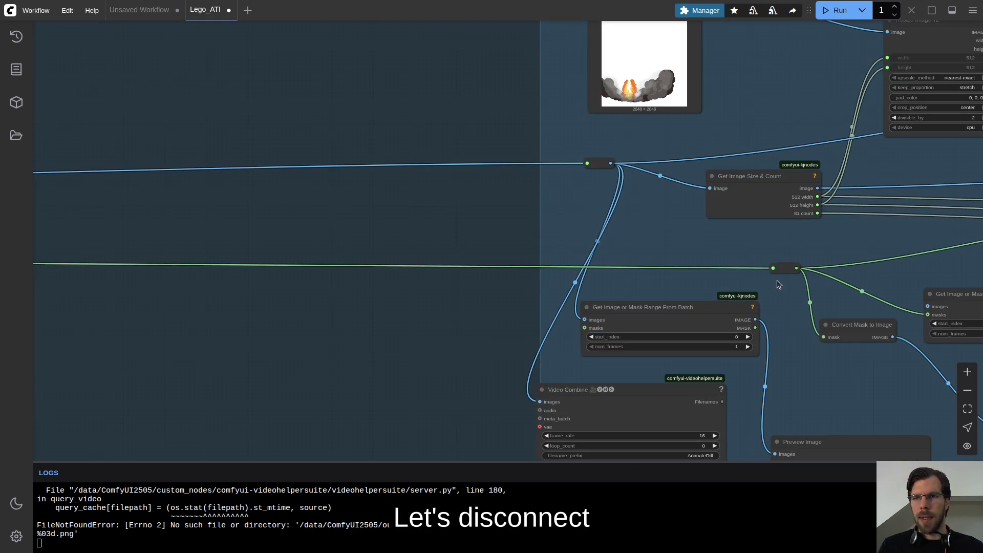
{"action": "left_click_drag", "start_coordinate": [758, 277], "coordinate": [671, 237]}
{"action": "left_click_drag", "start_coordinate": [588, 163], "coordinate": [465, 241]}
{"action": "scroll", "coordinate": [451, 256], "scroll_direction": "down", "scroll_amount": 5}
{"action": "scroll", "coordinate": [357, 230], "scroll_direction": "up", "scroll_amount": 5}
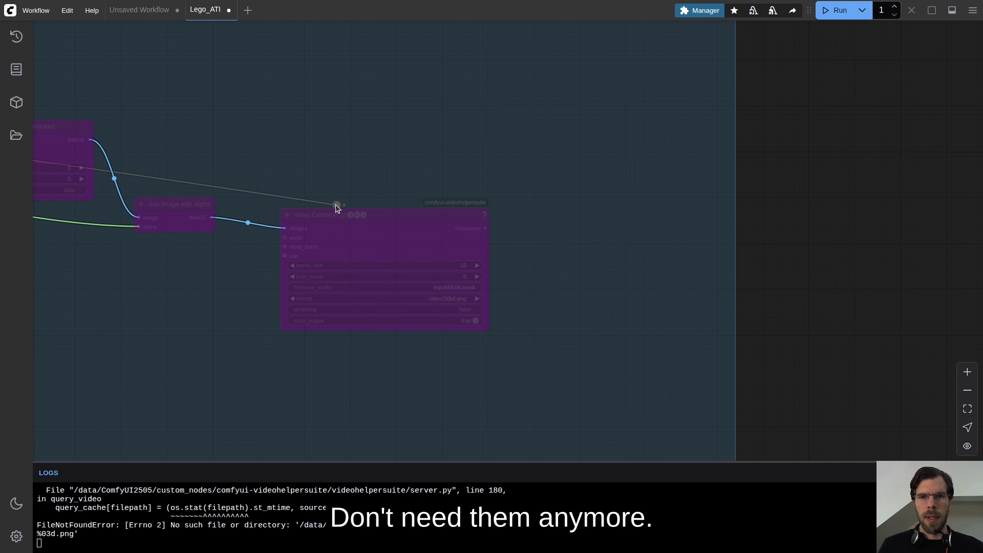
{"action": "scroll", "coordinate": [523, 197], "scroll_direction": "down", "scroll_amount": 5}
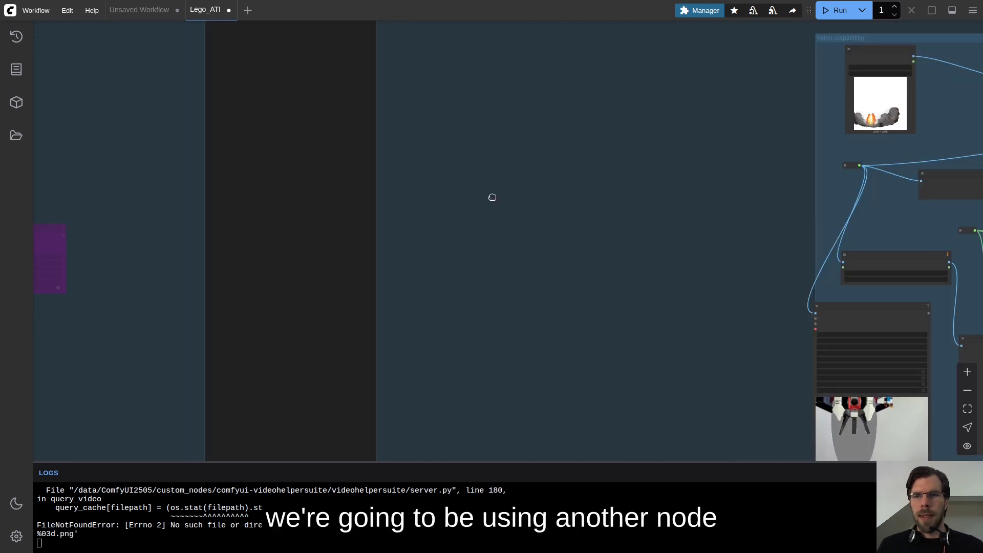
Add a Load Images From Folder (KJ) node in the empty area before the video inpainting group
{"action": "double_click", "coordinate": [492, 199]}
{"action": "type", "text": "lo"}
{"action": "key", "text": "BackSpace"}
{"action": "key", "text": "BackSpace"}
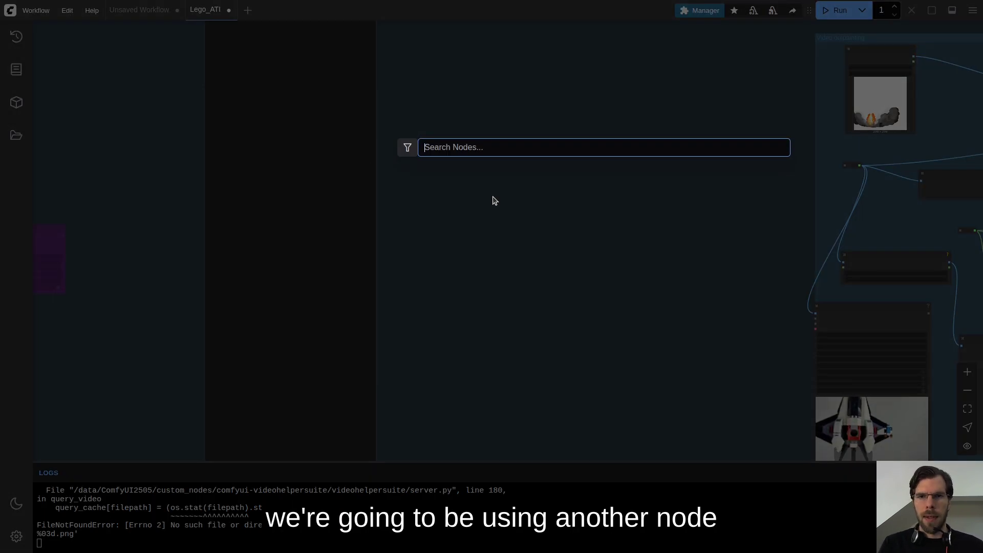
{"action": "type", "text": "load image"}
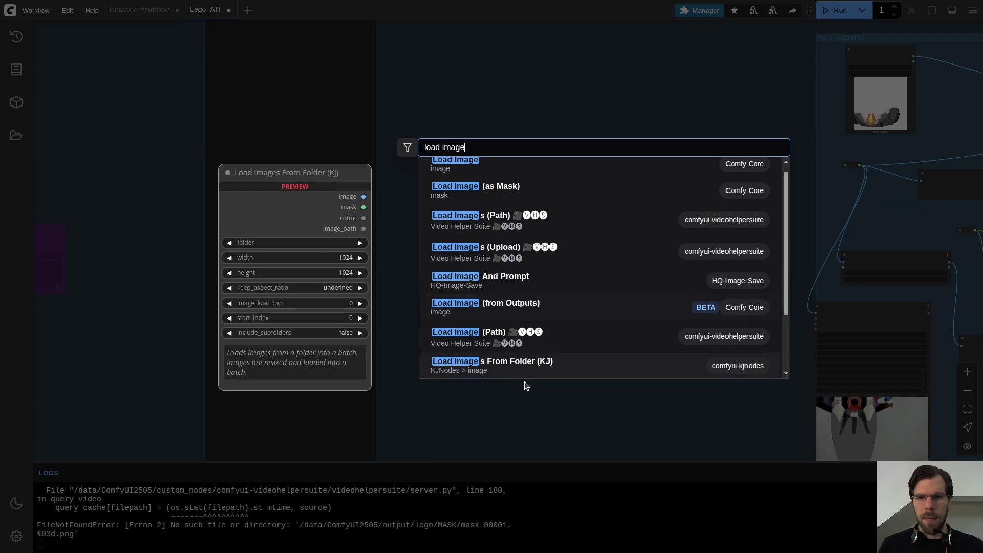
{"action": "left_click", "coordinate": [527, 376]}
{"action": "scroll", "coordinate": [430, 222], "scroll_direction": "up", "scroll_amount": 10}
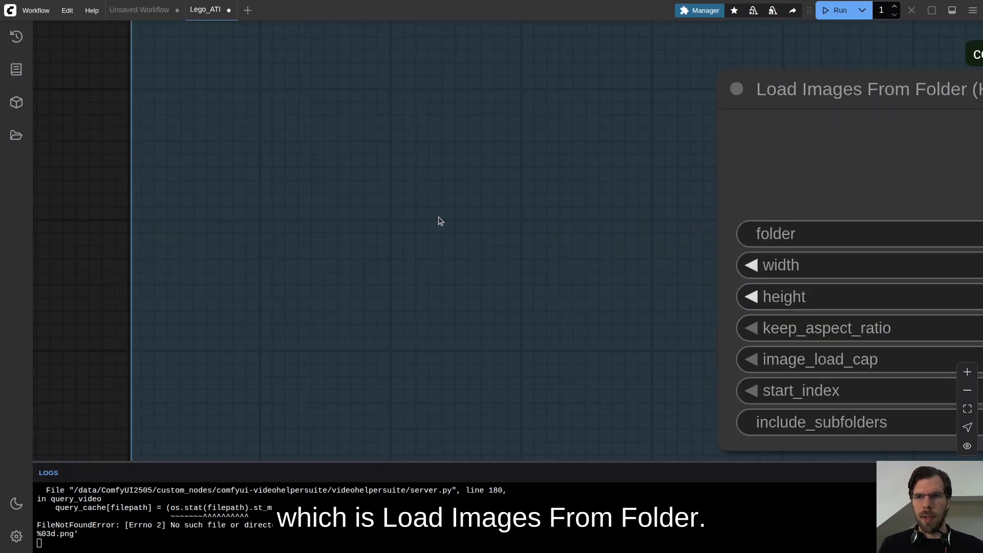
{"action": "left_click_drag", "start_coordinate": [607, 166], "coordinate": [197, 130]}
Copy the path of the ComfyUI2505/output/lego/MASK folder into the folder setting of the Load Images From Folder node
{"action": "key", "text": "alt+Tab"}
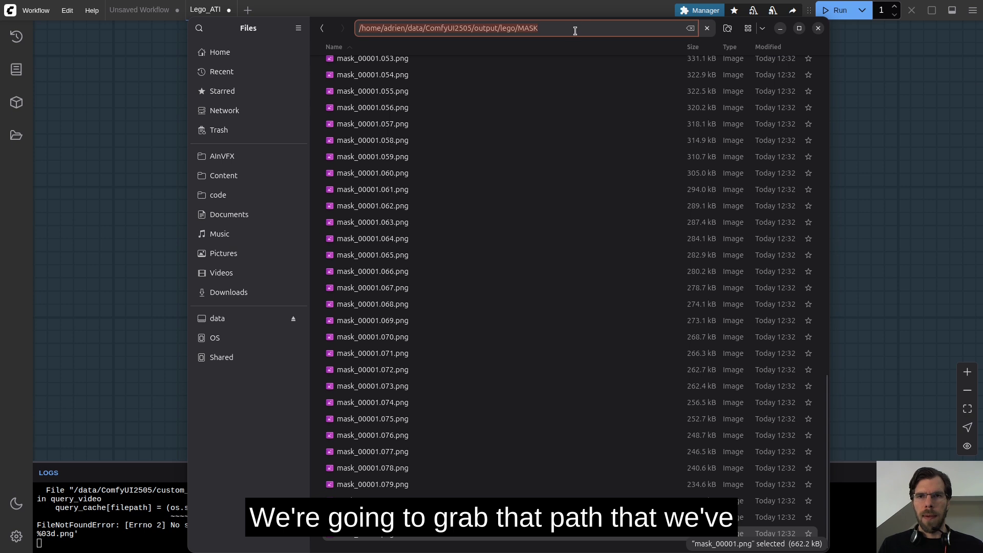
{"action": "key", "text": "alt+Tab"}
{"action": "left_click", "coordinate": [468, 204]}
{"action": "key", "text": "ctrl+v"}
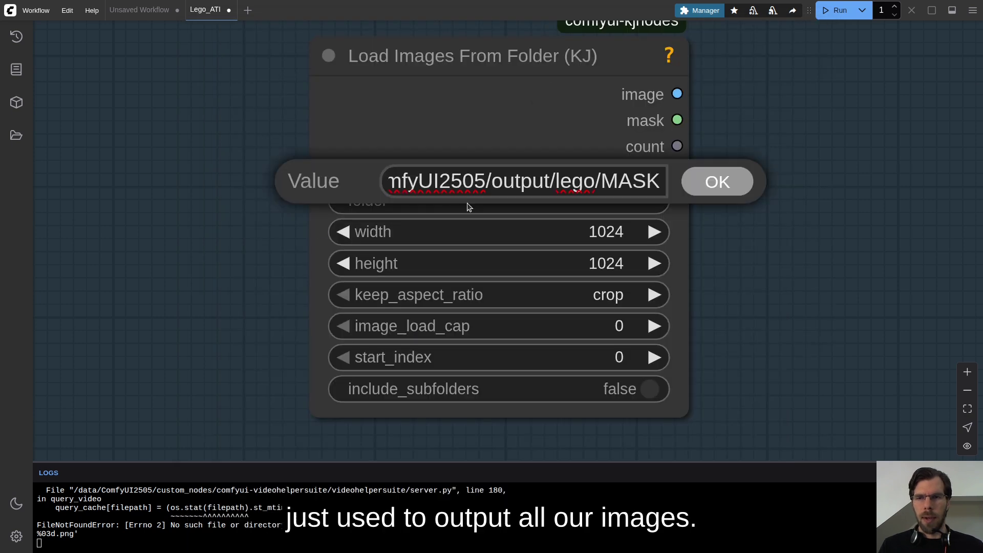
{"action": "key", "text": "Return"}
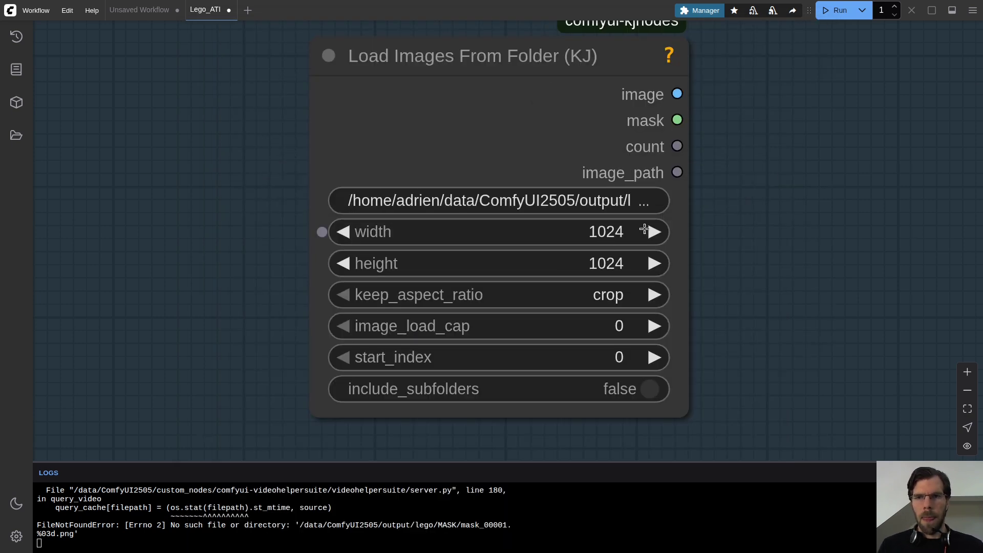
Set the Load Images From Folder node's width and height to 512
{"action": "left_click", "coordinate": [616, 226]}
{"action": "type", "text": "512"}
{"action": "key", "text": "Return"}
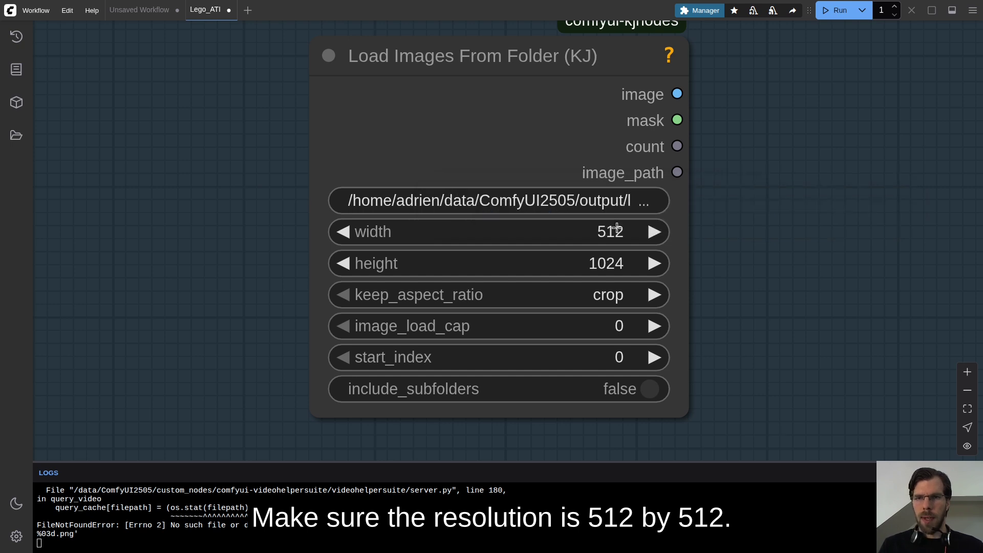
{"action": "left_click", "coordinate": [620, 265]}
{"action": "key", "text": "Return"}
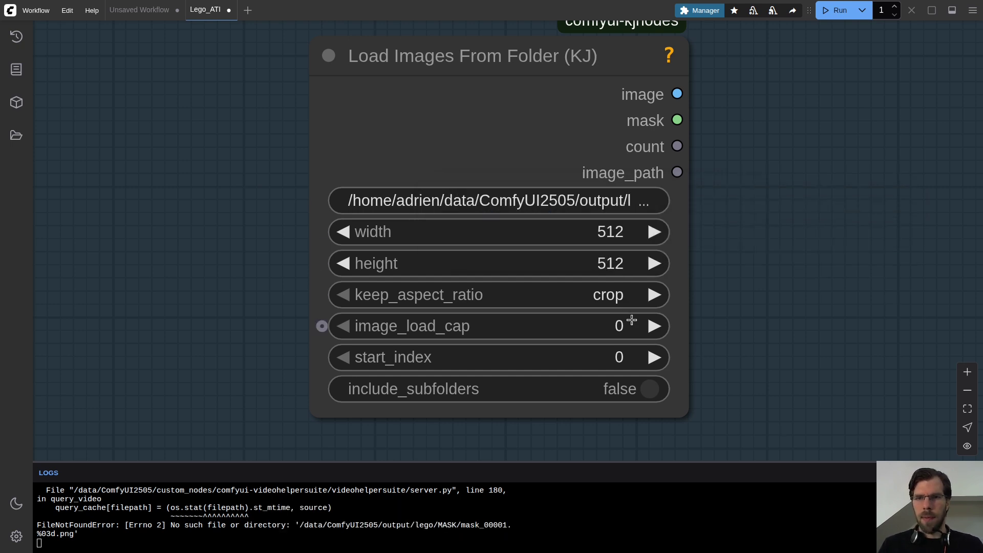
Set image_load_cap to 81 on the Load Images From Folder node and check it against the files in the MASK folder
{"action": "left_click", "coordinate": [620, 336]}
{"action": "type", "text": "81"}
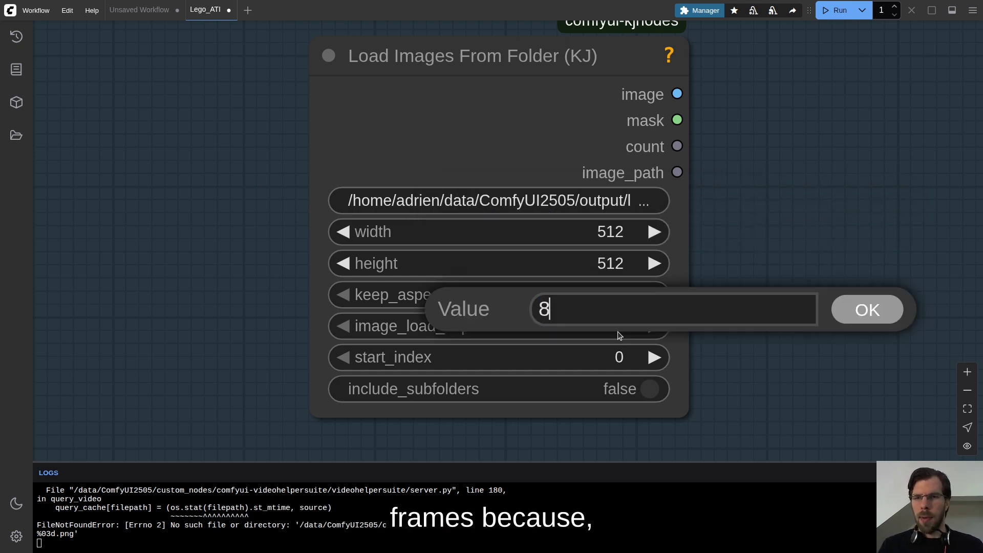
{"action": "key", "text": "Return"}
{"action": "key", "text": "alt+Tab"}
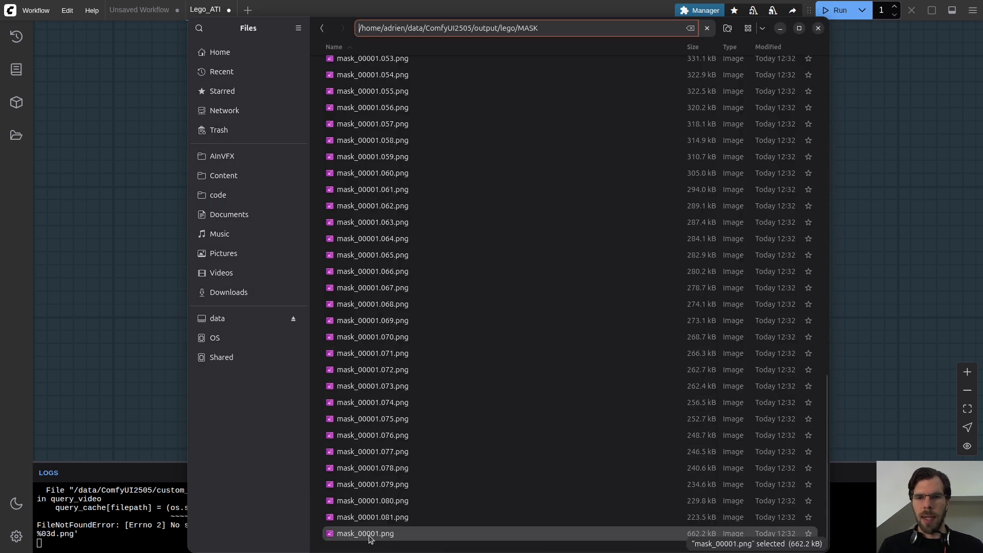
{"action": "key", "text": "alt+Tab"}
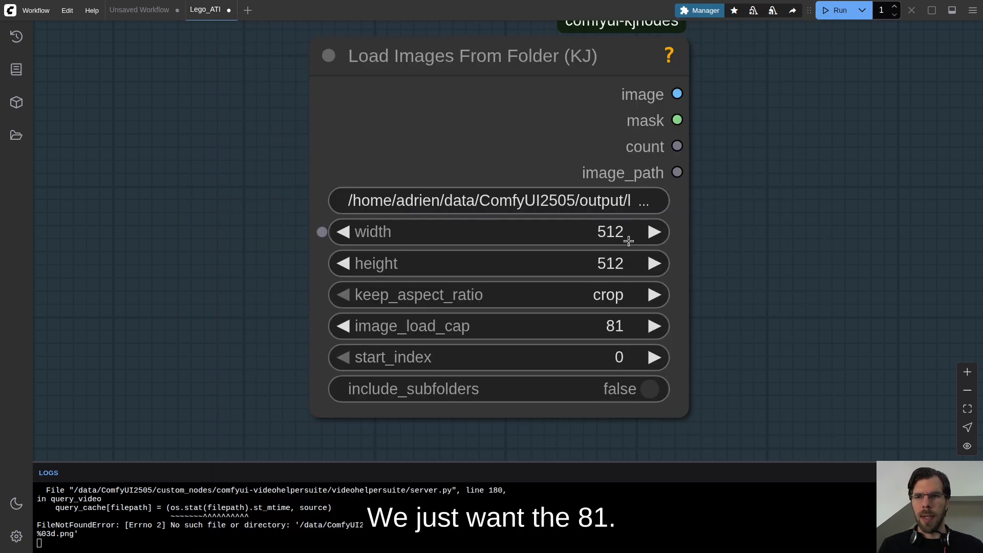
Connect the Load Images From Folder node's image and mask outputs to the image and mask reroutes feeding the inpainting nodes
{"action": "scroll", "coordinate": [678, 110], "scroll_direction": "down", "scroll_amount": 20}
{"action": "left_click_drag", "start_coordinate": [680, 98], "coordinate": [500, 171]}
{"action": "scroll", "coordinate": [823, 127], "scroll_direction": "up", "scroll_amount": 11}
{"action": "left_click_drag", "start_coordinate": [912, 219], "coordinate": [497, 196]}
{"action": "scroll", "coordinate": [391, 198], "scroll_direction": "up", "scroll_amount": 7}
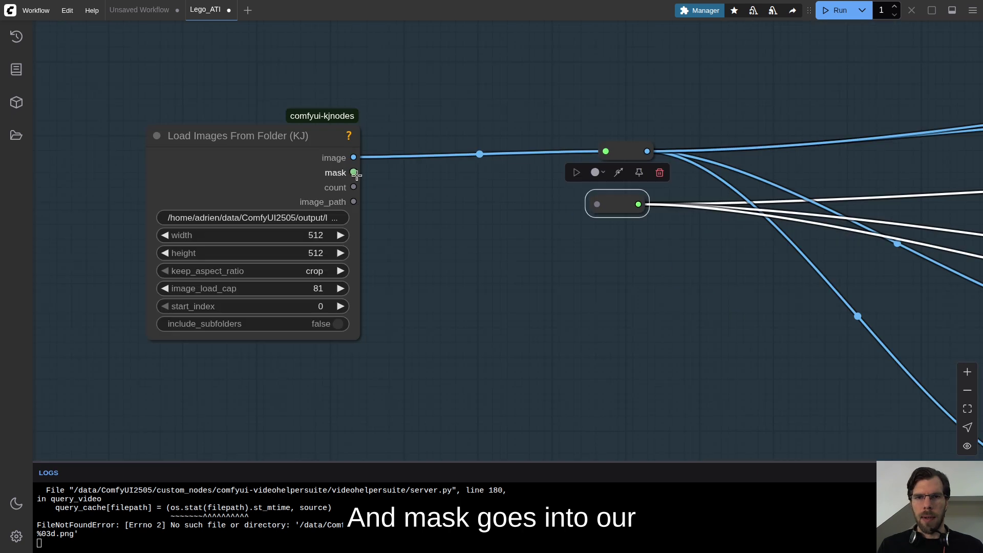
{"action": "left_click_drag", "start_coordinate": [353, 169], "coordinate": [599, 200]}
Bypass the two output video nodes at the end of the inpainting workflow
{"action": "scroll", "coordinate": [531, 240], "scroll_direction": "down", "scroll_amount": 16}
{"action": "left_click_drag", "start_coordinate": [610, 301], "coordinate": [154, 266]}
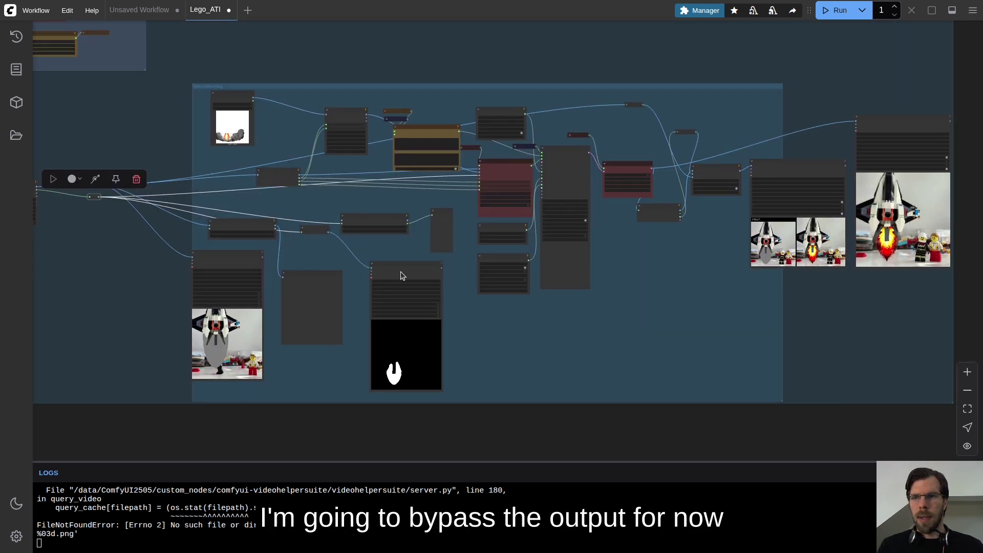
{"action": "left_click_drag", "start_coordinate": [896, 99], "coordinate": [769, 217]}
{"action": "key", "text": "ctrl+b"}
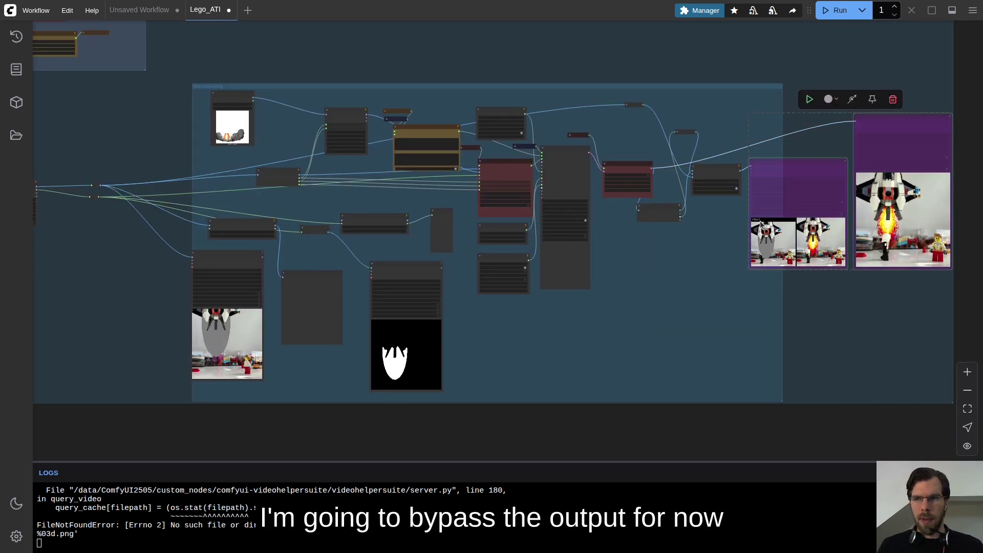
Run the workflow and check the image and mask previews and the SmokeThruster.jpg reference image
{"action": "left_click_drag", "start_coordinate": [657, 281], "coordinate": [854, 267]}
{"action": "left_click", "coordinate": [840, 12]}
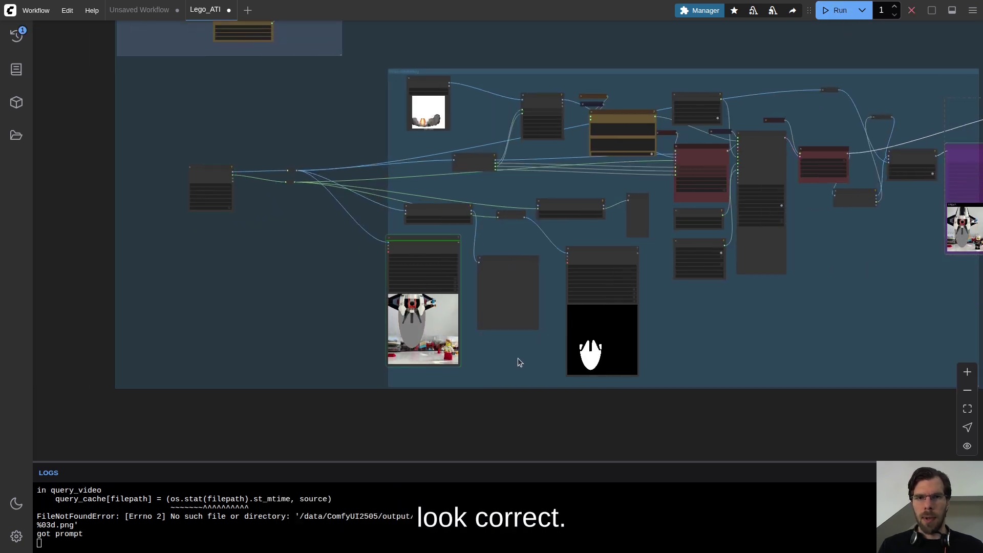
{"action": "scroll", "coordinate": [522, 356], "scroll_direction": "up", "scroll_amount": 10}
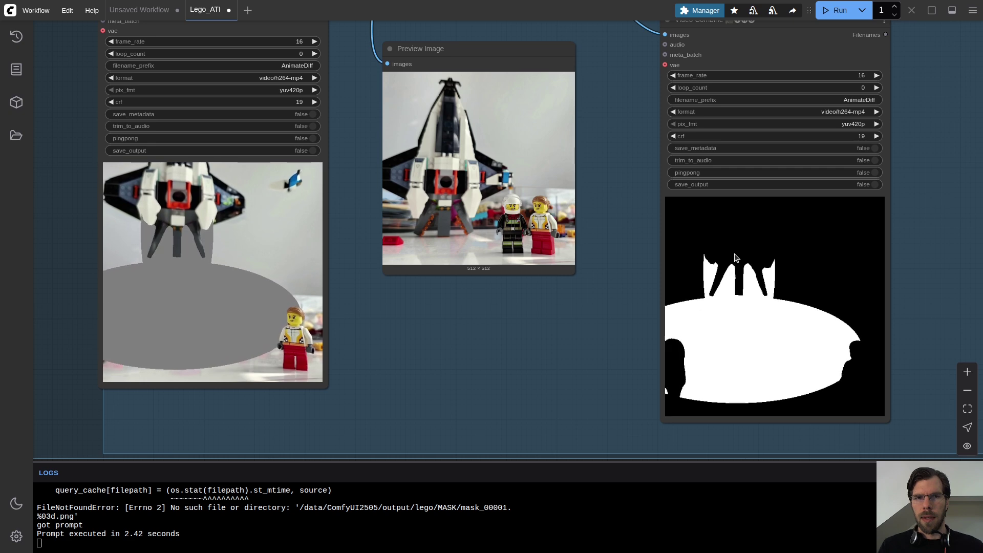
{"action": "scroll", "coordinate": [610, 367], "scroll_direction": "down", "scroll_amount": 5}
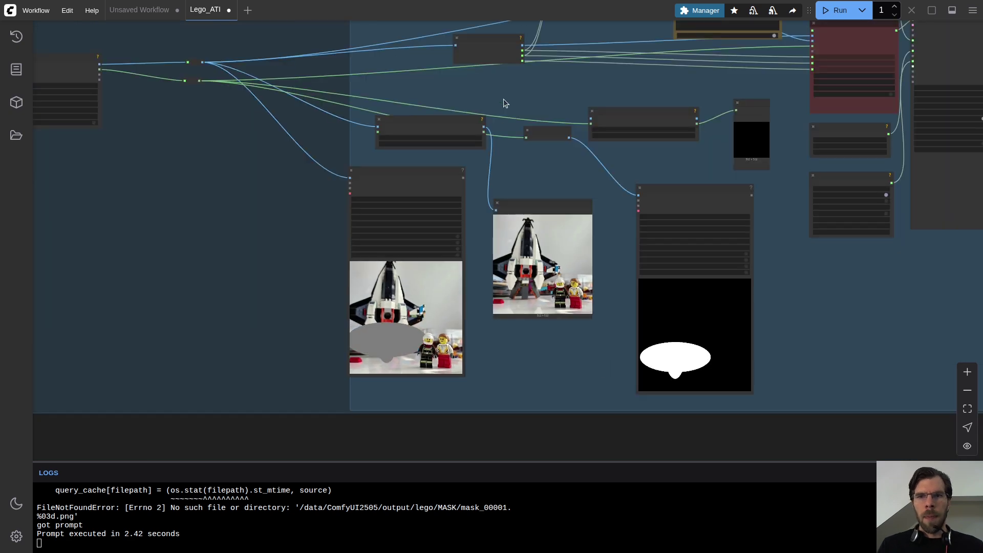
{"action": "left_click_drag", "start_coordinate": [501, 102], "coordinate": [508, 320]}
{"action": "scroll", "coordinate": [406, 177], "scroll_direction": "up", "scroll_amount": 10}
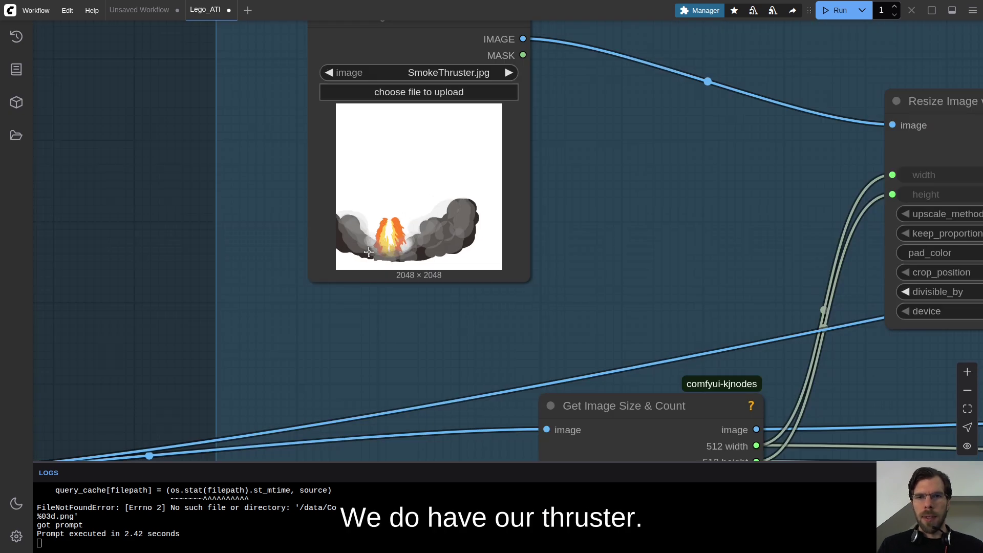
Insert "Billowy grey smoke spreads outward on the table surface." after the thruster flames sentence in the WanVideo TextEncode positive prompt
{"action": "scroll", "coordinate": [369, 252], "scroll_direction": "down", "scroll_amount": 6}
{"action": "scroll", "coordinate": [490, 251], "scroll_direction": "down", "scroll_amount": 4}
{"action": "left_click_drag", "start_coordinate": [611, 338], "coordinate": [324, 288]}
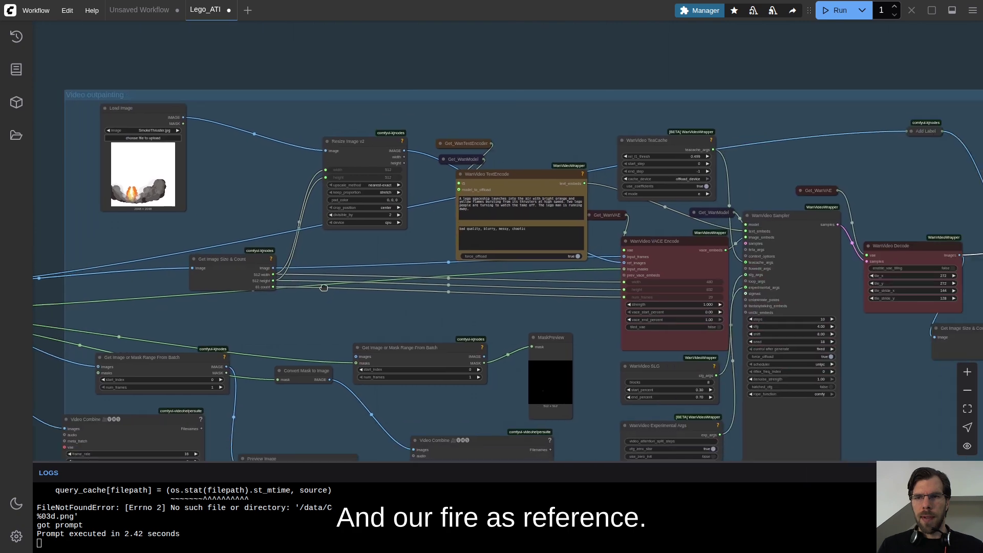
{"action": "scroll", "coordinate": [523, 210], "scroll_direction": "up", "scroll_amount": 13}
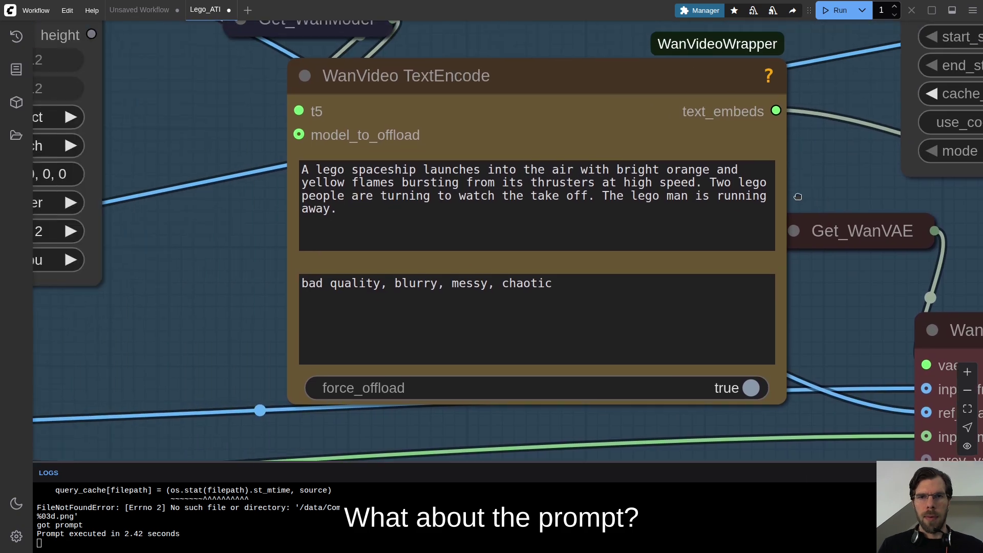
{"action": "scroll", "coordinate": [769, 197], "scroll_direction": "left", "scroll_amount": 1}
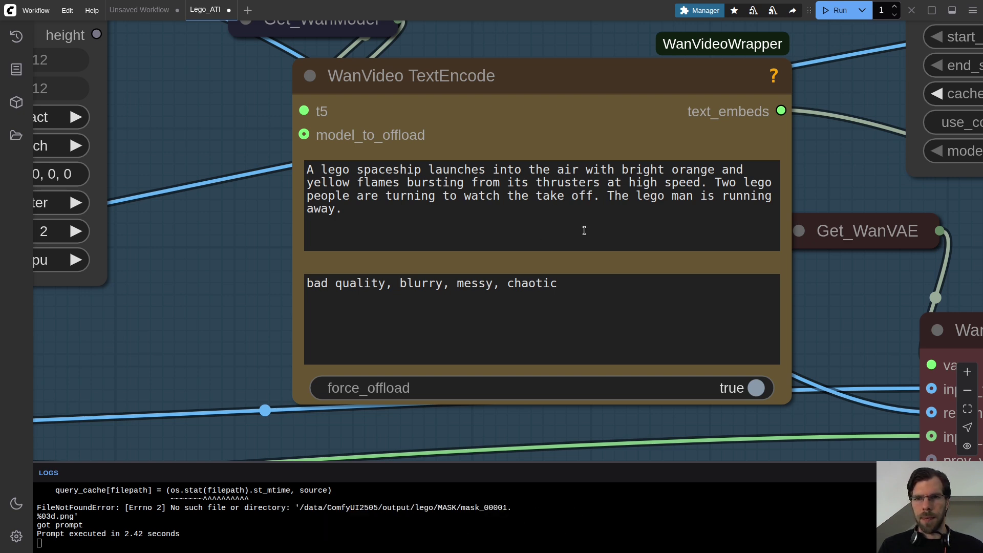
{"action": "left_click", "coordinate": [708, 185]}
{"action": "type", "text": "Billowy grey"}
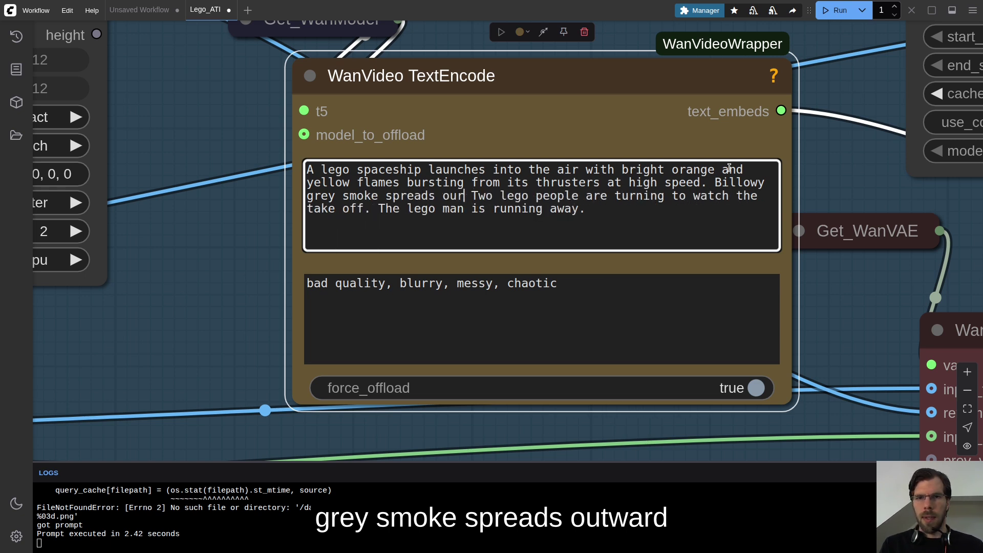
{"action": "type", "text": " smoke spreads outward on the table surface."}
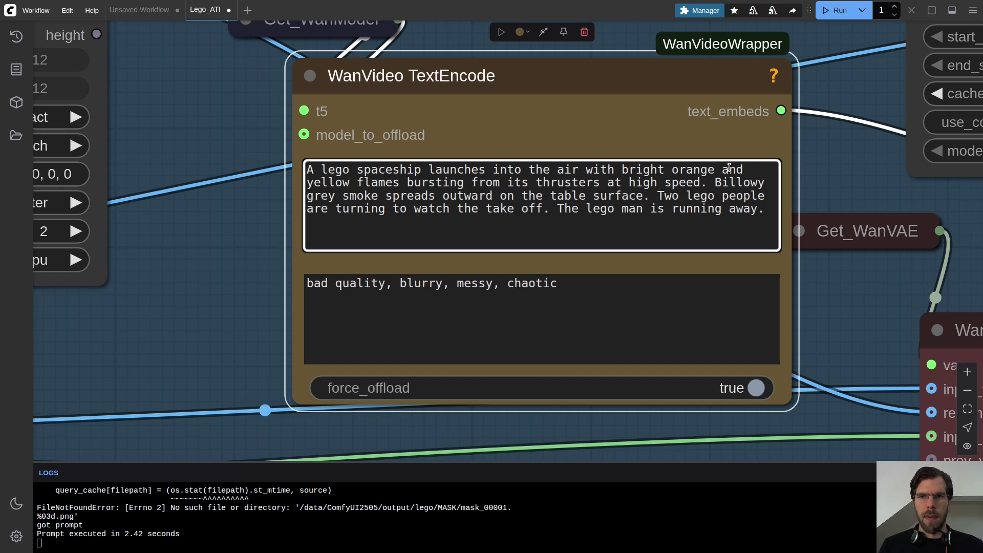
Check the previous render in the output videos, and disconnect the WanVideo TeaCache node from the WanVideo Sampler's teacache_args input
{"action": "left_click_drag", "start_coordinate": [838, 177], "coordinate": [351, 189]}
{"action": "scroll", "coordinate": [352, 188], "scroll_direction": "down", "scroll_amount": 8}
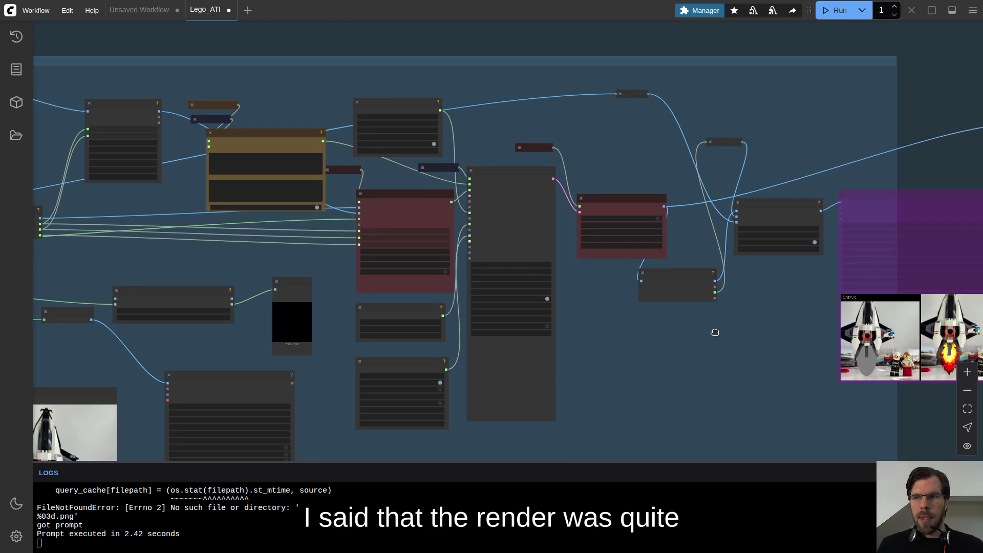
{"action": "left_click_drag", "start_coordinate": [747, 336], "coordinate": [433, 299]}
{"action": "scroll", "coordinate": [888, 265], "scroll_direction": "up", "scroll_amount": 10}
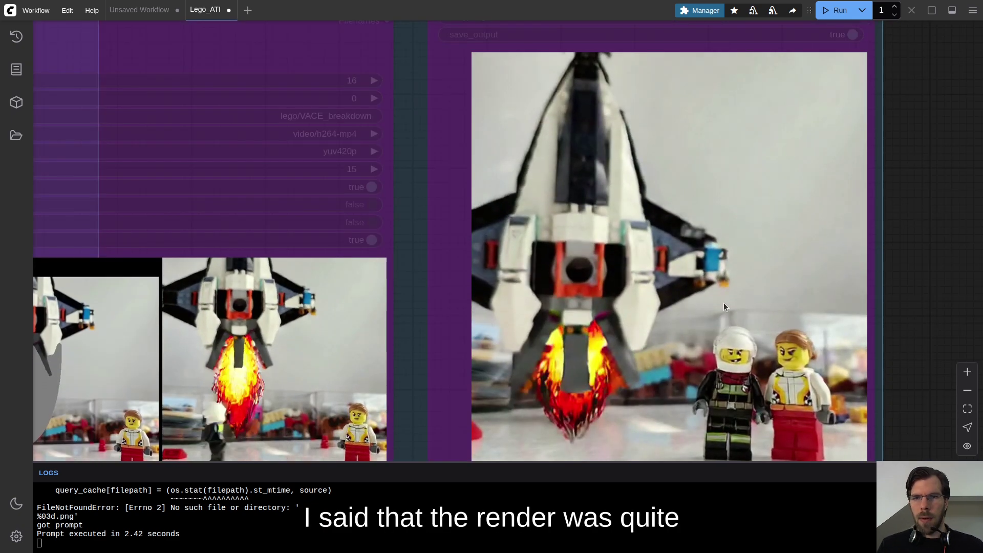
{"action": "scroll", "coordinate": [820, 254], "scroll_direction": "down", "scroll_amount": 8}
{"action": "left_click_drag", "start_coordinate": [344, 246], "coordinate": [365, 251]}
{"action": "scroll", "coordinate": [512, 189], "scroll_direction": "up", "scroll_amount": 10}
{"action": "left_click_drag", "start_coordinate": [561, 305], "coordinate": [462, 202]}
{"action": "left_click_drag", "start_coordinate": [546, 299], "coordinate": [452, 221]}
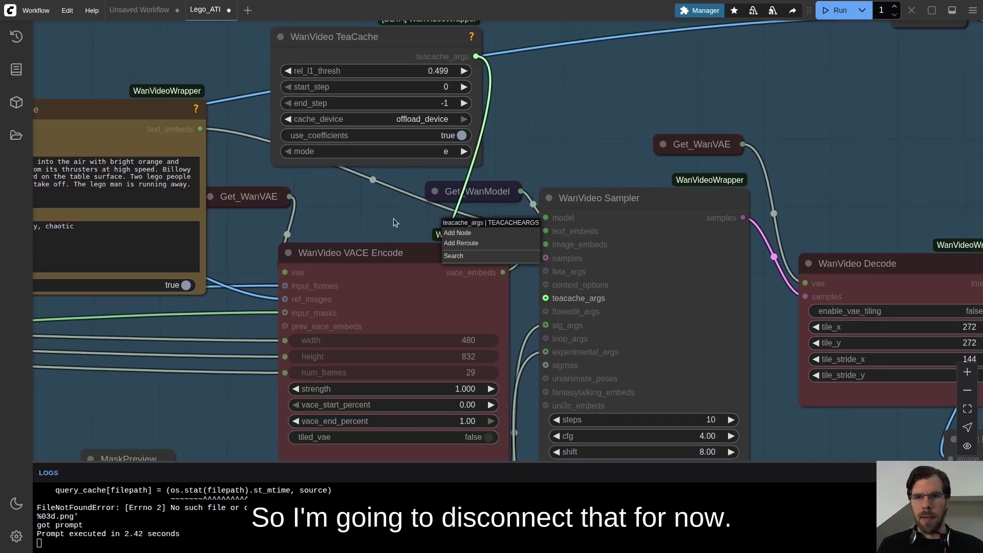
Move the breakdown Video Combine node out of the video outpainting group, beside the final output video node
{"action": "scroll", "coordinate": [806, 407], "scroll_direction": "down", "scroll_amount": 10}
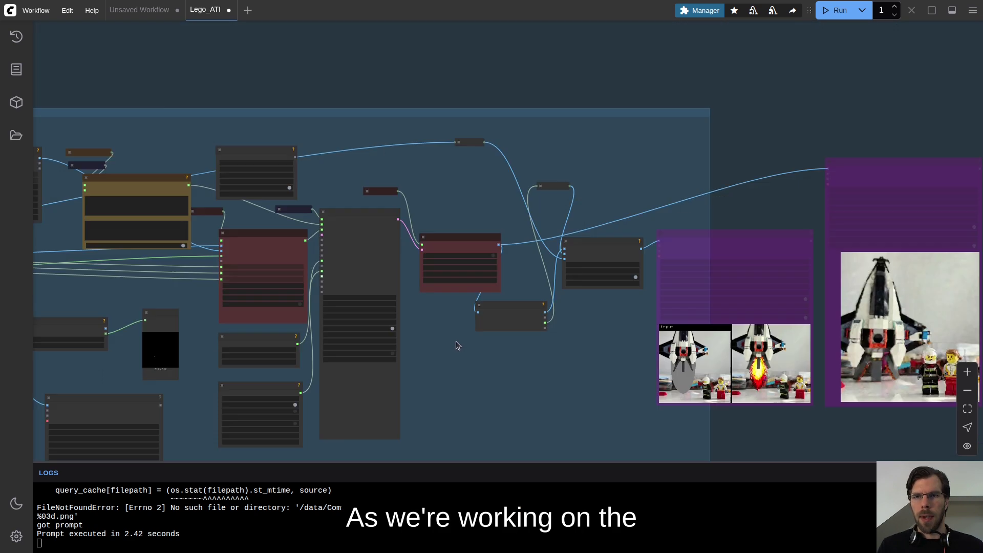
{"action": "scroll", "coordinate": [457, 346], "scroll_direction": "down", "scroll_amount": 2}
{"action": "left_click_drag", "start_coordinate": [470, 351], "coordinate": [411, 312]}
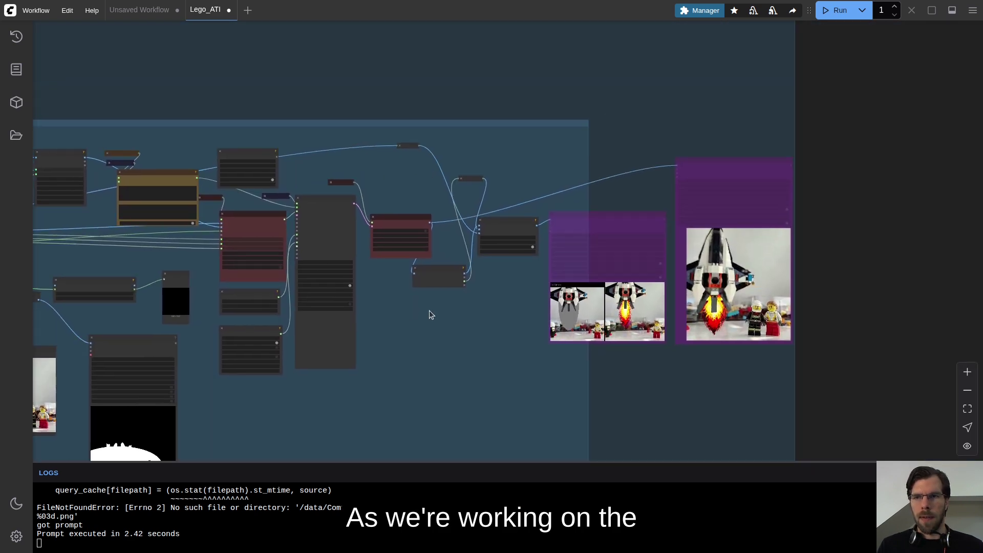
{"action": "left_click_drag", "start_coordinate": [812, 298], "coordinate": [777, 144]}
{"action": "scroll", "coordinate": [755, 309], "scroll_direction": "up", "scroll_amount": 5}
{"action": "left_click_drag", "start_coordinate": [709, 233], "coordinate": [981, 242]}
{"action": "scroll", "coordinate": [710, 325], "scroll_direction": "down", "scroll_amount": 5}
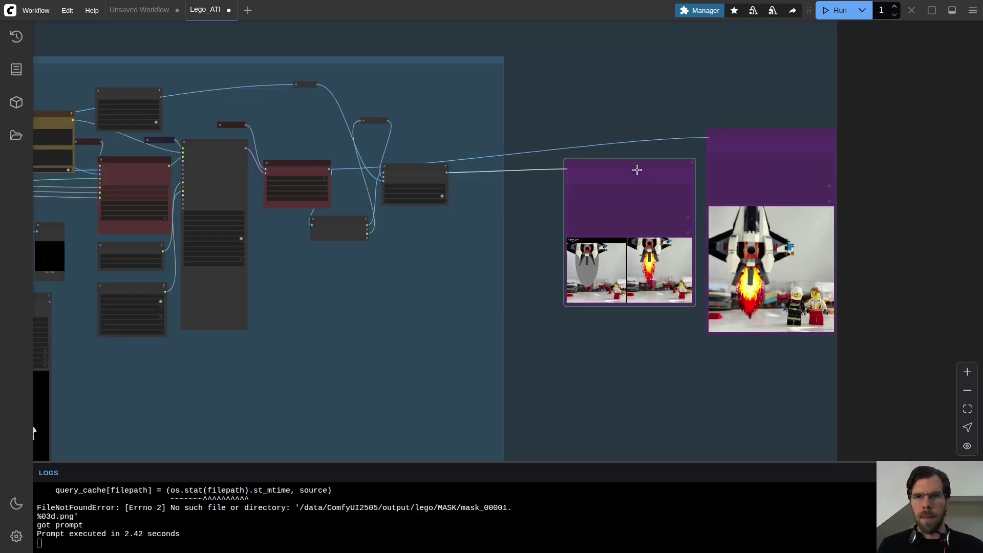
Rearrange the WanVideo Decode, Get Image Size & Count, EmptyImage and Add Label nodes around the Image Concatenate Multi node
{"action": "scroll", "coordinate": [381, 125], "scroll_direction": "up", "scroll_amount": 6}
{"action": "left_click", "coordinate": [445, 288]}
{"action": "left_click_drag", "start_coordinate": [257, 222], "coordinate": [242, 145]}
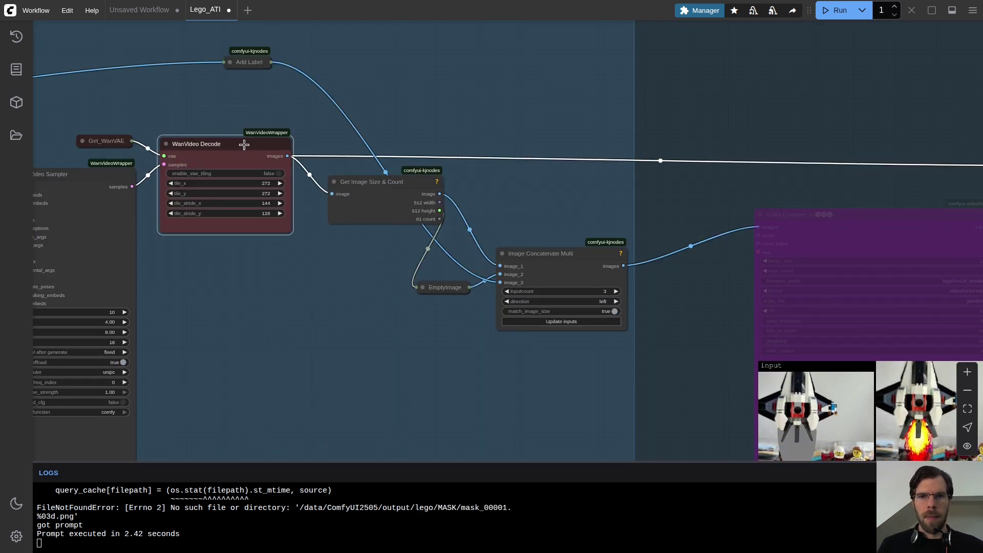
{"action": "left_click_drag", "start_coordinate": [250, 62], "coordinate": [405, 339]}
{"action": "left_click", "coordinate": [543, 229]}
{"action": "scroll", "coordinate": [516, 395], "scroll_direction": "down", "scroll_amount": 5}
{"action": "left_click_drag", "start_coordinate": [516, 395], "coordinate": [620, 285]}
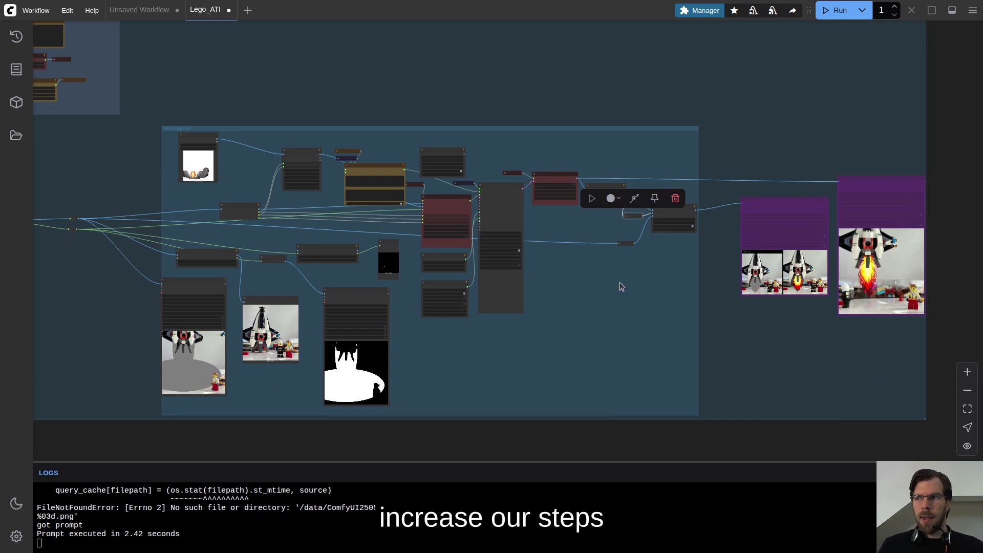
Set the WanVideo Sampler's steps to 20
{"action": "scroll", "coordinate": [533, 227], "scroll_direction": "up", "scroll_amount": 10}
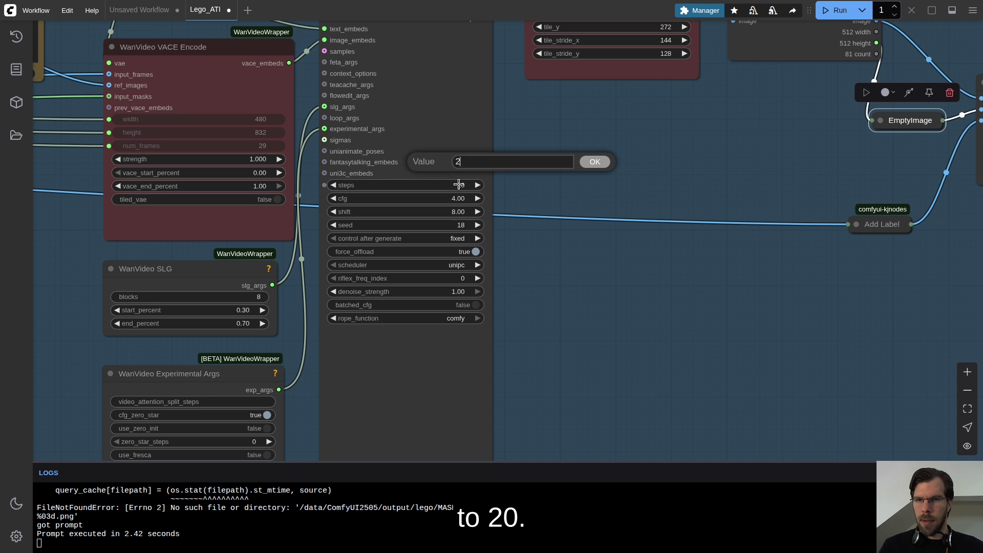
{"action": "scroll", "coordinate": [579, 192], "scroll_direction": "down", "scroll_amount": 10}
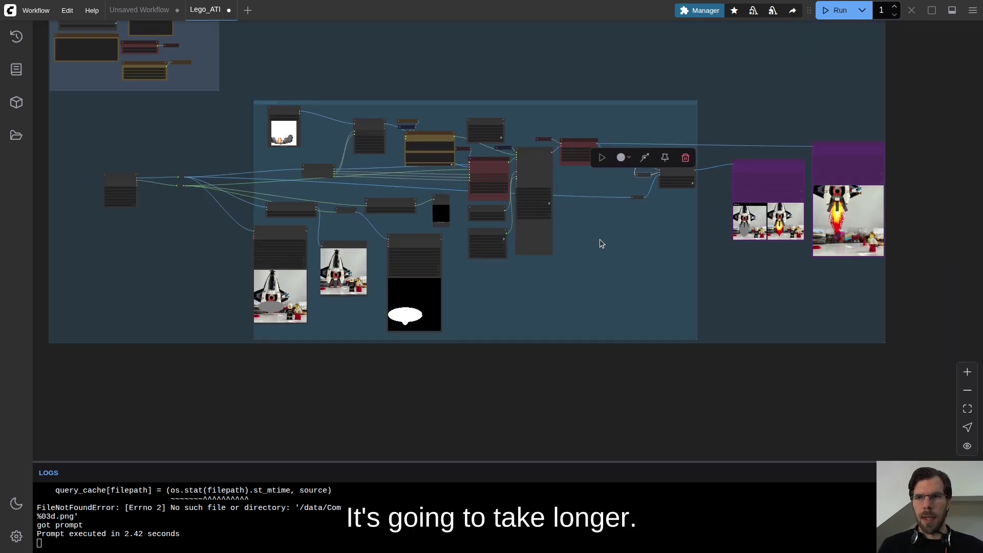
Re-enable the two bypassed output video nodes at the end of the inpainting workflow and save the workflow
{"action": "left_click_drag", "start_coordinate": [600, 240], "coordinate": [555, 237]}
{"action": "left_click_drag", "start_coordinate": [708, 160], "coordinate": [688, 164]}
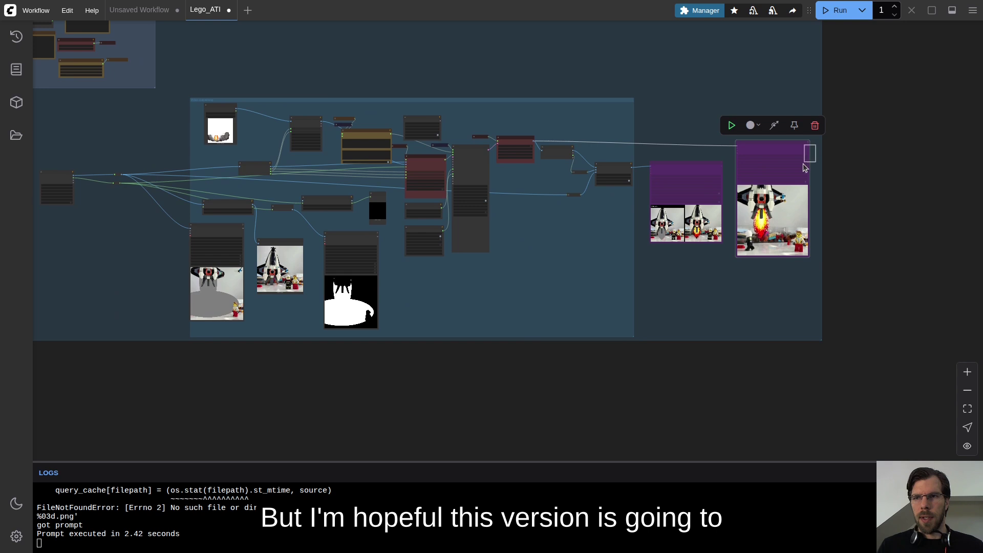
{"action": "left_click_drag", "start_coordinate": [808, 165], "coordinate": [693, 194]}
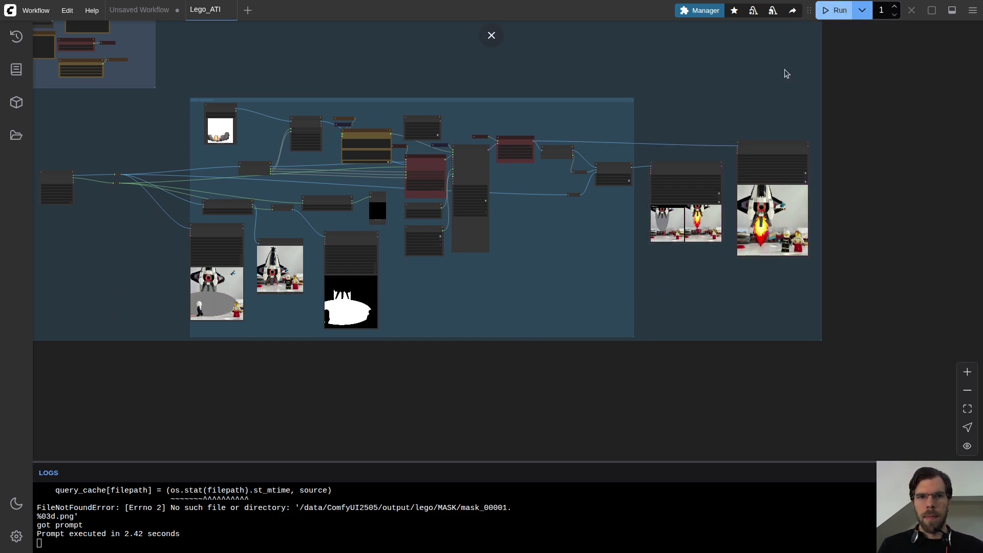
Run the inpainting workflow and interrupt the render during sampling
{"action": "left_click", "coordinate": [840, 10]}
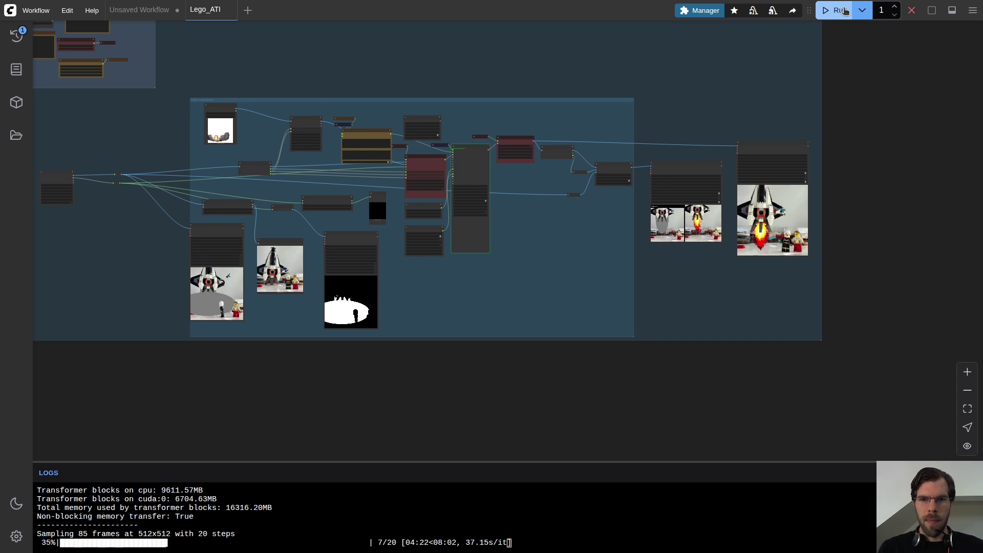
{"action": "left_click", "coordinate": [913, 11]}
{"action": "double_click", "coordinate": [914, 11]}
{"action": "double_click", "coordinate": [915, 11]}
{"action": "left_click", "coordinate": [915, 13]}
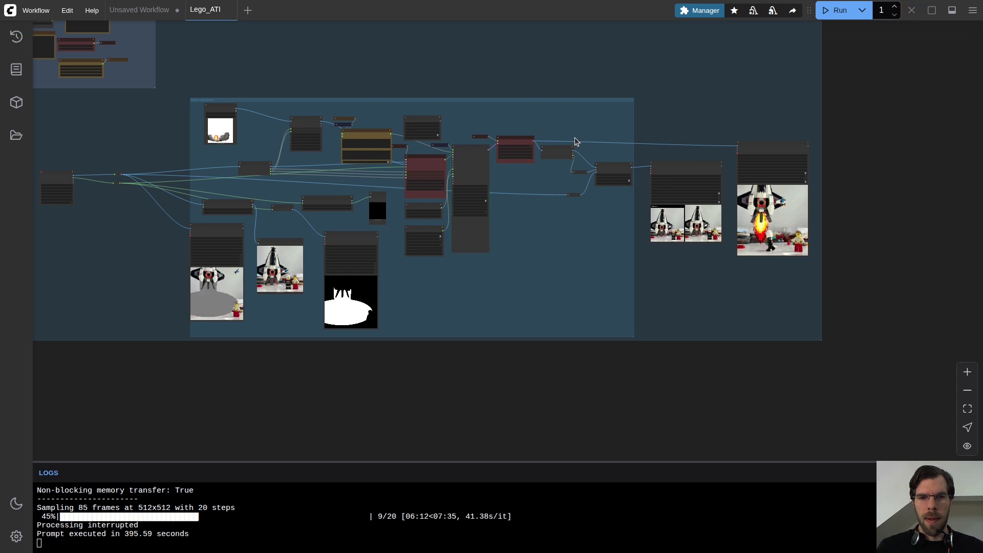
Check the thruster area in the masked video preview, and set all nodes of the inpainting group to Never
{"action": "scroll", "coordinate": [326, 300], "scroll_direction": "up", "scroll_amount": 10}
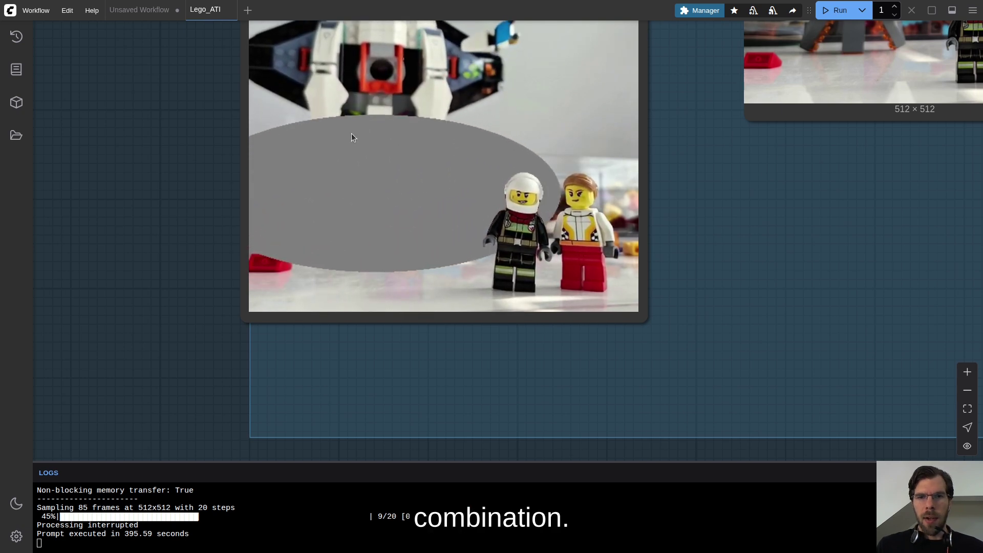
{"action": "scroll", "coordinate": [363, 190], "scroll_direction": "down", "scroll_amount": 5}
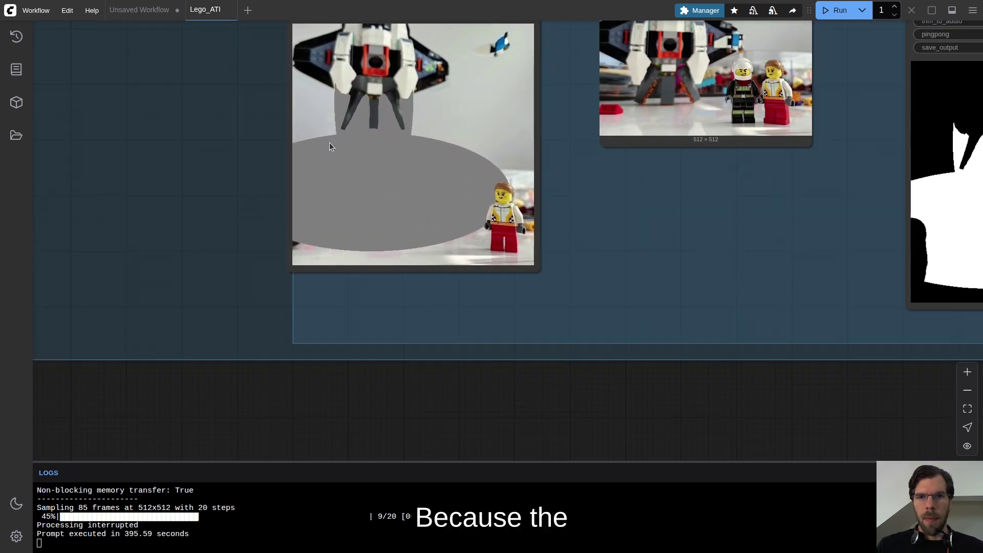
{"action": "scroll", "coordinate": [365, 115], "scroll_direction": "down", "scroll_amount": 5}
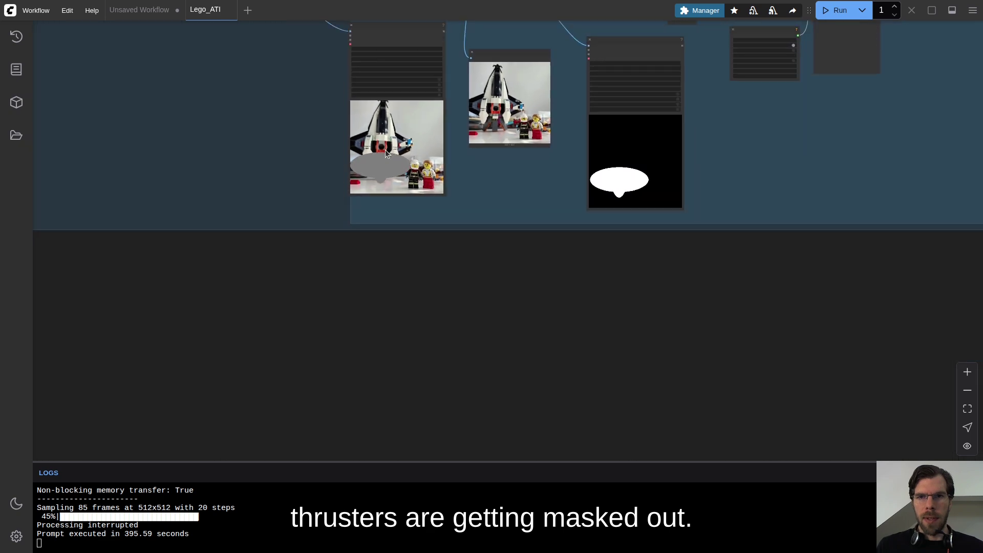
{"action": "scroll", "coordinate": [205, 87], "scroll_direction": "down", "scroll_amount": 3}
{"action": "left_click_drag", "start_coordinate": [190, 86], "coordinate": [600, 341]}
{"action": "scroll", "coordinate": [563, 312], "scroll_direction": "down", "scroll_amount": 5}
{"action": "scroll", "coordinate": [805, 150], "scroll_direction": "up", "scroll_amount": 5}
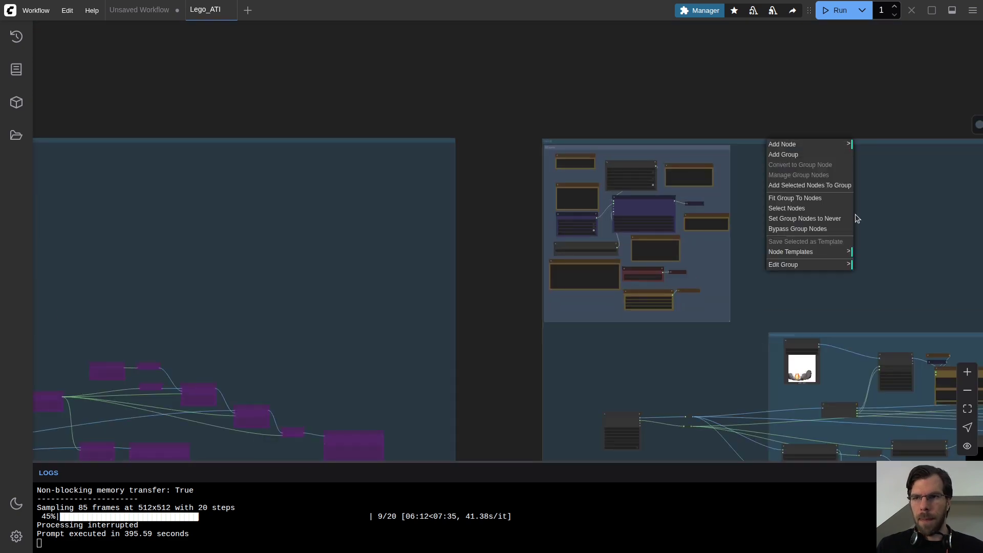
{"action": "left_click", "coordinate": [835, 220]}
Reactivate all bypassed nodes of the mask creation group
{"action": "scroll", "coordinate": [389, 309], "scroll_direction": "down", "scroll_amount": 3}
{"action": "scroll", "coordinate": [441, 272], "scroll_direction": "up", "scroll_amount": 5}
{"action": "left_click_drag", "start_coordinate": [449, 262], "coordinate": [736, 244]}
{"action": "scroll", "coordinate": [676, 202], "scroll_direction": "down", "scroll_amount": 5}
{"action": "scroll", "coordinate": [676, 153], "scroll_direction": "up", "scroll_amount": 4}
{"action": "scroll", "coordinate": [605, 153], "scroll_direction": "down", "scroll_amount": 4}
{"action": "right_click", "coordinate": [631, 50]}
{"action": "left_click", "coordinate": [704, 131]}
Duplicate the MaskComposite node set to "or" and connect the 700 x 300 Create Shape Image On Path mask to the copy's destination
{"action": "scroll", "coordinate": [607, 271], "scroll_direction": "up", "scroll_amount": 5}
{"action": "scroll", "coordinate": [610, 254], "scroll_direction": "down", "scroll_amount": 3}
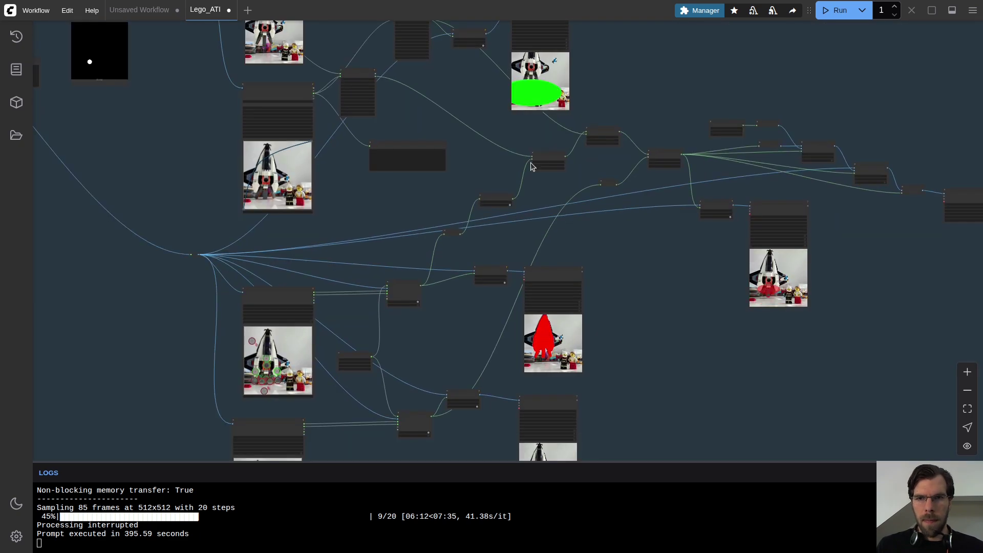
{"action": "scroll", "coordinate": [577, 159], "scroll_direction": "up", "scroll_amount": 4}
{"action": "scroll", "coordinate": [582, 165], "scroll_direction": "down", "scroll_amount": 2}
{"action": "left_click_drag", "start_coordinate": [560, 136], "coordinate": [558, 218]}
{"action": "left_click", "coordinate": [611, 224]}
{"action": "scroll", "coordinate": [585, 135], "scroll_direction": "up", "scroll_amount": 3}
{"action": "scroll", "coordinate": [564, 154], "scroll_direction": "down", "scroll_amount": 5}
{"action": "scroll", "coordinate": [545, 161], "scroll_direction": "up", "scroll_amount": 2}
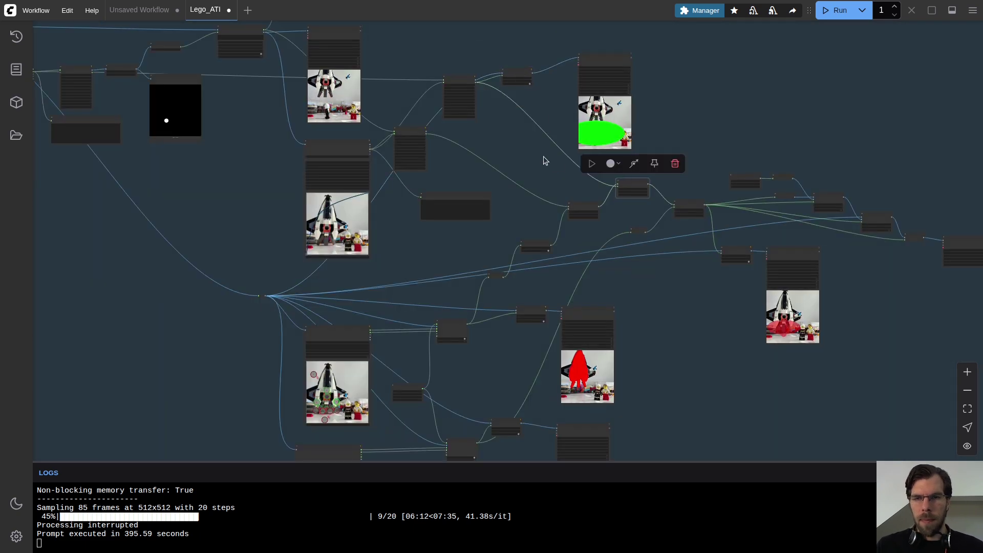
{"action": "scroll", "coordinate": [545, 161], "scroll_direction": "up", "scroll_amount": 6}
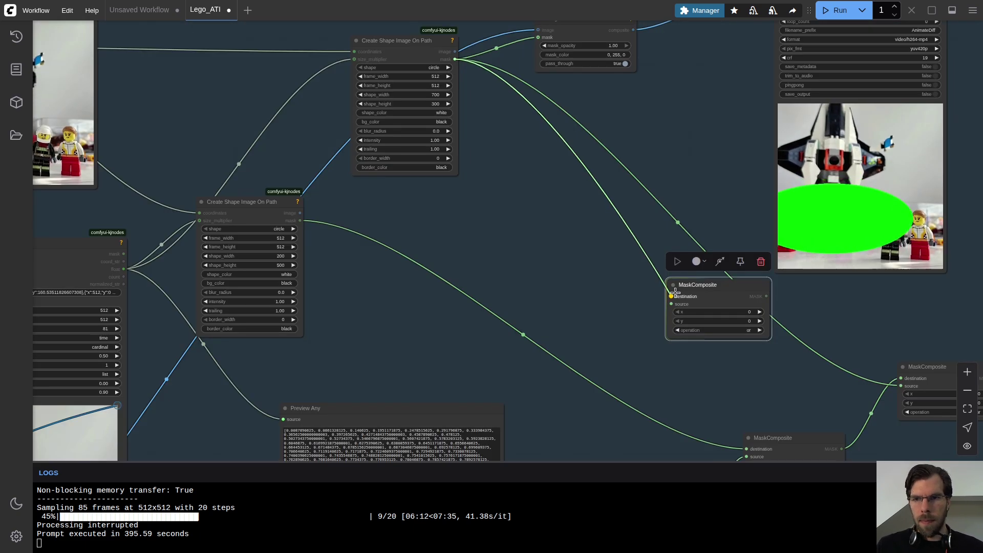
Connect the GrowMask output to the source input of the new MaskComposite node
{"action": "scroll", "coordinate": [675, 292], "scroll_direction": "down", "scroll_amount": 5}
{"action": "scroll", "coordinate": [608, 303], "scroll_direction": "down", "scroll_amount": 10}
{"action": "scroll", "coordinate": [512, 308], "scroll_direction": "up", "scroll_amount": 8}
{"action": "scroll", "coordinate": [470, 335], "scroll_direction": "up", "scroll_amount": 5}
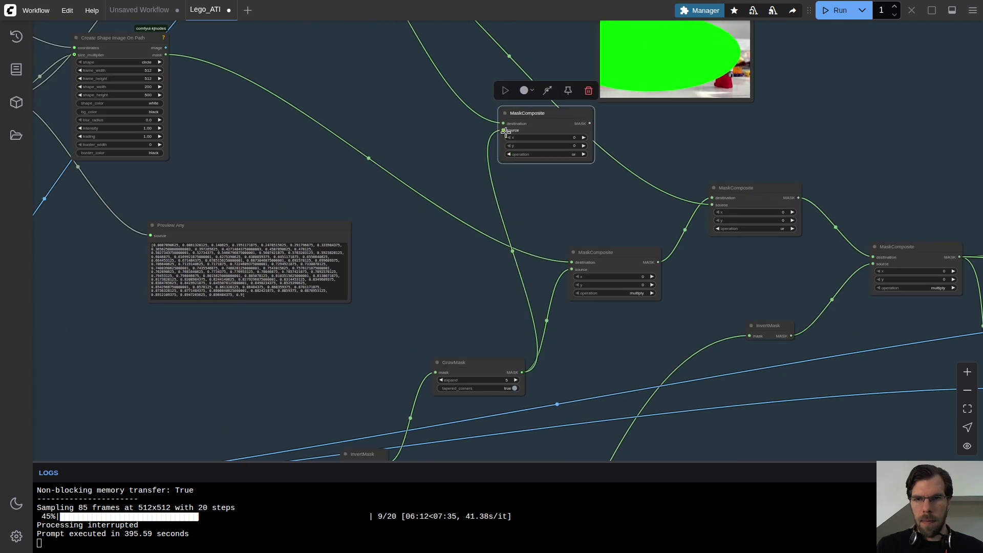
{"action": "left_click_drag", "start_coordinate": [505, 132], "coordinate": [505, 131]}
Place the new MaskComposite above the multiply one, route its output into the "or" MaskComposite, and change its operation
{"action": "left_click_drag", "start_coordinate": [556, 114], "coordinate": [630, 138]}
{"action": "left_click", "coordinate": [650, 179]}
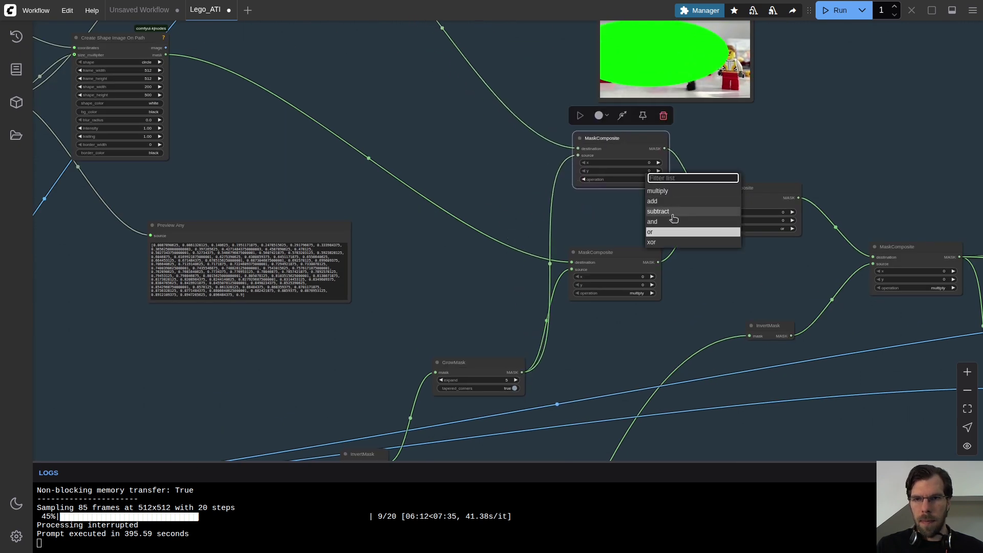
Bypass the output node at the end of the mask creation group and run the workflow
{"action": "scroll", "coordinate": [656, 225], "scroll_direction": "down", "scroll_amount": 5}
{"action": "scroll", "coordinate": [698, 254], "scroll_direction": "up", "scroll_amount": 5}
{"action": "left_click", "coordinate": [748, 193]}
{"action": "key", "text": "ctrl+b"}
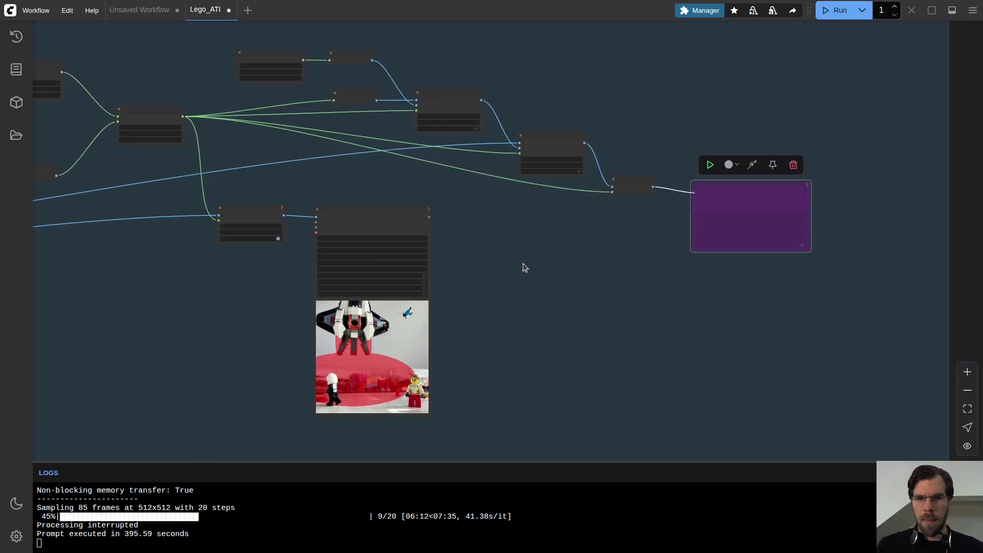
{"action": "left_click_drag", "start_coordinate": [635, 193], "coordinate": [774, 96]}
{"action": "left_click", "coordinate": [835, 10]}
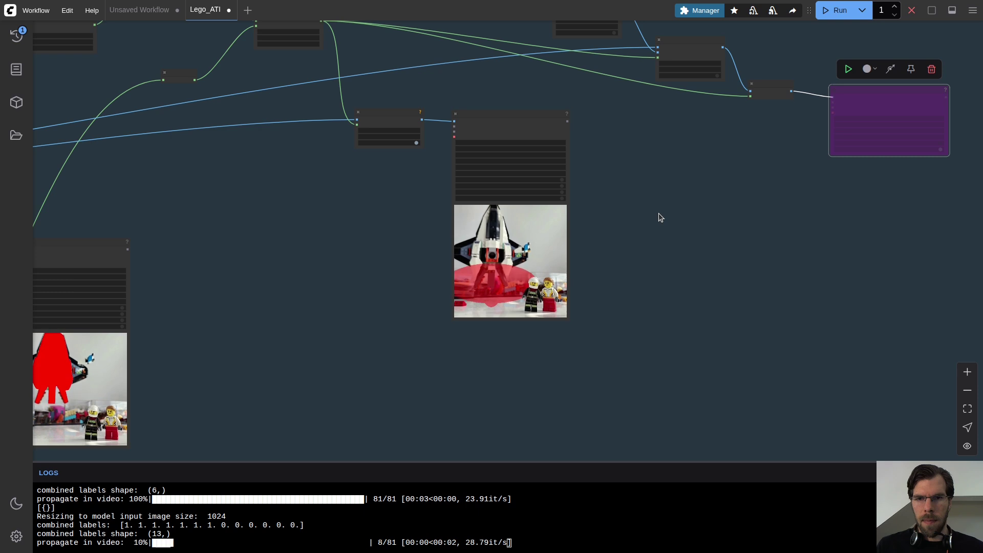
Examine the red mask overlay around the thrusters in the final Video Combine preview
{"action": "scroll", "coordinate": [505, 269], "scroll_direction": "up", "scroll_amount": 10}
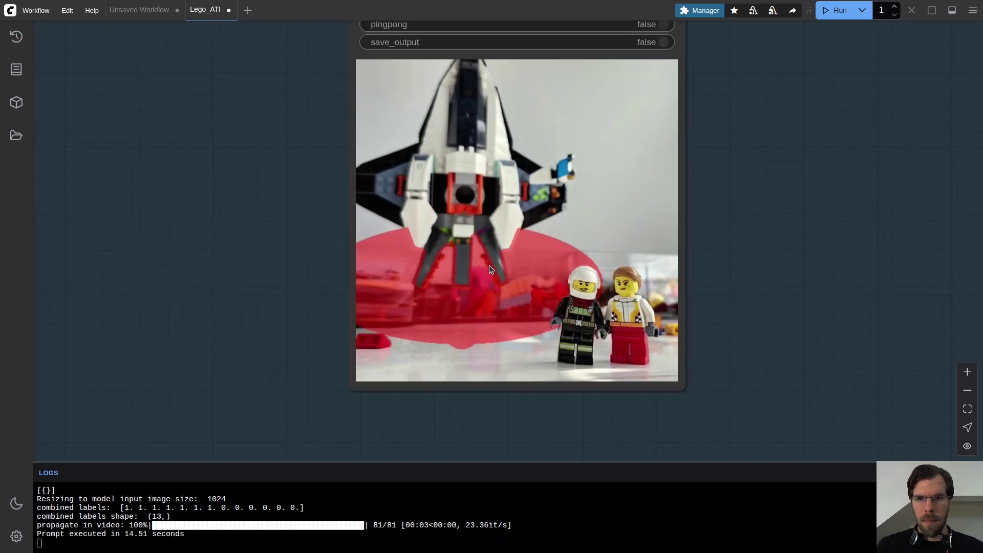
{"action": "scroll", "coordinate": [465, 269], "scroll_direction": "up", "scroll_amount": 10}
{"action": "scroll", "coordinate": [447, 127], "scroll_direction": "down", "scroll_amount": 10}
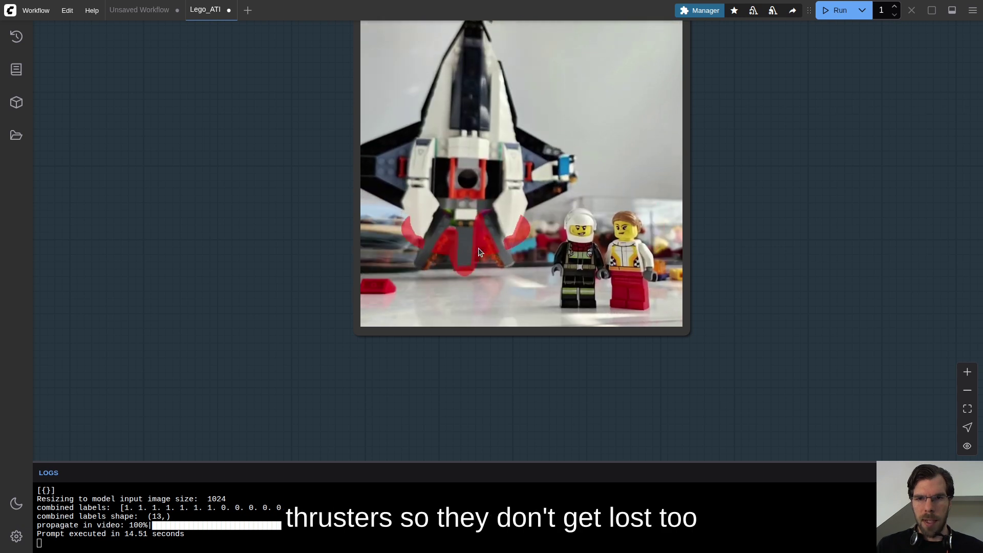
{"action": "scroll", "coordinate": [463, 269], "scroll_direction": "down", "scroll_amount": 5}
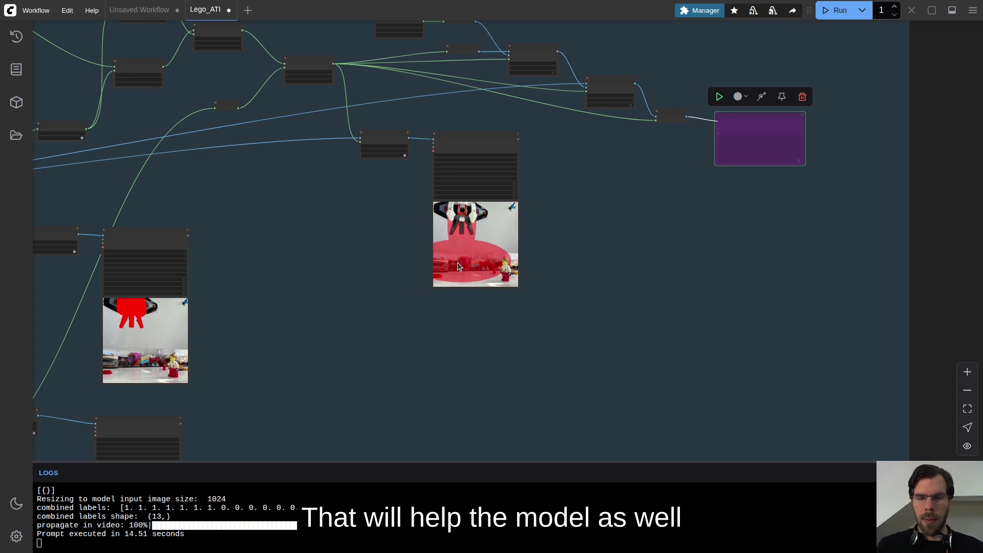
{"action": "scroll", "coordinate": [449, 272], "scroll_direction": "up", "scroll_amount": 5}
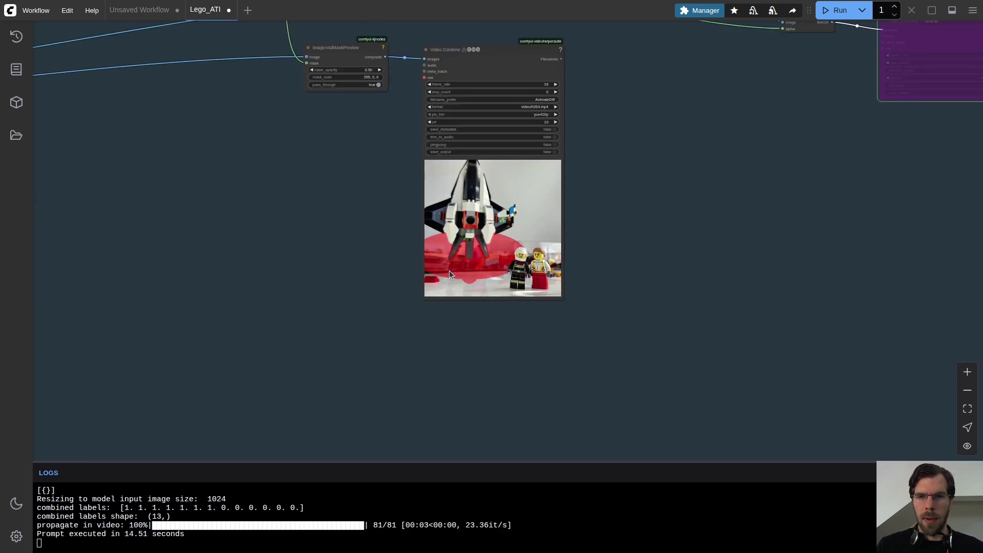
{"action": "scroll", "coordinate": [491, 304], "scroll_direction": "down", "scroll_amount": 5}
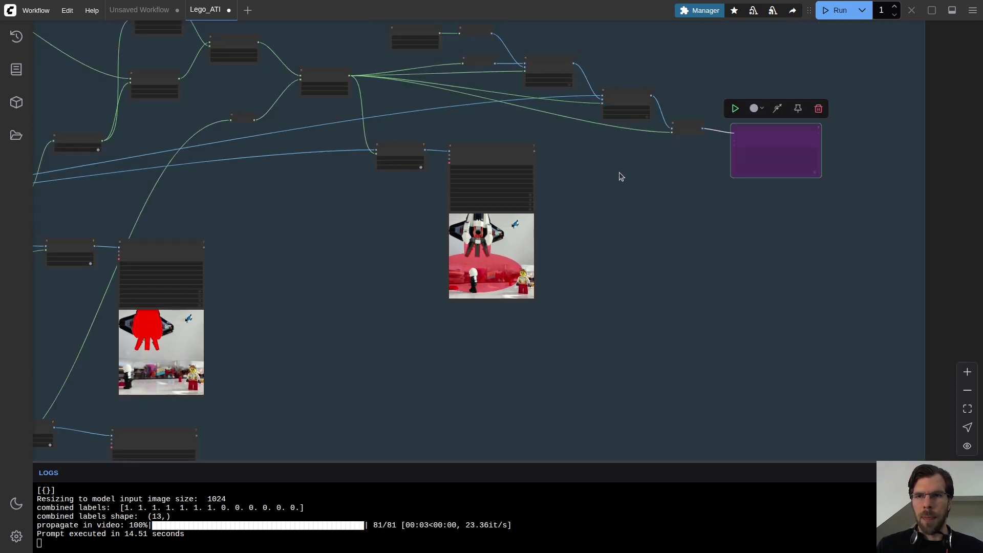
Re-enable the bypassed Video Combine node at the mask output with filename_prefix lego/MASK2/mask and run the workflow
{"action": "scroll", "coordinate": [643, 185], "scroll_direction": "up", "scroll_amount": 10}
{"action": "key", "text": "ctrl+b"}
{"action": "scroll", "coordinate": [581, 206], "scroll_direction": "down", "scroll_amount": 5}
{"action": "scroll", "coordinate": [814, 230], "scroll_direction": "up", "scroll_amount": 12}
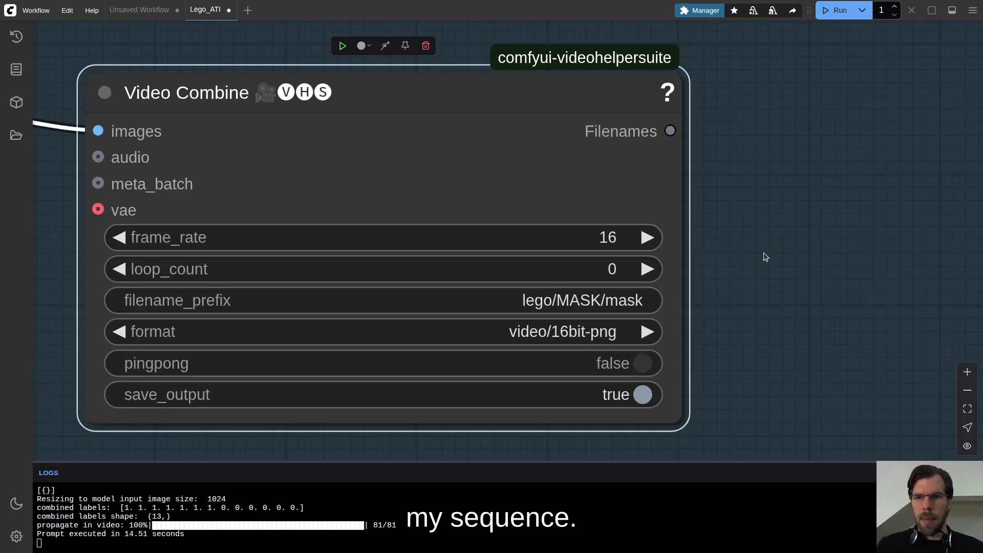
{"action": "left_click", "coordinate": [633, 302]}
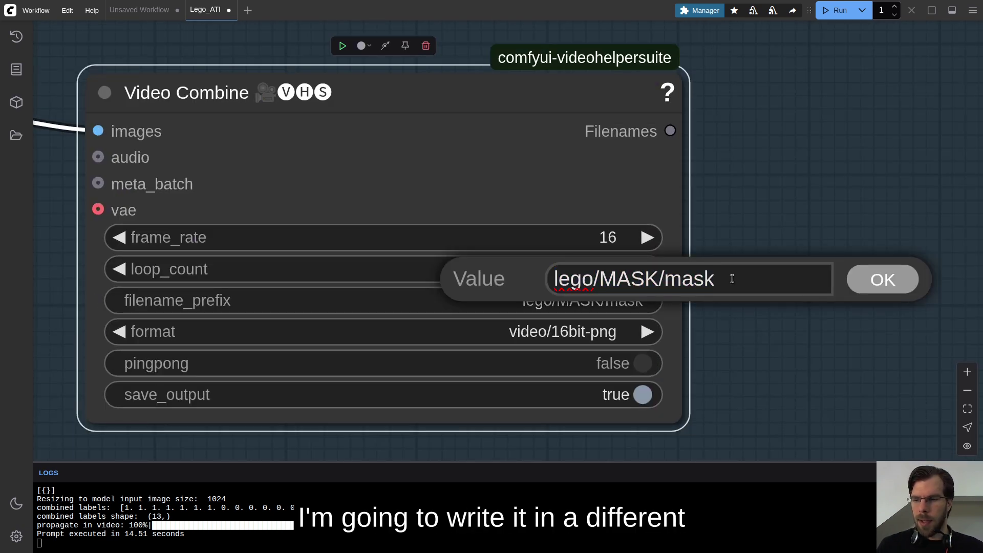
{"action": "type", "text": "2"}
{"action": "key", "text": "Return"}
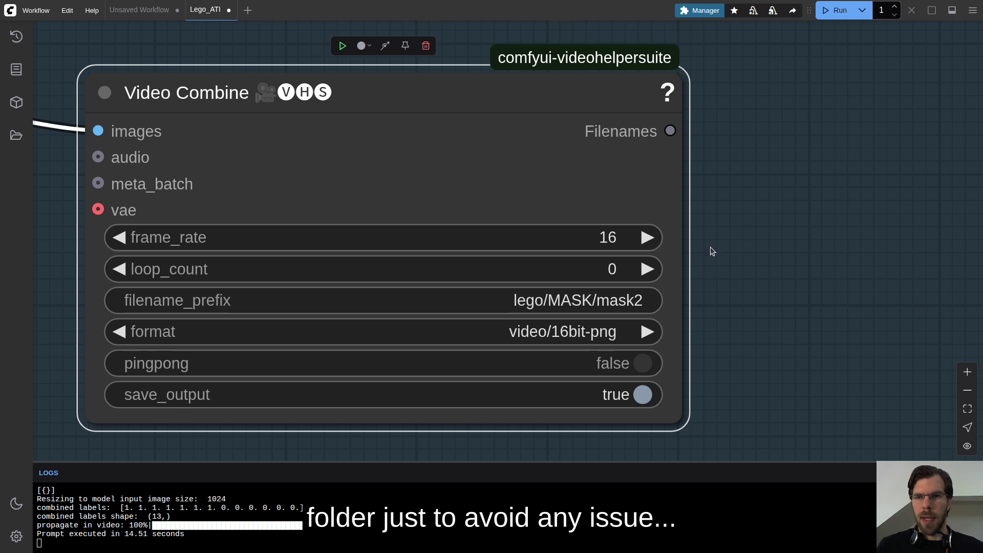
{"action": "left_click", "coordinate": [594, 302]}
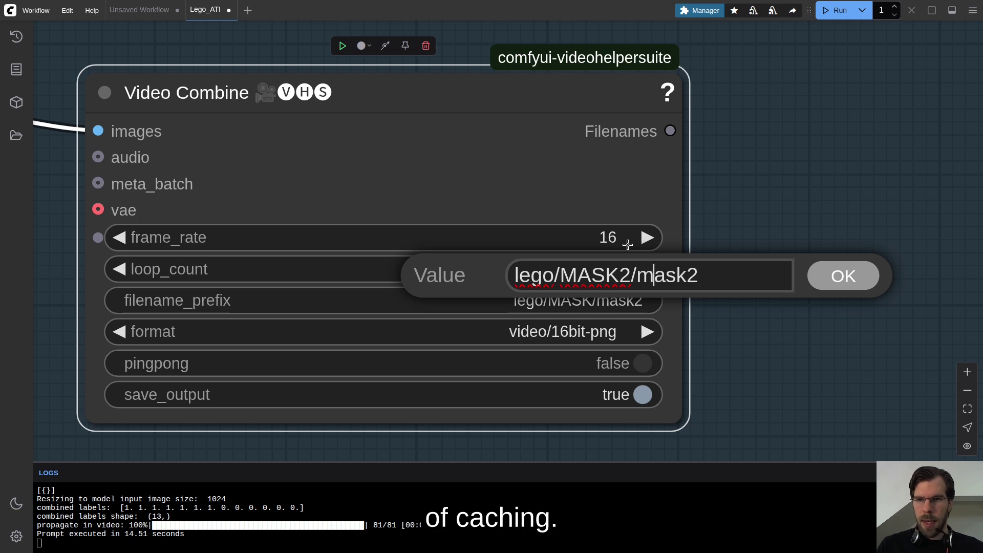
{"action": "key", "text": "BackSpace"}
{"action": "key", "text": "Return"}
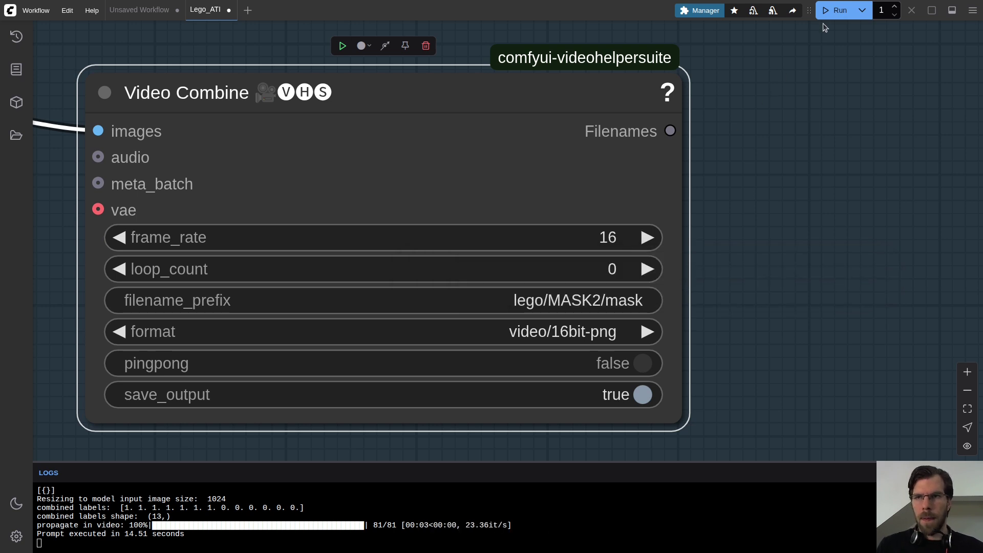
{"action": "left_click", "coordinate": [840, 9]}
Bypass all nodes in the MASKS group and set the nodes of the group containing Video inpainting to Always
{"action": "scroll", "coordinate": [760, 201], "scroll_direction": "down", "scroll_amount": 10}
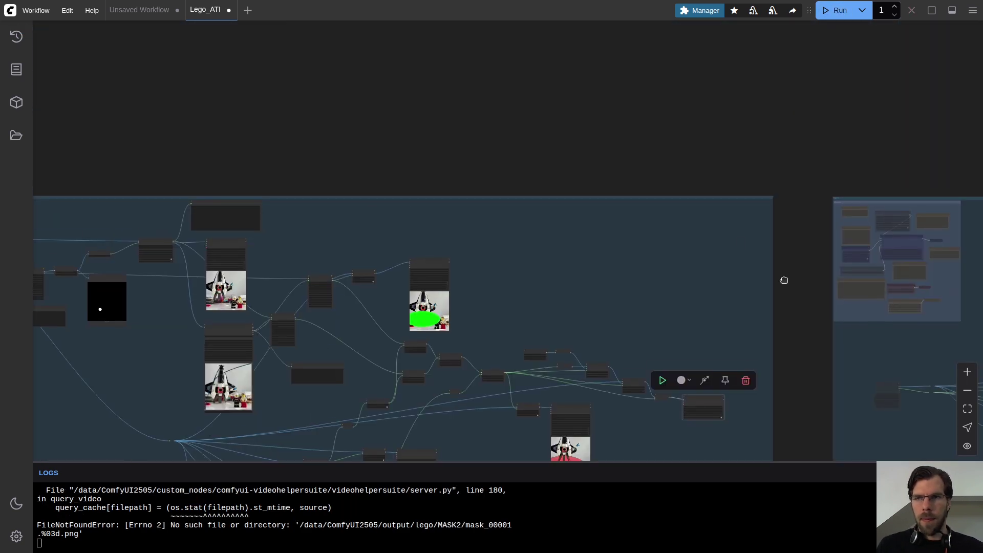
{"action": "right_click", "coordinate": [717, 200]}
{"action": "left_click", "coordinate": [768, 270]}
{"action": "left_click_drag", "start_coordinate": [779, 276], "coordinate": [254, 130]}
{"action": "right_click", "coordinate": [482, 57]}
Point the Load Images From Folder node to the output folder lego/MASK2/
{"action": "scroll", "coordinate": [380, 254], "scroll_direction": "up", "scroll_amount": 10}
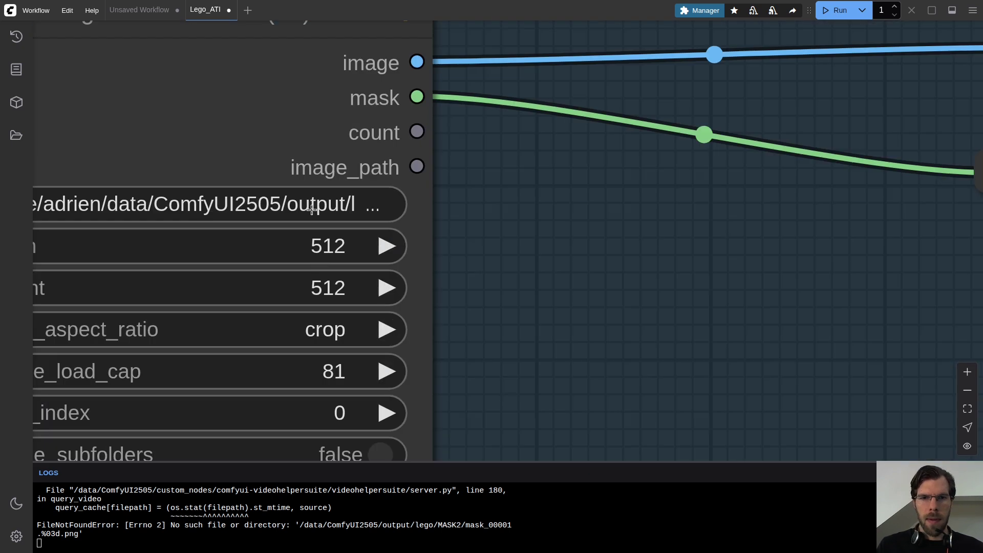
{"action": "left_click", "coordinate": [205, 200]}
{"action": "key", "text": "End"}
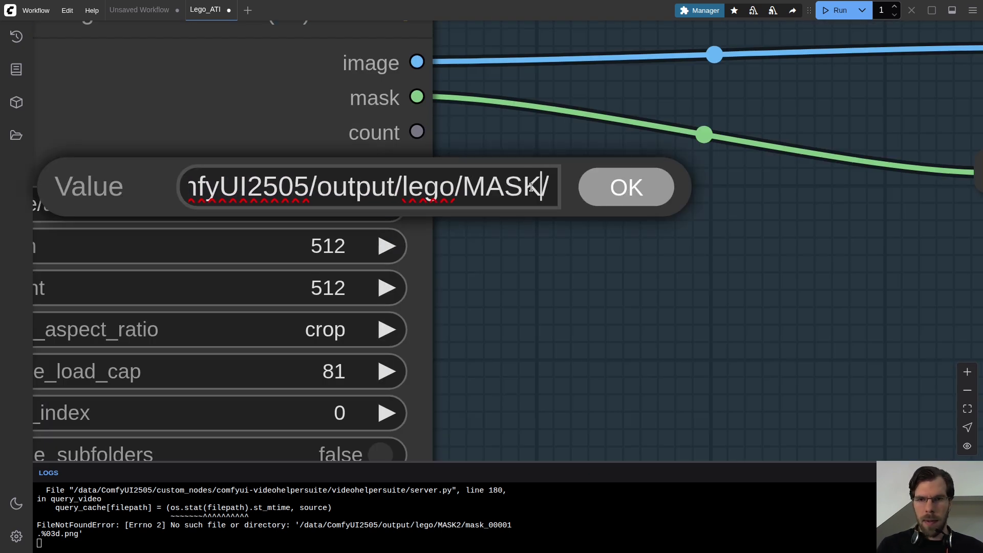
{"action": "key", "text": "Return"}
Run the video inpainting group with the newly saved masks
{"action": "scroll", "coordinate": [582, 187], "scroll_direction": "down", "scroll_amount": 10}
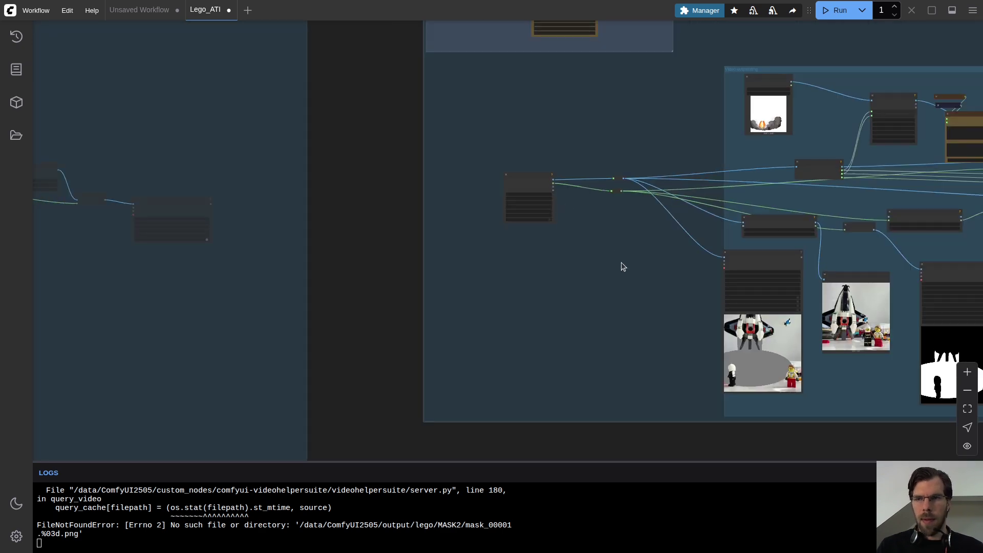
{"action": "left_click_drag", "start_coordinate": [615, 259], "coordinate": [215, 226]}
{"action": "scroll", "coordinate": [215, 226], "scroll_direction": "down", "scroll_amount": 10}
{"action": "left_click_drag", "start_coordinate": [361, 222], "coordinate": [743, 318]}
{"action": "scroll", "coordinate": [461, 235], "scroll_direction": "up", "scroll_amount": 12}
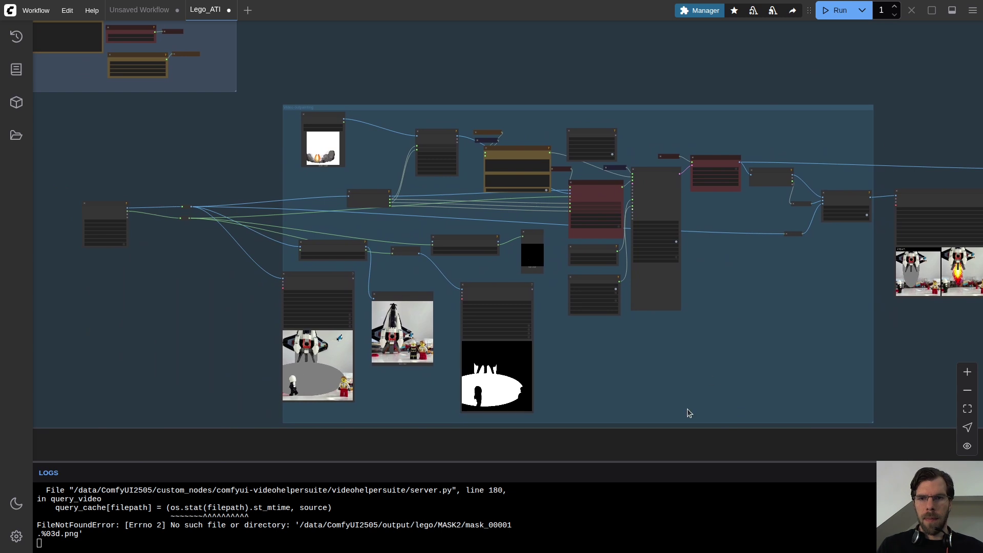
{"action": "left_click", "coordinate": [840, 11]}
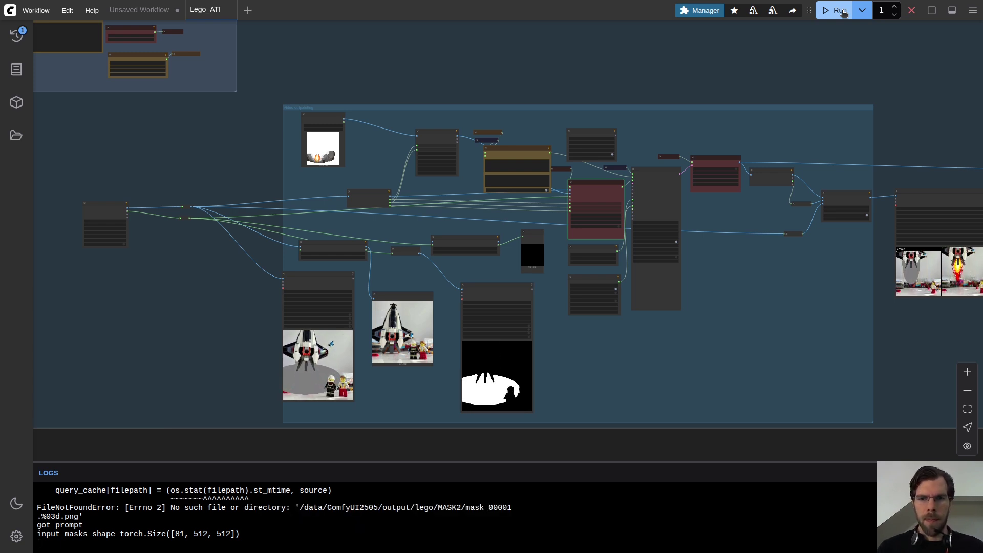
Examine the inpainted video and its input comparison, checking the thrusters, the smoke and the masked area
{"action": "scroll", "coordinate": [613, 149], "scroll_direction": "down", "scroll_amount": 4}
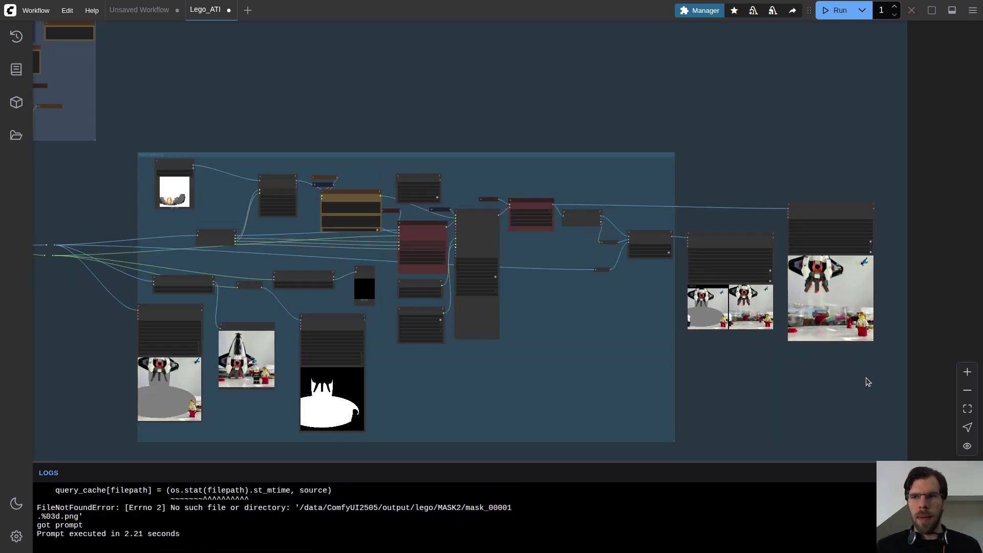
{"action": "scroll", "coordinate": [863, 376], "scroll_direction": "up", "scroll_amount": 8}
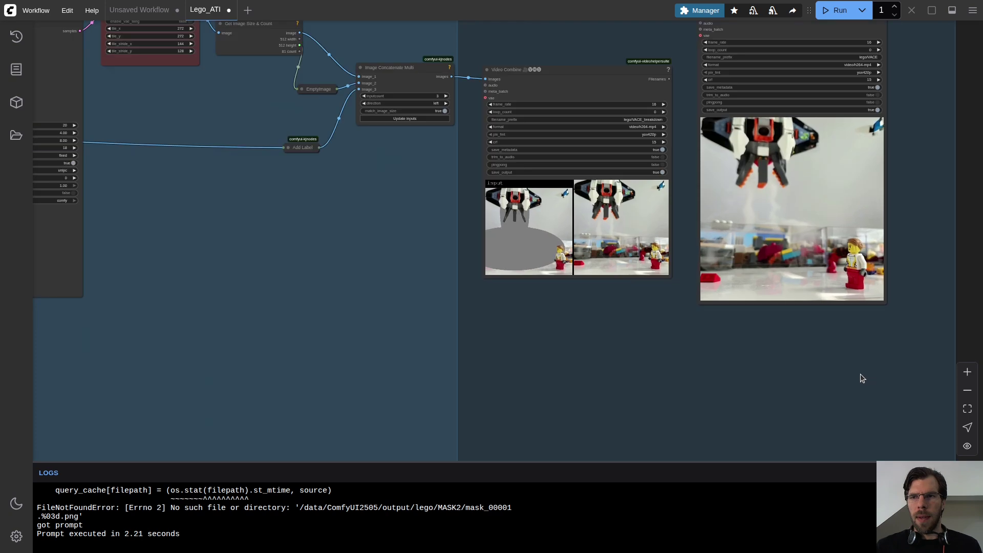
{"action": "scroll", "coordinate": [917, 220], "scroll_direction": "up", "scroll_amount": 4}
{"action": "left_click_drag", "start_coordinate": [917, 219], "coordinate": [831, 254]}
{"action": "scroll", "coordinate": [826, 253], "scroll_direction": "up", "scroll_amount": 6}
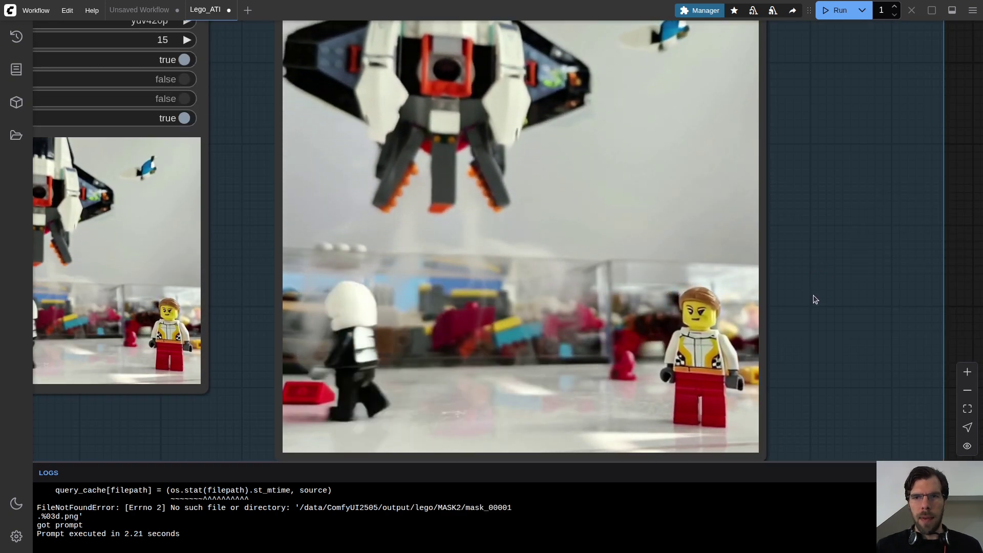
{"action": "scroll", "coordinate": [813, 295], "scroll_direction": "down", "scroll_amount": 8}
{"action": "scroll", "coordinate": [678, 166], "scroll_direction": "up", "scroll_amount": 6}
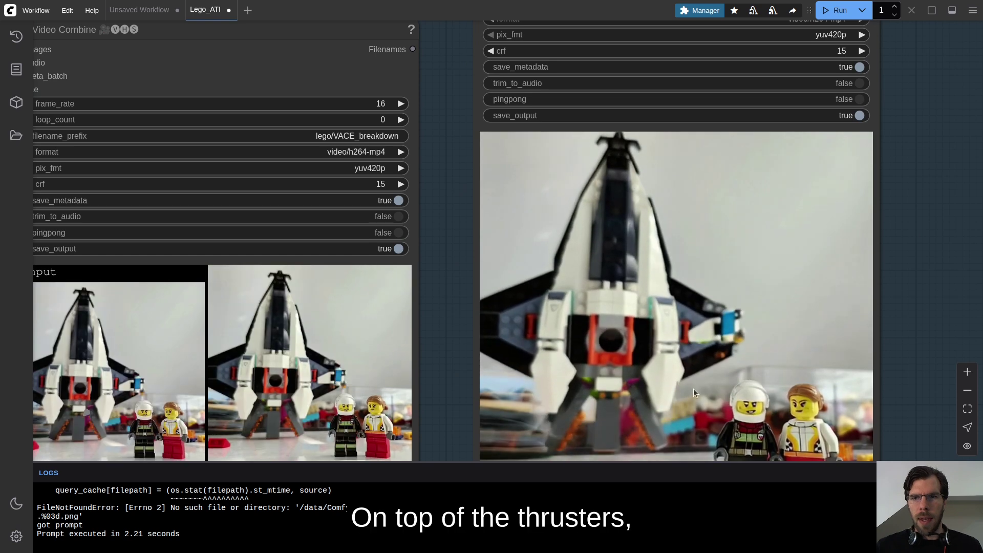
{"action": "left_click_drag", "start_coordinate": [899, 332], "coordinate": [894, 278]}
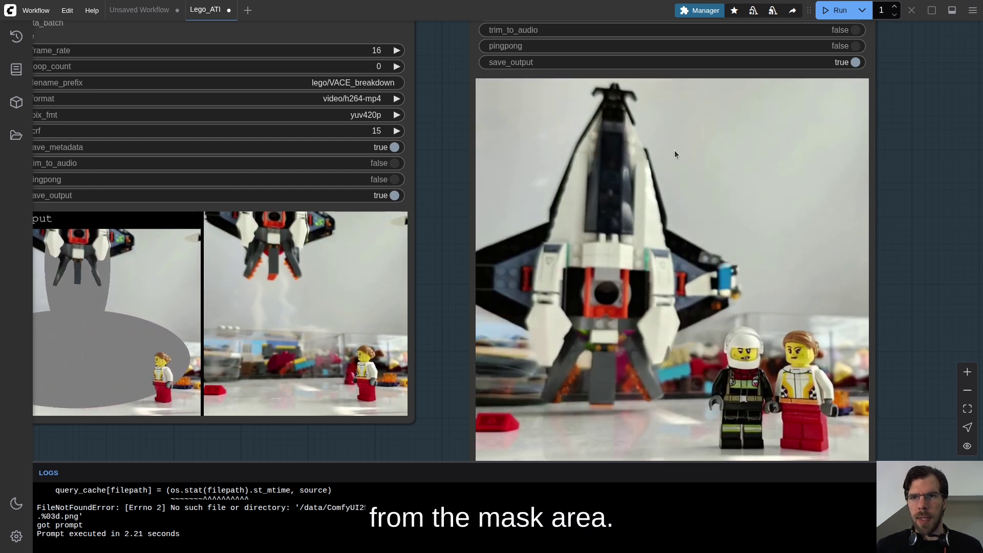
{"action": "scroll", "coordinate": [914, 240], "scroll_direction": "down", "scroll_amount": 5}
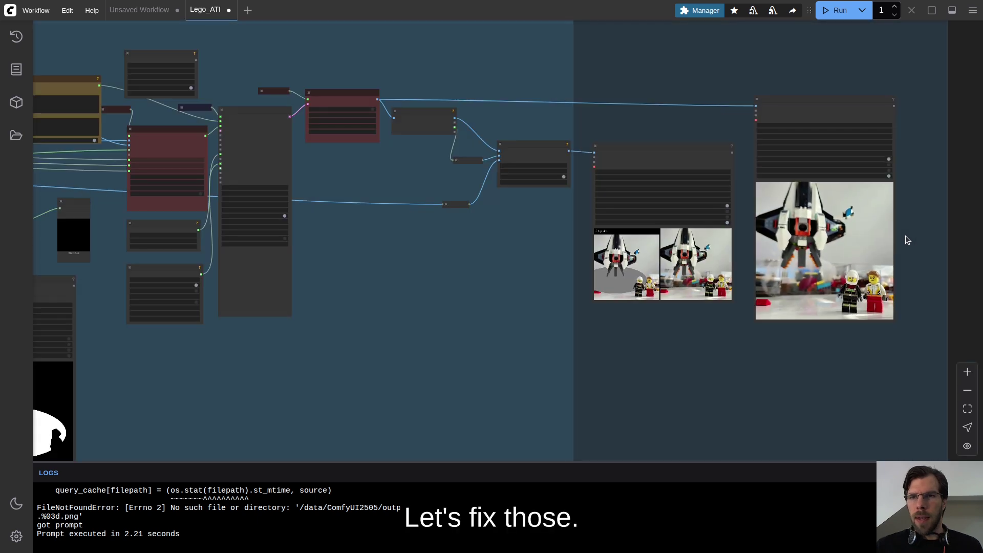
Bypass all nodes in the group containing Video inpainting, including its two output Video Combine nodes
{"action": "left_click_drag", "start_coordinate": [856, 78], "coordinate": [693, 178]}
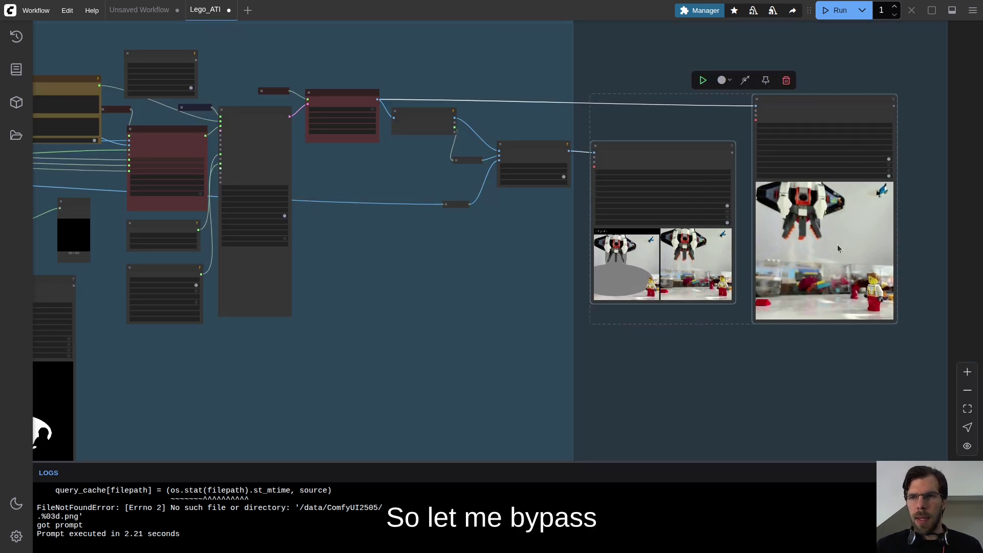
{"action": "left_click", "coordinate": [946, 120]}
{"action": "scroll", "coordinate": [735, 127], "scroll_direction": "up", "scroll_amount": 10}
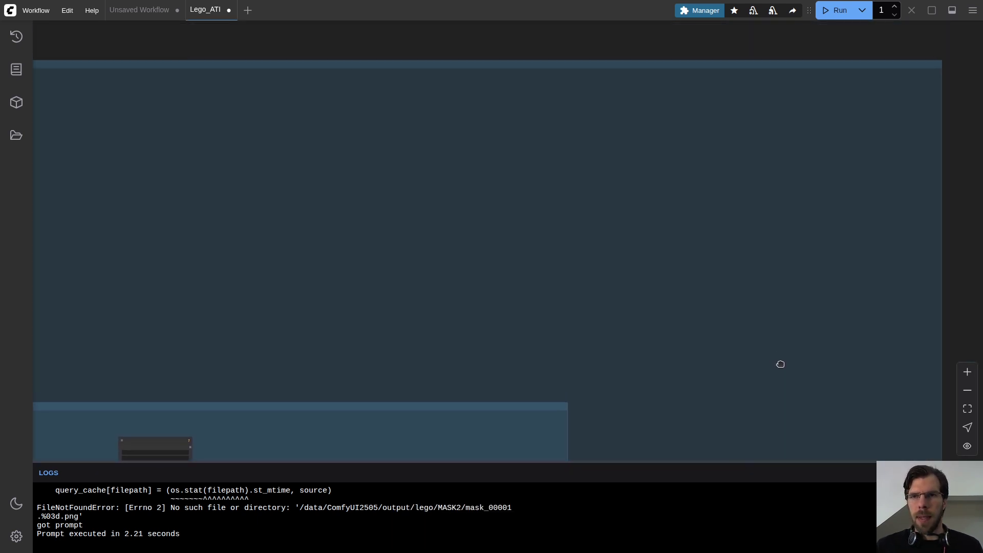
{"action": "left_click", "coordinate": [659, 193]}
{"action": "scroll", "coordinate": [693, 128], "scroll_direction": "down", "scroll_amount": 5}
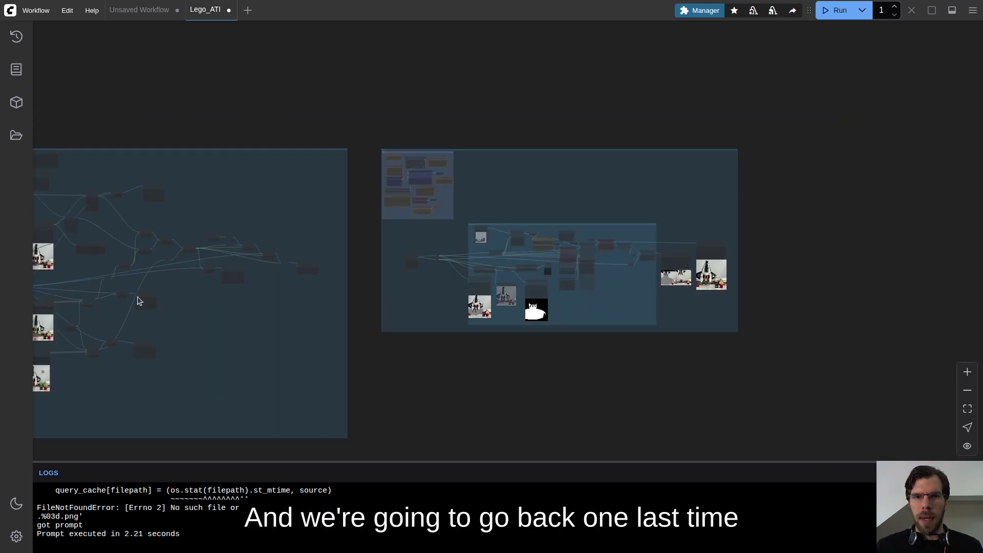
Set the nodes of the MASKS group to Always and run the workflow
{"action": "left_click_drag", "start_coordinate": [125, 297], "coordinate": [619, 276]}
{"action": "scroll", "coordinate": [362, 116], "scroll_direction": "up", "scroll_amount": 5}
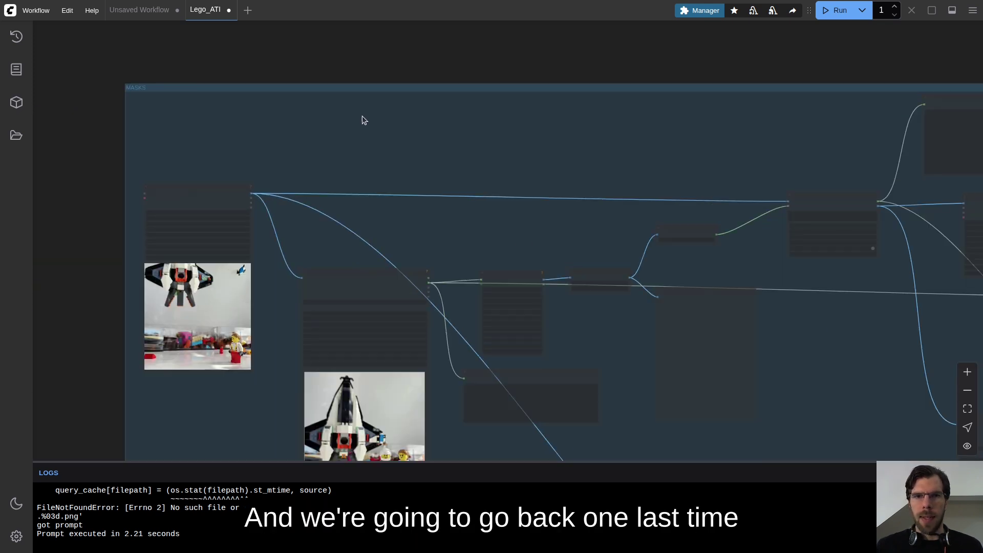
{"action": "right_click", "coordinate": [315, 88]}
{"action": "left_click", "coordinate": [388, 162]}
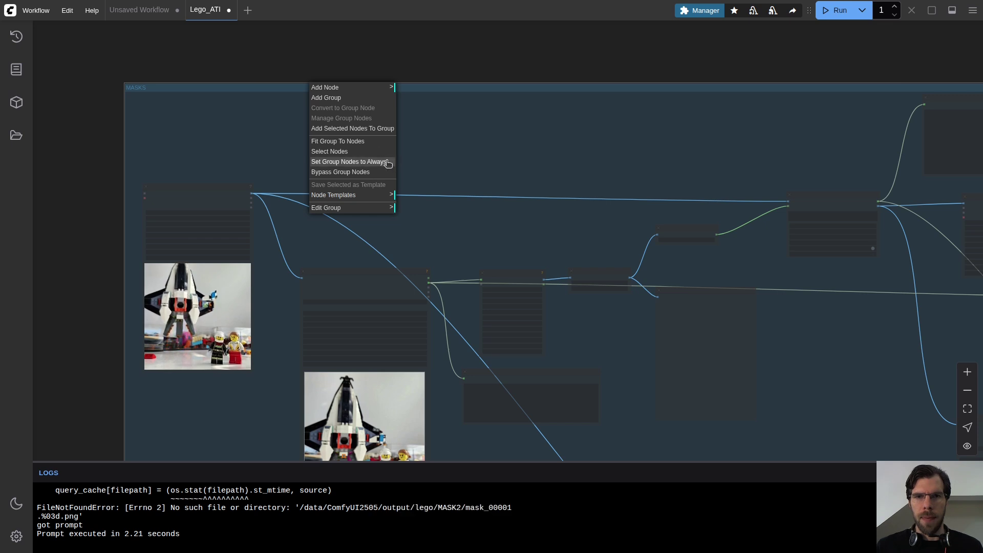
{"action": "scroll", "coordinate": [452, 131], "scroll_direction": "down", "scroll_amount": 5}
{"action": "scroll", "coordinate": [639, 285], "scroll_direction": "up", "scroll_amount": 10}
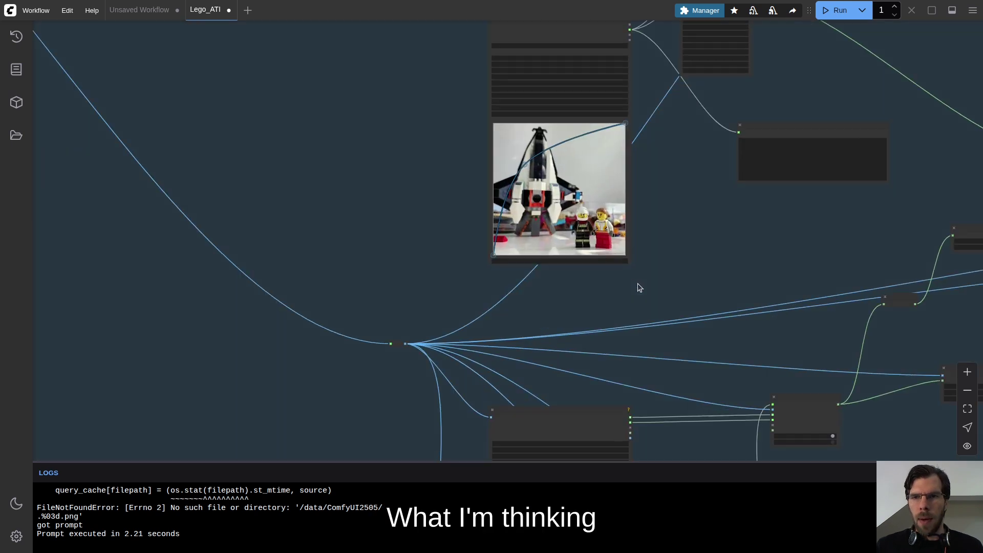
{"action": "scroll", "coordinate": [645, 288], "scroll_direction": "down", "scroll_amount": 10}
{"action": "scroll", "coordinate": [676, 352], "scroll_direction": "right", "scroll_amount": 5}
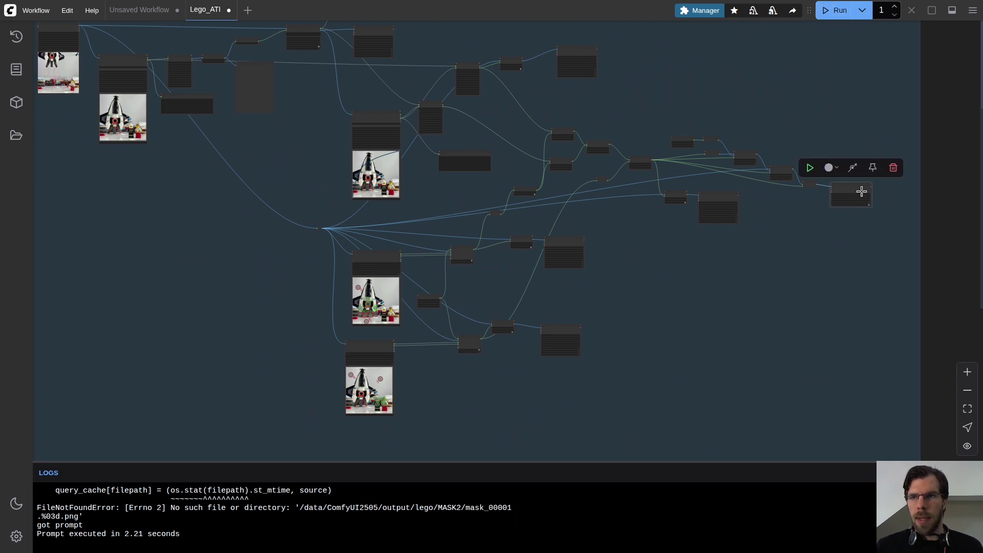
{"action": "left_click", "coordinate": [840, 11]}
Compare the red mask overlay under the thrusters in the final mask preview with the smoke reference image for inpainting
{"action": "scroll", "coordinate": [402, 178], "scroll_direction": "up", "scroll_amount": 3}
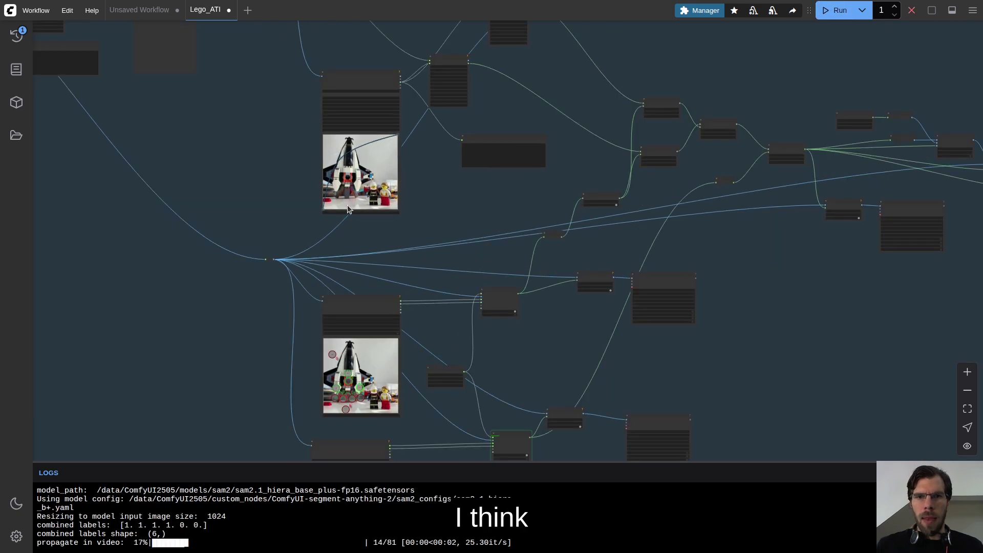
{"action": "scroll", "coordinate": [316, 214], "scroll_direction": "up", "scroll_amount": 3}
{"action": "left_click_drag", "start_coordinate": [315, 214], "coordinate": [346, 241]}
{"action": "scroll", "coordinate": [488, 132], "scroll_direction": "down", "scroll_amount": 5}
{"action": "left_click_drag", "start_coordinate": [487, 132], "coordinate": [467, 208]}
{"action": "scroll", "coordinate": [952, 379], "scroll_direction": "up", "scroll_amount": 5}
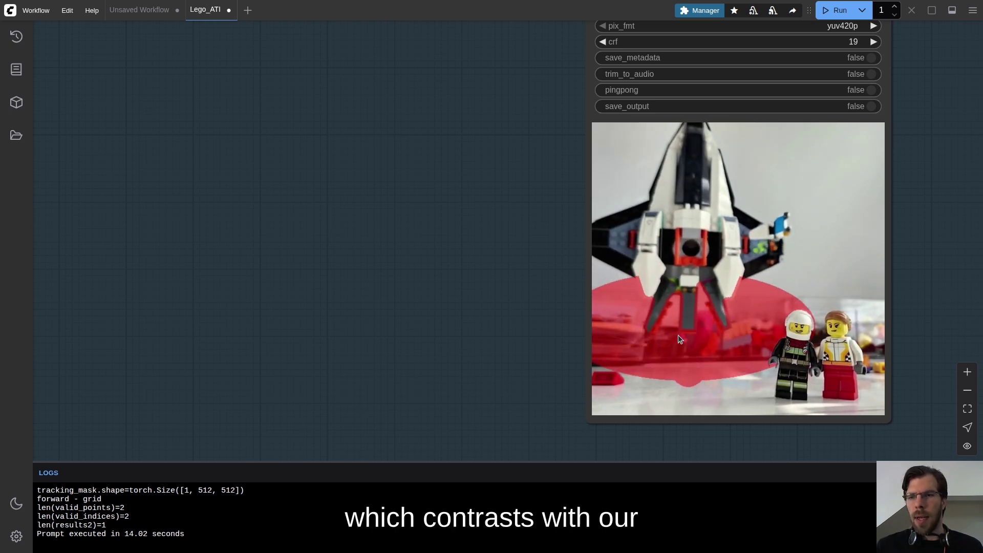
{"action": "scroll", "coordinate": [599, 332], "scroll_direction": "down", "scroll_amount": 6}
{"action": "scroll", "coordinate": [895, 269], "scroll_direction": "down", "scroll_amount": 4}
{"action": "left_click_drag", "start_coordinate": [895, 269], "coordinate": [329, 331]}
{"action": "scroll", "coordinate": [799, 244], "scroll_direction": "up", "scroll_amount": 10}
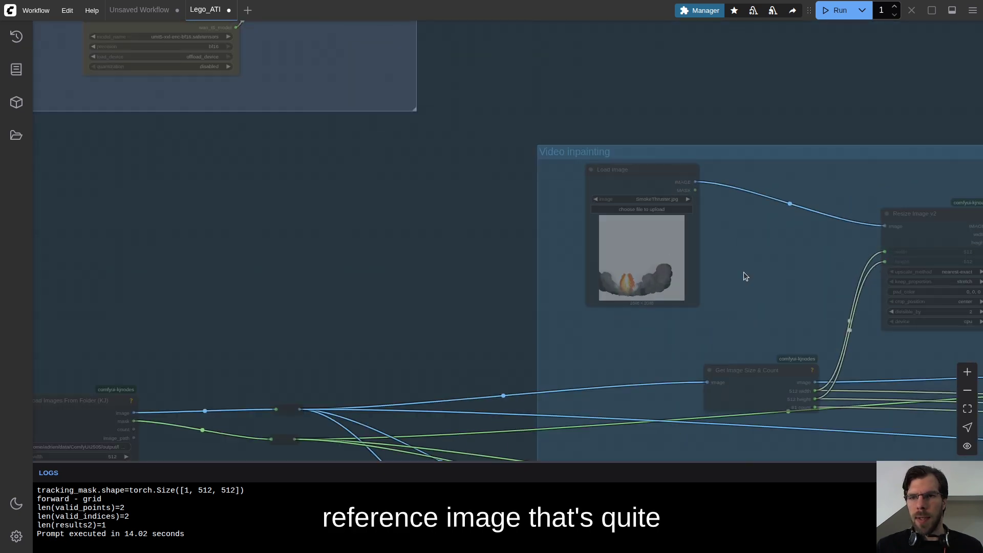
{"action": "scroll", "coordinate": [875, 278], "scroll_direction": "down", "scroll_amount": 8}
Set min_value to 0.40 in the Spline Editor that drives the mask shape size and run the workflow
{"action": "left_click_drag", "start_coordinate": [430, 394], "coordinate": [773, 272]}
{"action": "scroll", "coordinate": [523, 320], "scroll_direction": "up", "scroll_amount": 5}
{"action": "left_click_drag", "start_coordinate": [530, 325], "coordinate": [825, 411]}
{"action": "left_click_drag", "start_coordinate": [401, 211], "coordinate": [495, 214]}
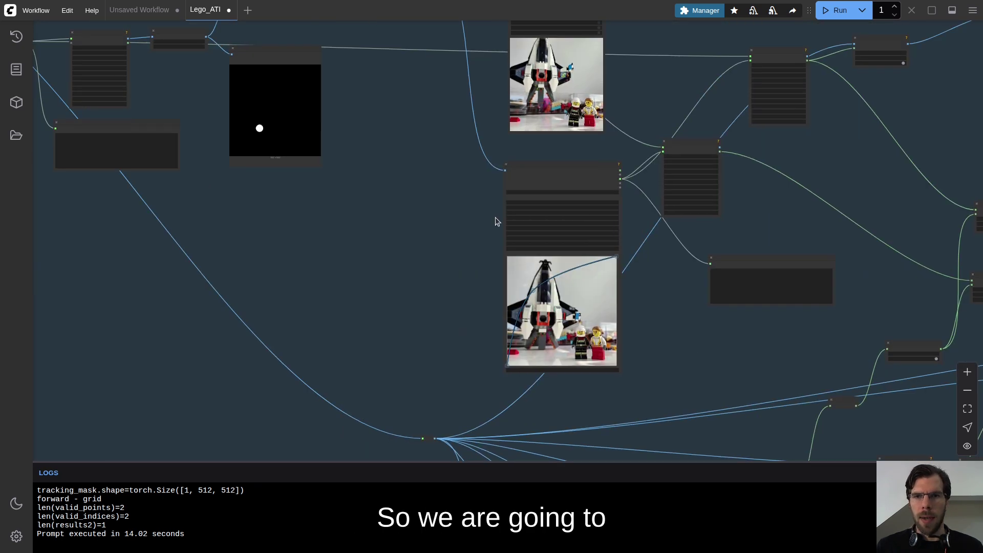
{"action": "scroll", "coordinate": [496, 215], "scroll_direction": "up", "scroll_amount": 5}
{"action": "left_click_drag", "start_coordinate": [867, 302], "coordinate": [693, 226]}
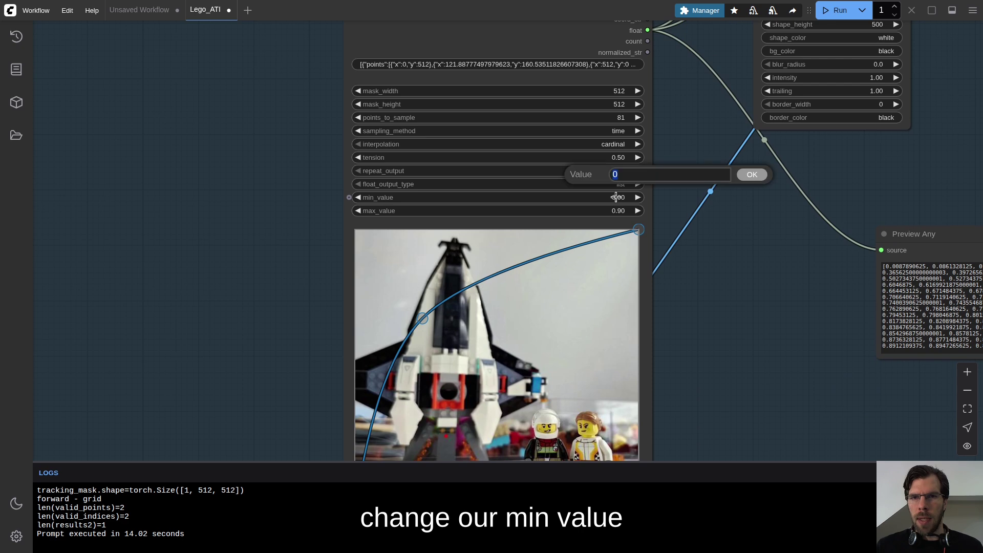
{"action": "scroll", "coordinate": [703, 222], "scroll_direction": "down", "scroll_amount": 4}
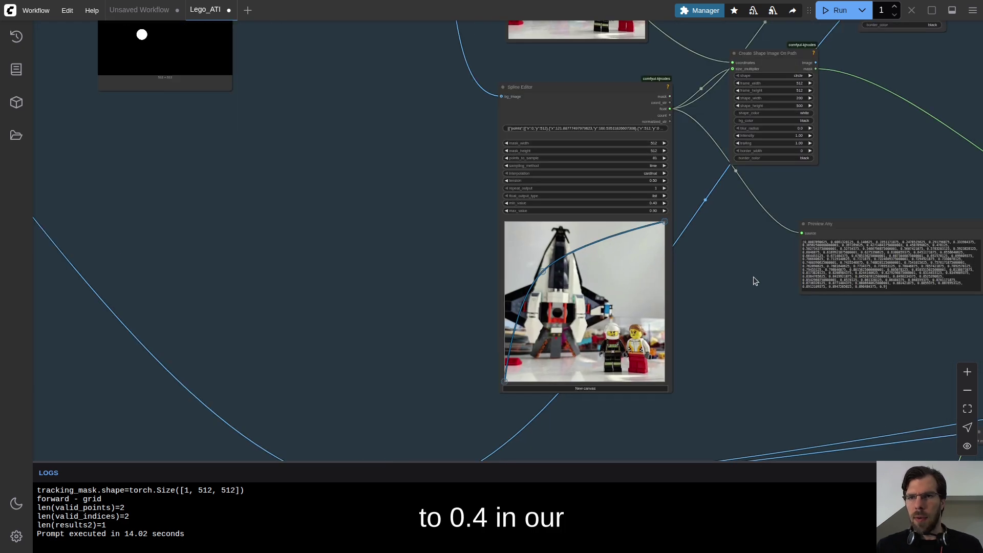
{"action": "scroll", "coordinate": [748, 275], "scroll_direction": "up", "scroll_amount": 2}
{"action": "left_click_drag", "start_coordinate": [748, 275], "coordinate": [300, 175]}
{"action": "left_click_drag", "start_coordinate": [802, 301], "coordinate": [444, 211]}
{"action": "left_click", "coordinate": [840, 11]}
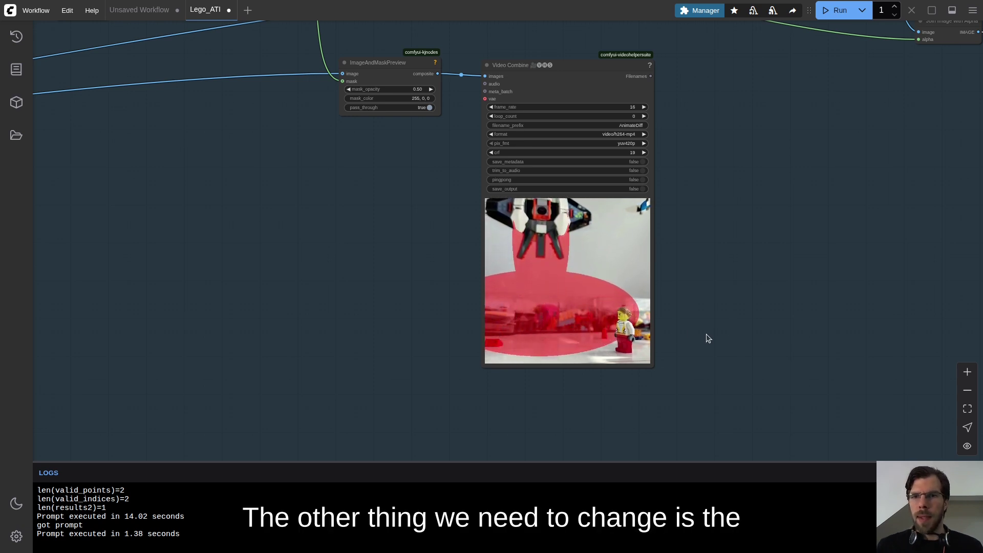
Examine the updated mask overlay around the thruster edges and inspect the GrowMask node that follows the InvertMask
{"action": "scroll", "coordinate": [587, 234], "scroll_direction": "up", "scroll_amount": 6}
{"action": "scroll", "coordinate": [563, 314], "scroll_direction": "up", "scroll_amount": 8}
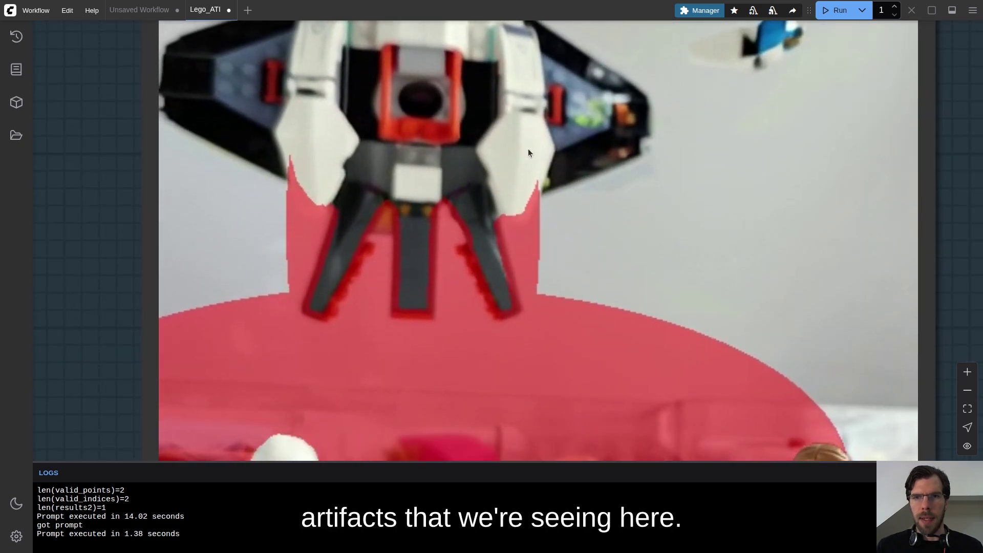
{"action": "scroll", "coordinate": [803, 174], "scroll_direction": "down", "scroll_amount": 12}
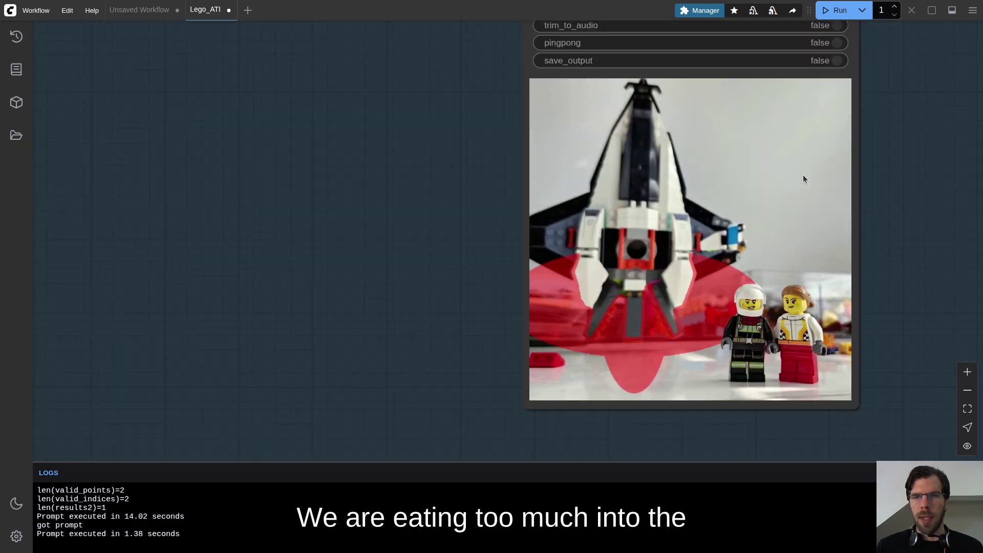
{"action": "scroll", "coordinate": [536, 101], "scroll_direction": "up", "scroll_amount": 10}
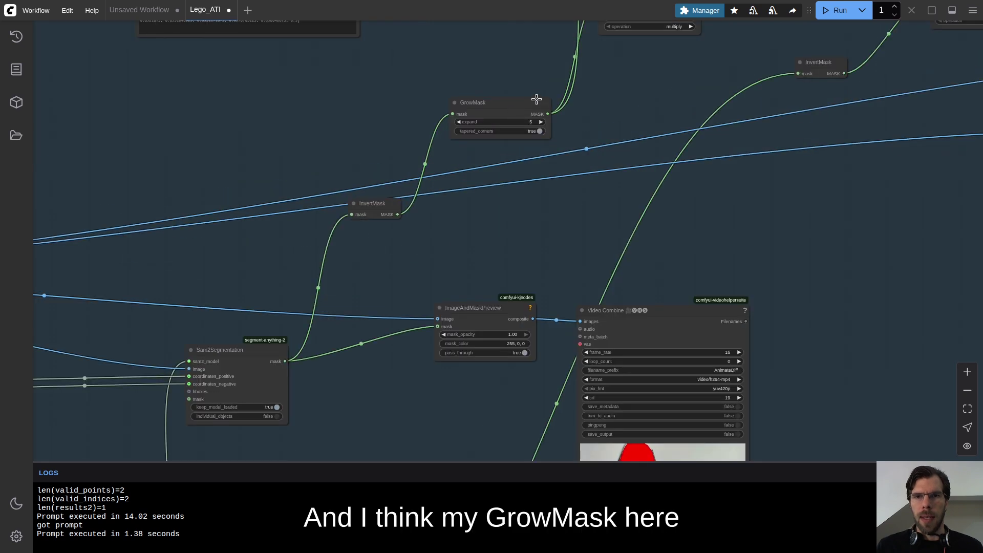
{"action": "left_click_drag", "start_coordinate": [547, 77], "coordinate": [507, 218]}
{"action": "scroll", "coordinate": [461, 263], "scroll_direction": "down", "scroll_amount": 1}
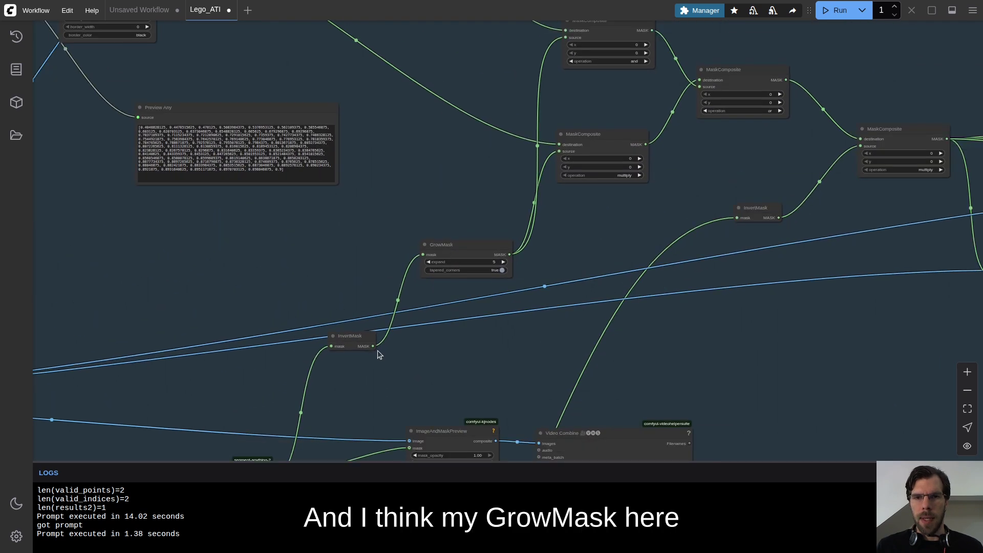
Delete the GrowMask node that follows the InvertMask, run the workflow and check the mask overlay around the thrusters
{"action": "left_click", "coordinate": [473, 246]}
{"action": "key", "text": "Delete"}
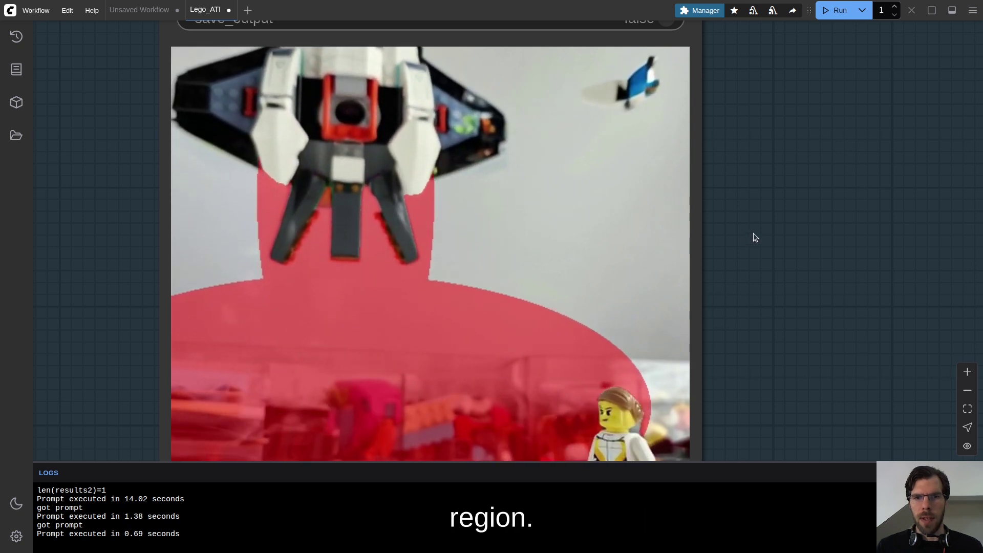
{"action": "scroll", "coordinate": [754, 232], "scroll_direction": "down", "scroll_amount": 5}
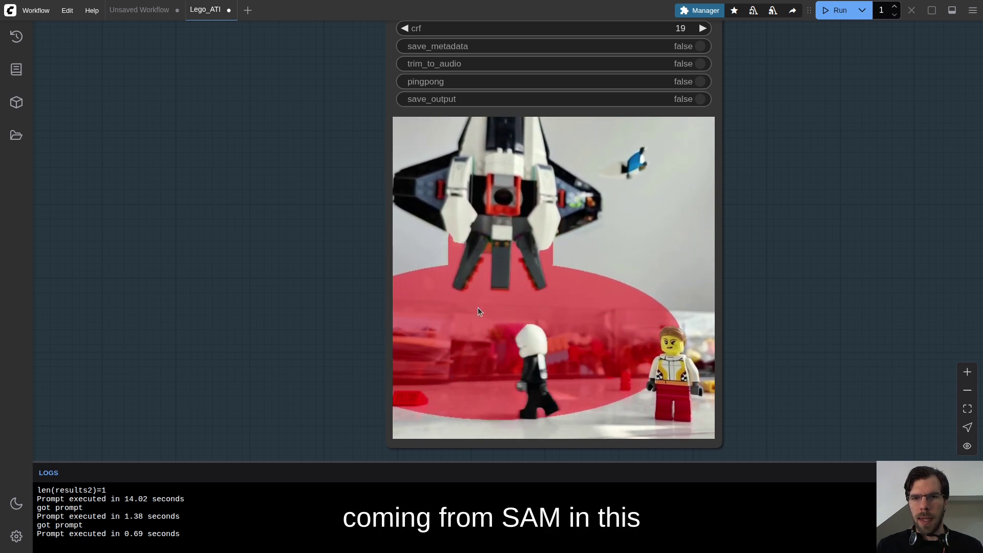
{"action": "scroll", "coordinate": [808, 246], "scroll_direction": "down", "scroll_amount": 15}
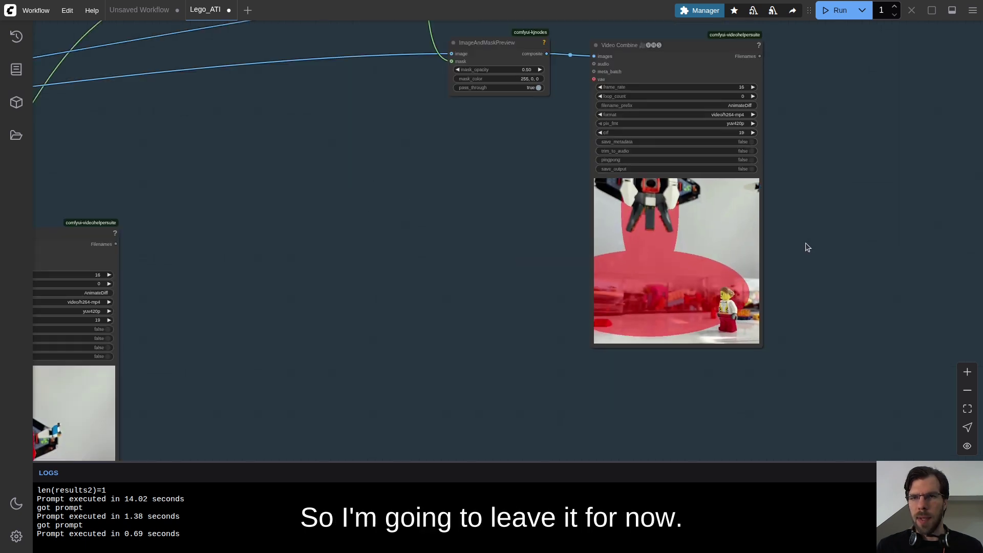
Set the filename_prefix of the Video Combine node that writes the 16-bit PNG mask sequence to lego/MASK3/mask
{"action": "left_click_drag", "start_coordinate": [837, 228], "coordinate": [613, 235]}
{"action": "scroll", "coordinate": [702, 203], "scroll_direction": "up", "scroll_amount": 10}
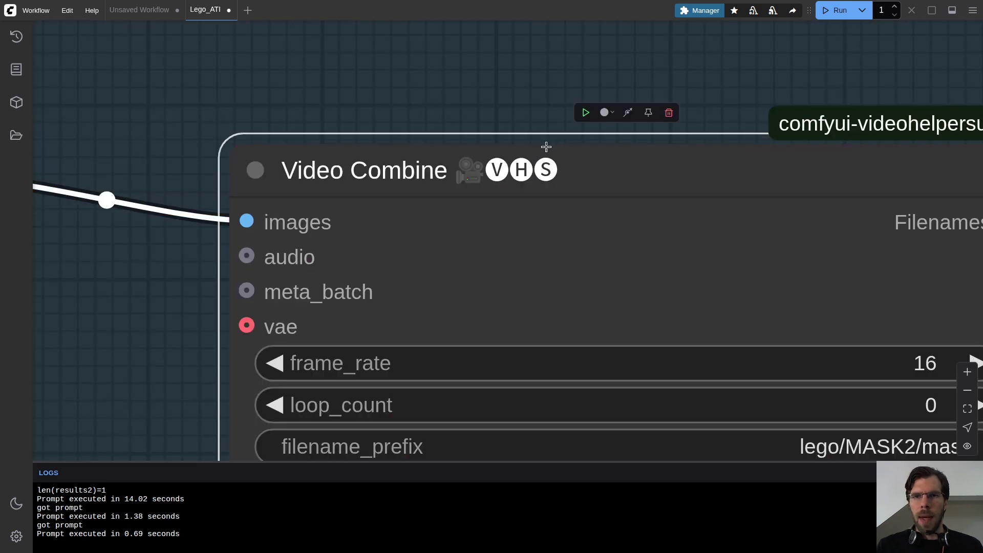
{"action": "scroll", "coordinate": [720, 270], "scroll_direction": "down", "scroll_amount": 3}
{"action": "left_click", "coordinate": [690, 258]}
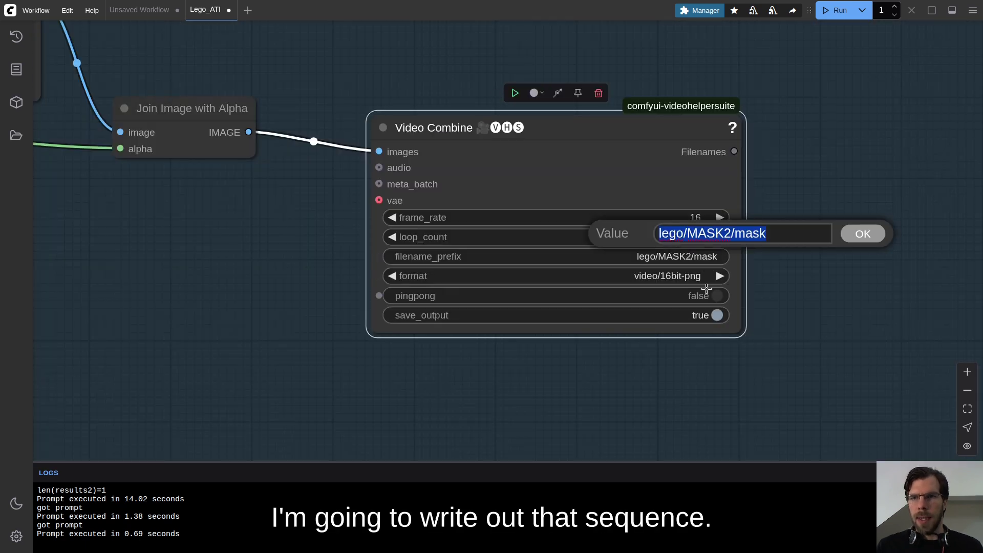
{"action": "left_click", "coordinate": [730, 235]}
{"action": "key", "text": "BackSpace"}
{"action": "type", "text": "3"}
{"action": "key", "text": "Return"}
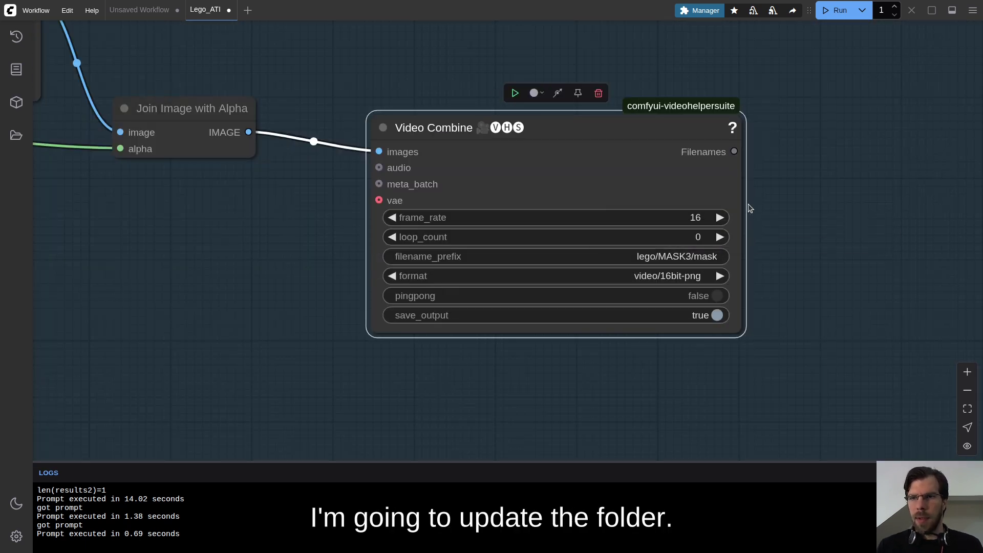
Set the filename_prefix of the mask sequence output to lego/MASK_Final/mask and run the workflow
{"action": "left_click", "coordinate": [687, 256]}
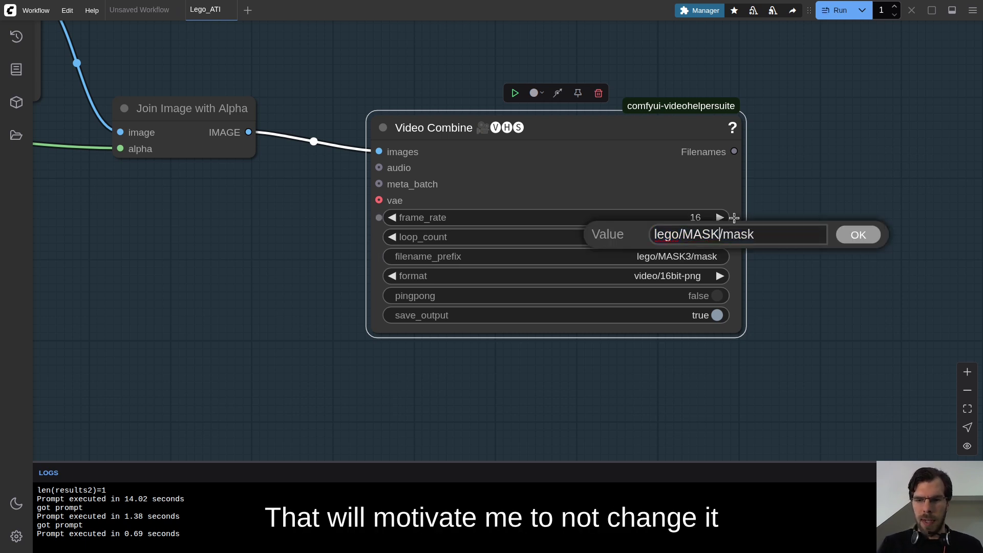
{"action": "type", "text": "_Final"}
{"action": "key", "text": "Return"}
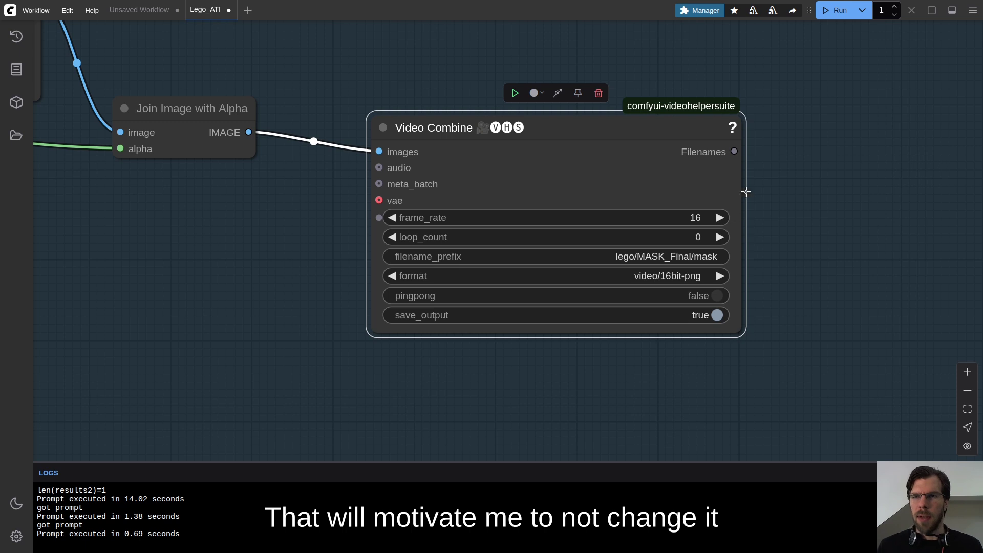
{"action": "left_click", "coordinate": [839, 11]}
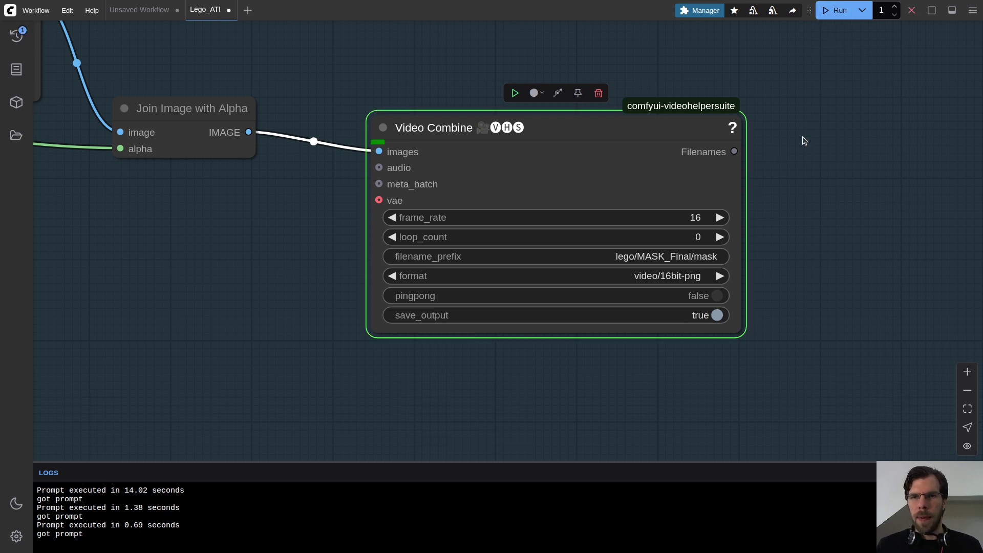
Set the nodes of the masks group to Never and the nodes of the VACE group to Always
{"action": "scroll", "coordinate": [797, 145], "scroll_direction": "down", "scroll_amount": 5}
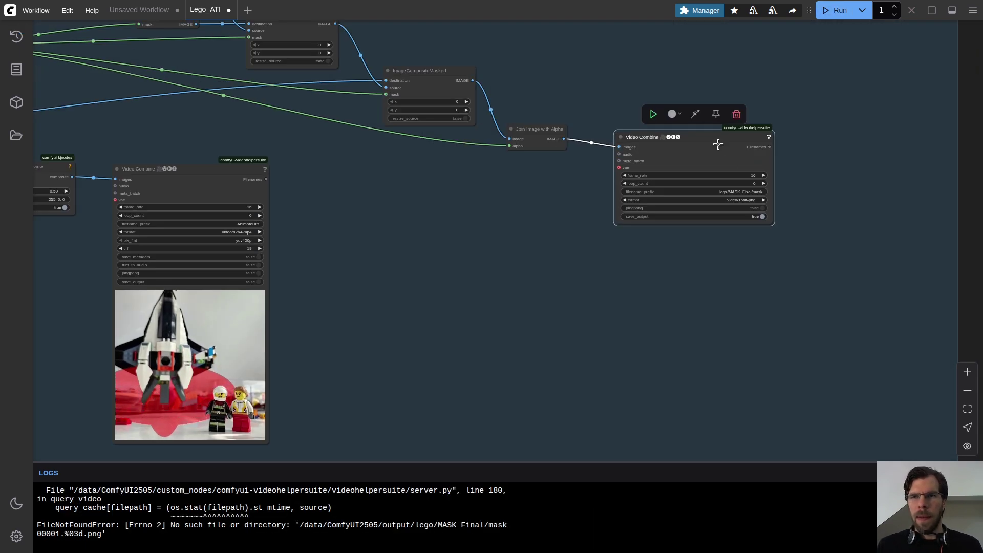
{"action": "scroll", "coordinate": [618, 271], "scroll_direction": "down", "scroll_amount": 10}
{"action": "left_click_drag", "start_coordinate": [727, 111], "coordinate": [714, 235]}
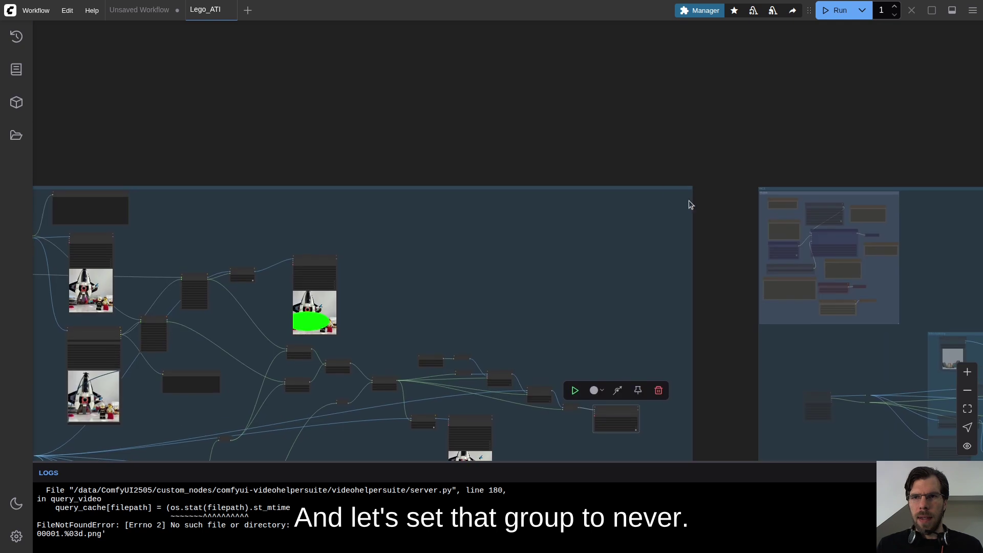
{"action": "right_click", "coordinate": [667, 193]}
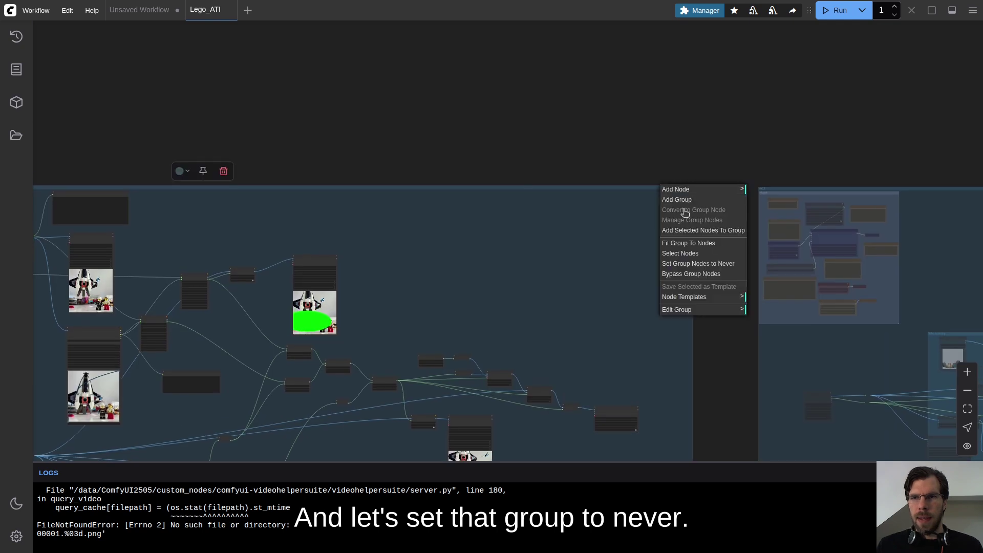
{"action": "left_click", "coordinate": [740, 267]}
{"action": "left_click_drag", "start_coordinate": [737, 377], "coordinate": [310, 288]}
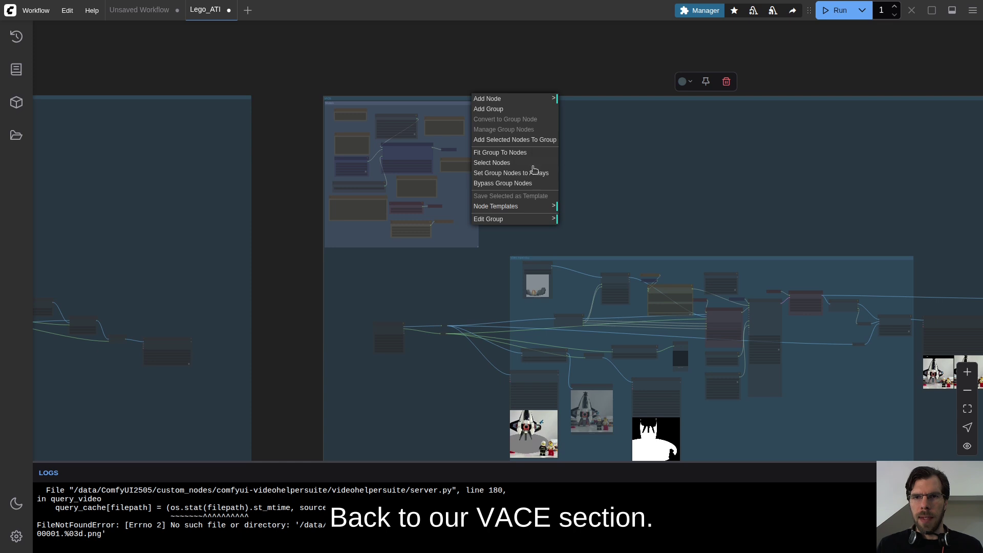
{"action": "left_click", "coordinate": [549, 176]}
Point the Load Images From Folder (KJ) node in the VACE group to the output/lego/MASK_Final folder
{"action": "scroll", "coordinate": [725, 299], "scroll_direction": "up", "scroll_amount": 5}
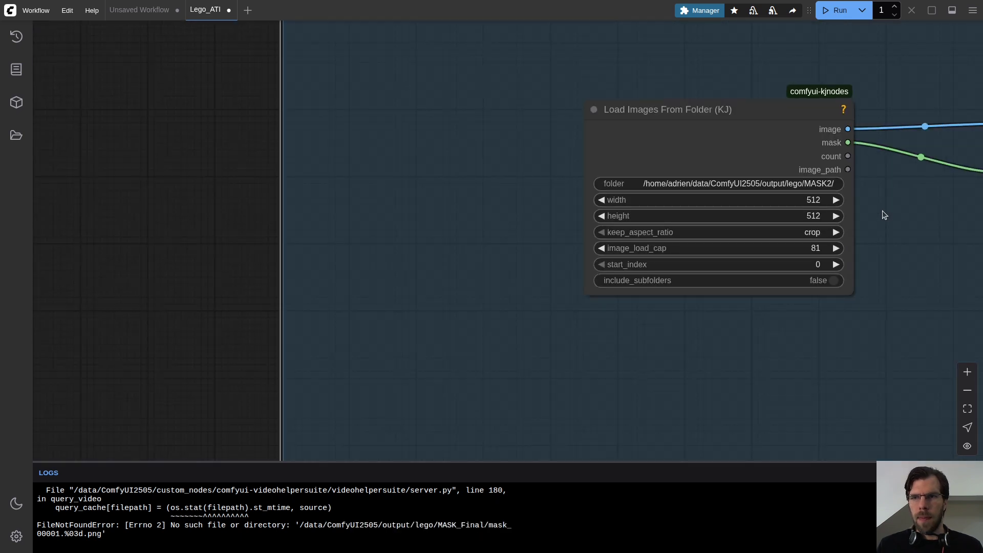
{"action": "scroll", "coordinate": [883, 211], "scroll_direction": "up", "scroll_amount": 4}
{"action": "left_click", "coordinate": [742, 184]}
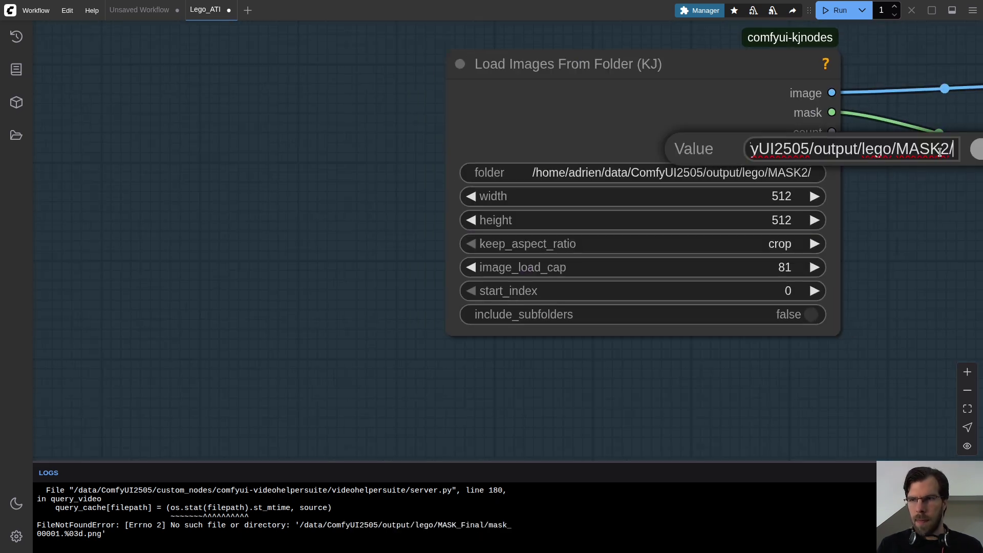
{"action": "type", "text": "_Final"}
{"action": "key", "text": "Return"}
{"action": "scroll", "coordinate": [229, 214], "scroll_direction": "down", "scroll_amount": 10}
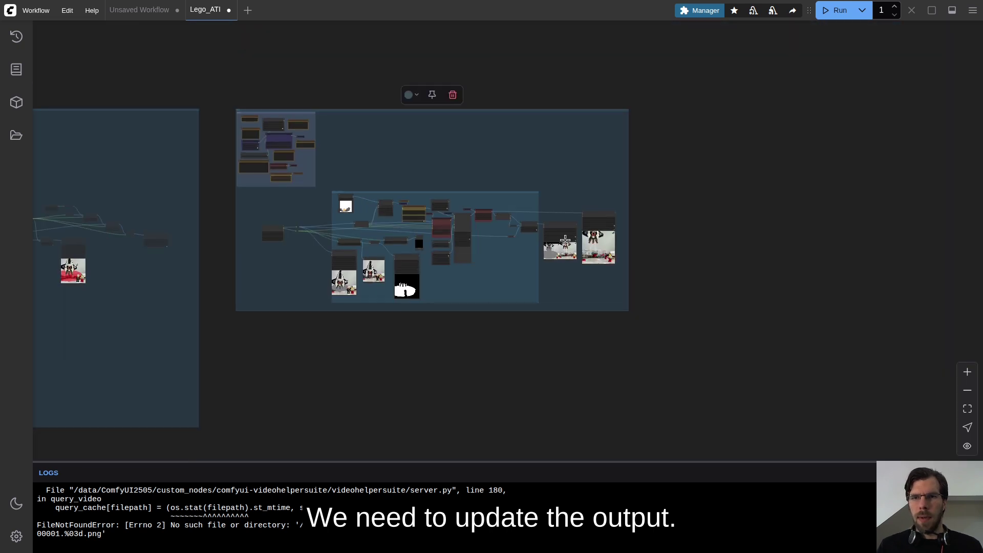
Bypass the two output Video Combine nodes at the end of the VACE group and run the workflow
{"action": "scroll", "coordinate": [561, 180], "scroll_direction": "up", "scroll_amount": 3}
{"action": "left_click_drag", "start_coordinate": [562, 180], "coordinate": [641, 244]}
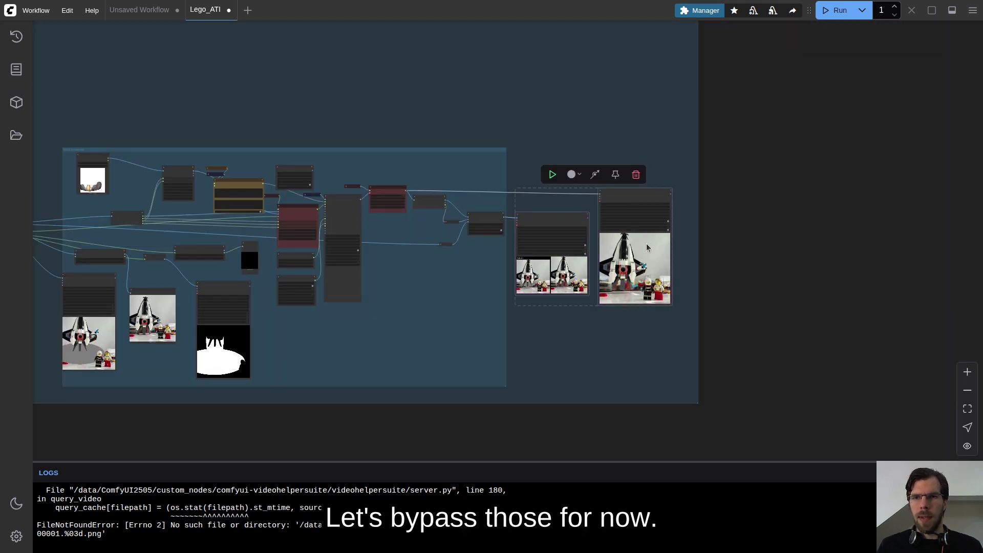
{"action": "left_click_drag", "start_coordinate": [409, 334], "coordinate": [719, 298]}
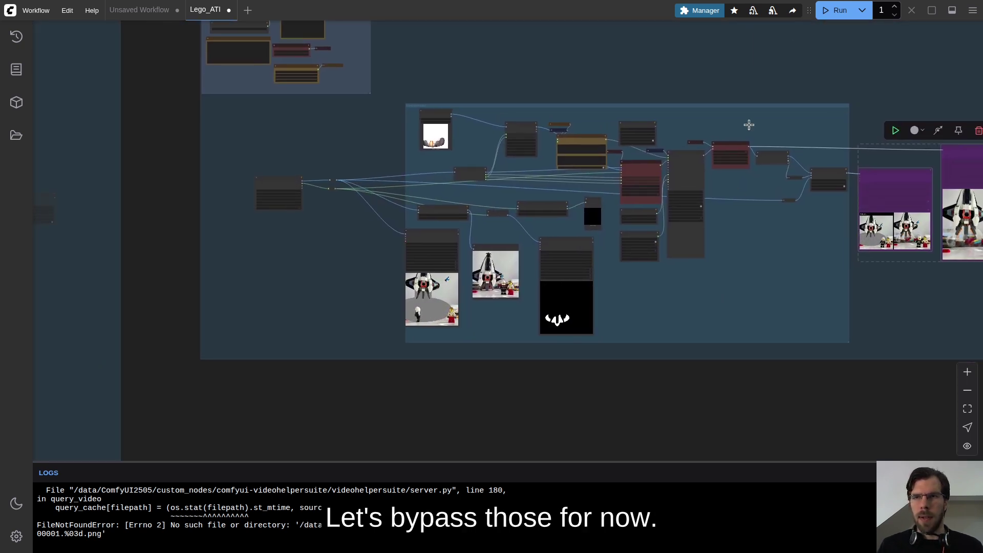
{"action": "left_click", "coordinate": [832, 18]}
Inspect the greyed-out input video and black-and-white mask previews in the VACE group
{"action": "scroll", "coordinate": [495, 329], "scroll_direction": "up", "scroll_amount": 5}
{"action": "scroll", "coordinate": [494, 327], "scroll_direction": "up", "scroll_amount": 5}
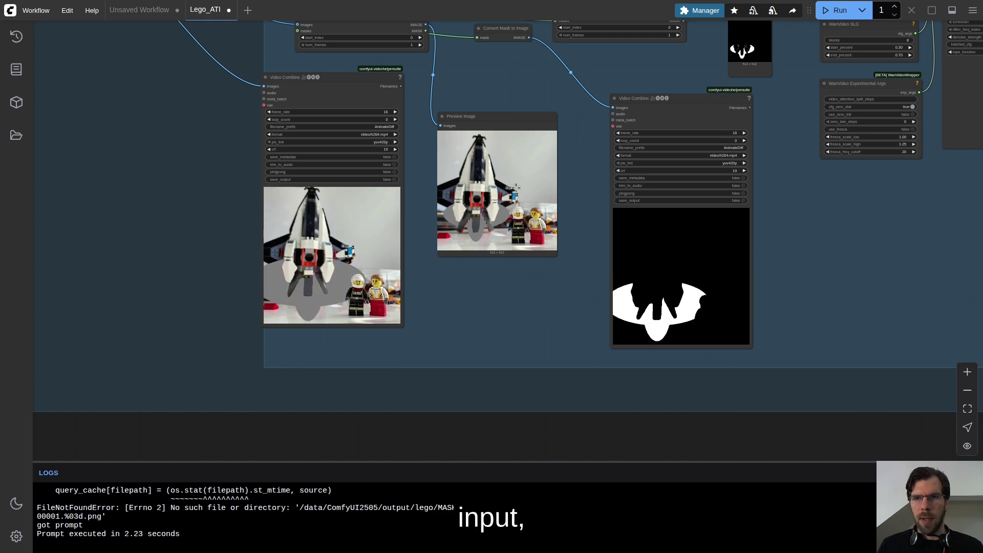
{"action": "scroll", "coordinate": [494, 299], "scroll_direction": "down", "scroll_amount": 5}
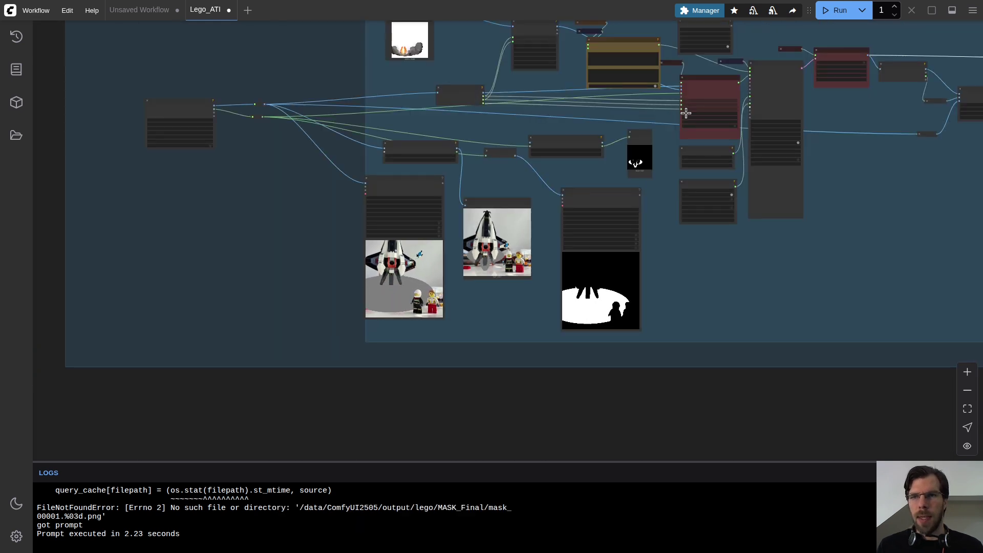
{"action": "scroll", "coordinate": [694, 116], "scroll_direction": "right", "scroll_amount": 5}
{"action": "scroll", "coordinate": [695, 115], "scroll_direction": "up", "scroll_amount": 3}
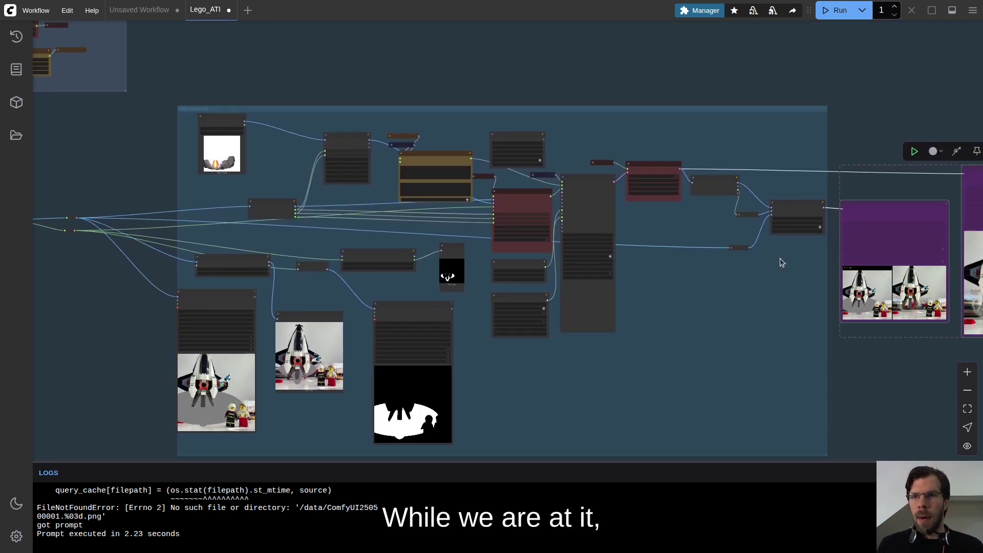
Expand the collapsed EmptyImage and Add Label nodes that feed Image Concatenate Multi
{"action": "scroll", "coordinate": [782, 262], "scroll_direction": "right", "scroll_amount": 5}
{"action": "scroll", "coordinate": [782, 263], "scroll_direction": "down", "scroll_amount": 2}
{"action": "scroll", "coordinate": [739, 228], "scroll_direction": "up", "scroll_amount": 3}
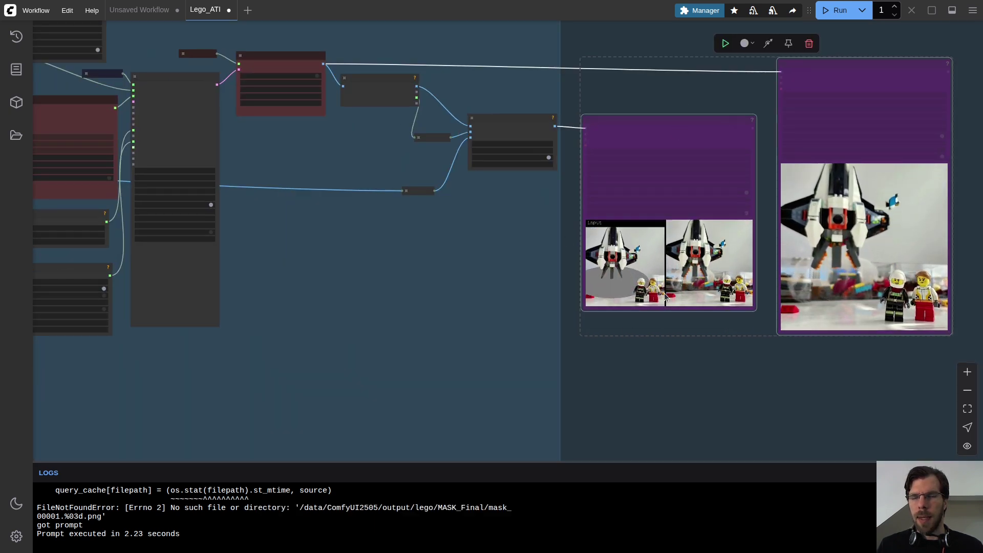
{"action": "scroll", "coordinate": [511, 172], "scroll_direction": "up", "scroll_amount": 1}
{"action": "scroll", "coordinate": [438, 169], "scroll_direction": "up", "scroll_amount": 8}
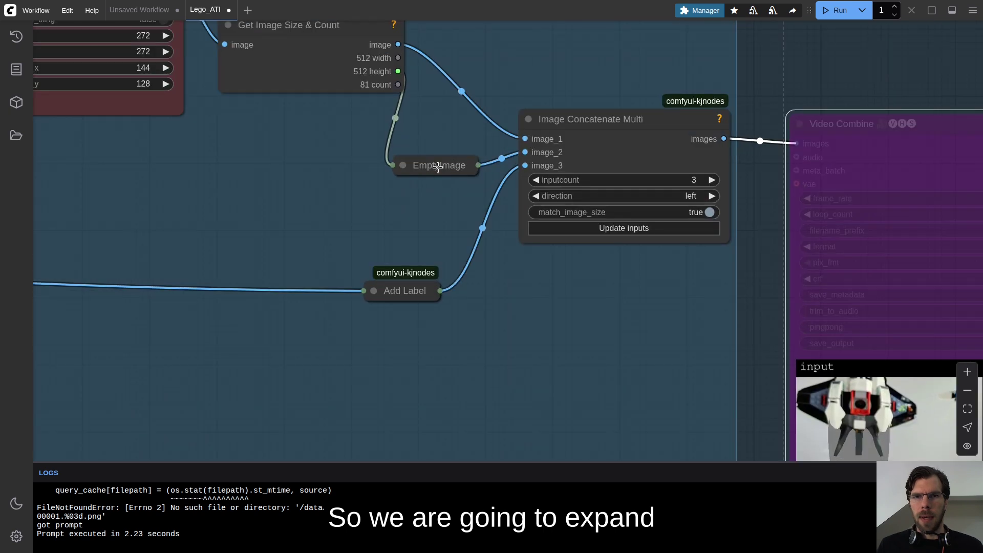
{"action": "right_click", "coordinate": [438, 164]}
{"action": "left_click", "coordinate": [467, 274]}
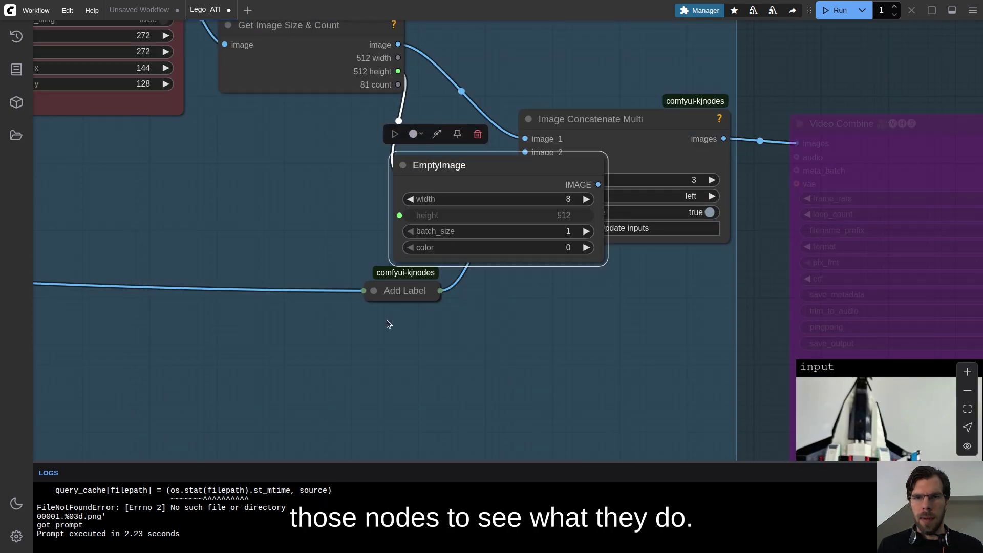
{"action": "right_click", "coordinate": [403, 289]}
{"action": "left_click", "coordinate": [438, 392]}
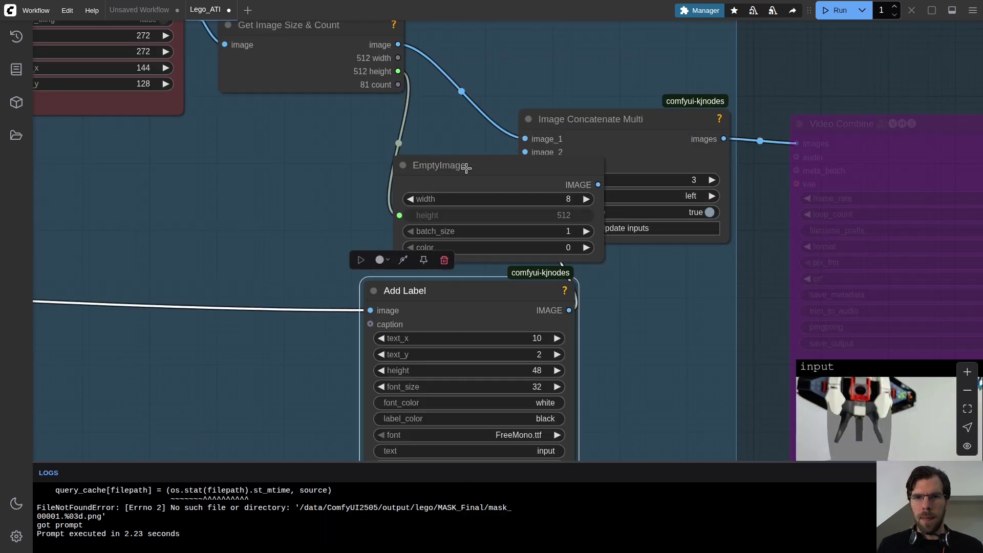
Arrange the expanded EmptyImage and Add Label nodes one above the other, clear of Image Concatenate Multi
{"action": "scroll", "coordinate": [406, 297], "scroll_direction": "down", "scroll_amount": 5}
{"action": "scroll", "coordinate": [574, 211], "scroll_direction": "up", "scroll_amount": 2}
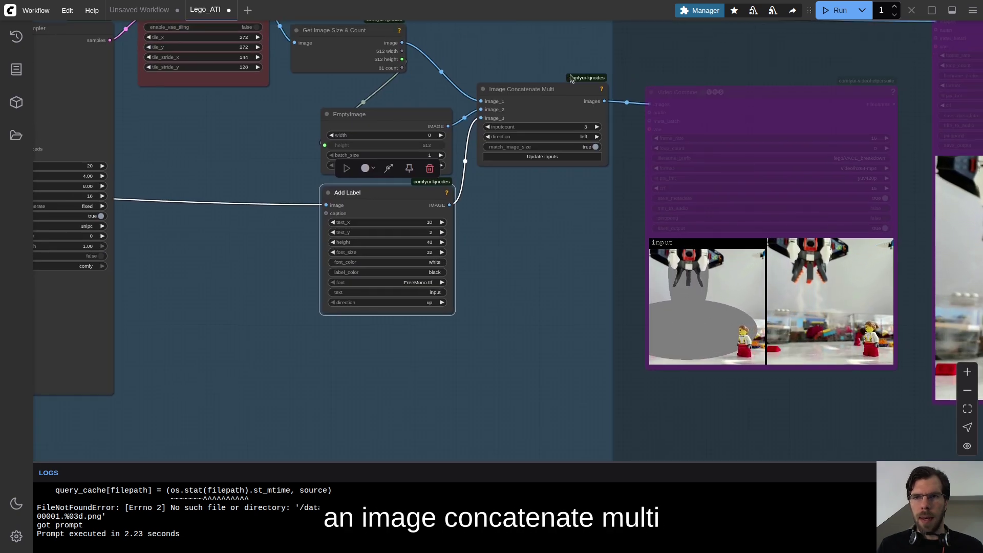
{"action": "left_click_drag", "start_coordinate": [542, 196], "coordinate": [600, 283]}
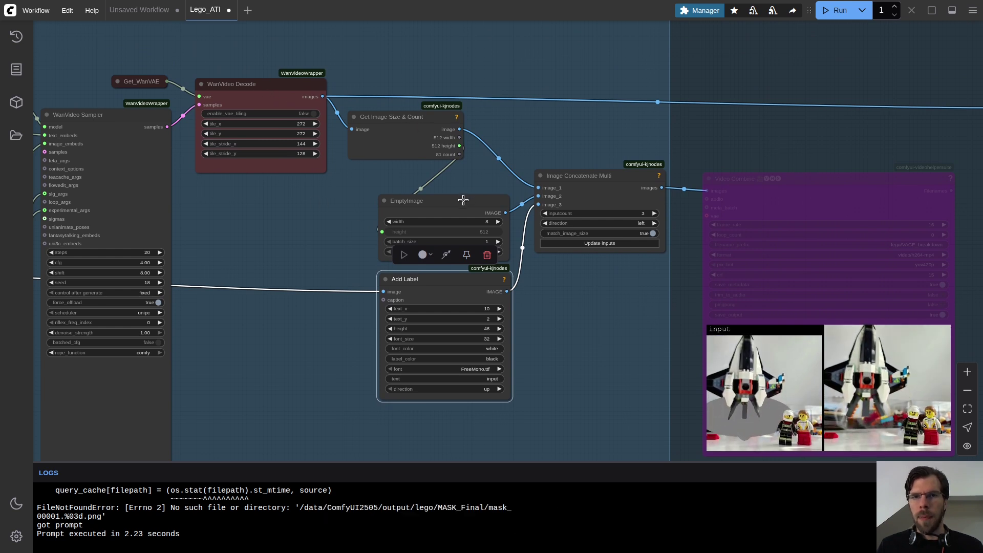
{"action": "left_click_drag", "start_coordinate": [464, 201], "coordinate": [470, 188]}
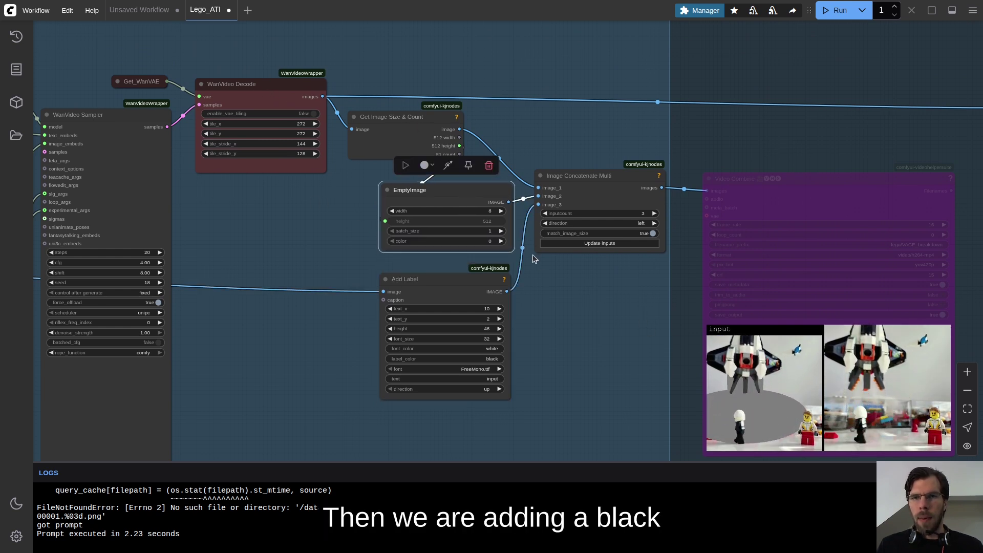
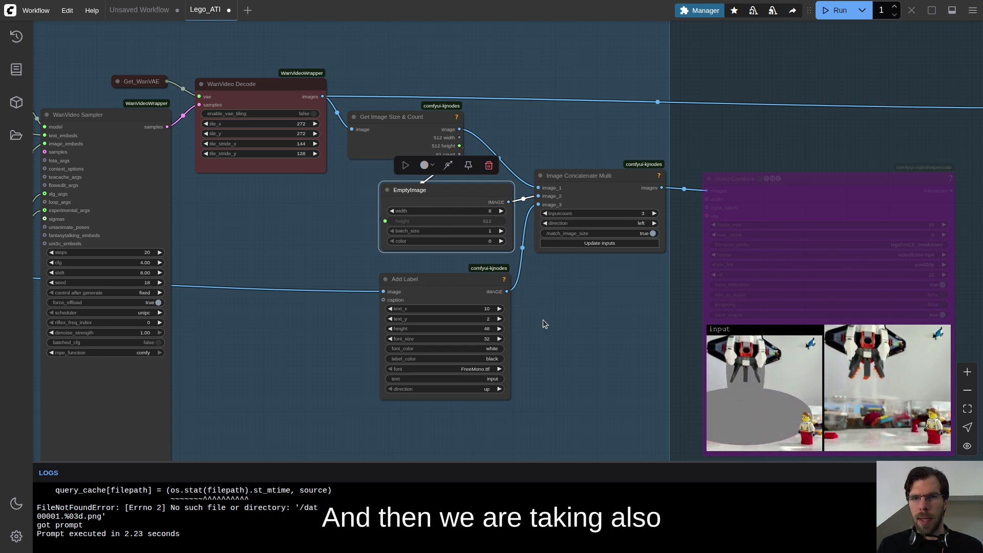
Trace the input images through Add Label and Image Concatenate Multi to the labelled side-by-side breakdown preview
{"action": "left_click_drag", "start_coordinate": [543, 318], "coordinate": [567, 261]}
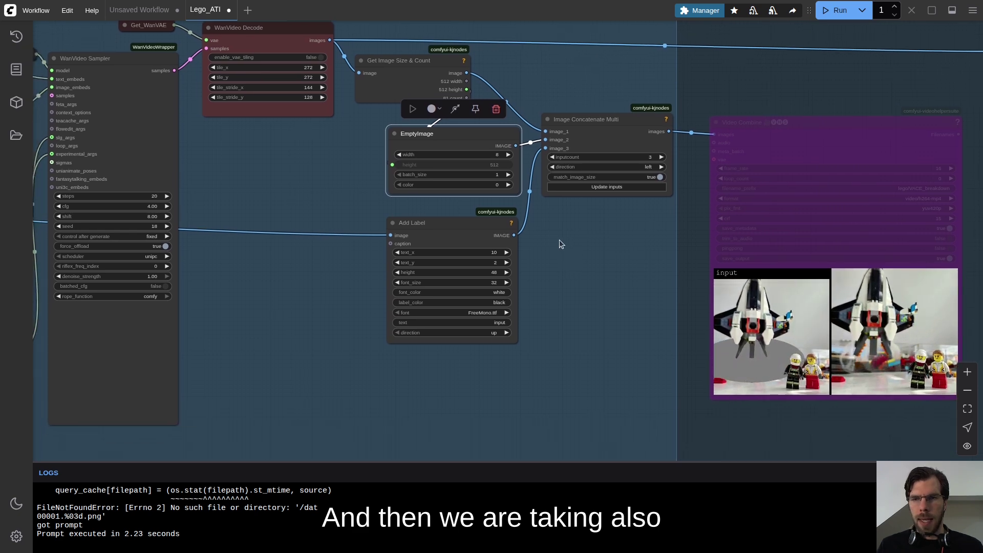
{"action": "scroll", "coordinate": [588, 238], "scroll_direction": "down", "scroll_amount": 10}
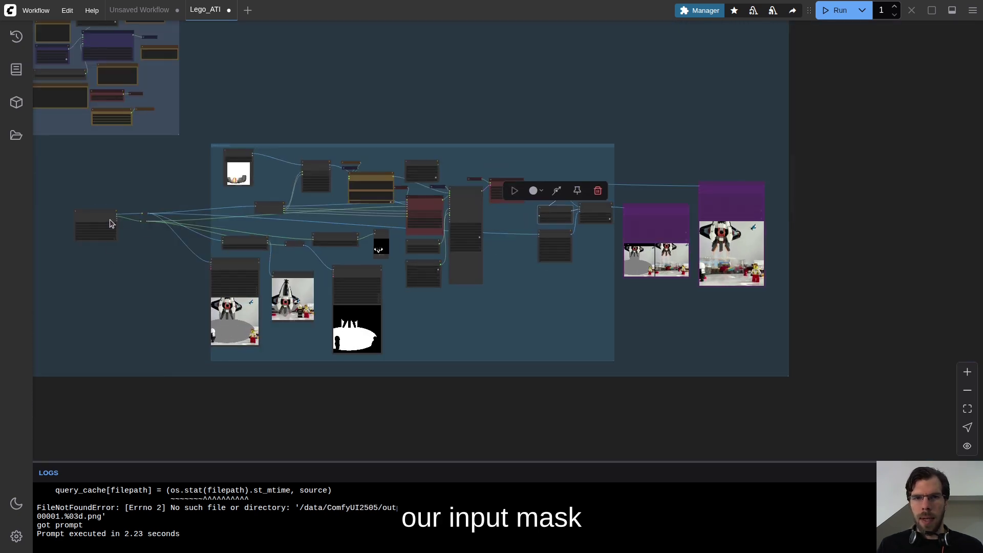
{"action": "scroll", "coordinate": [565, 244], "scroll_direction": "up", "scroll_amount": 20}
{"action": "scroll", "coordinate": [443, 159], "scroll_direction": "down", "scroll_amount": 6}
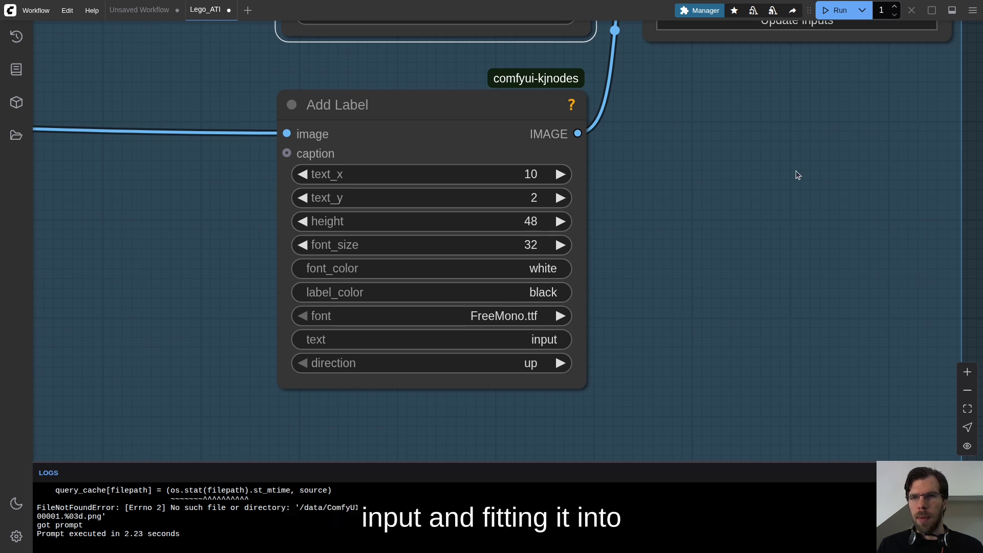
{"action": "left_click_drag", "start_coordinate": [769, 197], "coordinate": [360, 241]}
{"action": "scroll", "coordinate": [360, 241], "scroll_direction": "down", "scroll_amount": 6}
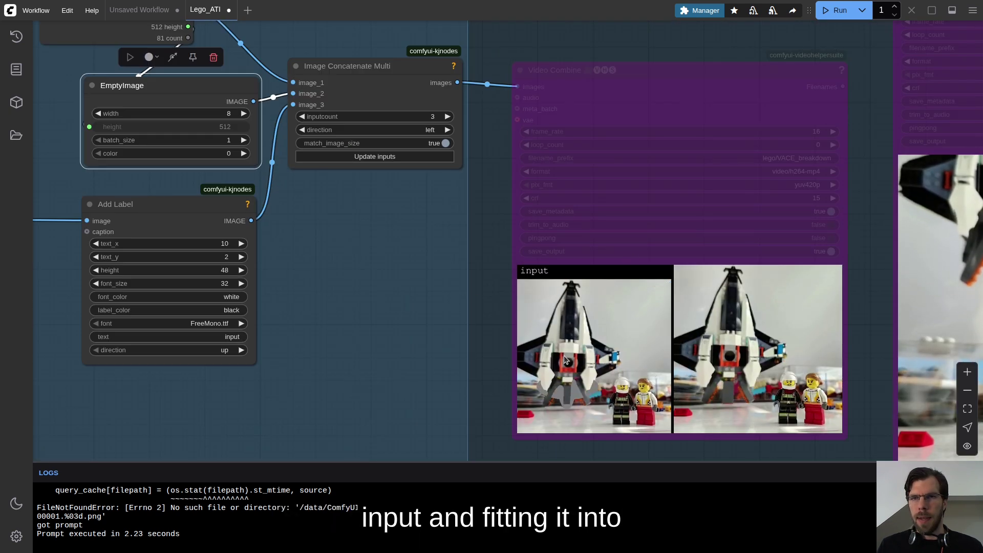
{"action": "left_click_drag", "start_coordinate": [361, 227], "coordinate": [580, 216]}
{"action": "scroll", "coordinate": [580, 216], "scroll_direction": "down", "scroll_amount": 5}
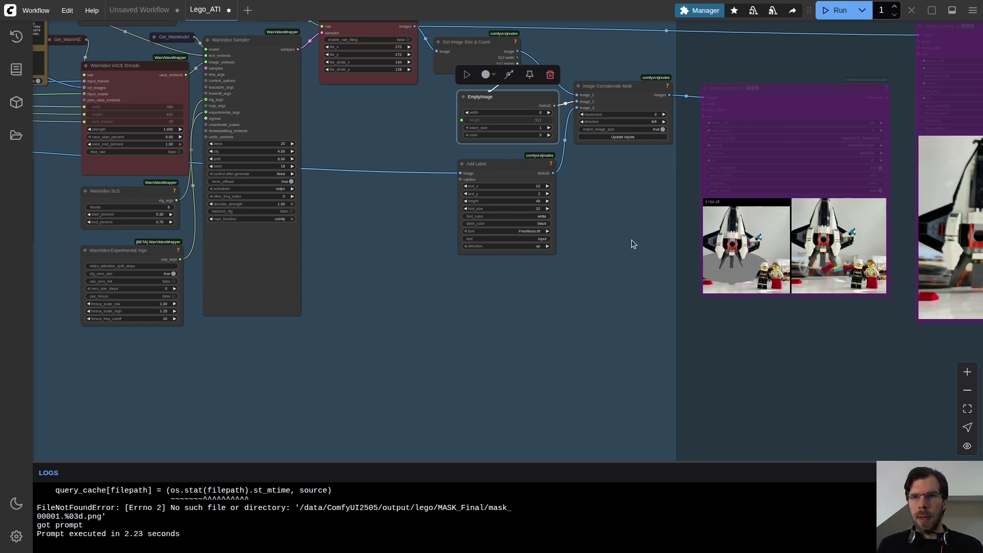
Duplicate the EmptyImage, Add Label and Image Concatenate Multi nodes with their connections below the originals, plus one extra unconnected Add Label
{"action": "mouse_move", "coordinate": [519, 106]}
{"action": "left_mouse_down"}
{"action": "mouse_move", "coordinate": [534, 109]}
{"action": "mouse_move", "coordinate": [523, 97]}
{"action": "left_mouse_up"}
{"action": "key", "text": "ctrl+c"}
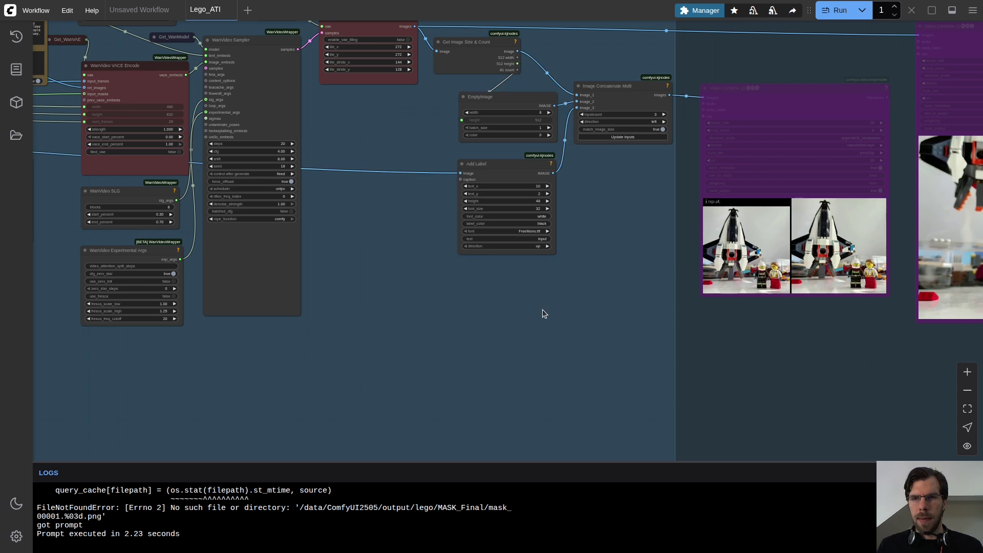
{"action": "key", "text": "ctrl+shift+v"}
{"action": "left_click_drag", "start_coordinate": [602, 398], "coordinate": [618, 335]}
{"action": "left_click_drag", "start_coordinate": [528, 305], "coordinate": [531, 370]}
{"action": "left_click_drag", "start_coordinate": [530, 238], "coordinate": [534, 297]}
{"action": "left_click", "coordinate": [535, 371]}
{"action": "key", "text": "ctrl+c"}
{"action": "key", "text": "ctrl+v"}
{"action": "left_click_drag", "start_coordinate": [543, 221], "coordinate": [488, 212]}
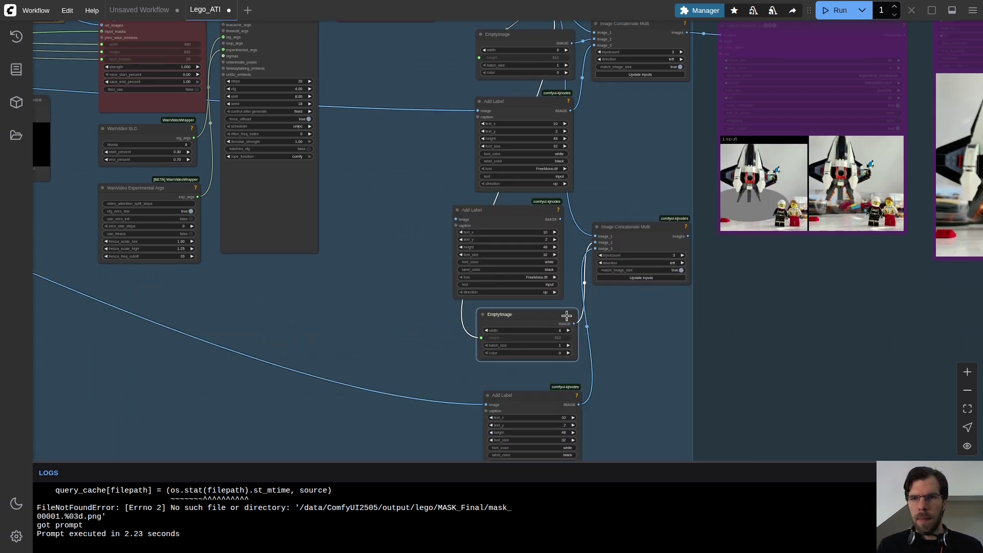
Connect the extra Add Label to image_1 and the duplicated EmptyImage to image_2 of the lower Image Concatenate Multi, tidying their positions
{"action": "scroll", "coordinate": [584, 238], "scroll_direction": "up", "scroll_amount": 10}
{"action": "left_click_drag", "start_coordinate": [614, 249], "coordinate": [615, 249]}
{"action": "scroll", "coordinate": [577, 242], "scroll_direction": "down", "scroll_amount": 11}
{"action": "left_click_drag", "start_coordinate": [517, 89], "coordinate": [500, 85]}
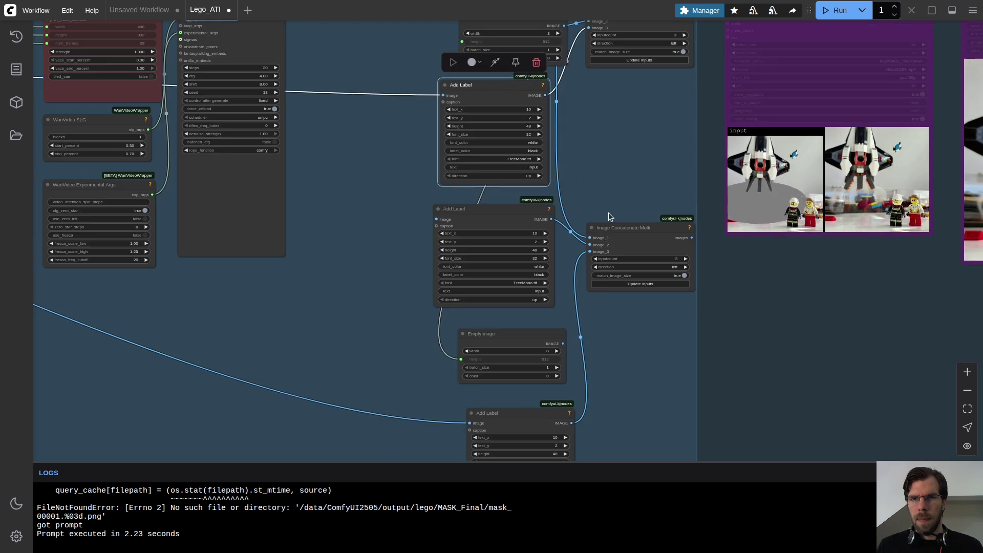
{"action": "left_click_drag", "start_coordinate": [512, 209], "coordinate": [522, 218]}
{"action": "left_click_drag", "start_coordinate": [517, 334], "coordinate": [510, 336]}
{"action": "left_click_drag", "start_coordinate": [555, 345], "coordinate": [578, 289]}
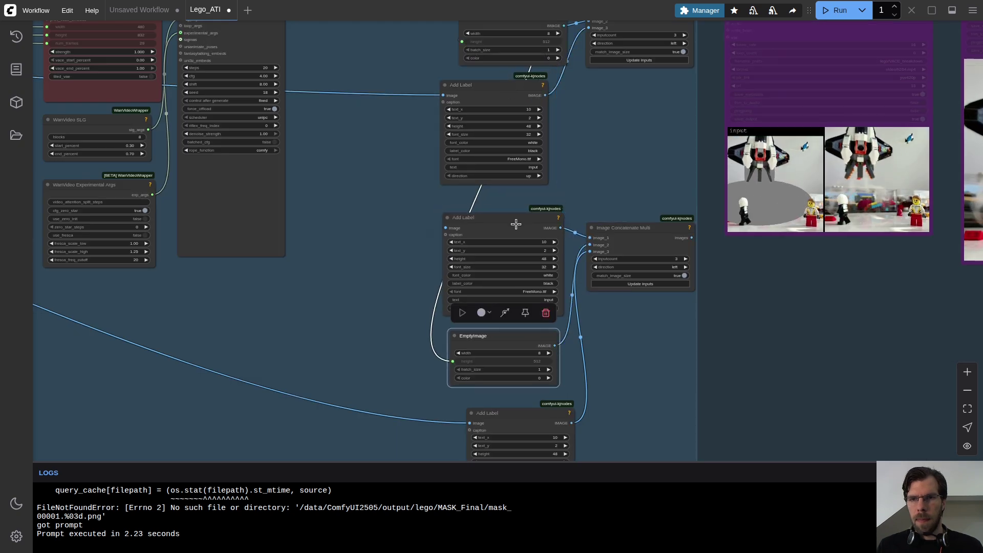
{"action": "left_click_drag", "start_coordinate": [533, 413], "coordinate": [602, 312]}
Set the text of the original Add Label node to "ATI"
{"action": "scroll", "coordinate": [601, 312], "scroll_direction": "up", "scroll_amount": 7}
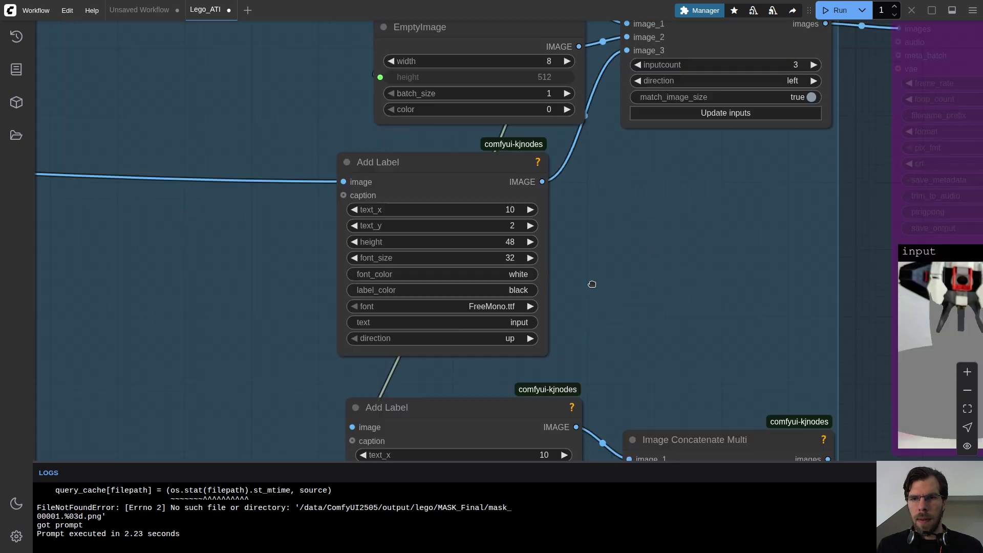
{"action": "scroll", "coordinate": [602, 312], "scroll_direction": "up", "scroll_amount": 5}
{"action": "scroll", "coordinate": [564, 144], "scroll_direction": "down", "scroll_amount": 4}
{"action": "left_click", "coordinate": [497, 239]}
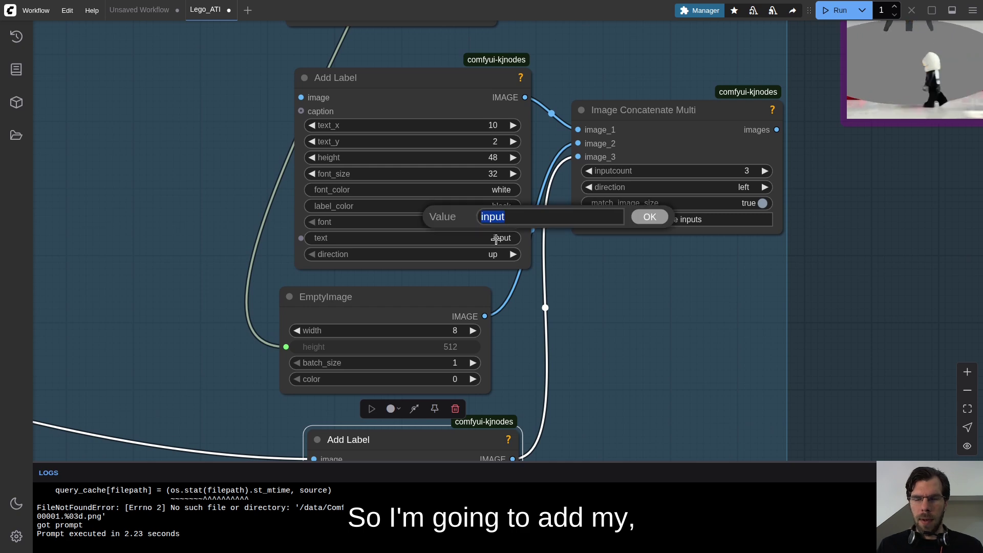
{"action": "key", "text": "Return"}
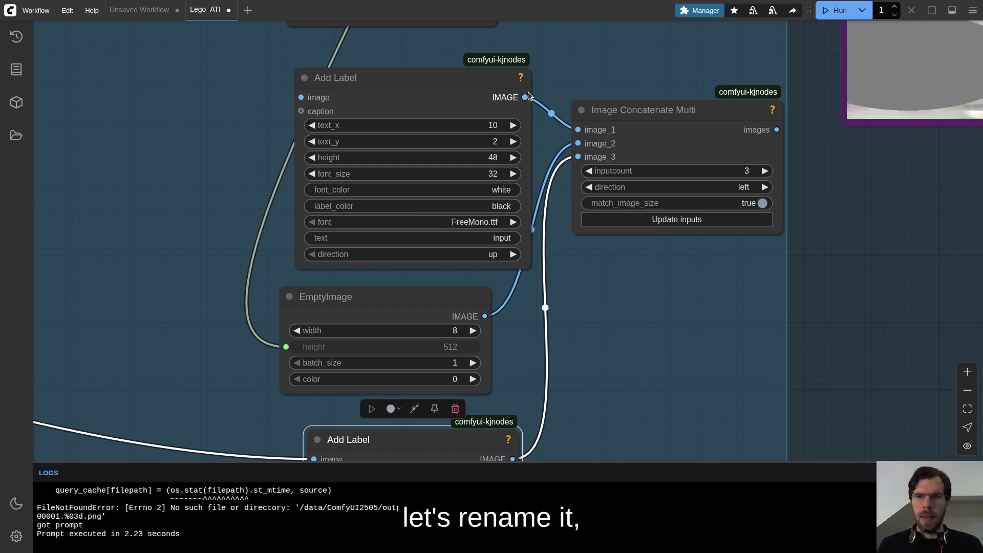
{"action": "scroll", "coordinate": [498, 243], "scroll_direction": "up", "scroll_amount": 5}
{"action": "left_click", "coordinate": [501, 255]}
{"action": "type", "text": "A"}
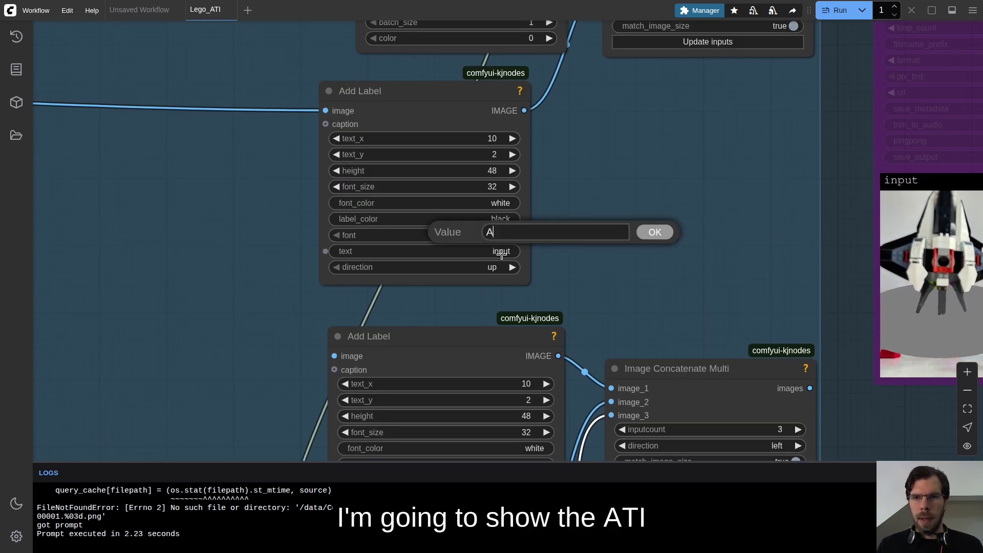
{"action": "type", "text": "TI"}
{"action": "key", "text": "Return"}
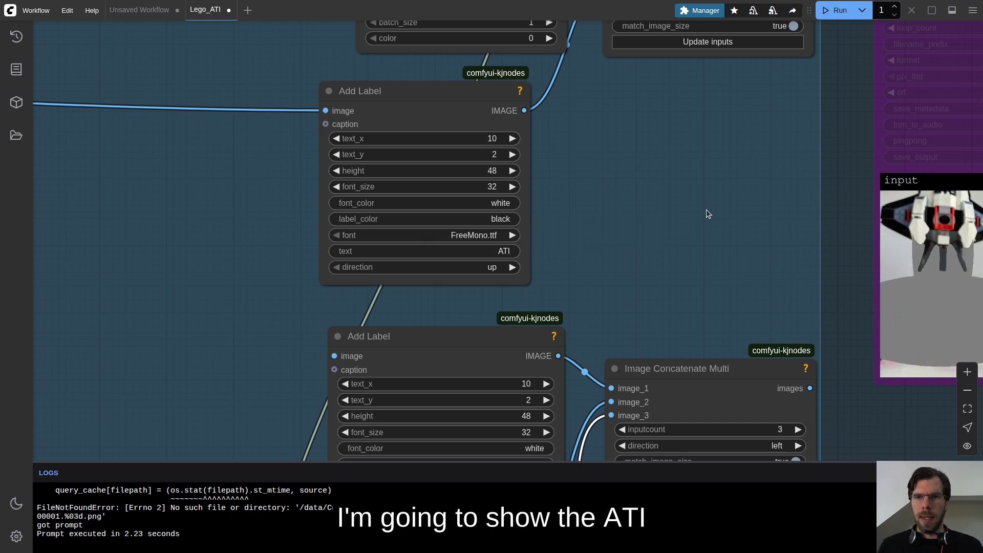
Set the text of the two duplicated Add Label nodes to "Mask" for the upper one and "Reference" for the lower one
{"action": "scroll", "coordinate": [583, 290], "scroll_direction": "down", "scroll_amount": 5}
{"action": "left_click", "coordinate": [509, 290]}
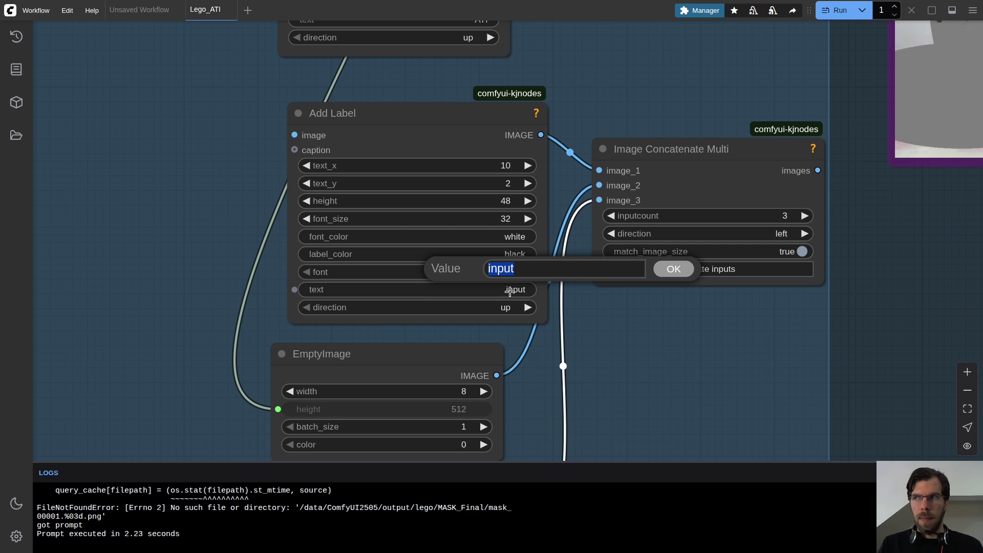
{"action": "type", "text": "Masks"}
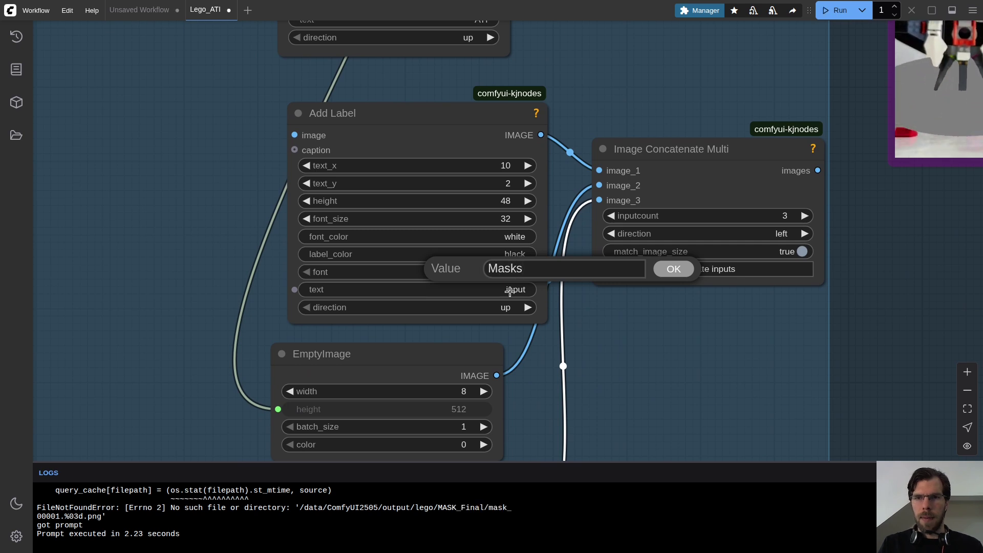
{"action": "key", "text": "Return"}
{"action": "scroll", "coordinate": [614, 307], "scroll_direction": "down", "scroll_amount": 5}
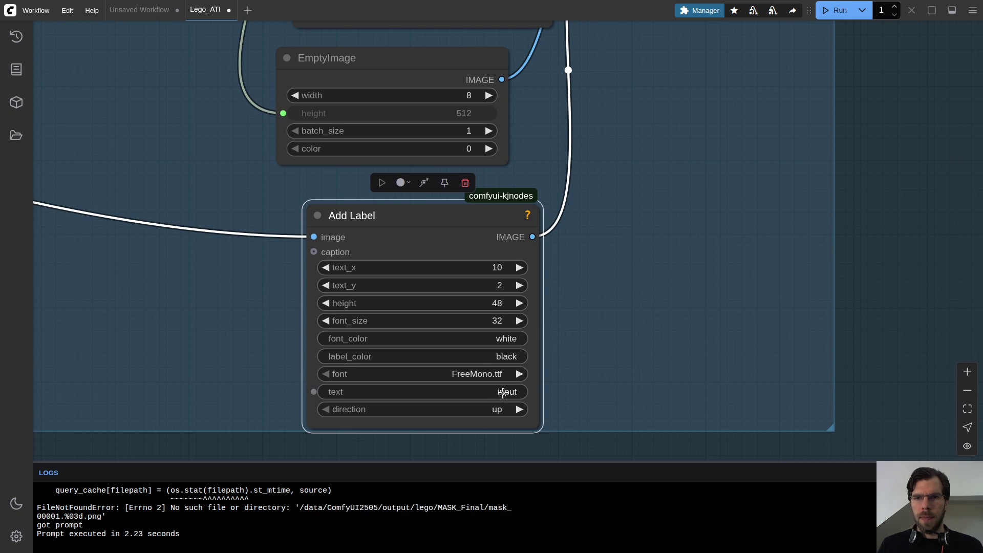
{"action": "left_click", "coordinate": [503, 393]}
{"action": "type", "text": "Reference"}
{"action": "key", "text": "Return"}
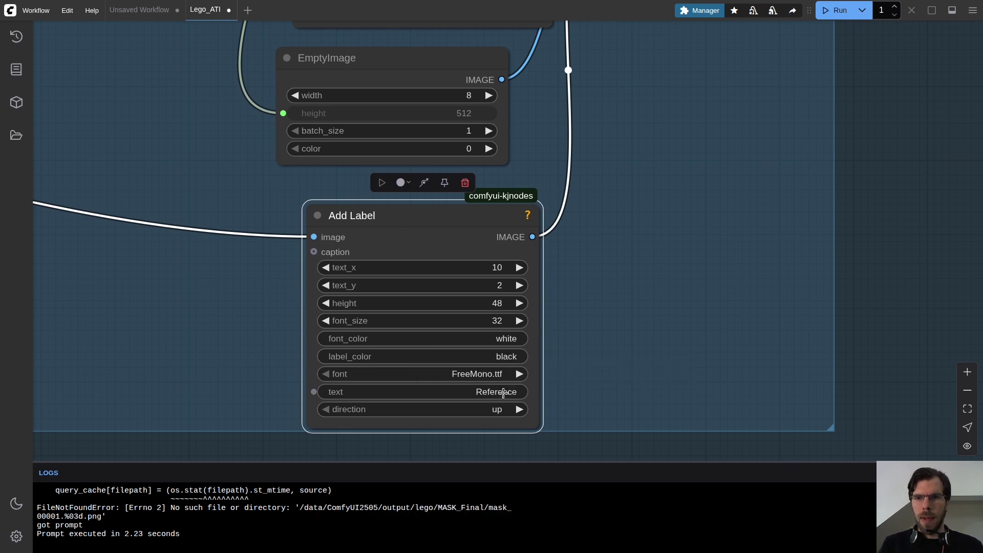
Connect the resized smoke reference image to the image input of the Reference Add Label node
{"action": "scroll", "coordinate": [643, 272], "scroll_direction": "down", "scroll_amount": 10}
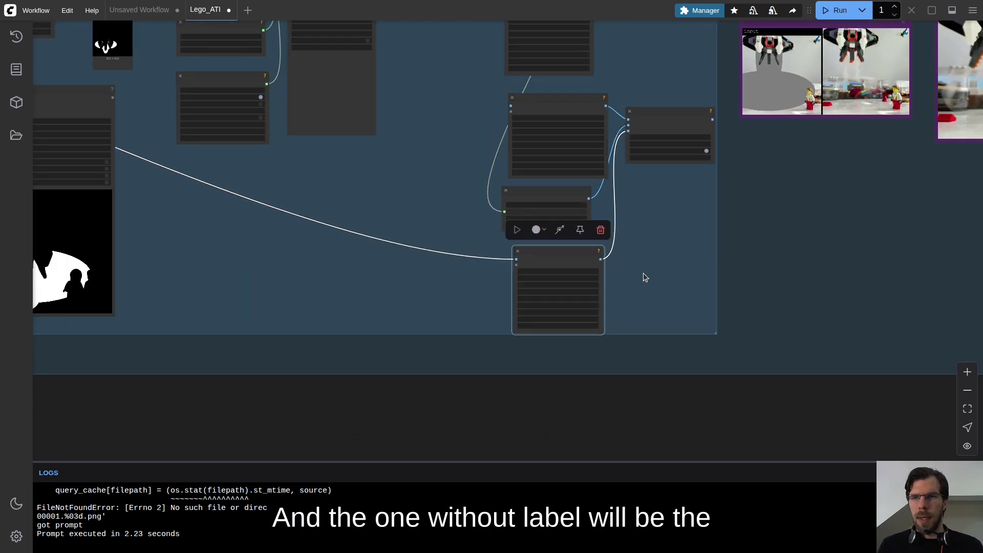
{"action": "scroll", "coordinate": [634, 215], "scroll_direction": "down", "scroll_amount": 5}
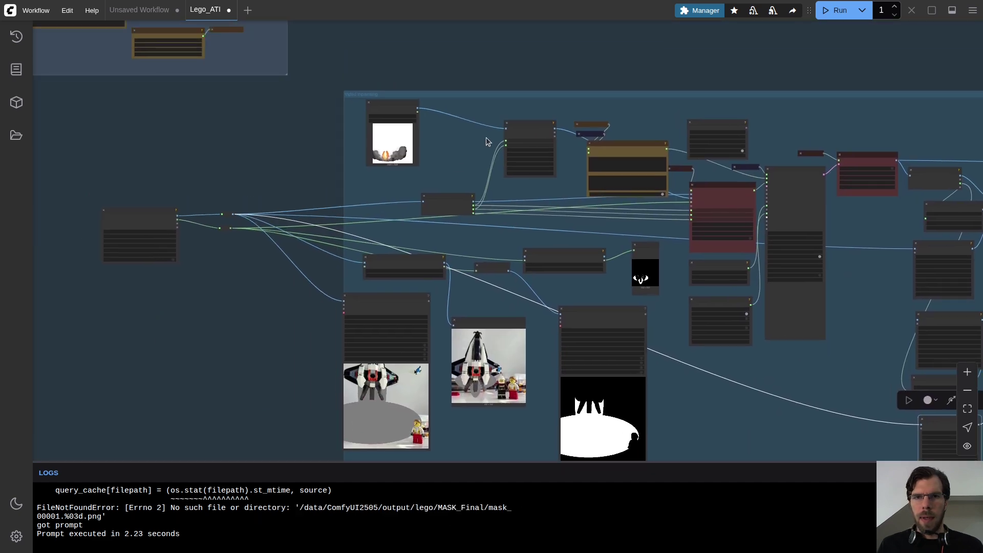
{"action": "scroll", "coordinate": [487, 142], "scroll_direction": "up", "scroll_amount": 14}
{"action": "left_click_drag", "start_coordinate": [837, 181], "coordinate": [614, 255]}
{"action": "scroll", "coordinate": [830, 263], "scroll_direction": "down", "scroll_amount": 10}
{"action": "scroll", "coordinate": [795, 277], "scroll_direction": "up", "scroll_amount": 10}
{"action": "scroll", "coordinate": [679, 232], "scroll_direction": "down", "scroll_amount": 3}
{"action": "scroll", "coordinate": [544, 155], "scroll_direction": "down", "scroll_amount": 5}
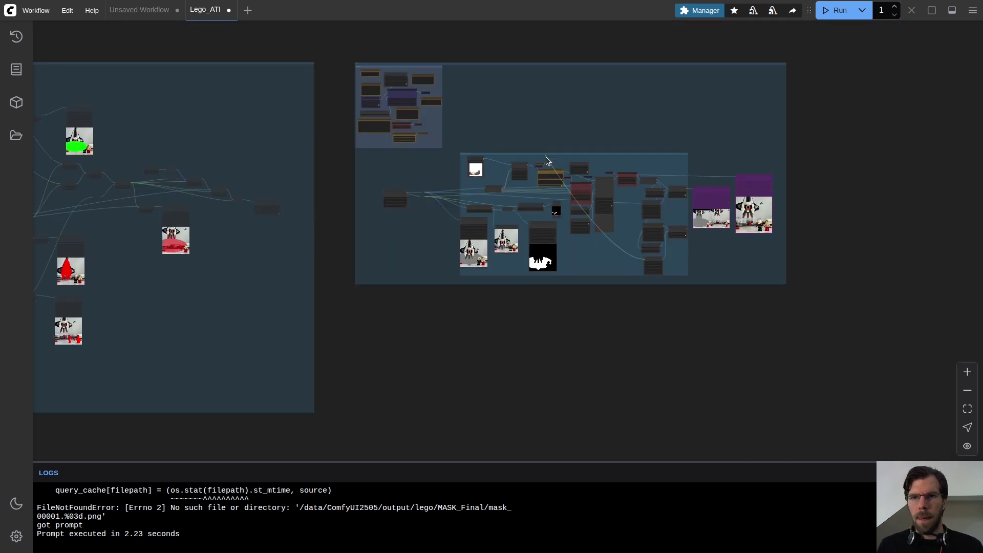
Connect the converted mask image to the image input of the Mask Add Label node
{"action": "scroll", "coordinate": [544, 155], "scroll_direction": "up", "scroll_amount": 12}
{"action": "scroll", "coordinate": [453, 147], "scroll_direction": "down", "scroll_amount": 10}
{"action": "scroll", "coordinate": [578, 248], "scroll_direction": "up", "scroll_amount": 10}
{"action": "left_click", "coordinate": [577, 248]}
{"action": "left_click_drag", "start_coordinate": [566, 158], "coordinate": [543, 241]}
{"action": "left_click", "coordinate": [546, 147]}
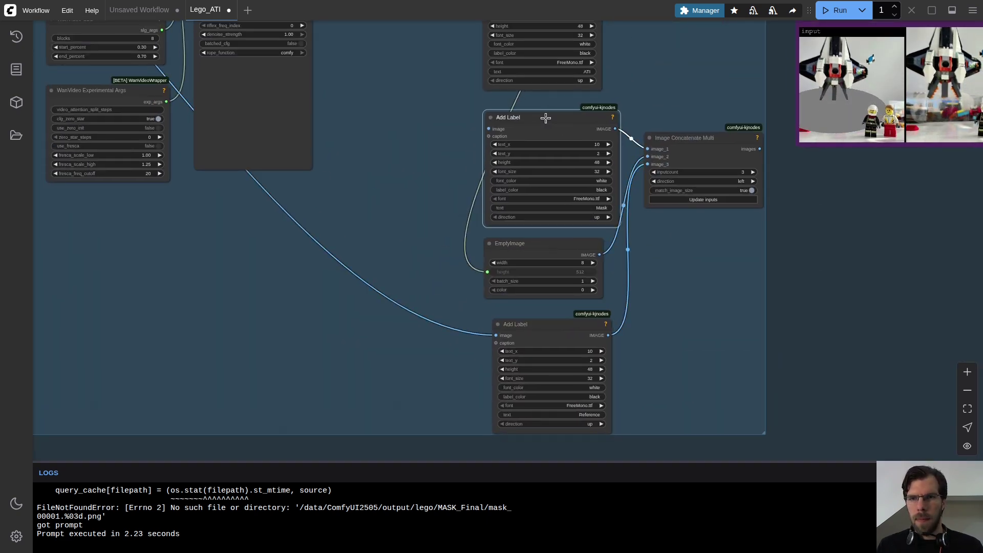
{"action": "left_click_drag", "start_coordinate": [457, 136], "coordinate": [549, 201]}
{"action": "scroll", "coordinate": [550, 201], "scroll_direction": "down", "scroll_amount": 6}
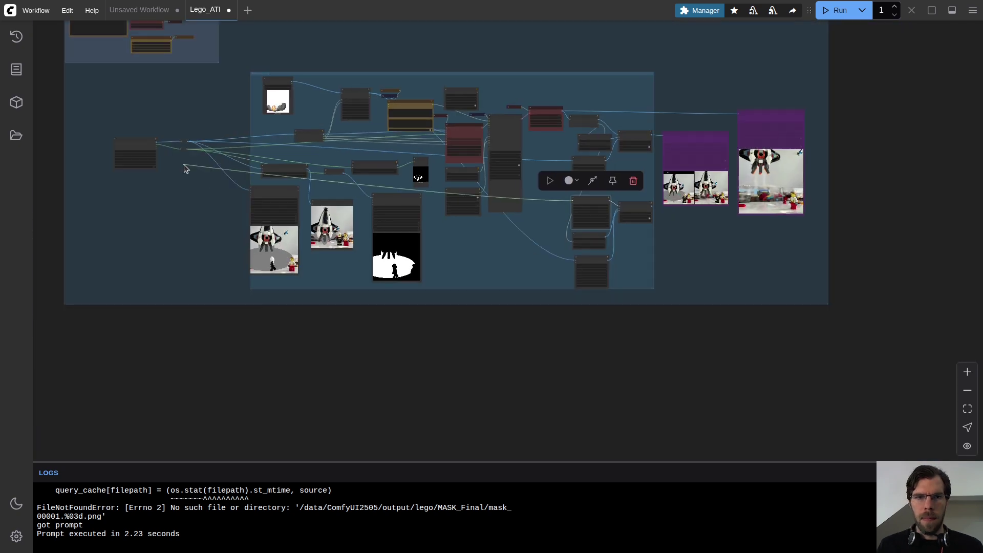
{"action": "scroll", "coordinate": [171, 147], "scroll_direction": "up", "scroll_amount": 10}
{"action": "scroll", "coordinate": [249, 137], "scroll_direction": "down", "scroll_amount": 8}
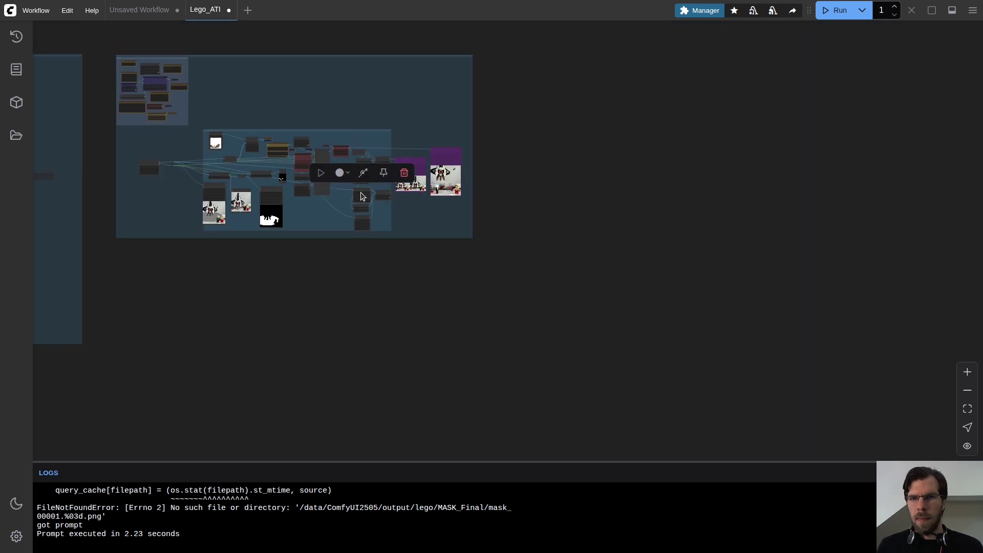
{"action": "scroll", "coordinate": [360, 325], "scroll_direction": "up", "scroll_amount": 8}
{"action": "left_click", "coordinate": [314, 328]}
{"action": "left_click_drag", "start_coordinate": [509, 164], "coordinate": [714, 246]}
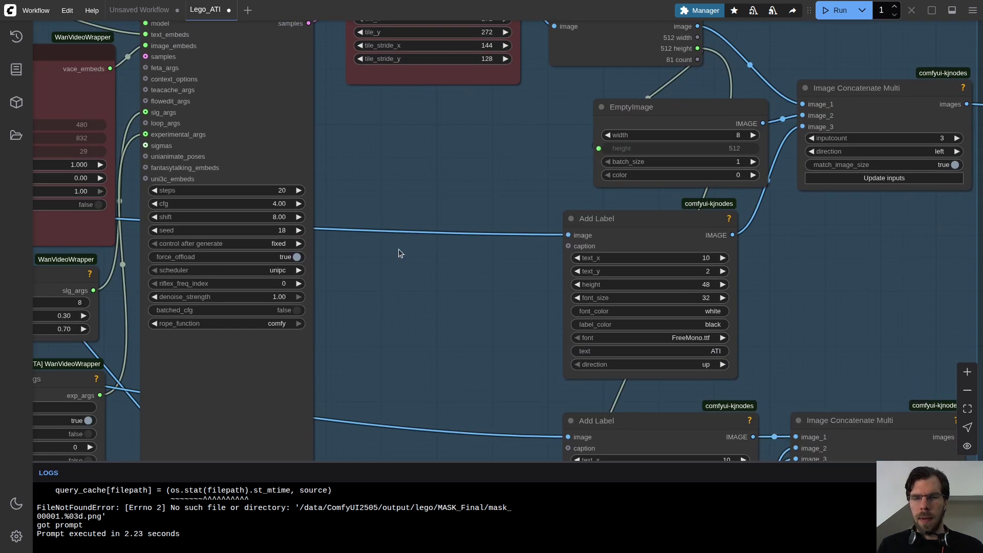
Widen the outer group around the VACE workflow to make room beyond the video output nodes
{"action": "scroll", "coordinate": [434, 258], "scroll_direction": "down", "scroll_amount": 5}
{"action": "left_click_drag", "start_coordinate": [877, 370], "coordinate": [558, 263]}
{"action": "scroll", "coordinate": [688, 333], "scroll_direction": "up", "scroll_amount": 10}
{"action": "scroll", "coordinate": [687, 333], "scroll_direction": "down", "scroll_amount": 5}
{"action": "left_click_drag", "start_coordinate": [687, 333], "coordinate": [977, 326]}
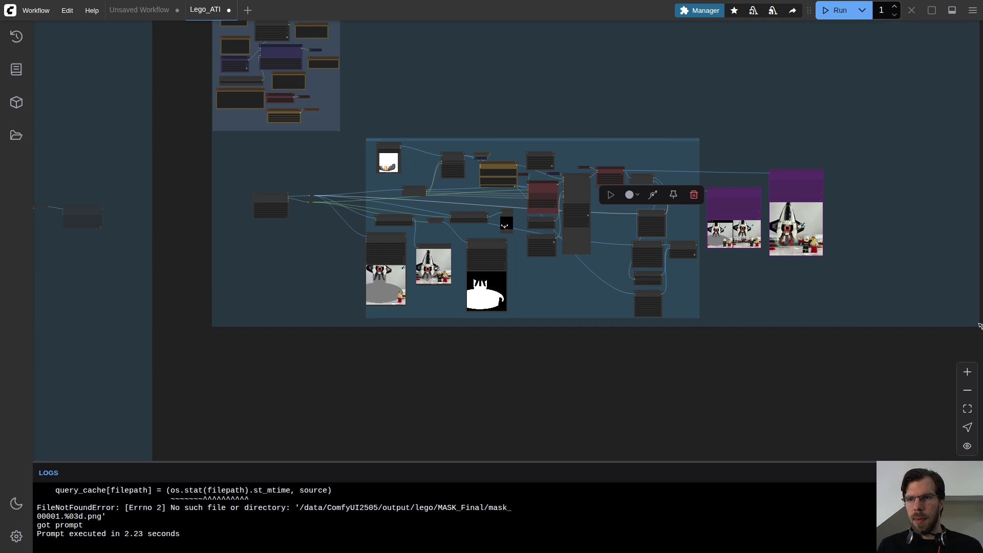
Move the video output nodes and the label and concatenation nodes out of the inner group into the added space
{"action": "scroll", "coordinate": [714, 321], "scroll_direction": "up", "scroll_amount": 5}
{"action": "left_click_drag", "start_coordinate": [936, 130], "coordinate": [693, 196]}
{"action": "left_click", "coordinate": [509, 193]}
{"action": "left_click", "coordinate": [610, 160], "text": "shift"}
{"action": "left_click_drag", "start_coordinate": [610, 160], "coordinate": [858, 166]}
{"action": "left_click_drag", "start_coordinate": [424, 376], "coordinate": [508, 201]}
{"action": "scroll", "coordinate": [455, 389], "scroll_direction": "up", "scroll_amount": 5}
{"action": "scroll", "coordinate": [458, 370], "scroll_direction": "down", "scroll_amount": 5}
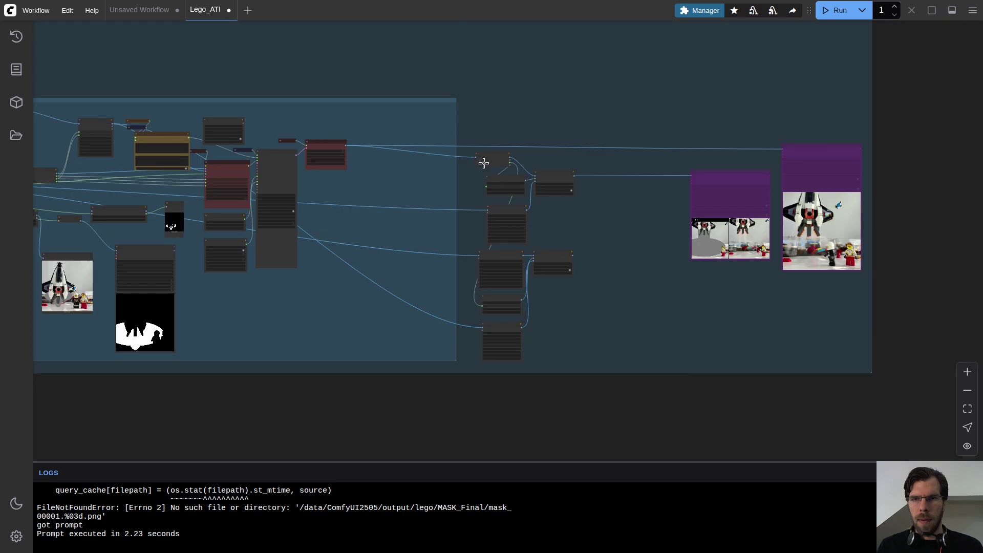
Spread out the upper Image Concatenate Multi with its EmptyImage and Add Label, and shift the lower Image Concatenate Multi away from its inputs
{"action": "scroll", "coordinate": [568, 188], "scroll_direction": "up", "scroll_amount": 3}
{"action": "scroll", "coordinate": [635, 211], "scroll_direction": "up", "scroll_amount": 2}
{"action": "left_click_drag", "start_coordinate": [604, 92], "coordinate": [658, 94]}
{"action": "left_click_drag", "start_coordinate": [404, 158], "coordinate": [535, 136]}
{"action": "left_click_drag", "start_coordinate": [433, 243], "coordinate": [498, 234]}
{"action": "scroll", "coordinate": [641, 253], "scroll_direction": "down", "scroll_amount": 4}
{"action": "left_click_drag", "start_coordinate": [641, 258], "coordinate": [595, 170]}
{"action": "left_click_drag", "start_coordinate": [521, 248], "coordinate": [584, 271]}
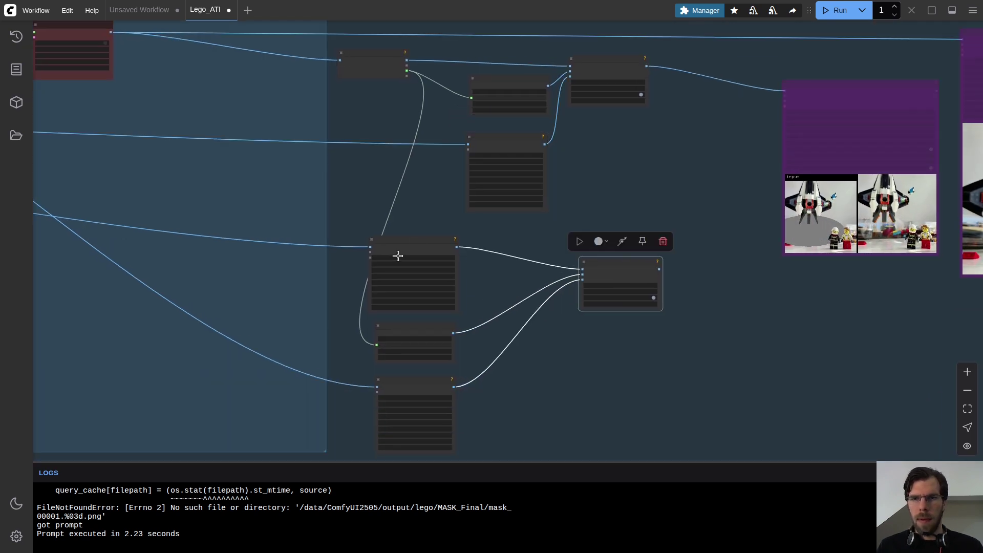
Line up the Mask label, lower EmptyImage and Reference label in a column beneath the ATI label
{"action": "left_click_drag", "start_coordinate": [397, 257], "coordinate": [496, 247]}
{"action": "left_click_drag", "start_coordinate": [421, 392], "coordinate": [517, 392]}
{"action": "left_click_drag", "start_coordinate": [408, 335], "coordinate": [481, 340]}
{"action": "scroll", "coordinate": [376, 246], "scroll_direction": "down", "scroll_amount": 4}
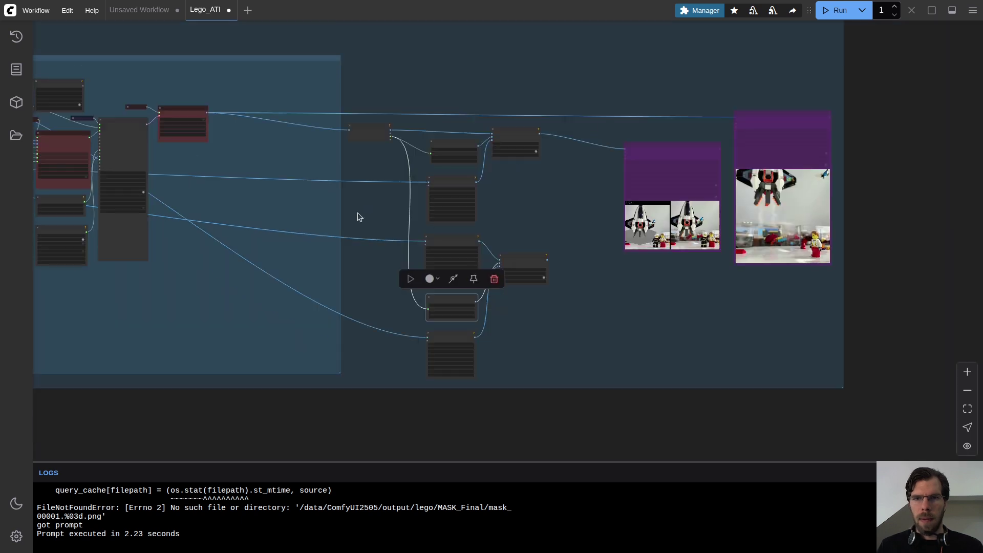
{"action": "scroll", "coordinate": [621, 195], "scroll_direction": "up", "scroll_amount": 5}
{"action": "left_click_drag", "start_coordinate": [371, 245], "coordinate": [477, 239]}
Check the earlier ATI motion-track previews, then add a Load Video (Upload) node near the breakdown label nodes
{"action": "scroll", "coordinate": [514, 202], "scroll_direction": "down", "scroll_amount": 6}
{"action": "scroll", "coordinate": [553, 176], "scroll_direction": "up", "scroll_amount": 8}
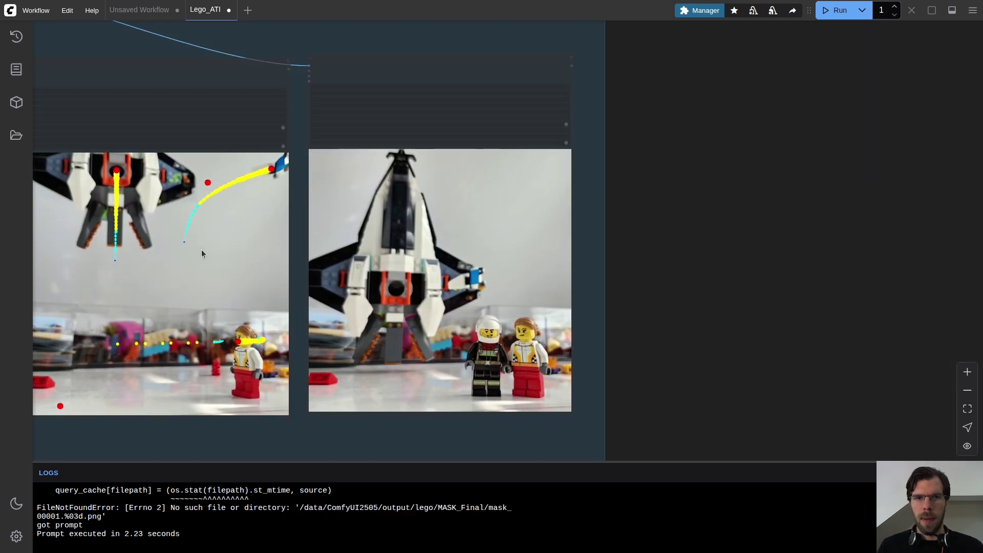
{"action": "scroll", "coordinate": [195, 258], "scroll_direction": "down", "scroll_amount": 8}
{"action": "left_click_drag", "start_coordinate": [867, 265], "coordinate": [524, 263]}
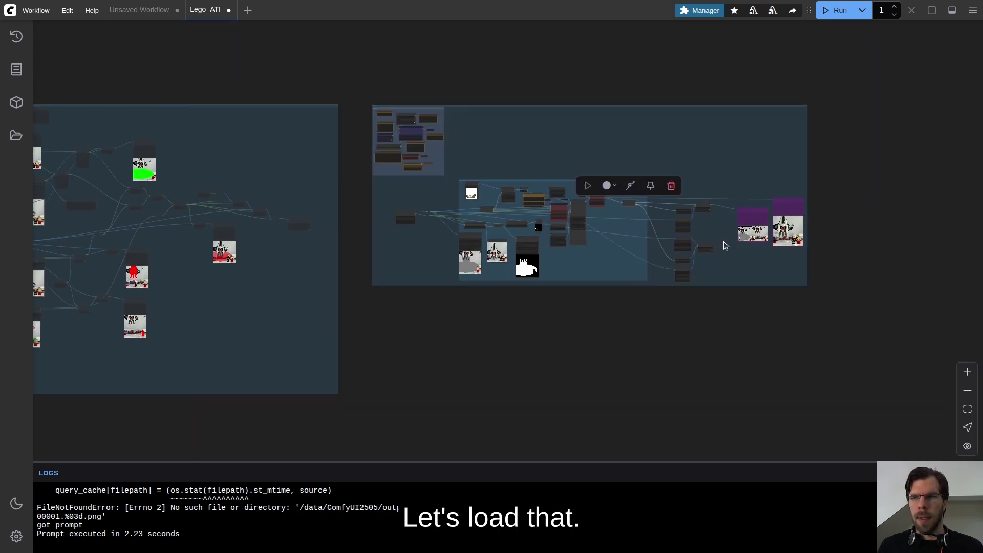
{"action": "scroll", "coordinate": [674, 219], "scroll_direction": "up", "scroll_amount": 7}
{"action": "left_click", "coordinate": [511, 259]}
{"action": "double_click", "coordinate": [512, 260]}
{"action": "type", "text": "load video"}
{"action": "left_click", "coordinate": [464, 207]}
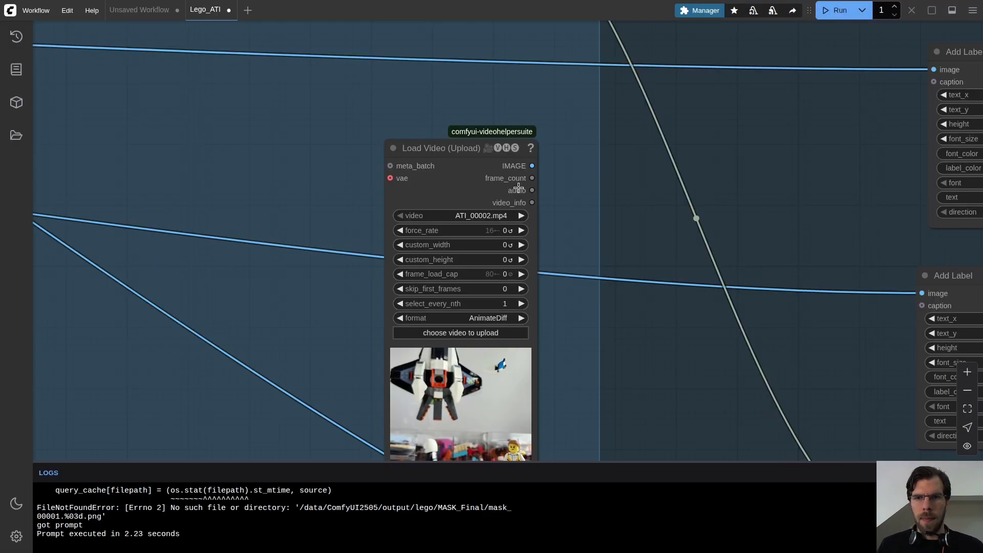
Load ATI_breakdown_00002.mp4 into the new Load Video node
{"action": "left_click", "coordinate": [476, 338]}
{"action": "left_click", "coordinate": [334, 201]}
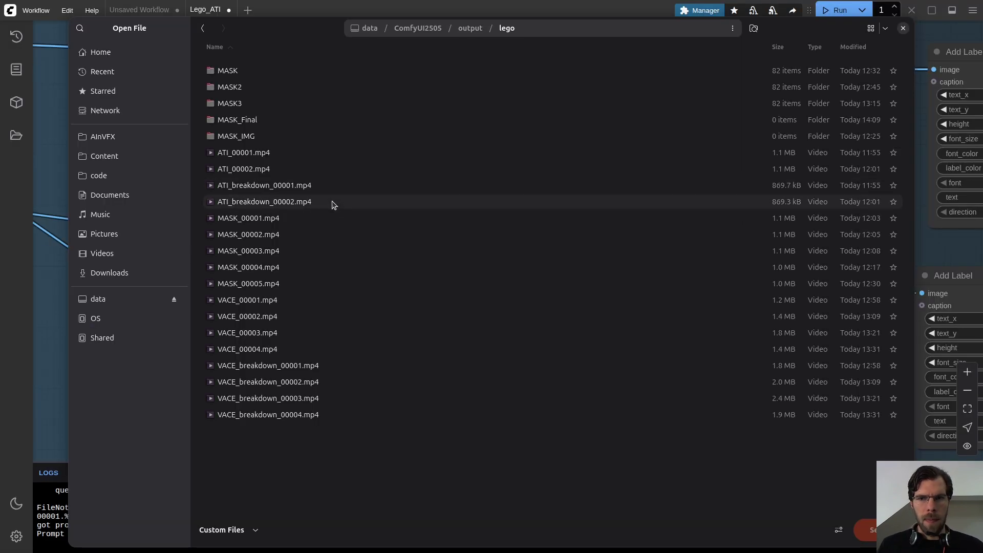
{"action": "key", "text": "Return"}
{"action": "left_click_drag", "start_coordinate": [594, 325], "coordinate": [566, 219]}
{"action": "scroll", "coordinate": [515, 96], "scroll_direction": "down", "scroll_amount": 1}
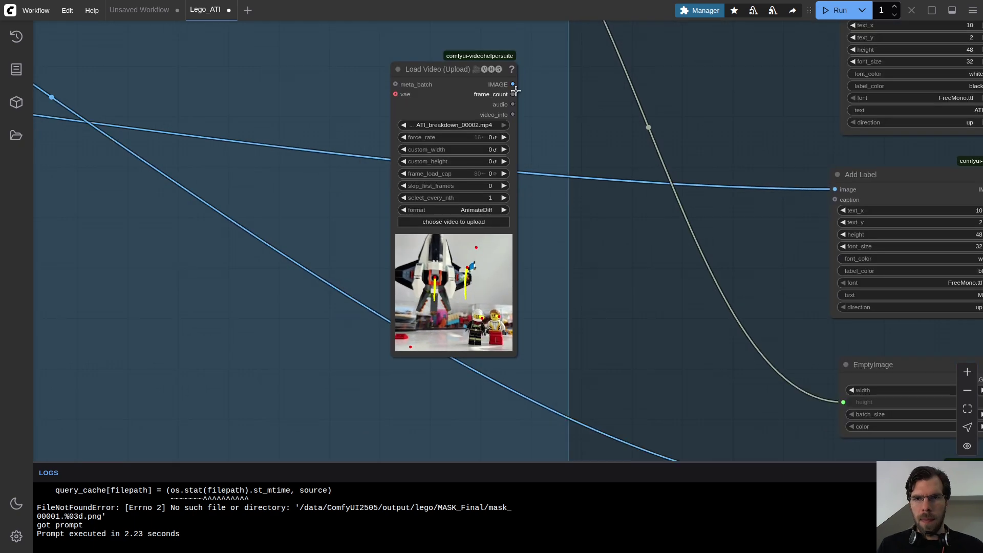
Connect the loaded video's IMAGE output to the ATI Add Label node and place the Load Video node beside it
{"action": "scroll", "coordinate": [651, 54], "scroll_direction": "down", "scroll_amount": 6}
{"action": "left_click_drag", "start_coordinate": [514, 83], "coordinate": [675, 75]}
{"action": "scroll", "coordinate": [653, 66], "scroll_direction": "up", "scroll_amount": 10}
{"action": "scroll", "coordinate": [665, 81], "scroll_direction": "down", "scroll_amount": 6}
{"action": "left_click_drag", "start_coordinate": [300, 131], "coordinate": [539, 50]}
{"action": "left_click_drag", "start_coordinate": [872, 109], "coordinate": [661, 302]}
{"action": "scroll", "coordinate": [709, 210], "scroll_direction": "down", "scroll_amount": 4}
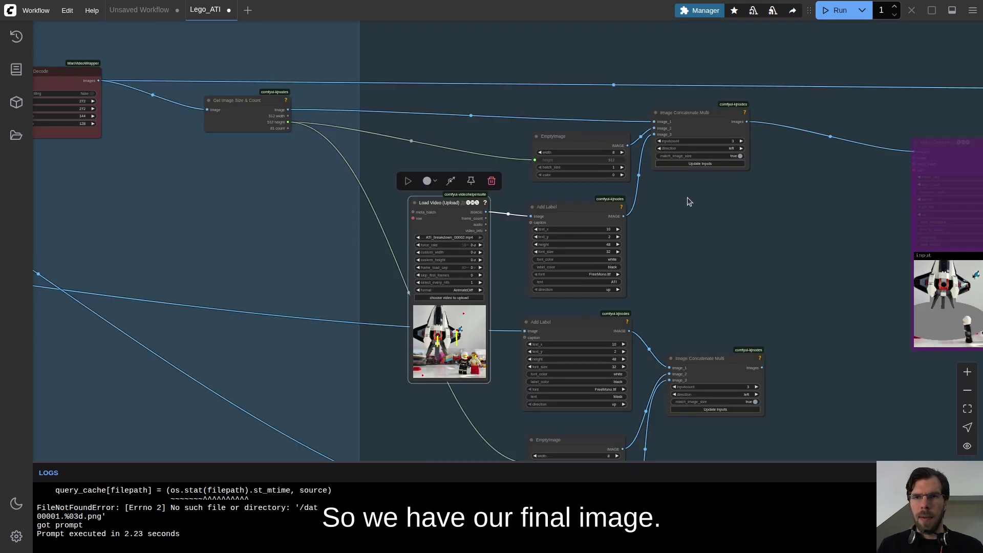
Move the ATI Add Label node above the upper EmptyImage and feed it into image_1 of the upper Image Concatenate Multi
{"action": "left_click_drag", "start_coordinate": [826, 205], "coordinate": [757, 199]}
{"action": "left_click_drag", "start_coordinate": [586, 114], "coordinate": [524, 114]}
{"action": "scroll", "coordinate": [558, 109], "scroll_direction": "up", "scroll_amount": 2}
{"action": "scroll", "coordinate": [567, 110], "scroll_direction": "down", "scroll_amount": 2}
{"action": "left_click_drag", "start_coordinate": [617, 267], "coordinate": [634, 327]}
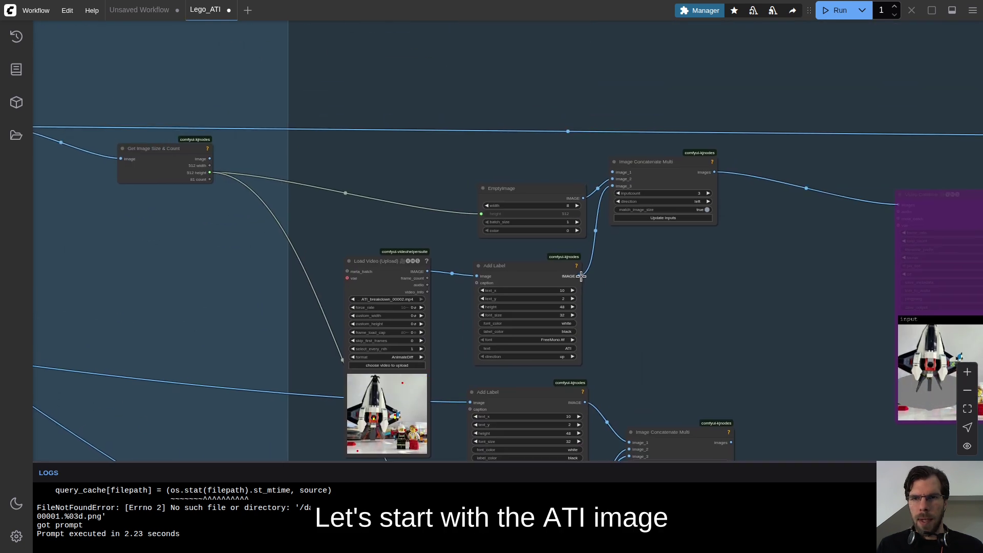
{"action": "left_click_drag", "start_coordinate": [542, 266], "coordinate": [538, 63]}
Place the Reference Add Label below the upper EmptyImage and connect it to image_3 of the upper Image Concatenate Multi
{"action": "scroll", "coordinate": [527, 123], "scroll_direction": "down", "scroll_amount": 5}
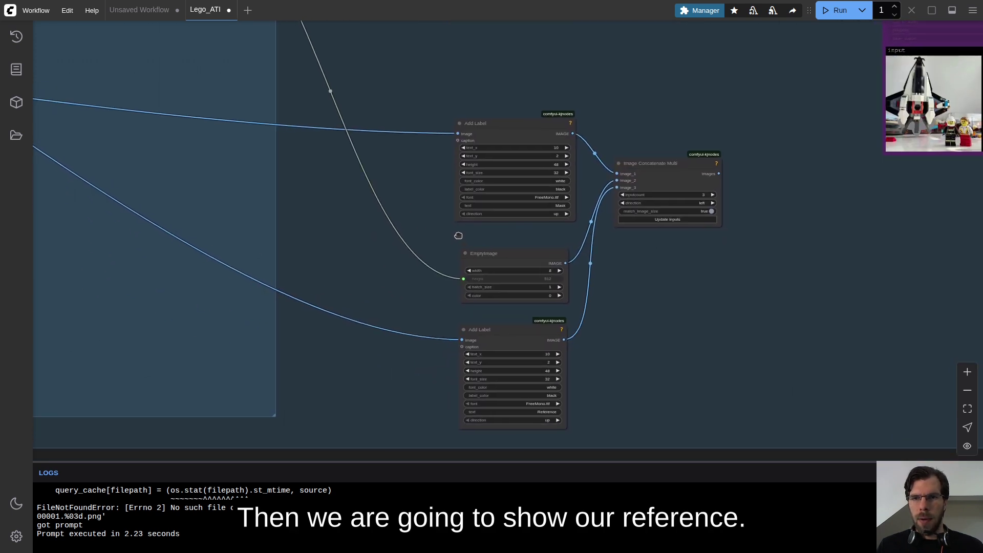
{"action": "scroll", "coordinate": [459, 235], "scroll_direction": "up", "scroll_amount": 1}
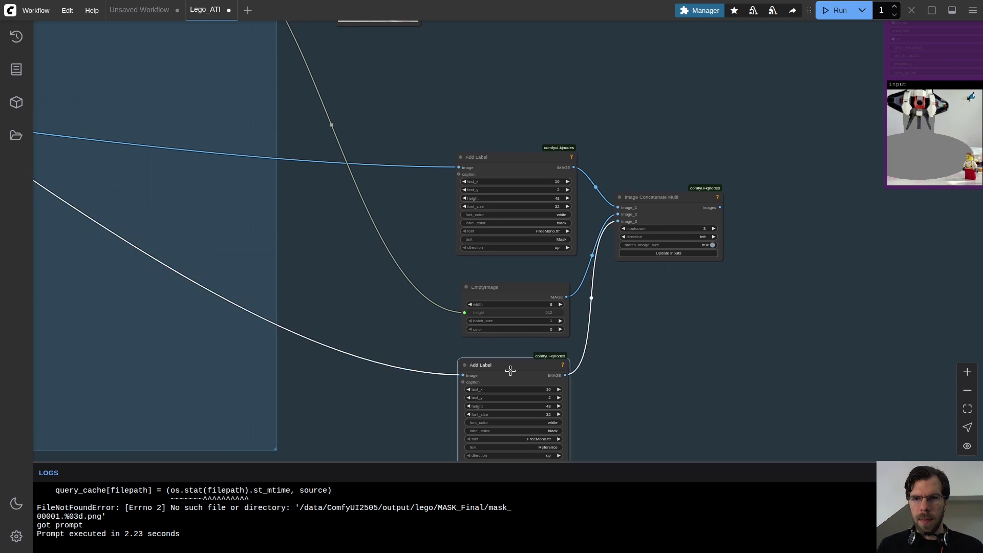
{"action": "scroll", "coordinate": [511, 367], "scroll_direction": "down", "scroll_amount": 10}
{"action": "scroll", "coordinate": [556, 172], "scroll_direction": "up", "scroll_amount": 12}
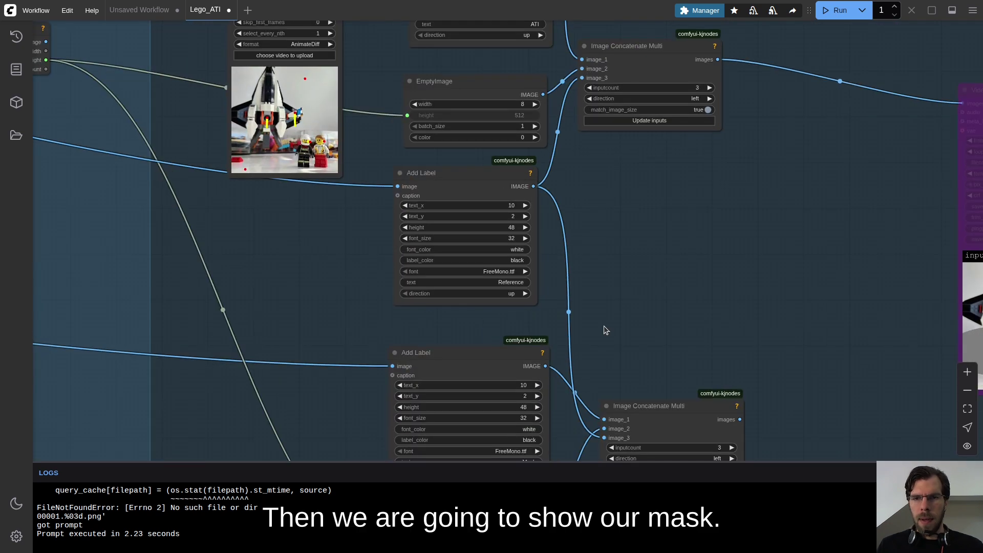
{"action": "scroll", "coordinate": [604, 330], "scroll_direction": "down", "scroll_amount": 2}
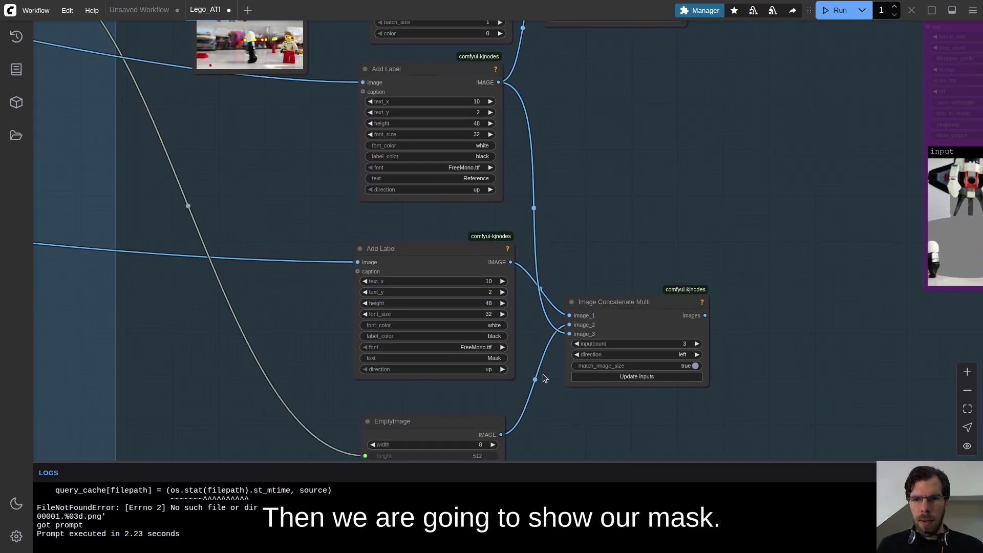
Connect the WanVideo Decode images output to image_3 of the lower Image Concatenate Multi
{"action": "scroll", "coordinate": [509, 261], "scroll_direction": "down", "scroll_amount": 8}
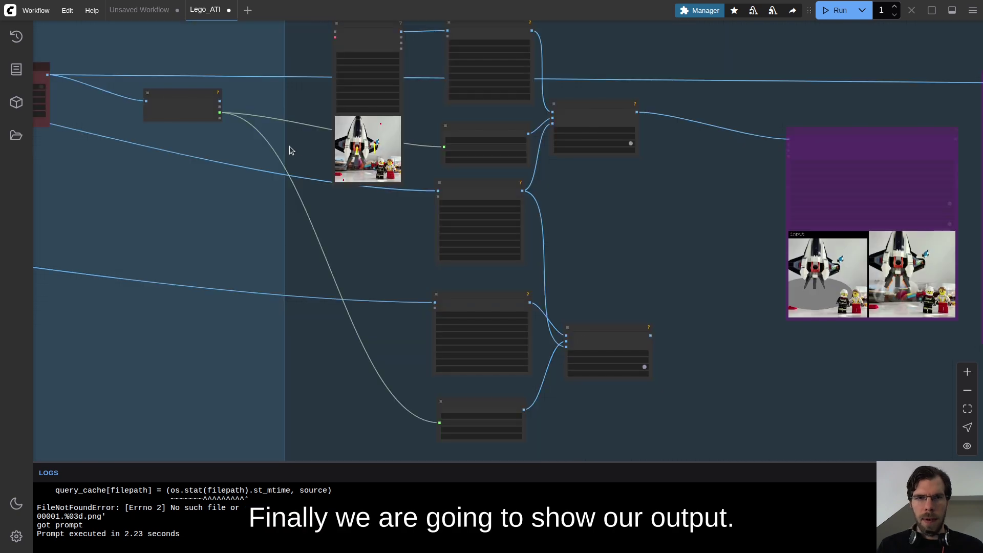
{"action": "scroll", "coordinate": [572, 275], "scroll_direction": "up", "scroll_amount": 4}
{"action": "scroll", "coordinate": [357, 193], "scroll_direction": "up", "scroll_amount": 3}
{"action": "scroll", "coordinate": [334, 185], "scroll_direction": "down", "scroll_amount": 6}
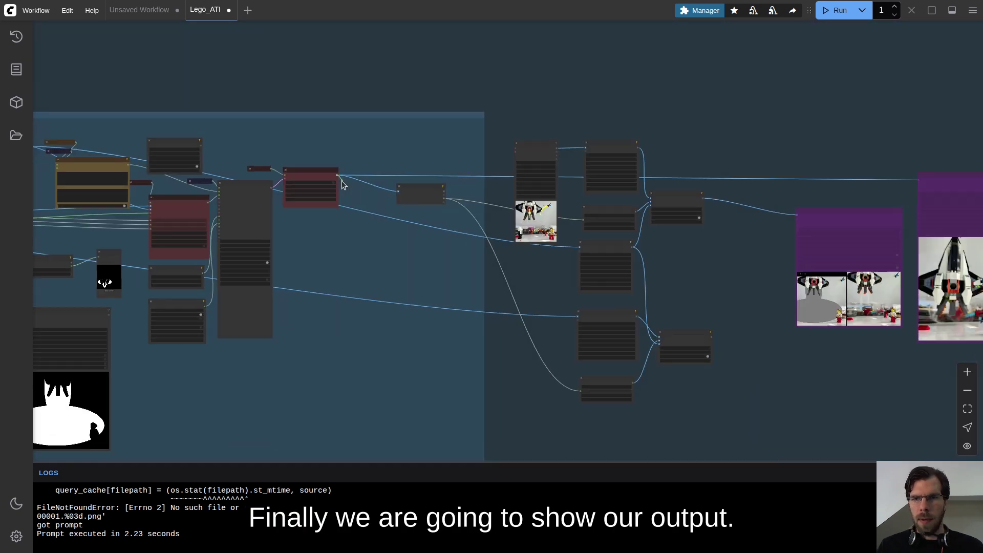
{"action": "scroll", "coordinate": [645, 325], "scroll_direction": "up", "scroll_amount": 4}
{"action": "scroll", "coordinate": [645, 325], "scroll_direction": "down", "scroll_amount": 5}
{"action": "scroll", "coordinate": [564, 128], "scroll_direction": "up", "scroll_amount": 4}
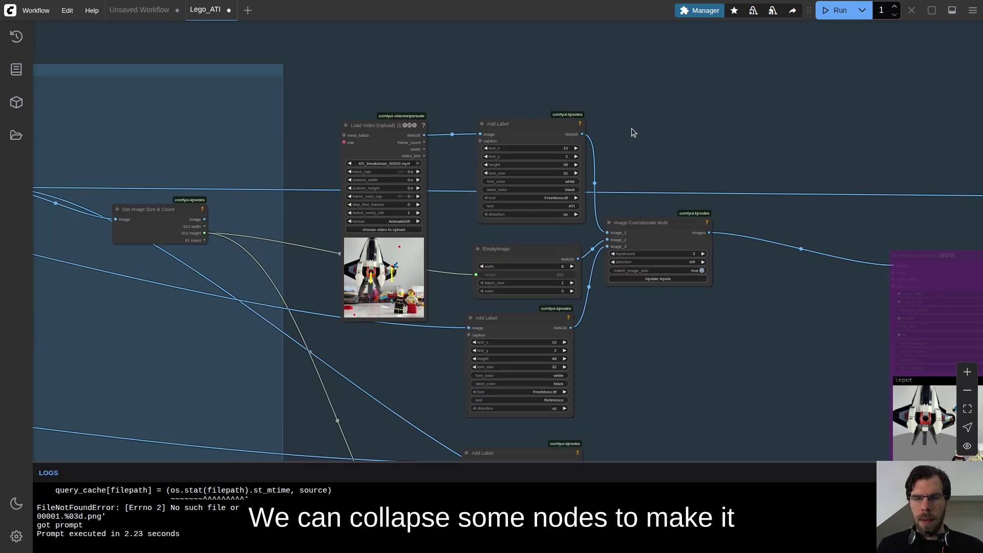
Collapse the ATI Add Label and upper EmptyImage beside the upper Image Concatenate Multi, and shift the Load Video node closer to them
{"action": "left_click", "coordinate": [507, 132]}
{"action": "right_click", "coordinate": [503, 123]}
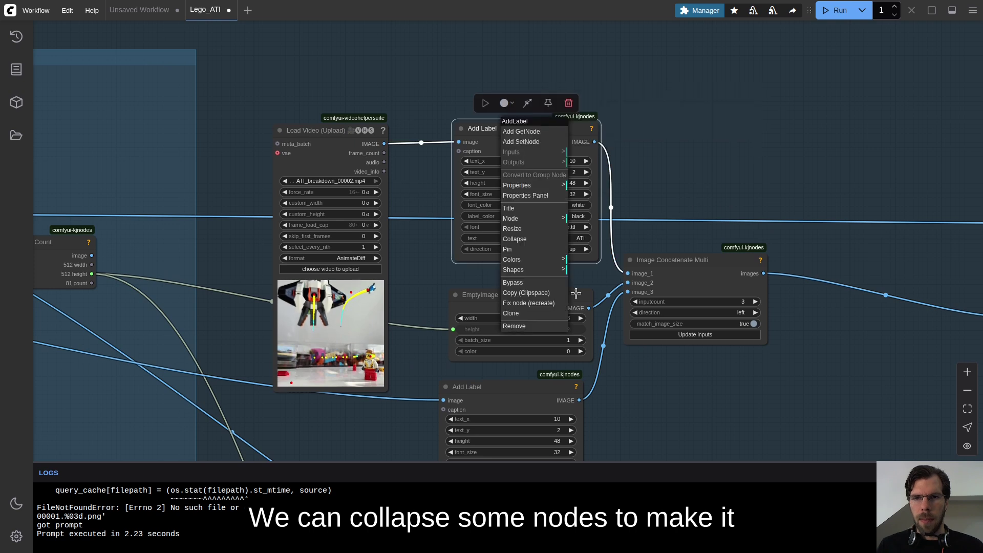
{"action": "left_click", "coordinate": [540, 239]}
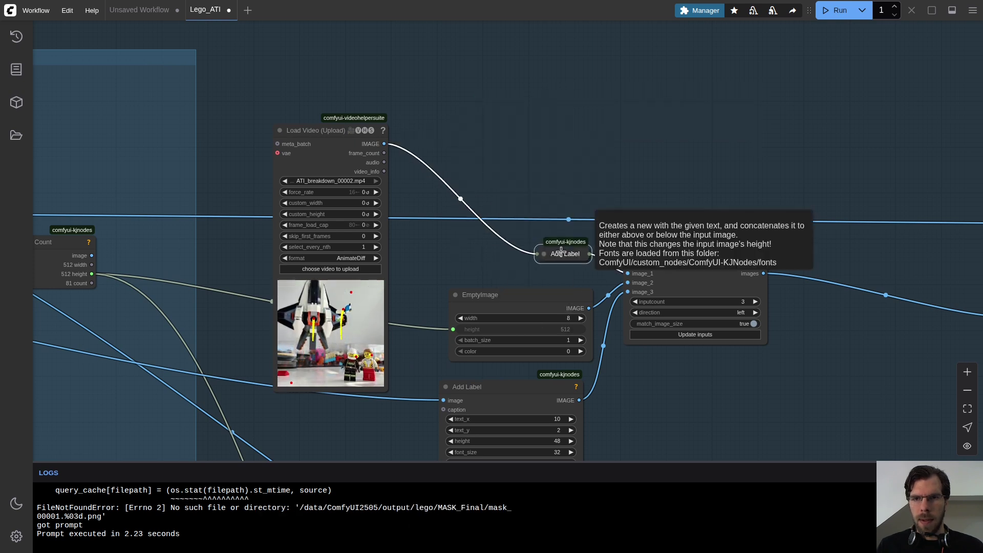
{"action": "right_click", "coordinate": [554, 288]}
{"action": "left_click", "coordinate": [581, 401]}
{"action": "left_click_drag", "start_coordinate": [476, 295], "coordinate": [552, 306]}
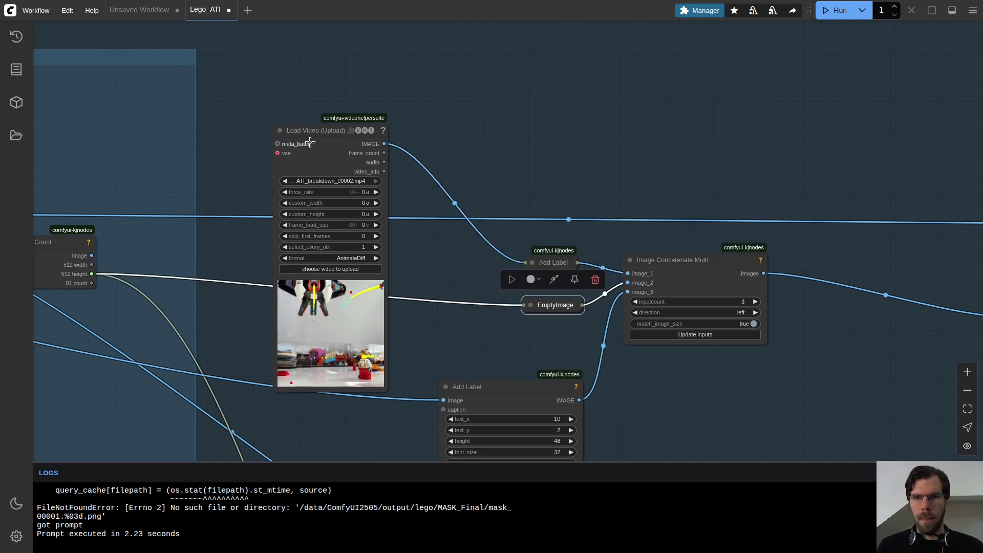
{"action": "left_click_drag", "start_coordinate": [328, 130], "coordinate": [391, 87]}
Collapse the Reference and Mask Add Label nodes and move each beside its Image Concatenate Multi
{"action": "left_click_drag", "start_coordinate": [675, 394], "coordinate": [650, 120]}
{"action": "right_click", "coordinate": [486, 114]}
{"action": "left_click", "coordinate": [505, 223]}
{"action": "left_click_drag", "start_coordinate": [426, 103], "coordinate": [503, 194]}
{"action": "left_click_drag", "start_coordinate": [584, 394], "coordinate": [561, 163]}
{"action": "right_click", "coordinate": [497, 184]}
{"action": "left_click", "coordinate": [513, 292]}
{"action": "left_click_drag", "start_coordinate": [403, 184], "coordinate": [498, 189]}
Collapse the lower EmptyImage and align the lower Image Concatenate Multi beneath the upper one
{"action": "right_click", "coordinate": [464, 322]}
{"action": "left_click_drag", "start_coordinate": [453, 363], "coordinate": [495, 221]}
{"action": "left_click", "coordinate": [482, 430]}
{"action": "left_click_drag", "start_coordinate": [671, 237], "coordinate": [643, 122]}
{"action": "scroll", "coordinate": [724, 146], "scroll_direction": "down", "scroll_amount": 5}
{"action": "left_click_drag", "start_coordinate": [723, 146], "coordinate": [634, 257]}
{"action": "scroll", "coordinate": [523, 256], "scroll_direction": "up", "scroll_amount": 6}
Set the direction of both Image Concatenate Multi nodes to right
{"action": "left_click_drag", "start_coordinate": [655, 171], "coordinate": [577, 204]}
{"action": "scroll", "coordinate": [586, 196], "scroll_direction": "up", "scroll_amount": 1}
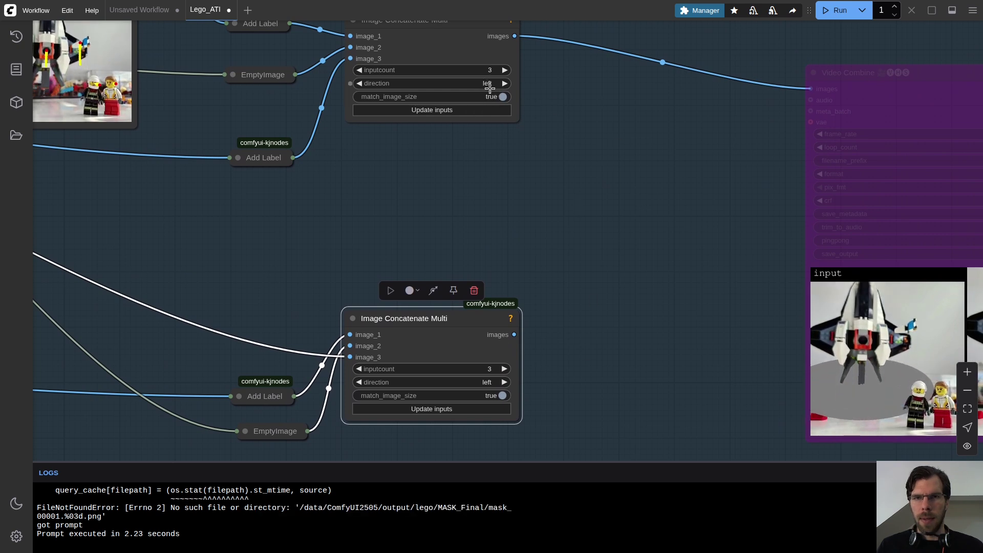
{"action": "left_click", "coordinate": [500, 384]}
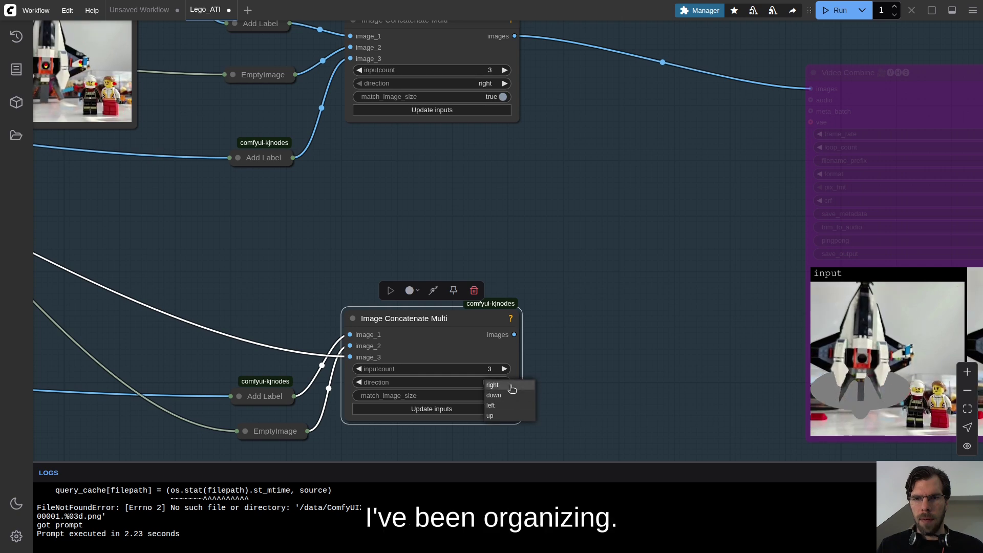
Add an Image Concatenate node with the upper Image Concatenate Multi feeding image1 and the lower one feeding image2
{"action": "left_click_drag", "start_coordinate": [619, 100], "coordinate": [573, 154]}
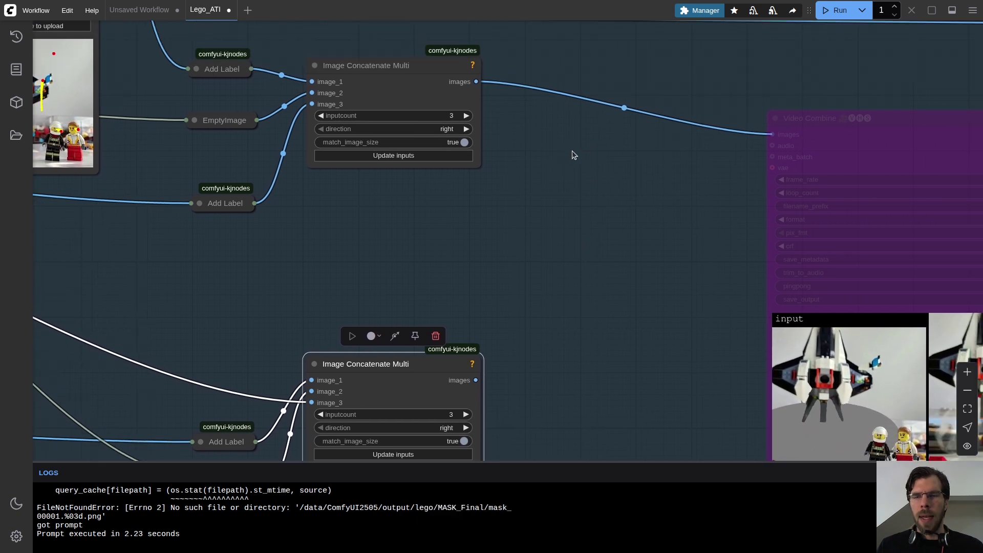
{"action": "double_click", "coordinate": [553, 214]}
{"action": "type", "text": "image conc"}
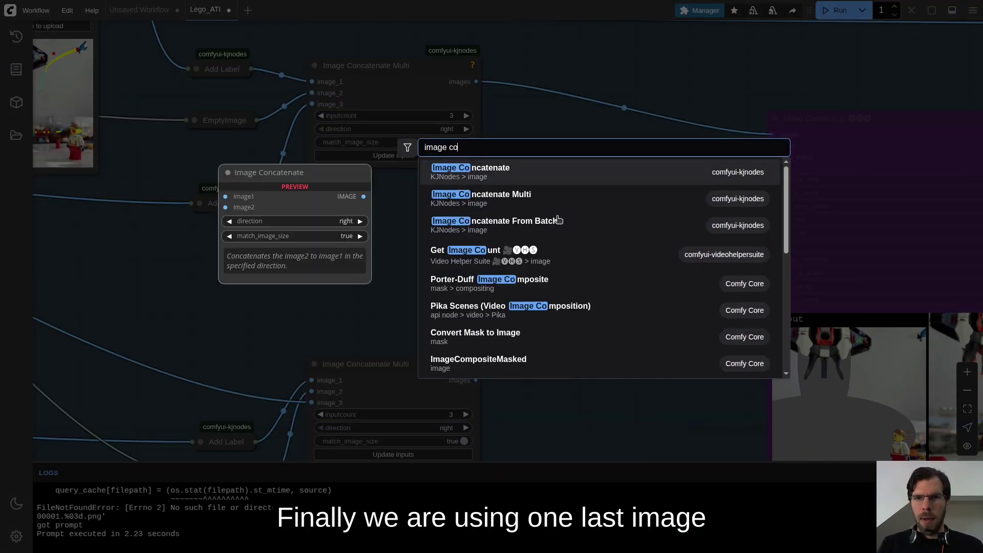
{"action": "left_click", "coordinate": [507, 172]}
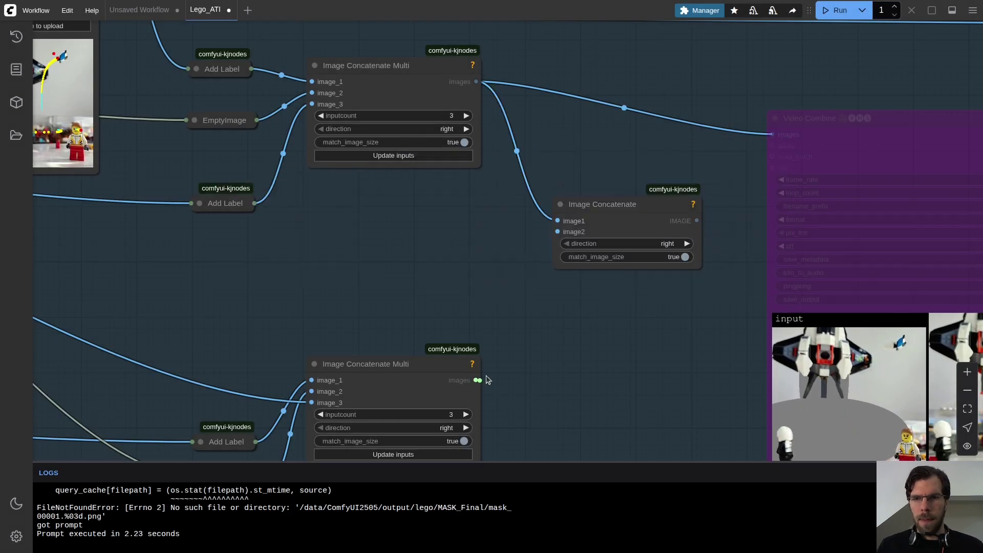
{"action": "left_click_drag", "start_coordinate": [477, 382], "coordinate": [558, 237]}
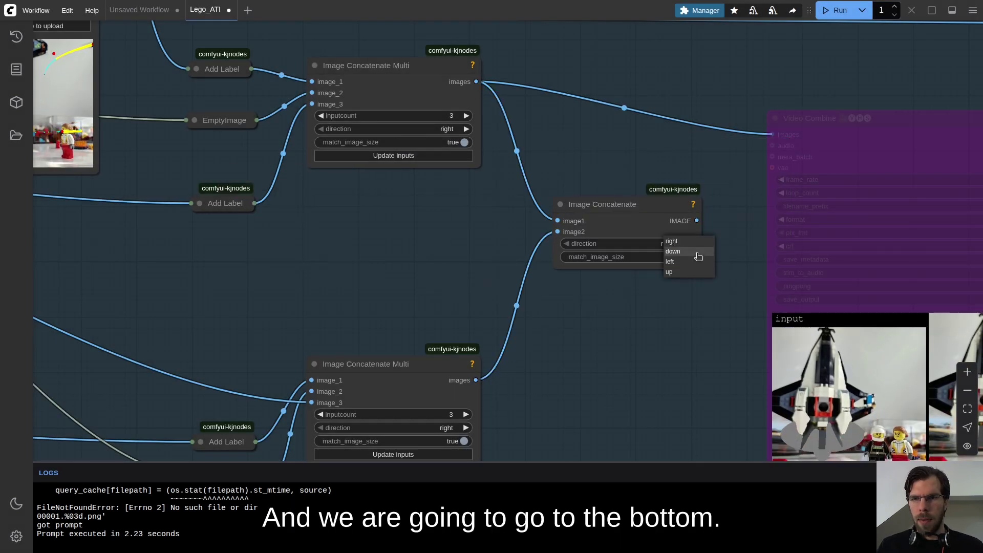
Set the Image Concatenate direction to down and connect its IMAGE output to the breakdown Video Combine's images input
{"action": "left_click_drag", "start_coordinate": [630, 210], "coordinate": [625, 212]}
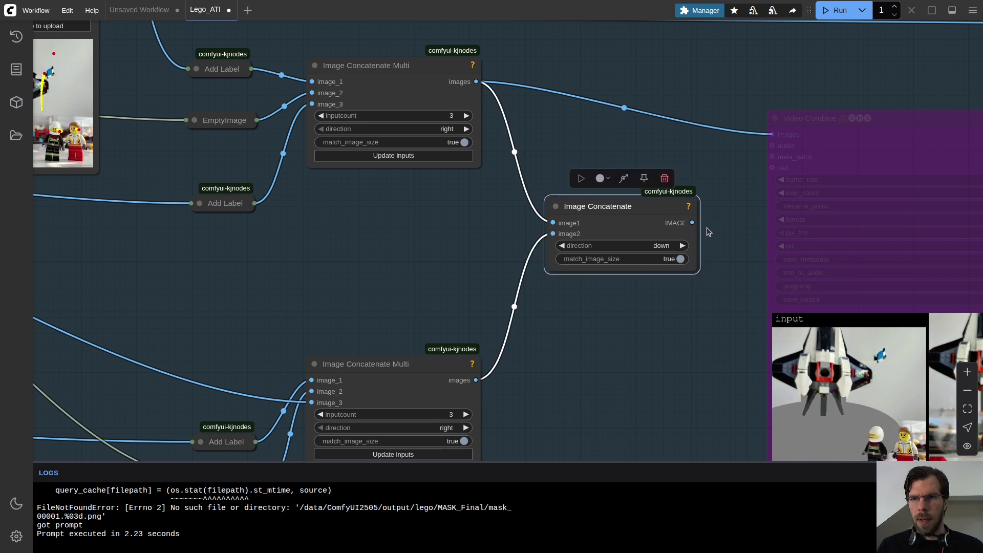
{"action": "left_click_drag", "start_coordinate": [695, 222], "coordinate": [776, 135]}
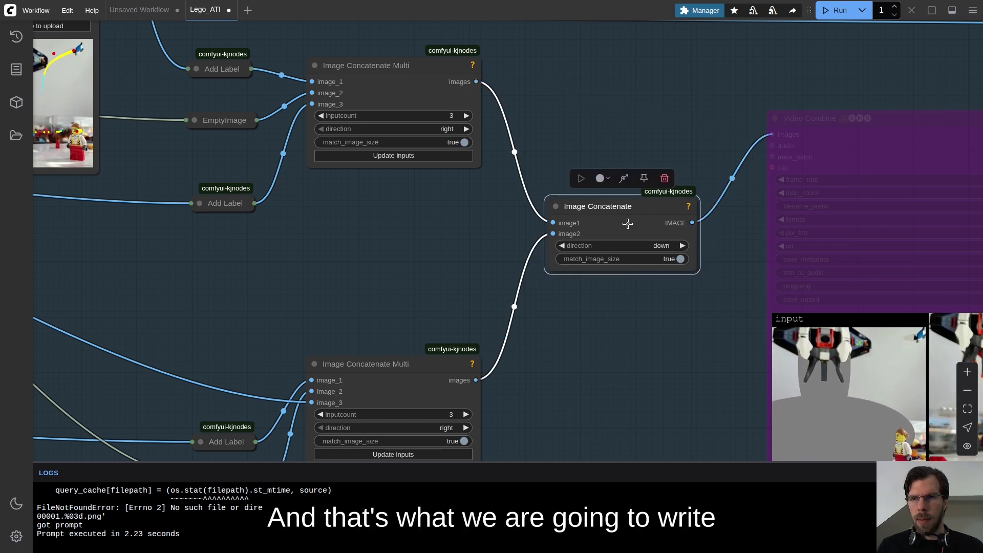
Move the Image Concatenate and breakdown Video Combine nodes lower to tidy the layout, and save the workflow
{"action": "left_click_drag", "start_coordinate": [621, 218], "coordinate": [629, 250]}
{"action": "scroll", "coordinate": [490, 261], "scroll_direction": "down", "scroll_amount": 6}
{"action": "scroll", "coordinate": [499, 303], "scroll_direction": "down", "scroll_amount": 5}
{"action": "left_click", "coordinate": [632, 242]}
{"action": "left_click_drag", "start_coordinate": [392, 276], "coordinate": [453, 199]}
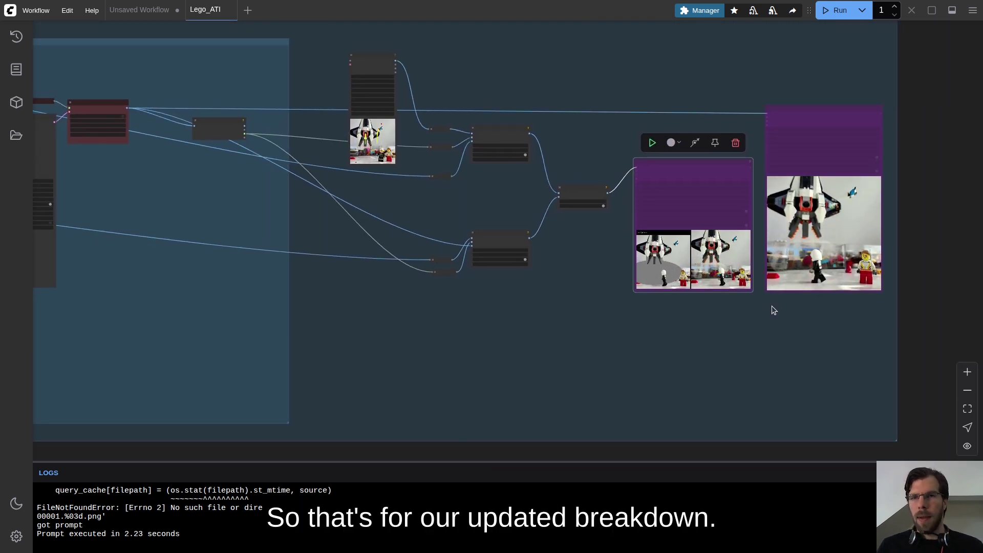
Move the collapsed Mask Add Label and lower EmptyImage nodes up so they sit above the lower Image Concatenate Multi
{"action": "scroll", "coordinate": [417, 268], "scroll_direction": "up", "scroll_amount": 4}
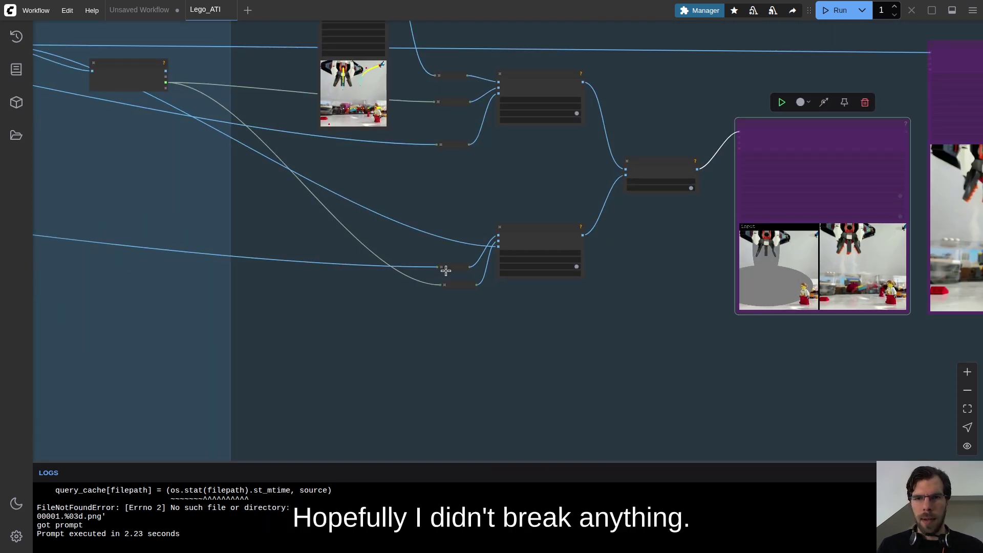
{"action": "scroll", "coordinate": [453, 265], "scroll_direction": "up", "scroll_amount": 5}
{"action": "left_click_drag", "start_coordinate": [455, 268], "coordinate": [464, 82]}
{"action": "left_click_drag", "start_coordinate": [469, 314], "coordinate": [465, 156]}
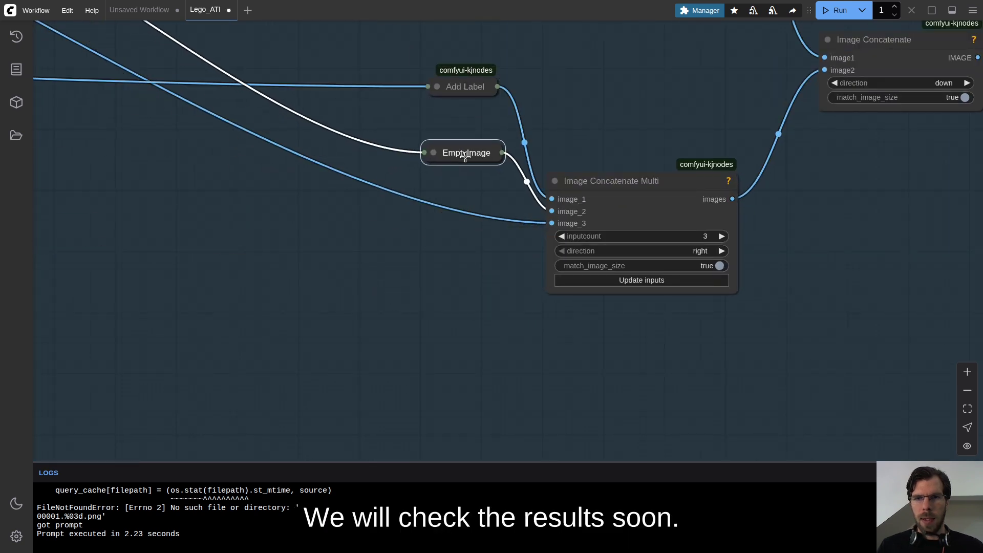
Reword the positive prompt after "launches" to "from a white table, with large high-speed orange and yellow flames bursting from its thrusters"
{"action": "scroll", "coordinate": [510, 267], "scroll_direction": "down", "scroll_amount": 5}
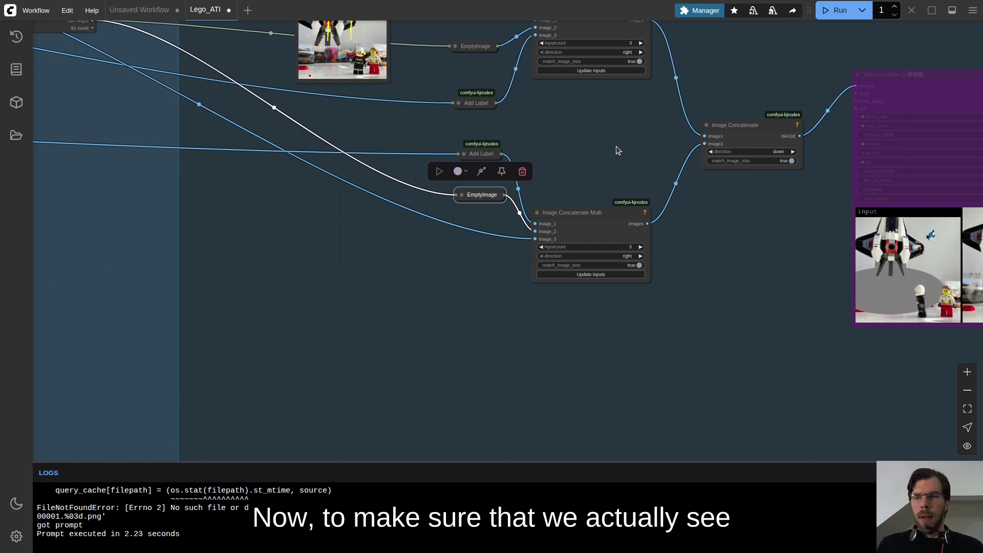
{"action": "left_click_drag", "start_coordinate": [759, 271], "coordinate": [517, 254]}
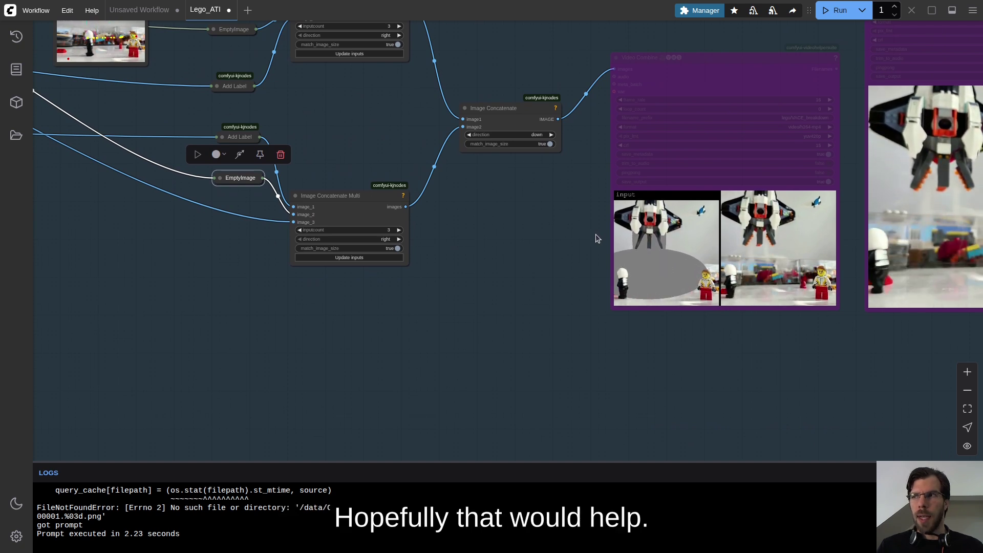
{"action": "left_click_drag", "start_coordinate": [198, 290], "coordinate": [718, 373]}
{"action": "scroll", "coordinate": [715, 366], "scroll_direction": "down", "scroll_amount": 10}
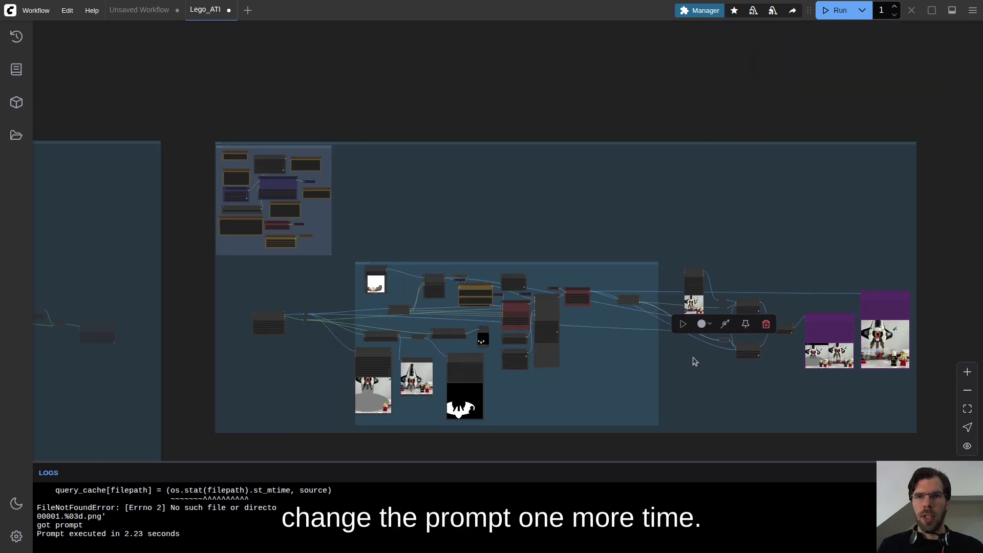
{"action": "scroll", "coordinate": [491, 314], "scroll_direction": "up", "scroll_amount": 10}
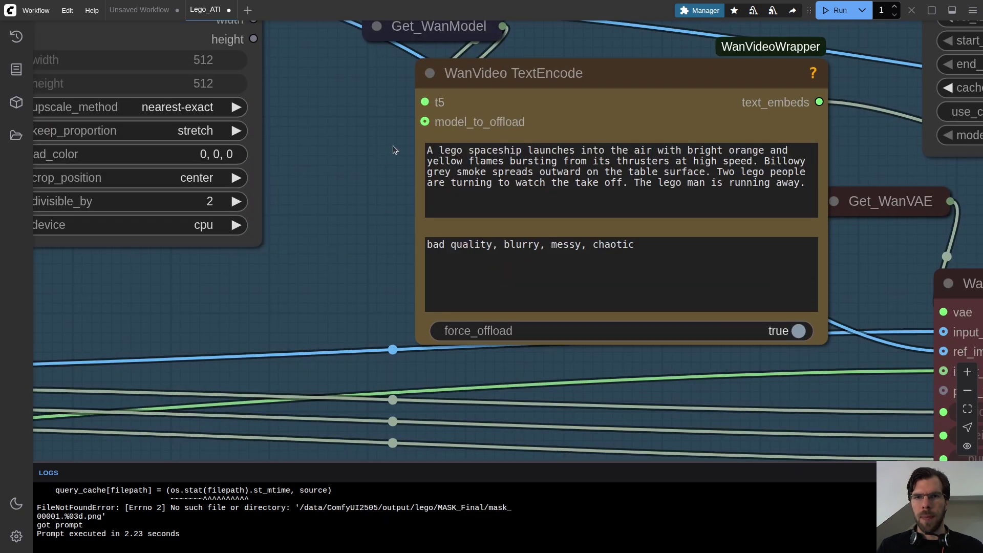
{"action": "left_click_drag", "start_coordinate": [392, 145], "coordinate": [238, 199]}
{"action": "scroll", "coordinate": [353, 189], "scroll_direction": "up", "scroll_amount": 2}
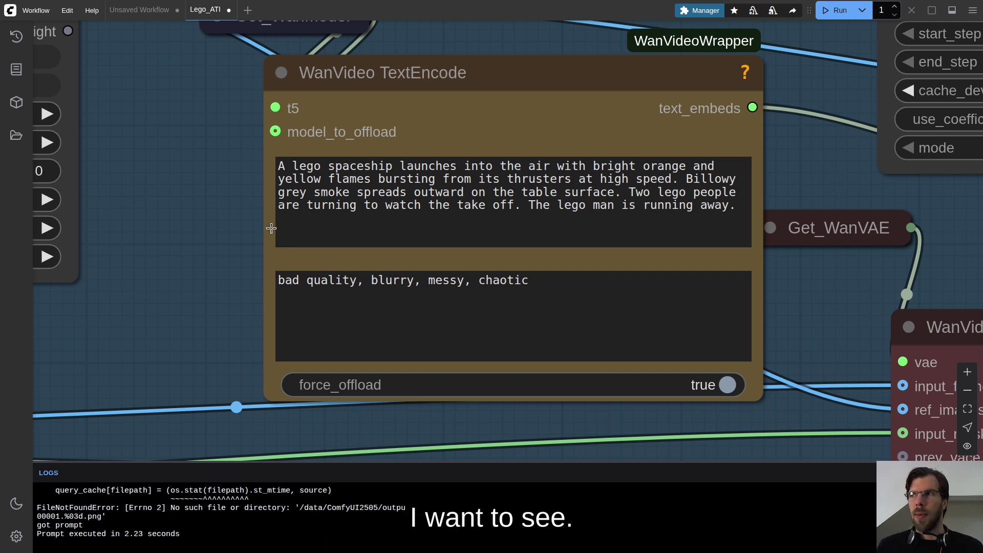
{"action": "left_click_drag", "start_coordinate": [464, 166], "coordinate": [673, 178]}
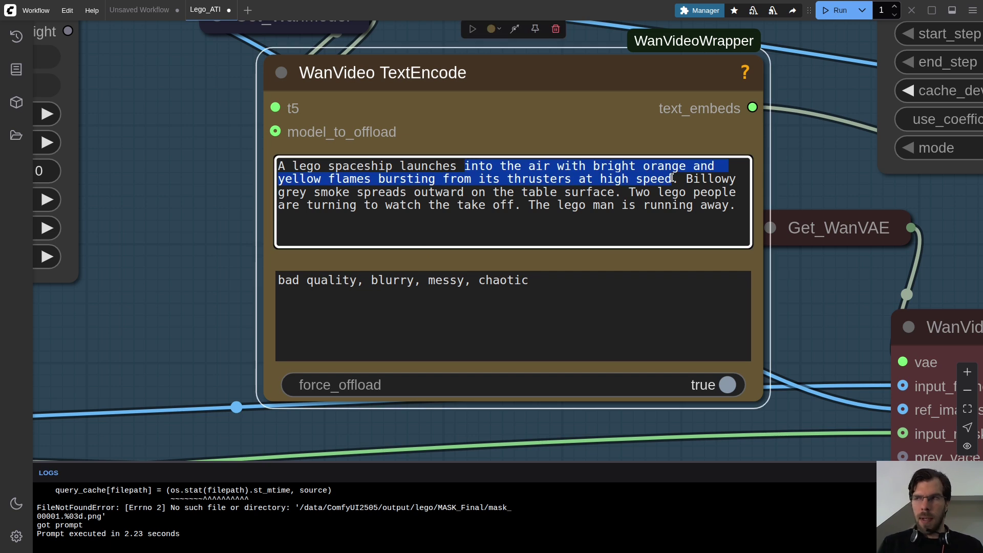
{"action": "type", "text": "from a white"}
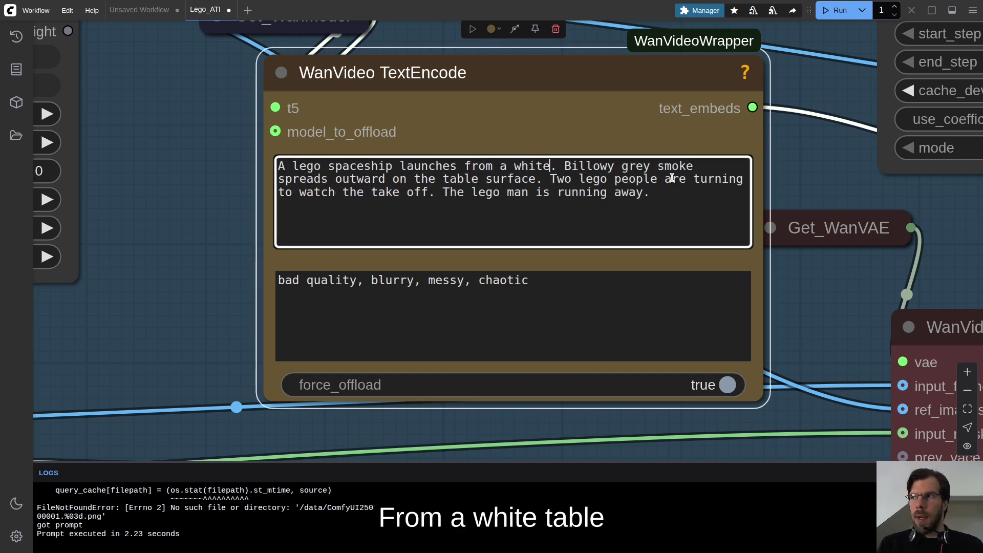
{"action": "type", "text": " table, with large high-spe"}
{"action": "key", "text": "BackSpace"}
{"action": "type", "text": "peed orange and "}
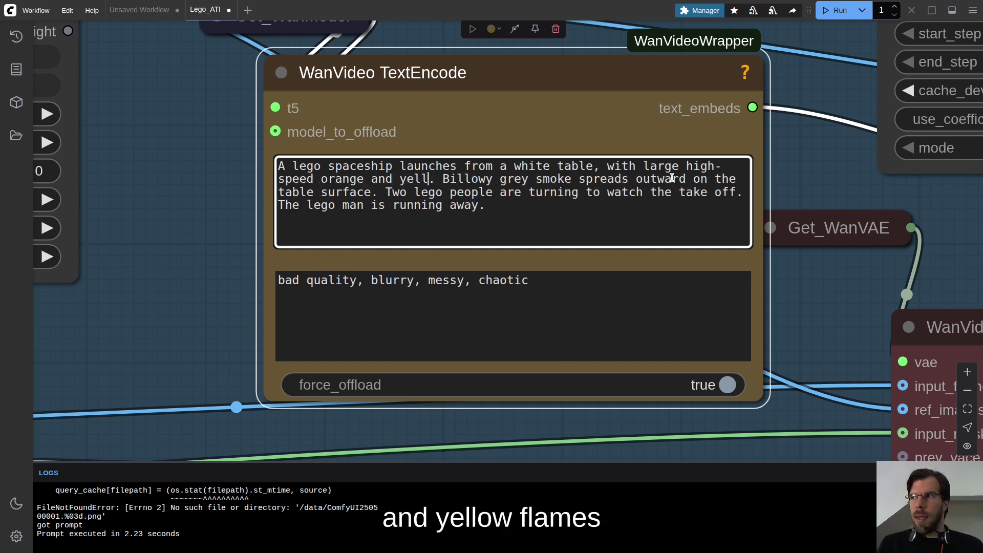
{"action": "type", "text": "yellow flames"}
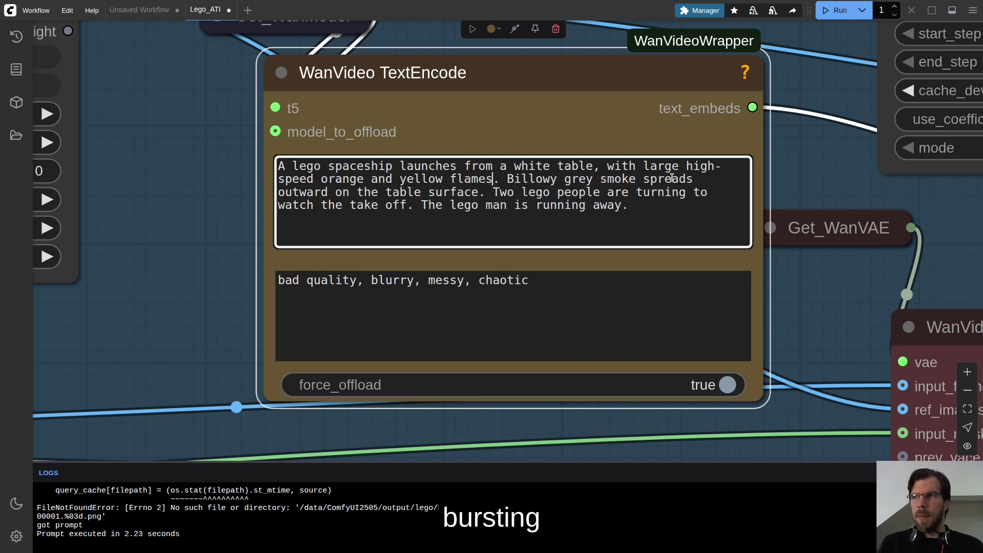
{"action": "type", "text": " burst"}
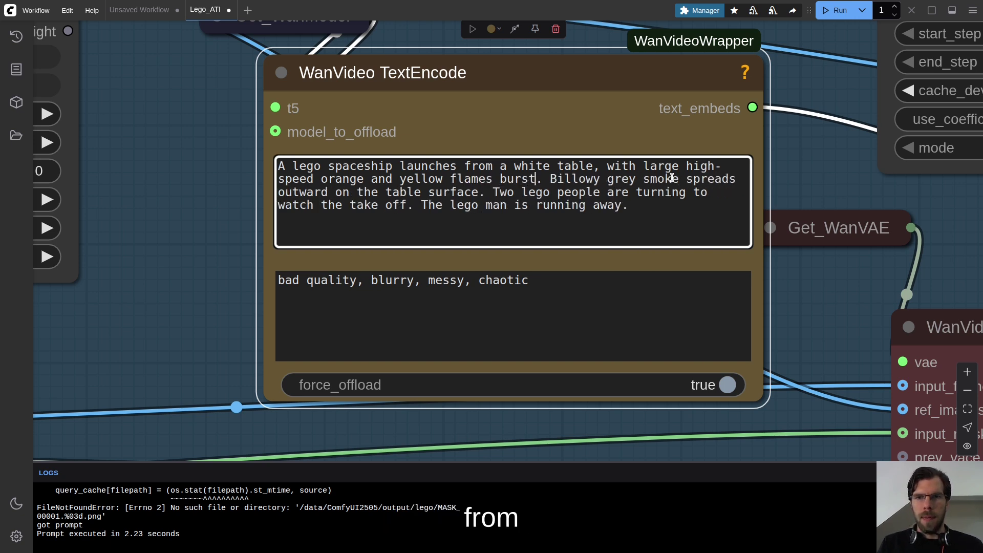
{"action": "type", "text": "ing from i"}
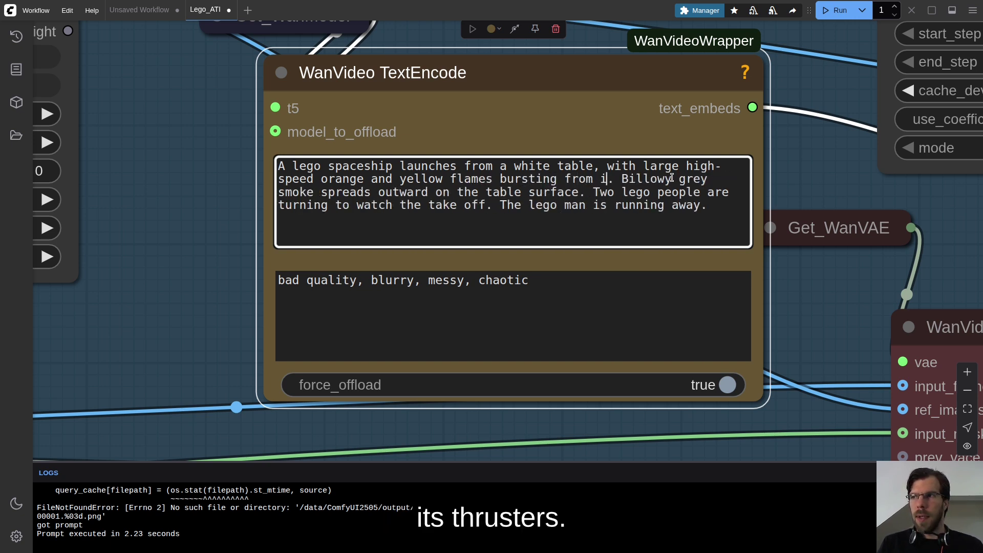
{"action": "type", "text": "ts thrusters"}
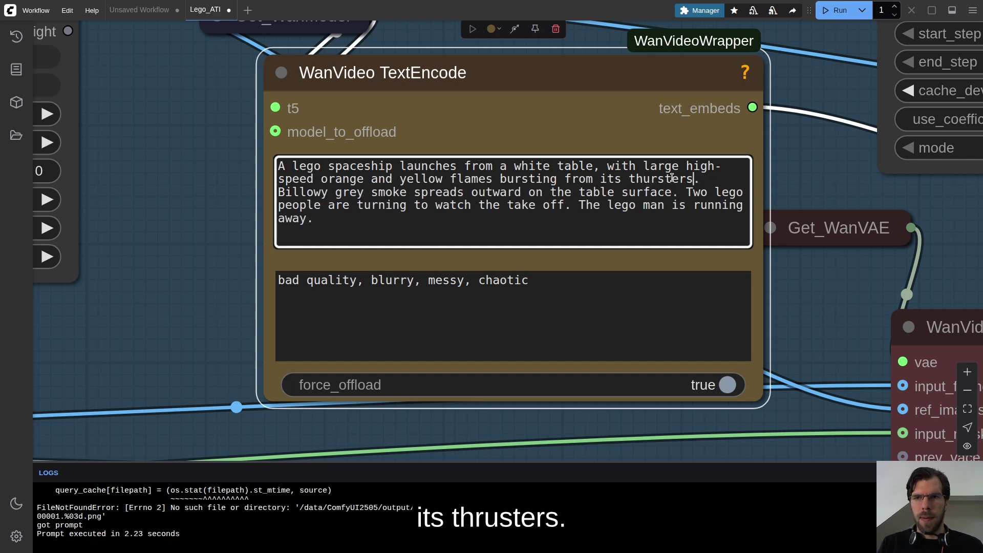
Set the WanVideo Sampler steps to 15 and save the workflow
{"action": "scroll", "coordinate": [807, 152], "scroll_direction": "down", "scroll_amount": 5}
{"action": "scroll", "coordinate": [707, 213], "scroll_direction": "right", "scroll_amount": 10}
{"action": "left_click_drag", "start_coordinate": [885, 316], "coordinate": [609, 203]}
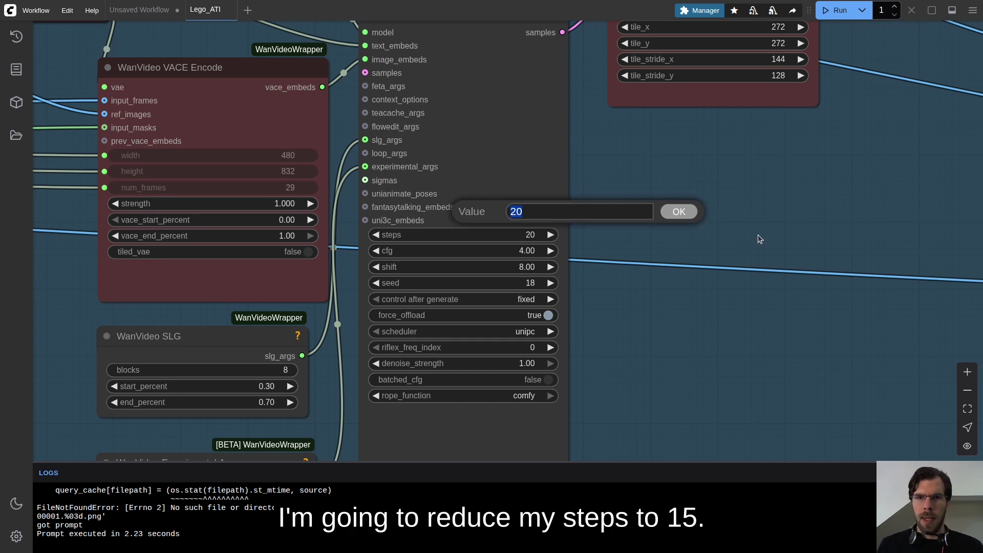
{"action": "type", "text": "15"}
{"action": "key", "text": "Return"}
{"action": "scroll", "coordinate": [758, 235], "scroll_direction": "down", "scroll_amount": 3}
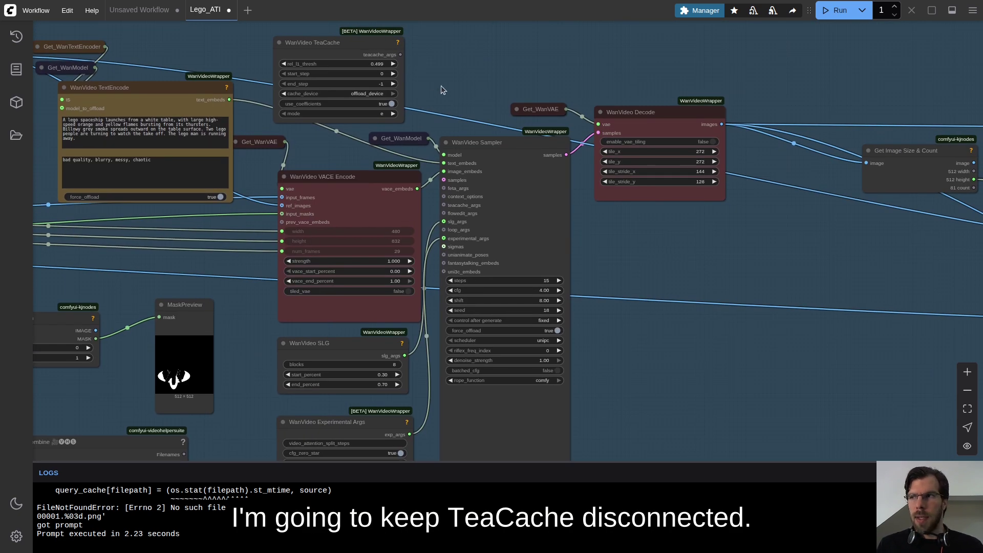
{"action": "left_click_drag", "start_coordinate": [753, 242], "coordinate": [388, 191]}
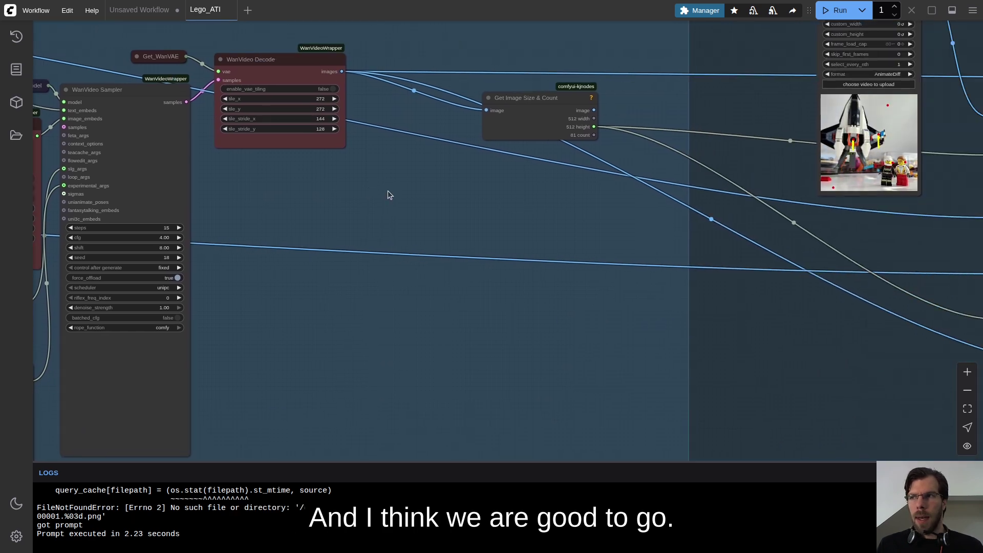
Re-enable the bypassed VACE and VACE_breakdown Video Combine nodes and run the workflow
{"action": "scroll", "coordinate": [388, 190], "scroll_direction": "down", "scroll_amount": 3}
{"action": "scroll", "coordinate": [347, 220], "scroll_direction": "down", "scroll_amount": 5}
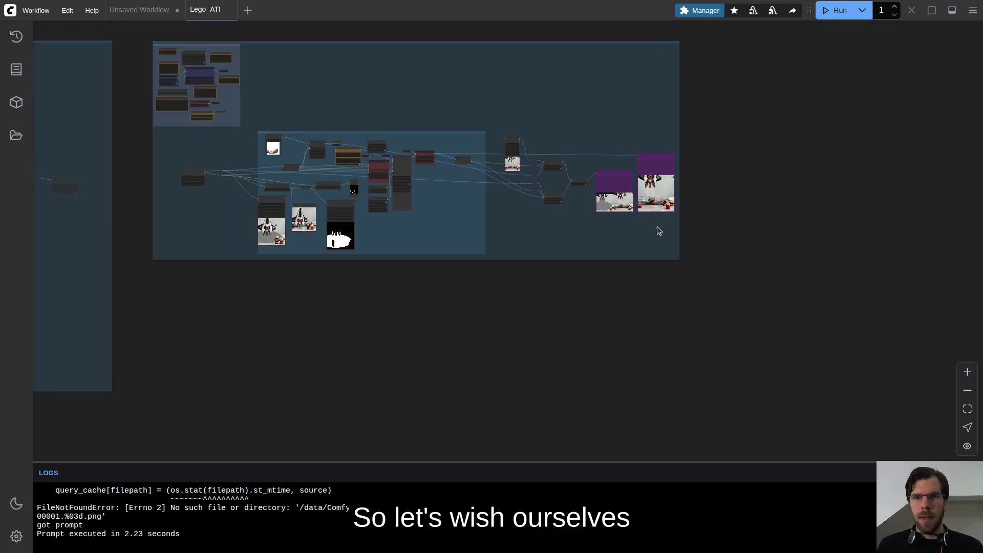
{"action": "left_click_drag", "start_coordinate": [660, 231], "coordinate": [845, 226]}
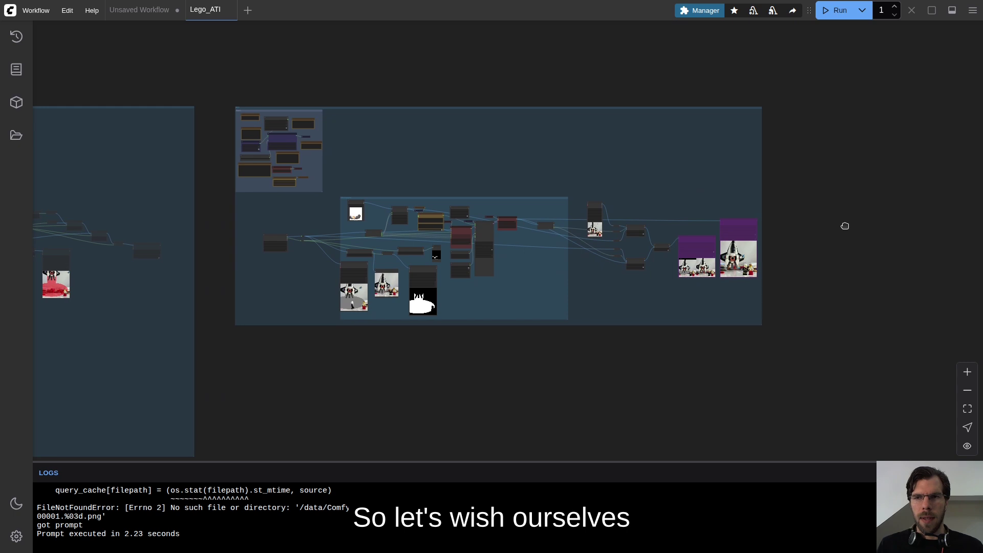
{"action": "scroll", "coordinate": [802, 234], "scroll_direction": "up", "scroll_amount": 5}
{"action": "left_click", "coordinate": [571, 247]}
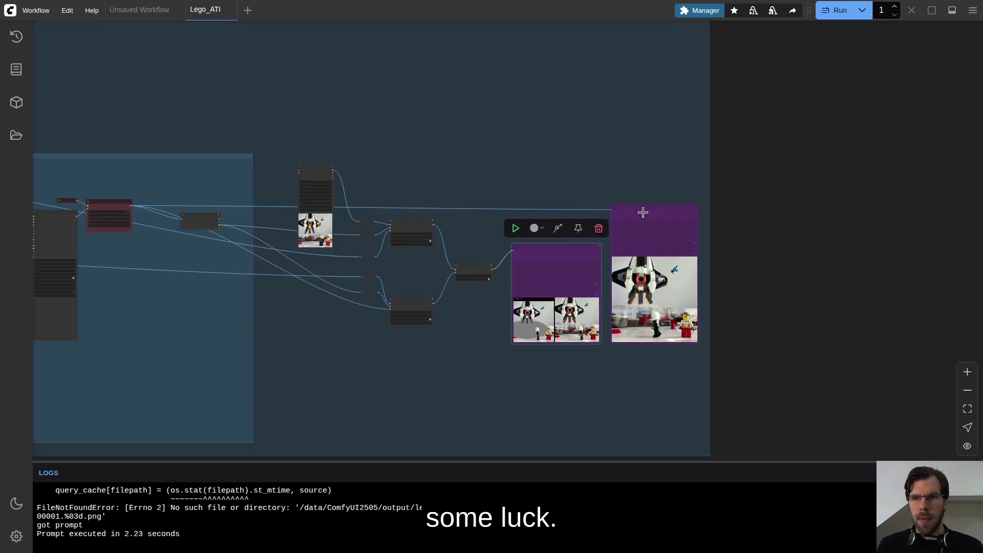
{"action": "left_click", "coordinate": [640, 212], "text": "shift"}
{"action": "key", "text": "ctrl+b"}
{"action": "left_click", "coordinate": [752, 287]}
{"action": "scroll", "coordinate": [753, 293], "scroll_direction": "down", "scroll_amount": 8}
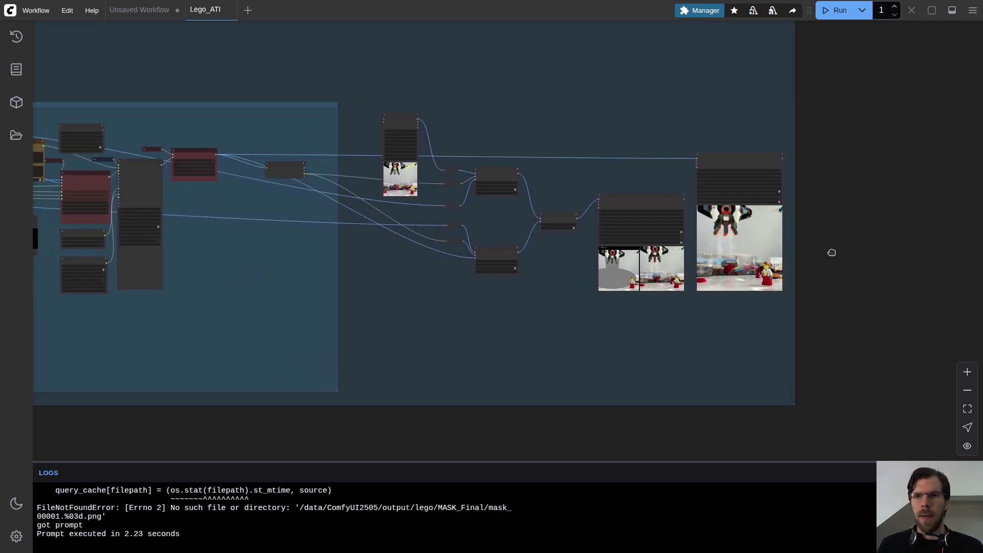
{"action": "left_click", "coordinate": [835, 11]}
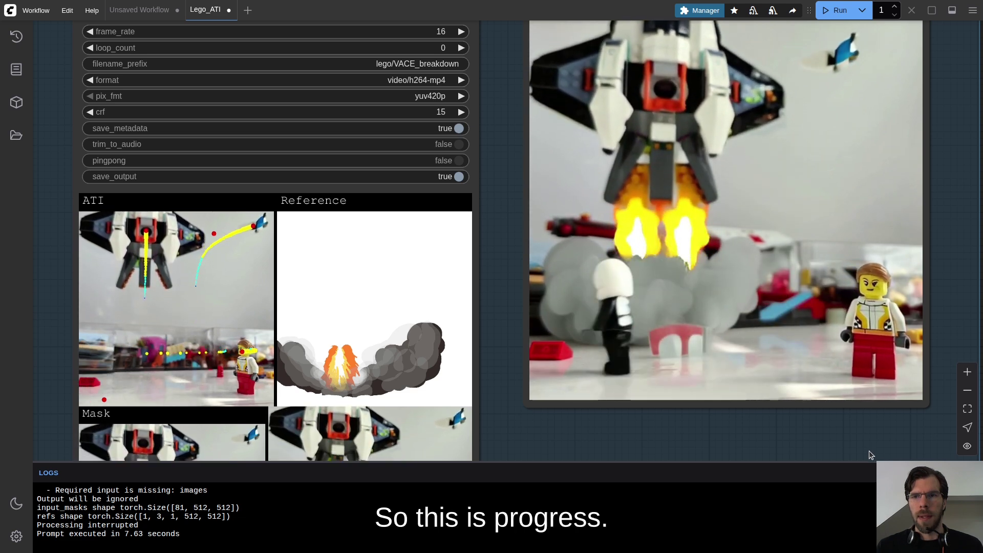
Set the WanVideo VACE Encode strength to 1.5 and run the workflow again
{"action": "scroll", "coordinate": [827, 441], "scroll_direction": "down", "scroll_amount": 1}
{"action": "scroll", "coordinate": [825, 441], "scroll_direction": "down", "scroll_amount": 3}
{"action": "left_click_drag", "start_coordinate": [825, 439], "coordinate": [770, 362]}
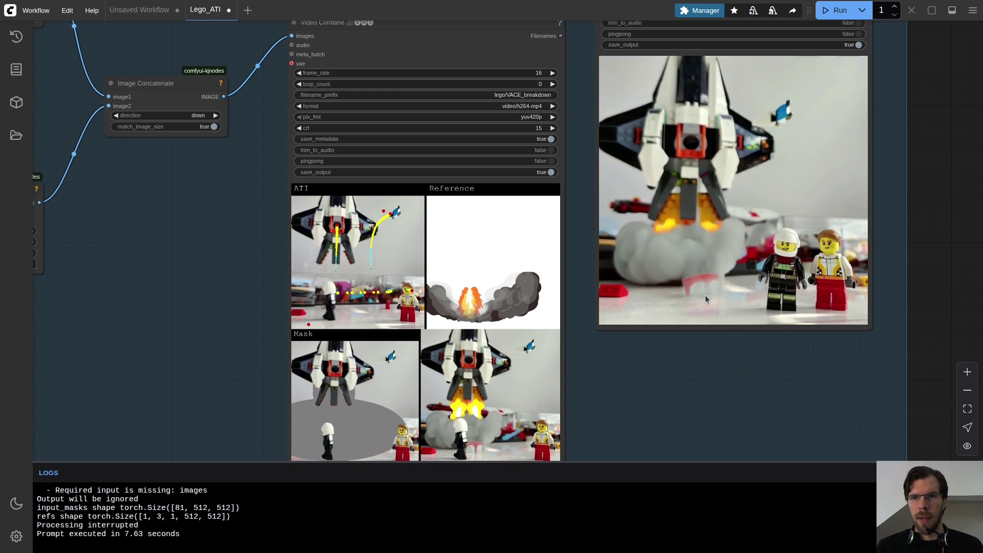
{"action": "scroll", "coordinate": [823, 306], "scroll_direction": "down", "scroll_amount": 5}
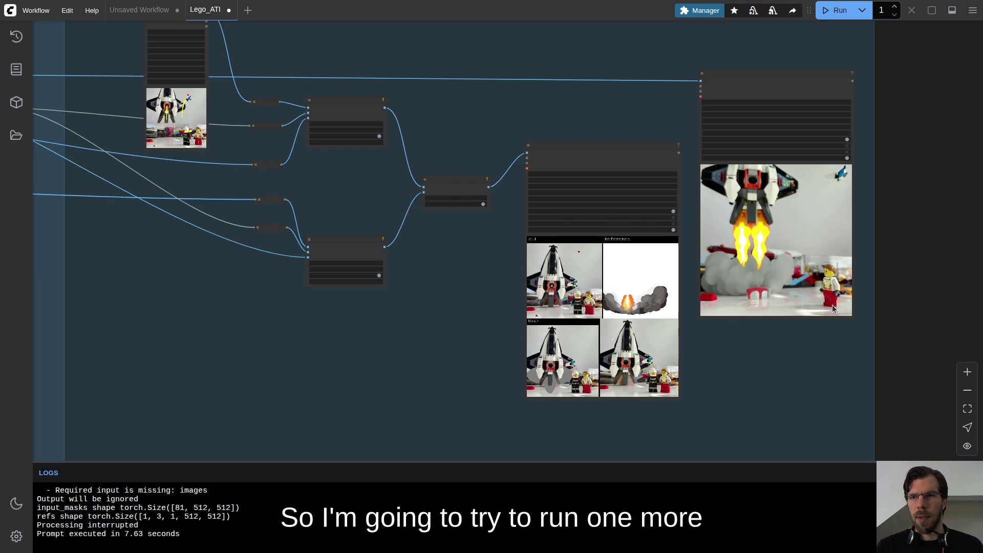
{"action": "scroll", "coordinate": [433, 331], "scroll_direction": "down", "scroll_amount": 4}
{"action": "left_click_drag", "start_coordinate": [64, 346], "coordinate": [422, 306]}
{"action": "scroll", "coordinate": [559, 261], "scroll_direction": "up", "scroll_amount": 15}
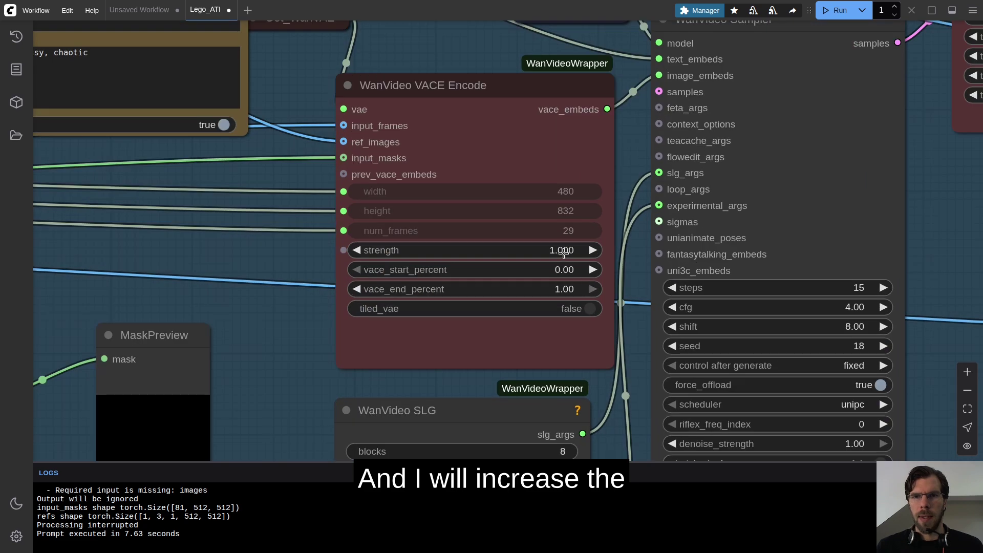
{"action": "left_click", "coordinate": [564, 250]}
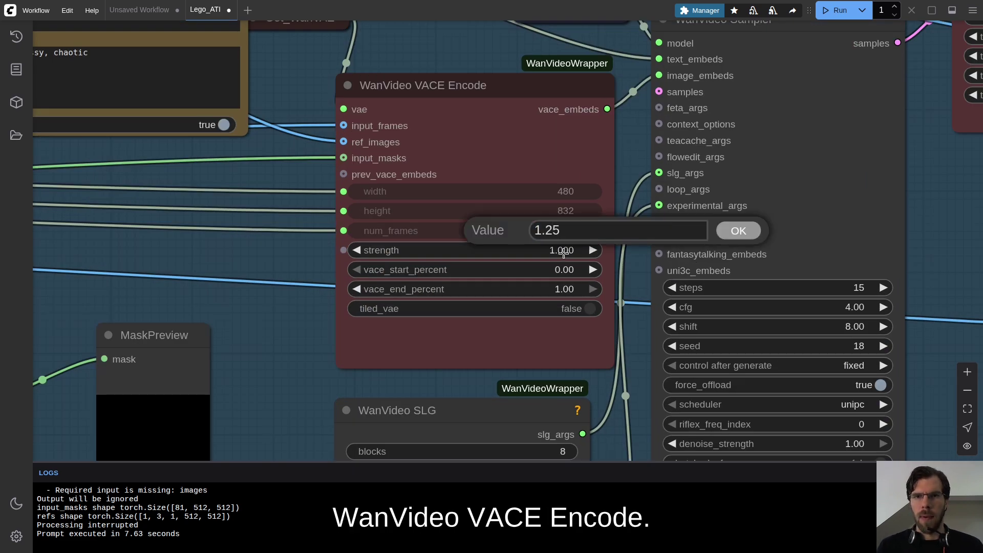
{"action": "type", "text": "1.5"}
{"action": "key", "text": "Return"}
{"action": "scroll", "coordinate": [250, 200], "scroll_direction": "down", "scroll_amount": 14}
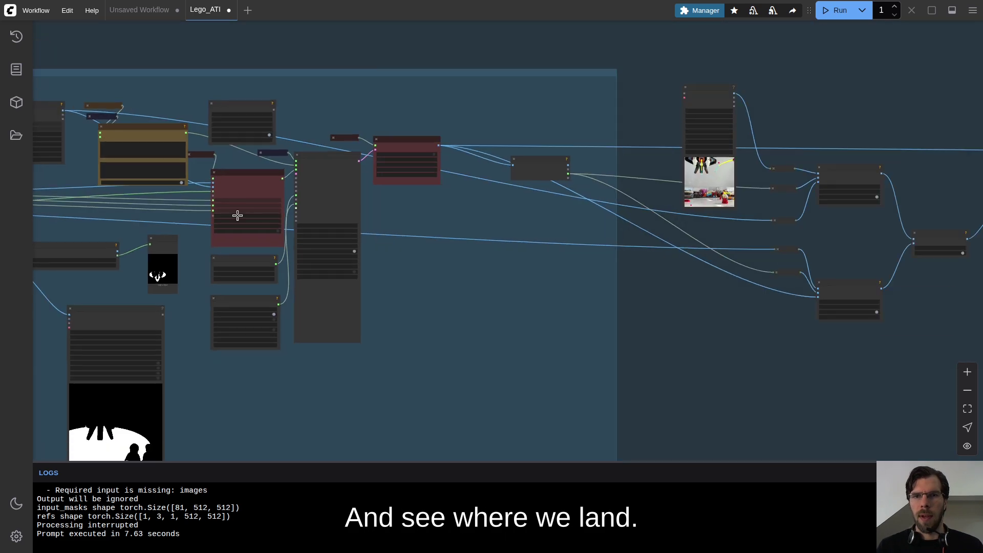
{"action": "left_click_drag", "start_coordinate": [645, 306], "coordinate": [300, 263]}
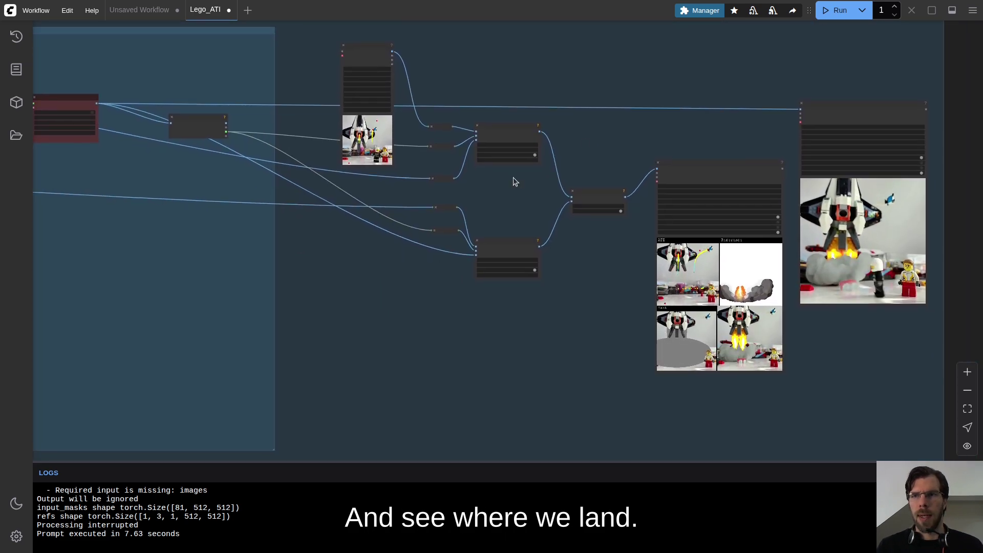
{"action": "left_click", "coordinate": [838, 11]}
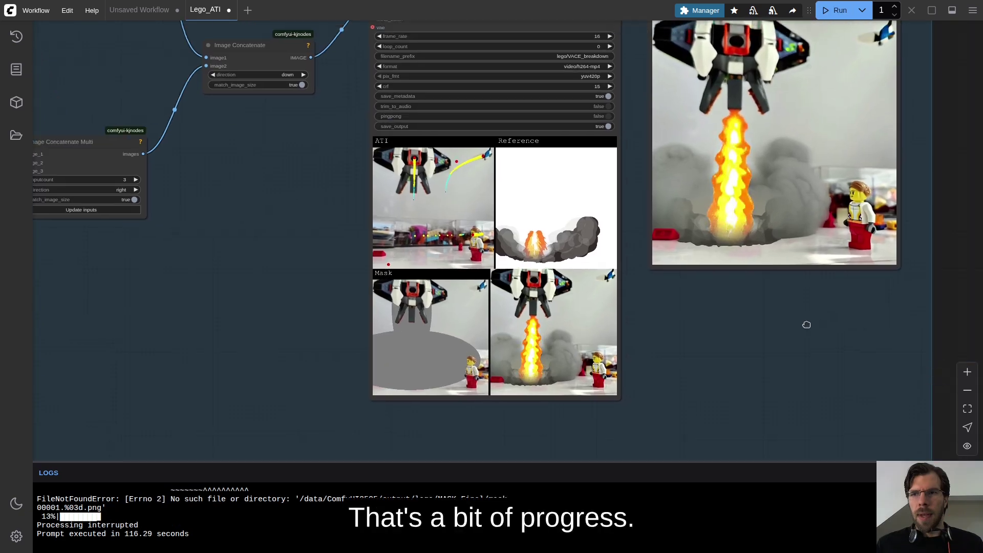
Examine the flames, smoke and grain in the new VACE result against the reference image in the breakdown video
{"action": "scroll", "coordinate": [656, 378], "scroll_direction": "up", "scroll_amount": 8}
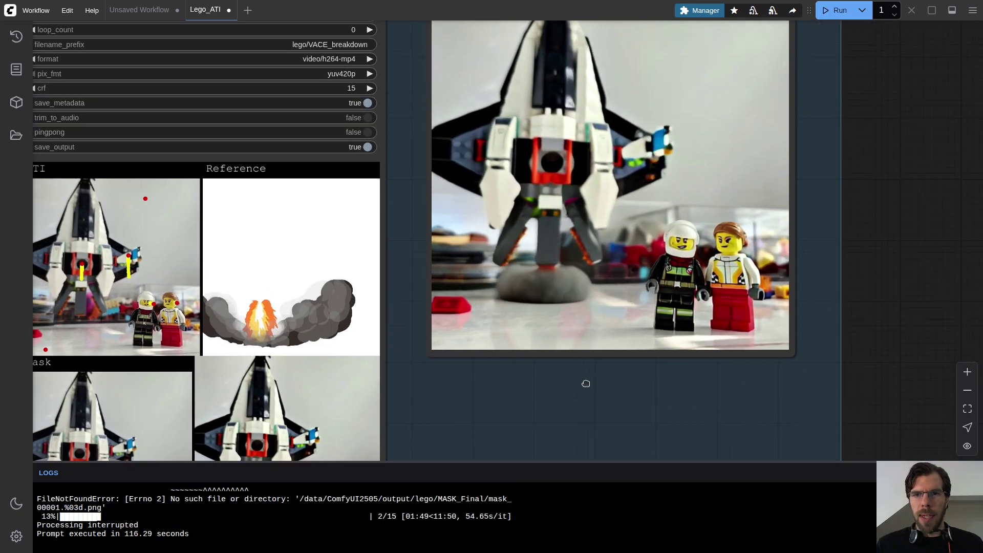
{"action": "scroll", "coordinate": [567, 315], "scroll_direction": "up", "scroll_amount": 5}
{"action": "scroll", "coordinate": [656, 316], "scroll_direction": "down", "scroll_amount": 6}
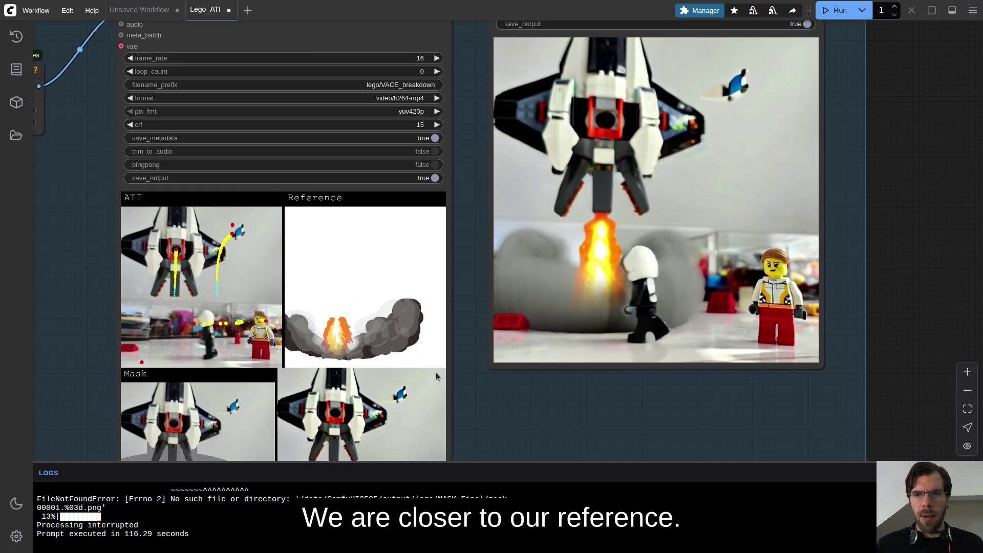
{"action": "scroll", "coordinate": [680, 314], "scroll_direction": "left", "scroll_amount": 3}
{"action": "scroll", "coordinate": [725, 233], "scroll_direction": "up", "scroll_amount": 4}
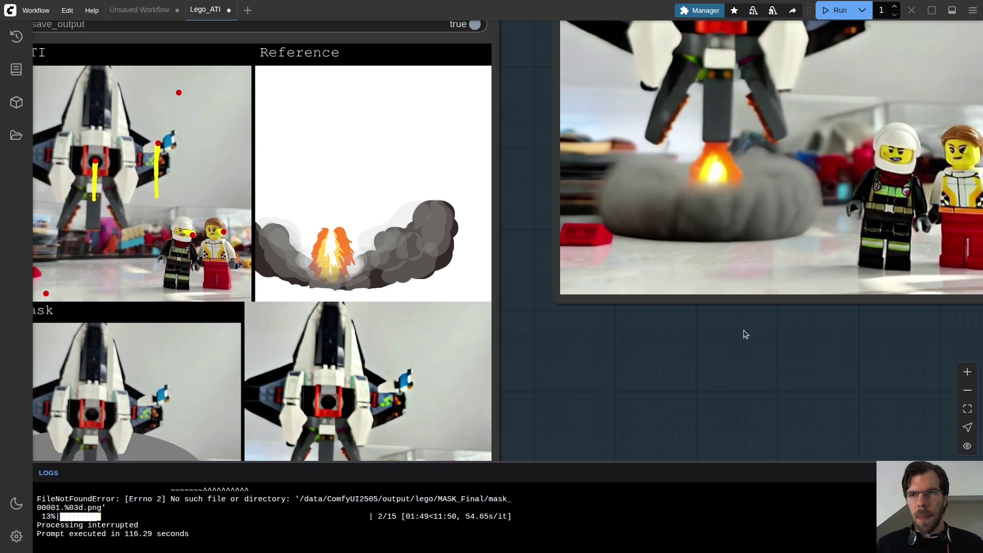
{"action": "scroll", "coordinate": [717, 333], "scroll_direction": "up", "scroll_amount": 6}
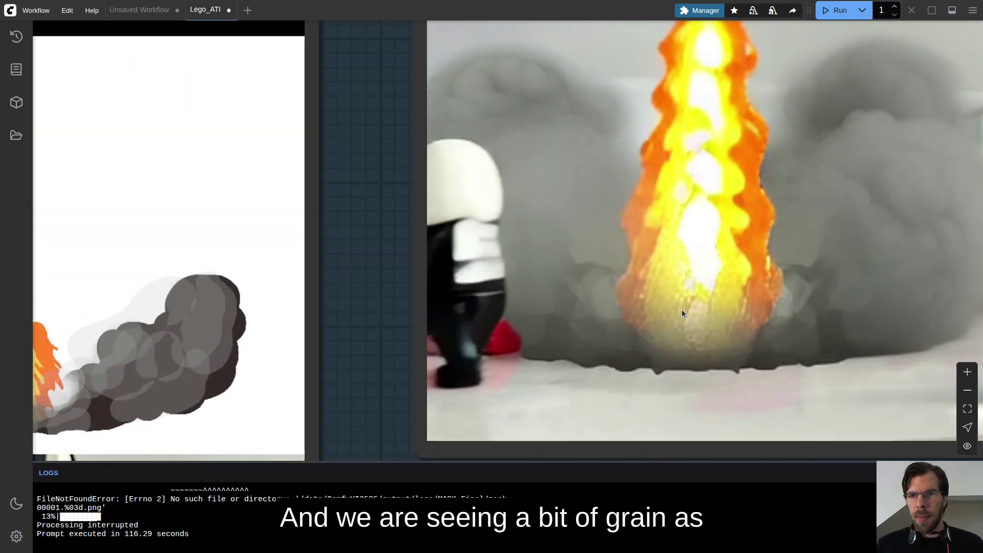
{"action": "scroll", "coordinate": [678, 309], "scroll_direction": "down", "scroll_amount": 6}
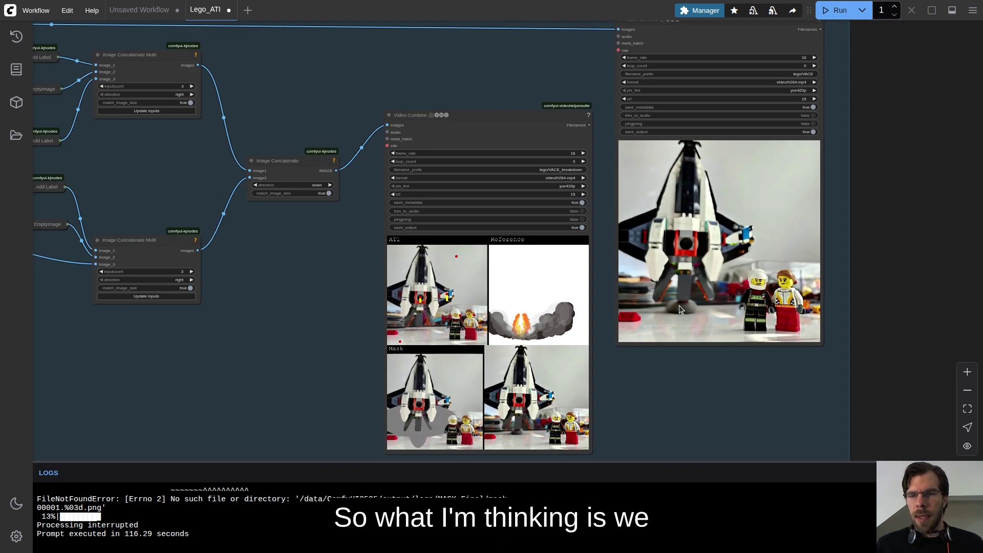
{"action": "scroll", "coordinate": [678, 307], "scroll_direction": "up", "scroll_amount": 5}
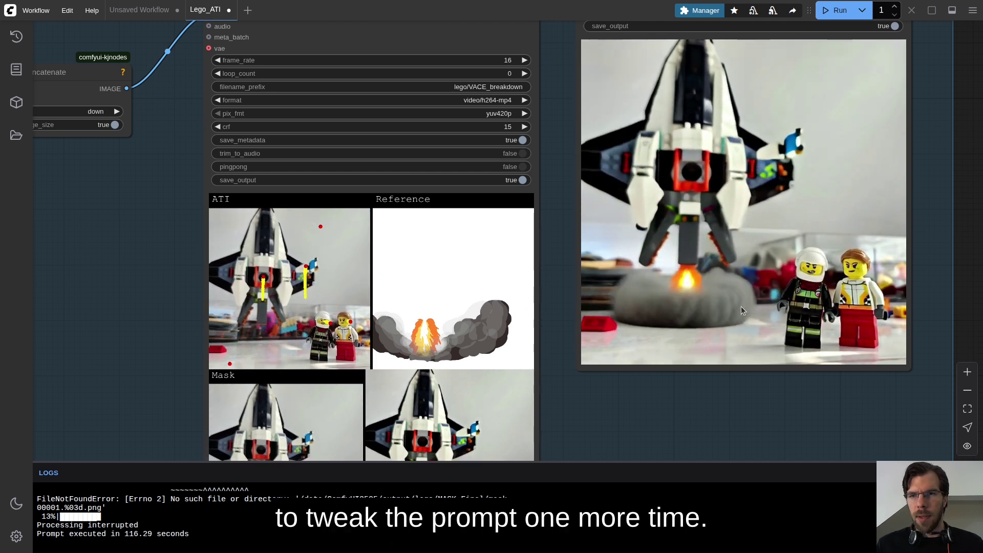
{"action": "scroll", "coordinate": [717, 308], "scroll_direction": "up", "scroll_amount": 5}
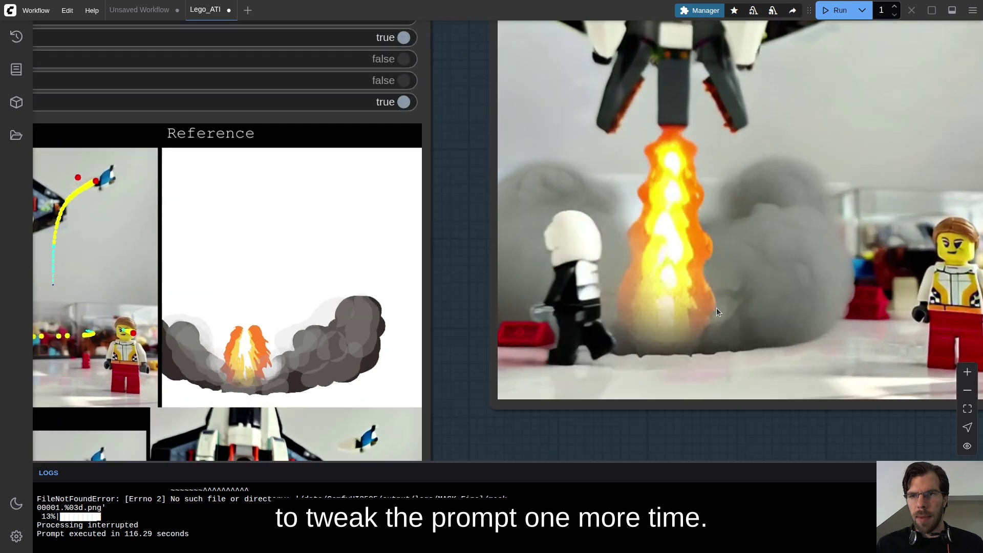
{"action": "scroll", "coordinate": [717, 309], "scroll_direction": "up", "scroll_amount": 1}
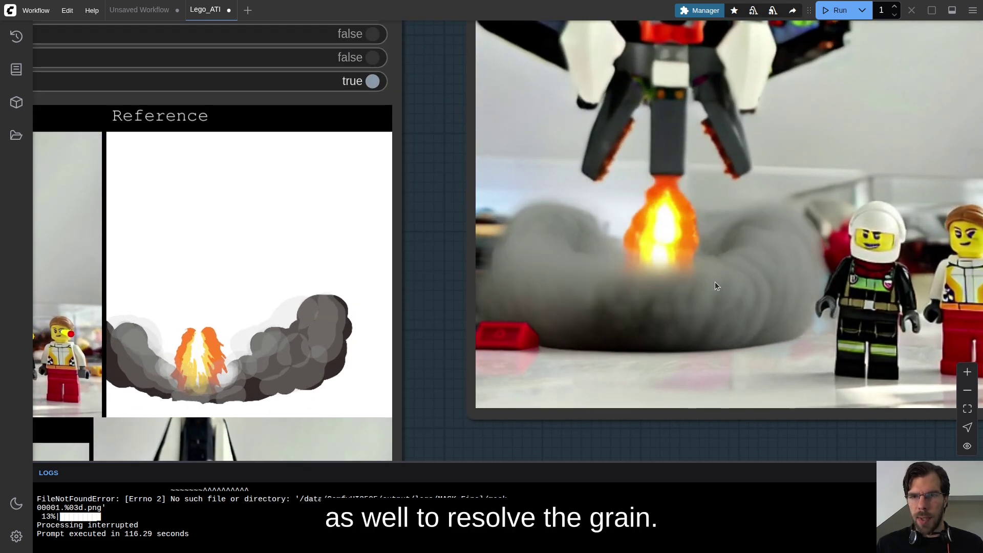
Add "big" before "large high-speed", "2D" before "Billowy grey smoke" and "with fast motion" after it in the positive prompt, and run the workflow
{"action": "scroll", "coordinate": [748, 294], "scroll_direction": "down", "scroll_amount": 15}
{"action": "left_click_drag", "start_coordinate": [365, 339], "coordinate": [603, 318]}
{"action": "scroll", "coordinate": [432, 165], "scroll_direction": "up", "scroll_amount": 10}
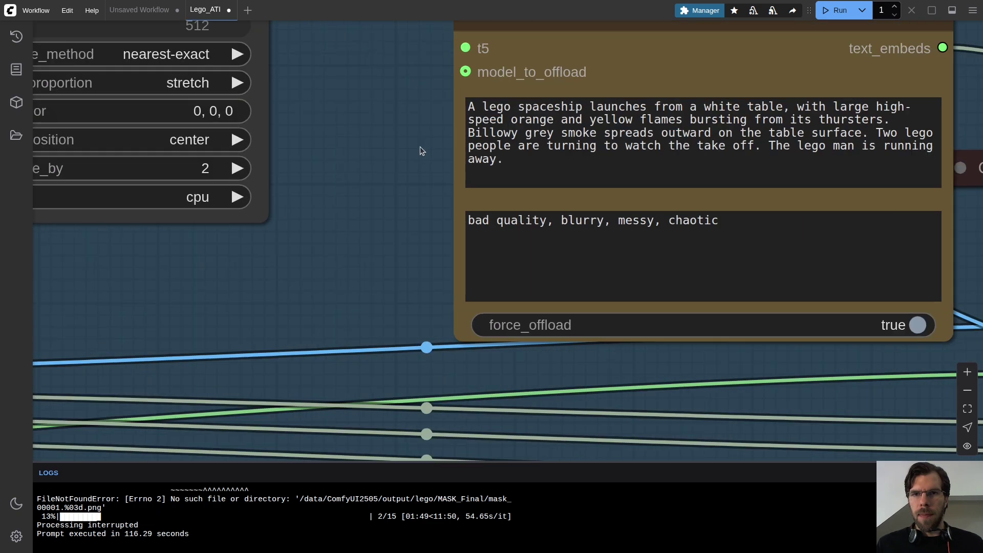
{"action": "left_click_drag", "start_coordinate": [420, 146], "coordinate": [186, 207]}
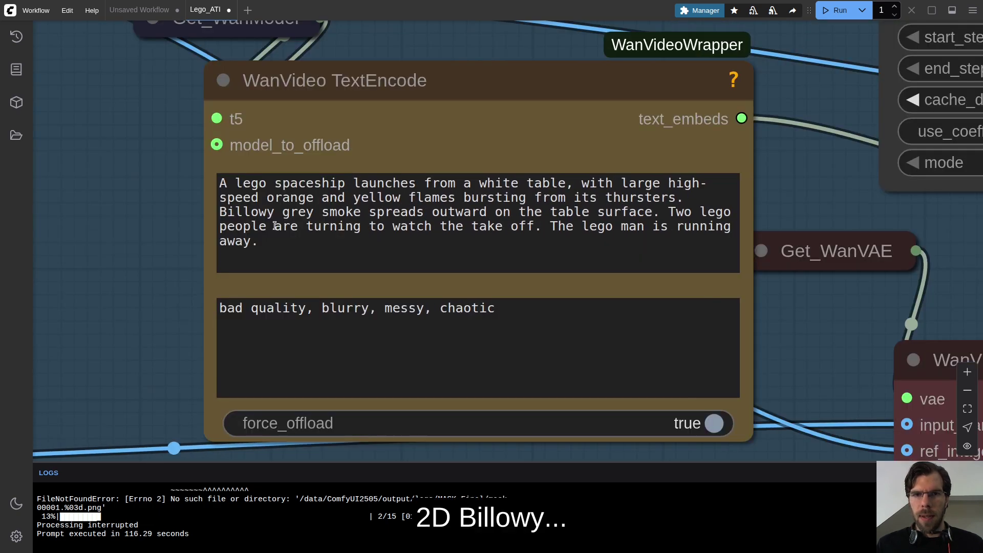
{"action": "left_click", "coordinate": [221, 212]}
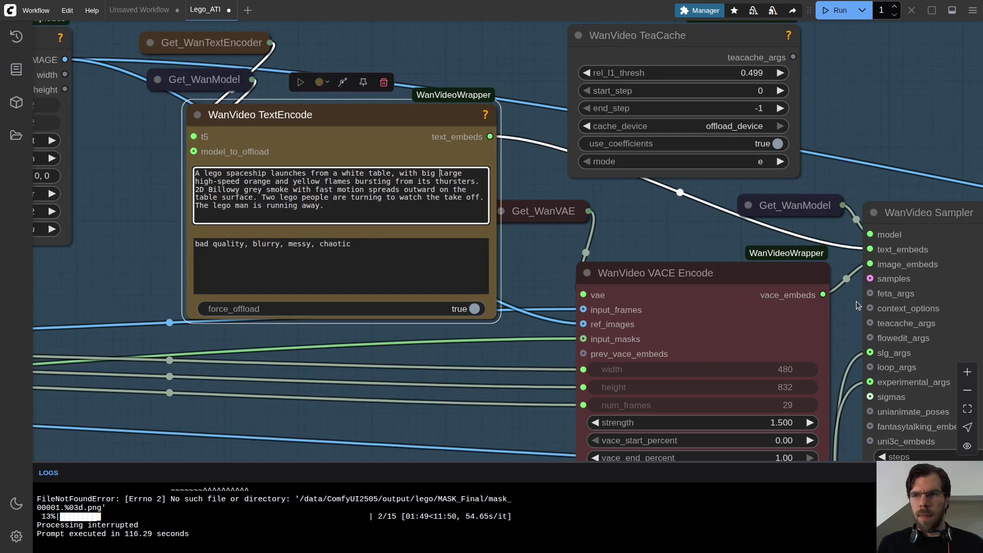
{"action": "scroll", "coordinate": [856, 303], "scroll_direction": "right", "scroll_amount": 8}
{"action": "scroll", "coordinate": [856, 302], "scroll_direction": "down", "scroll_amount": 4}
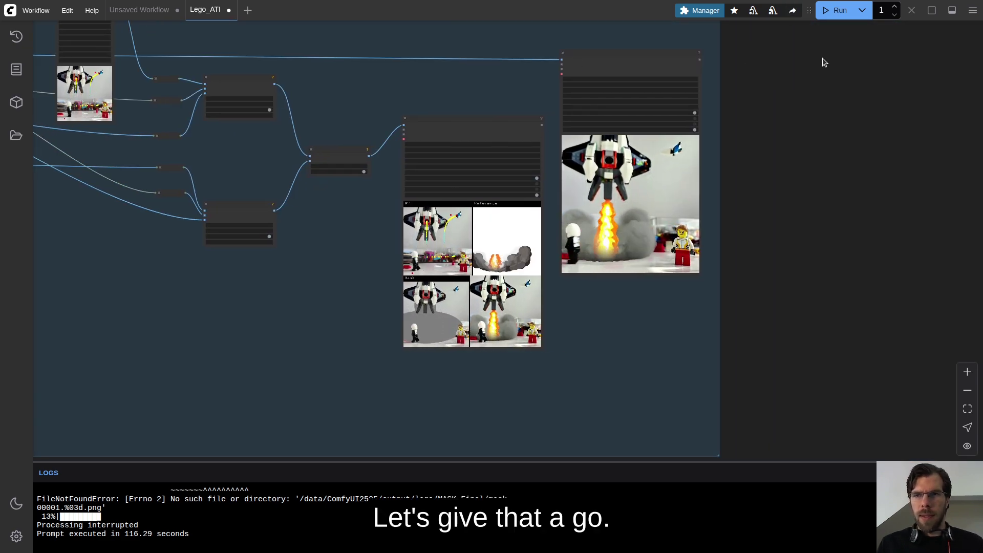
{"action": "left_click", "coordinate": [849, 19]}
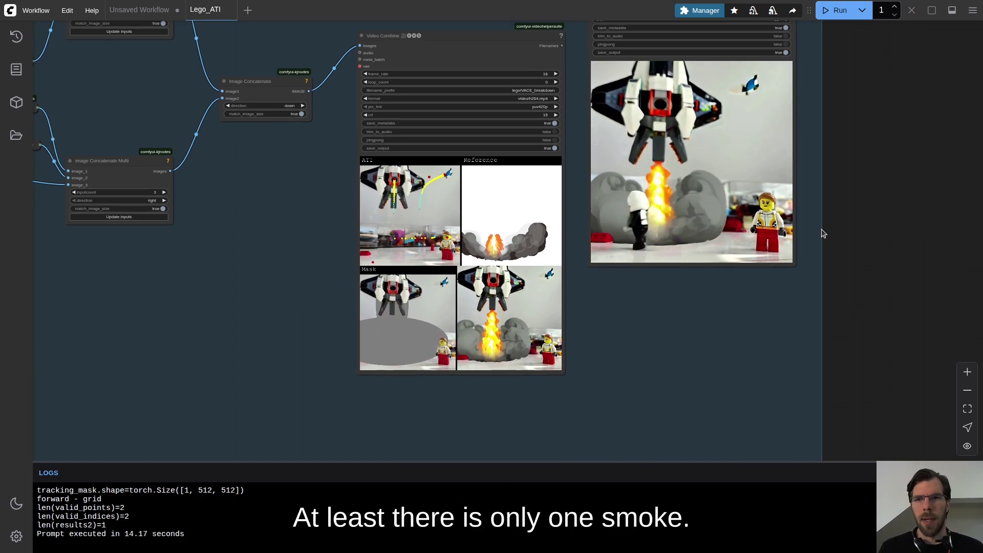
Inspect the rendered launch and the alignment of the breakdown video's Mask and unlabelled result panels
{"action": "scroll", "coordinate": [799, 201], "scroll_direction": "up", "scroll_amount": 8}
{"action": "scroll", "coordinate": [619, 223], "scroll_direction": "down", "scroll_amount": 6}
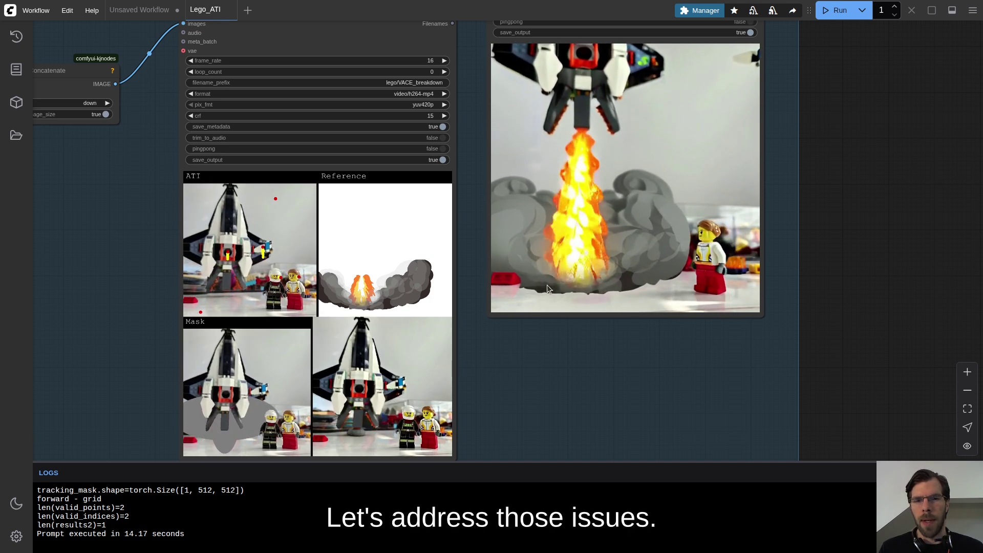
{"action": "left_click_drag", "start_coordinate": [505, 381], "coordinate": [591, 342]}
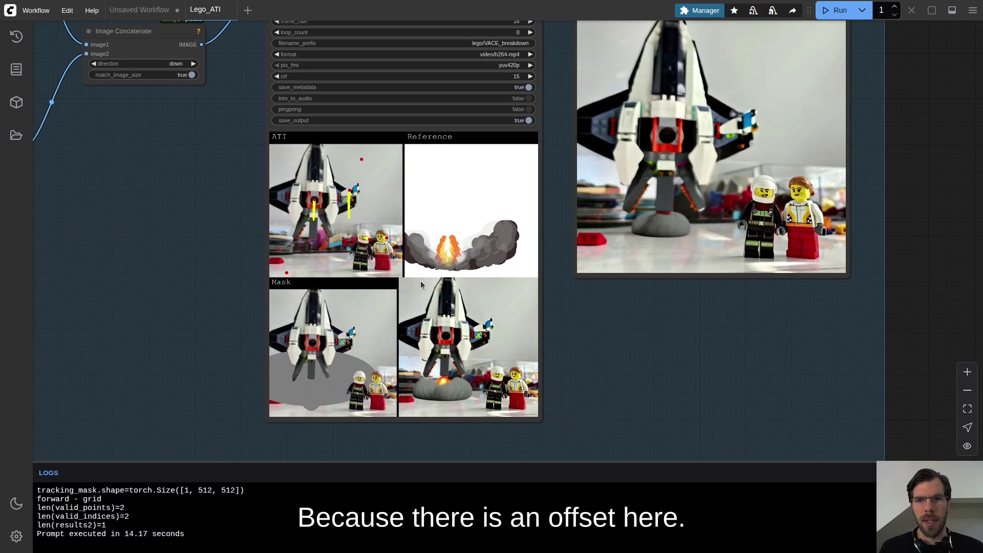
{"action": "left_click_drag", "start_coordinate": [279, 244], "coordinate": [307, 174]}
{"action": "scroll", "coordinate": [563, 267], "scroll_direction": "up", "scroll_amount": 5}
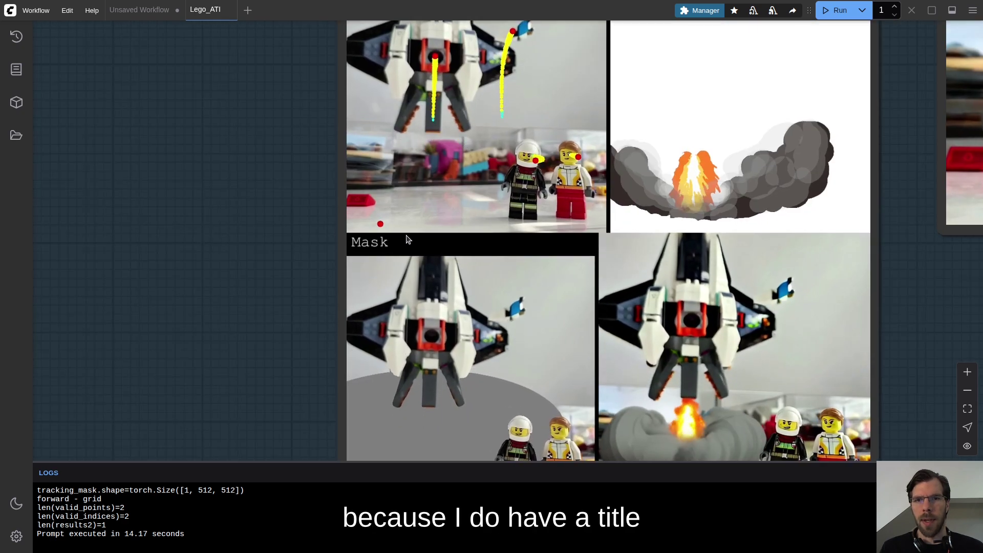
{"action": "scroll", "coordinate": [456, 243], "scroll_direction": "down", "scroll_amount": 5}
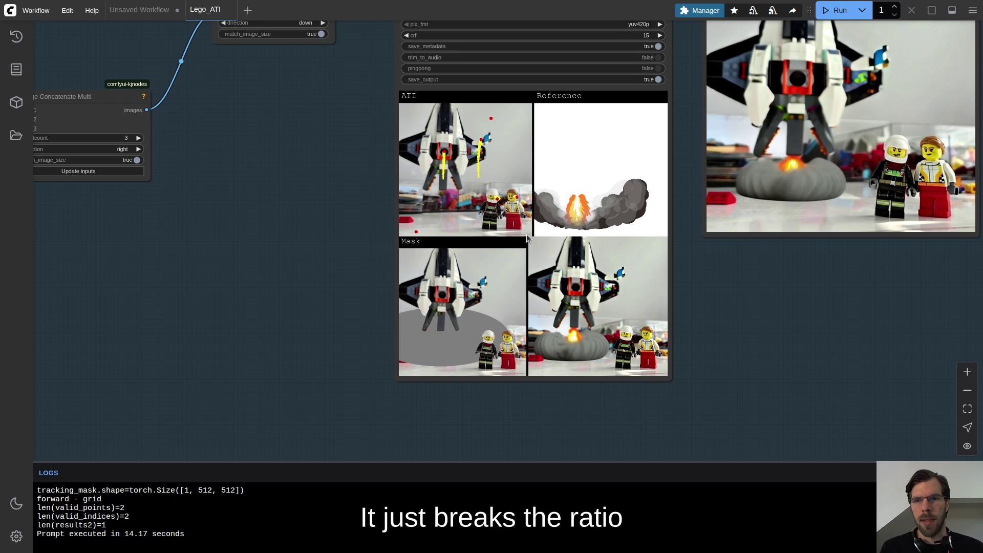
Duplicate the collapsed Mask Add Label node below the lower EmptyImage and expand the copy
{"action": "left_click_drag", "start_coordinate": [229, 158], "coordinate": [410, 192]}
{"action": "left_click_drag", "start_coordinate": [237, 158], "coordinate": [439, 208]}
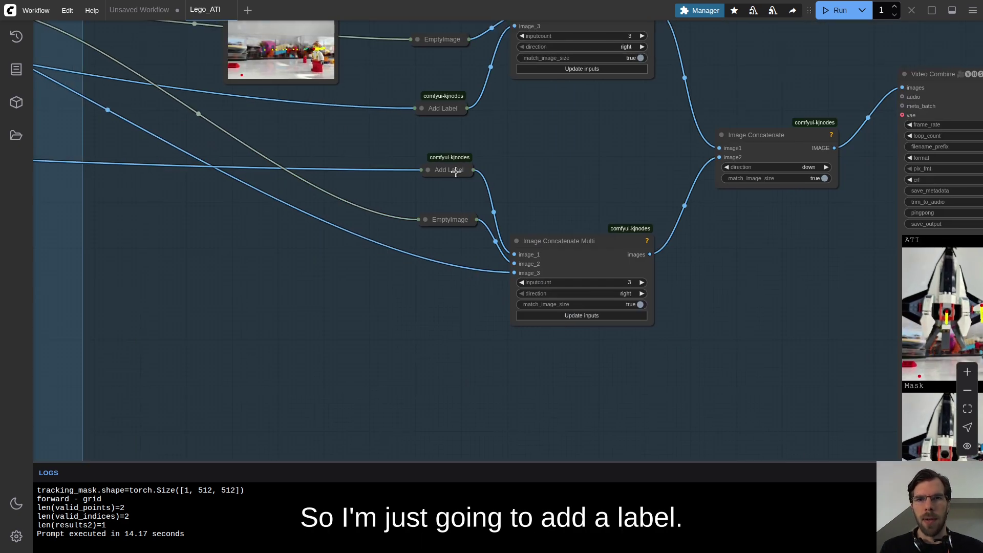
{"action": "left_click", "coordinate": [446, 174]}
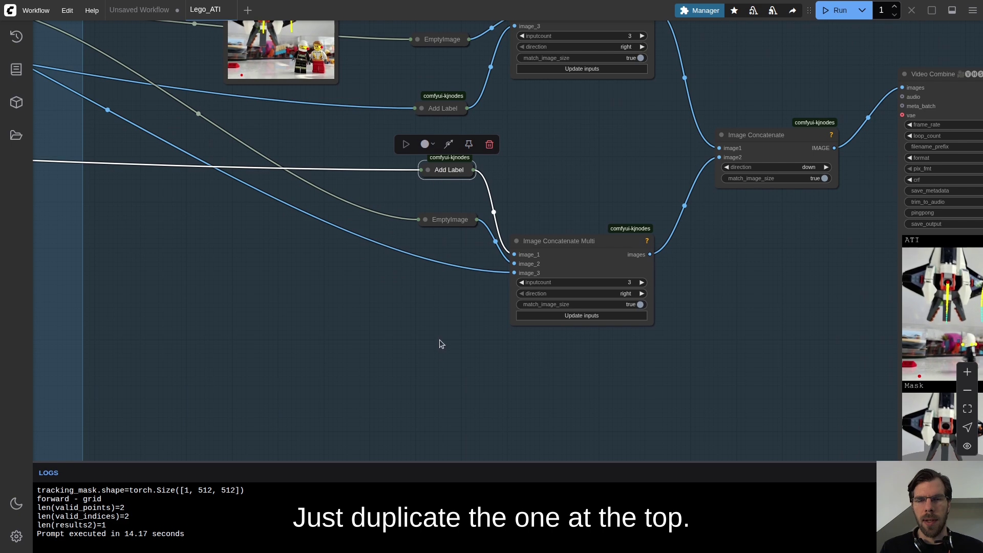
{"action": "key", "text": "ctrl+v"}
{"action": "right_click", "coordinate": [443, 320]}
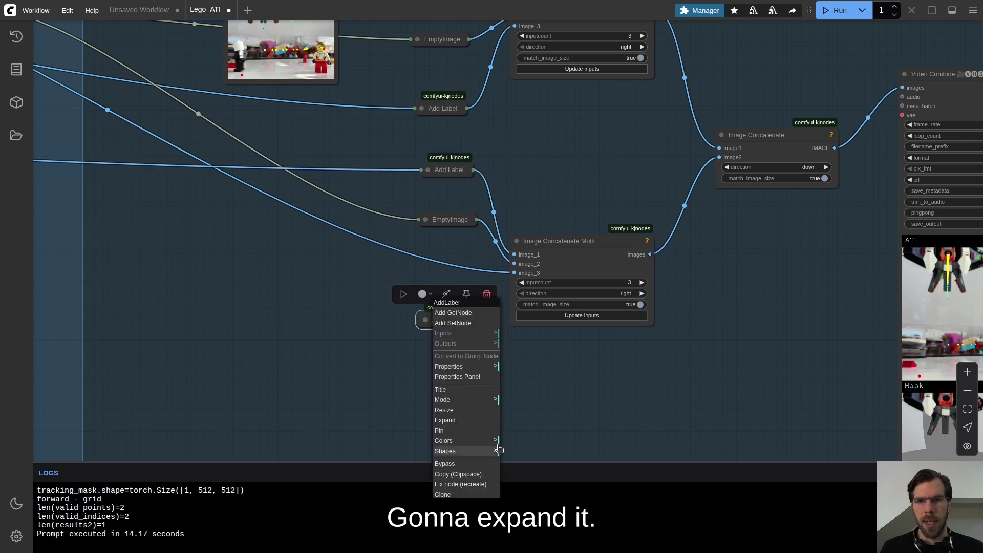
{"action": "left_click", "coordinate": [475, 421]}
Route the decoded video through the duplicated Add Label into image_3 of the lower Image Concatenate Multi
{"action": "left_click_drag", "start_coordinate": [389, 310], "coordinate": [330, 296]}
{"action": "left_click_drag", "start_coordinate": [460, 309], "coordinate": [514, 274]}
{"action": "scroll", "coordinate": [380, 252], "scroll_direction": "down", "scroll_amount": 5}
{"action": "scroll", "coordinate": [287, 205], "scroll_direction": "up", "scroll_amount": 5}
{"action": "scroll", "coordinate": [567, 378], "scroll_direction": "down", "scroll_amount": 4}
{"action": "left_click_drag", "start_coordinate": [331, 204], "coordinate": [604, 392]}
Set the text of the duplicated Add Label node to "Final"
{"action": "scroll", "coordinate": [604, 392], "scroll_direction": "up", "scroll_amount": 4}
{"action": "scroll", "coordinate": [832, 400], "scroll_direction": "up", "scroll_amount": 6}
{"action": "scroll", "coordinate": [613, 369], "scroll_direction": "up", "scroll_amount": 3}
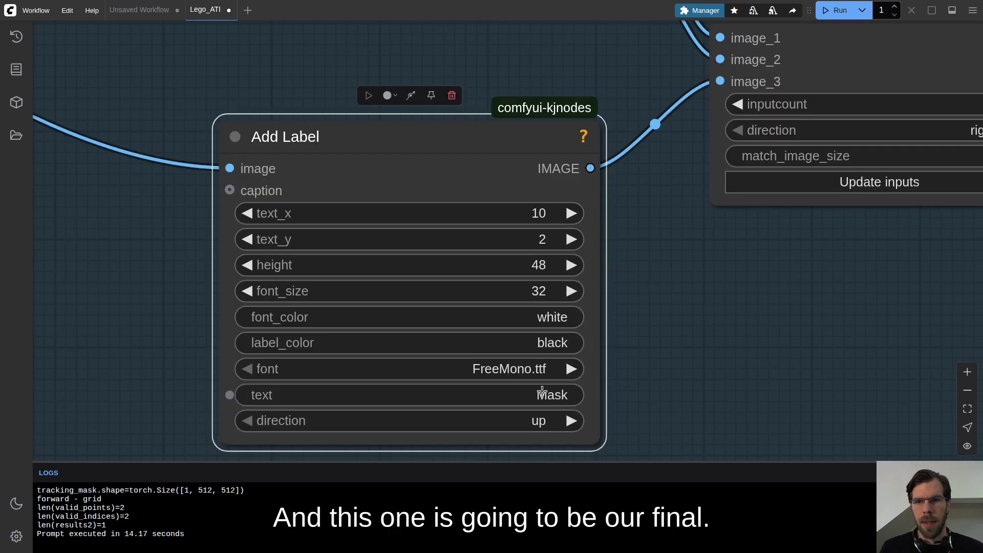
{"action": "left_click", "coordinate": [542, 393]}
{"action": "type", "text": "Final"}
{"action": "key", "text": "Return"}
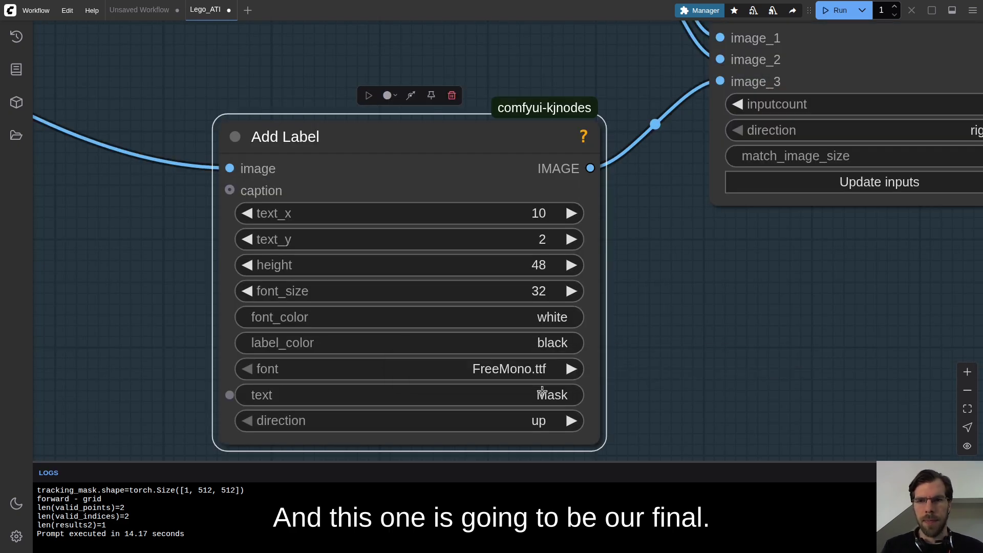
Collapse the Final Add Label node and move it closer to the lower Image Concatenate Multi
{"action": "right_click", "coordinate": [426, 121]}
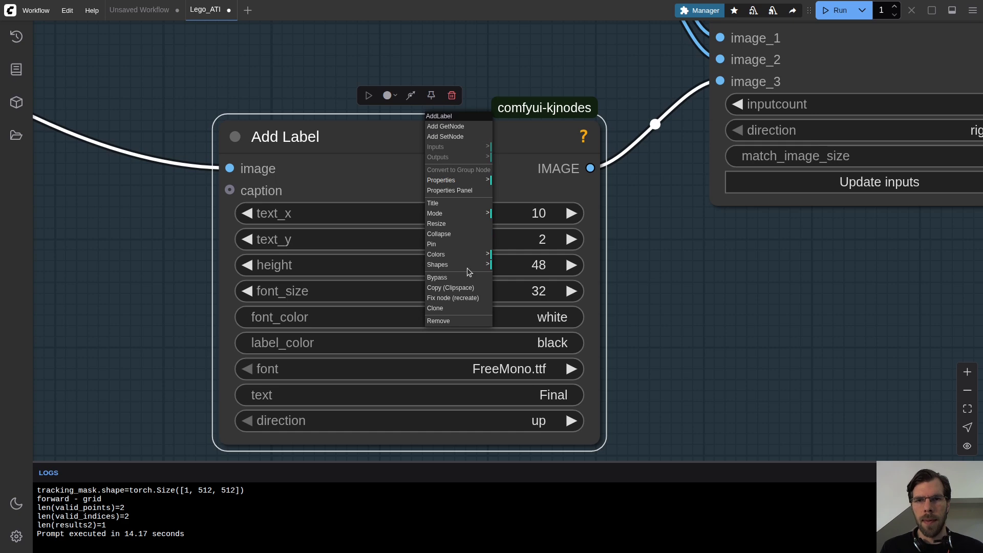
{"action": "left_click", "coordinate": [468, 234]}
{"action": "left_click_drag", "start_coordinate": [279, 140], "coordinate": [514, 144]}
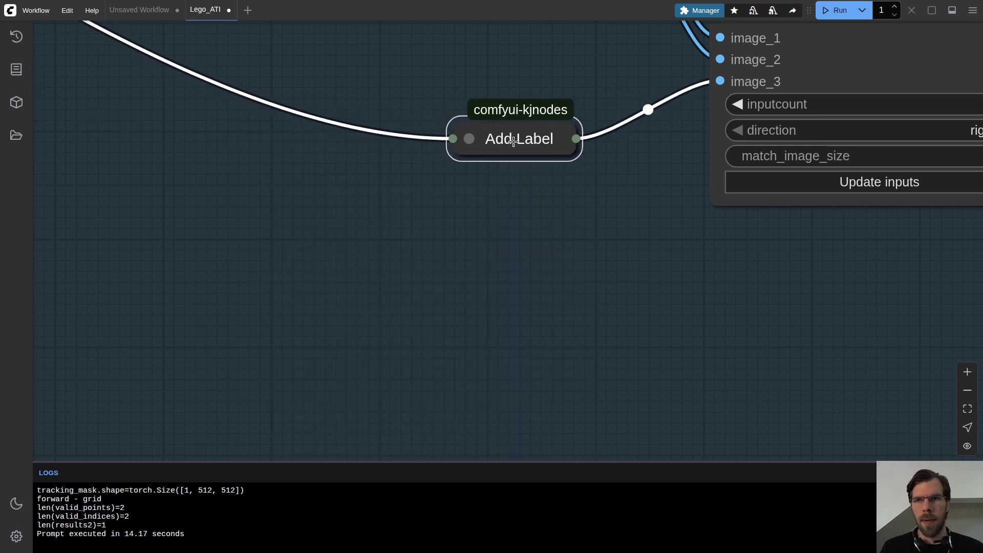
Change the Mask Add Label's text to "Vace inpainting mask" and collapse the node again
{"action": "scroll", "coordinate": [643, 206], "scroll_direction": "down", "scroll_amount": 5}
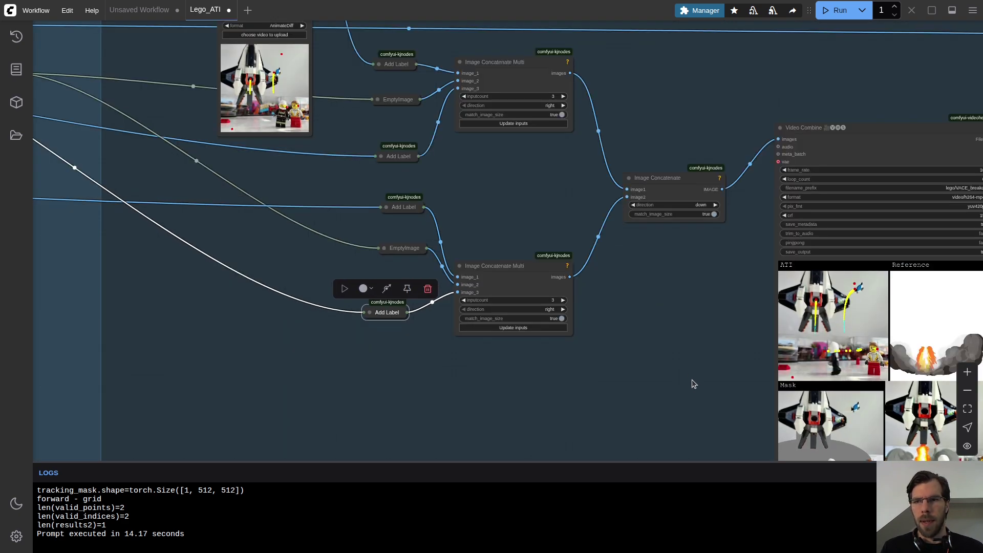
{"action": "scroll", "coordinate": [331, 176], "scroll_direction": "up", "scroll_amount": 10}
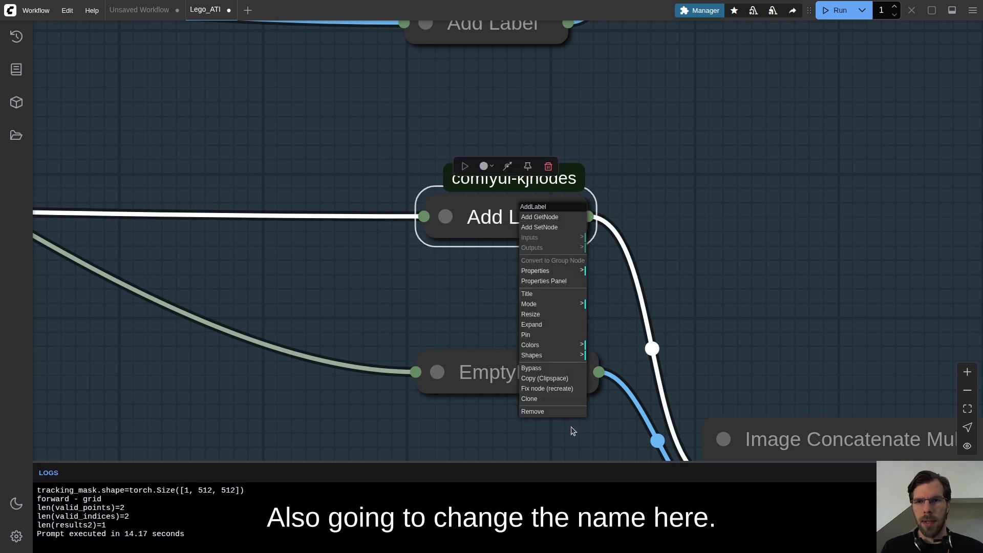
{"action": "left_click", "coordinate": [557, 324]}
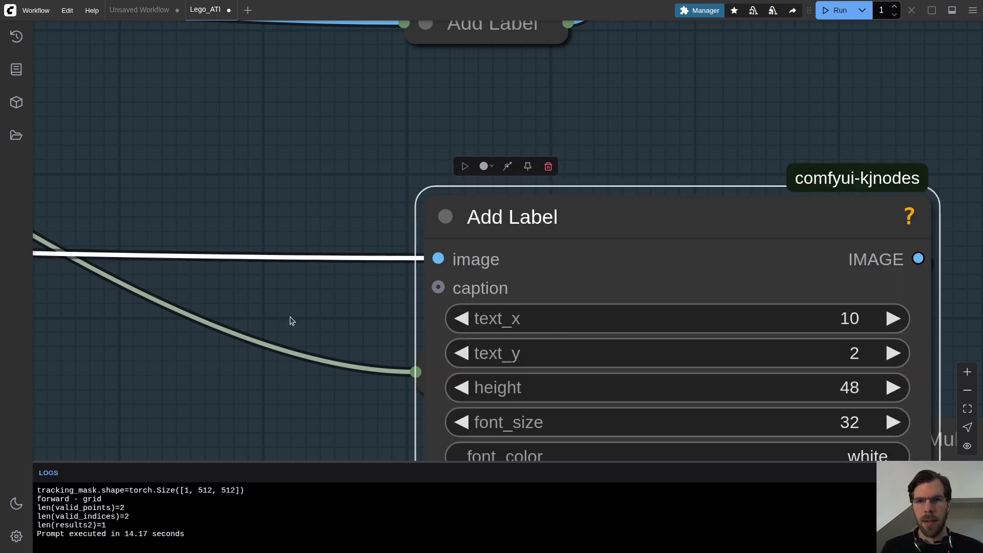
{"action": "scroll", "coordinate": [285, 322], "scroll_direction": "down", "scroll_amount": 5}
{"action": "left_click", "coordinate": [695, 299]}
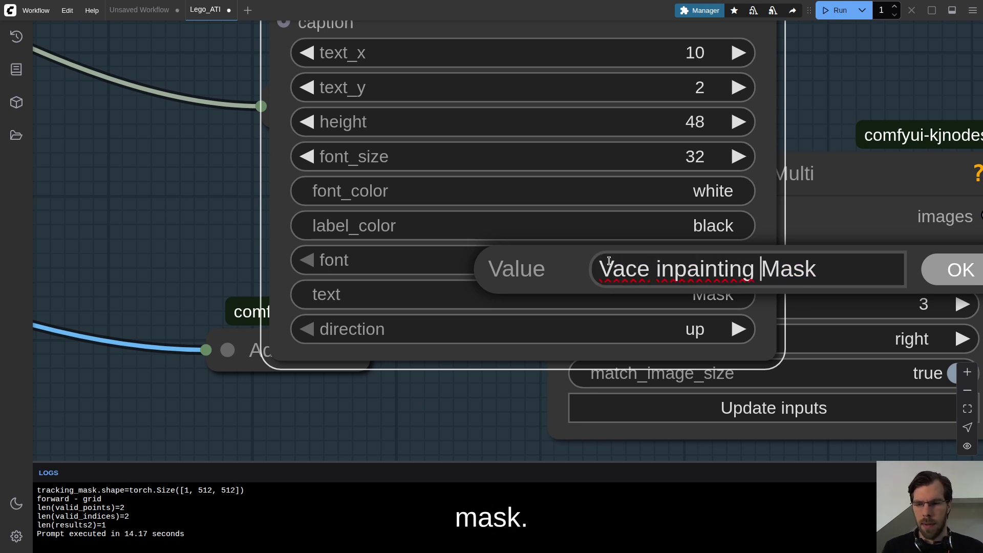
{"action": "key", "text": "Return"}
{"action": "scroll", "coordinate": [200, 207], "scroll_direction": "down", "scroll_amount": 5}
{"action": "right_click", "coordinate": [464, 50]}
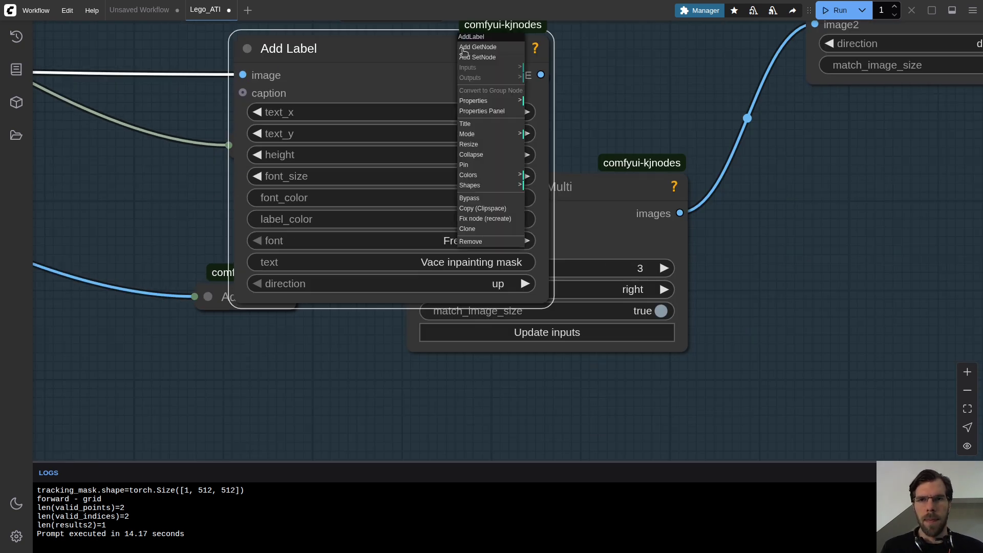
{"action": "left_click", "coordinate": [493, 158]}
Examine the breakdown preview and the VACE inpainting inputs, checking the mask's shape below the thrusters
{"action": "scroll", "coordinate": [487, 103], "scroll_direction": "down", "scroll_amount": 8}
{"action": "left_click_drag", "start_coordinate": [779, 242], "coordinate": [391, 264]}
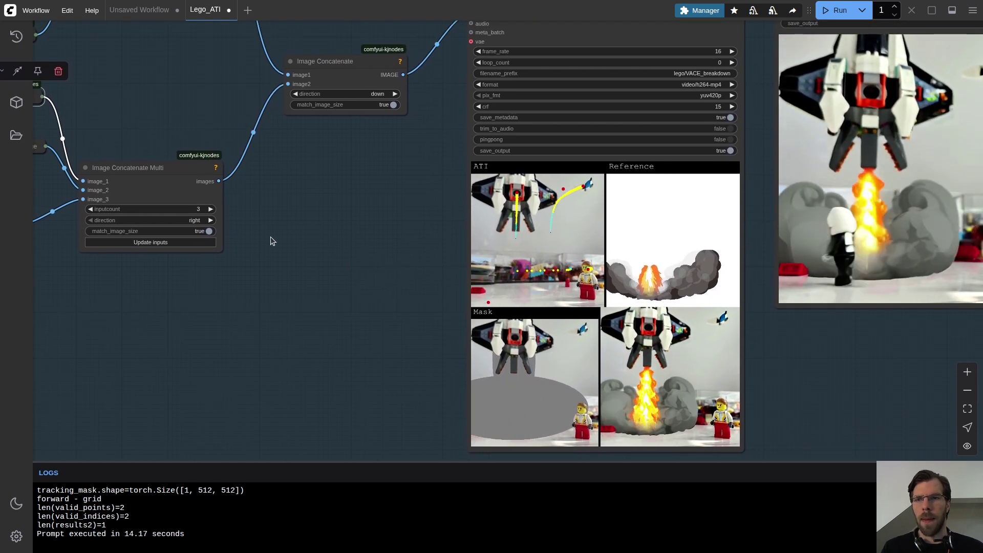
{"action": "scroll", "coordinate": [282, 266], "scroll_direction": "down", "scroll_amount": 3}
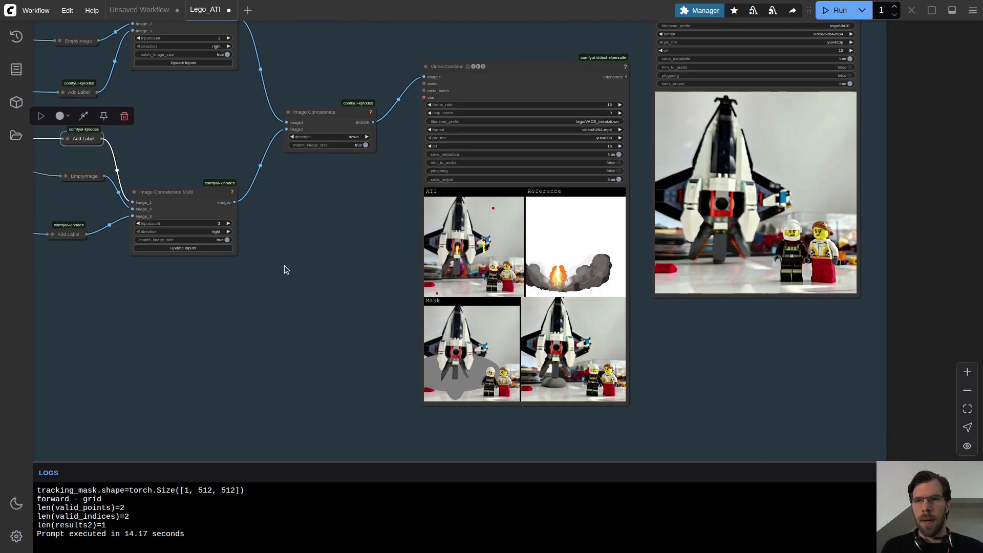
{"action": "scroll", "coordinate": [382, 290], "scroll_direction": "down", "scroll_amount": 6}
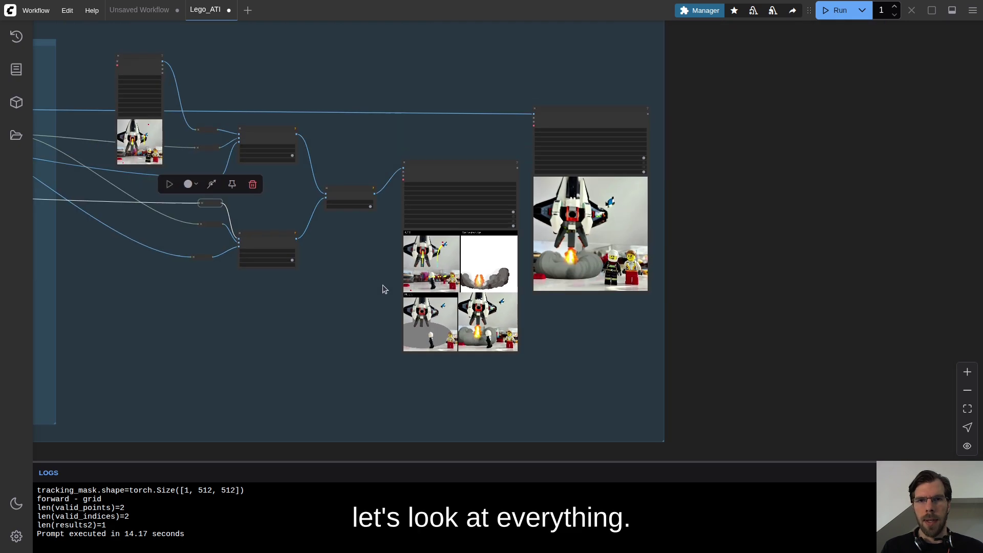
{"action": "left_click_drag", "start_coordinate": [217, 297], "coordinate": [690, 288]}
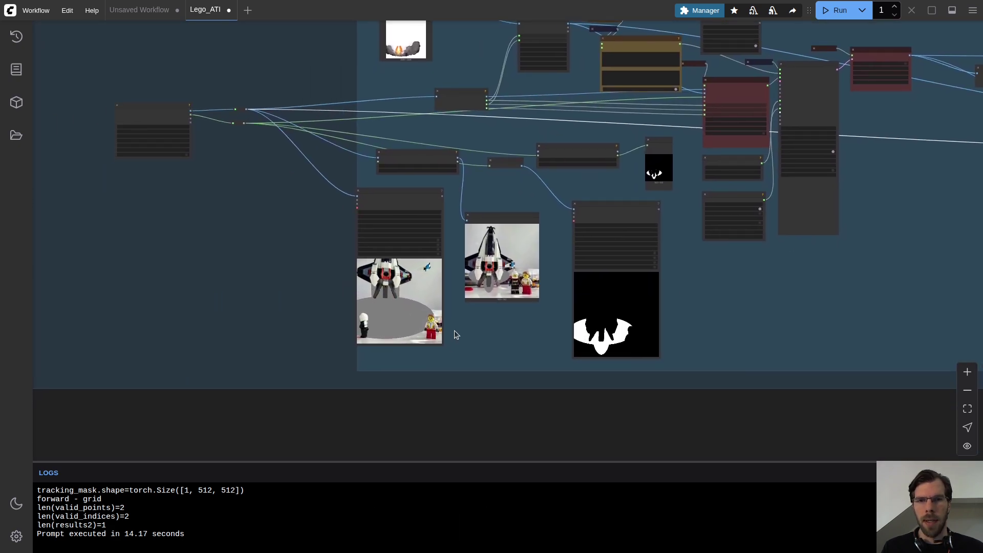
{"action": "scroll", "coordinate": [455, 334], "scroll_direction": "up", "scroll_amount": 5}
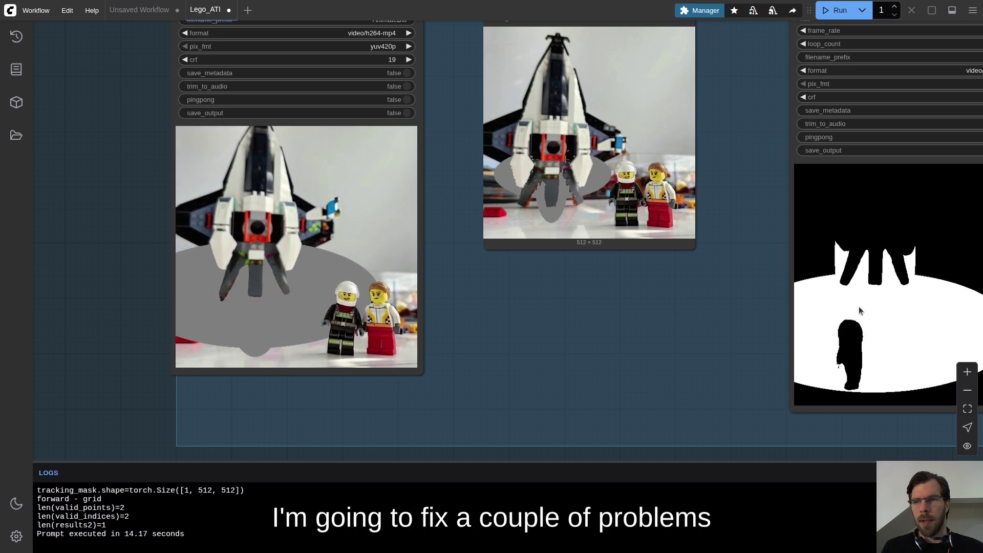
{"action": "scroll", "coordinate": [634, 279], "scroll_direction": "right", "scroll_amount": 5}
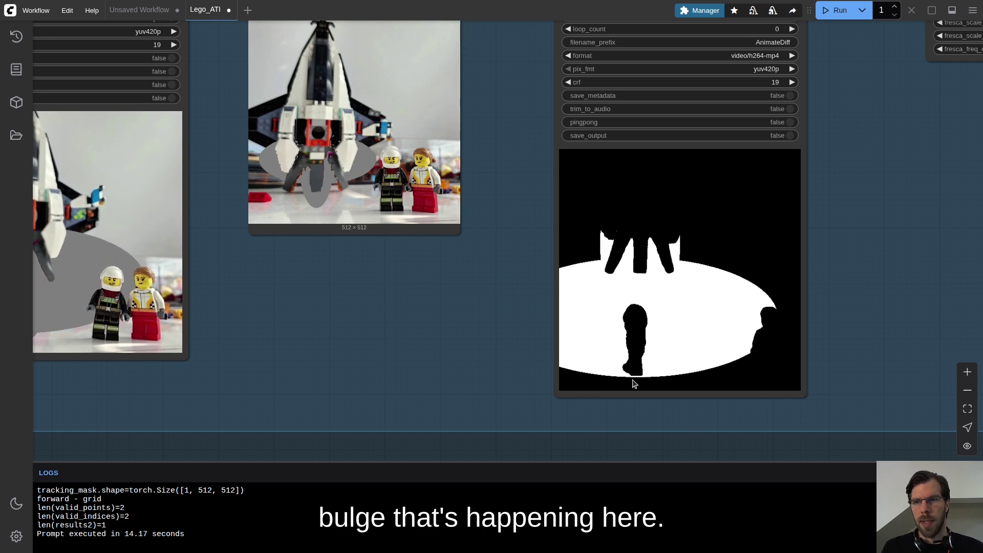
{"action": "scroll", "coordinate": [572, 271], "scroll_direction": "down", "scroll_amount": 6}
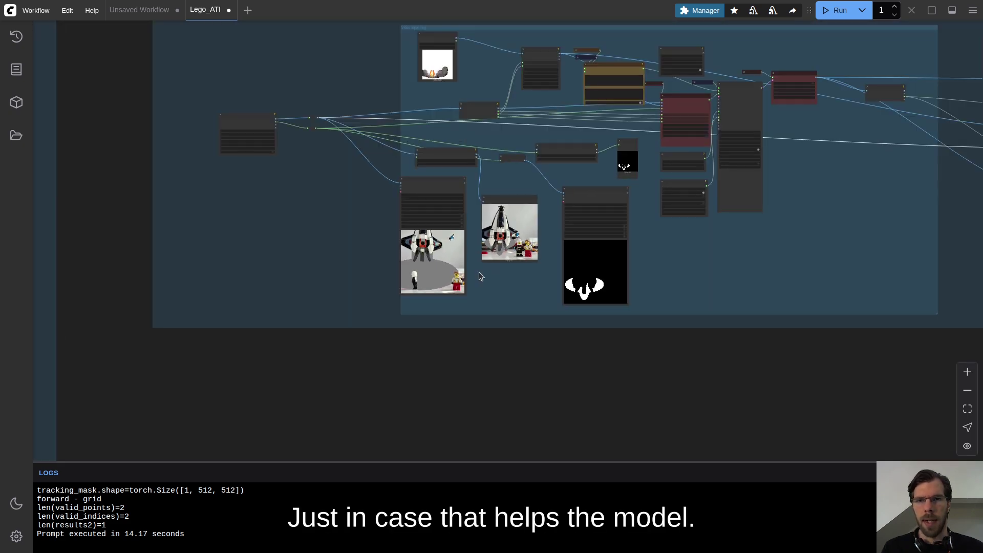
Set all nodes of the large VACE inpainting group to Never
{"action": "scroll", "coordinate": [296, 210], "scroll_direction": "down", "scroll_amount": 5}
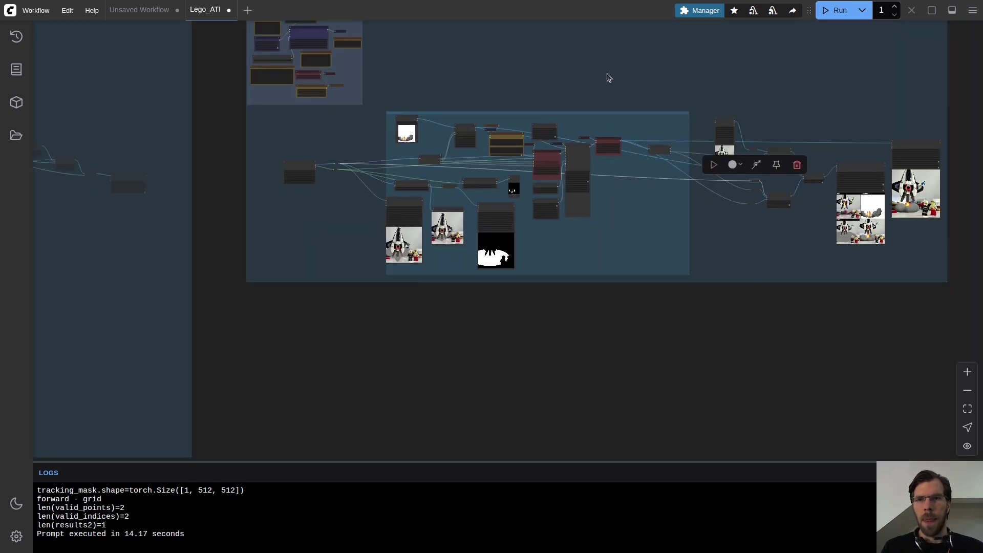
{"action": "scroll", "coordinate": [476, 193], "scroll_direction": "up", "scroll_amount": 5}
{"action": "scroll", "coordinate": [477, 193], "scroll_direction": "up", "scroll_amount": 8}
{"action": "left_click", "coordinate": [460, 212]}
{"action": "right_click", "coordinate": [461, 215]}
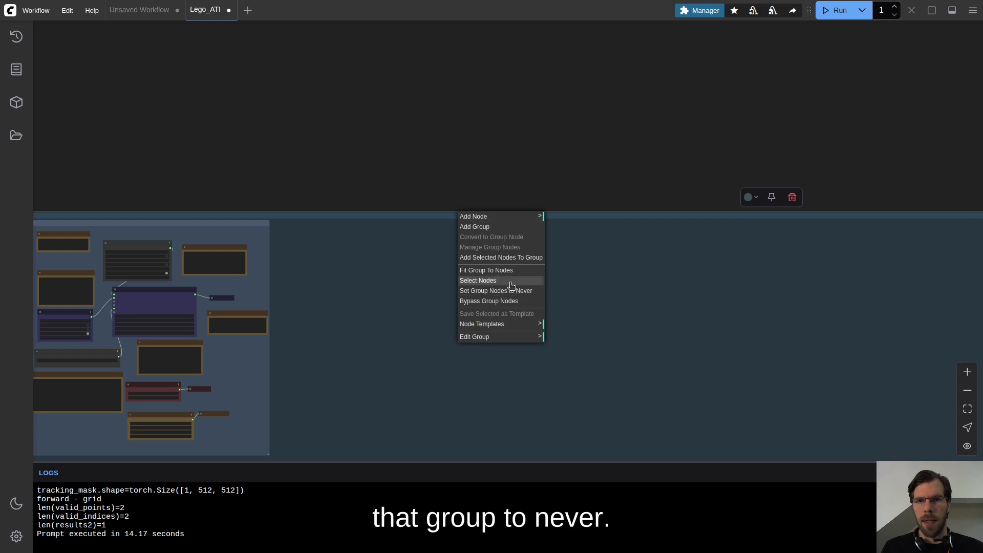
{"action": "left_click", "coordinate": [536, 295]}
Set all nodes of the mask-preparation group to Always
{"action": "scroll", "coordinate": [528, 230], "scroll_direction": "down", "scroll_amount": 5}
{"action": "scroll", "coordinate": [518, 190], "scroll_direction": "up", "scroll_amount": 8}
{"action": "scroll", "coordinate": [545, 175], "scroll_direction": "up", "scroll_amount": 5}
{"action": "right_click", "coordinate": [534, 121]}
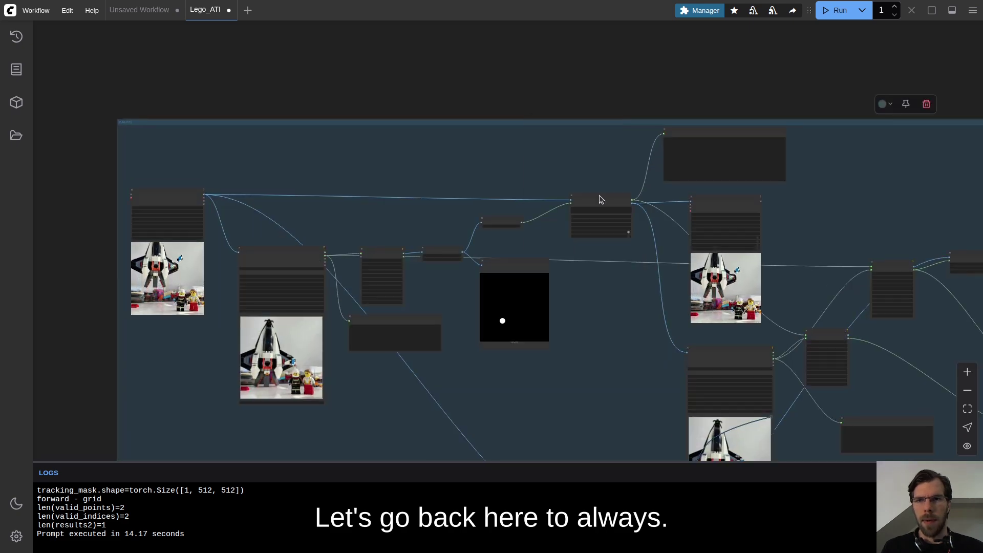
{"action": "left_click", "coordinate": [602, 196]}
Trace the mask bulge through the smoke and thruster shape nodes to the Spline Editor's curve and value range
{"action": "scroll", "coordinate": [395, 164], "scroll_direction": "down", "scroll_amount": 5}
{"action": "scroll", "coordinate": [584, 309], "scroll_direction": "up", "scroll_amount": 10}
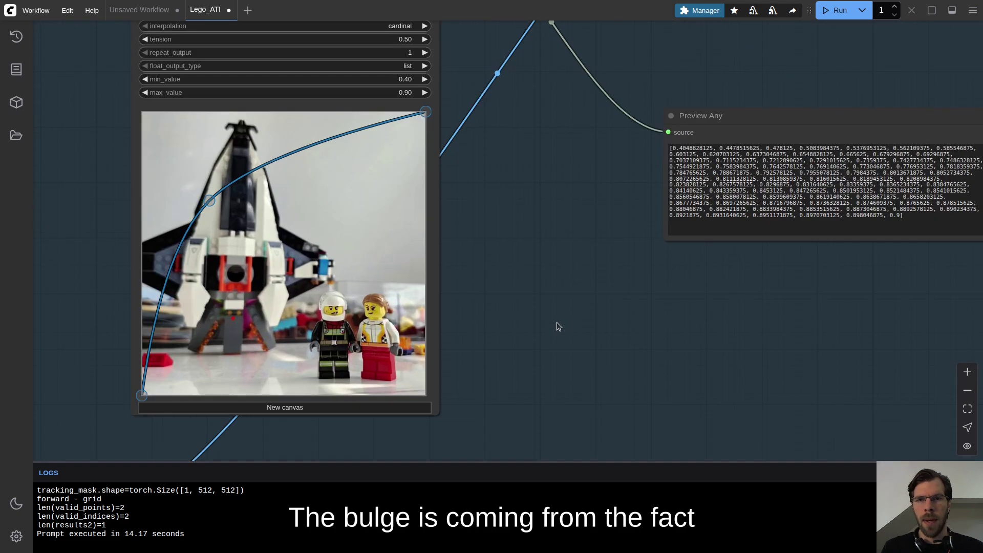
{"action": "scroll", "coordinate": [571, 324], "scroll_direction": "down", "scroll_amount": 6}
{"action": "scroll", "coordinate": [487, 312], "scroll_direction": "up", "scroll_amount": 3}
{"action": "left_click_drag", "start_coordinate": [517, 232], "coordinate": [347, 320]}
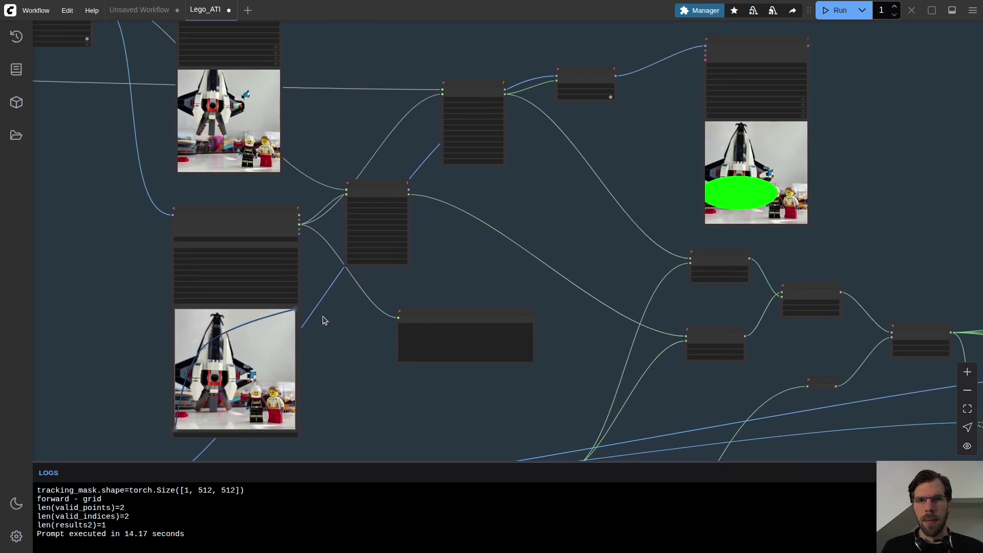
{"action": "left_click_drag", "start_coordinate": [540, 294], "coordinate": [585, 89]}
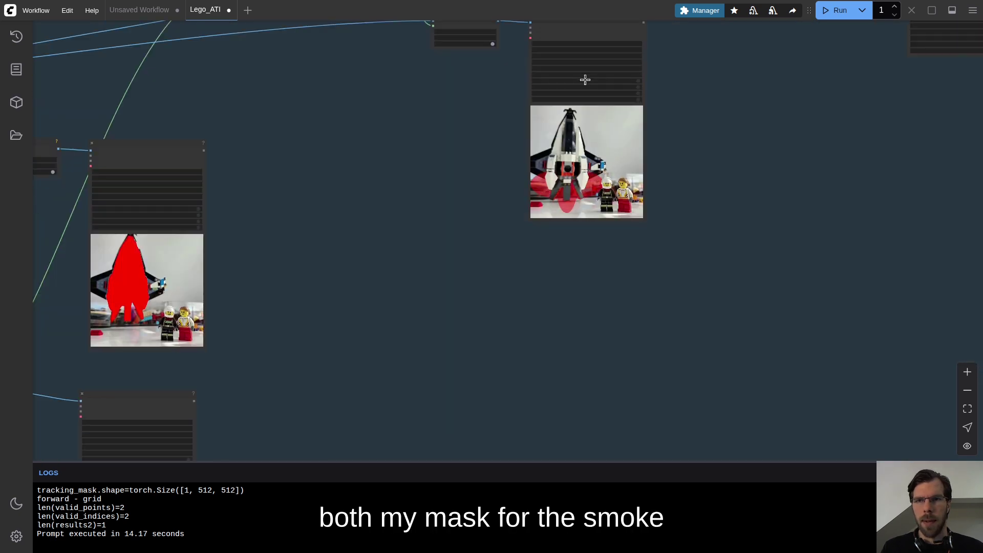
{"action": "scroll", "coordinate": [568, 175], "scroll_direction": "up", "scroll_amount": 5}
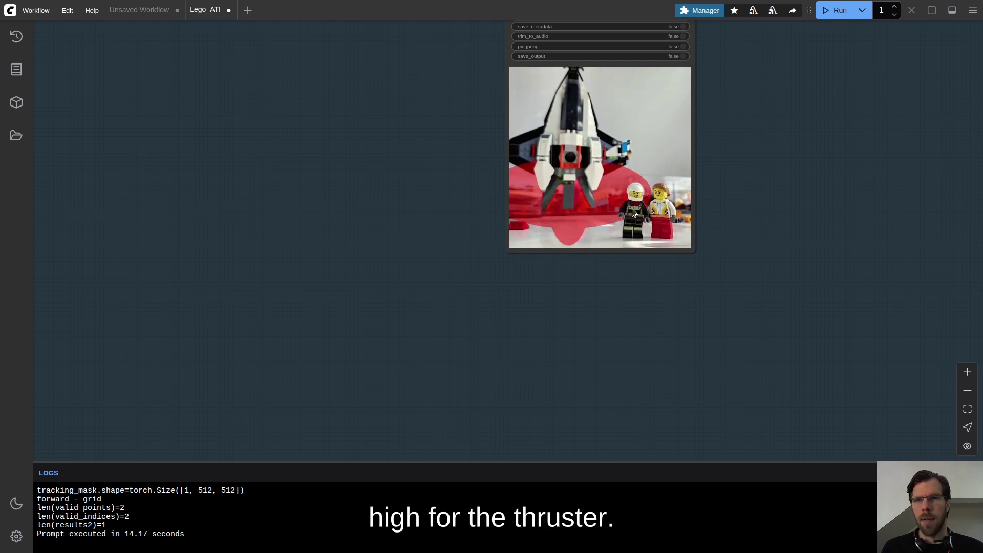
{"action": "scroll", "coordinate": [630, 214], "scroll_direction": "down", "scroll_amount": 10}
{"action": "scroll", "coordinate": [547, 323], "scroll_direction": "up", "scroll_amount": 5}
{"action": "scroll", "coordinate": [487, 316], "scroll_direction": "up", "scroll_amount": 7}
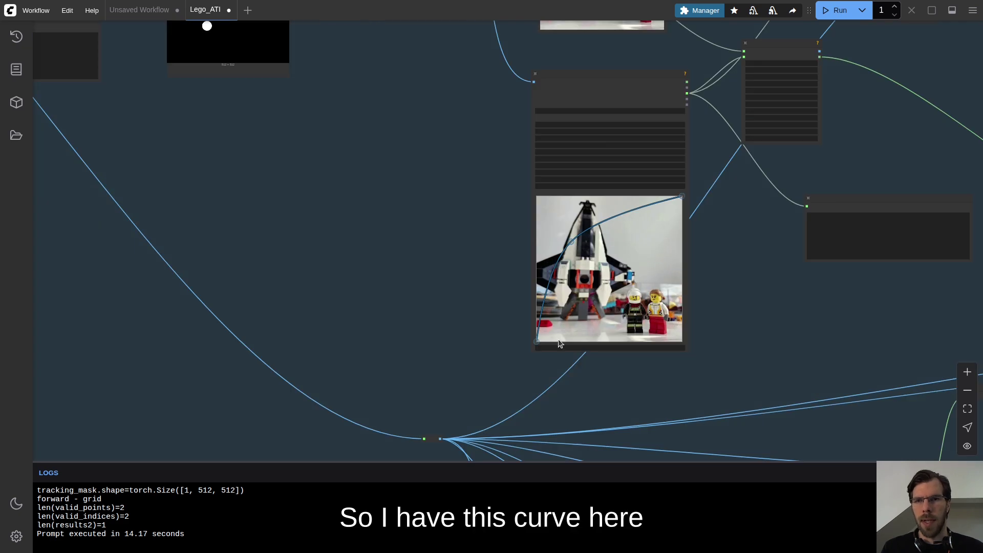
{"action": "scroll", "coordinate": [711, 188], "scroll_direction": "up", "scroll_amount": 10}
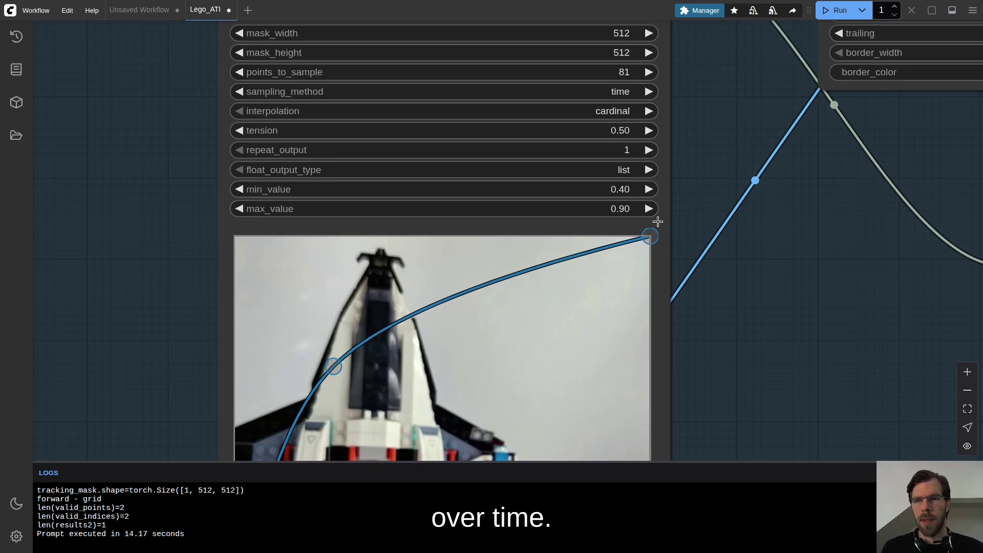
Duplicate the Spline Editor with its bg_image connection kept and place the copy beside the original
{"action": "scroll", "coordinate": [645, 222], "scroll_direction": "down", "scroll_amount": 10}
{"action": "scroll", "coordinate": [657, 224], "scroll_direction": "right", "scroll_amount": 3}
{"action": "left_click_drag", "start_coordinate": [452, 169], "coordinate": [332, 123]}
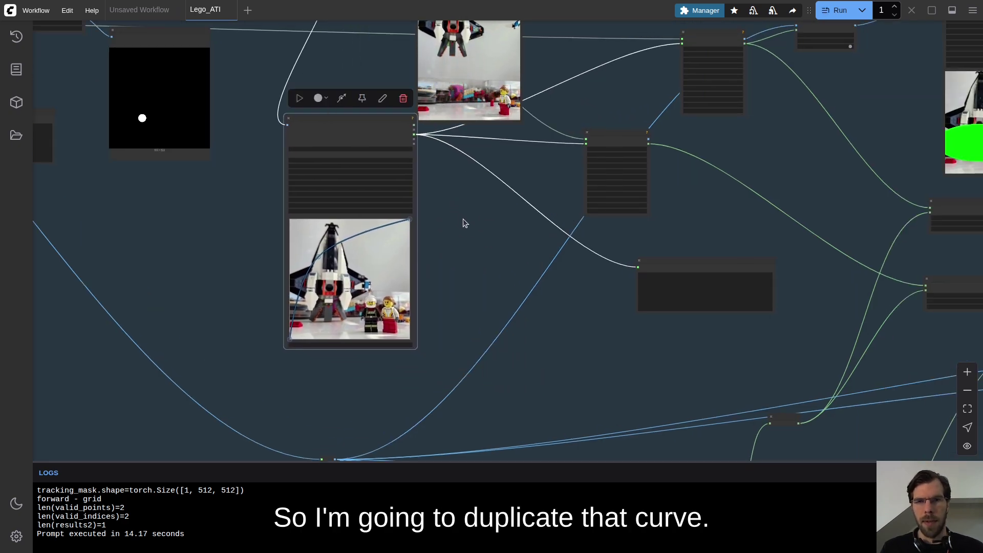
{"action": "key", "text": "ctrl+c"}
{"action": "key", "text": "ctrl+shift+v"}
{"action": "left_click_drag", "start_coordinate": [512, 246], "coordinate": [483, 228]}
Connect the duplicated Spline Editor's float output to size_multiplier on the thruster's Create Shape Image On Path node
{"action": "scroll", "coordinate": [485, 229], "scroll_direction": "up", "scroll_amount": 10}
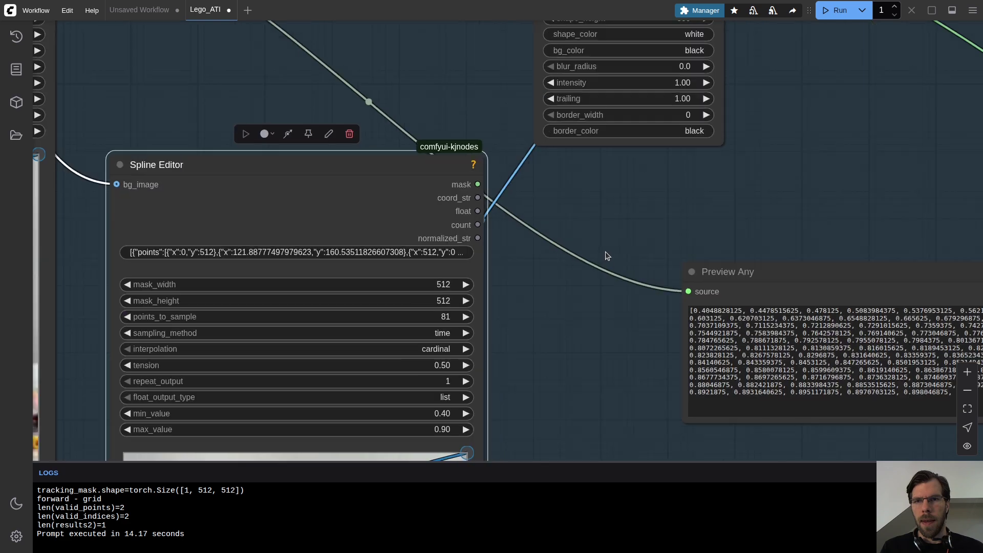
{"action": "scroll", "coordinate": [456, 217], "scroll_direction": "down", "scroll_amount": 6}
{"action": "left_click_drag", "start_coordinate": [451, 214], "coordinate": [617, 118]}
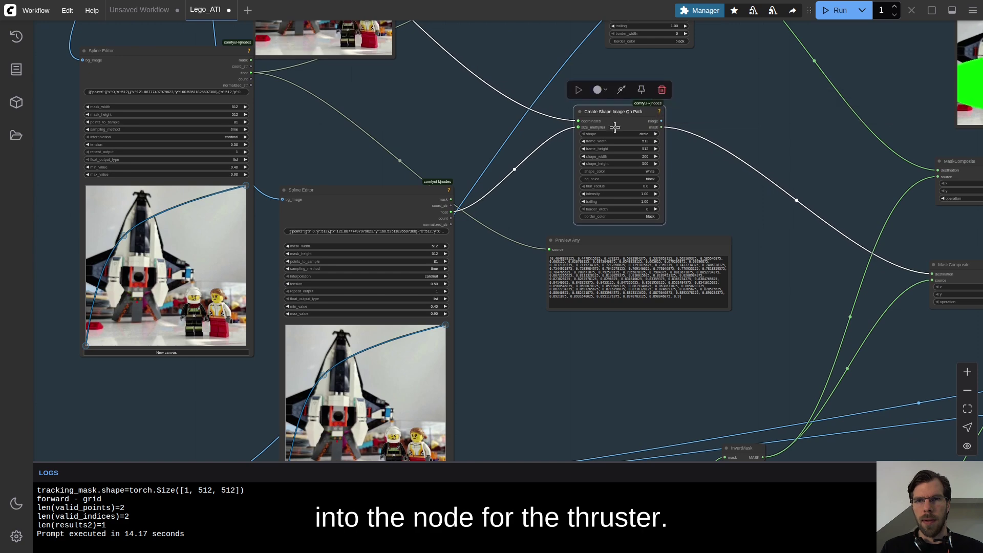
Arrange the duplicated Spline Editor below the original, with Preview Any beside it and fed by the duplicate's float output
{"action": "left_click_drag", "start_coordinate": [411, 195], "coordinate": [475, 234]}
{"action": "scroll", "coordinate": [417, 182], "scroll_direction": "down", "scroll_amount": 3}
{"action": "left_click_drag", "start_coordinate": [417, 182], "coordinate": [441, 311]}
{"action": "left_click_drag", "start_coordinate": [231, 229], "coordinate": [470, 105]}
{"action": "left_click_drag", "start_coordinate": [428, 42], "coordinate": [400, 75]}
{"action": "left_click_drag", "start_coordinate": [767, 378], "coordinate": [653, 138]}
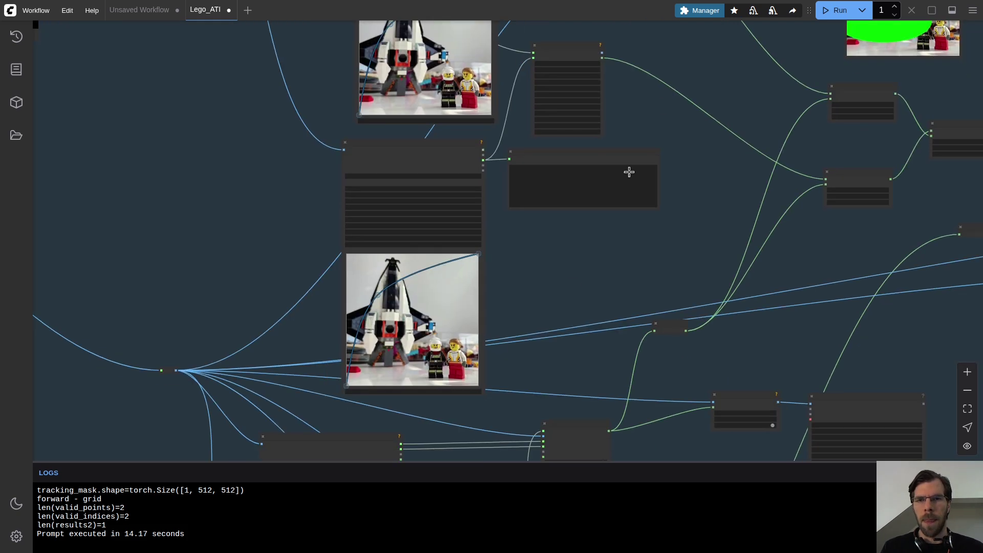
Set min_value to 0 on the thruster's Spline Editor
{"action": "scroll", "coordinate": [495, 246], "scroll_direction": "up", "scroll_amount": 8}
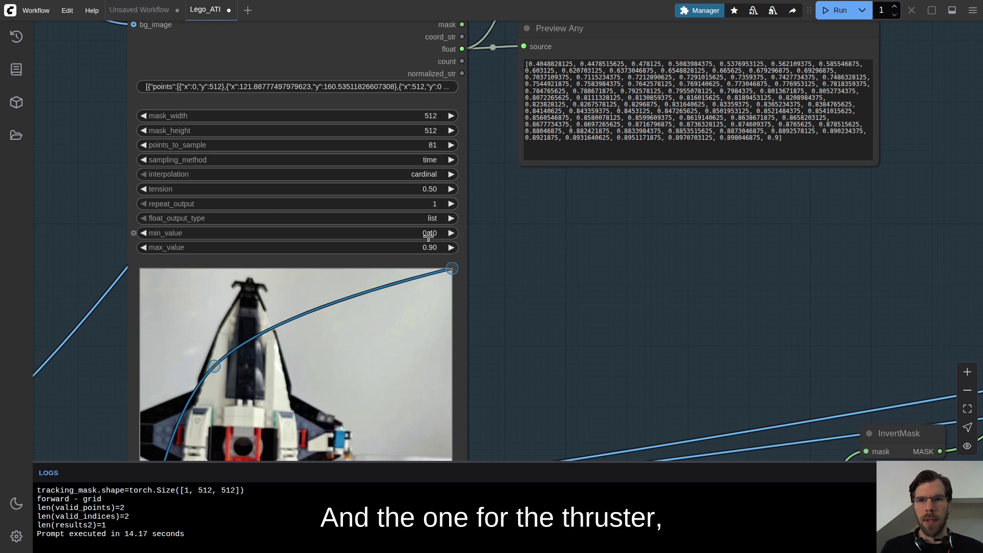
{"action": "left_click", "coordinate": [429, 236]}
{"action": "type", "text": "0"}
{"action": "key", "text": "Return"}
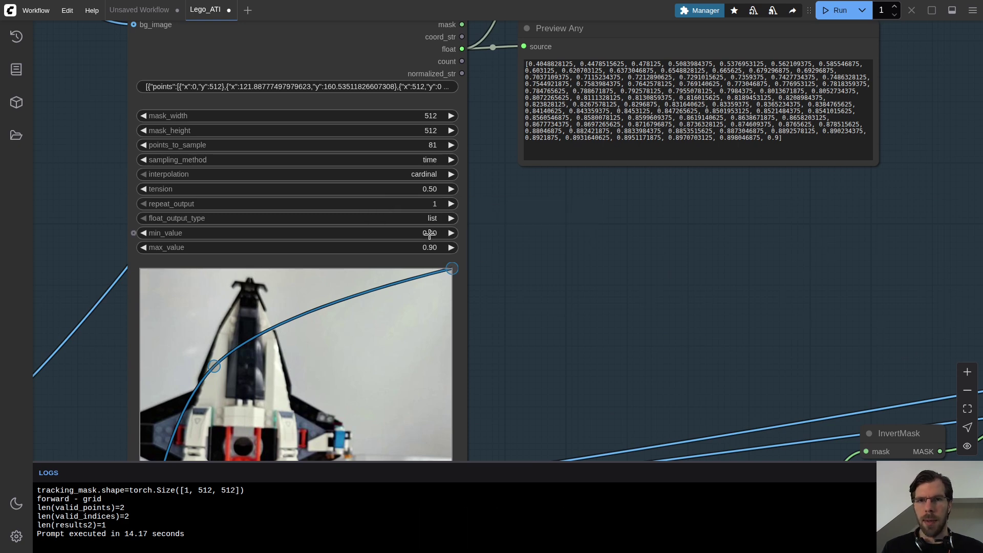
Bypass the output node at the end of the mask-compositing chain
{"action": "scroll", "coordinate": [483, 177], "scroll_direction": "down", "scroll_amount": 8}
{"action": "scroll", "coordinate": [460, 270], "scroll_direction": "right", "scroll_amount": 5}
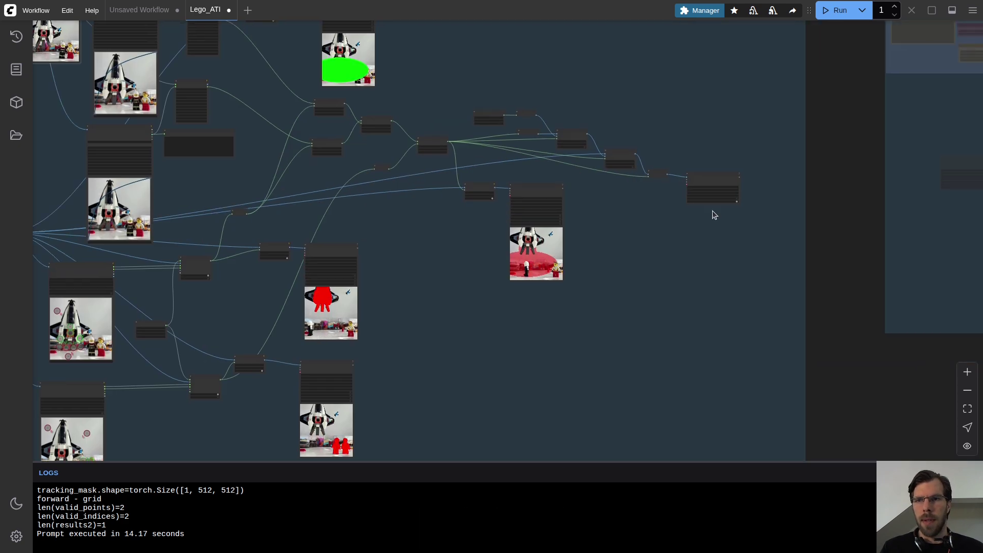
{"action": "scroll", "coordinate": [707, 168], "scroll_direction": "up", "scroll_amount": 8}
{"action": "left_click", "coordinate": [694, 117]}
{"action": "key", "text": "ctrl+b"}
Run the workflow and check the combined smoke and thruster mask in the red overlay preview
{"action": "scroll", "coordinate": [840, 163], "scroll_direction": "down", "scroll_amount": 5}
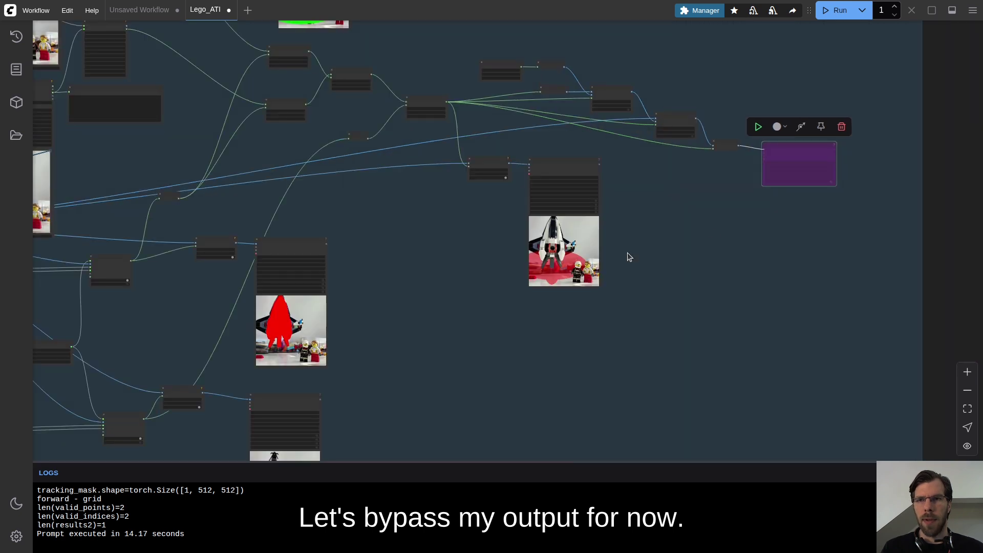
{"action": "left_click", "coordinate": [835, 12]}
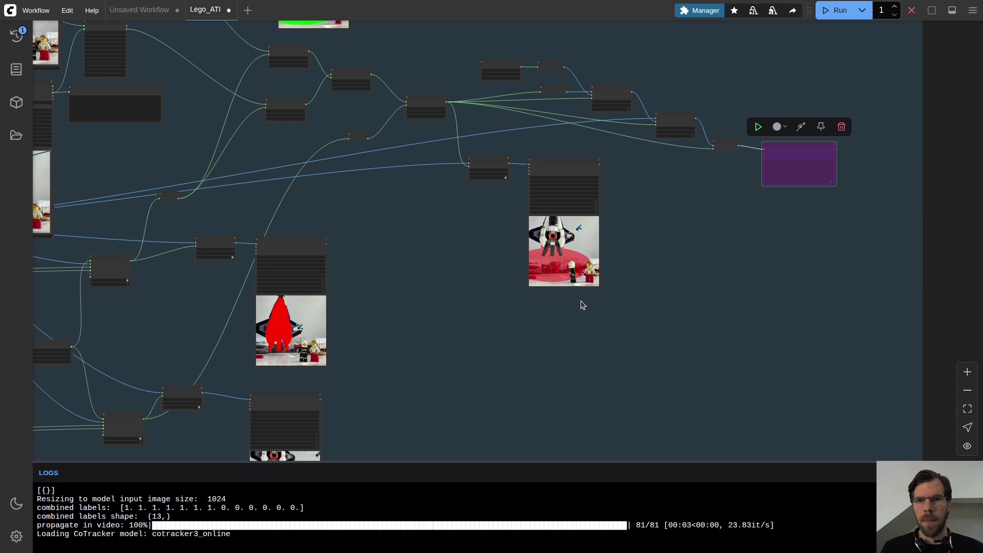
{"action": "scroll", "coordinate": [576, 296], "scroll_direction": "up", "scroll_amount": 5}
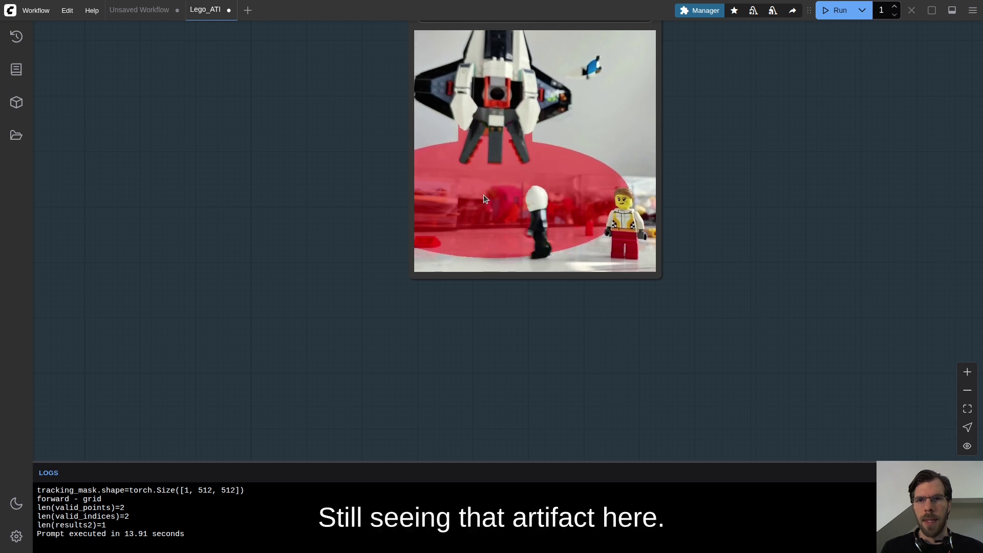
Trace the mask artifact through the rocket and minifigure segmentation previews back to the Sam2Segmentation and SAM2 model loader nodes
{"action": "scroll", "coordinate": [475, 177], "scroll_direction": "down", "scroll_amount": 5}
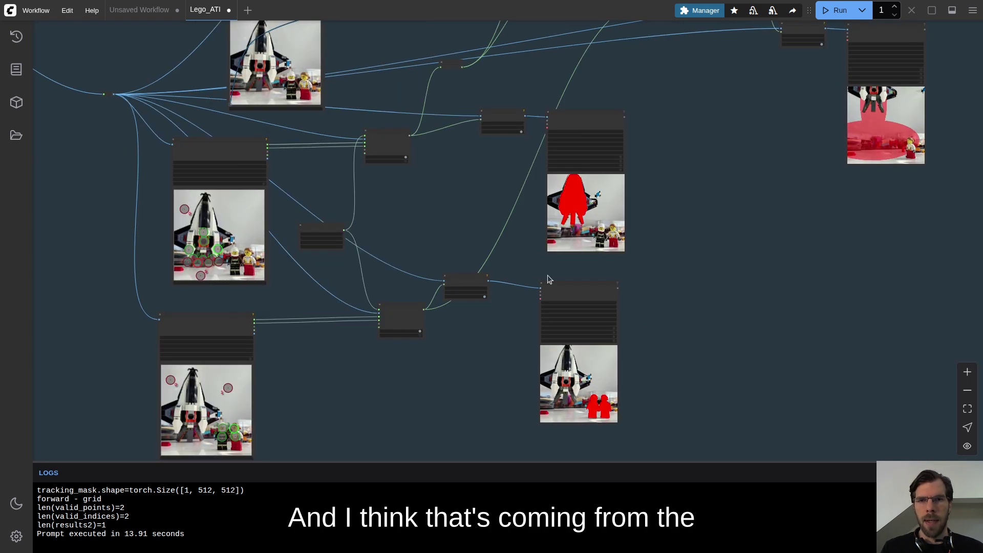
{"action": "scroll", "coordinate": [604, 234], "scroll_direction": "up", "scroll_amount": 5}
{"action": "left_click_drag", "start_coordinate": [861, 132], "coordinate": [830, 154]}
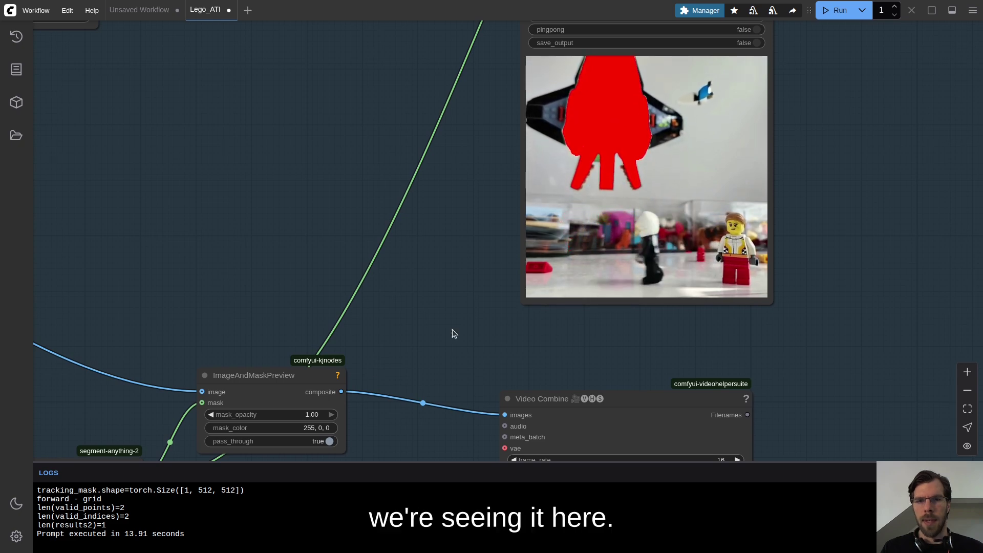
{"action": "left_click_drag", "start_coordinate": [374, 353], "coordinate": [480, 283]}
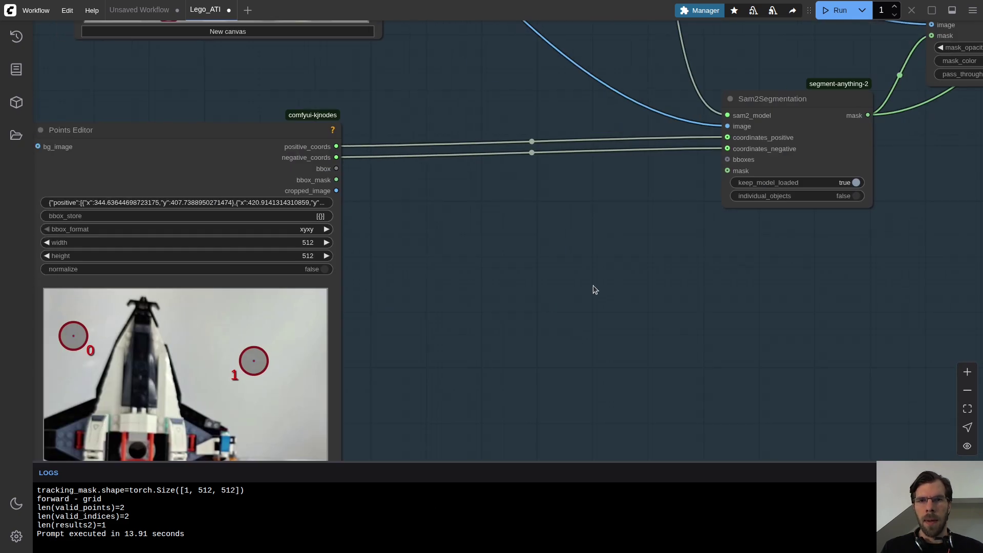
{"action": "left_click_drag", "start_coordinate": [673, 251], "coordinate": [398, 352]}
{"action": "scroll", "coordinate": [461, 343], "scroll_direction": "down", "scroll_amount": 10}
{"action": "scroll", "coordinate": [407, 143], "scroll_direction": "up", "scroll_amount": 10}
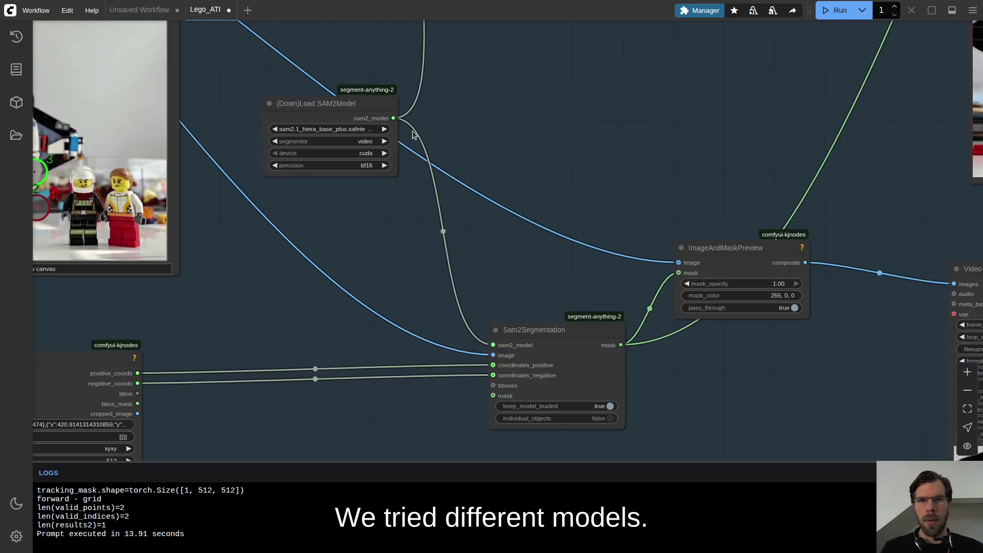
{"action": "scroll", "coordinate": [410, 137], "scroll_direction": "down", "scroll_amount": 5}
{"action": "scroll", "coordinate": [357, 151], "scroll_direction": "down", "scroll_amount": 5}
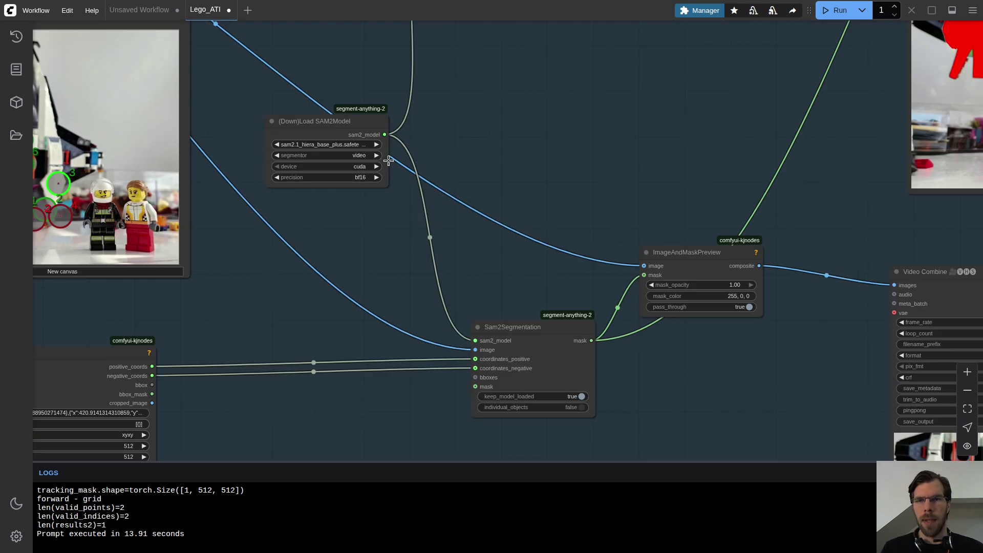
{"action": "scroll", "coordinate": [561, 145], "scroll_direction": "down", "scroll_amount": 3}
{"action": "left_click_drag", "start_coordinate": [560, 145], "coordinate": [518, 162]}
{"action": "scroll", "coordinate": [442, 159], "scroll_direction": "up", "scroll_amount": 5}
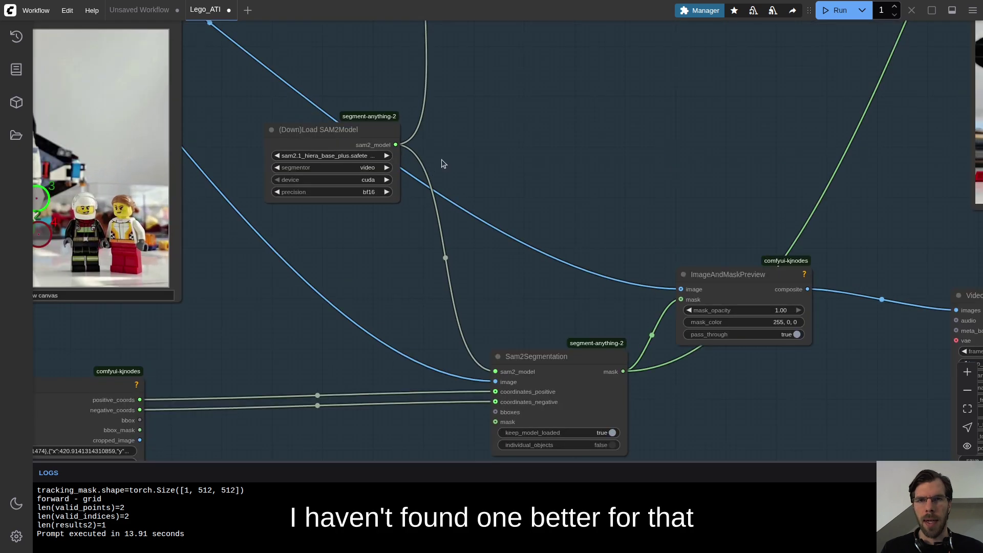
Change the precision setting of the (Down)Load SAM2Model node and rerun the workflow to regenerate the segmentation masks
{"action": "left_click", "coordinate": [374, 190]}
{"action": "left_click", "coordinate": [402, 195]}
{"action": "left_click_drag", "start_coordinate": [561, 198], "coordinate": [135, 205]}
{"action": "left_click", "coordinate": [846, 11]}
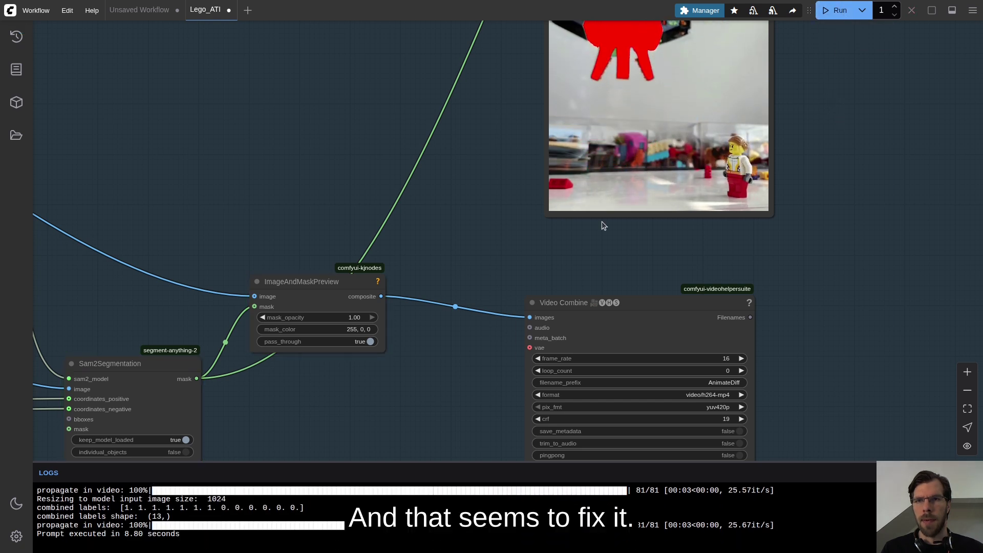
Check the combined mask preview and re-enable the bypassed Video Combine node after Join Image with Alpha
{"action": "scroll", "coordinate": [531, 238], "scroll_direction": "down", "scroll_amount": 5}
{"action": "left_click_drag", "start_coordinate": [644, 180], "coordinate": [386, 252]}
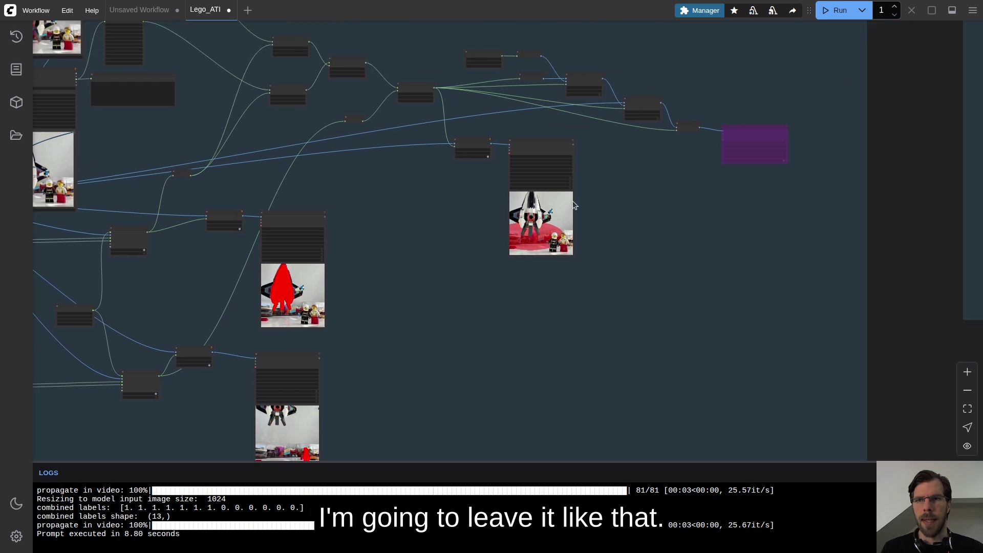
{"action": "left_click_drag", "start_coordinate": [679, 180], "coordinate": [534, 263]}
{"action": "scroll", "coordinate": [672, 220], "scroll_direction": "up", "scroll_amount": 9}
{"action": "scroll", "coordinate": [552, 235], "scroll_direction": "up", "scroll_amount": 3}
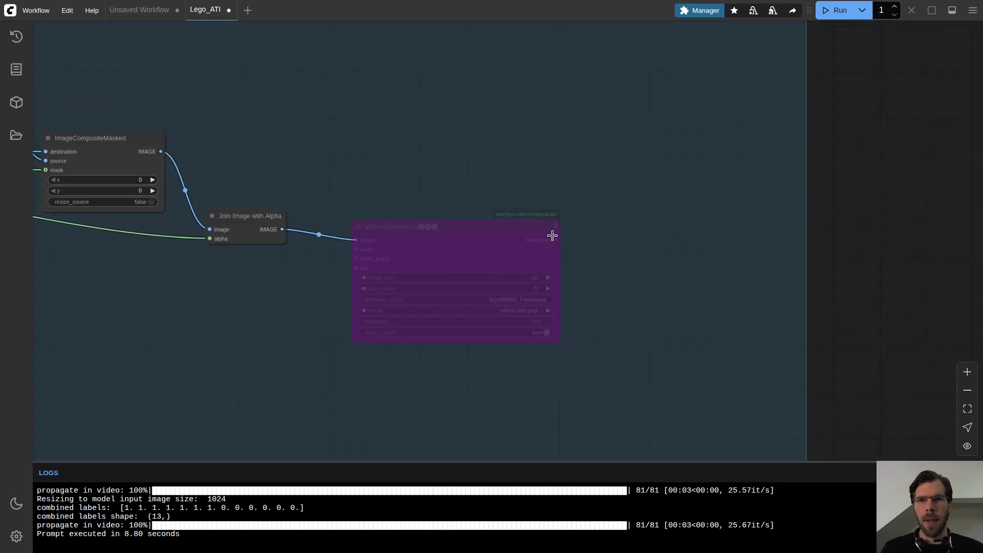
{"action": "left_click_drag", "start_coordinate": [409, 200], "coordinate": [547, 169]}
{"action": "left_click", "coordinate": [547, 171]}
{"action": "key", "text": "ctrl+b"}
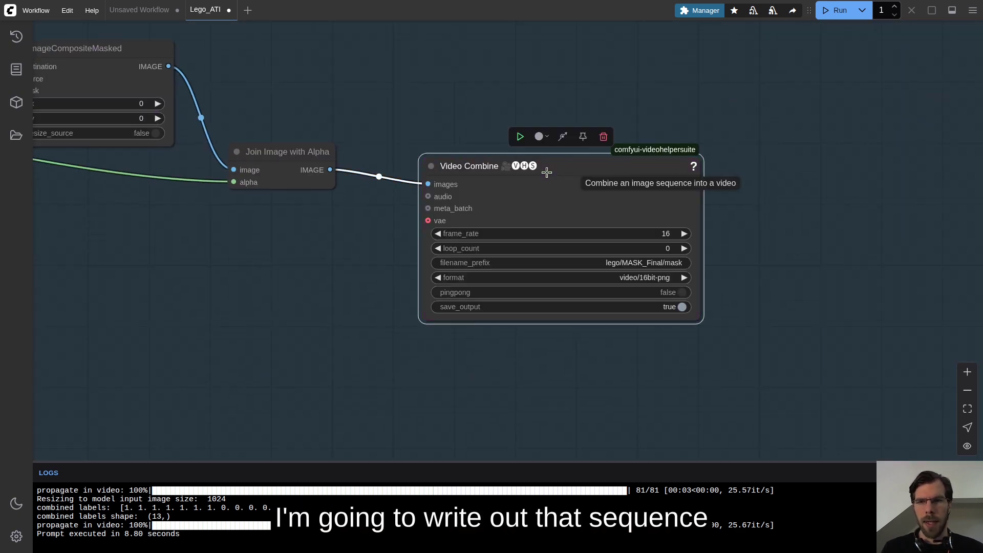
Set the mask output's filename_prefix to lego/MASK_VeryFinal/mask and run the workflow to write the mask sequence
{"action": "scroll", "coordinate": [732, 301], "scroll_direction": "up", "scroll_amount": 5}
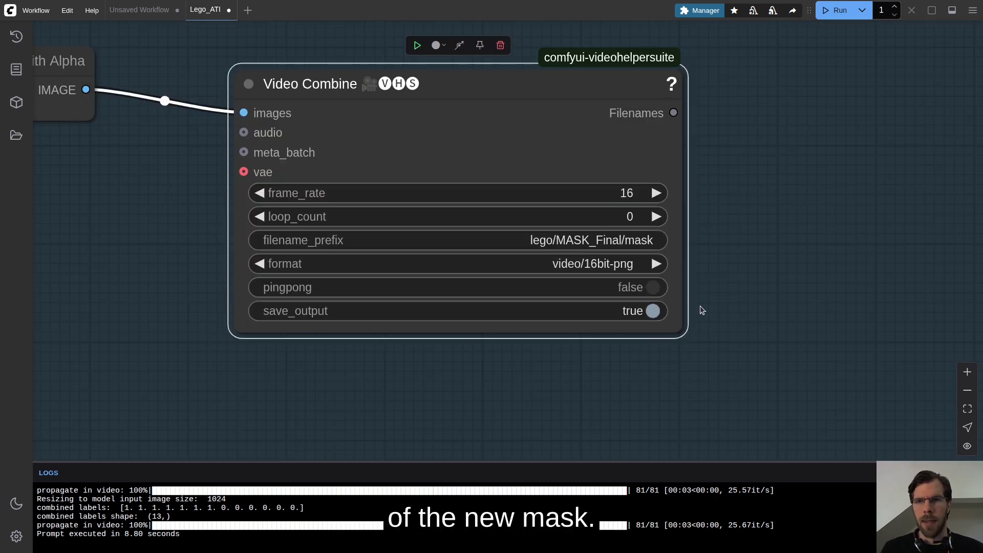
{"action": "left_click", "coordinate": [620, 239]}
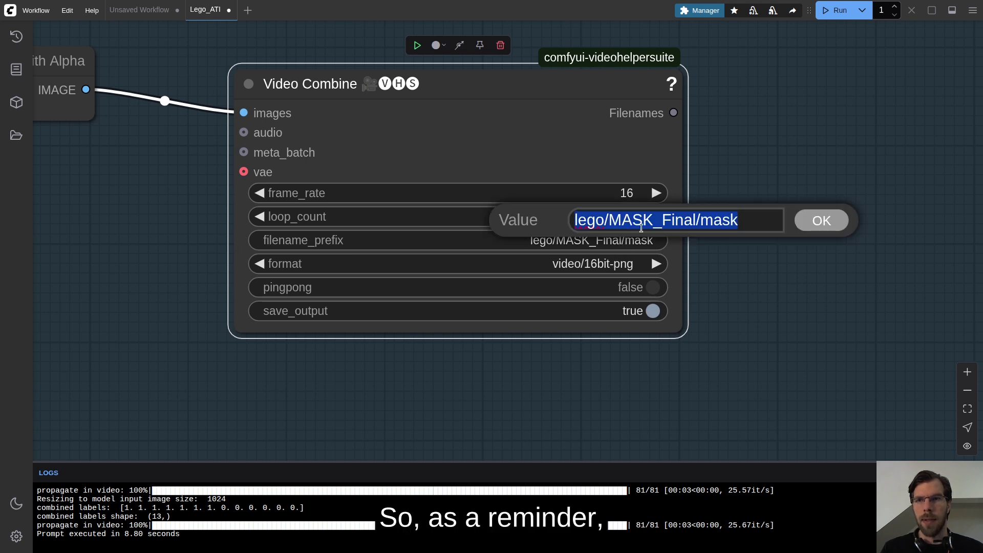
{"action": "left_click", "coordinate": [697, 219]}
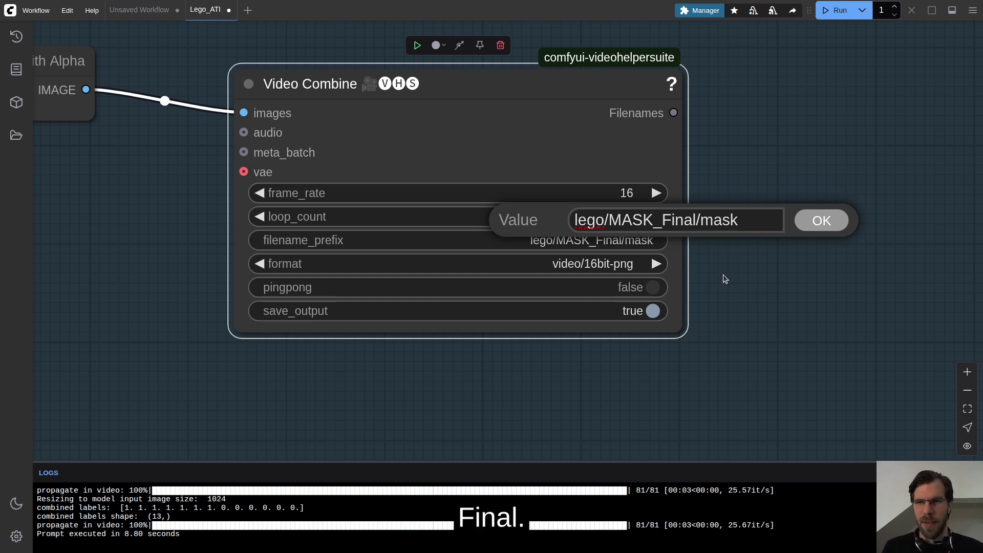
{"action": "key", "text": "Left"}
{"action": "key", "text": "Left"}
{"action": "key", "text": "Left"}
{"action": "key", "text": "Left"}
{"action": "key", "text": "Left"}
{"action": "type", "text": "Very"}
{"action": "key", "text": "Return"}
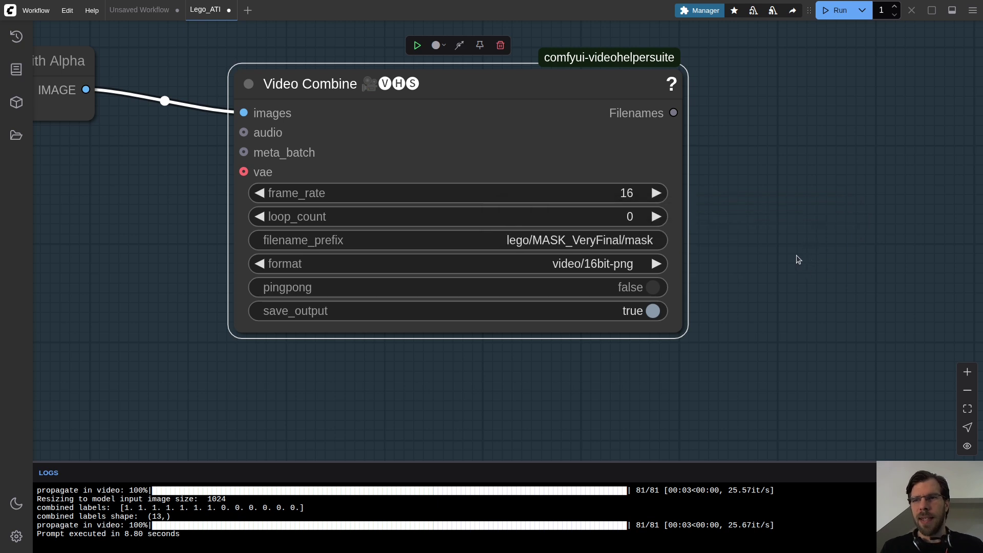
{"action": "left_click", "coordinate": [829, 9]}
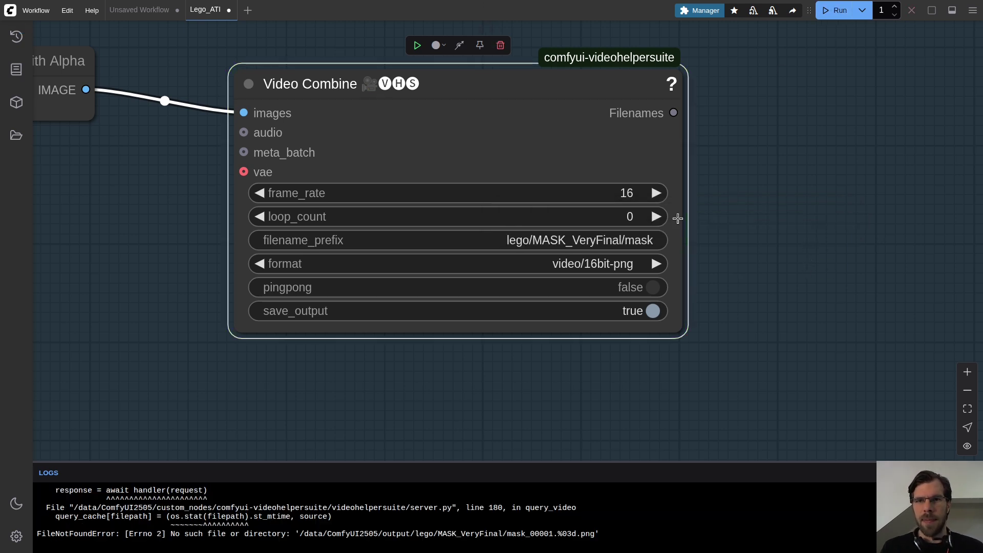
Set the mask-creation group's nodes to Never and reactivate the nodes of the neighbouring video inpainting group
{"action": "scroll", "coordinate": [495, 86], "scroll_direction": "down", "scroll_amount": 10}
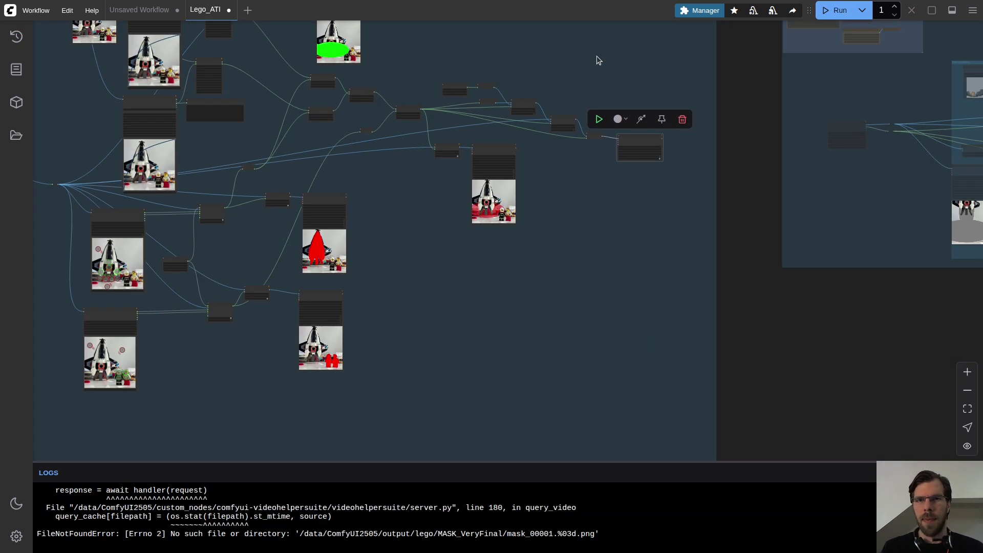
{"action": "scroll", "coordinate": [597, 154], "scroll_direction": "up", "scroll_amount": 5}
{"action": "right_click", "coordinate": [593, 179]}
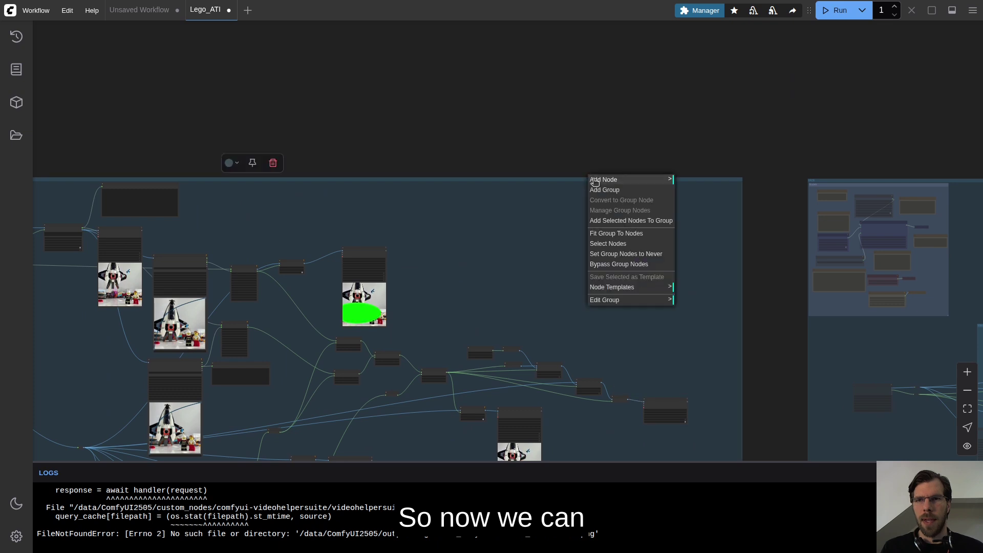
{"action": "left_click", "coordinate": [659, 256]}
{"action": "left_click_drag", "start_coordinate": [758, 334], "coordinate": [253, 327]}
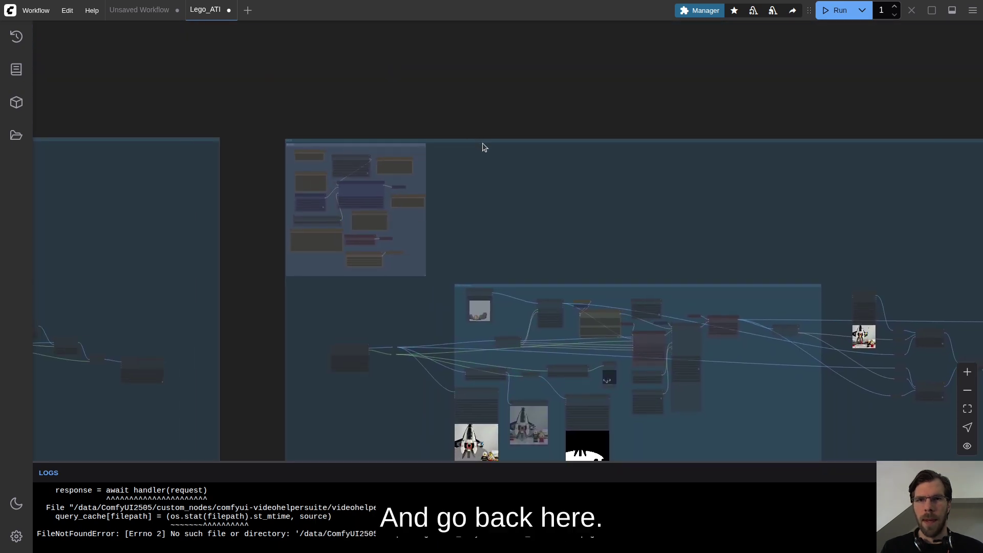
{"action": "right_click", "coordinate": [484, 140]}
{"action": "left_click", "coordinate": [511, 225]}
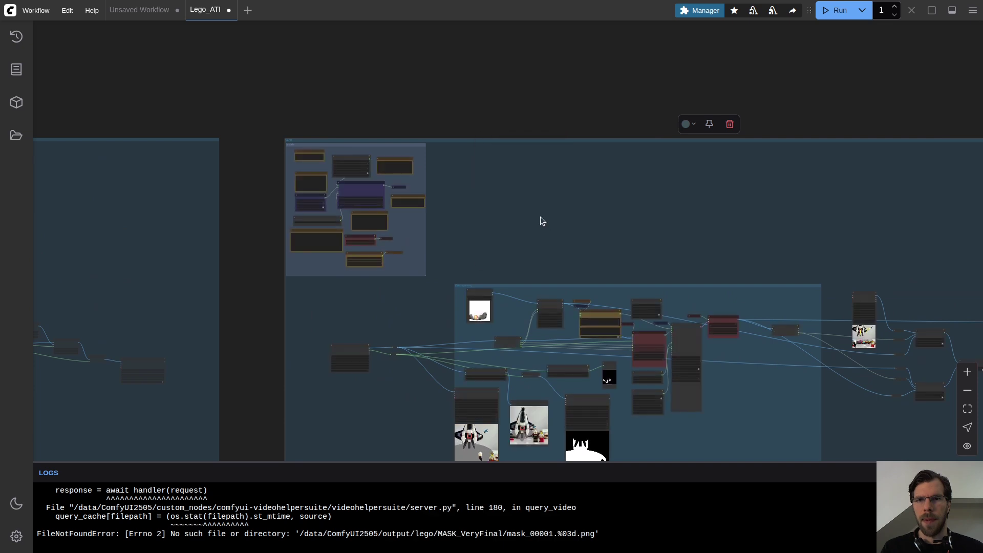
Bypass the final video output nodes at the end of the inpainting group
{"action": "left_click_drag", "start_coordinate": [746, 261], "coordinate": [365, 134]}
{"action": "left_click_drag", "start_coordinate": [621, 162], "coordinate": [695, 330]}
{"action": "key", "text": "ctrl+b"}
Point the inpainting group's Load Images From Folder node to the output/lego/MASK_VeryFinal/ folder
{"action": "left_click_drag", "start_coordinate": [346, 302], "coordinate": [674, 263]}
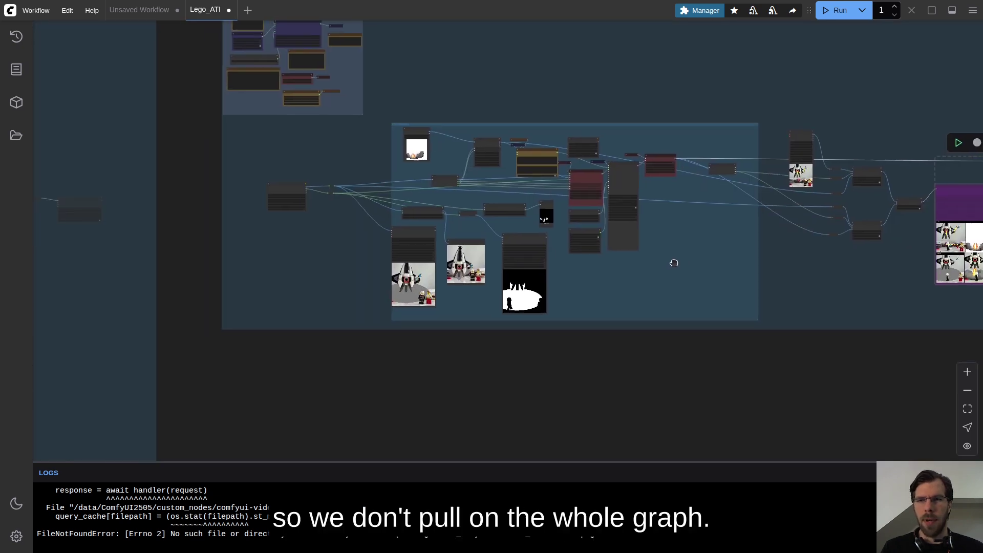
{"action": "scroll", "coordinate": [422, 271], "scroll_direction": "up", "scroll_amount": 15}
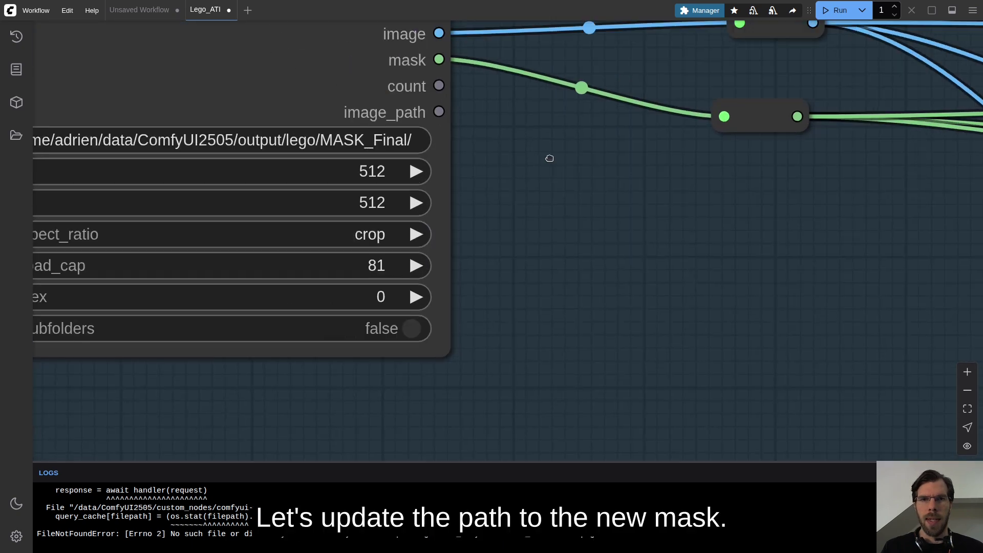
{"action": "left_click", "coordinate": [497, 221]}
{"action": "left_click_drag", "start_coordinate": [668, 194], "coordinate": [899, 199]}
{"action": "left_click_drag", "start_coordinate": [521, 196], "coordinate": [748, 199]}
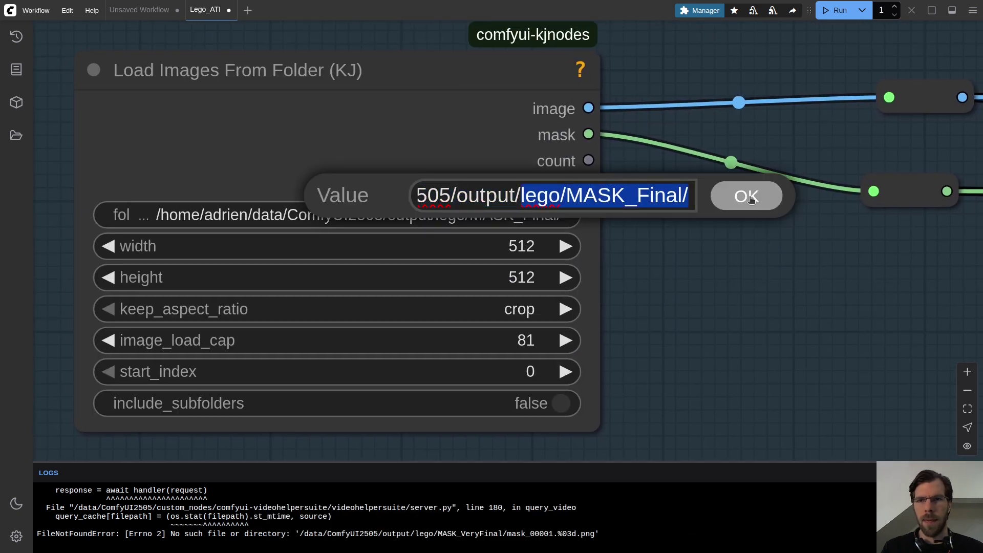
{"action": "type", "text": "lego/MASK_VeryFinal/mask"}
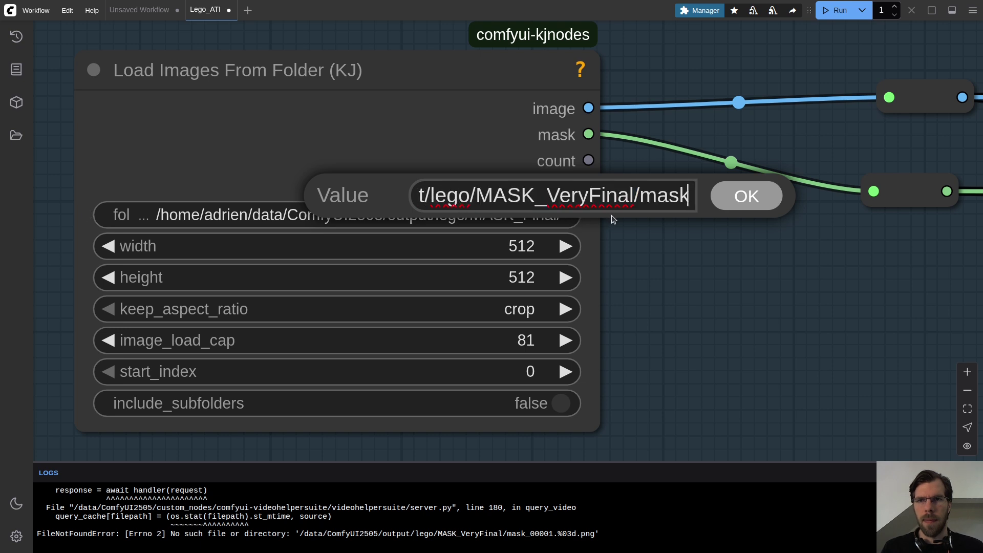
{"action": "left_click_drag", "start_coordinate": [636, 197], "coordinate": [761, 201]}
{"action": "type", "text": "/"}
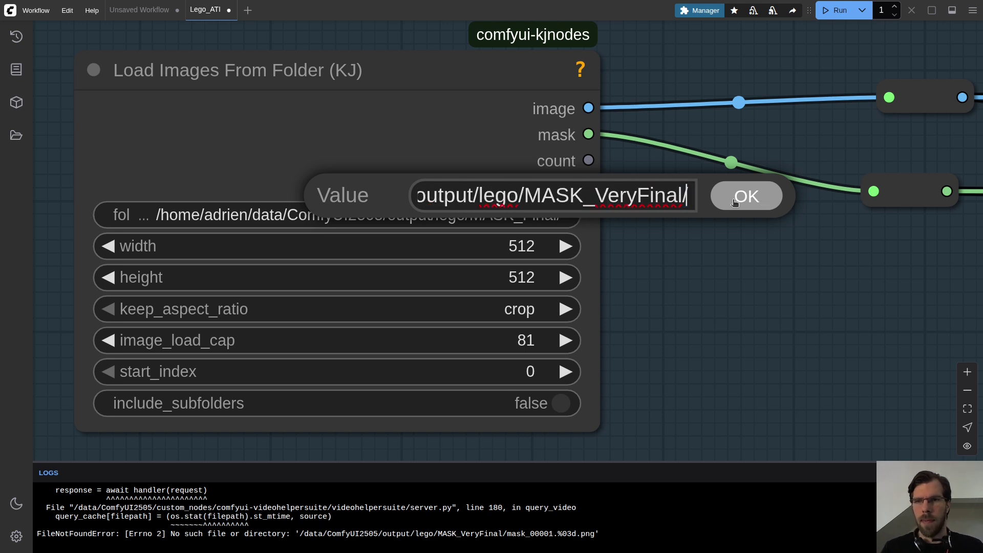
{"action": "left_click", "coordinate": [735, 202]}
Run the workflow and check the newly loaded mask in the inpainting group's black-and-white preview
{"action": "scroll", "coordinate": [726, 201], "scroll_direction": "down", "scroll_amount": 10}
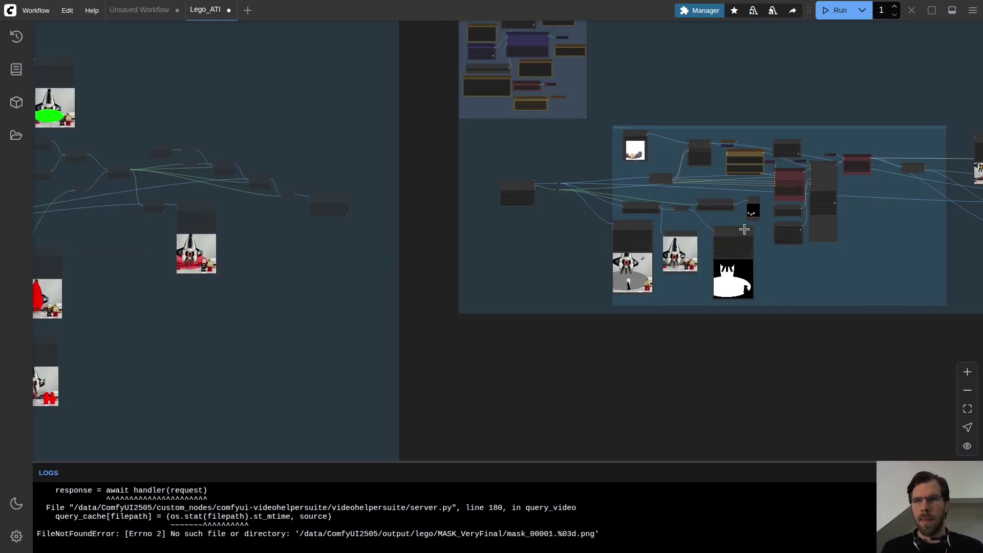
{"action": "left_click", "coordinate": [830, 5]}
{"action": "scroll", "coordinate": [795, 279], "scroll_direction": "up", "scroll_amount": 9}
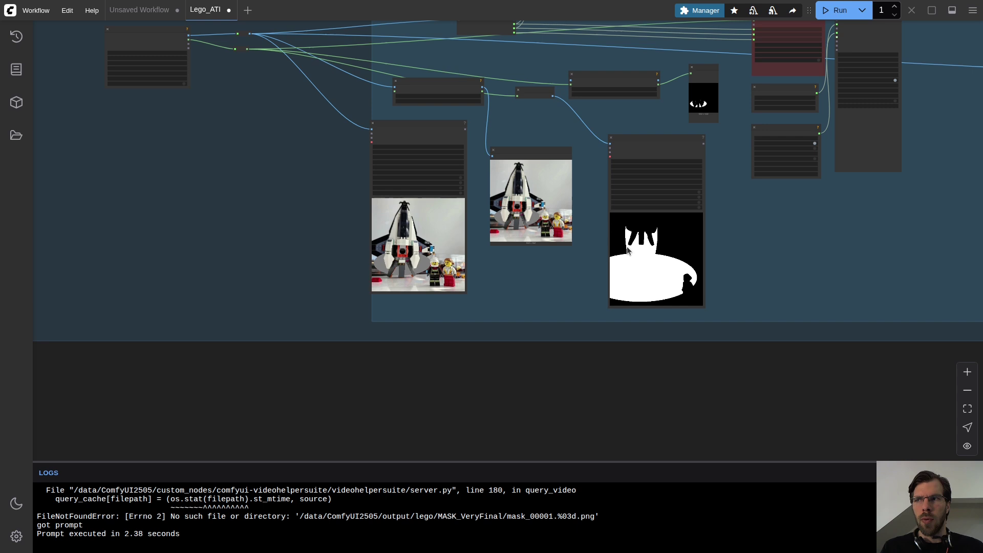
{"action": "left_click_drag", "start_coordinate": [630, 151], "coordinate": [594, 264]}
Examine the video inpainting chain and the ATI, reference, mask and result comparison for remaining artifacts
{"action": "left_click_drag", "start_coordinate": [312, 142], "coordinate": [498, 253]}
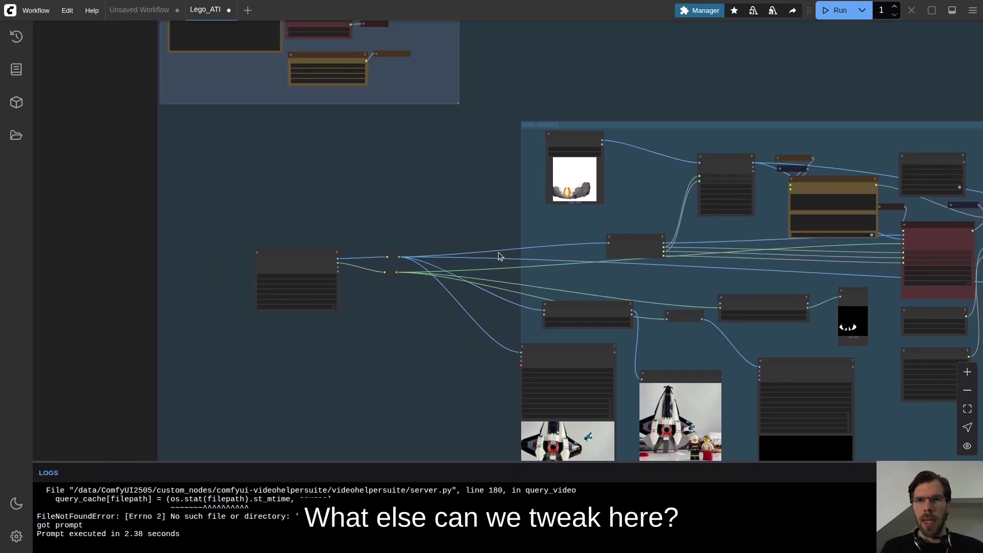
{"action": "scroll", "coordinate": [501, 213], "scroll_direction": "up", "scroll_amount": 5}
{"action": "scroll", "coordinate": [487, 285], "scroll_direction": "right", "scroll_amount": 10}
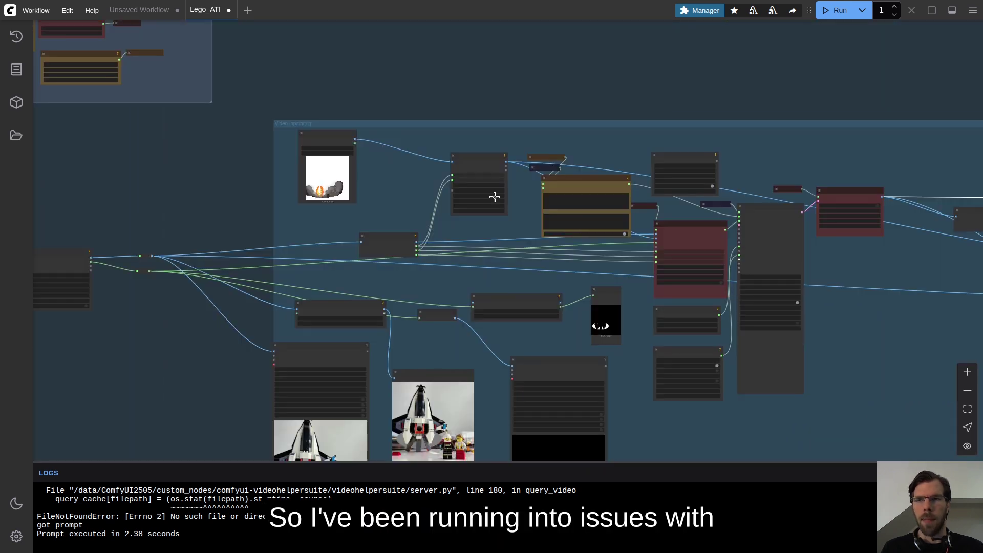
{"action": "scroll", "coordinate": [446, 169], "scroll_direction": "down", "scroll_amount": 5}
{"action": "scroll", "coordinate": [446, 169], "scroll_direction": "right", "scroll_amount": 10}
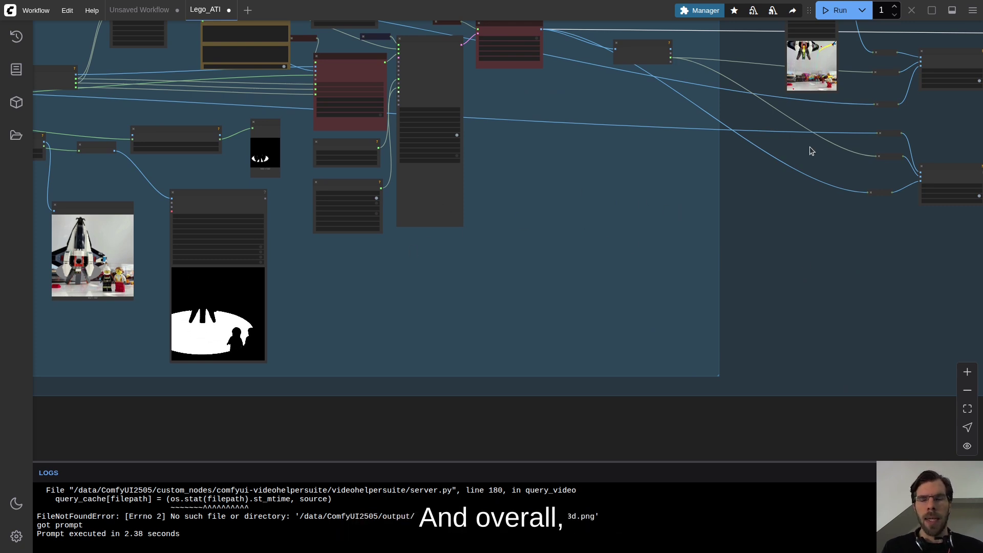
{"action": "scroll", "coordinate": [769, 179], "scroll_direction": "right", "scroll_amount": 10}
{"action": "scroll", "coordinate": [754, 209], "scroll_direction": "up", "scroll_amount": 3}
{"action": "scroll", "coordinate": [742, 206], "scroll_direction": "up", "scroll_amount": 8}
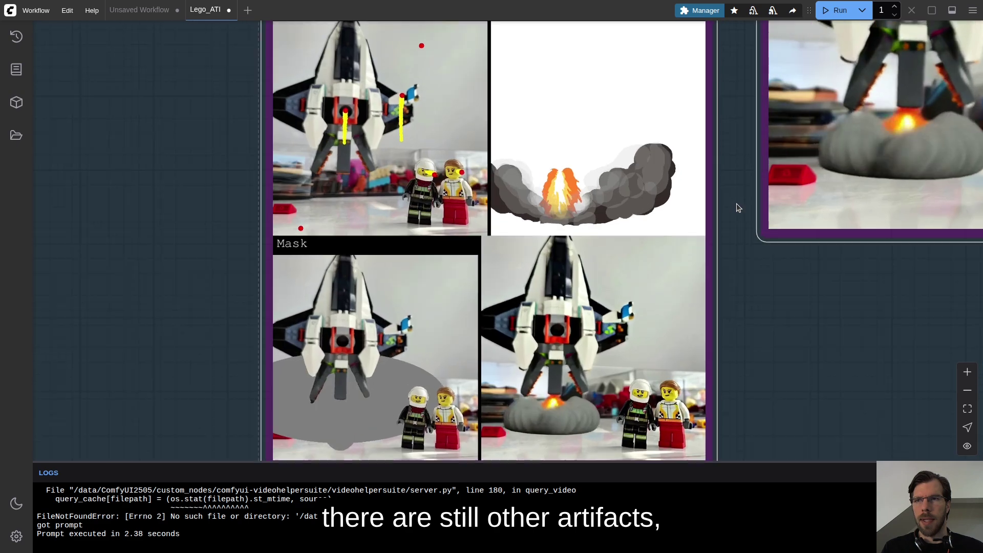
{"action": "scroll", "coordinate": [712, 200], "scroll_direction": "down", "scroll_amount": 4}
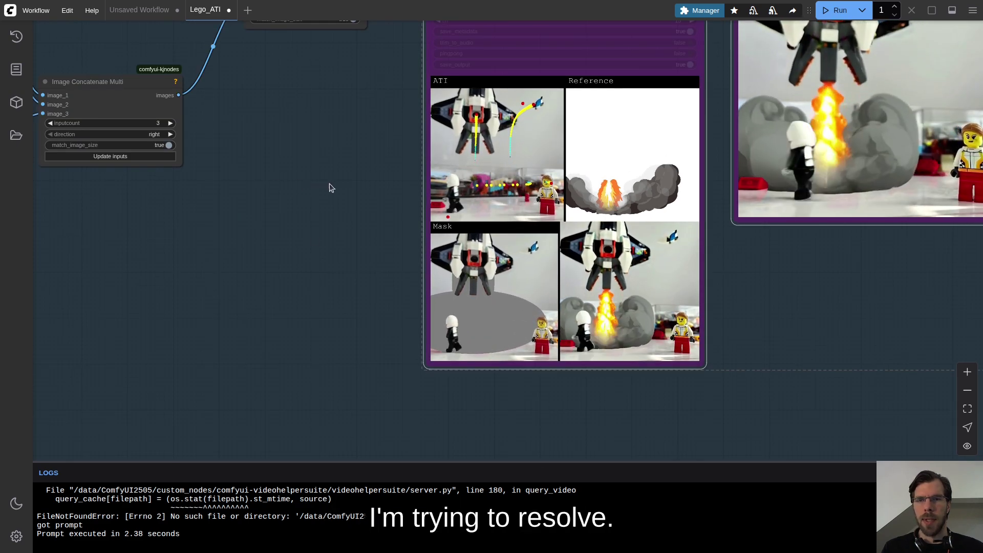
{"action": "scroll", "coordinate": [314, 185], "scroll_direction": "down", "scroll_amount": 4}
{"action": "scroll", "coordinate": [125, 219], "scroll_direction": "down", "scroll_amount": 3}
{"action": "scroll", "coordinate": [199, 149], "scroll_direction": "up", "scroll_amount": 2}
{"action": "scroll", "coordinate": [199, 149], "scroll_direction": "down", "scroll_amount": 3}
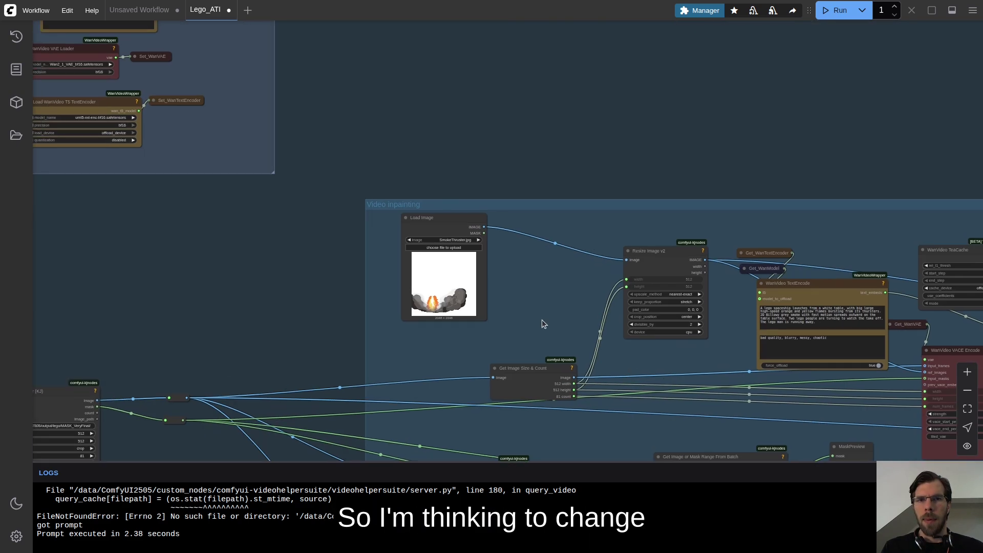
Set the VACE model in the WanVideo VACE Model Select node to Wan2_1-VACE_module_14B_bf16.safetensors
{"action": "left_click_drag", "start_coordinate": [338, 85], "coordinate": [403, 107]}
{"action": "scroll", "coordinate": [404, 107], "scroll_direction": "up", "scroll_amount": 3}
{"action": "scroll", "coordinate": [404, 106], "scroll_direction": "down", "scroll_amount": 2}
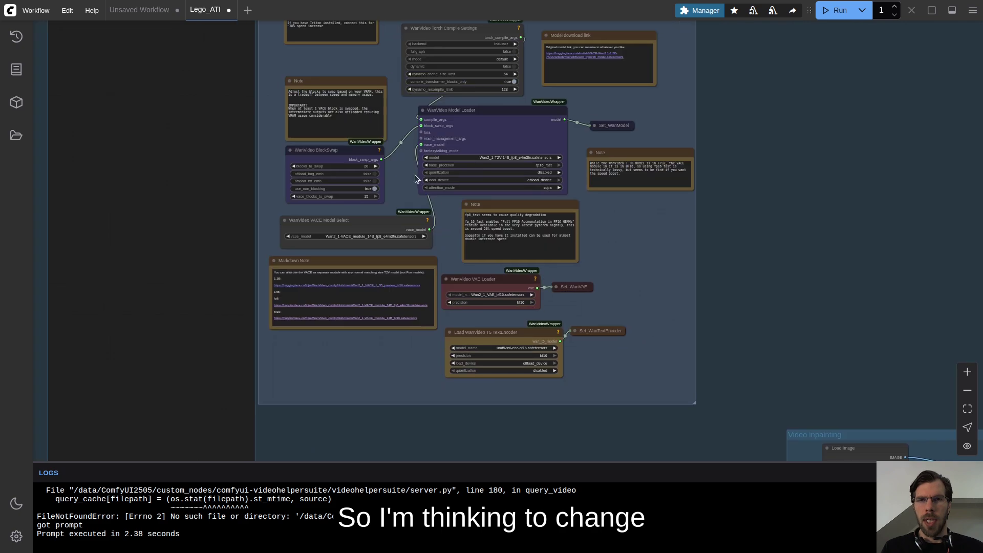
{"action": "scroll", "coordinate": [415, 170], "scroll_direction": "up", "scroll_amount": 5}
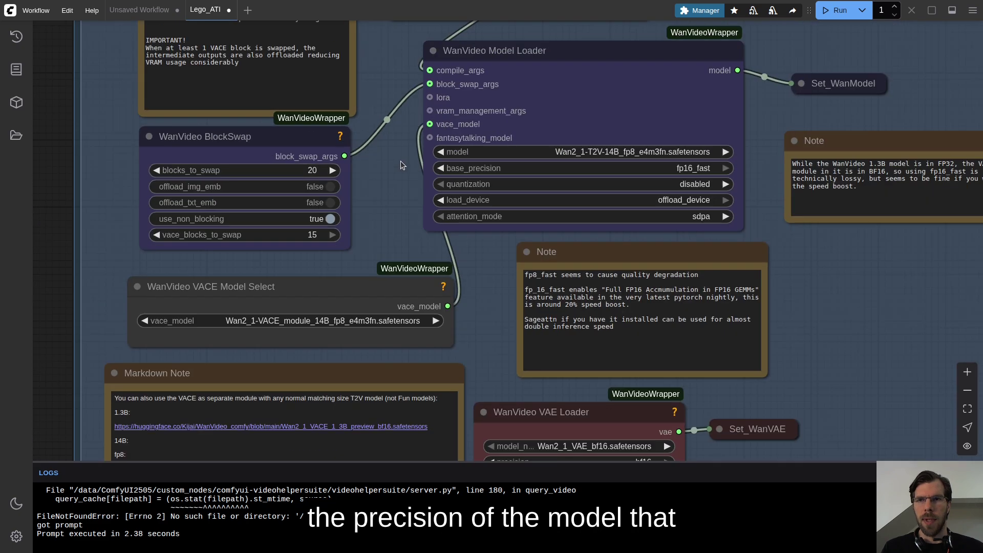
{"action": "left_click_drag", "start_coordinate": [360, 194], "coordinate": [333, 290]}
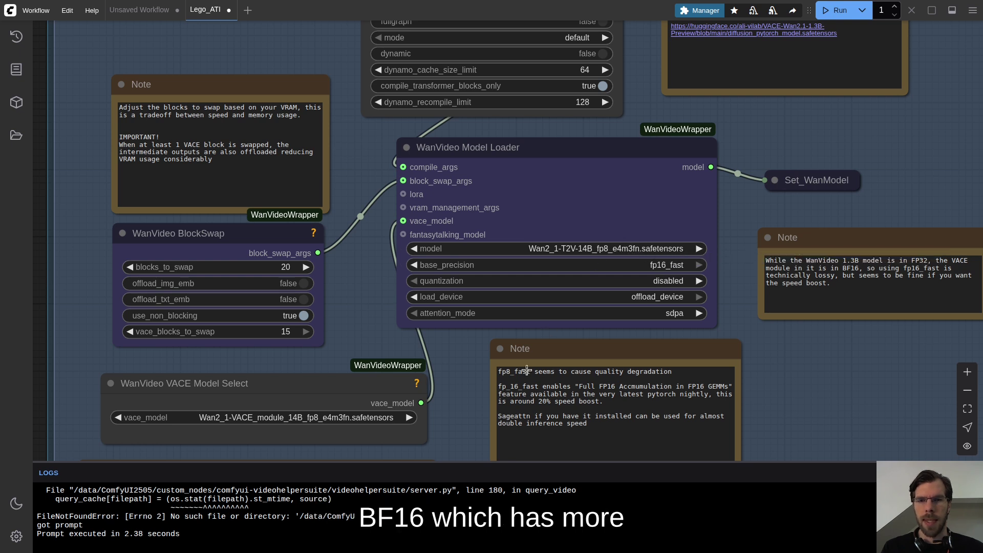
{"action": "scroll", "coordinate": [512, 354], "scroll_direction": "down", "scroll_amount": 2}
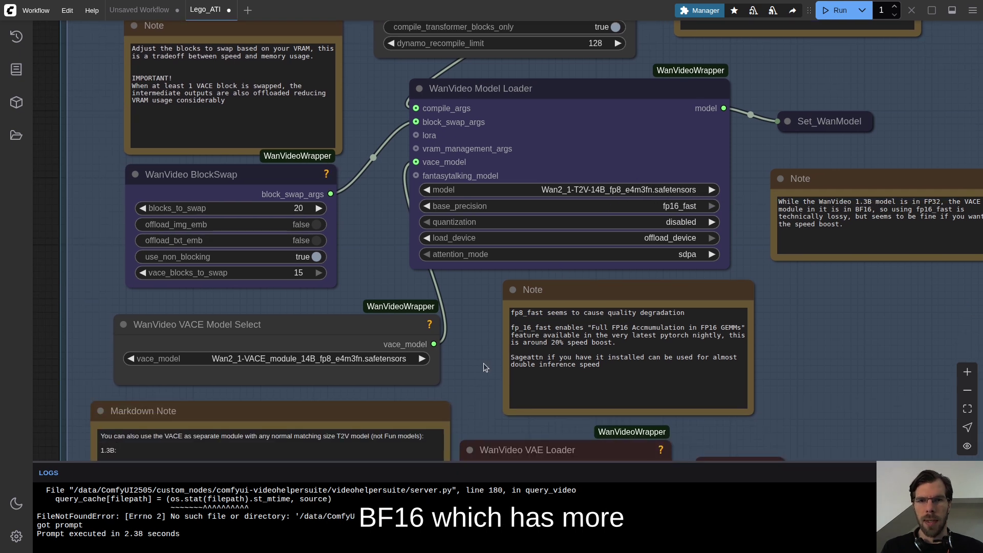
{"action": "left_click", "coordinate": [343, 361]}
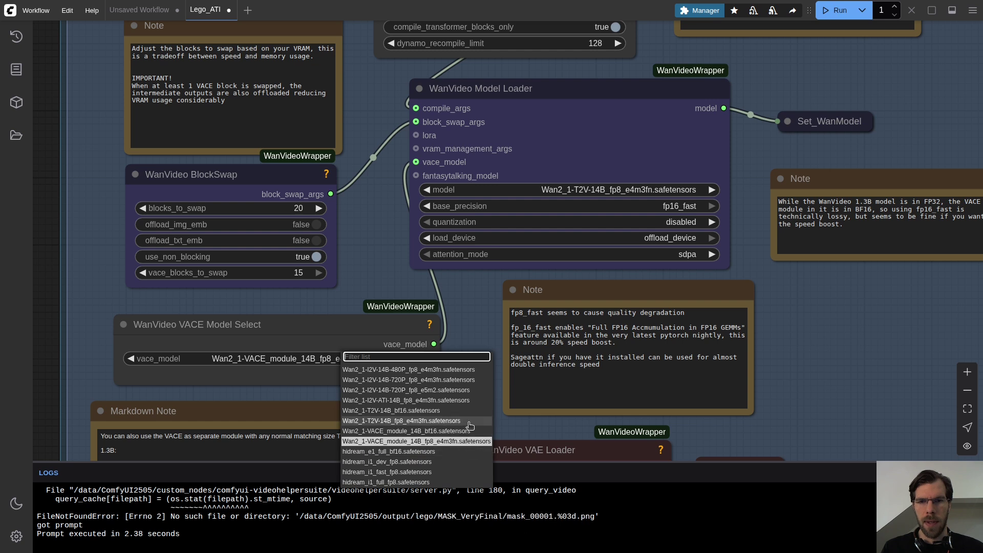
{"action": "left_click", "coordinate": [399, 431]}
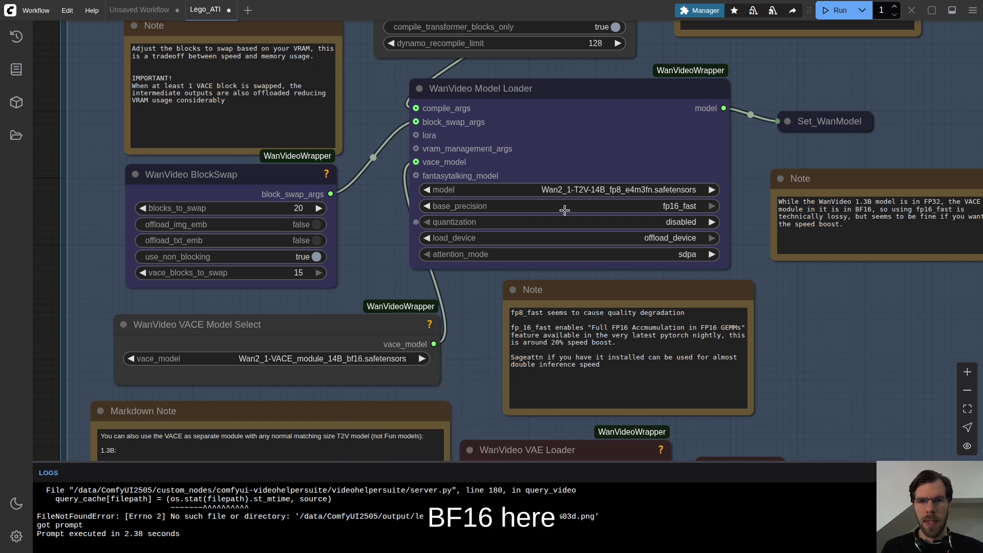
Set the WanVideo Model Loader to Wan2_1-VACE_module_14B_bf16.safetensors with bf16 base precision and sageattn attention mode
{"action": "left_click", "coordinate": [647, 190]}
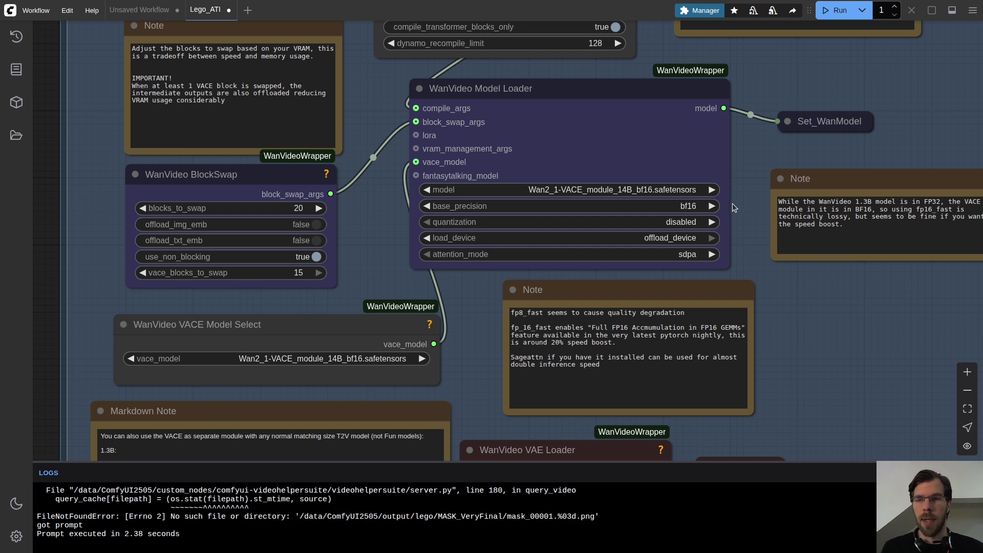
{"action": "left_click", "coordinate": [693, 256]}
{"action": "left_click", "coordinate": [725, 297]}
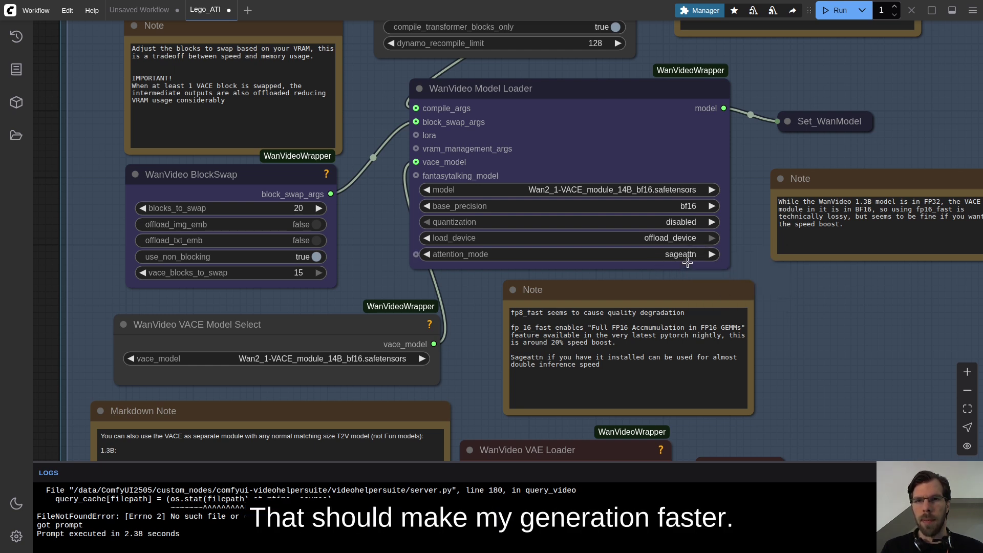
Set blocks_to_swap in the WanVideo BlockSwap node to 26
{"action": "scroll", "coordinate": [686, 263], "scroll_direction": "down", "scroll_amount": 3}
{"action": "scroll", "coordinate": [666, 240], "scroll_direction": "up", "scroll_amount": 4}
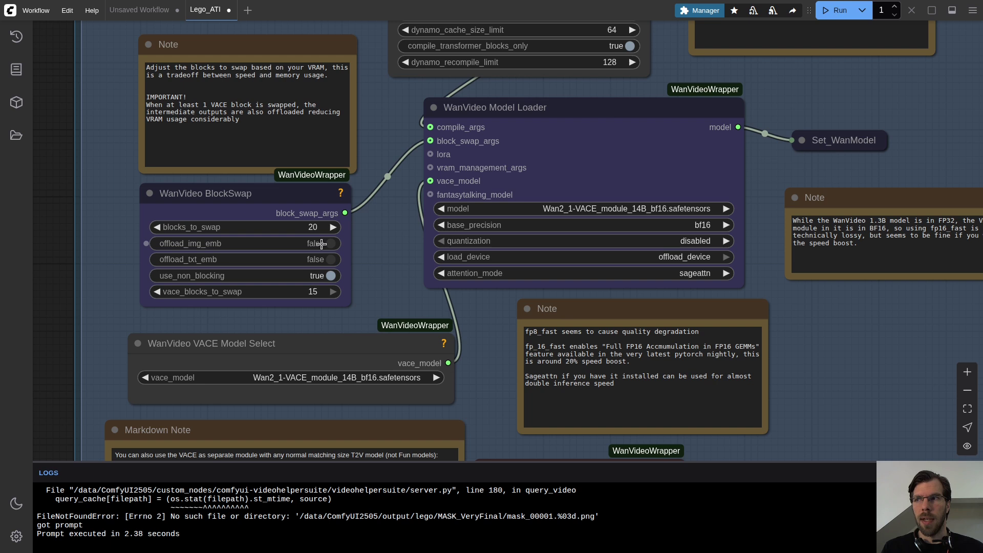
{"action": "left_click", "coordinate": [304, 227]}
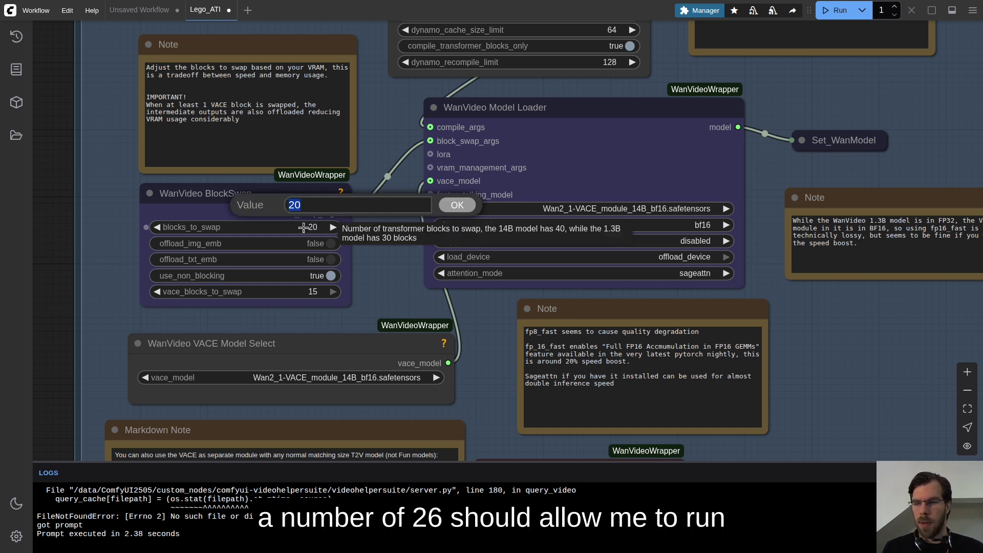
{"action": "key", "text": "Return"}
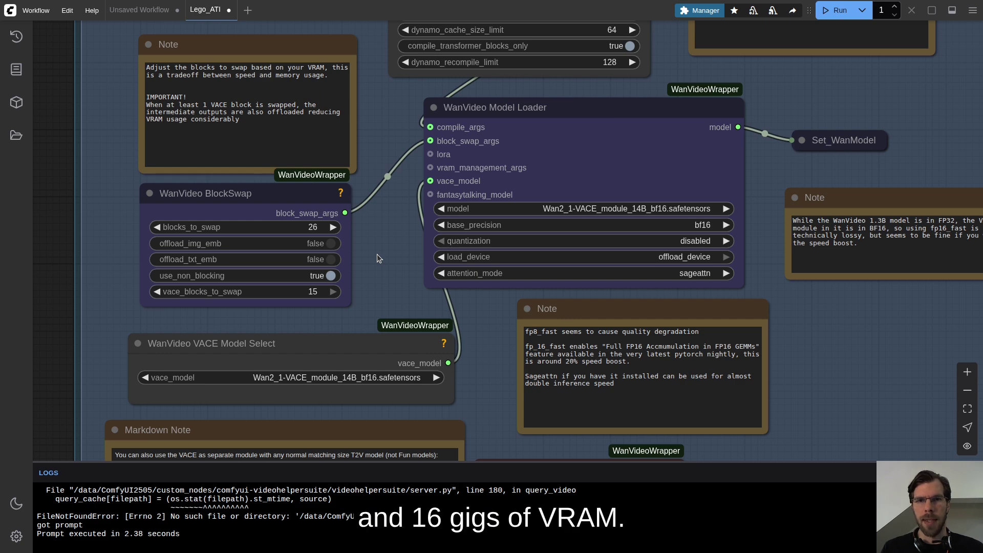
In the positive prompt of WanVideo TextEncode, replace "bursting from its thursters" with "thrust downward from its engines, impacting the table beneath"
{"action": "scroll", "coordinate": [377, 258], "scroll_direction": "down", "scroll_amount": 3}
{"action": "scroll", "coordinate": [648, 260], "scroll_direction": "down", "scroll_amount": 5}
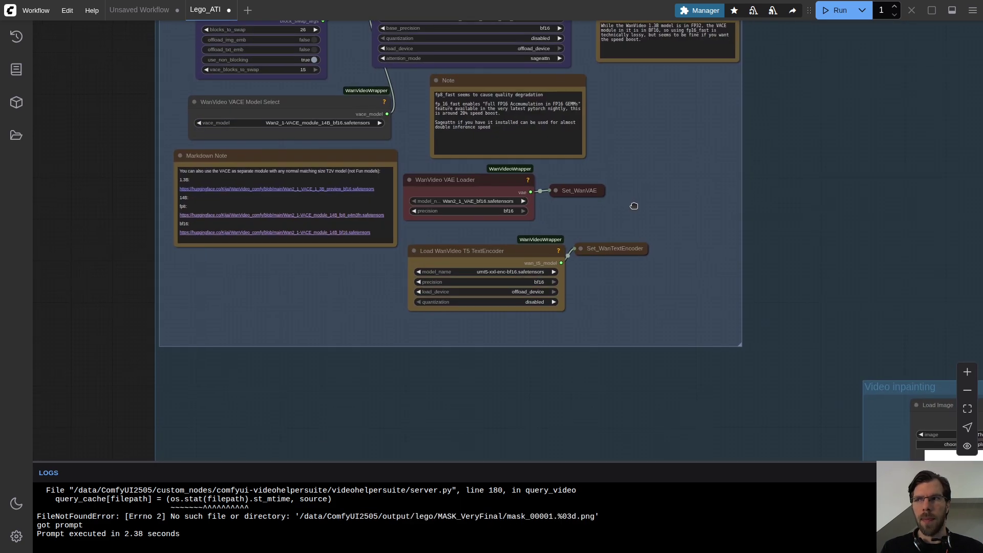
{"action": "scroll", "coordinate": [414, 202], "scroll_direction": "down", "scroll_amount": 5}
{"action": "scroll", "coordinate": [369, 233], "scroll_direction": "down", "scroll_amount": 3}
{"action": "scroll", "coordinate": [391, 265], "scroll_direction": "right", "scroll_amount": 5}
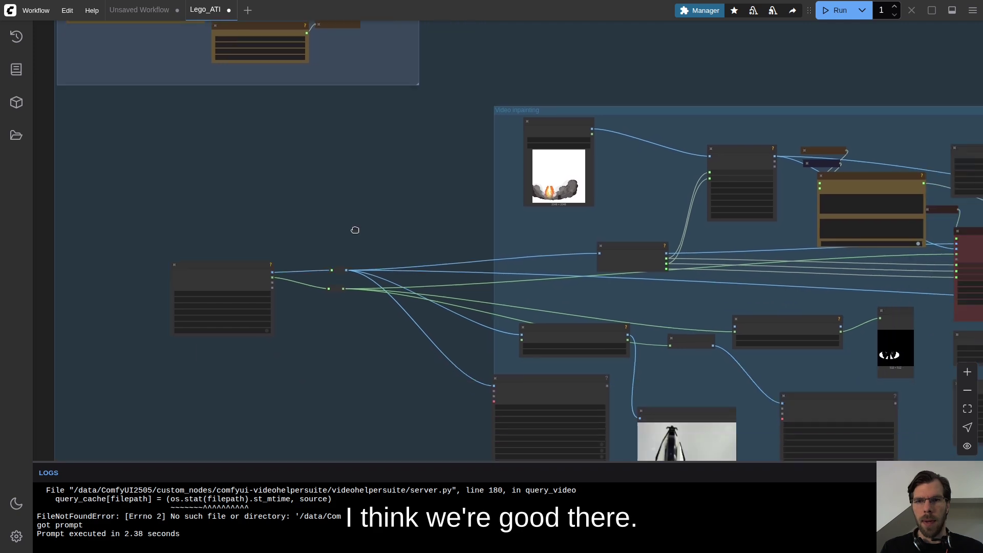
{"action": "scroll", "coordinate": [456, 211], "scroll_direction": "down", "scroll_amount": 5}
{"action": "scroll", "coordinate": [589, 210], "scroll_direction": "up", "scroll_amount": 5}
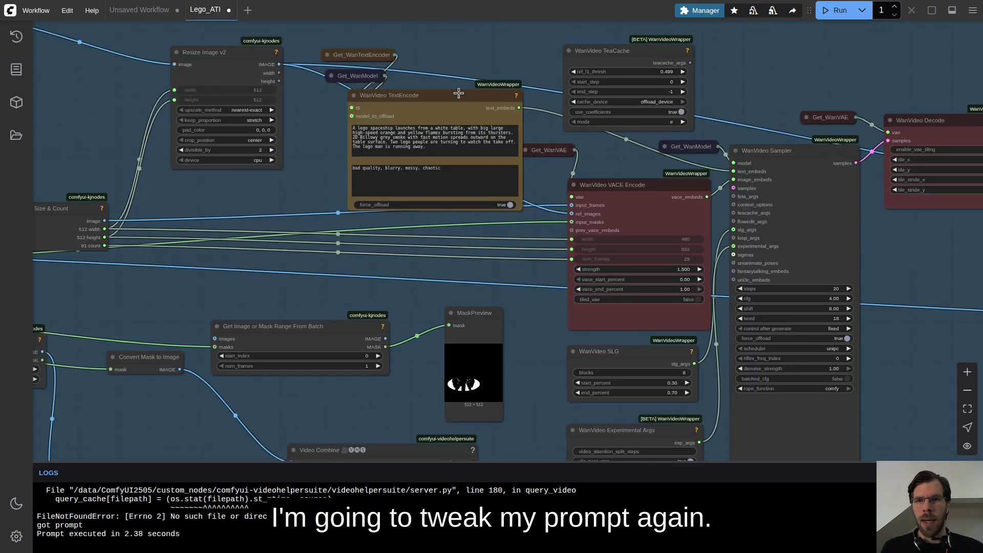
{"action": "scroll", "coordinate": [361, 136], "scroll_direction": "up", "scroll_amount": 9}
{"action": "scroll", "coordinate": [328, 134], "scroll_direction": "down", "scroll_amount": 4}
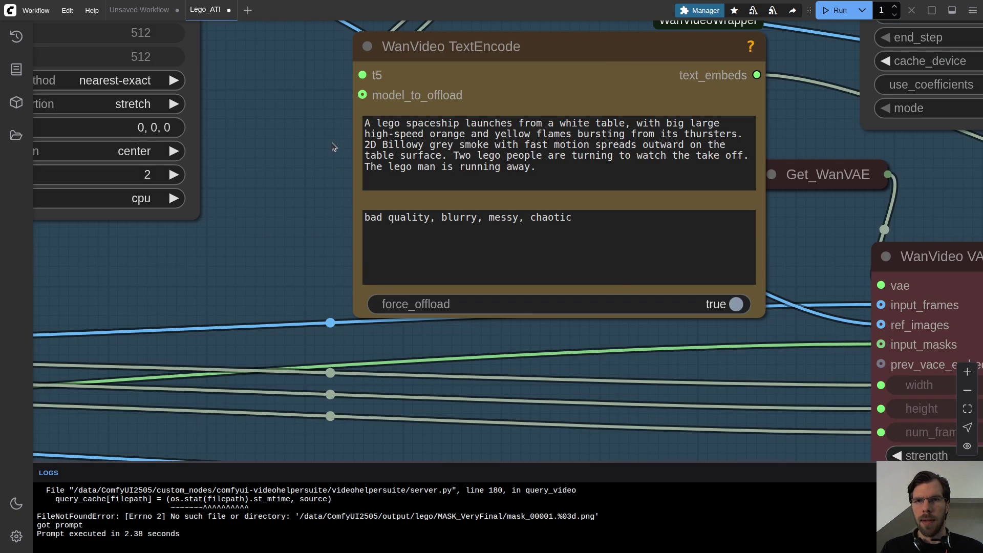
{"action": "scroll", "coordinate": [331, 142], "scroll_direction": "up", "scroll_amount": 4}
{"action": "left_click_drag", "start_coordinate": [331, 128], "coordinate": [287, 200]}
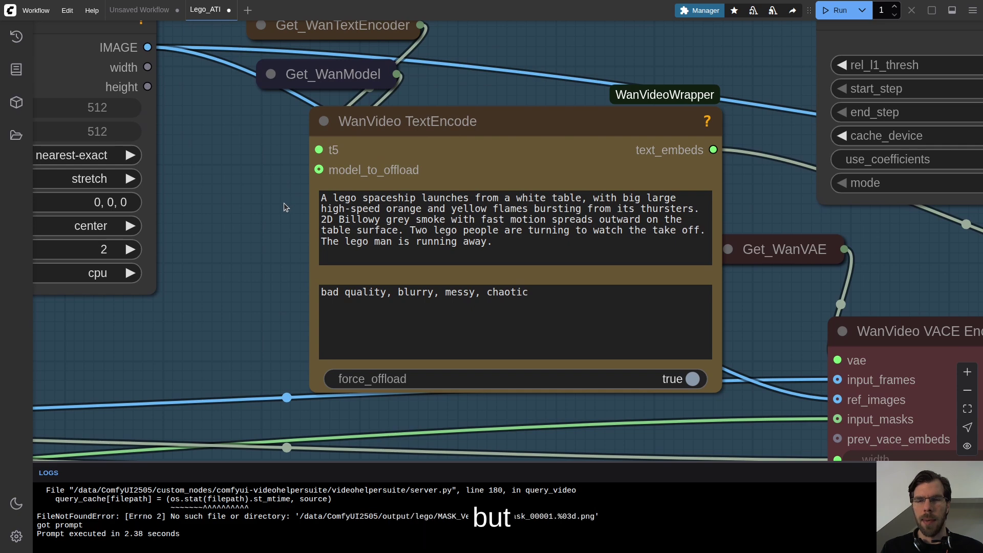
{"action": "scroll", "coordinate": [280, 201], "scroll_direction": "down", "scroll_amount": 5}
{"action": "left_click_drag", "start_coordinate": [512, 221], "coordinate": [848, 377]}
{"action": "scroll", "coordinate": [361, 210], "scroll_direction": "up", "scroll_amount": 15}
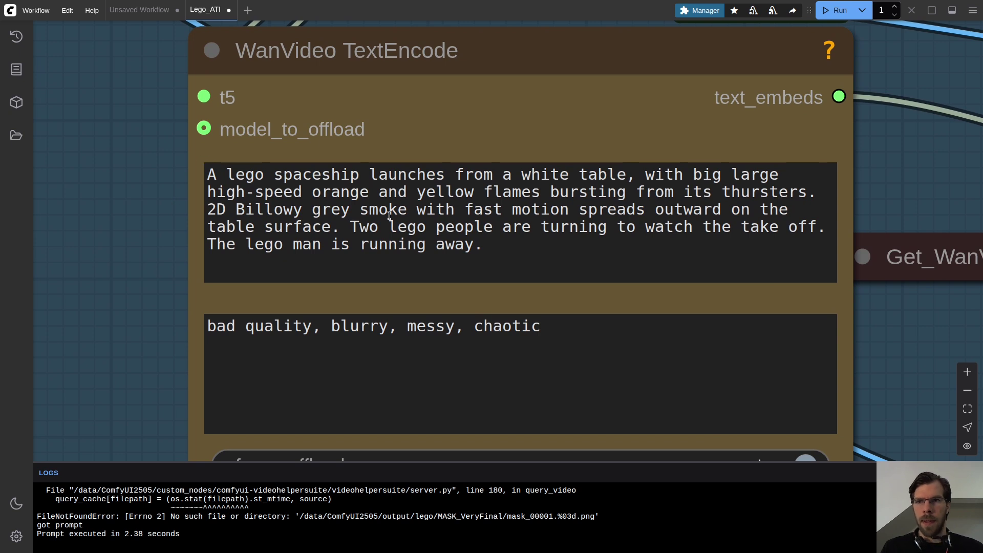
{"action": "left_click_drag", "start_coordinate": [551, 193], "coordinate": [657, 194]}
{"action": "type", "text": "thrust d"}
{"action": "type", "text": "ownward from its engines, impacti"}
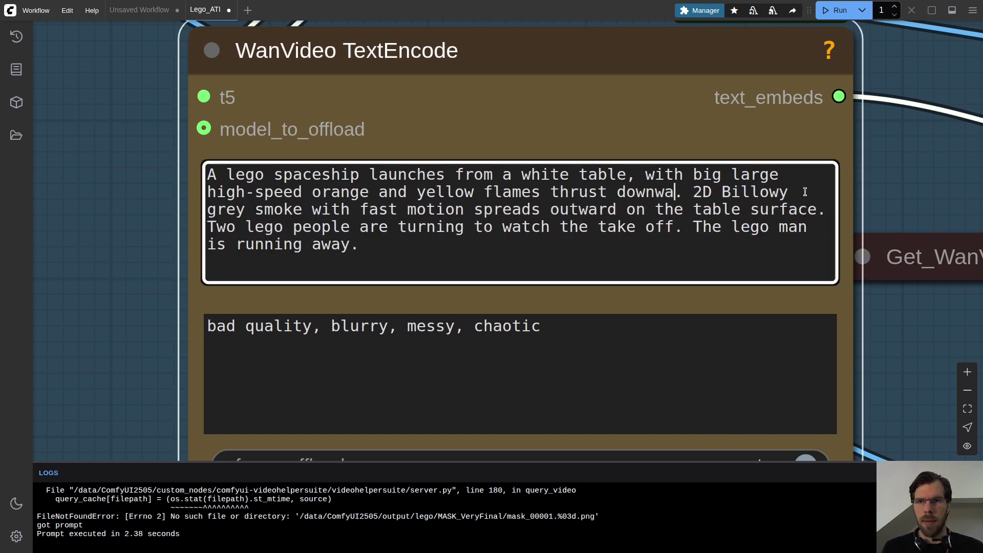
{"action": "type", "text": "ng the table beneath"}
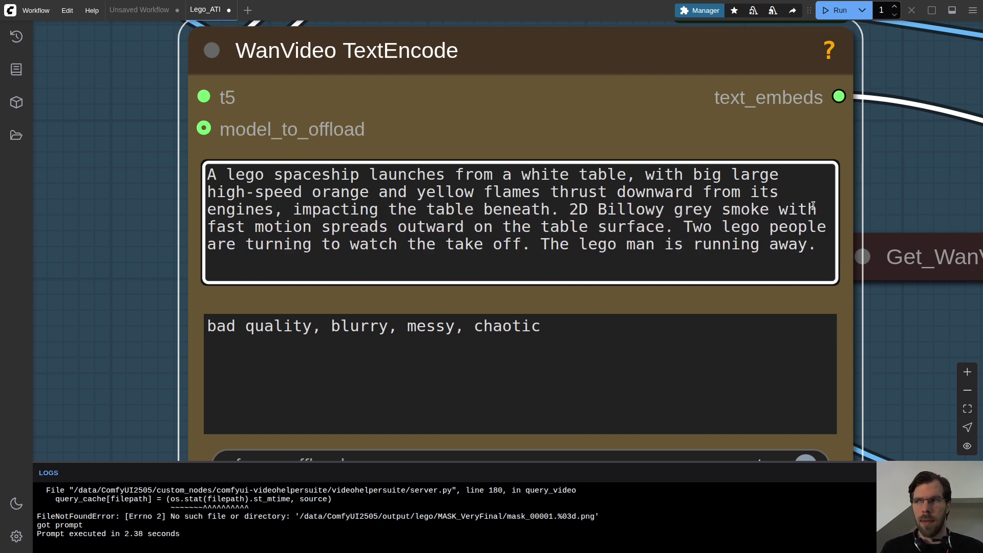
Set the cfg in the inpainting group's WanVideo Sampler to 6
{"action": "scroll", "coordinate": [912, 309], "scroll_direction": "down", "scroll_amount": 6}
{"action": "left_click_drag", "start_coordinate": [912, 310], "coordinate": [460, 132]}
{"action": "left_click_drag", "start_coordinate": [840, 457], "coordinate": [382, 274]}
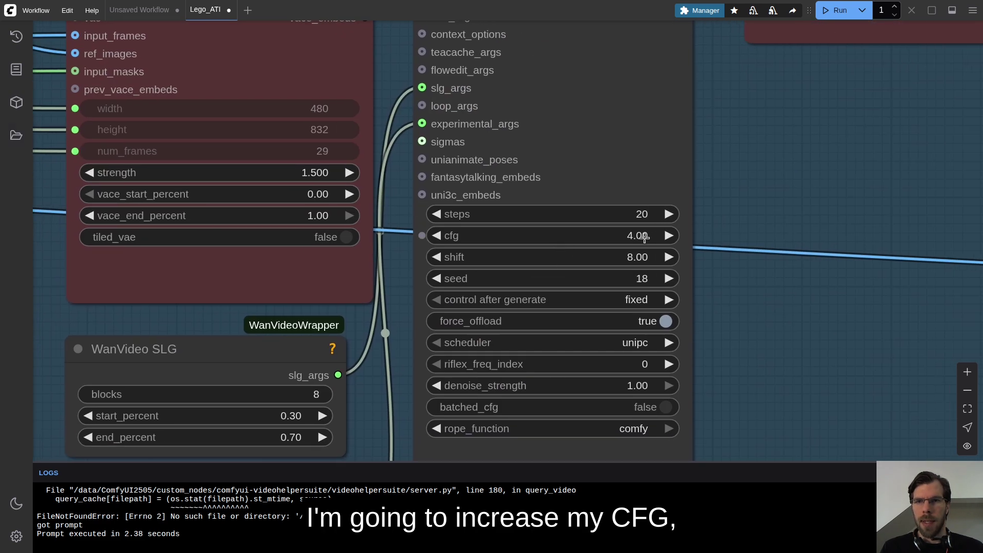
{"action": "left_click", "coordinate": [645, 237]}
{"action": "type", "text": "6"}
{"action": "key", "text": "Return"}
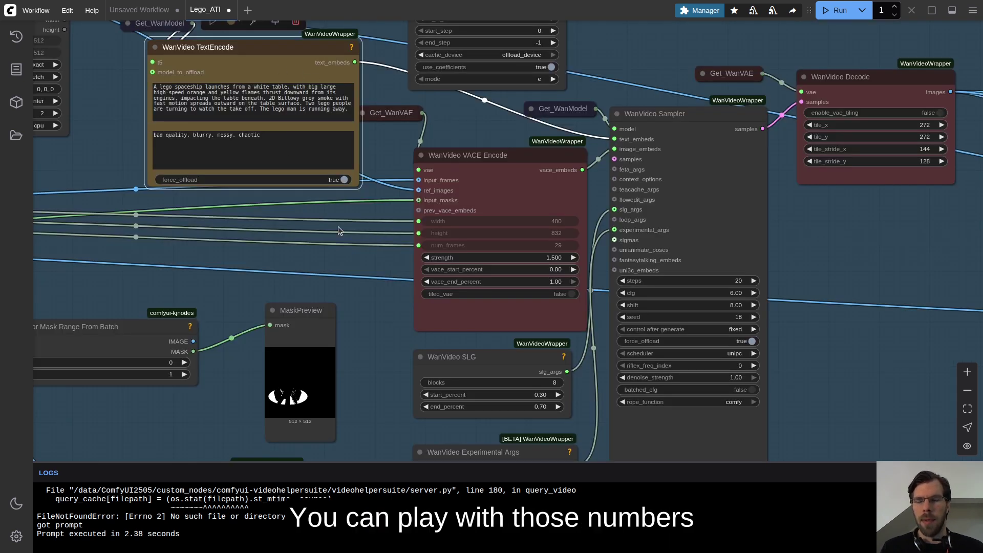
Reduce the strength in the WanVideo VACE Encode node to 1.25
{"action": "left_click_drag", "start_coordinate": [827, 323], "coordinate": [761, 291]}
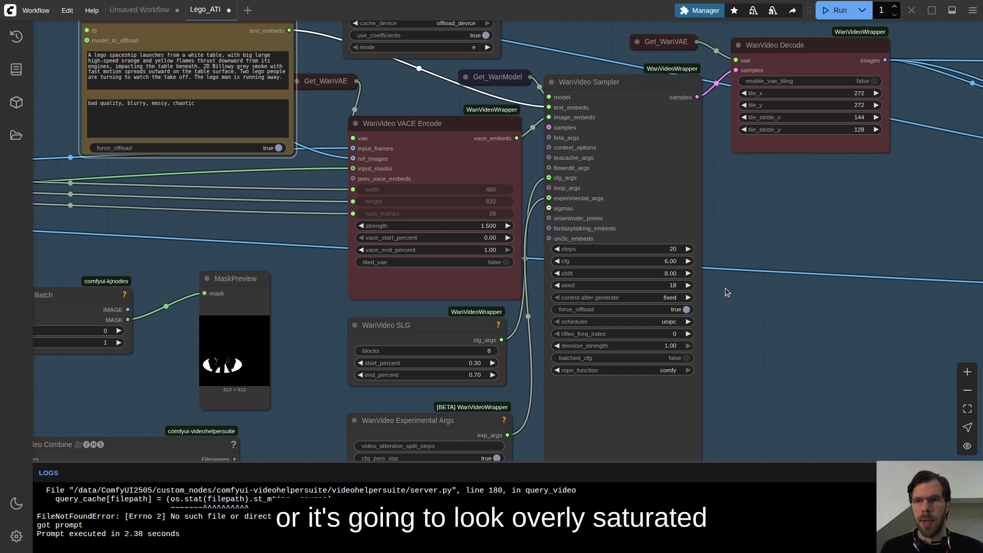
{"action": "left_click_drag", "start_coordinate": [733, 293], "coordinate": [149, 174]}
{"action": "left_click_drag", "start_coordinate": [671, 333], "coordinate": [143, 222]}
{"action": "scroll", "coordinate": [359, 220], "scroll_direction": "down", "scroll_amount": 8}
{"action": "scroll", "coordinate": [943, 267], "scroll_direction": "up", "scroll_amount": 13}
{"action": "left_click_drag", "start_coordinate": [898, 257], "coordinate": [650, 399]}
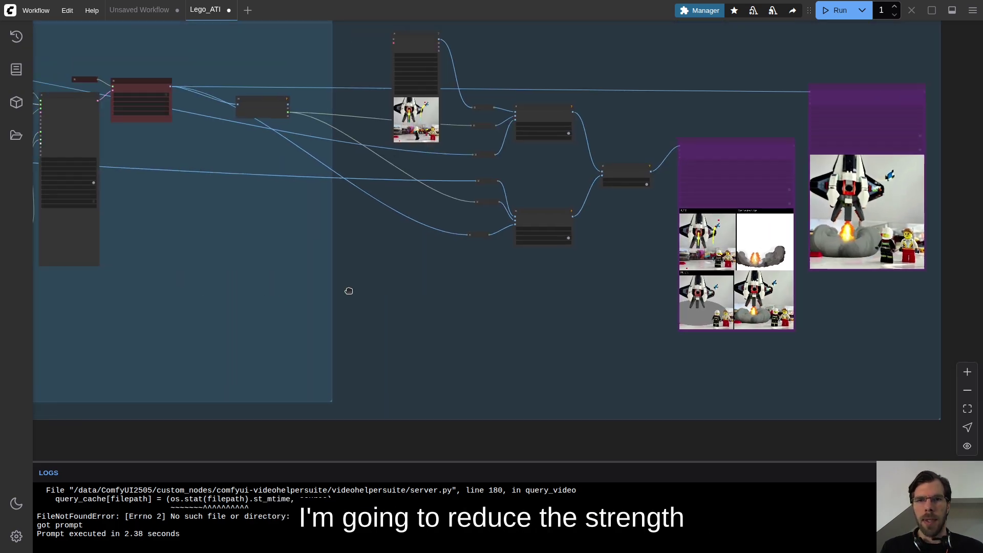
{"action": "scroll", "coordinate": [498, 204], "scroll_direction": "up", "scroll_amount": 10}
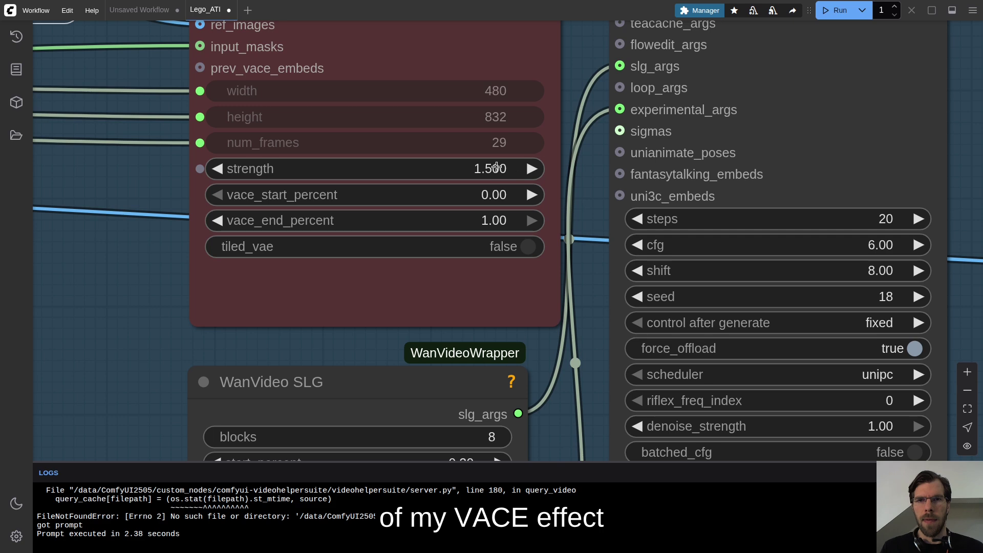
{"action": "left_click", "coordinate": [499, 168]}
{"action": "type", "text": "1.5"}
{"action": "key", "text": "Return"}
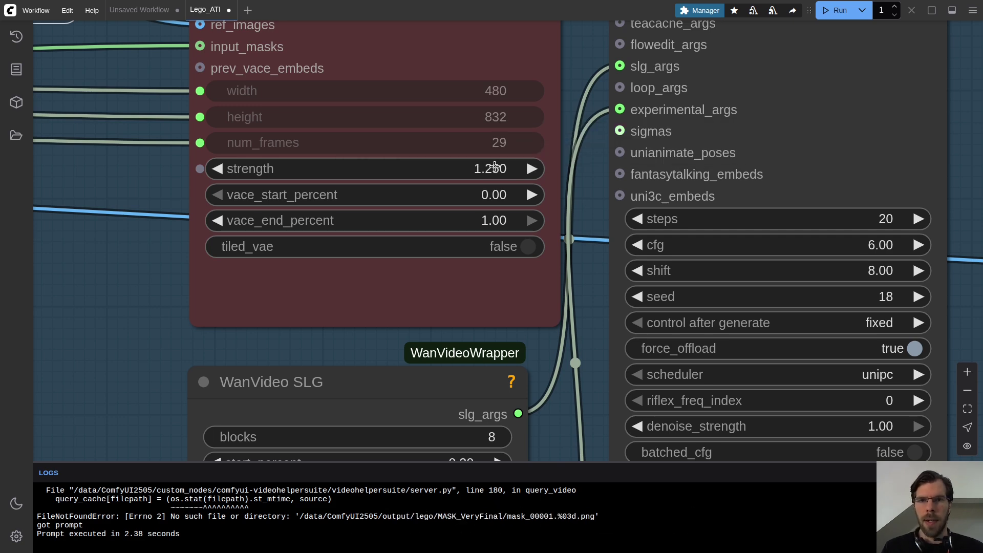
Re-enable the two bypassed video output nodes at the end of the inpainting workflow
{"action": "scroll", "coordinate": [495, 166], "scroll_direction": "down", "scroll_amount": 8}
{"action": "scroll", "coordinate": [581, 259], "scroll_direction": "up", "scroll_amount": 4}
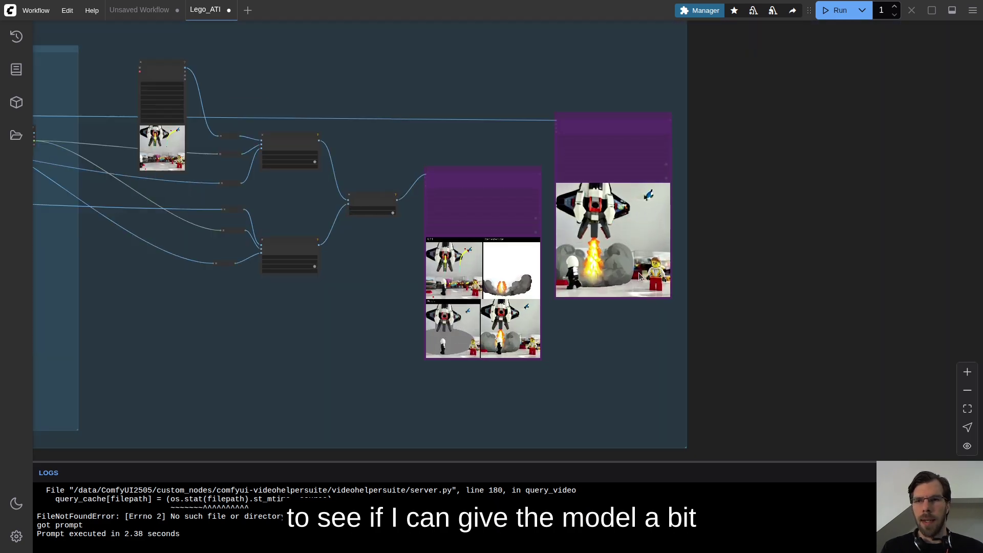
{"action": "scroll", "coordinate": [580, 259], "scroll_direction": "up", "scroll_amount": 5}
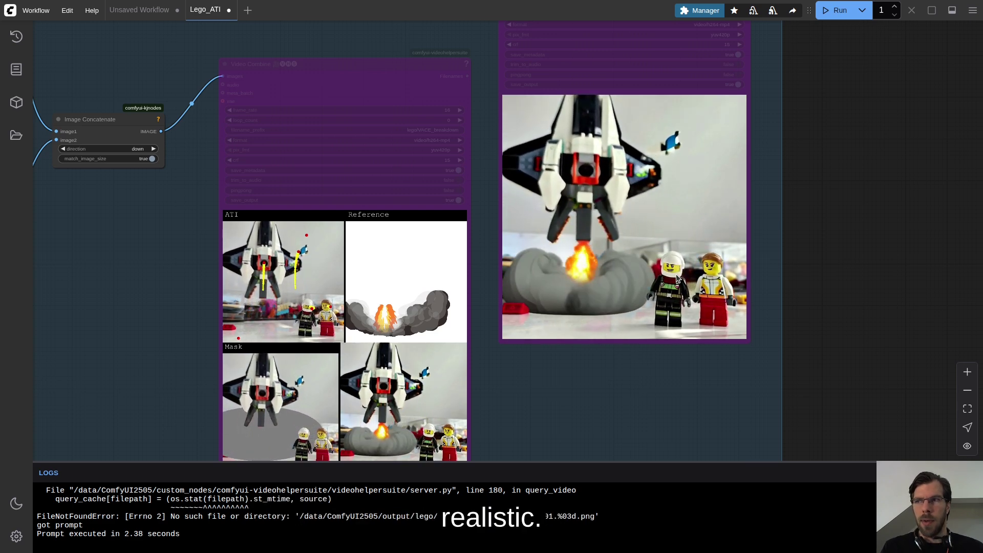
{"action": "scroll", "coordinate": [728, 266], "scroll_direction": "down", "scroll_amount": 6}
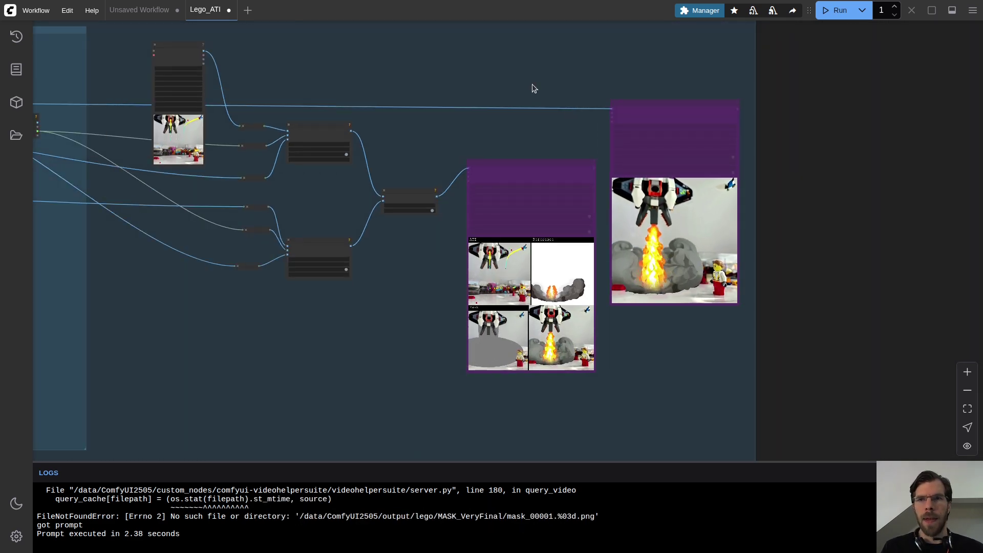
{"action": "left_click_drag", "start_coordinate": [534, 87], "coordinate": [672, 208]}
{"action": "left_click", "coordinate": [840, 236]}
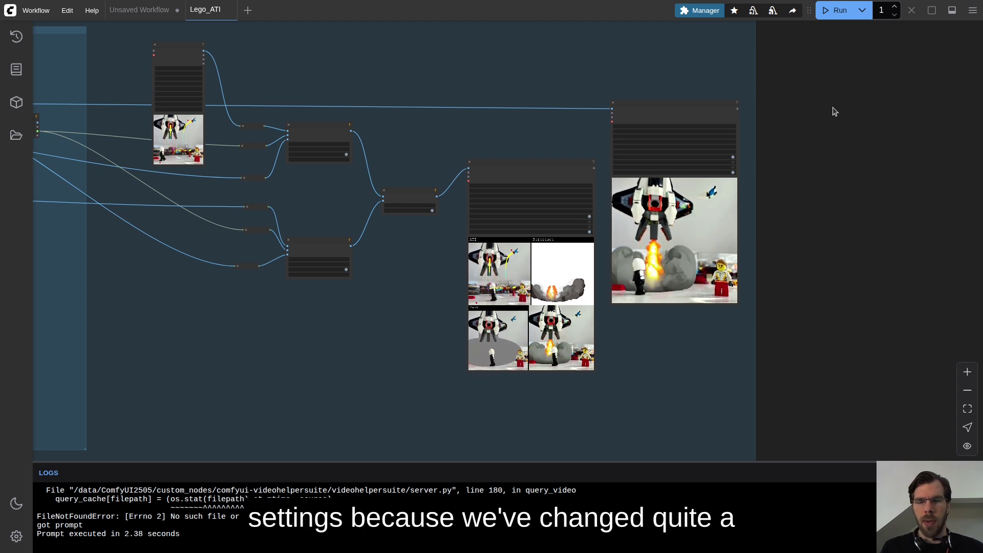
Run the workflow with the new model, prompt and sampler settings, and dismiss the model loader's error dialog
{"action": "scroll", "coordinate": [822, 159], "scroll_direction": "down", "scroll_amount": 5}
{"action": "scroll", "coordinate": [818, 171], "scroll_direction": "up", "scroll_amount": 3}
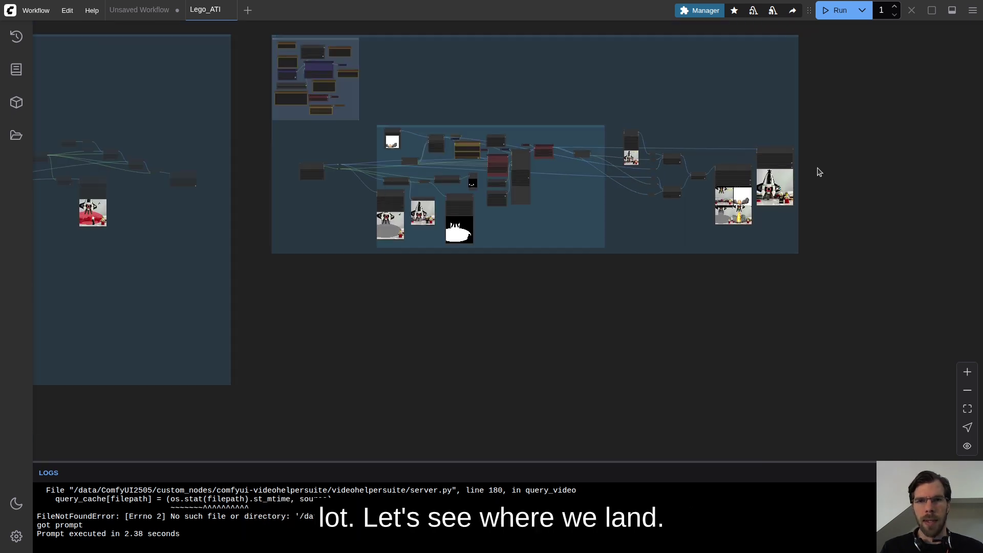
{"action": "left_click", "coordinate": [834, 11]}
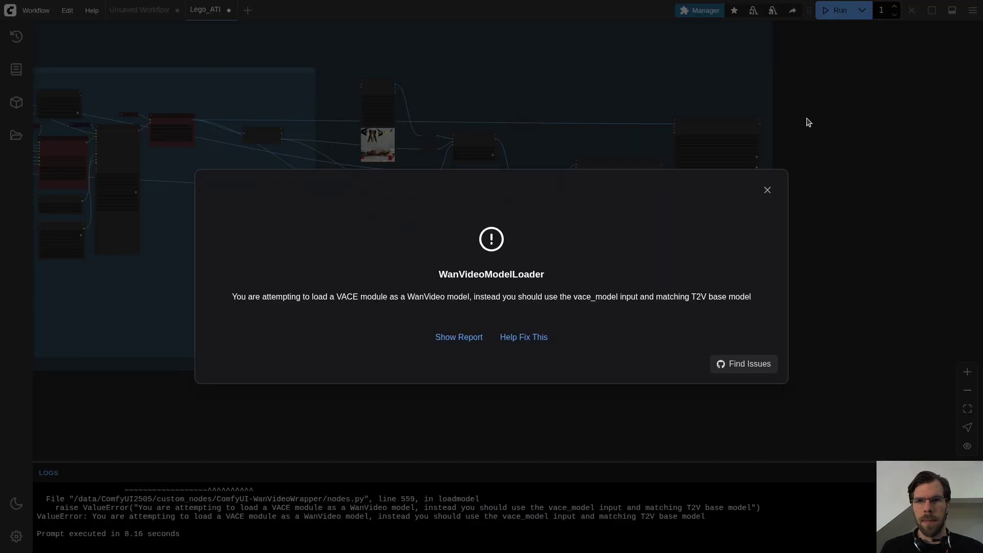
{"action": "left_click", "coordinate": [809, 122]}
Change the base model in the WanVideo Model Loader to Wan2_1-T2V-14B_bf16.safetensors
{"action": "scroll", "coordinate": [469, 323], "scroll_direction": "up", "scroll_amount": 6}
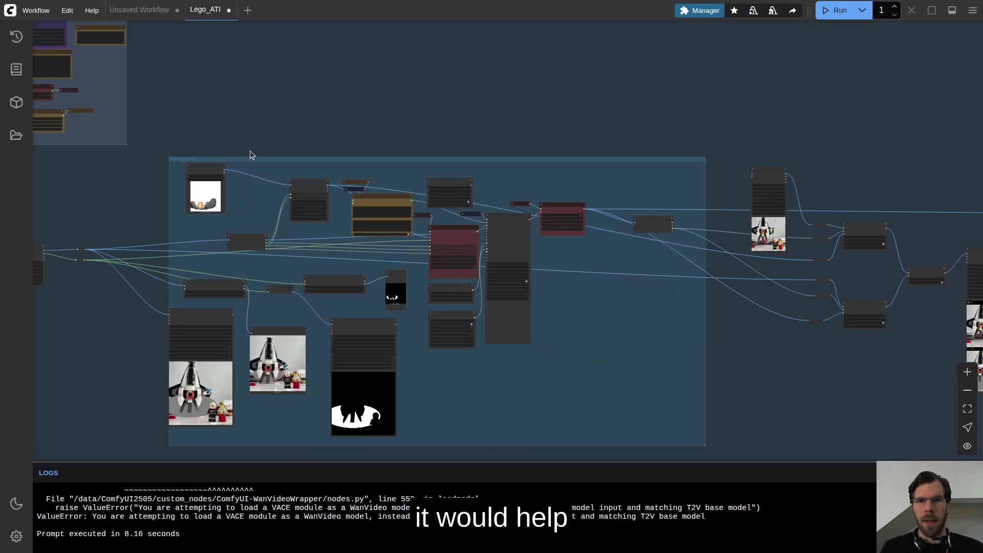
{"action": "scroll", "coordinate": [485, 140], "scroll_direction": "up", "scroll_amount": 5}
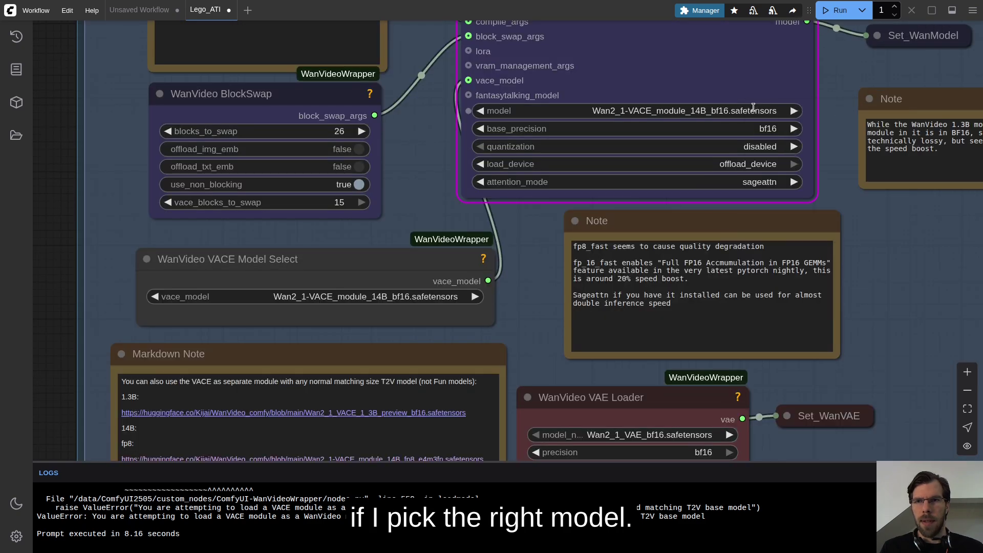
{"action": "left_click", "coordinate": [753, 111]}
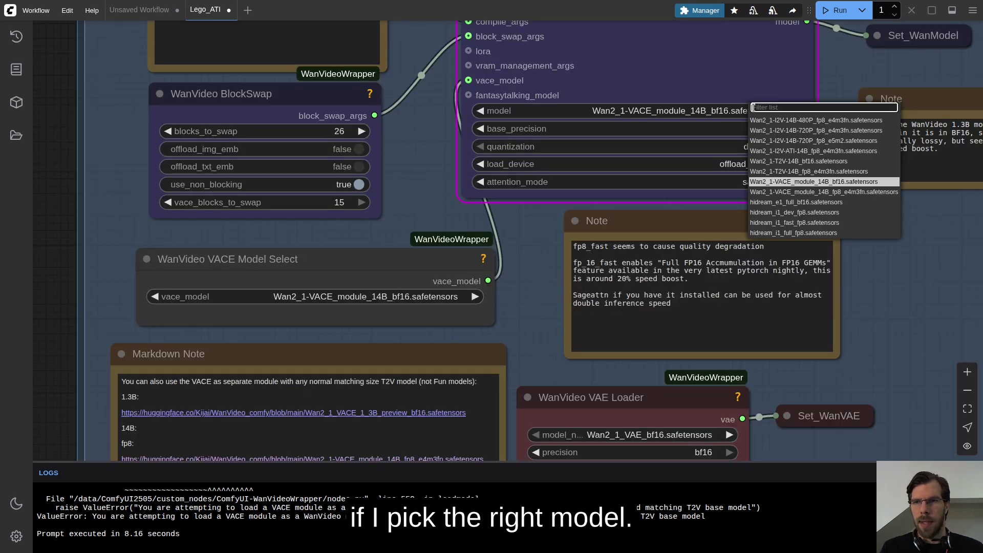
{"action": "left_click", "coordinate": [851, 162]}
{"action": "scroll", "coordinate": [871, 198], "scroll_direction": "down", "scroll_amount": 3}
{"action": "scroll", "coordinate": [871, 199], "scroll_direction": "up", "scroll_amount": 3}
{"action": "left_click_drag", "start_coordinate": [853, 141], "coordinate": [770, 201]}
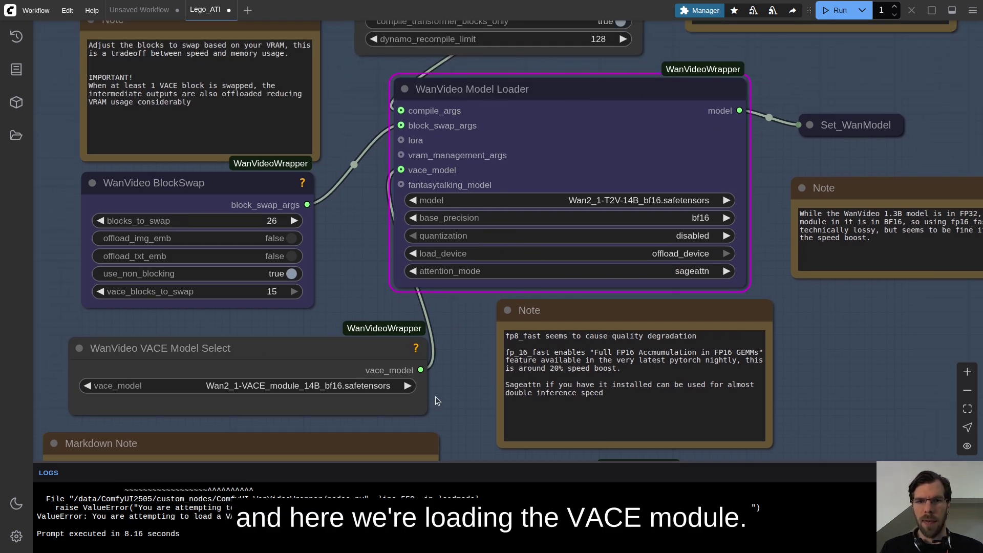
Unload the models and clear the execution cache, and try to run the workflow with the bf16 base model
{"action": "scroll", "coordinate": [816, 324], "scroll_direction": "down", "scroll_amount": 3}
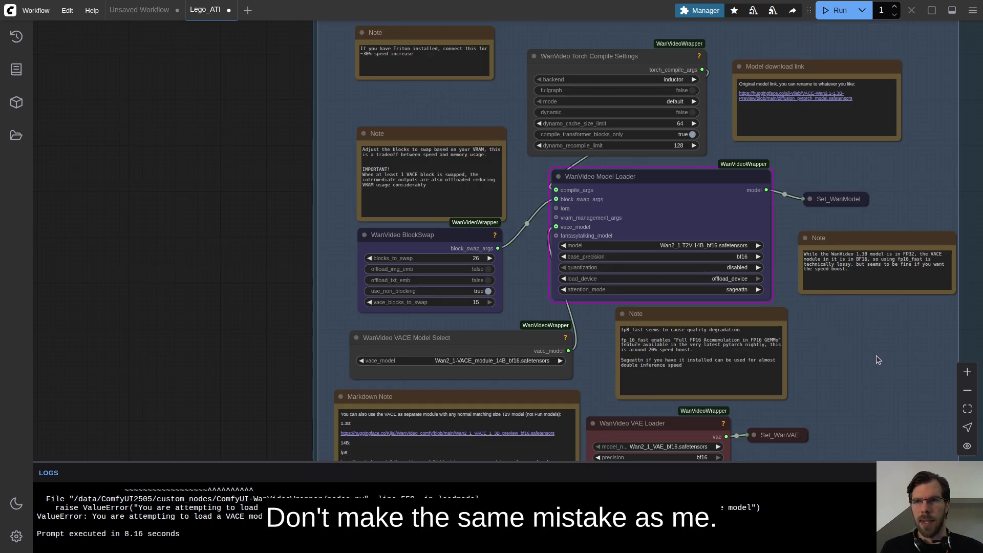
{"action": "left_click_drag", "start_coordinate": [875, 355], "coordinate": [319, 165]}
{"action": "left_click_drag", "start_coordinate": [622, 282], "coordinate": [263, 154]}
{"action": "scroll", "coordinate": [263, 154], "scroll_direction": "down", "scroll_amount": 8}
{"action": "scroll", "coordinate": [816, 345], "scroll_direction": "down", "scroll_amount": 9}
{"action": "left_click_drag", "start_coordinate": [810, 356], "coordinate": [540, 278]}
{"action": "scroll", "coordinate": [742, 329], "scroll_direction": "up", "scroll_amount": 5}
{"action": "left_click_drag", "start_coordinate": [797, 342], "coordinate": [760, 353]}
{"action": "left_click", "coordinate": [754, 11]}
{"action": "left_click", "coordinate": [774, 10]}
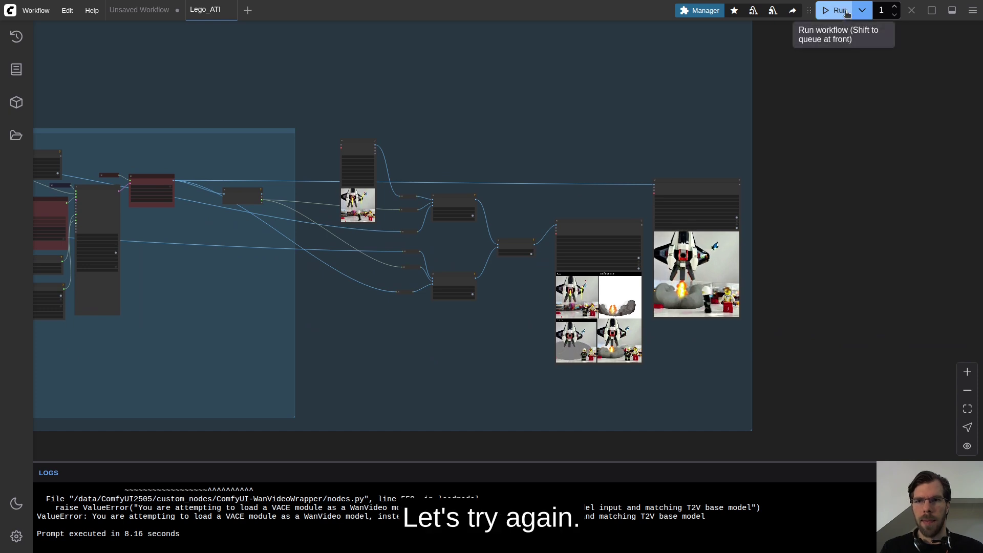
{"action": "left_click", "coordinate": [849, 14]}
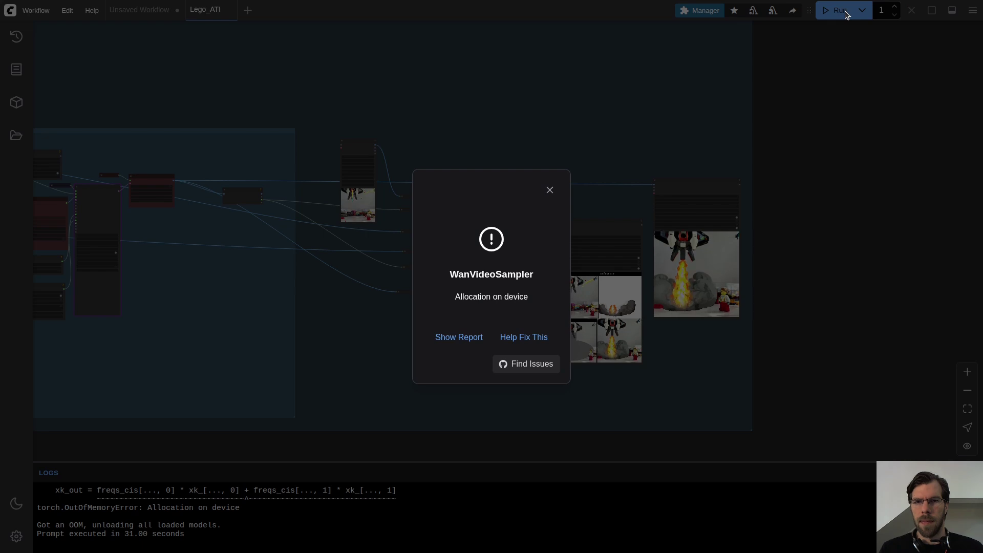
{"action": "left_click", "coordinate": [549, 189]}
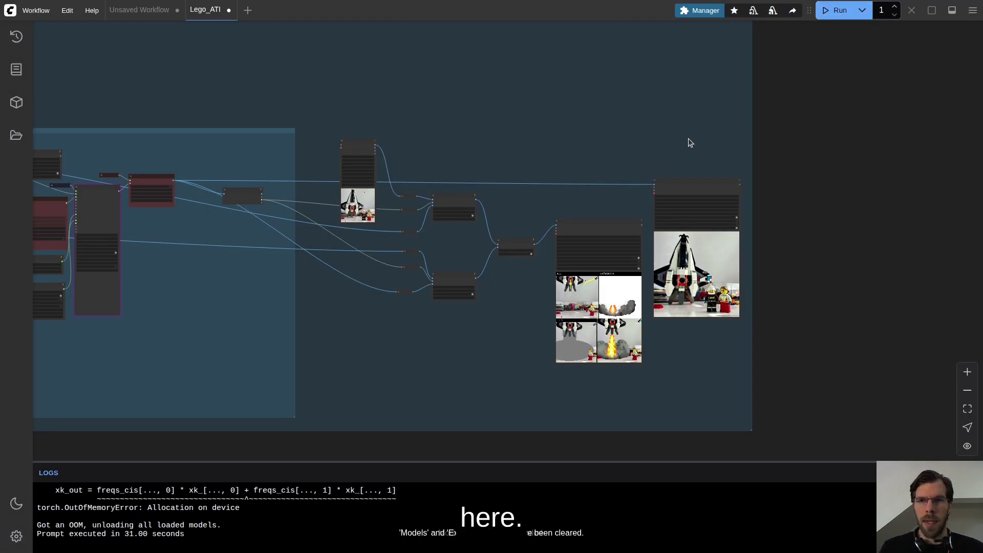
Check GPU memory usage in the terminal and set blocks_to_swap to 28 in the WanVideo BlockSwap node
{"action": "key", "text": "alt+Tab"}
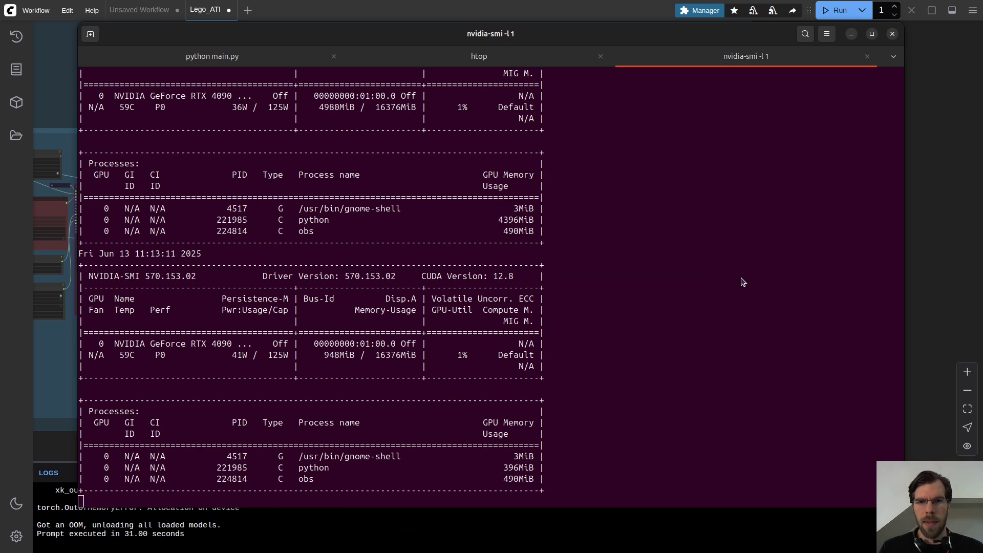
{"action": "key", "text": "alt+Tab"}
{"action": "left_click_drag", "start_coordinate": [308, 144], "coordinate": [638, 205]}
{"action": "scroll", "coordinate": [491, 193], "scroll_direction": "up", "scroll_amount": 8}
{"action": "scroll", "coordinate": [491, 193], "scroll_direction": "up", "scroll_amount": 9}
{"action": "left_click", "coordinate": [414, 240]}
{"action": "key", "text": "Return"}
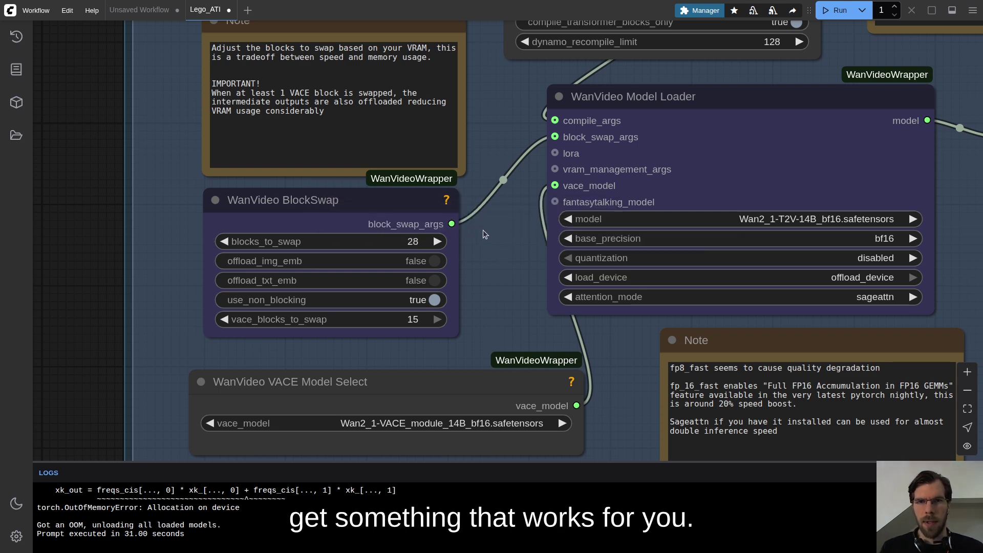
Try to run the workflow with the increased block swap while monitoring GPU memory in the terminal
{"action": "scroll", "coordinate": [460, 250], "scroll_direction": "down", "scroll_amount": 3}
{"action": "left_click_drag", "start_coordinate": [478, 260], "coordinate": [153, 180]}
{"action": "scroll", "coordinate": [376, 88], "scroll_direction": "down", "scroll_amount": 2}
{"action": "scroll", "coordinate": [727, 121], "scroll_direction": "right", "scroll_amount": 10}
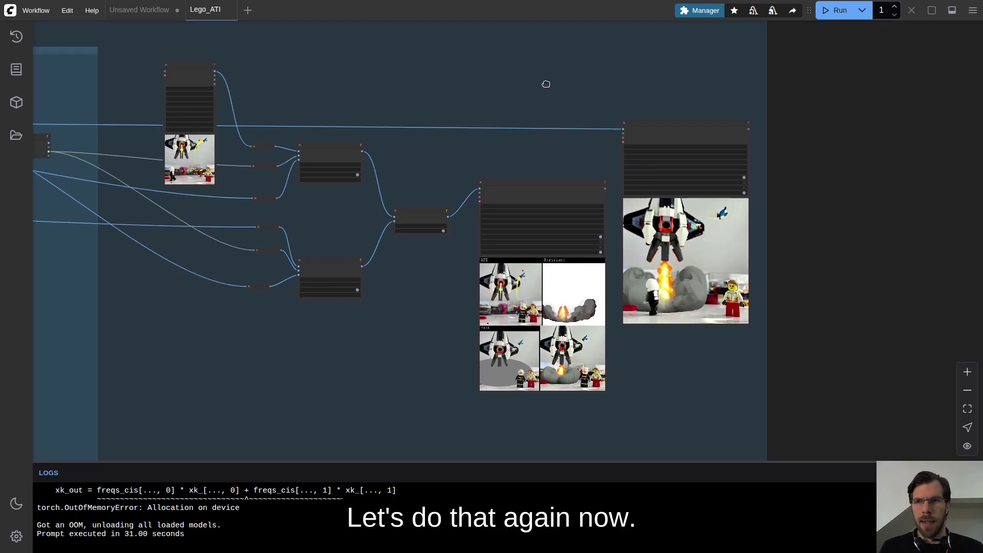
{"action": "left_click", "coordinate": [835, 10]}
{"action": "key", "text": "alt+Tab"}
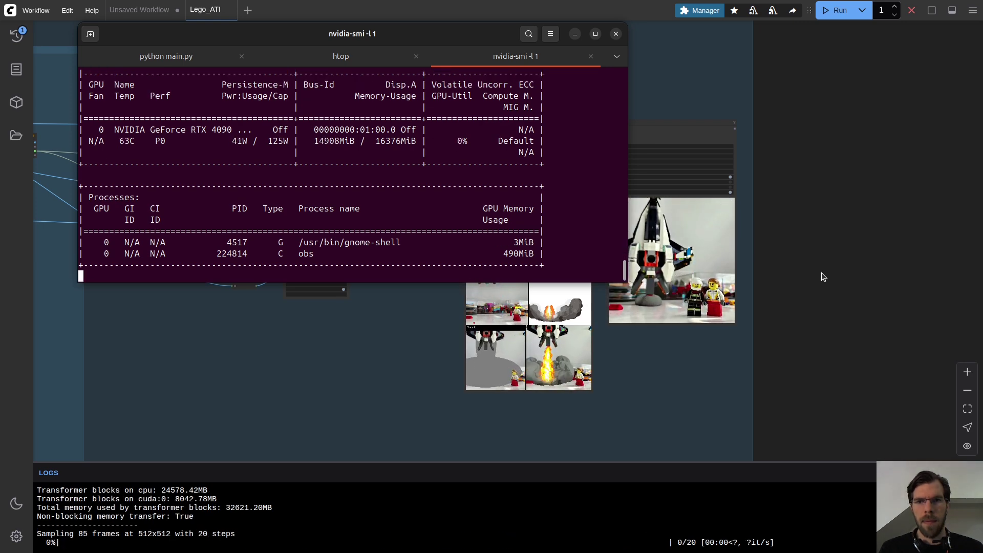
Restart the ComfyUI server by rerunning main.py in the terminal, and check the system memory in htop
{"action": "key", "text": "alt+1"}
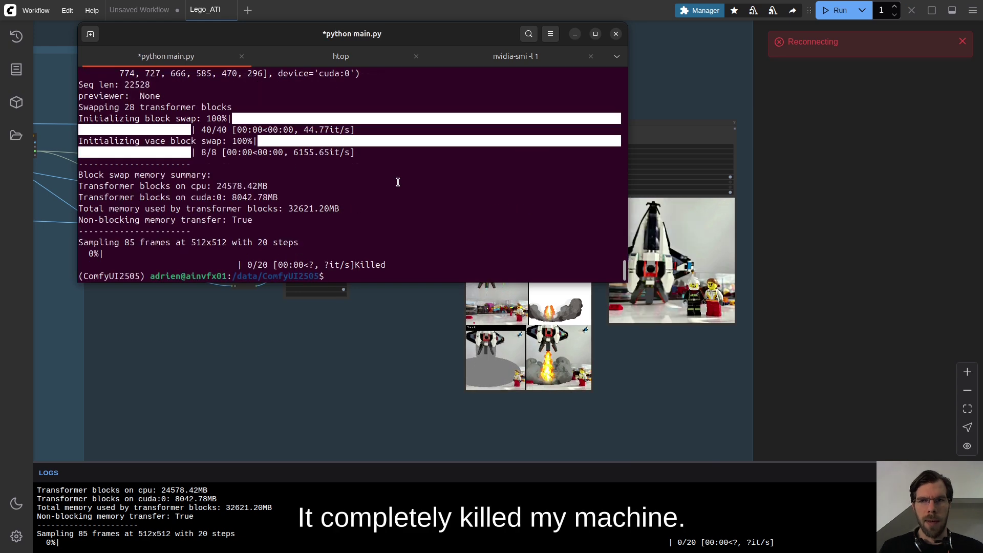
{"action": "key", "text": "ctrl+l"}
{"action": "key", "text": "Up"}
{"action": "key", "text": "Return"}
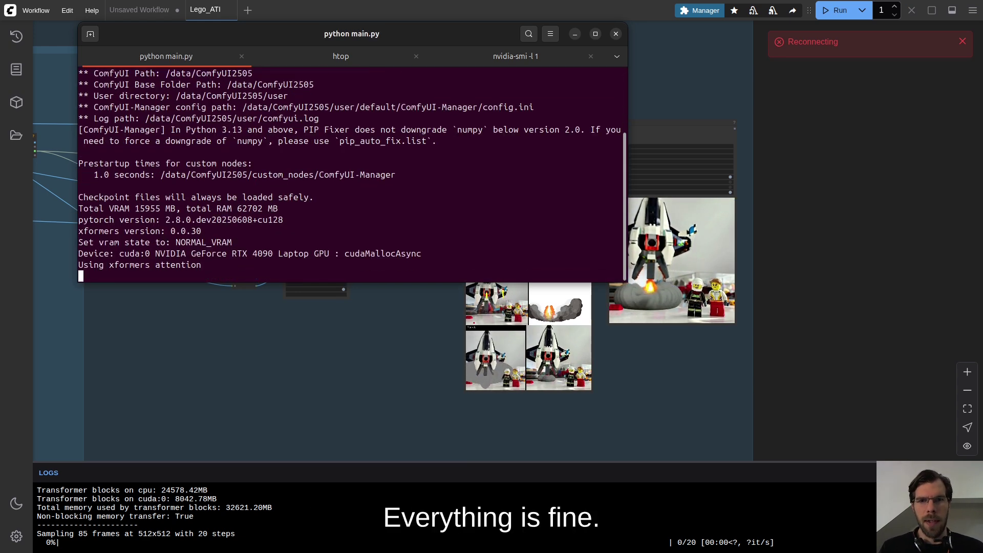
{"action": "key", "text": "alt+2"}
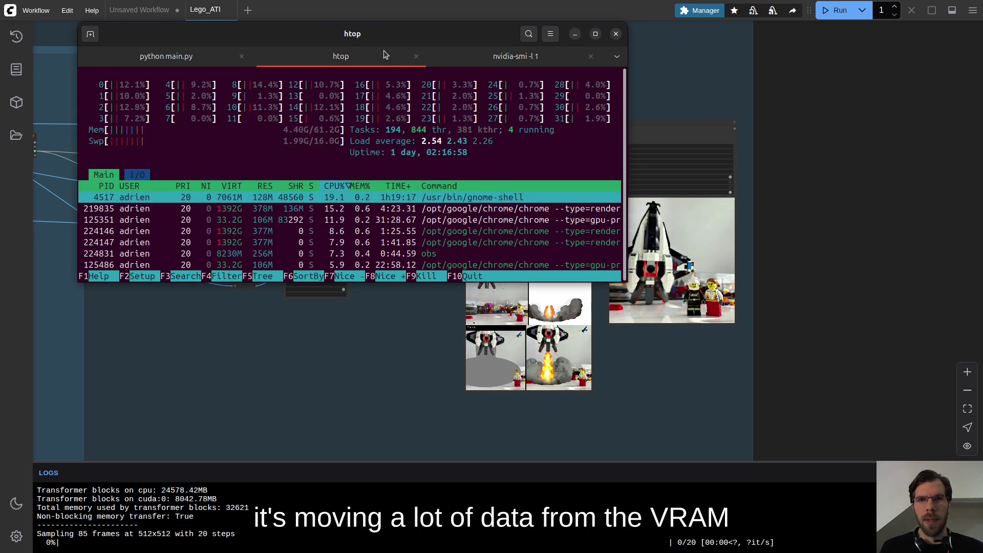
Return to the ComfyUI workflow, review the model loading and block swap nodes, and rerun the inpainting on the restarted server
{"action": "left_click", "coordinate": [826, 289]}
{"action": "scroll", "coordinate": [826, 289], "scroll_direction": "down", "scroll_amount": 6}
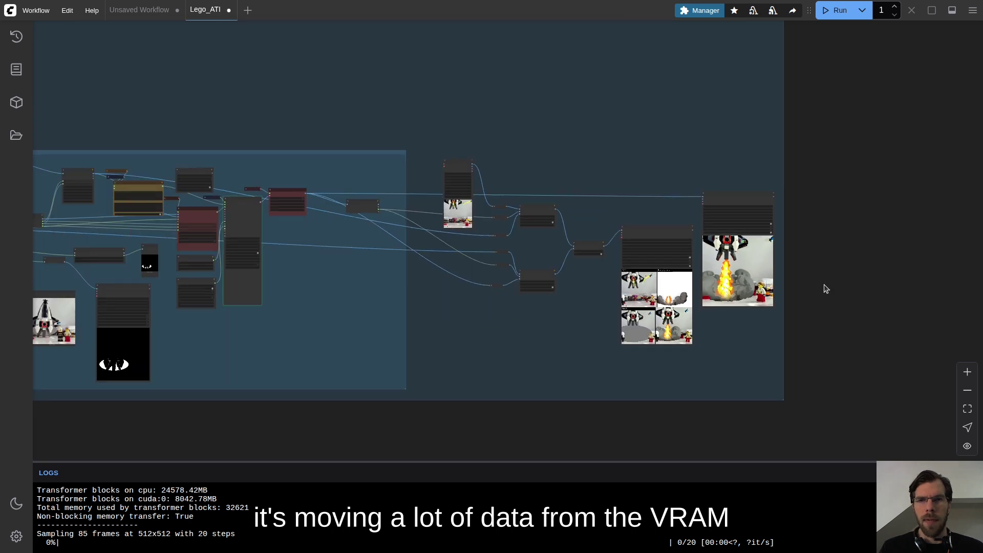
{"action": "scroll", "coordinate": [248, 149], "scroll_direction": "up", "scroll_amount": 12}
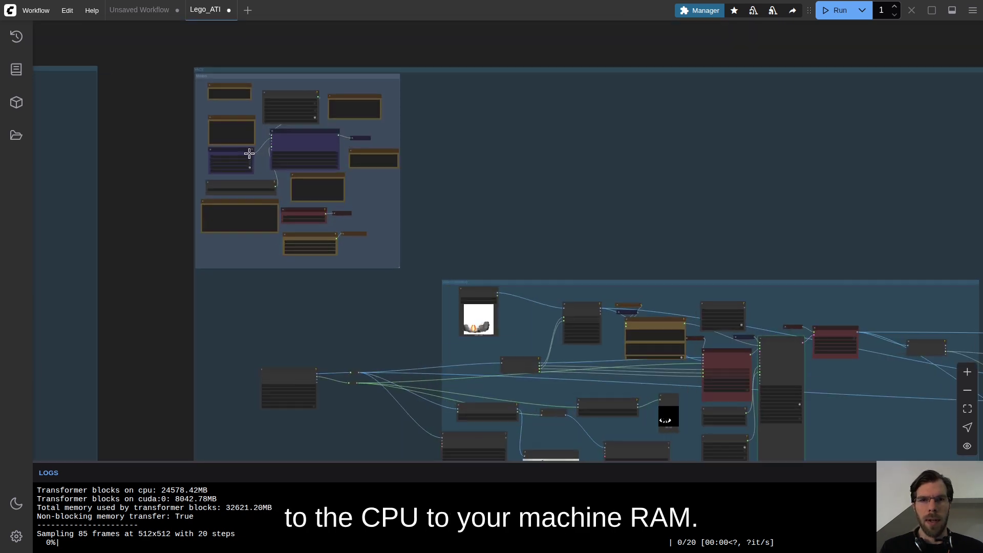
{"action": "scroll", "coordinate": [265, 179], "scroll_direction": "up", "scroll_amount": 4}
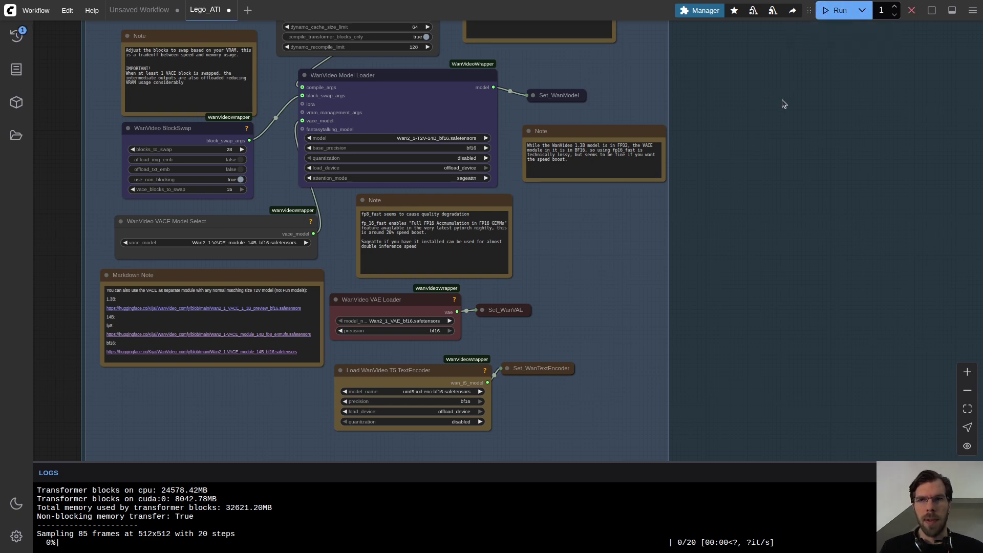
{"action": "left_click_drag", "start_coordinate": [709, 135], "coordinate": [557, 125]}
{"action": "key", "text": "alt+Tab"}
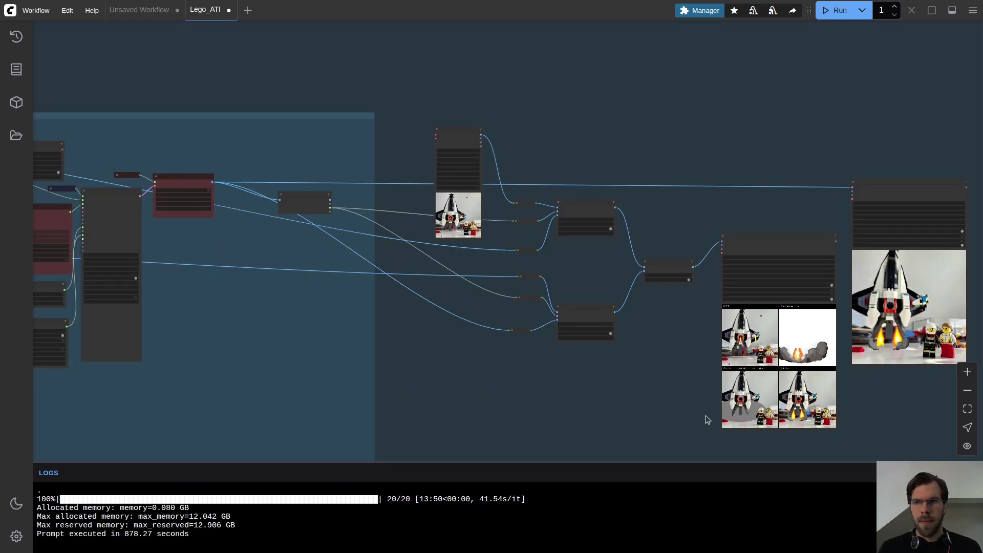
Examine the thruster flames and smoke in the final inpainted video up close
{"action": "scroll", "coordinate": [707, 420], "scroll_direction": "up", "scroll_amount": 10}
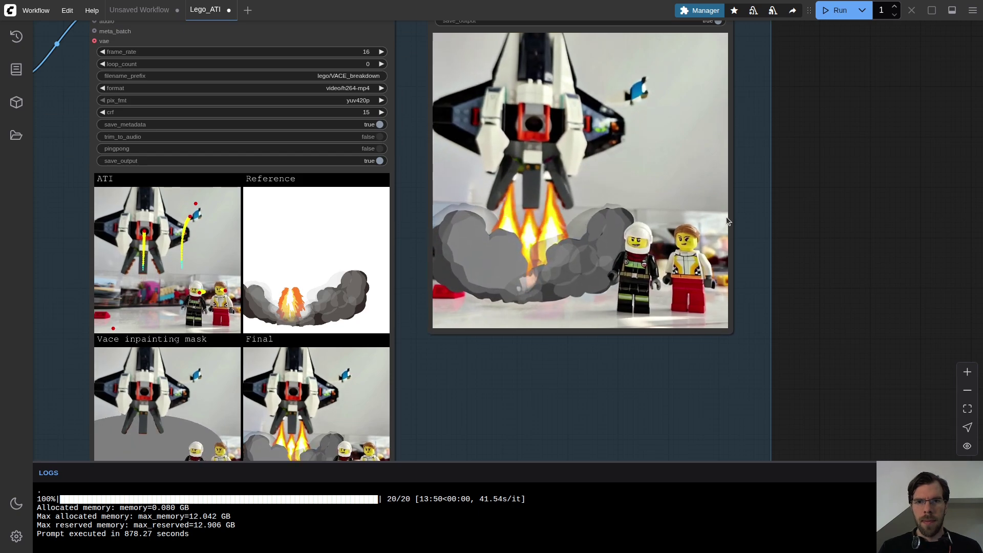
{"action": "left_click_drag", "start_coordinate": [727, 217], "coordinate": [766, 263]}
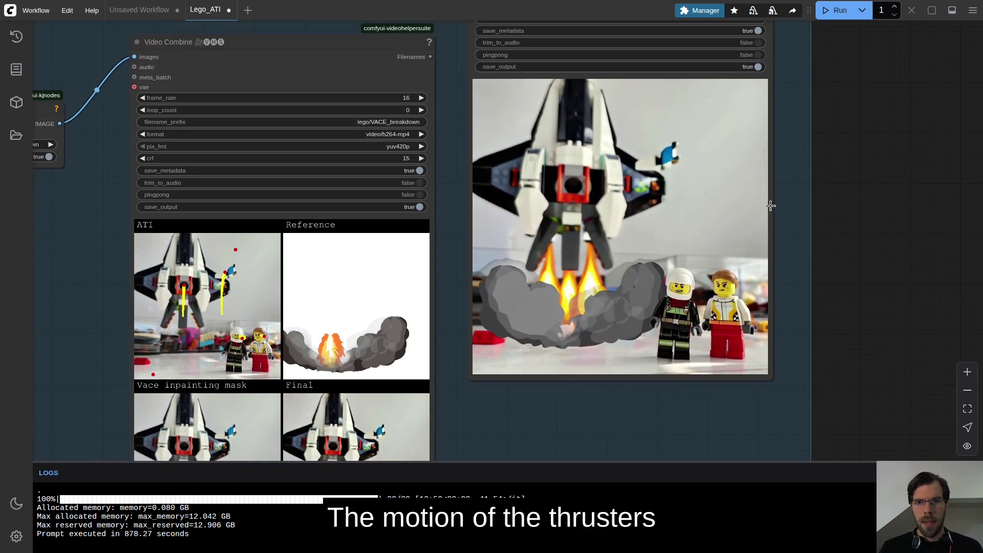
{"action": "scroll", "coordinate": [753, 205], "scroll_direction": "up", "scroll_amount": 5}
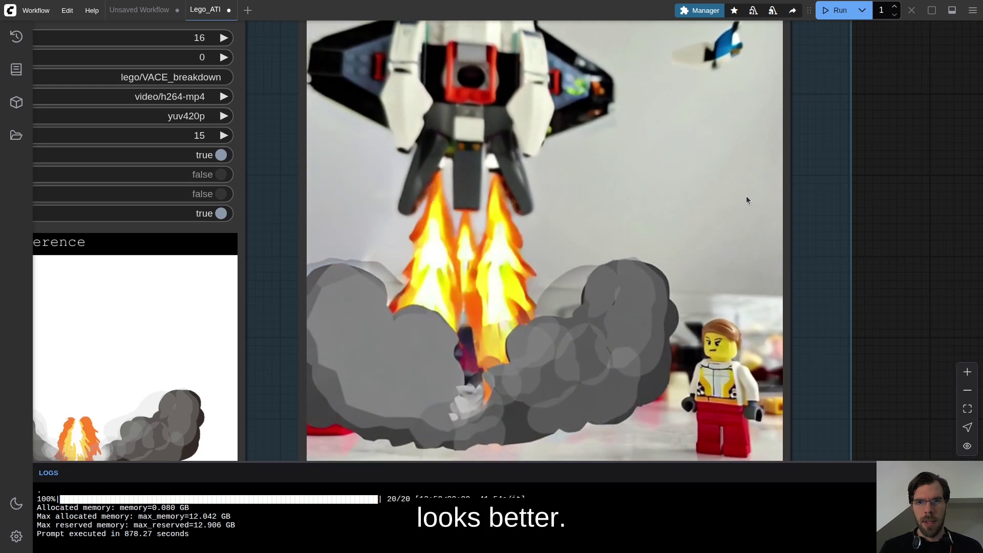
{"action": "scroll", "coordinate": [746, 200], "scroll_direction": "down", "scroll_amount": 5}
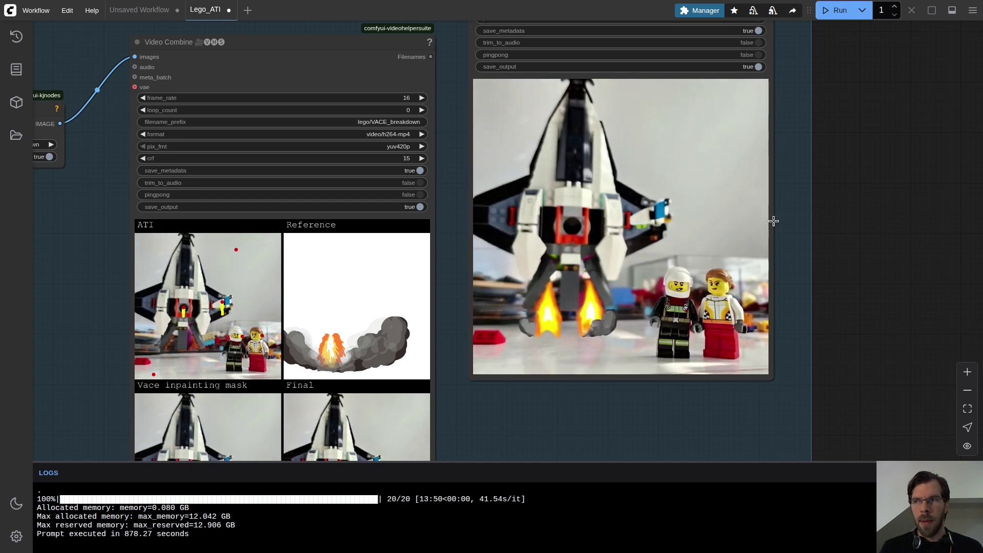
{"action": "scroll", "coordinate": [742, 244], "scroll_direction": "down", "scroll_amount": 5}
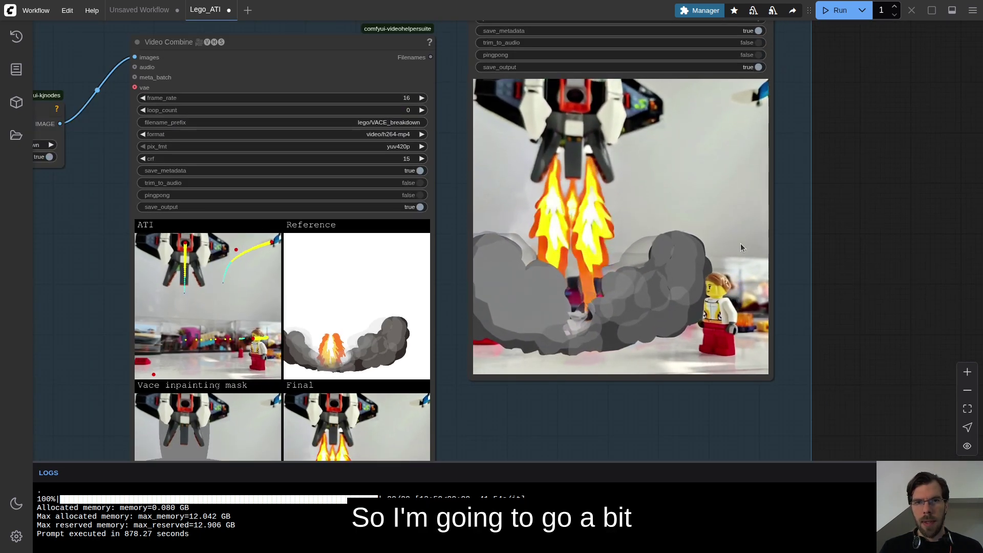
Disconnect the WanVideo SLG and WanVideo Experimental Args nodes from the WanVideo Sampler
{"action": "scroll", "coordinate": [741, 244], "scroll_direction": "down", "scroll_amount": 3}
{"action": "scroll", "coordinate": [742, 244], "scroll_direction": "up", "scroll_amount": 1}
{"action": "scroll", "coordinate": [368, 348], "scroll_direction": "left", "scroll_amount": 10}
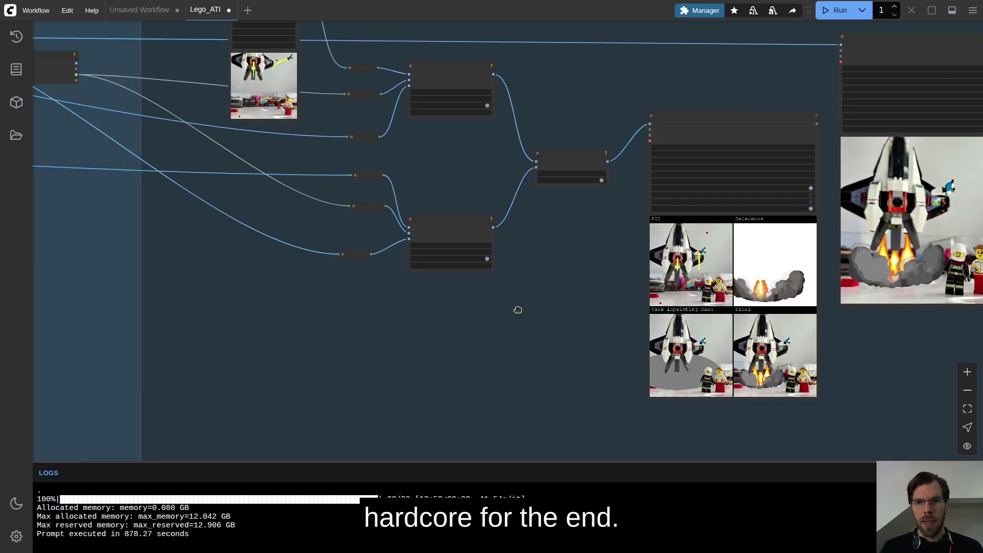
{"action": "scroll", "coordinate": [657, 258], "scroll_direction": "up", "scroll_amount": 8}
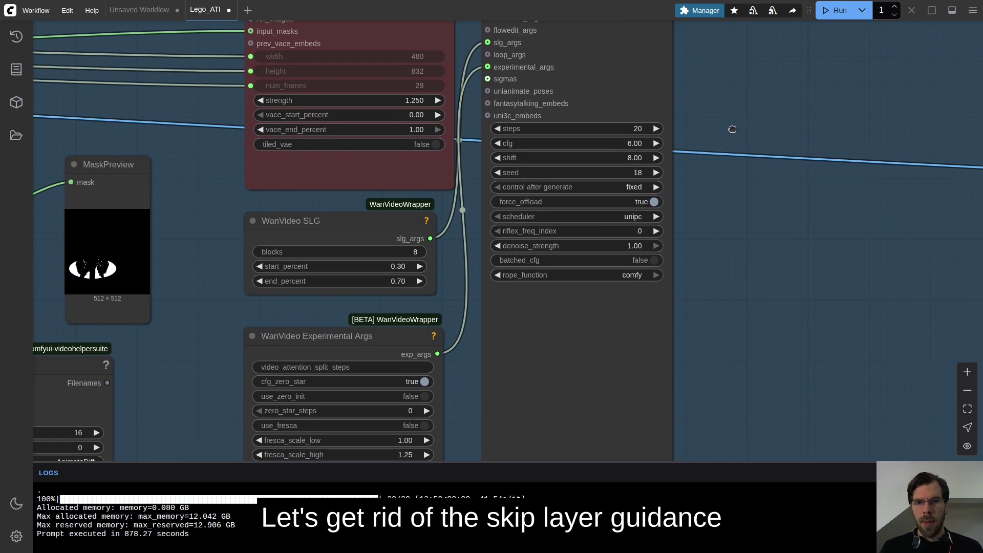
{"action": "left_click_drag", "start_coordinate": [732, 129], "coordinate": [738, 142]}
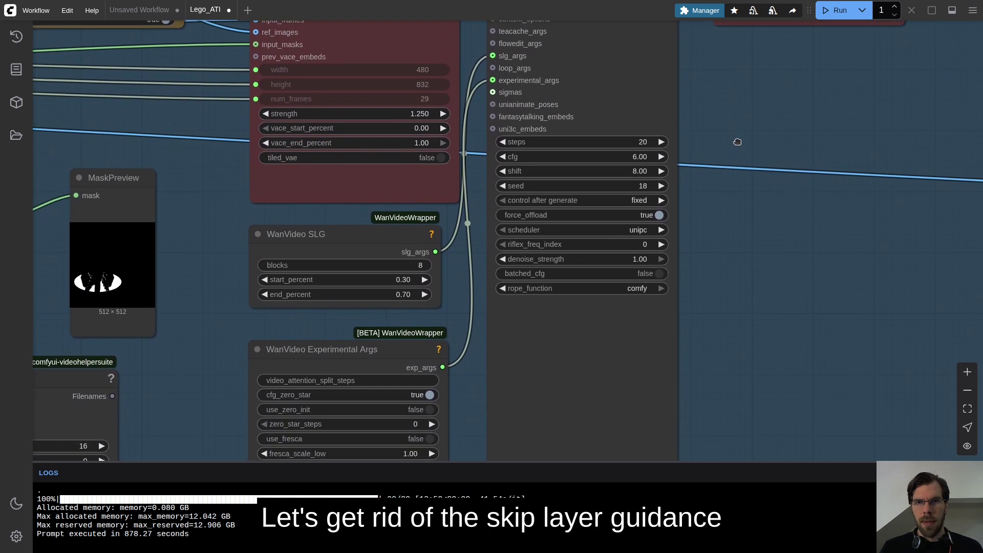
{"action": "left_click_drag", "start_coordinate": [493, 80], "coordinate": [467, 35]}
{"action": "key", "text": "Escape"}
{"action": "scroll", "coordinate": [472, 192], "scroll_direction": "down", "scroll_amount": 2}
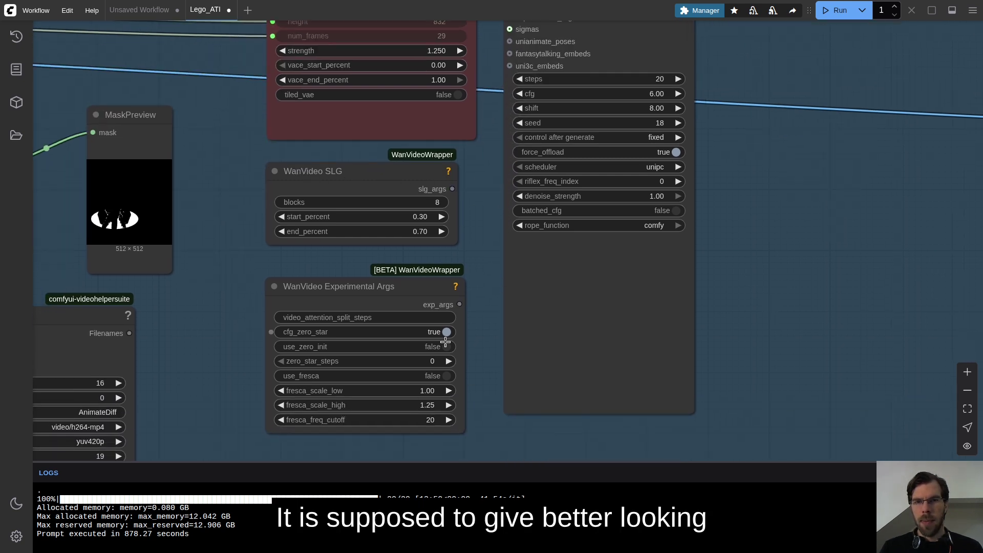
Set the steps in the WanVideo Sampler to 30
{"action": "left_click_drag", "start_coordinate": [761, 83], "coordinate": [721, 160]}
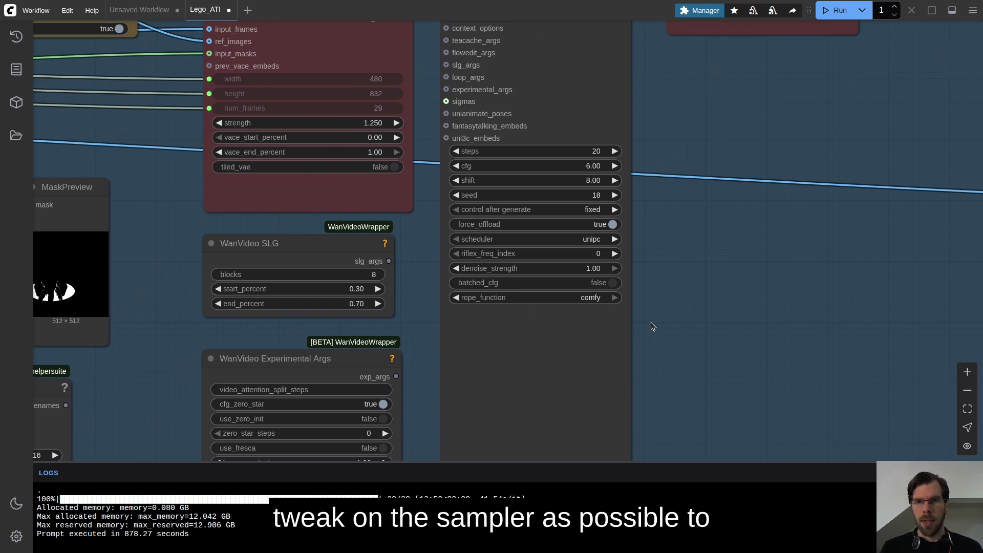
{"action": "left_click", "coordinate": [593, 150]}
{"action": "type", "text": "30"}
{"action": "key", "text": "Return"}
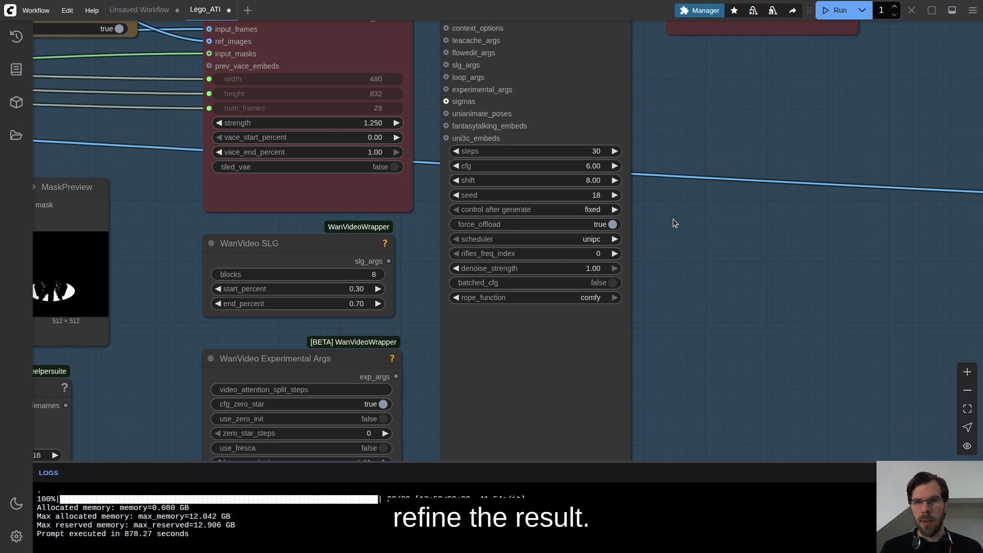
Run the workflow with the simplified sampler setup and review the final video and breakdown outputs
{"action": "scroll", "coordinate": [671, 220], "scroll_direction": "down", "scroll_amount": 5}
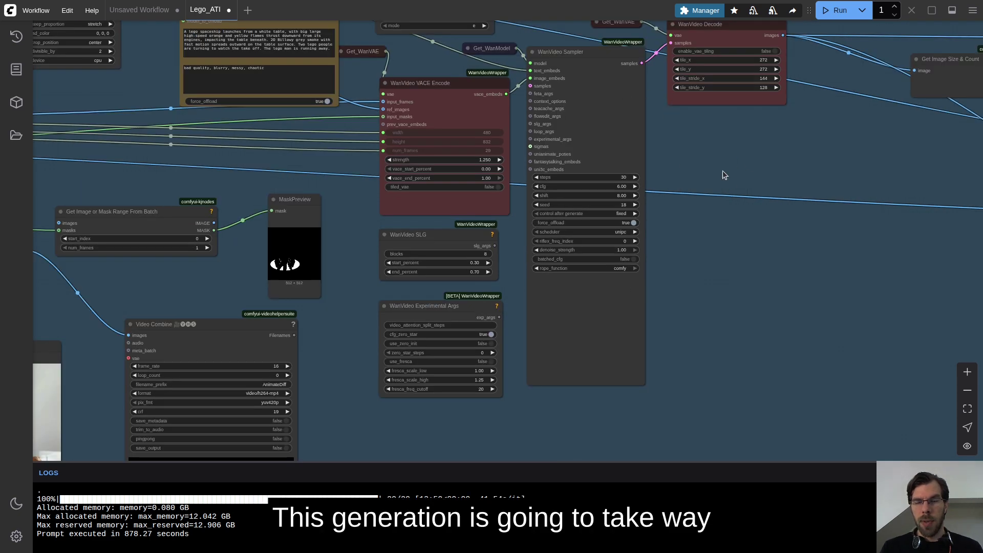
{"action": "left_click_drag", "start_coordinate": [737, 177], "coordinate": [377, 211]}
{"action": "left_click_drag", "start_coordinate": [726, 209], "coordinate": [303, 189]}
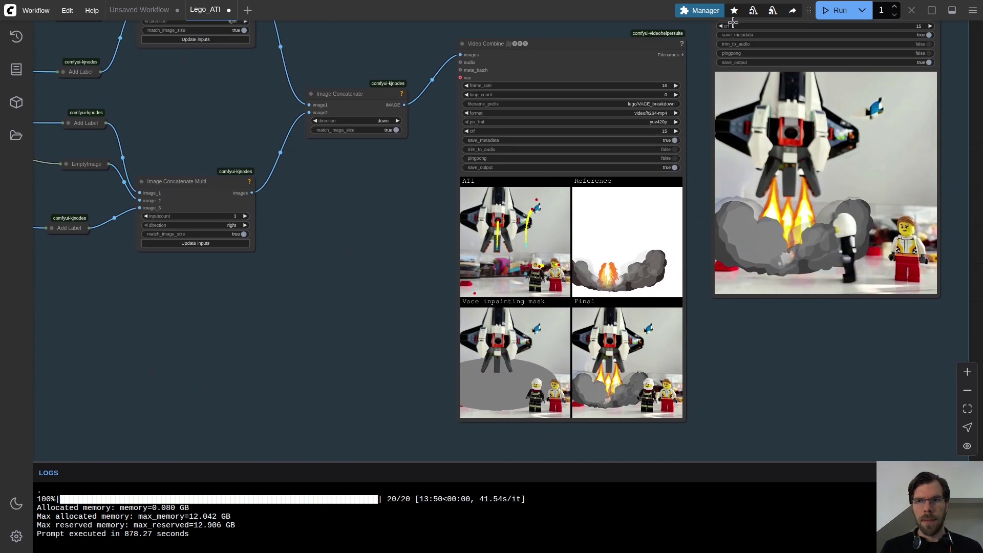
{"action": "left_click", "coordinate": [838, 11]}
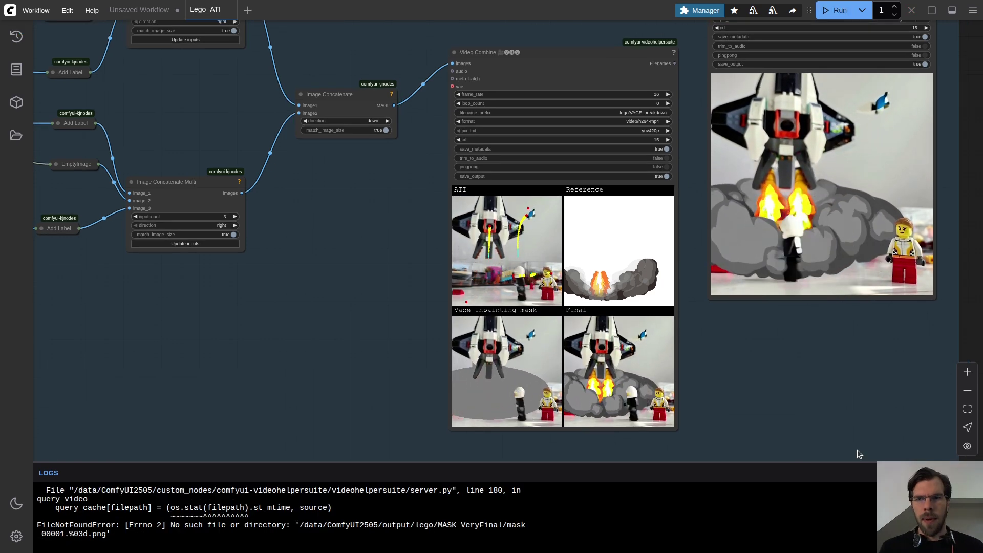
{"action": "left_click_drag", "start_coordinate": [871, 426], "coordinate": [681, 435]}
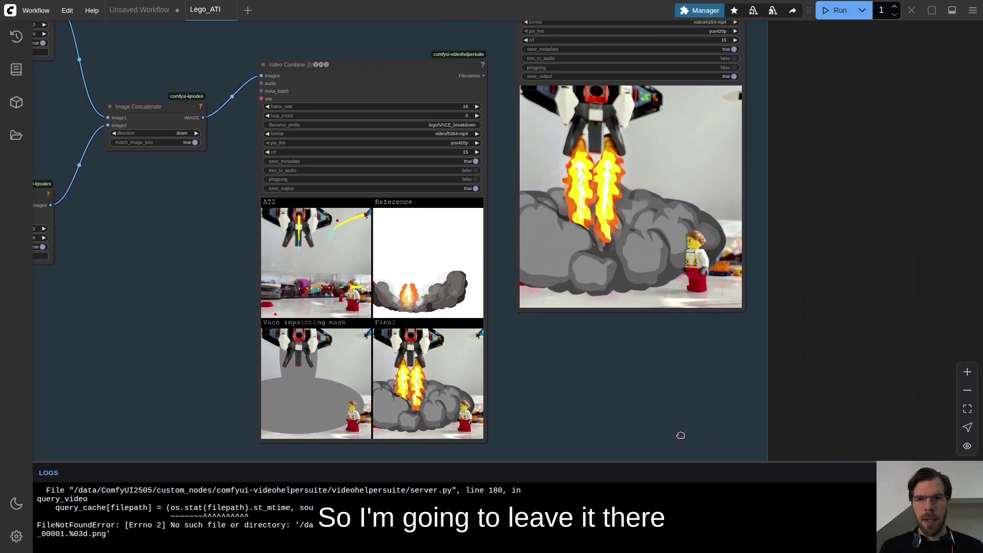